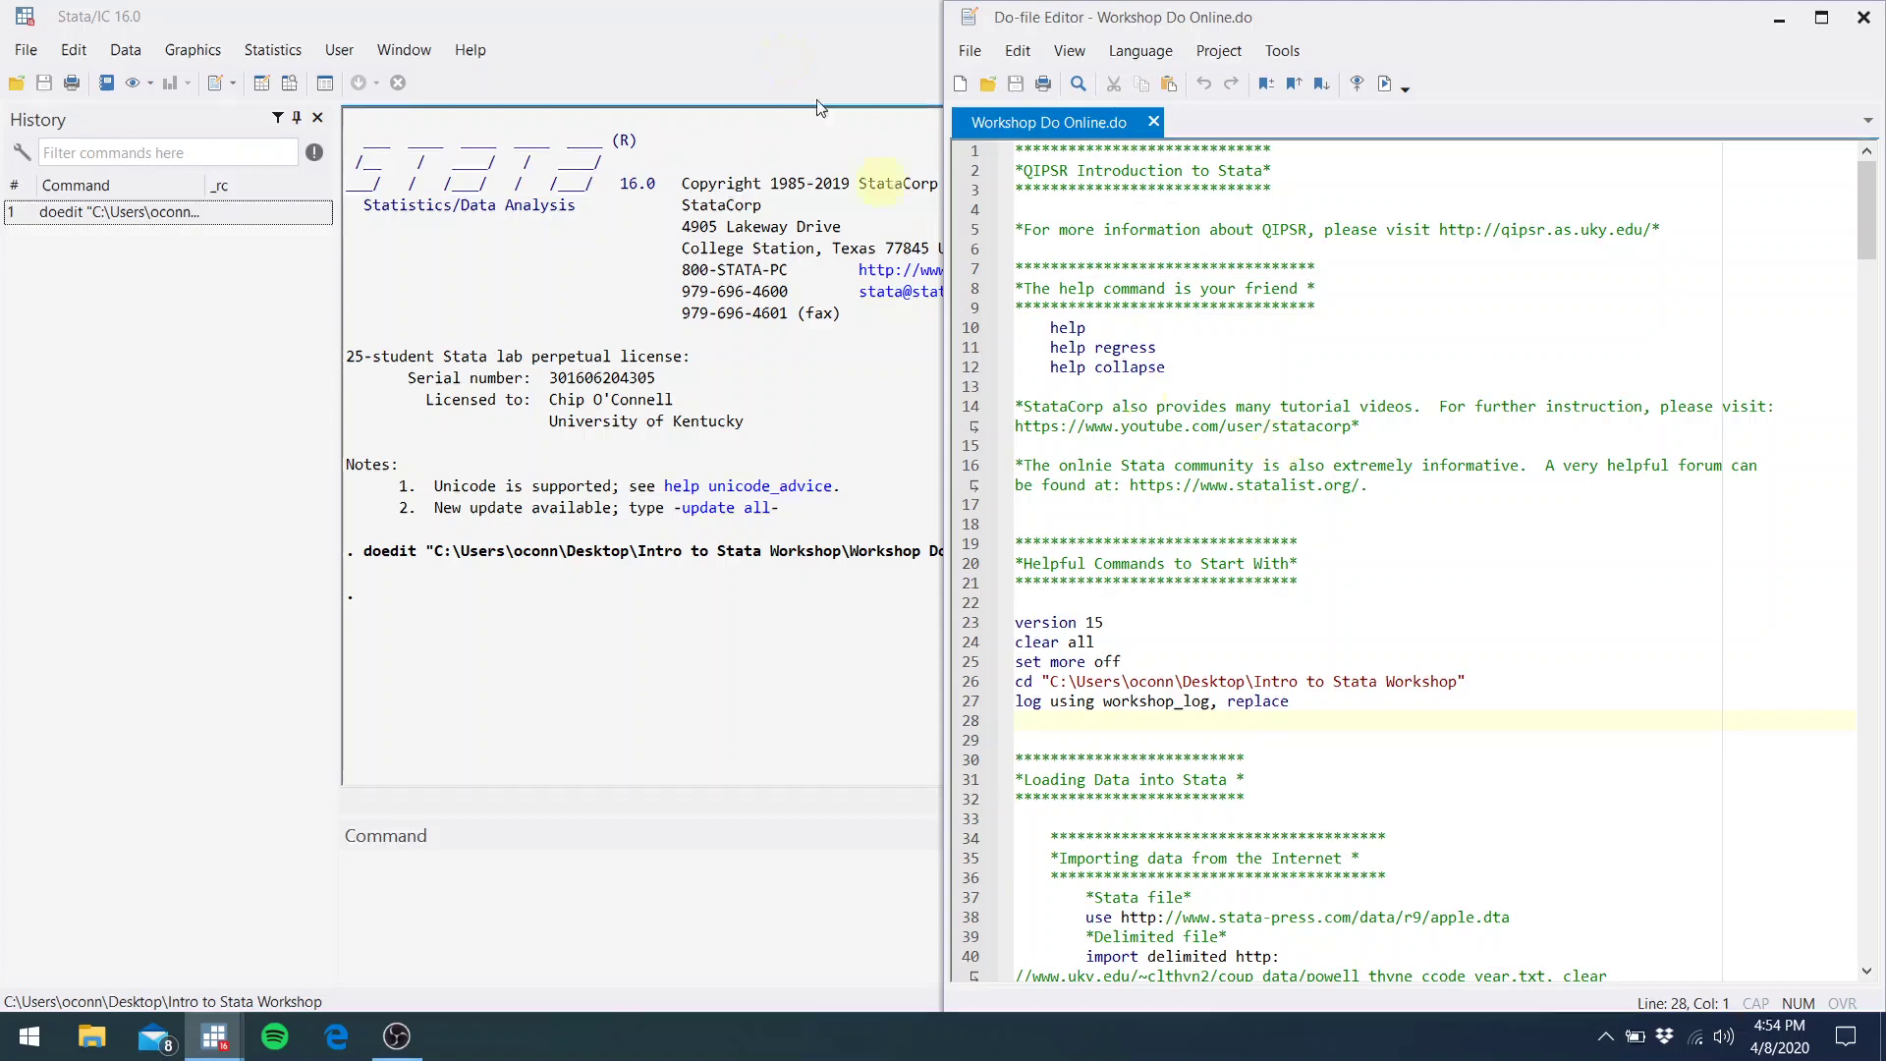
Bring the main Stata window to the front and run "type commands here" as a command
click(589, 12)
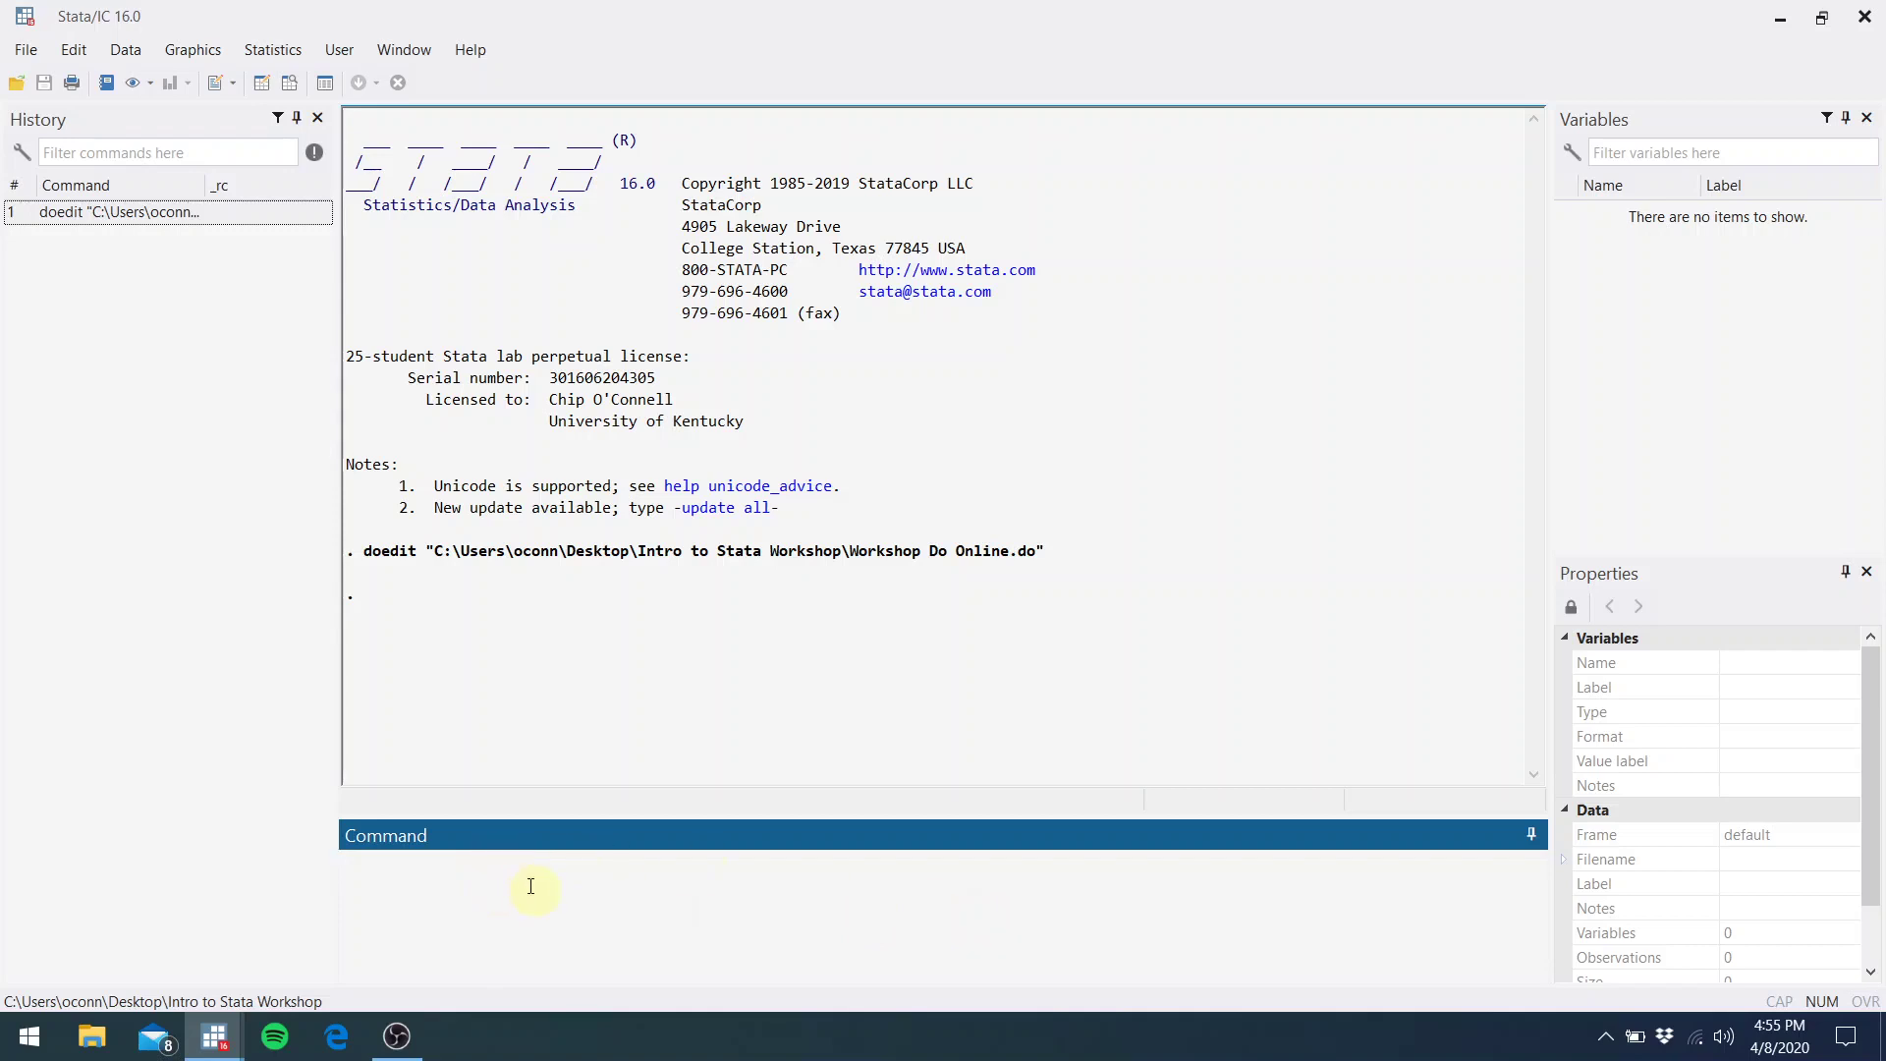
text(type command)
key(BackSpace)
text(s here)
key(Return)
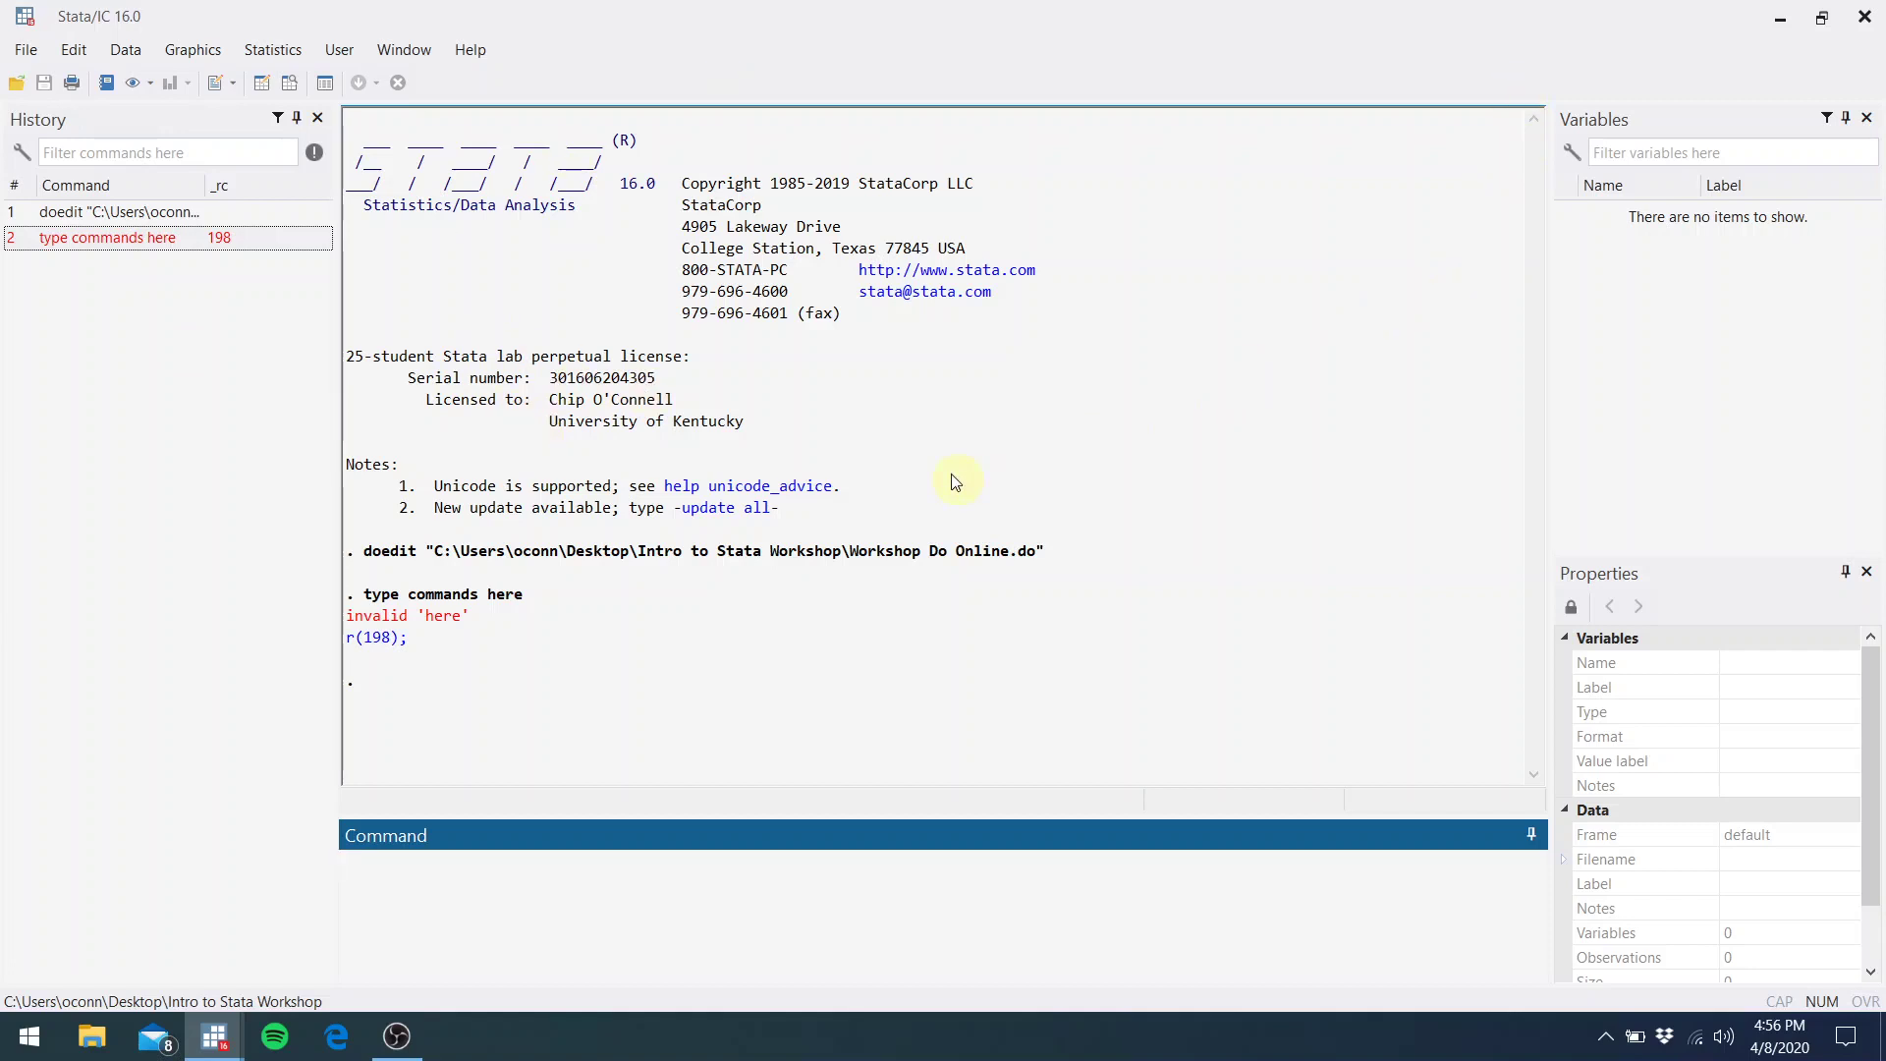
Rerun the "type commands here" entry from the command history twice, first by recalling it and then by executing it directly
click(171, 240)
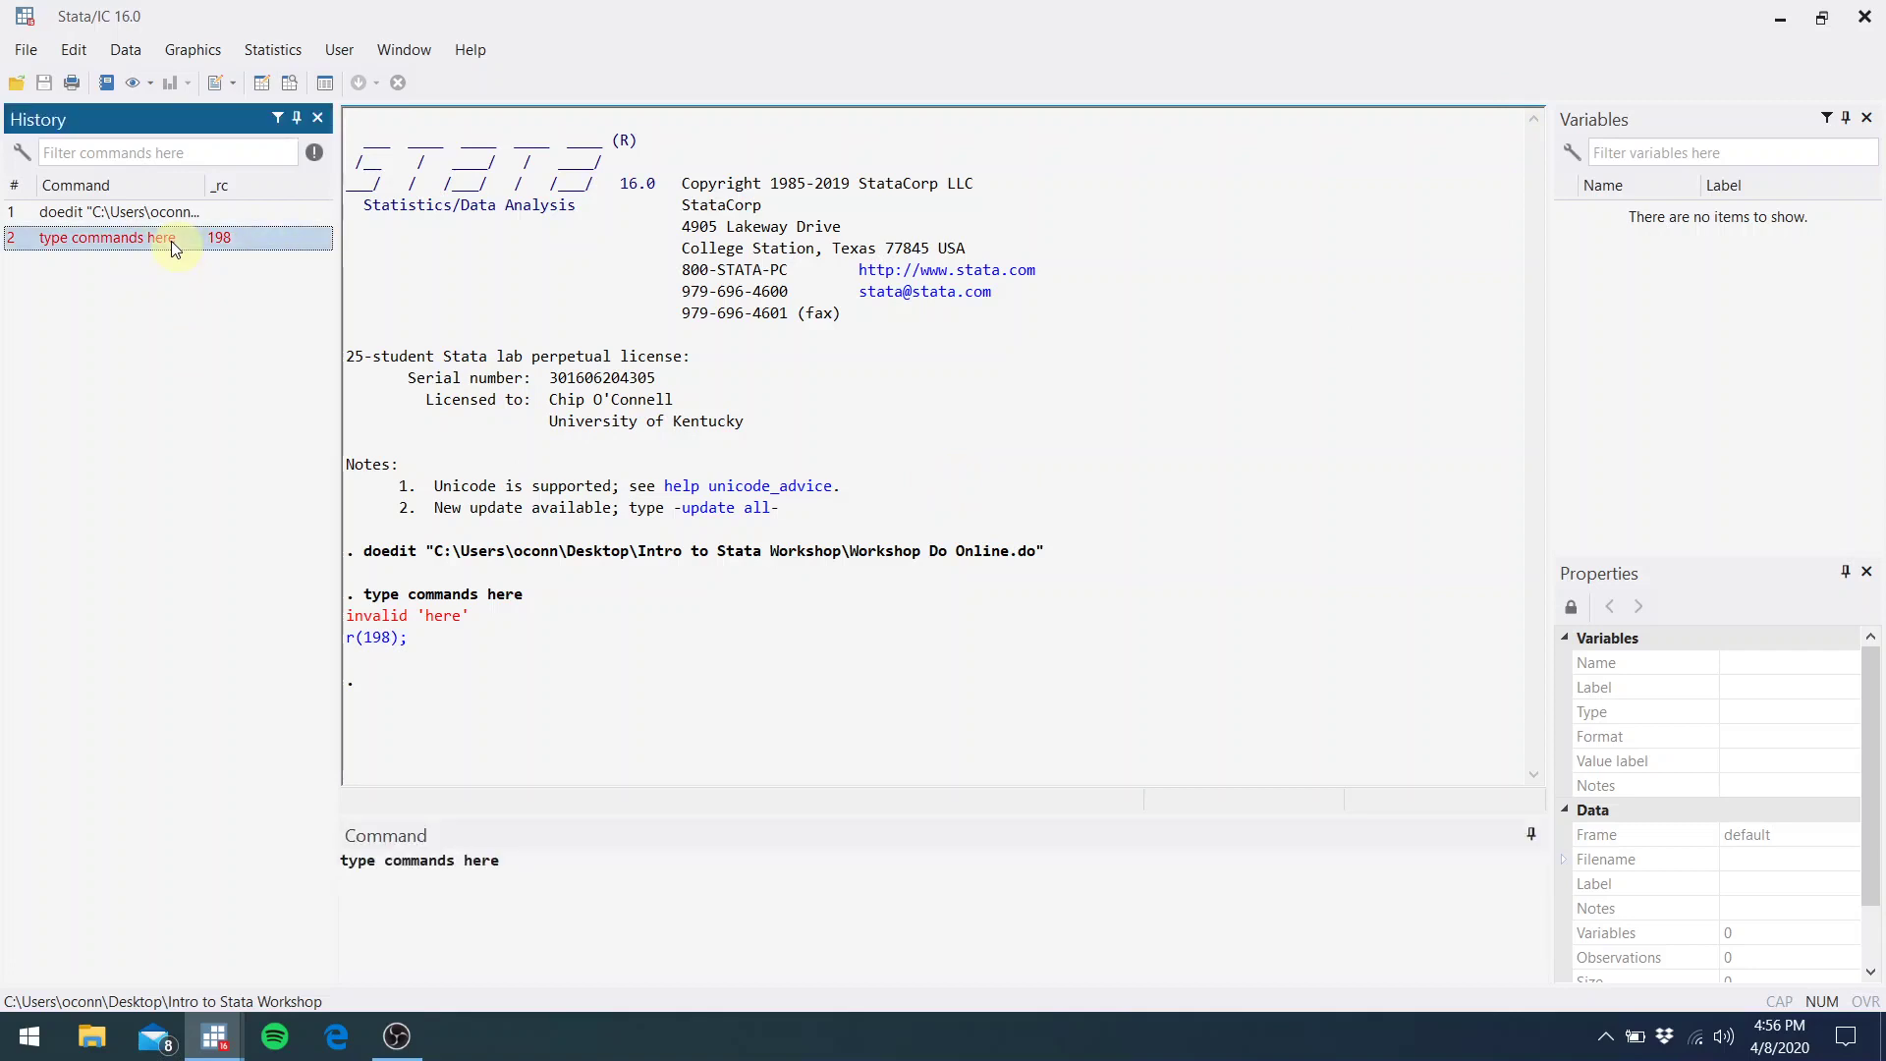
click(508, 869)
key(Return)
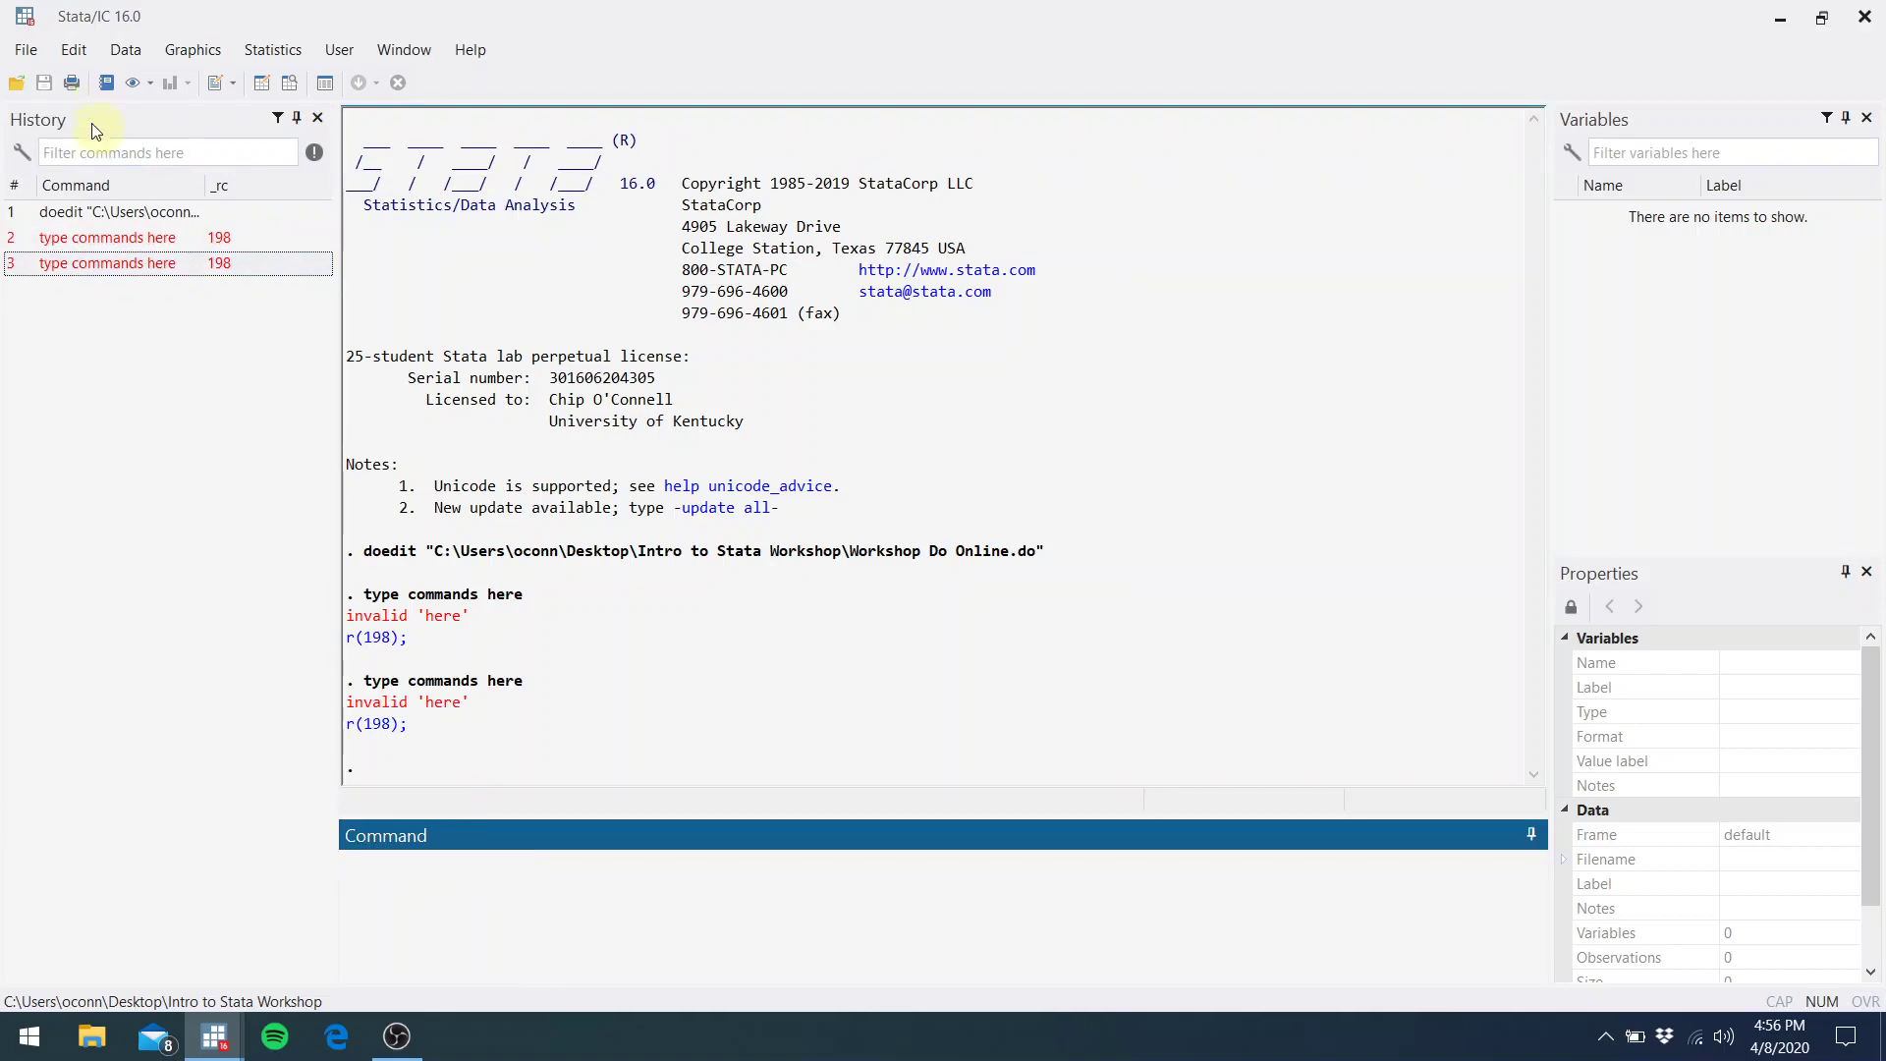
double_click(110, 267)
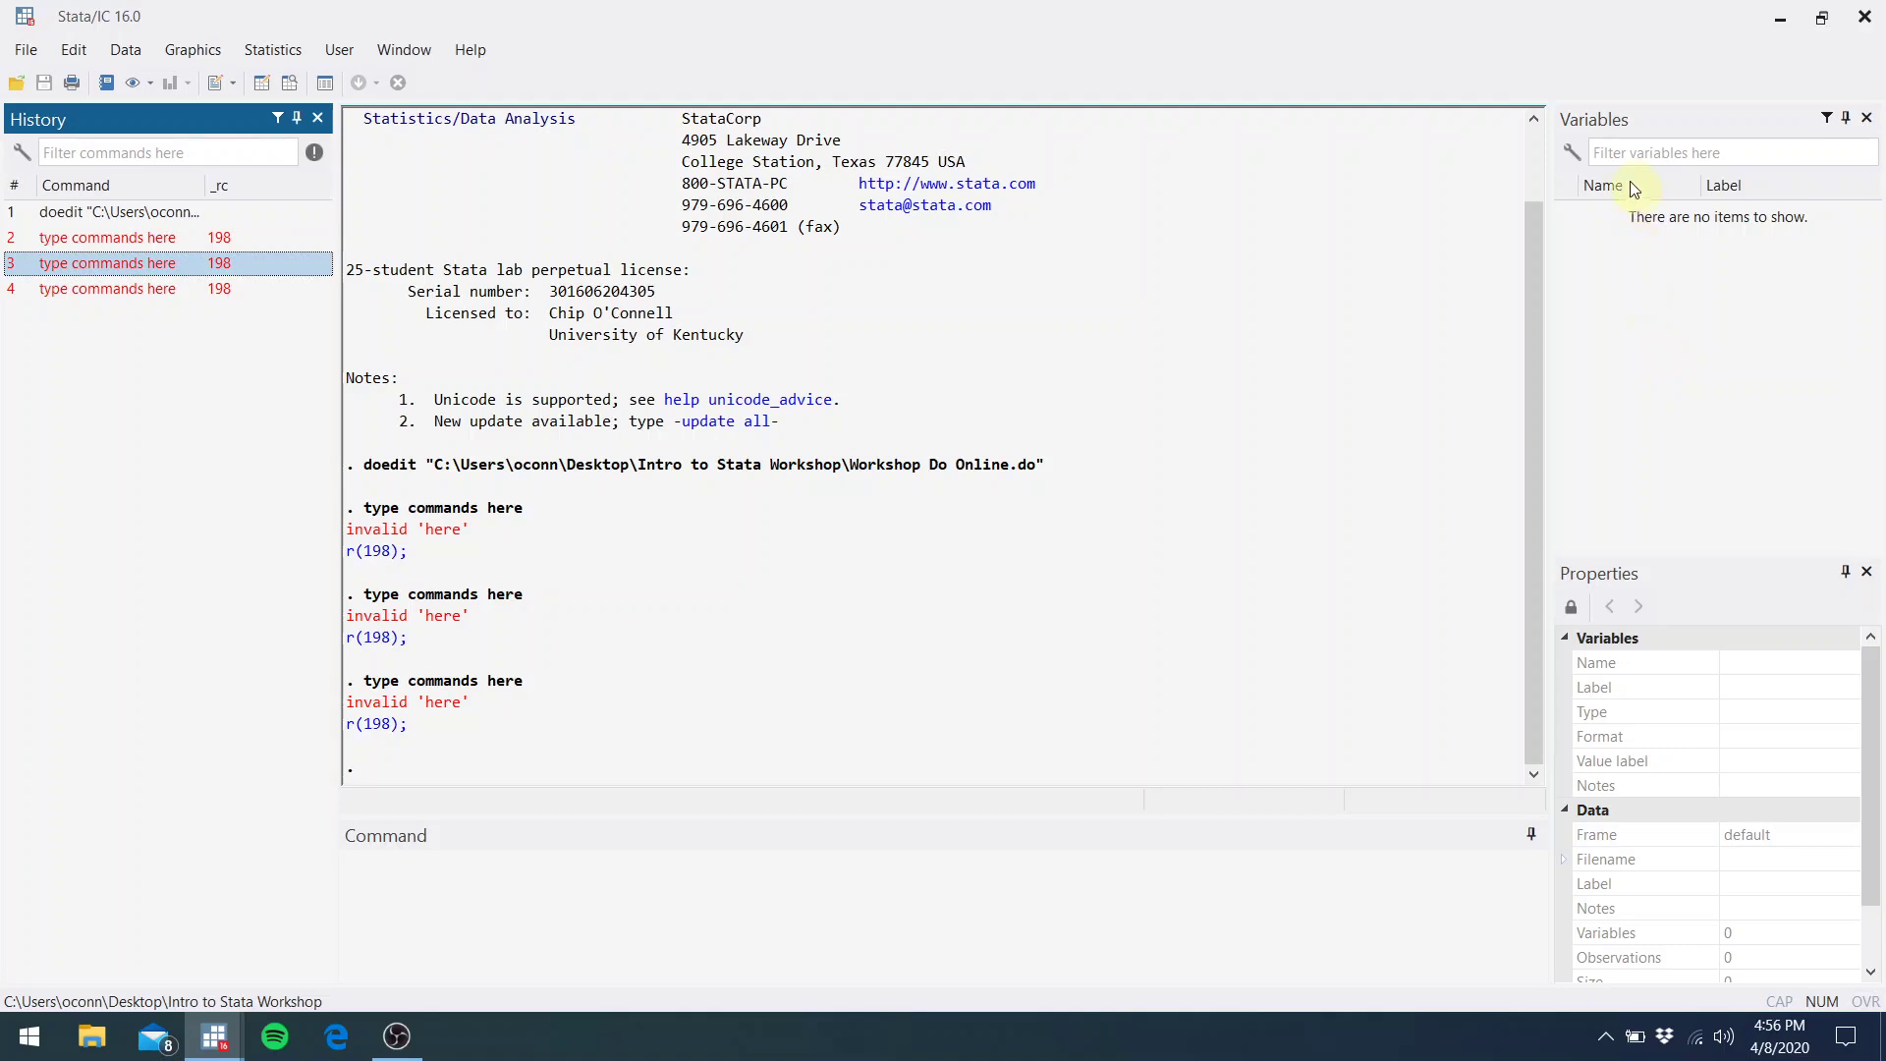
click(1618, 155)
click(715, 889)
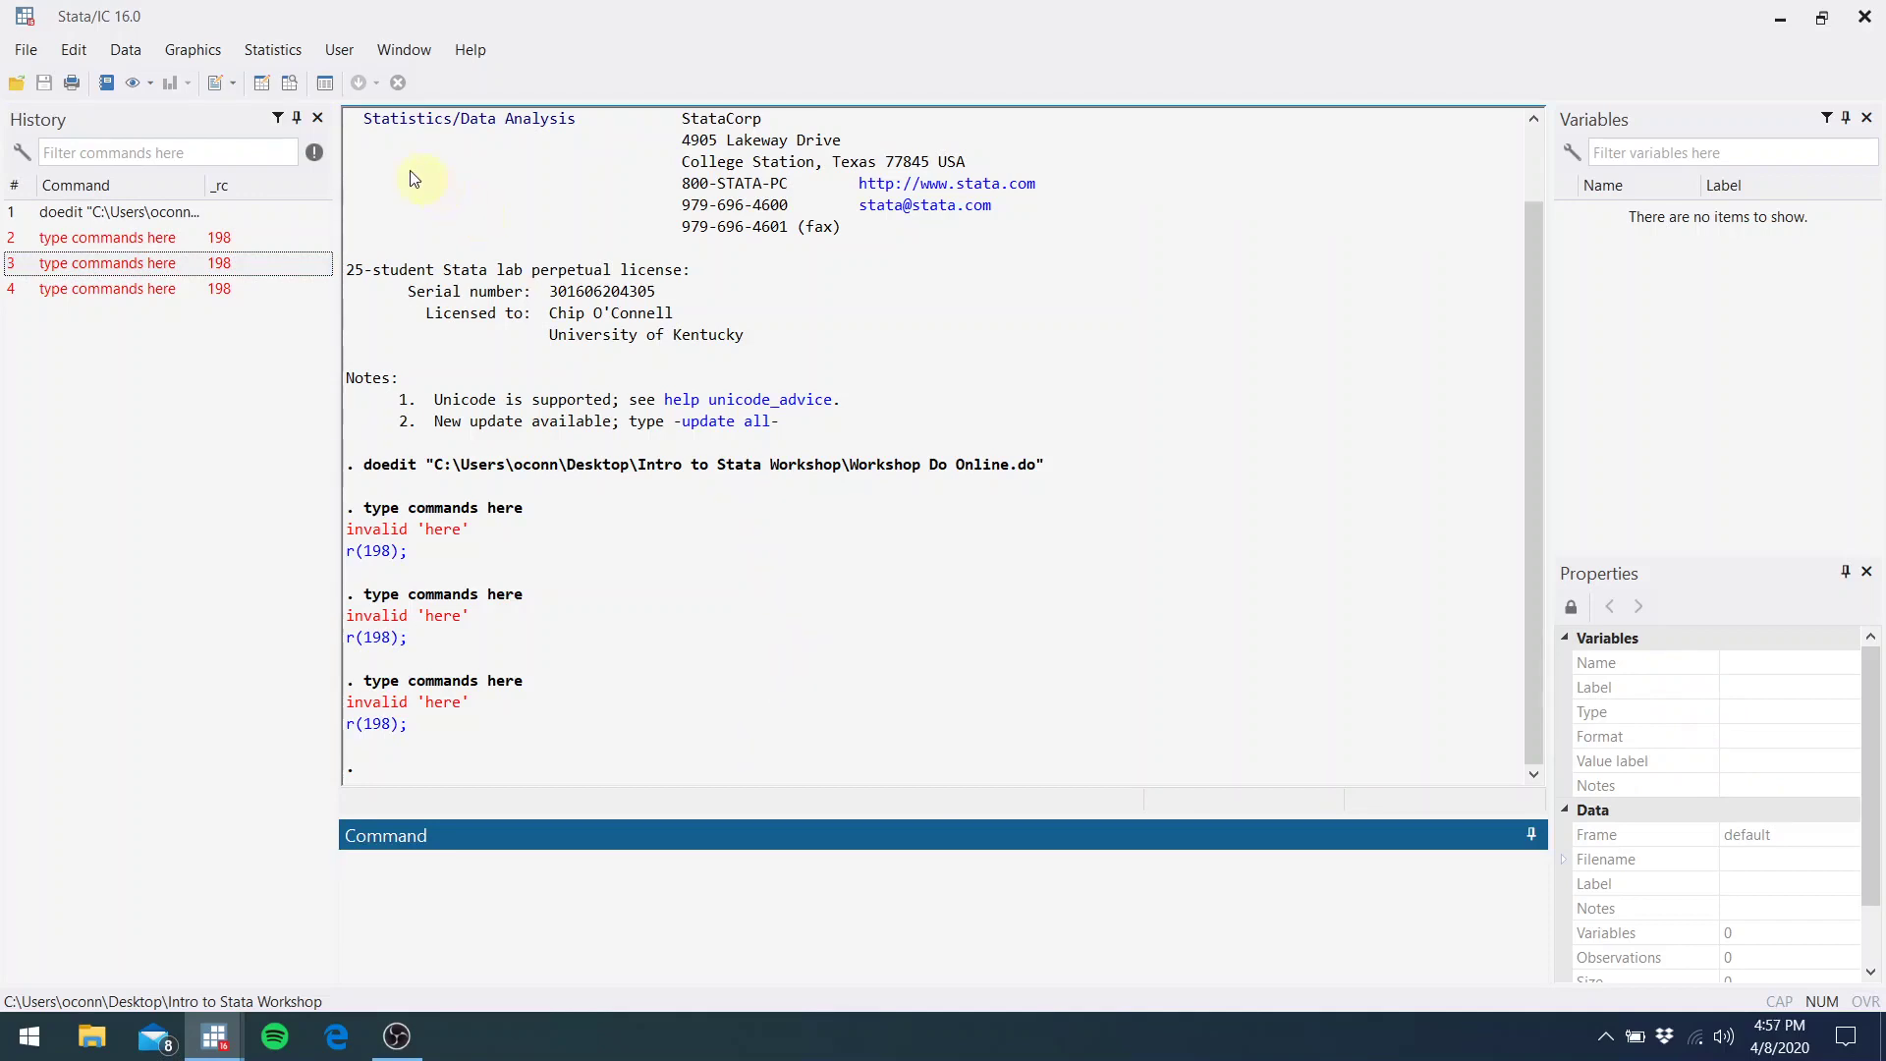
Open the Data Editor in browse mode and change it to edit mode
click(287, 89)
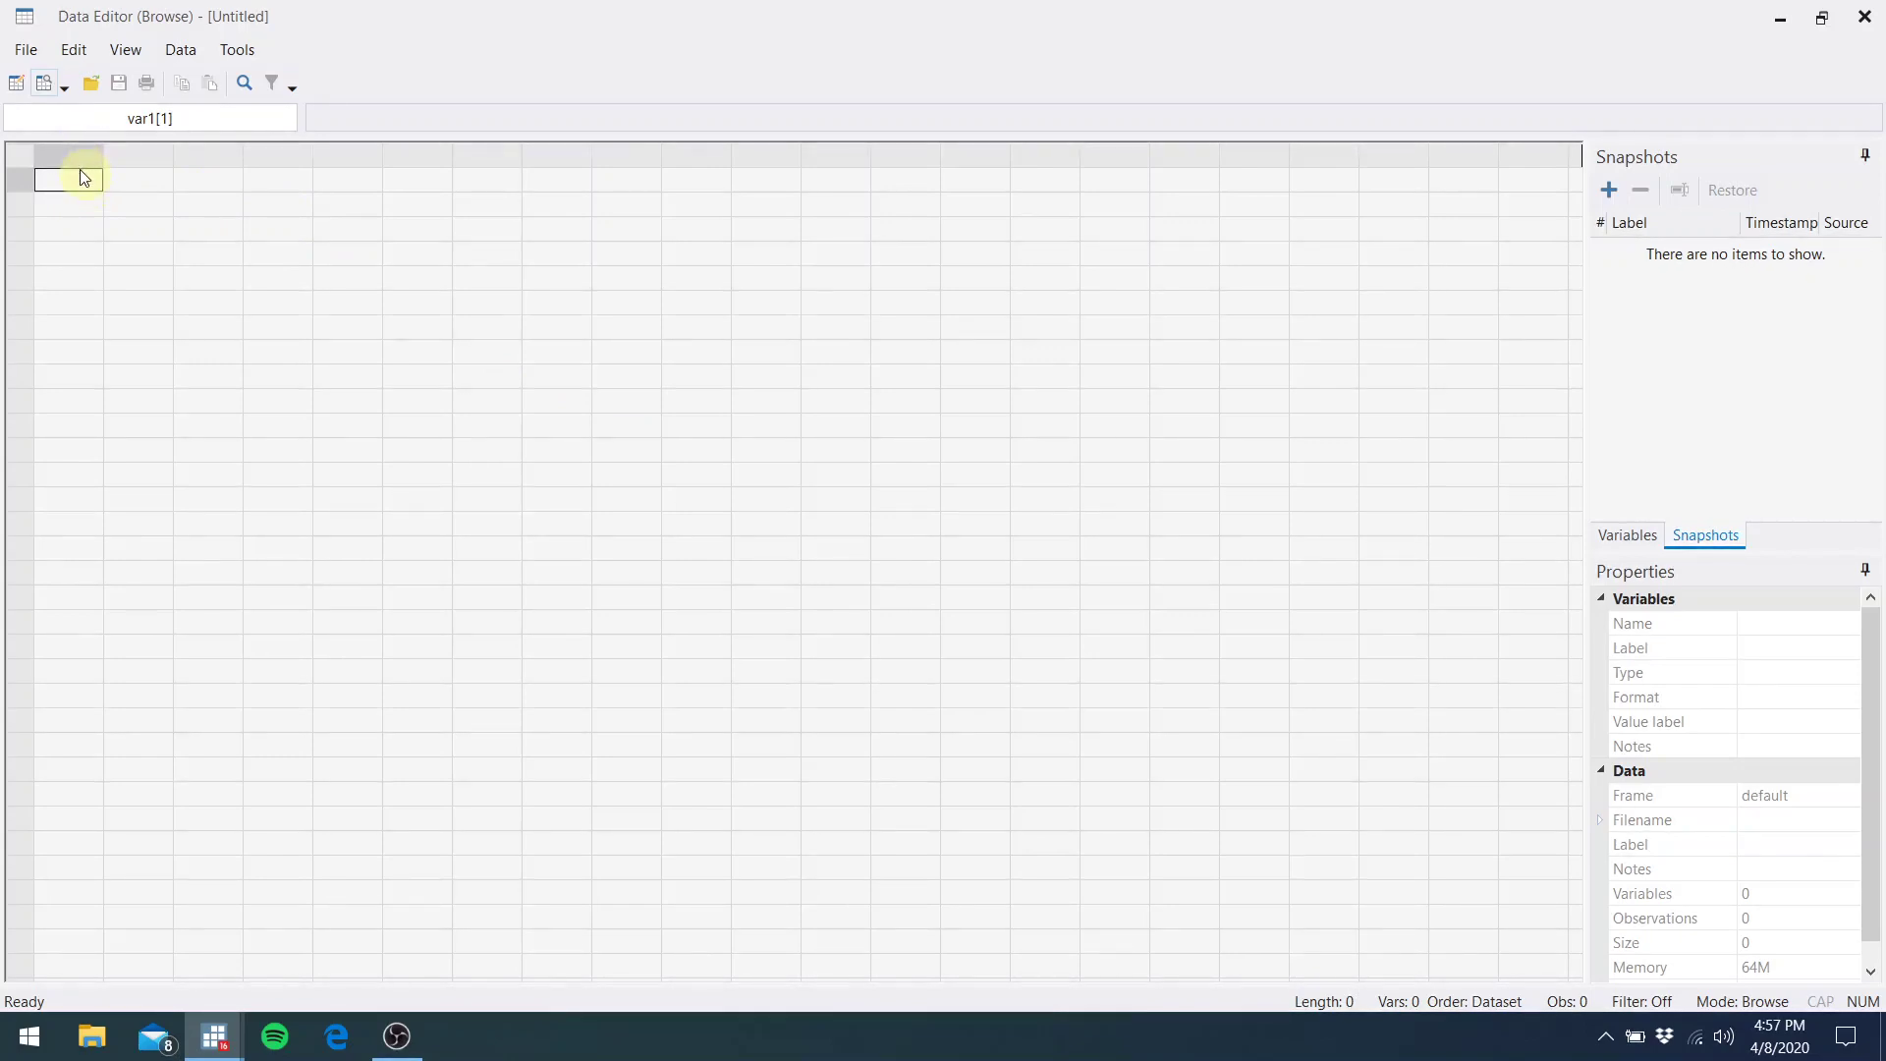
click(17, 84)
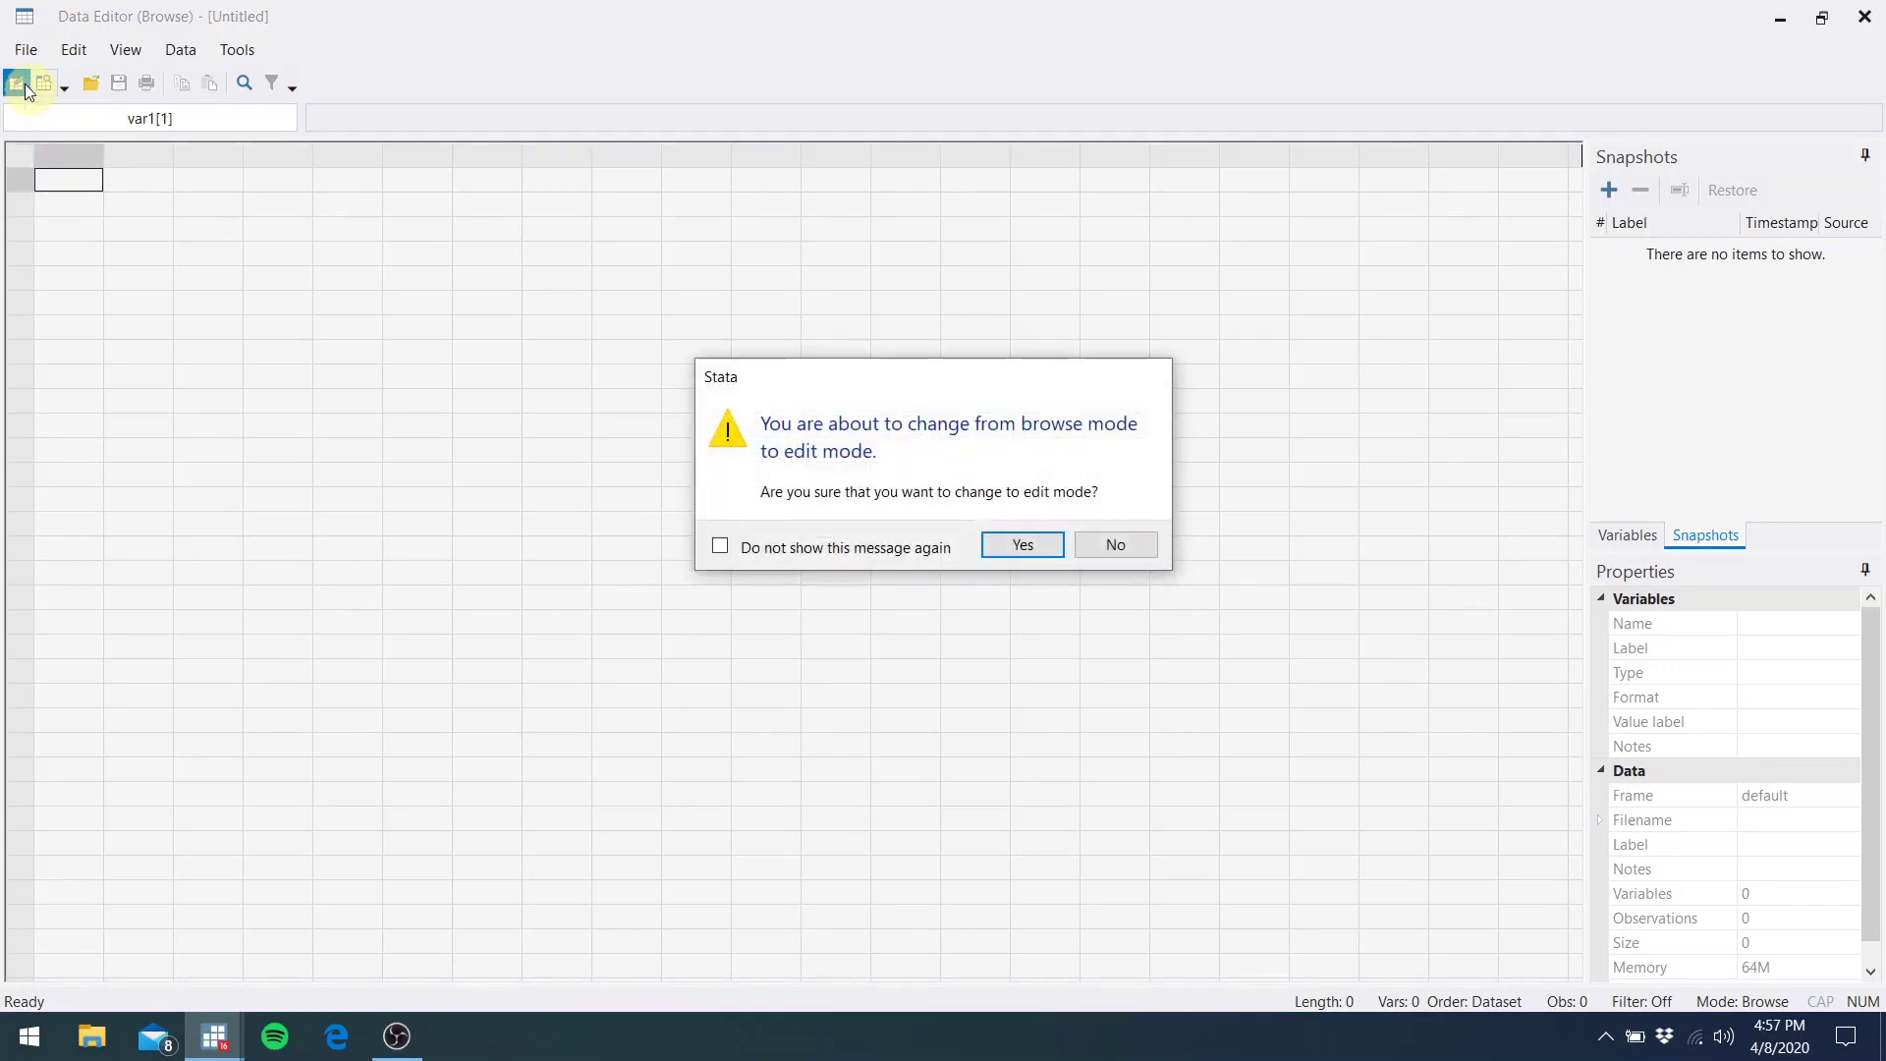
click(1035, 554)
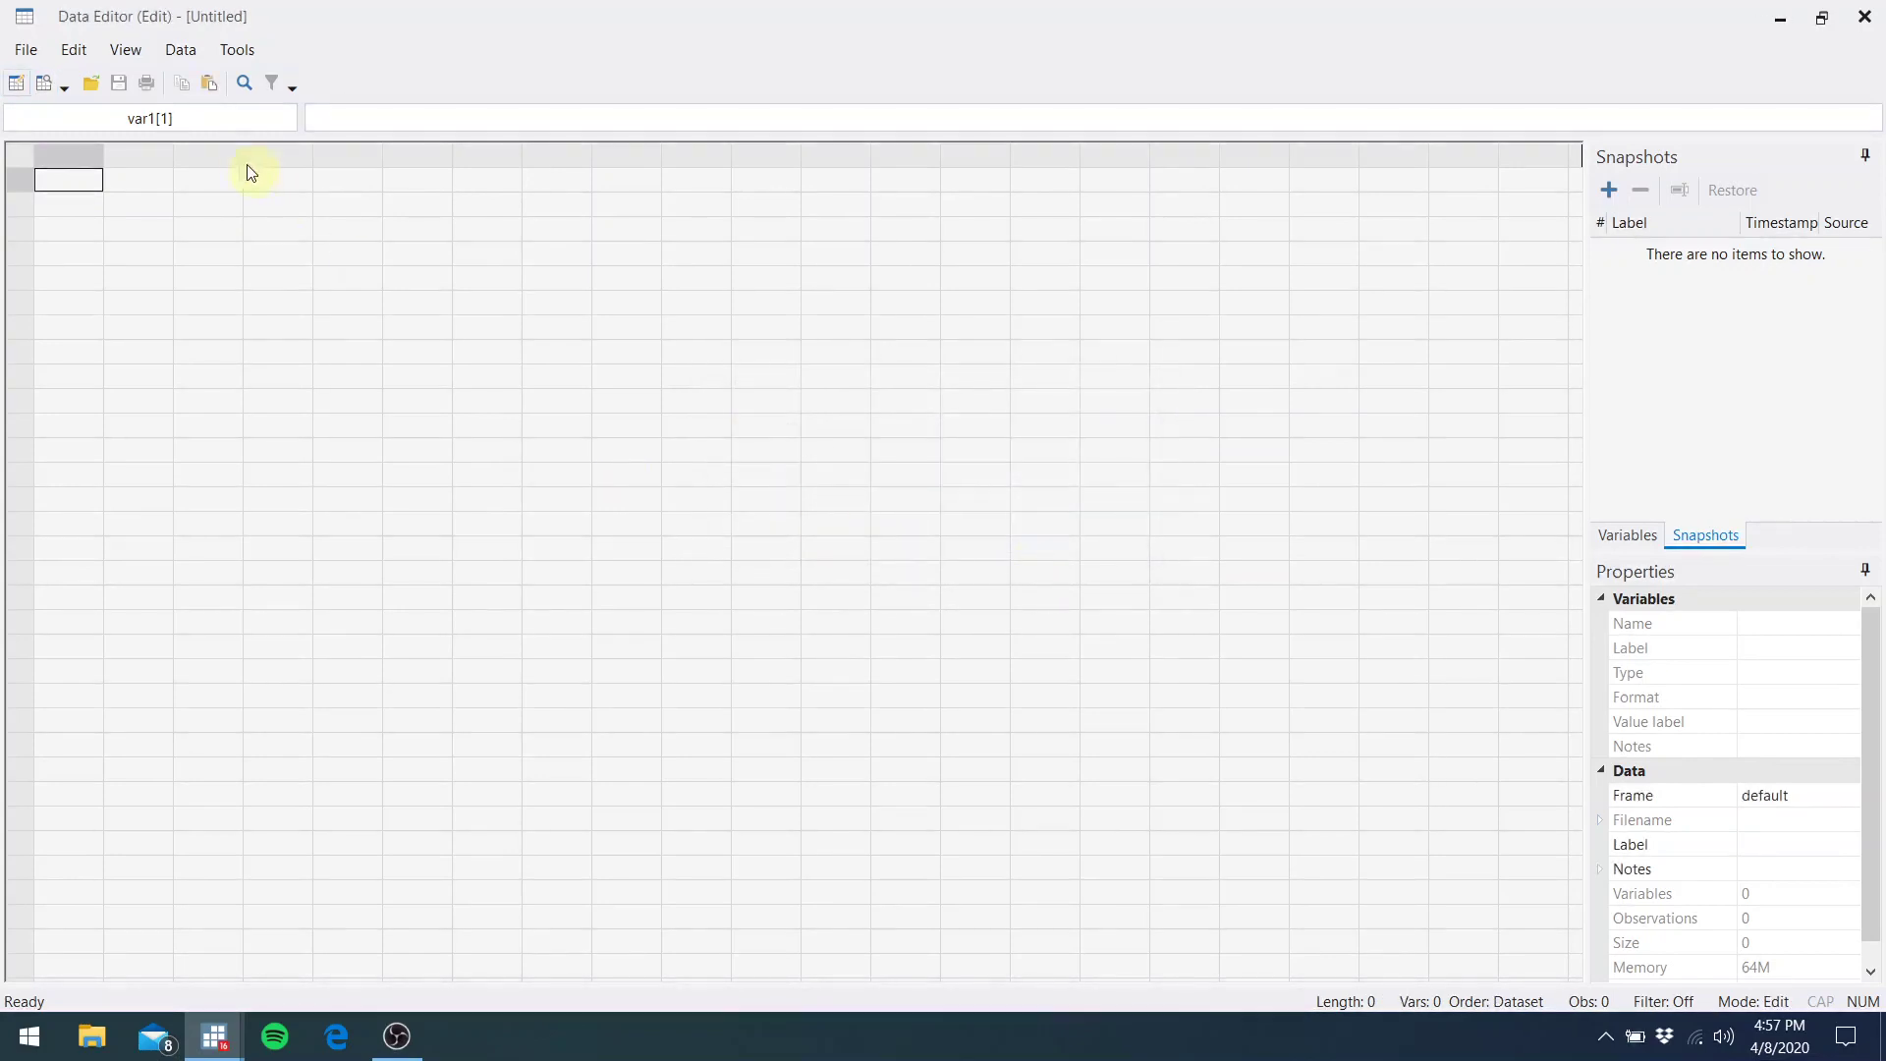
Enter "stuff" as the first observation in the first column of the empty dataset
text(ffef)
key(BackSpace)
key(BackSpace)
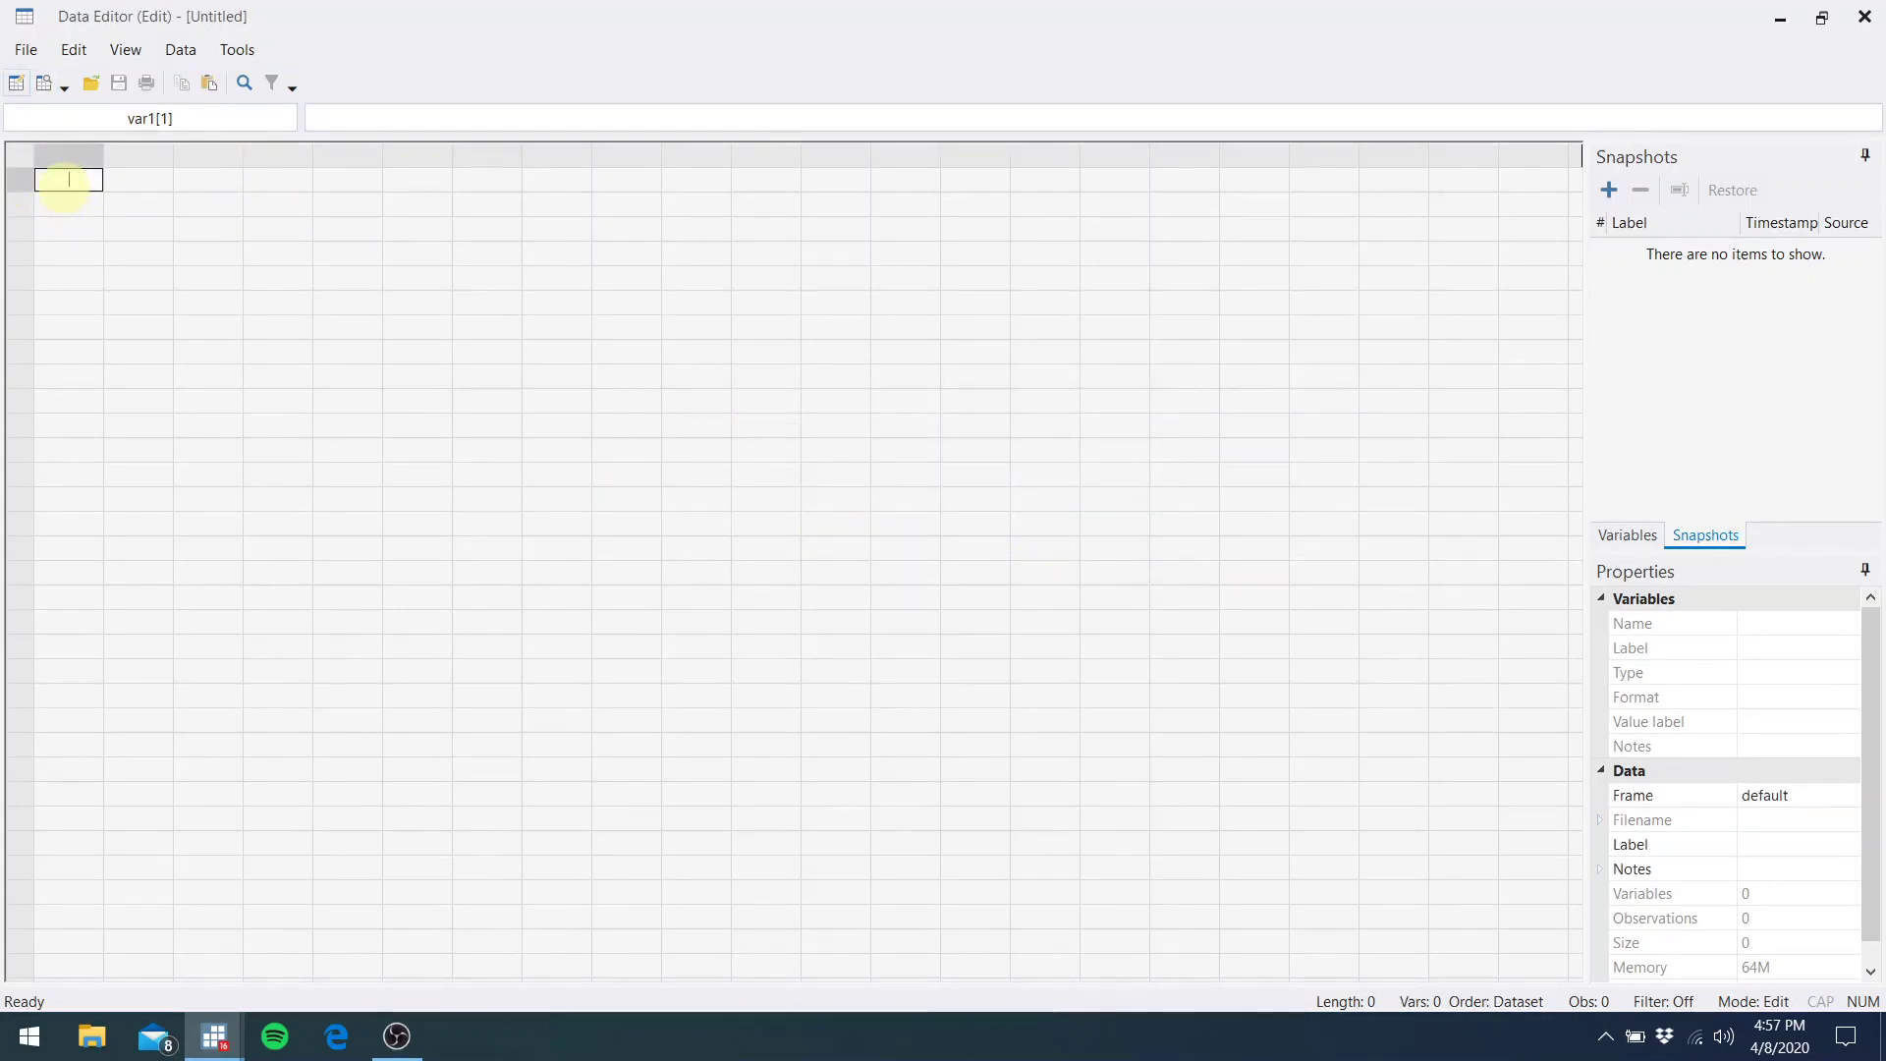
text(stuff)
key(Return)
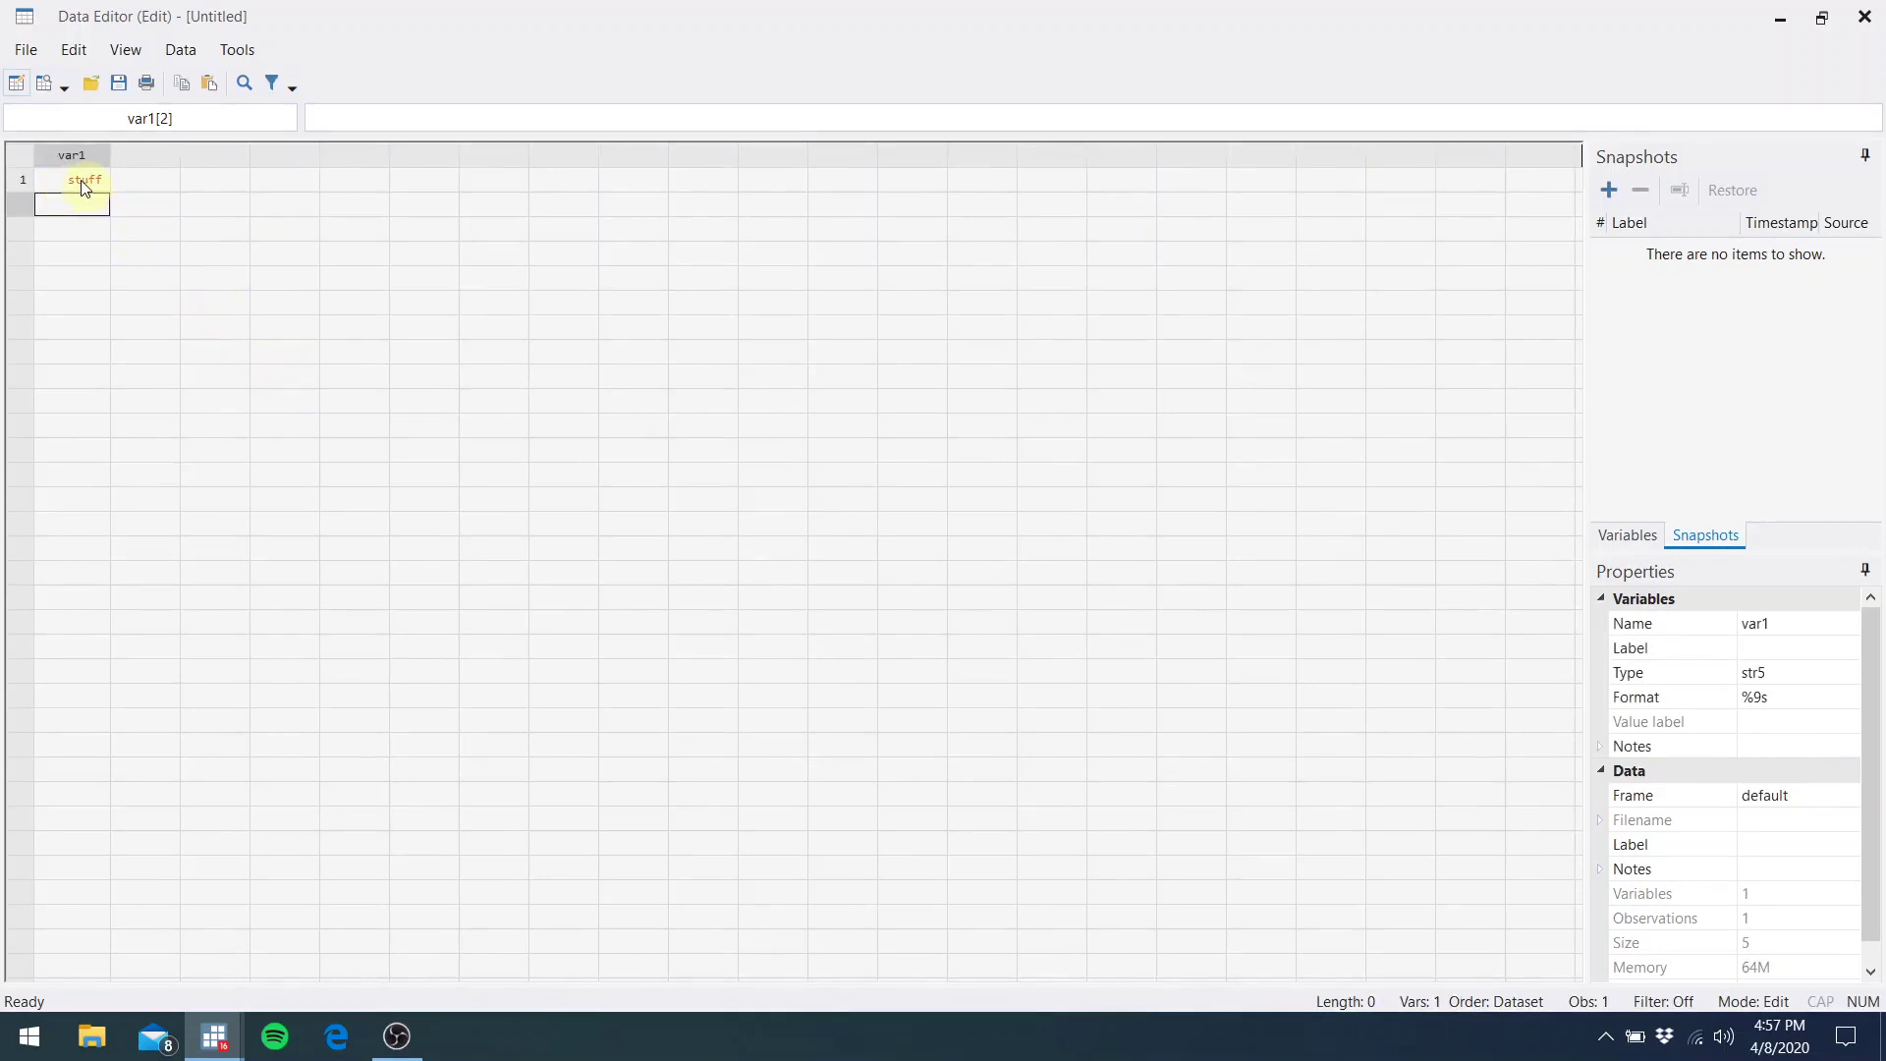
Clear the first cell of var1, and return the Data Editor to browse mode before closing it
click(82, 184)
key(Delete)
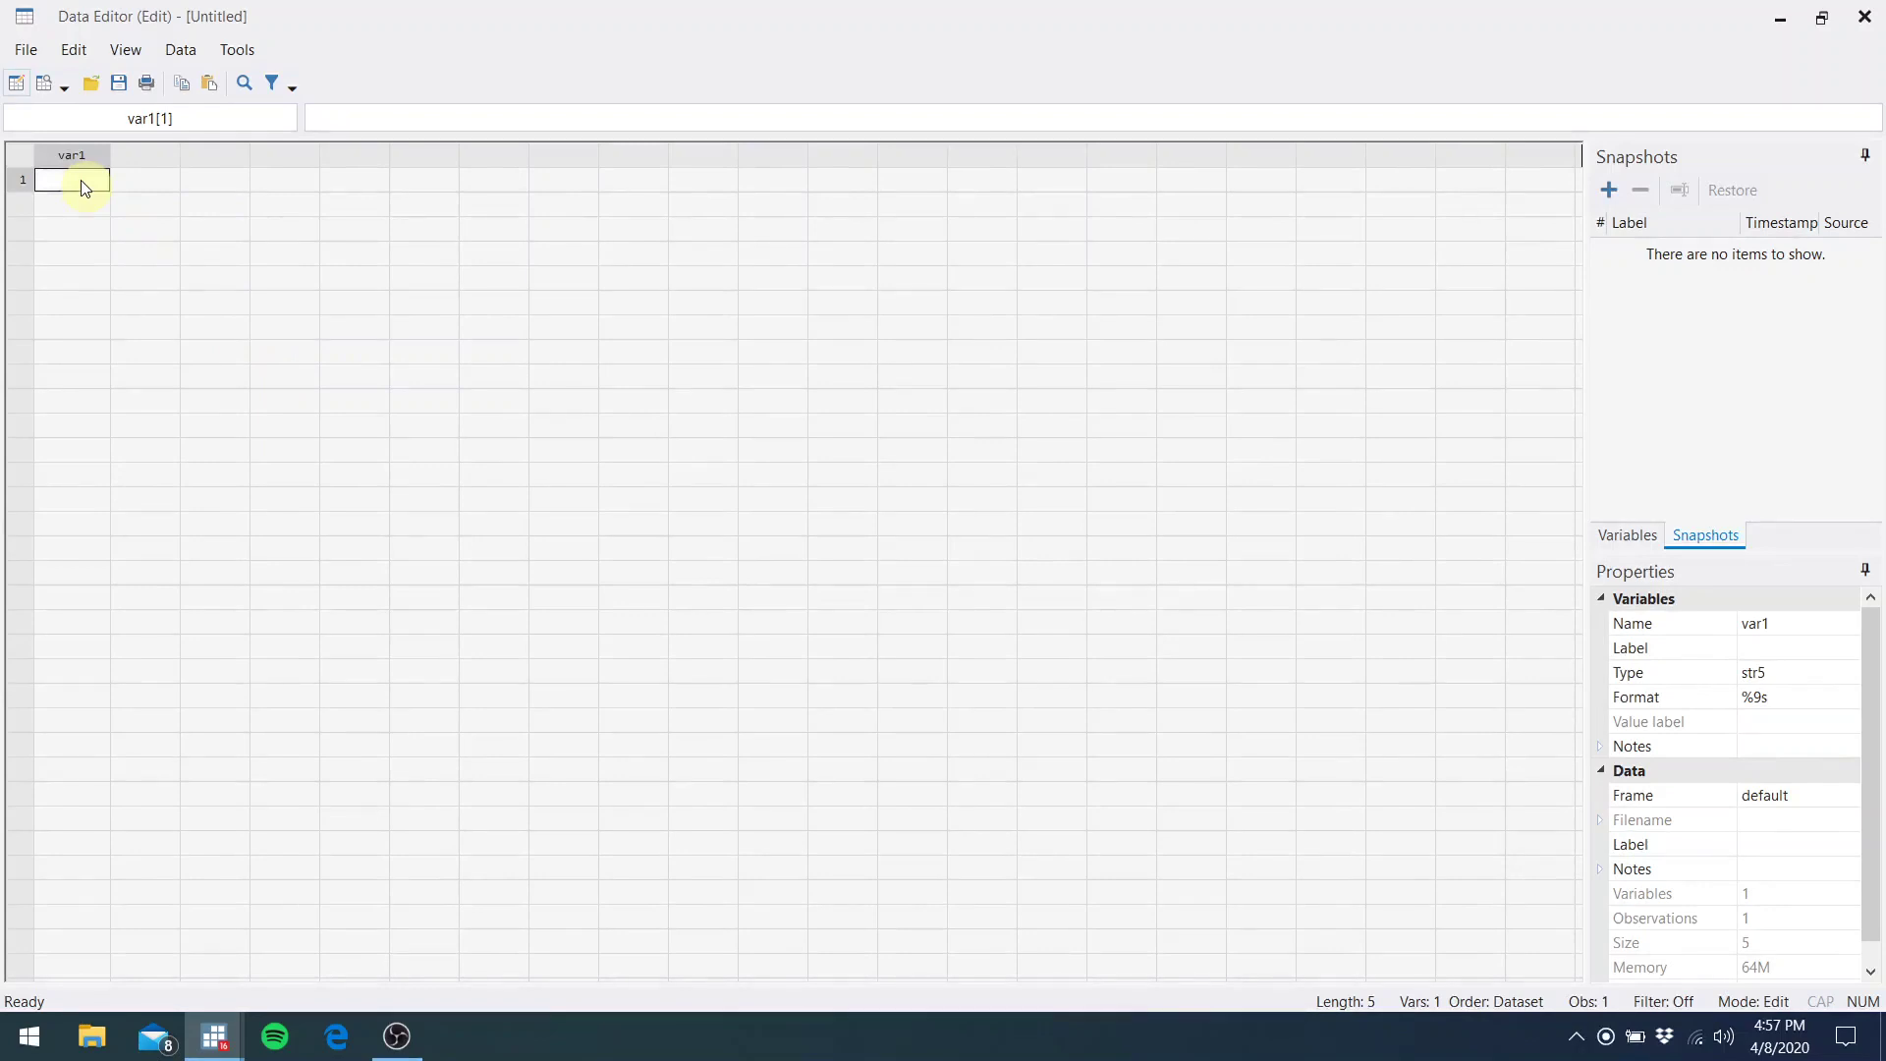
key(Return)
click(47, 87)
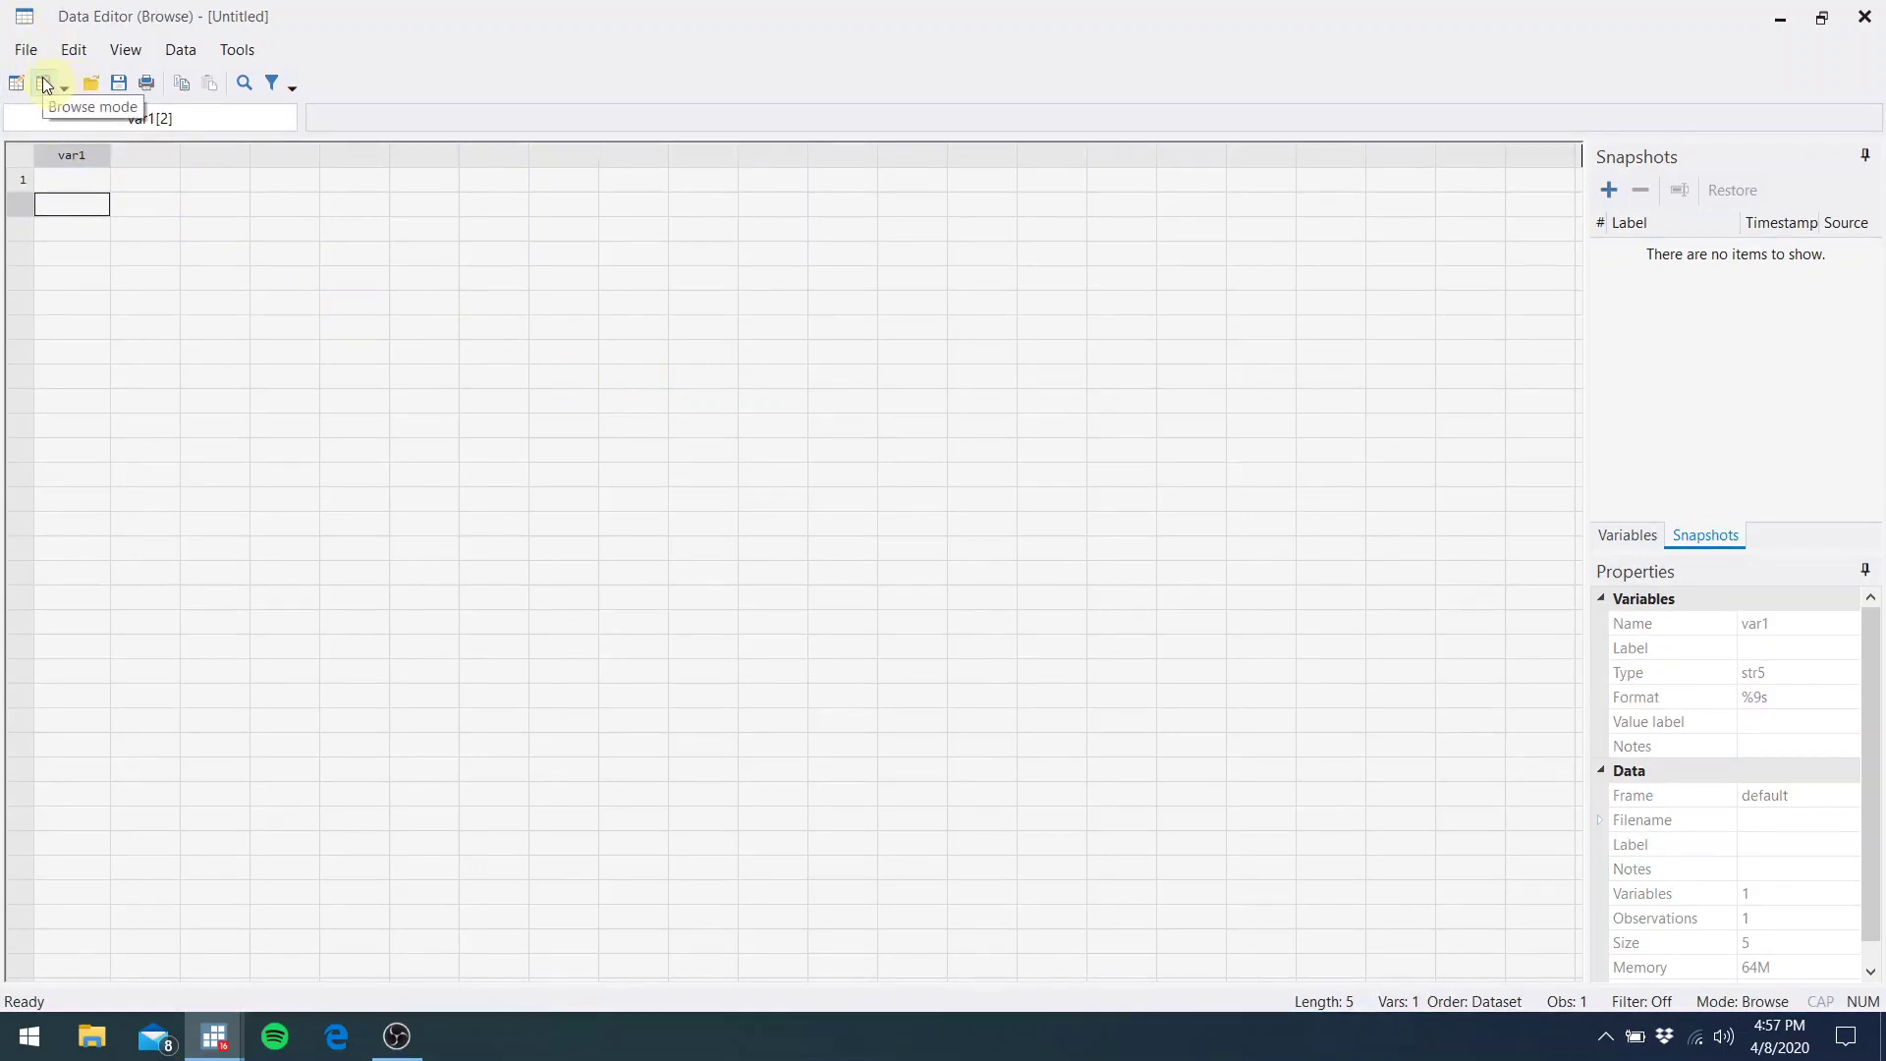
click(1864, 21)
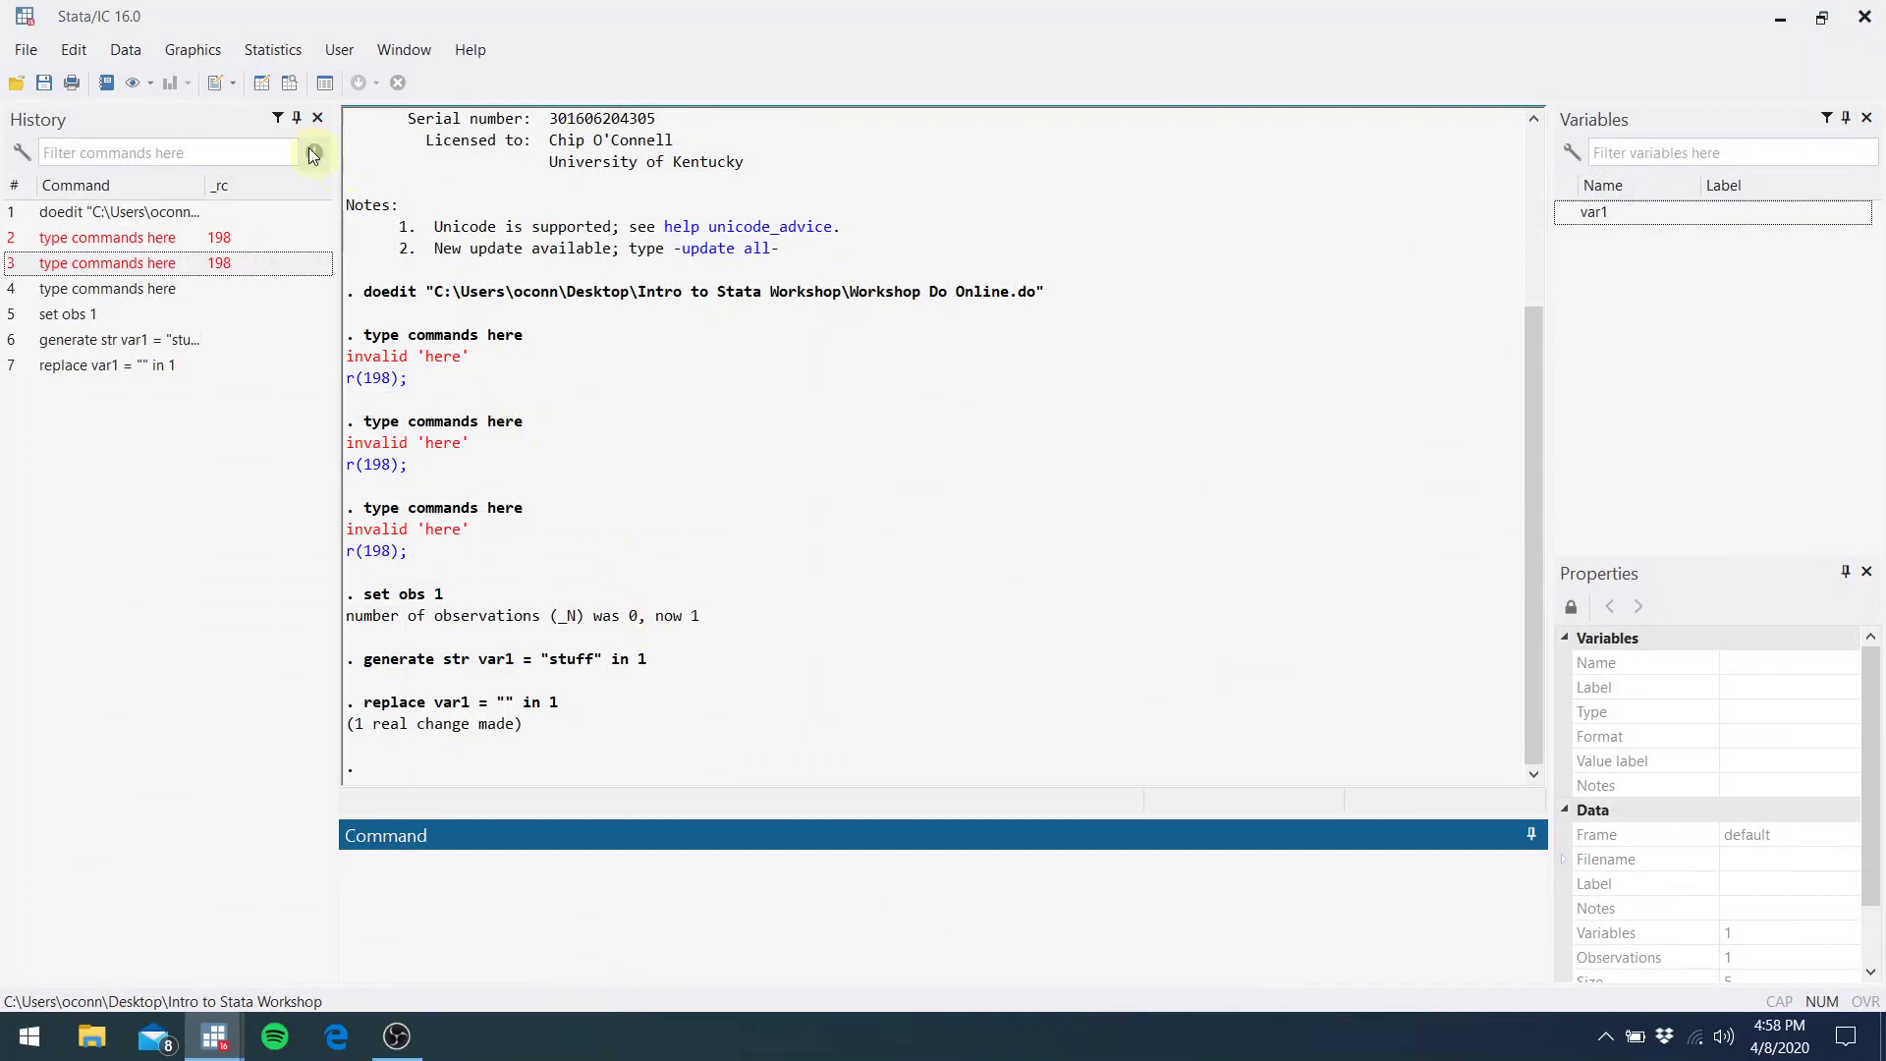
Open a new blank do-file and switch back and forth between it and the main Stata window
click(219, 89)
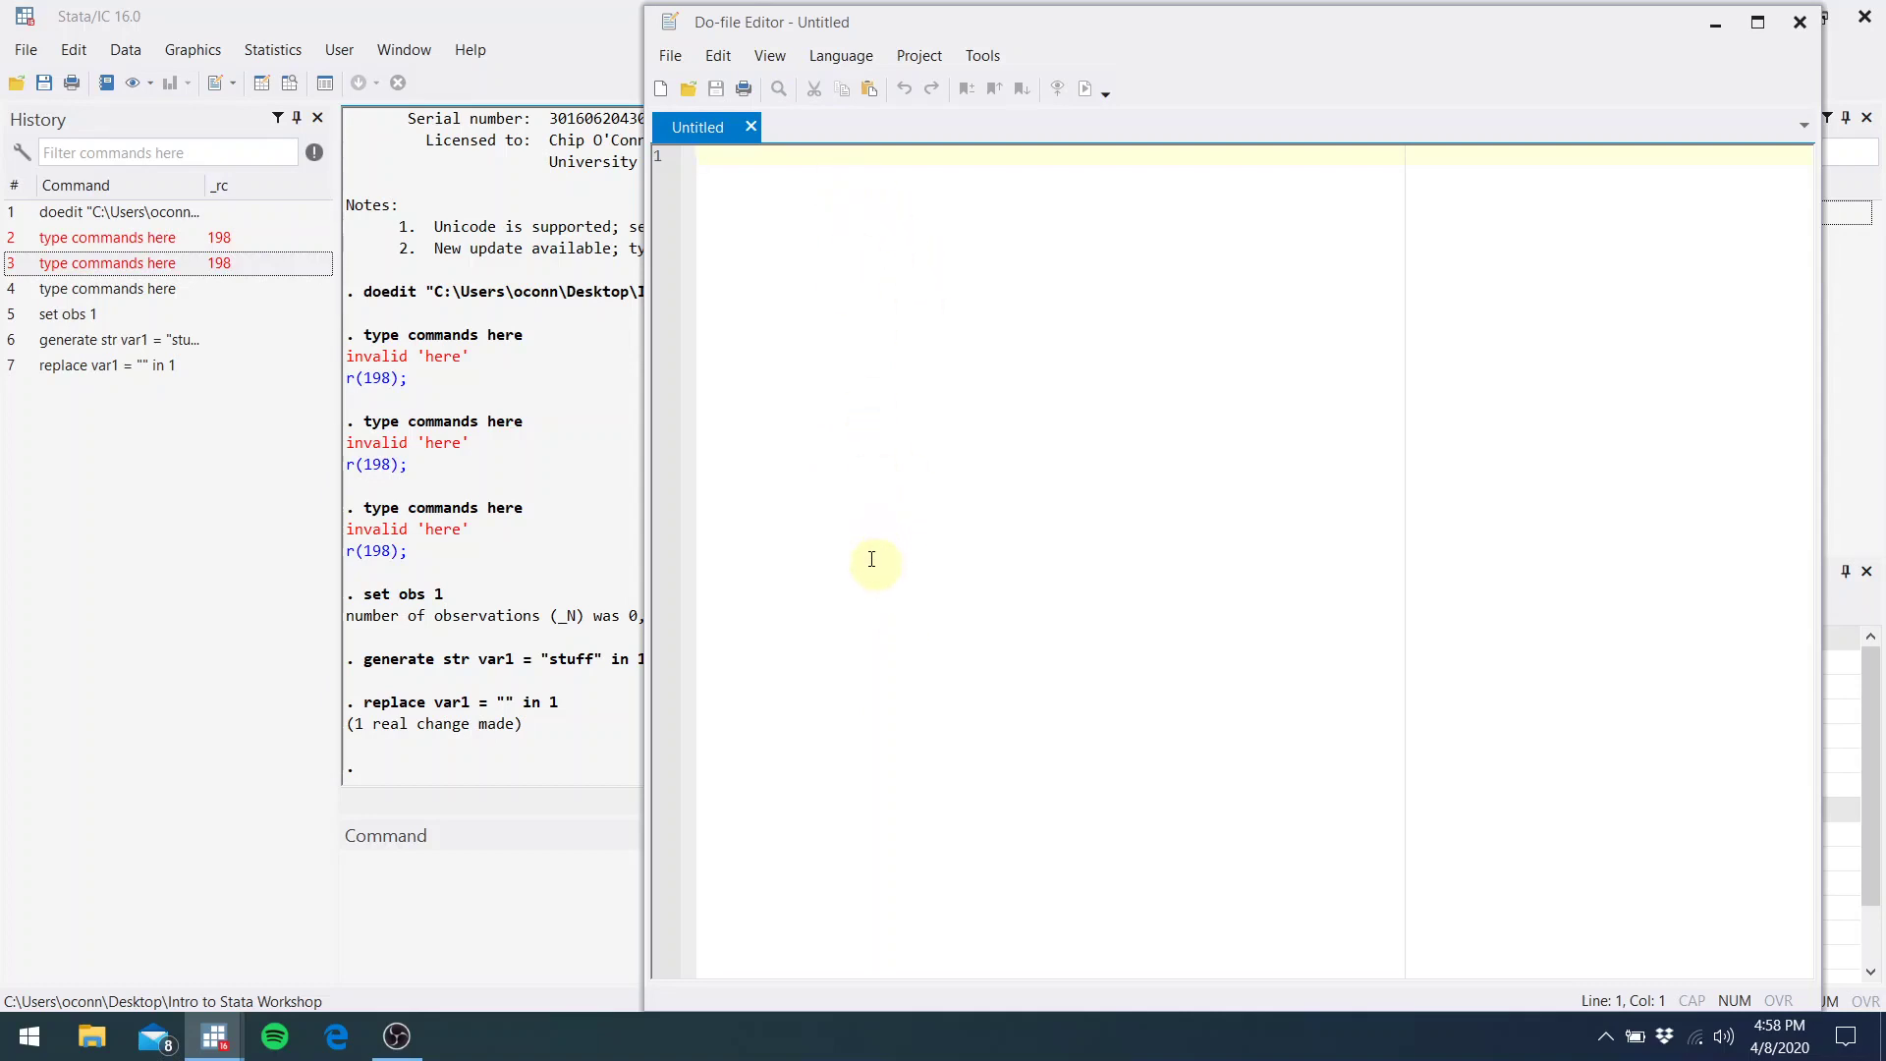
click(512, 873)
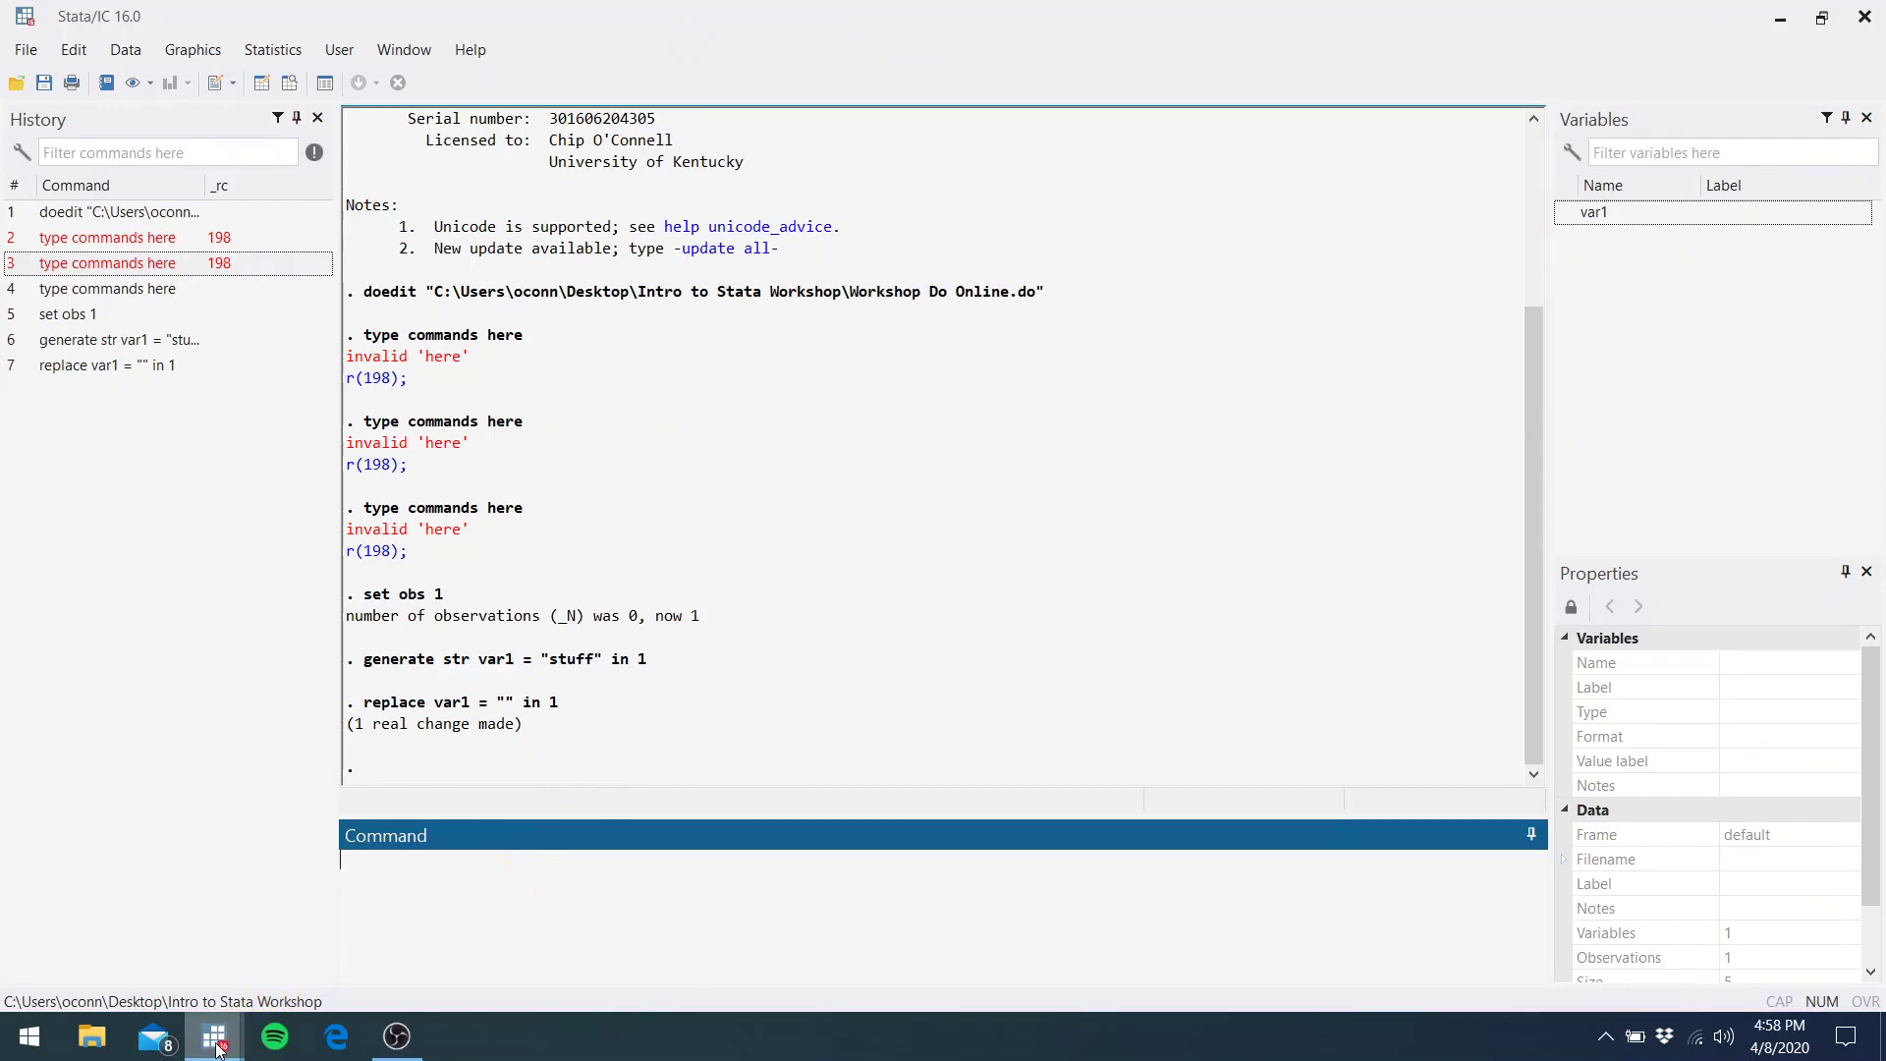
mouse_move(218, 1046)
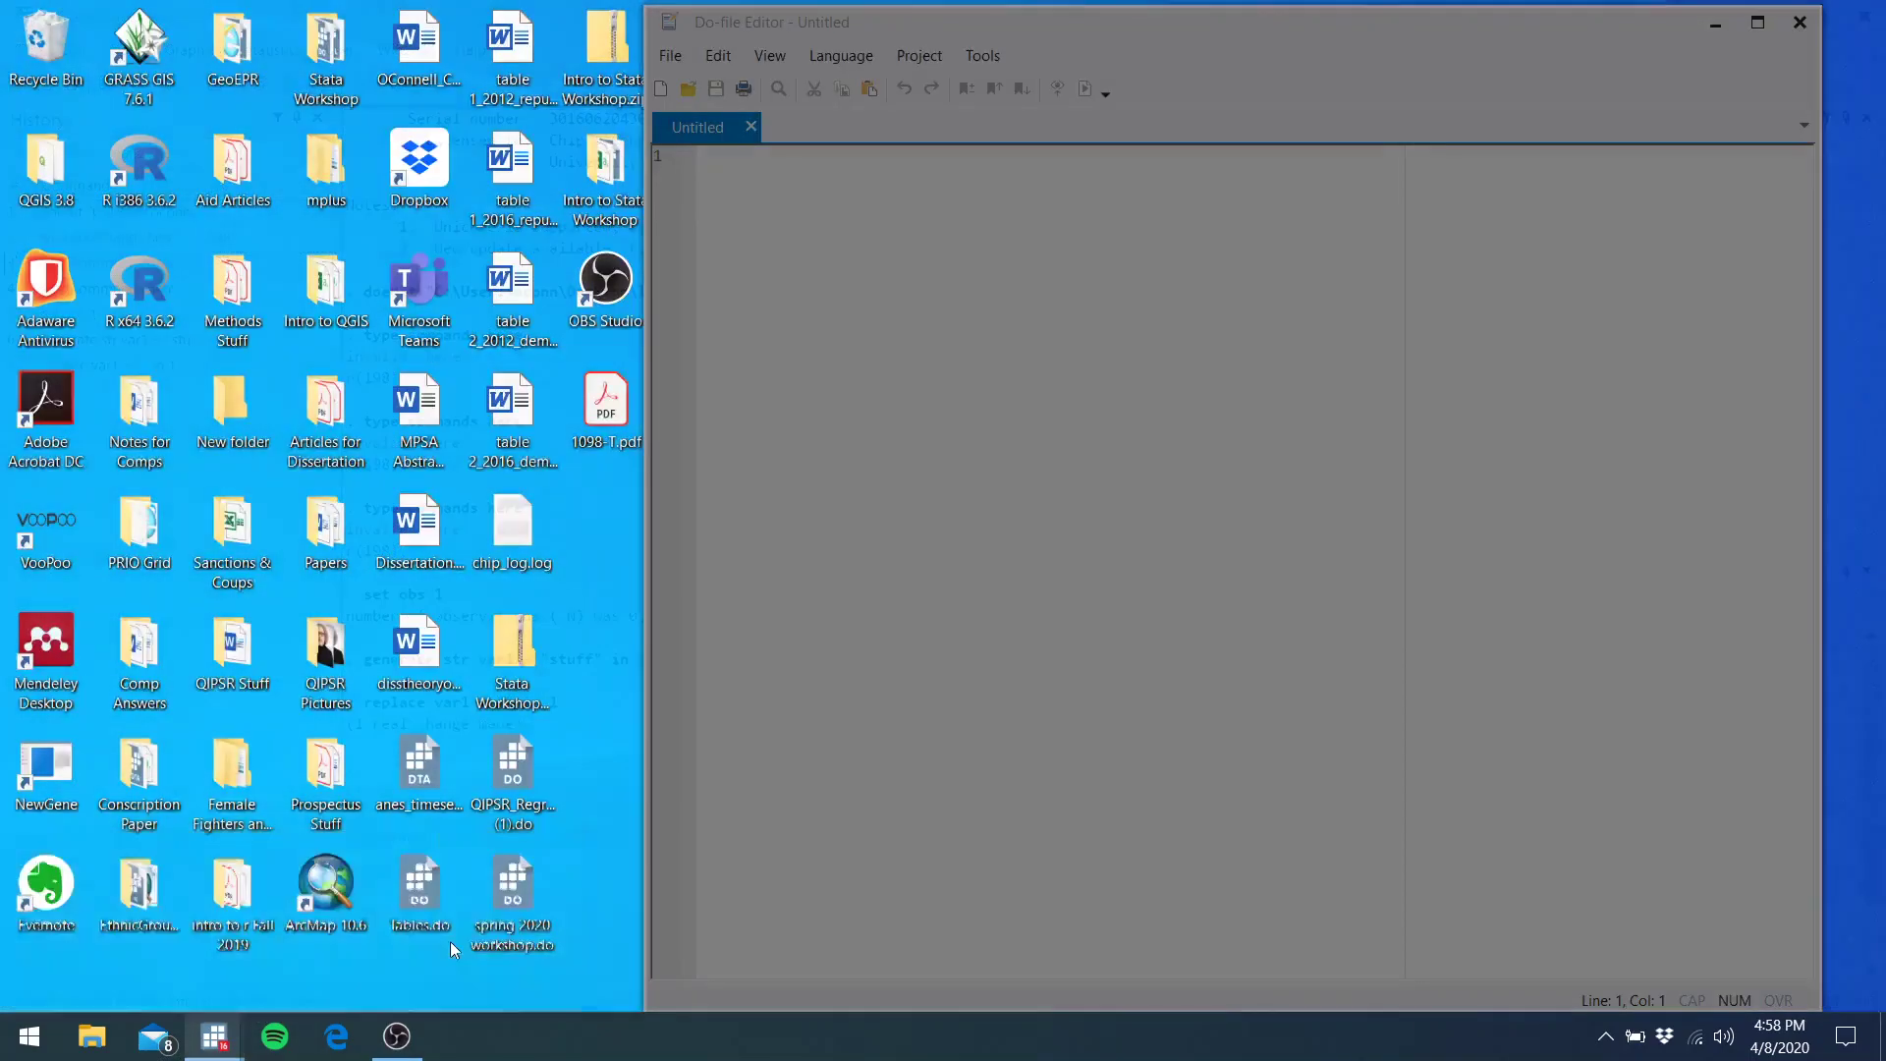
click(450, 940)
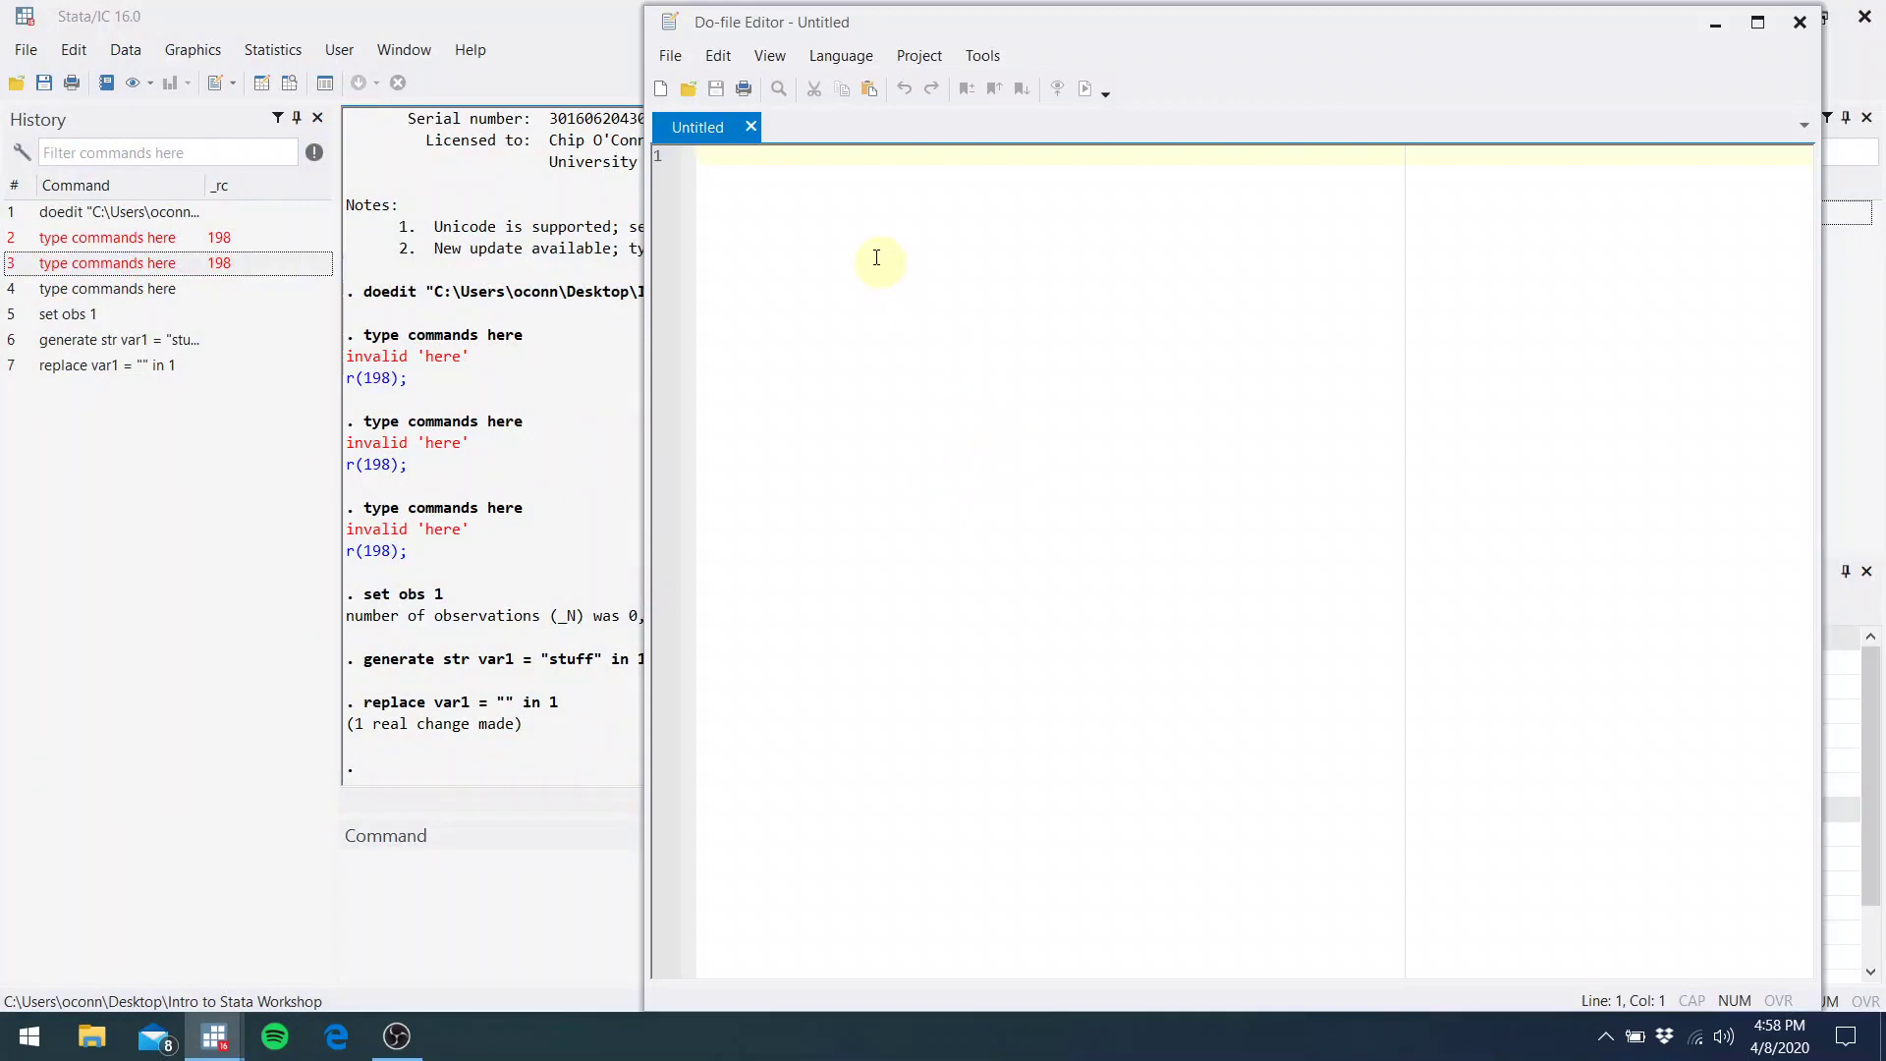
click(434, 933)
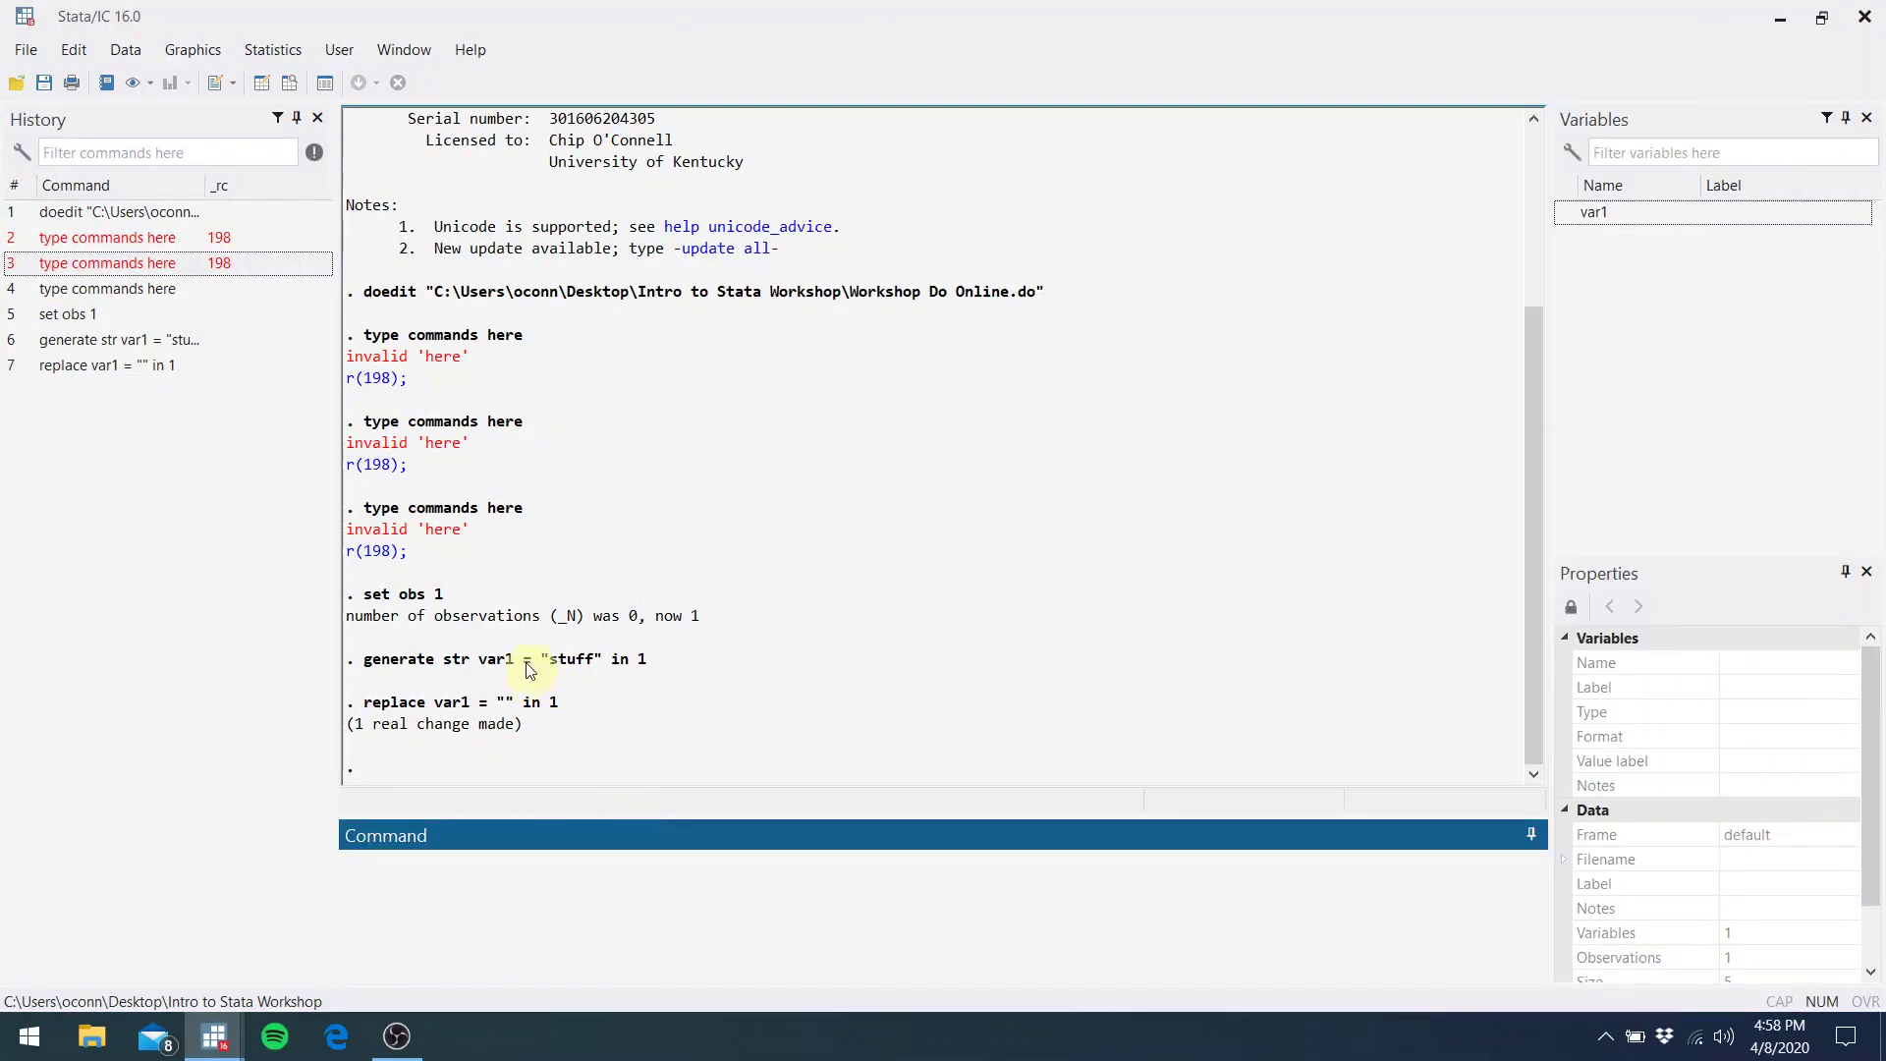
mouse_move(214, 1035)
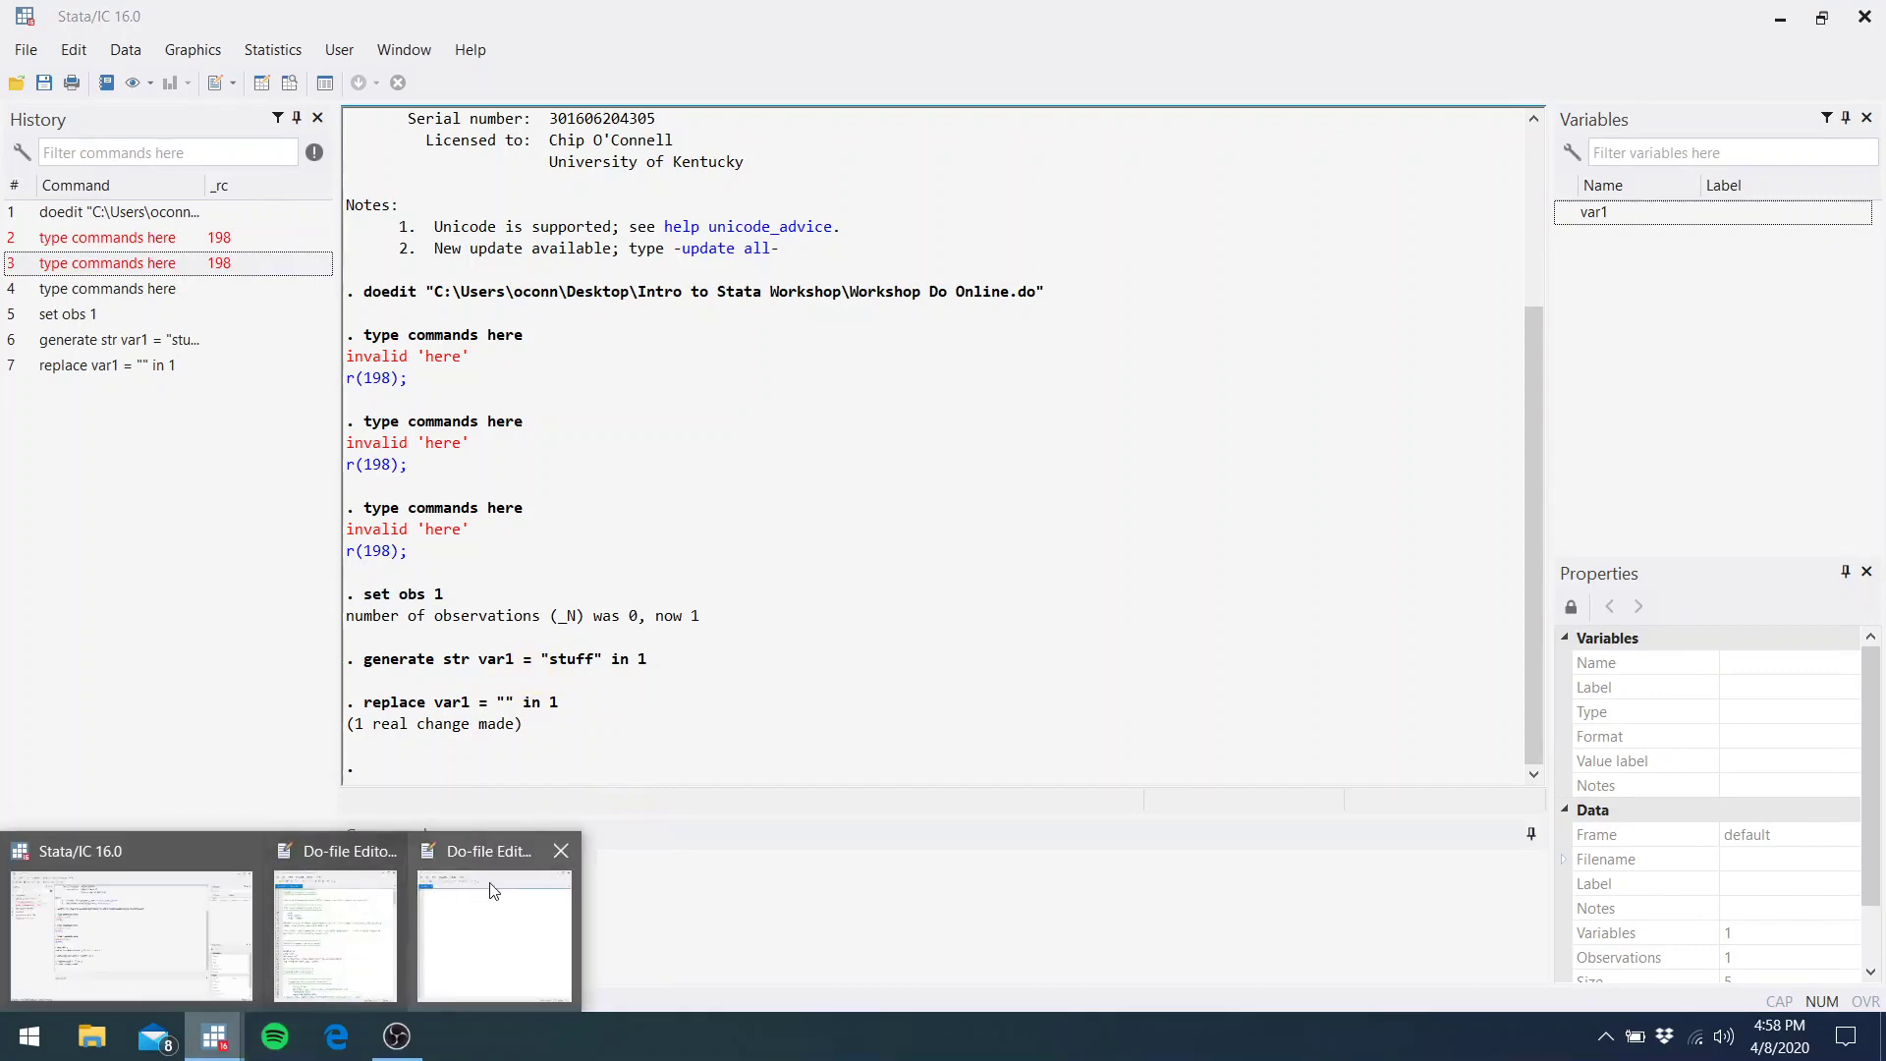
click(492, 889)
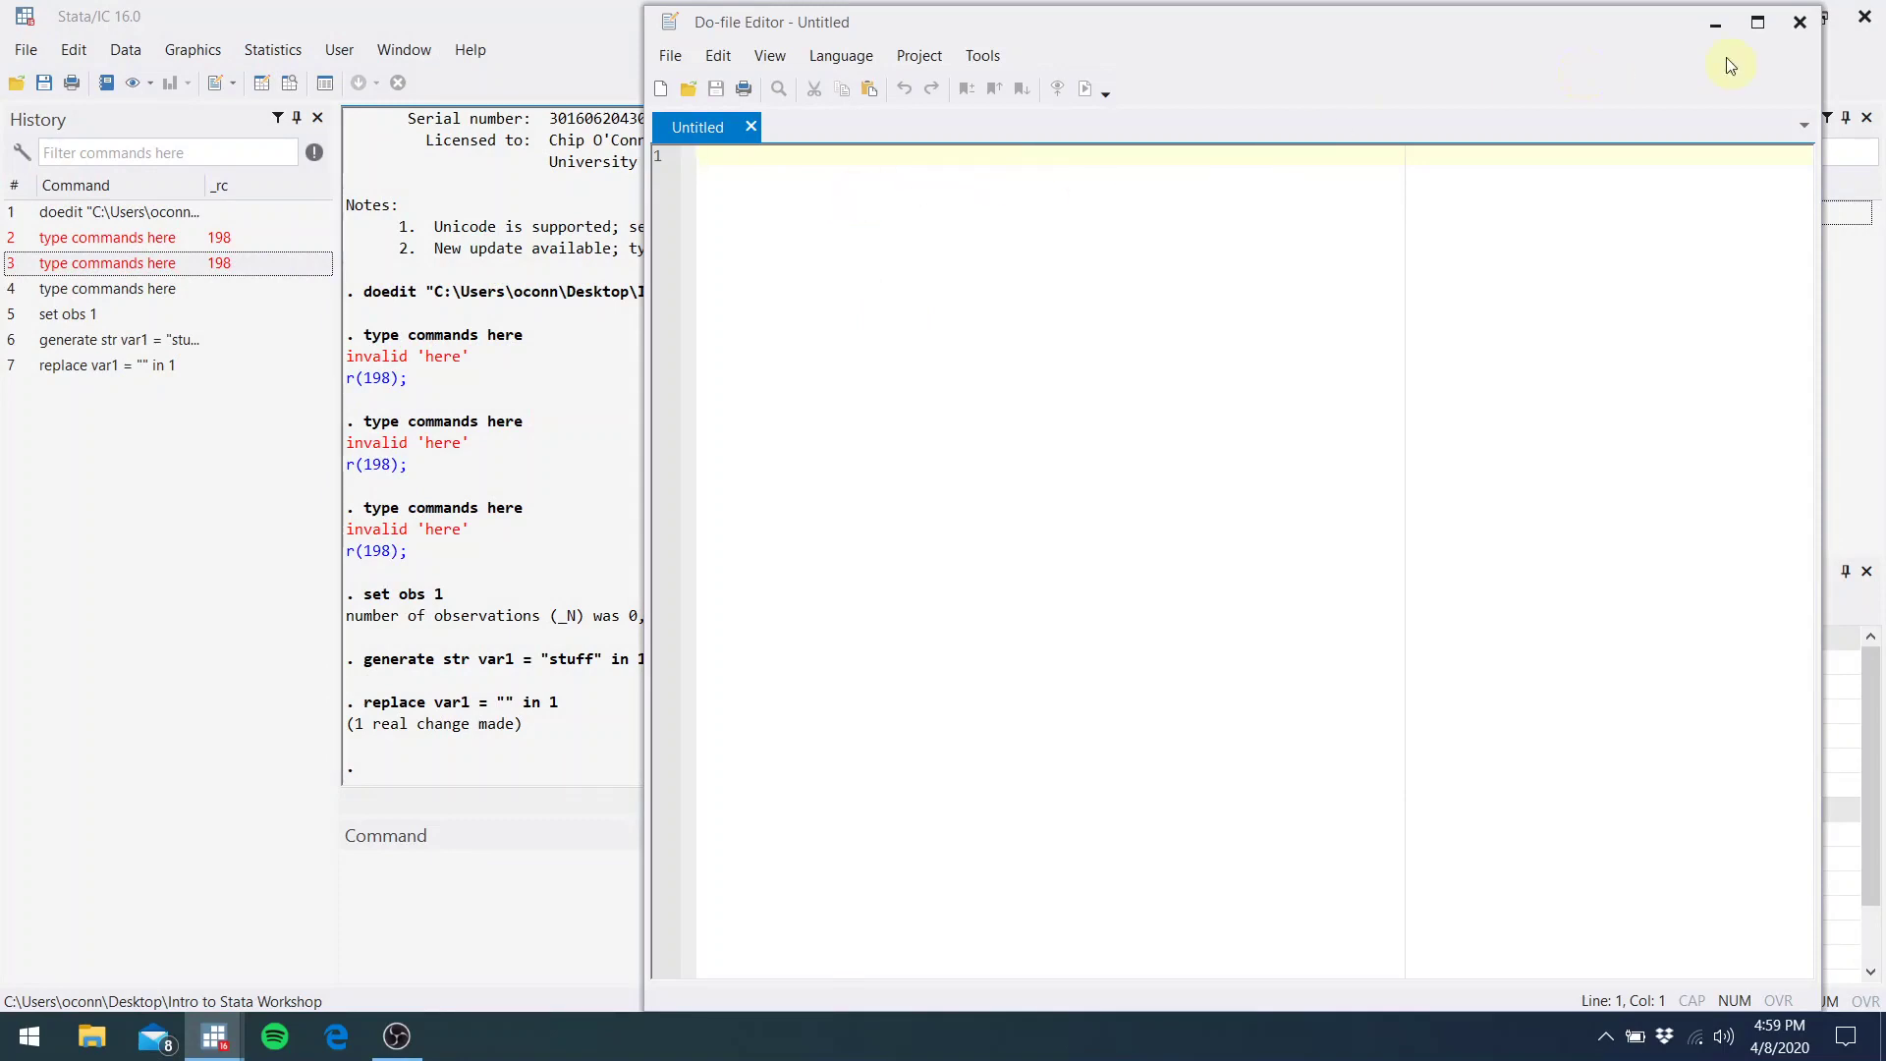
Close the blank do-file and bring the Workshop Do Online.do editor window to the front
click(1799, 28)
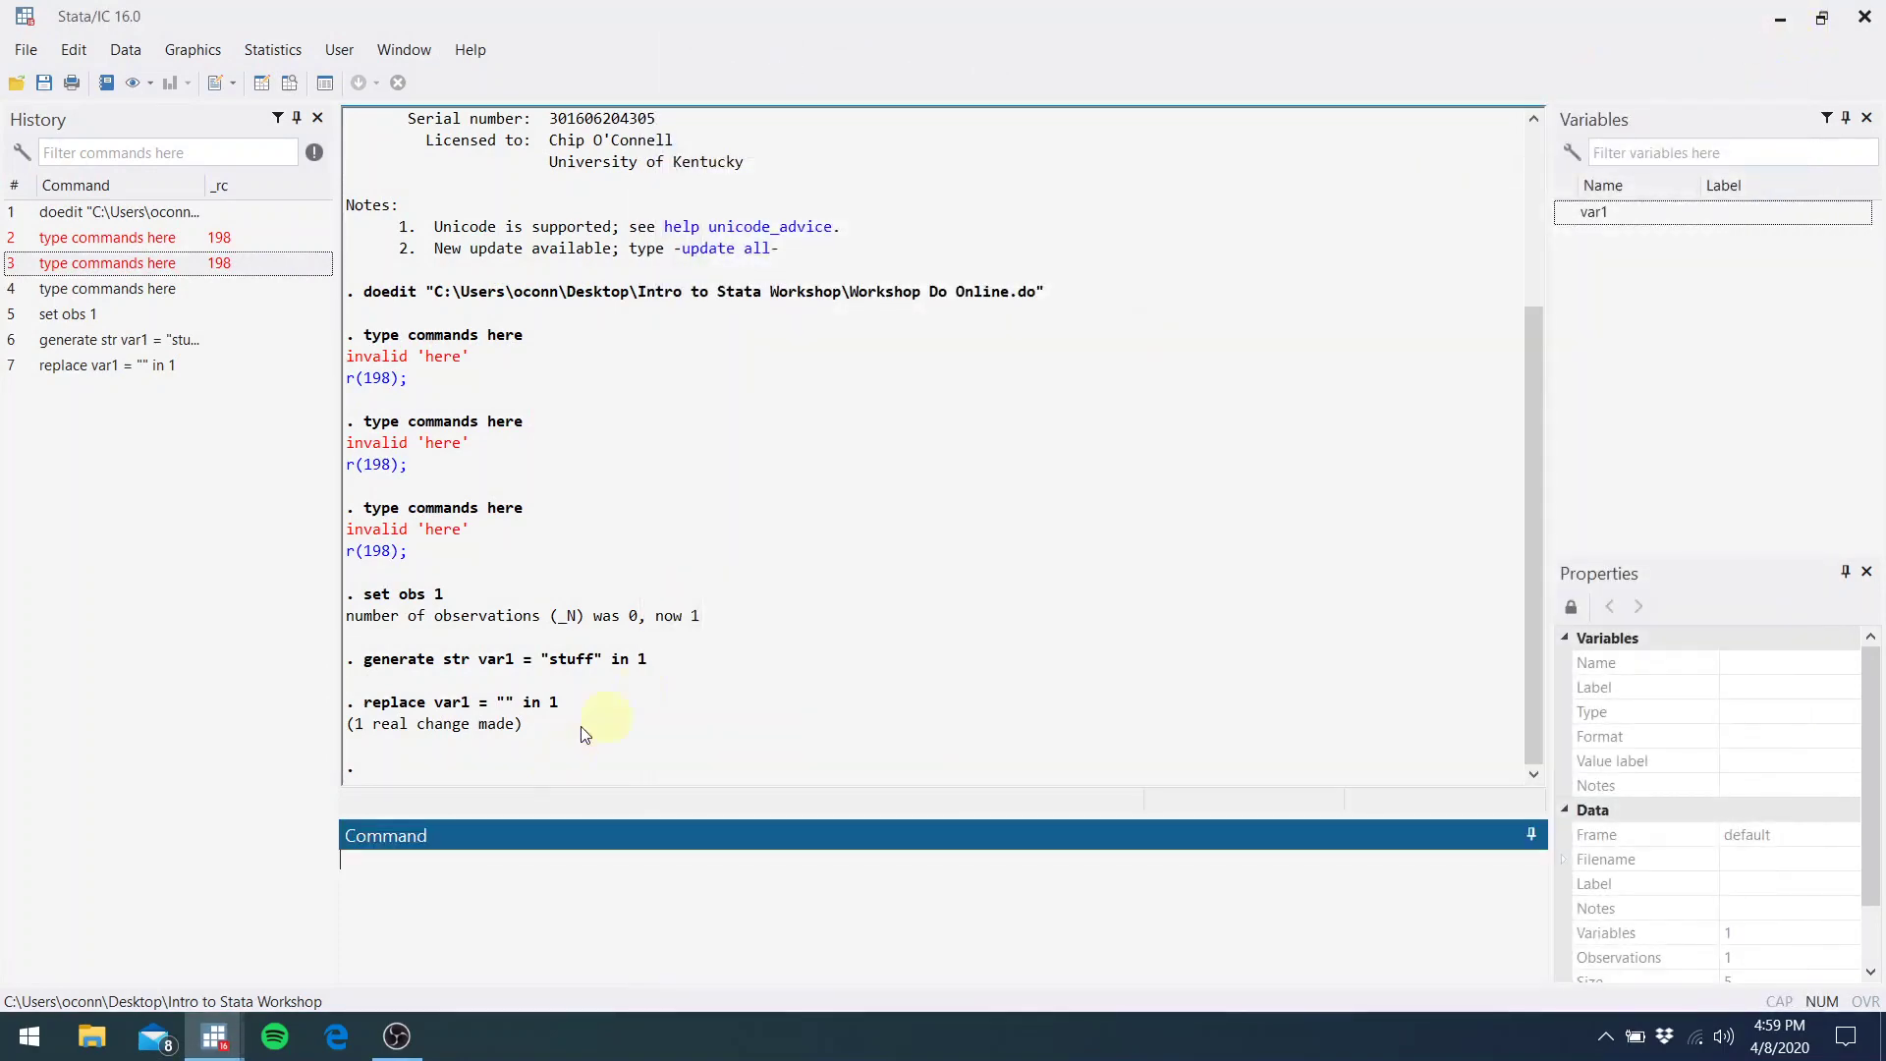
mouse_move(194, 1047)
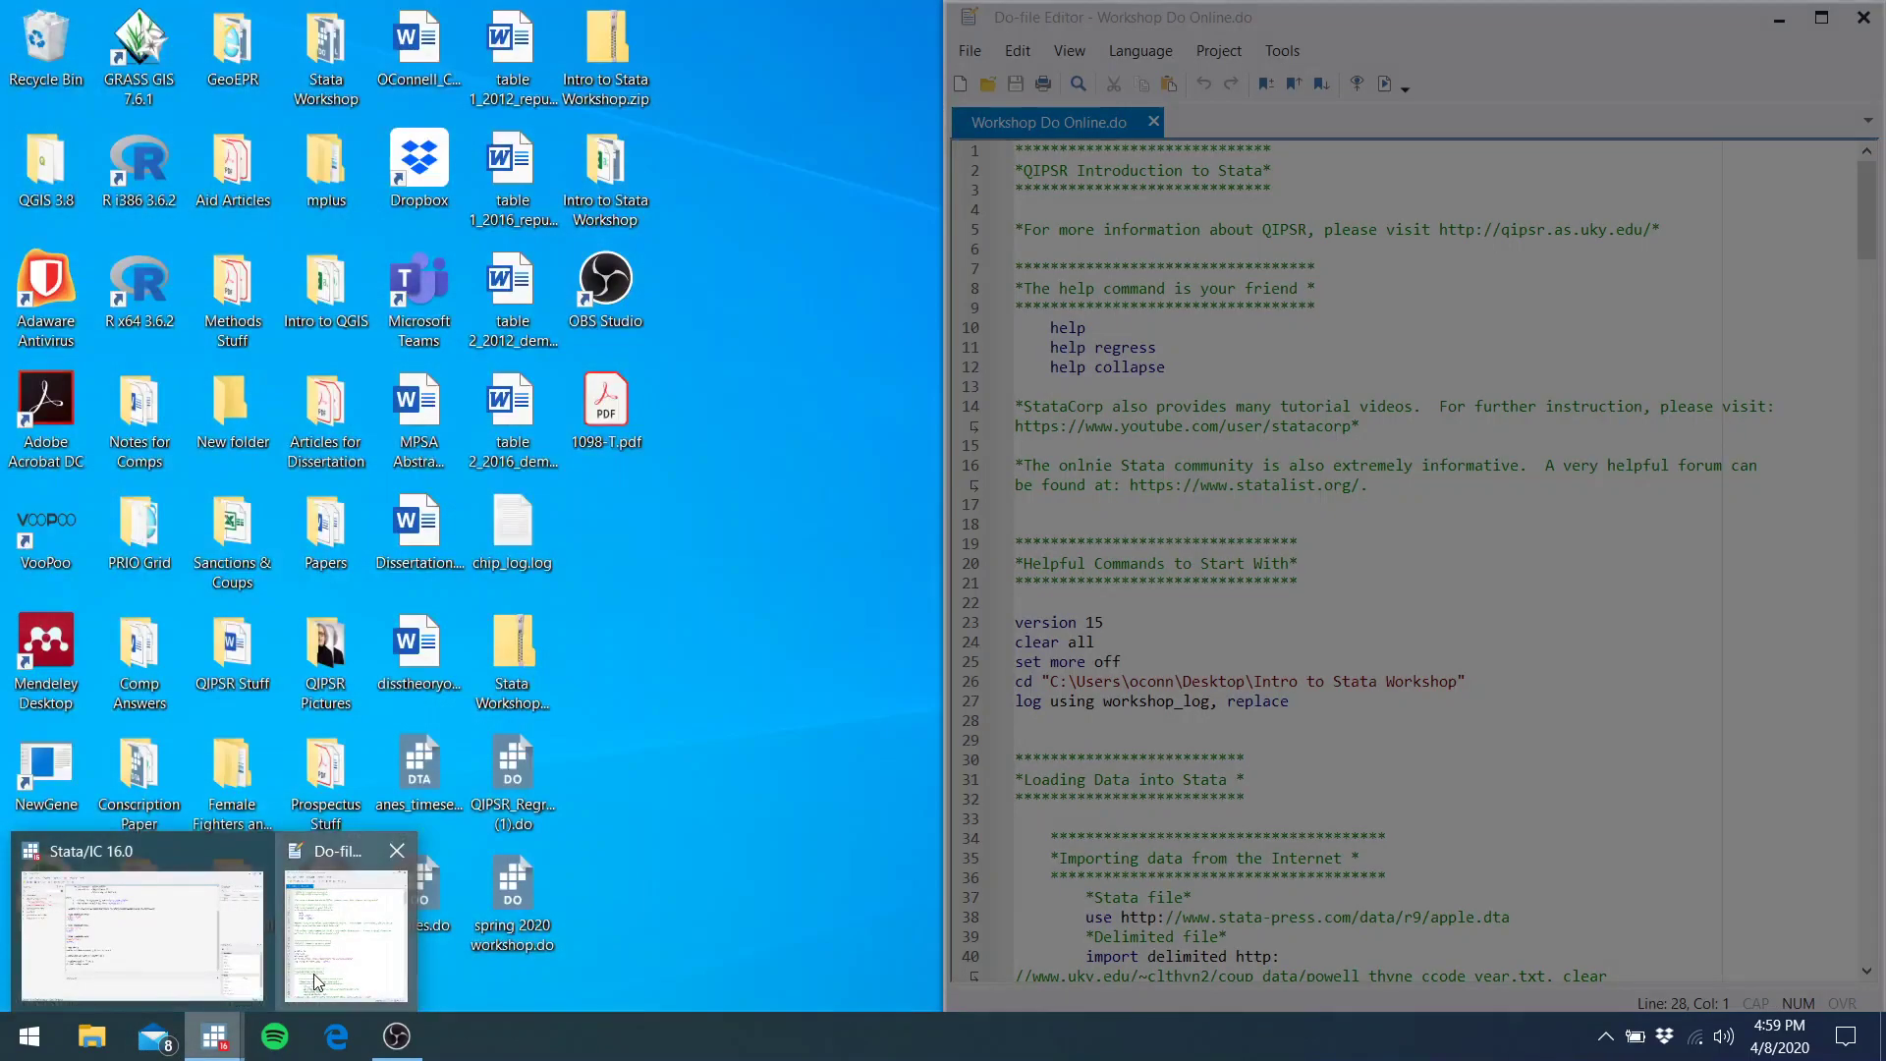
click(317, 980)
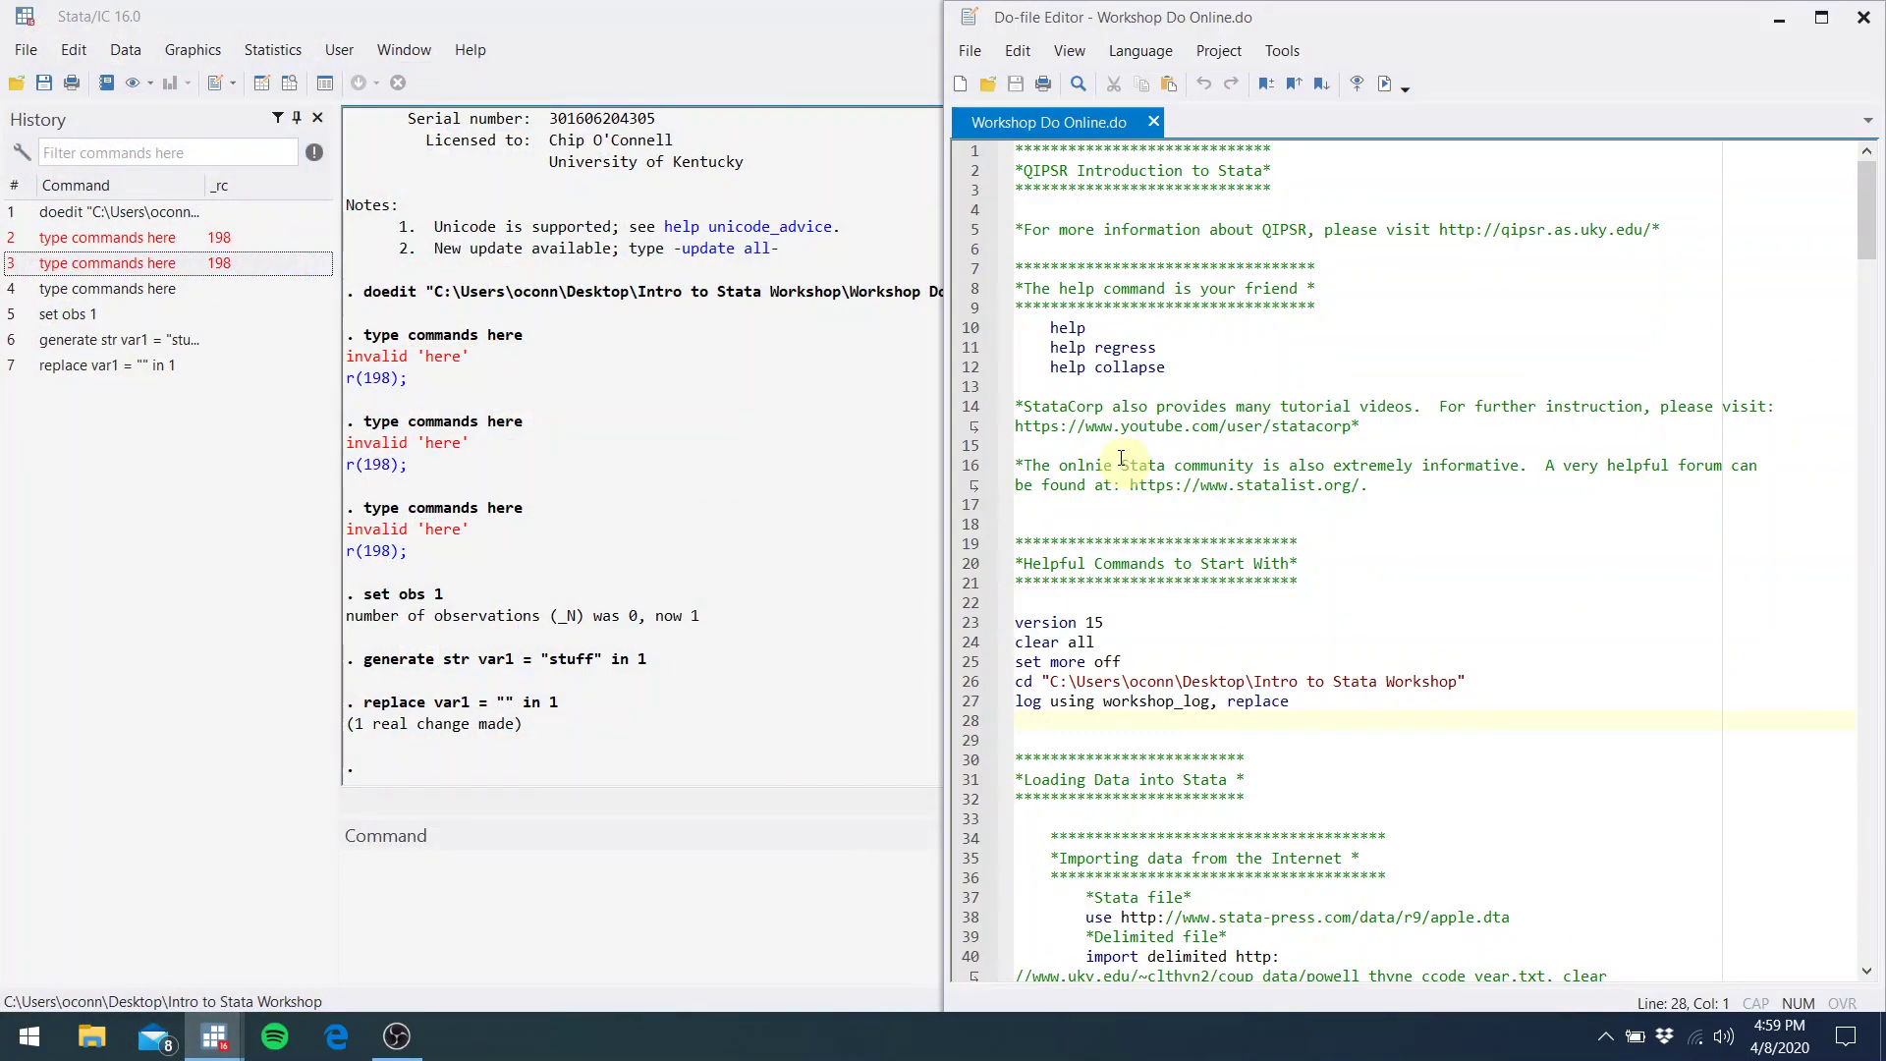
Move through the do-file's introductory comments up to line 1 and back down to the help command on line 10
click(1230, 432)
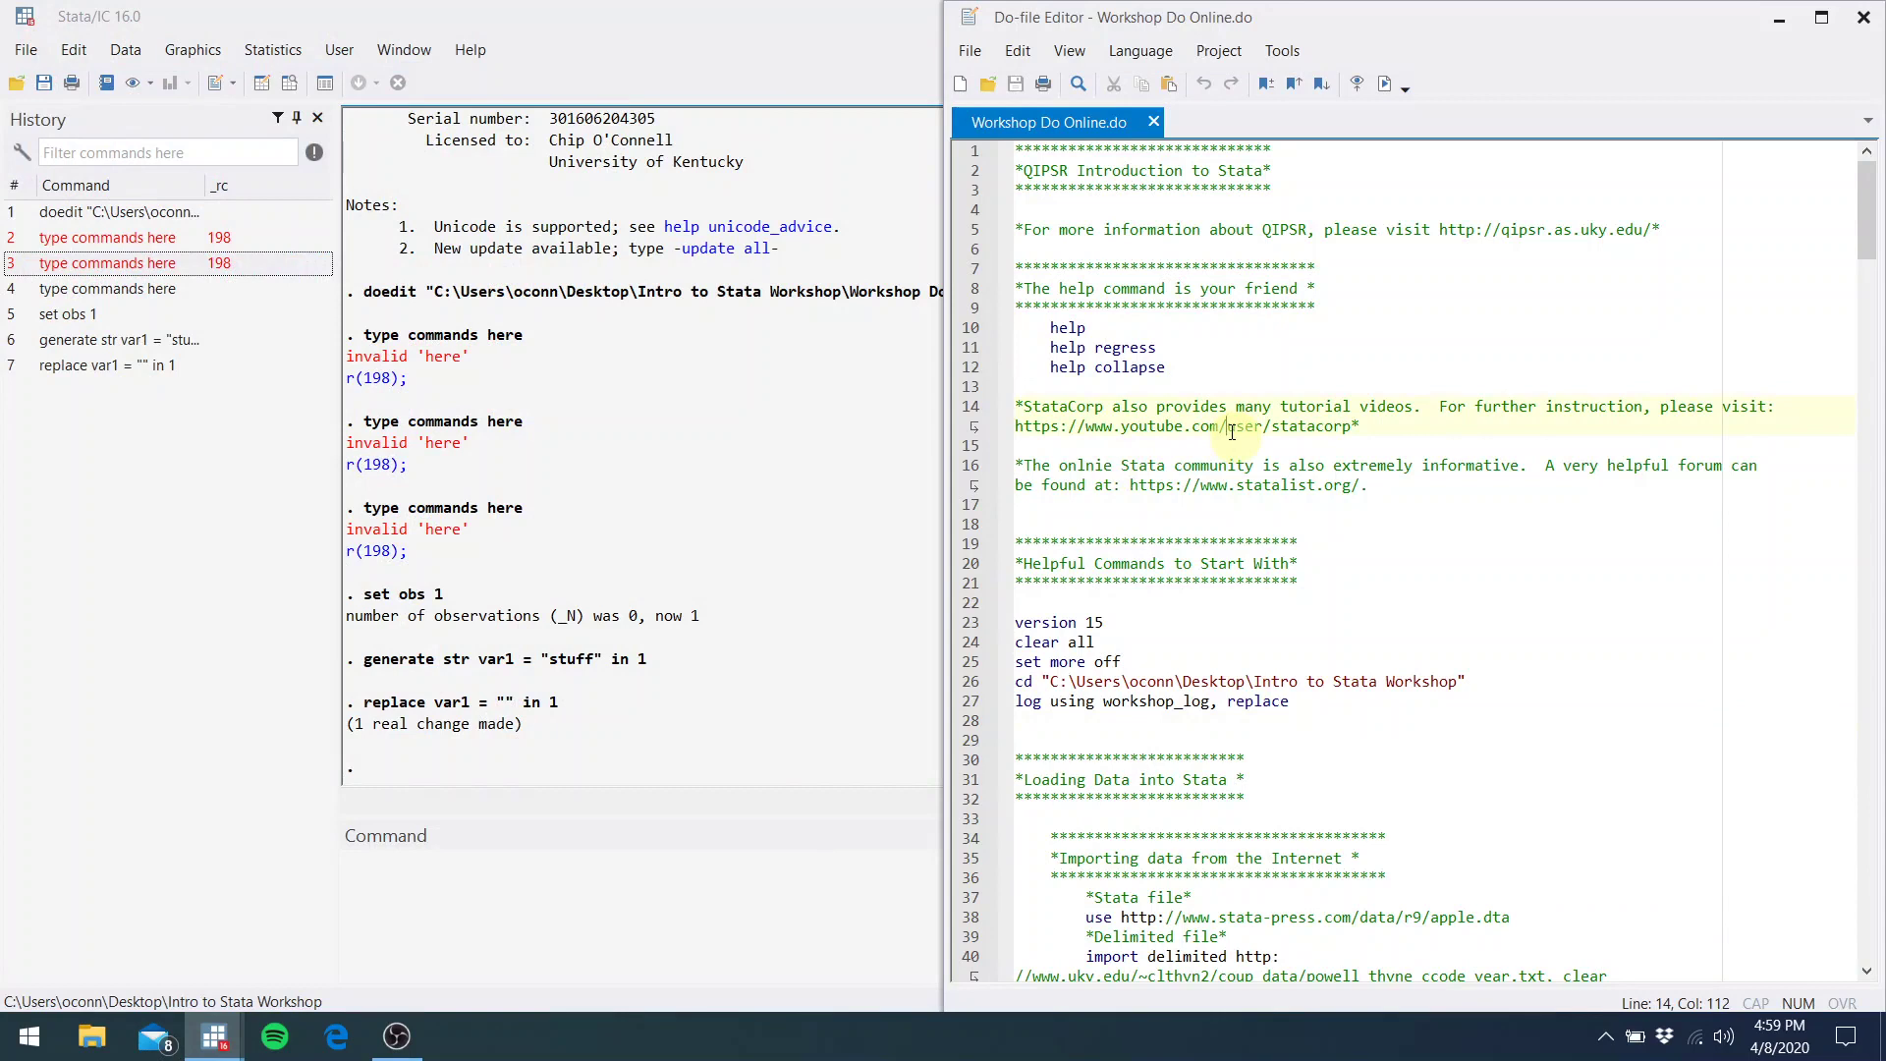
key(Up)
key(Up)
key(Up)
key(Up)
key(Up)
key(Up)
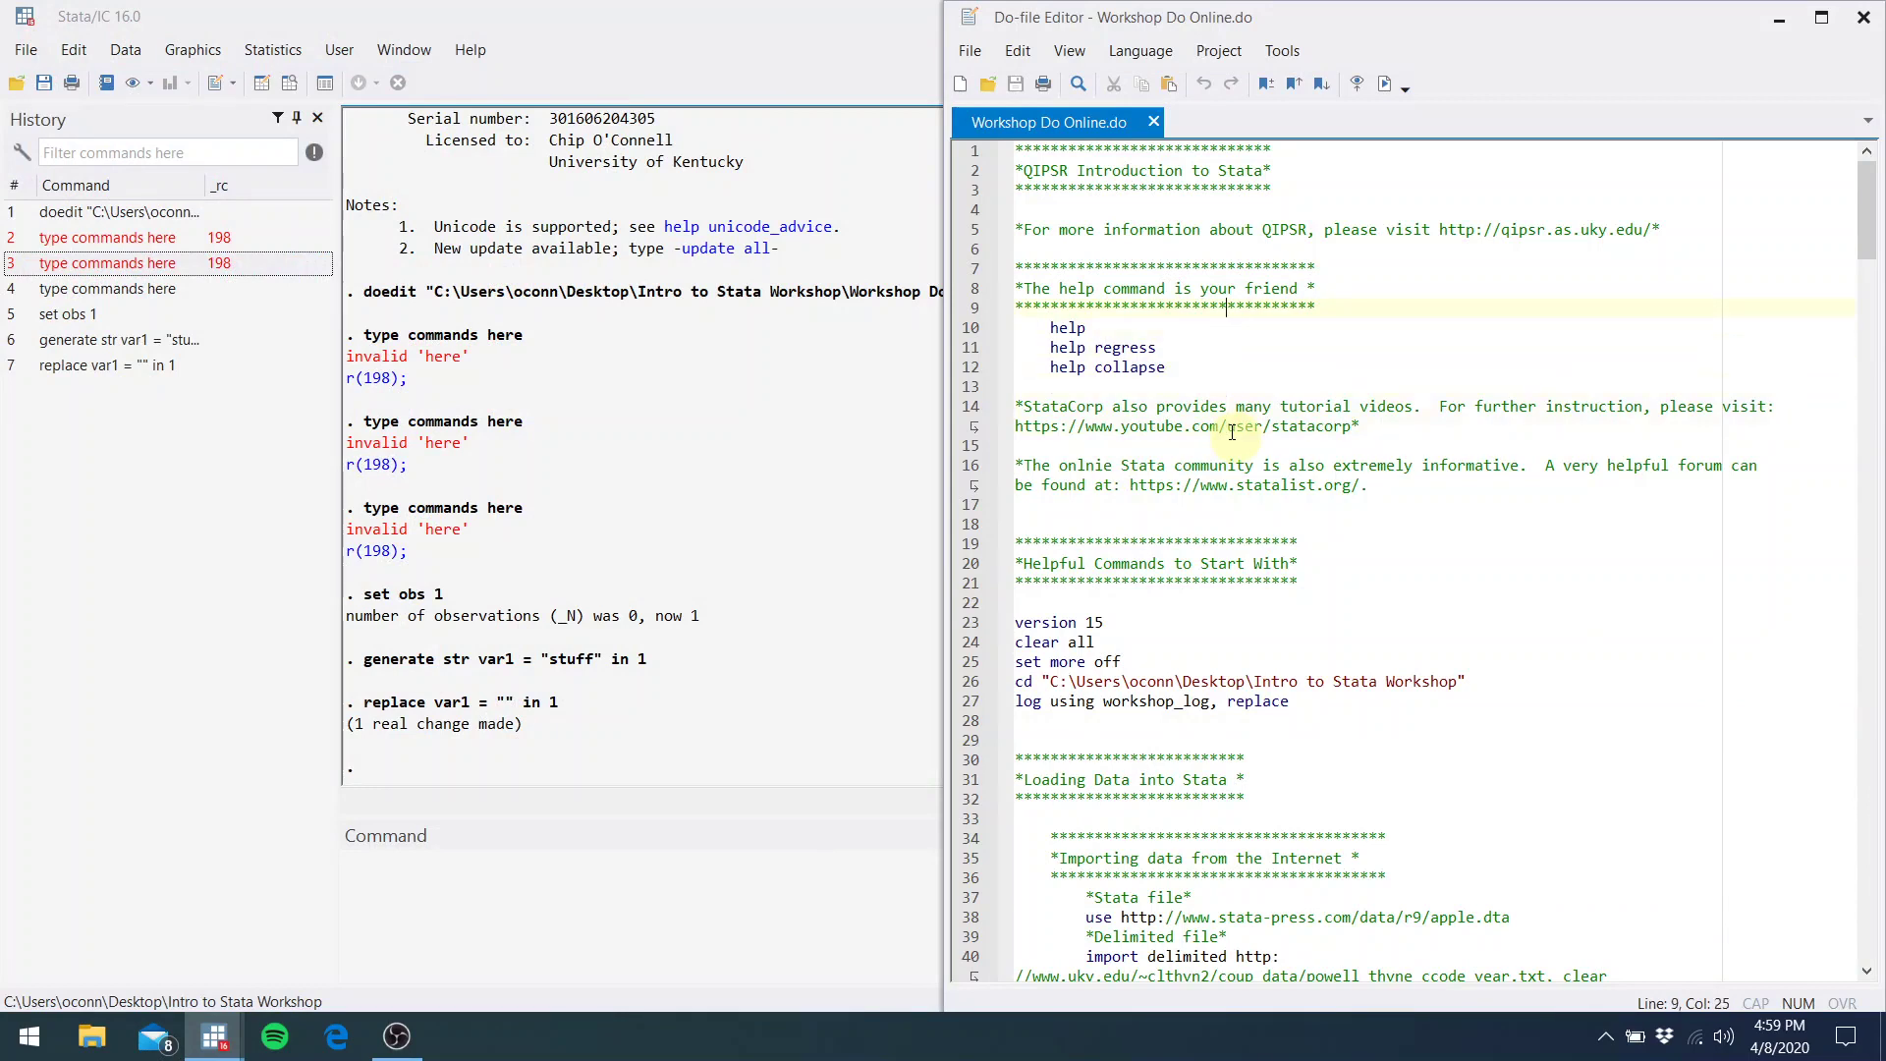
key(Up)
key(Up)
key(Up)
key(Up)
key(Up)
key(Up)
key(Up)
key(Home)
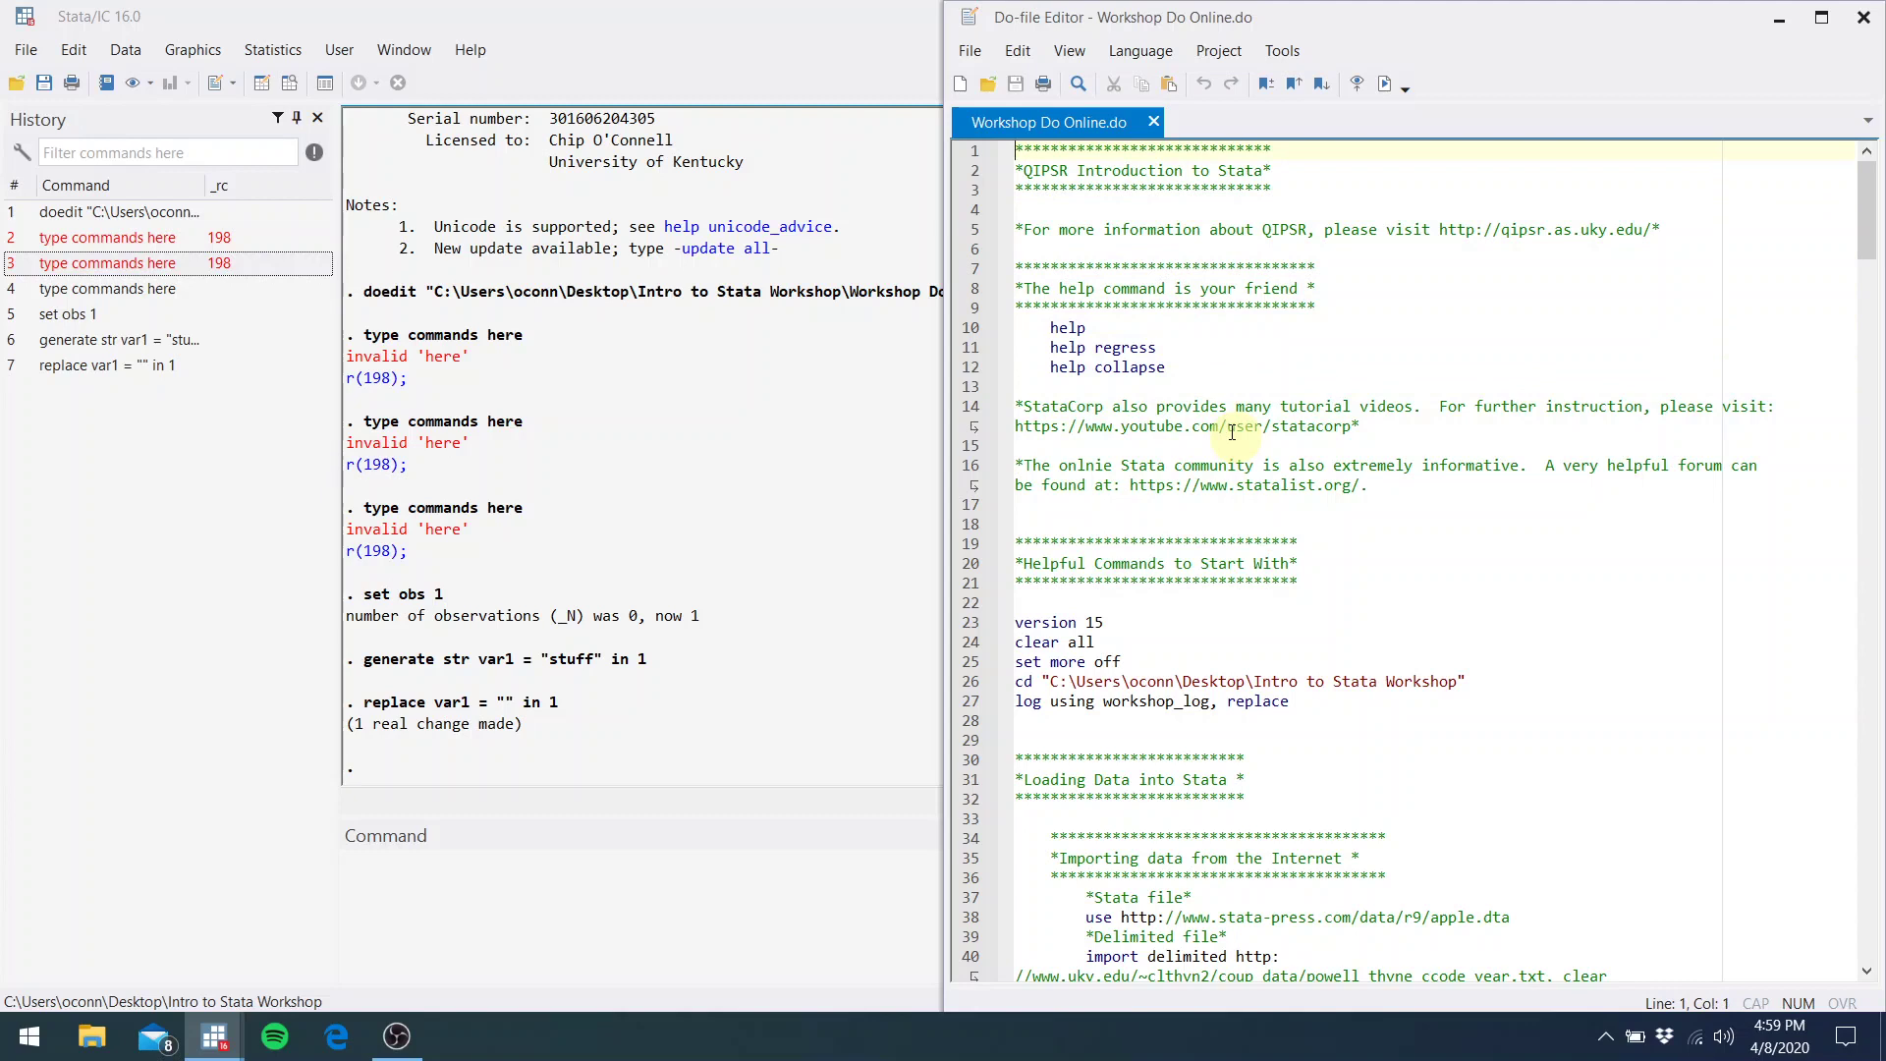
key(Down)
key(Down)
key(Down)
key(Down)
key(Down)
key(Down)
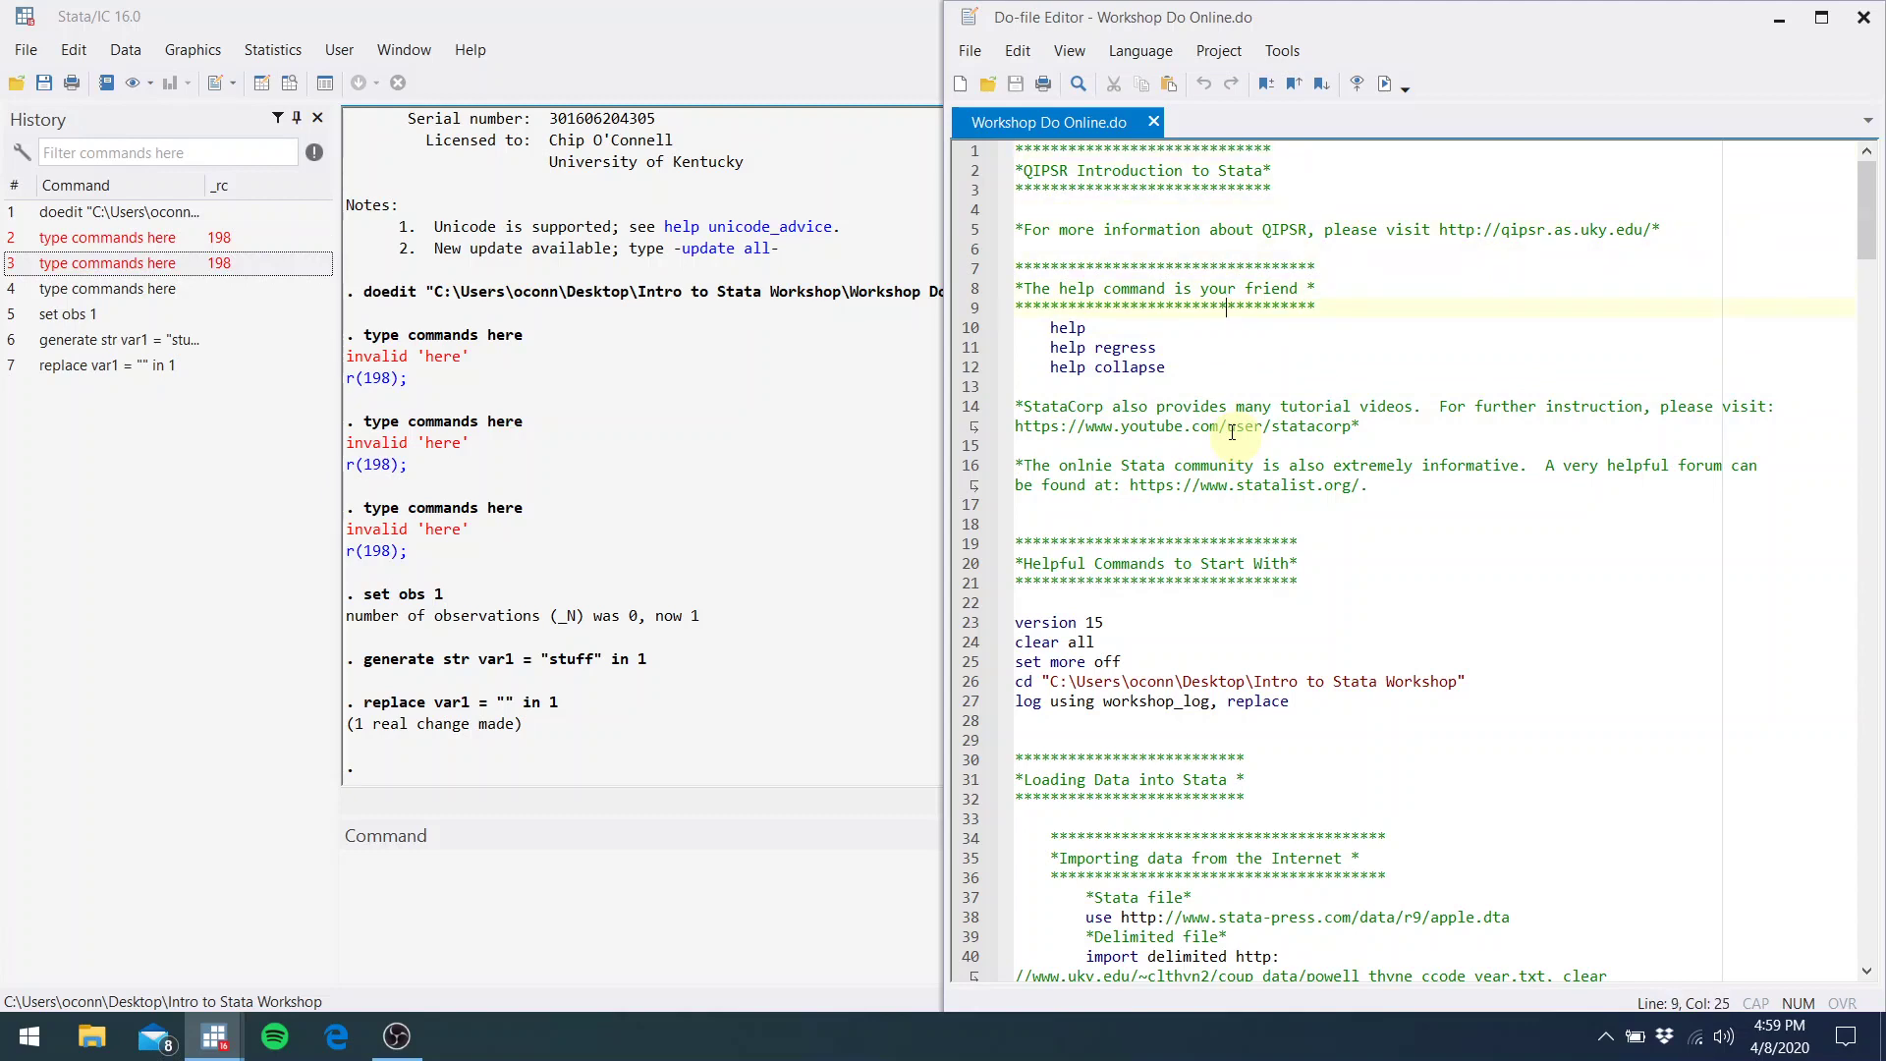
key(Down)
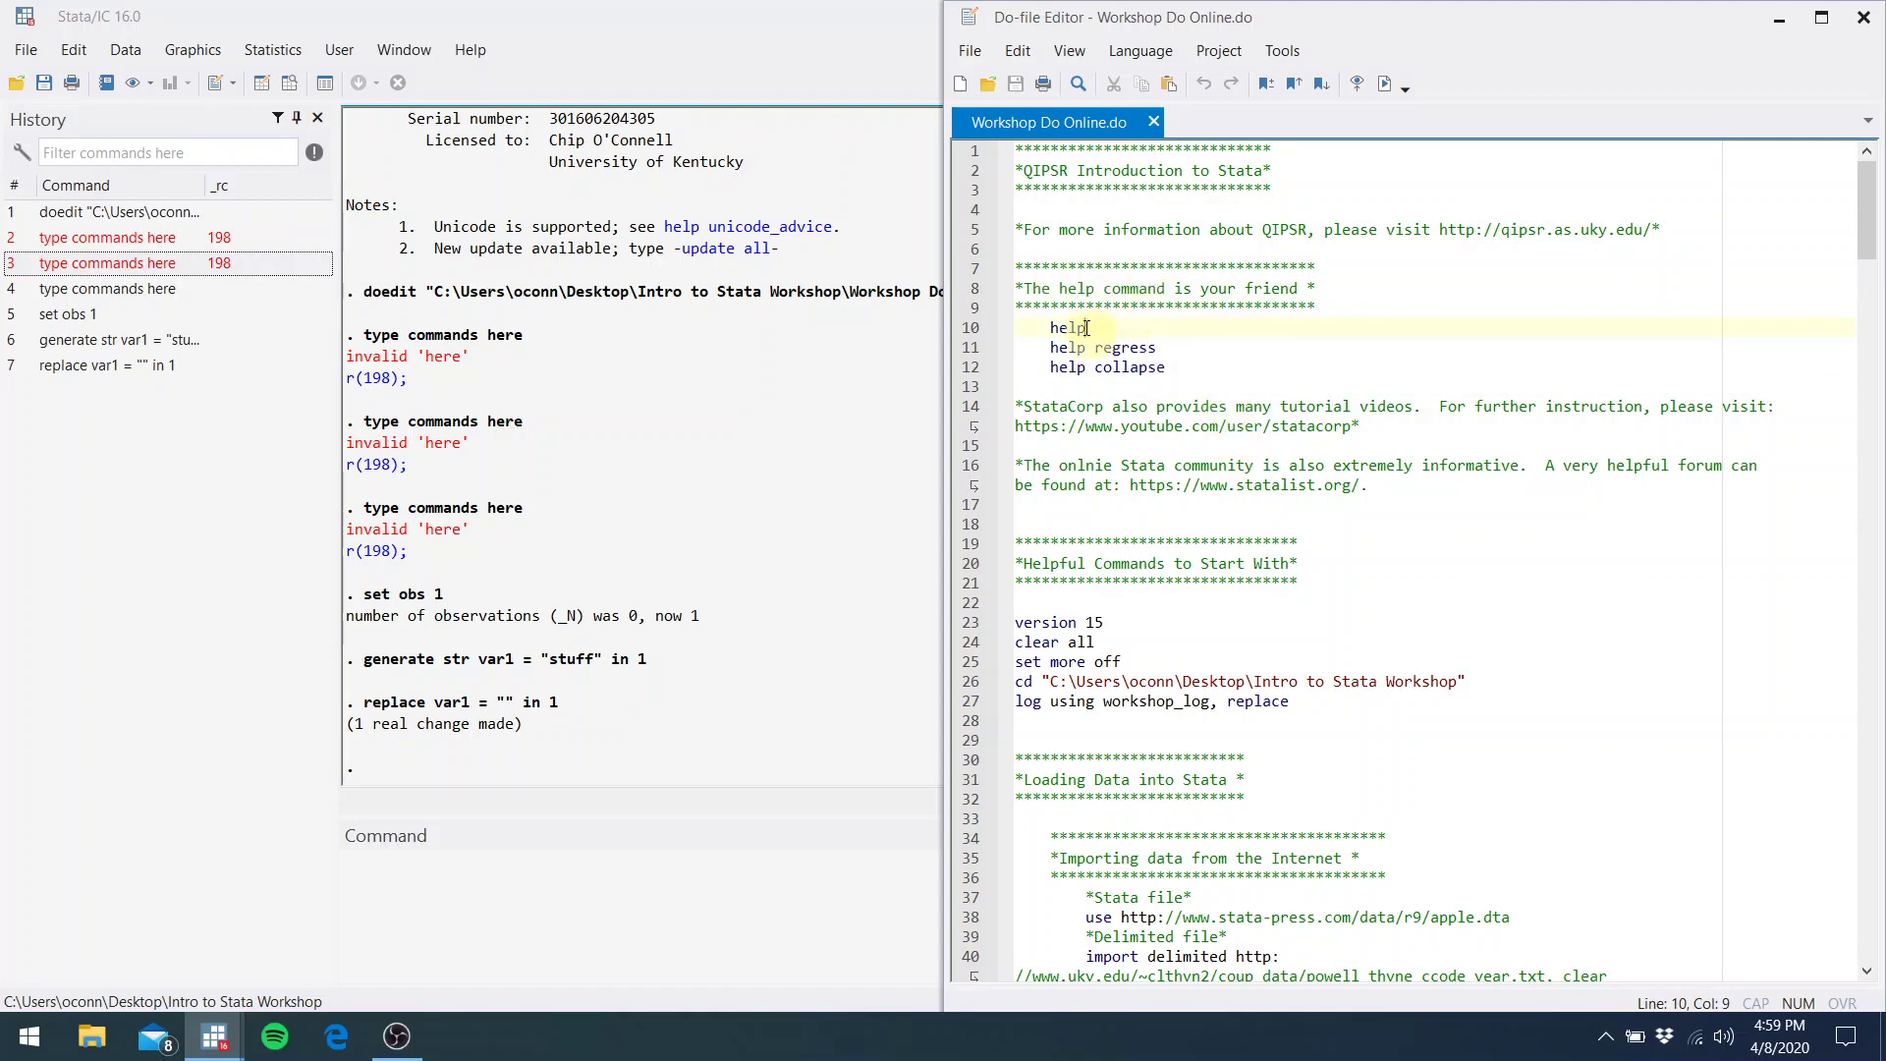
Run only the help line of the do-file and close the help viewer
drag(1090, 328, 1049, 328)
click(1168, 318)
drag(1096, 325, 1059, 324)
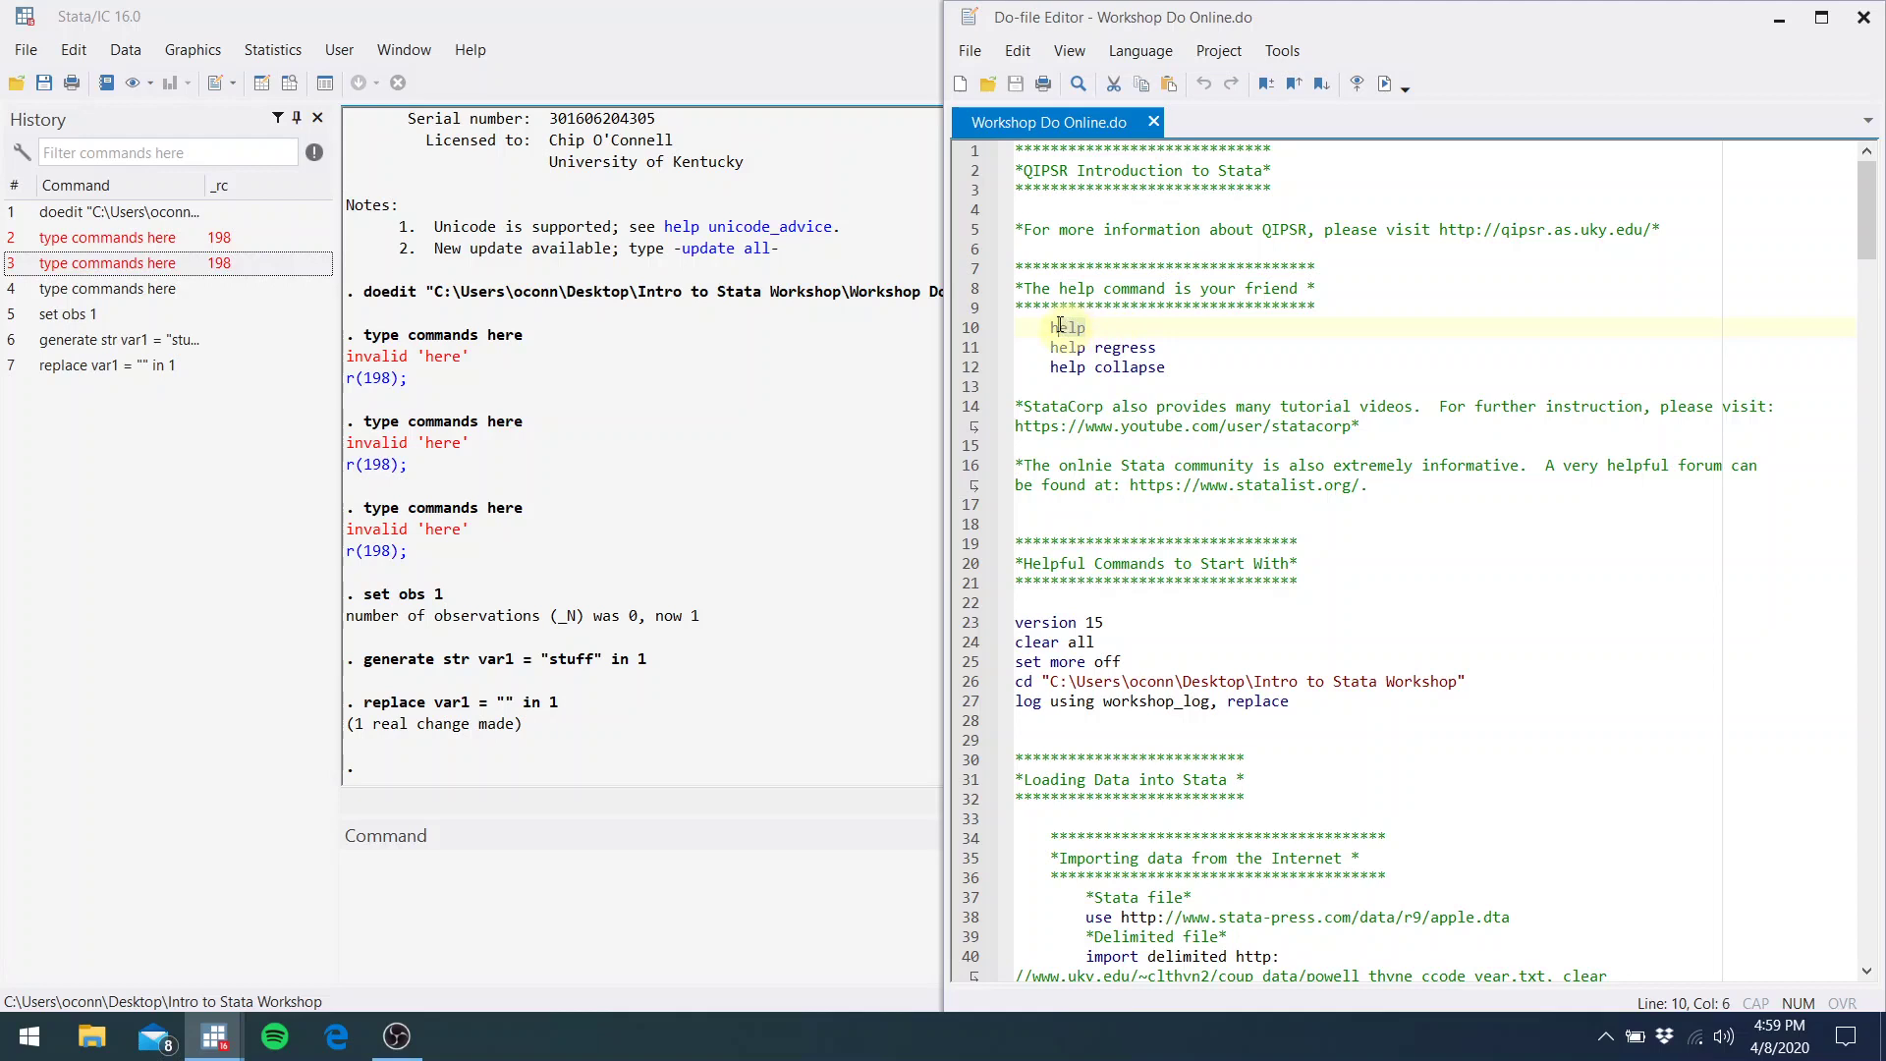
click(1383, 86)
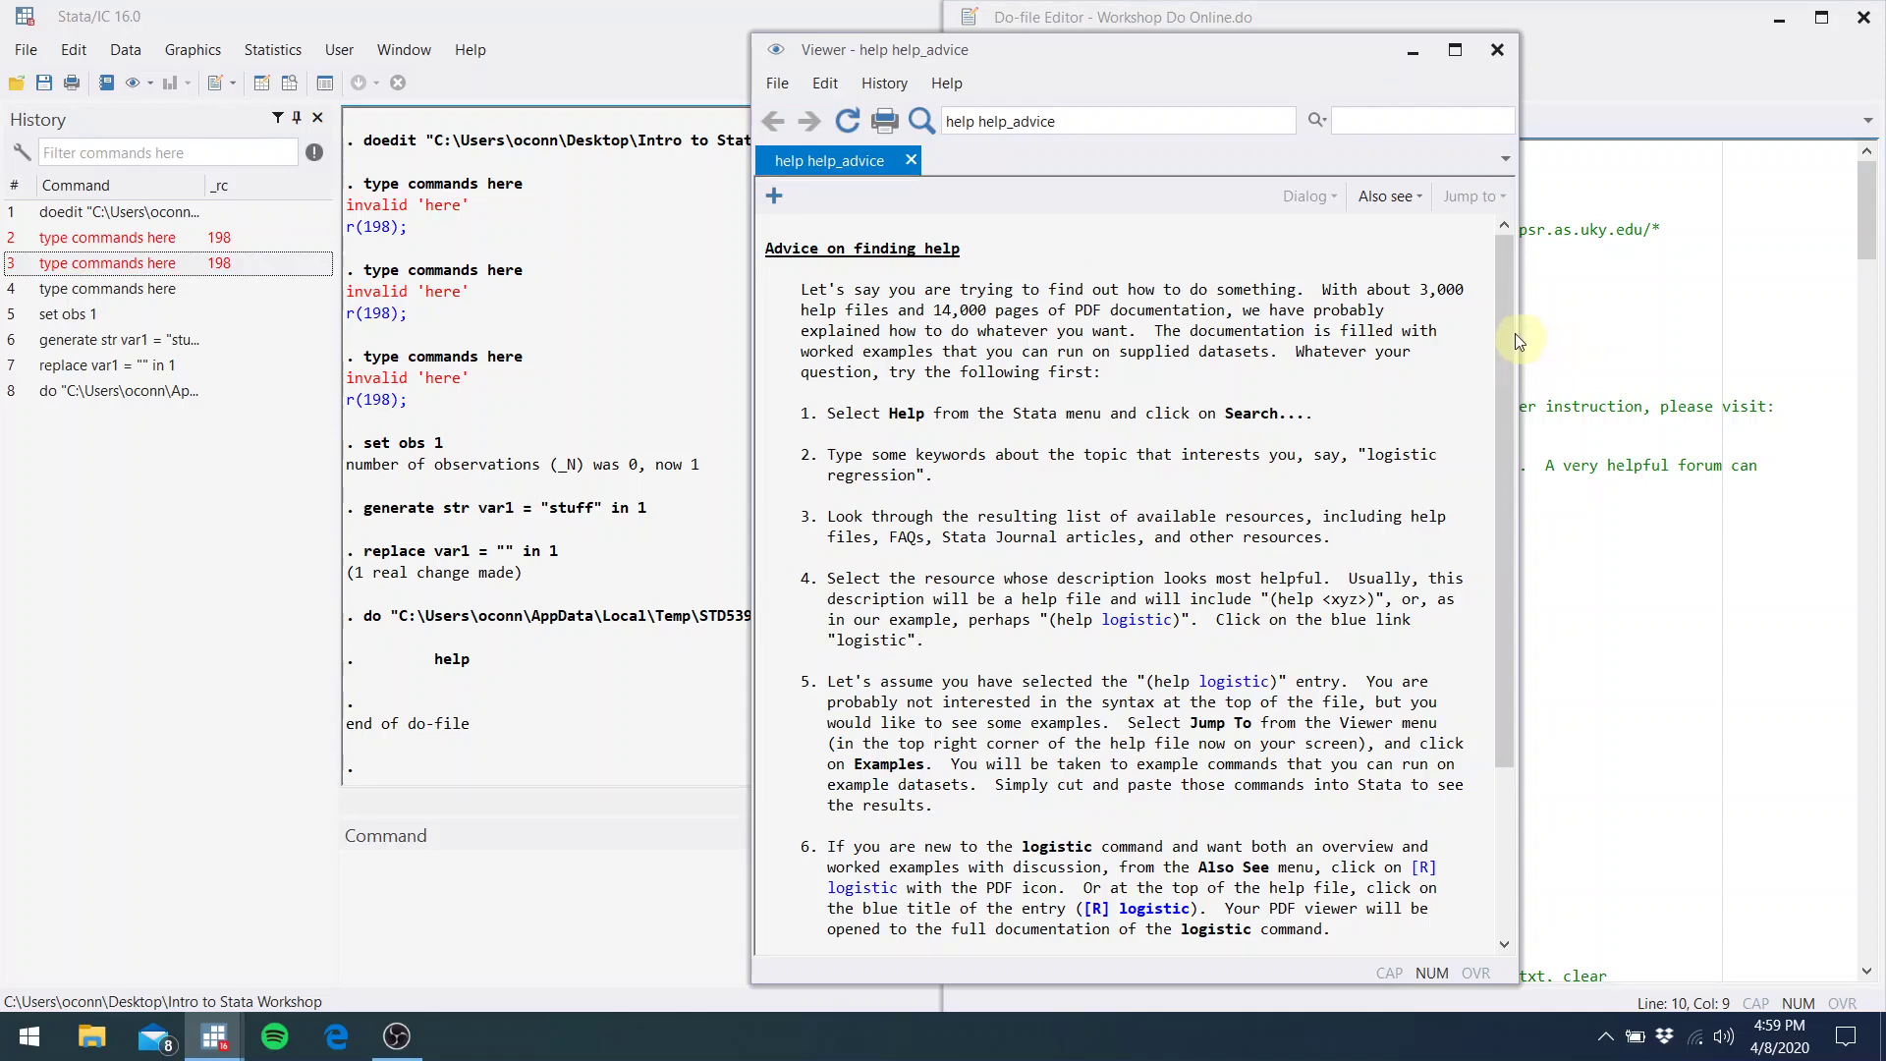
click(1494, 50)
Run only the "help regress" line of the do-file and close its help viewer
click(1184, 346)
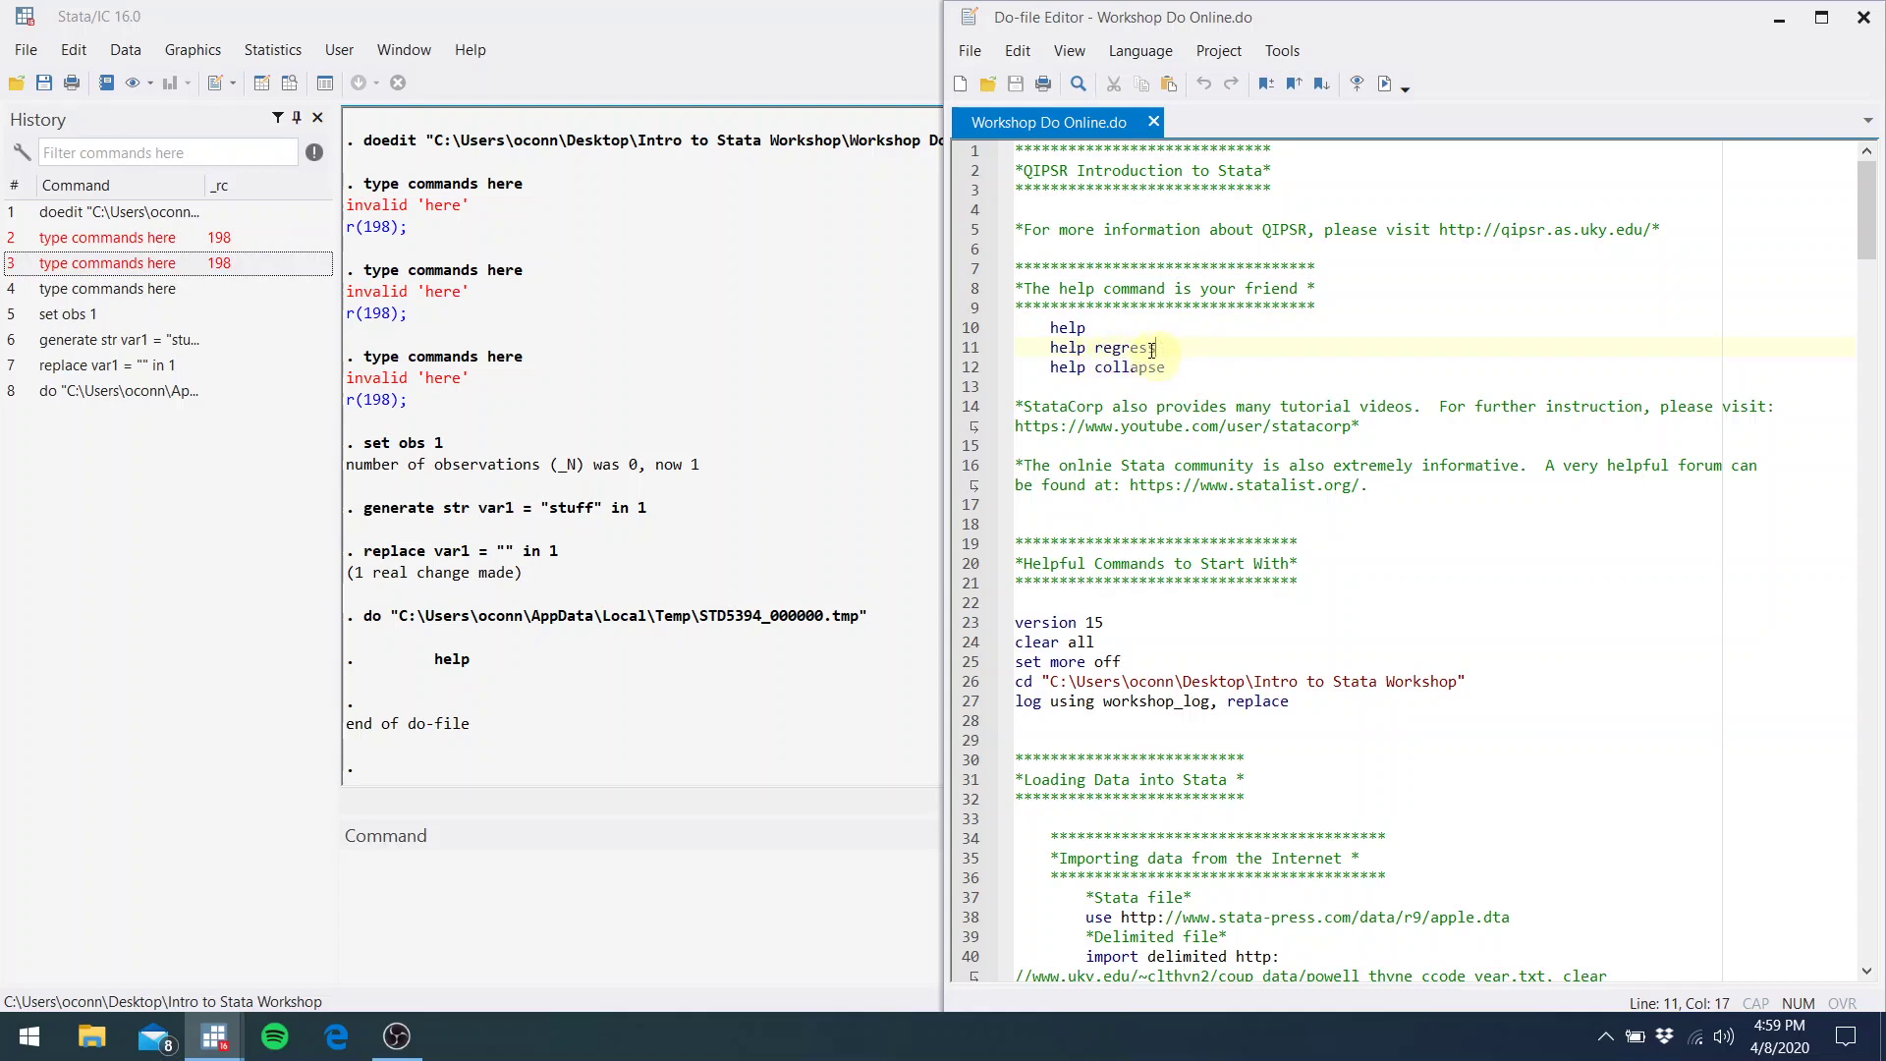
drag(1159, 350, 1059, 350)
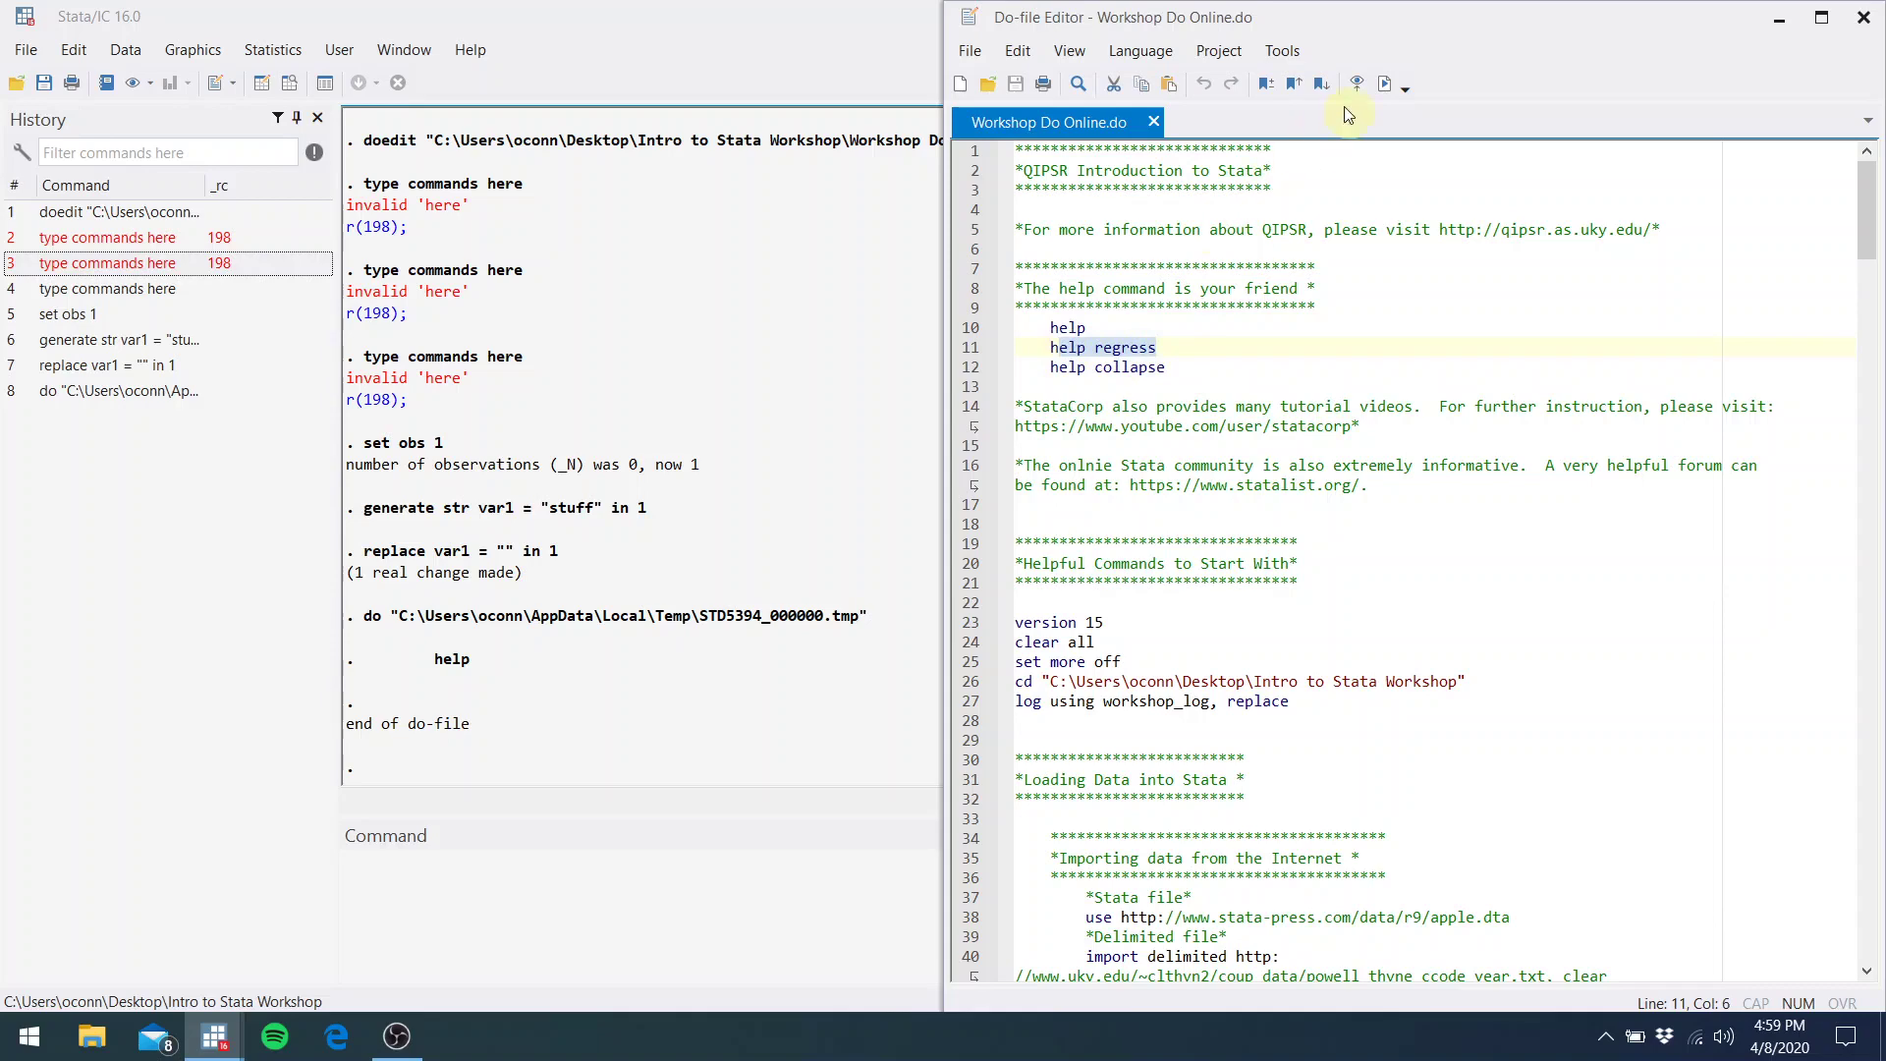
click(1379, 92)
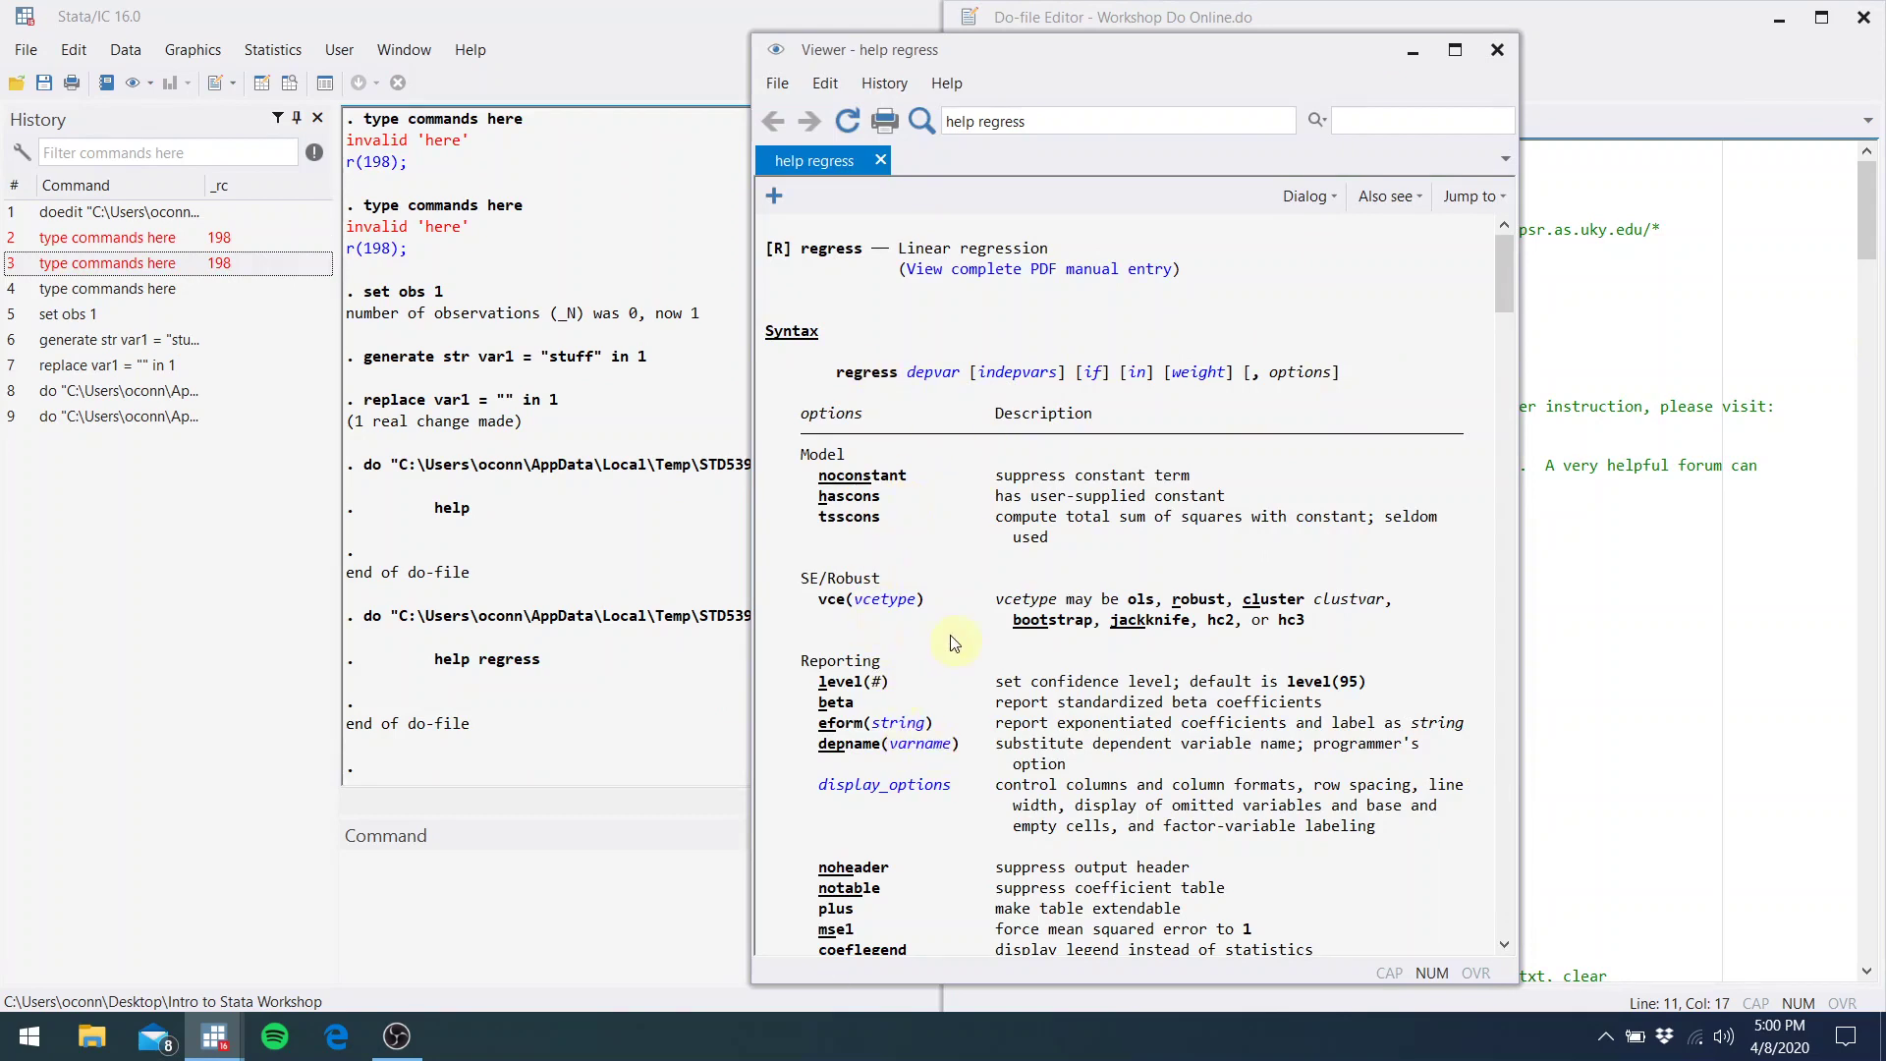
click(1500, 53)
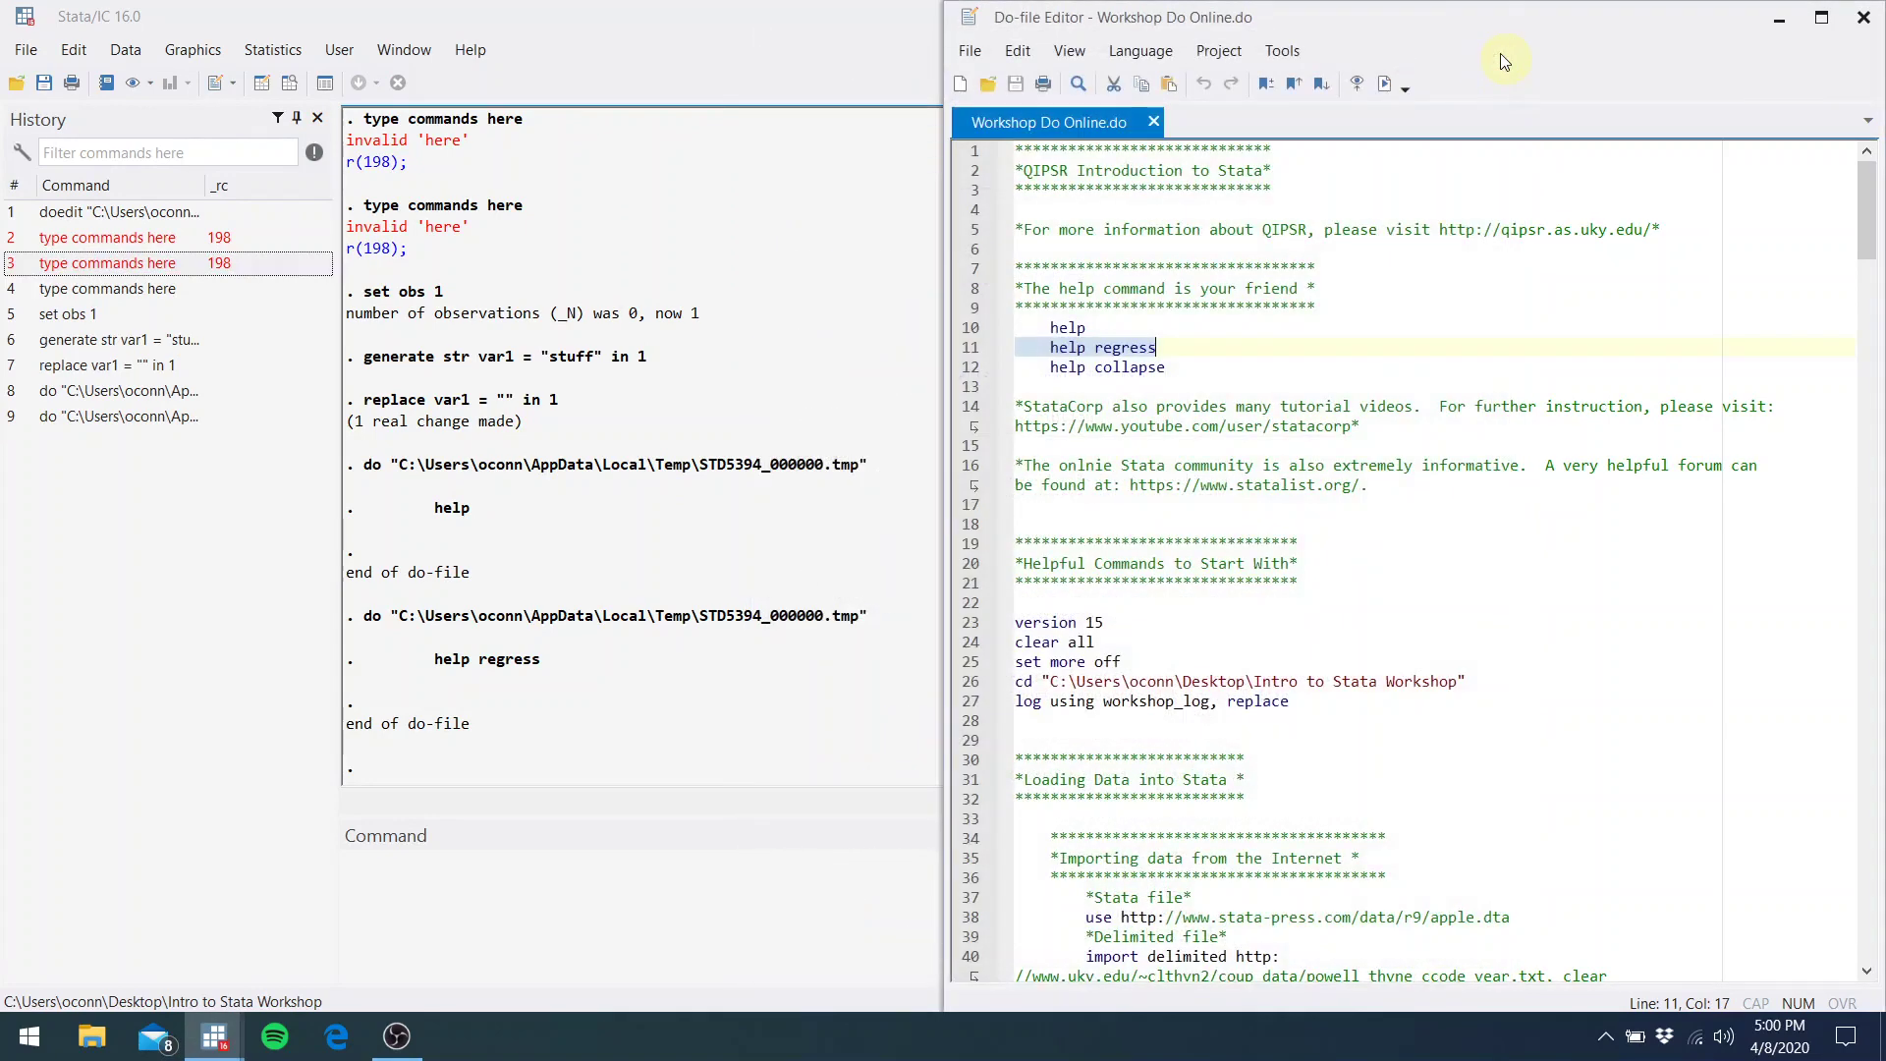
Review the do-file comments on StataCorp's tutorial videos and the Statalist forum on lines 14 to 16
click(1268, 382)
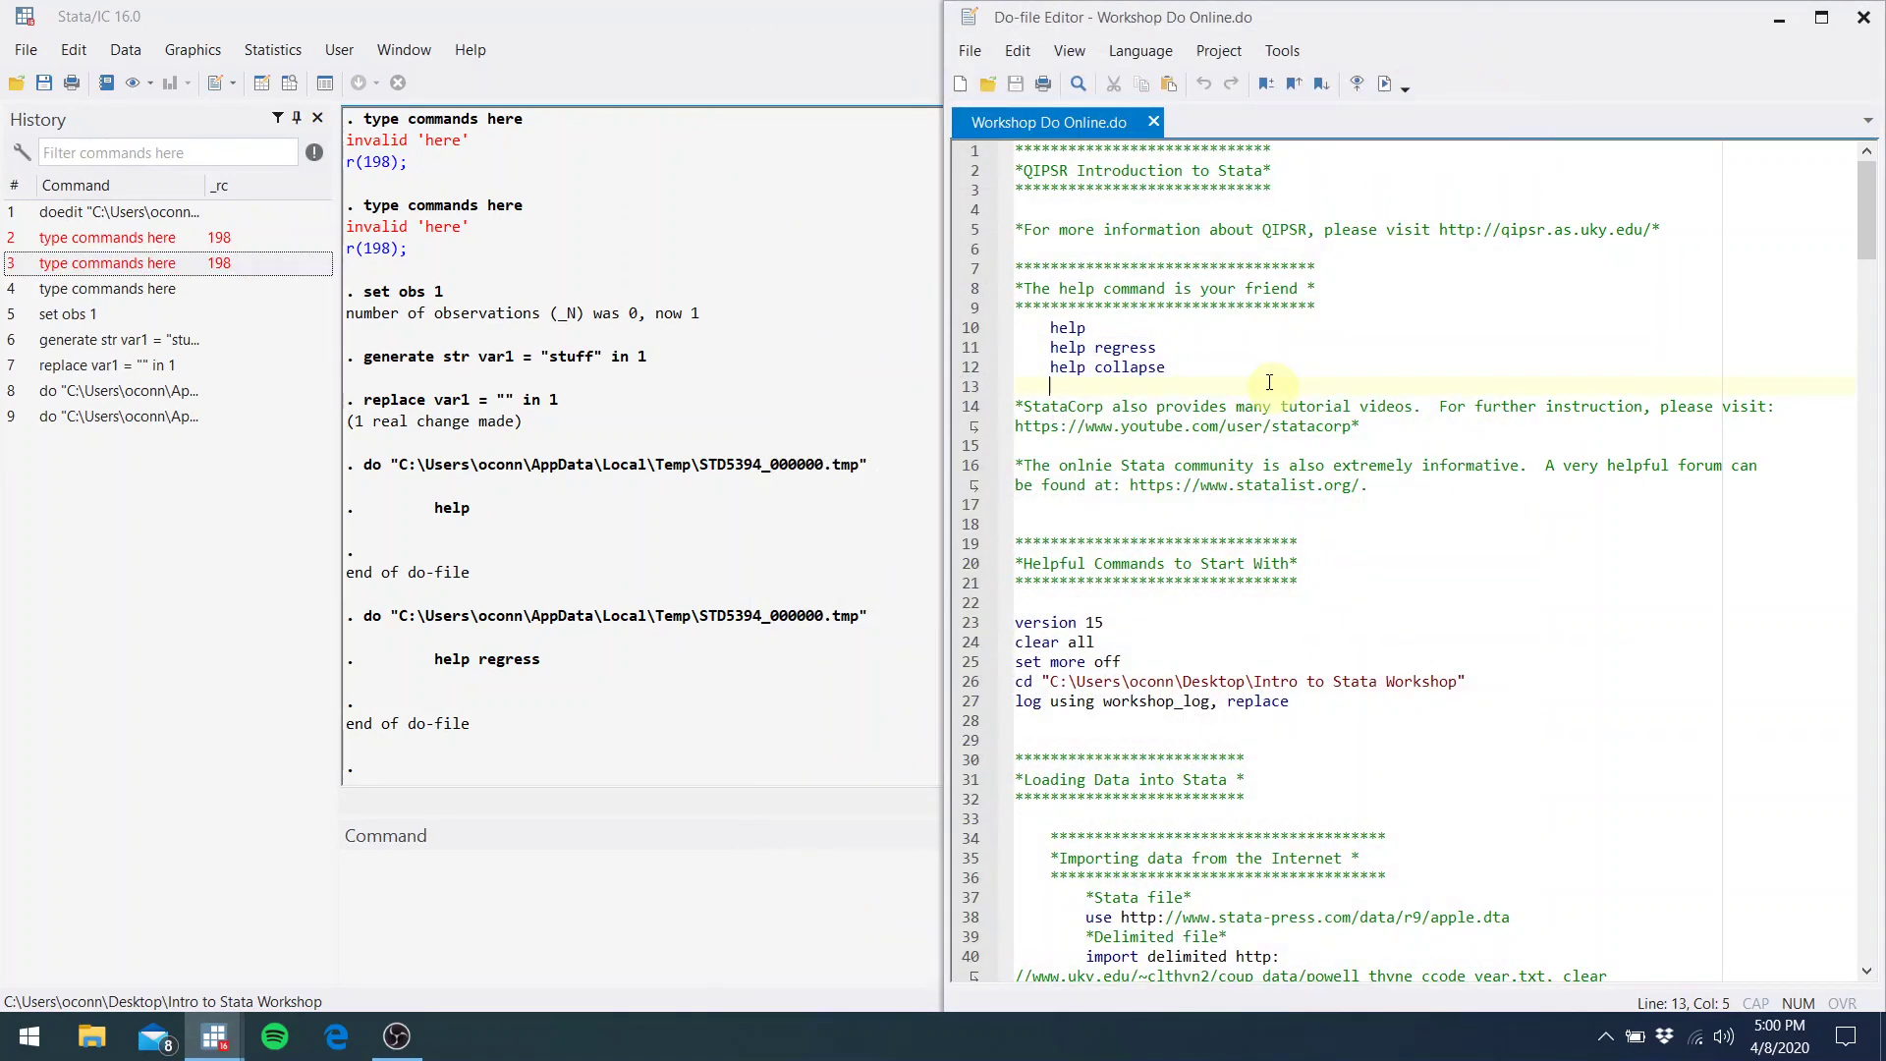
key(Down)
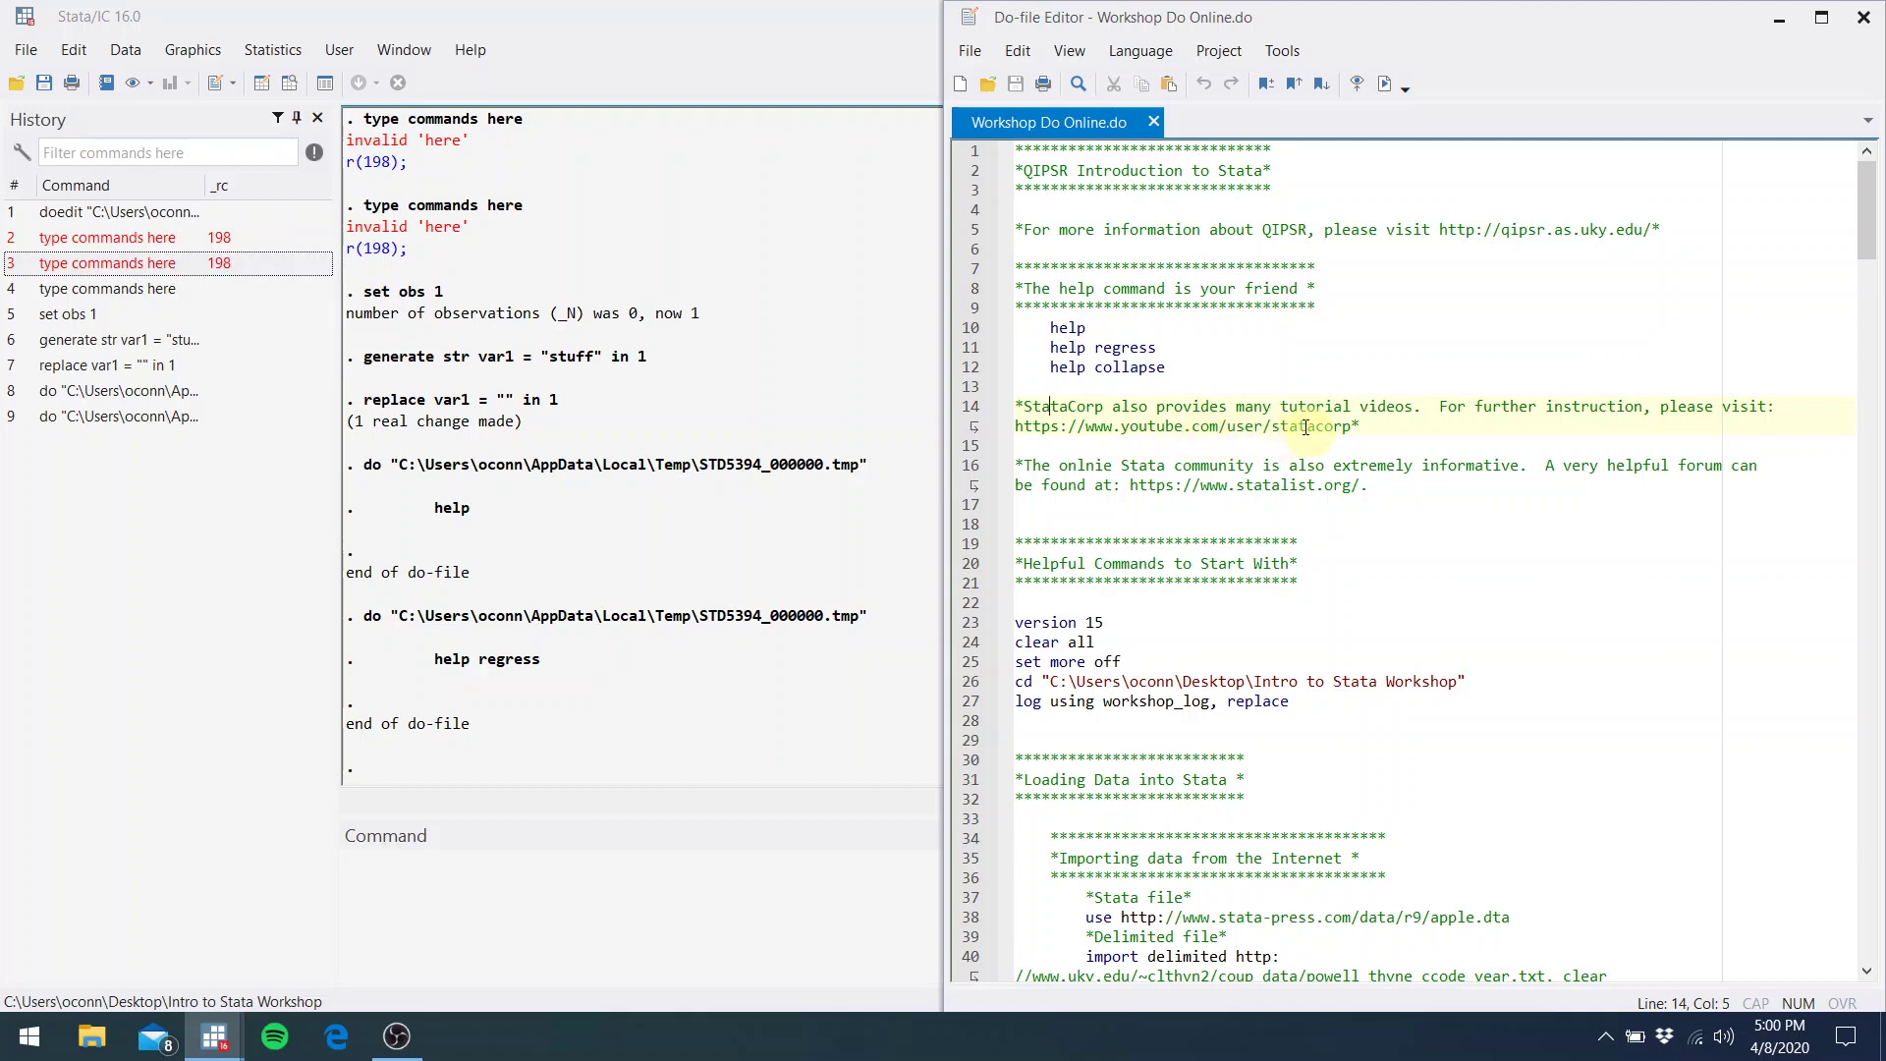
click(1329, 464)
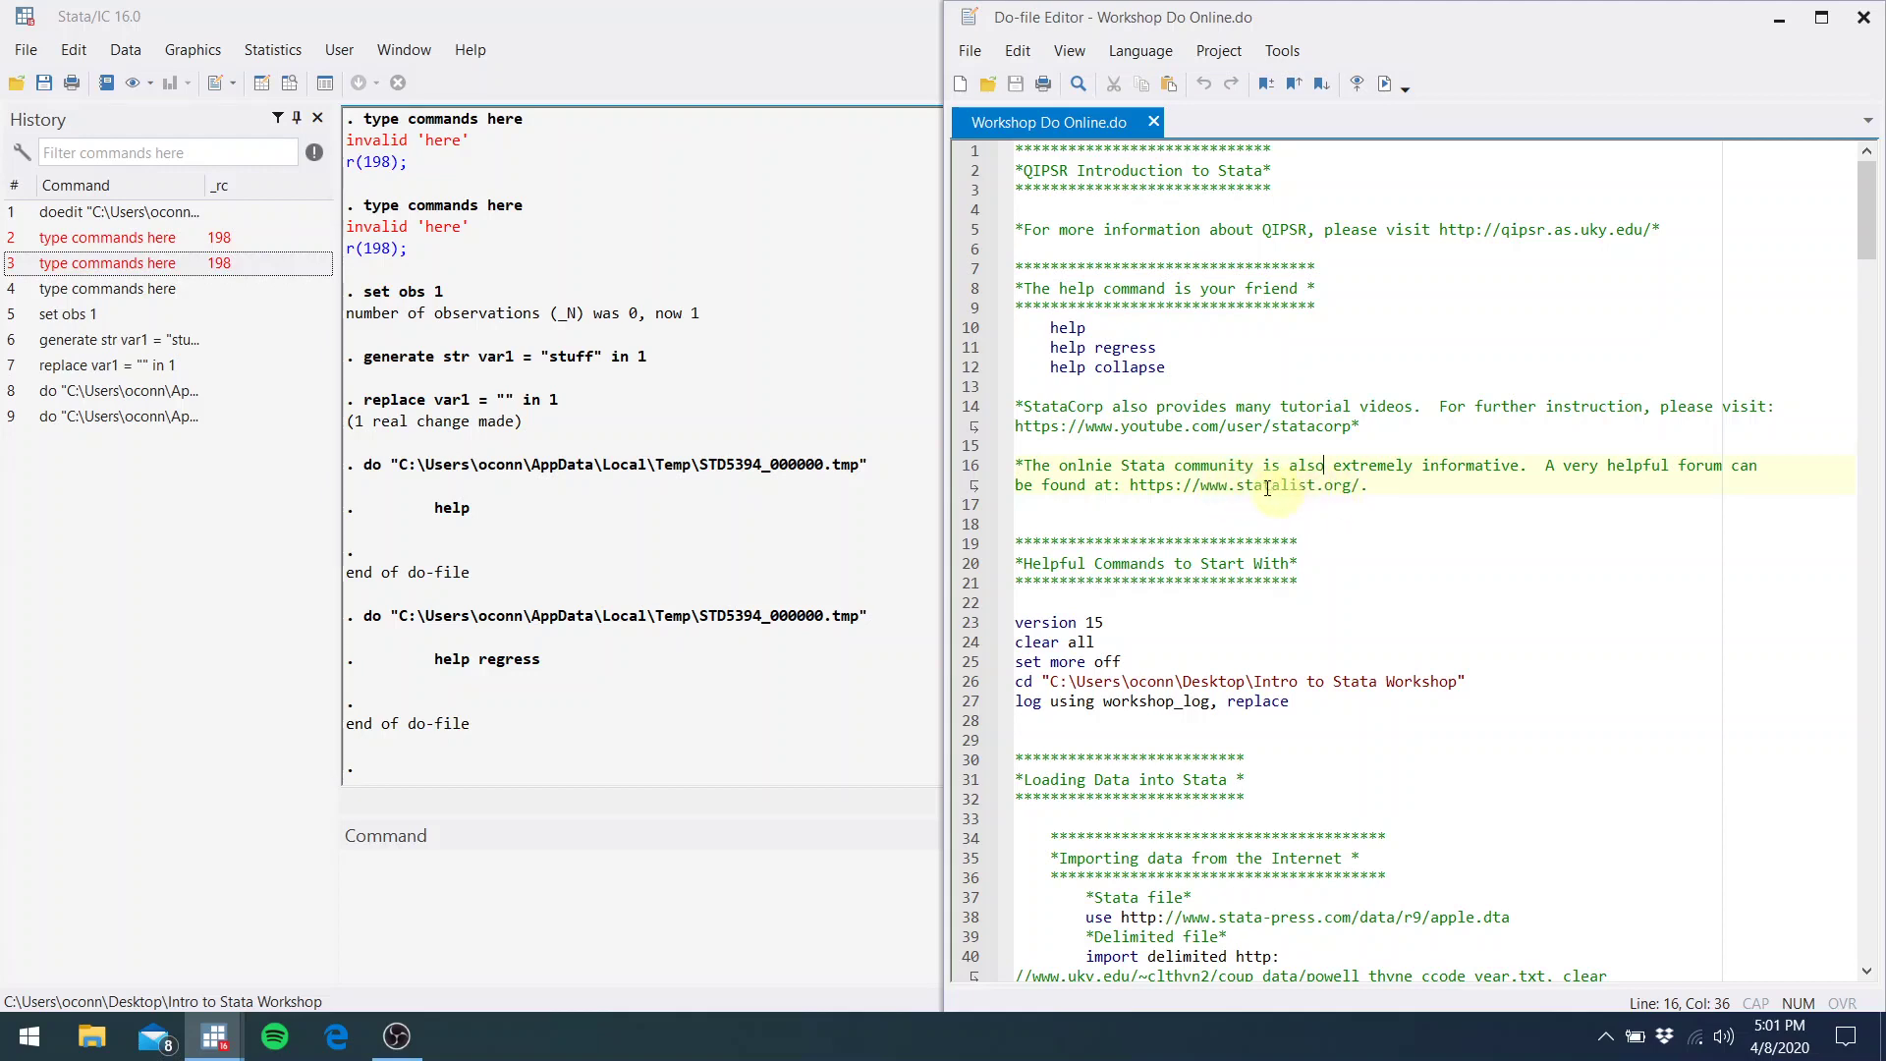
click(1364, 488)
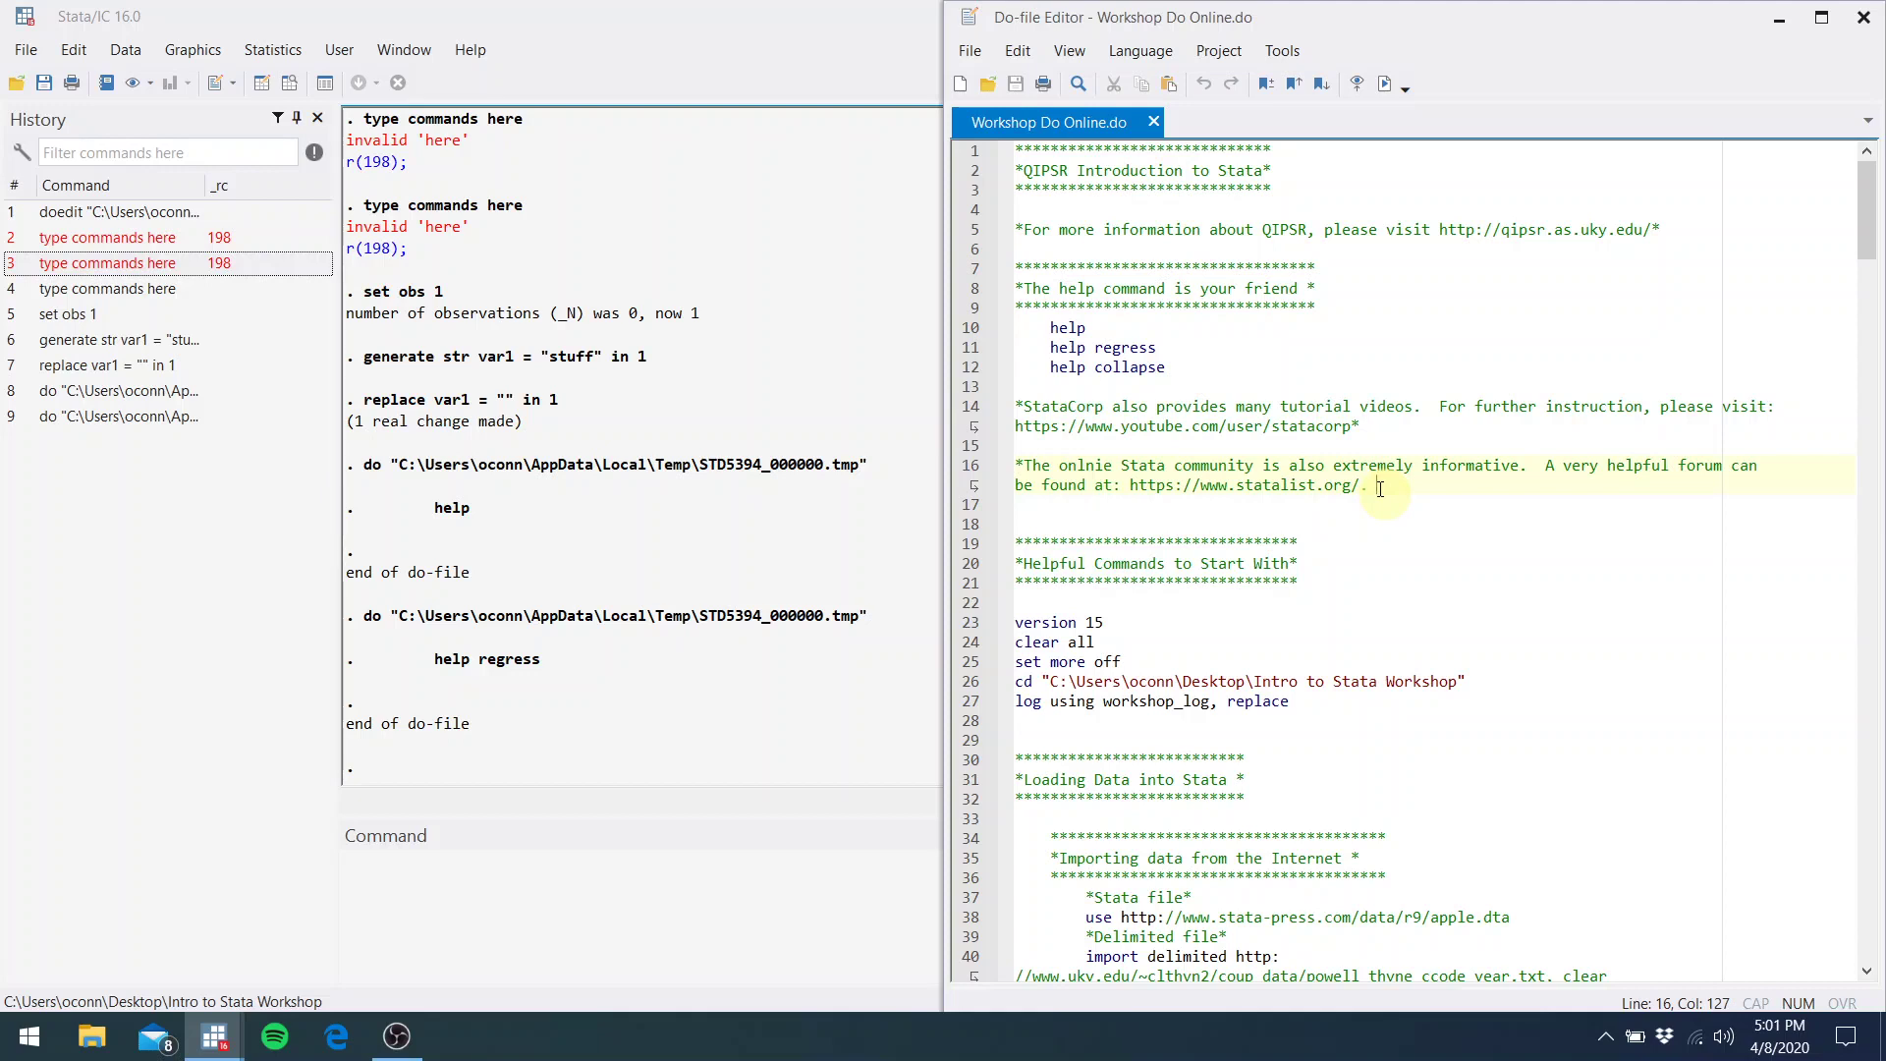
click(1216, 484)
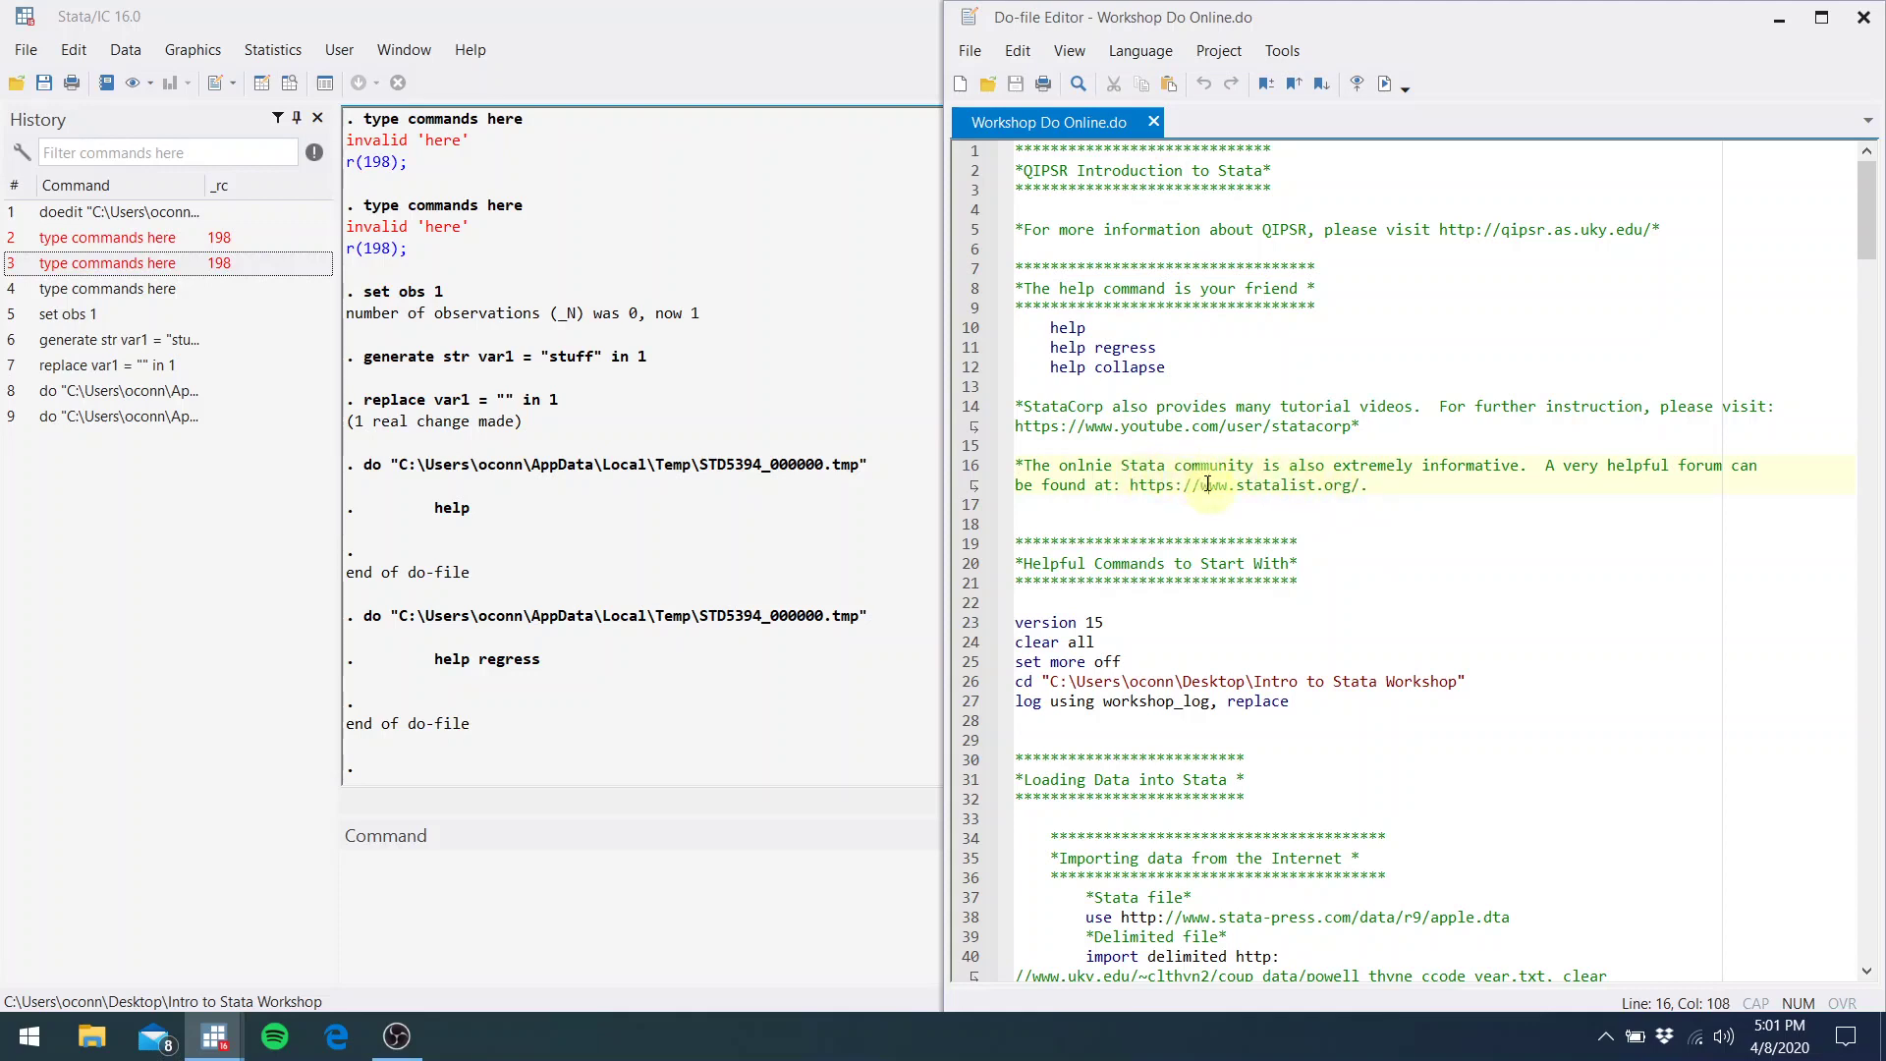
click(1287, 484)
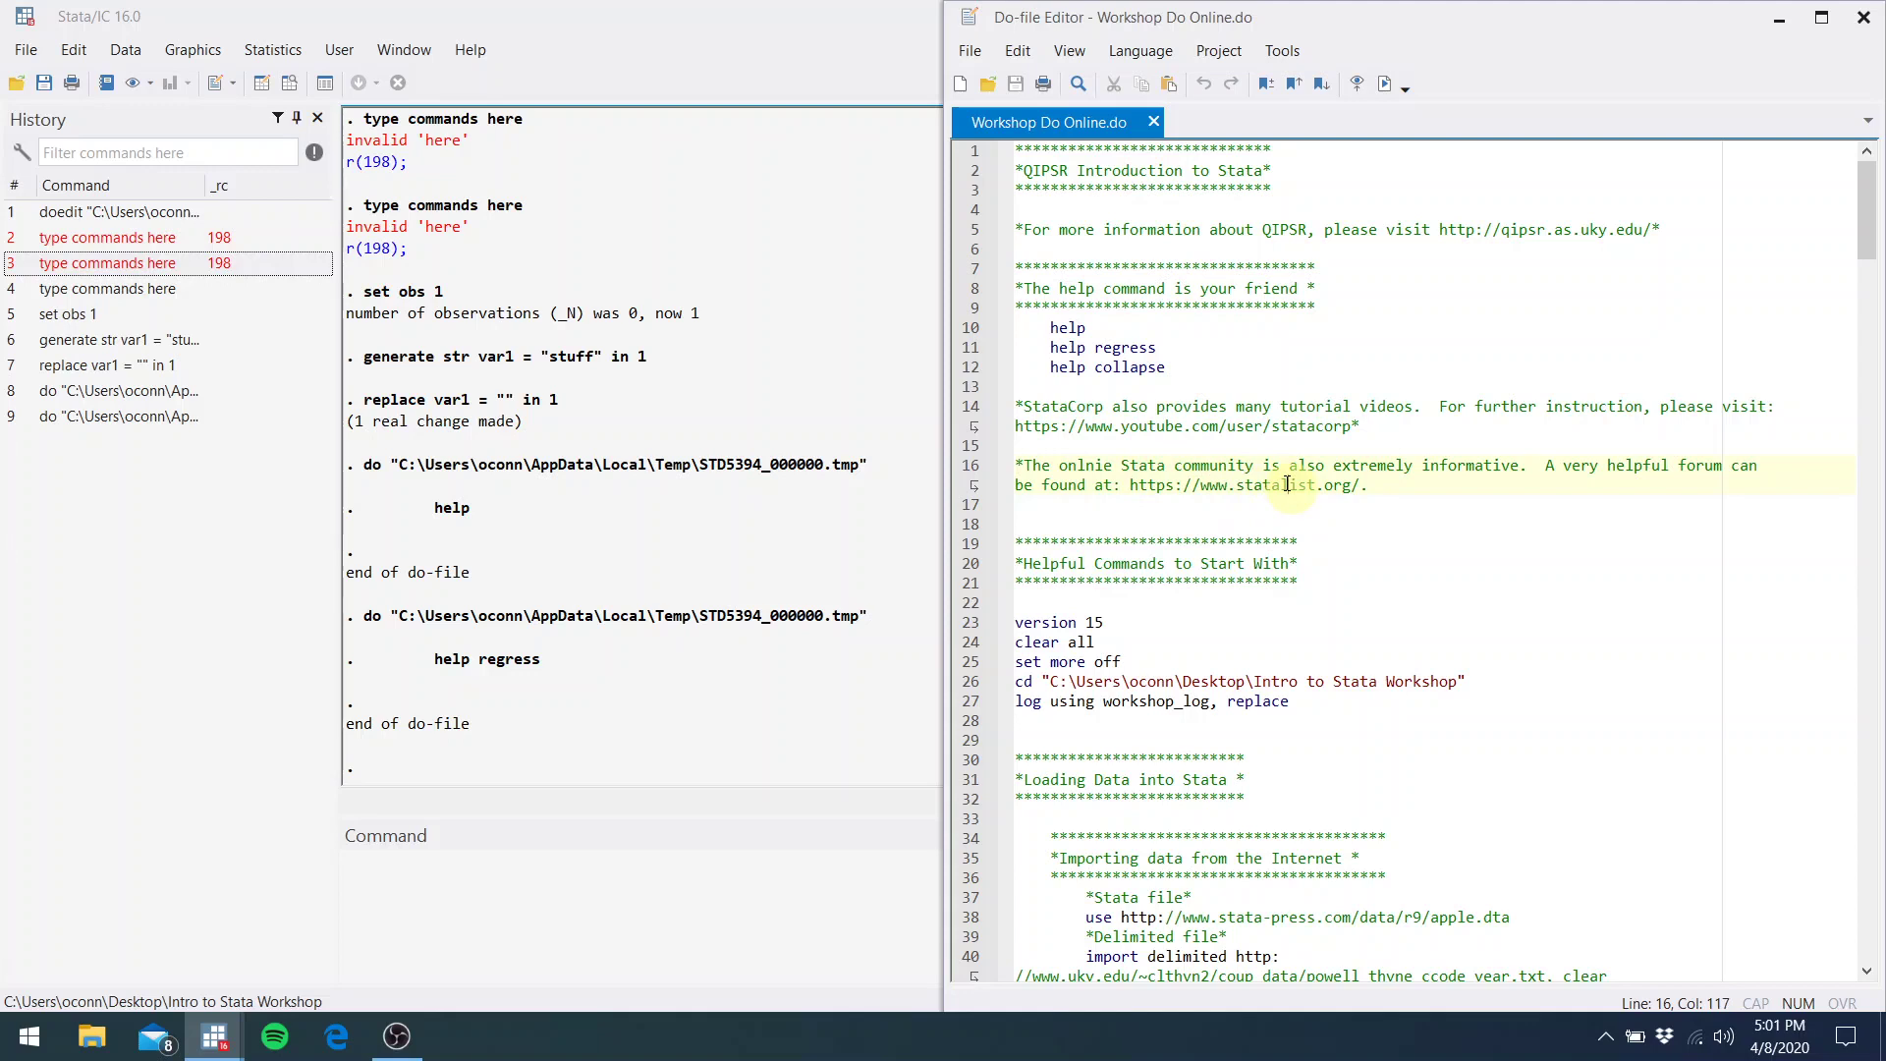
Move down the do-file past the "Helpful Commands to Start With" section to the csv import command on line 46
key(Down)
key(Down)
key(Down)
key(Down)
key(Down)
key(Down)
key(Down)
key(Down)
key(Down)
key(Down)
key(Down)
key(Down)
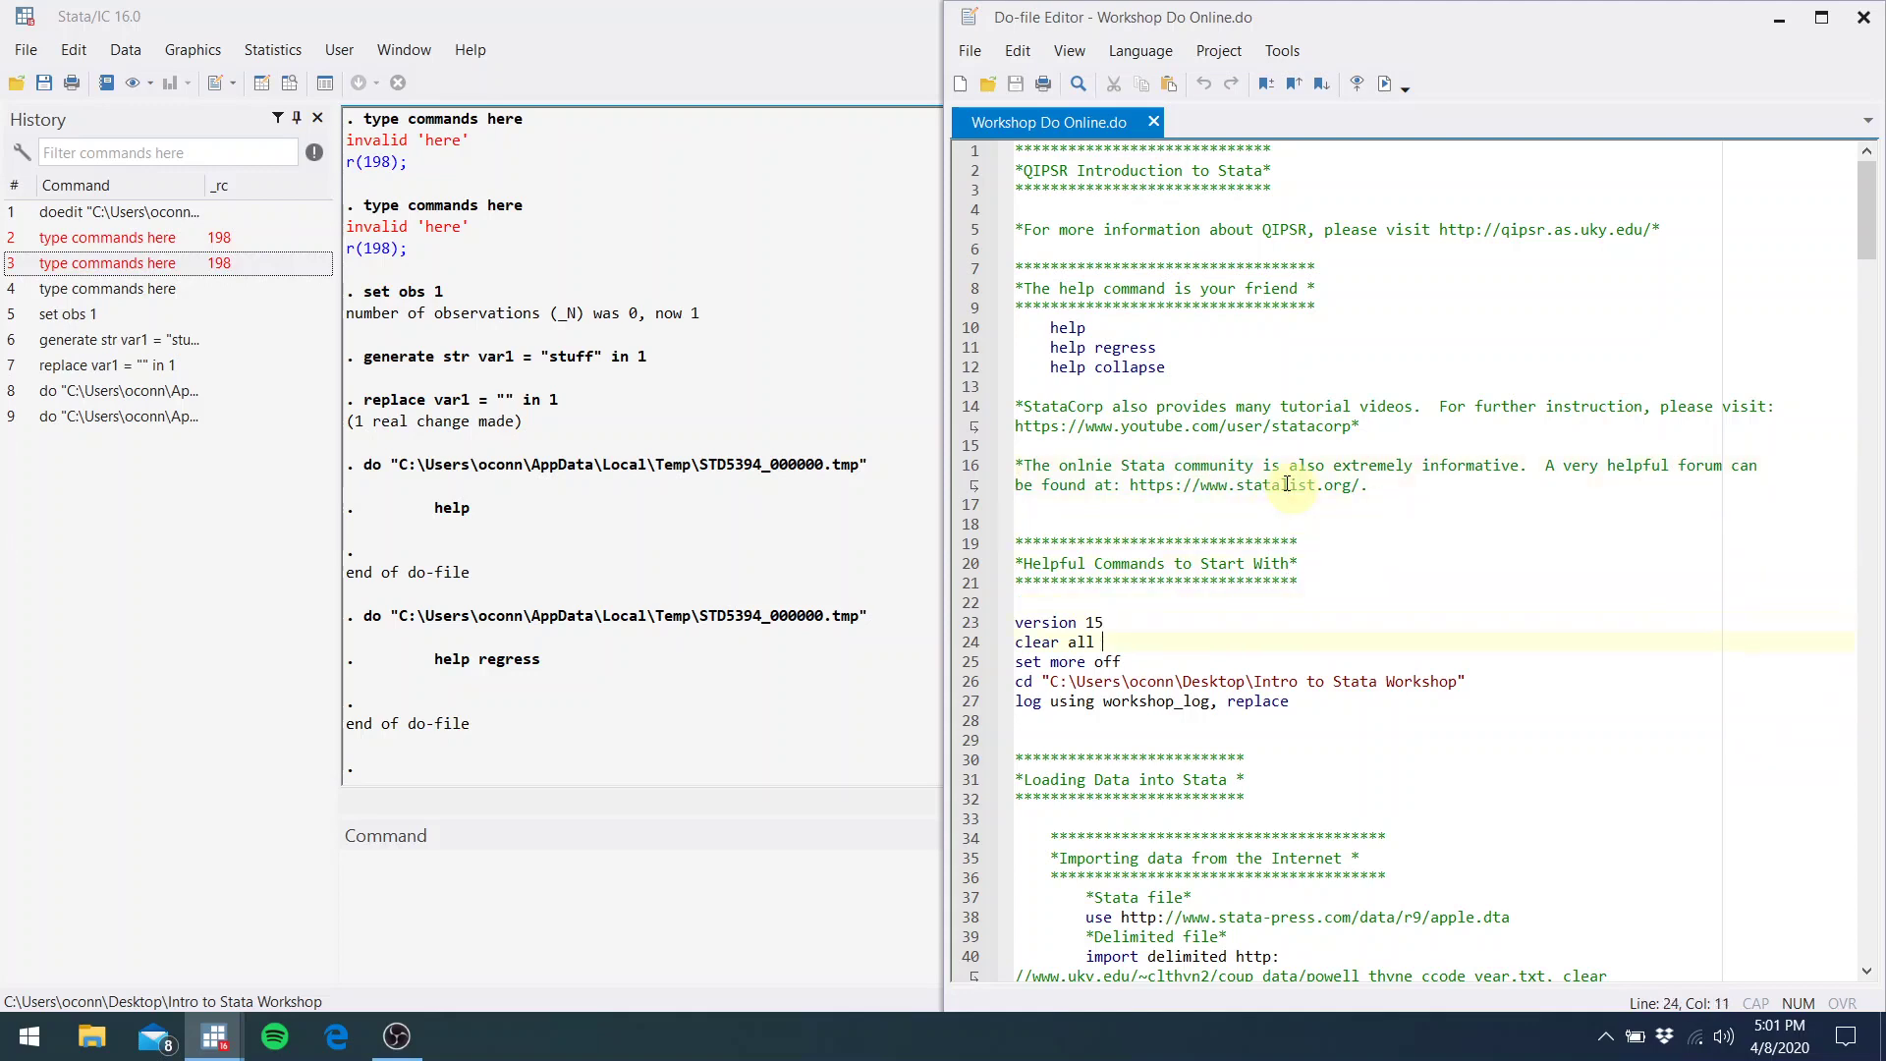
key(Down)
key(Down)
key(Down)
key(Down)
key(Down)
key(Down)
key(Down)
key(Down)
key(Down)
key(Down)
key(Down)
key(Down)
key(Down)
key(Down)
key(Down)
key(Down)
key(Down)
key(Down)
key(Down)
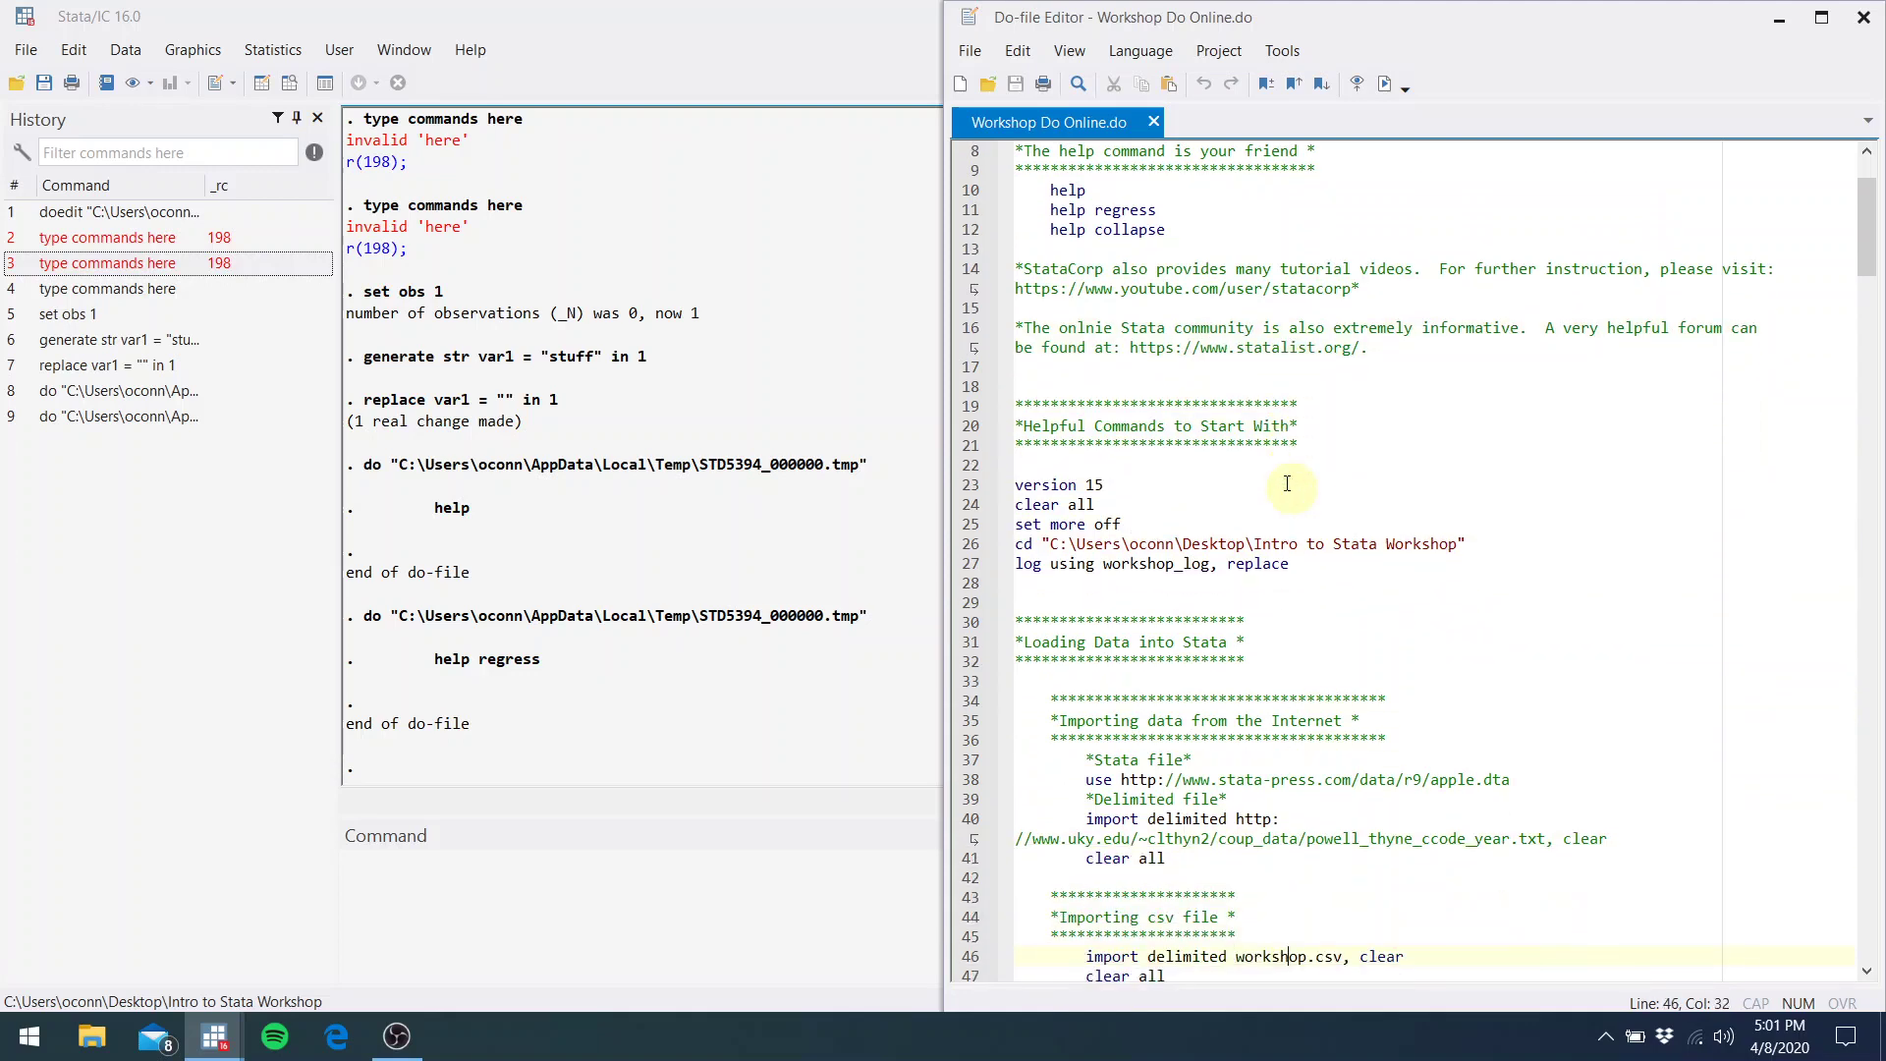
Run only the "version 15" line of the do-file
click(1111, 488)
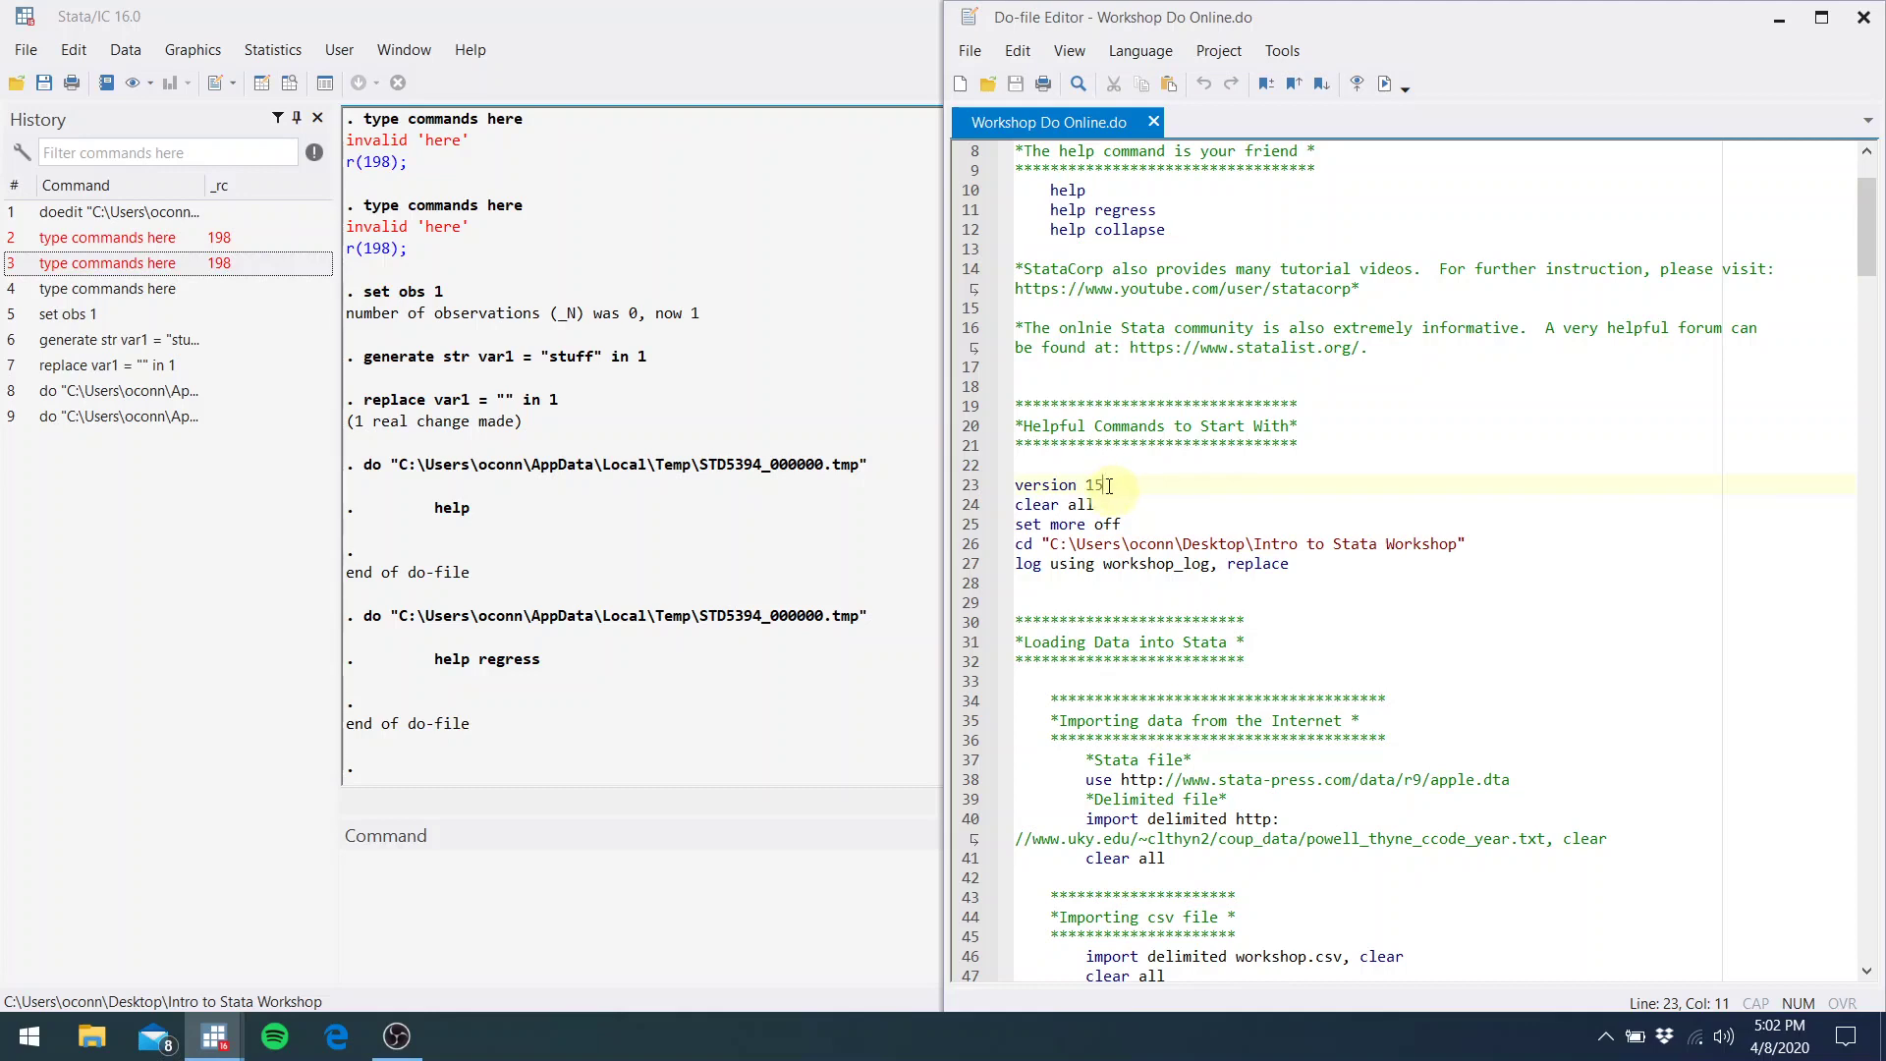
drag(1104, 484, 1006, 485)
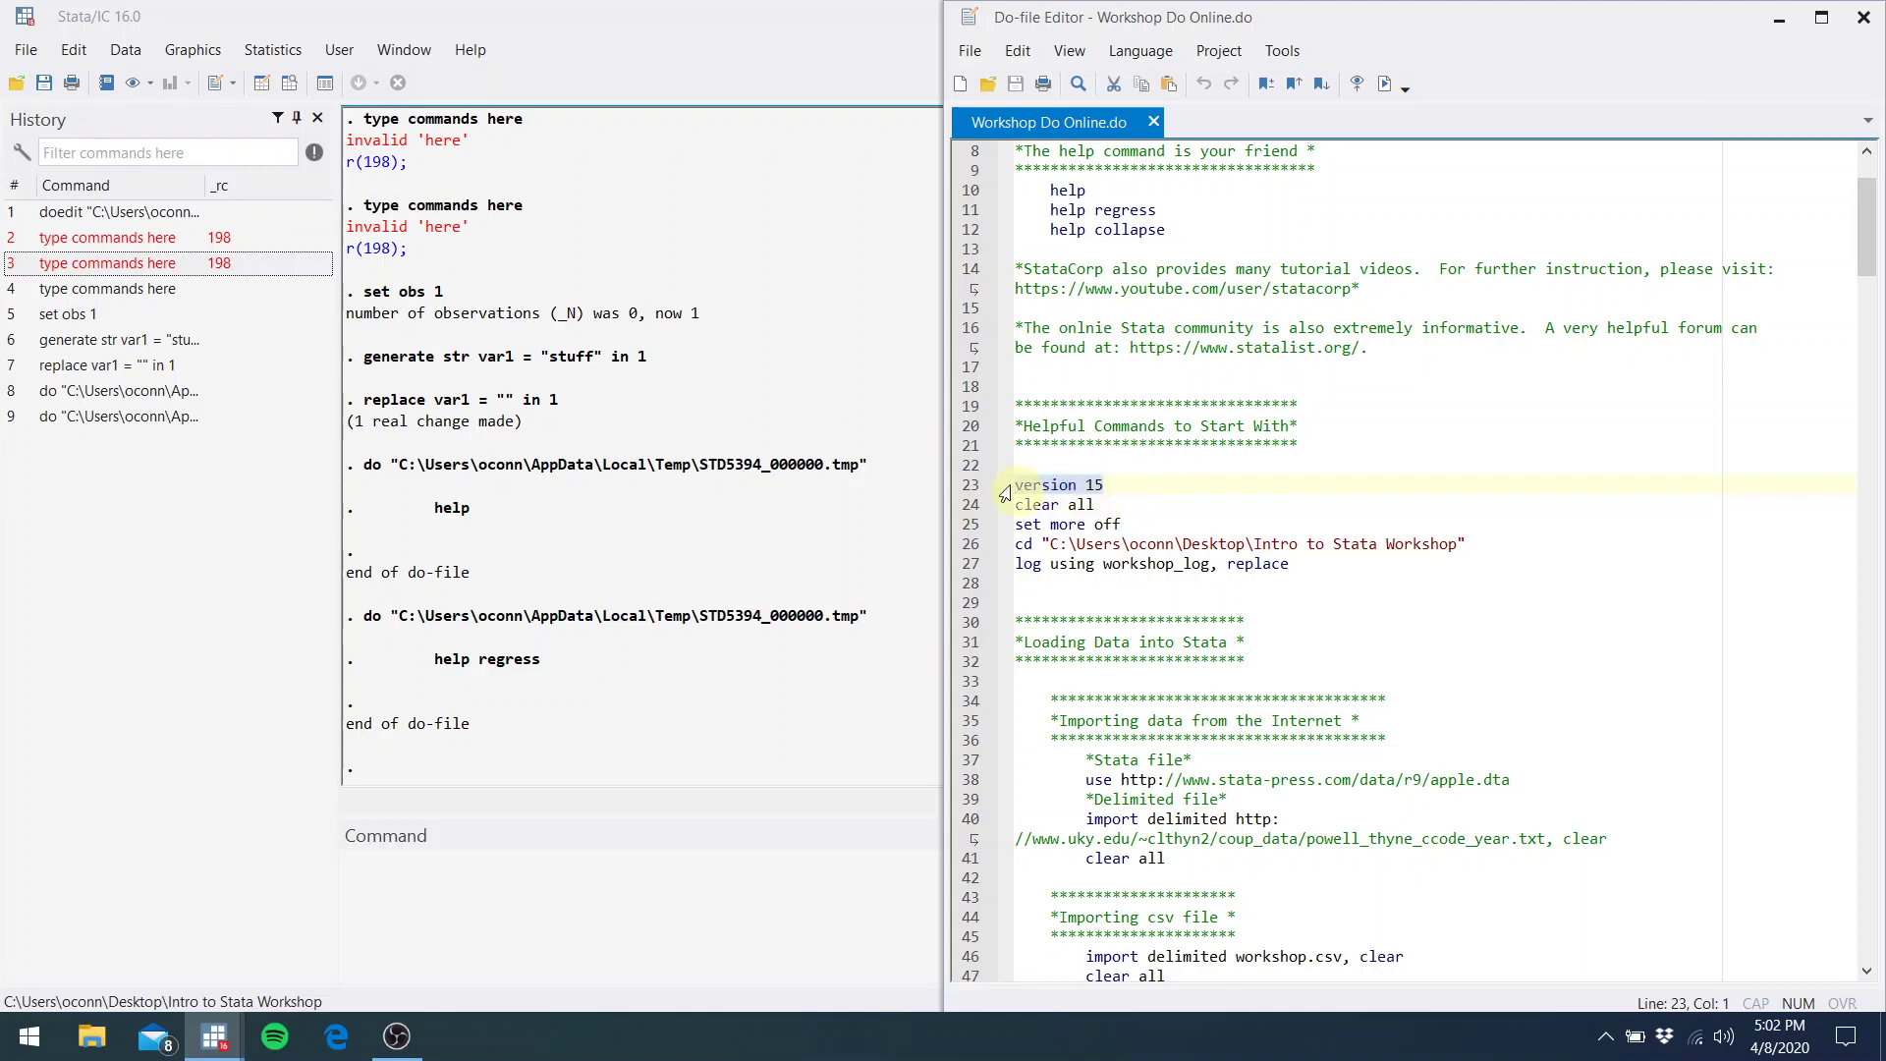
click(1373, 92)
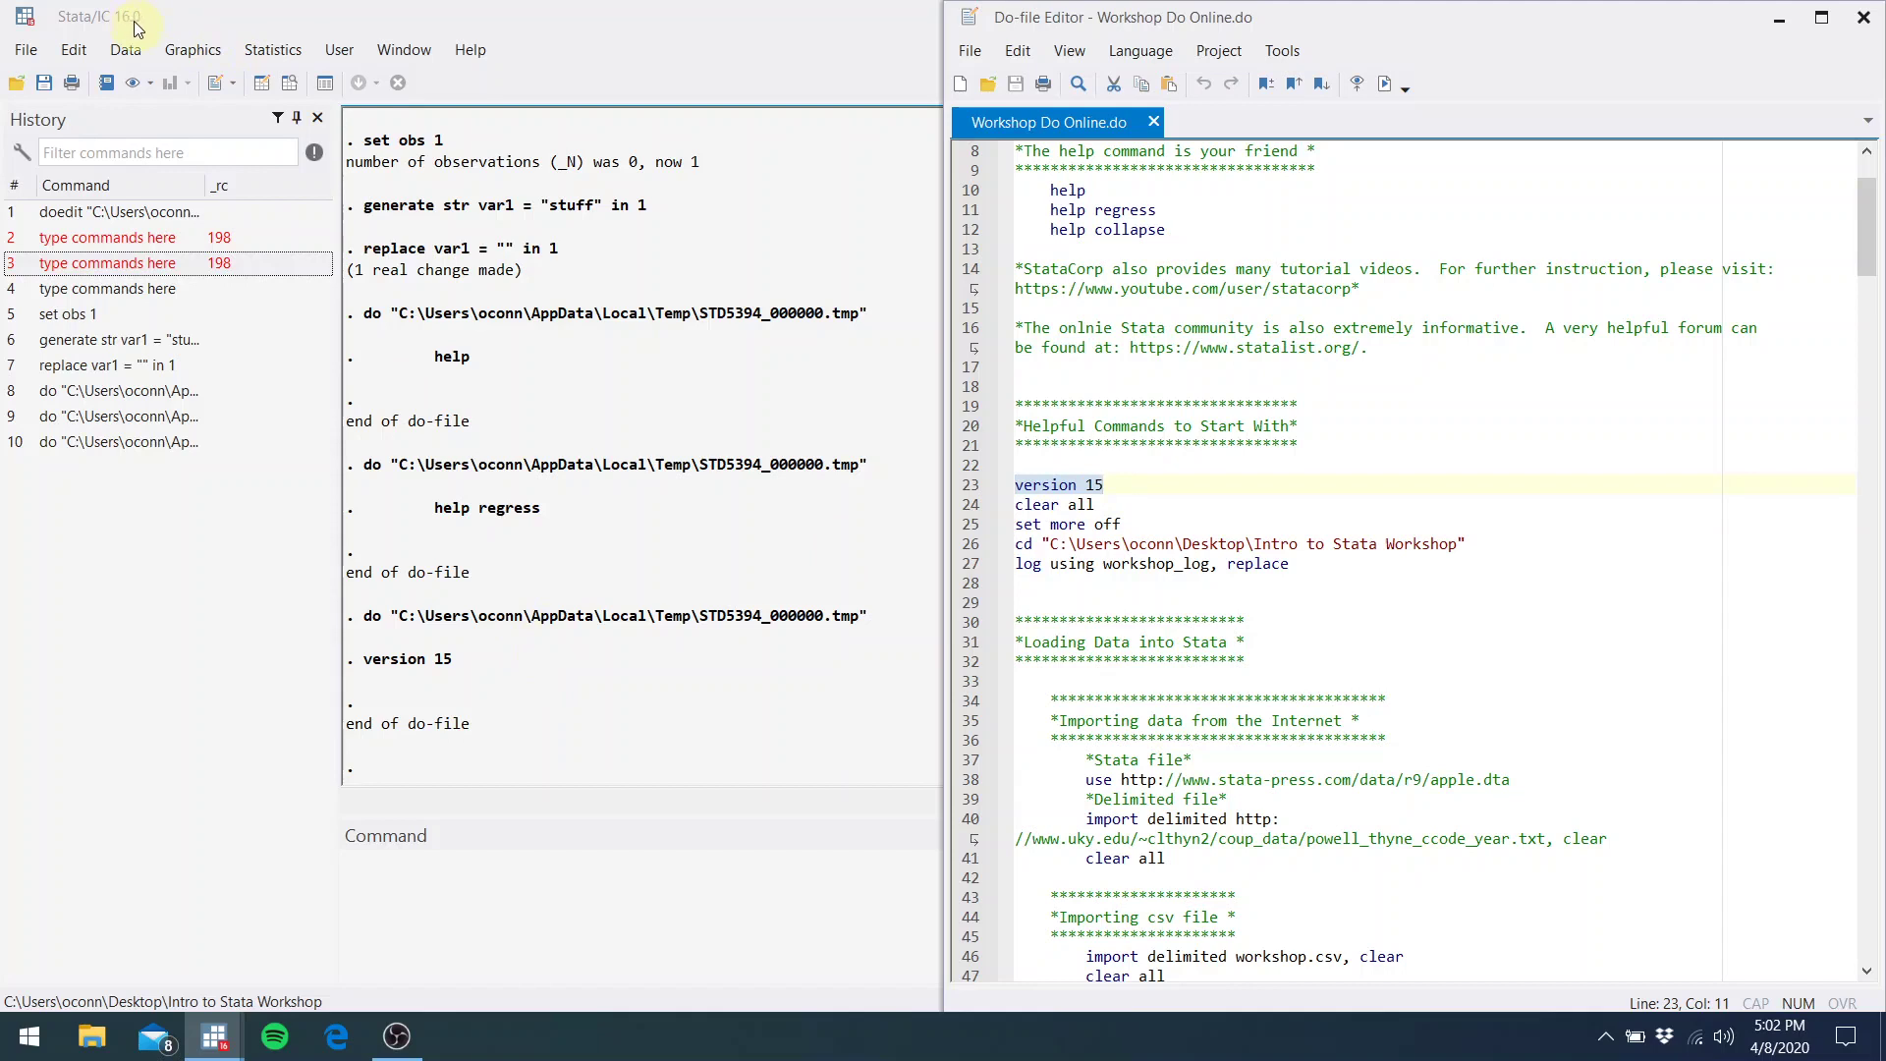
Run only the "clear all" line under "Helpful Commands to Start With" in the do-file
click(1182, 502)
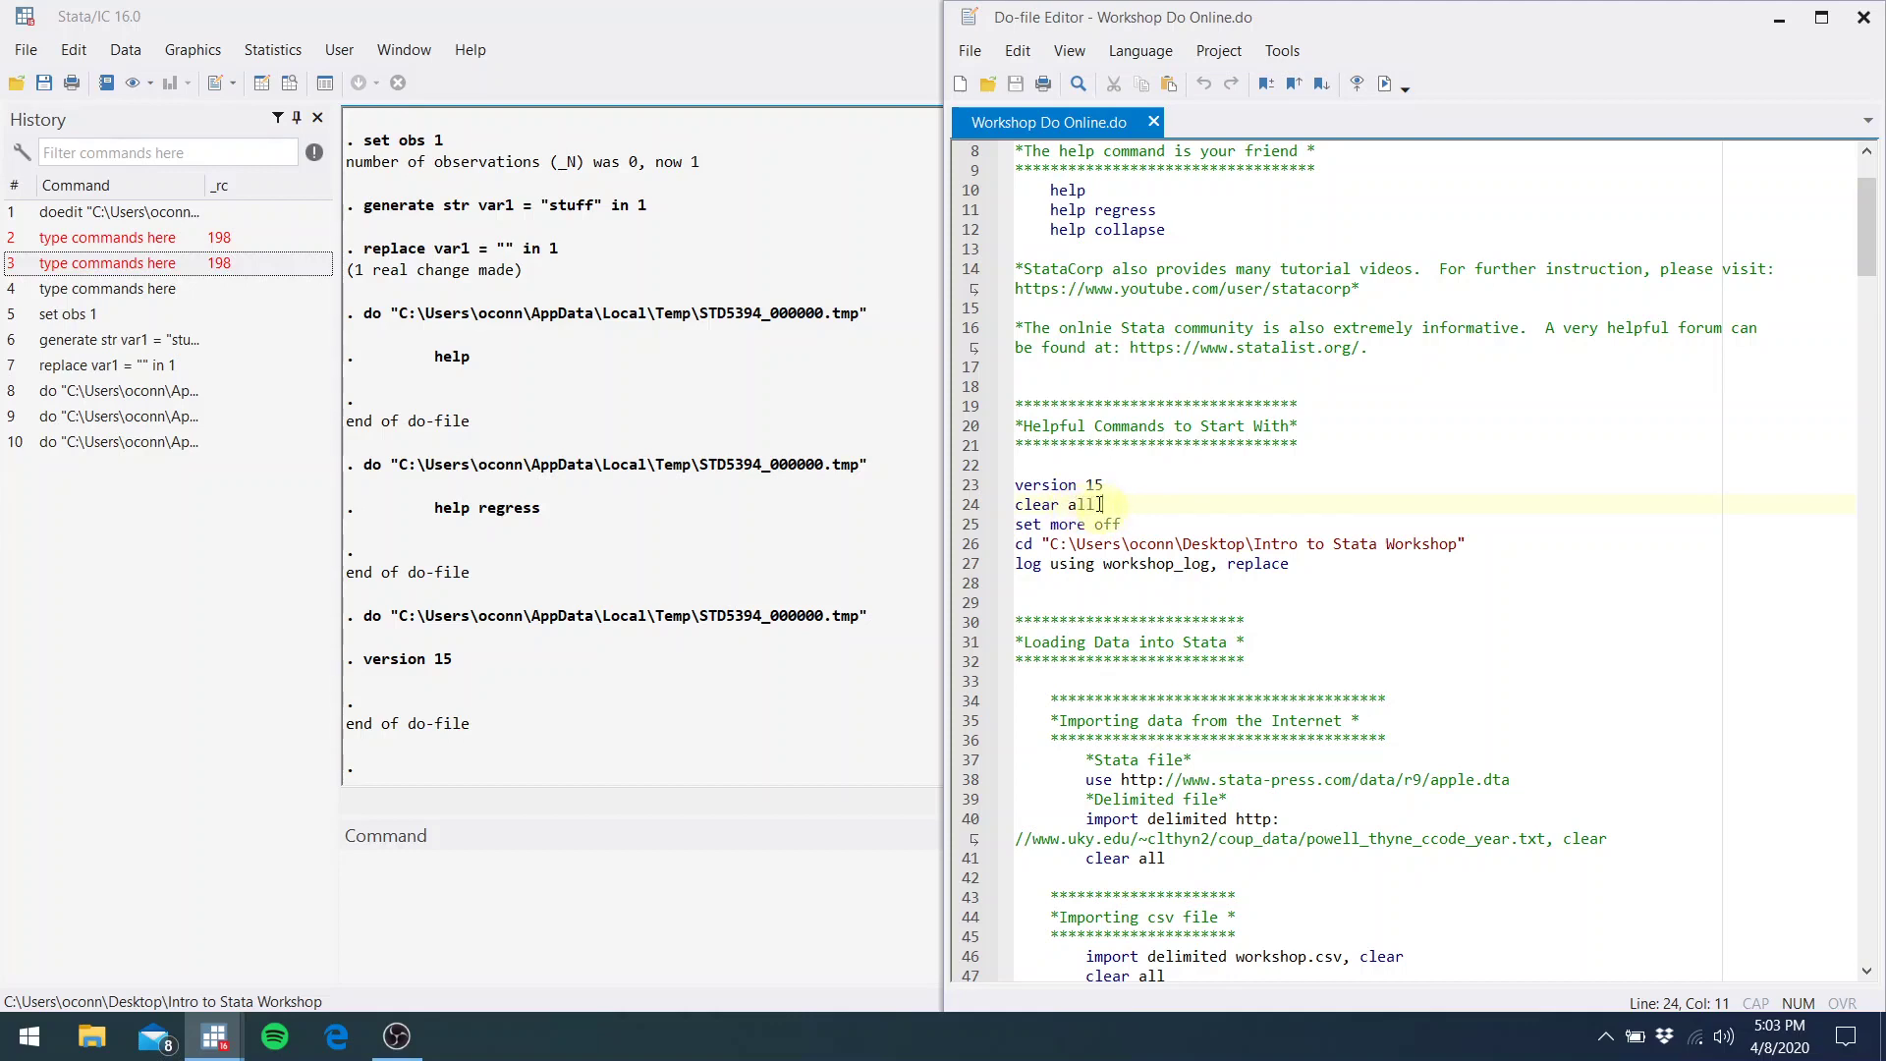
click(1043, 503)
drag(1043, 503, 1009, 510)
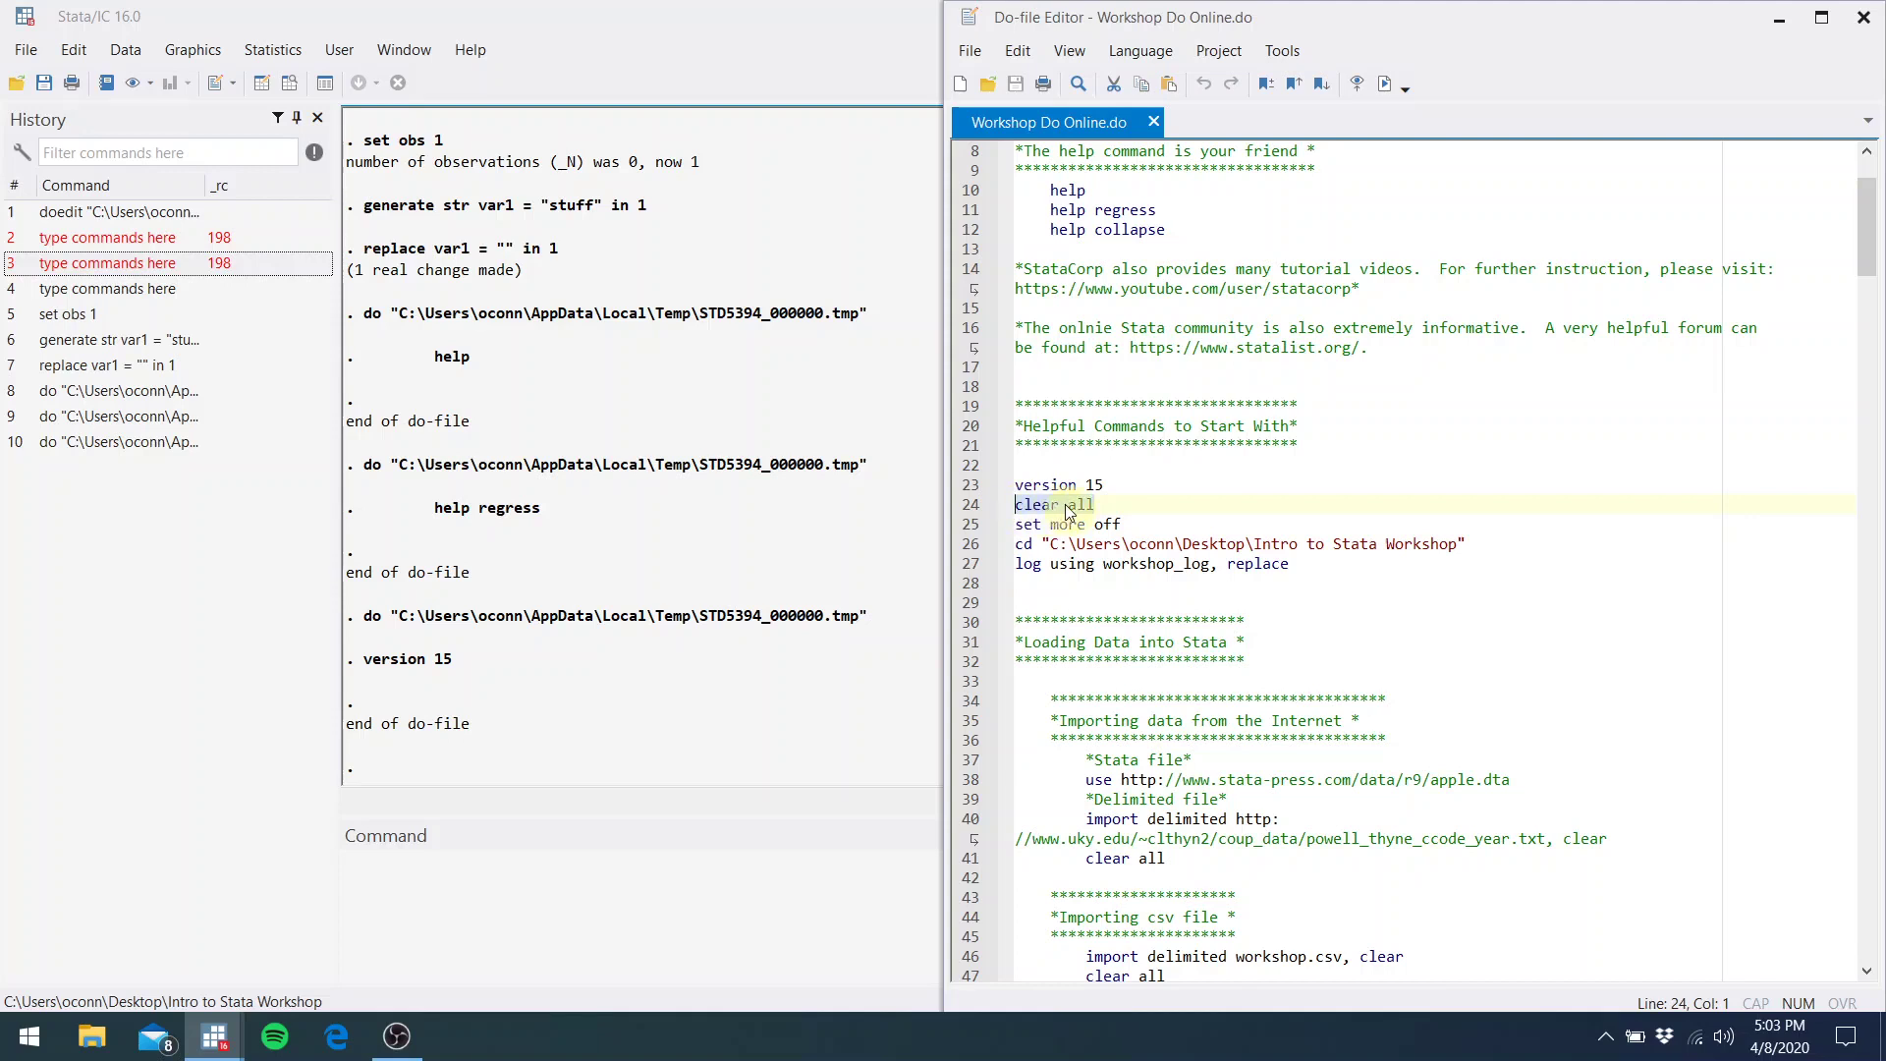
click(1383, 85)
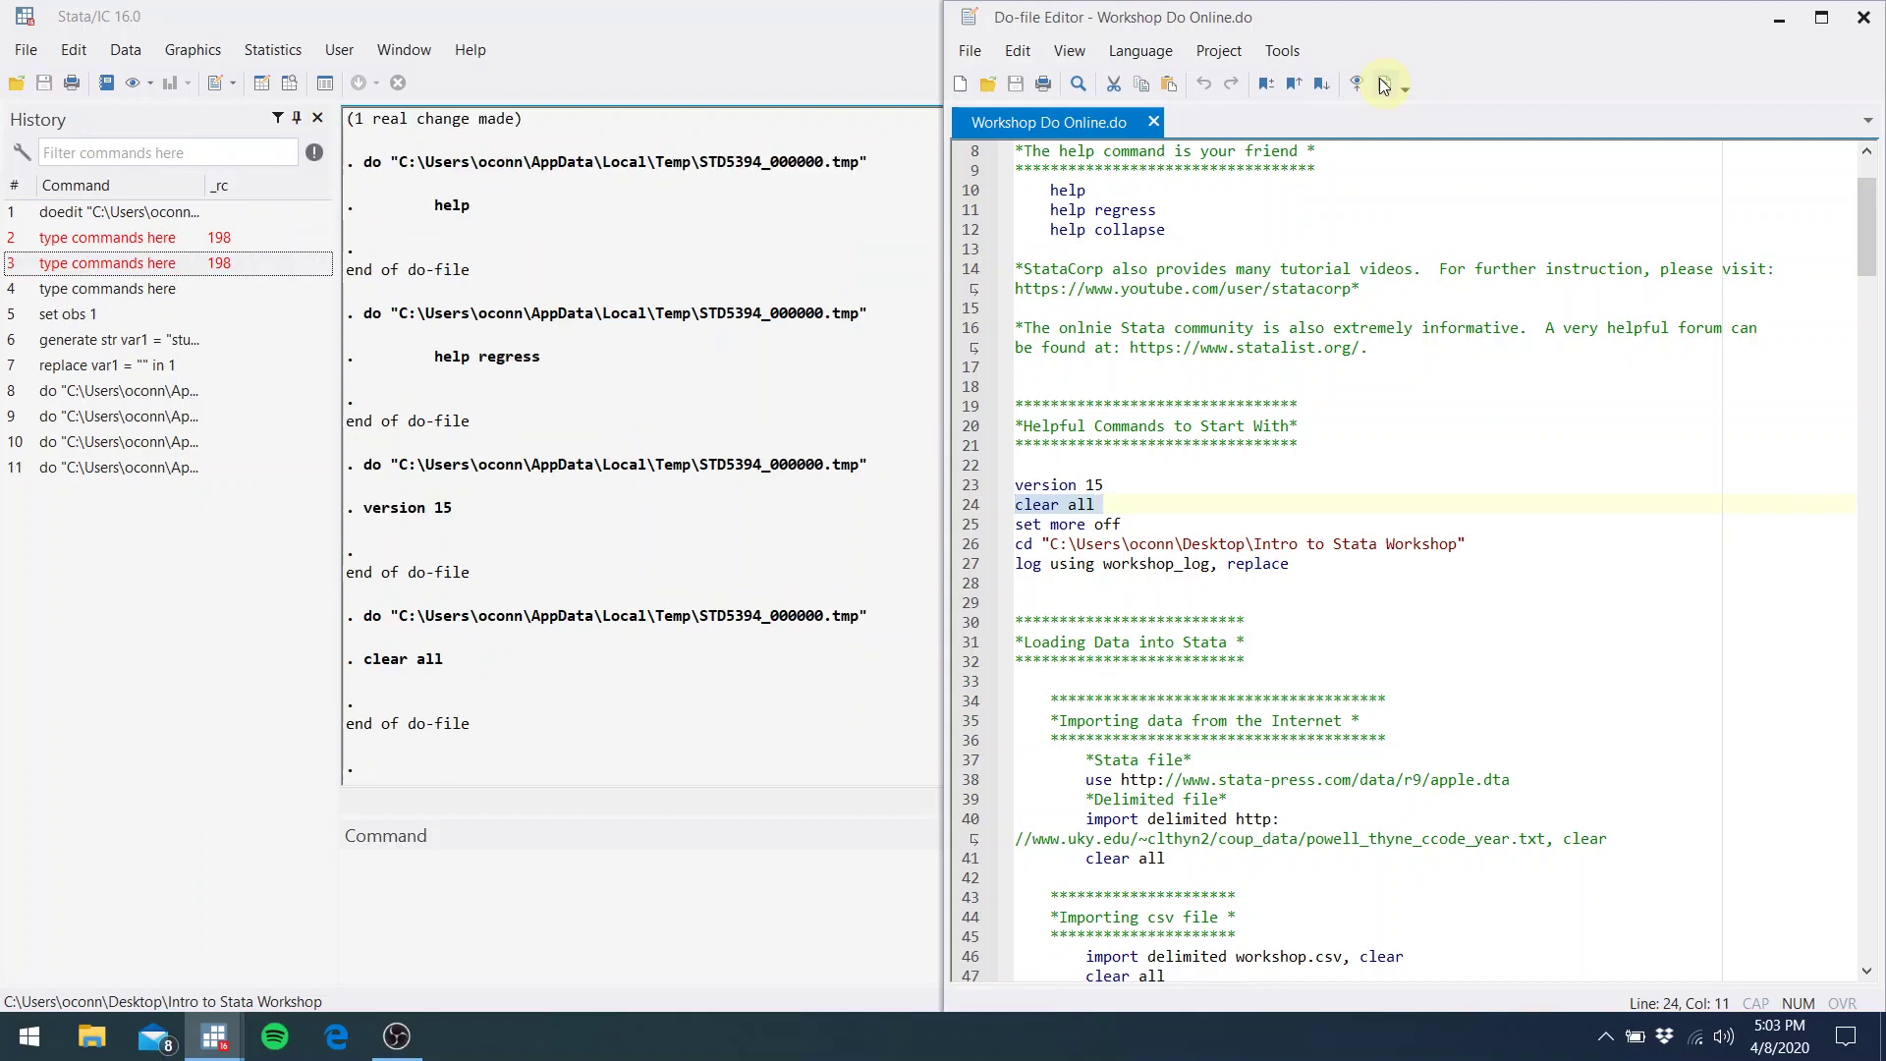
Run only the "set more off" line of the do-file
click(1124, 522)
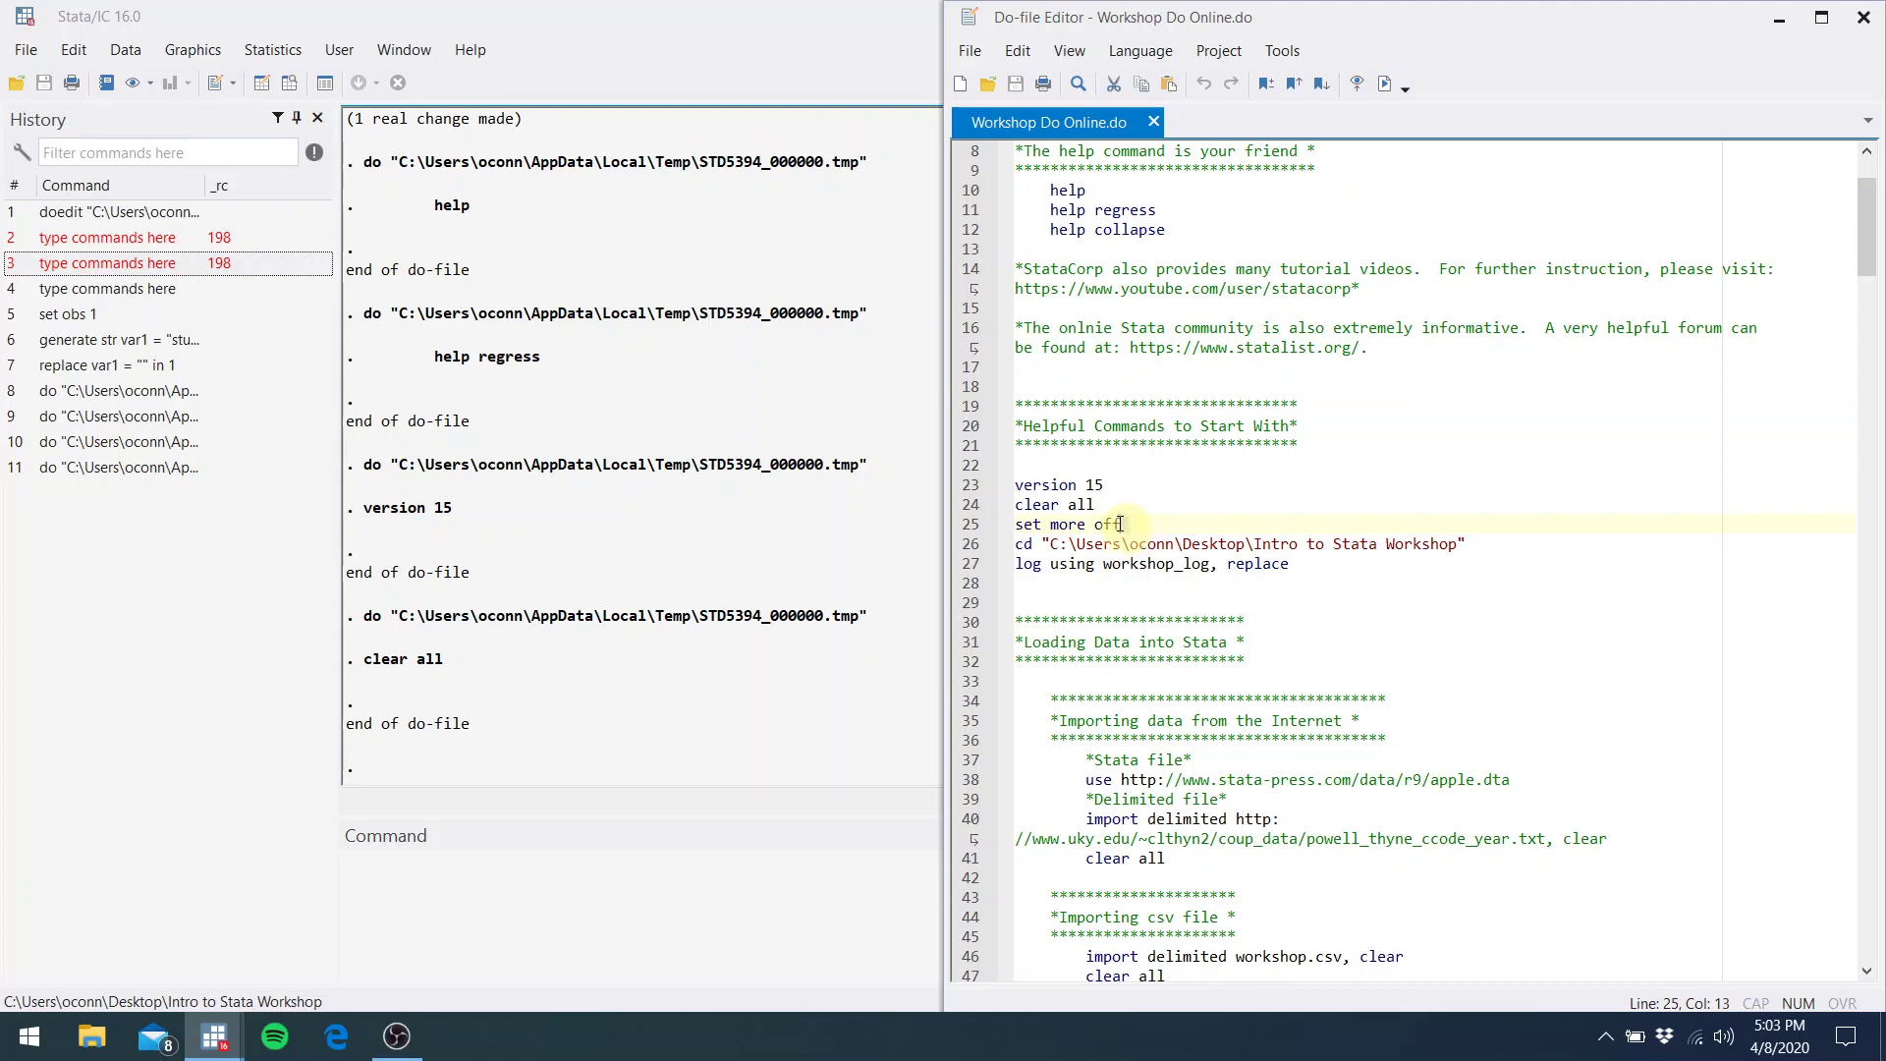
drag(1125, 523, 1011, 524)
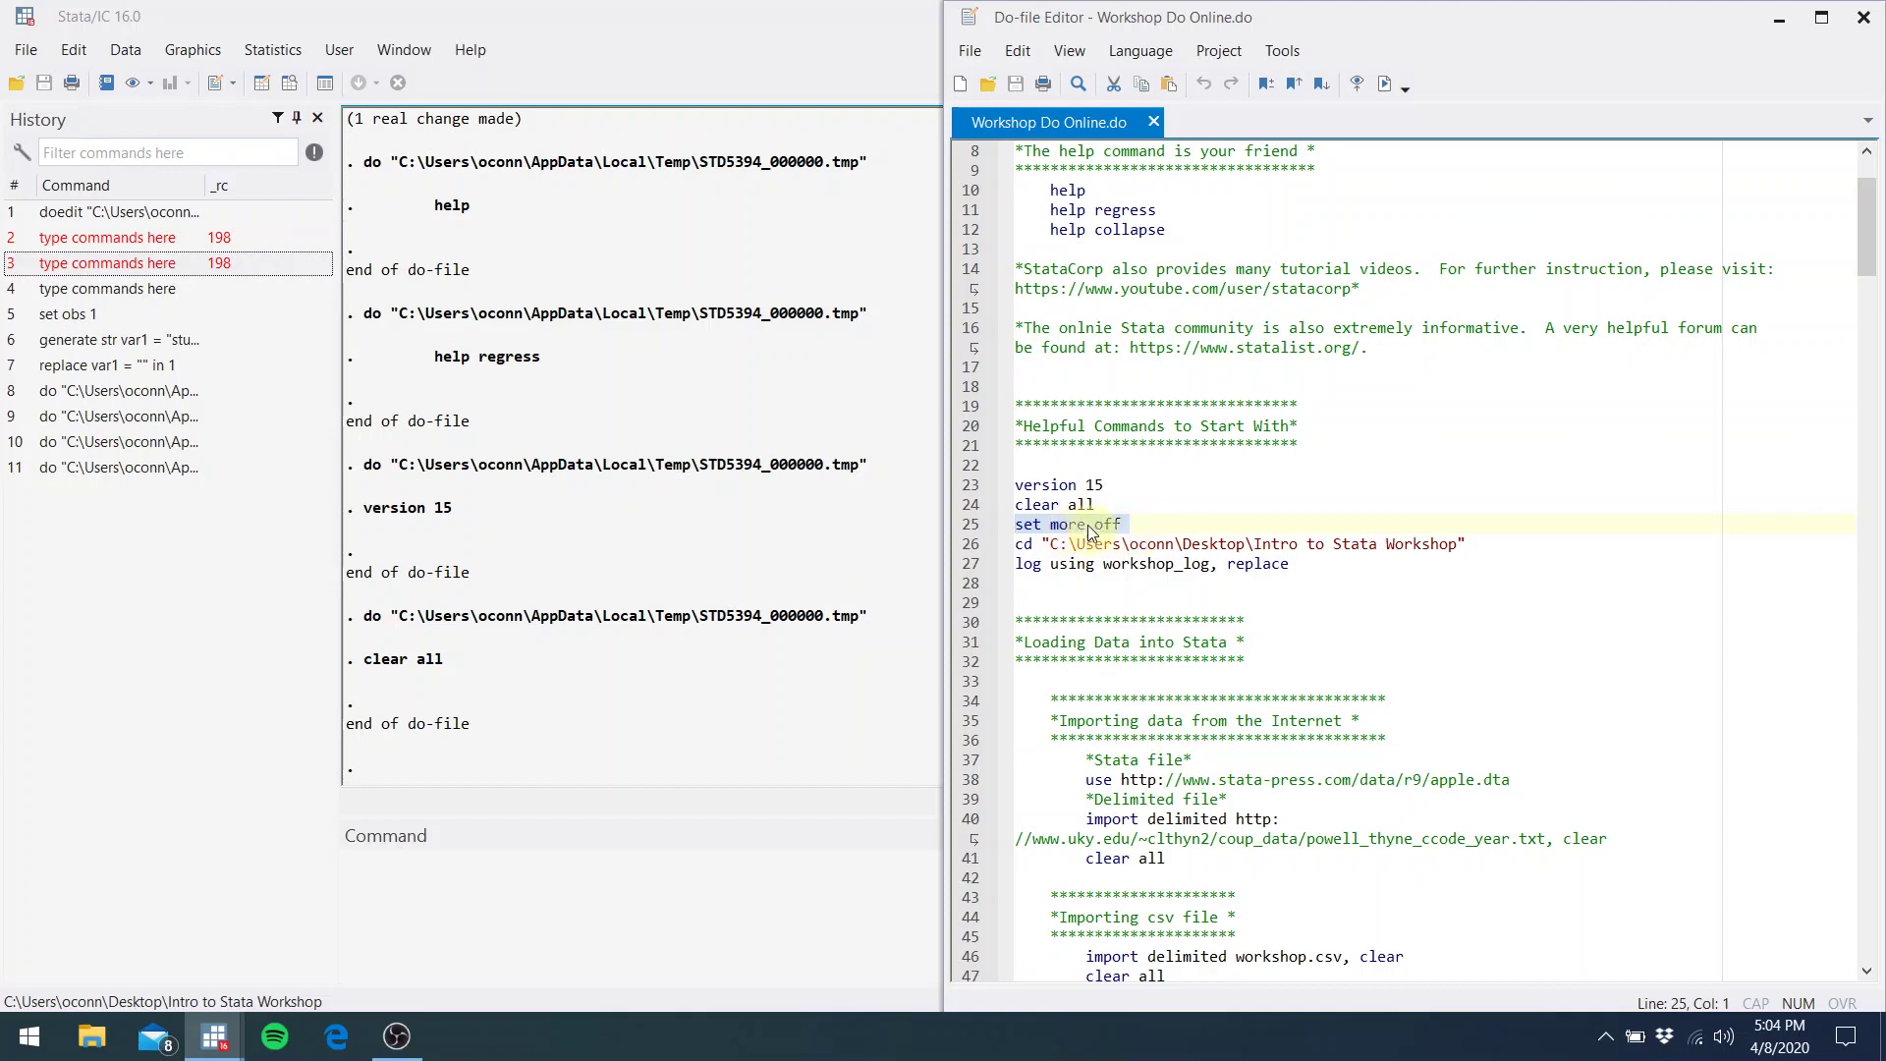
click(1386, 85)
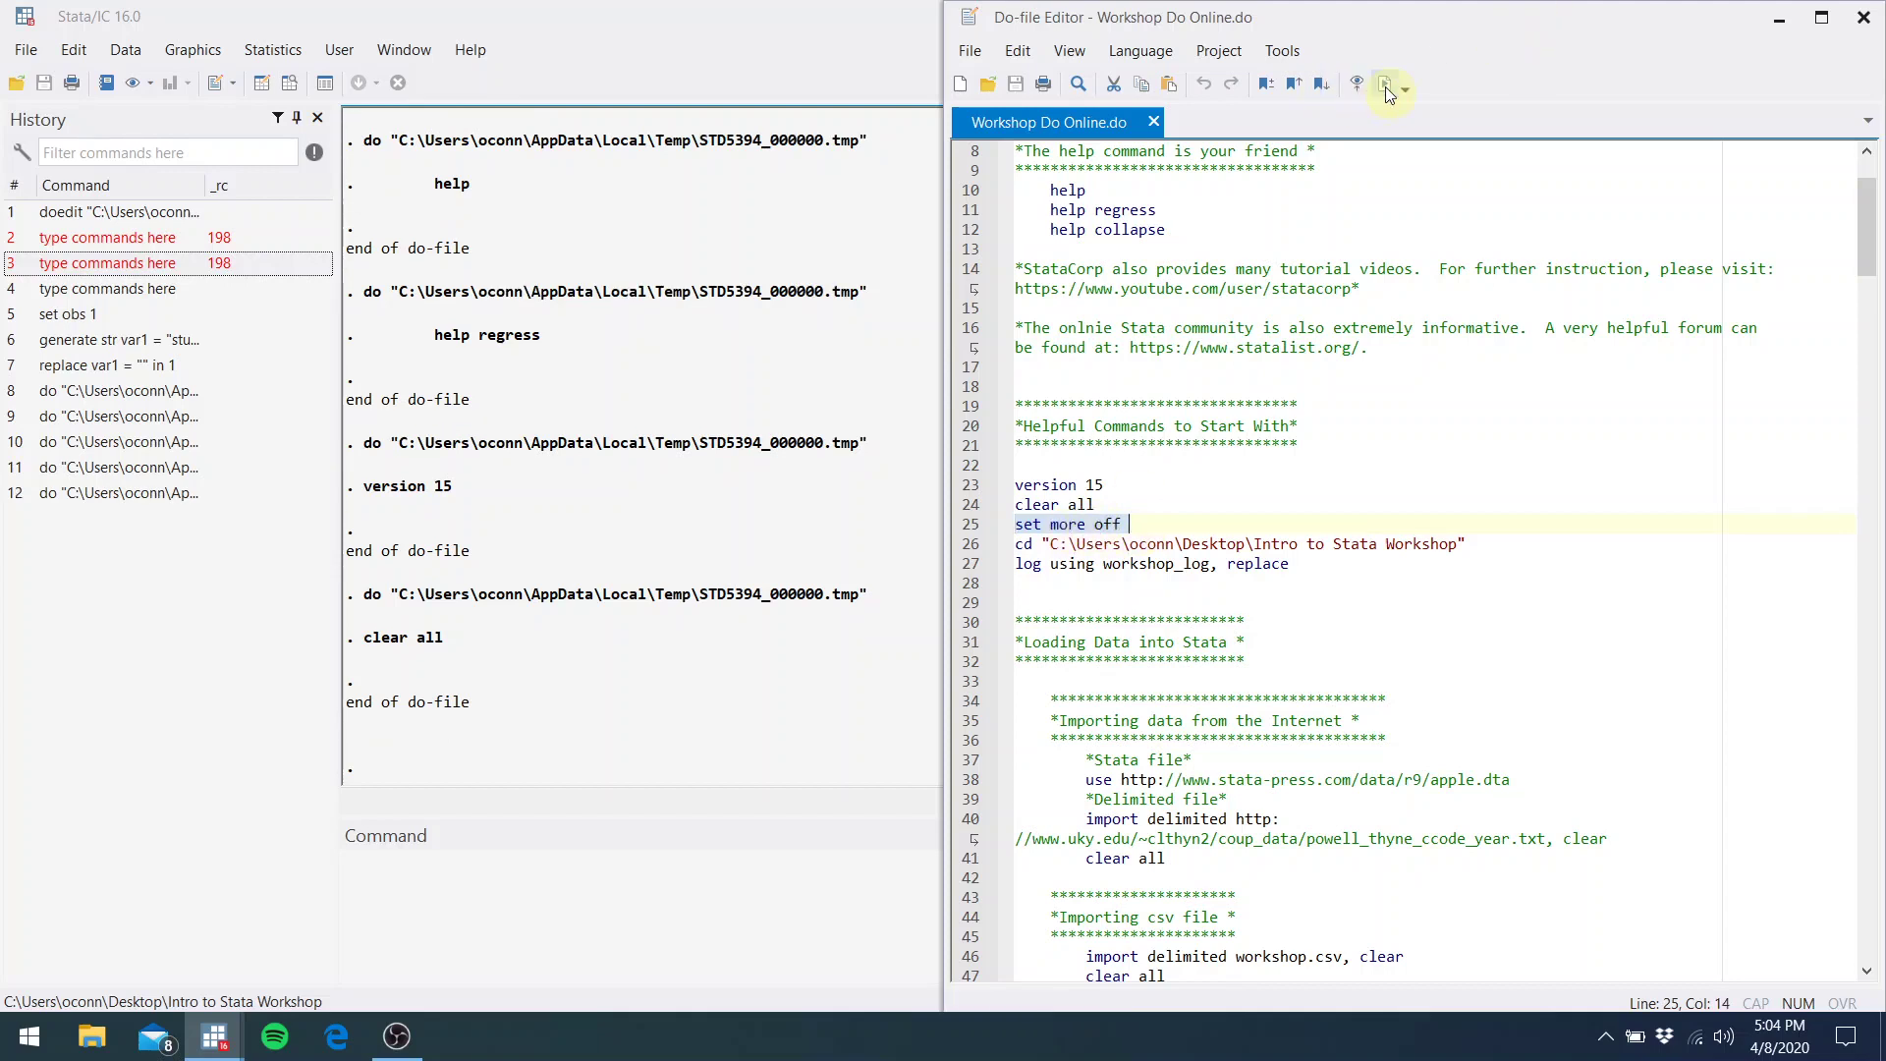
Run "set more on" followed by "set more off" as direct commands in the main Stata window, and return to the do-file editor
click(631, 837)
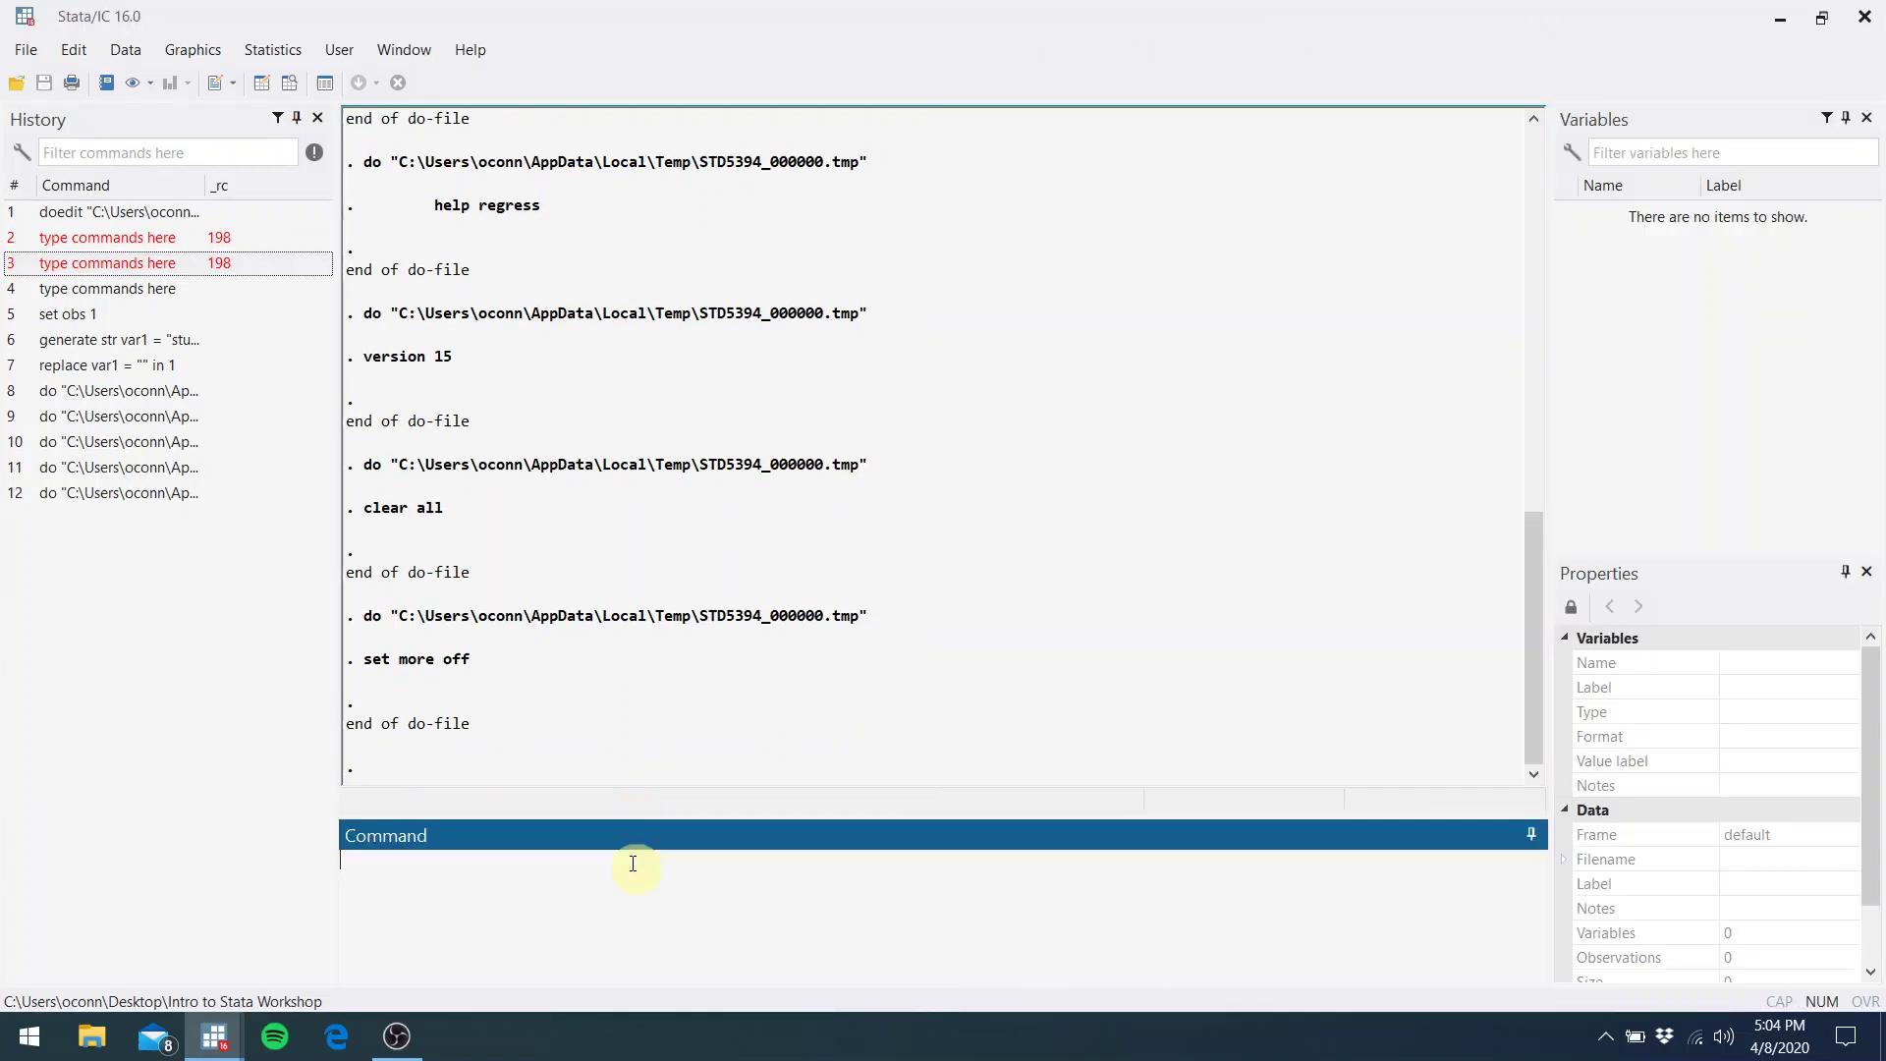
text(set more on)
key(Return)
text(s)
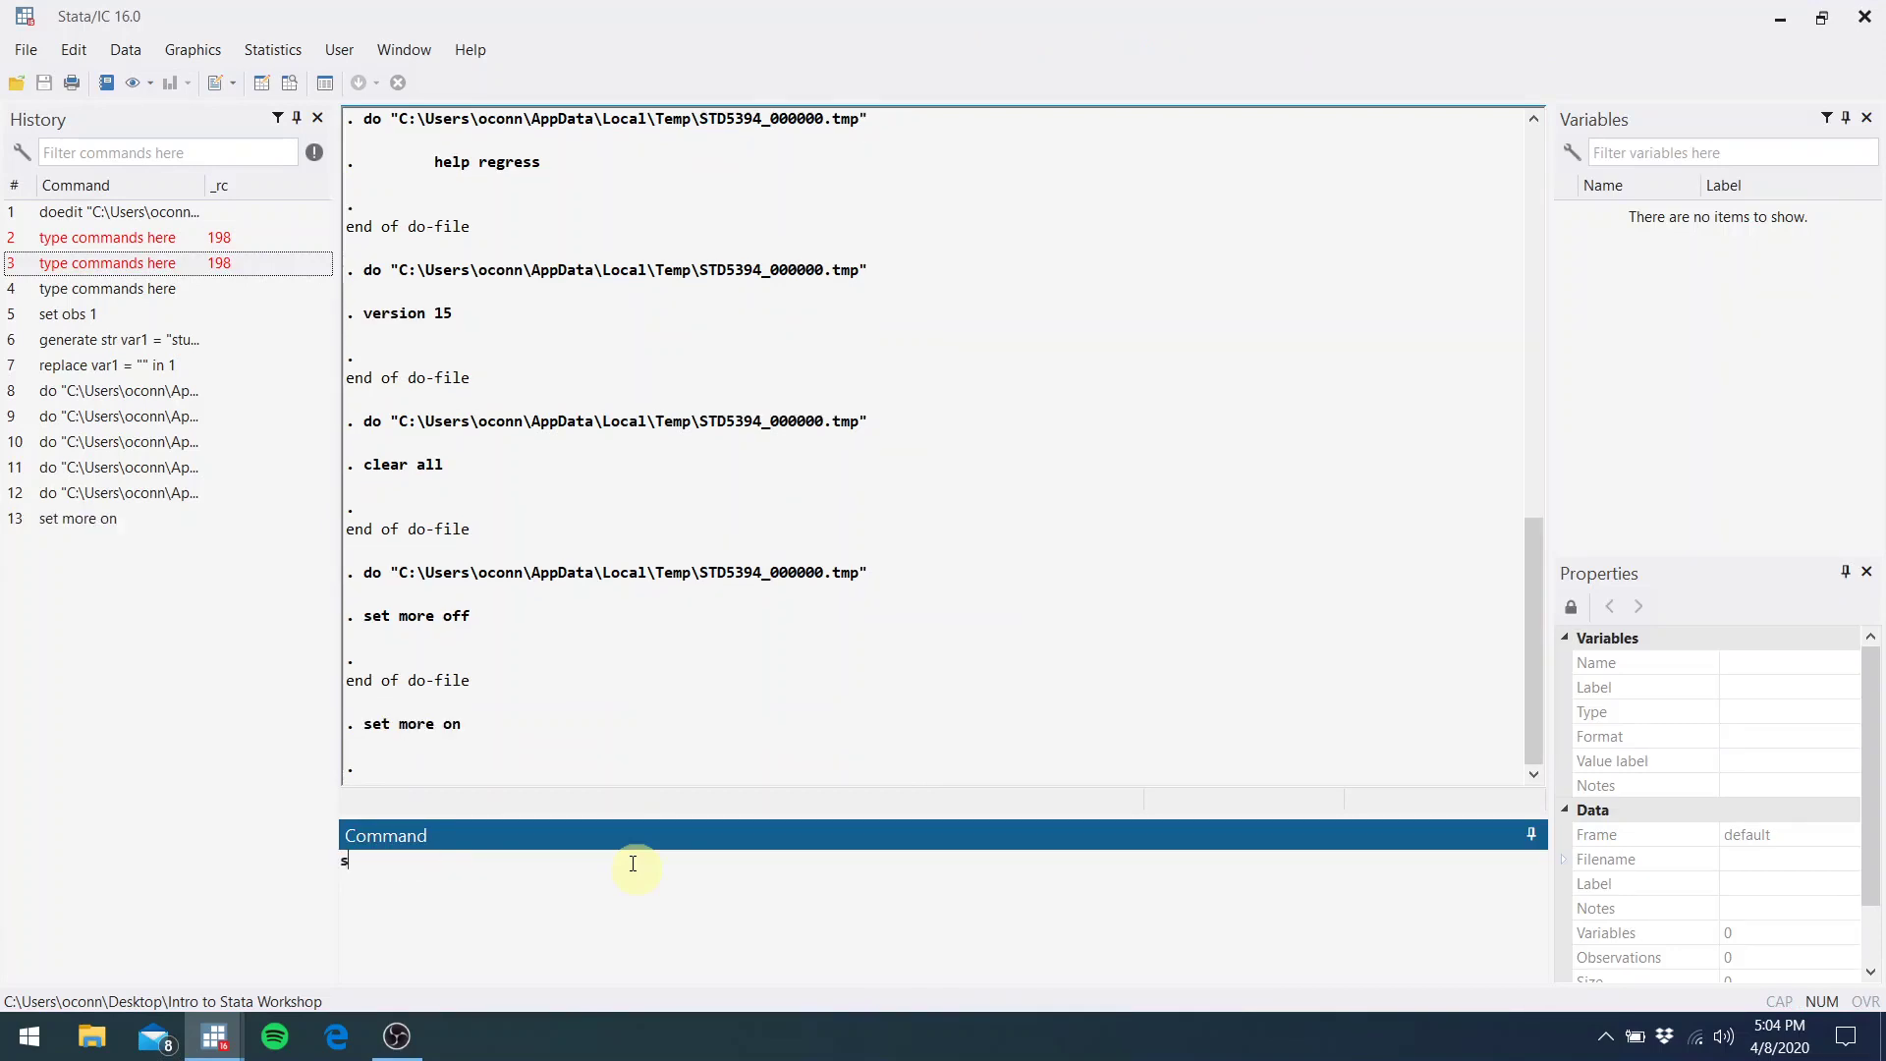
text(et more off)
key(Return)
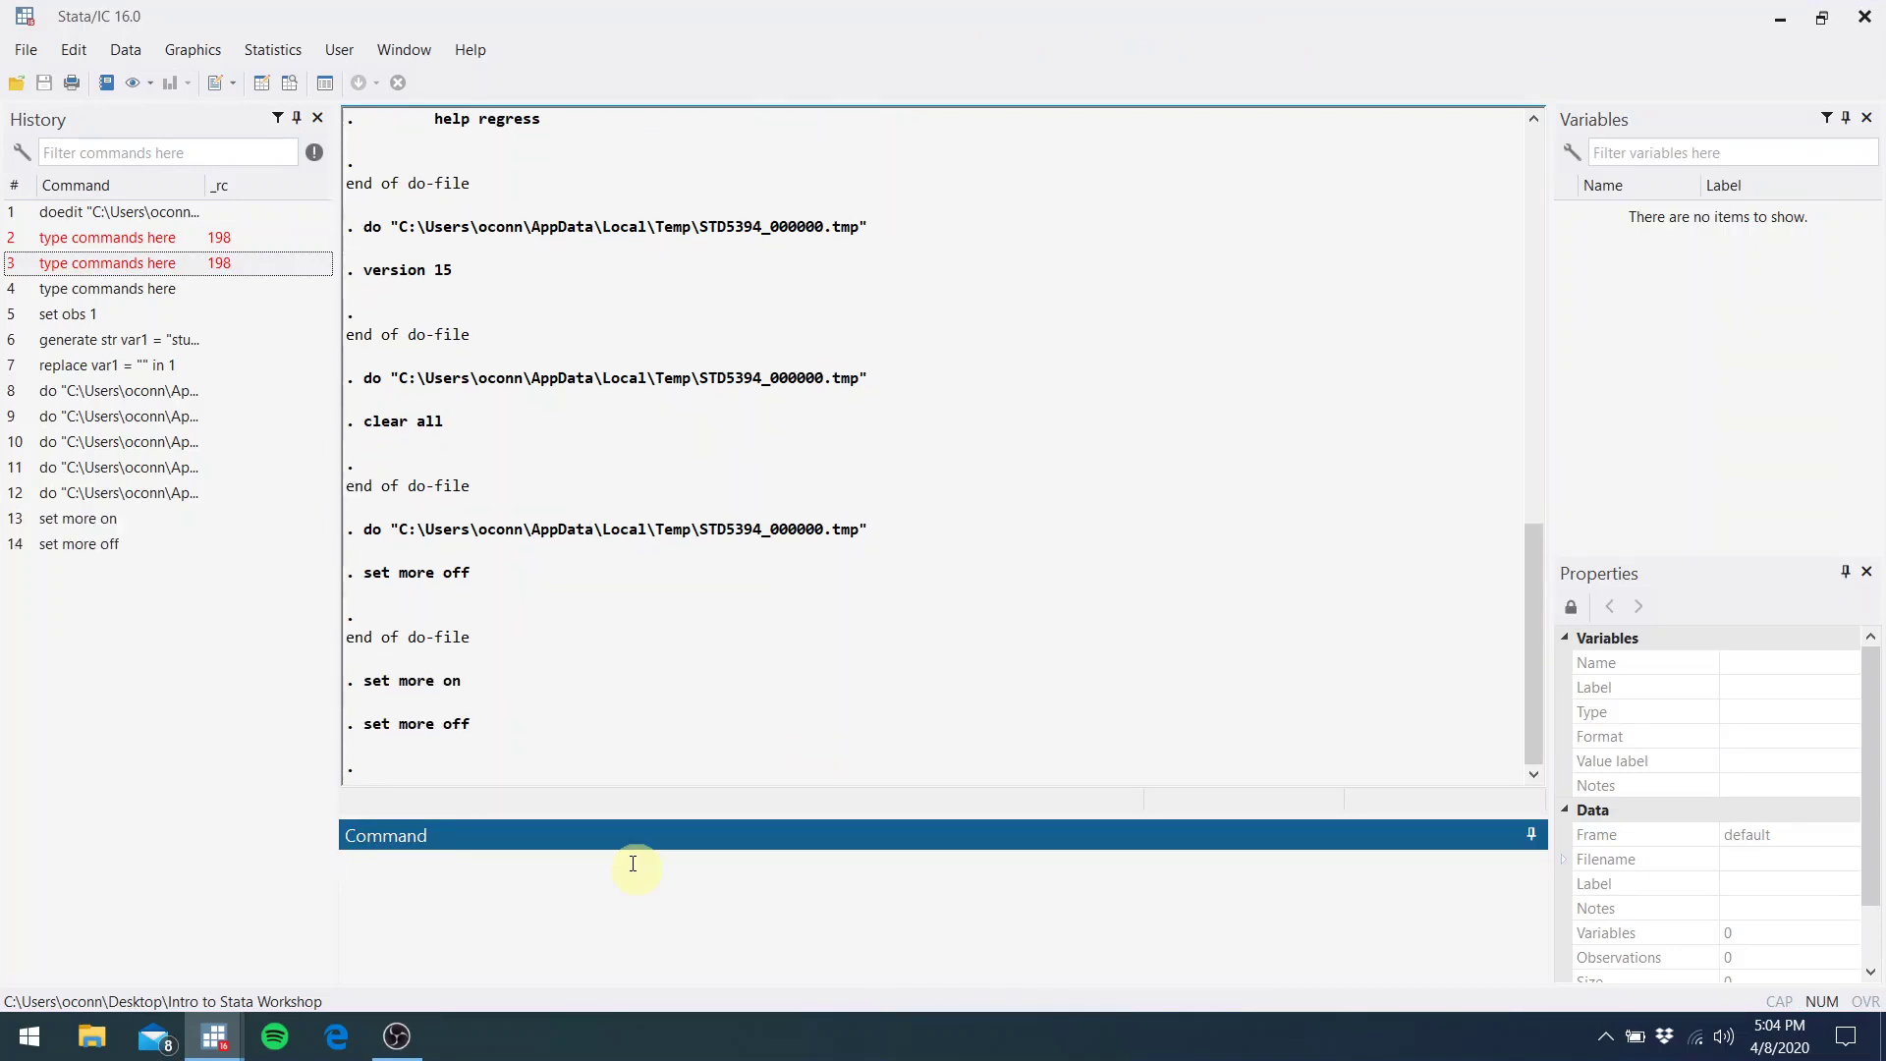
mouse_move(236, 1028)
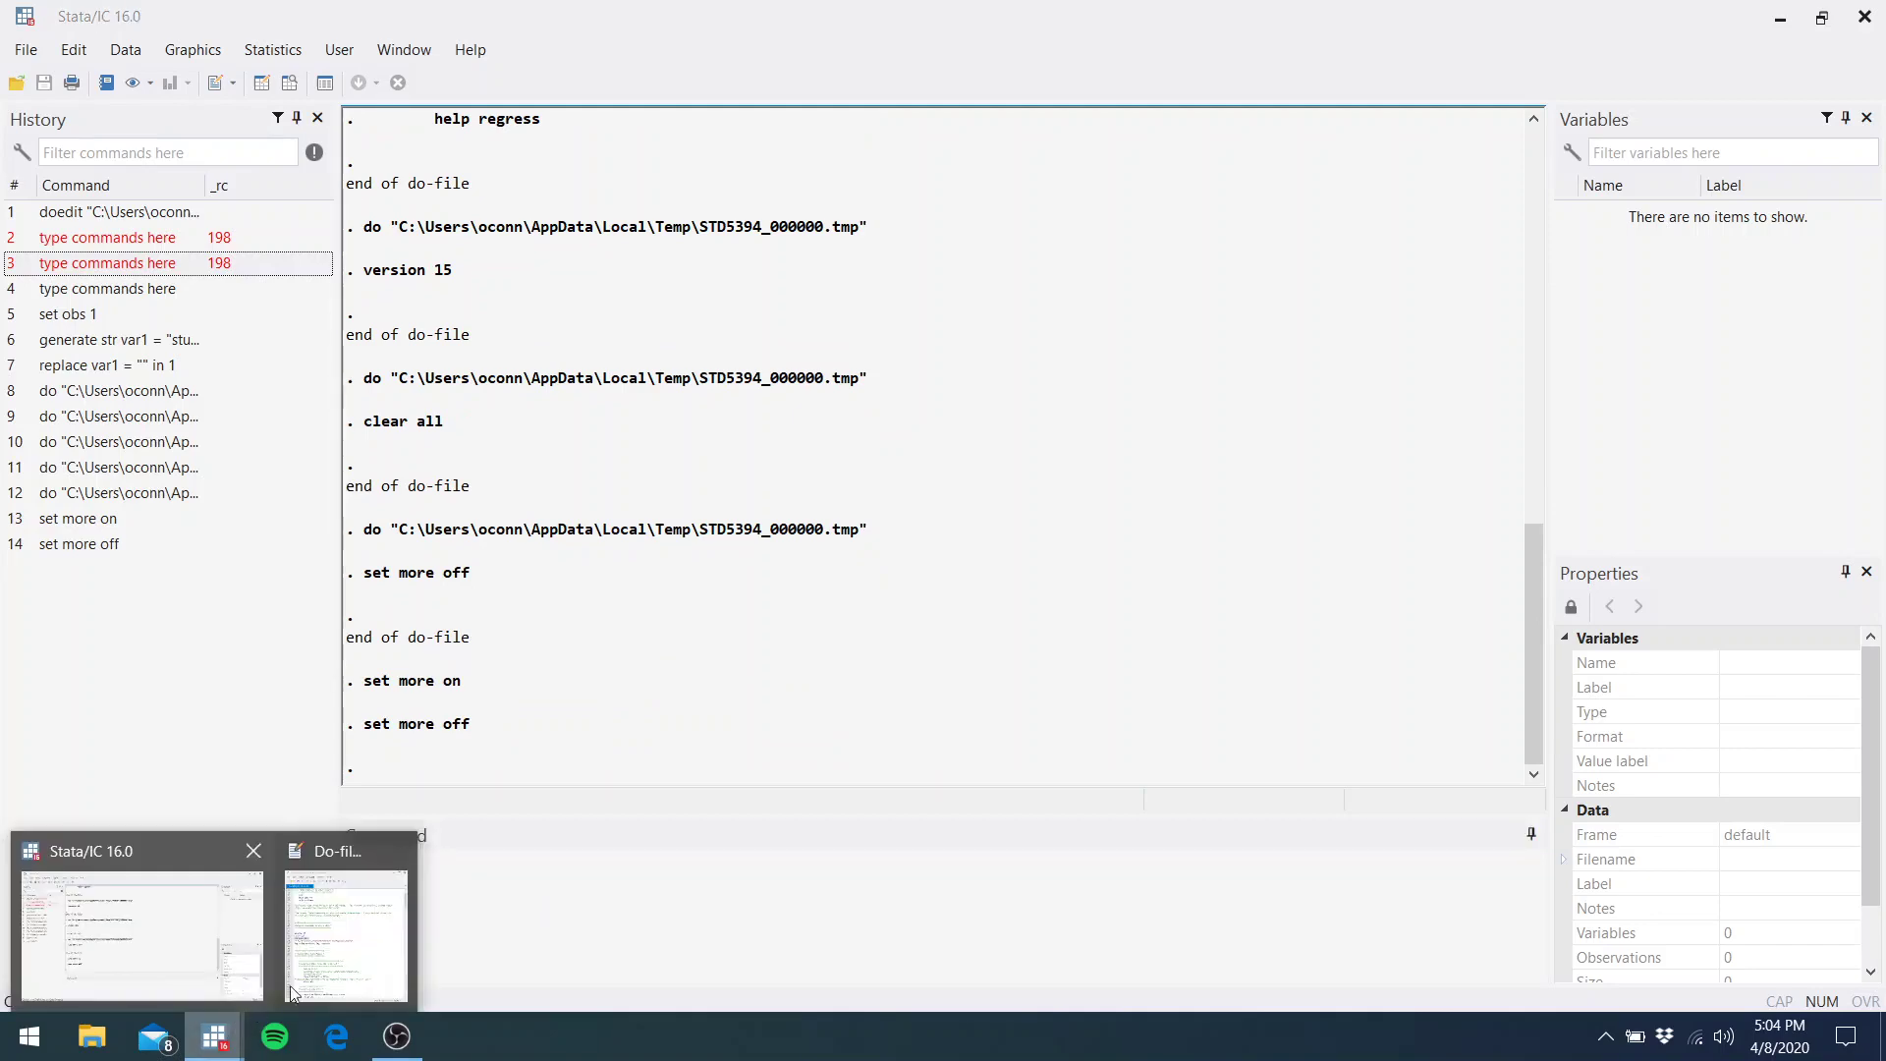
click(353, 914)
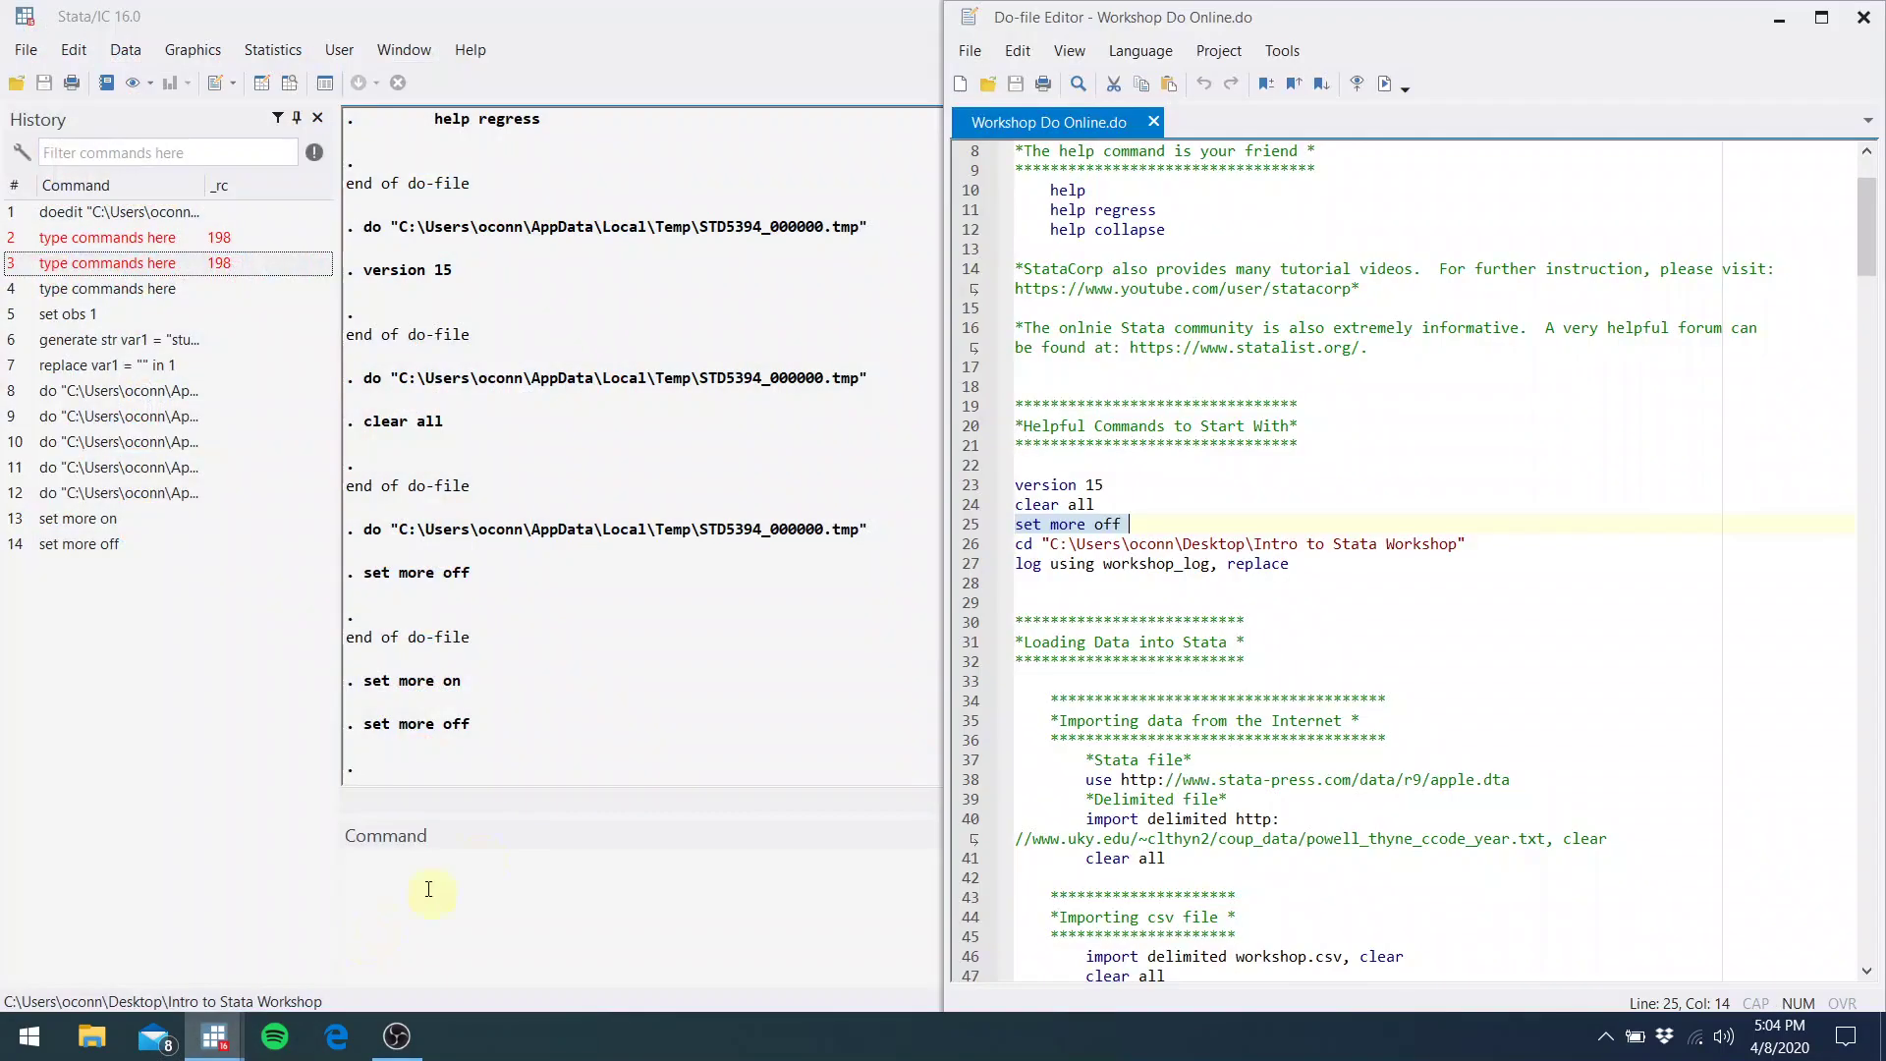
Select the do-file's cd line and look up the path of the Desktop folder "Intro to Stata Workshop" in File Explorer
click(1100, 545)
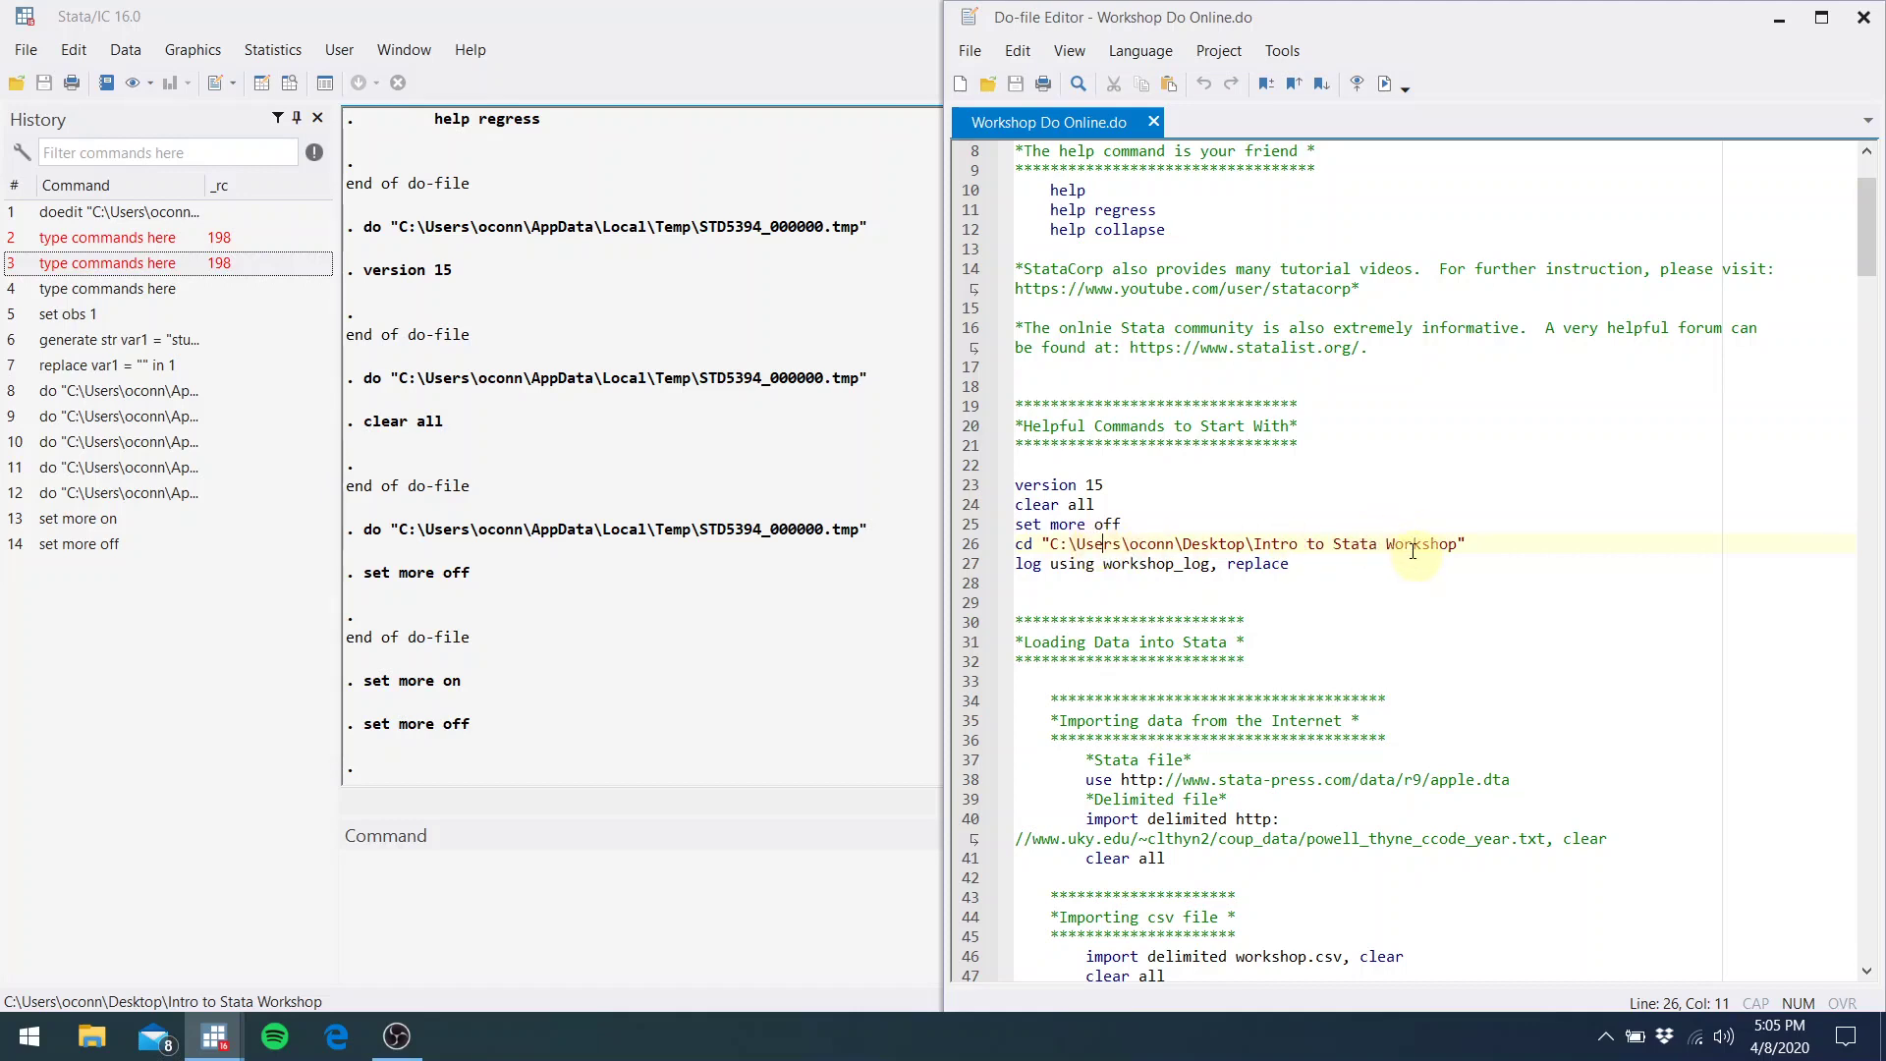
drag(1469, 543, 1017, 546)
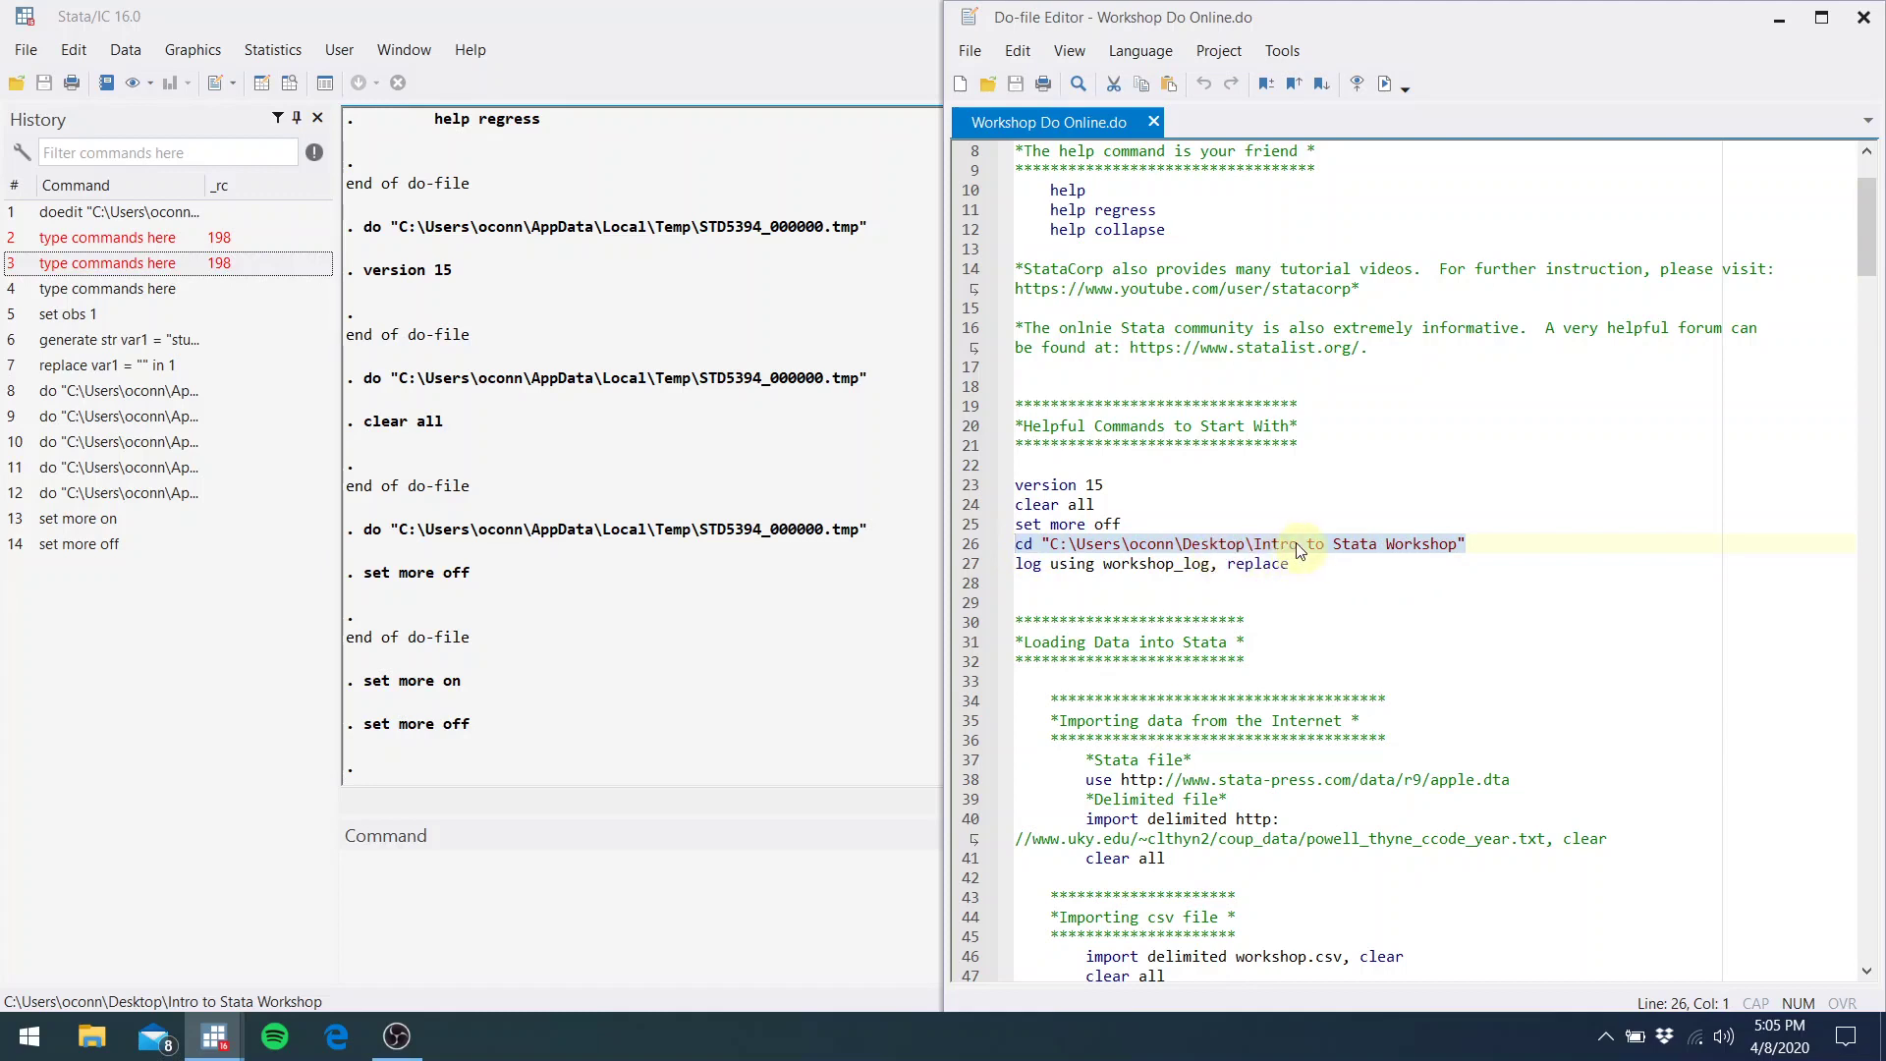
click(88, 1037)
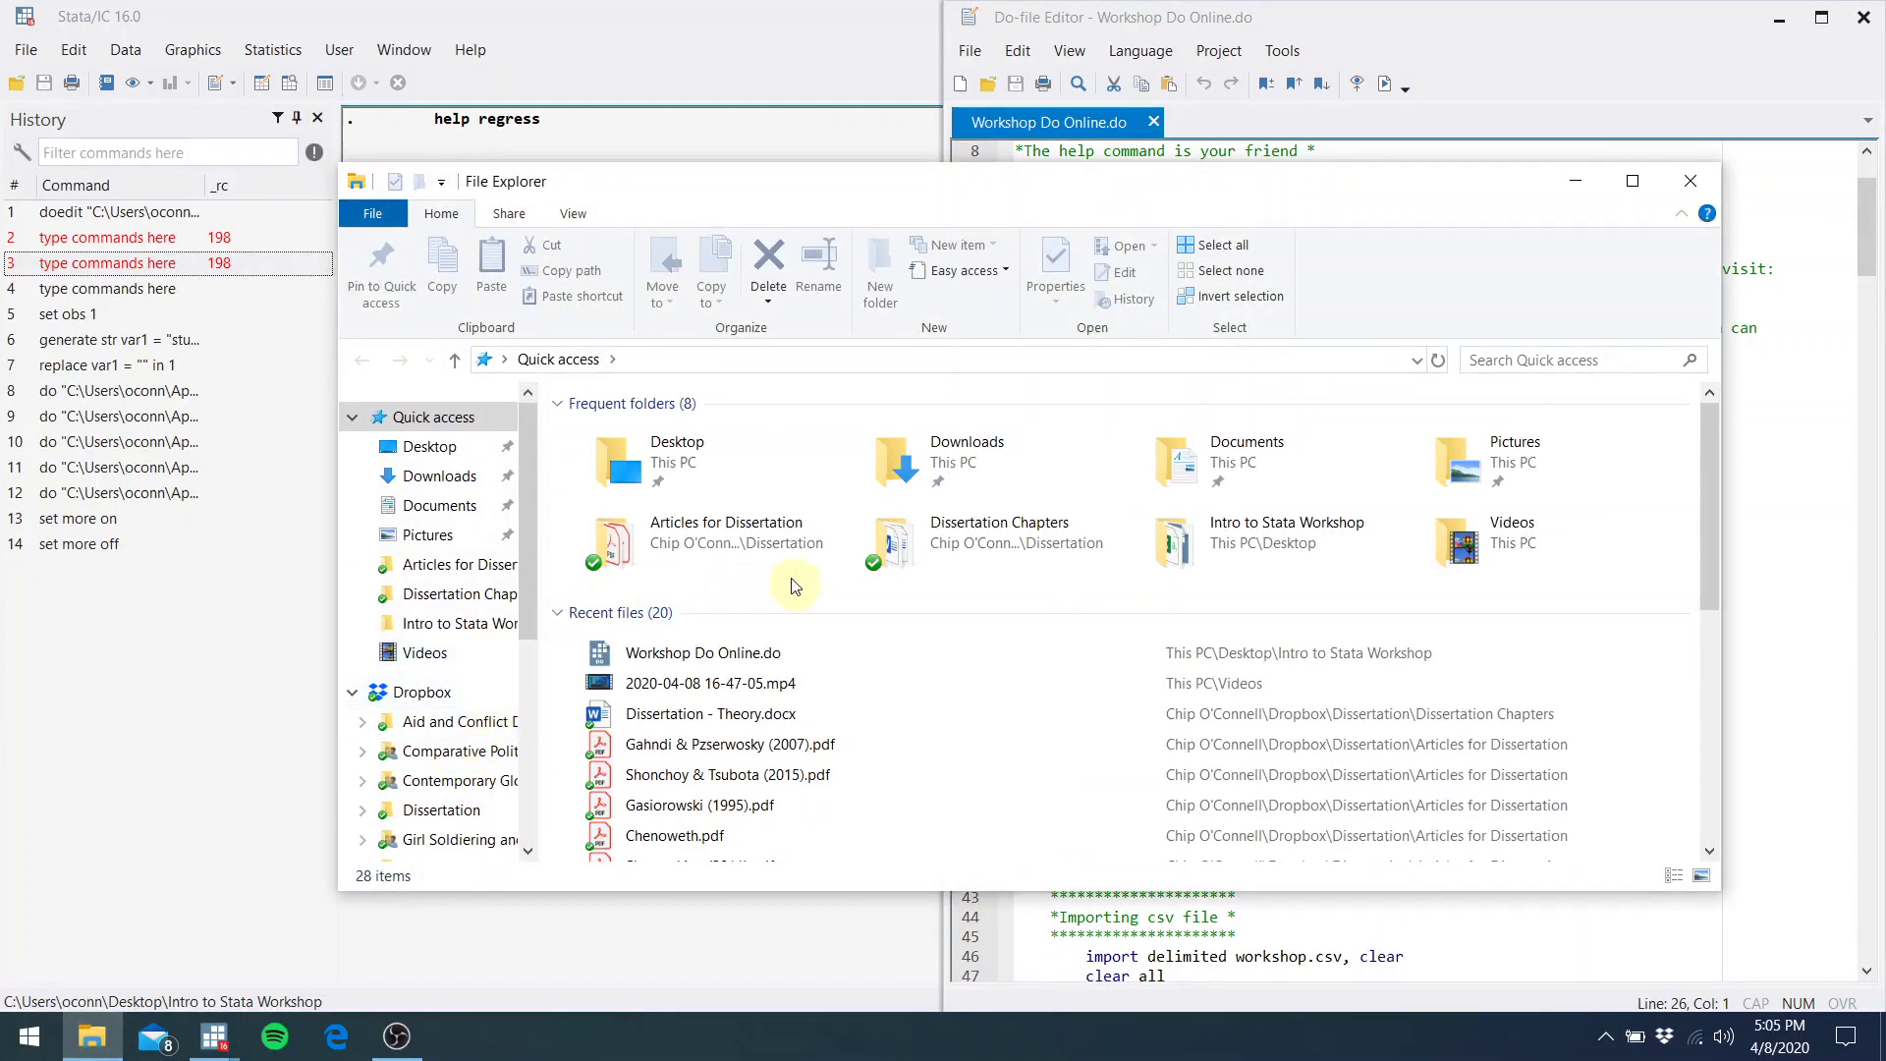
click(428, 447)
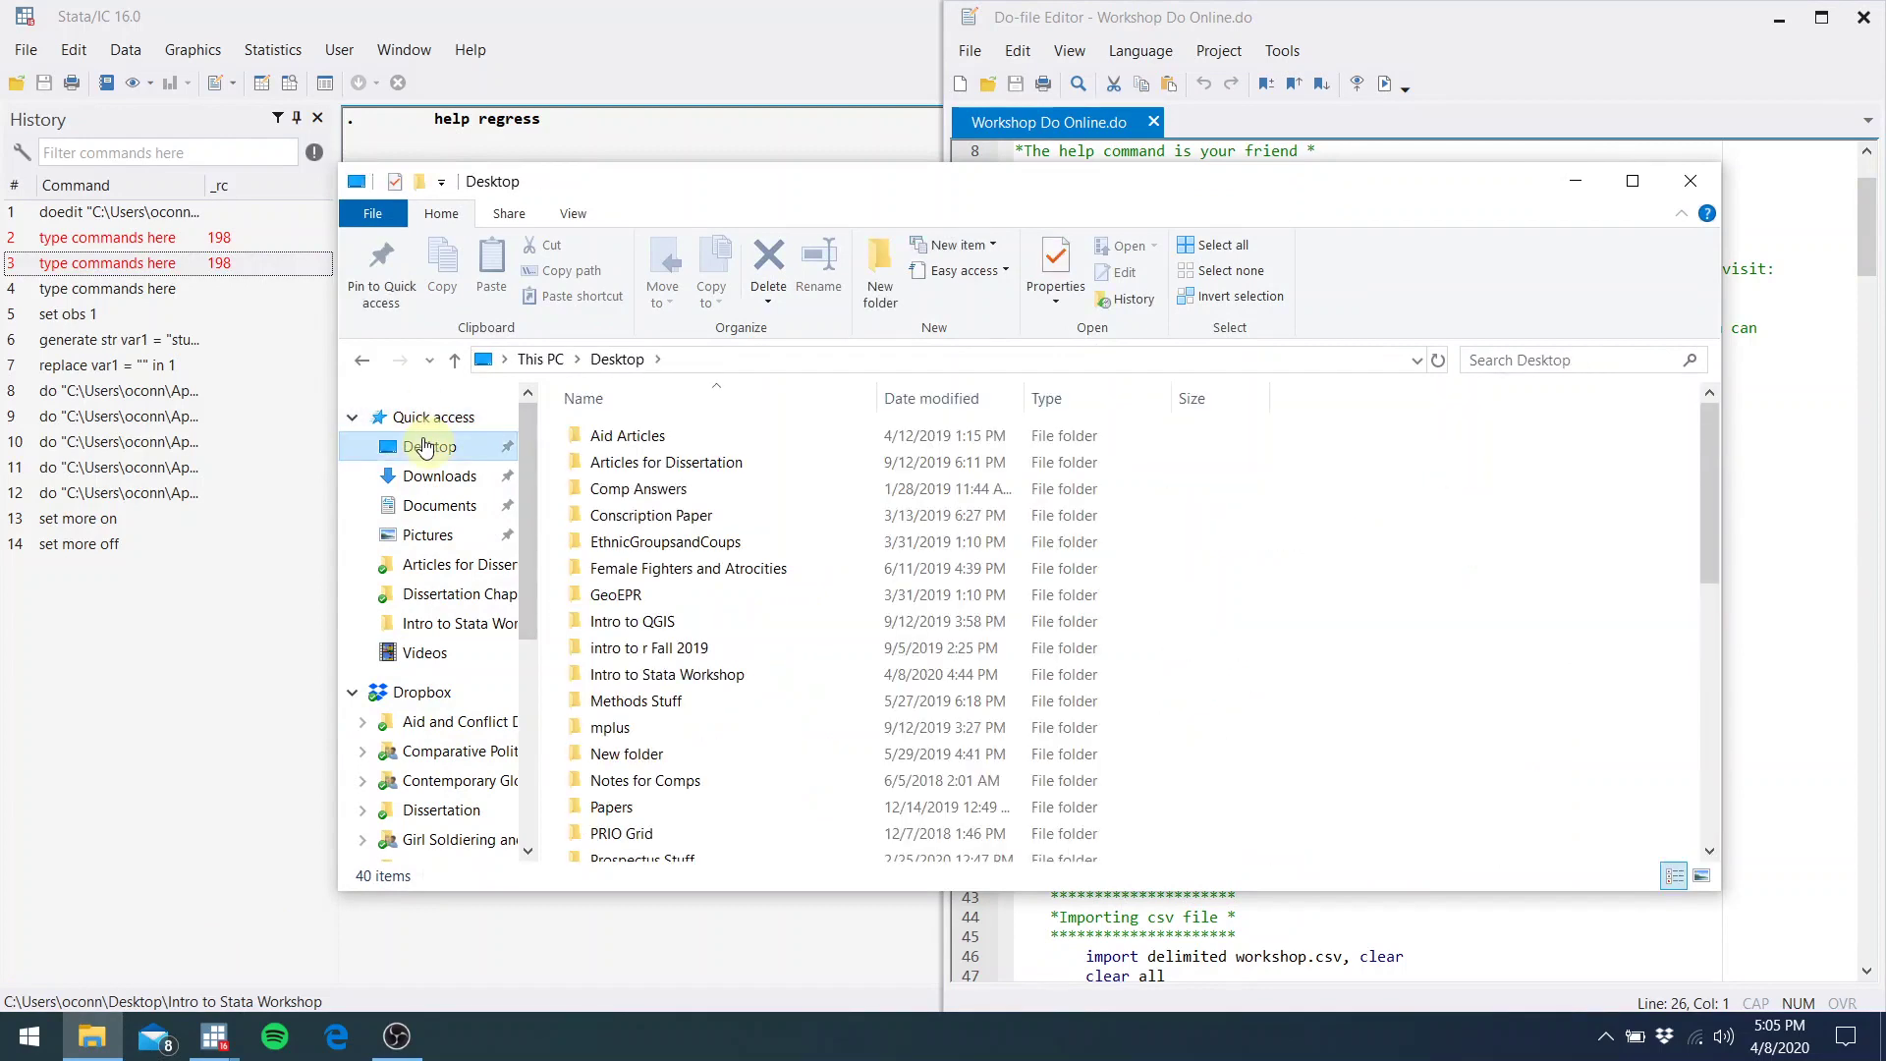
double_click(645, 675)
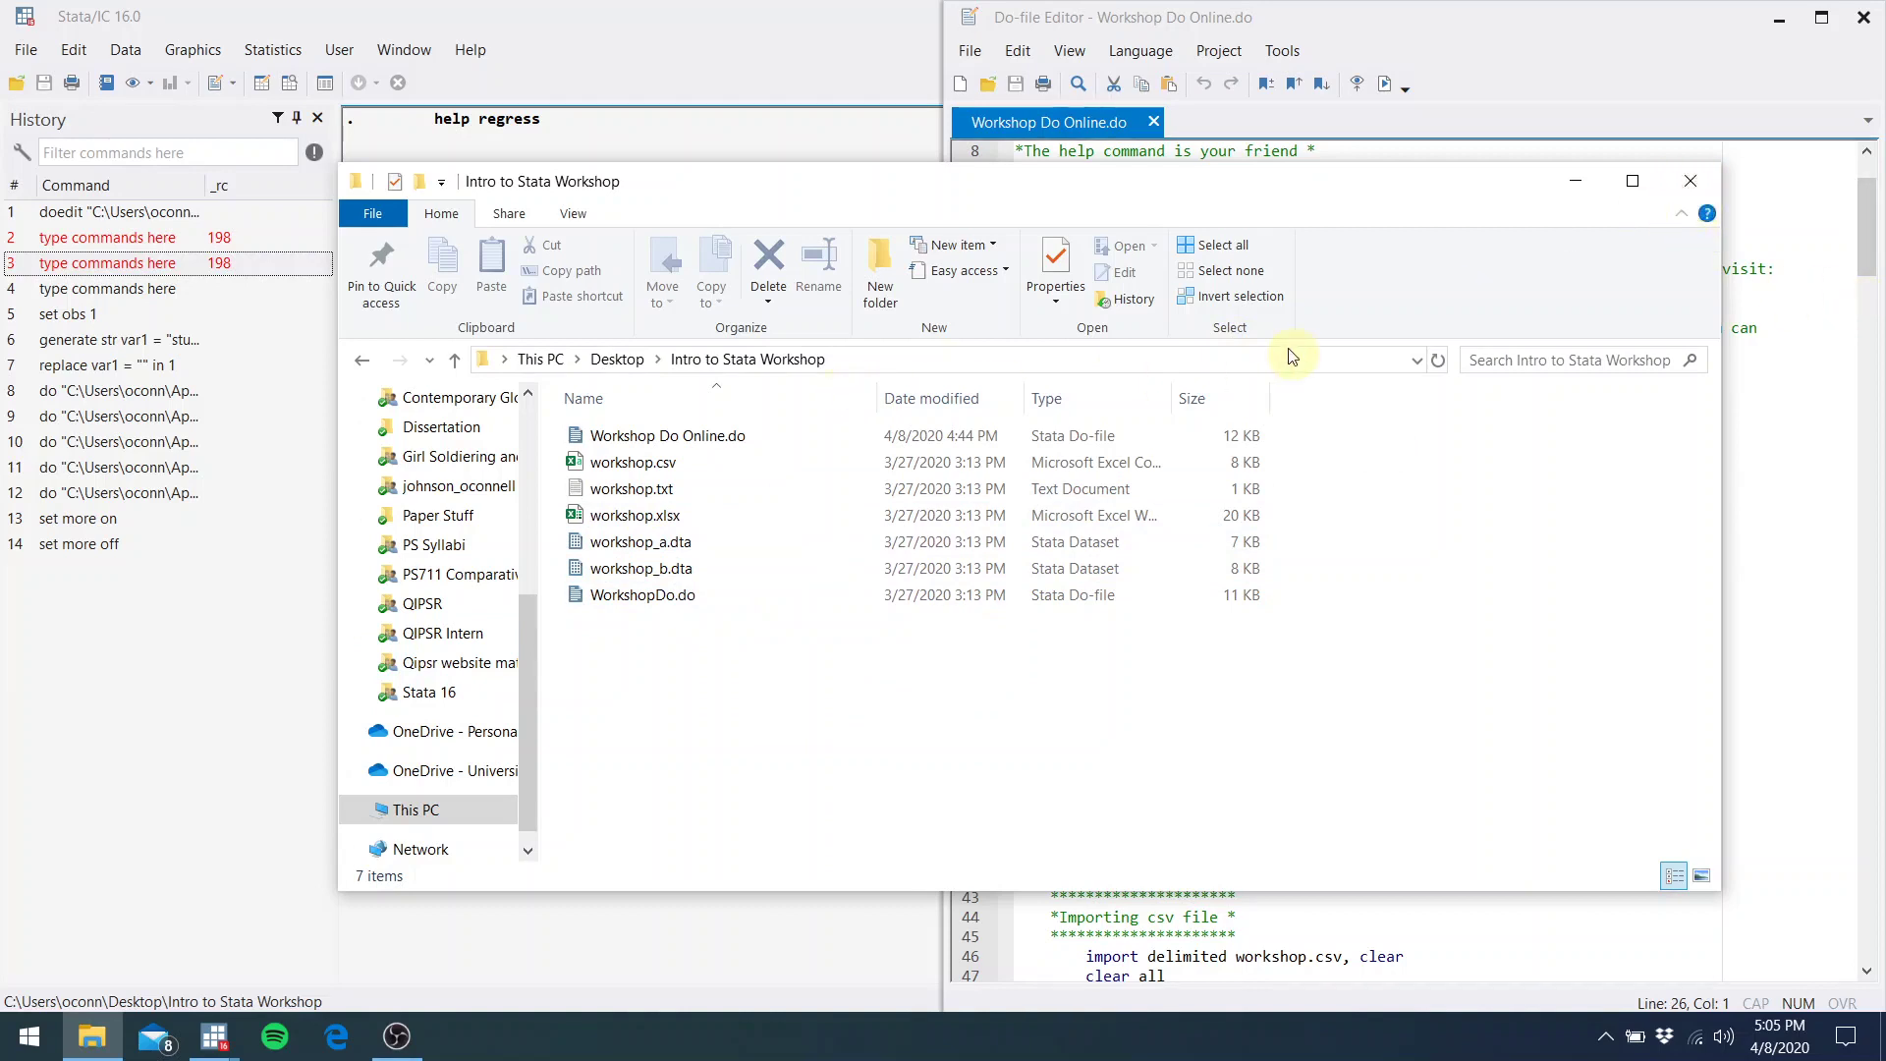
click(1192, 360)
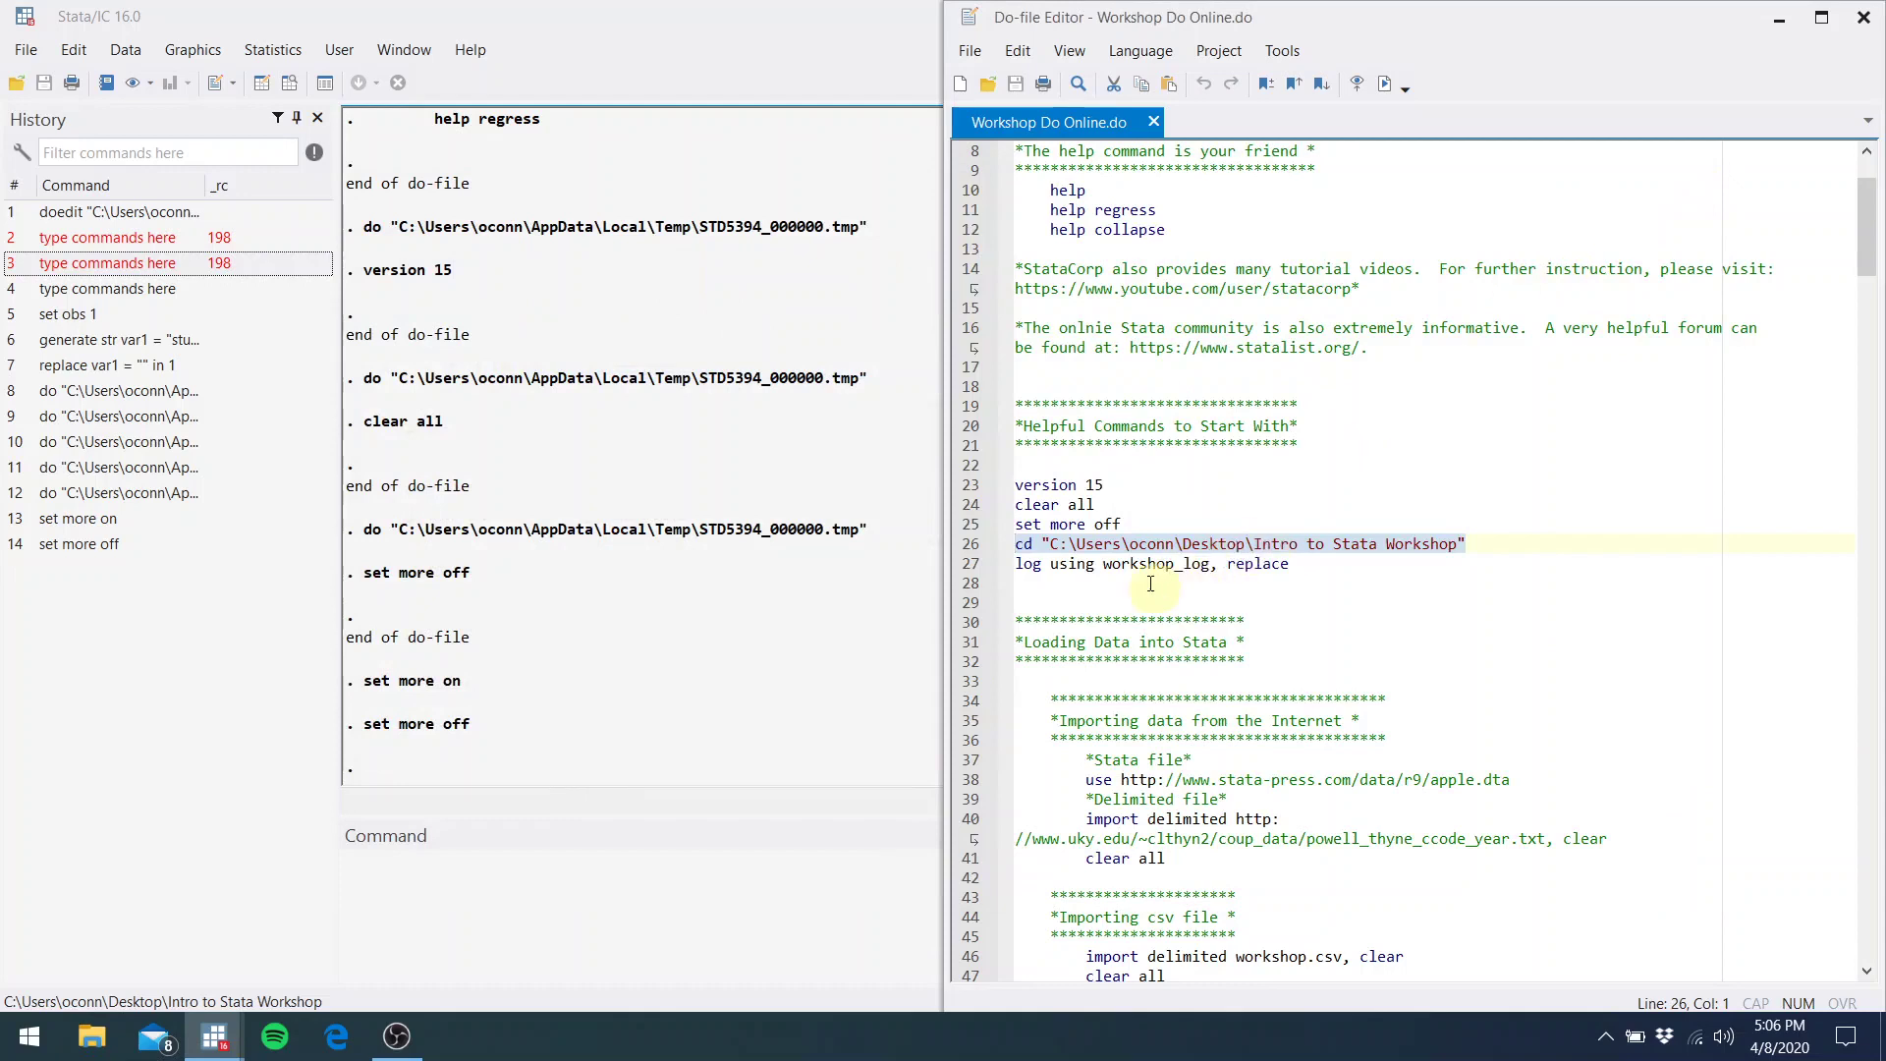
Run only the do-file's cd line to set the working directory to the Desktop's Intro to Stata Workshop folder
click(1134, 553)
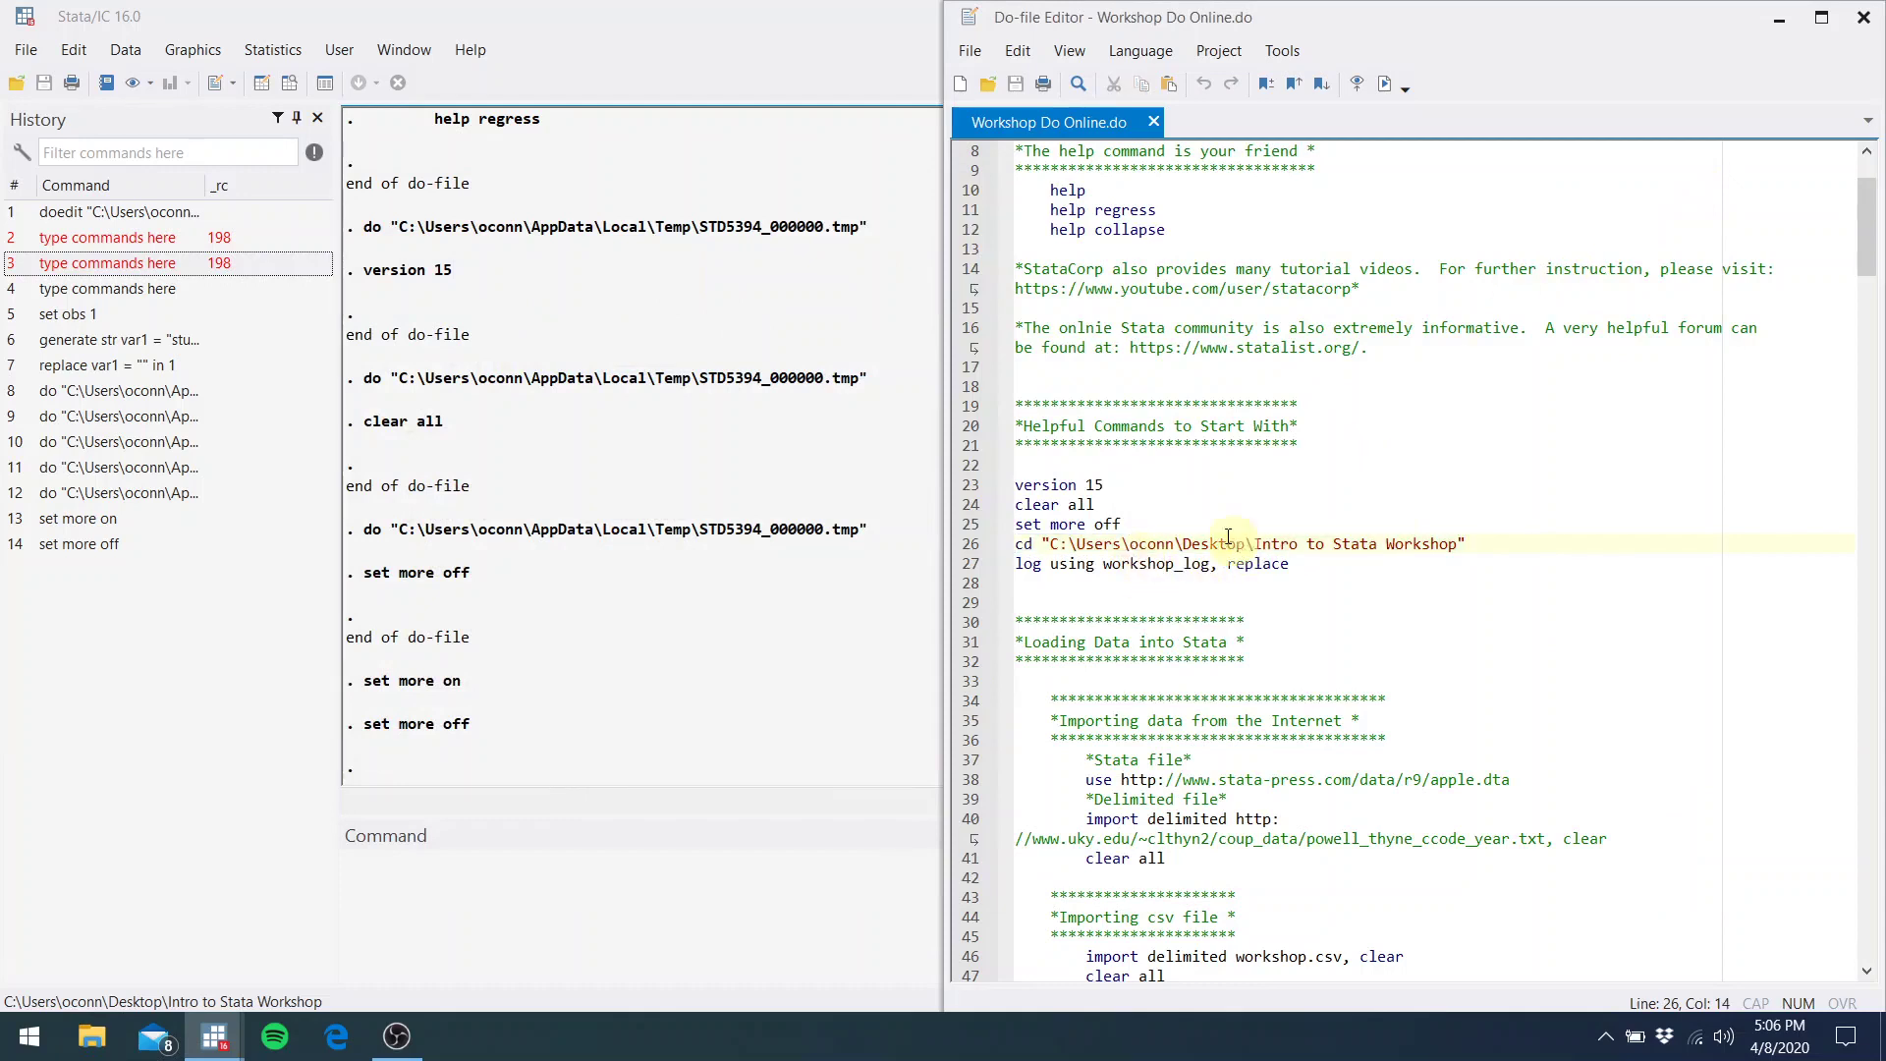
drag(1470, 545, 1379, 545)
click(1379, 92)
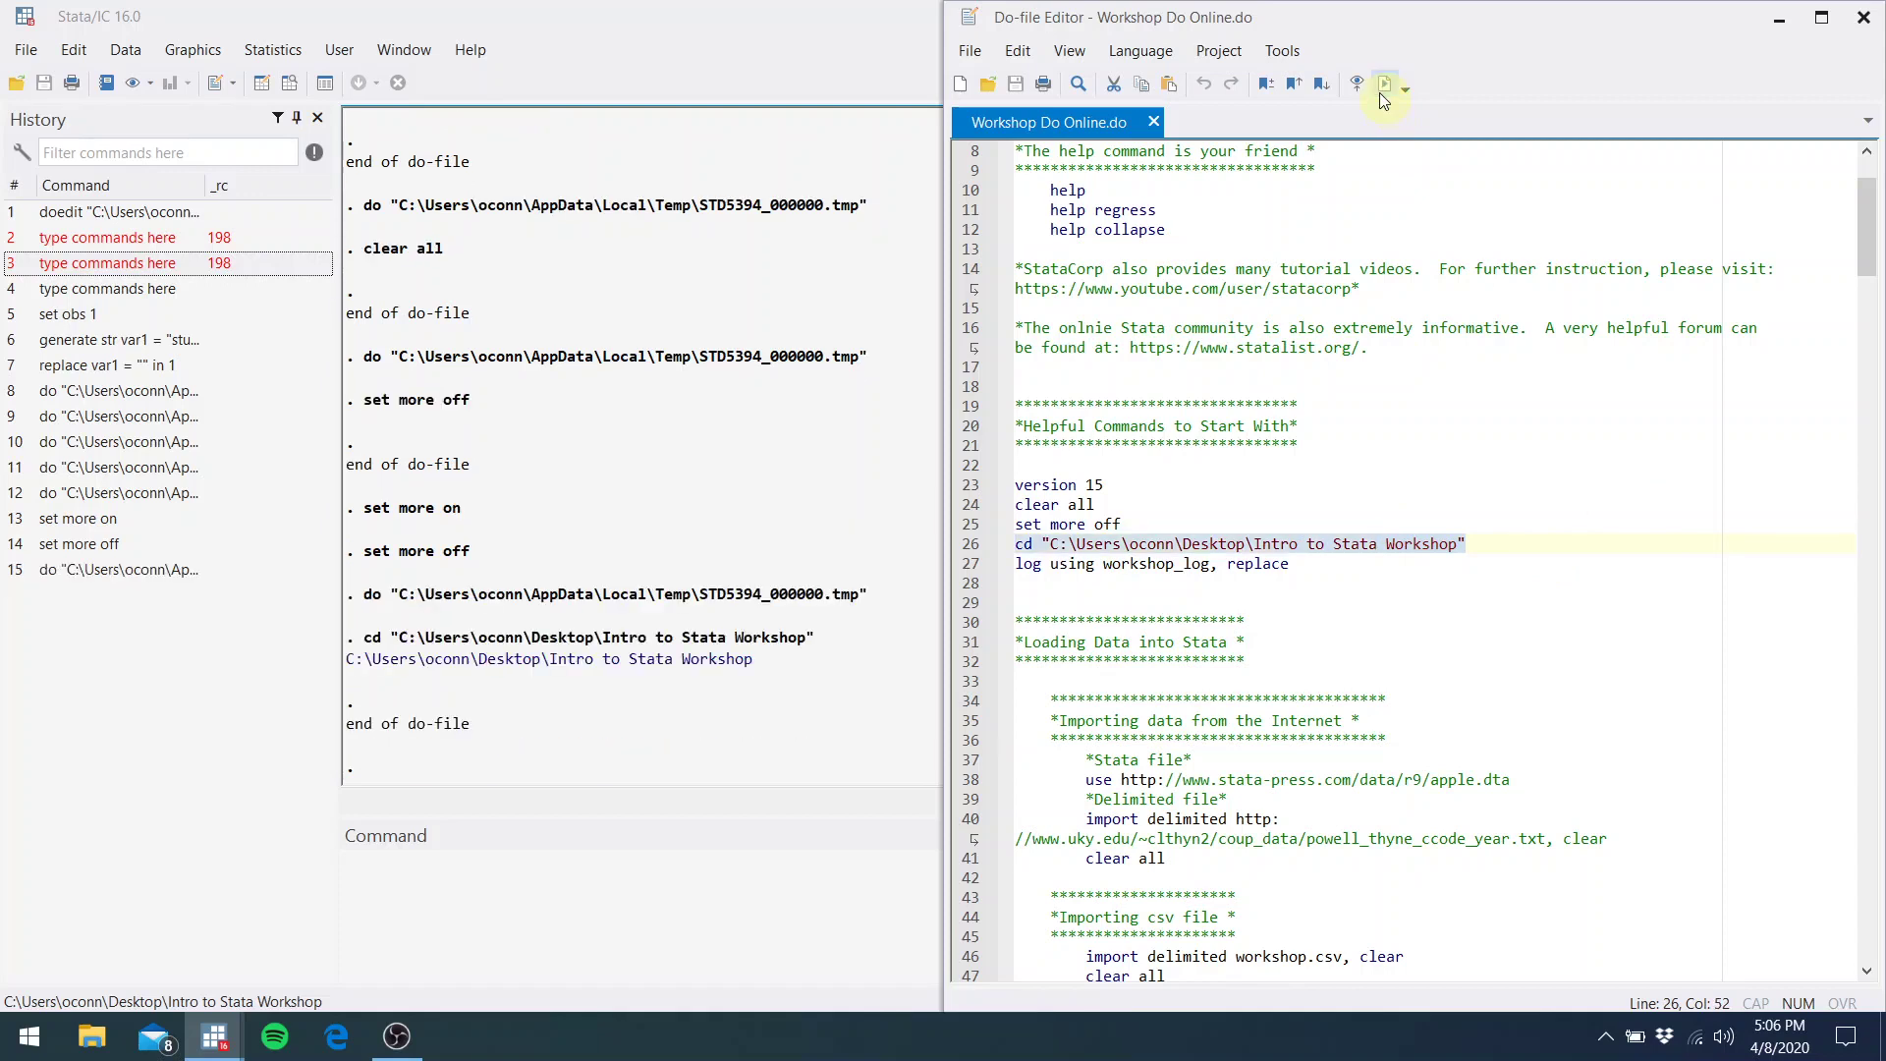
Run only the "log using workshop_log, replace" line of the do-file to start the log
click(1203, 553)
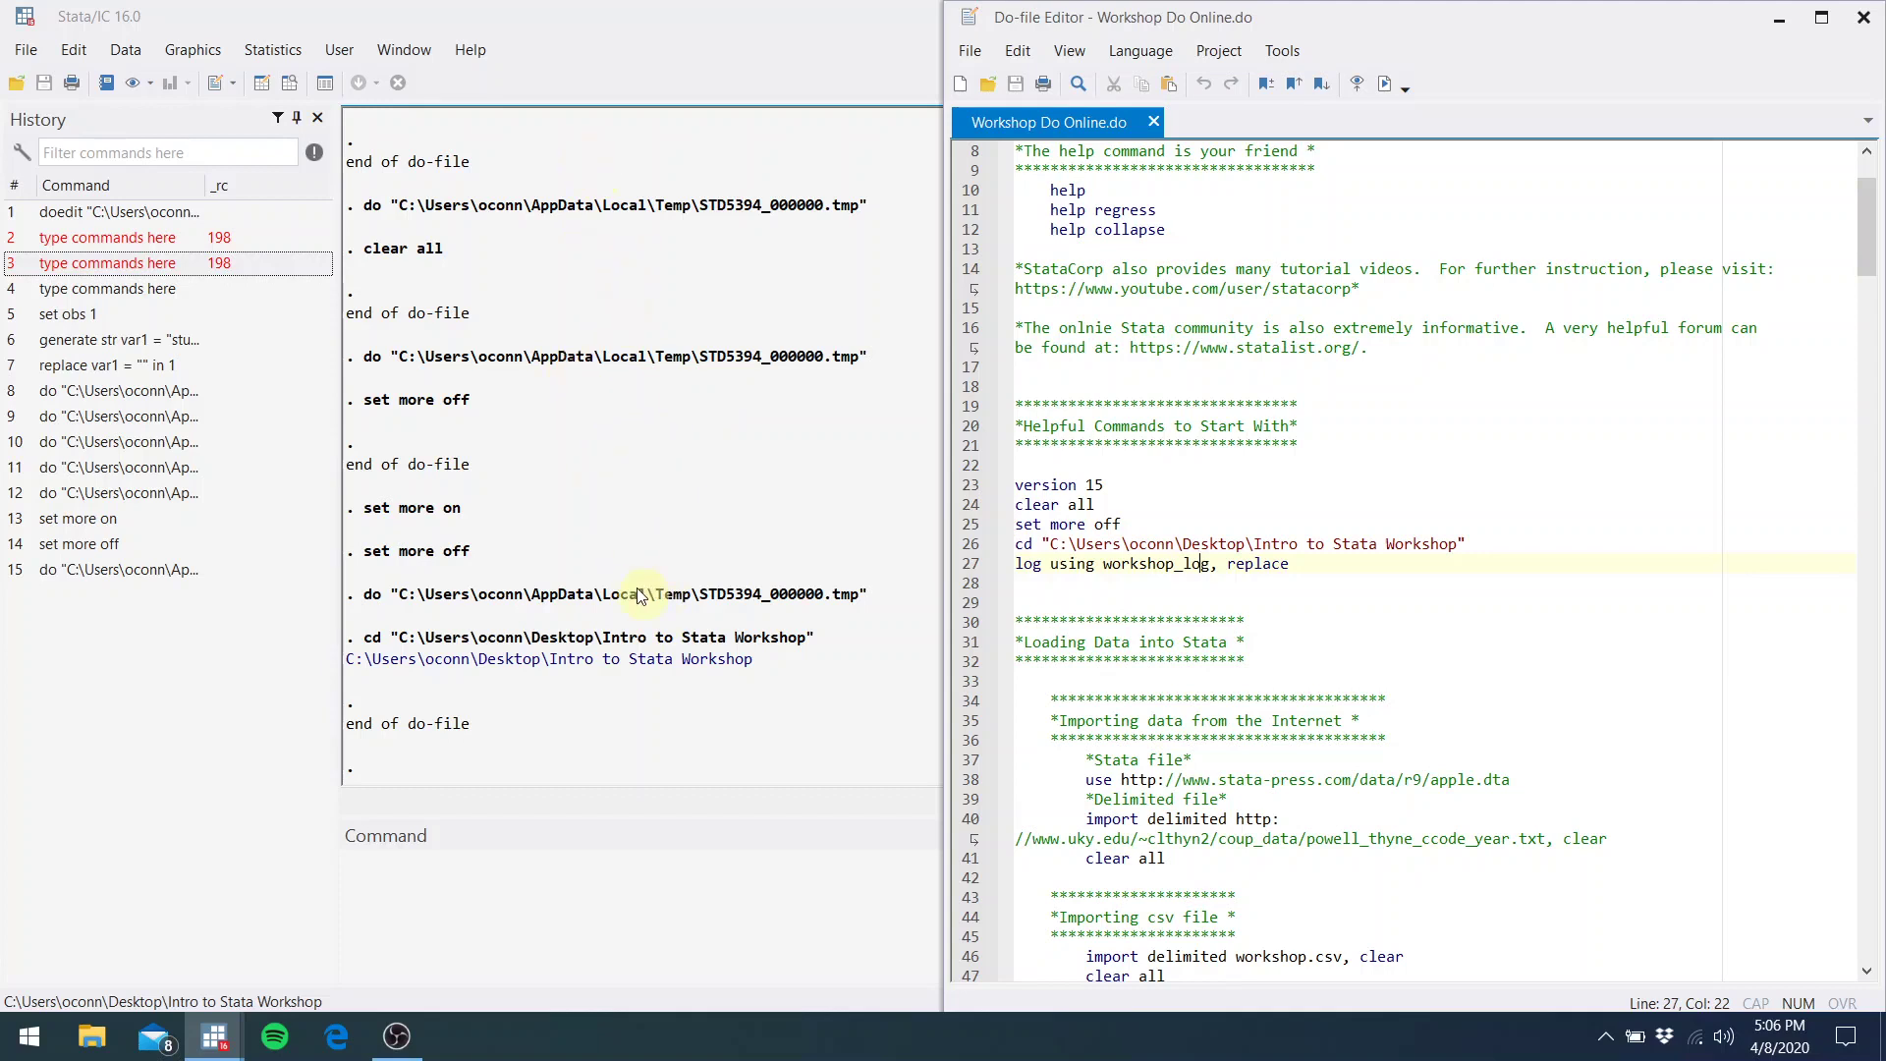
click(1145, 565)
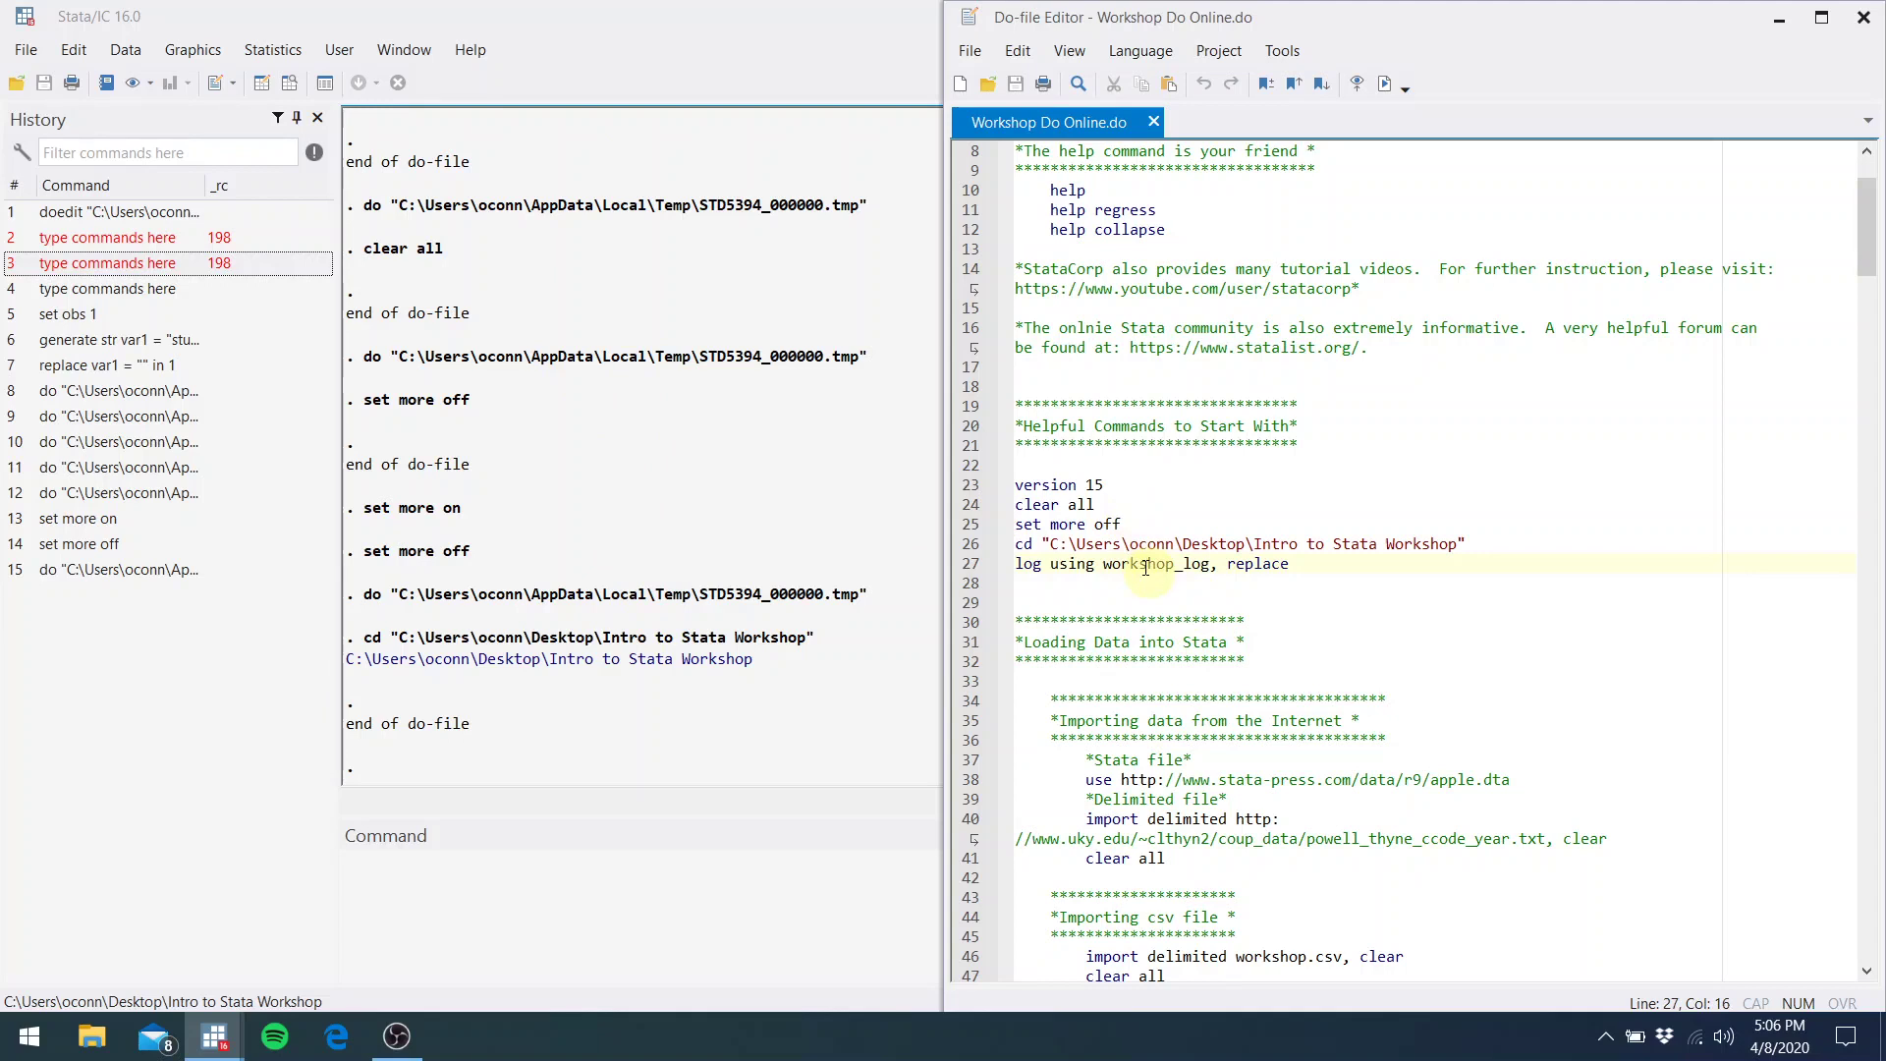
click(1296, 564)
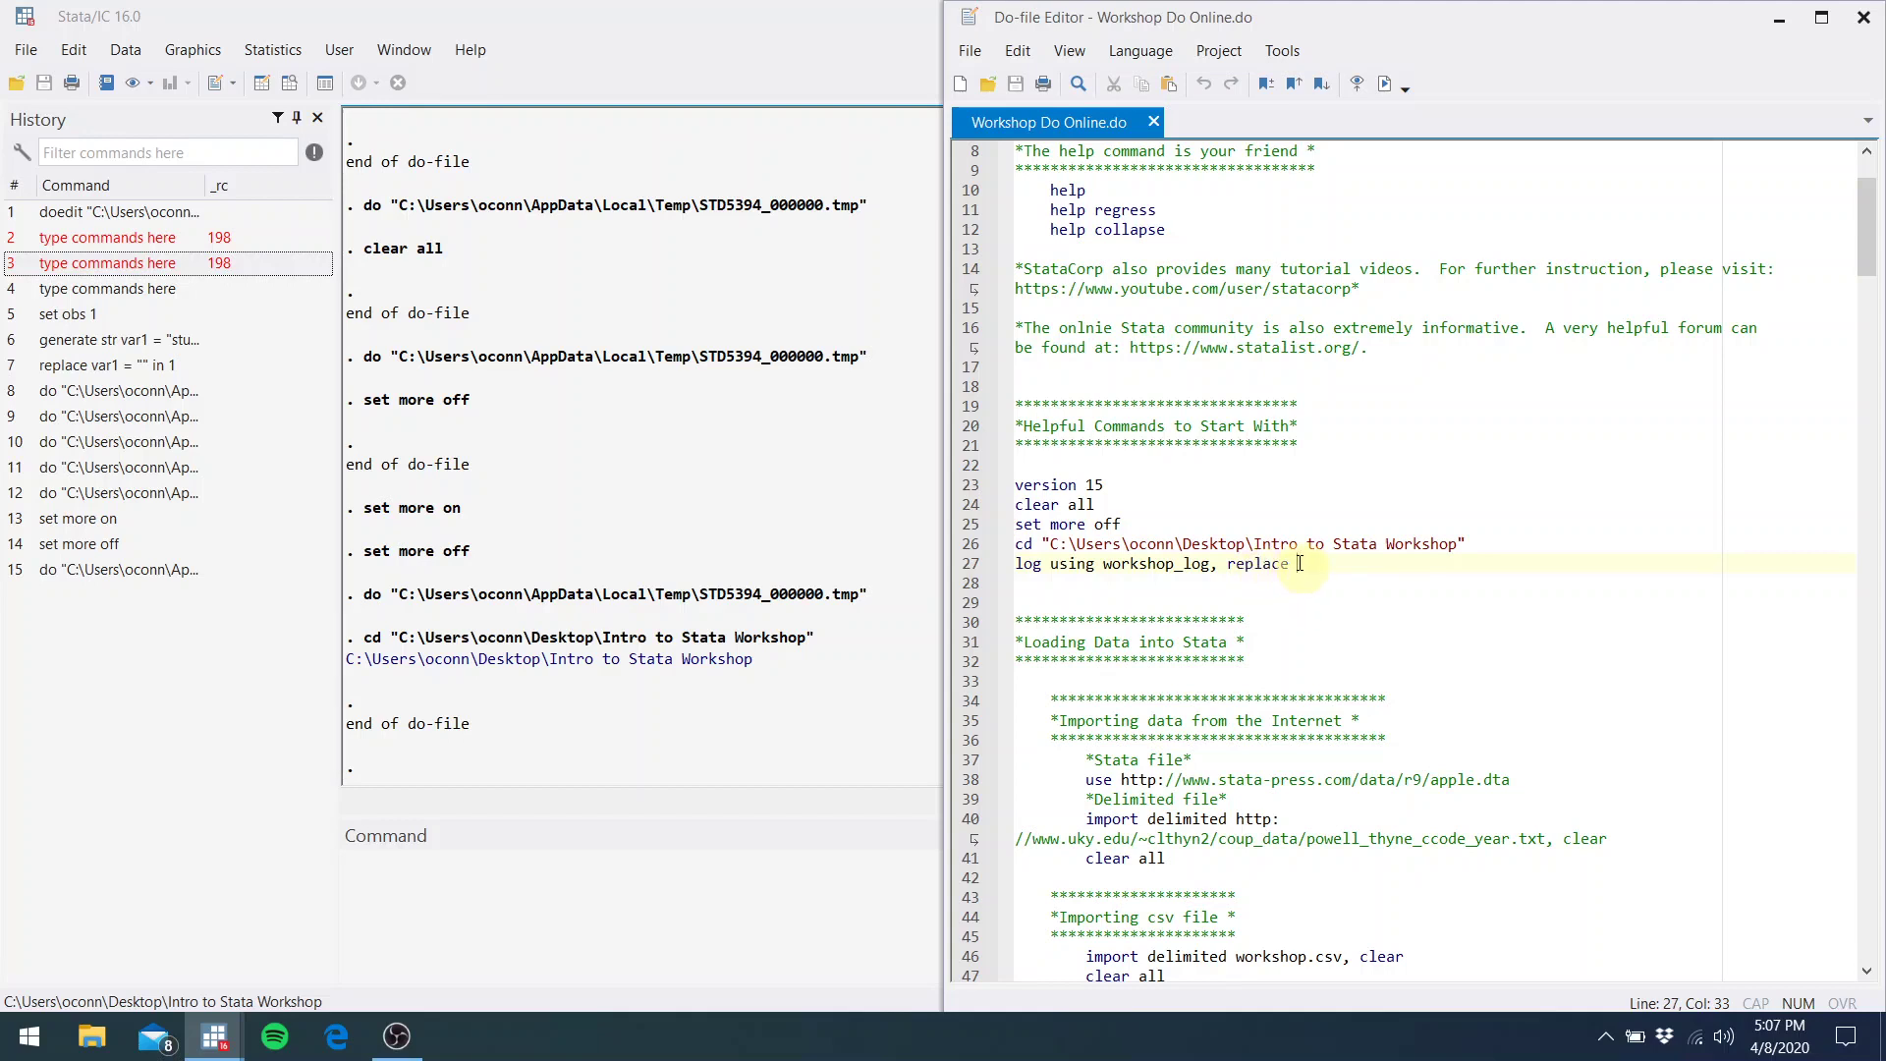
drag(1295, 564, 1012, 564)
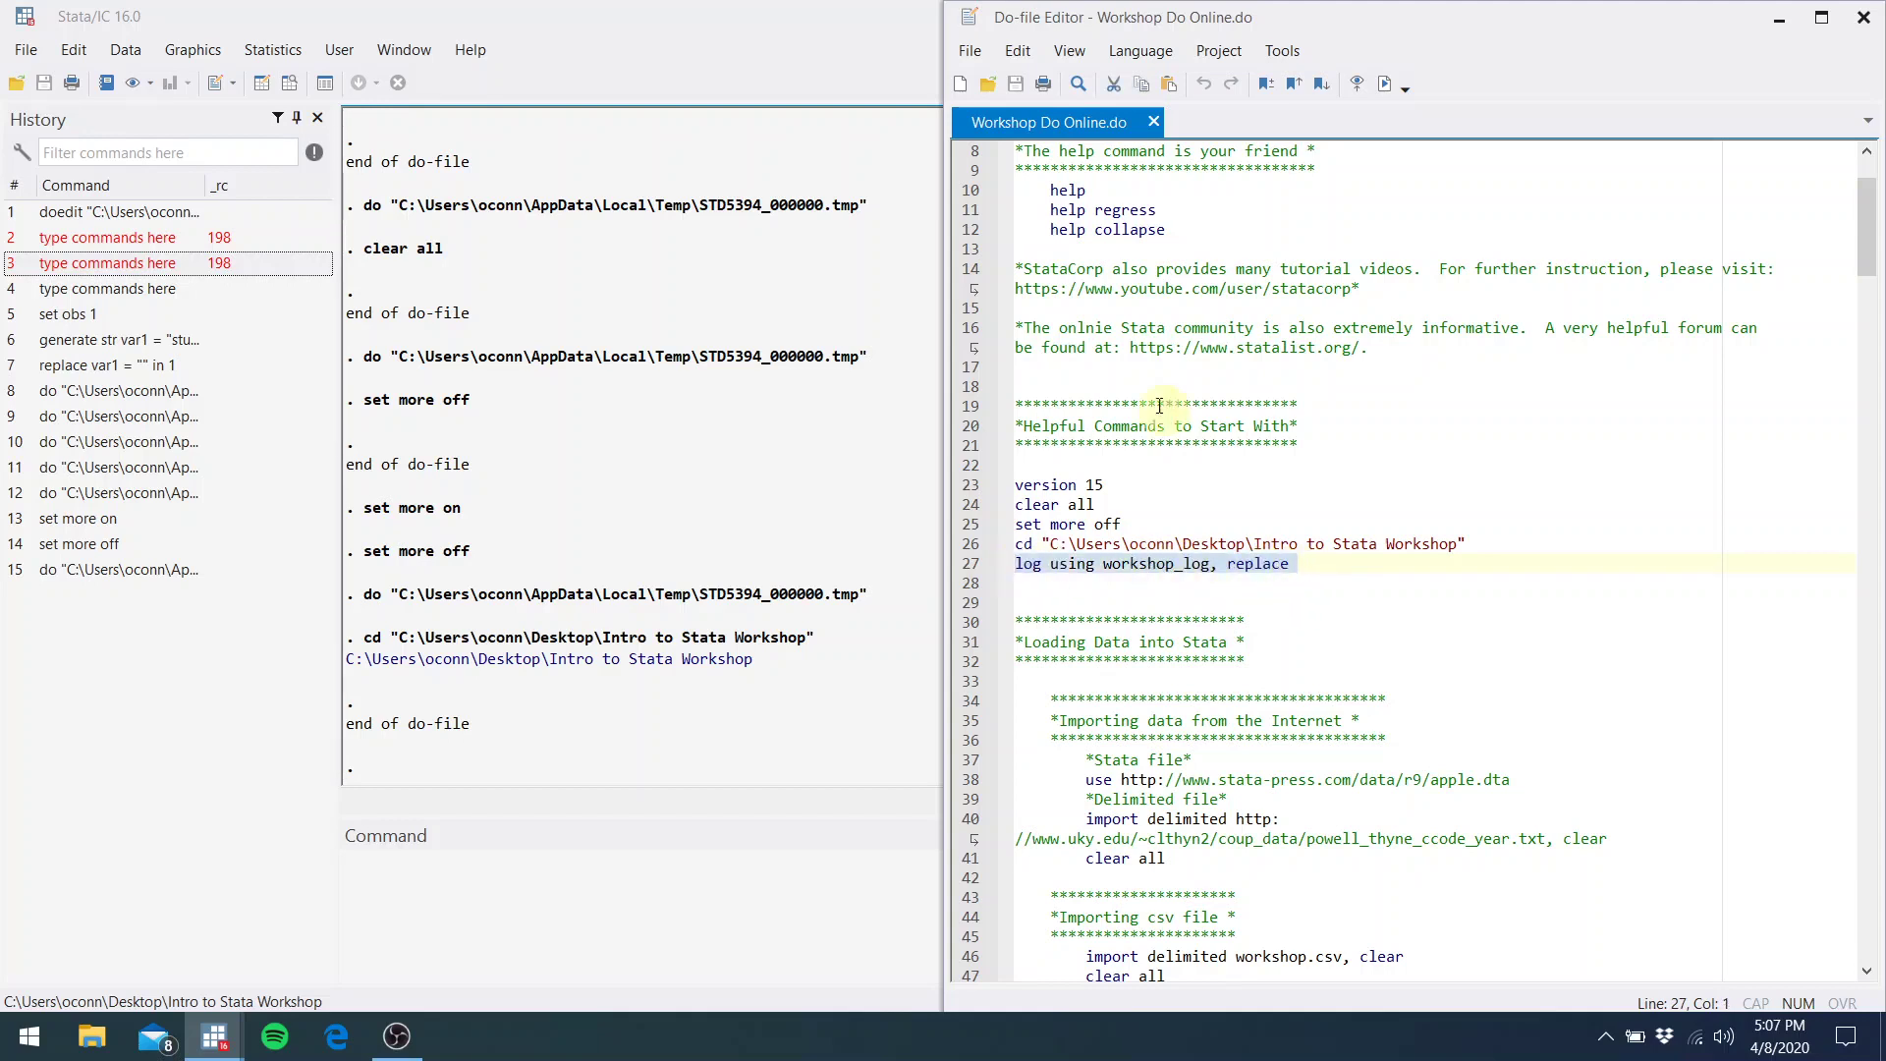
click(1380, 92)
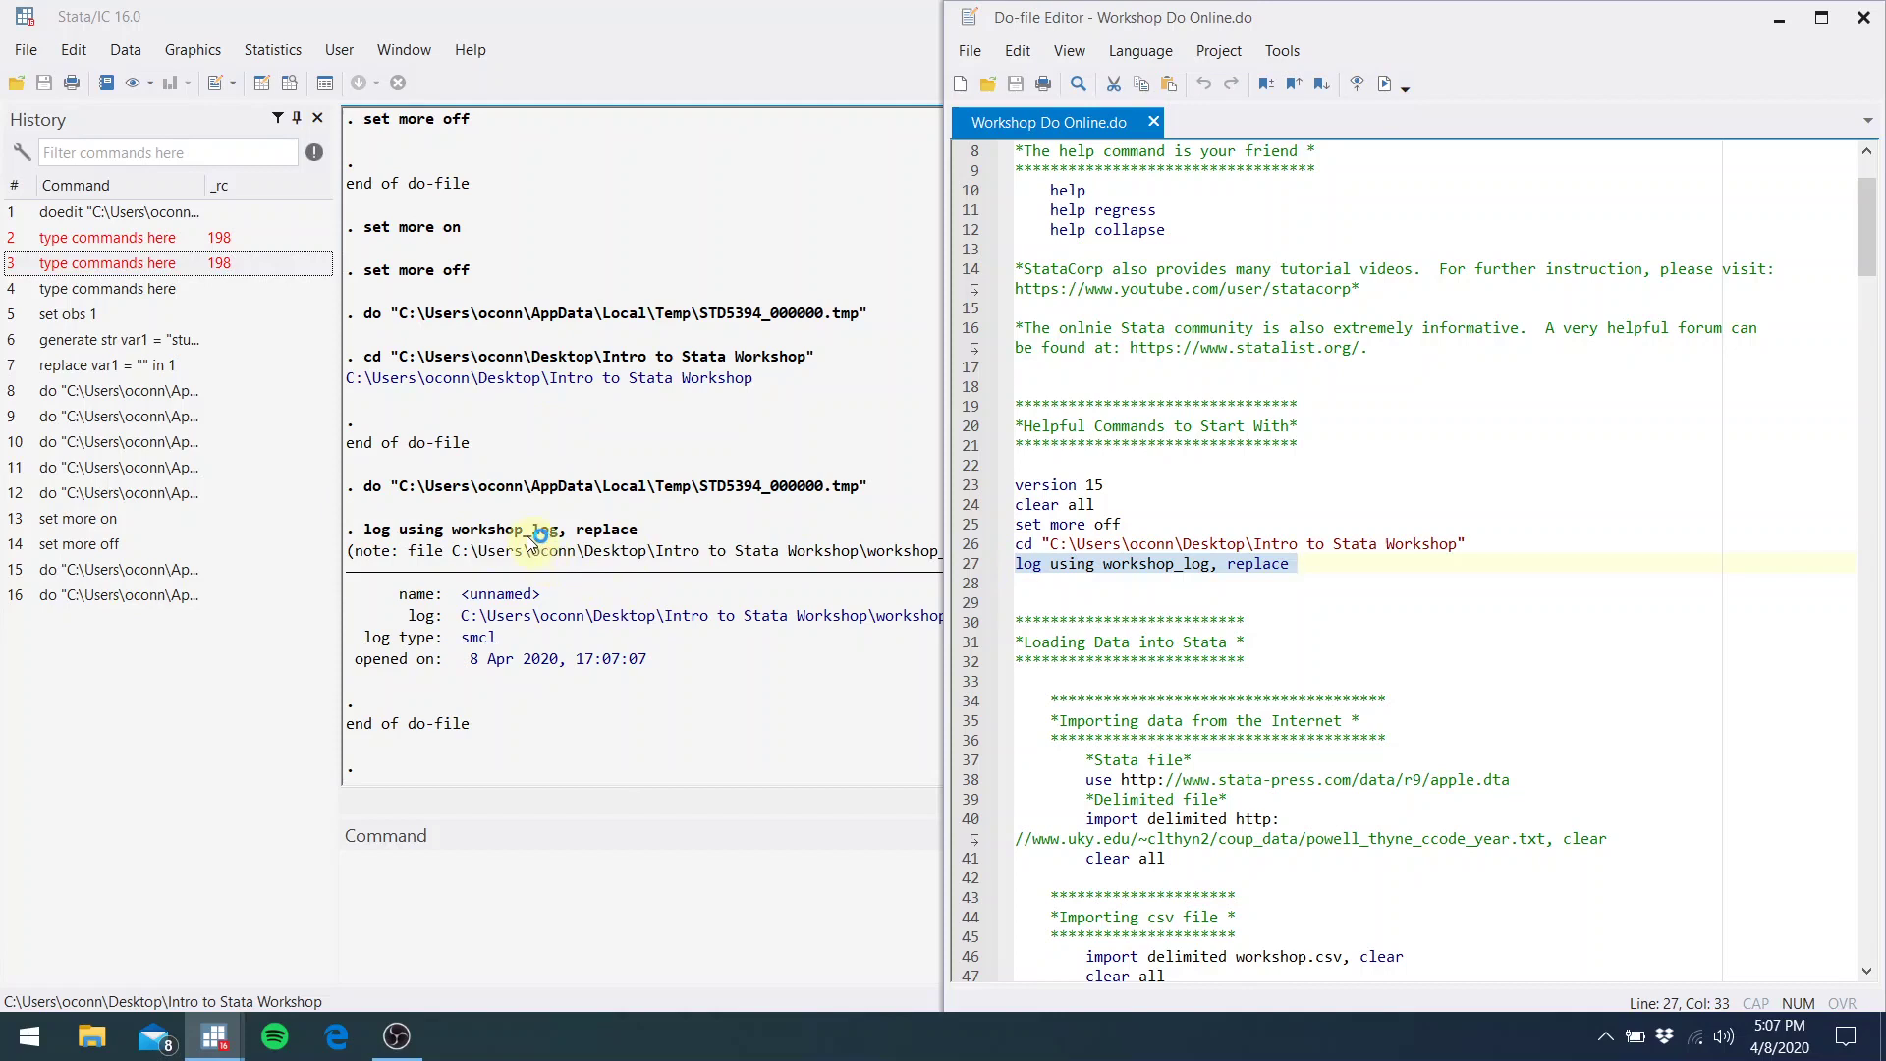
click(1372, 592)
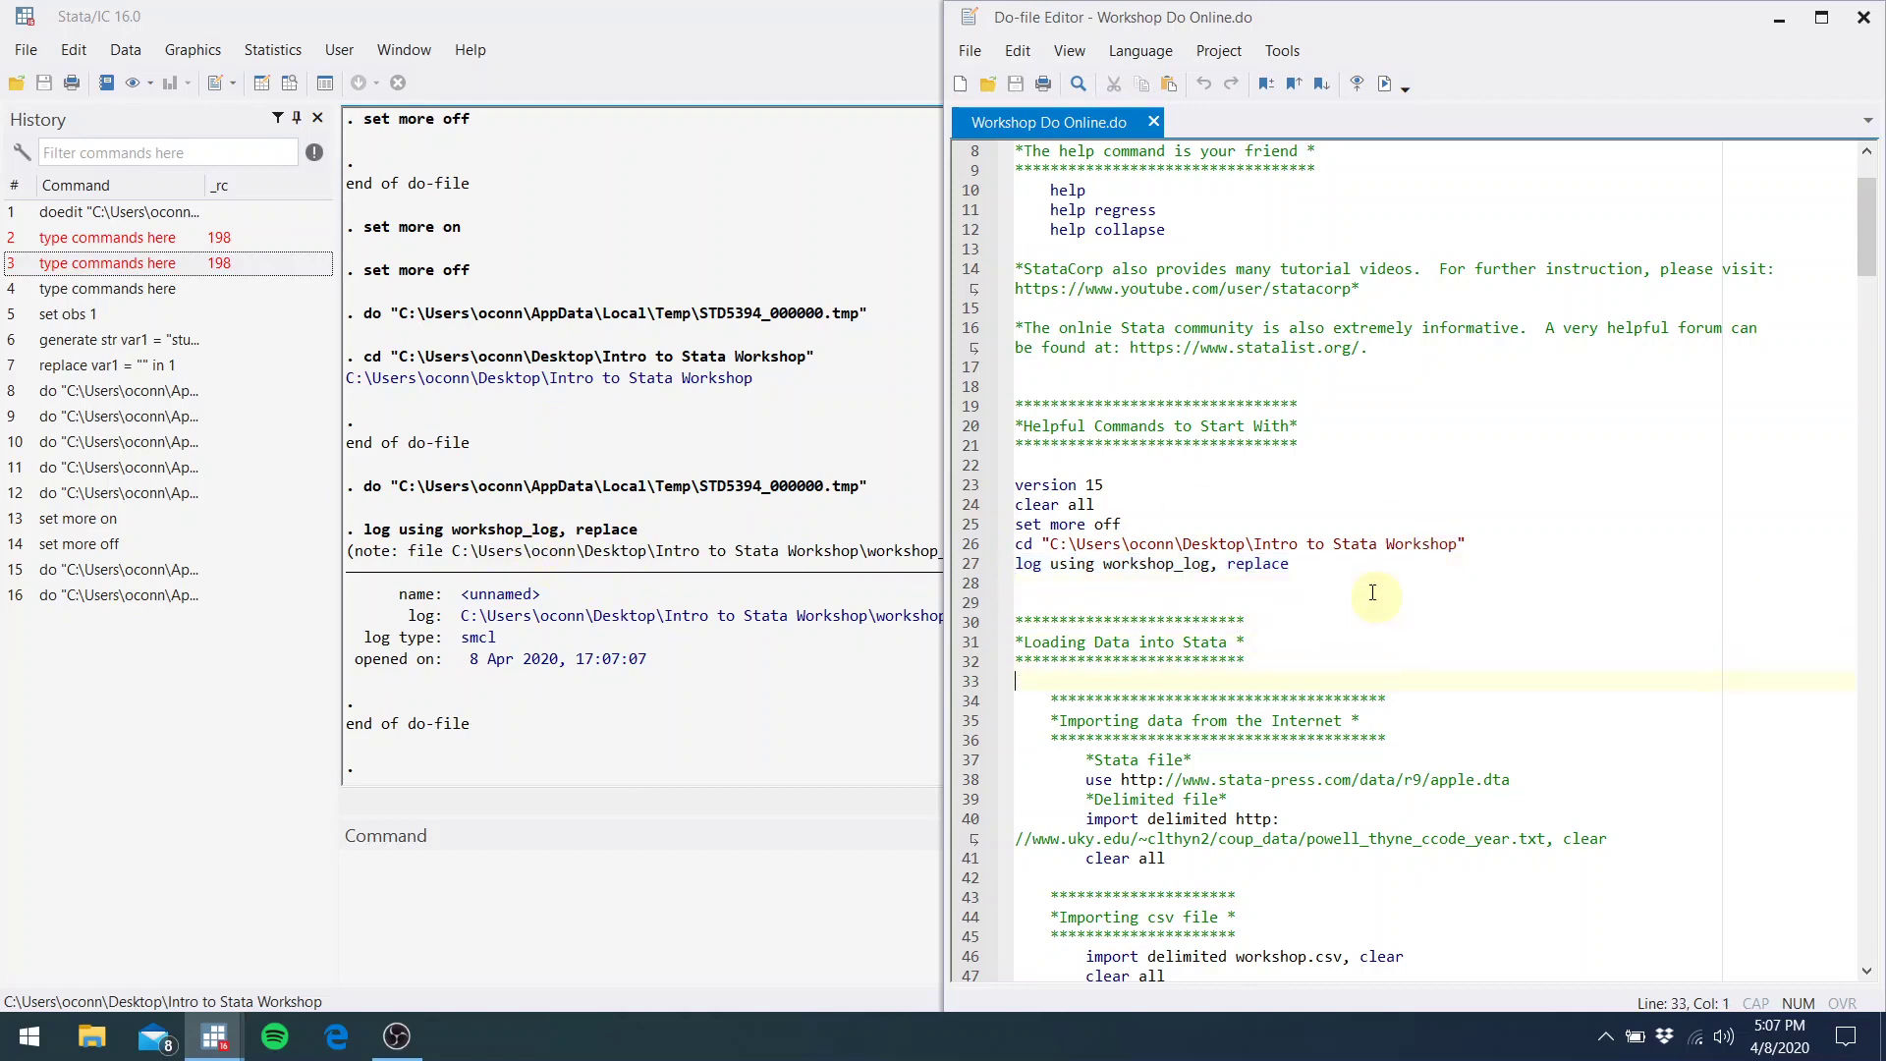
key(Down)
key(Down)
key(Down)
key(Down)
key(Down)
key(Down)
key(Down)
key(Down)
key(Down)
key(Down)
key(Down)
key(Down)
key(Down)
key(Down)
key(Down)
key(Down)
key(Down)
key(Down)
key(Down)
key(Down)
key(Down)
key(Down)
key(Down)
key(Down)
key(Down)
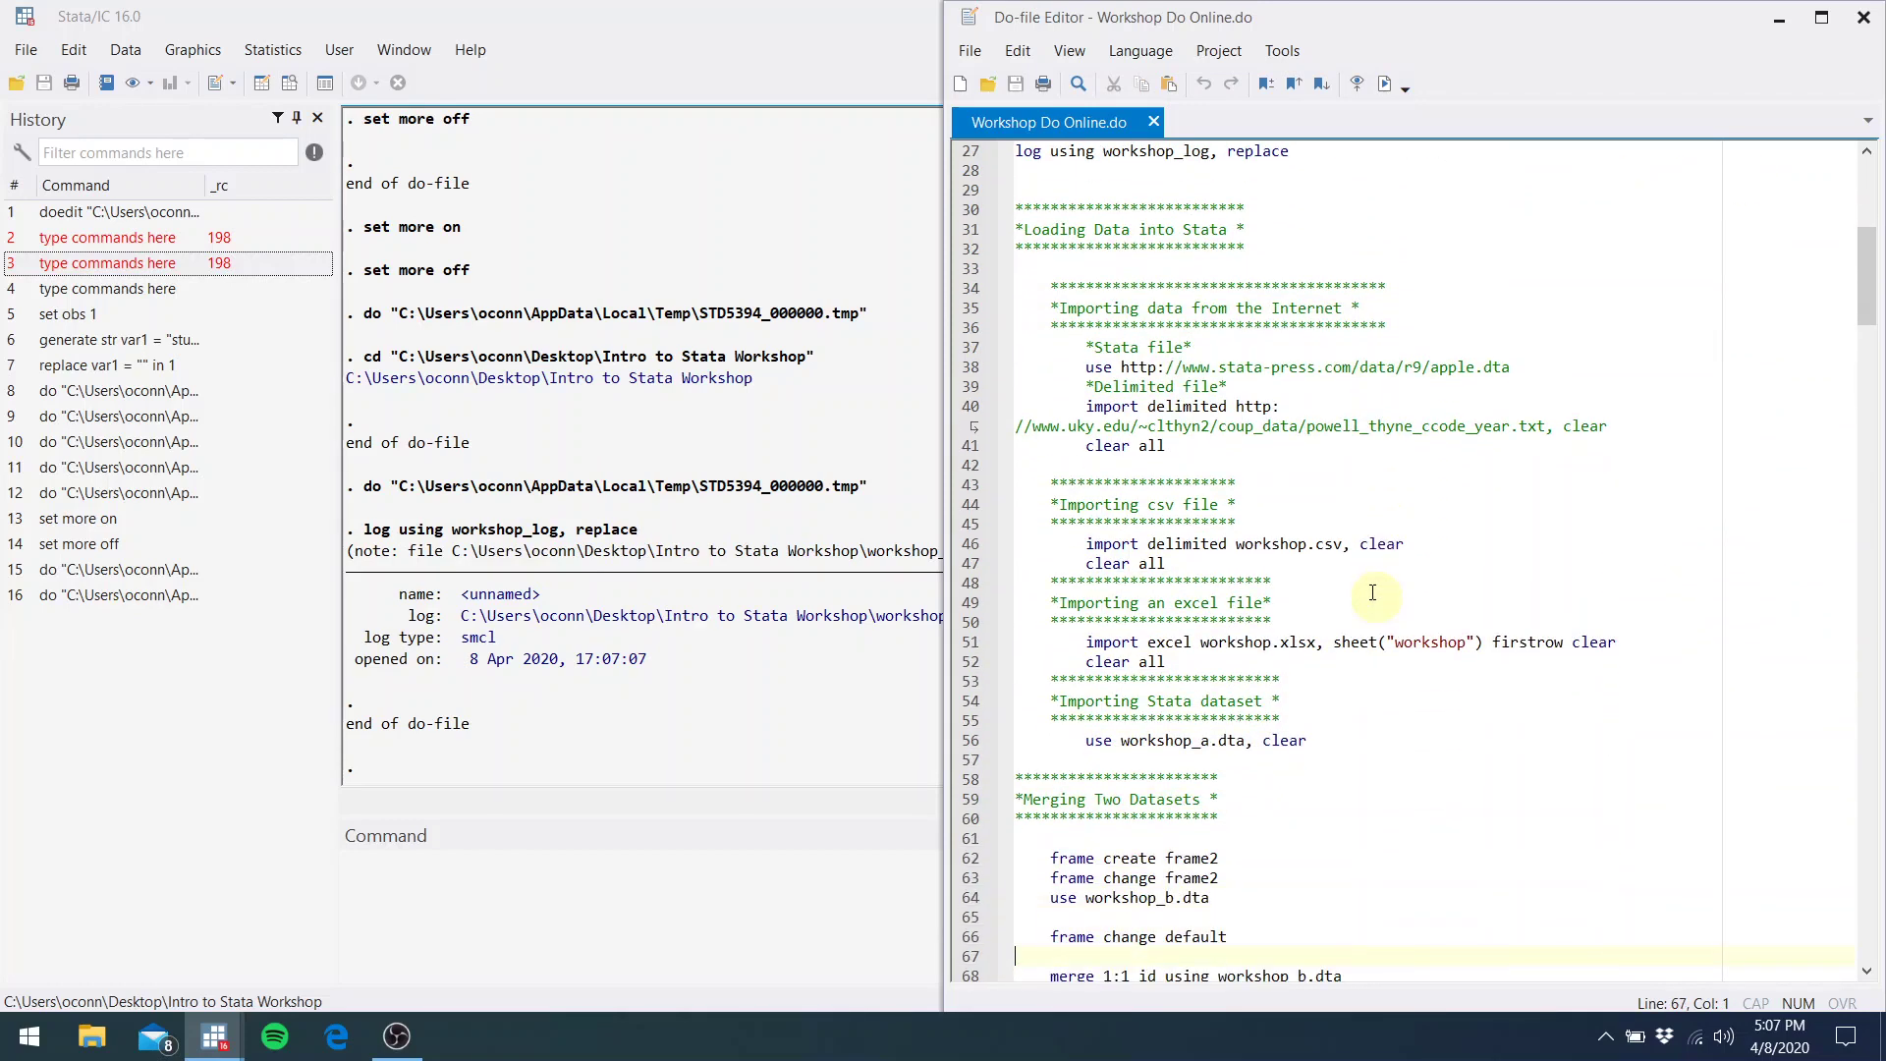
click(1236, 378)
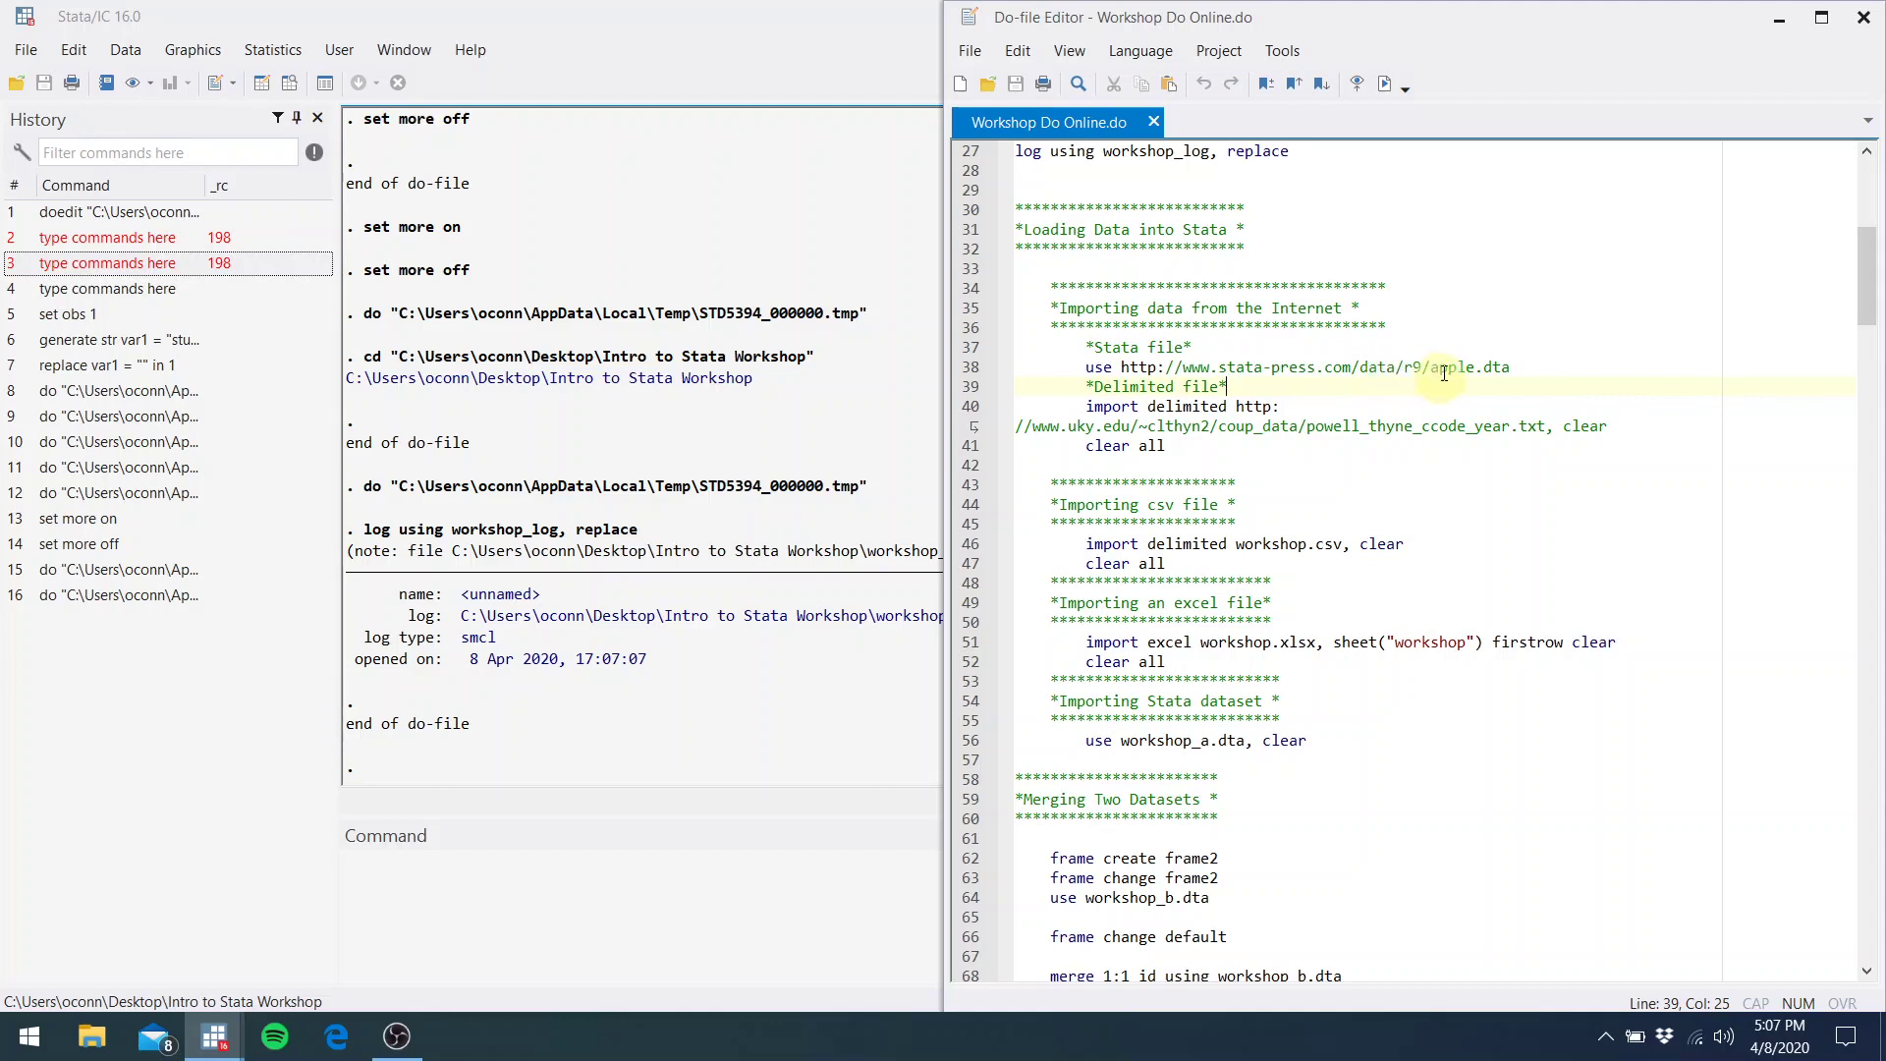
drag(1517, 366, 1085, 369)
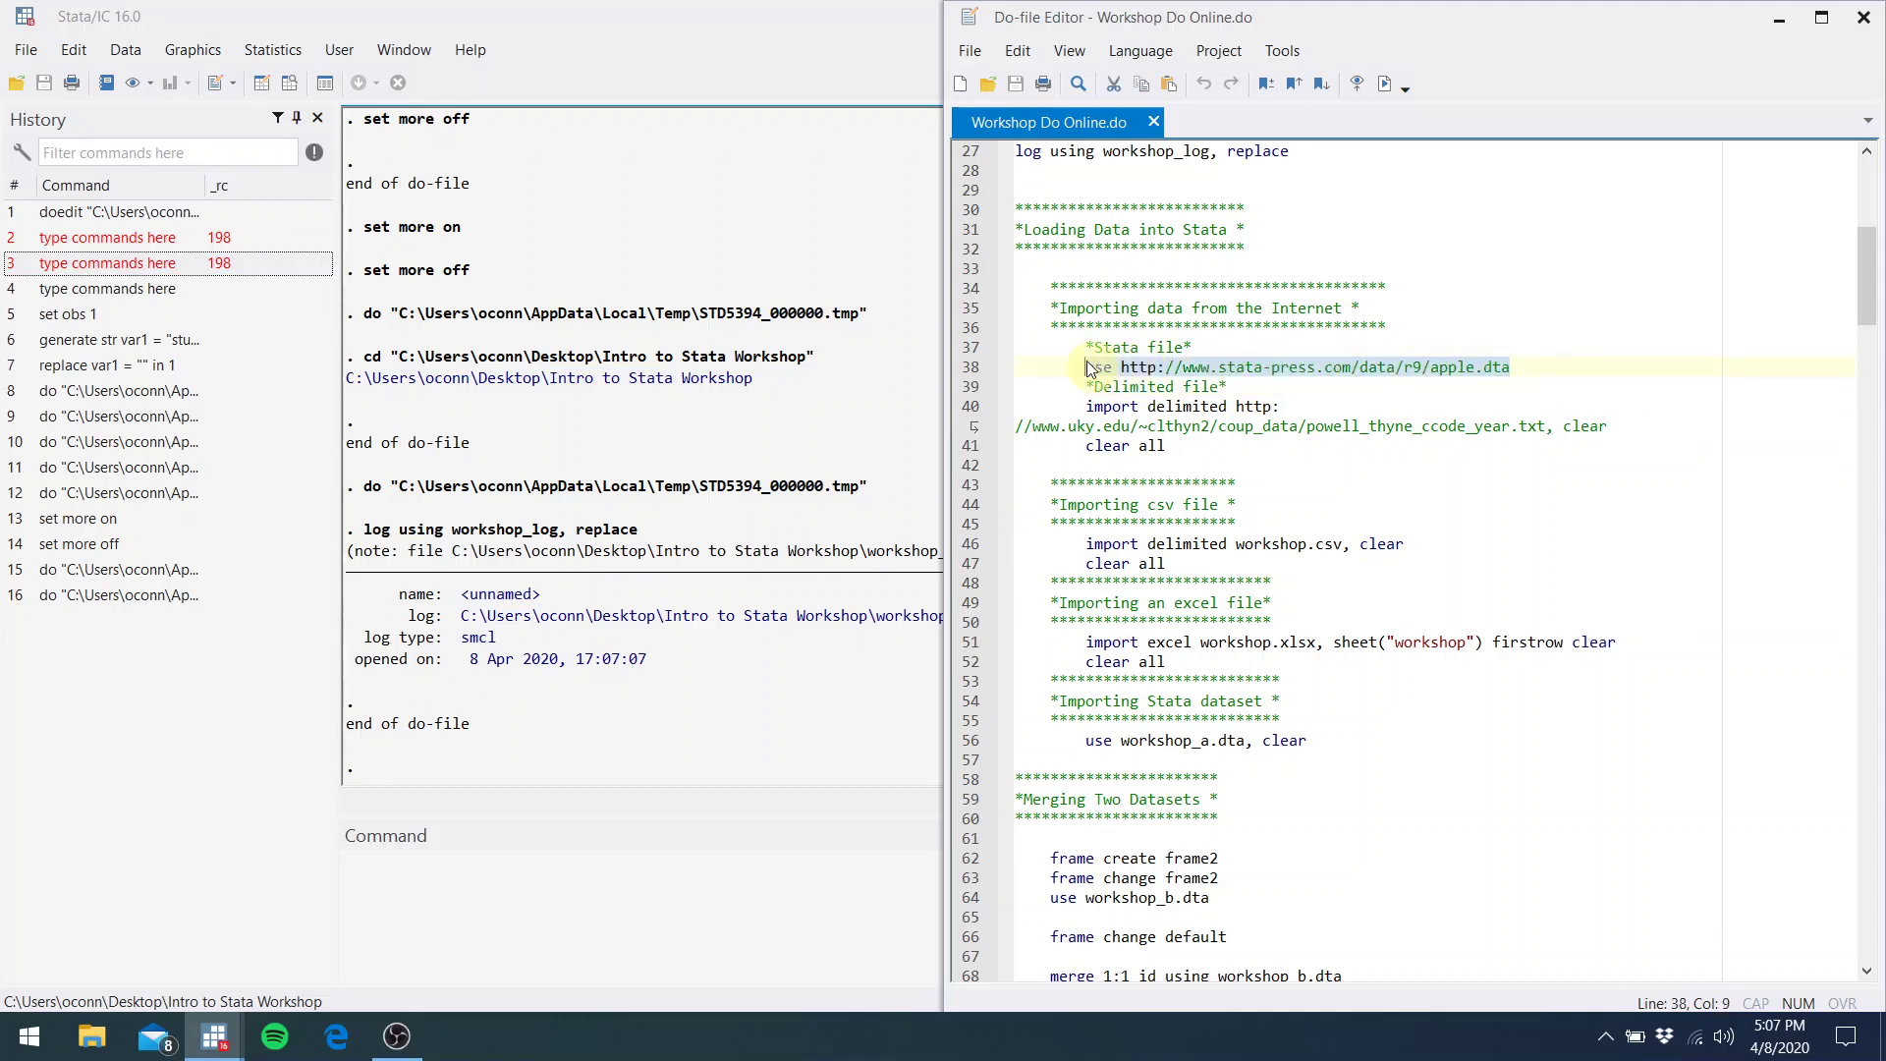
click(1386, 85)
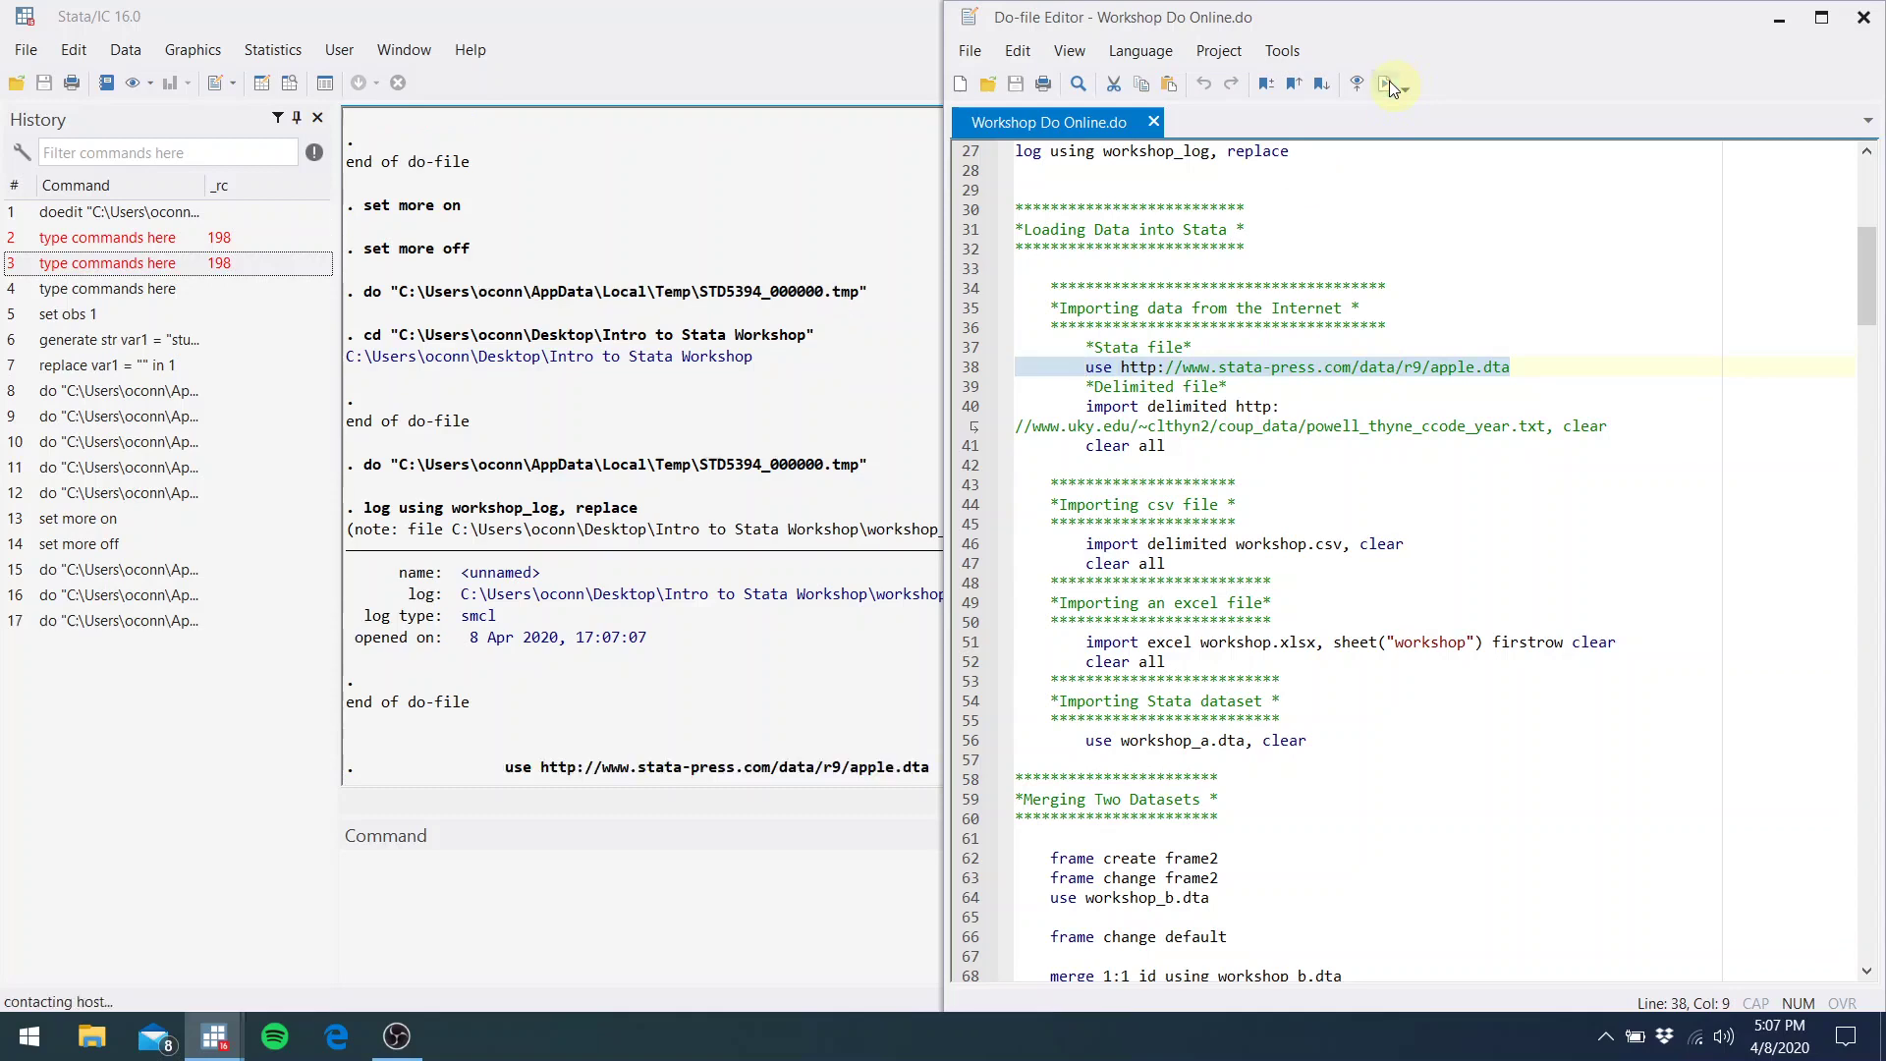
Browse the loaded apple dataset with the "br" command in the main Stata window, close the Data Editor and return to the do-file editor
click(667, 874)
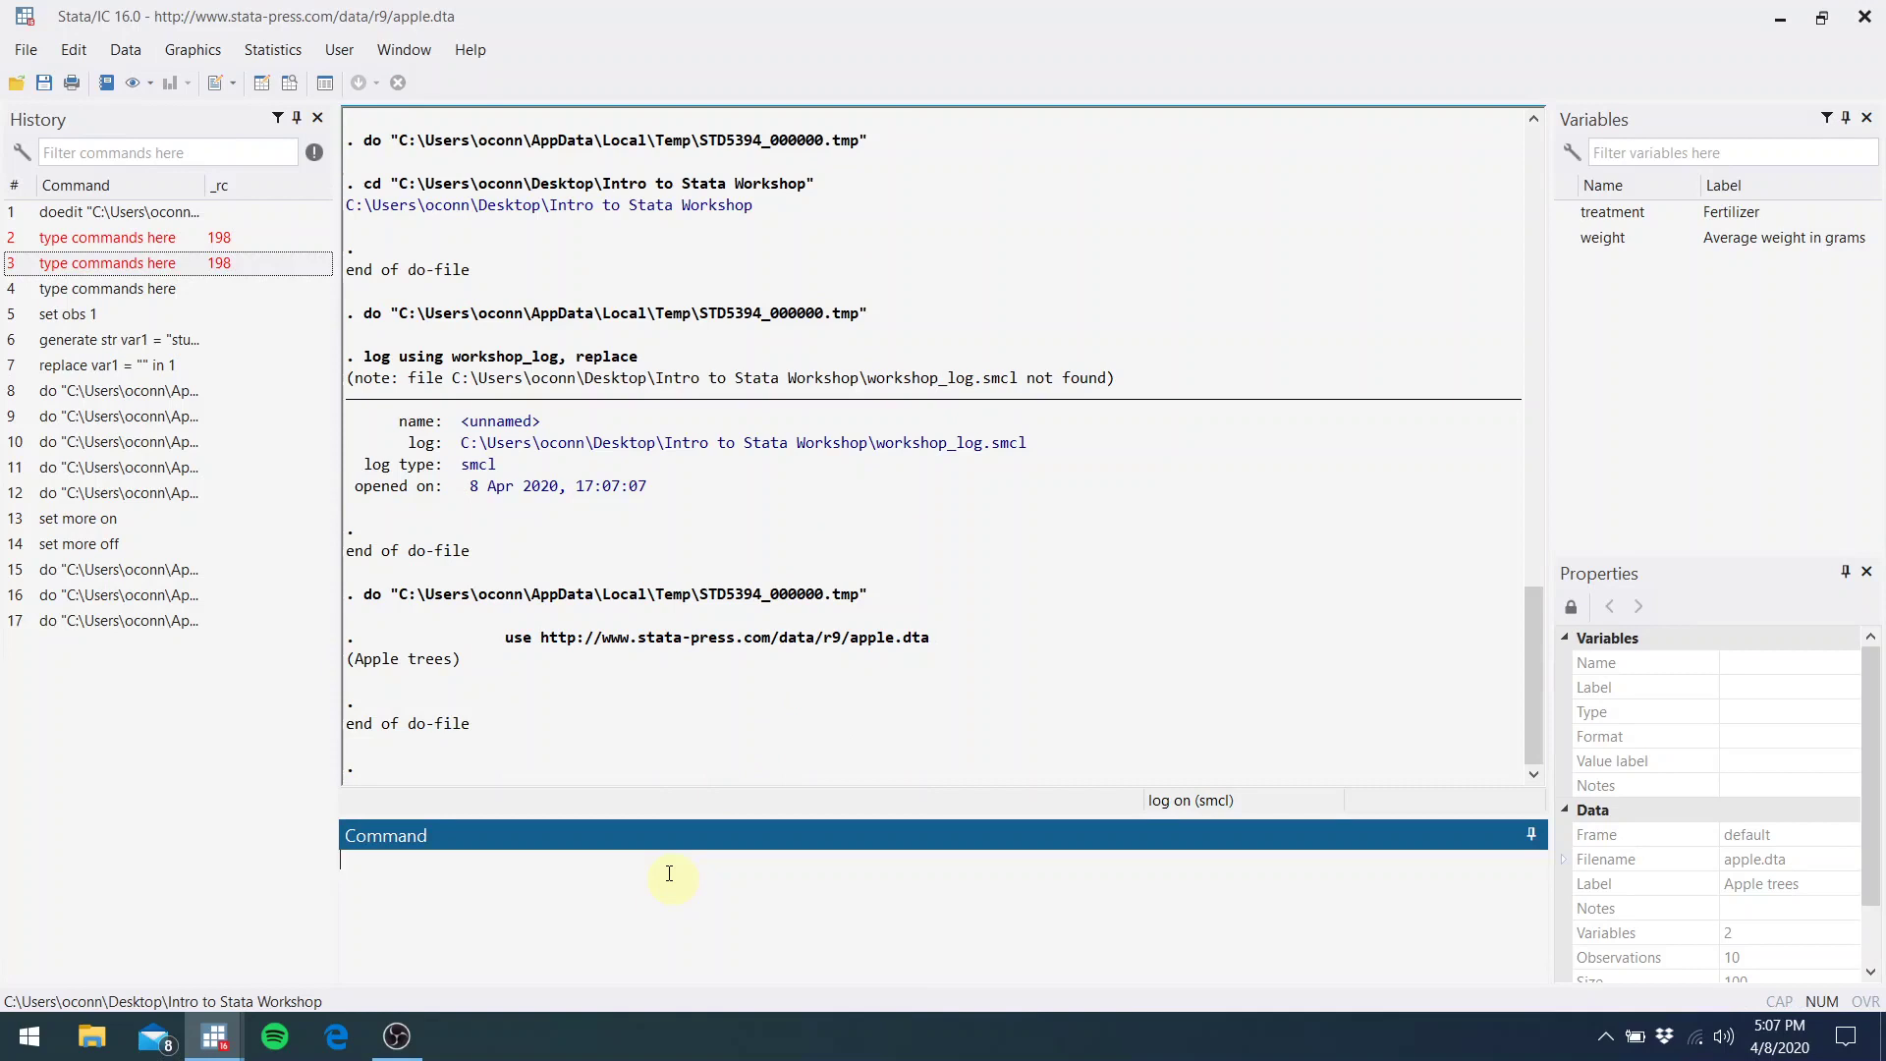
text(browse)
key(BackSpace)
key(BackSpace)
key(BackSpace)
key(BackSpace)
key(Return)
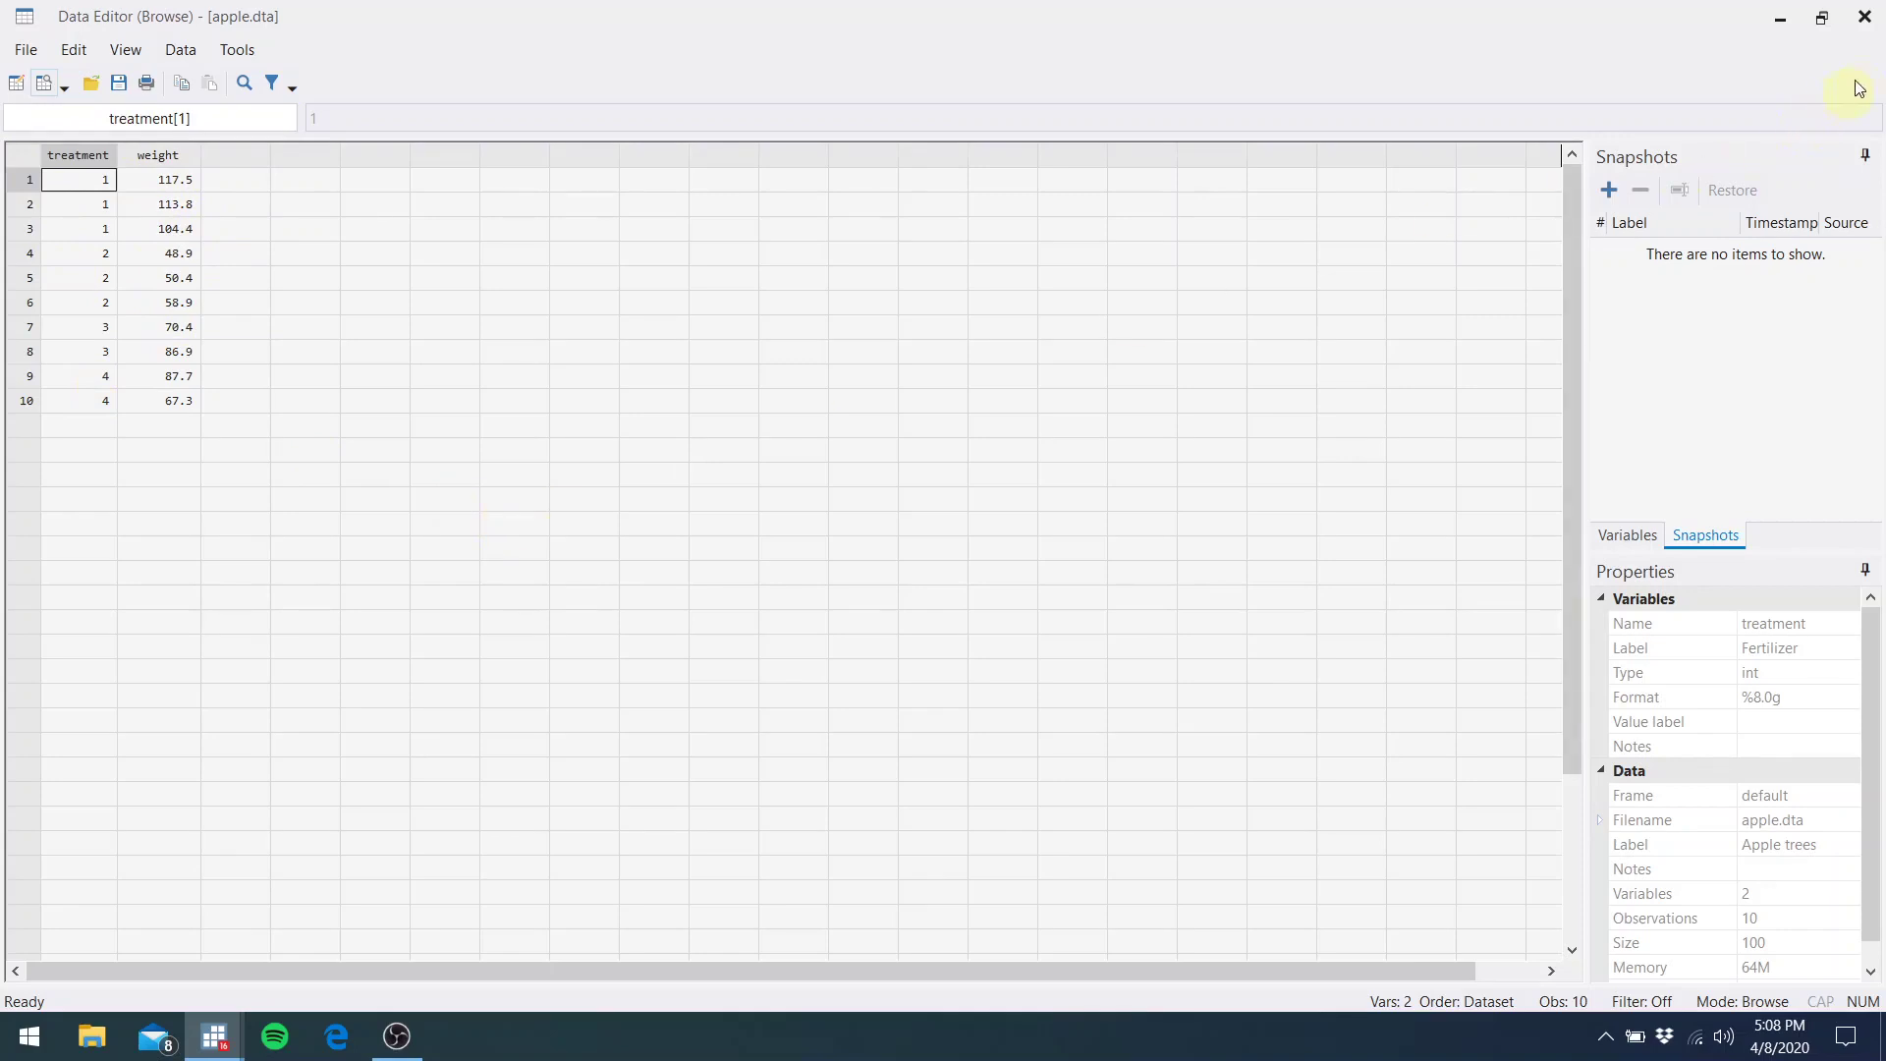
click(1864, 19)
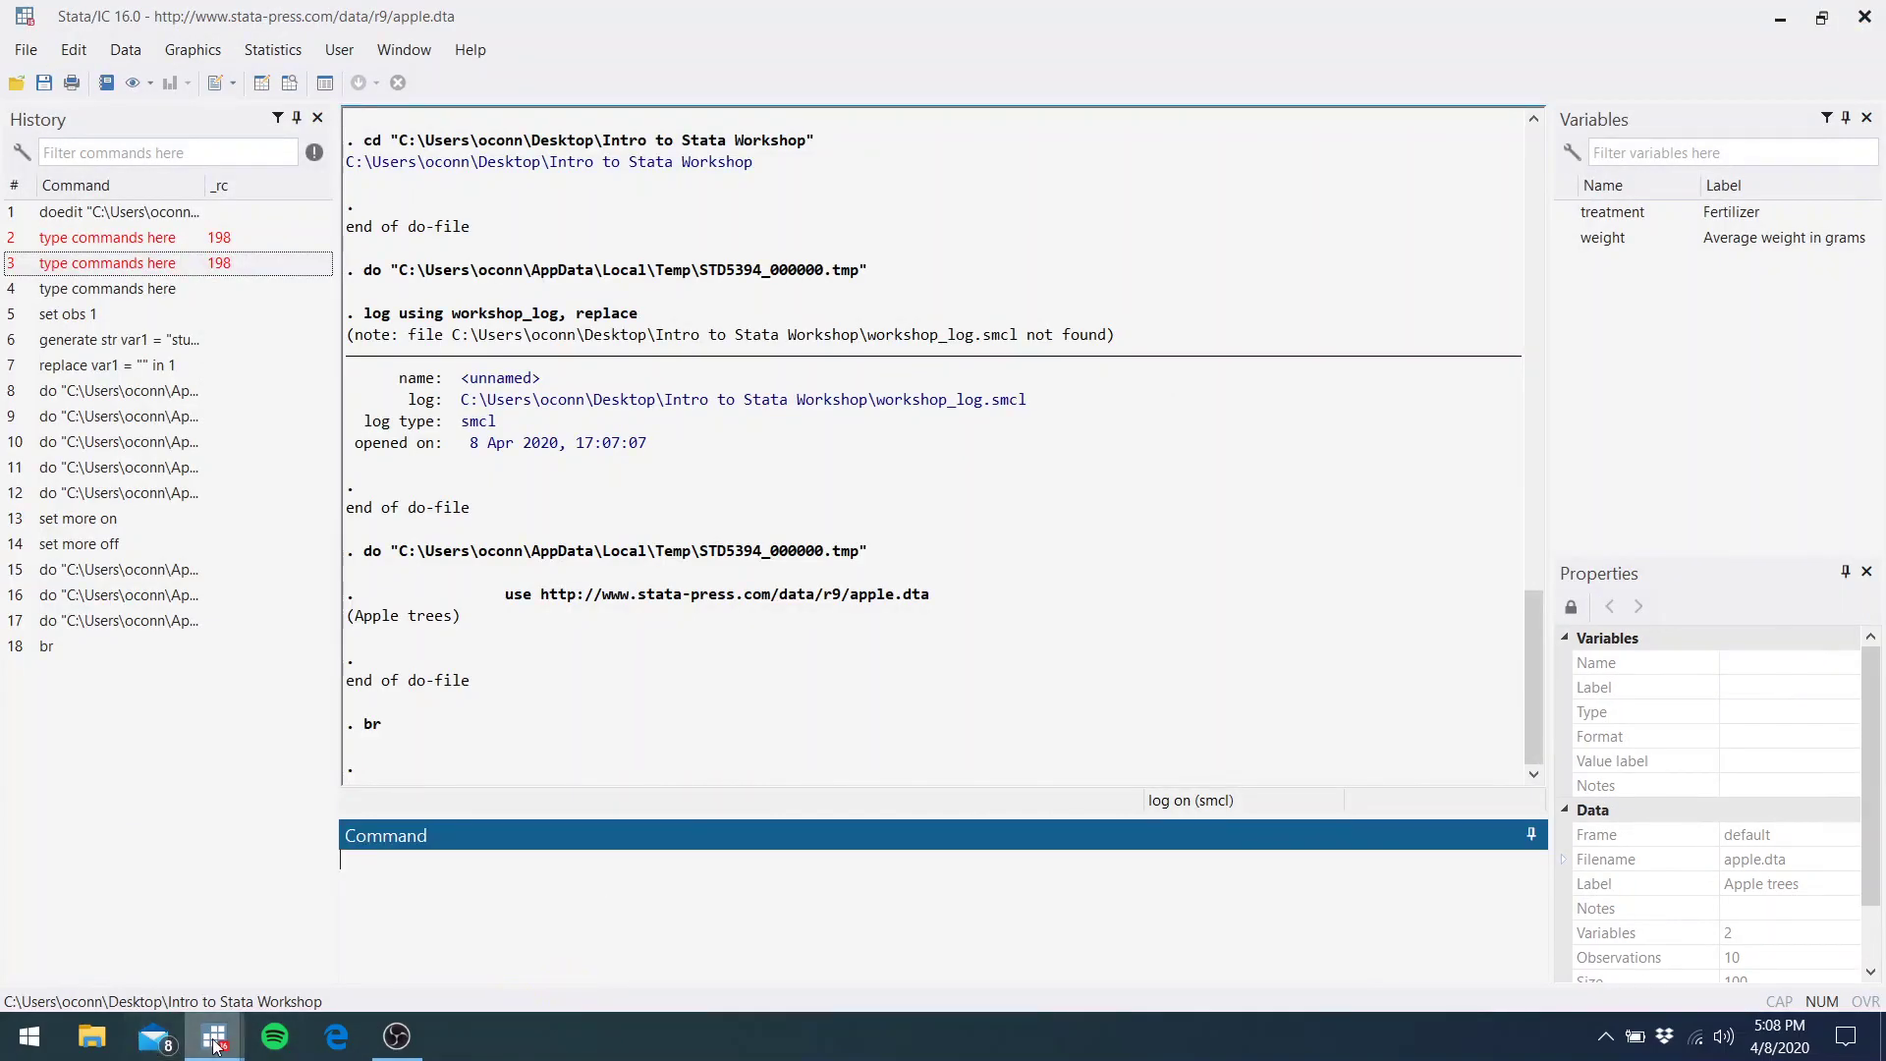
mouse_move(214, 1039)
click(385, 943)
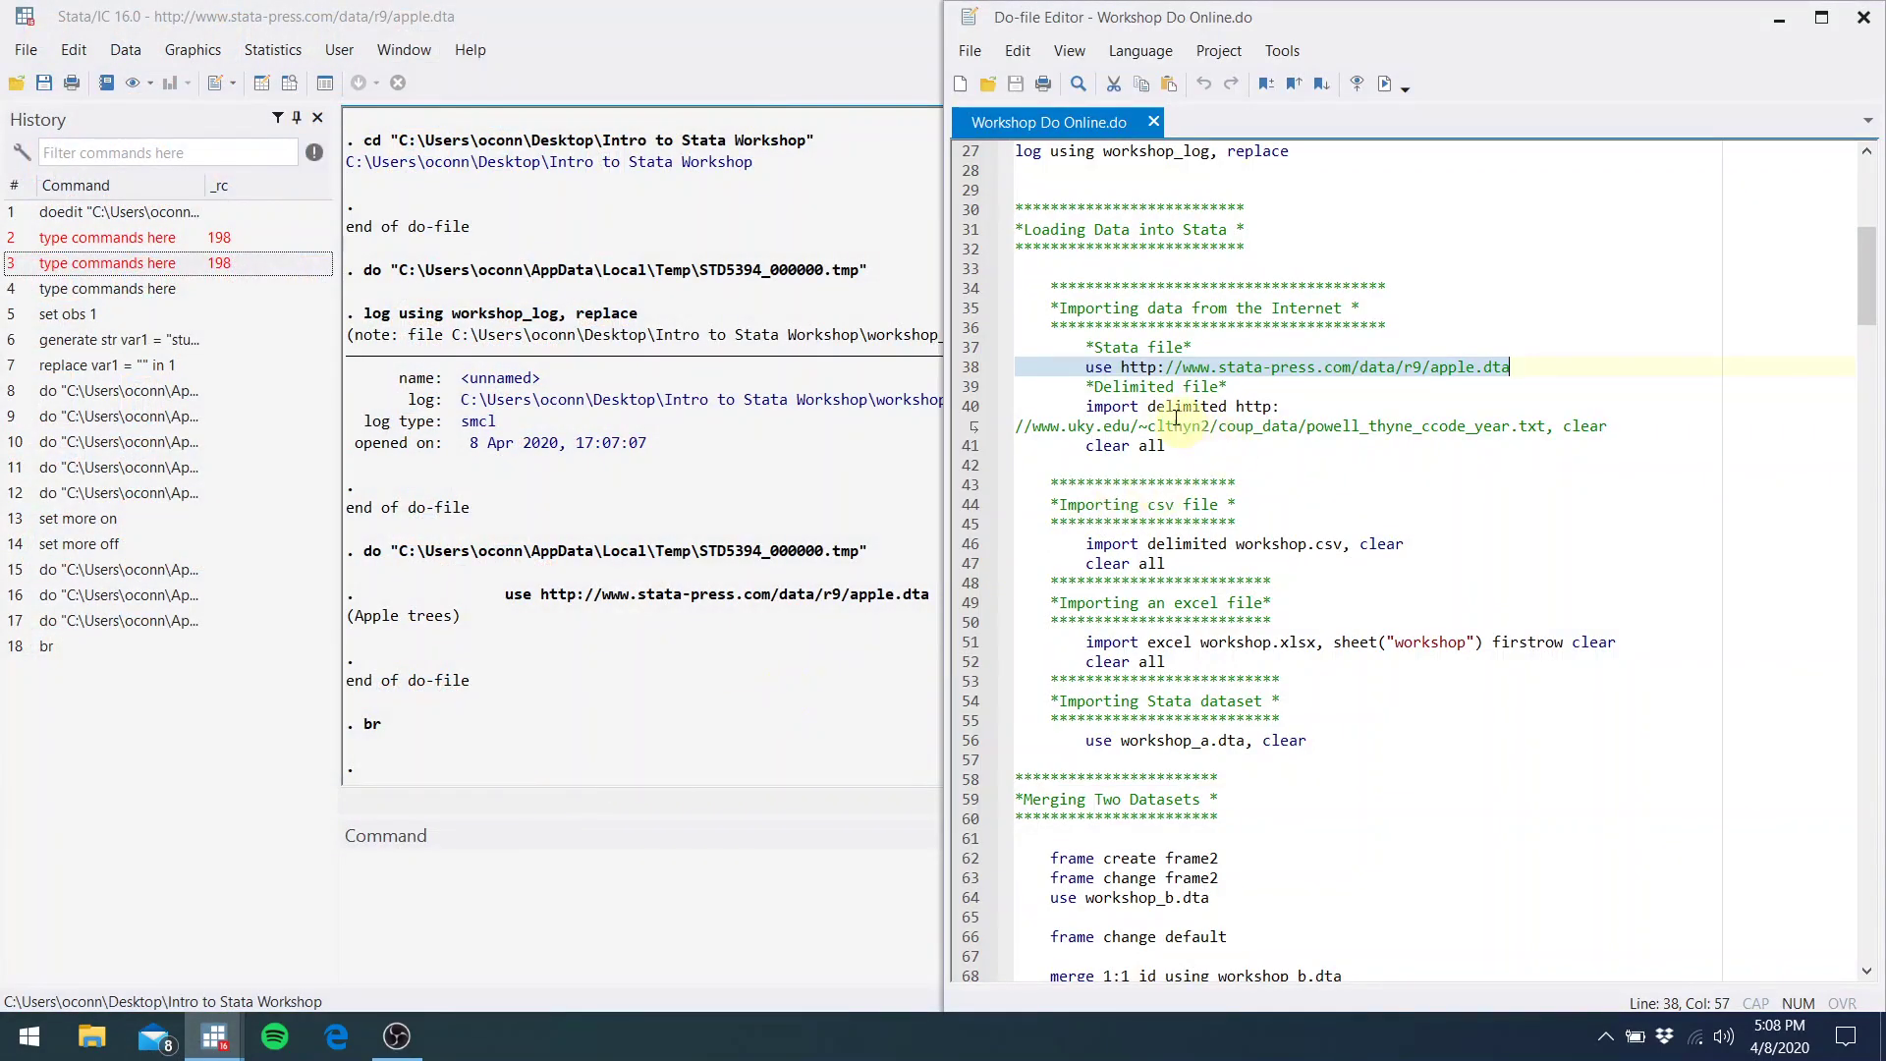
key(Down)
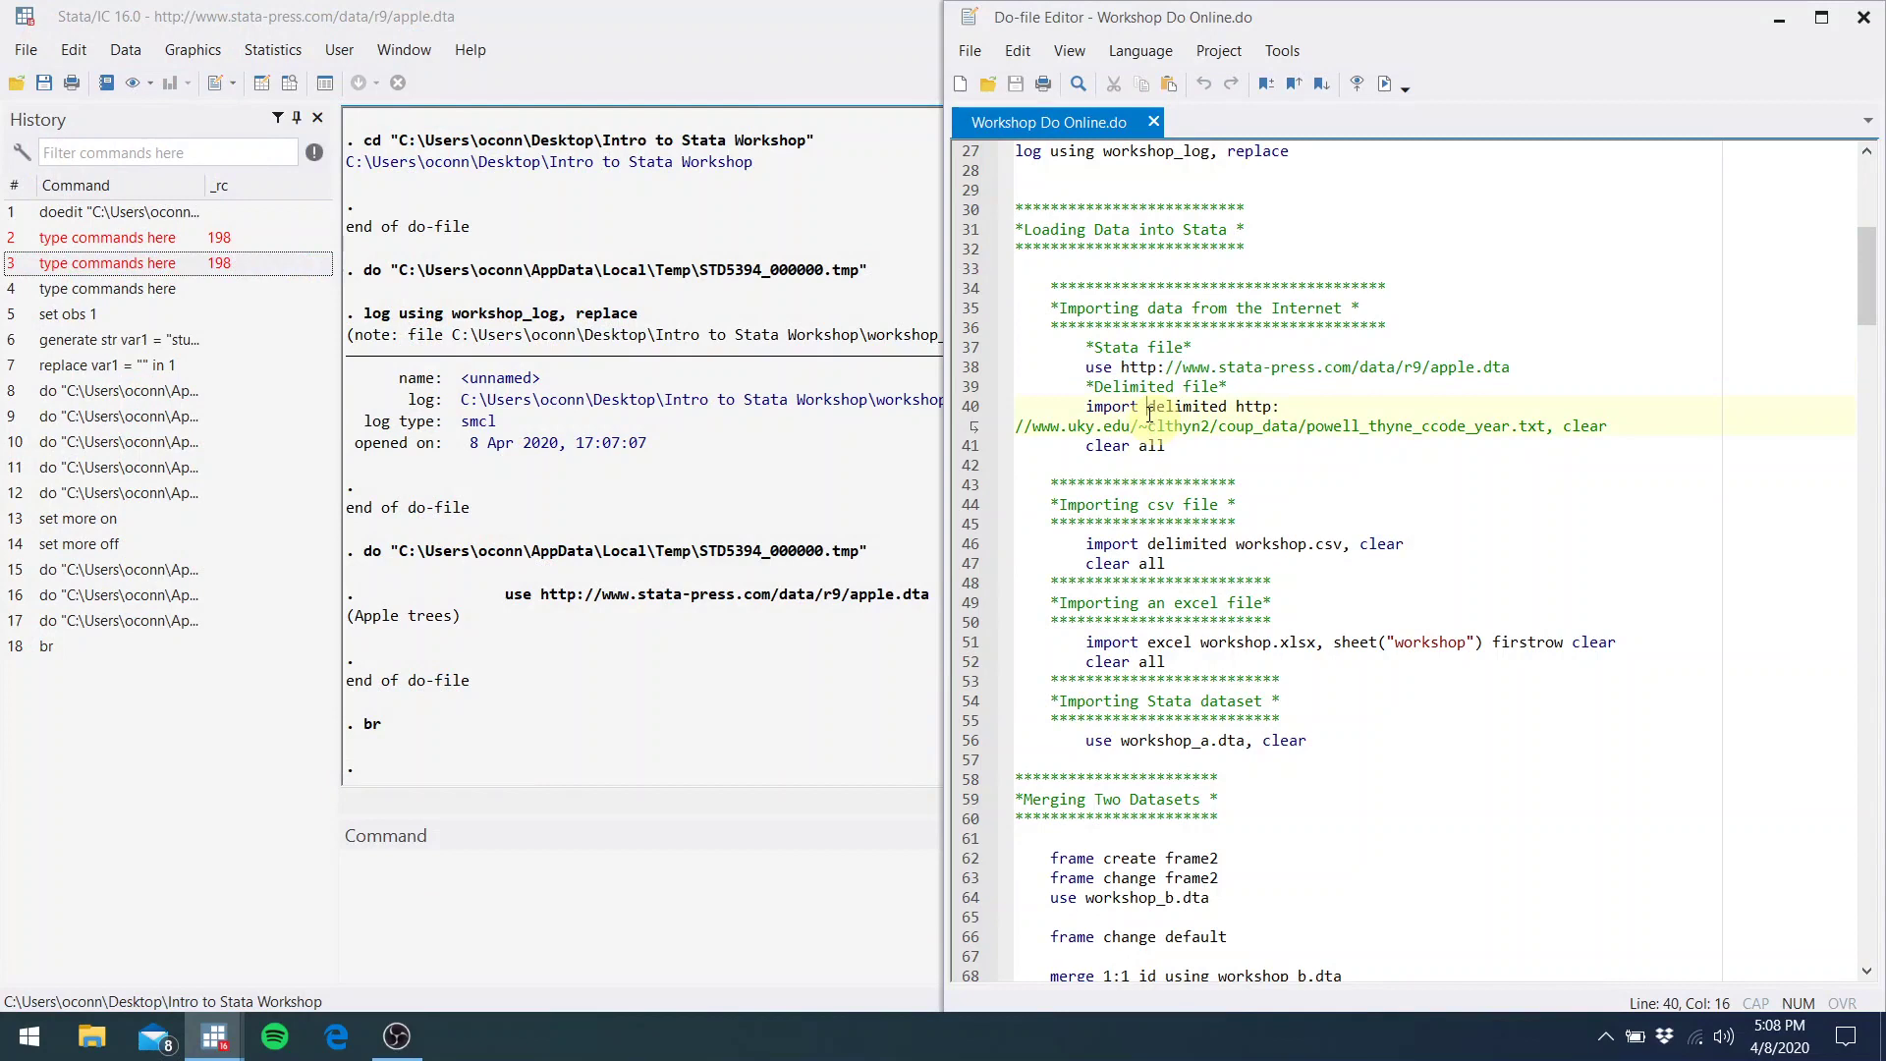
double_click(1310, 372)
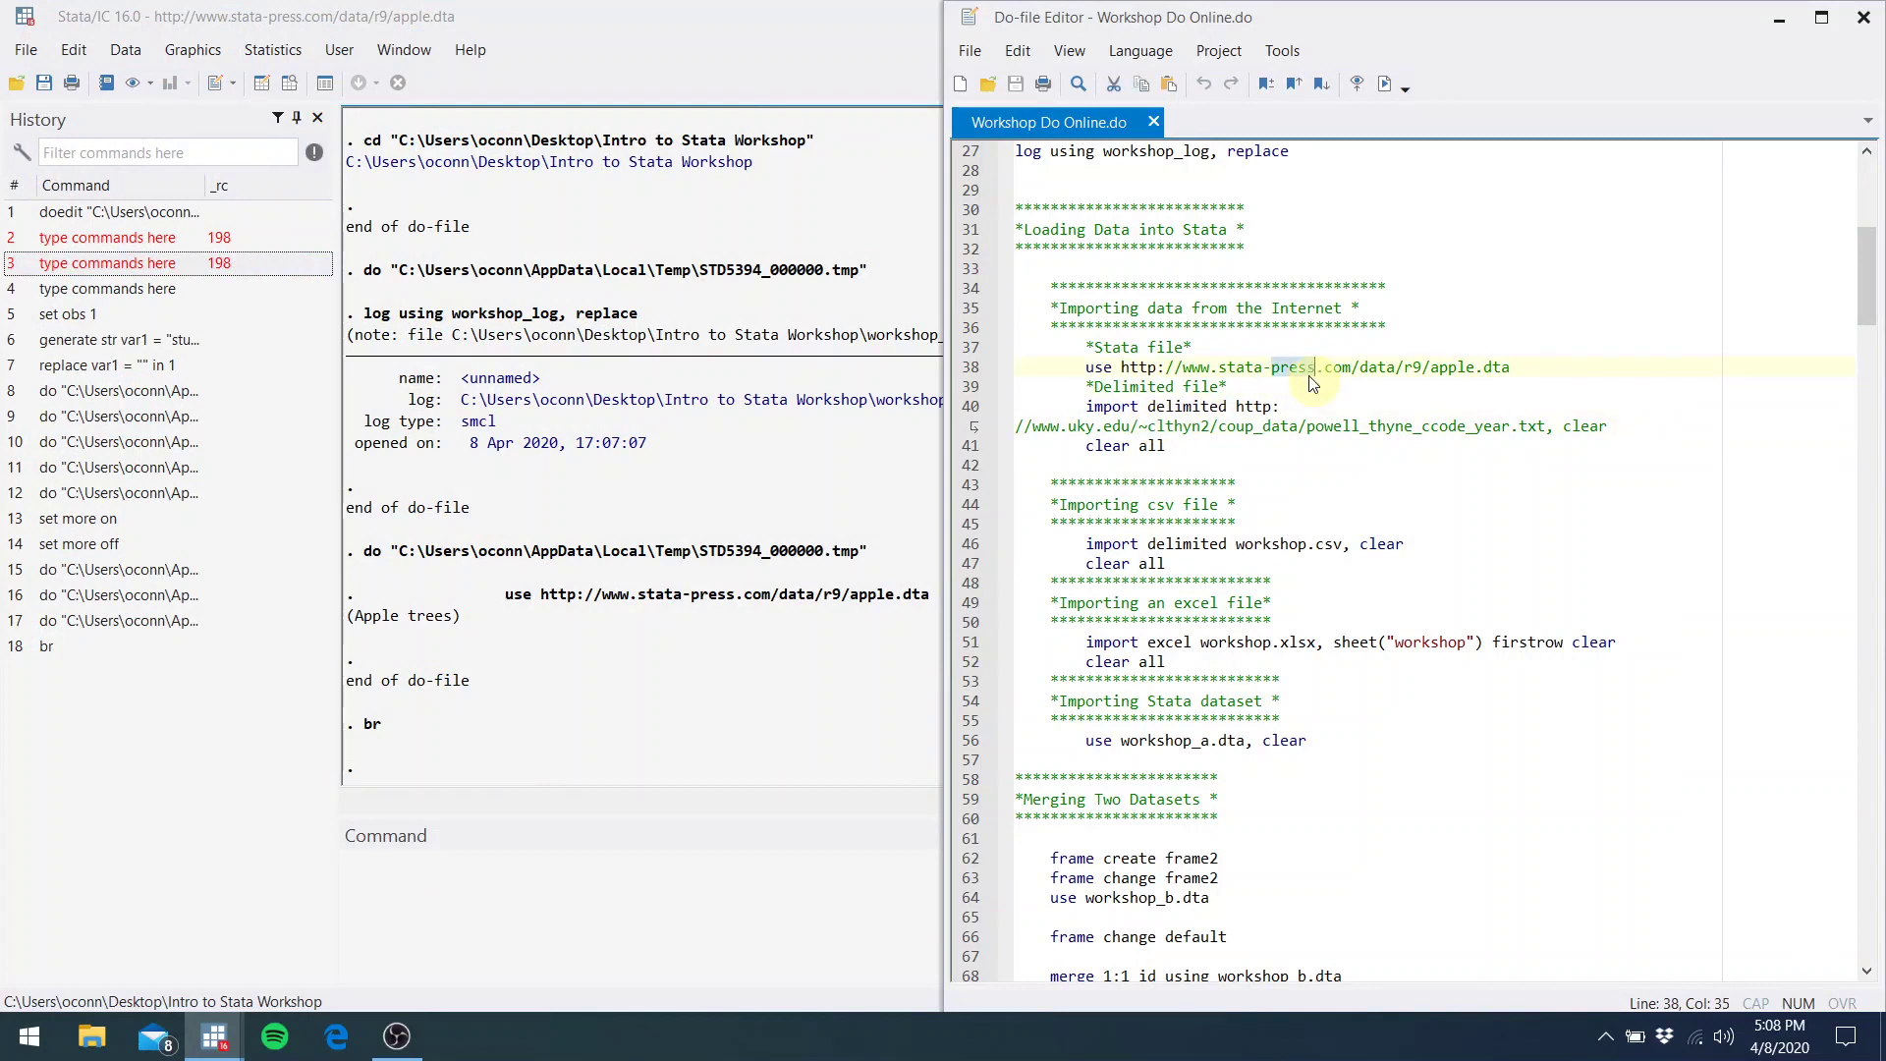
click(1483, 378)
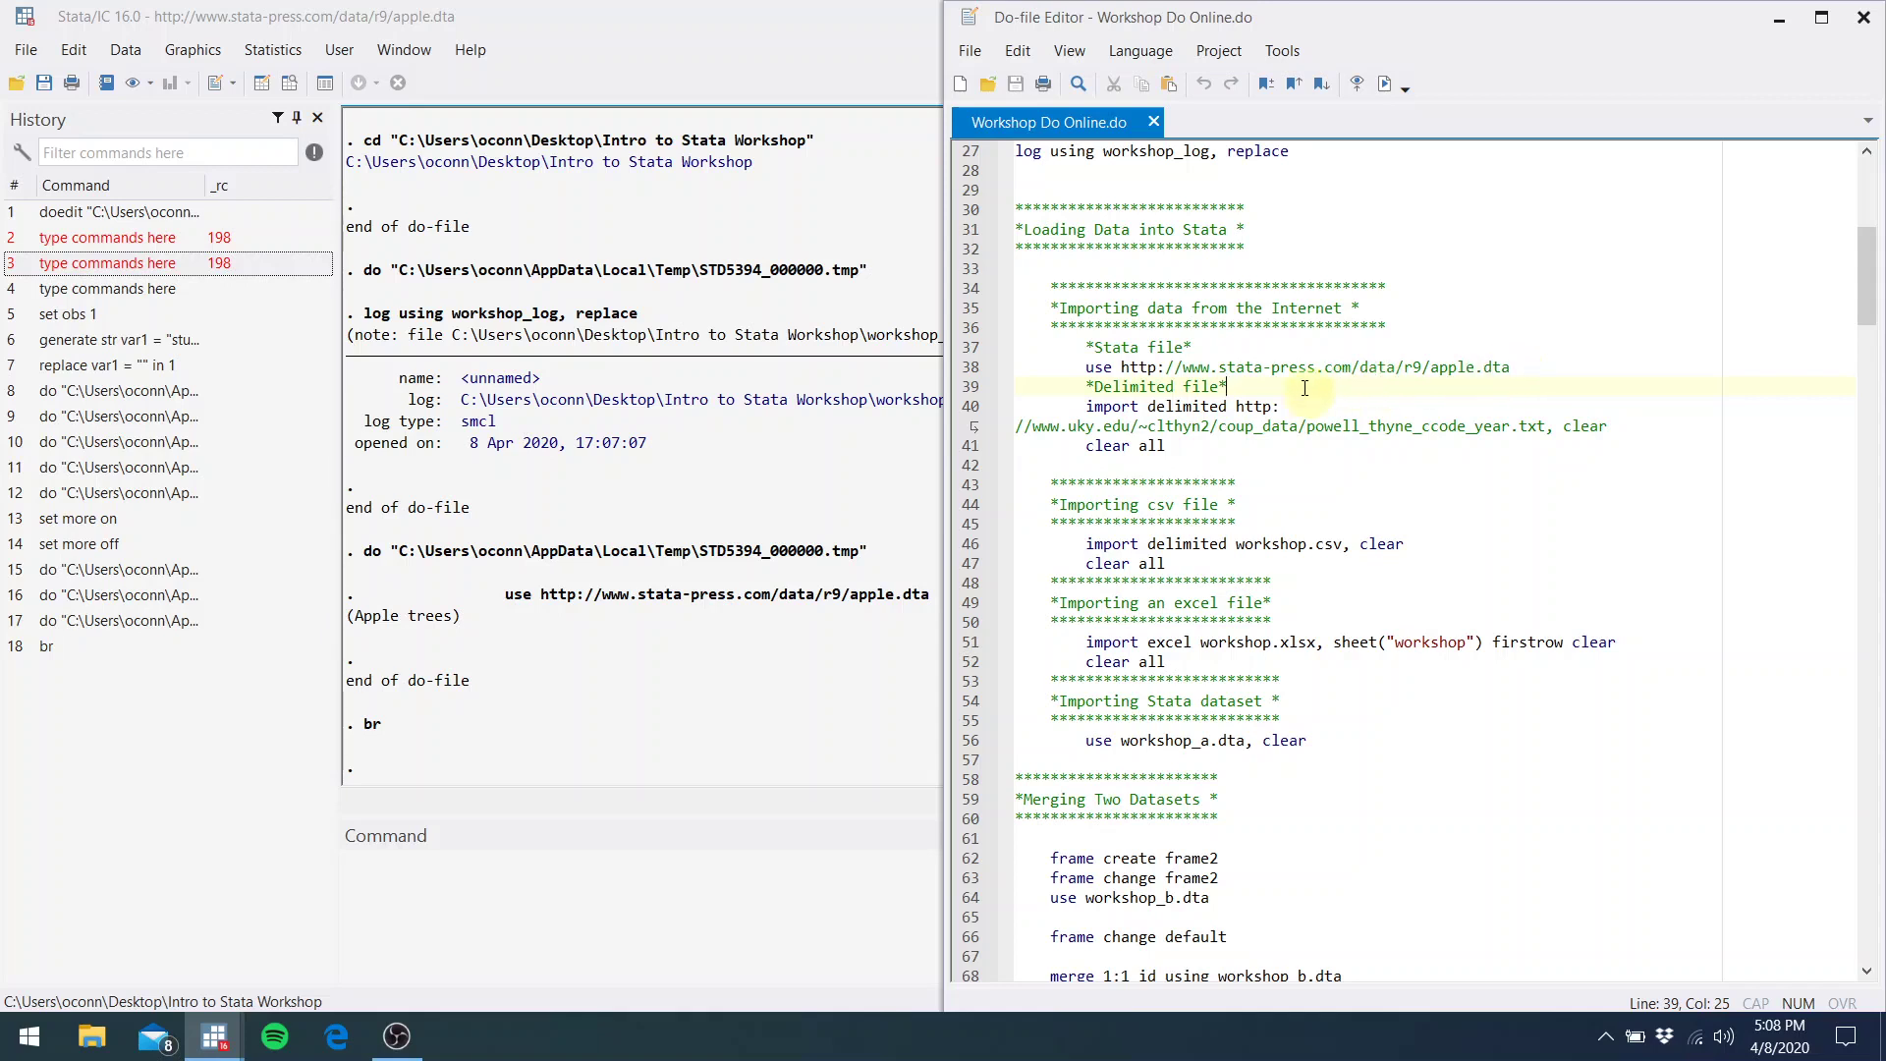
click(1245, 425)
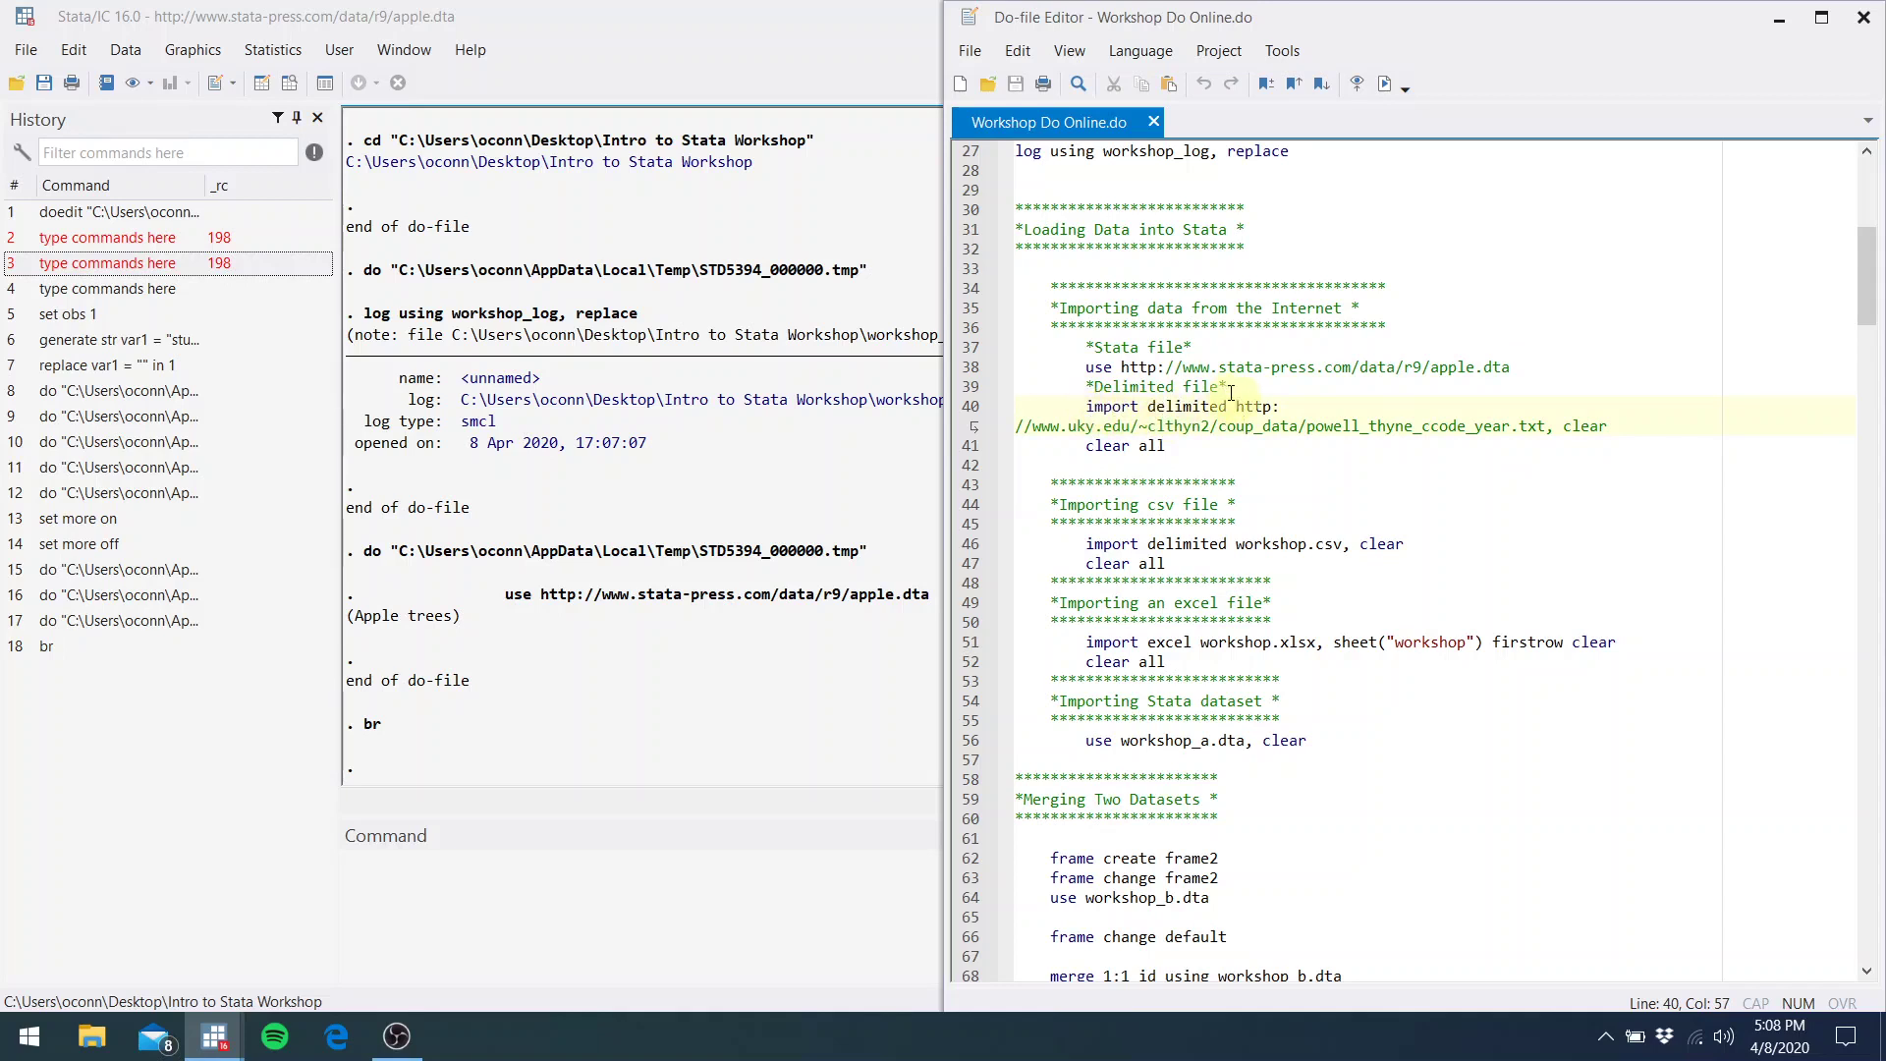
click(1626, 428)
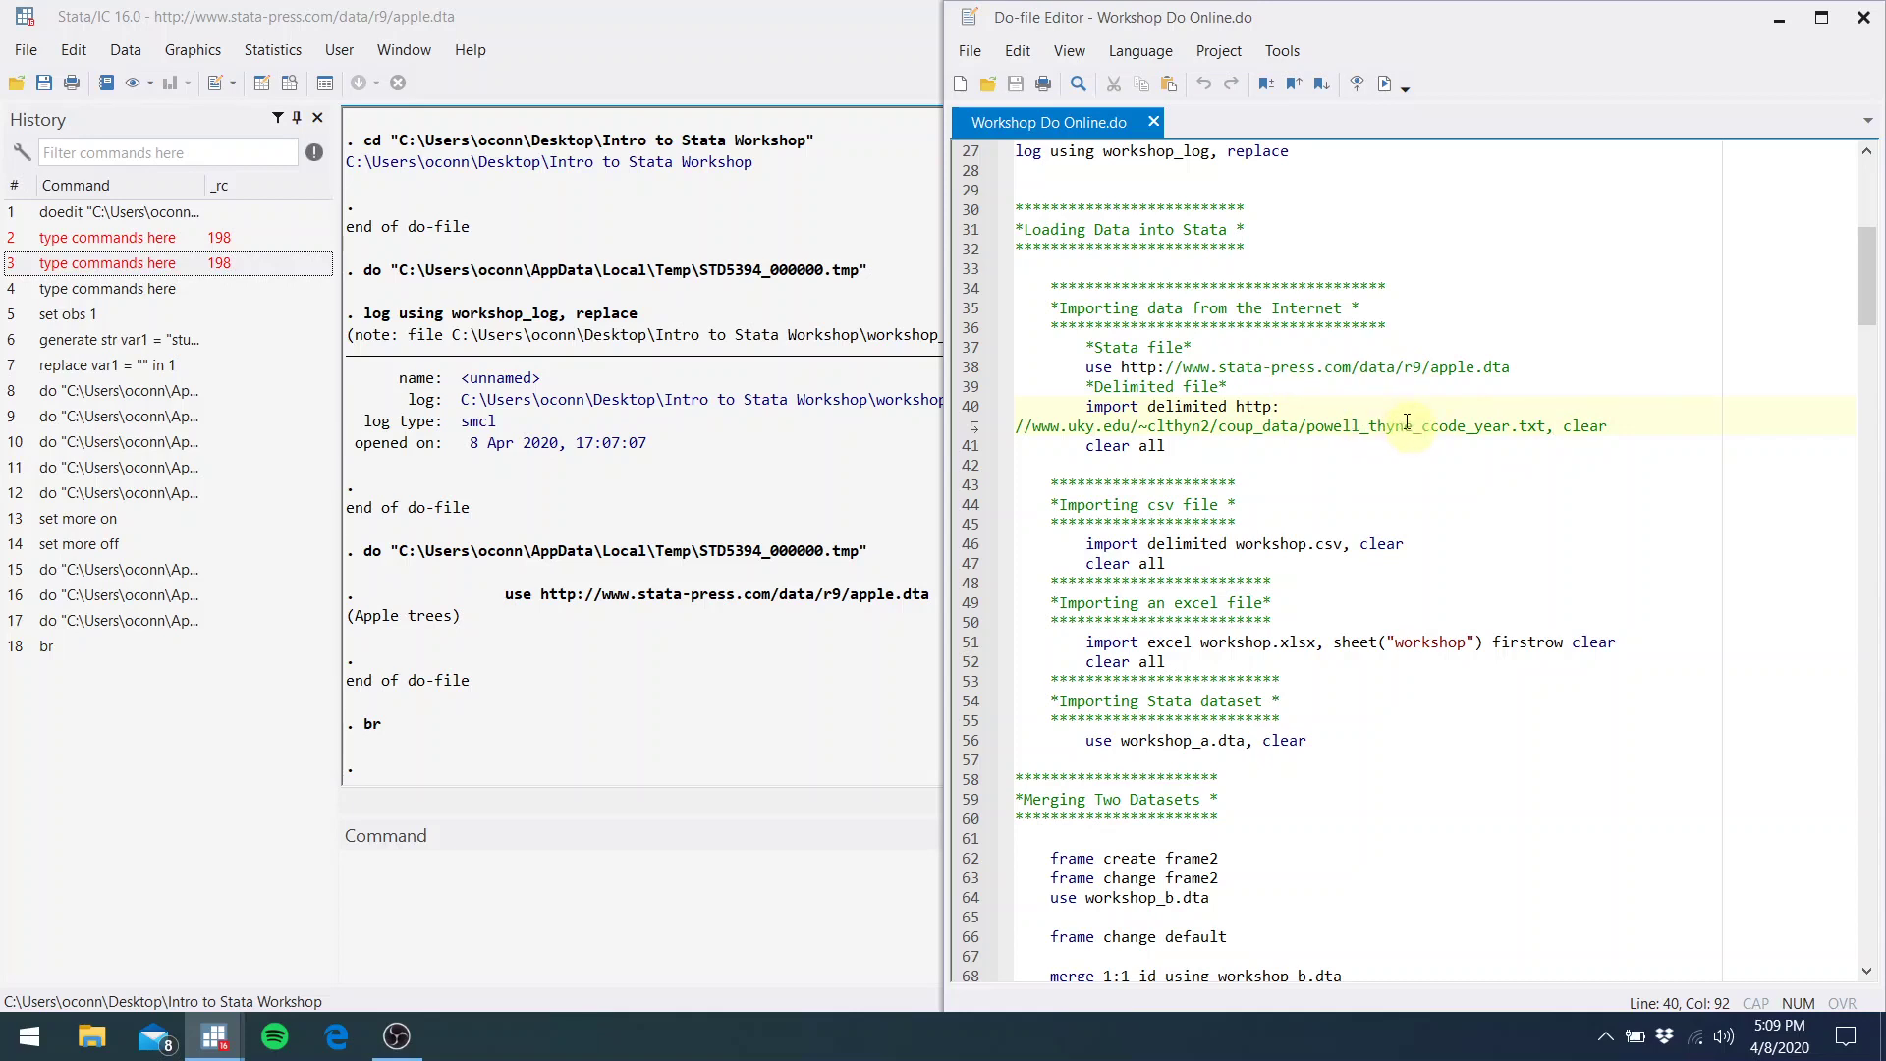
drag(1615, 426, 1091, 409)
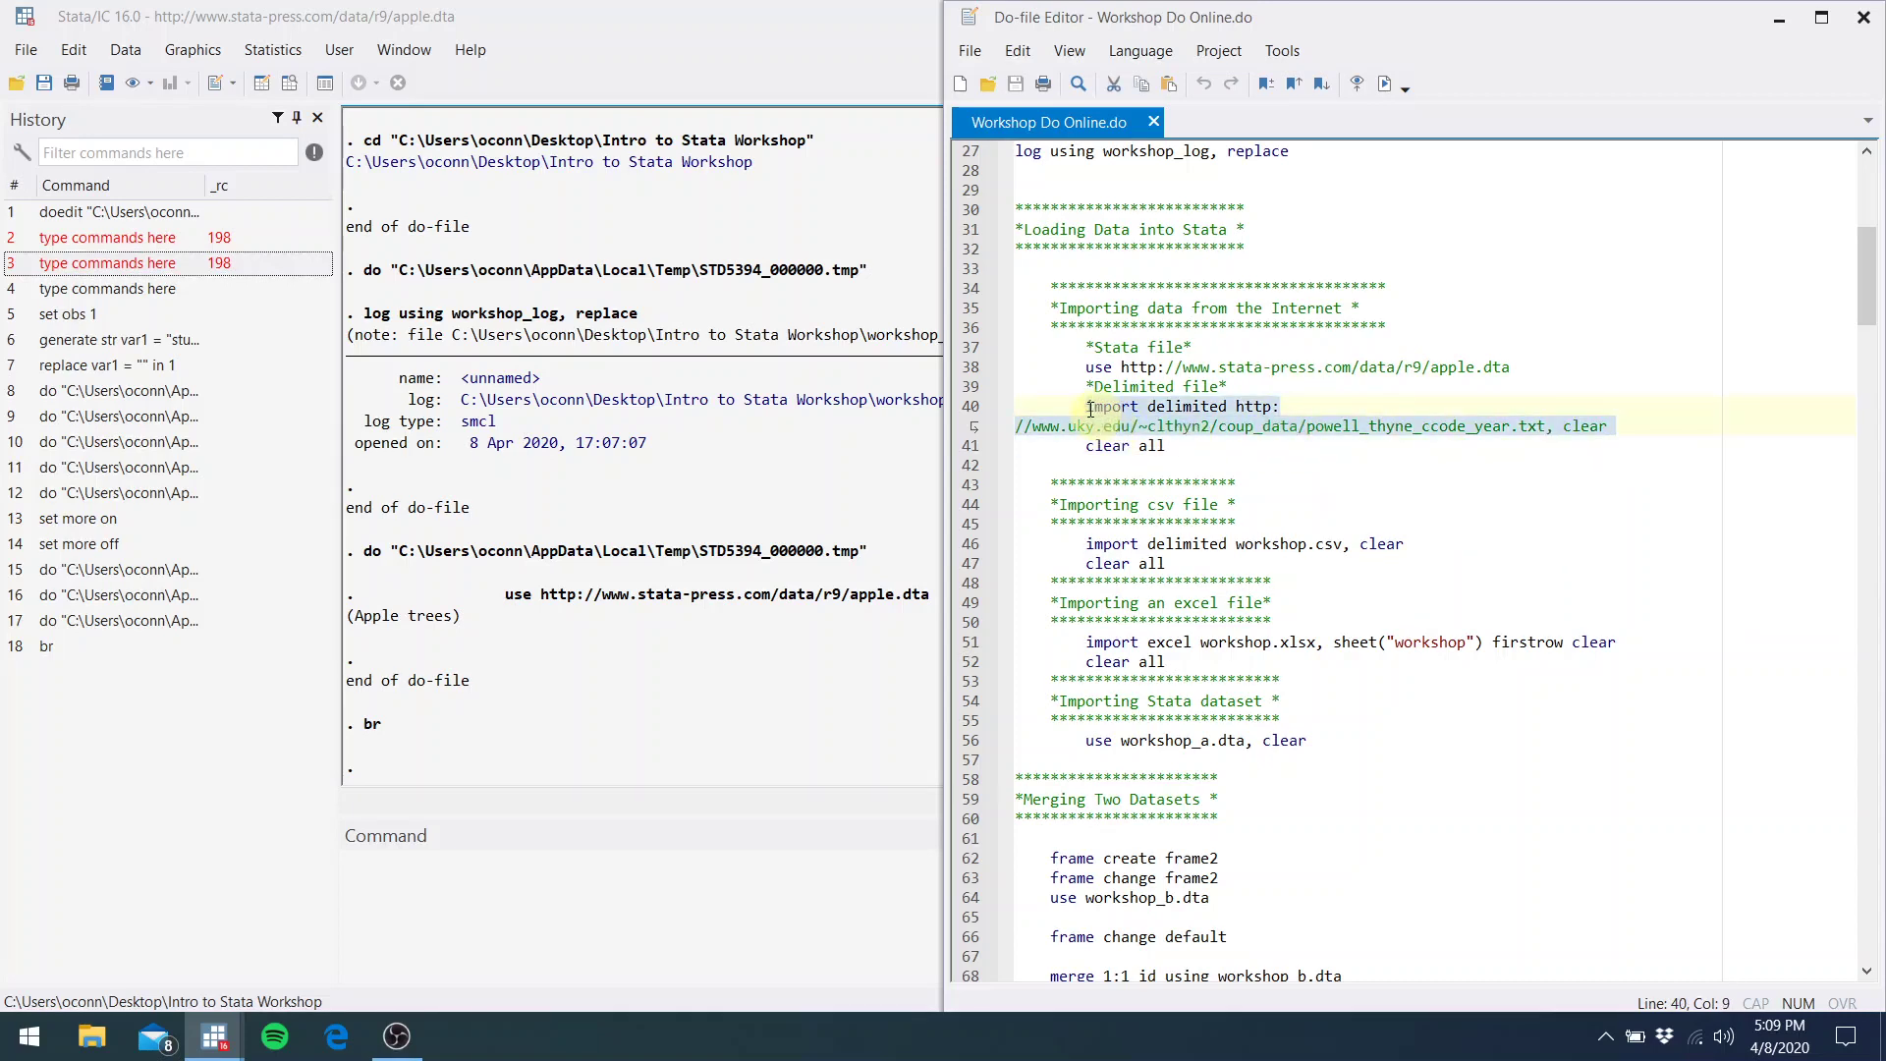
click(1395, 90)
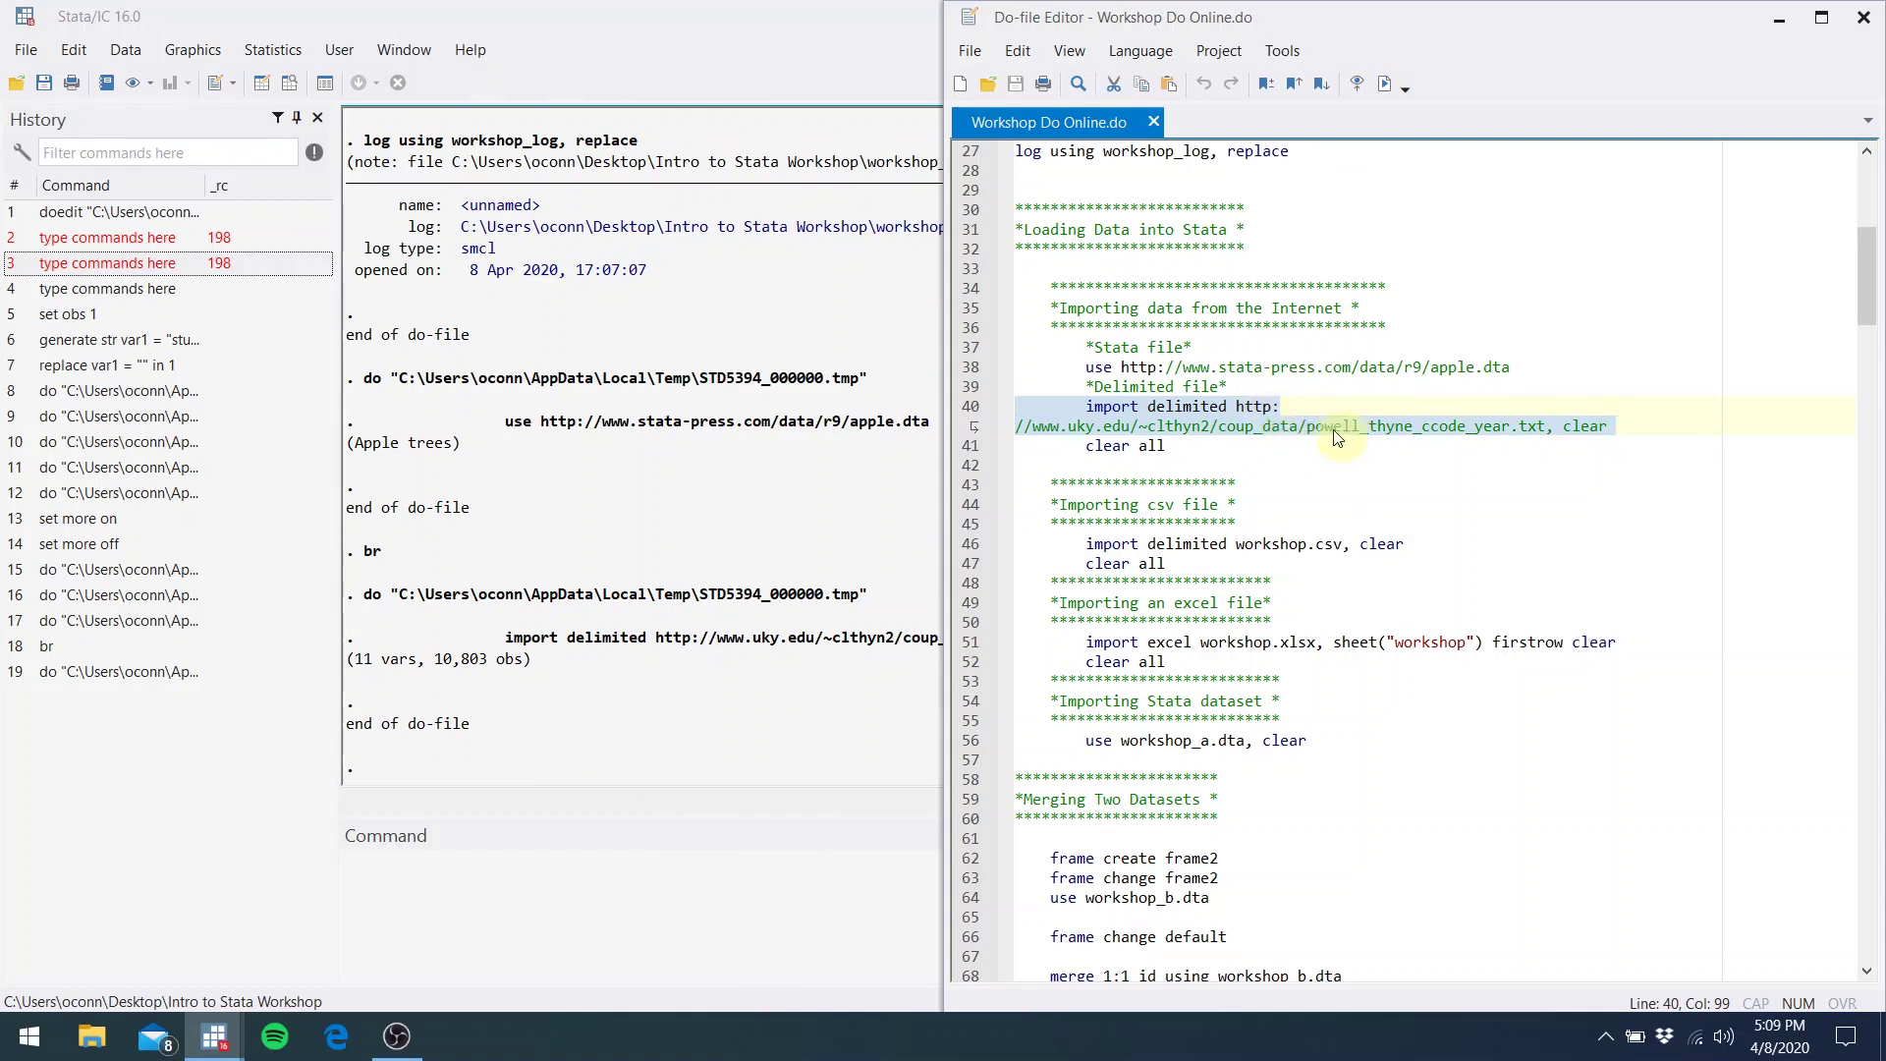
Browse the imported coup data with the "br" command, close the Data Editor and go back to the do-file editor
click(660, 888)
text(br)
key(Return)
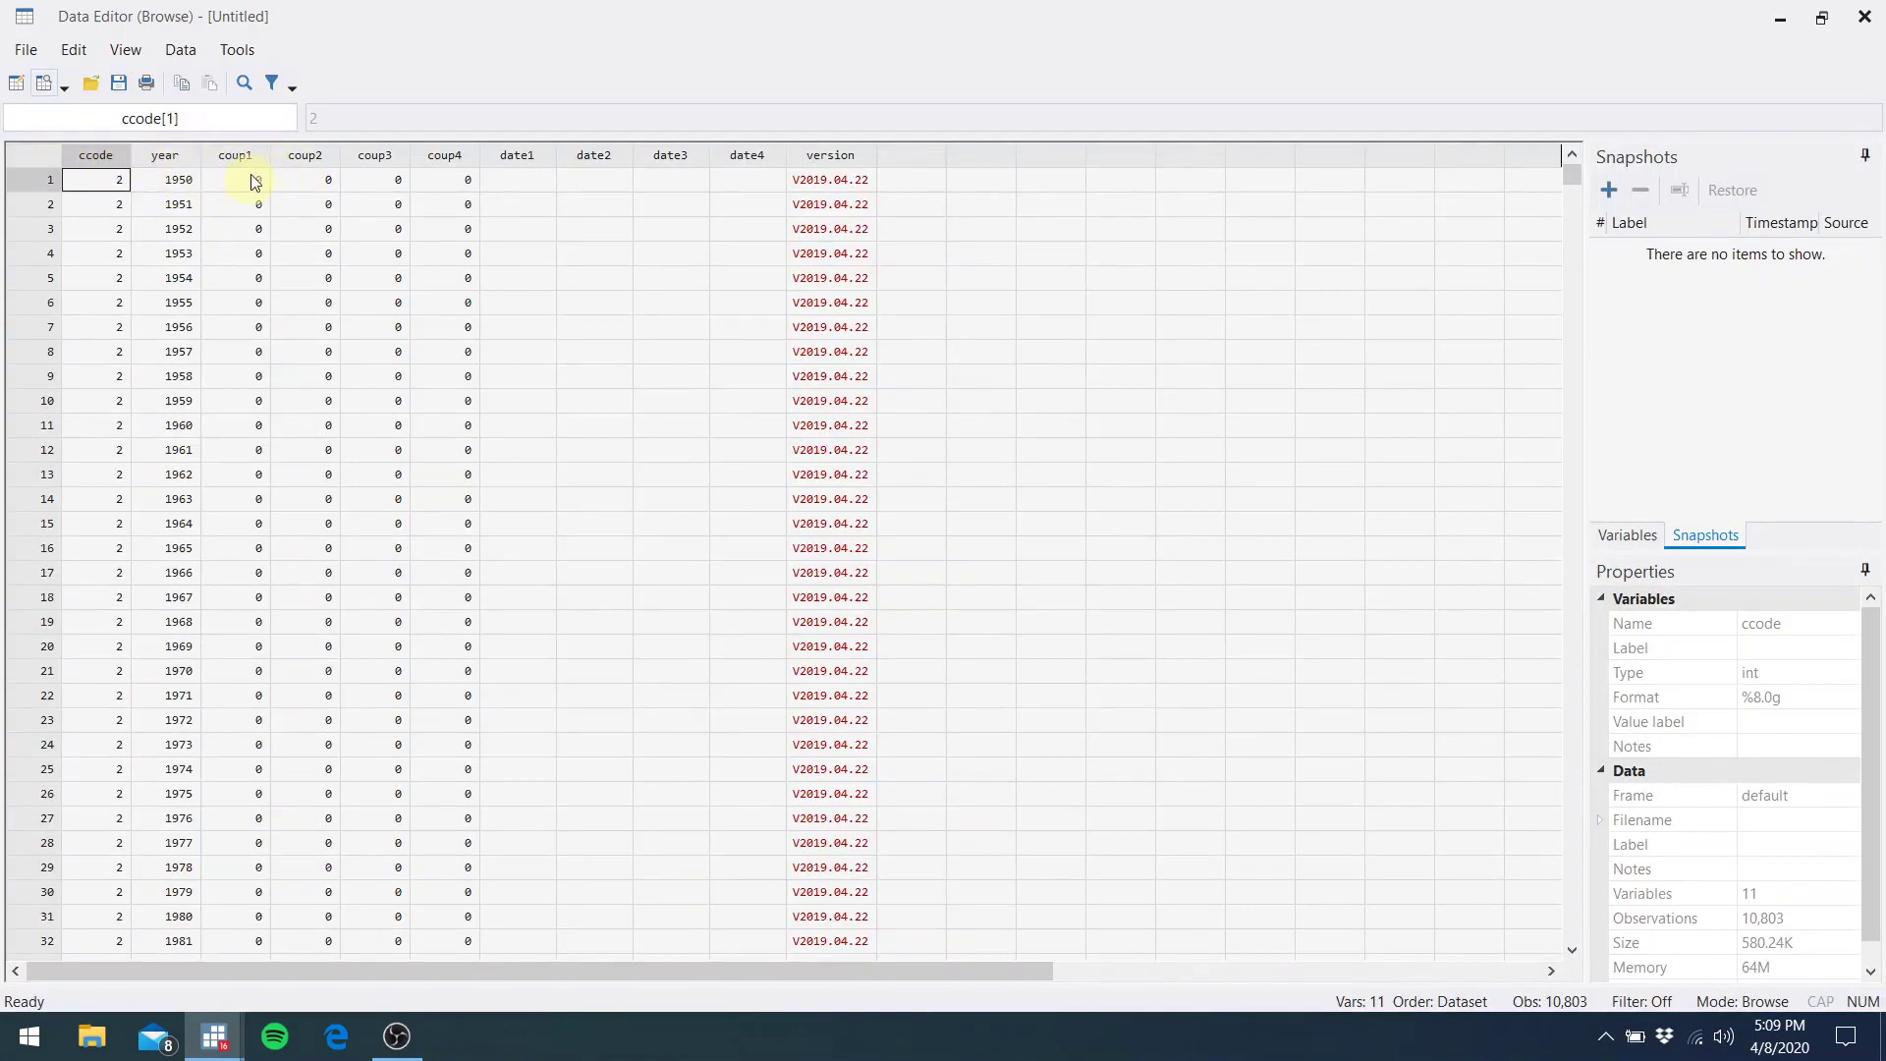
click(1863, 18)
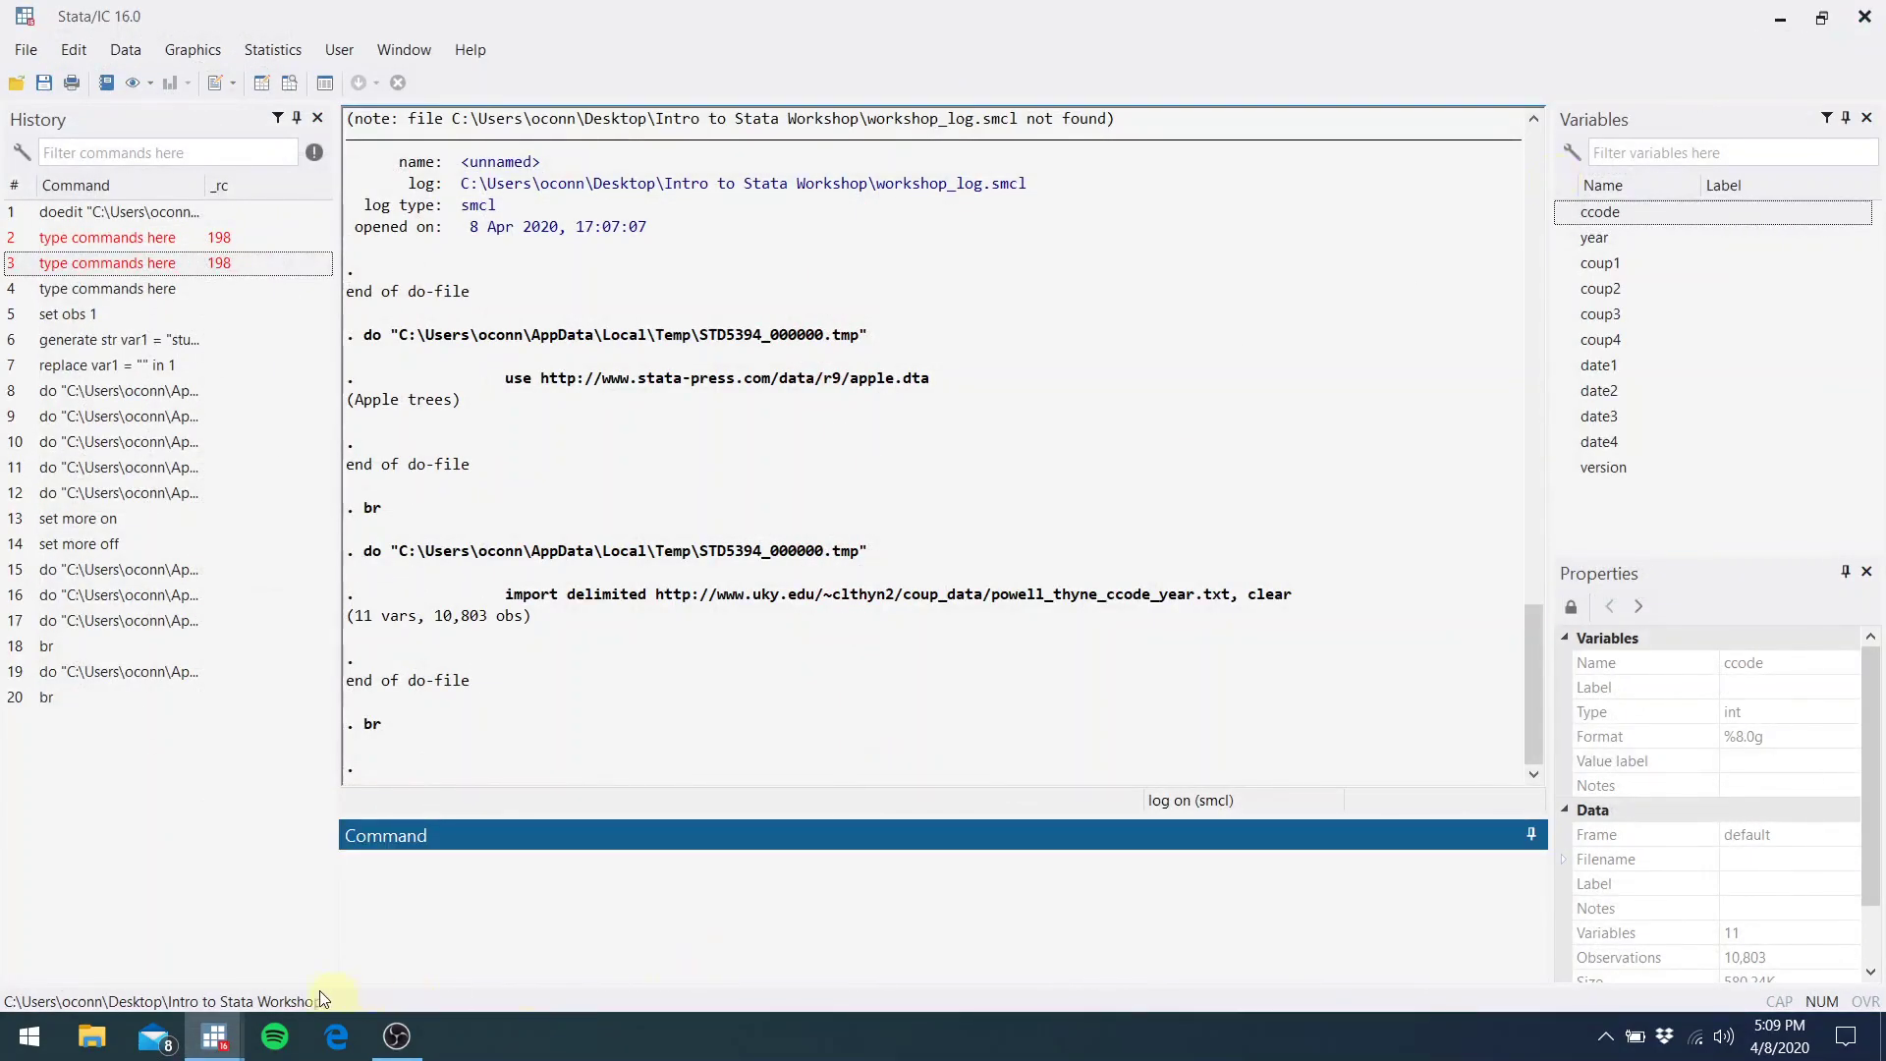
mouse_move(224, 1036)
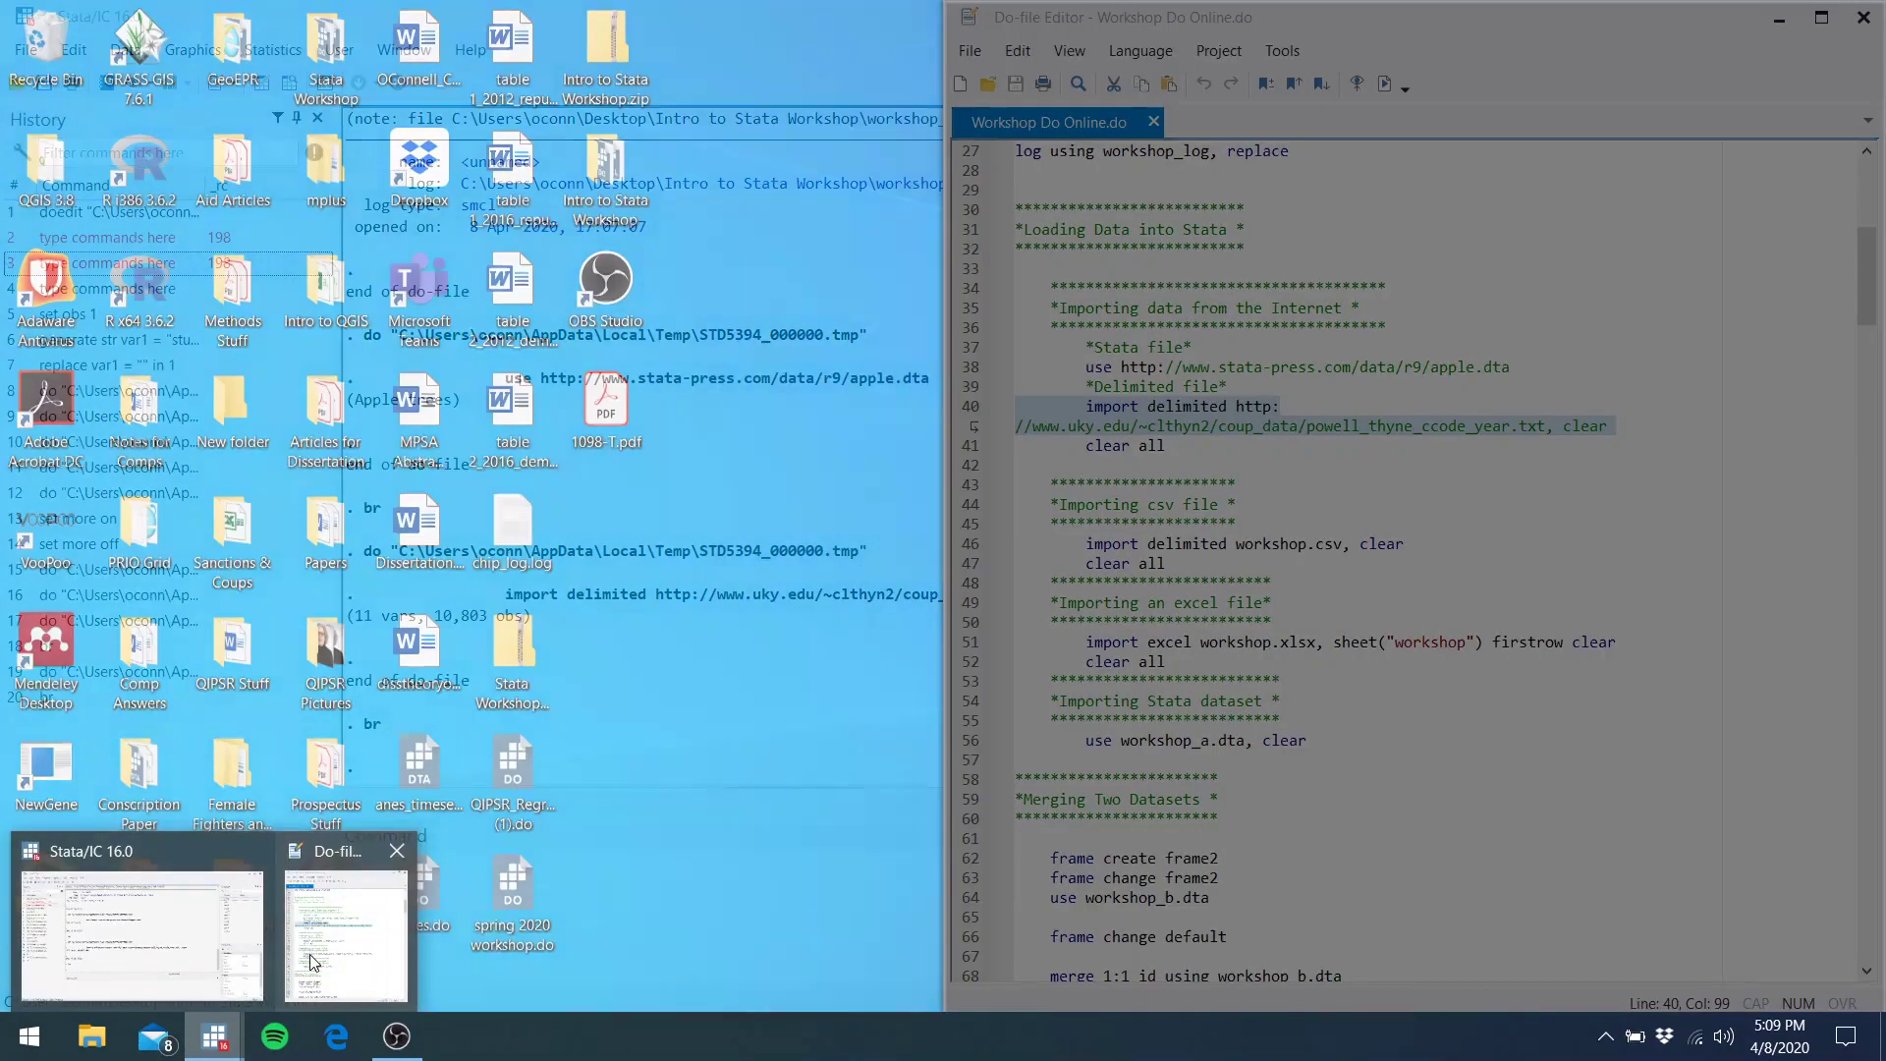
click(481, 914)
Run only the do-file line "import delimited workshop.csv, clear" to load the CSV file from the working directory
click(1263, 563)
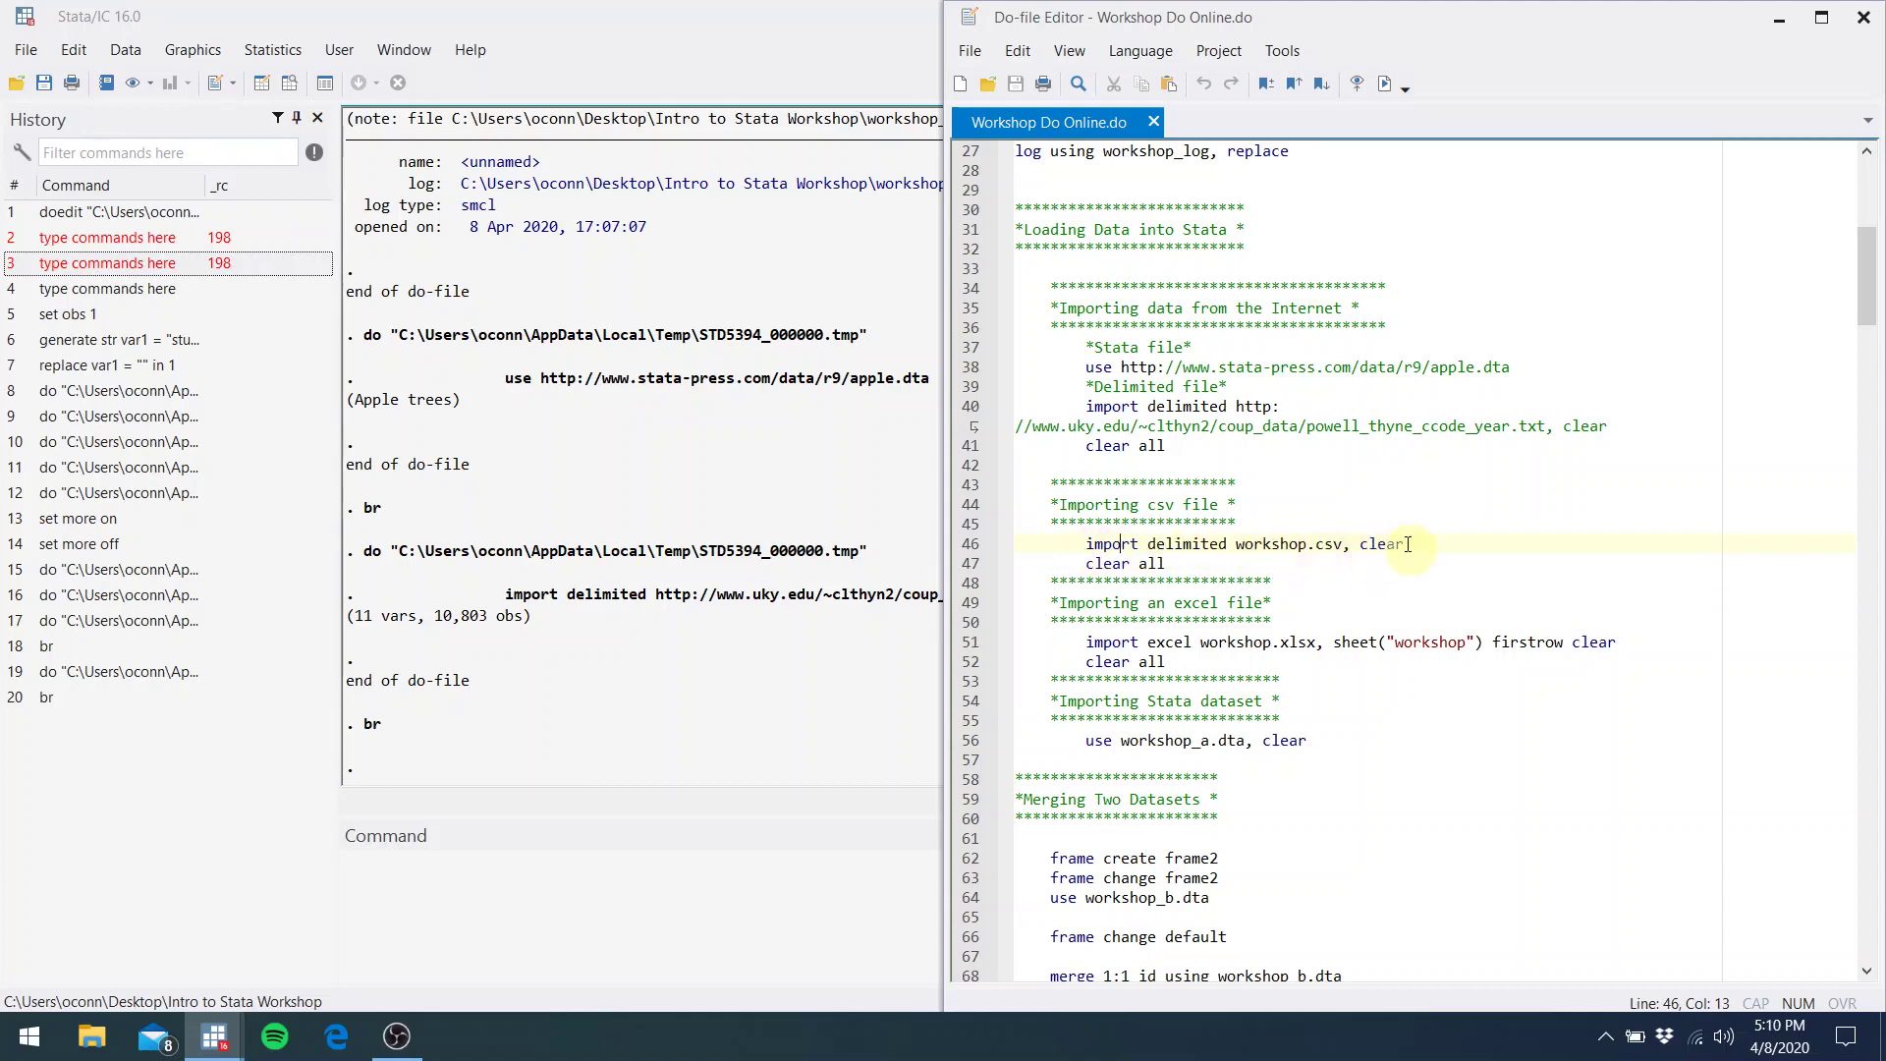
drag(1408, 543, 1084, 543)
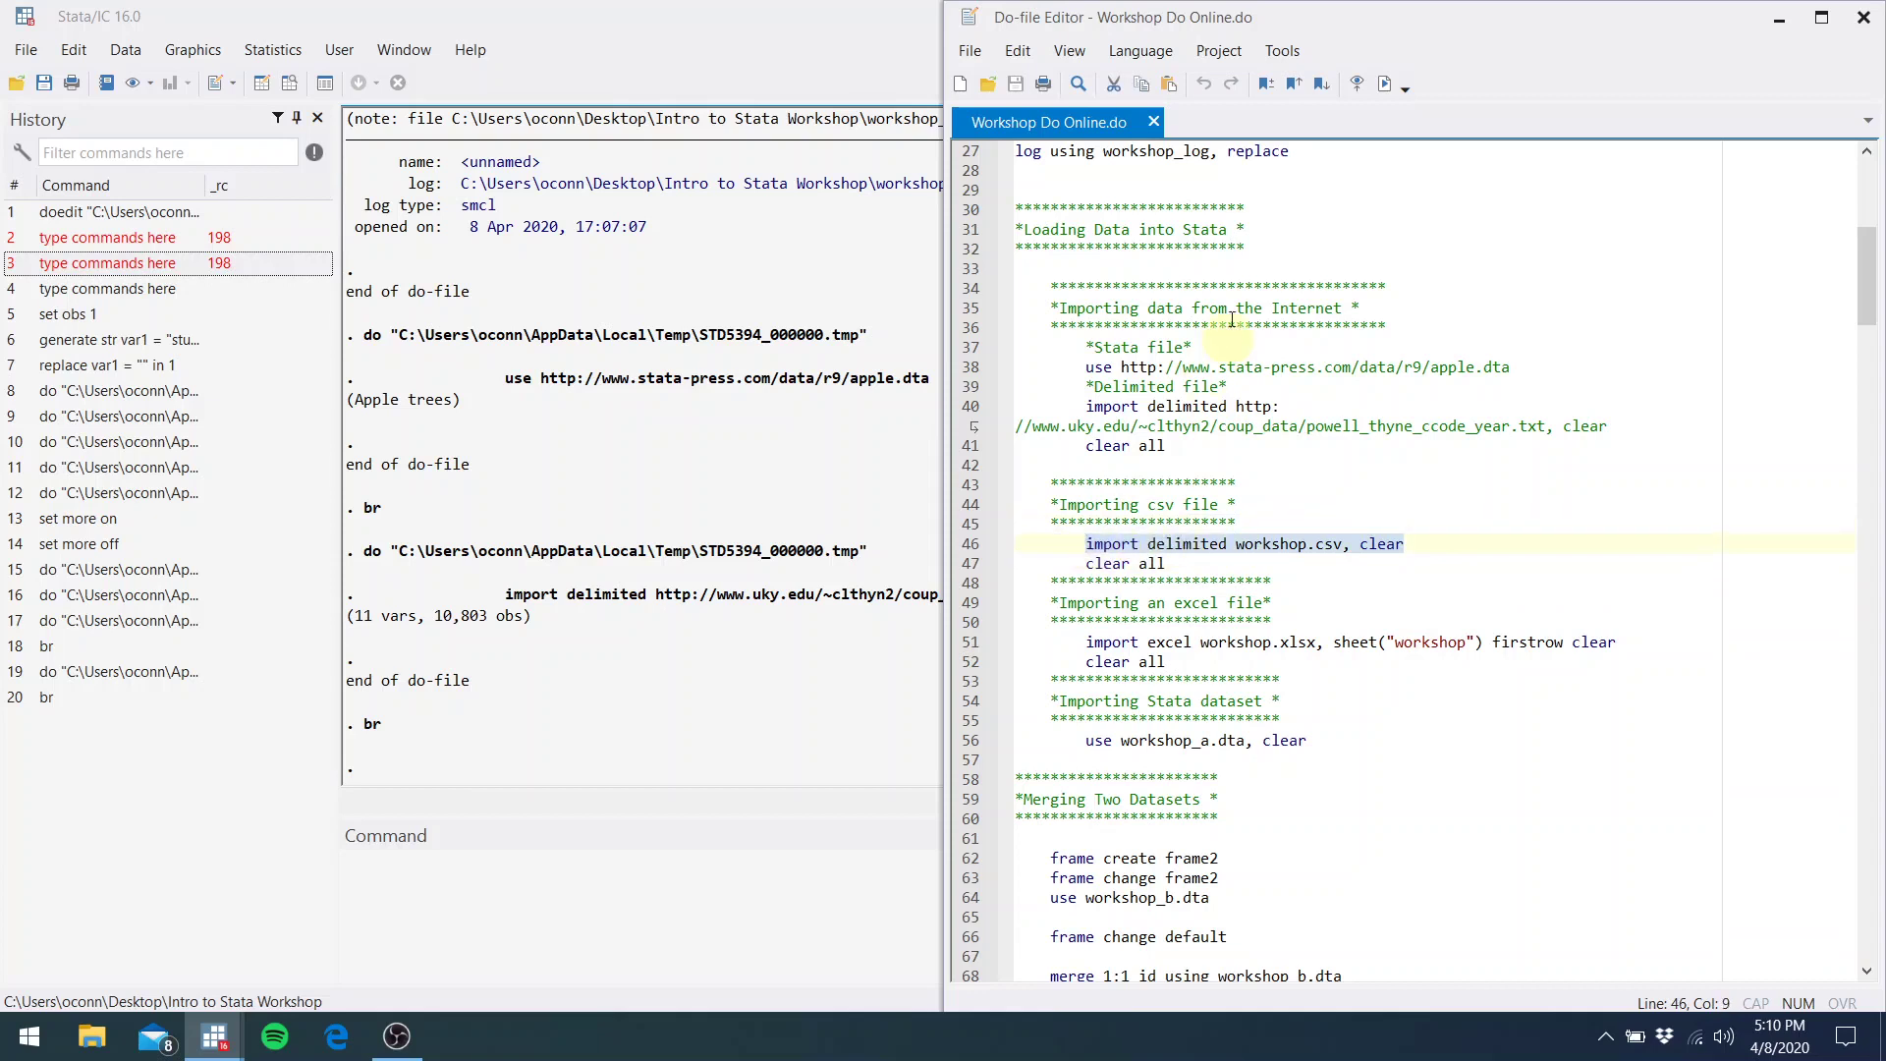
click(1385, 83)
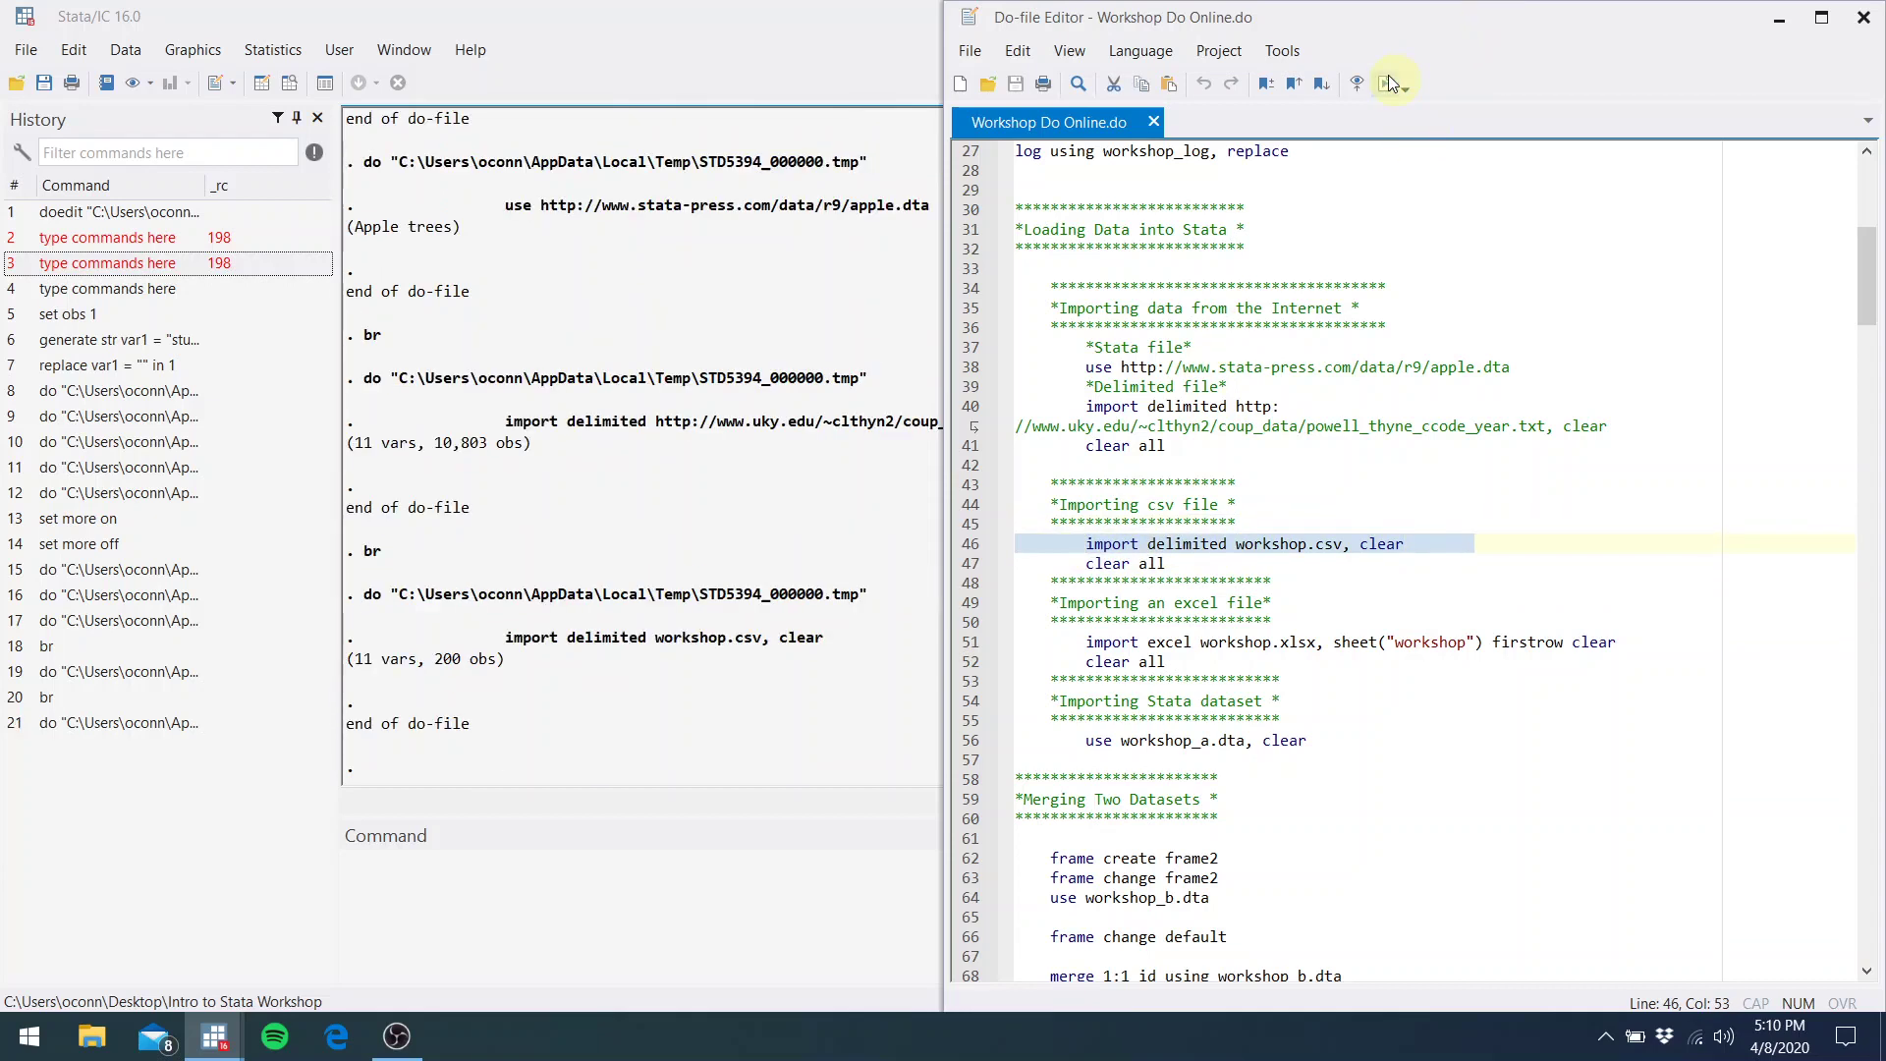
Browse the imported workshop.csv data with the "br" command, close the Data Editor and bring back the do-file editor
click(601, 860)
text(br)
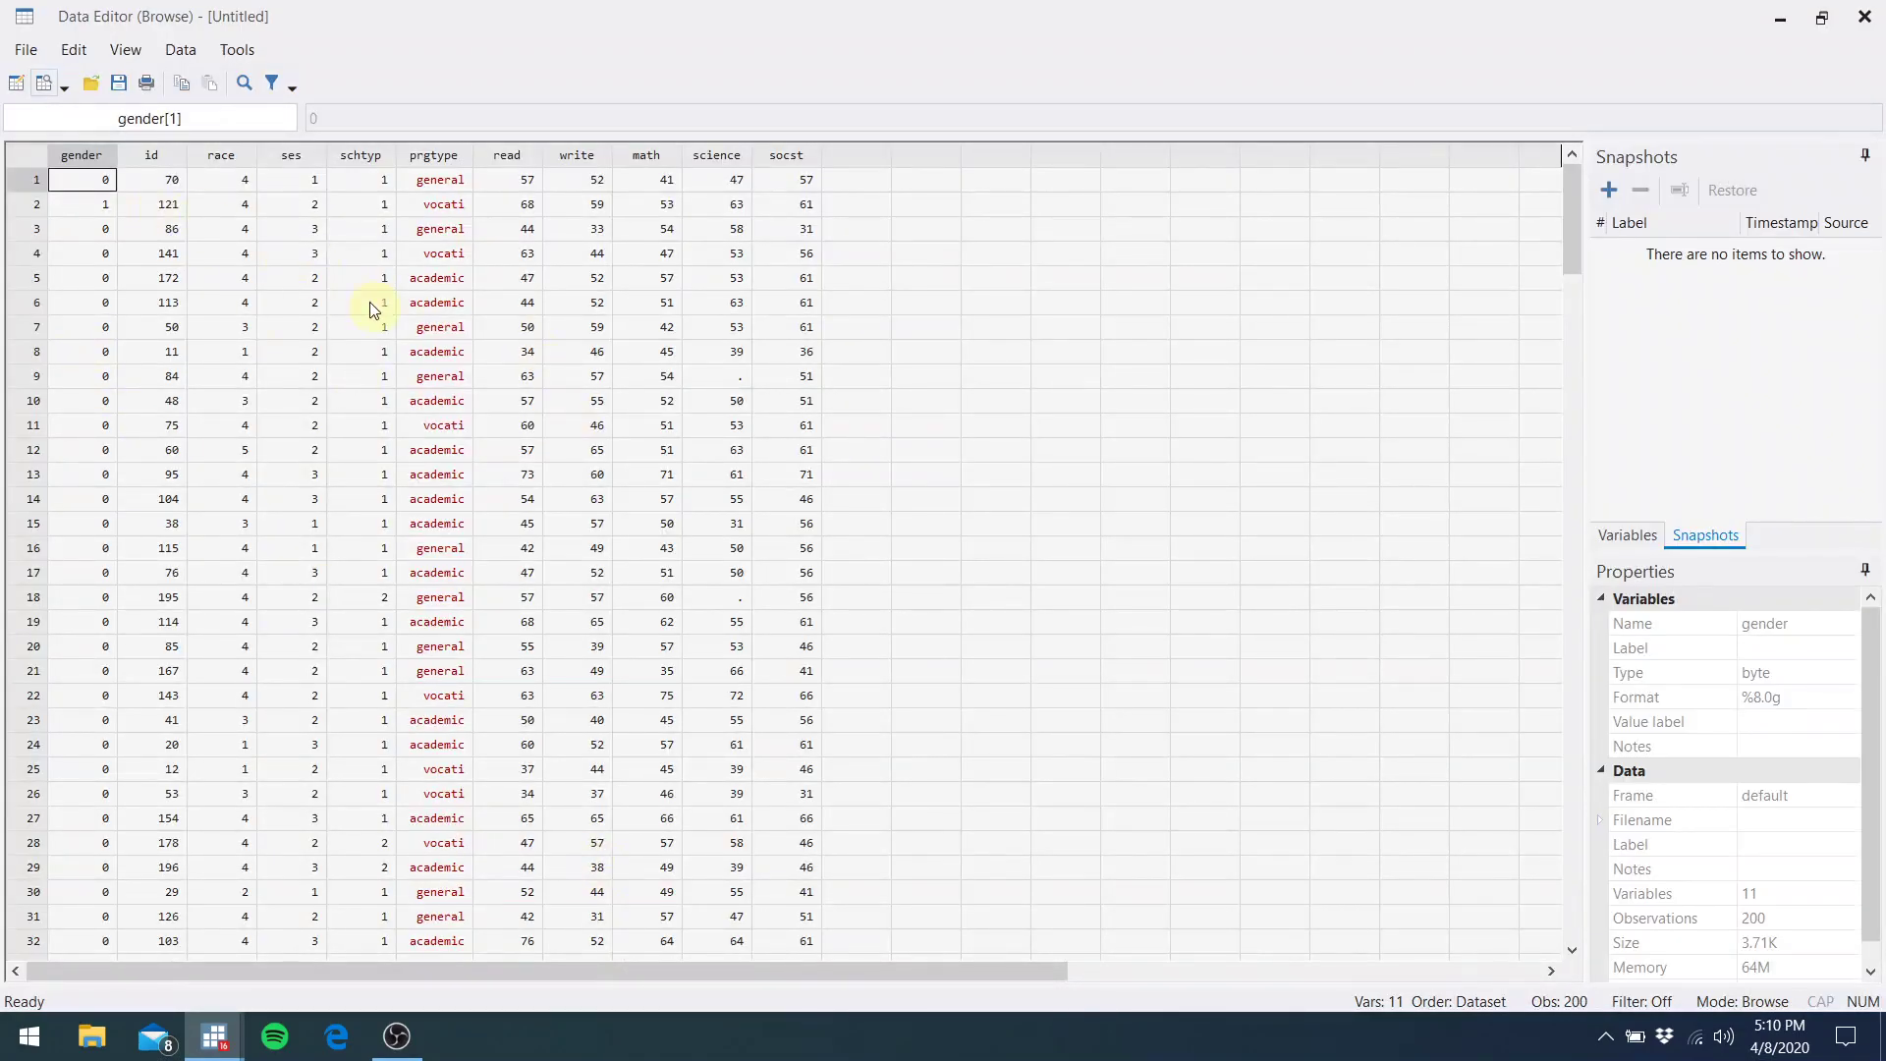
click(1864, 20)
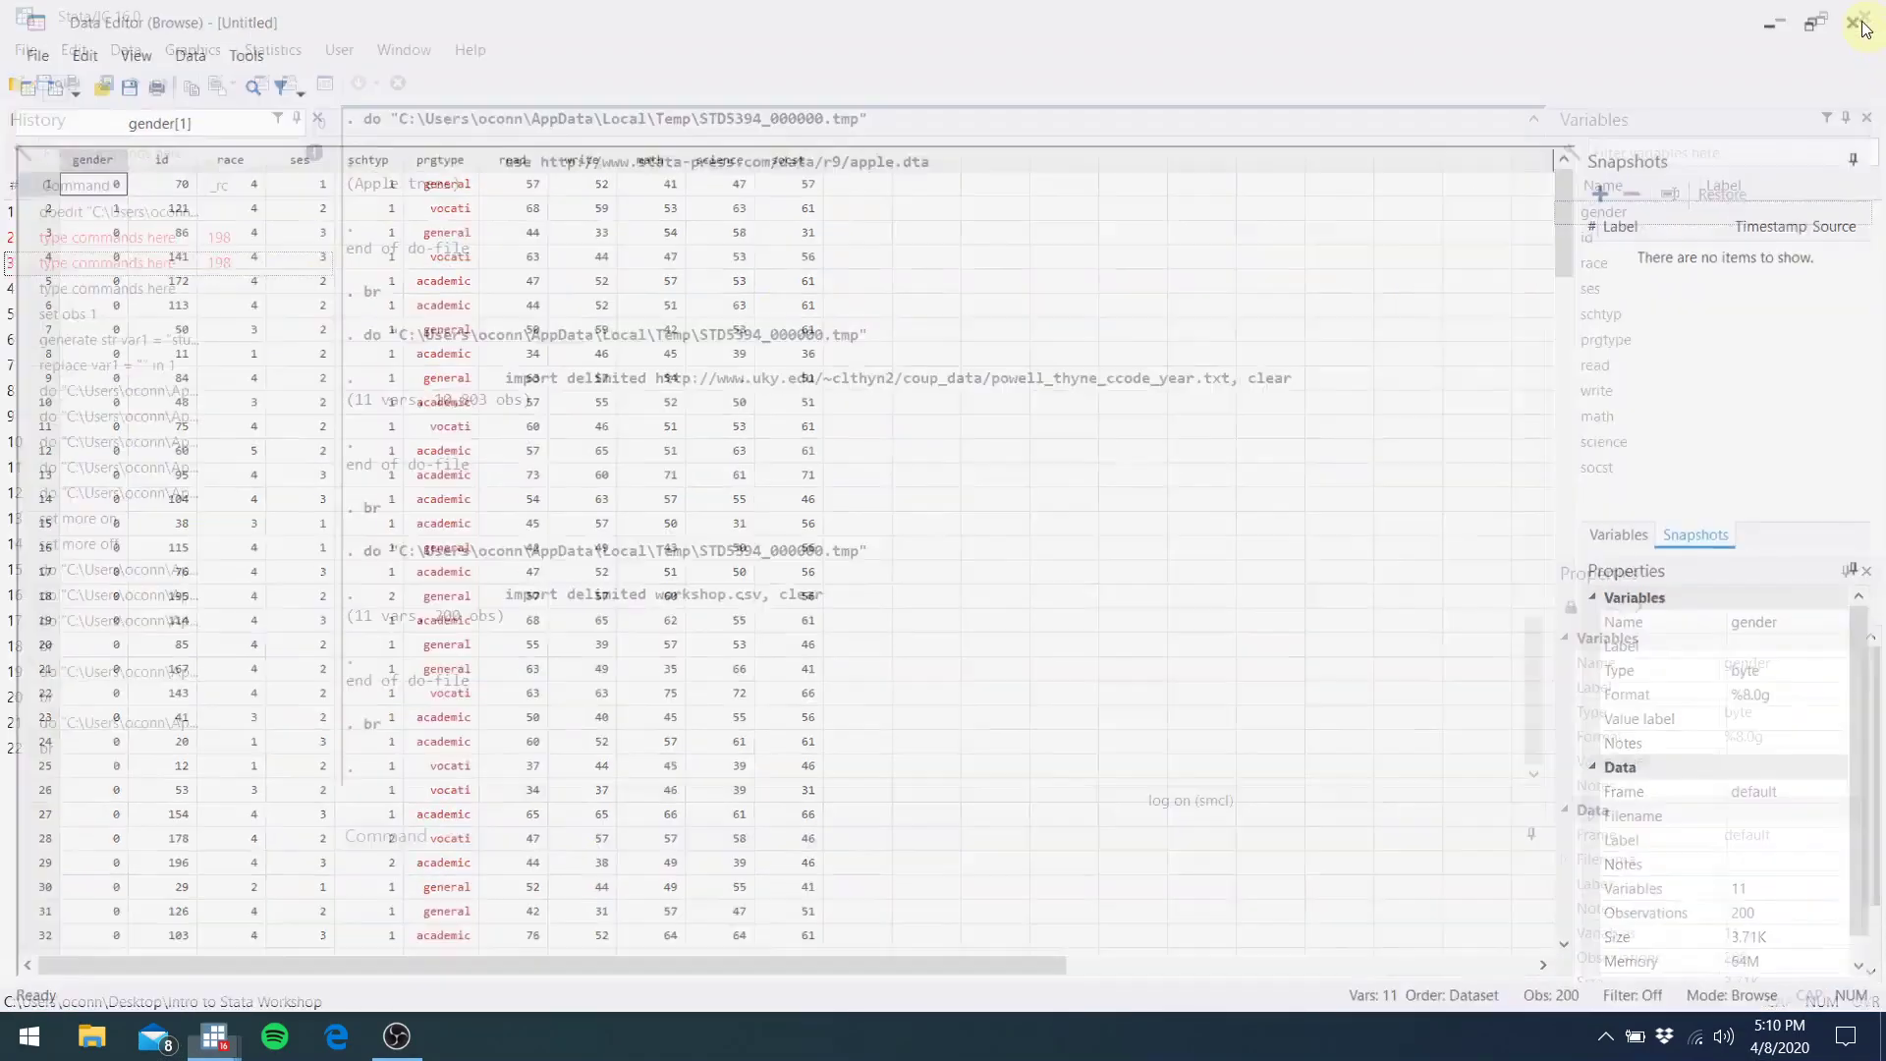
click(234, 1030)
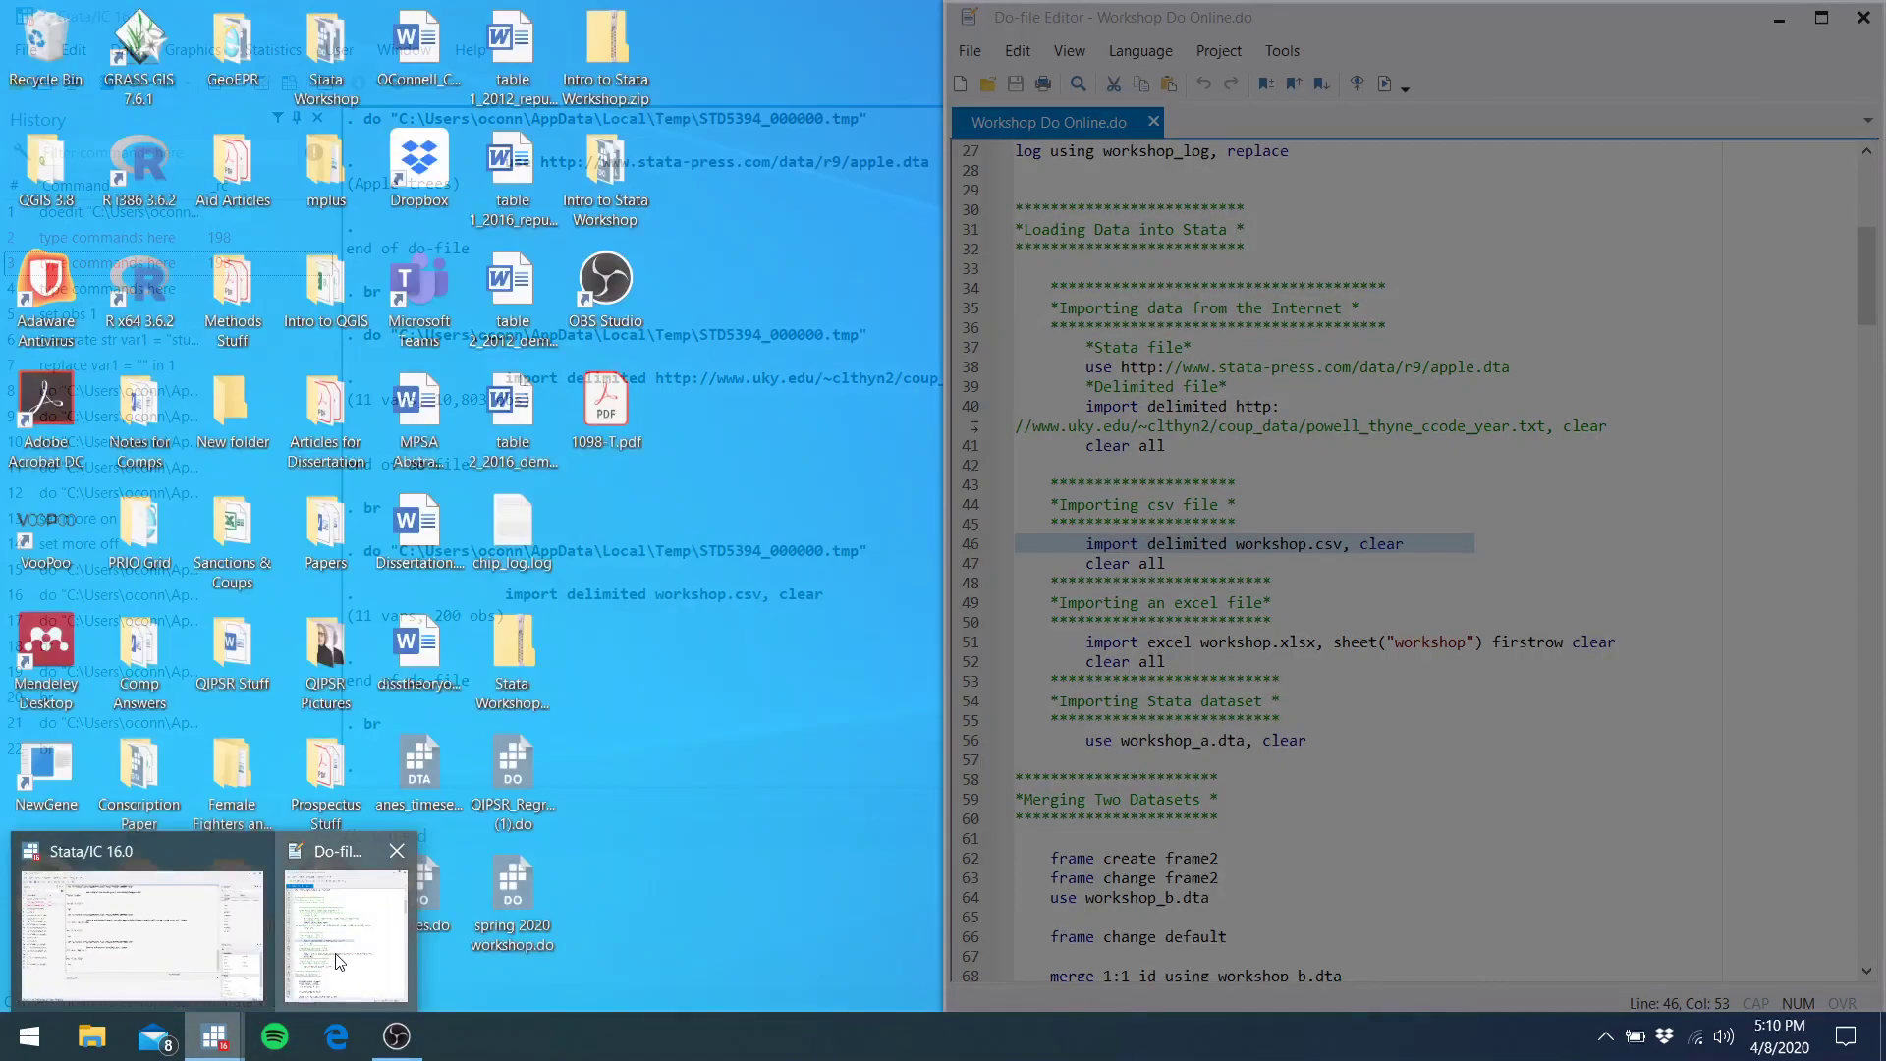
click(338, 937)
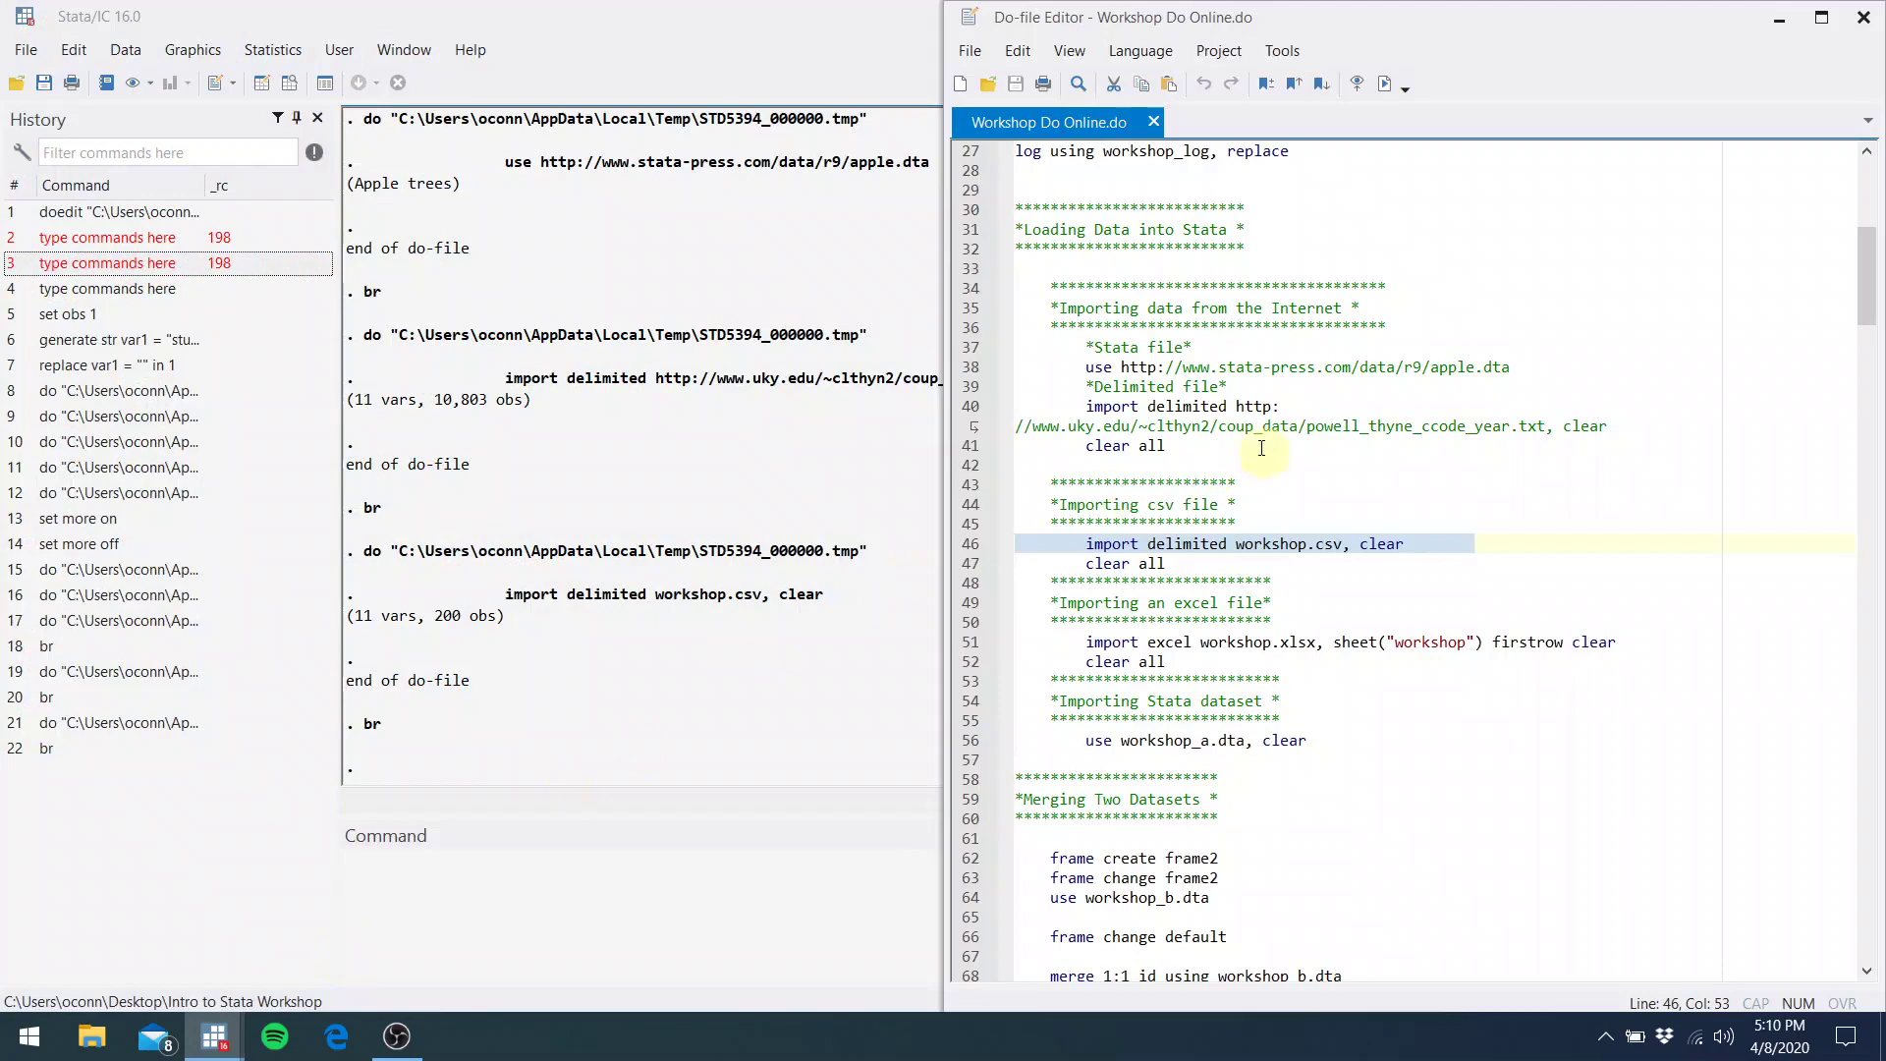
Review the workshop.csv import and cd lines, check the Desktop folder "Intro to Stata Workshop" and its path in File Explorer, and return to the do-file
click(1271, 546)
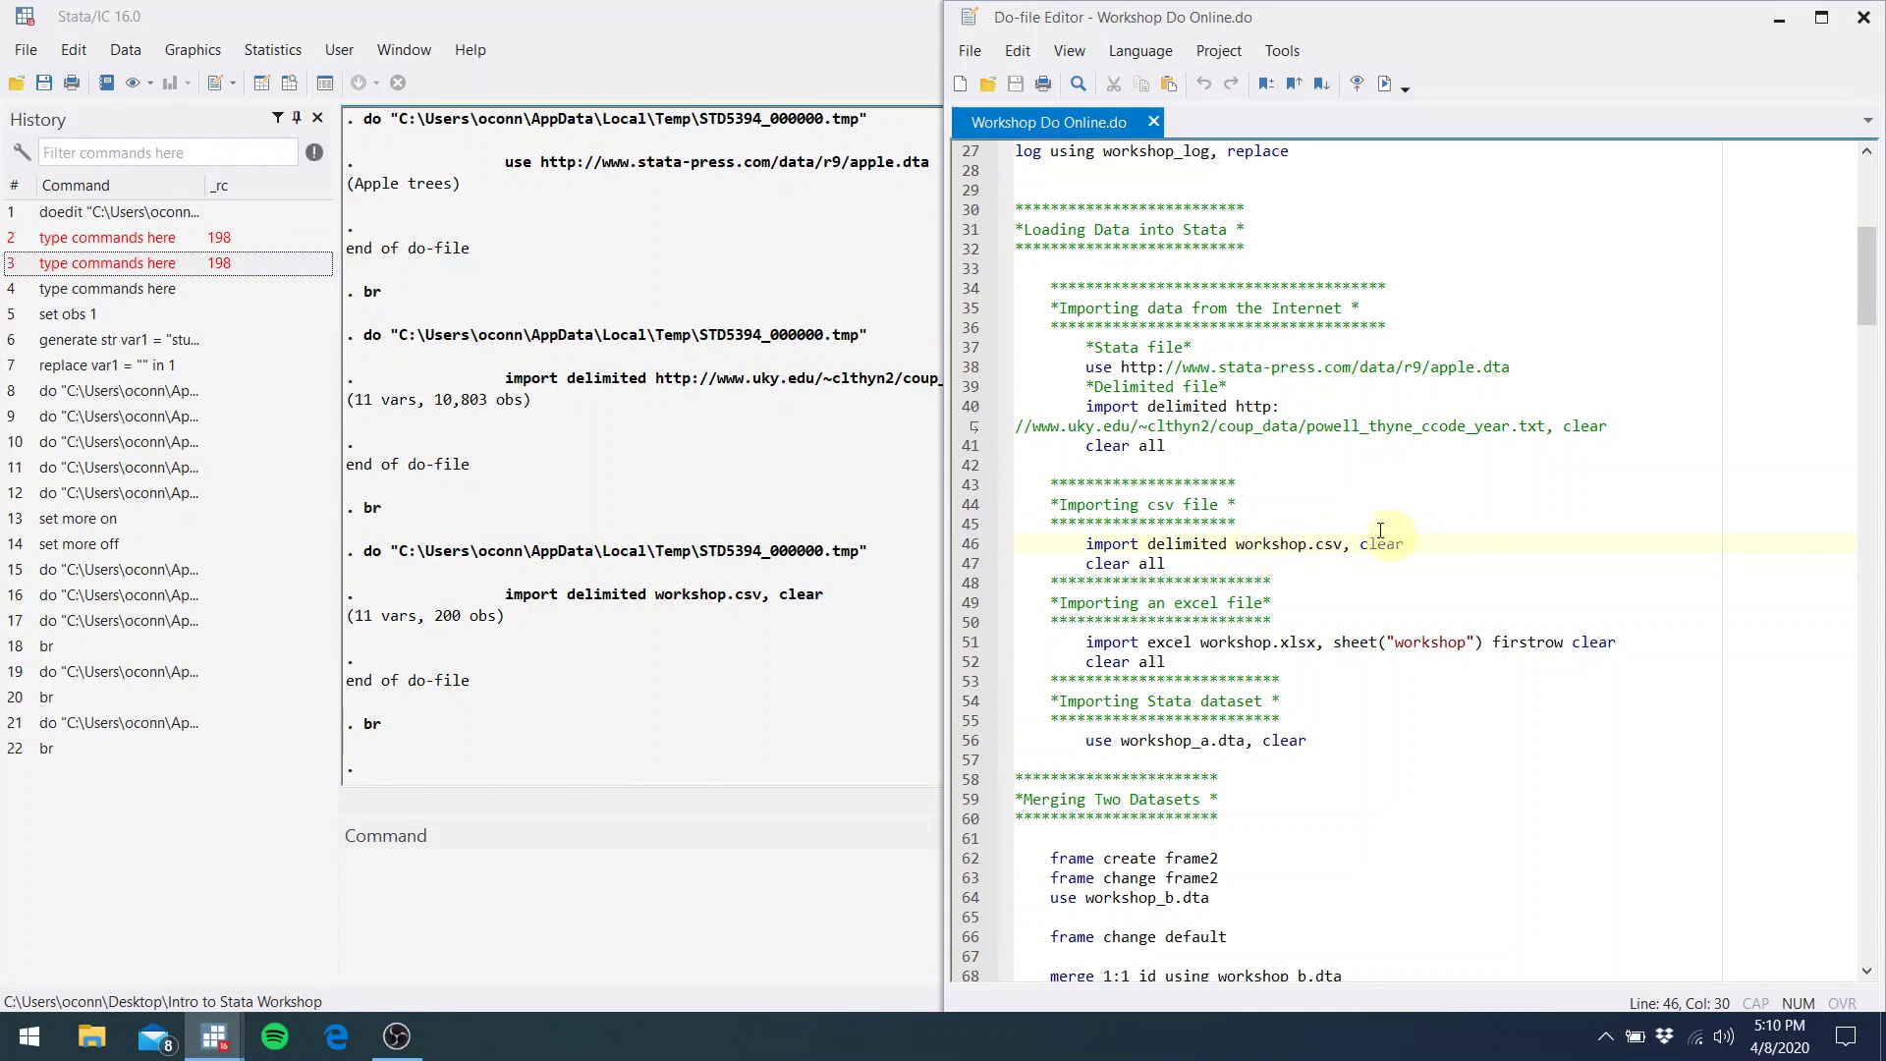
click(1339, 545)
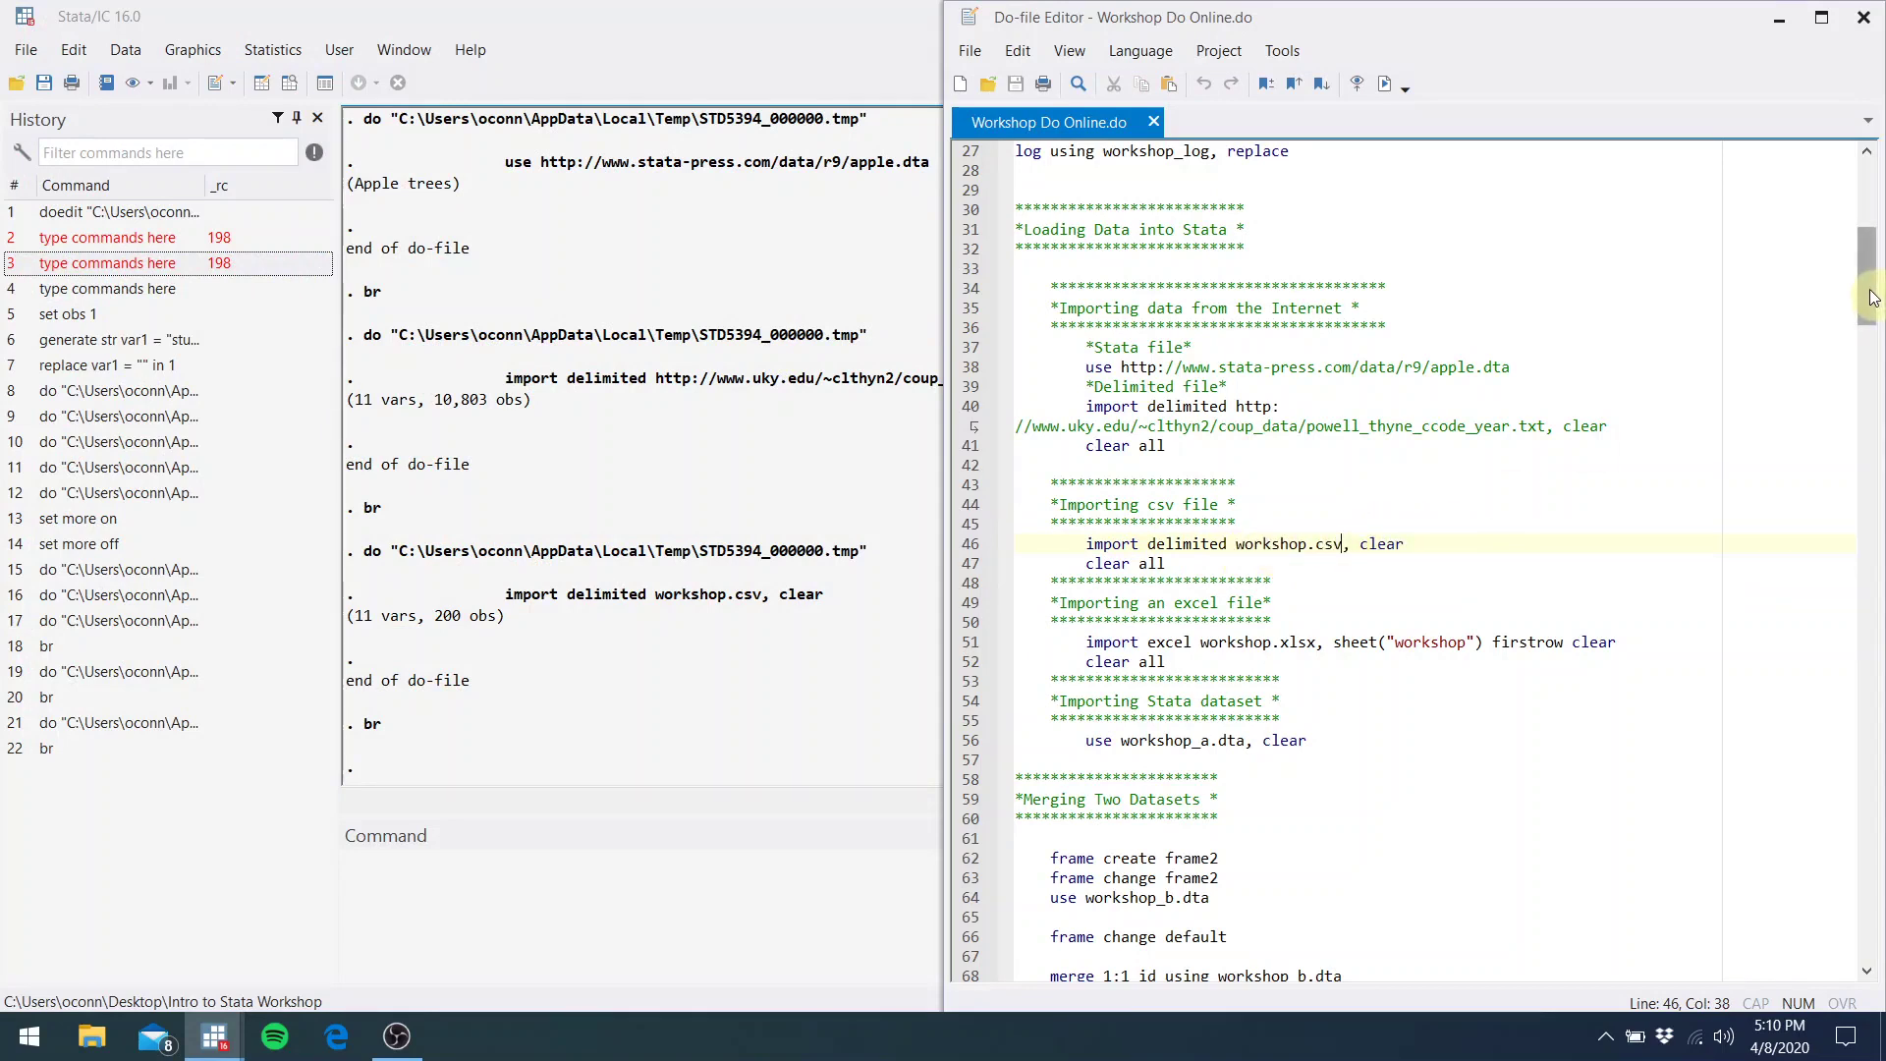
drag(1869, 297, 1869, 249)
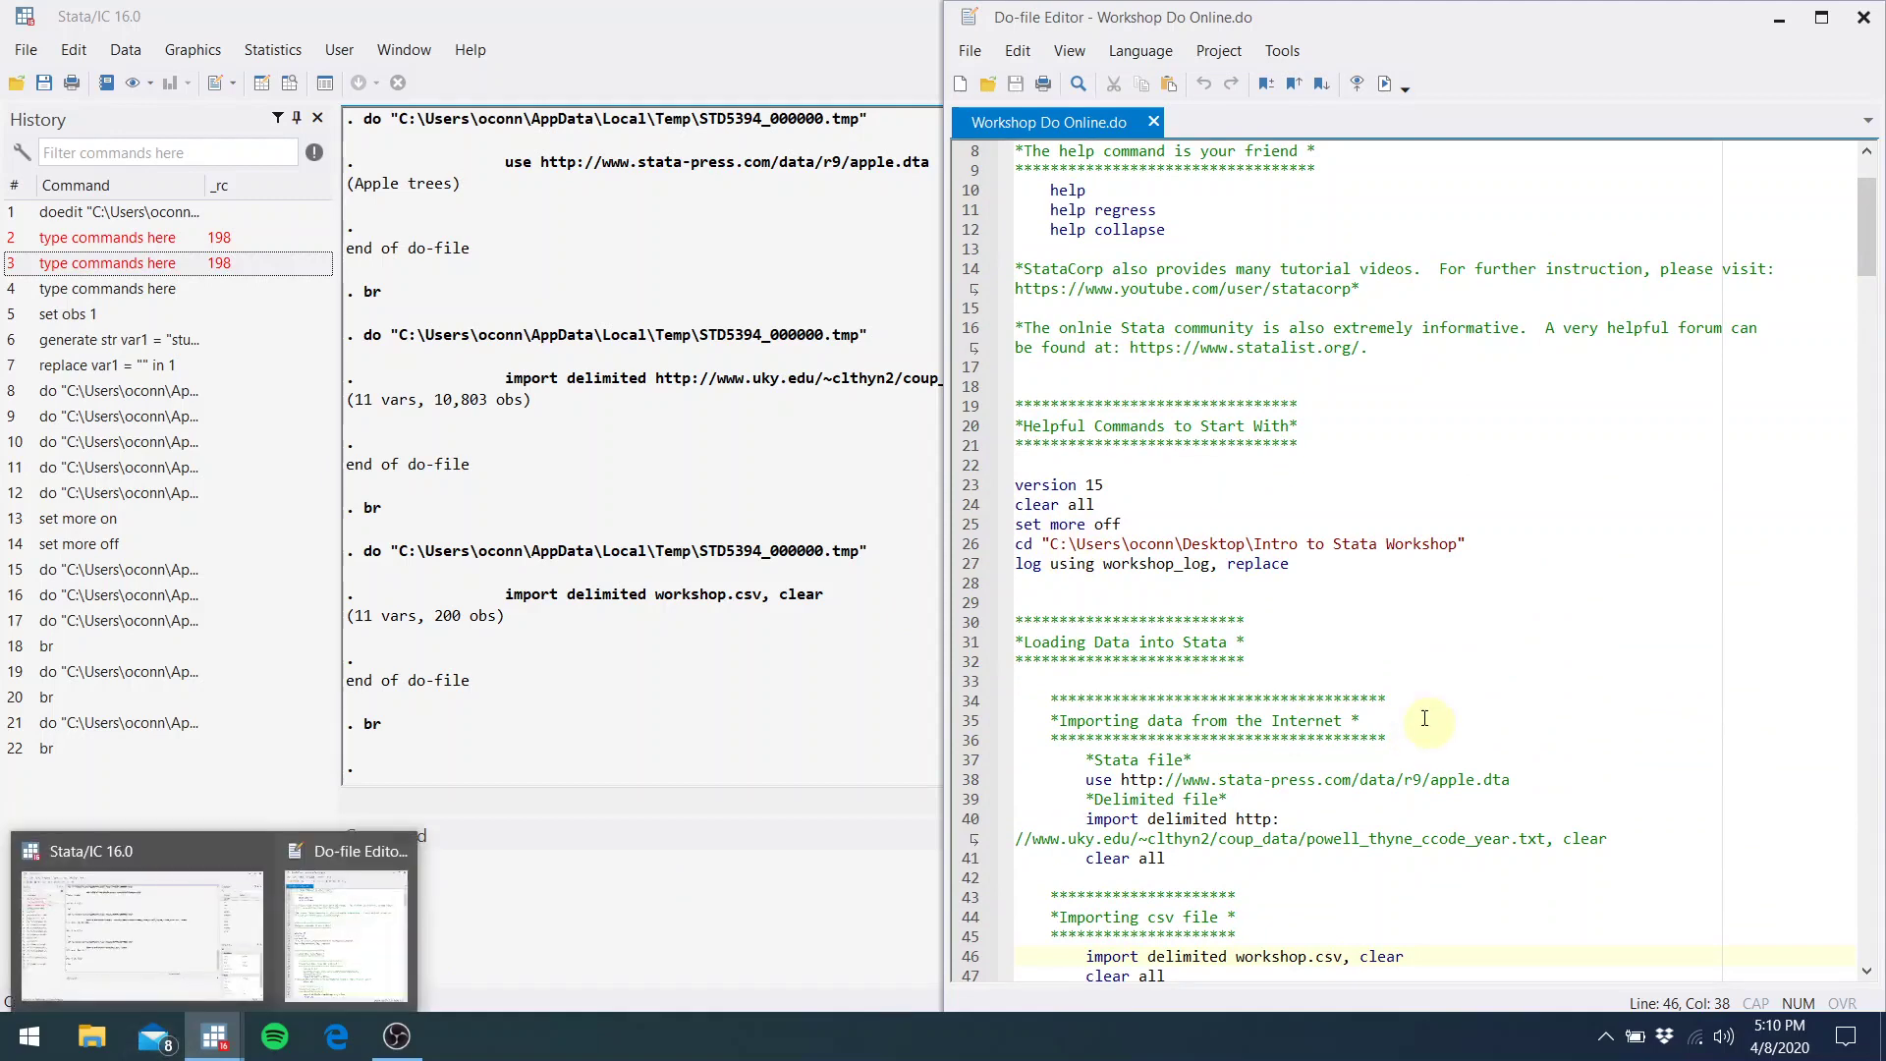
drag(1867, 251, 1867, 285)
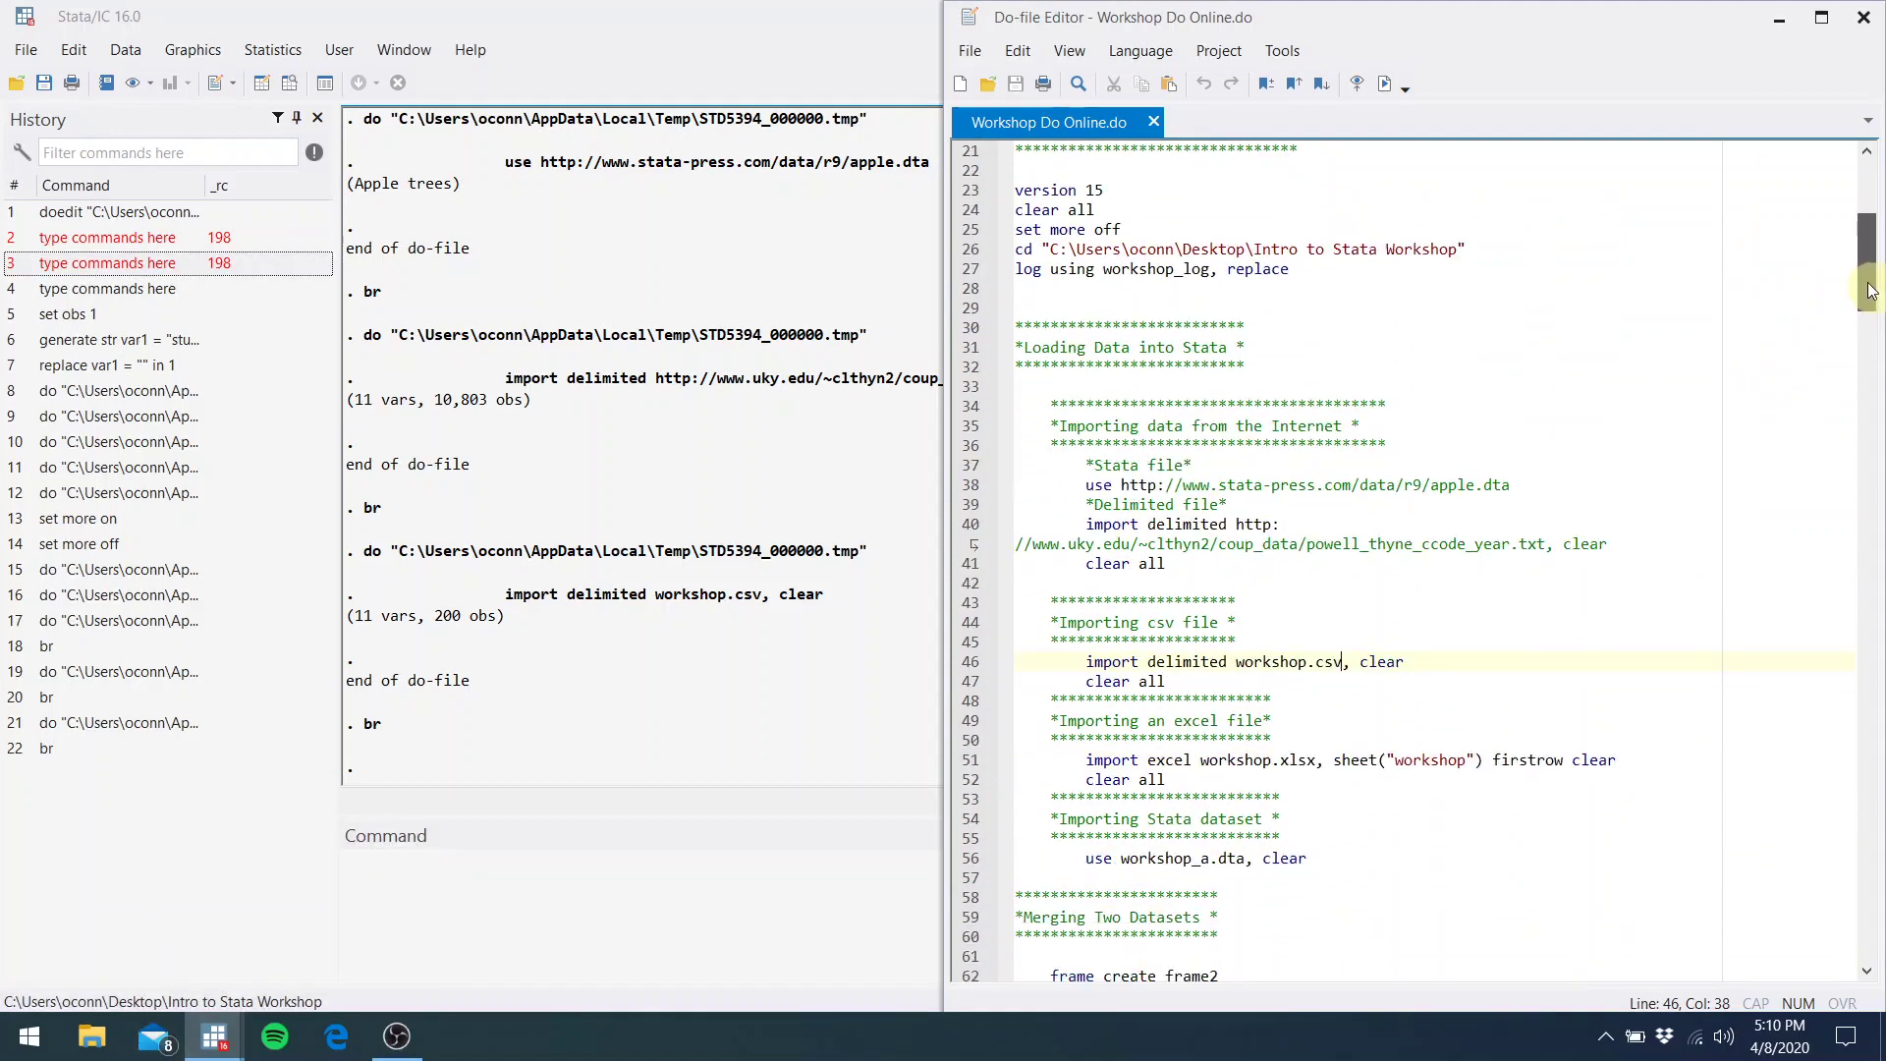
click(95, 1045)
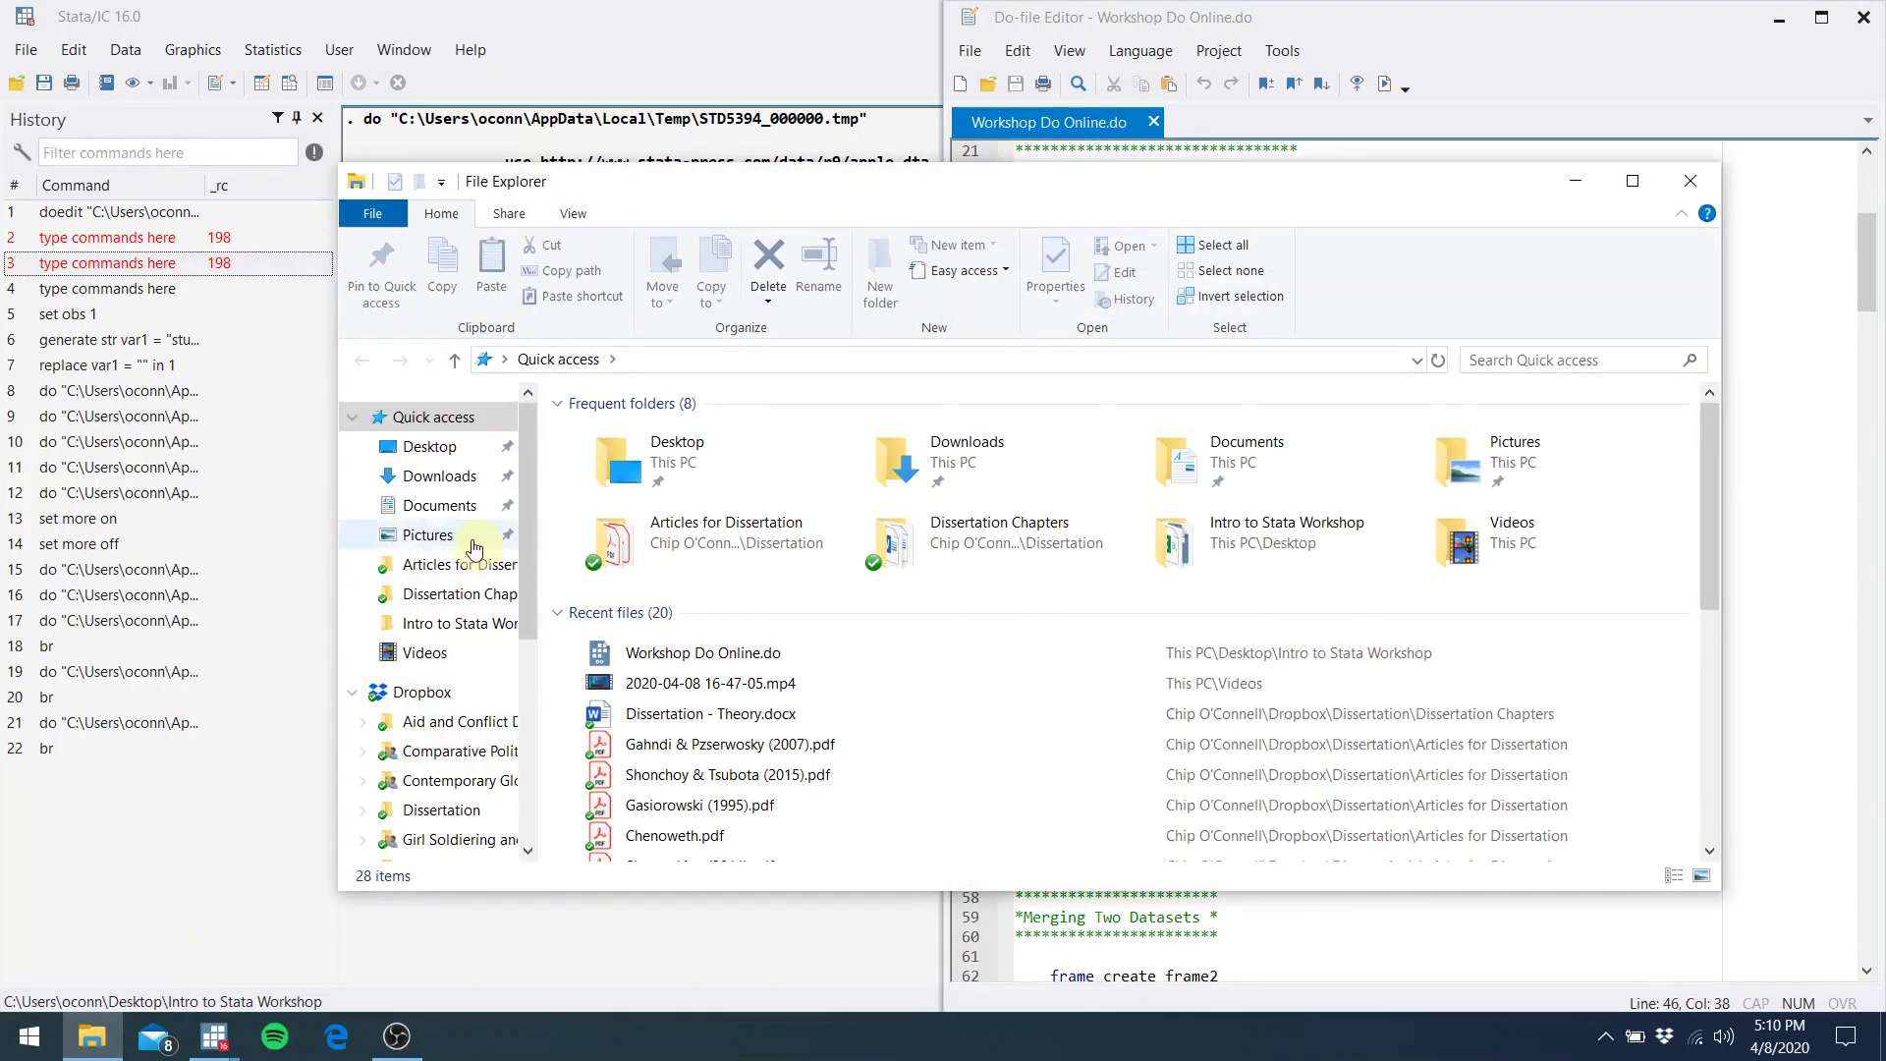
click(489, 452)
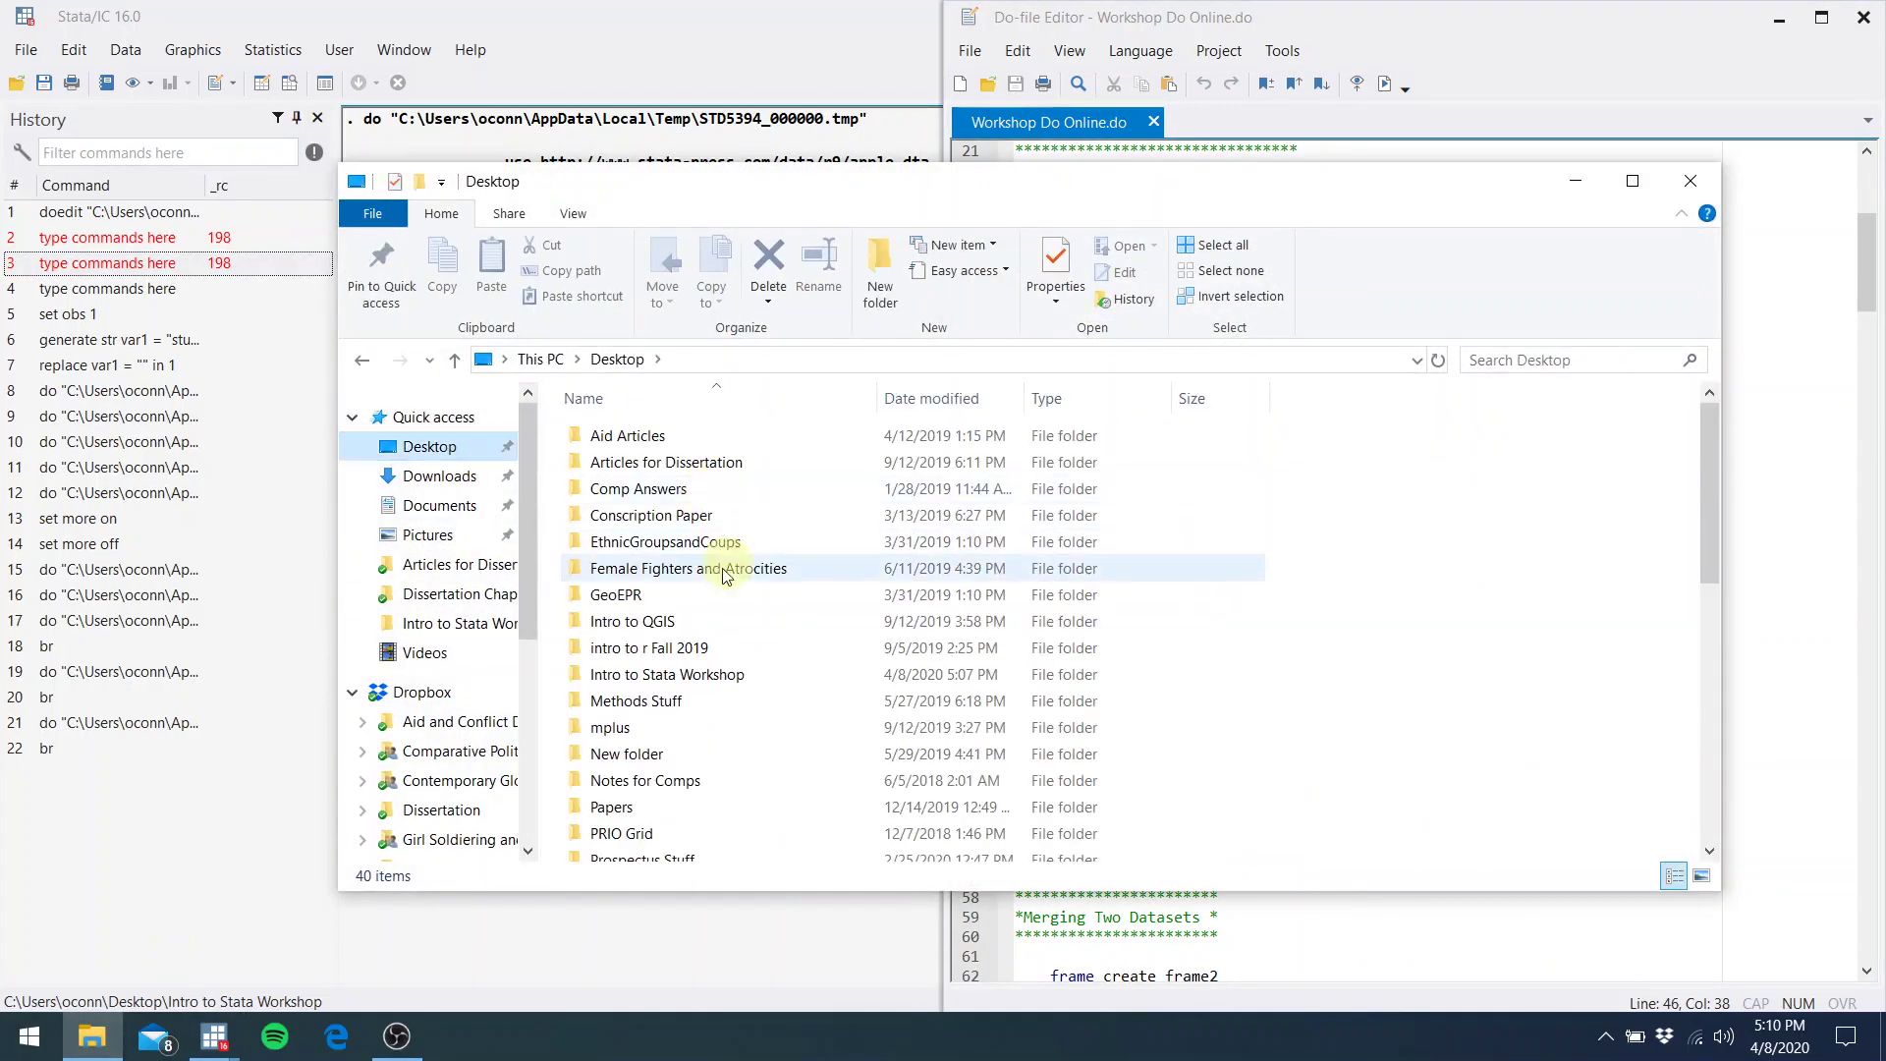
double_click(672, 674)
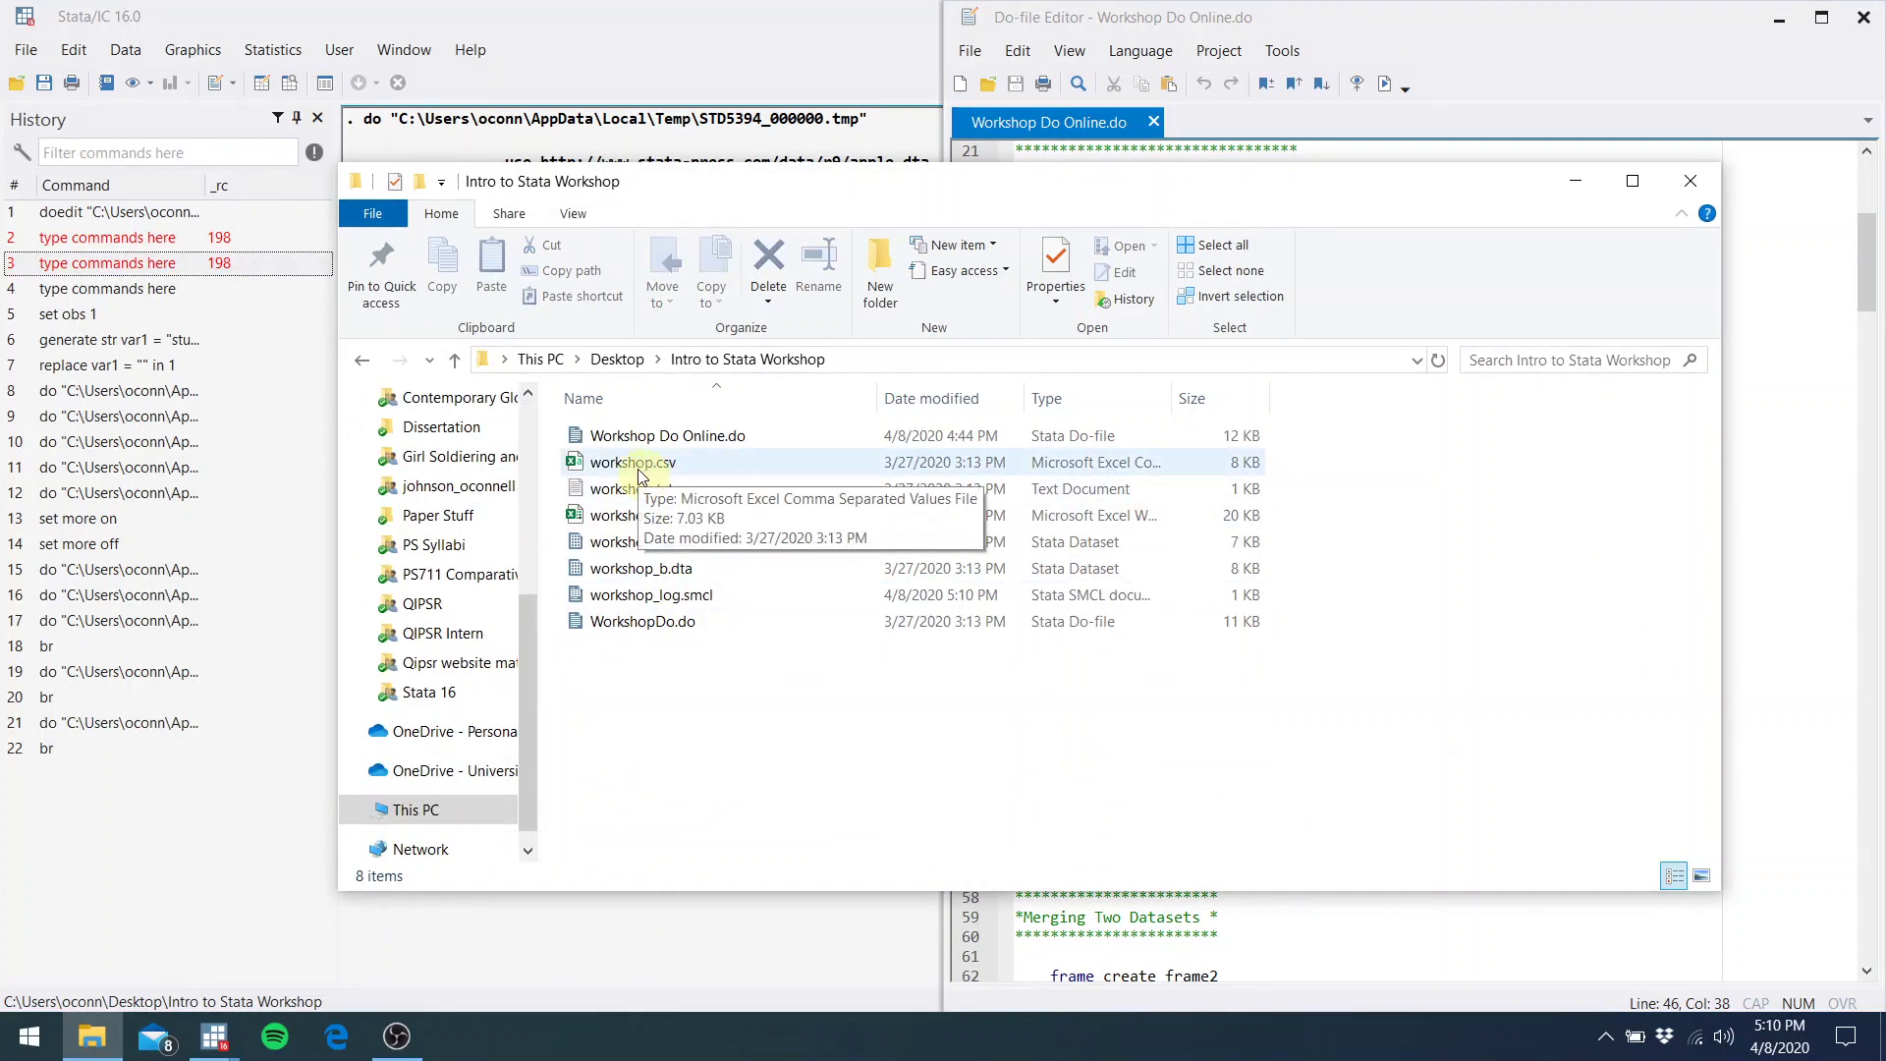
click(939, 368)
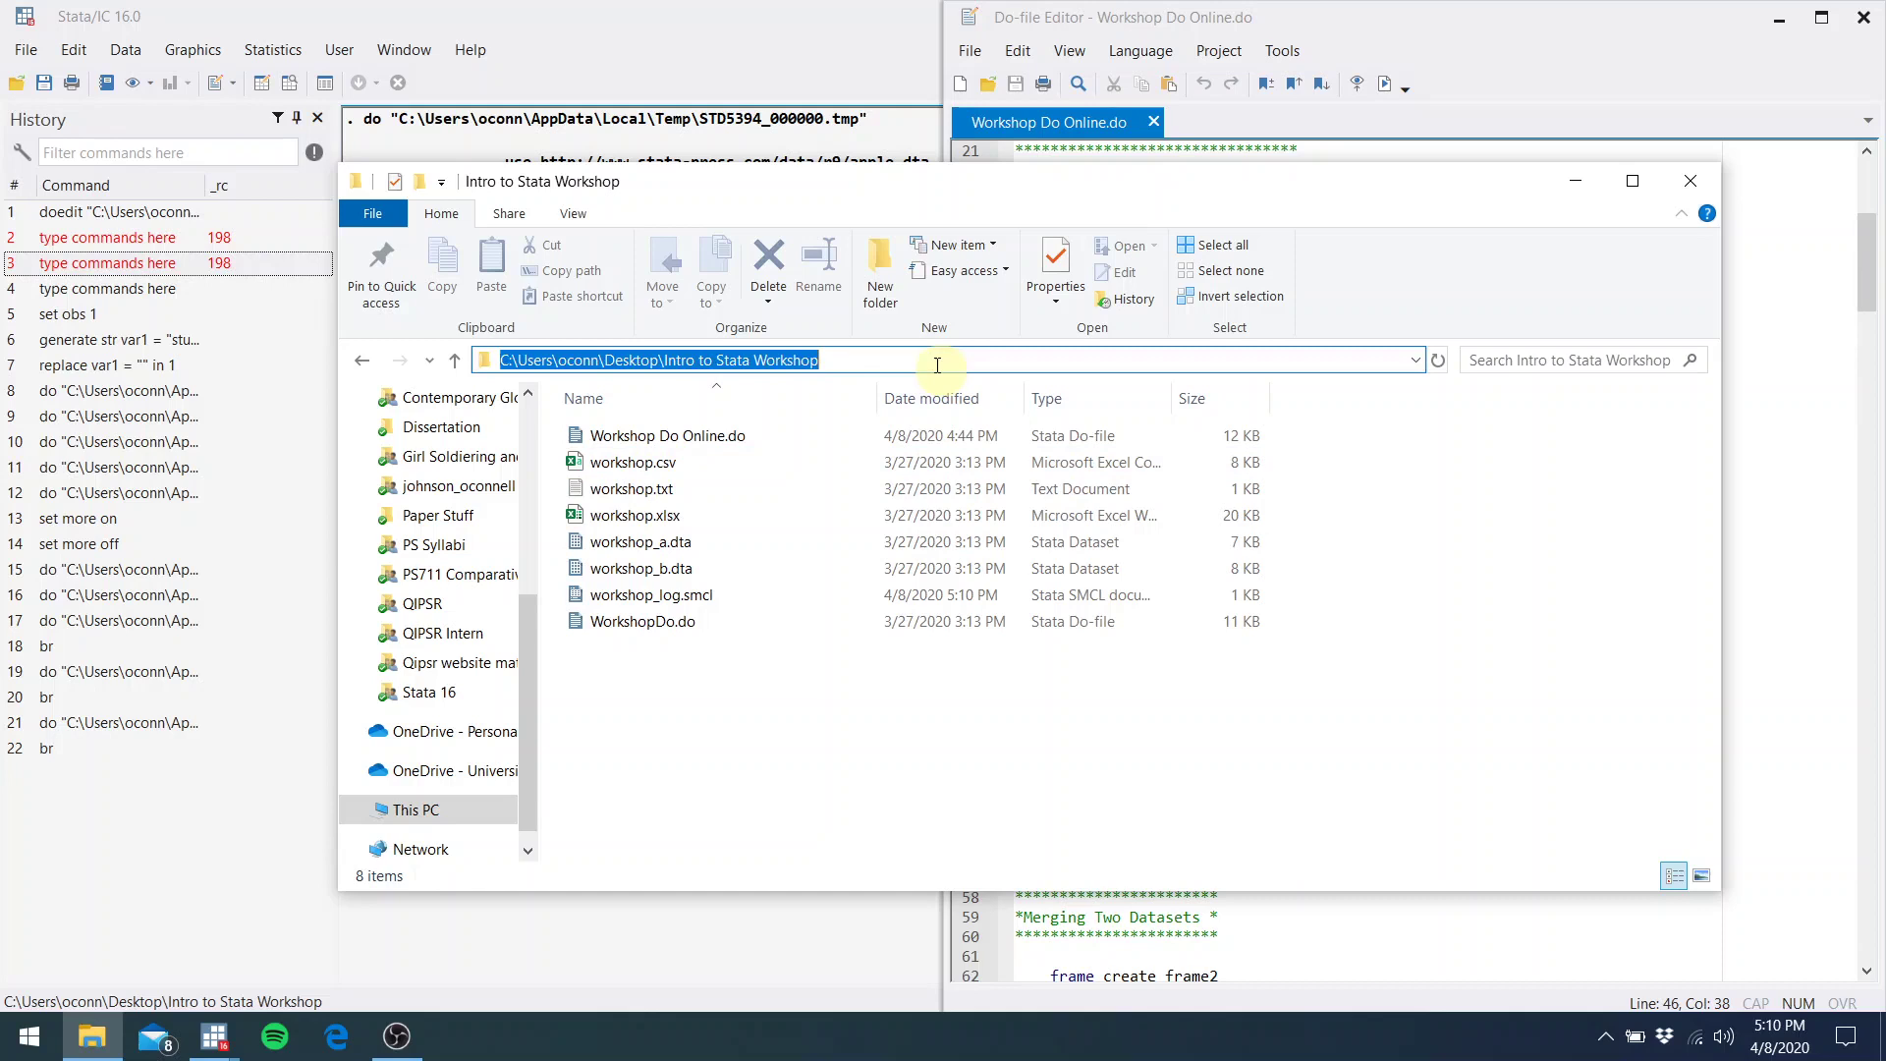
click(1763, 421)
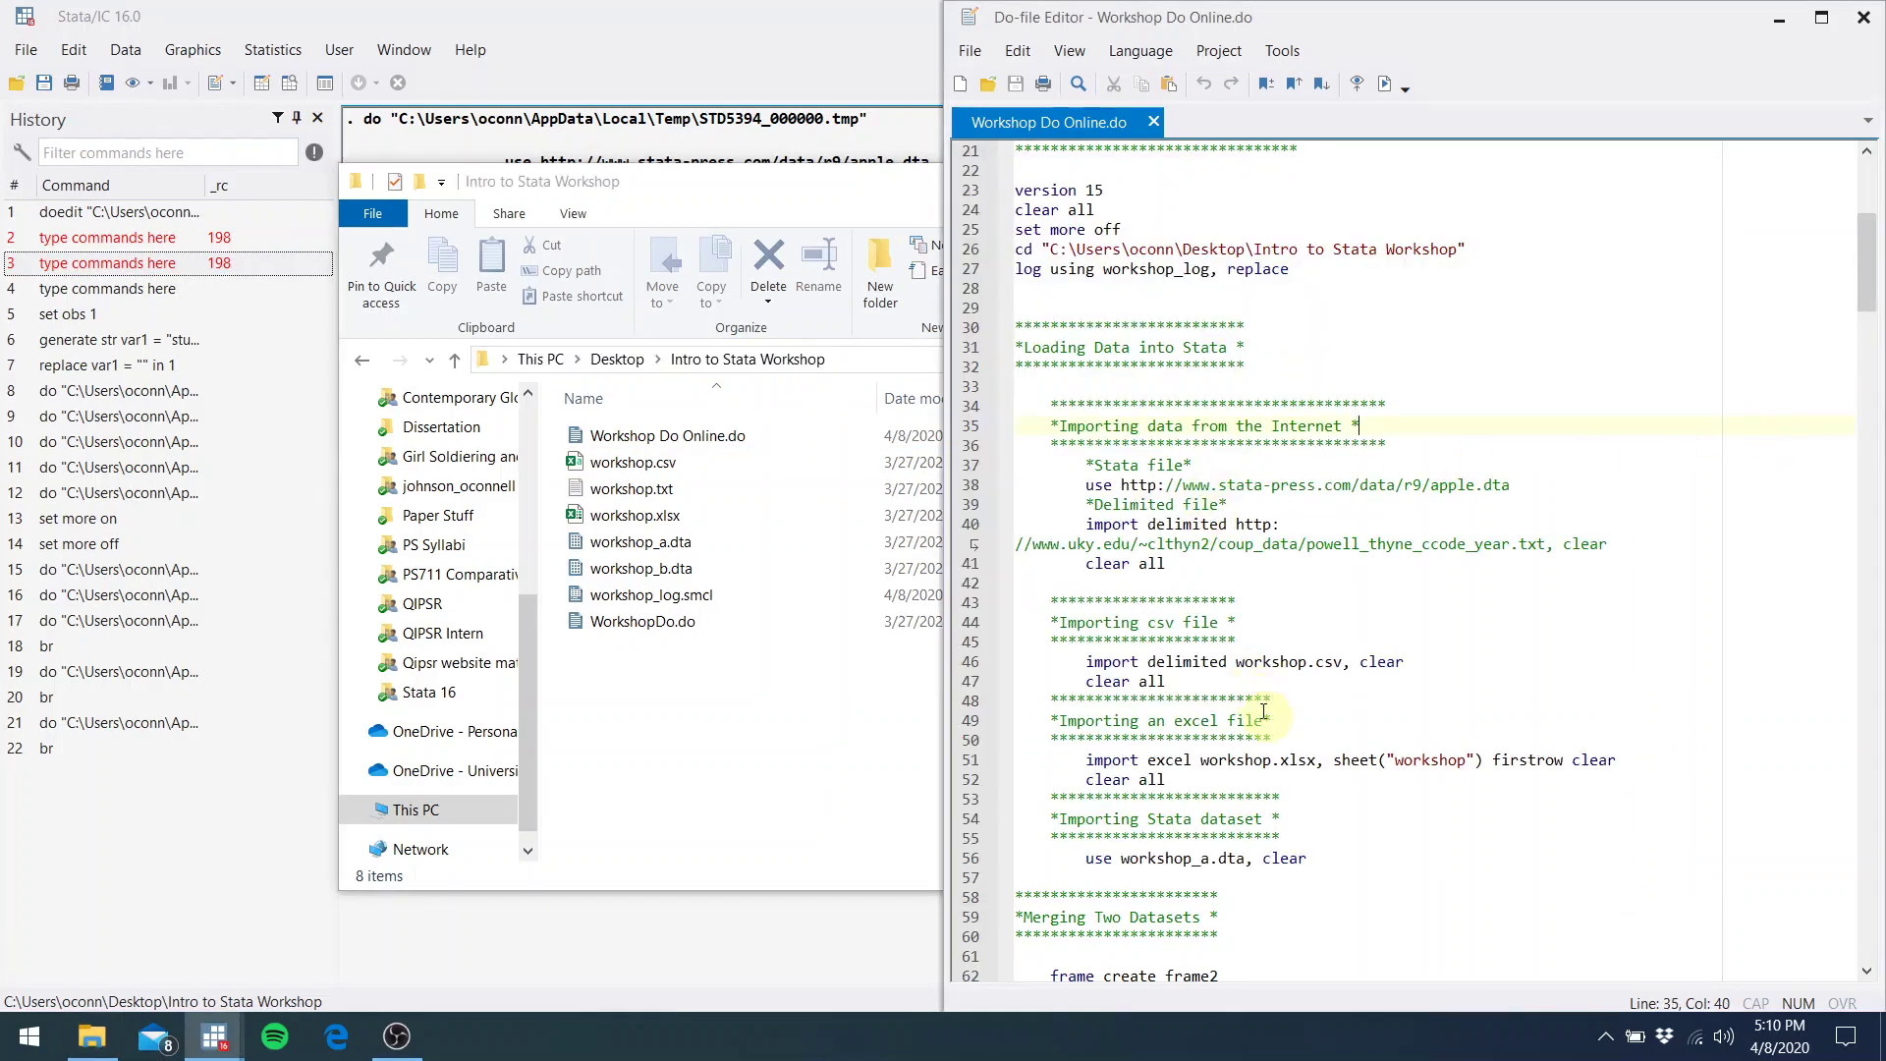
Bring the Intro to Stata Workshop folder window to the front and close it
drag(1871, 287, 1871, 318)
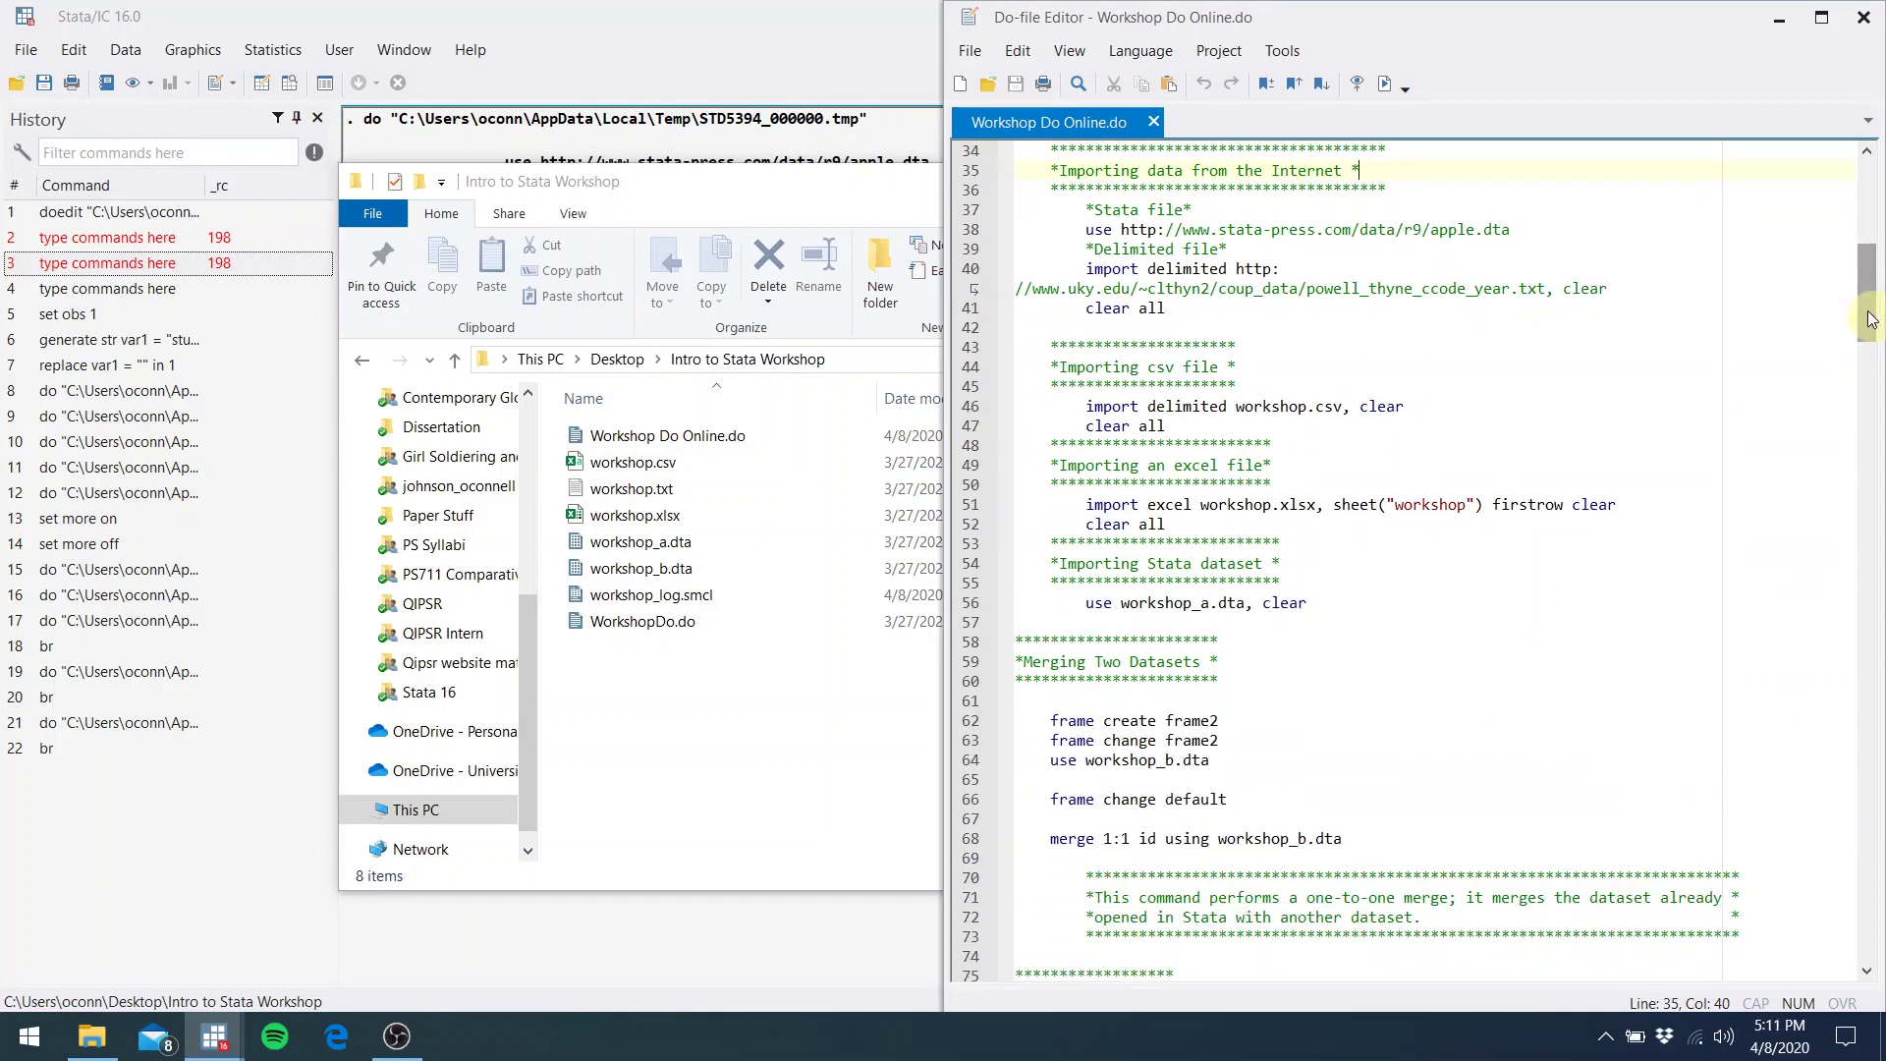
click(879, 211)
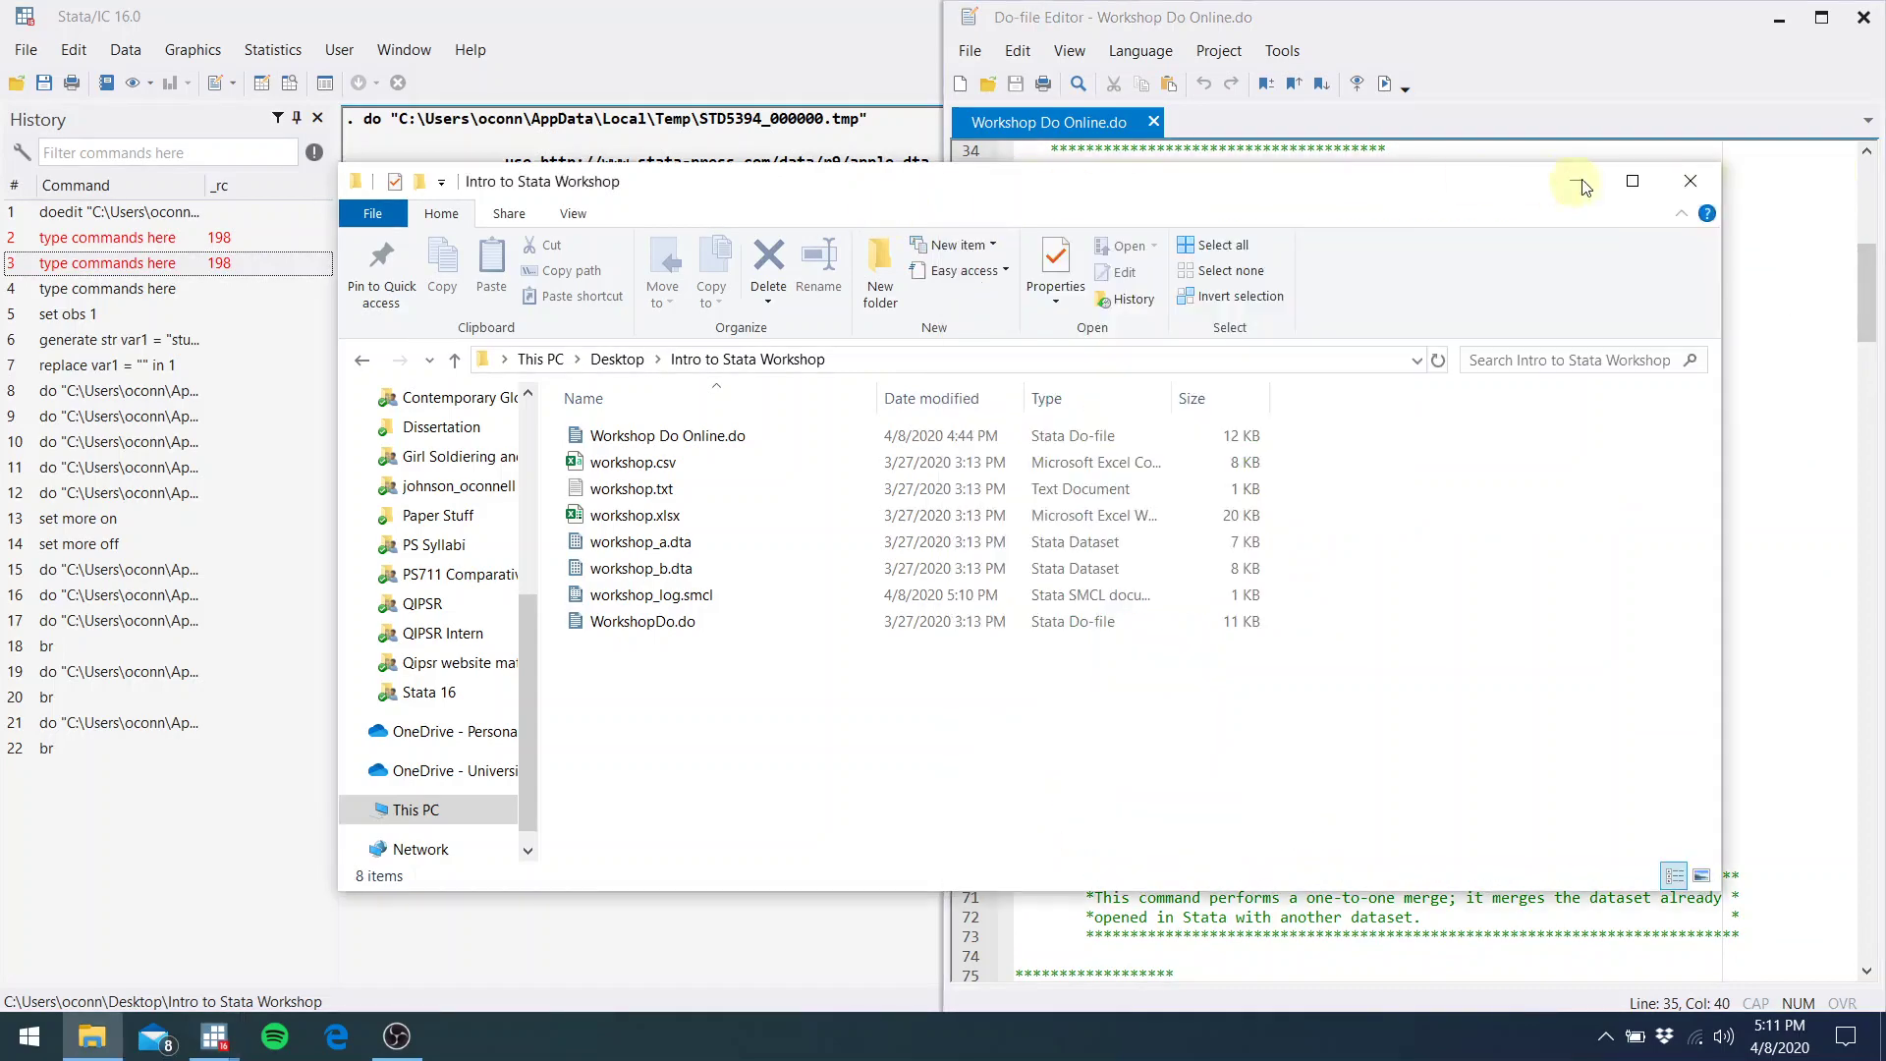
click(1689, 180)
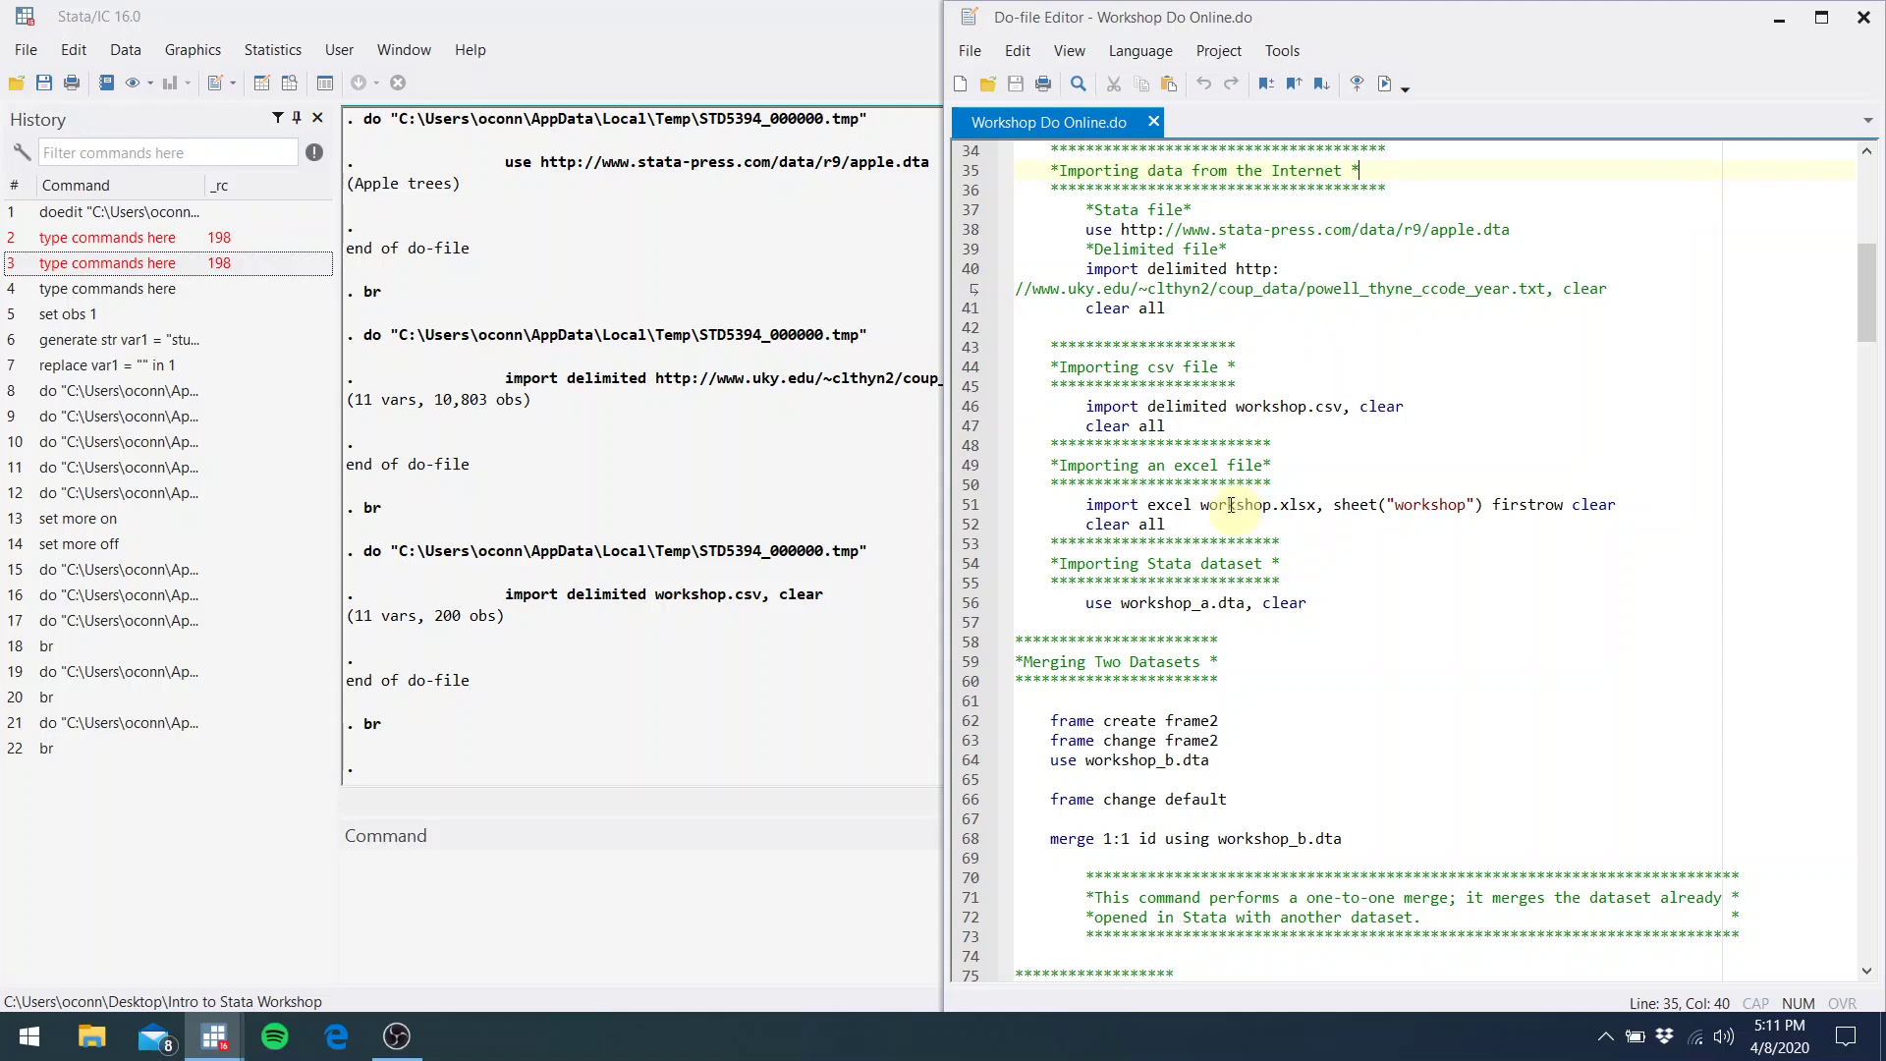
Start a delimited text data import from the main Stata window and choose workshop.csv in the Desktop folder "Intro to Stata Workshop"
double_click(518, 11)
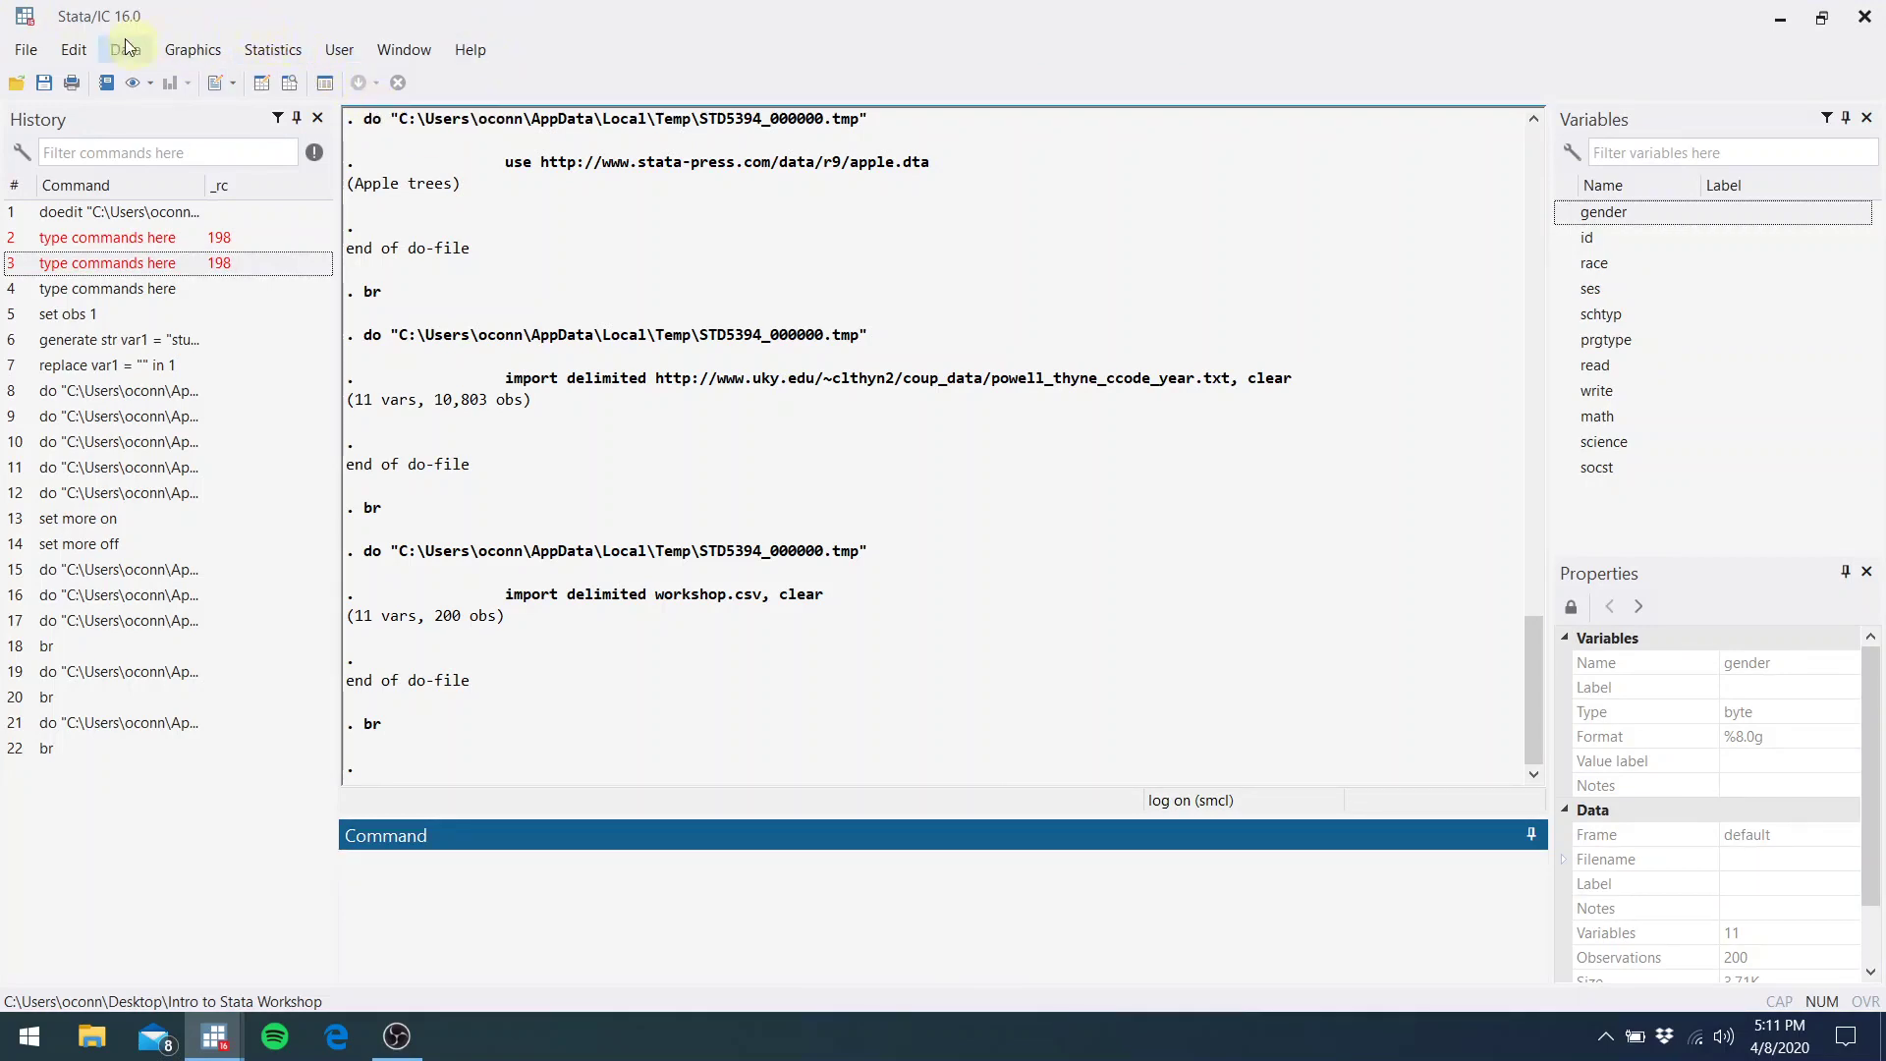
click(30, 59)
mouse_move(173, 350)
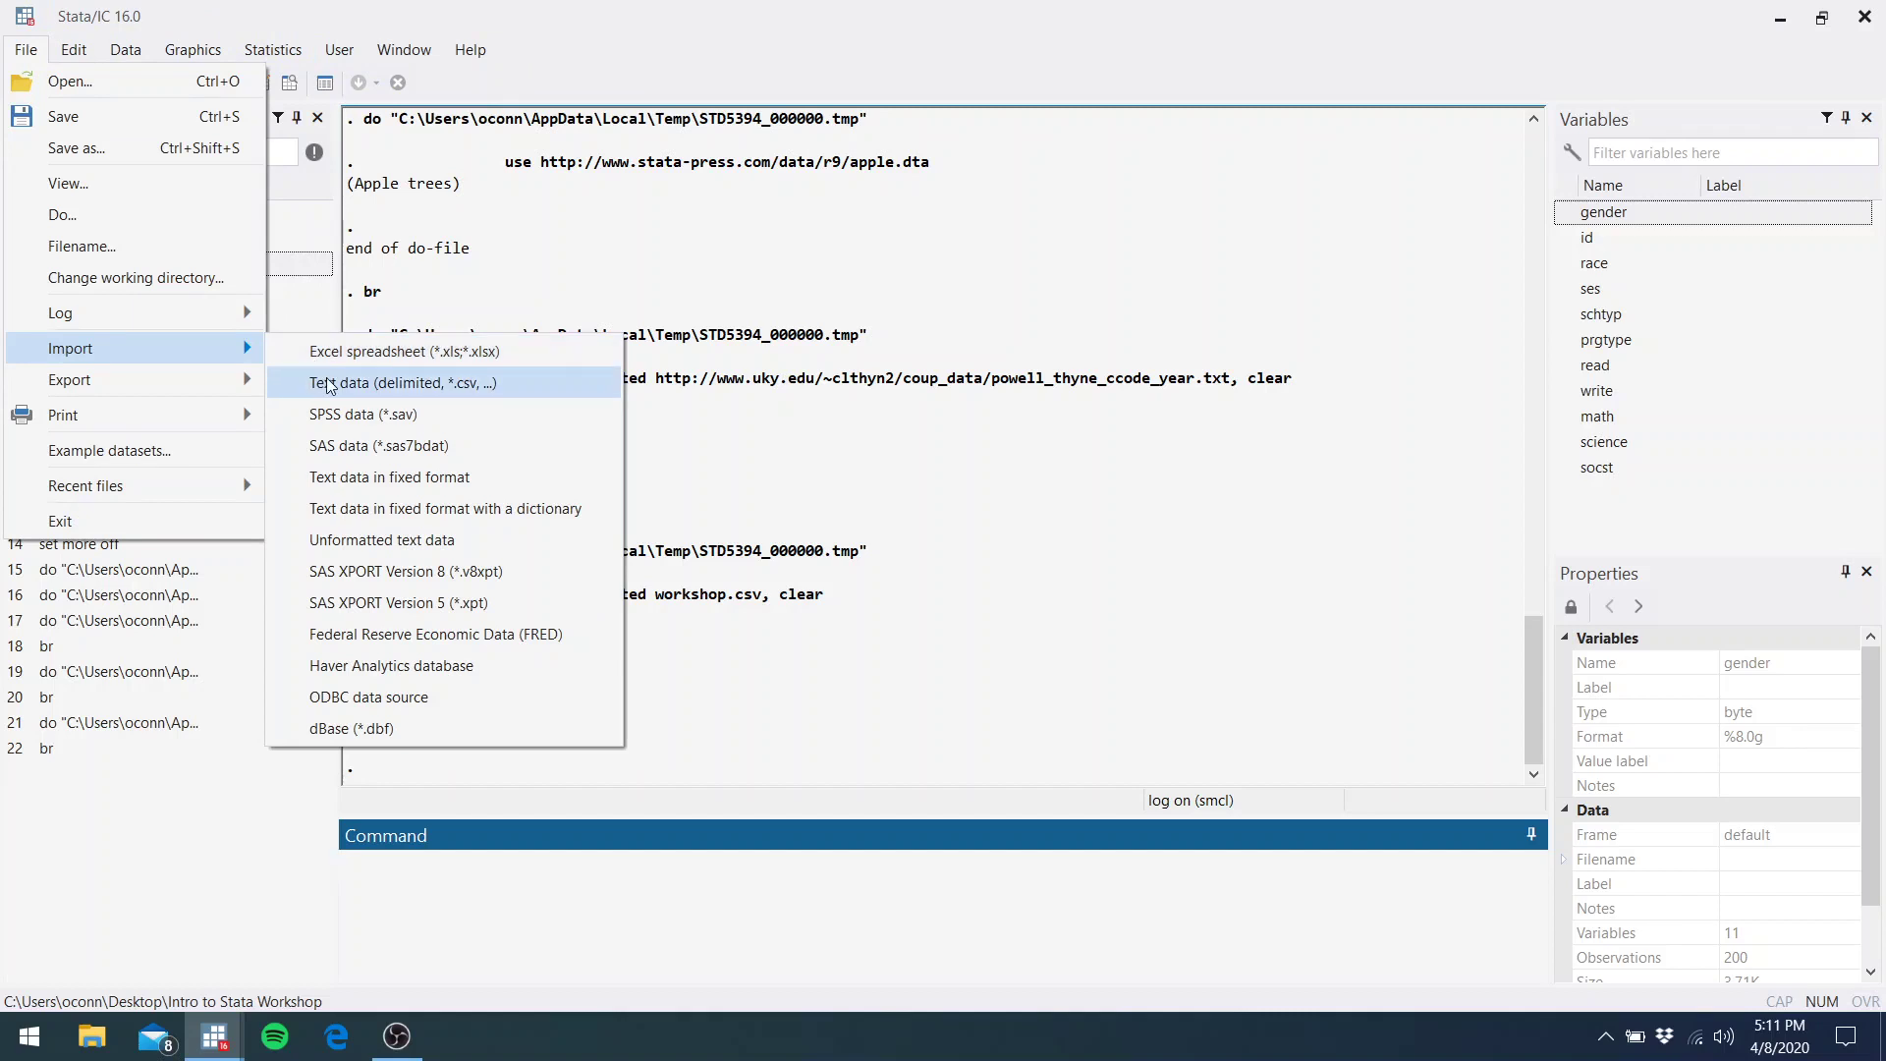
click(362, 393)
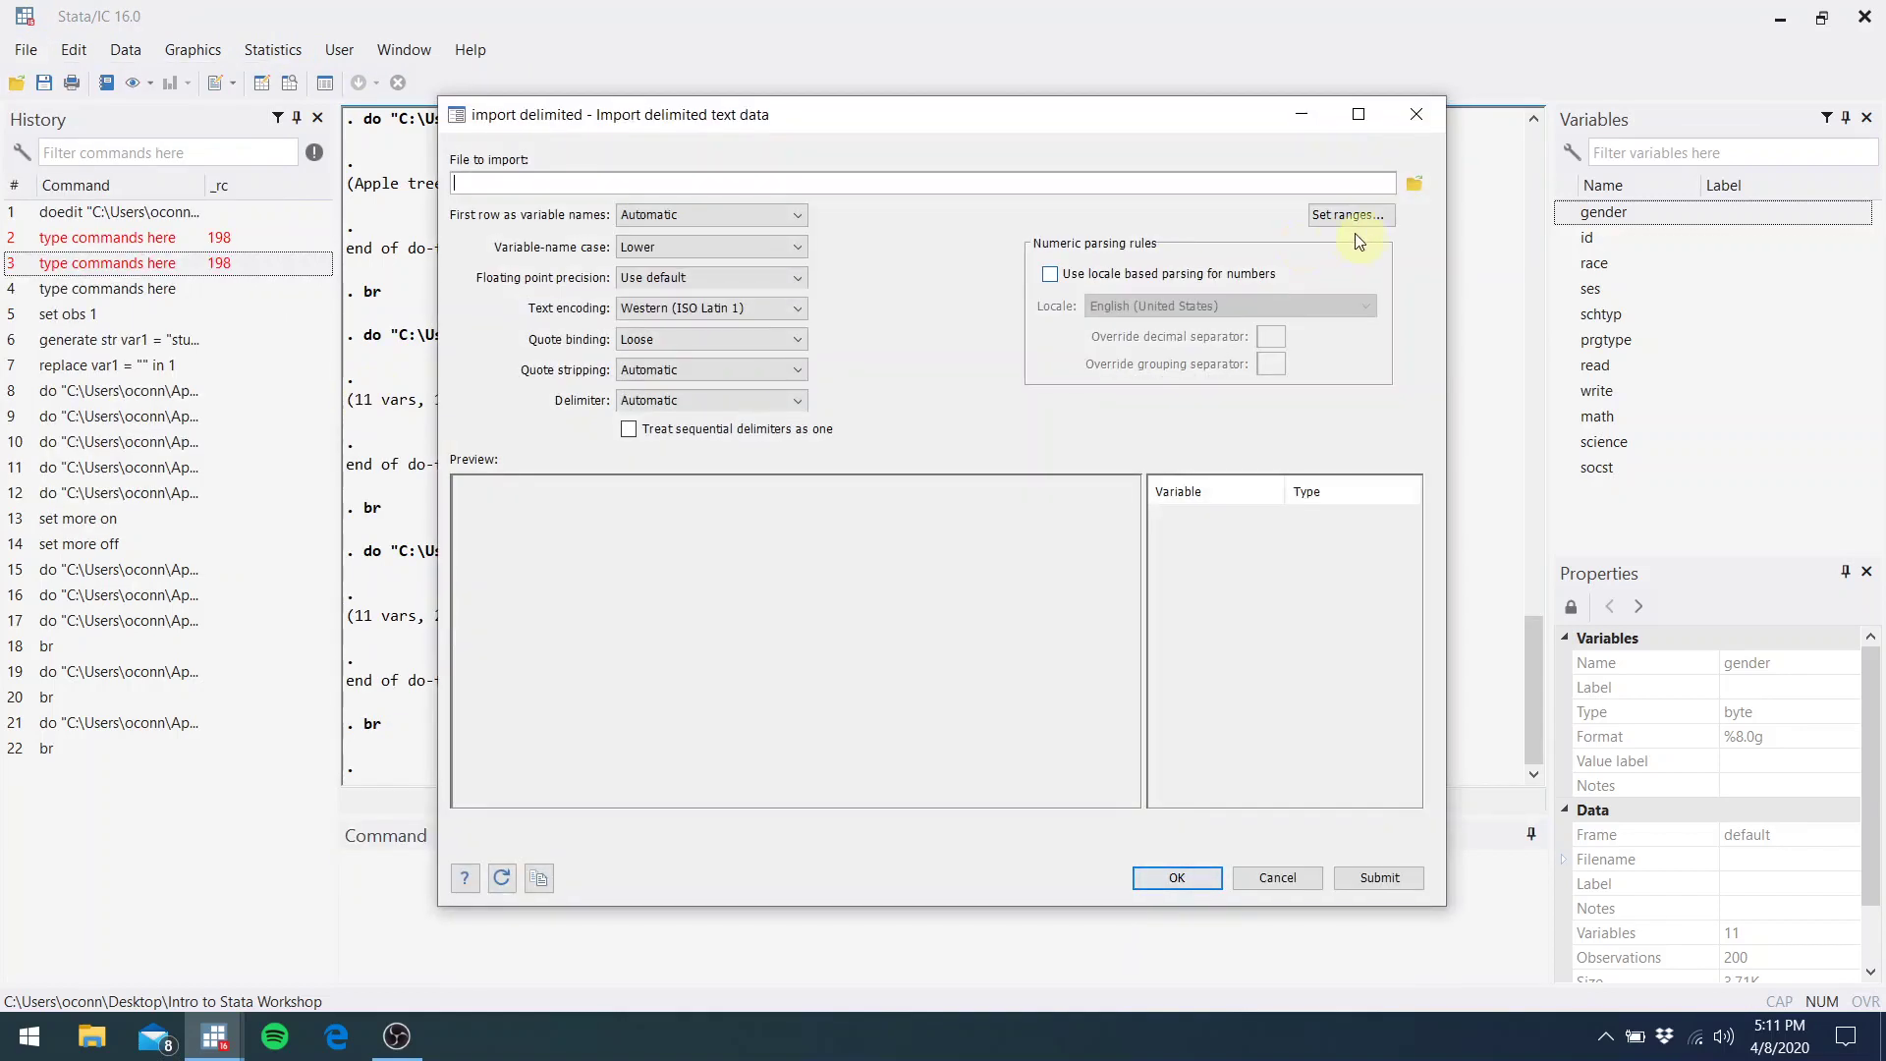
click(1416, 185)
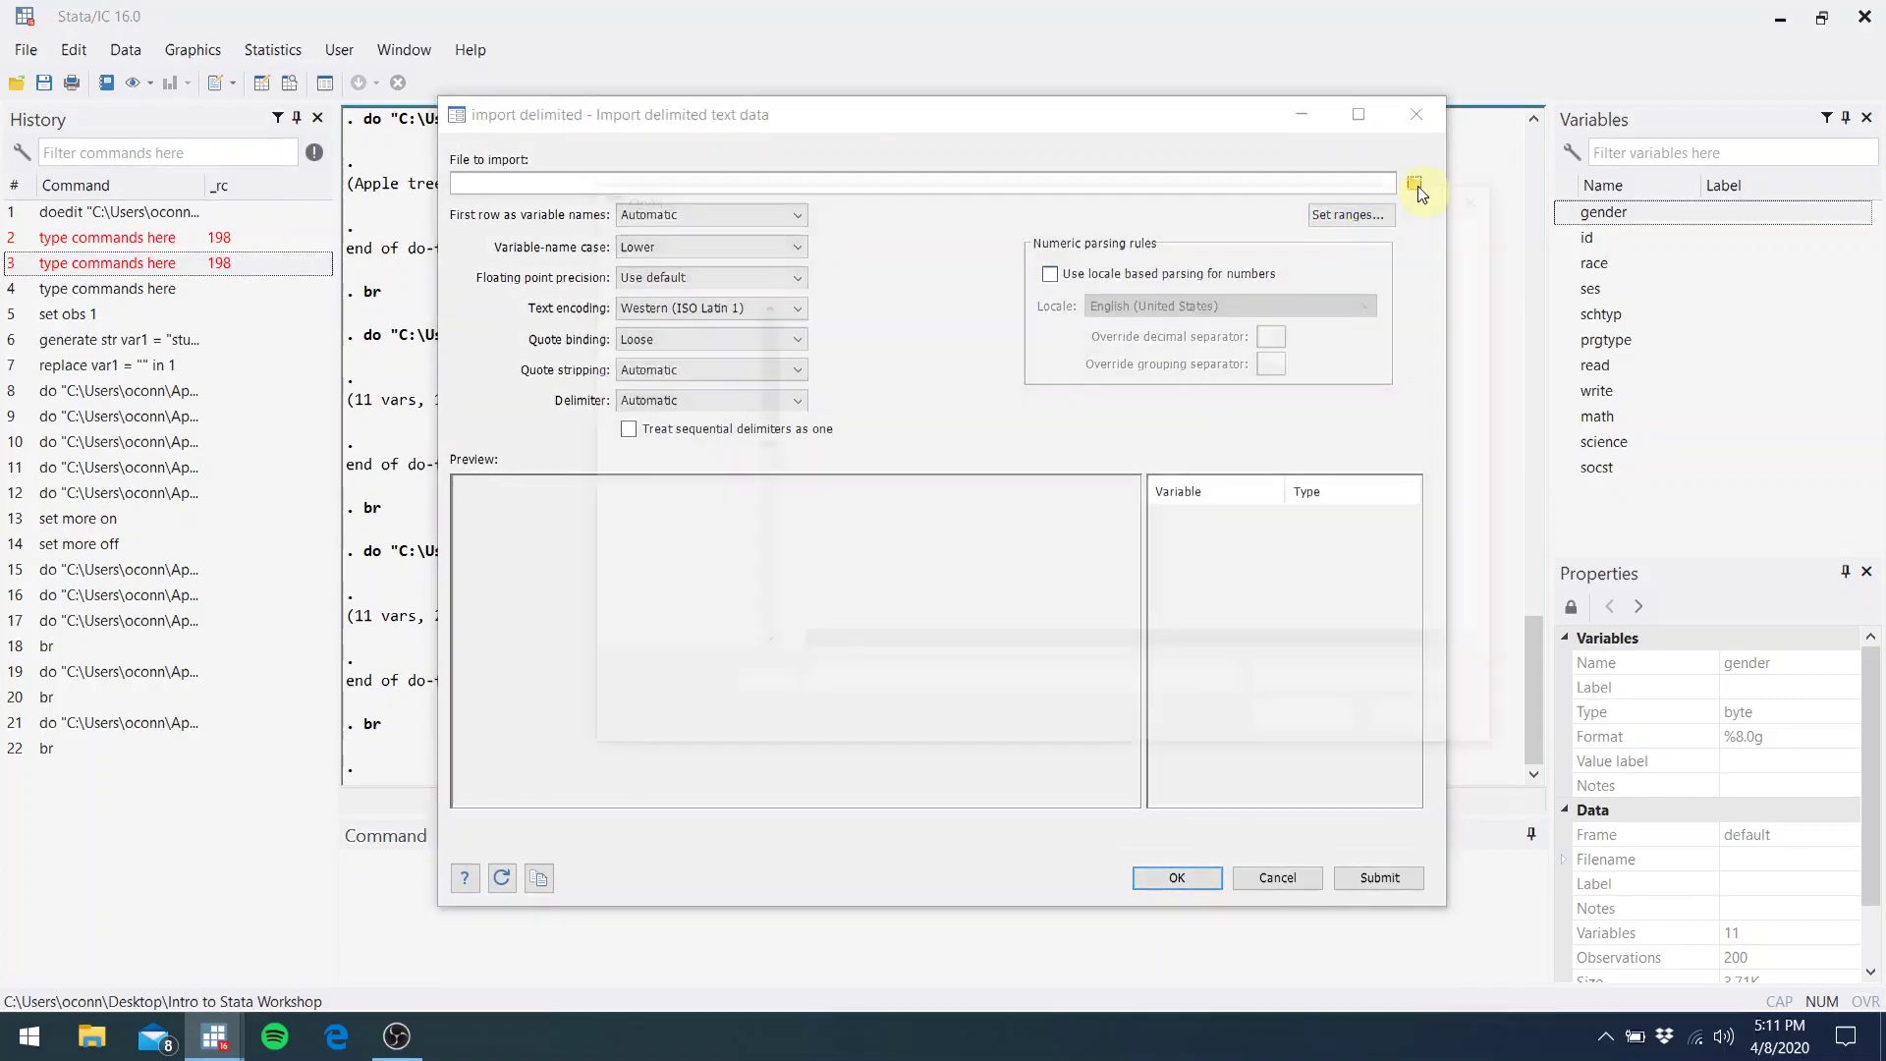
click(678, 358)
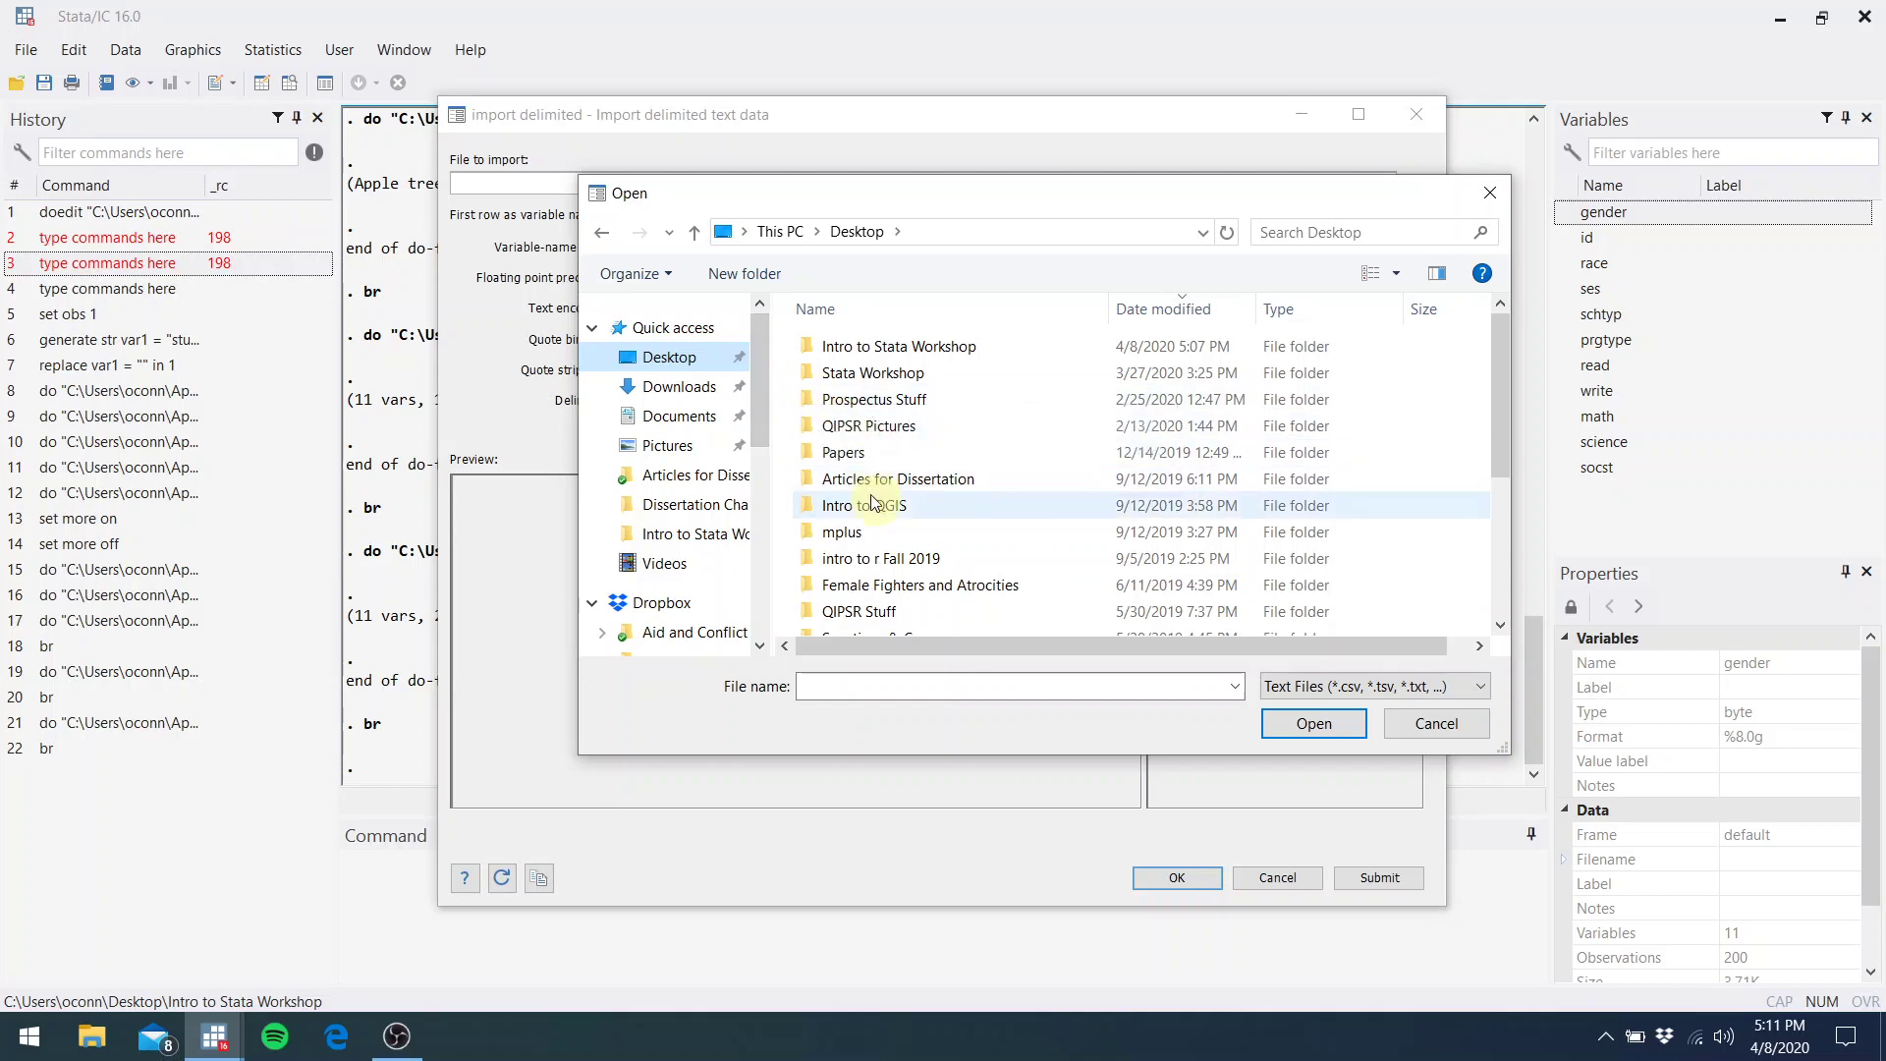
double_click(827, 354)
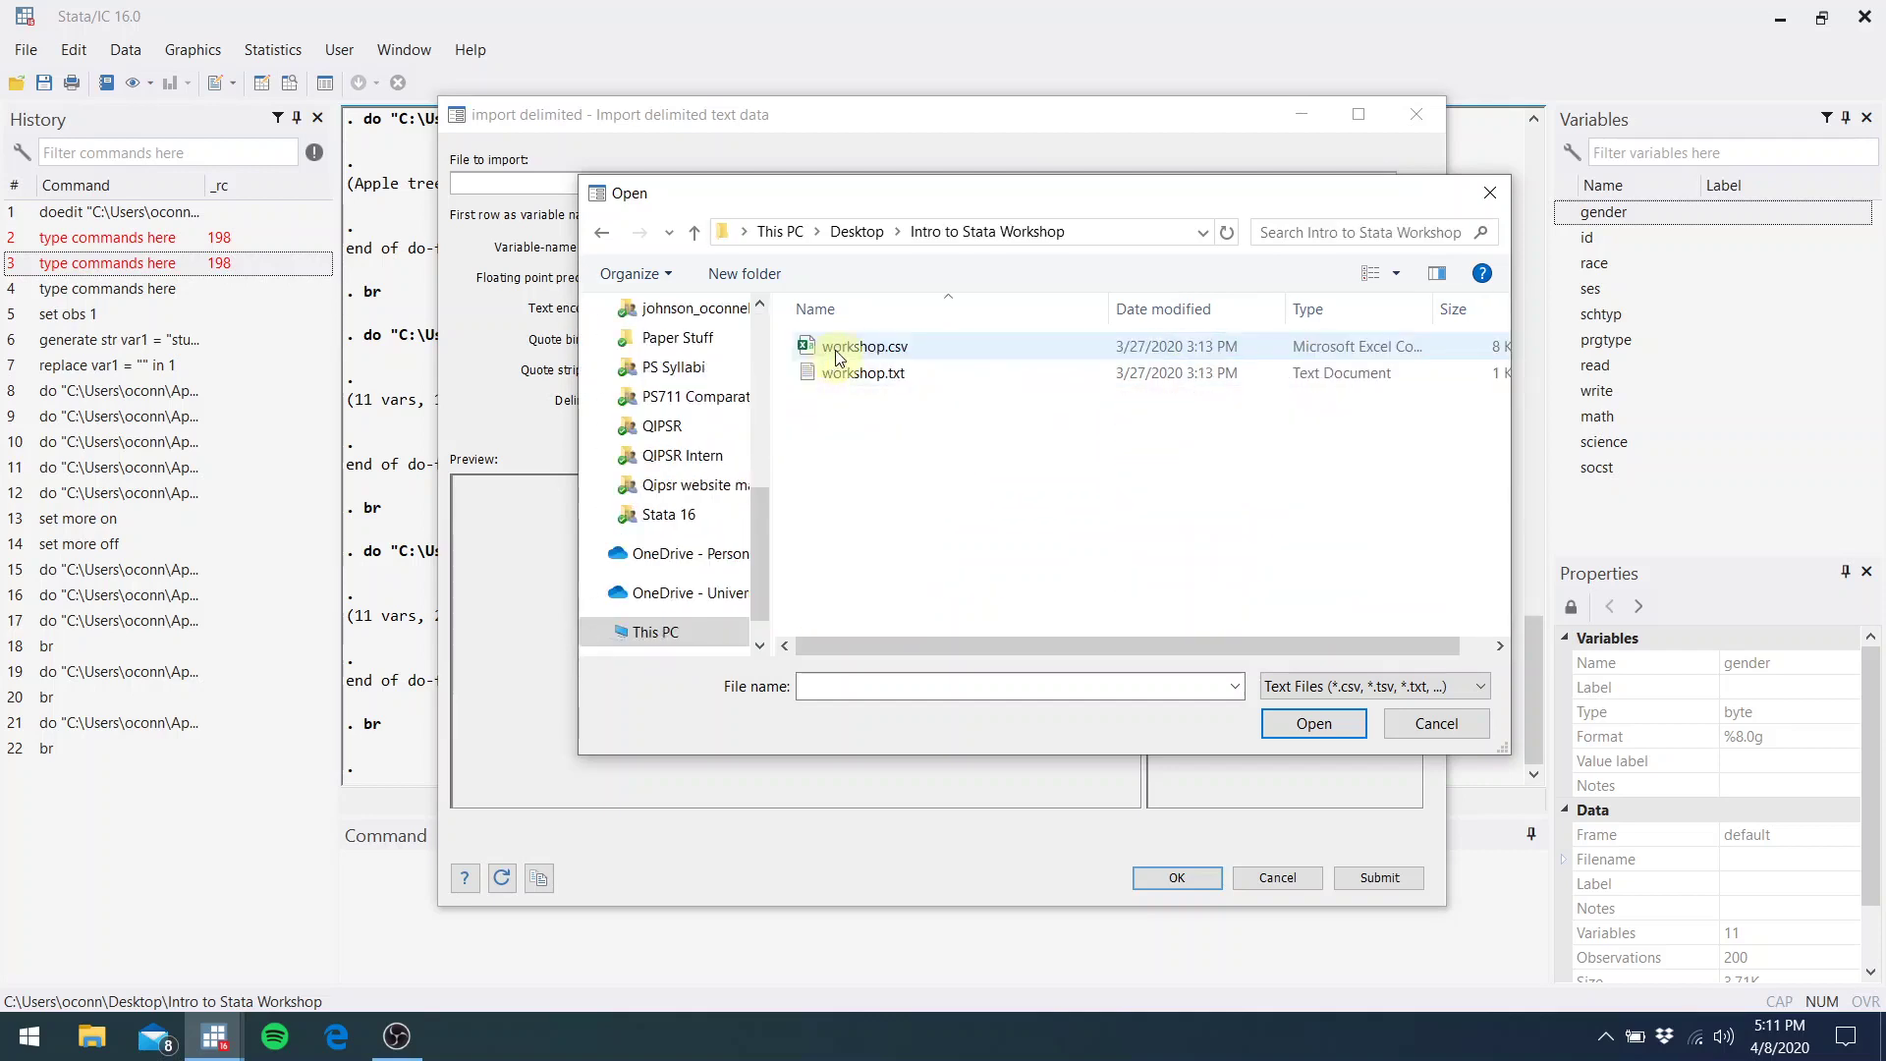
click(851, 353)
double_click(877, 352)
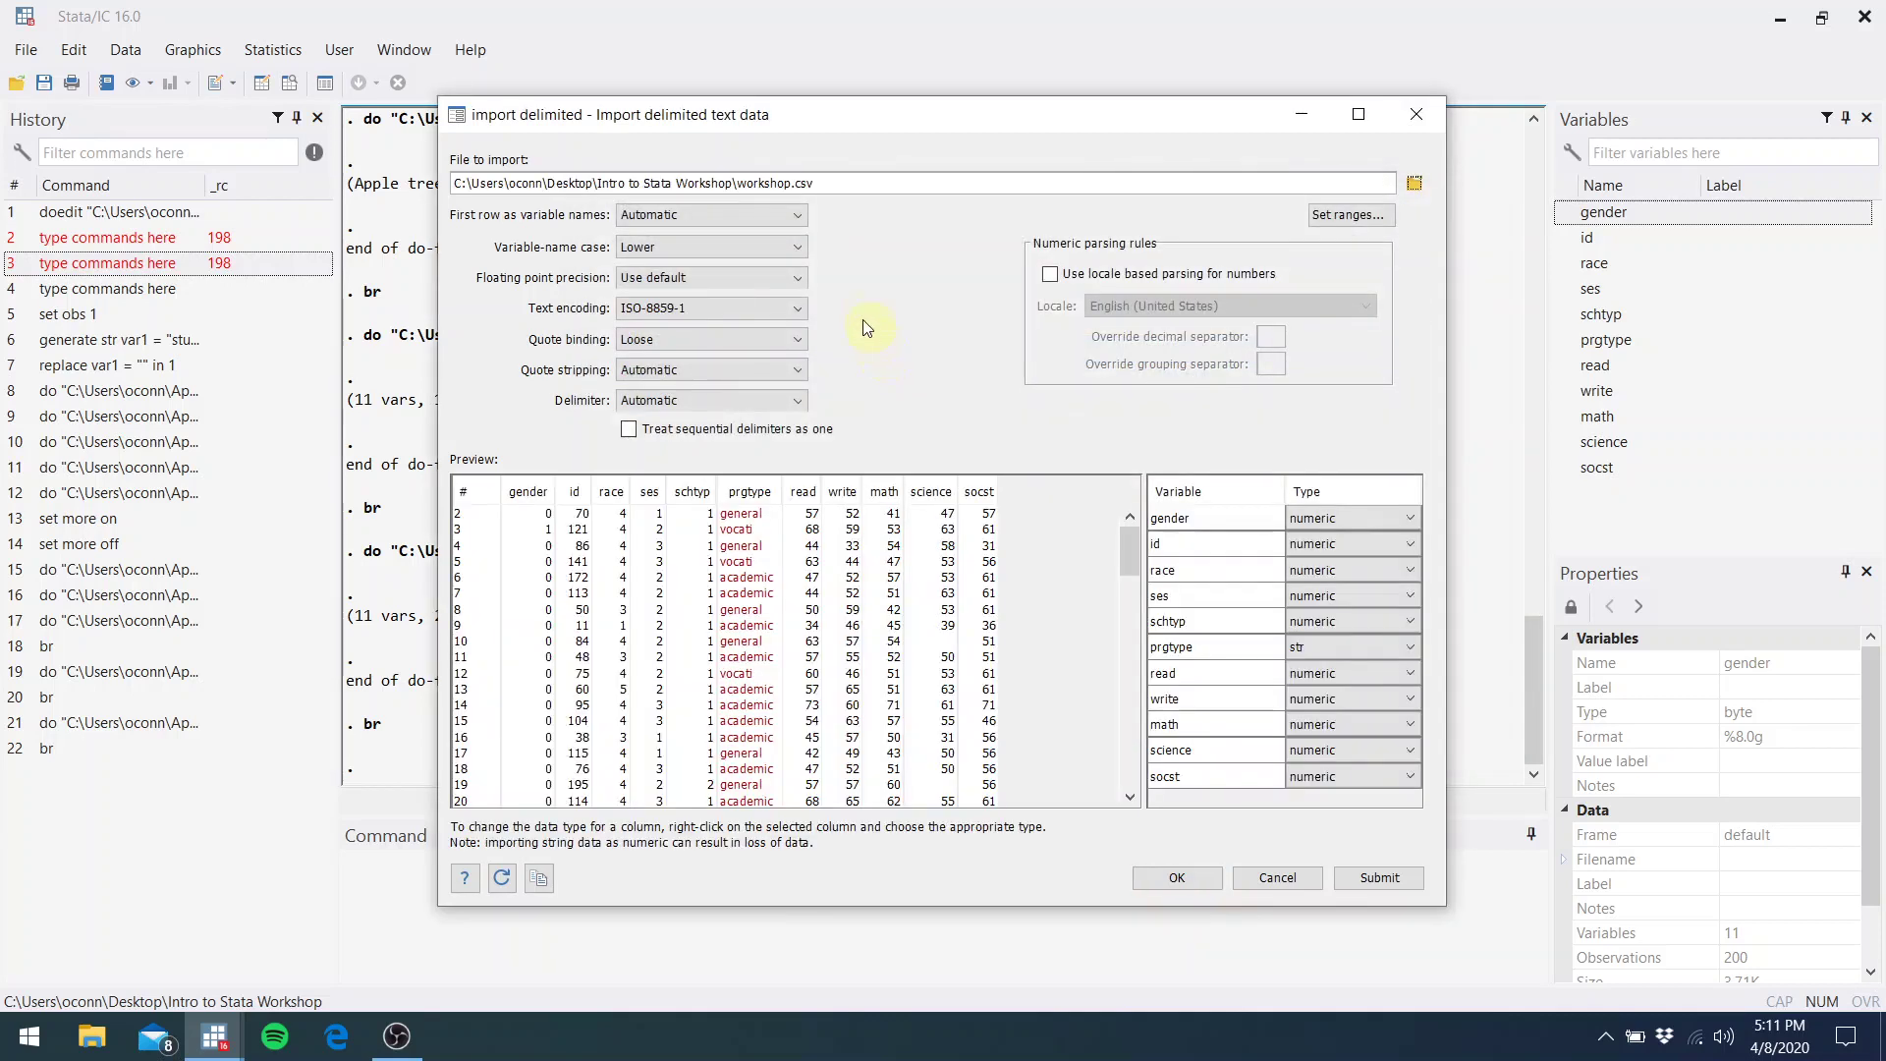
Set the first row as variable names to Always and import workshop.csv, replacing the data in memory
click(800, 221)
click(715, 251)
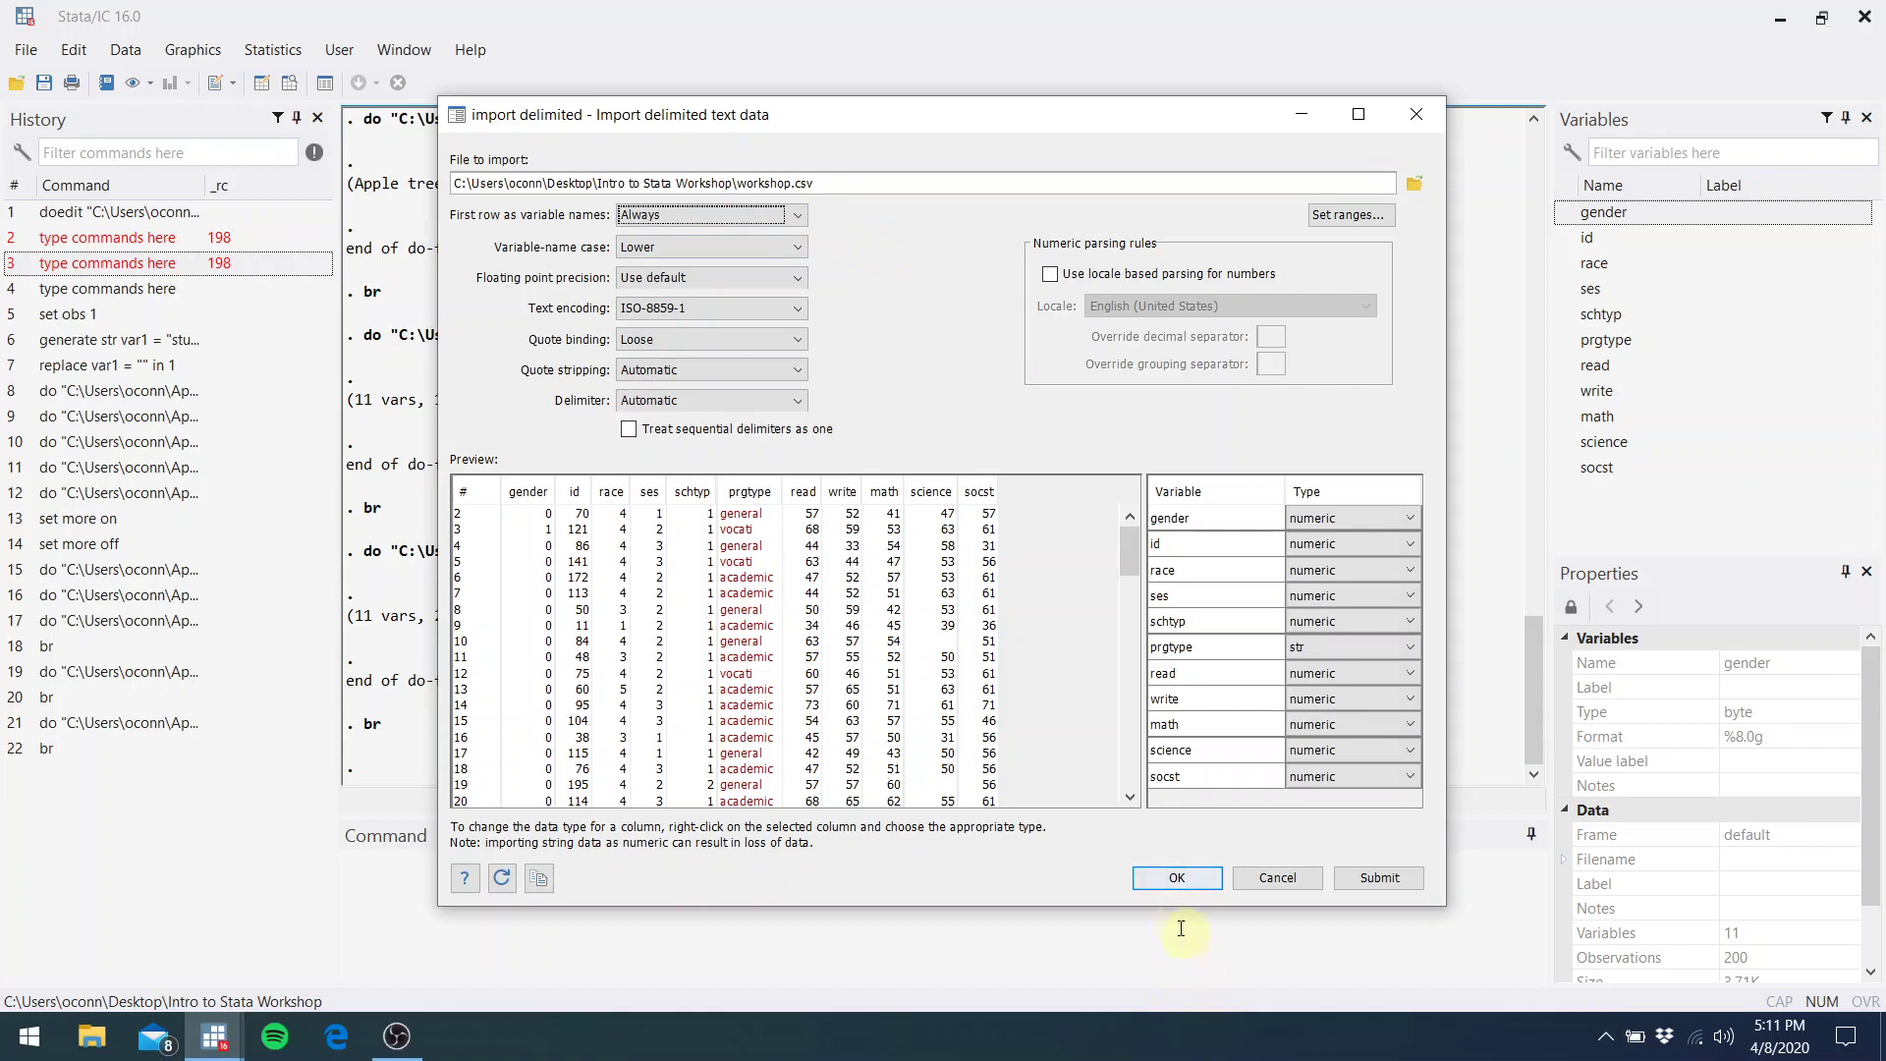
click(1160, 887)
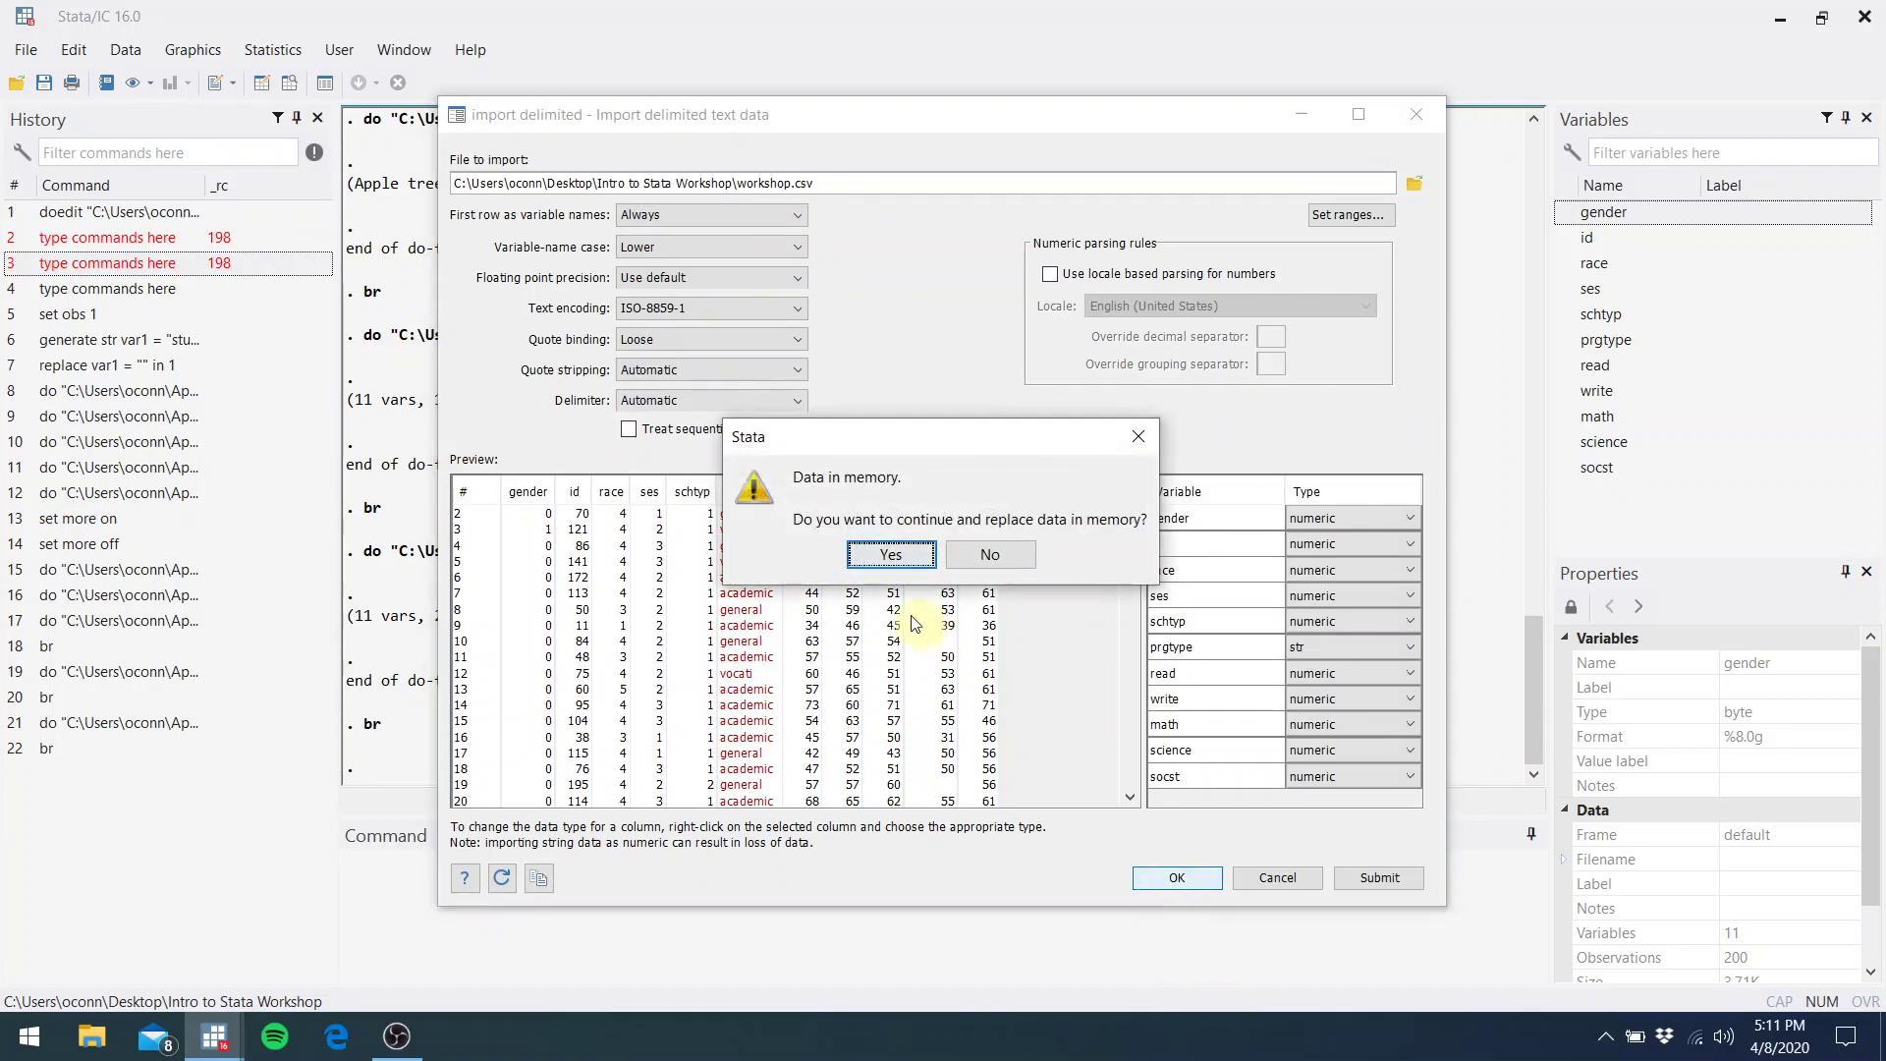
click(869, 559)
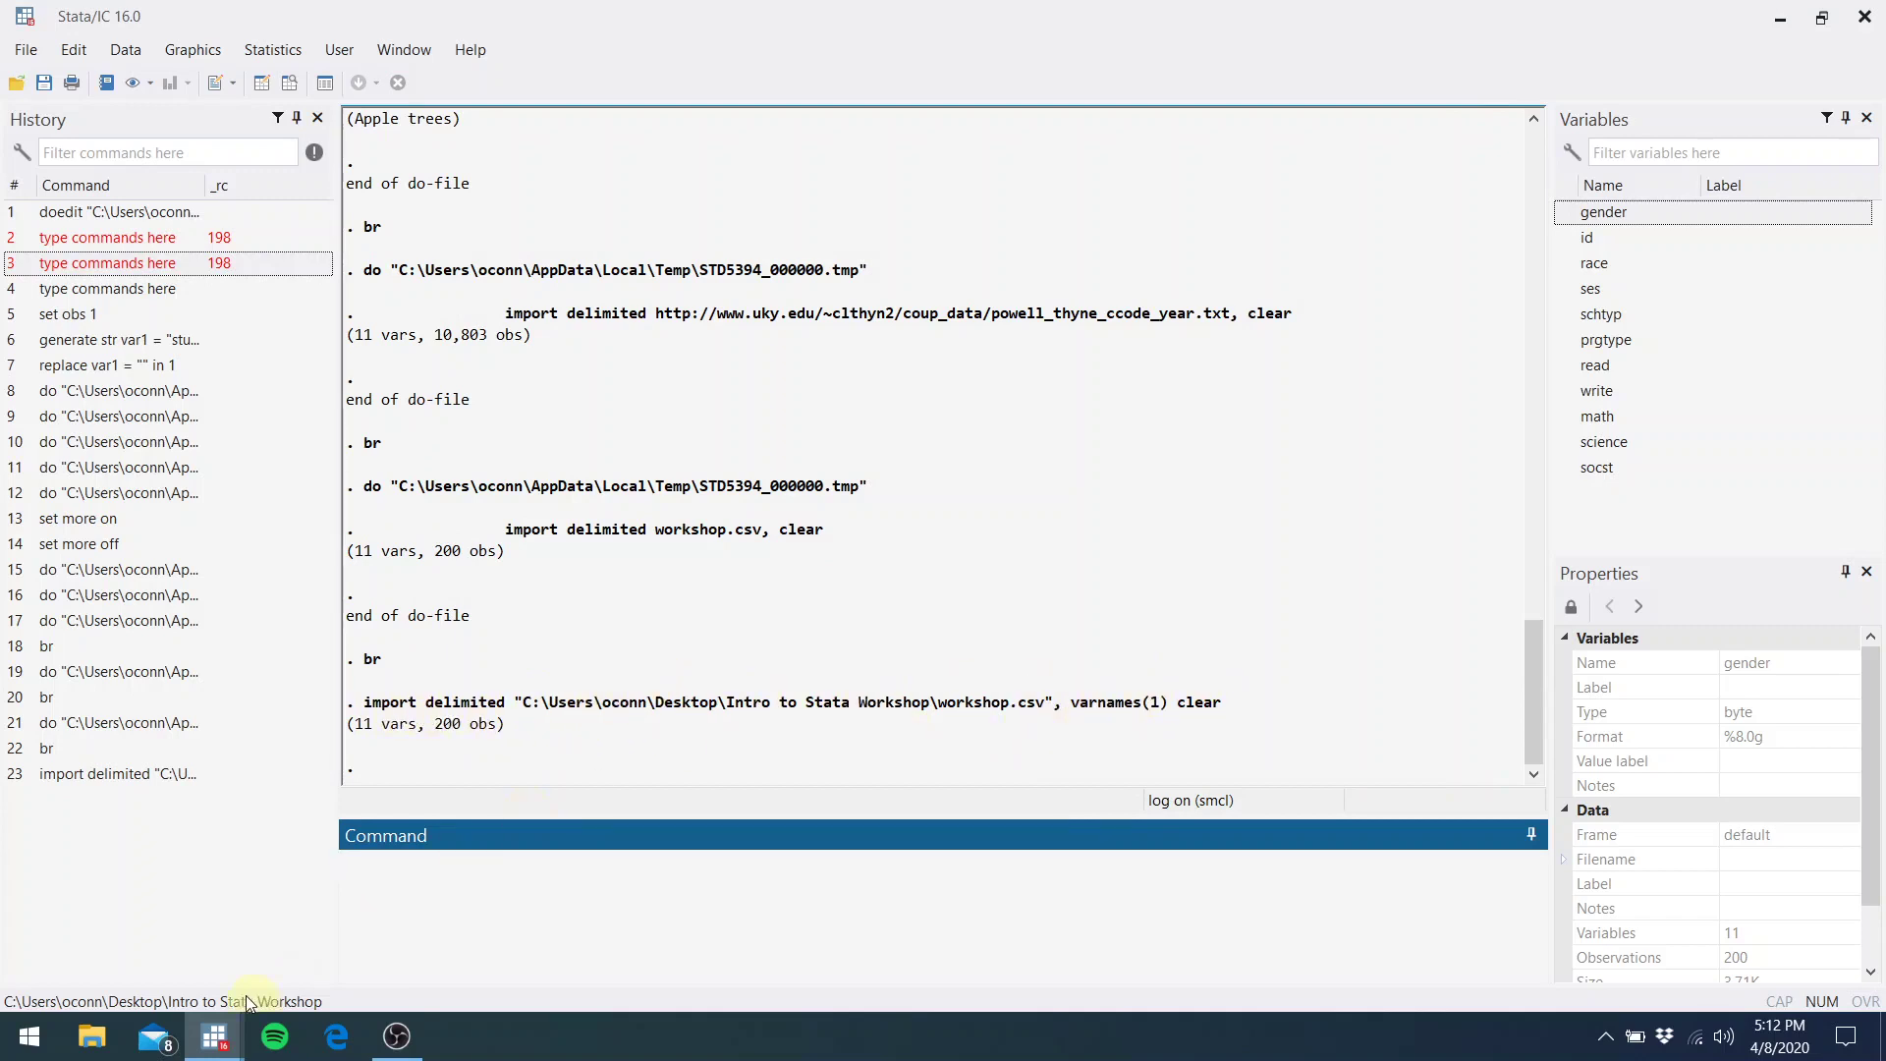
Return to the do-file editor and run only the "clear all" line below the CSV import
click(215, 1036)
click(316, 965)
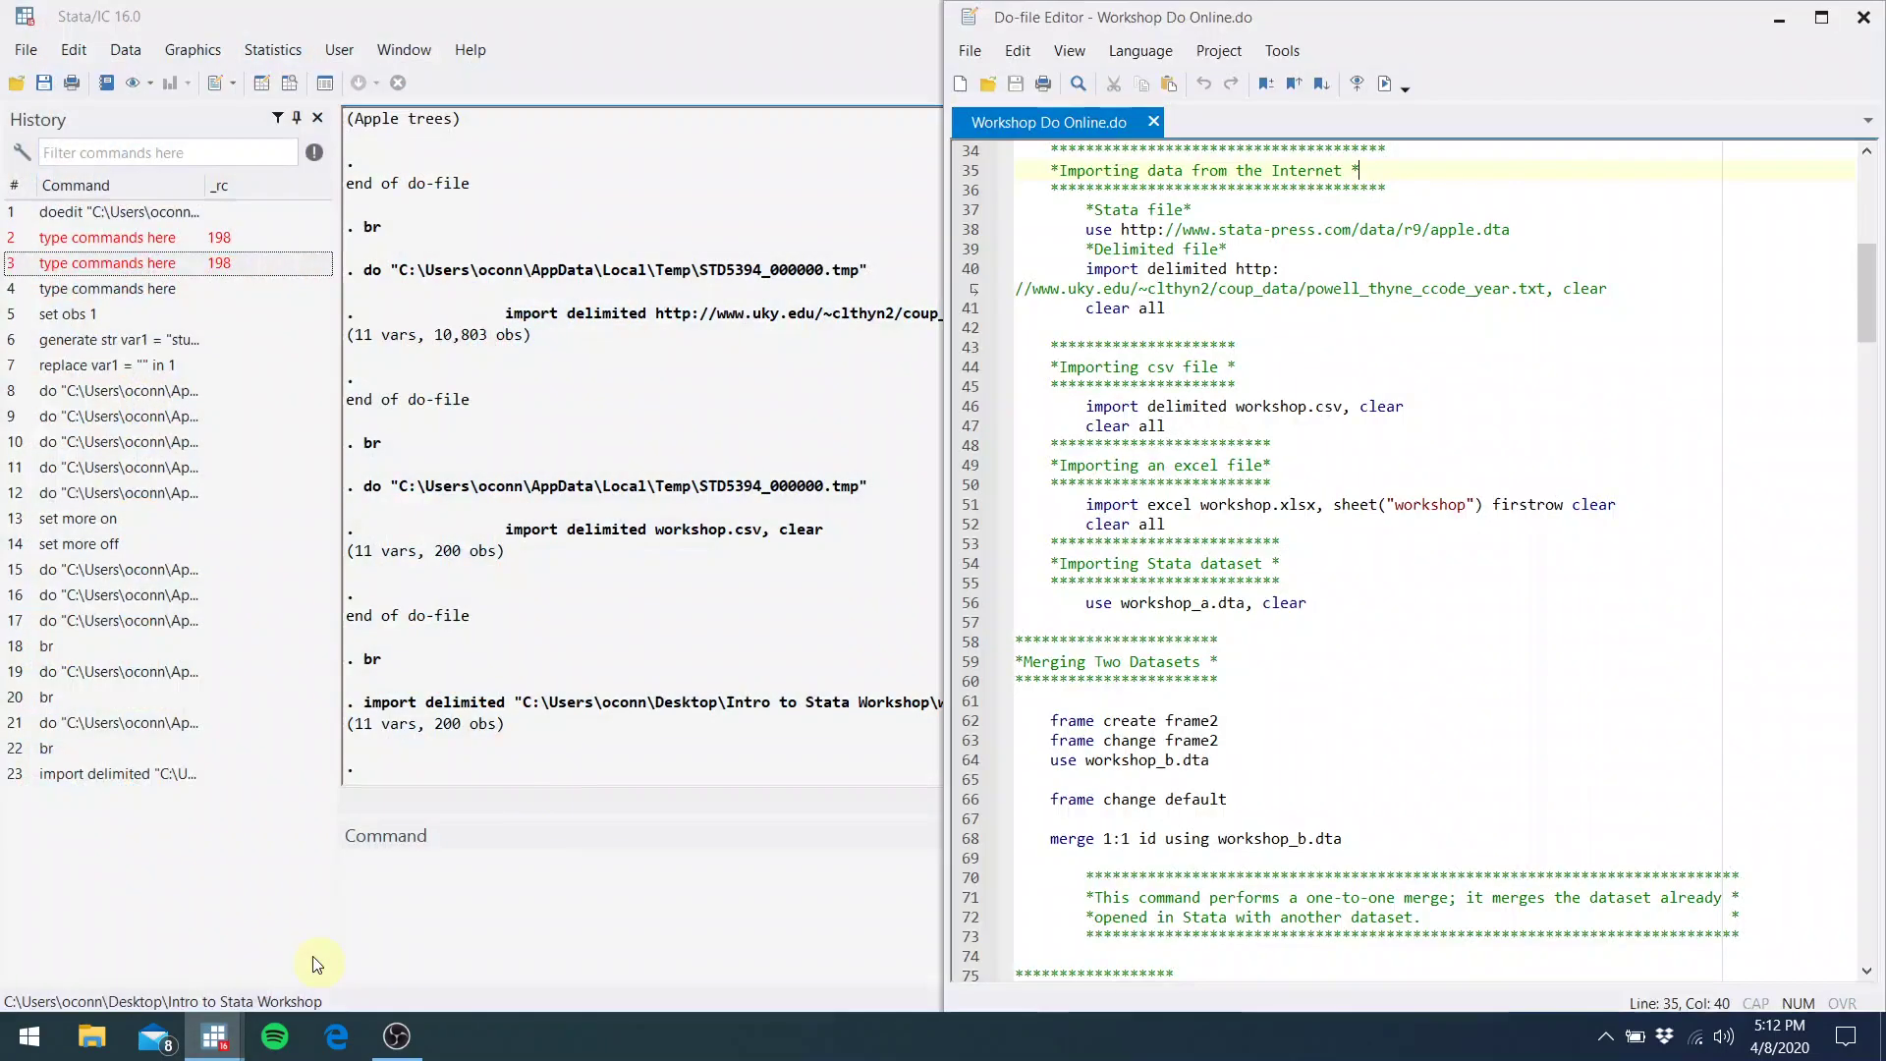
click(1148, 423)
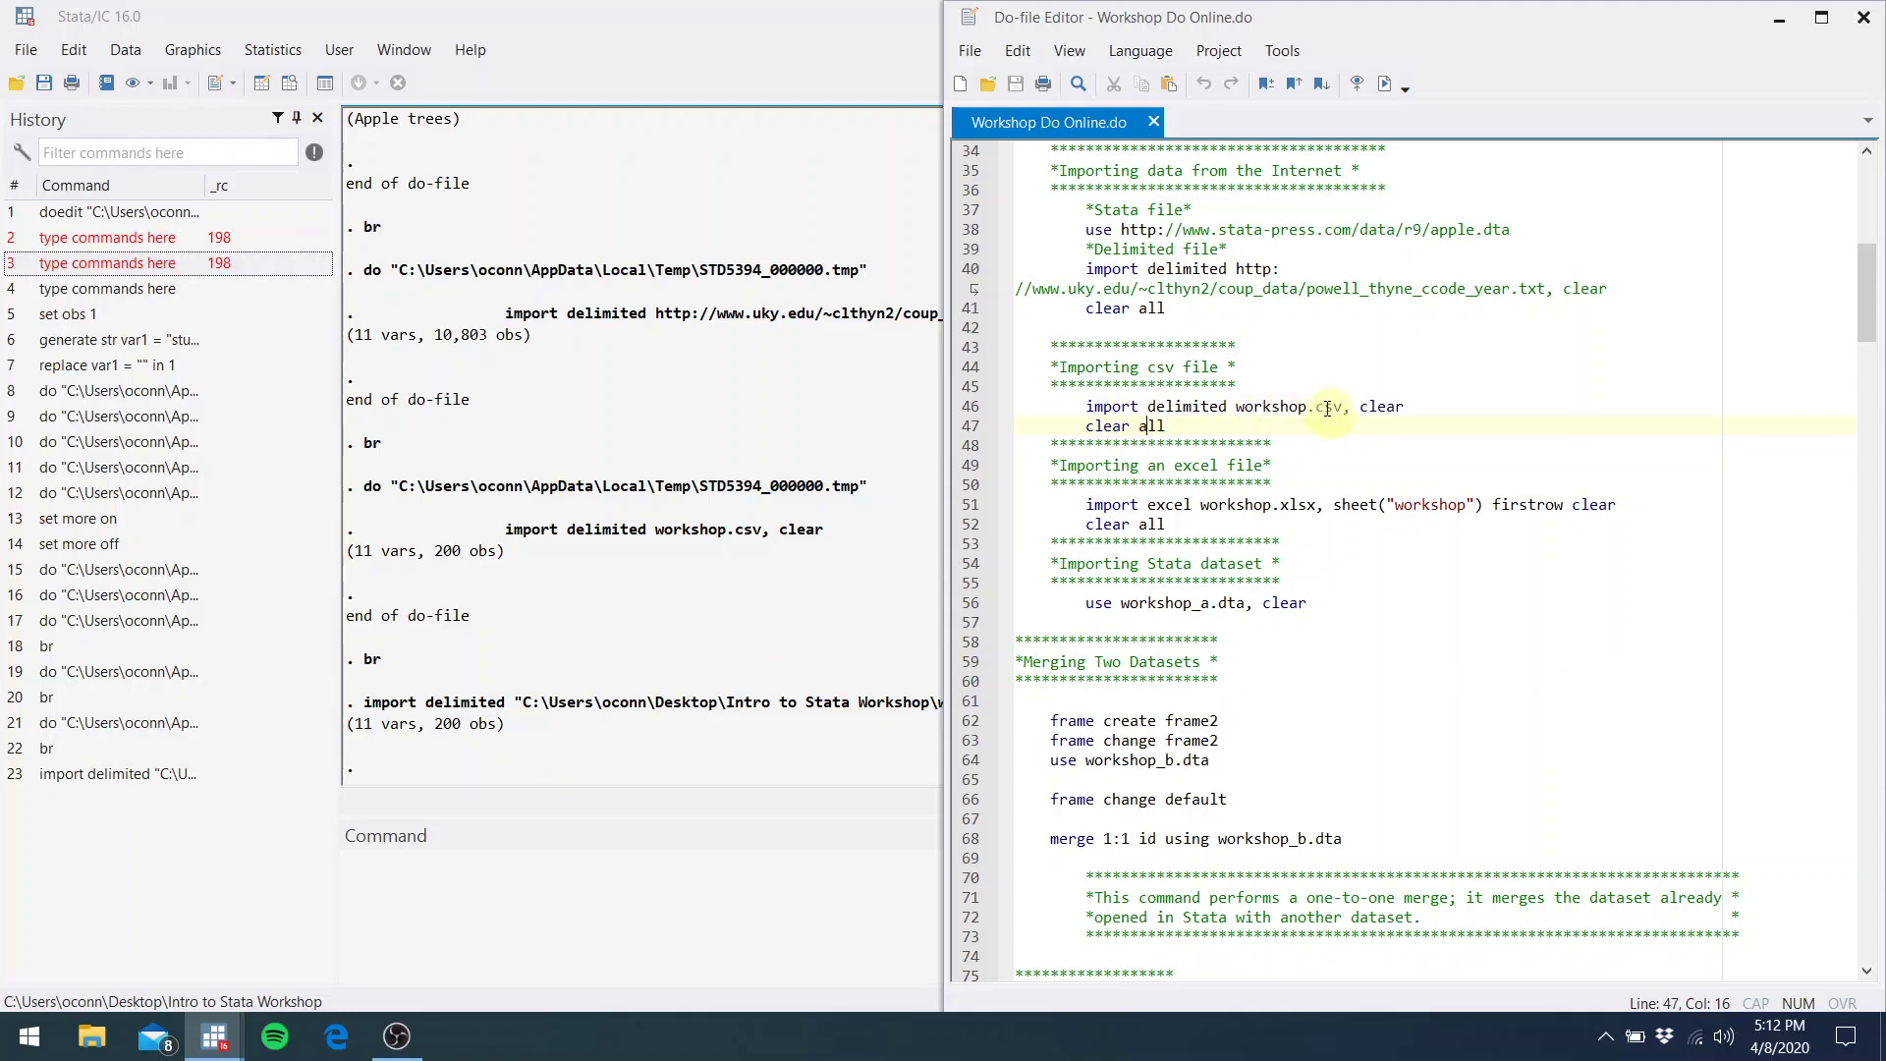
click(1292, 405)
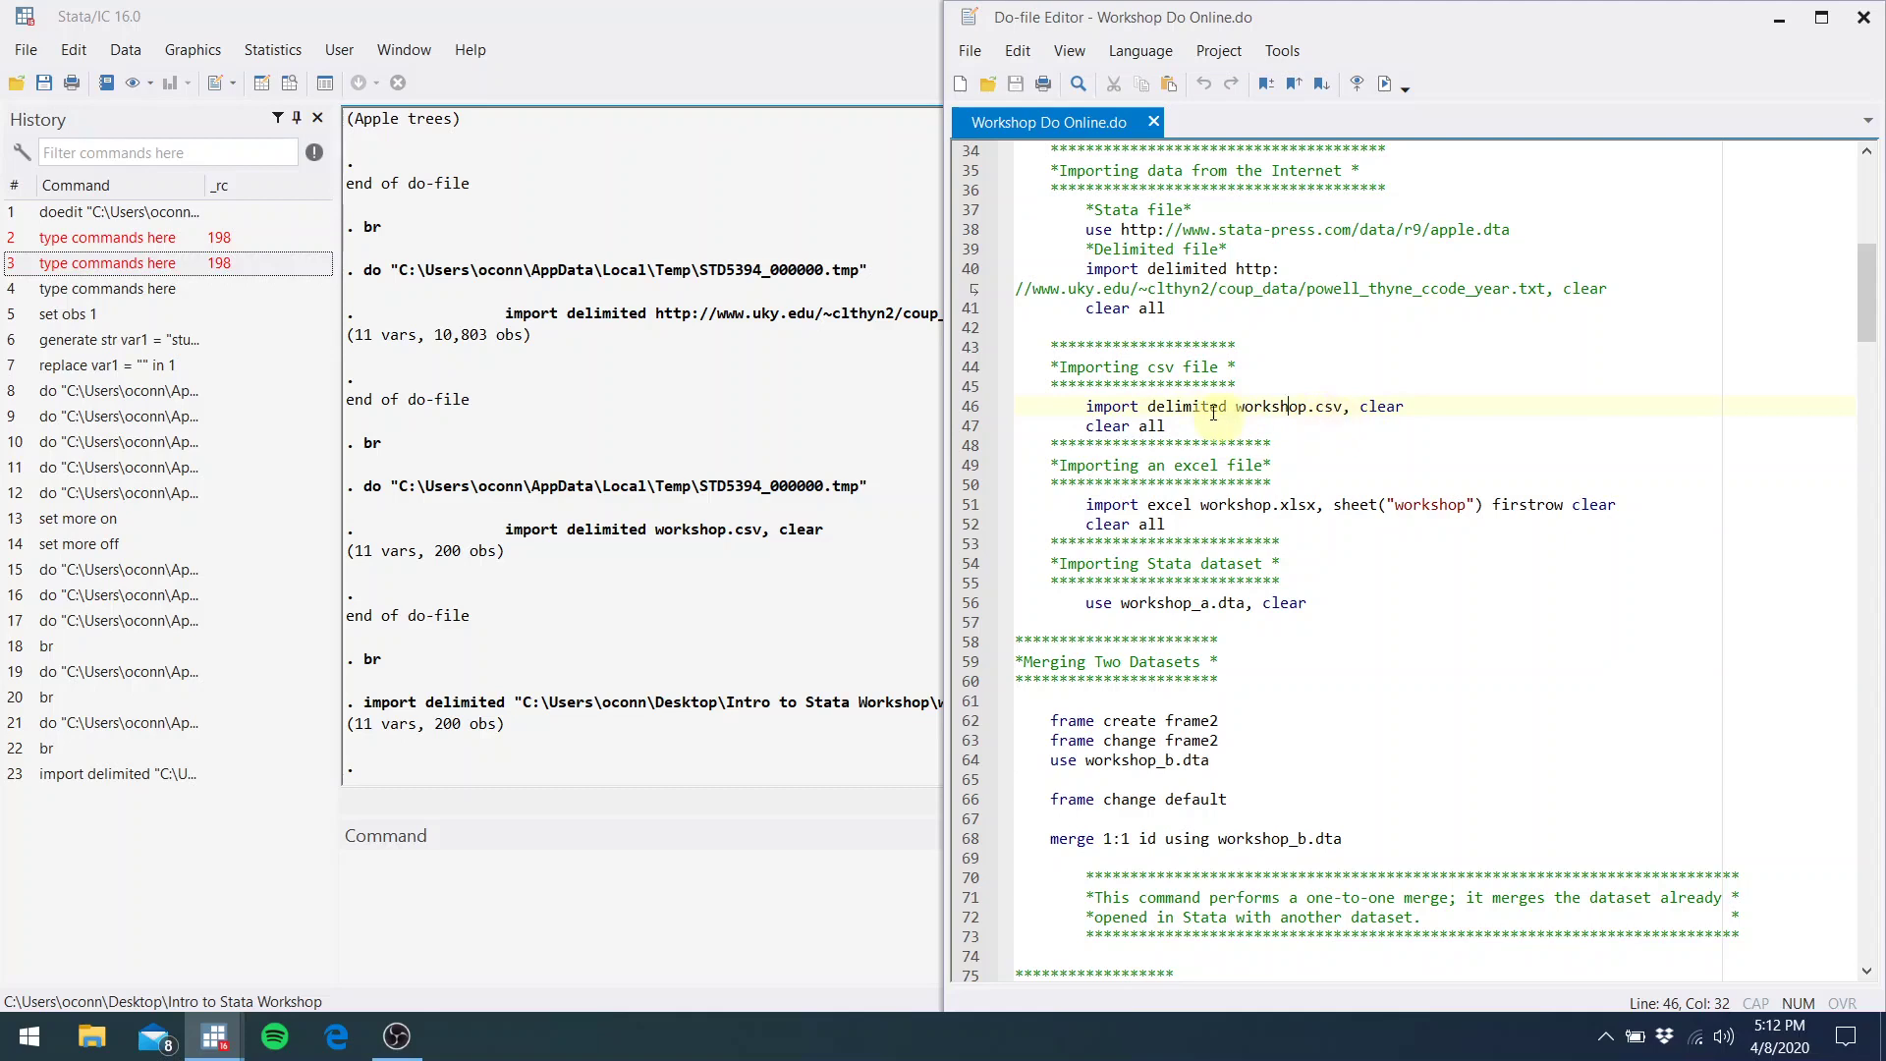
drag(1167, 429, 1093, 433)
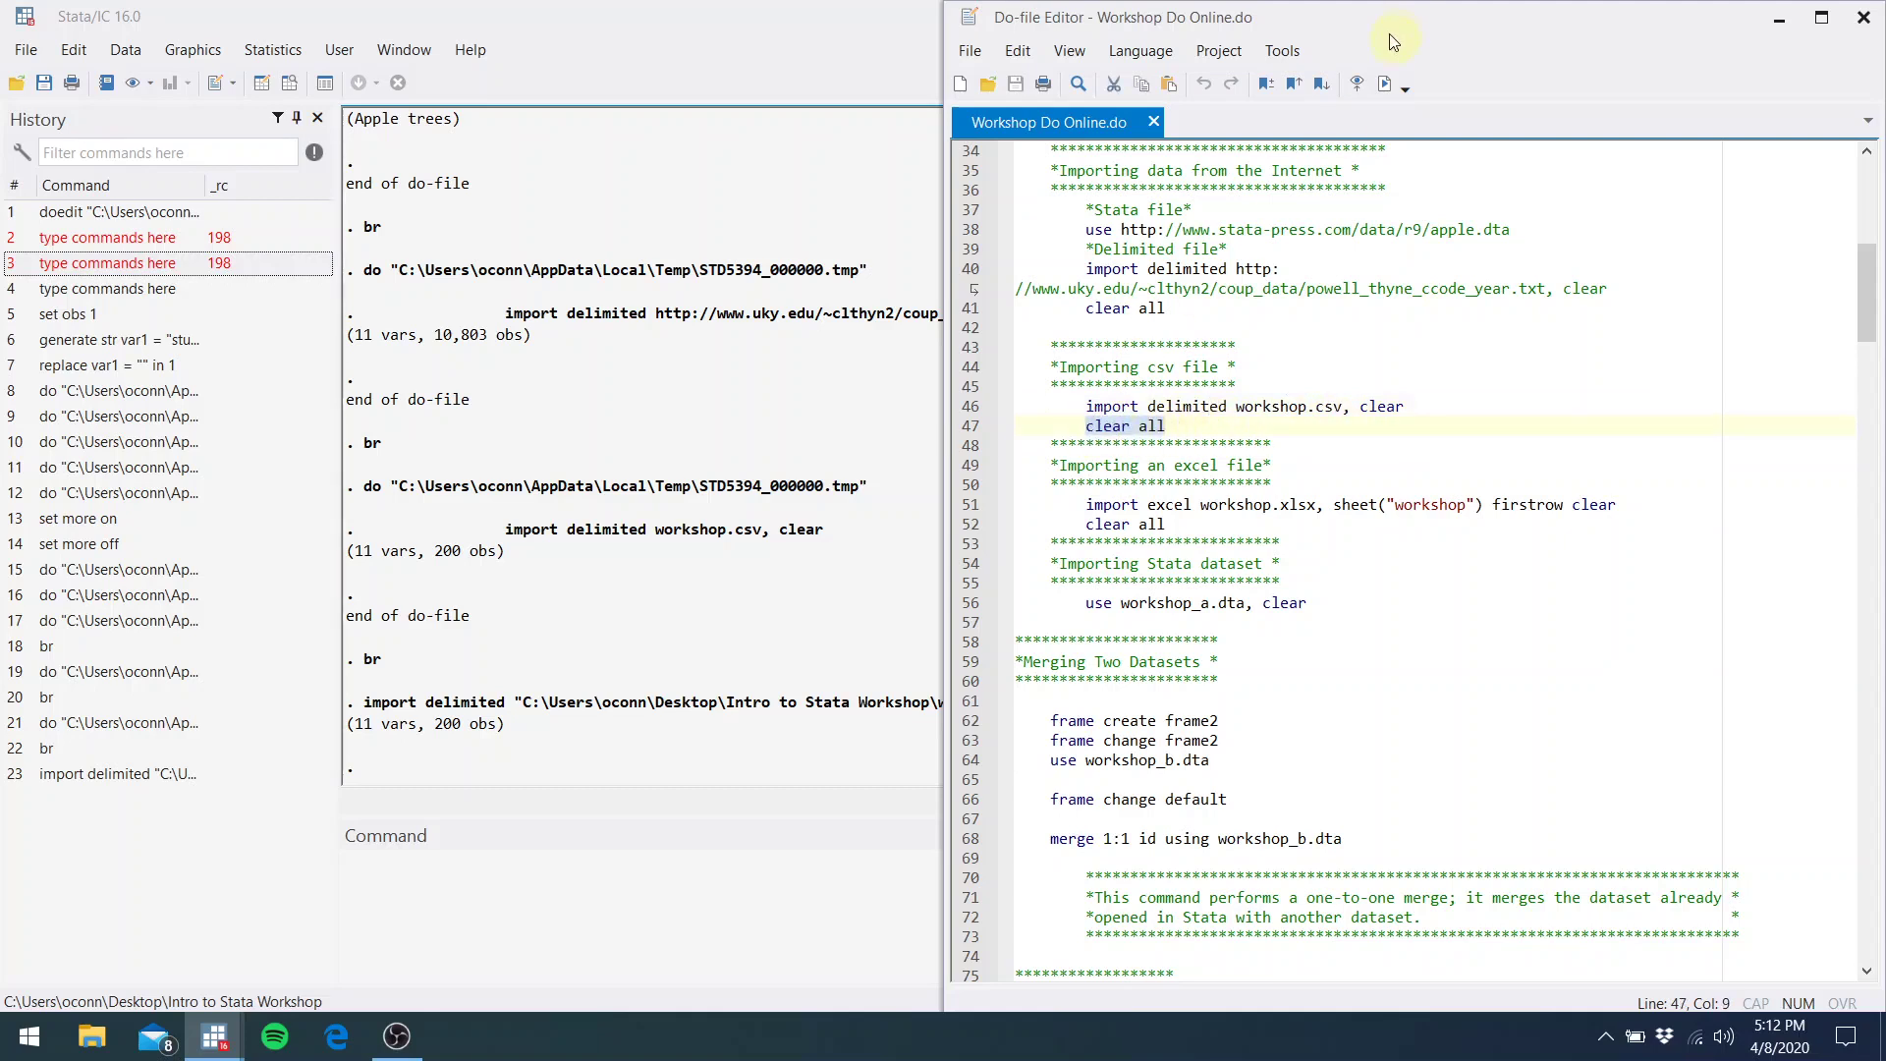
click(1384, 83)
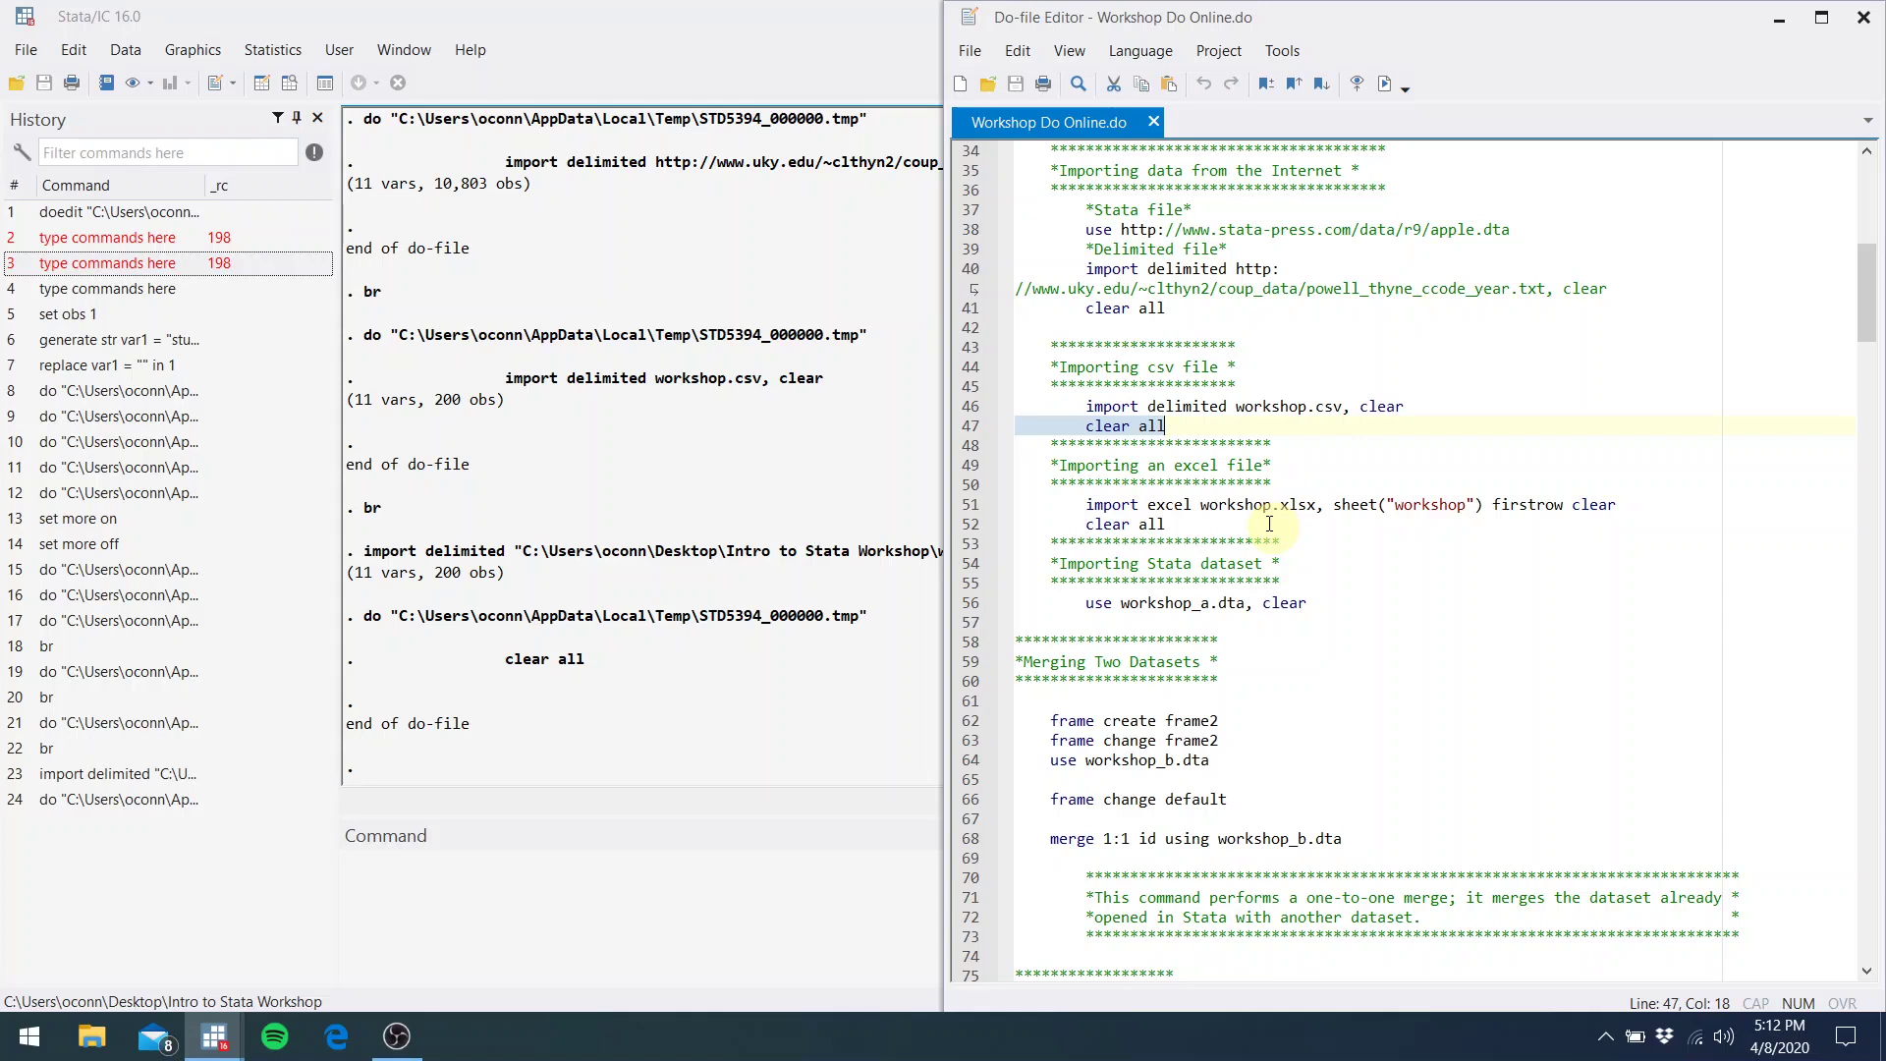
Run only the do-file line 'import excel workshop.xlsx, sheet("workshop") firstrow clear' to load the Excel sheet
click(1269, 524)
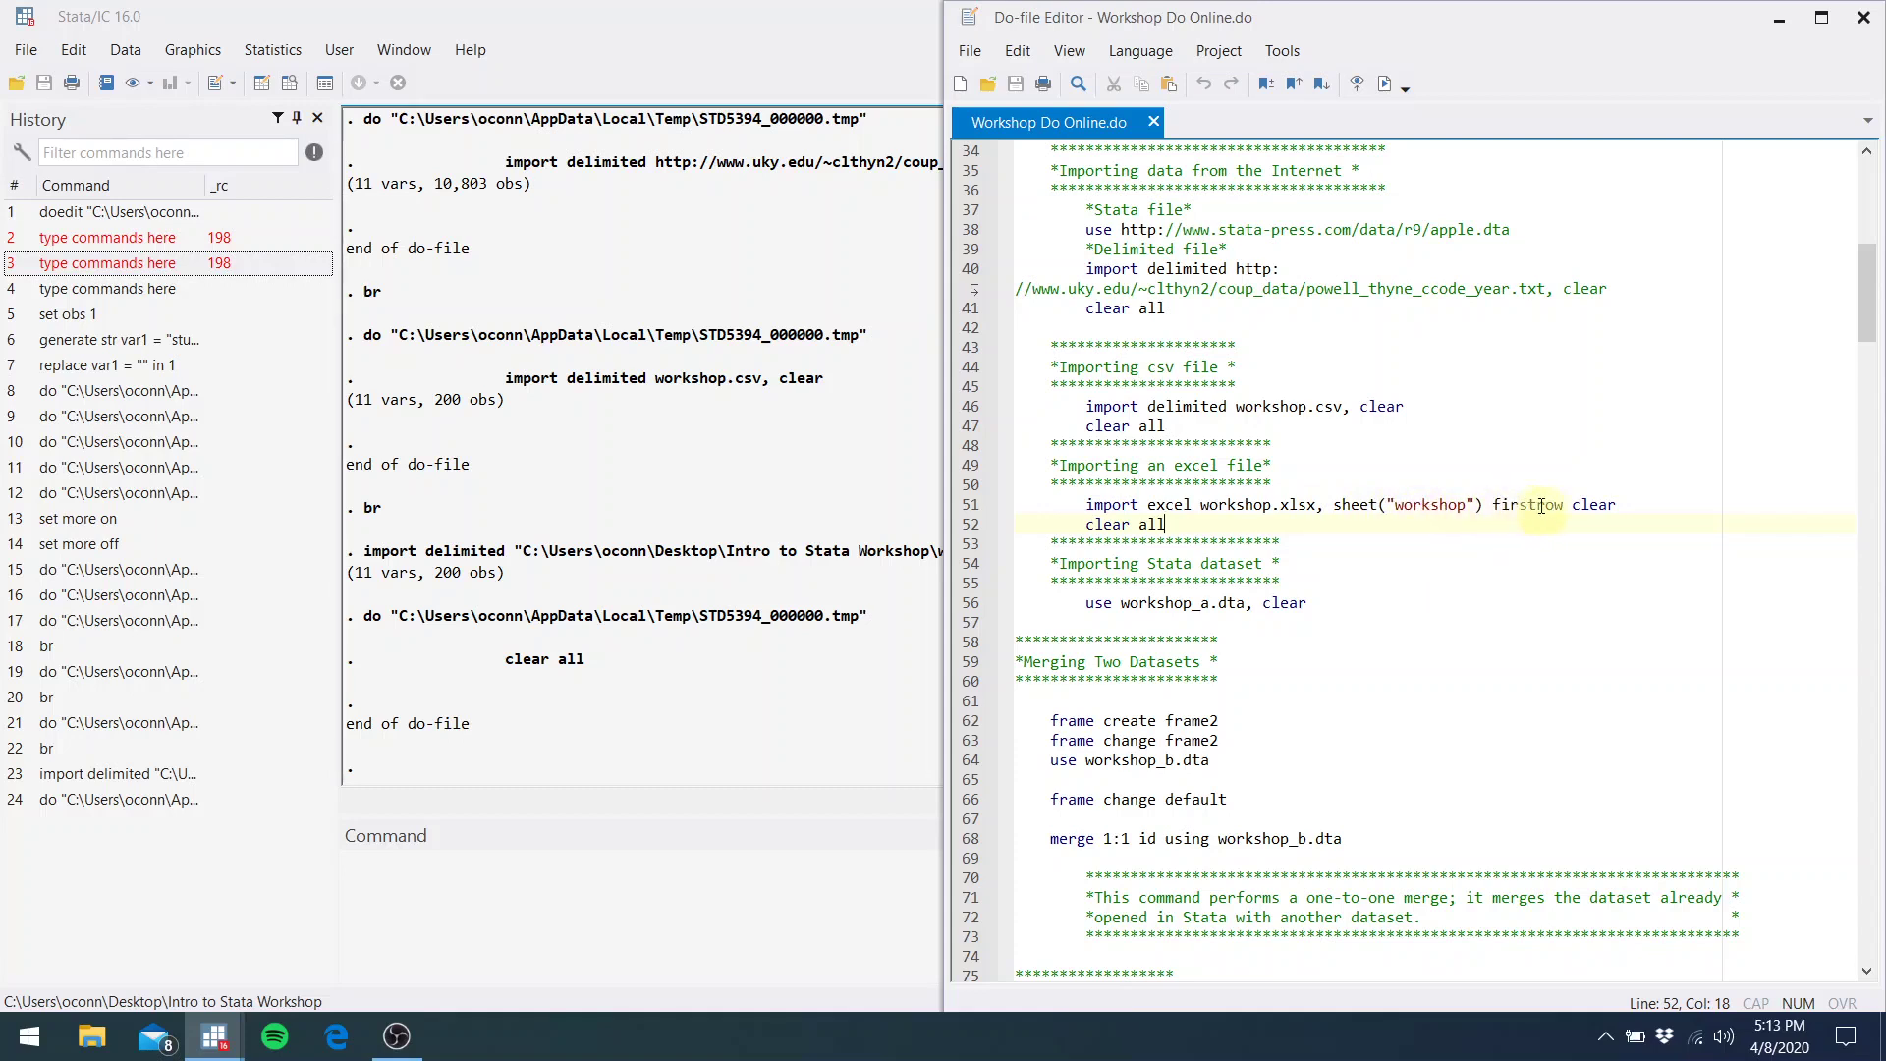
click(1622, 503)
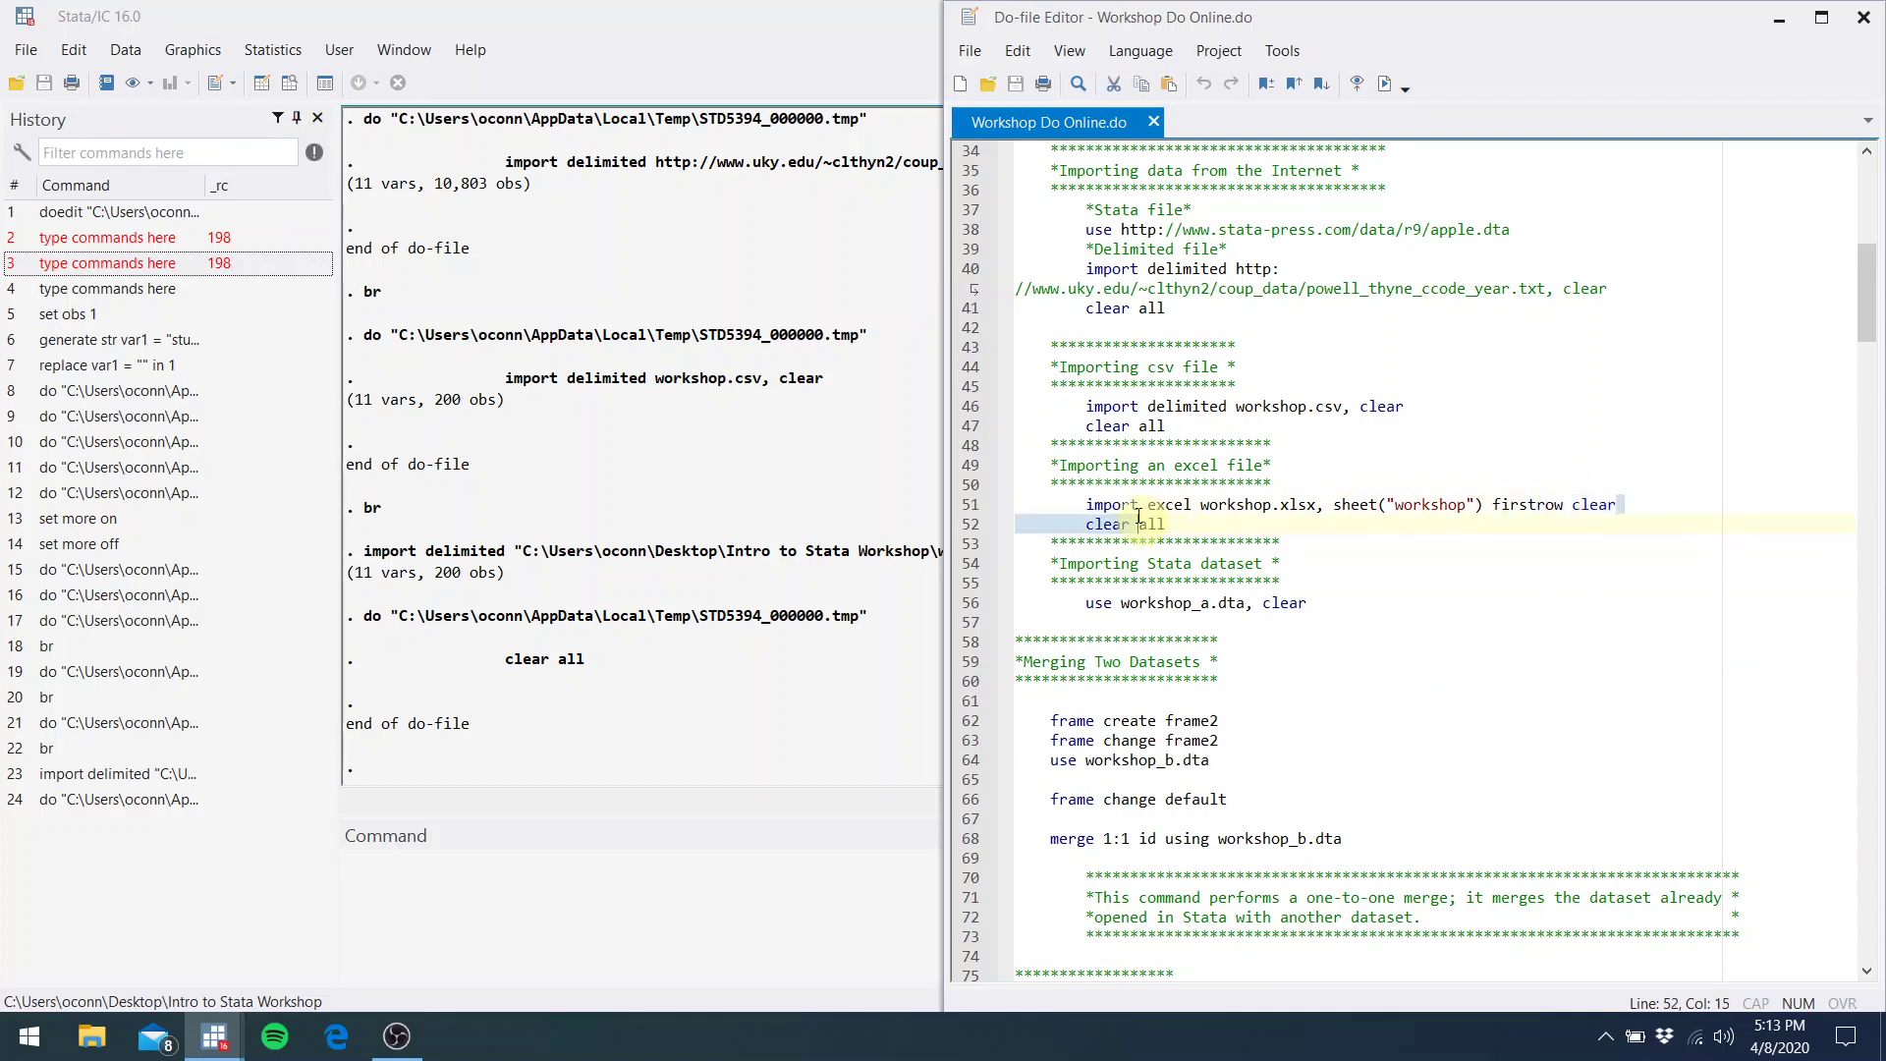
key(shift+Home)
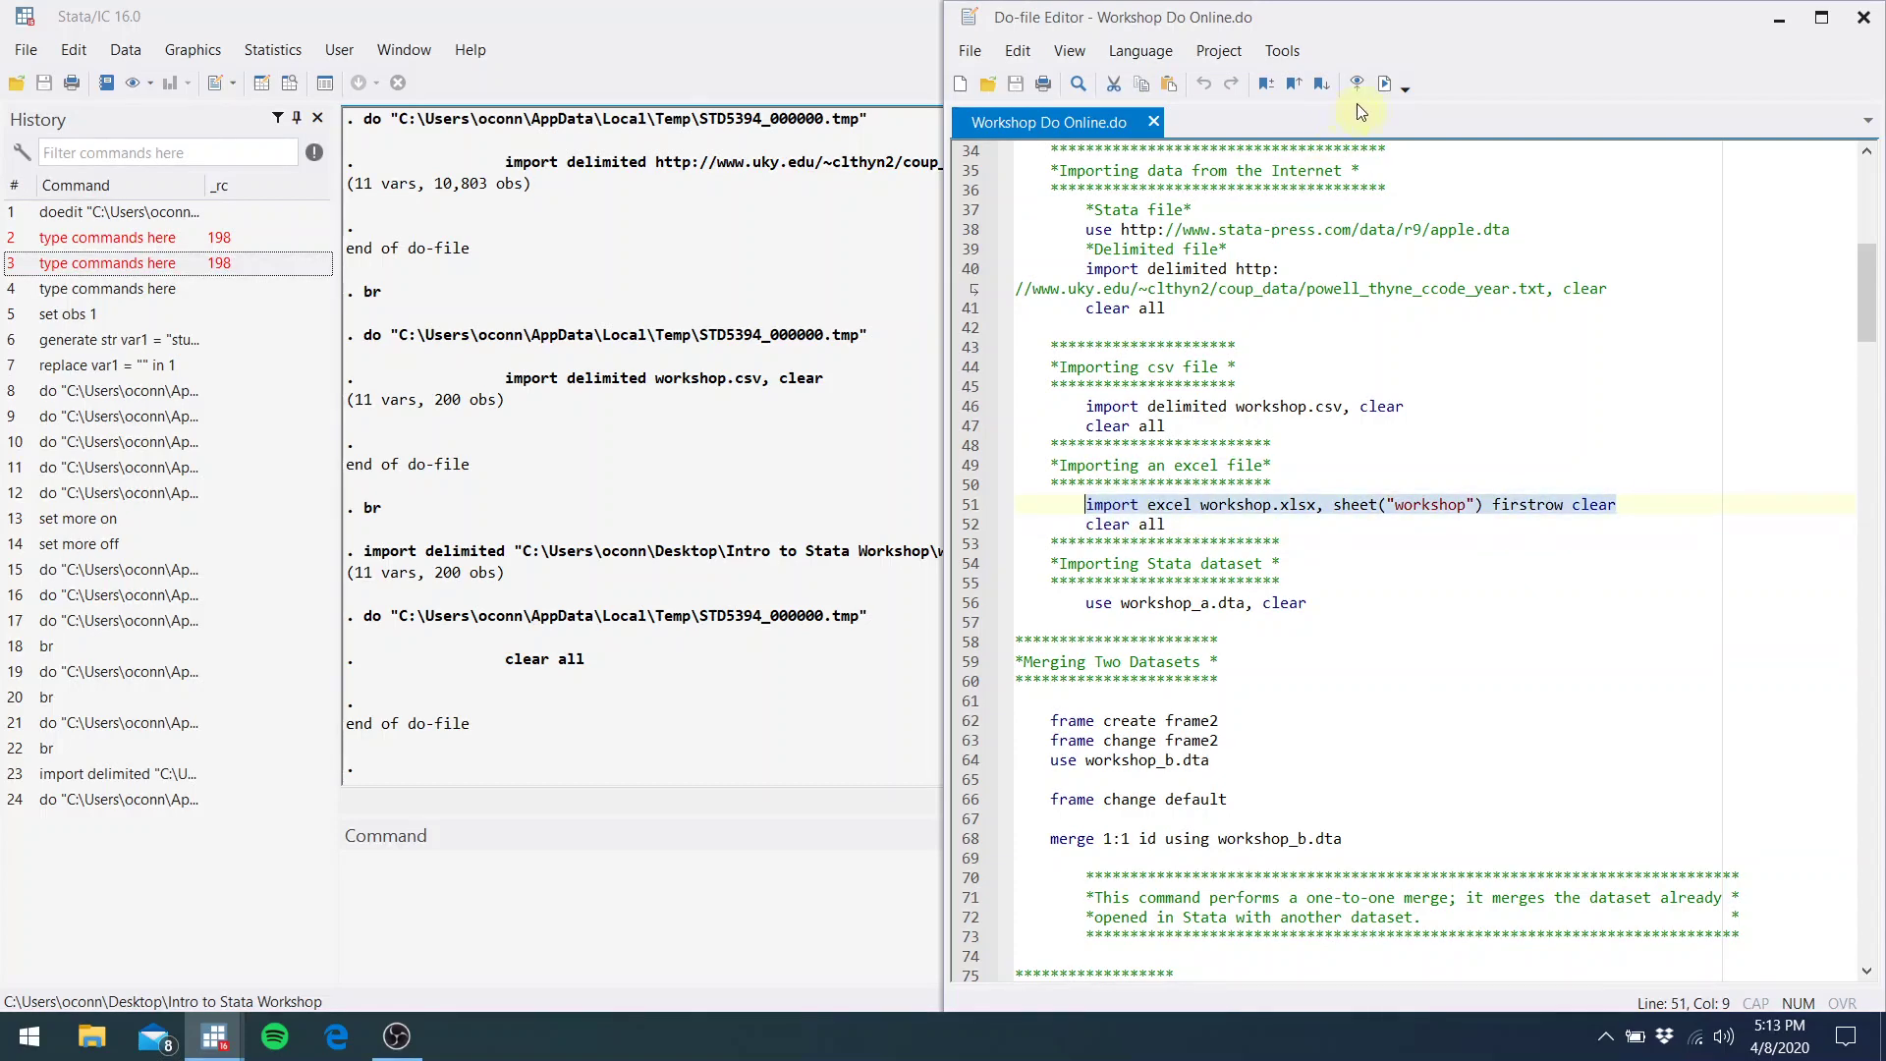
click(1380, 86)
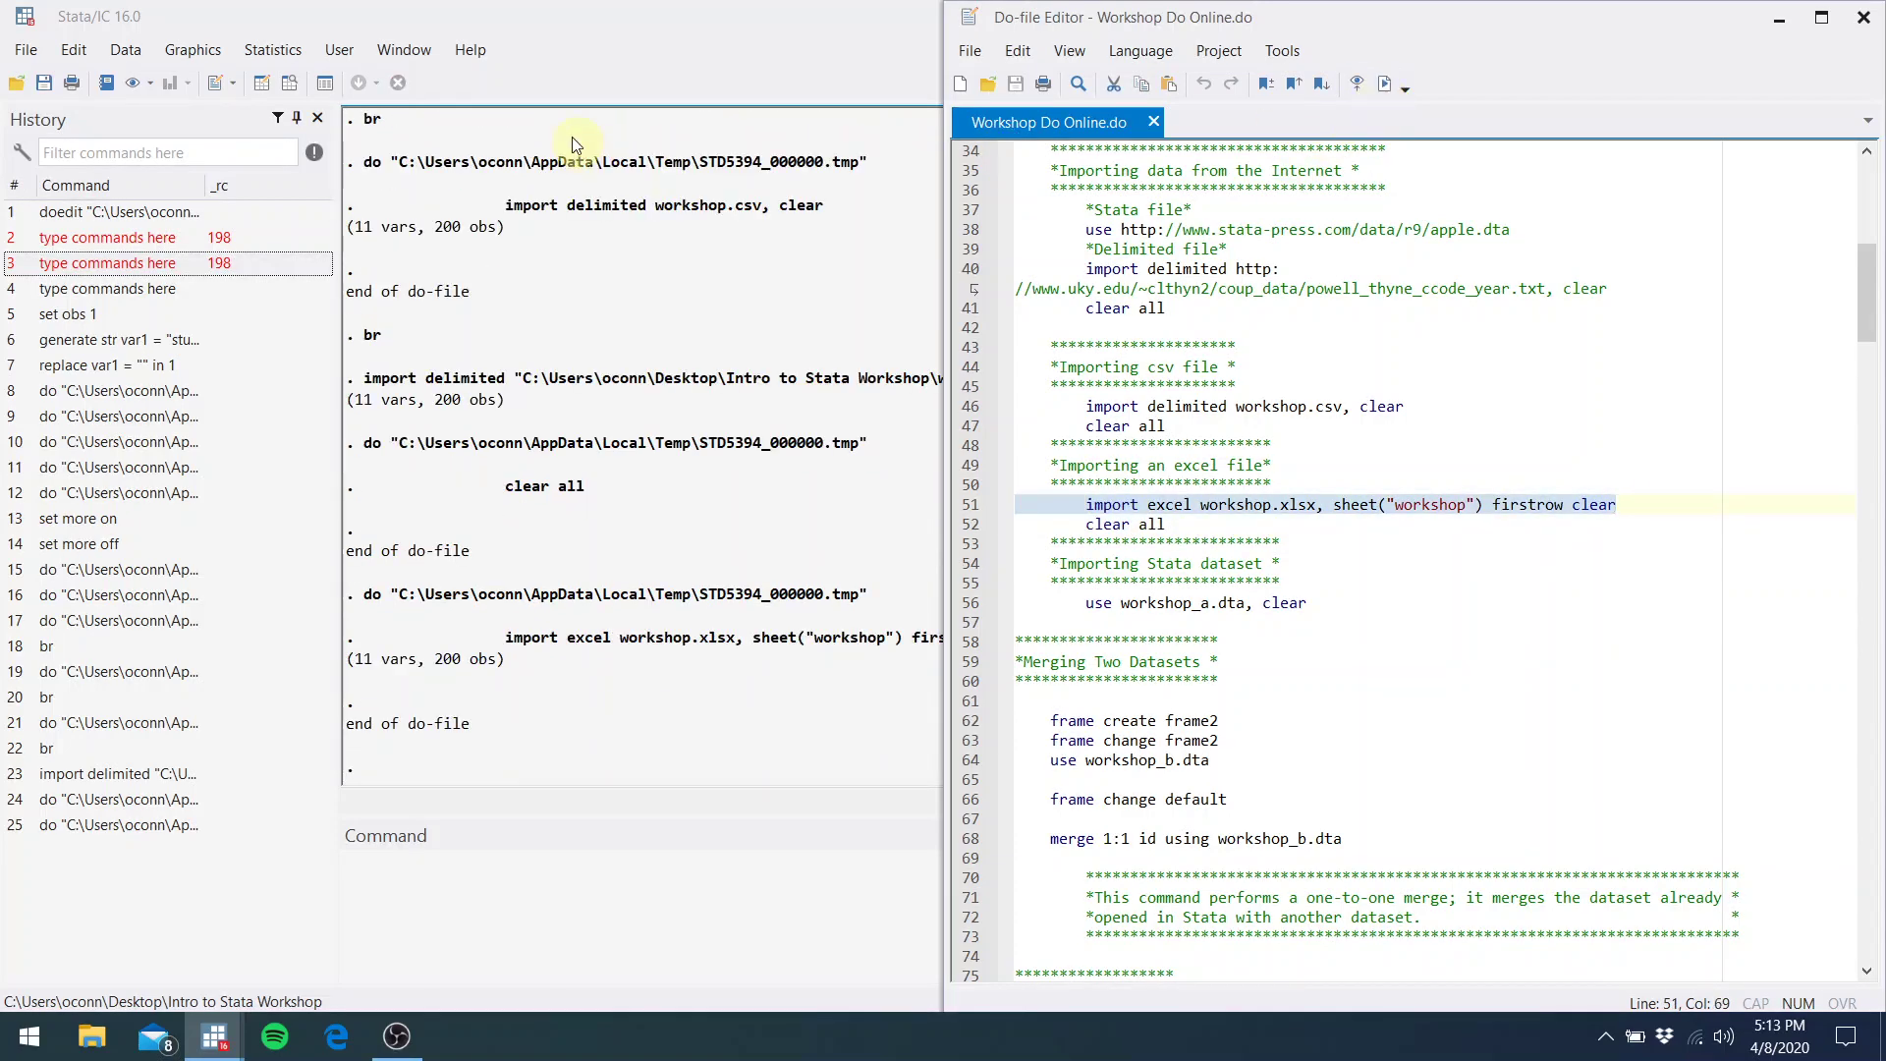
Look over the data formats available for import in the main Stata window and return to the do-file editor
click(622, 11)
click(26, 51)
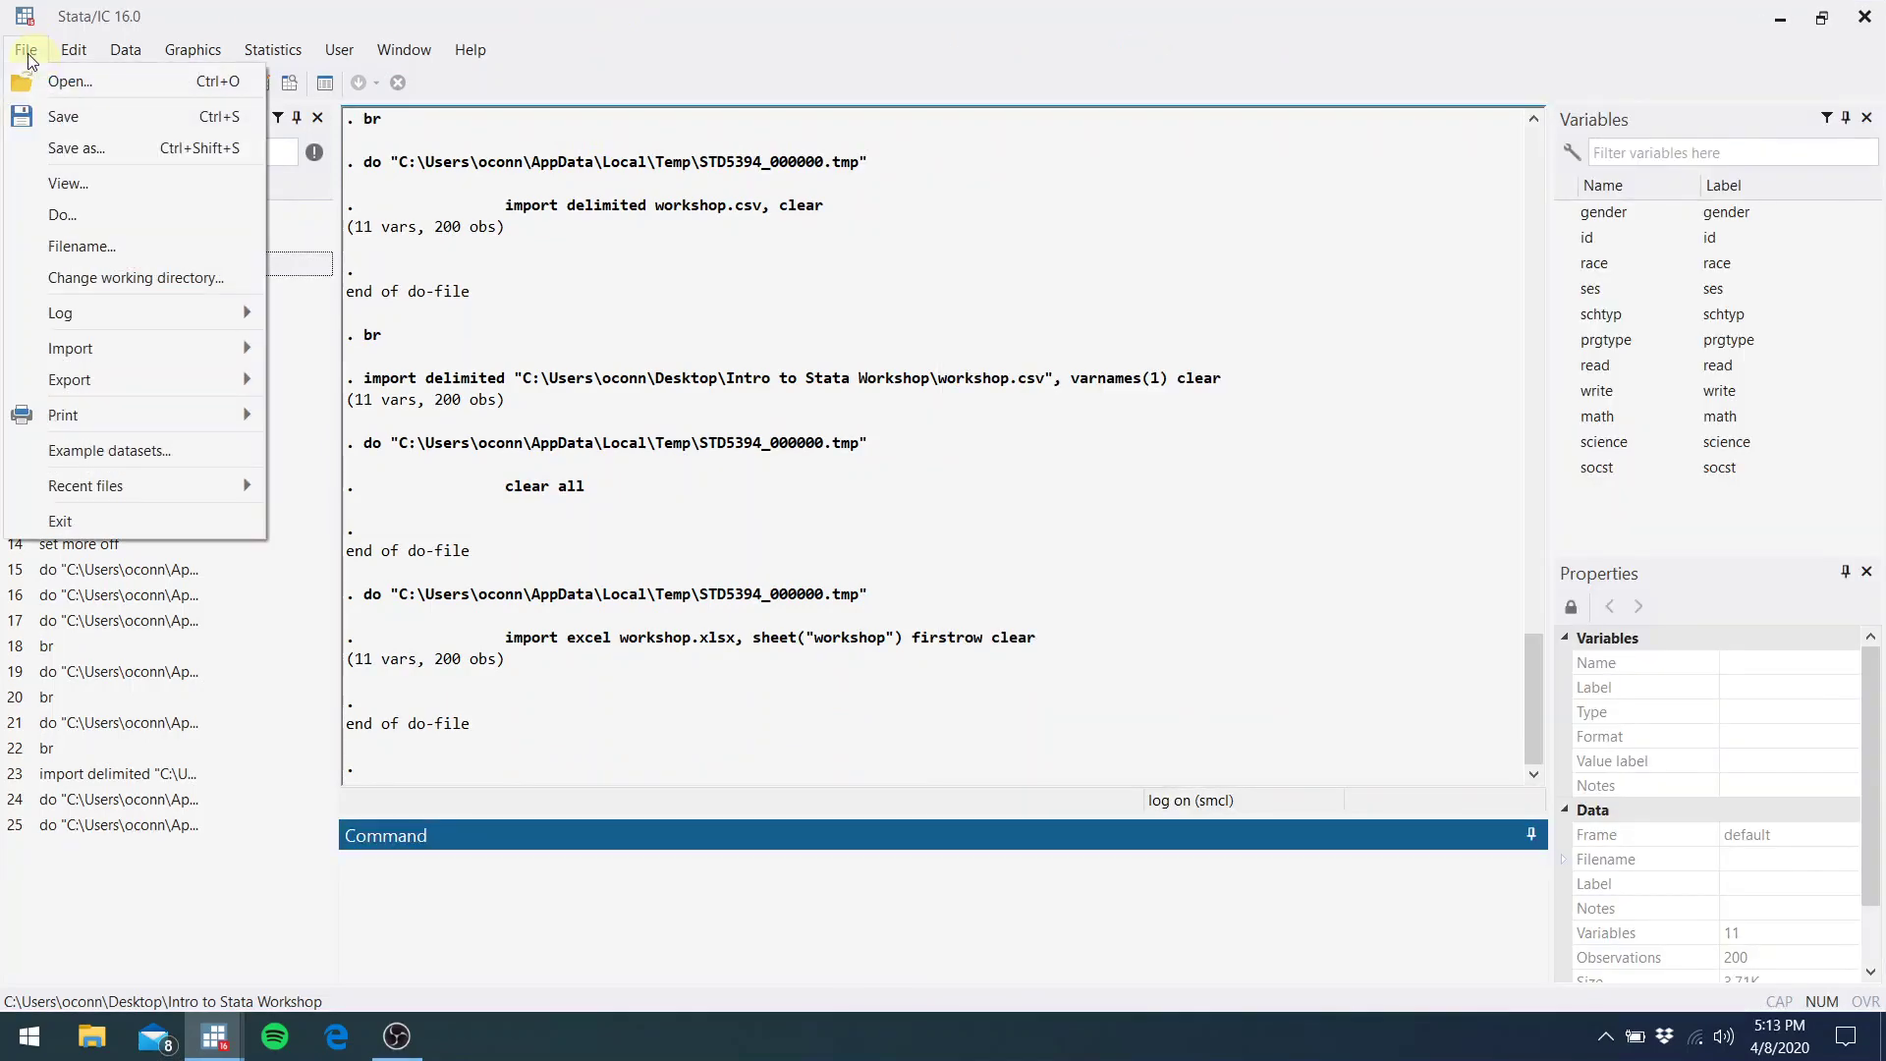
mouse_move(167, 344)
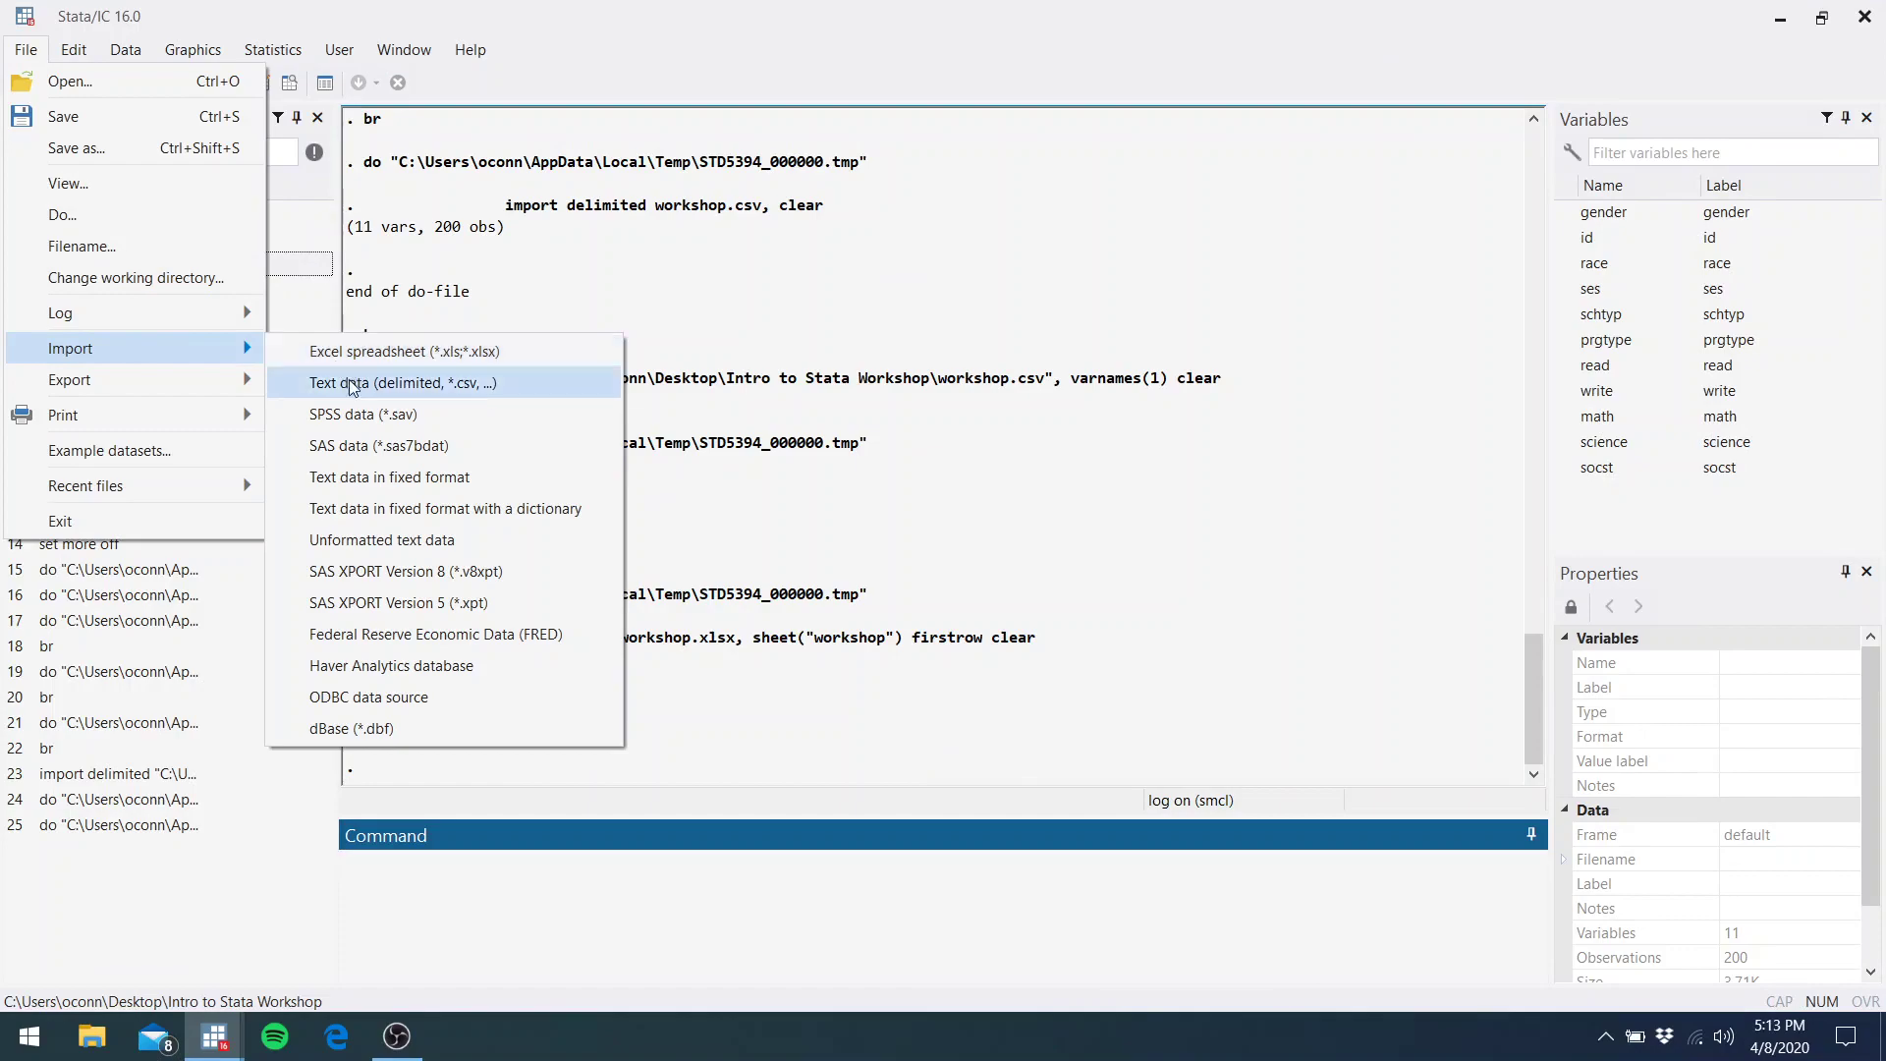
click(488, 903)
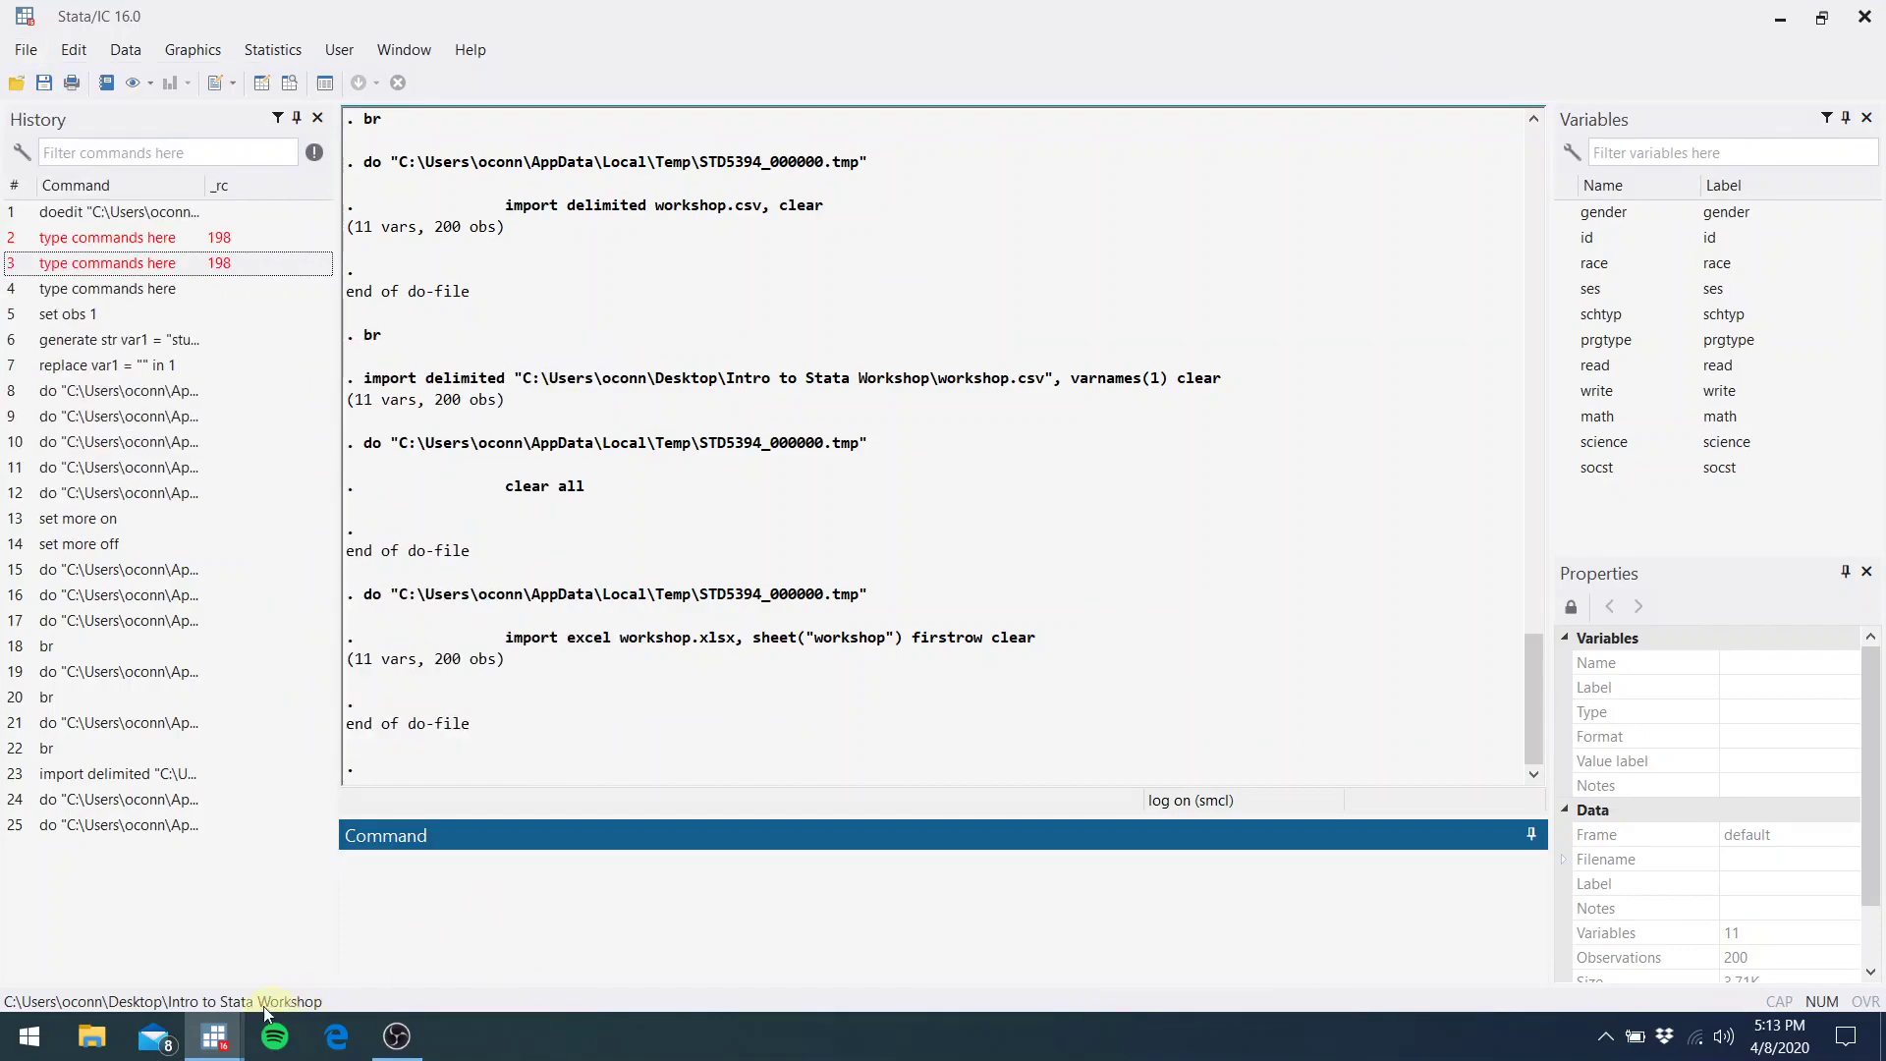
click(224, 1039)
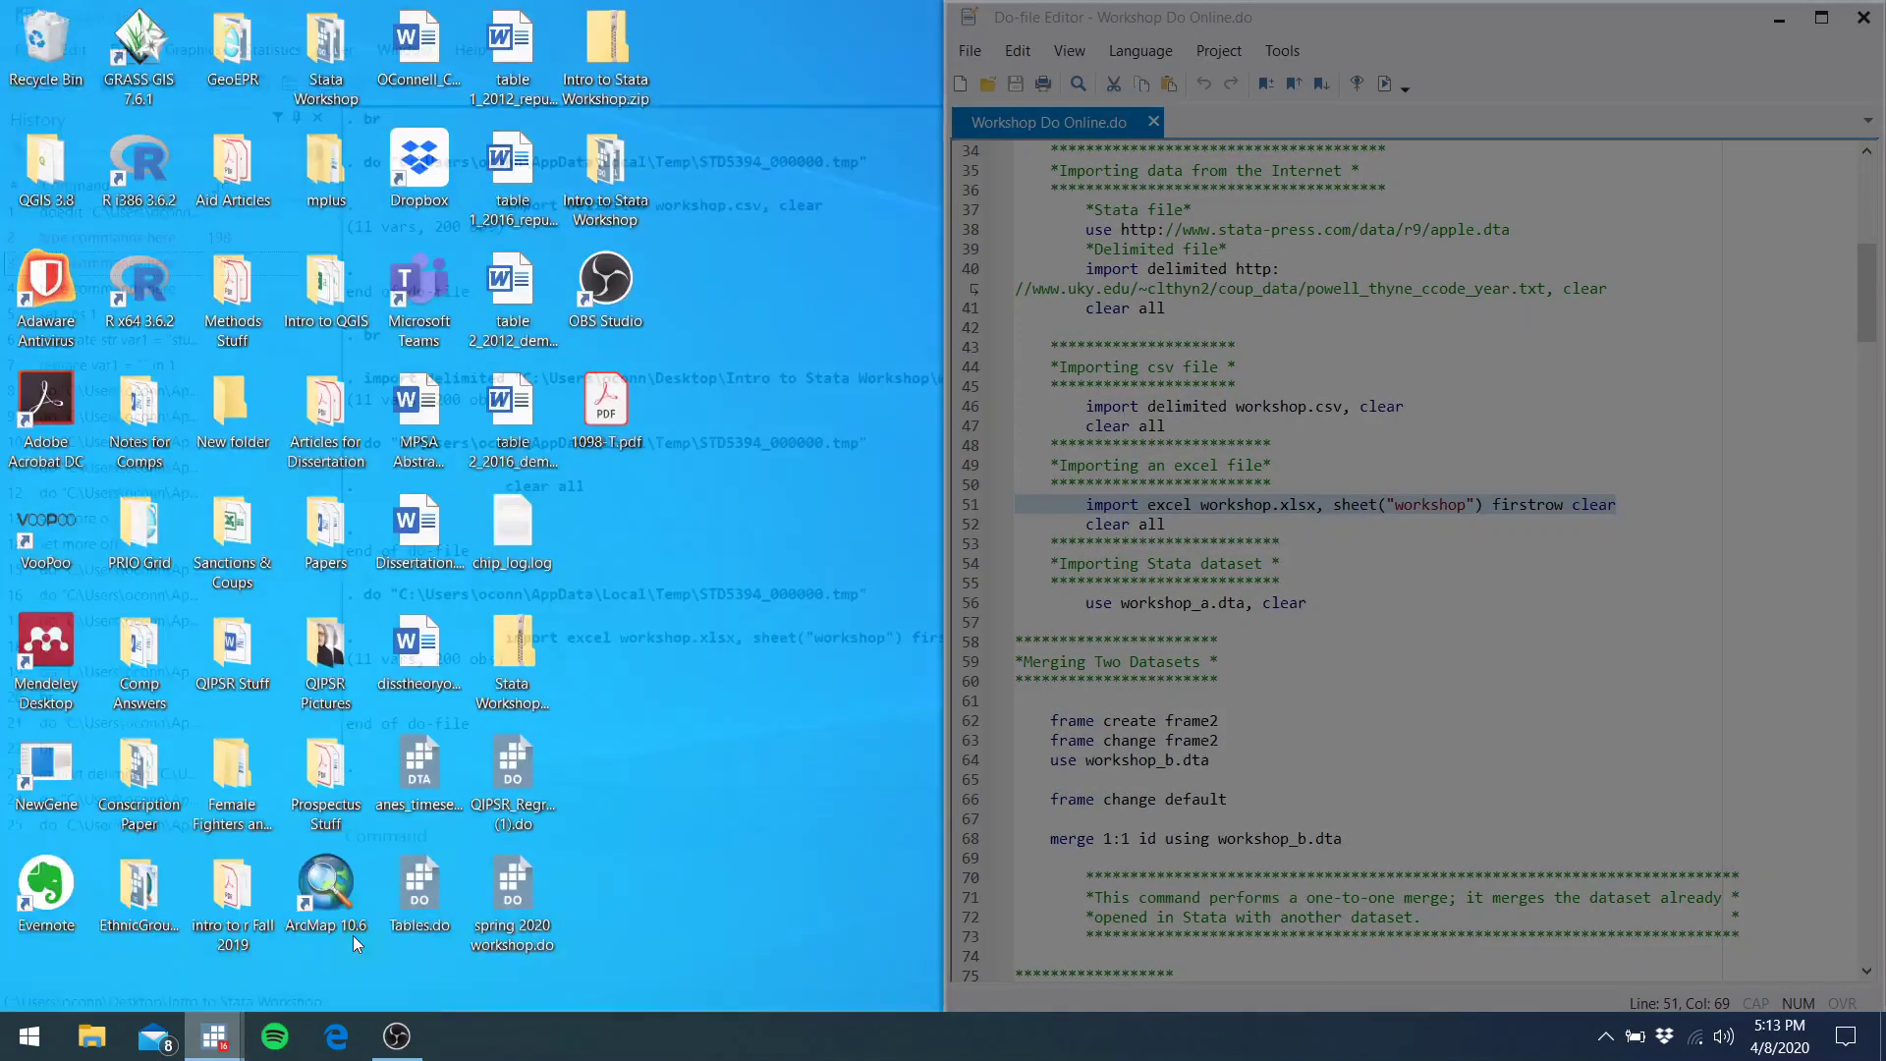
click(354, 935)
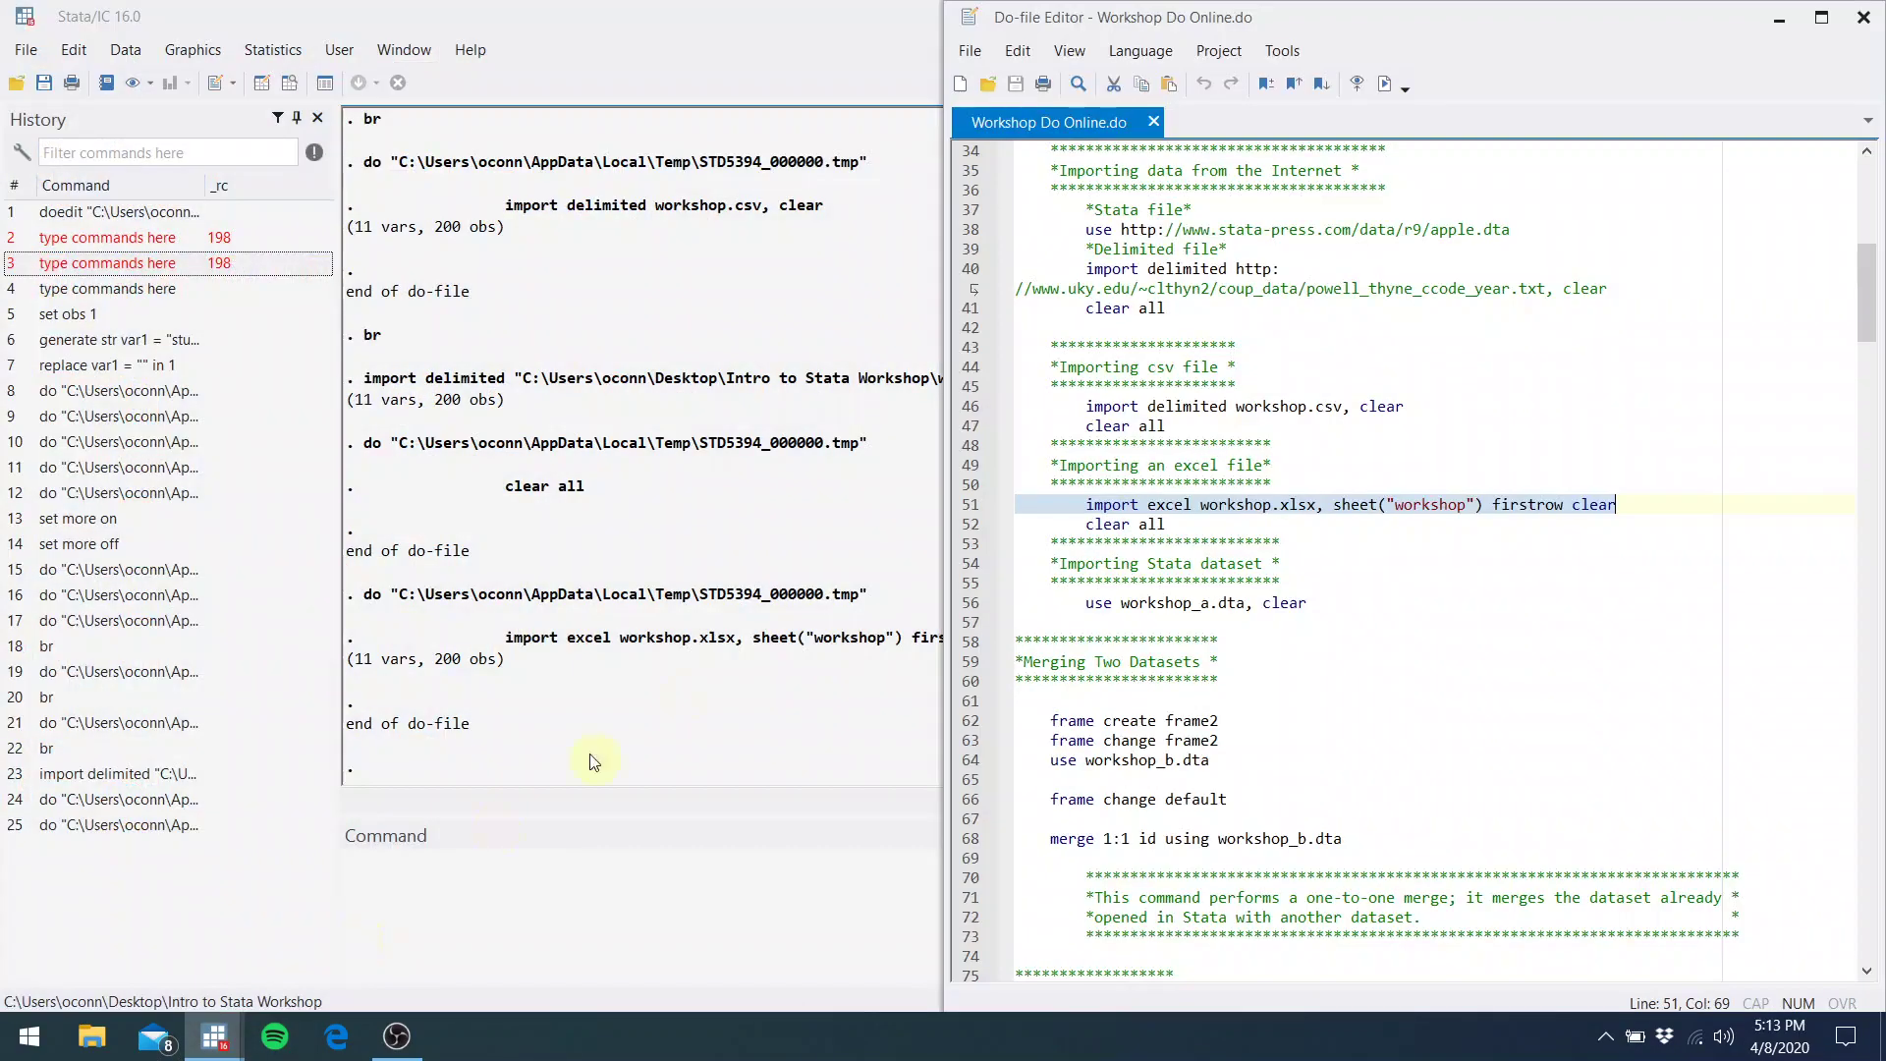
Run only the do-file line "use workshop_a.dta, clear" to load the Stata dataset
click(1270, 580)
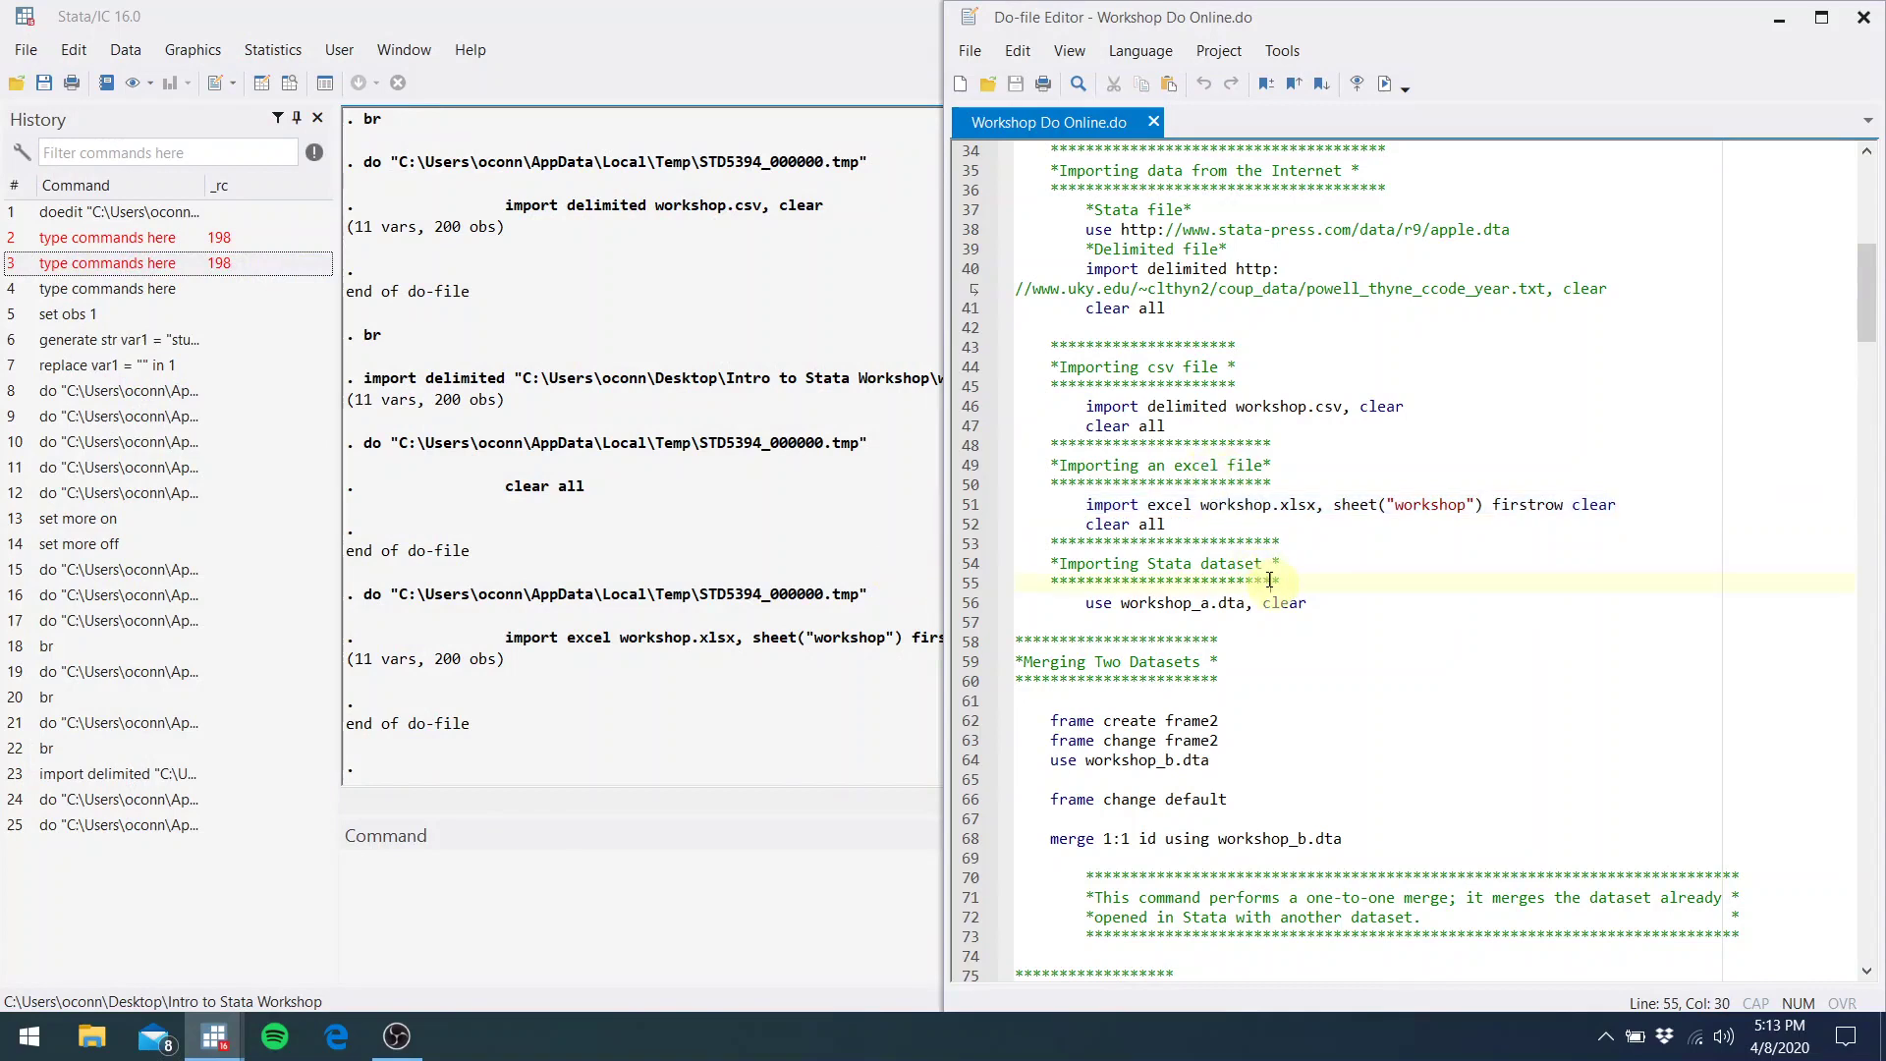
click(1253, 614)
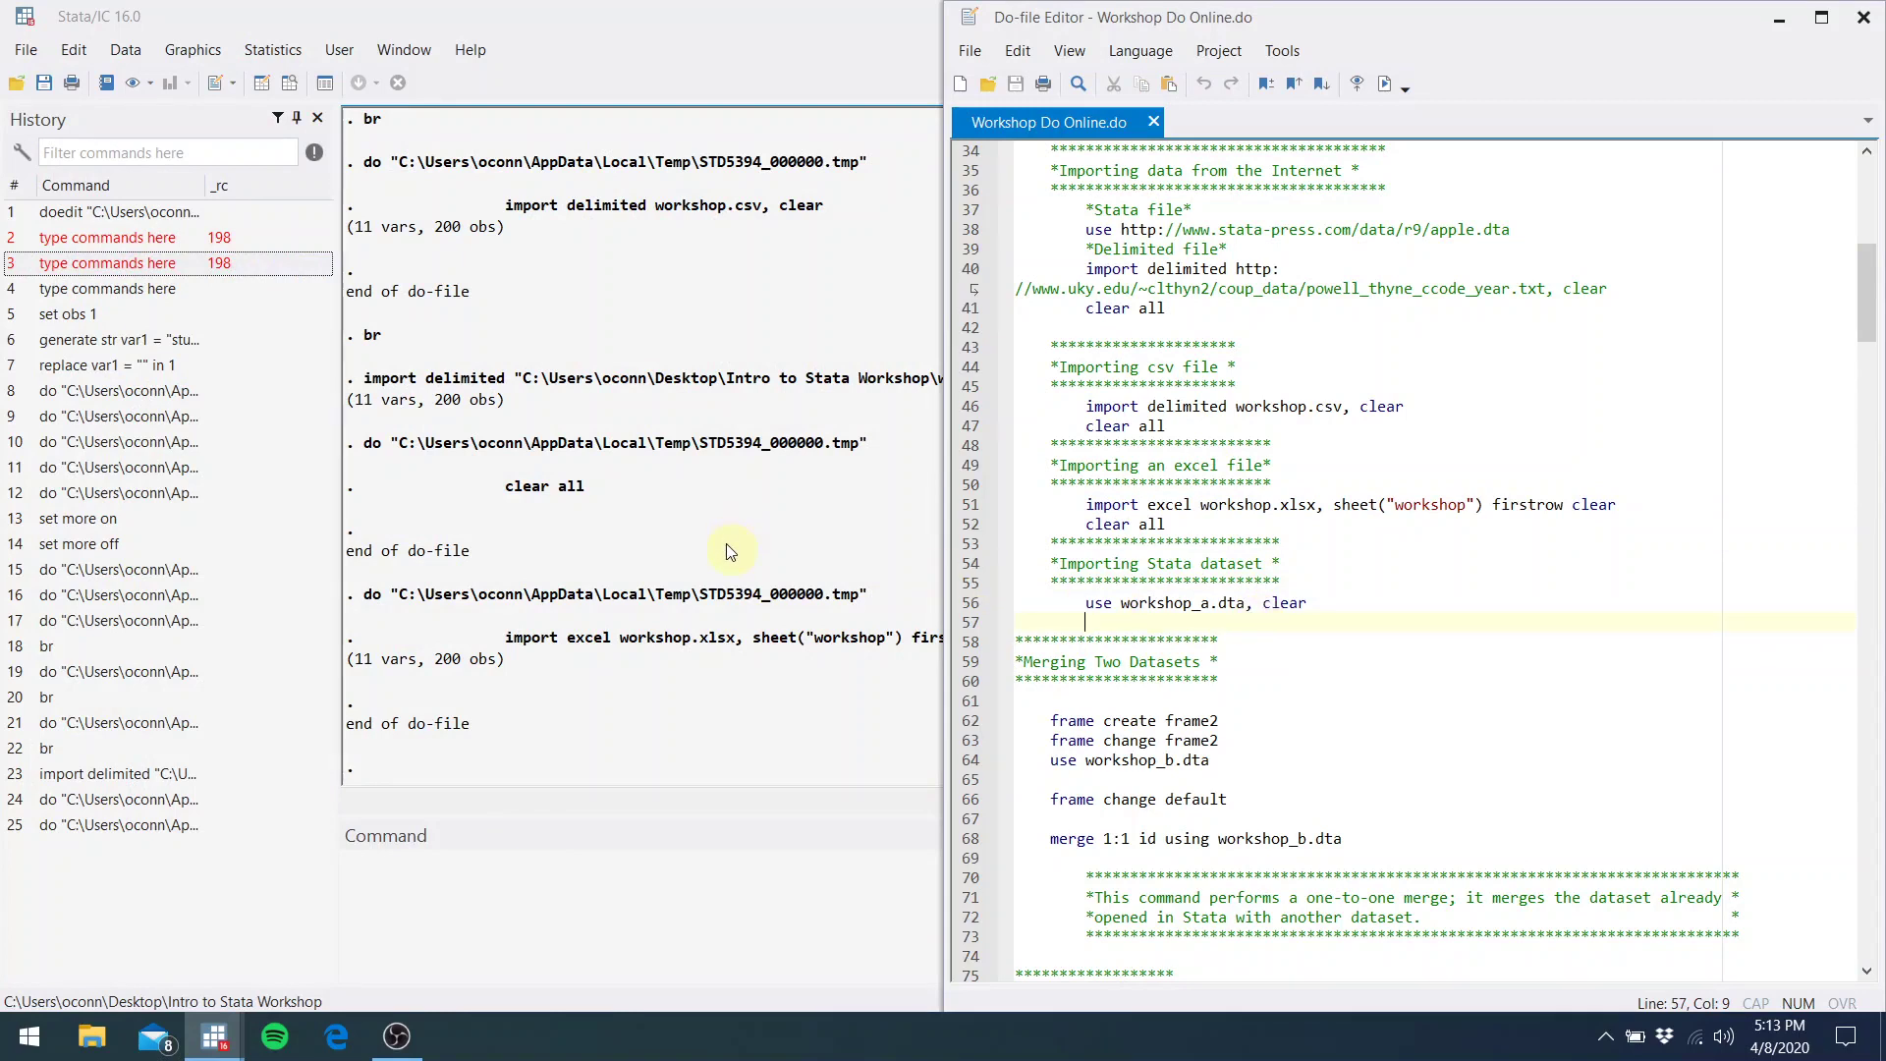
click(1251, 637)
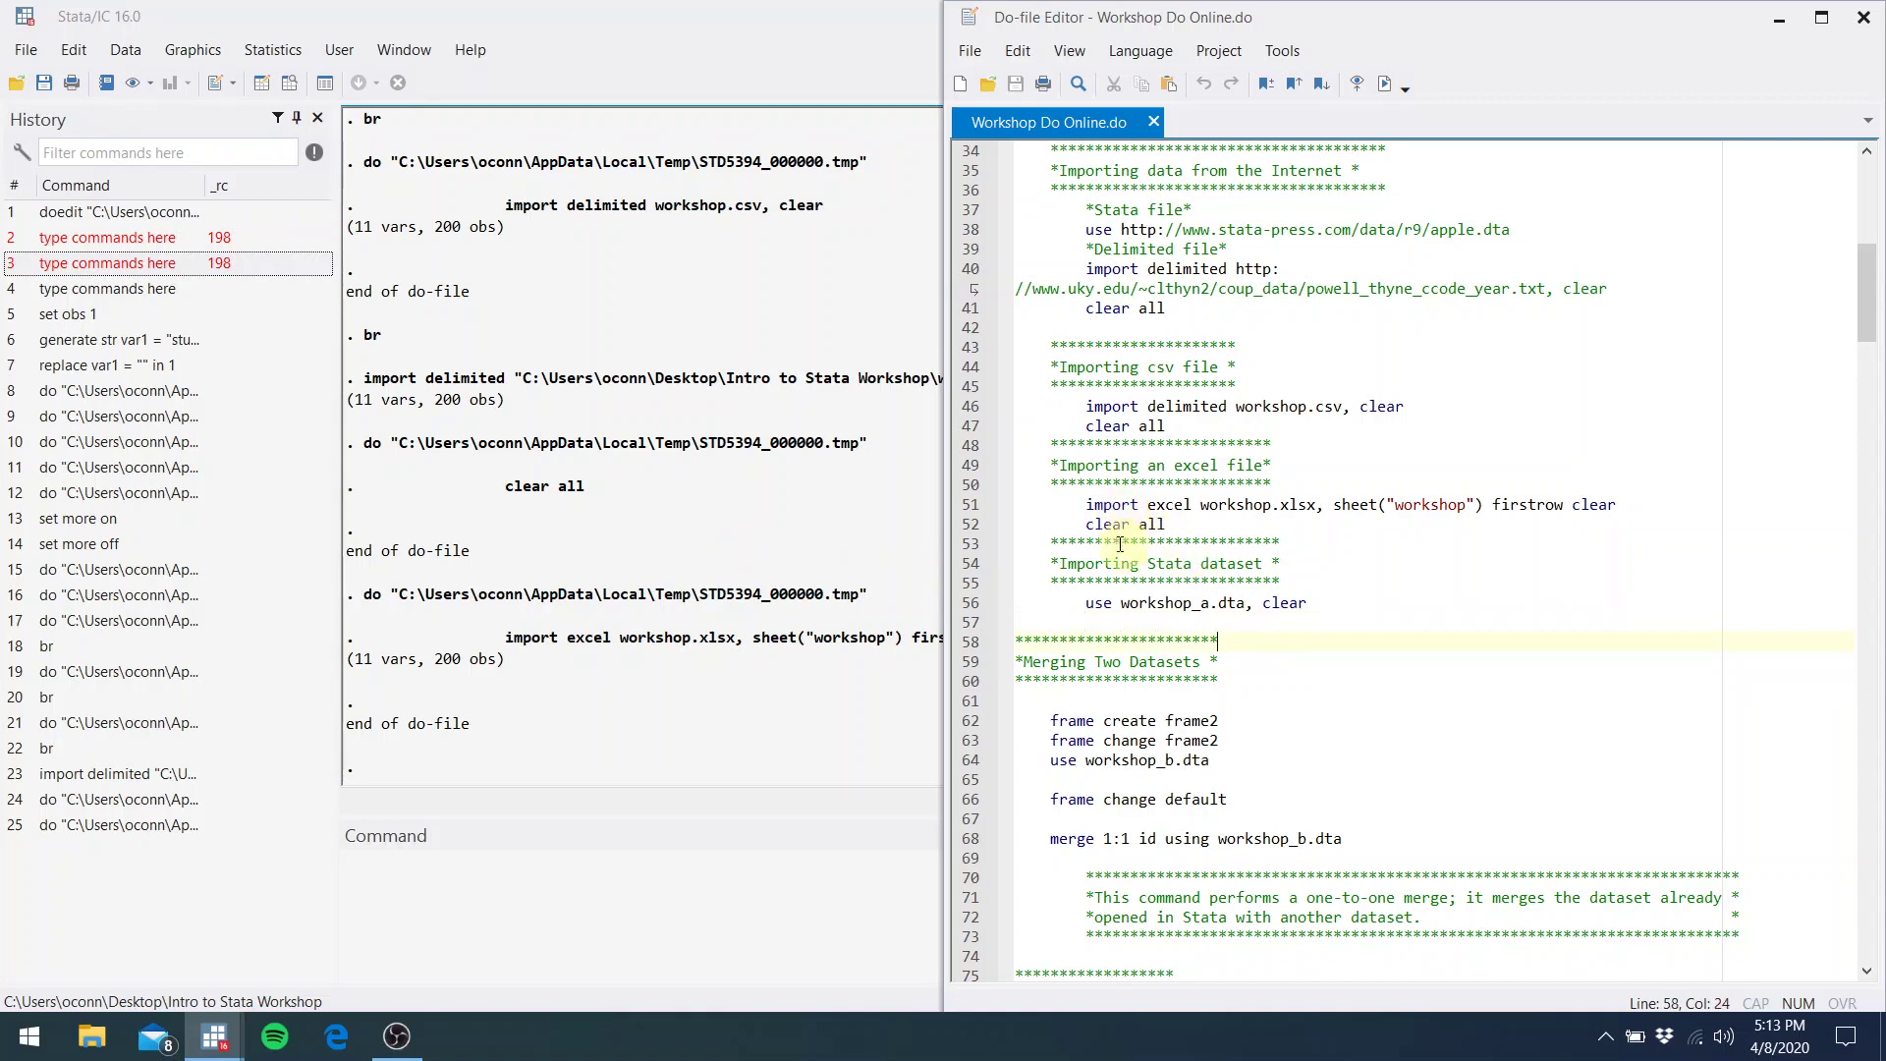
click(1117, 597)
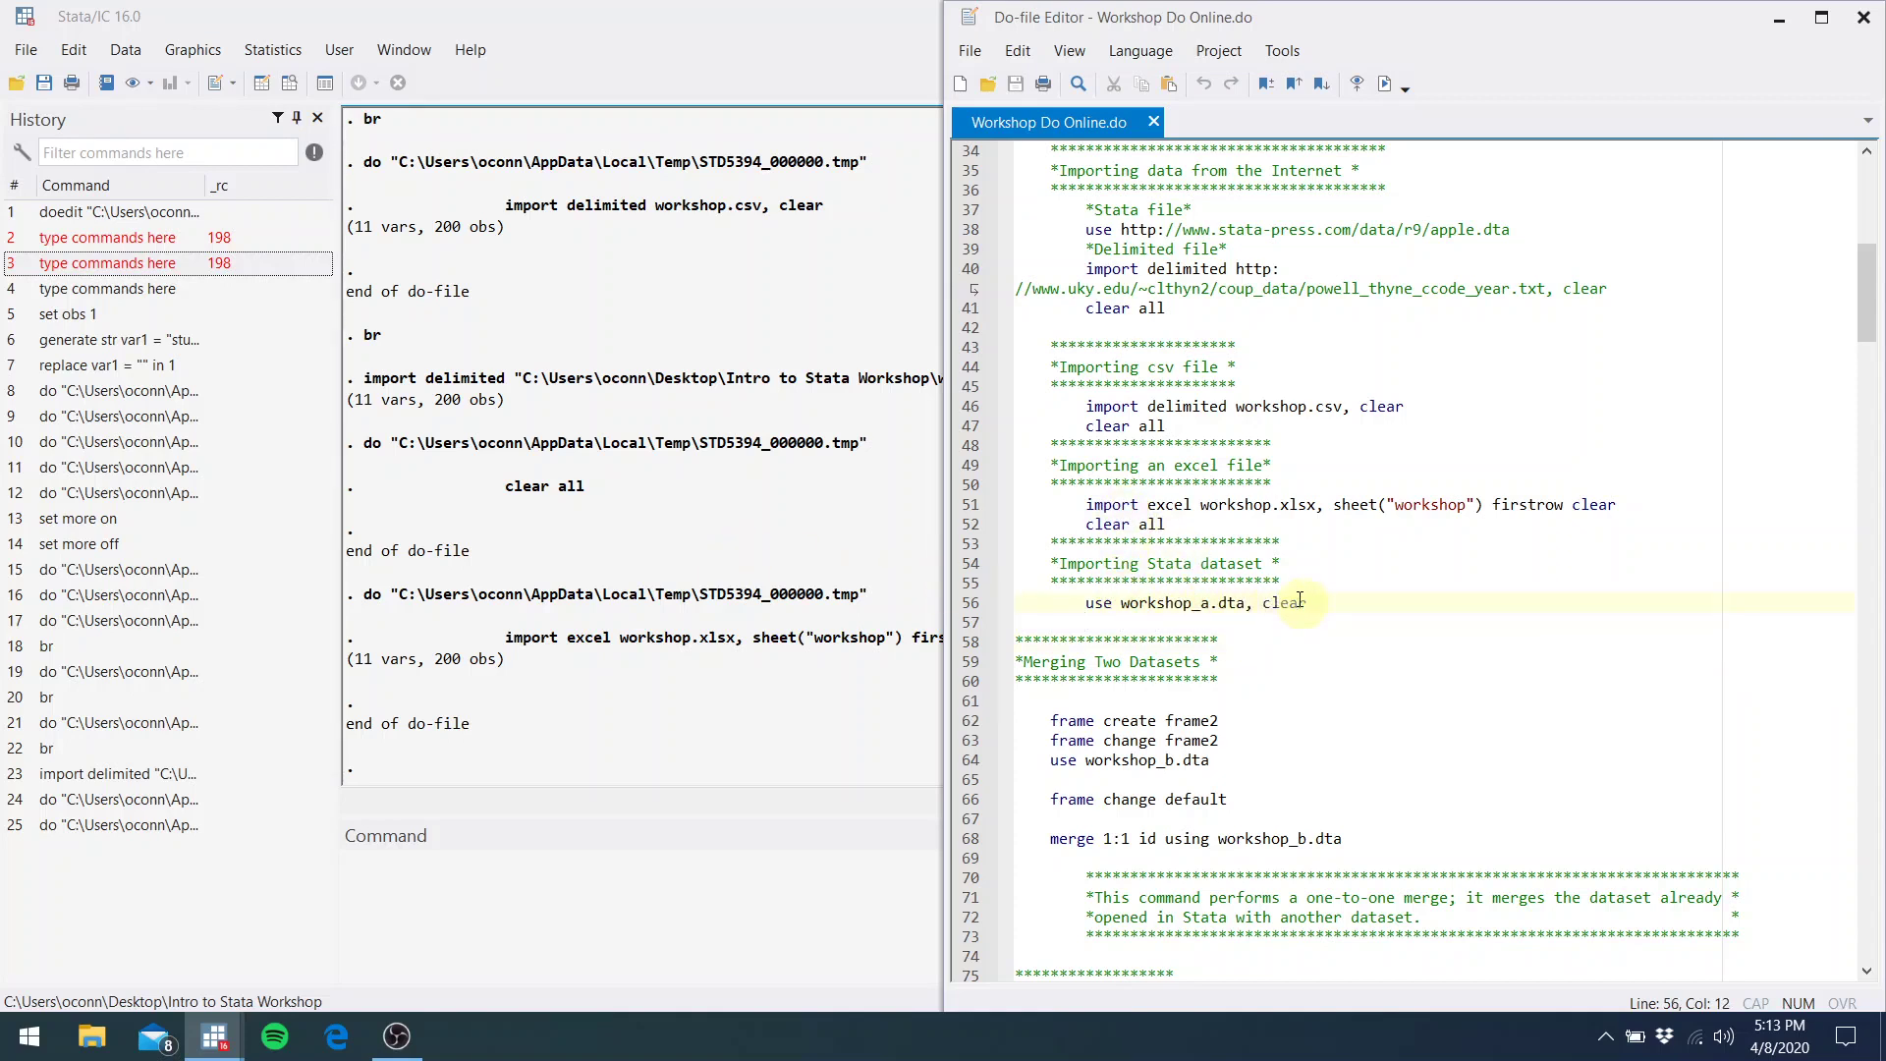
drag(1307, 602, 1085, 604)
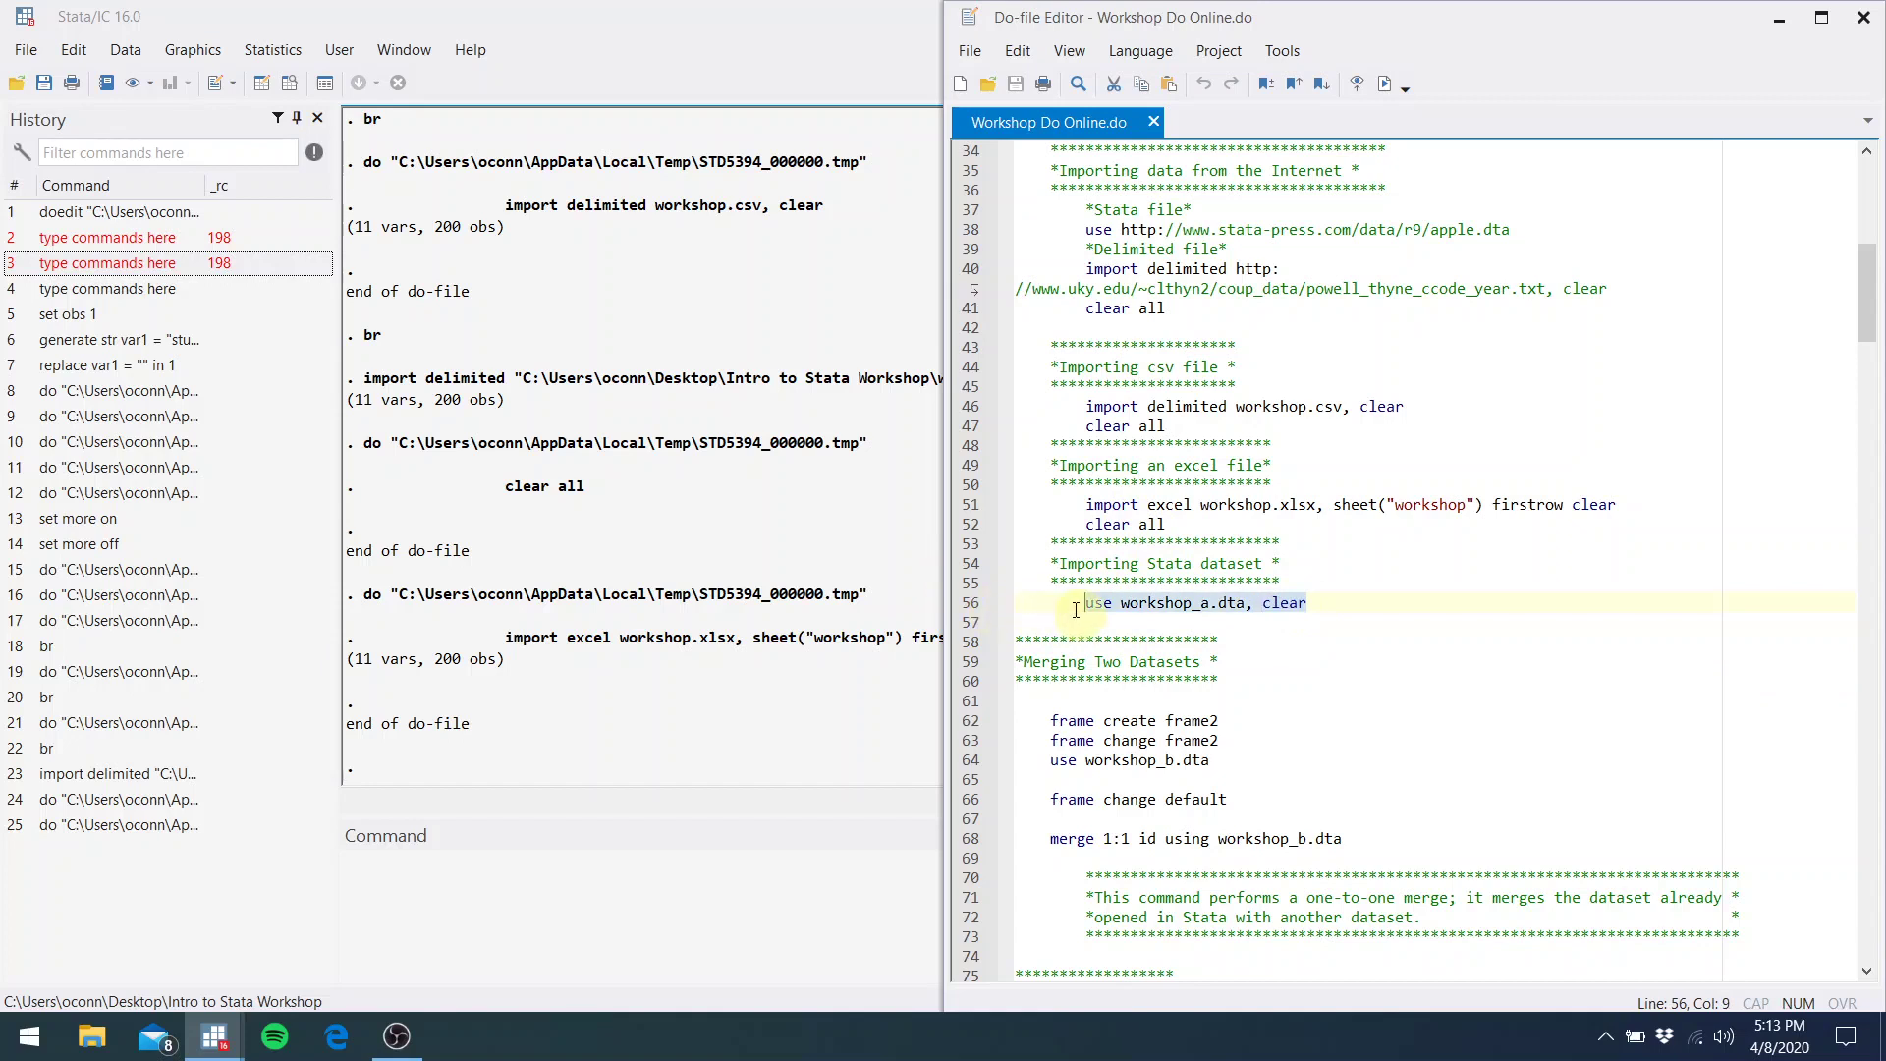
click(1381, 91)
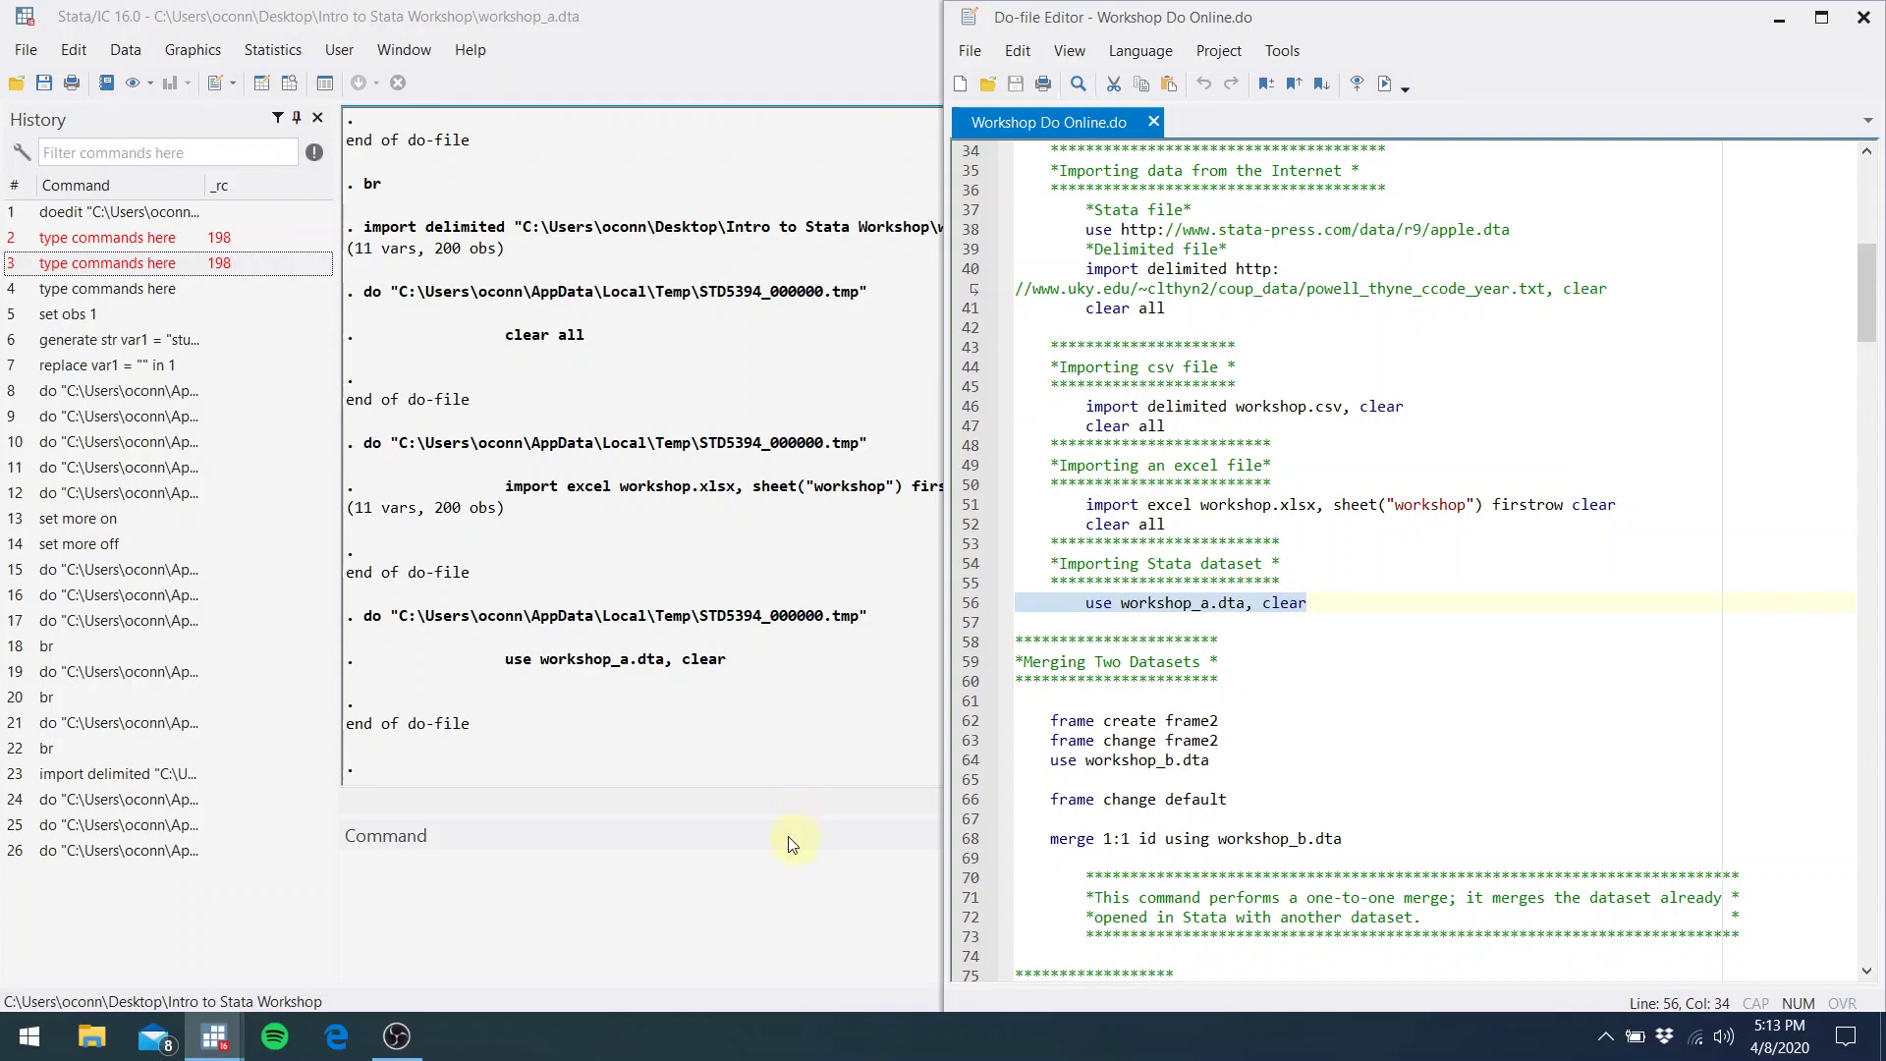
Browse the loaded workshop_a.dta dataset with the br command in the main Stata window, and close the data browser
click(778, 890)
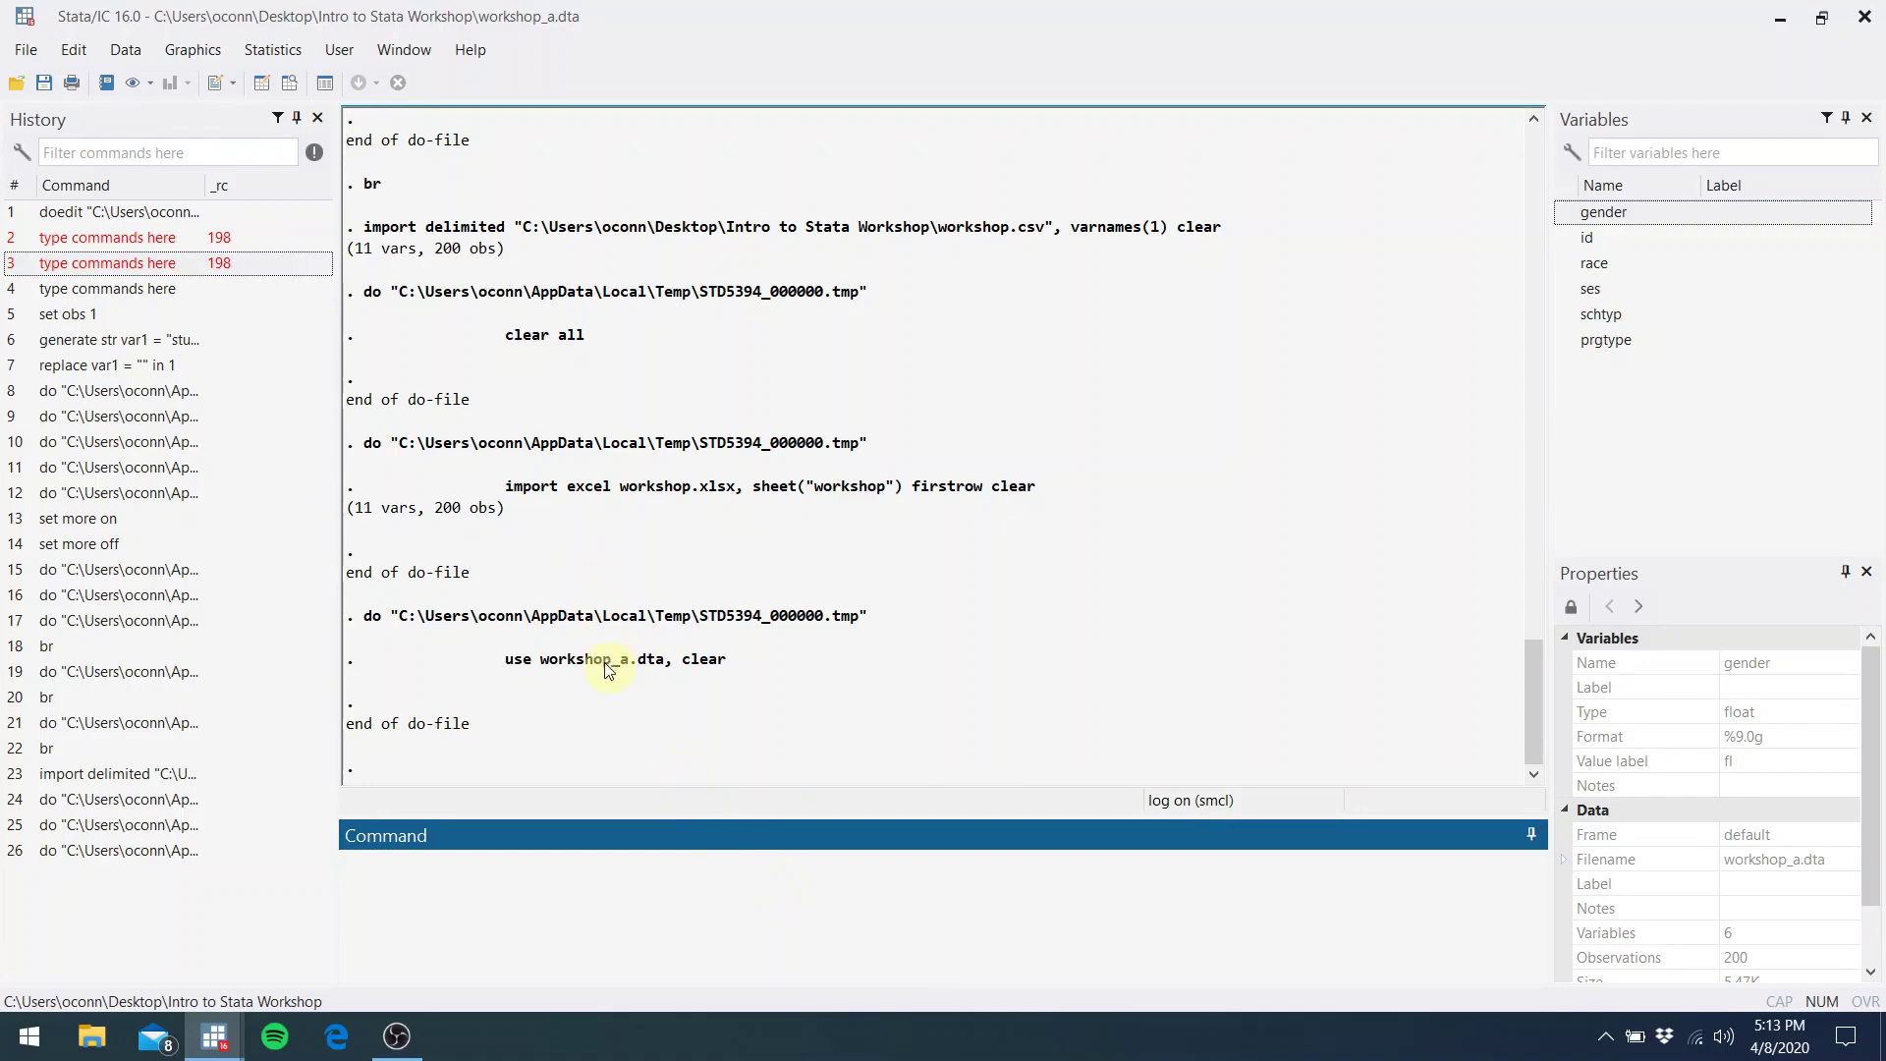
mouse_move(215, 1036)
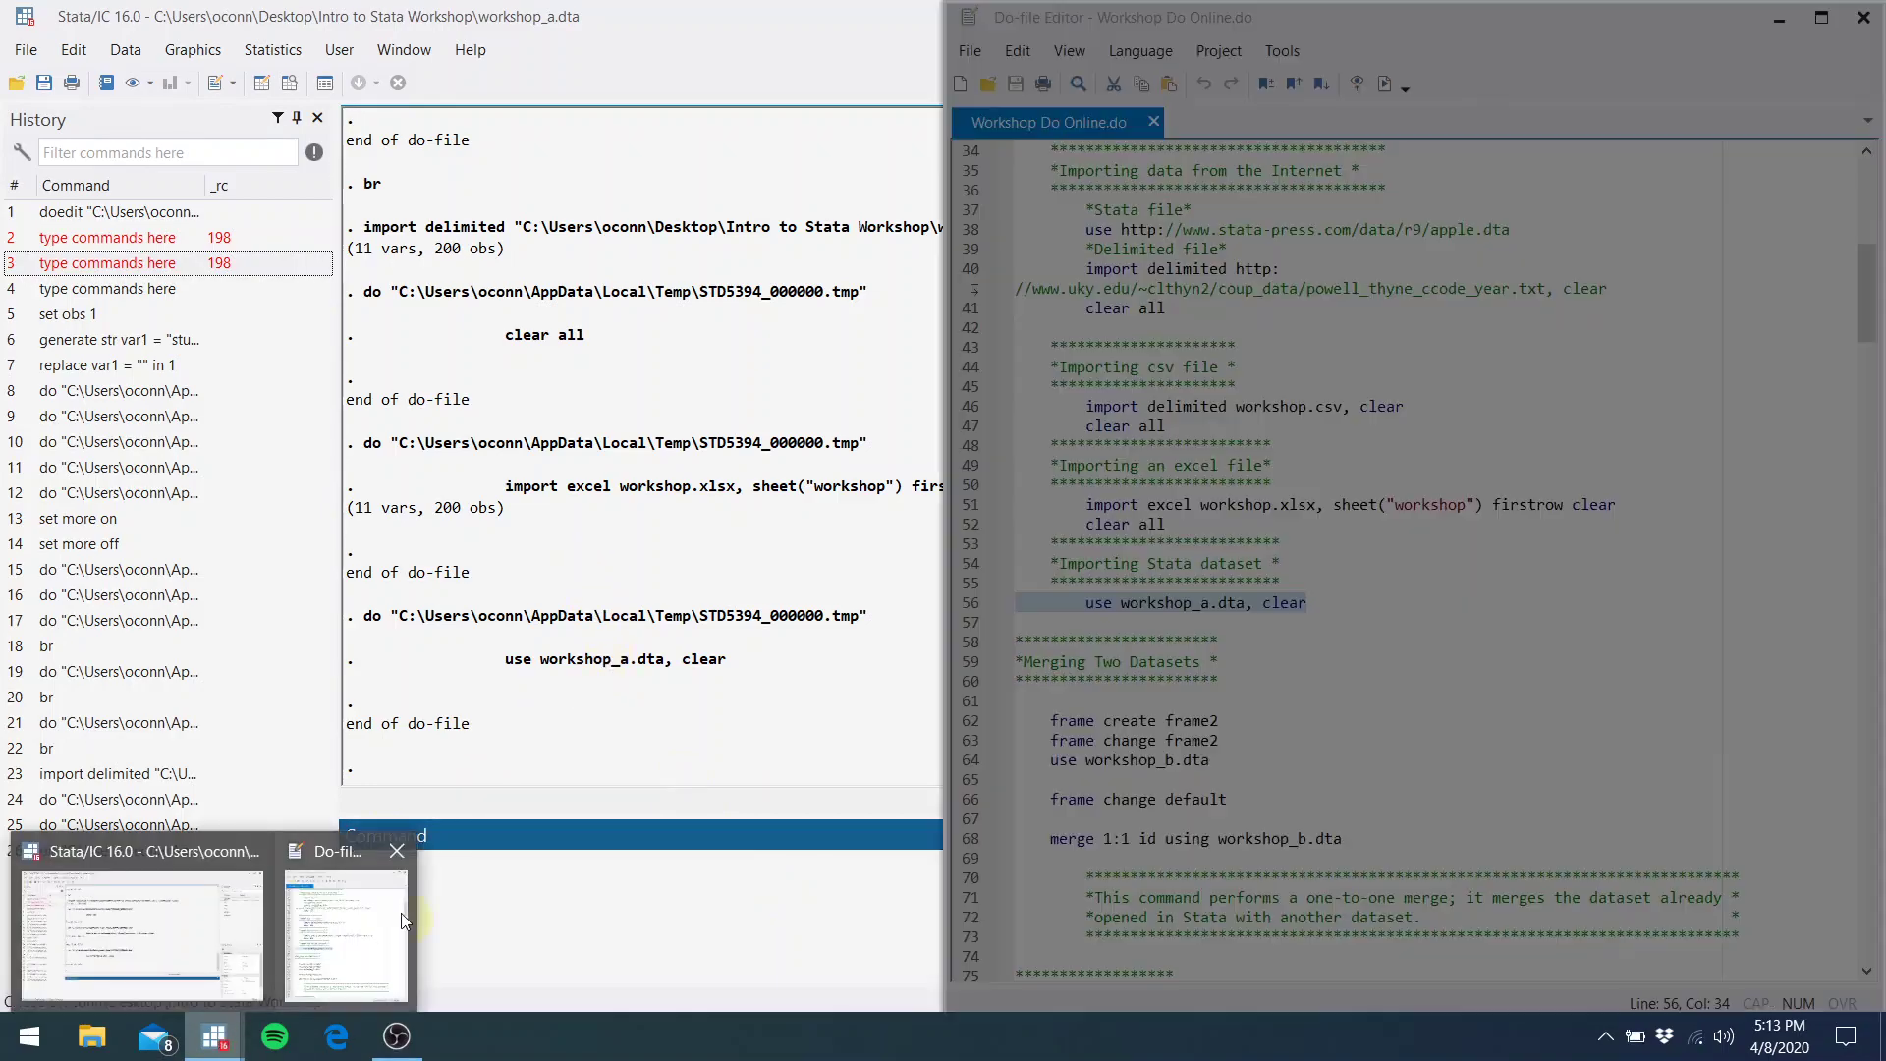
click(400, 921)
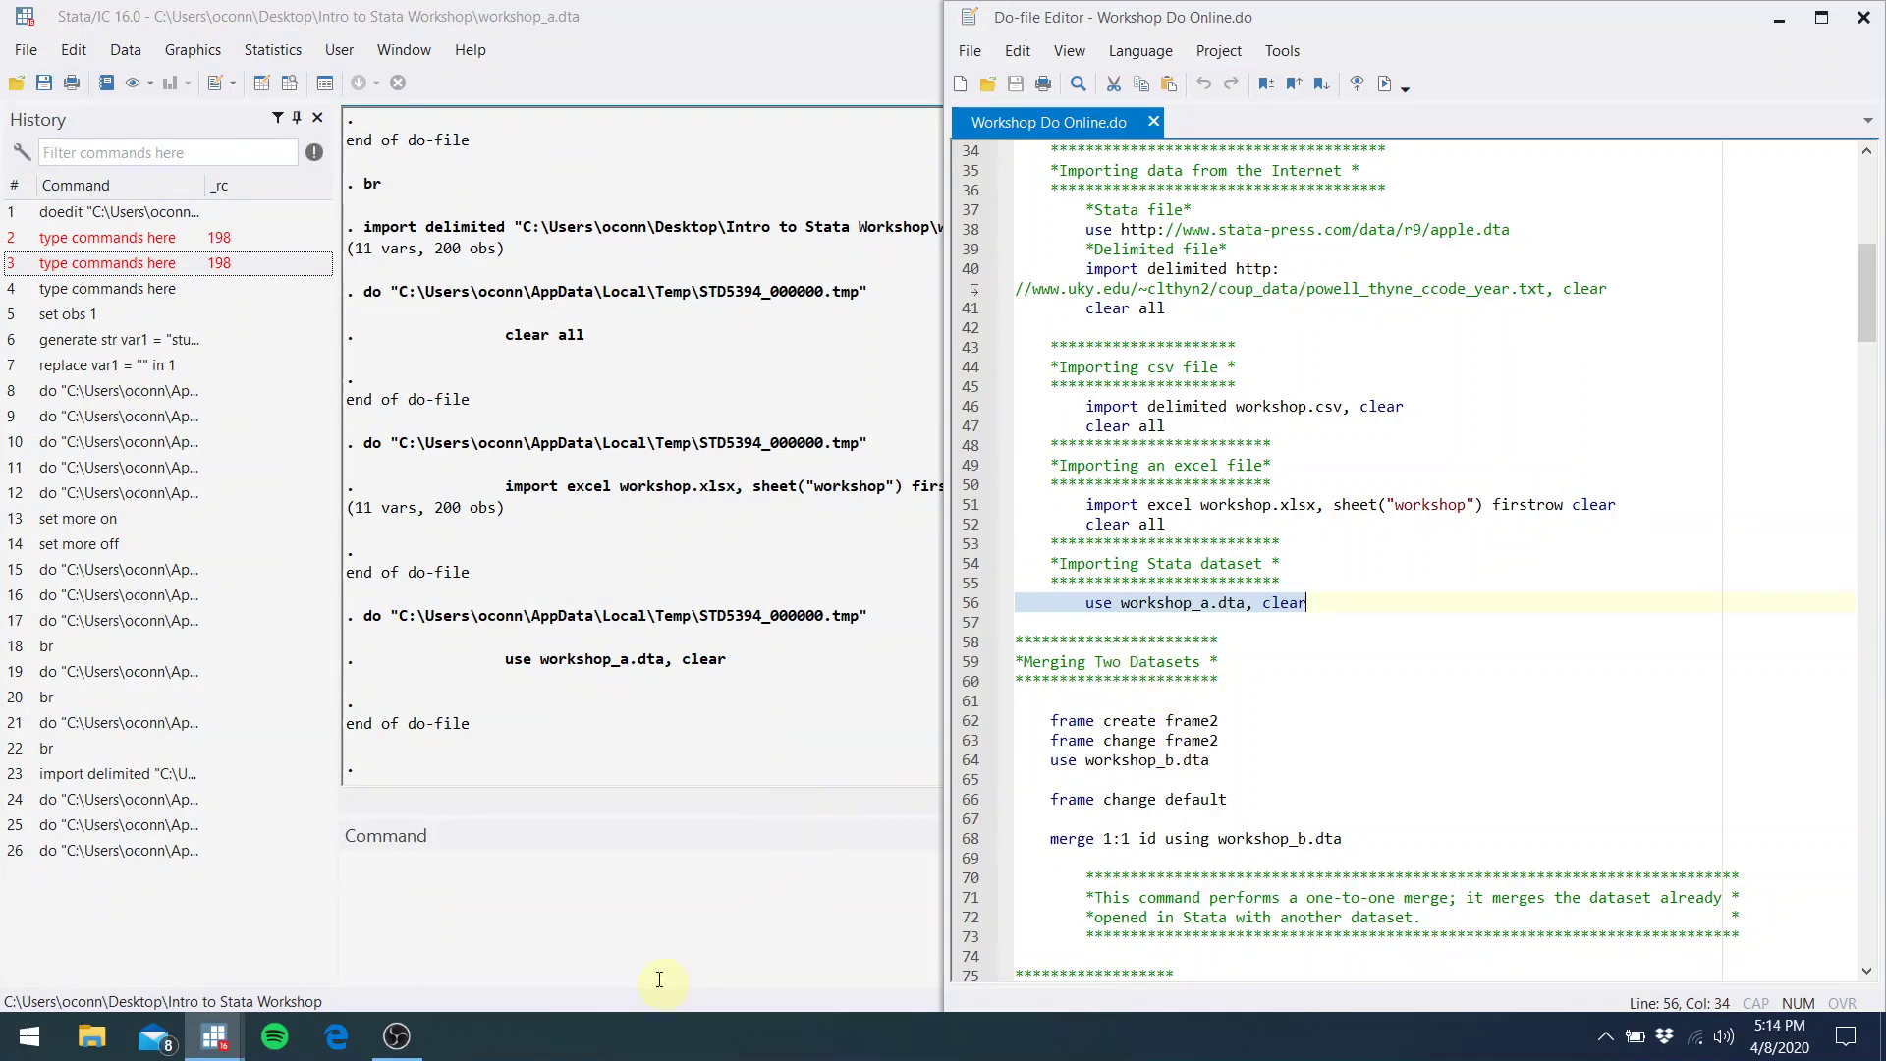
click(623, 943)
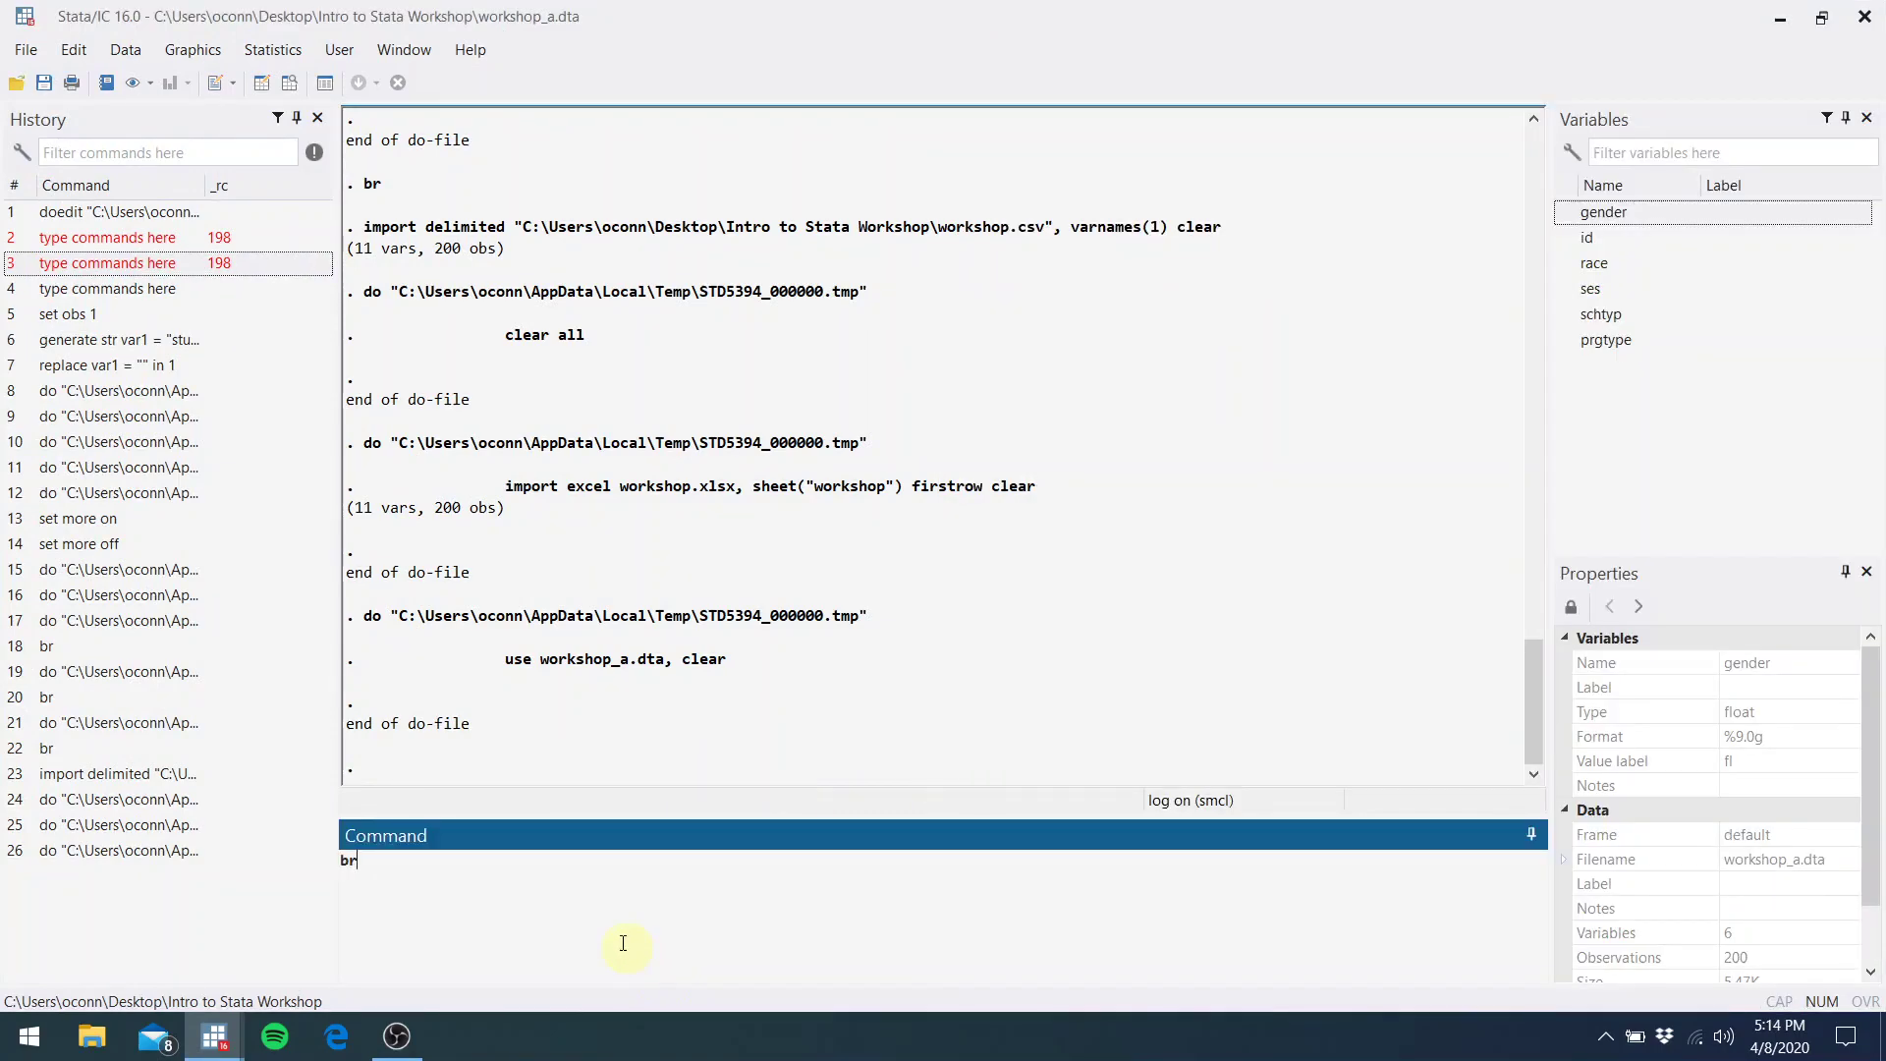
text(br)
key(Return)
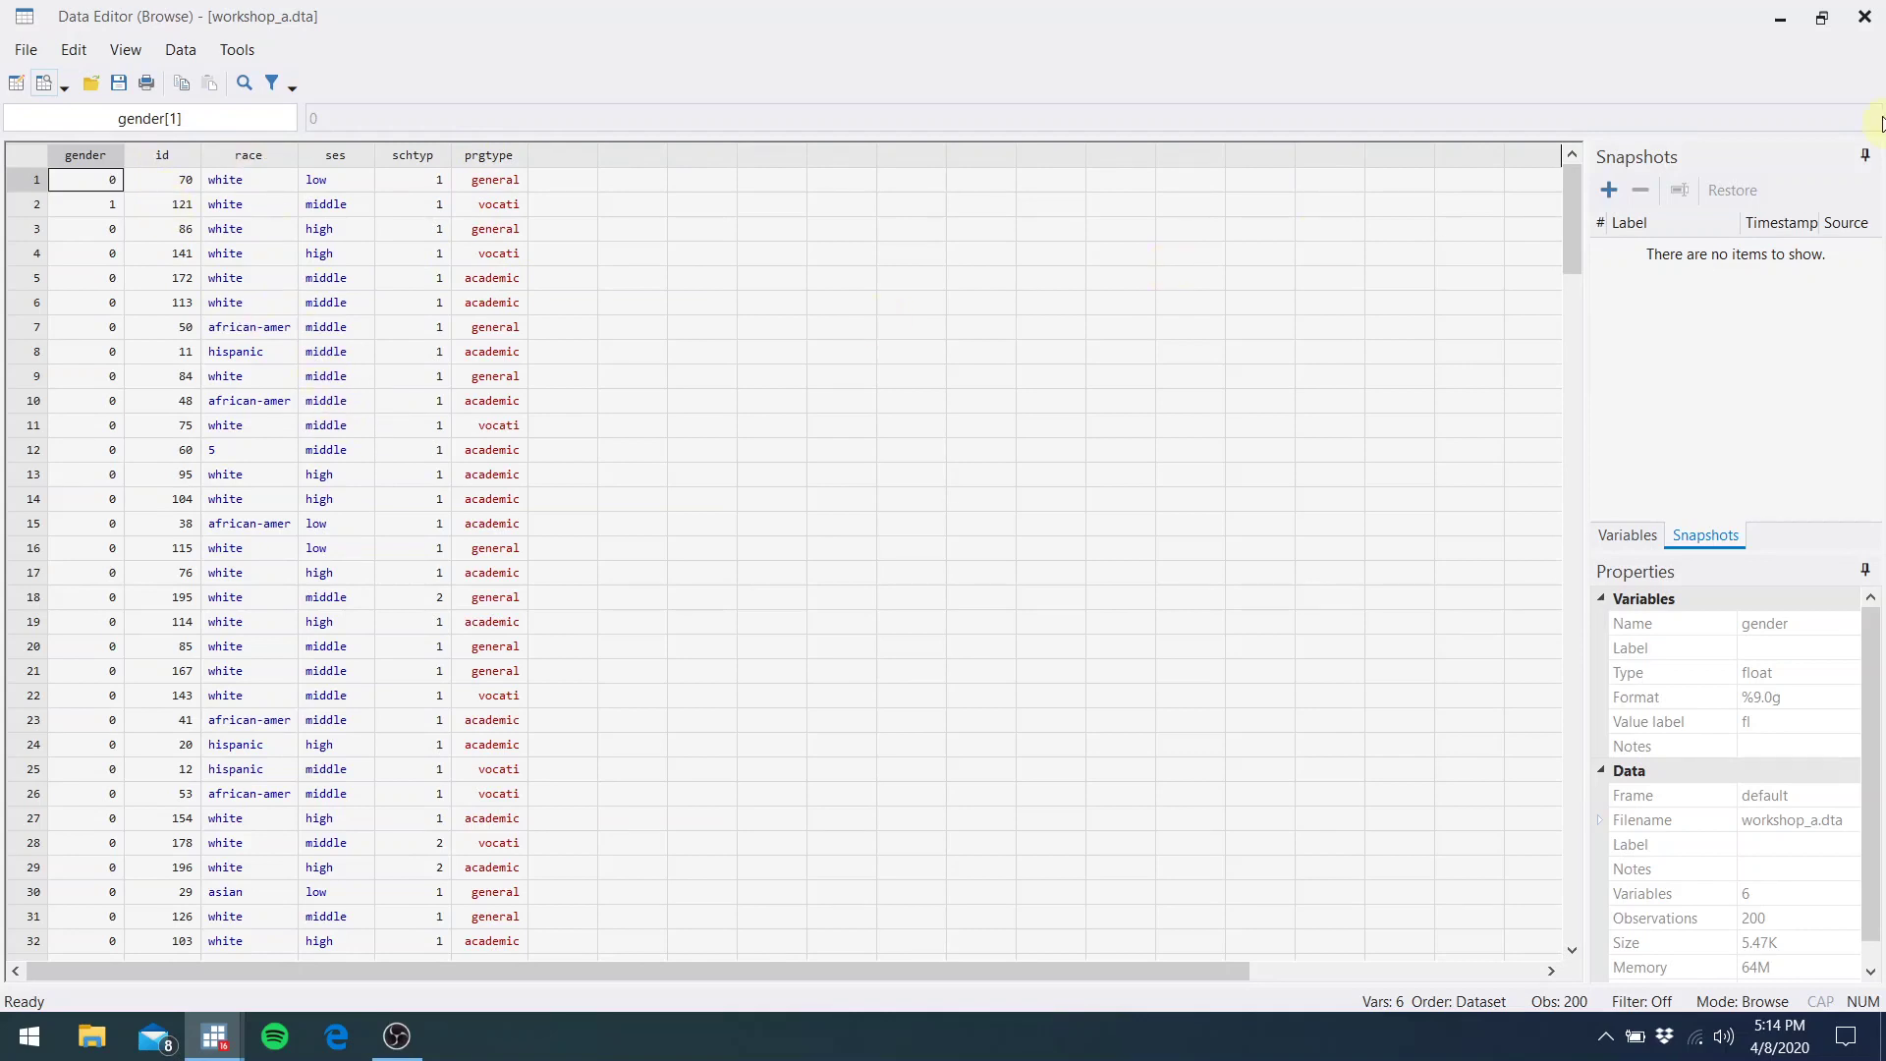
click(1865, 16)
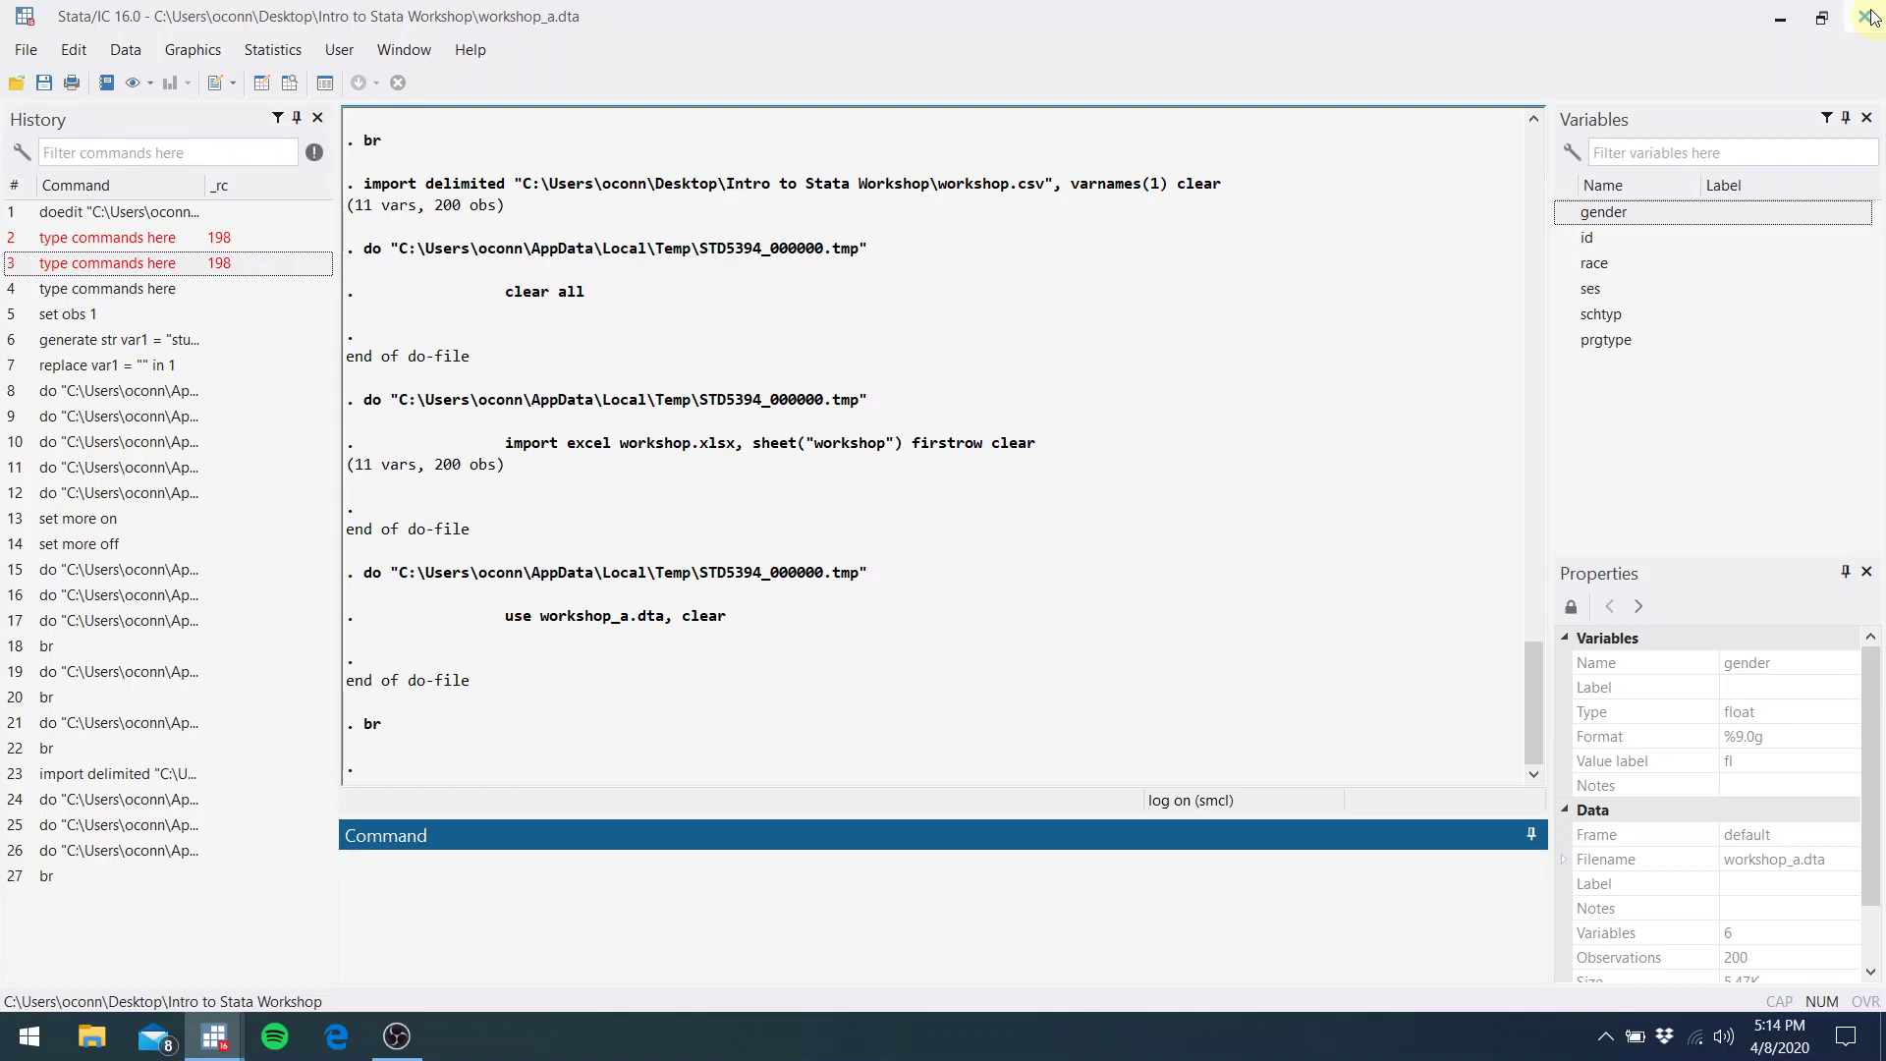
Return to the do-file editor and run only the line "frame create frame2" under Merging Two Datasets
click(220, 1040)
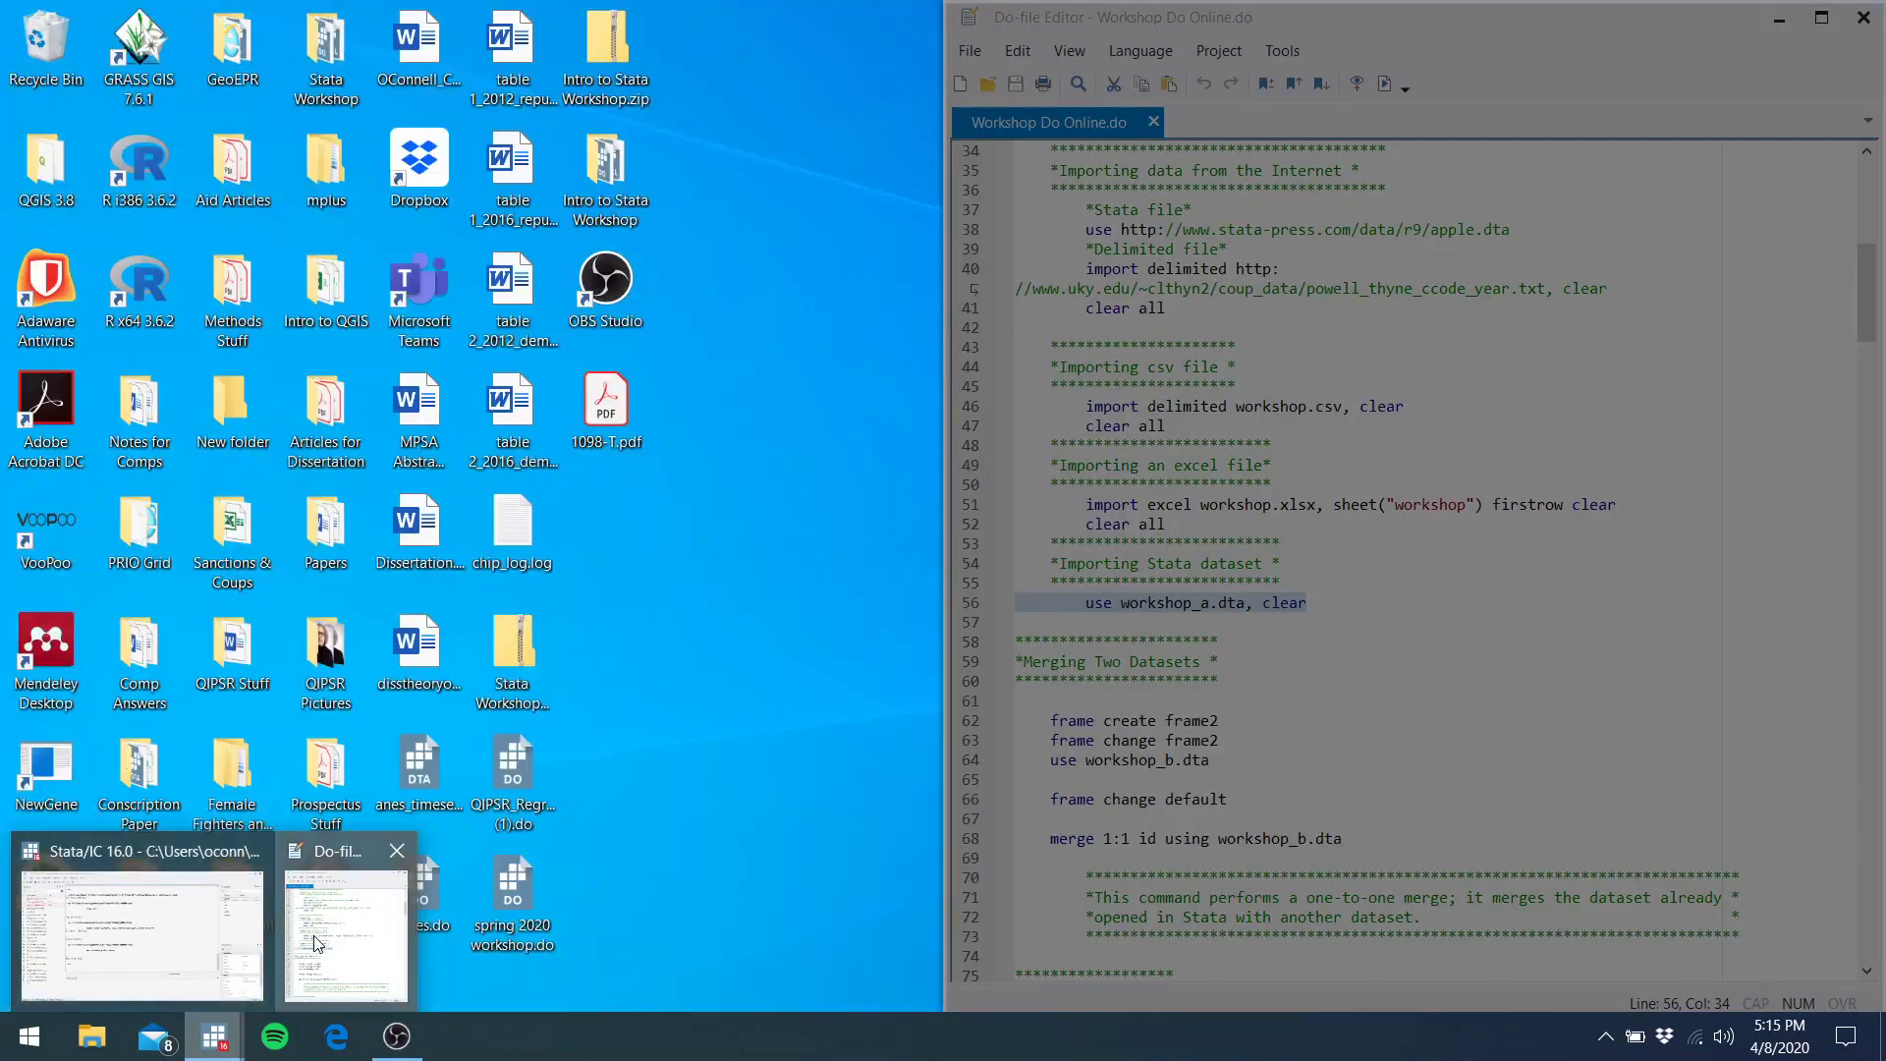
click(315, 943)
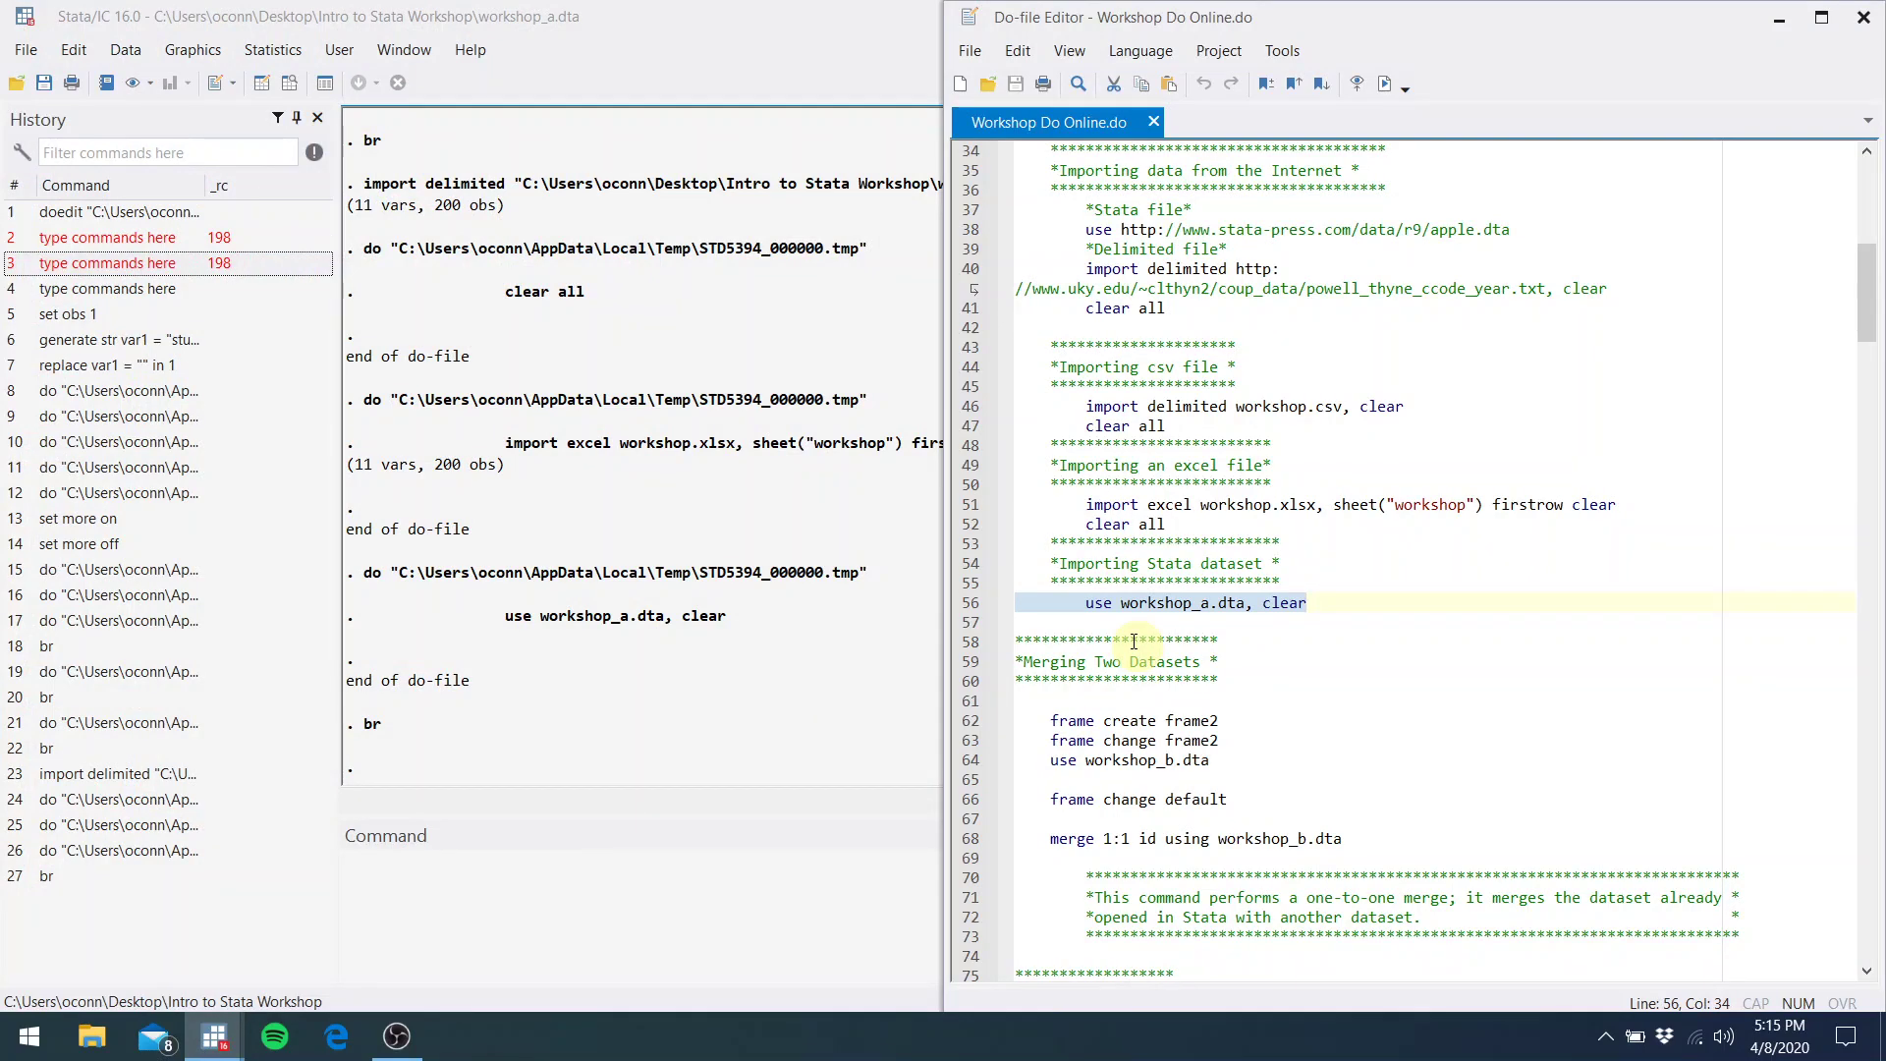
click(1169, 721)
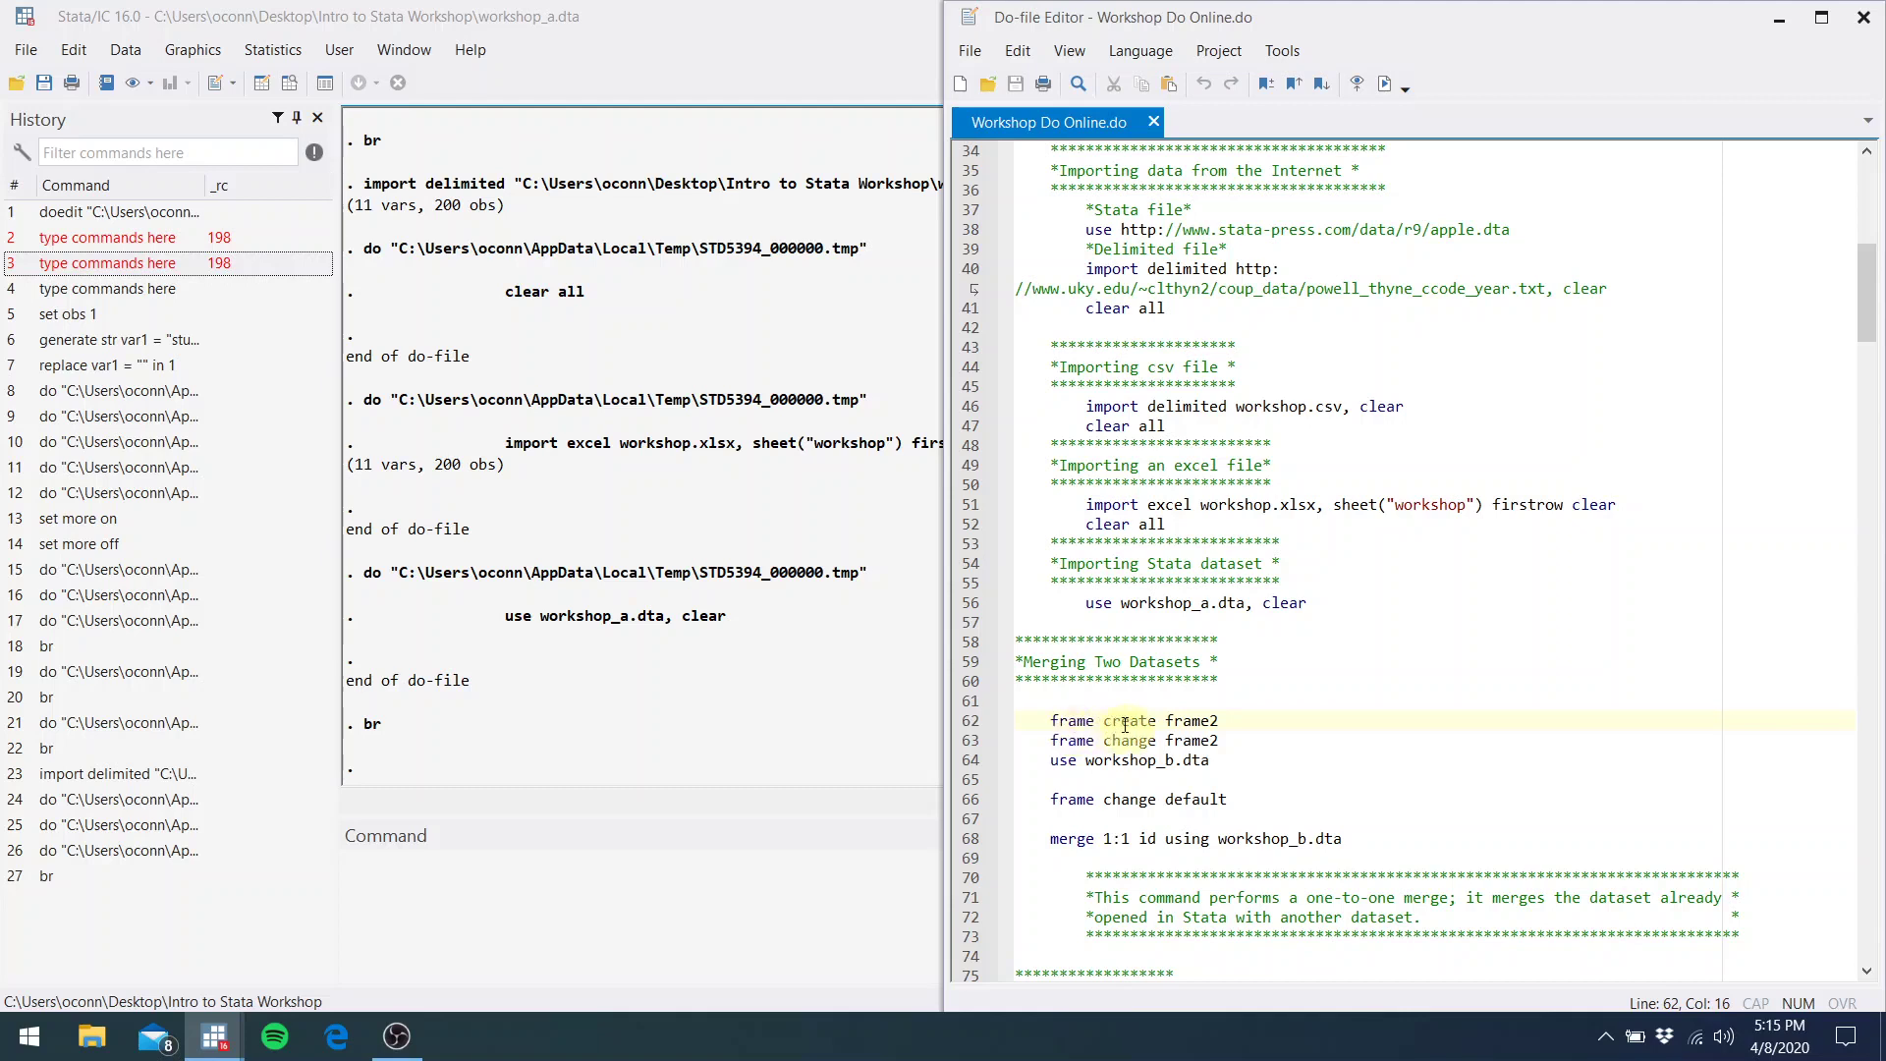
click(1059, 721)
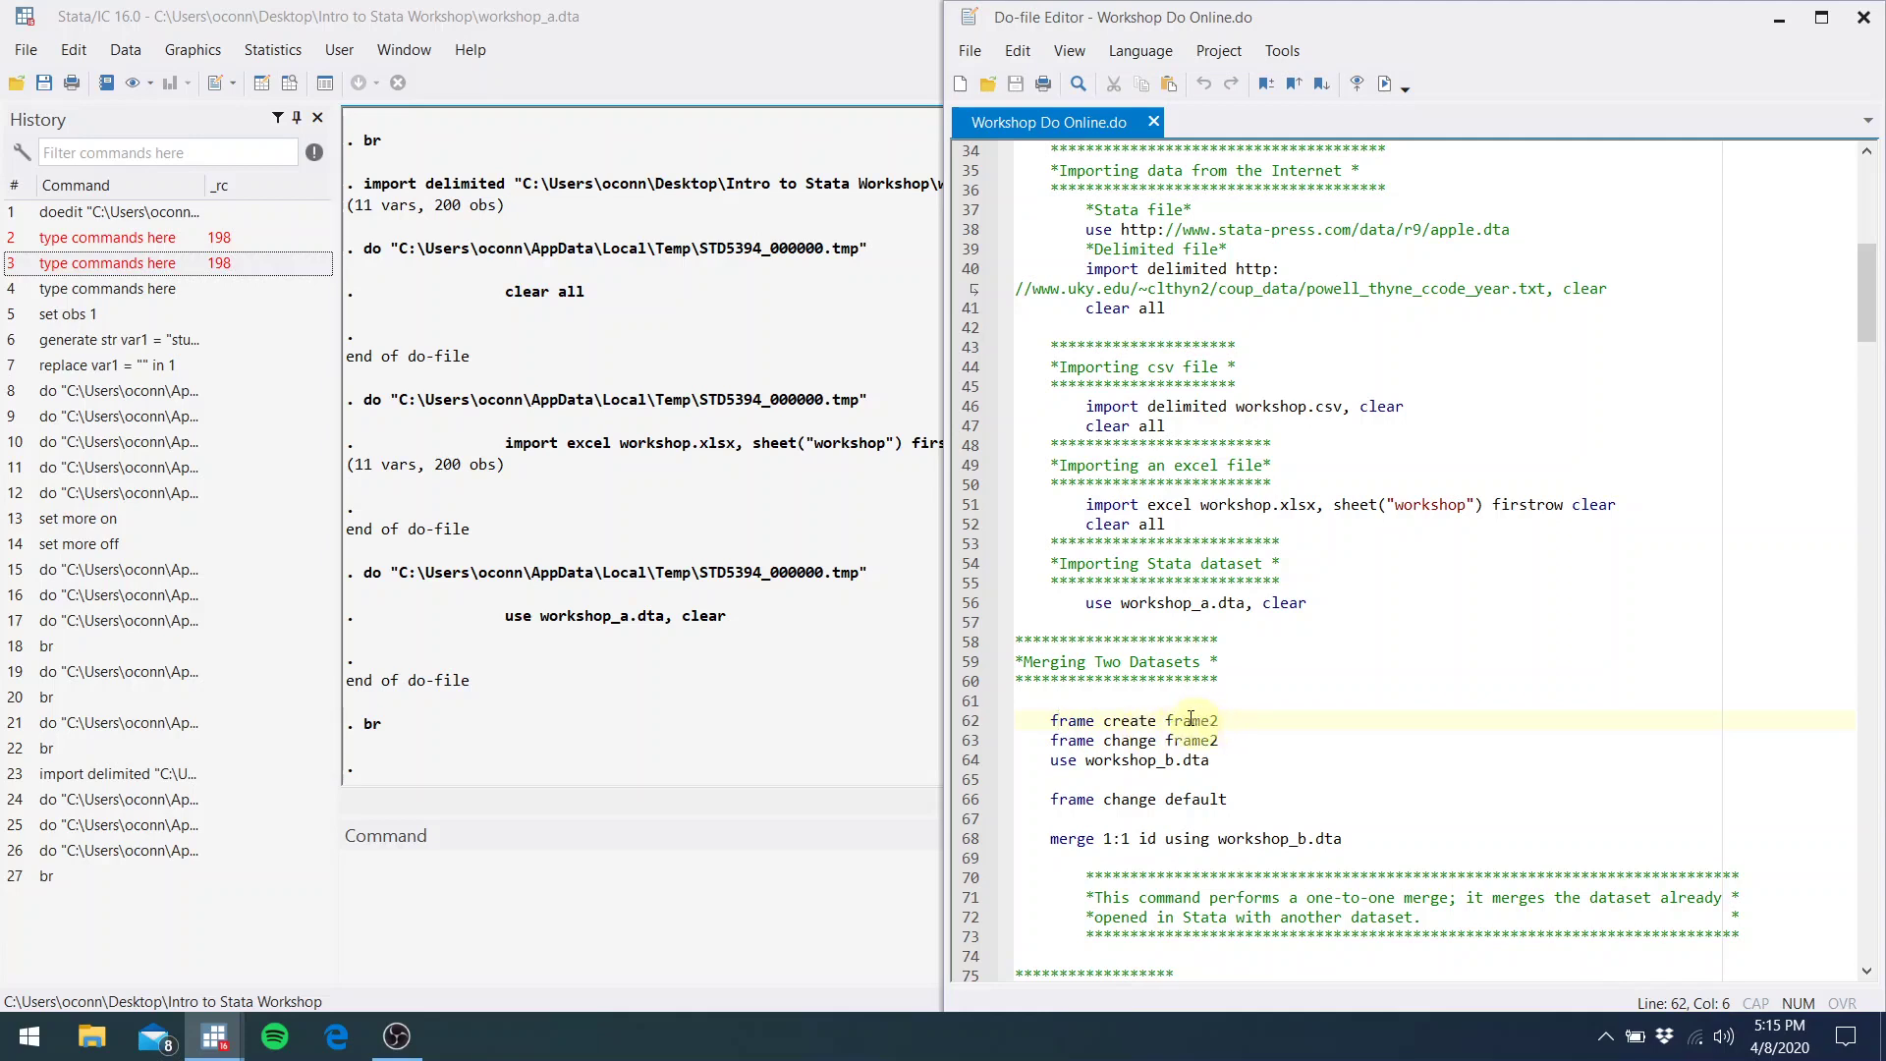
drag(1219, 720, 1016, 720)
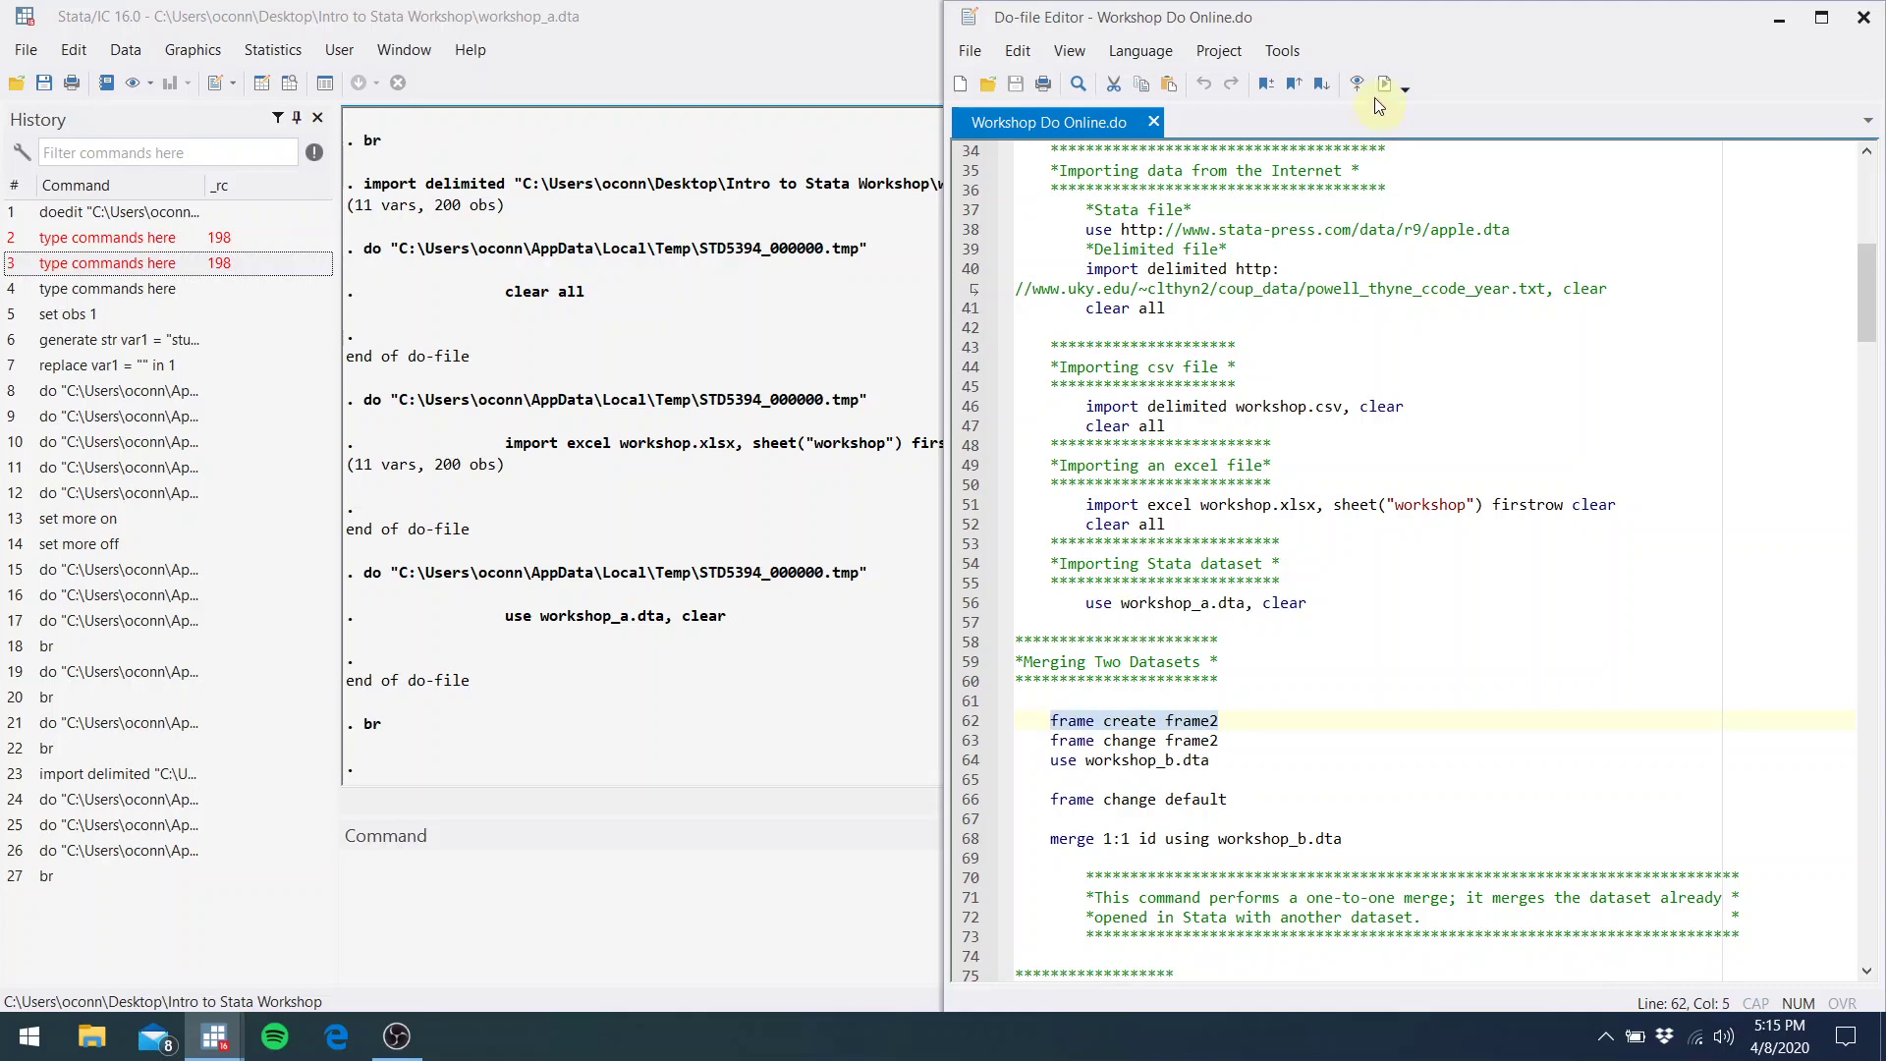
click(1382, 85)
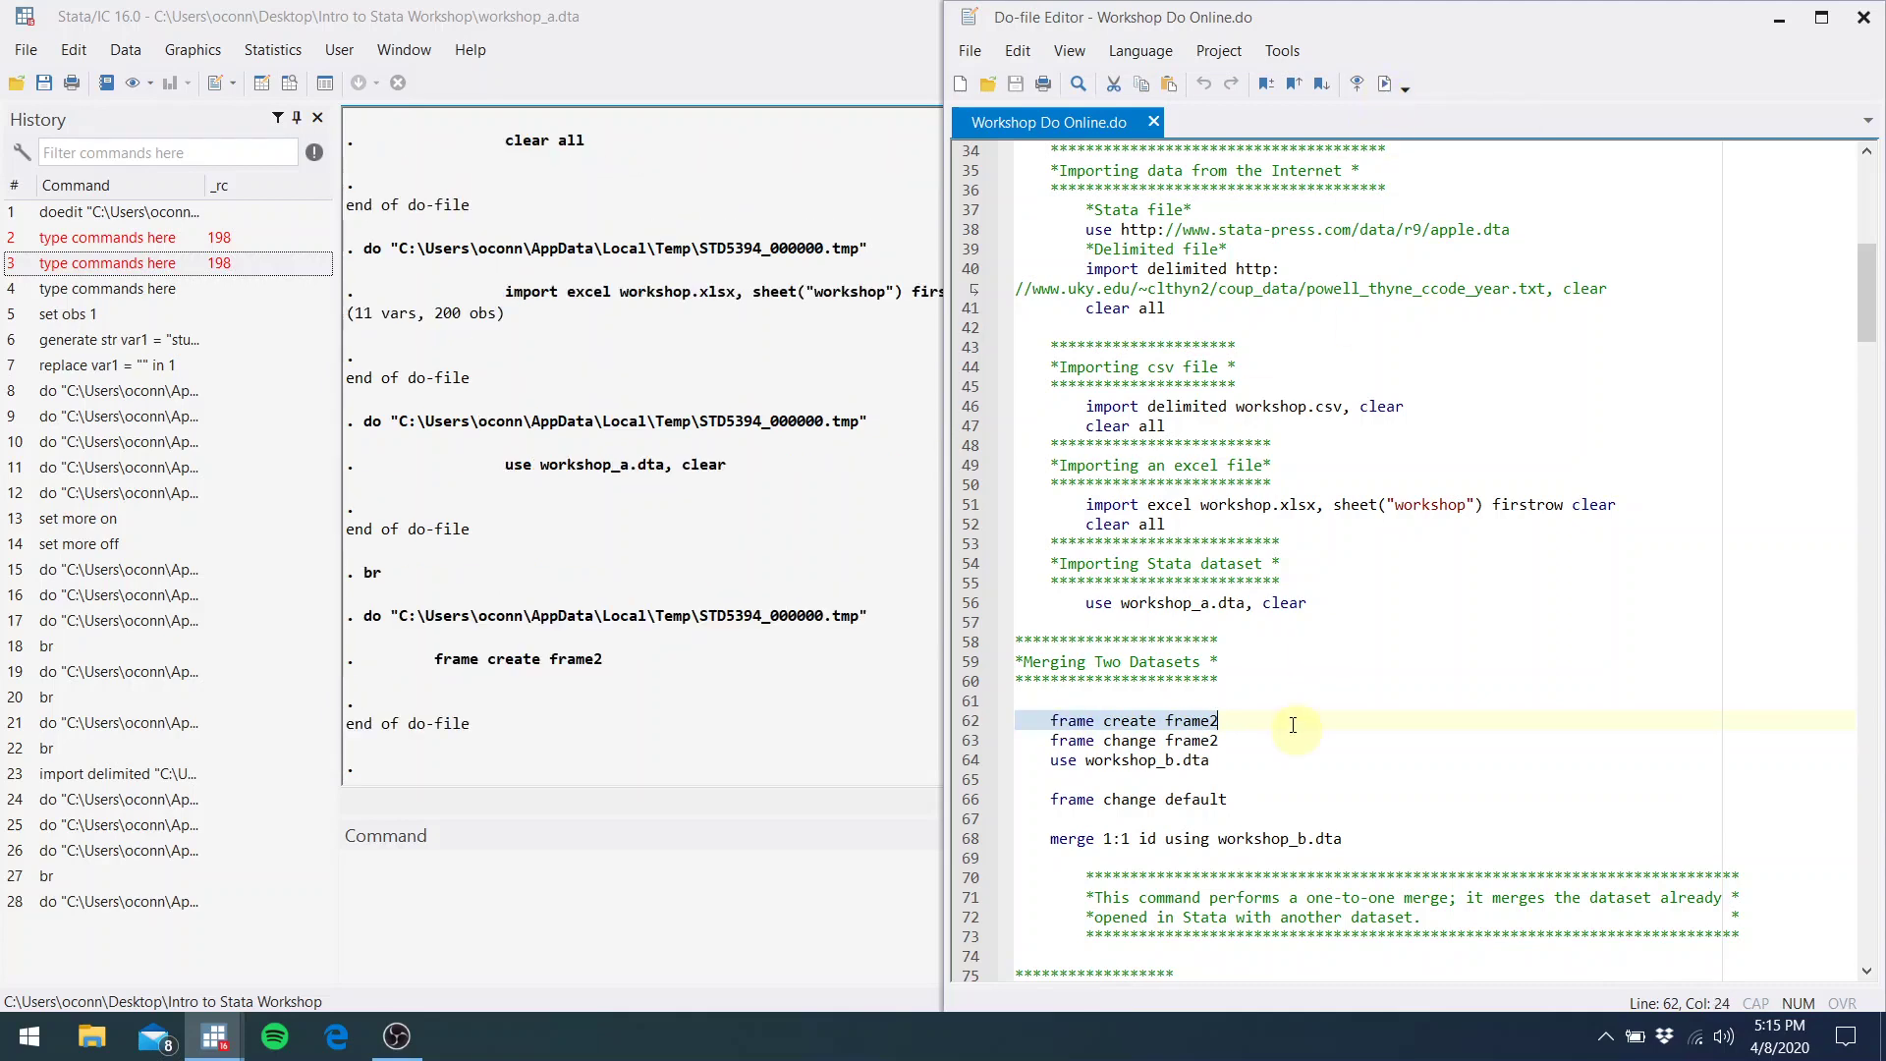
Run the do-file lines "frame change frame2" and "use workshop_b.dta" one at a time to load the second dataset into frame2
click(1244, 739)
drag(1222, 739, 1049, 742)
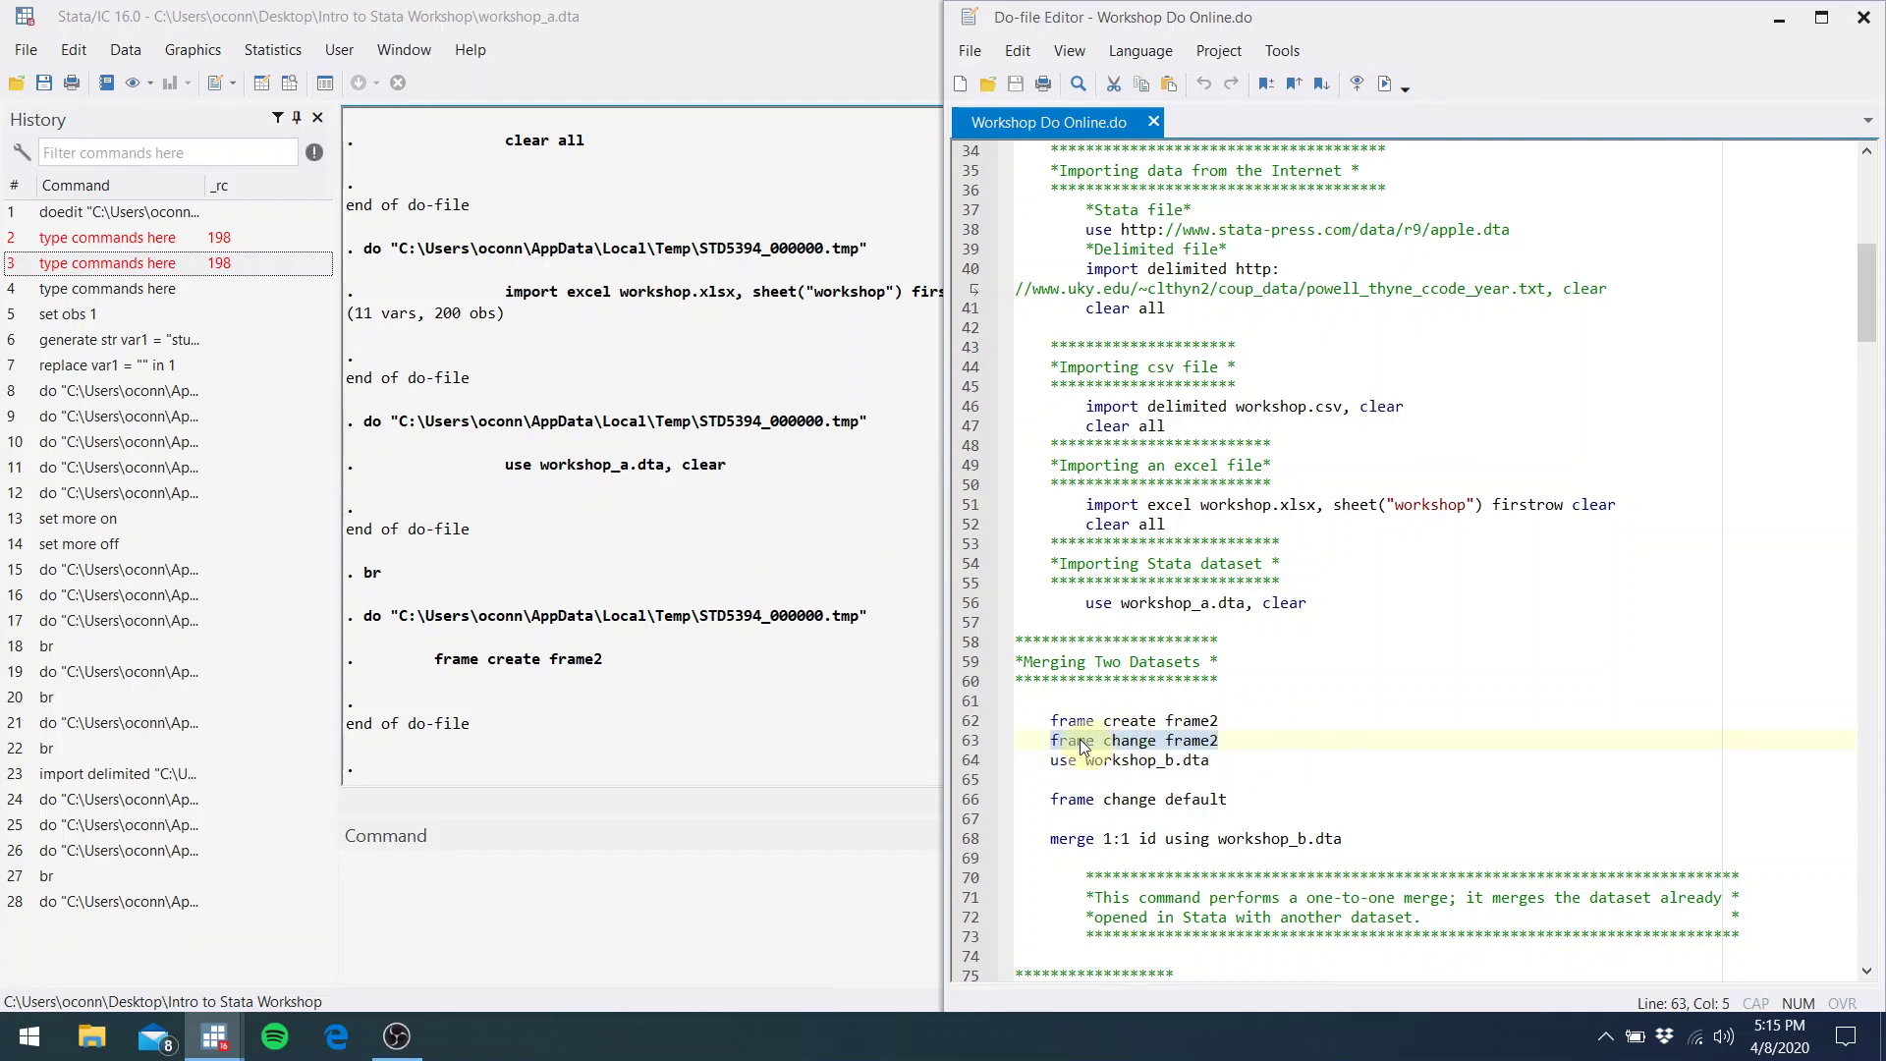
click(1378, 79)
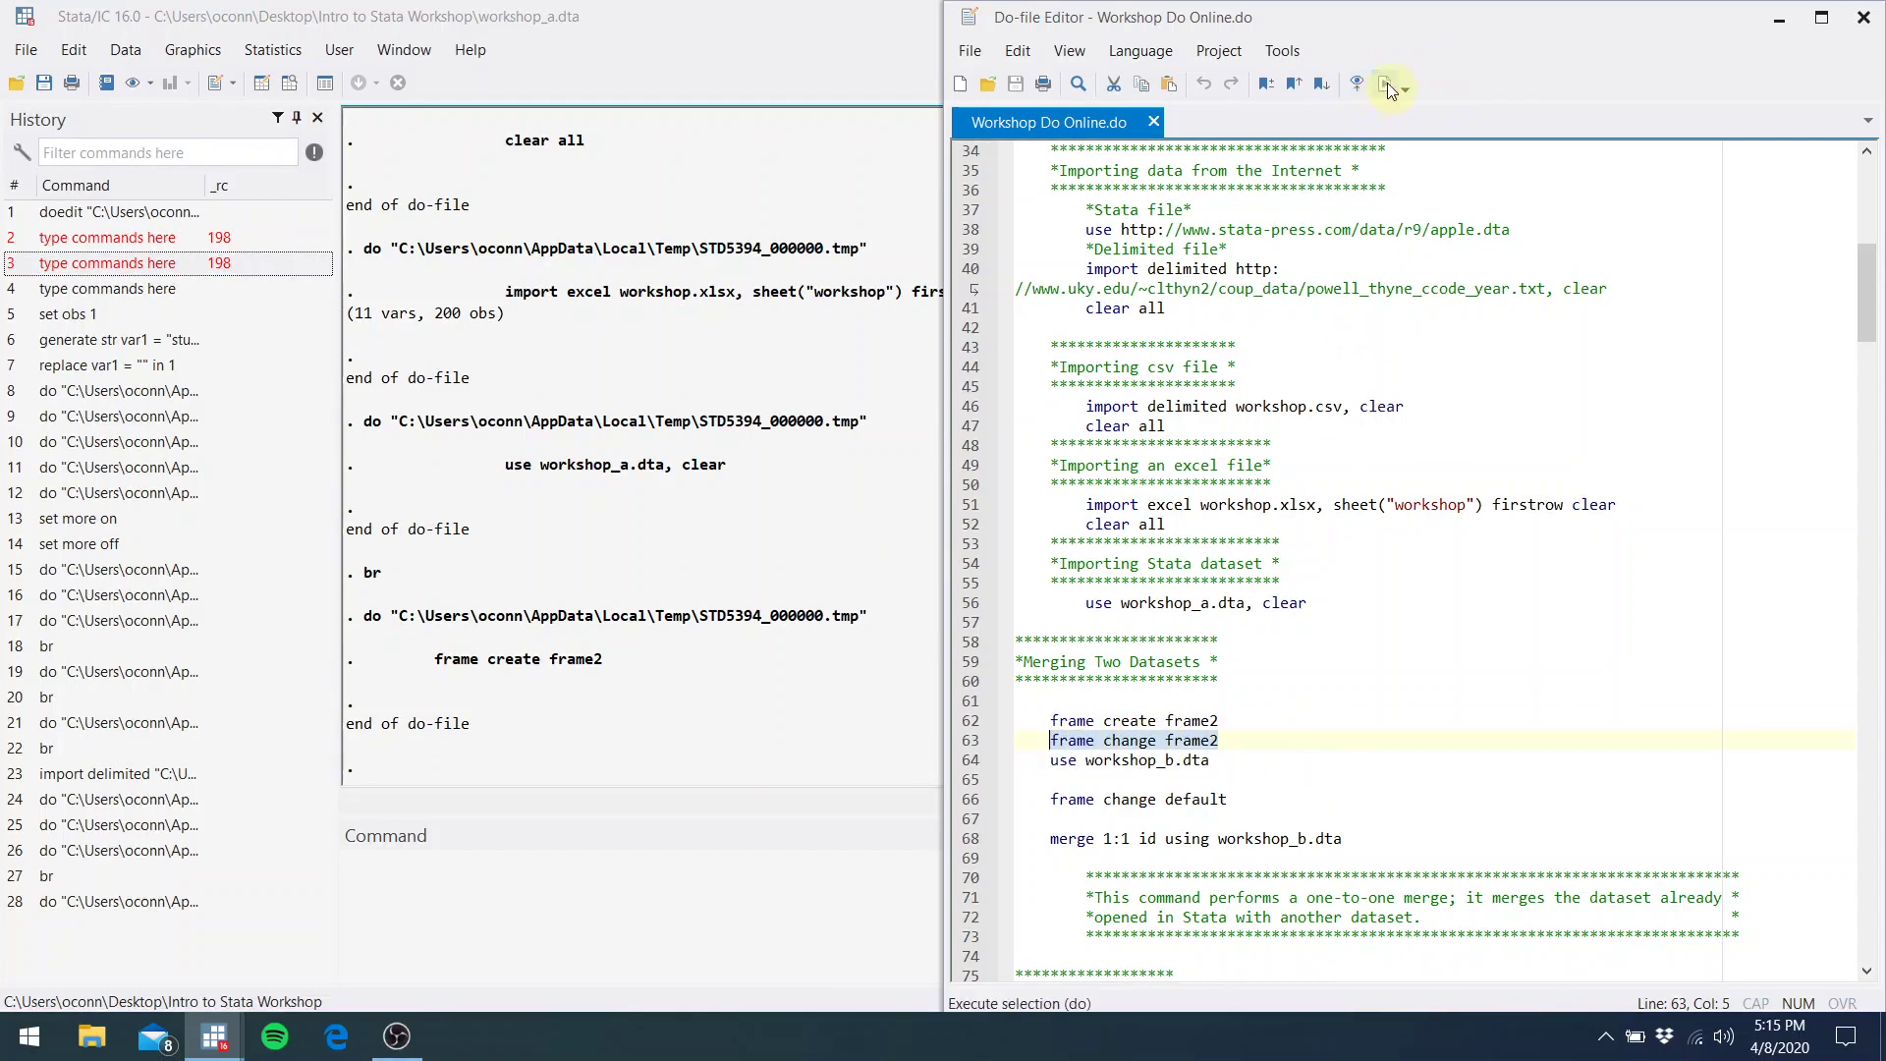
click(1199, 799)
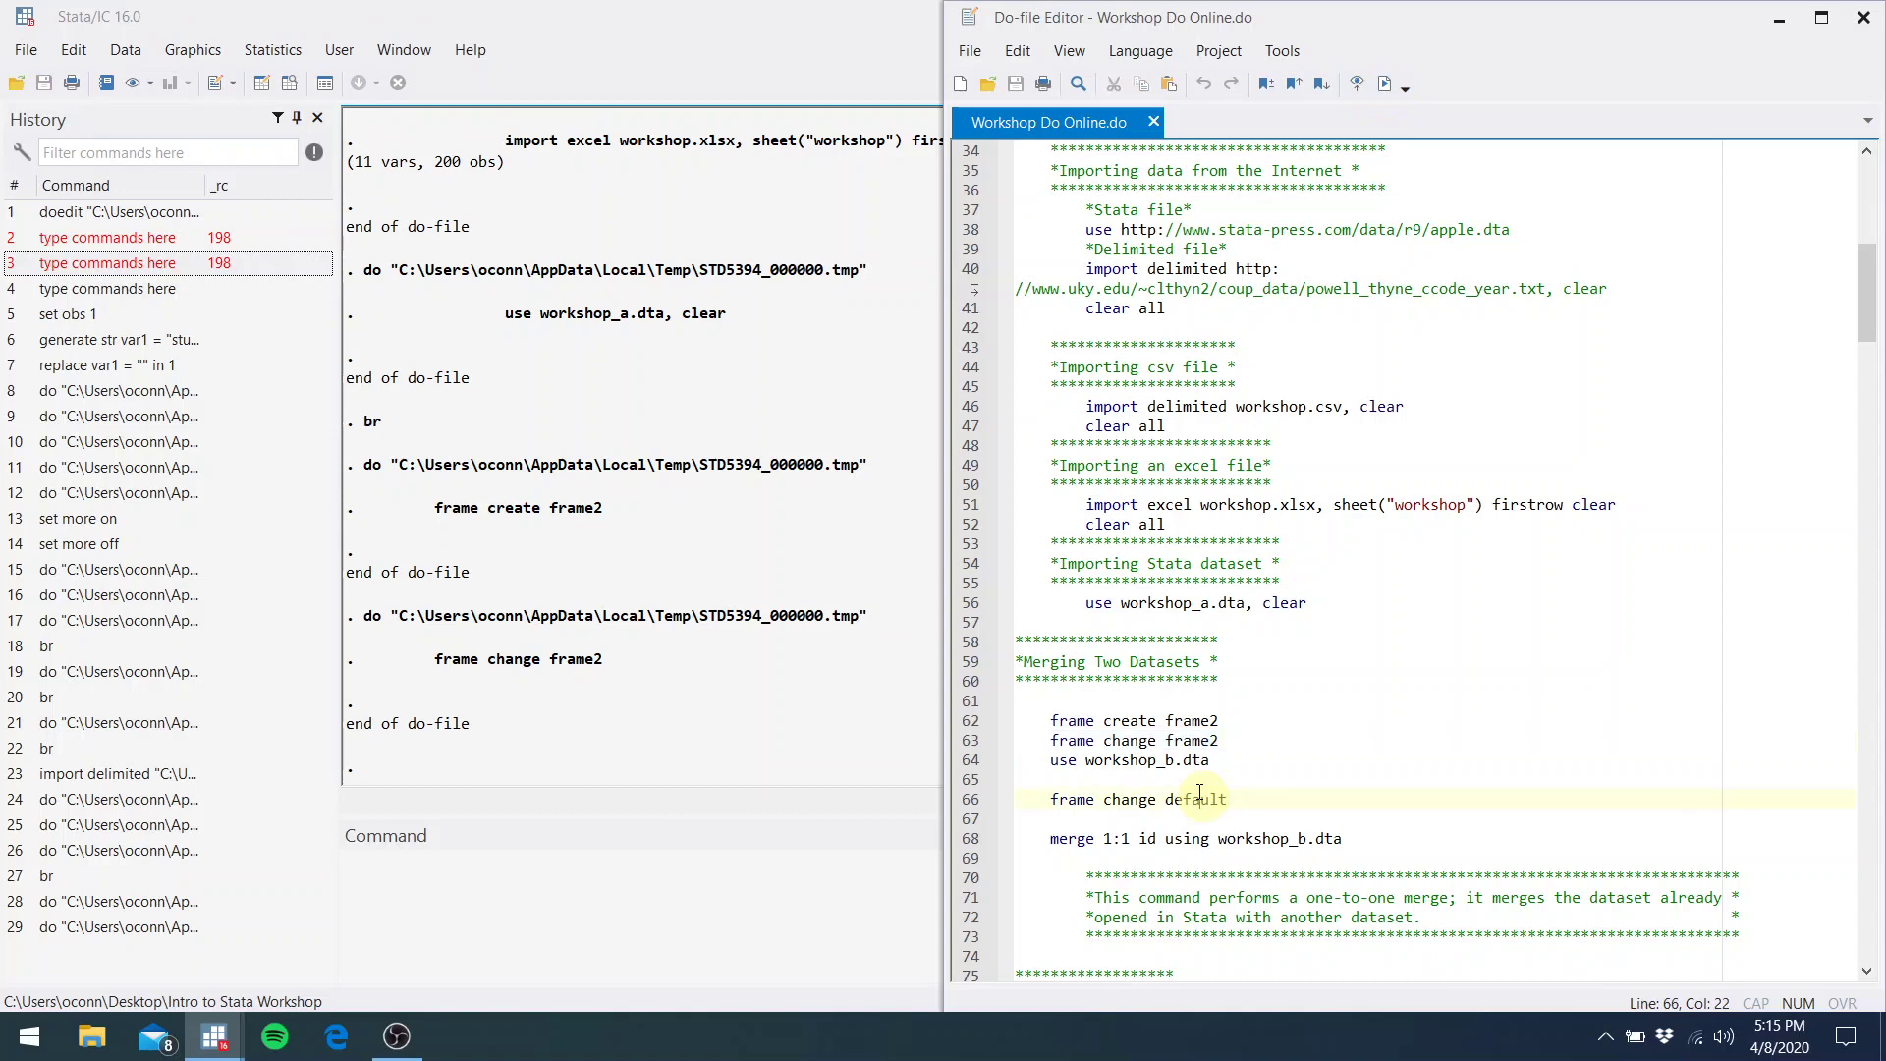
drag(1216, 760, 1052, 764)
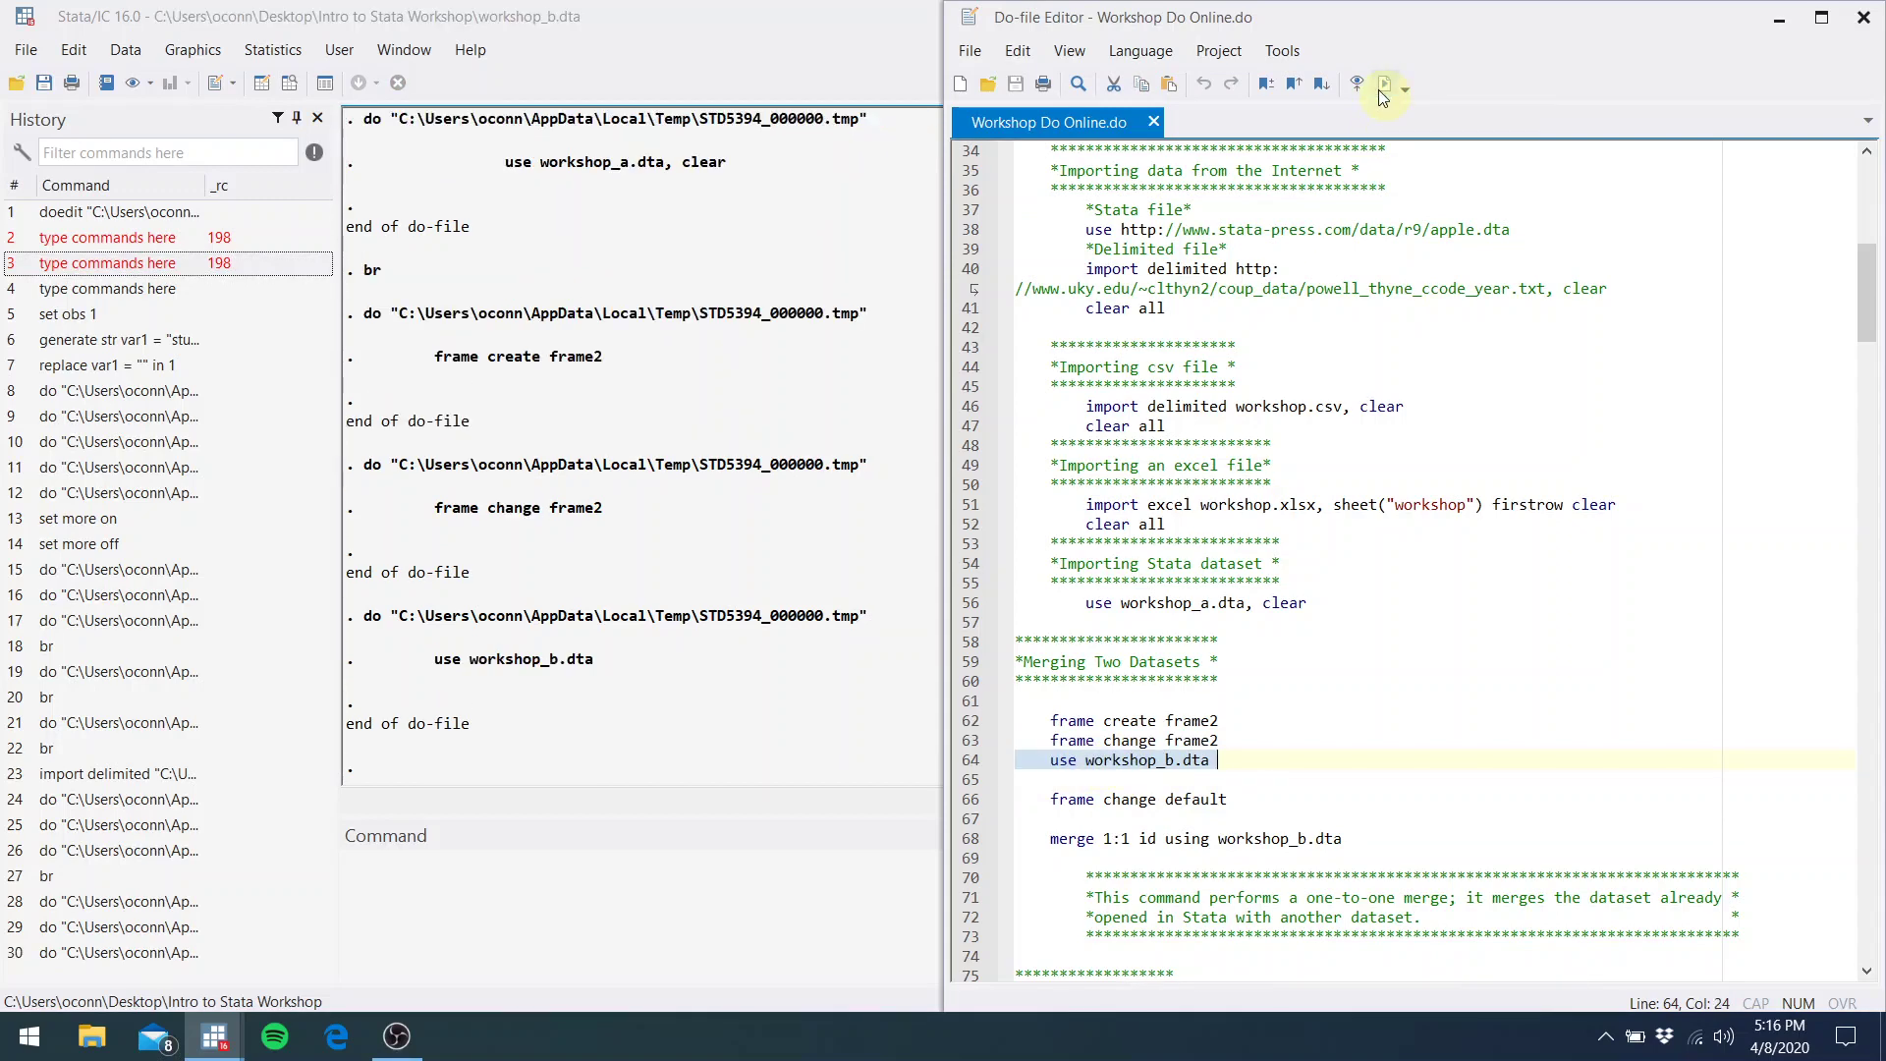
Browse the workshop_b.dta data in frame2 with the br command and close the data browser
click(663, 879)
key(Return)
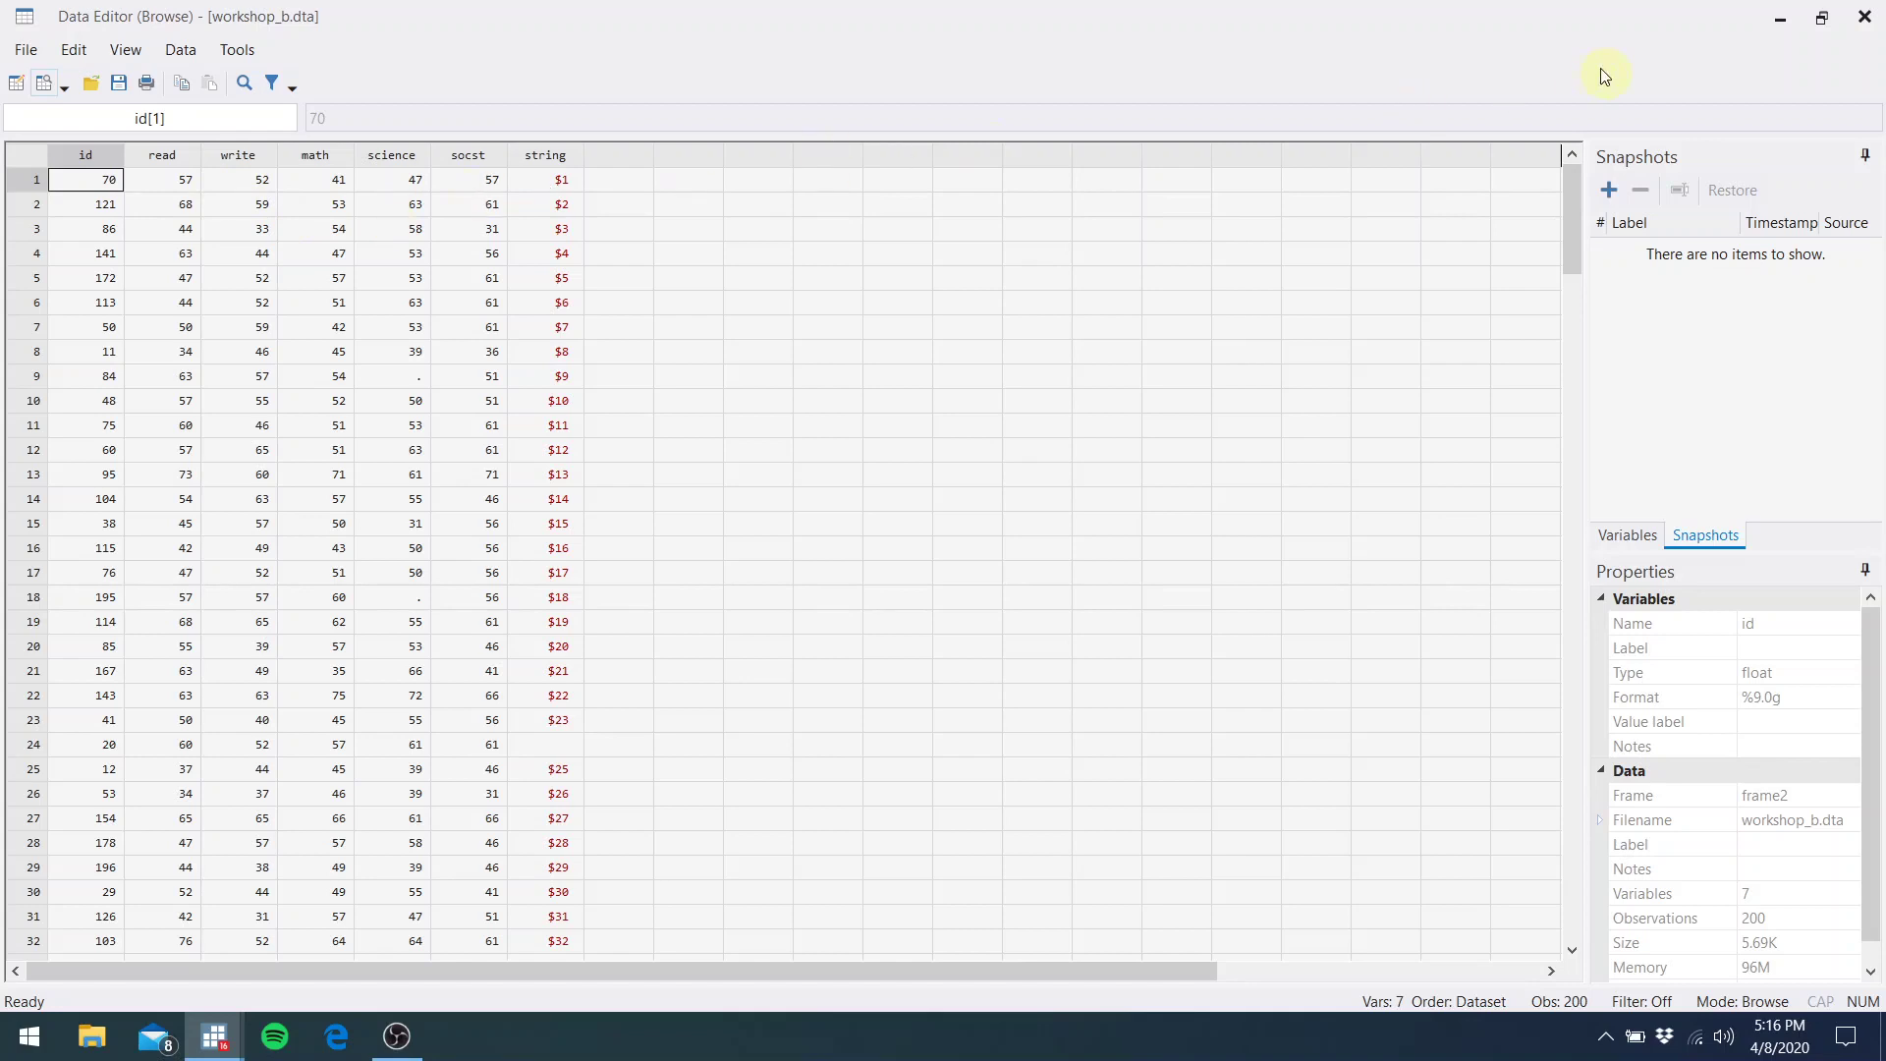
click(1864, 17)
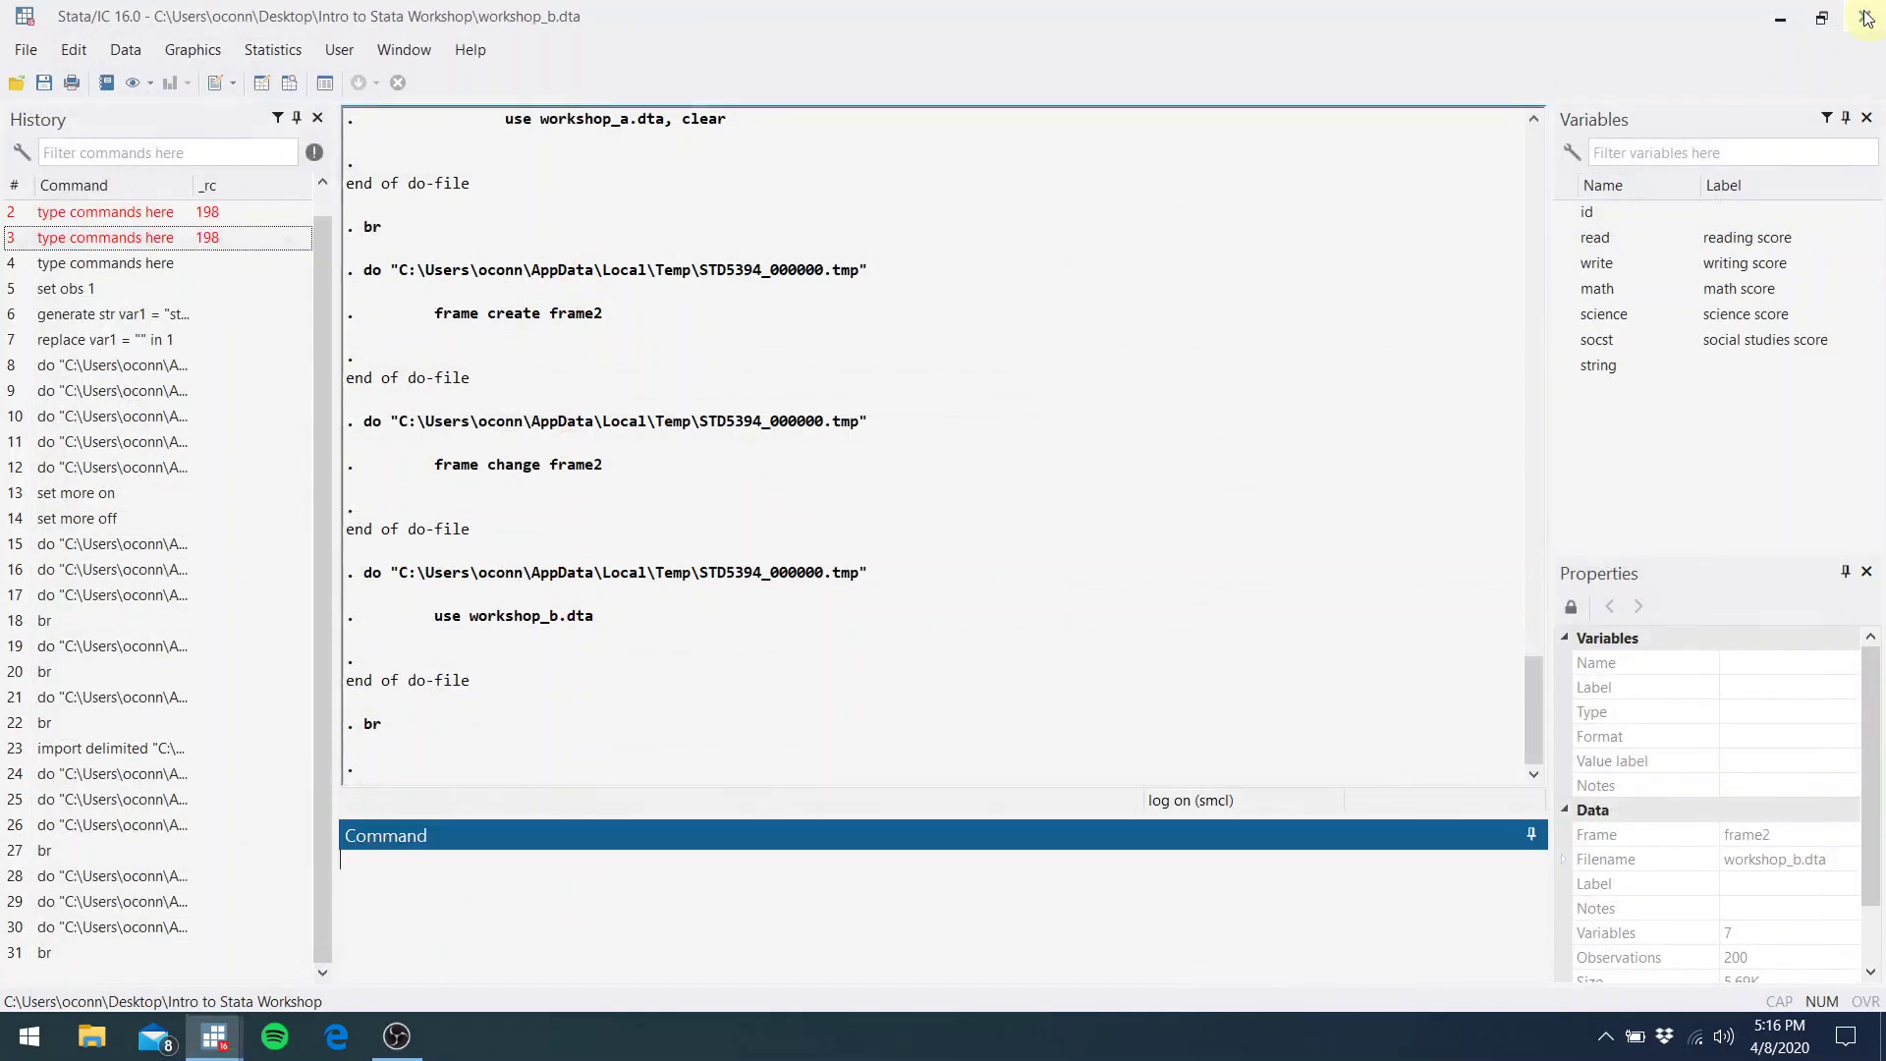
Return to the do-file editor and run only the line "frame change default"
mouse_move(220, 1028)
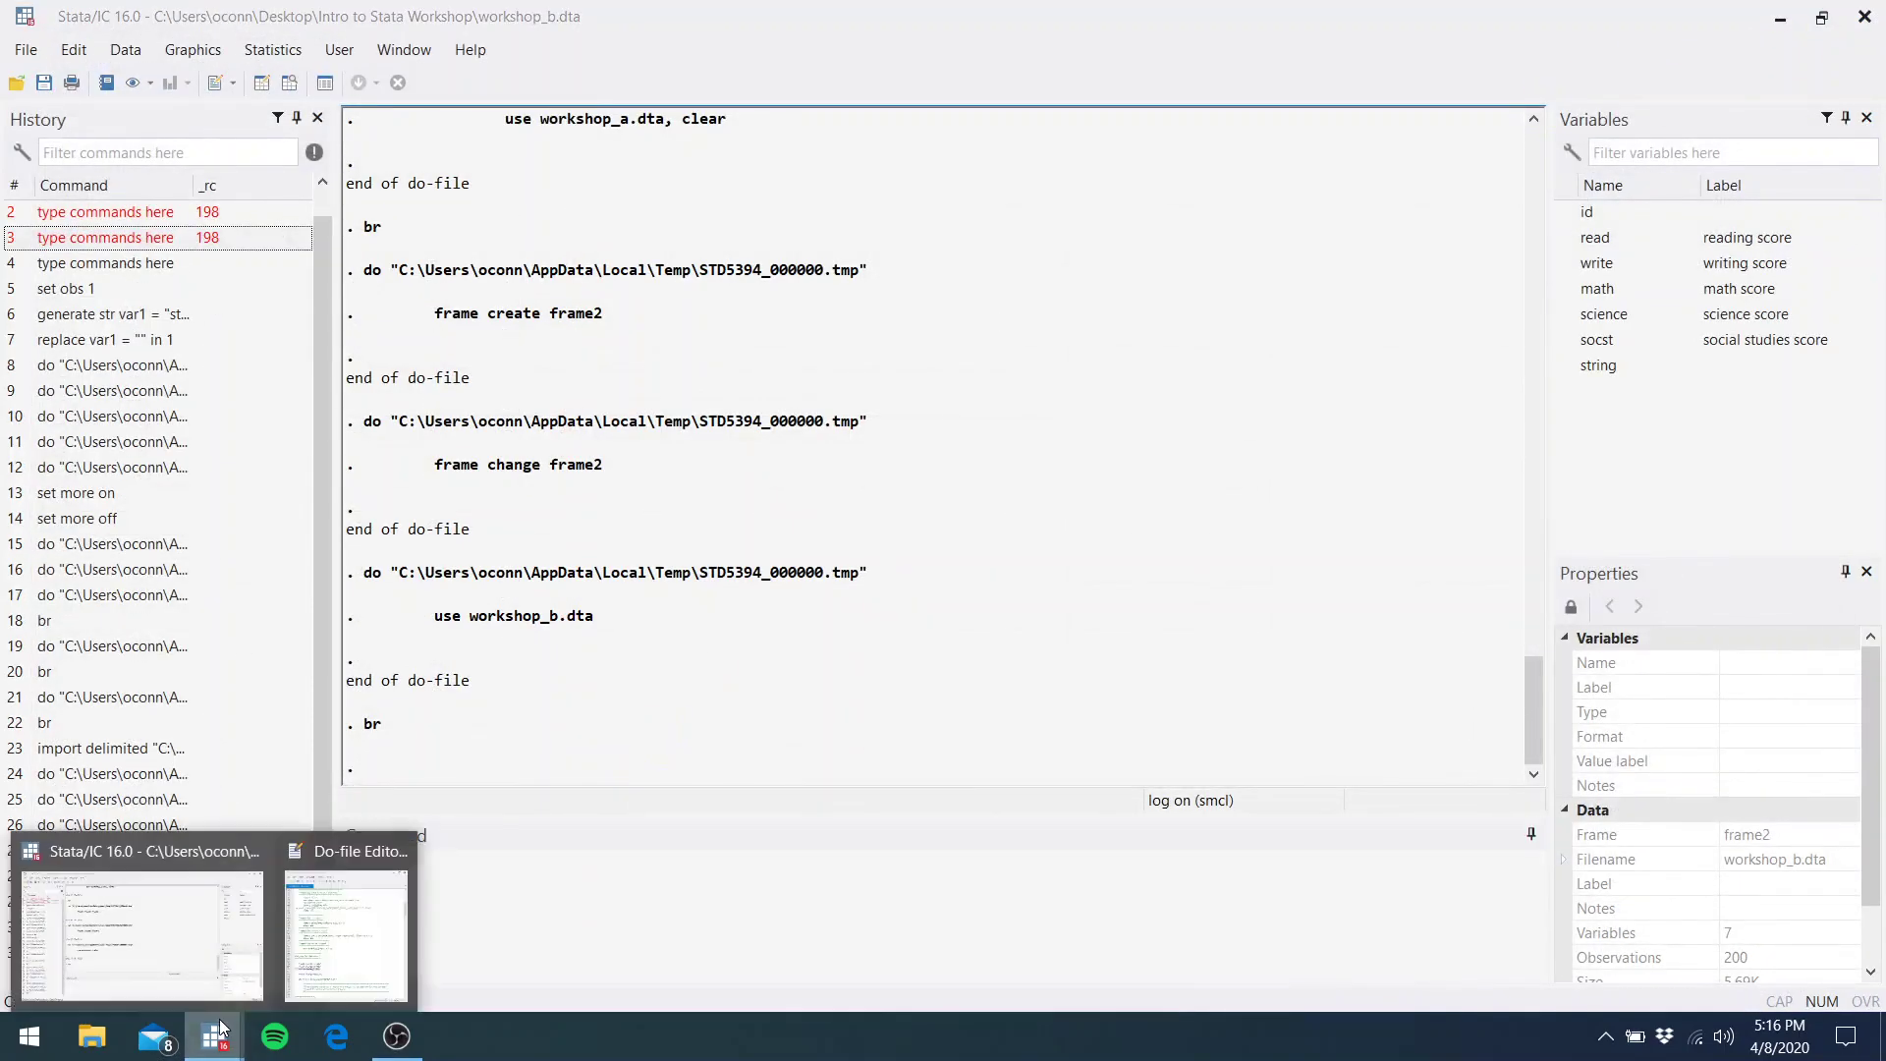
click(309, 963)
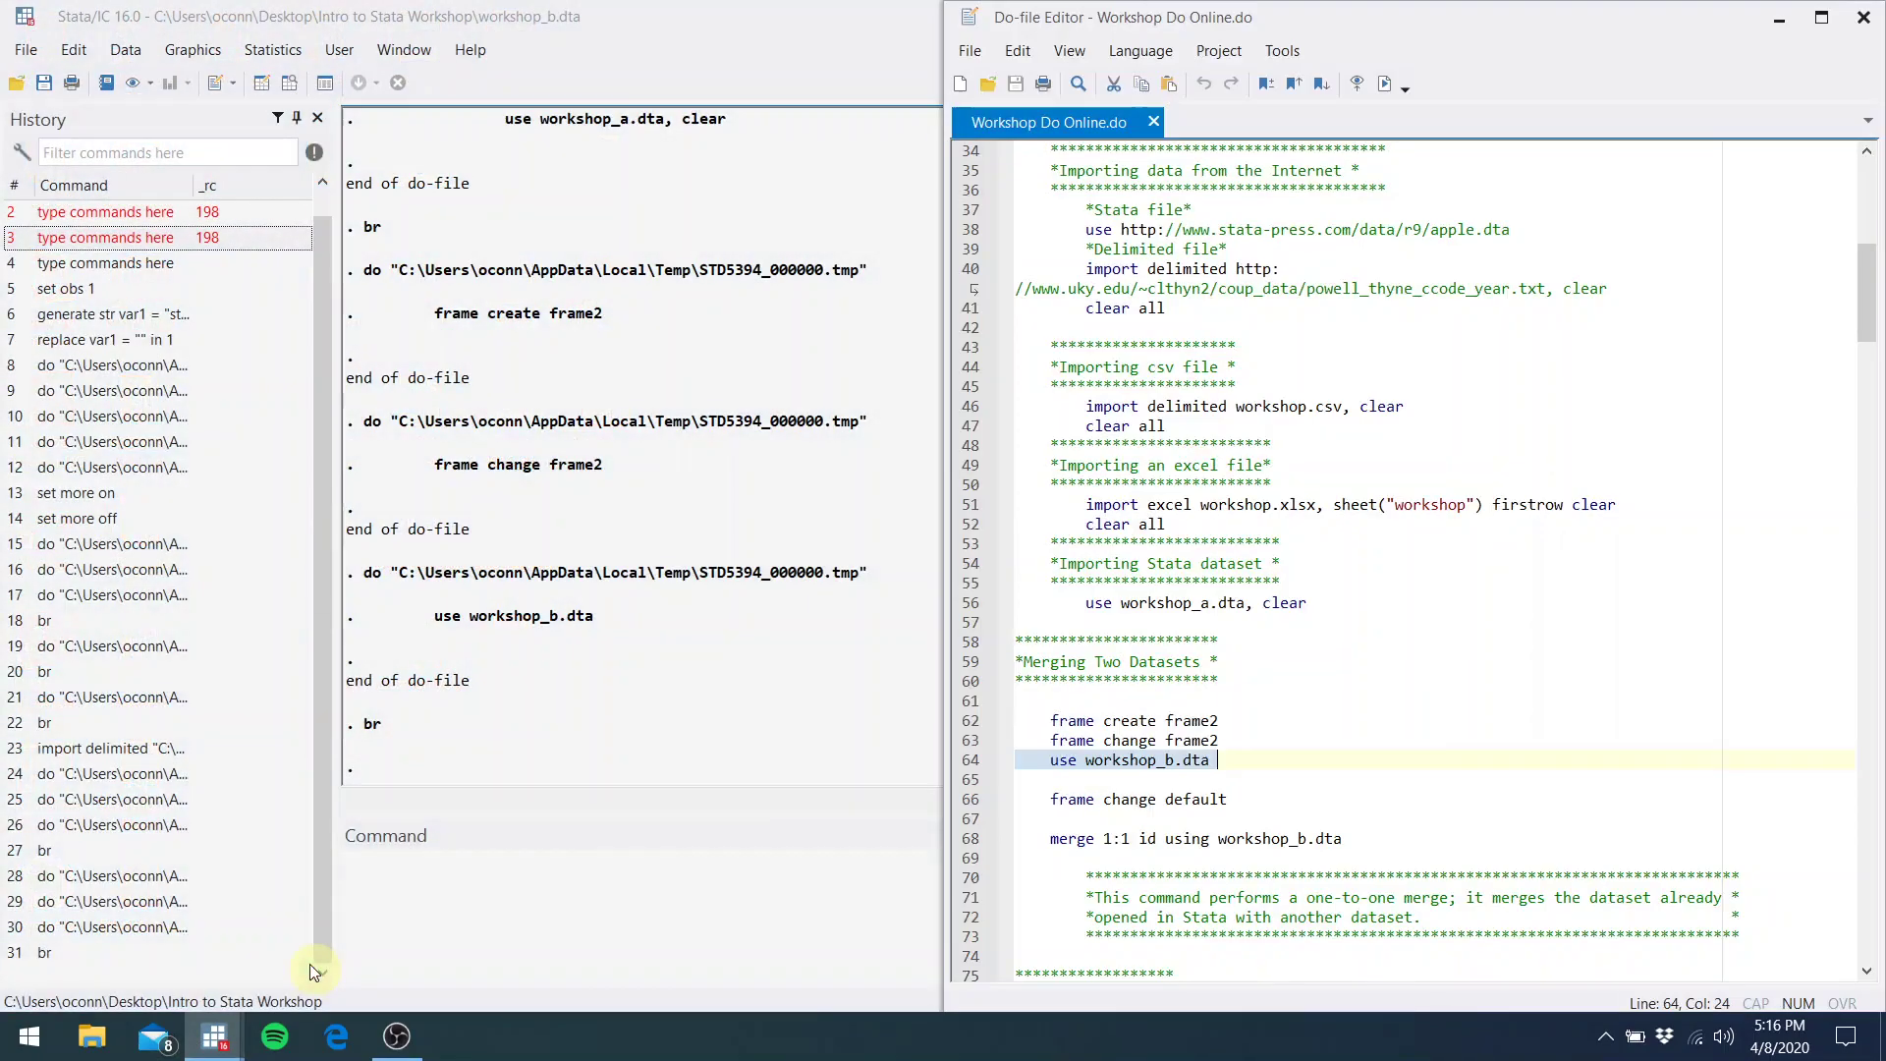
click(1240, 799)
drag(1235, 798, 1051, 798)
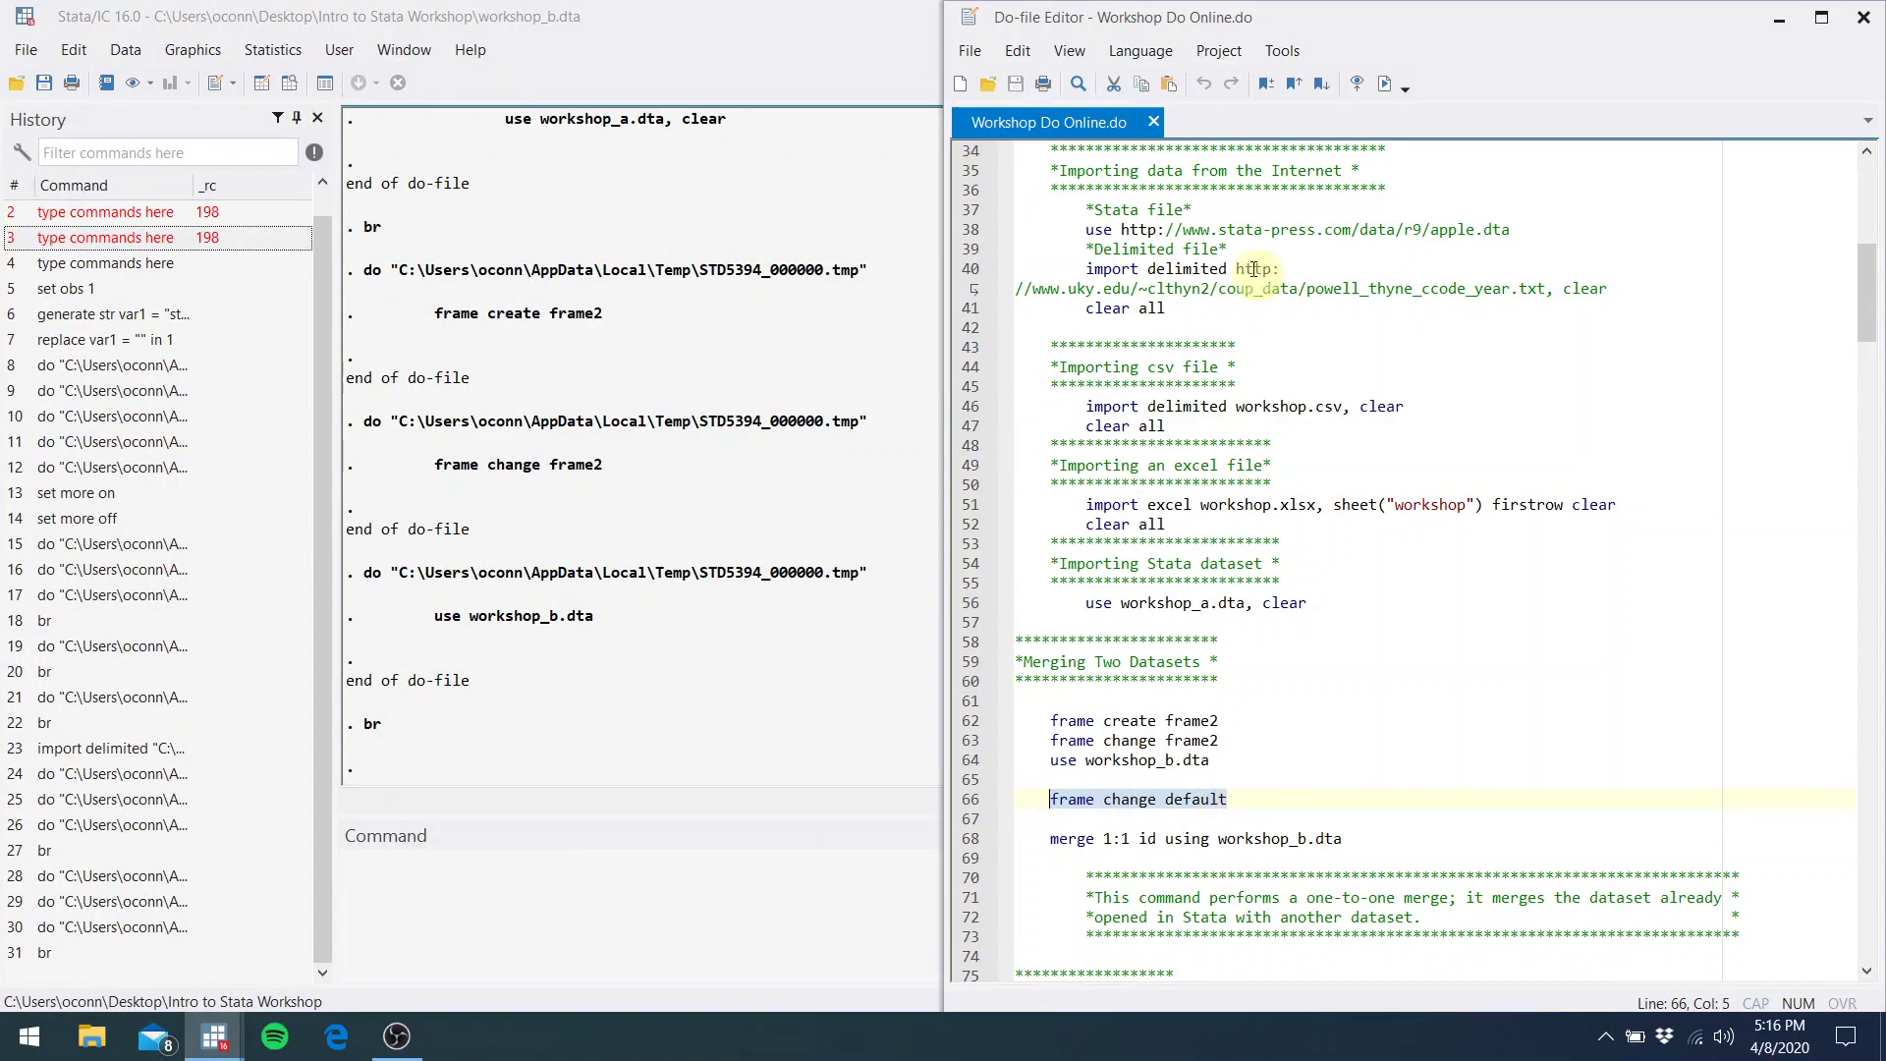
click(1389, 85)
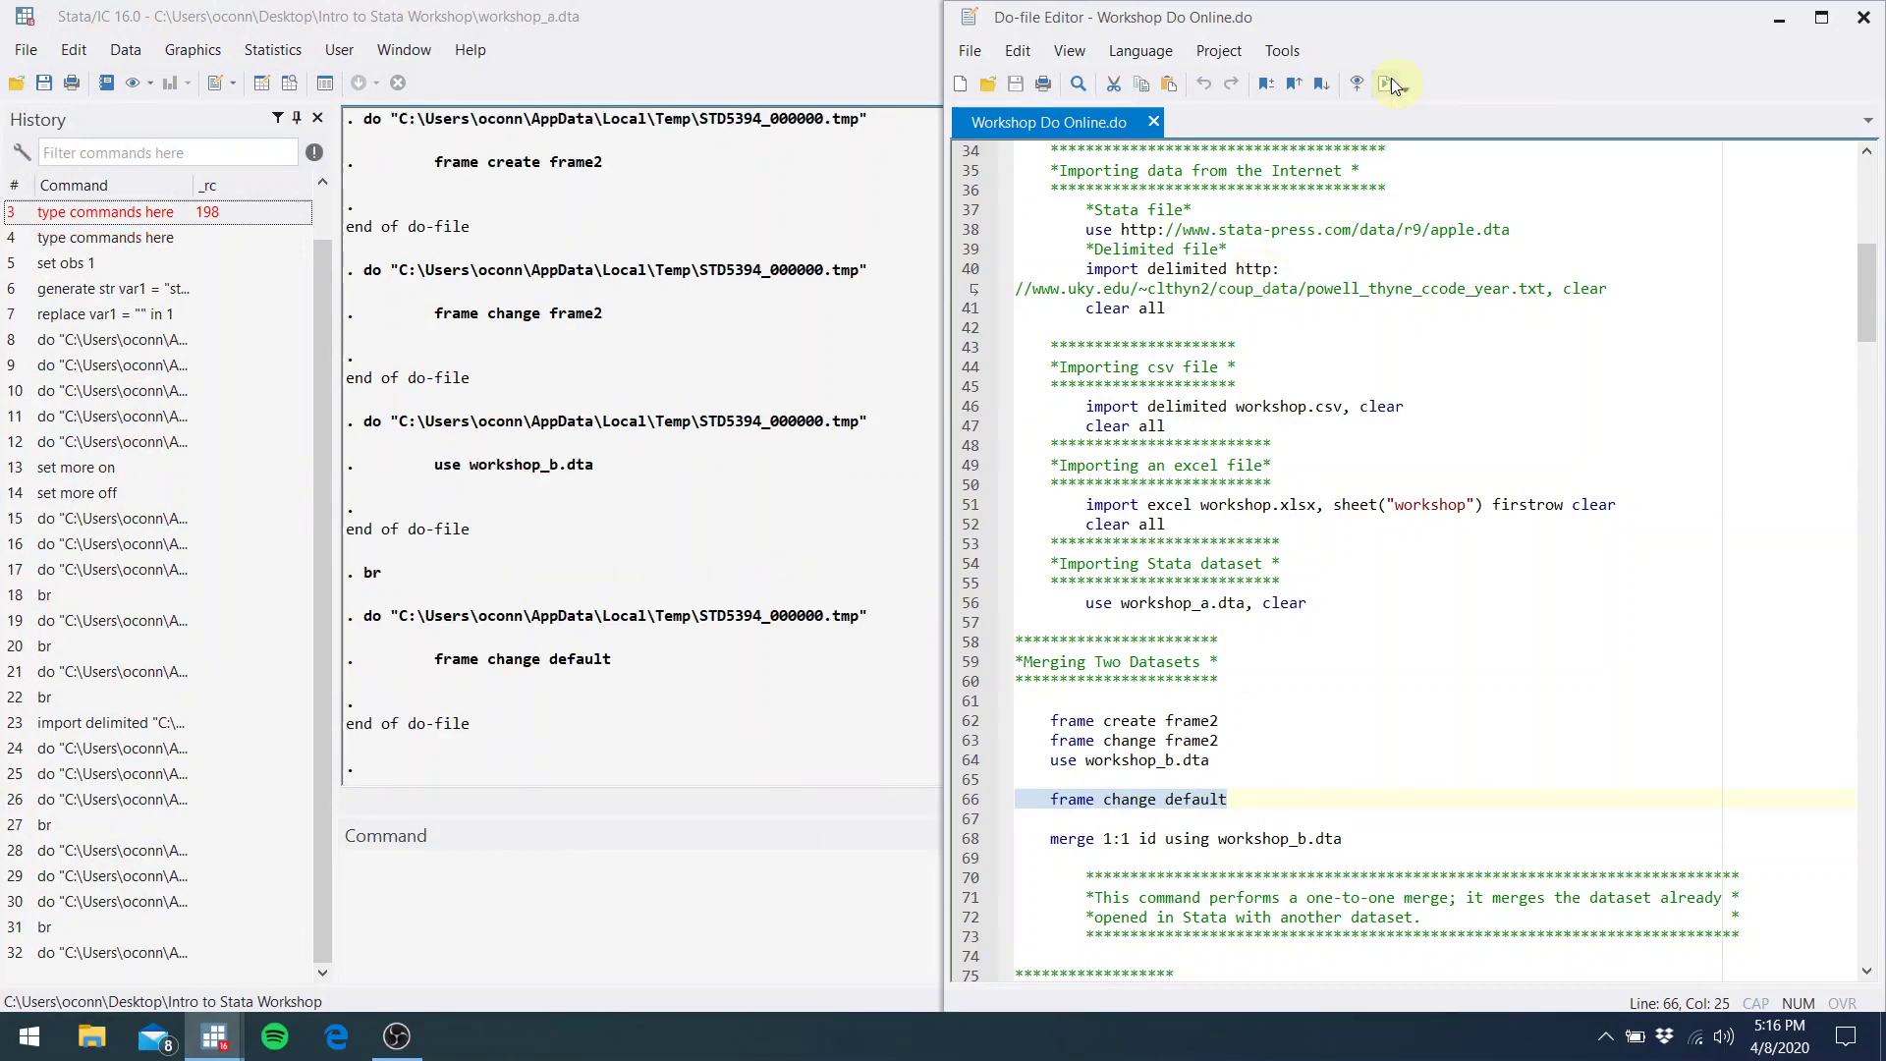
Browse the data in the default frame with the br command and close the data browser
click(590, 868)
text(br)
key(Return)
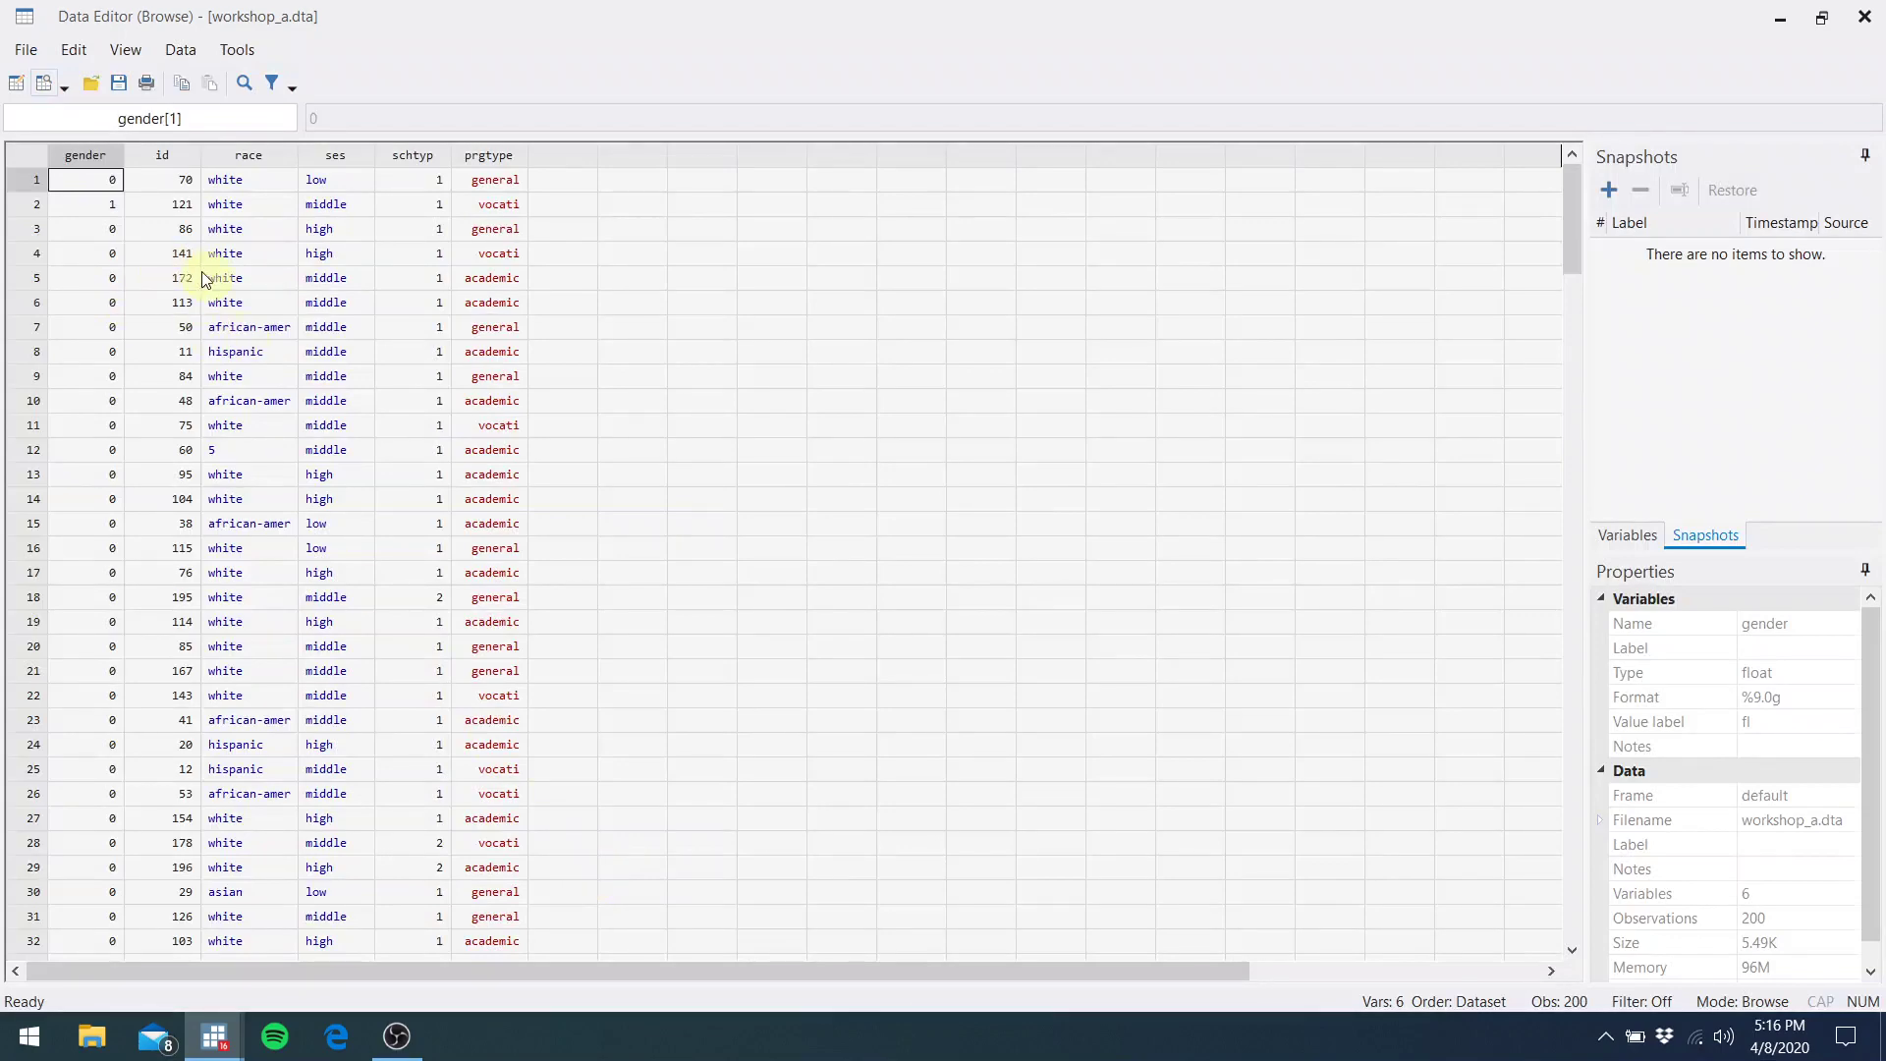
click(1863, 26)
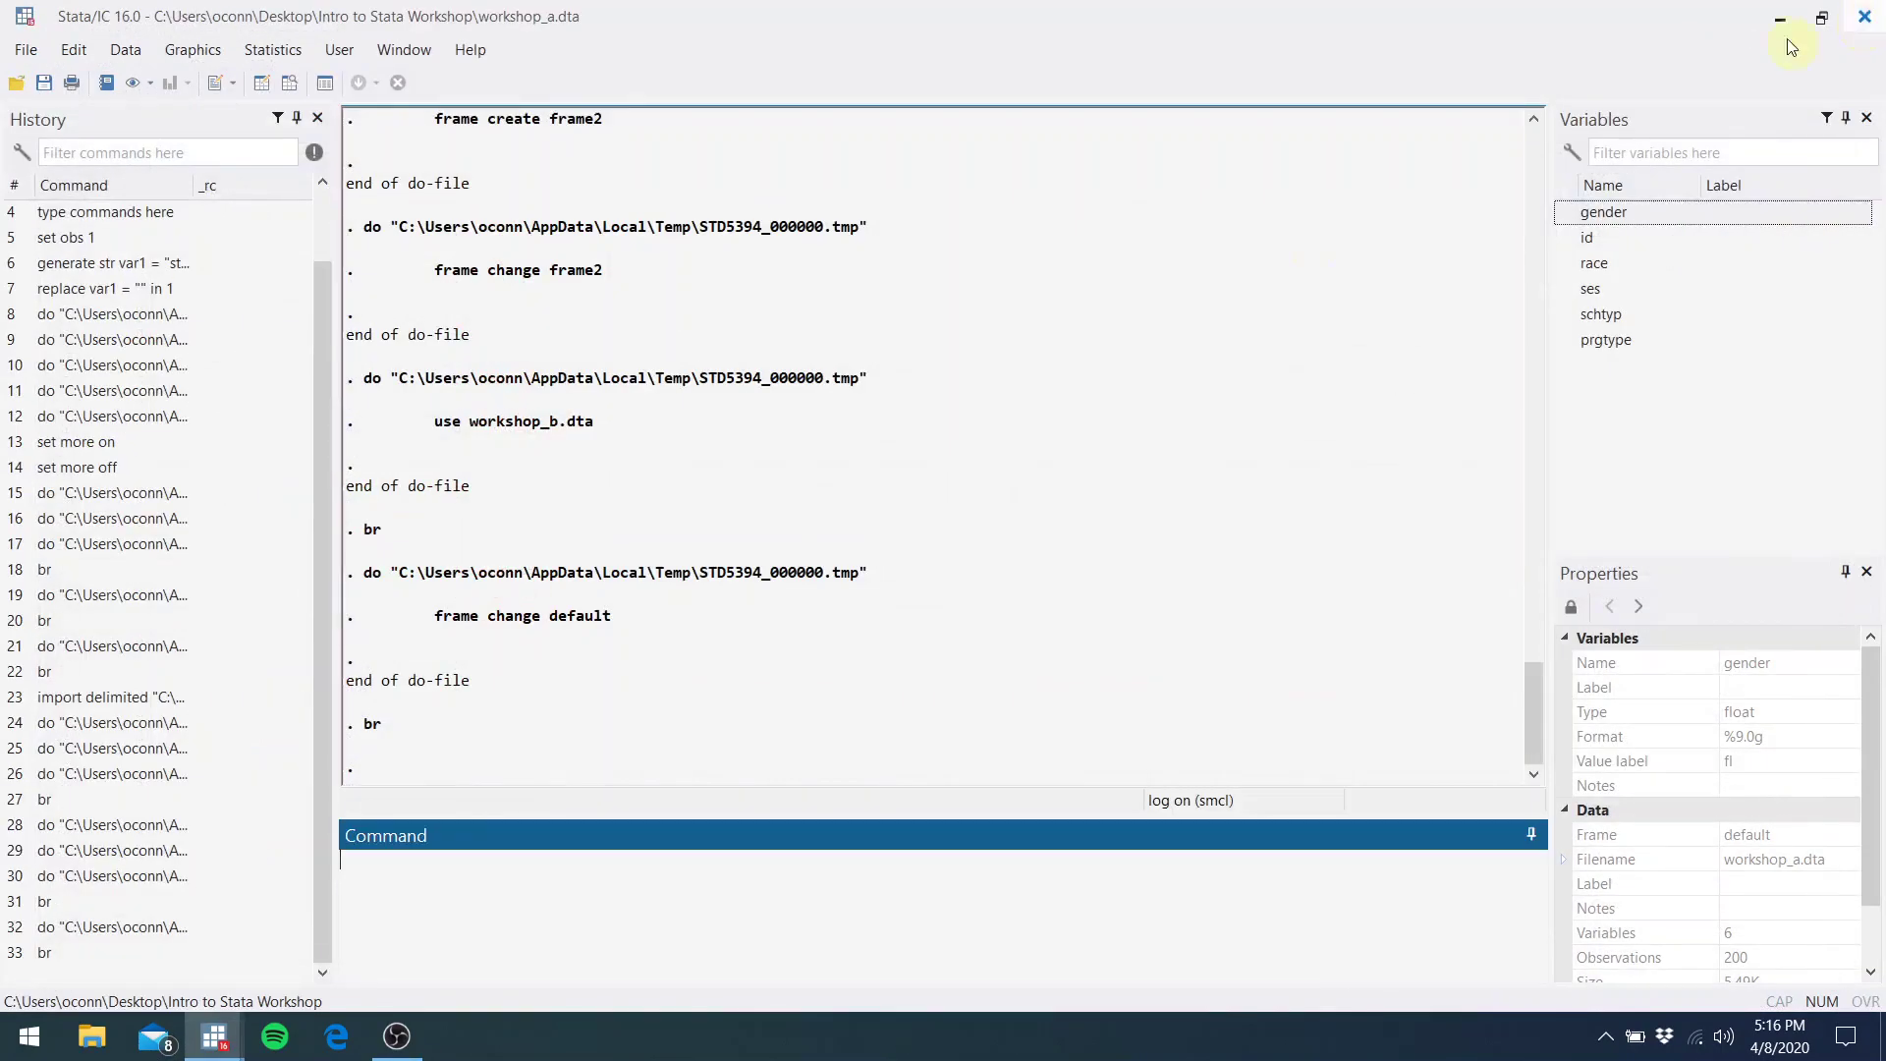
Return to the do-file editor and run only the line "merge 1:1 id using workshop_b.dta" to merge the two datasets
mouse_move(220, 1033)
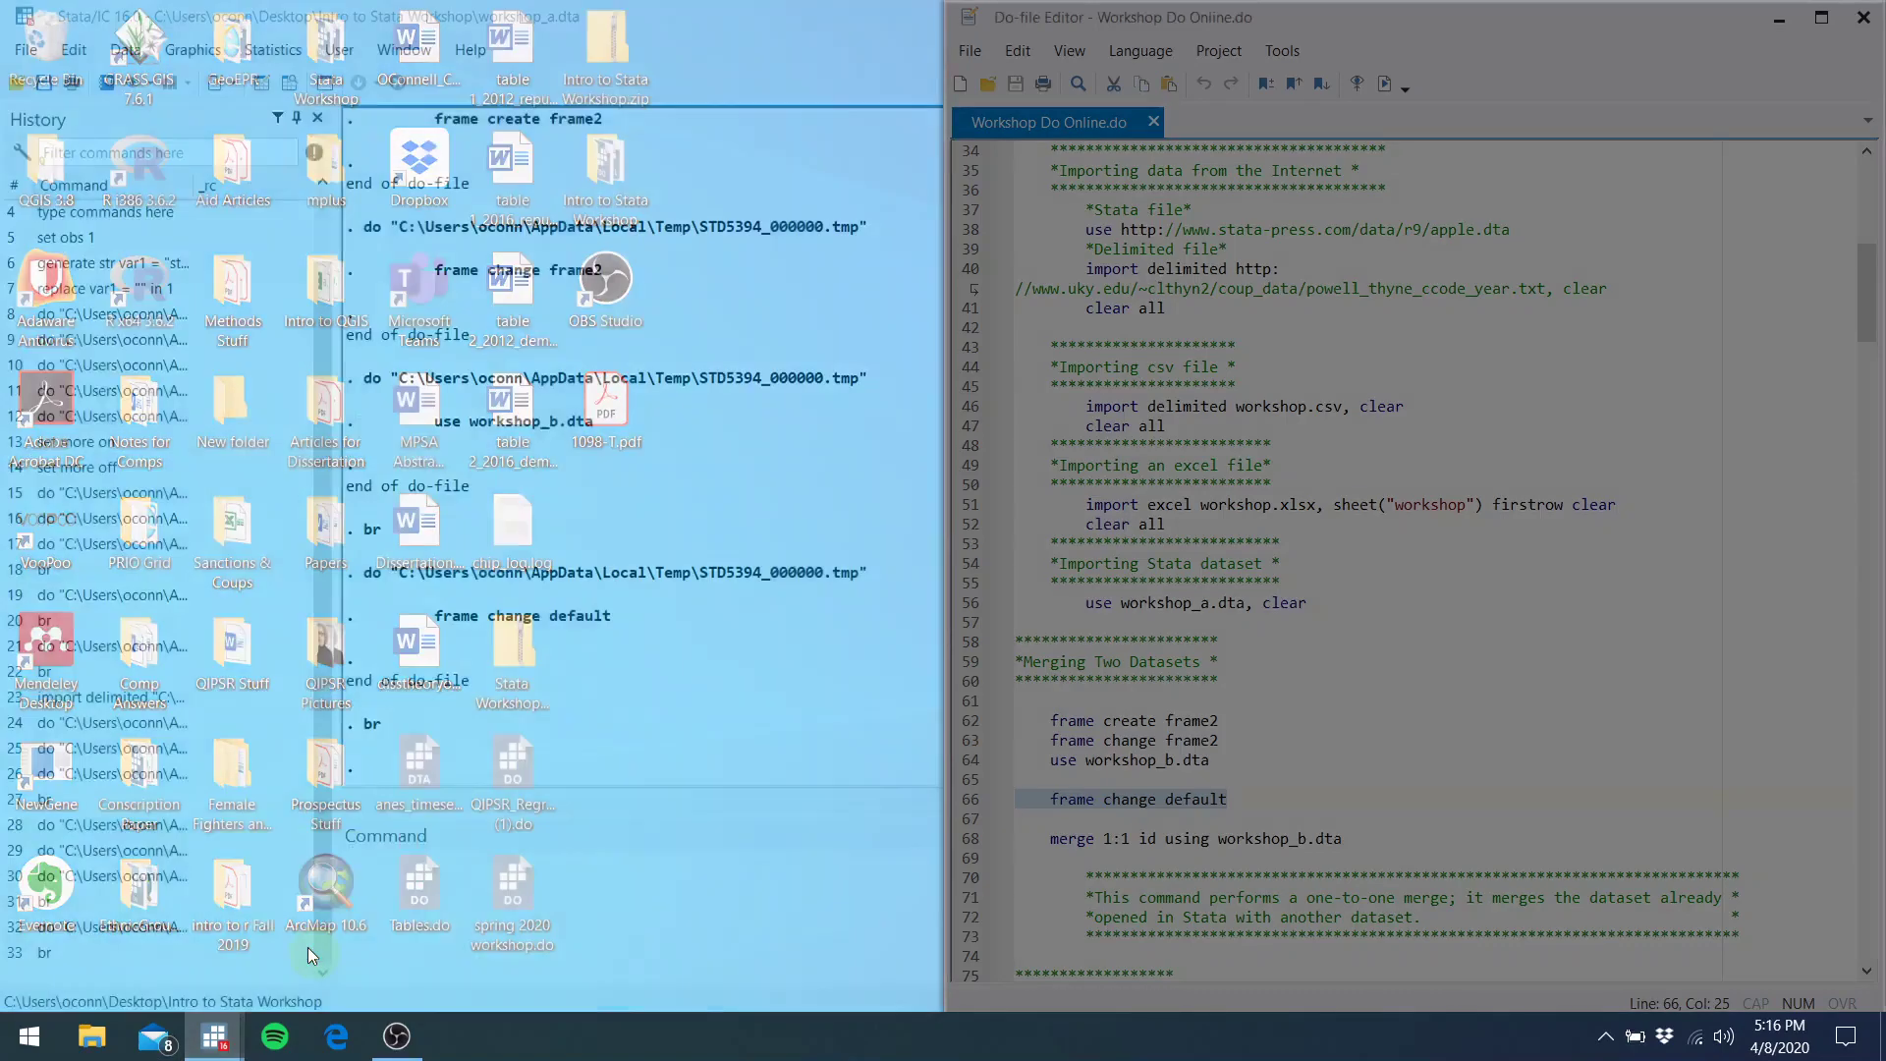
click(308, 947)
click(1143, 810)
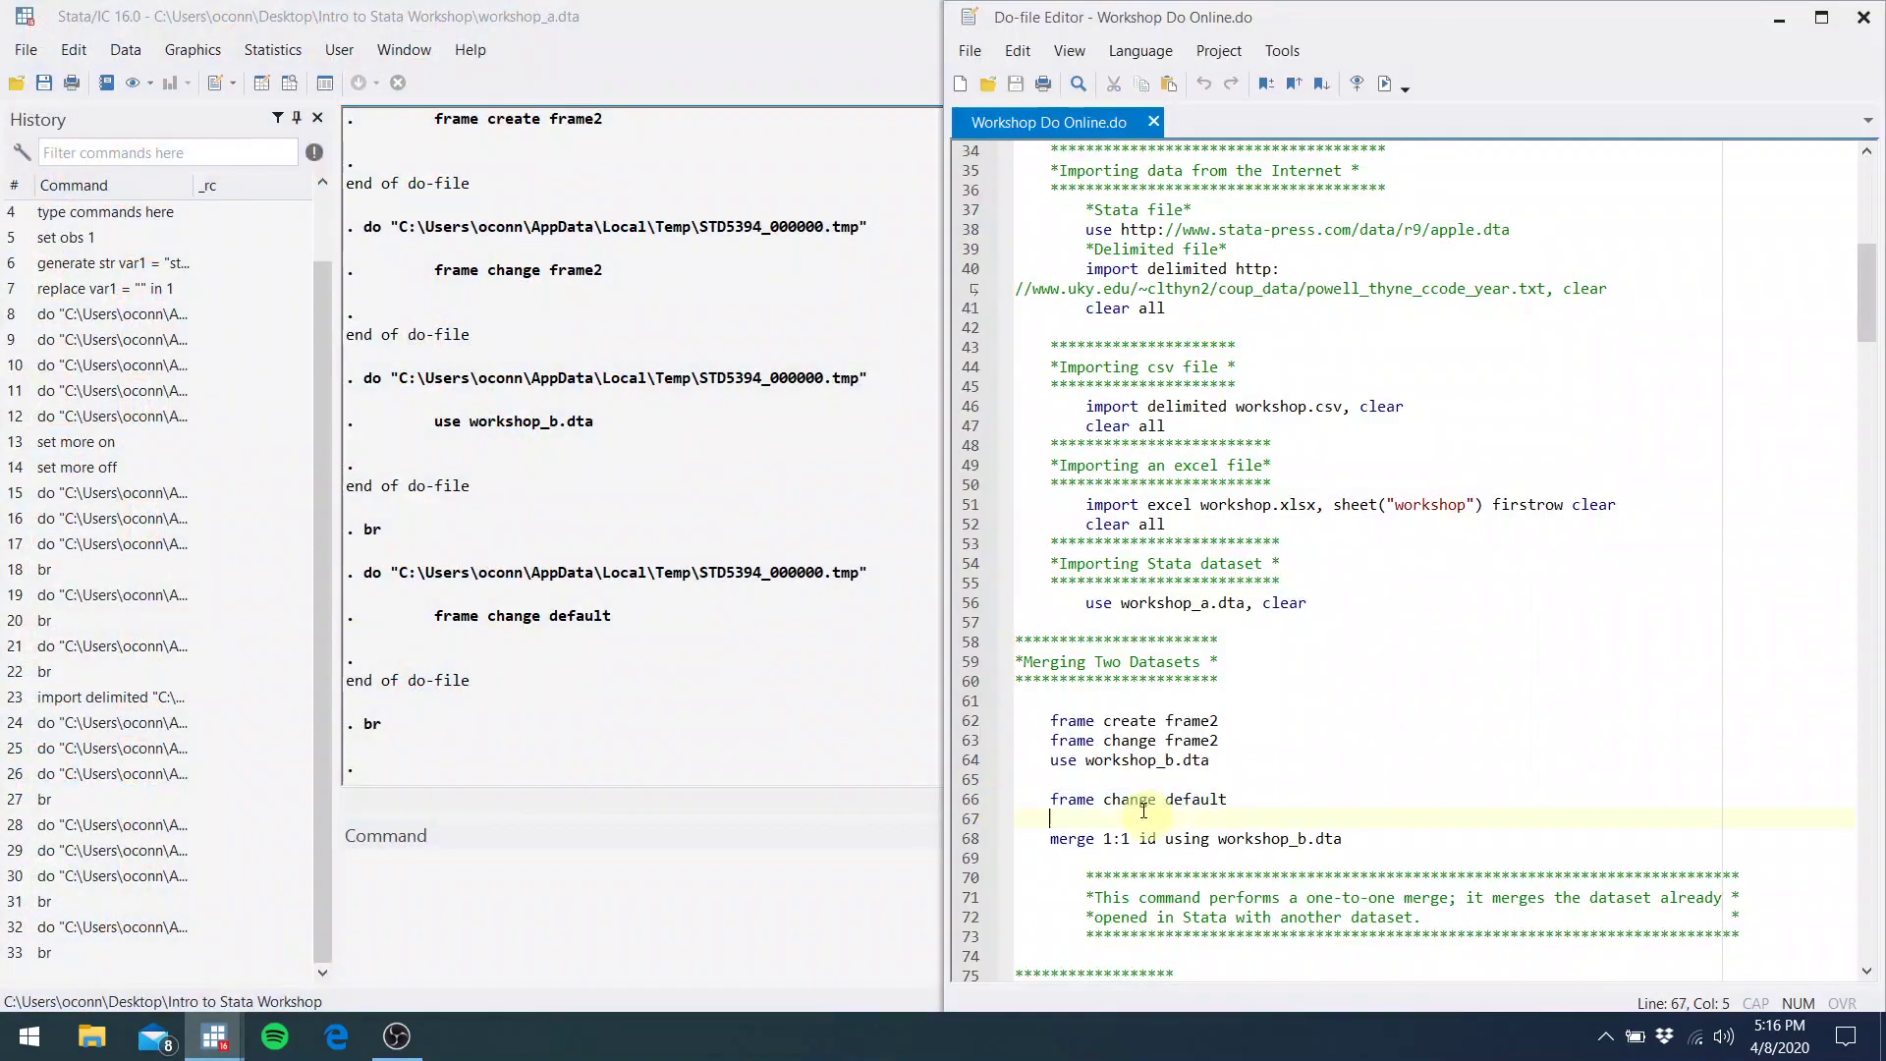
click(1163, 836)
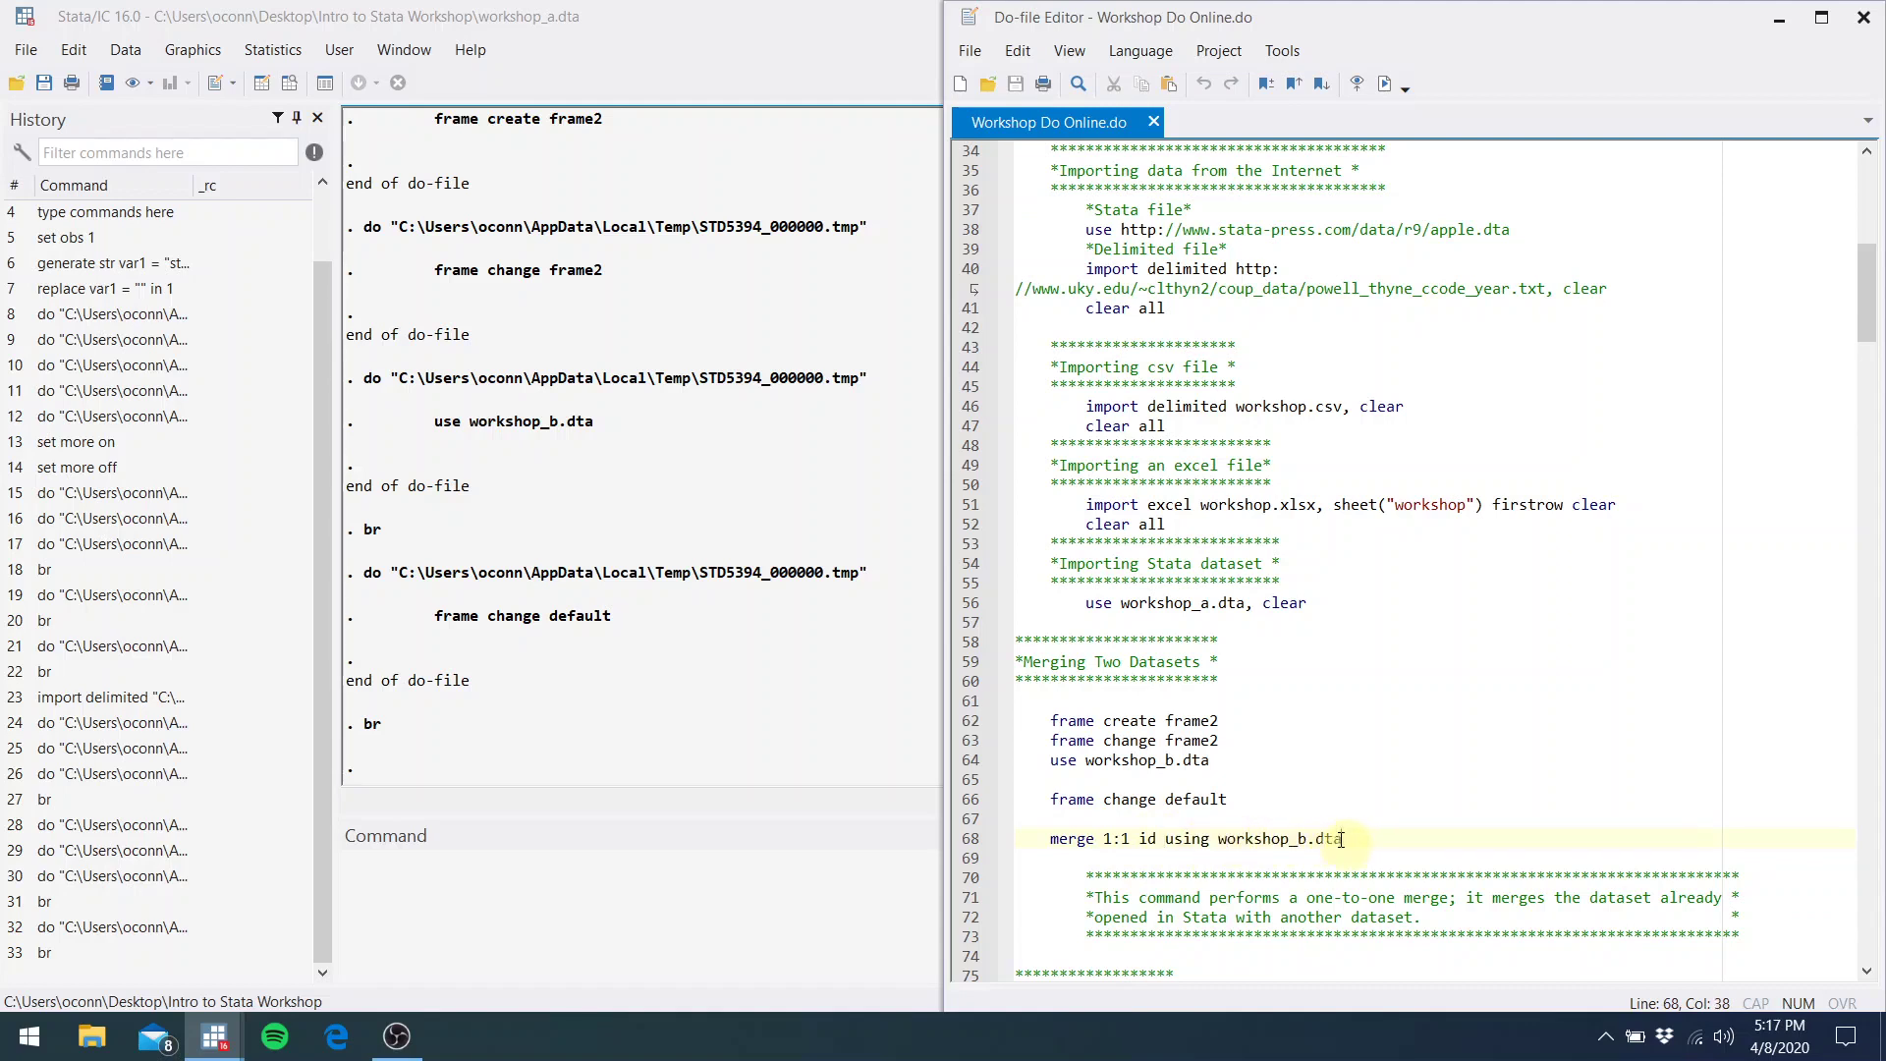
drag(1342, 838, 1034, 836)
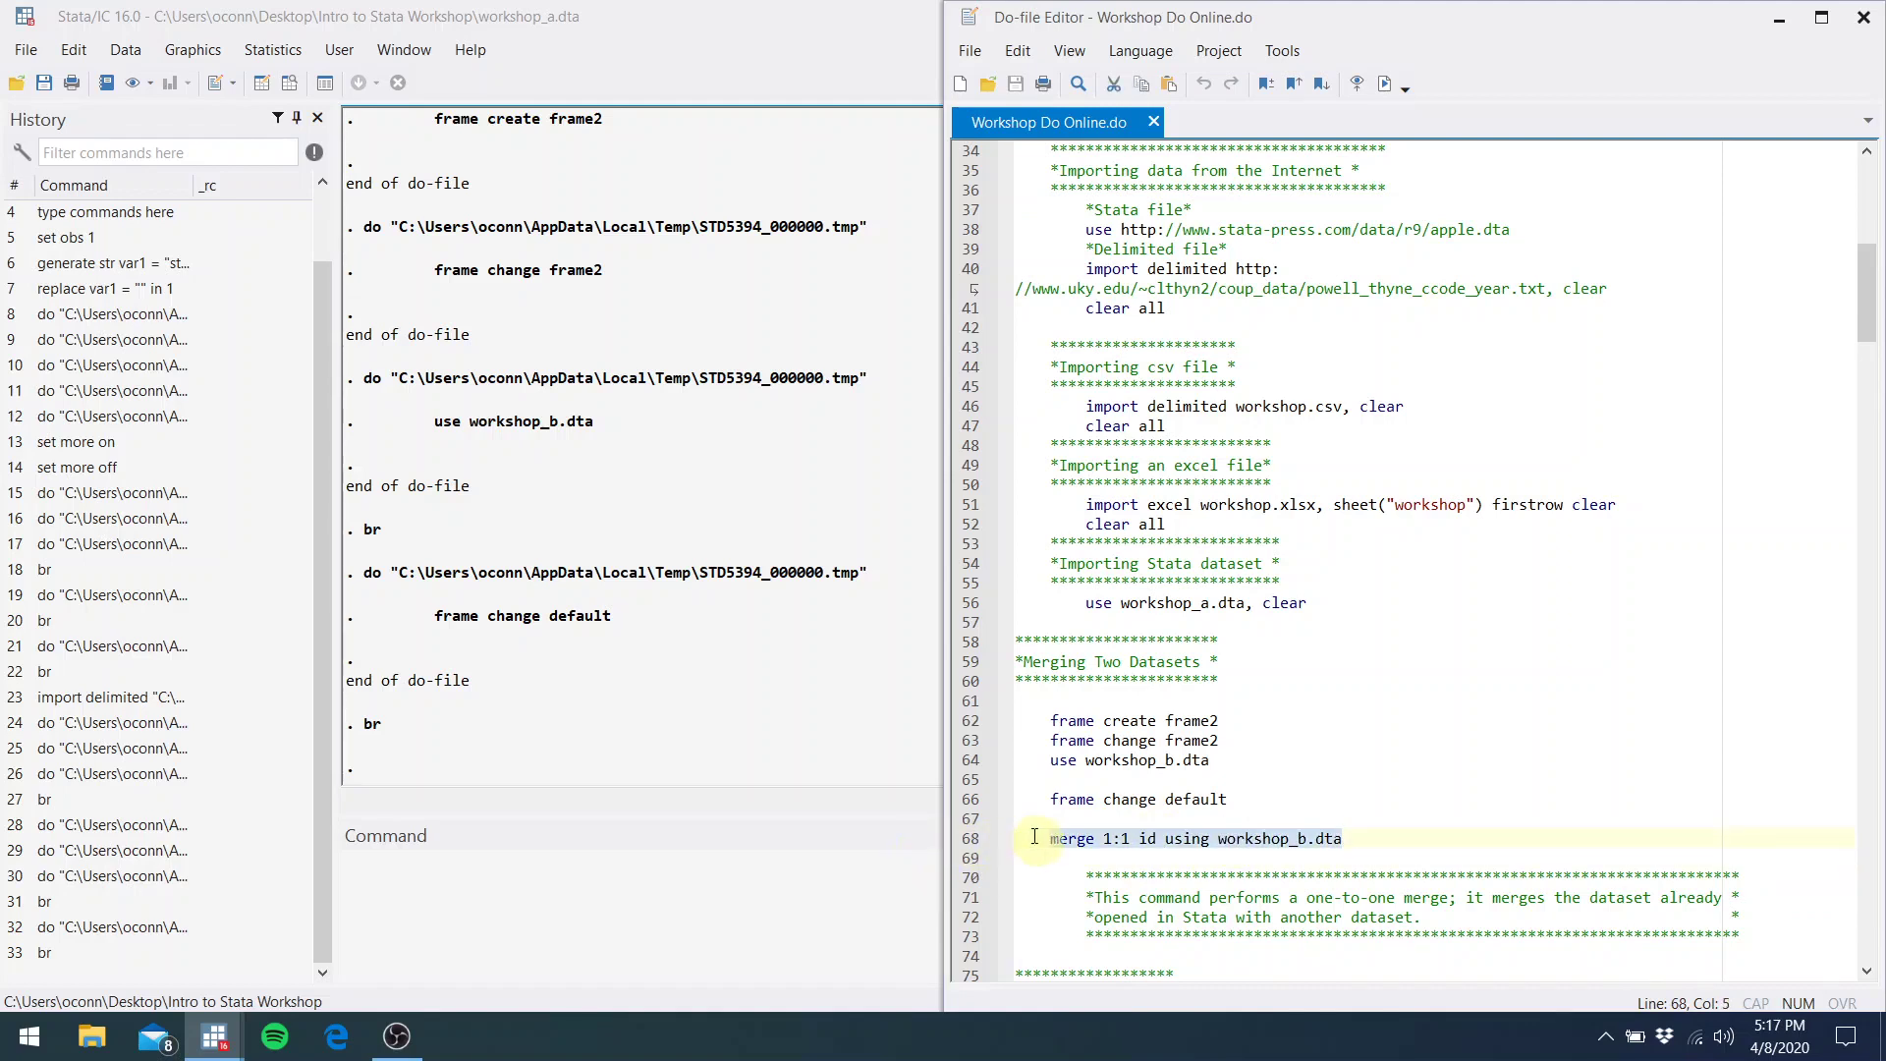
click(1382, 82)
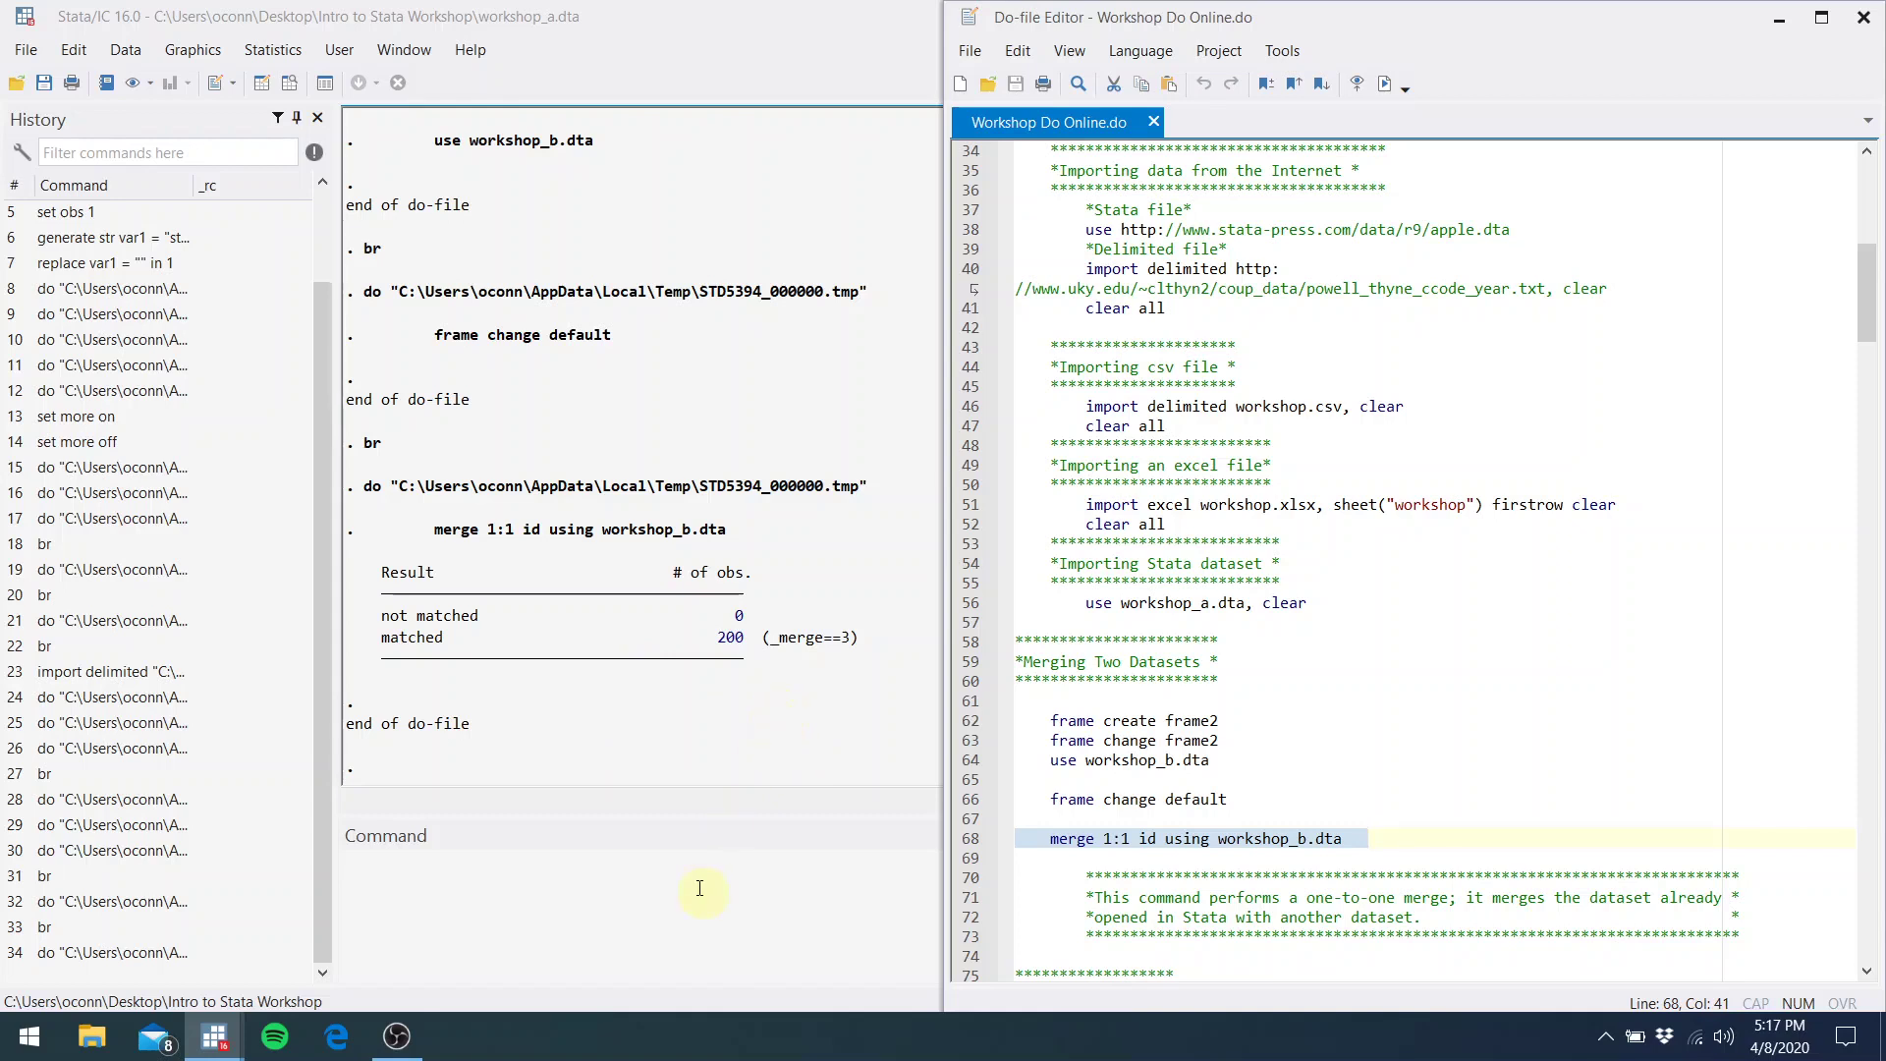
click(1182, 856)
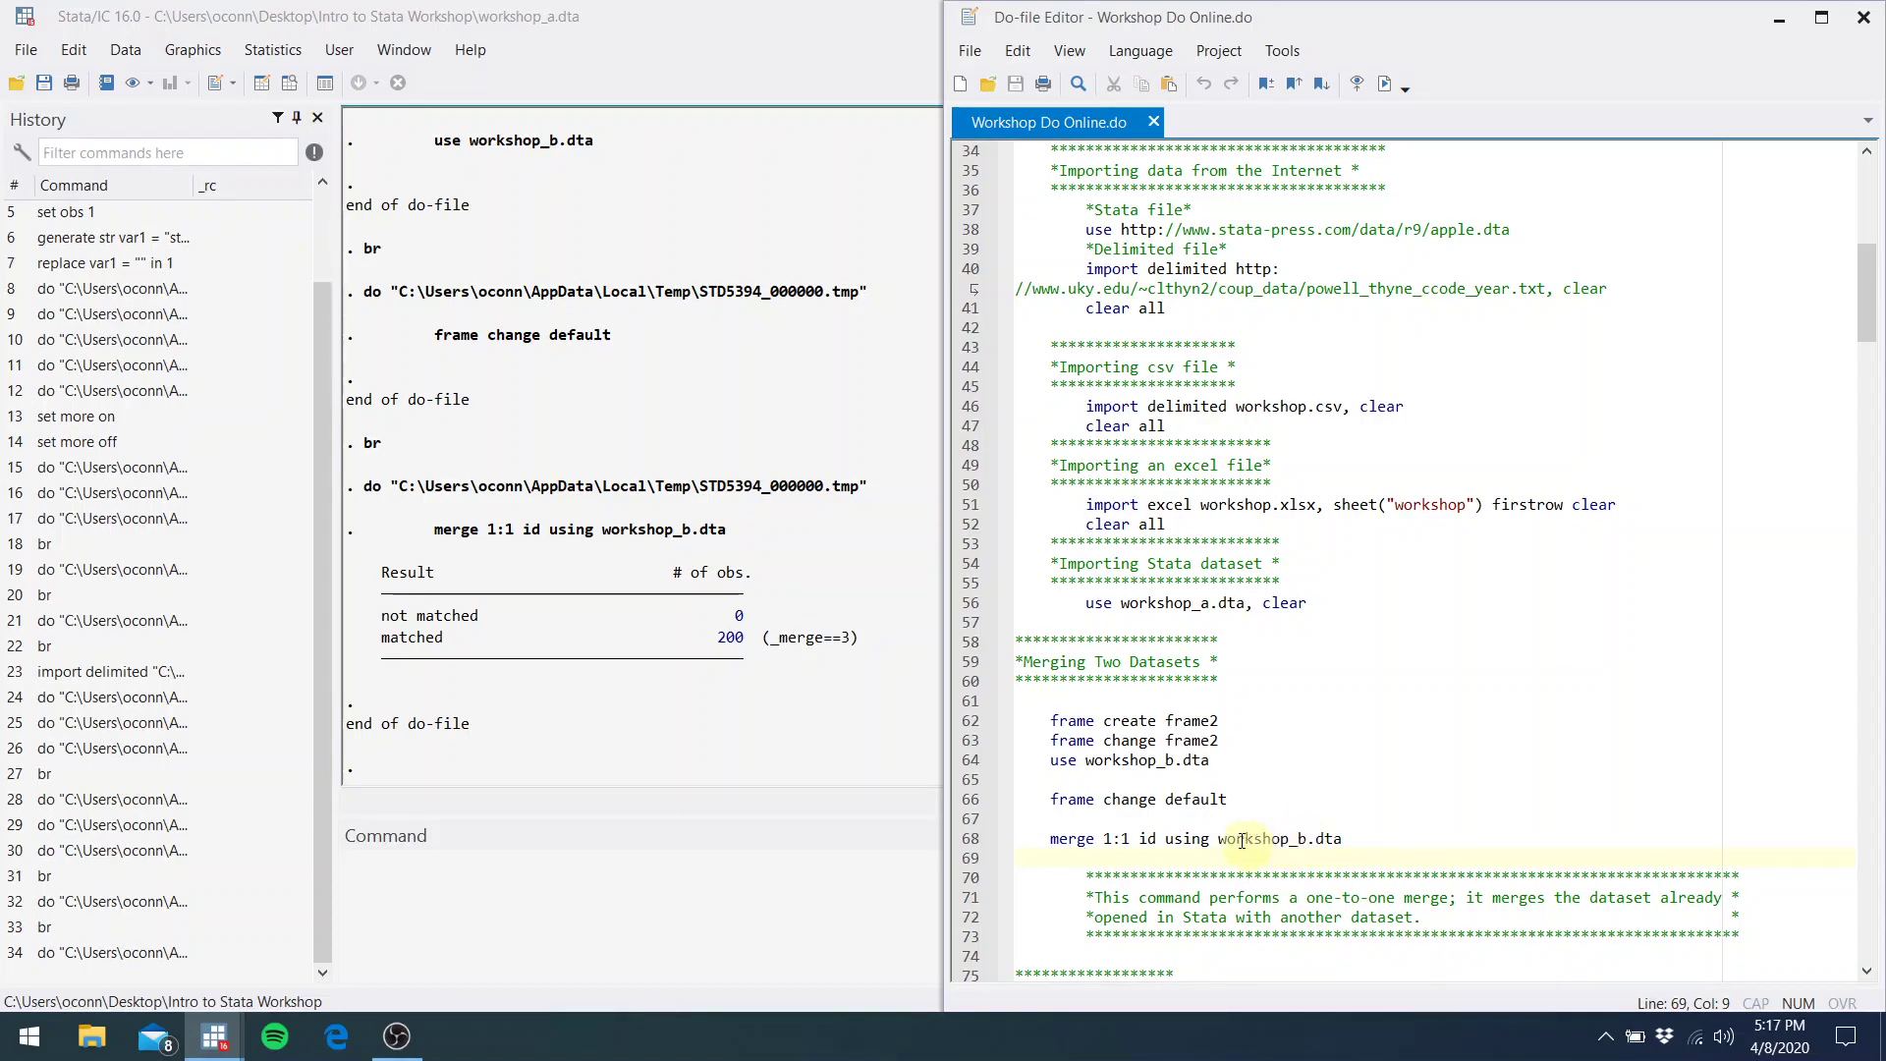
Clear the merged data from memory with the clear command in the main Stata window
click(825, 921)
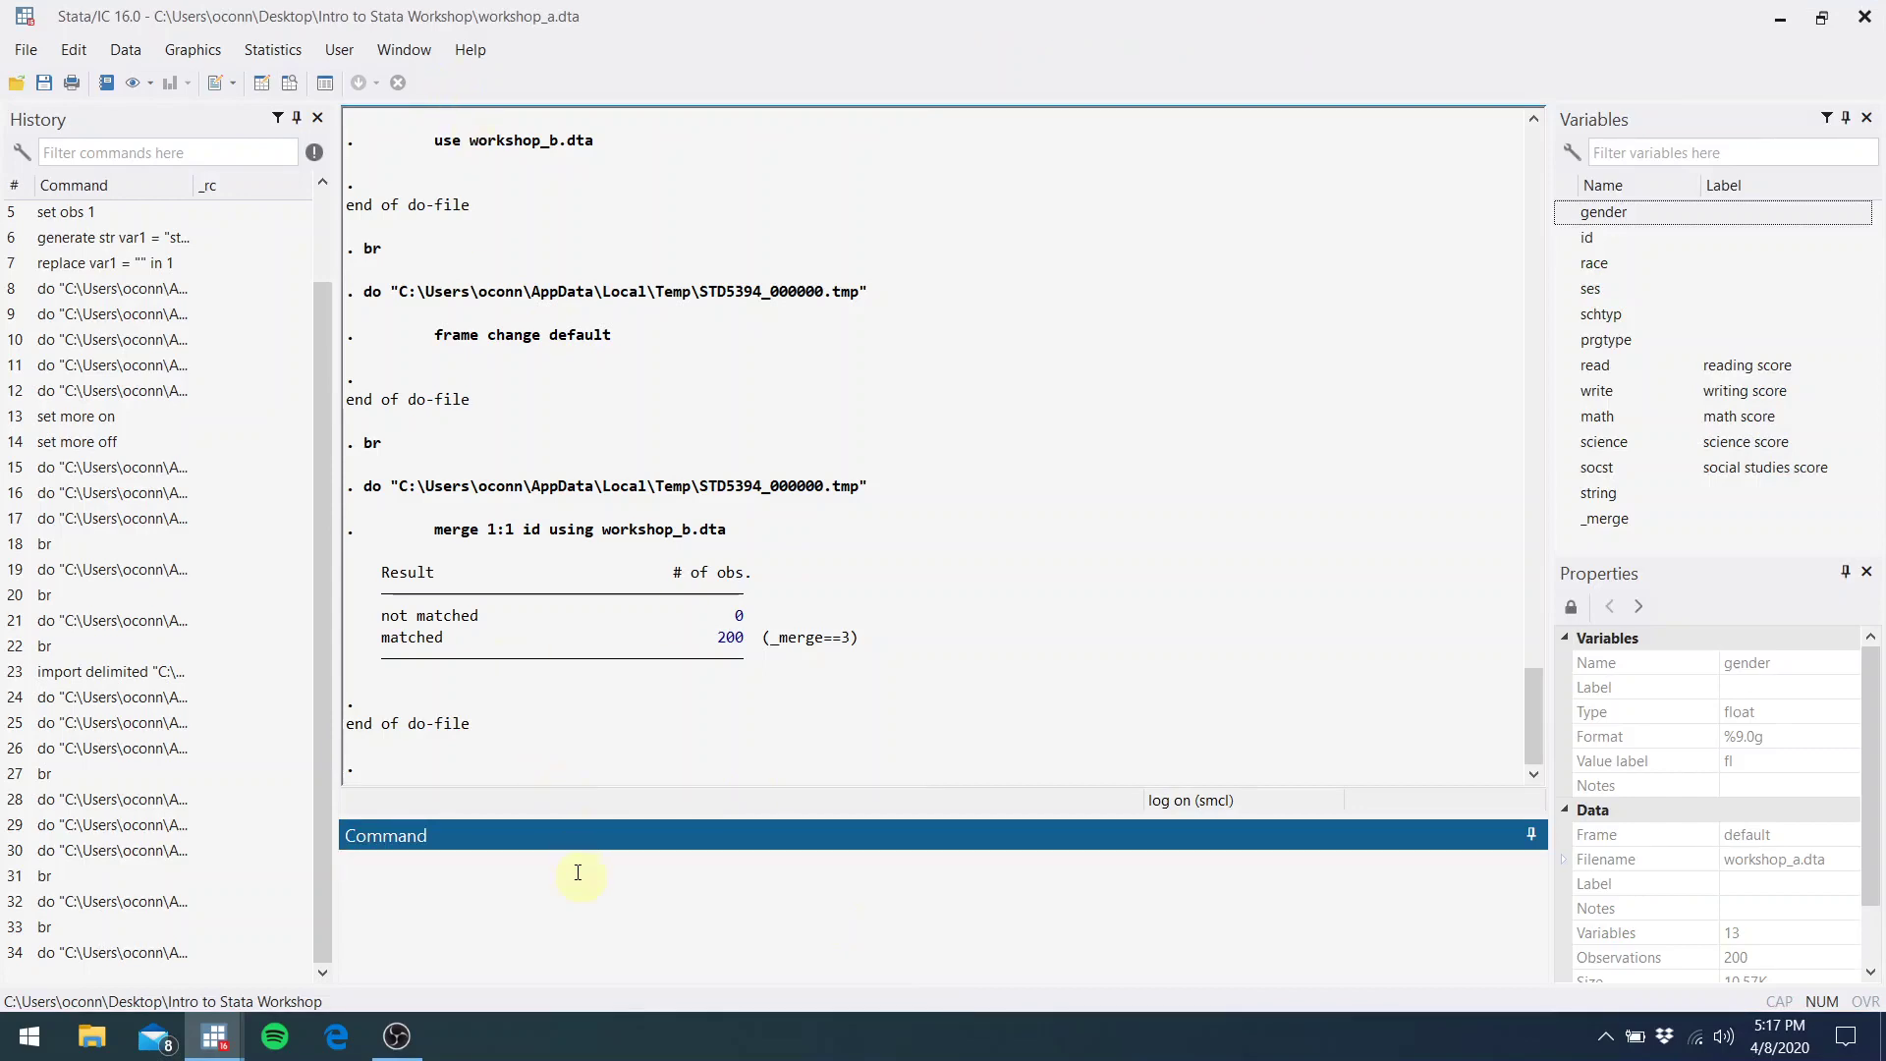
click(125, 50)
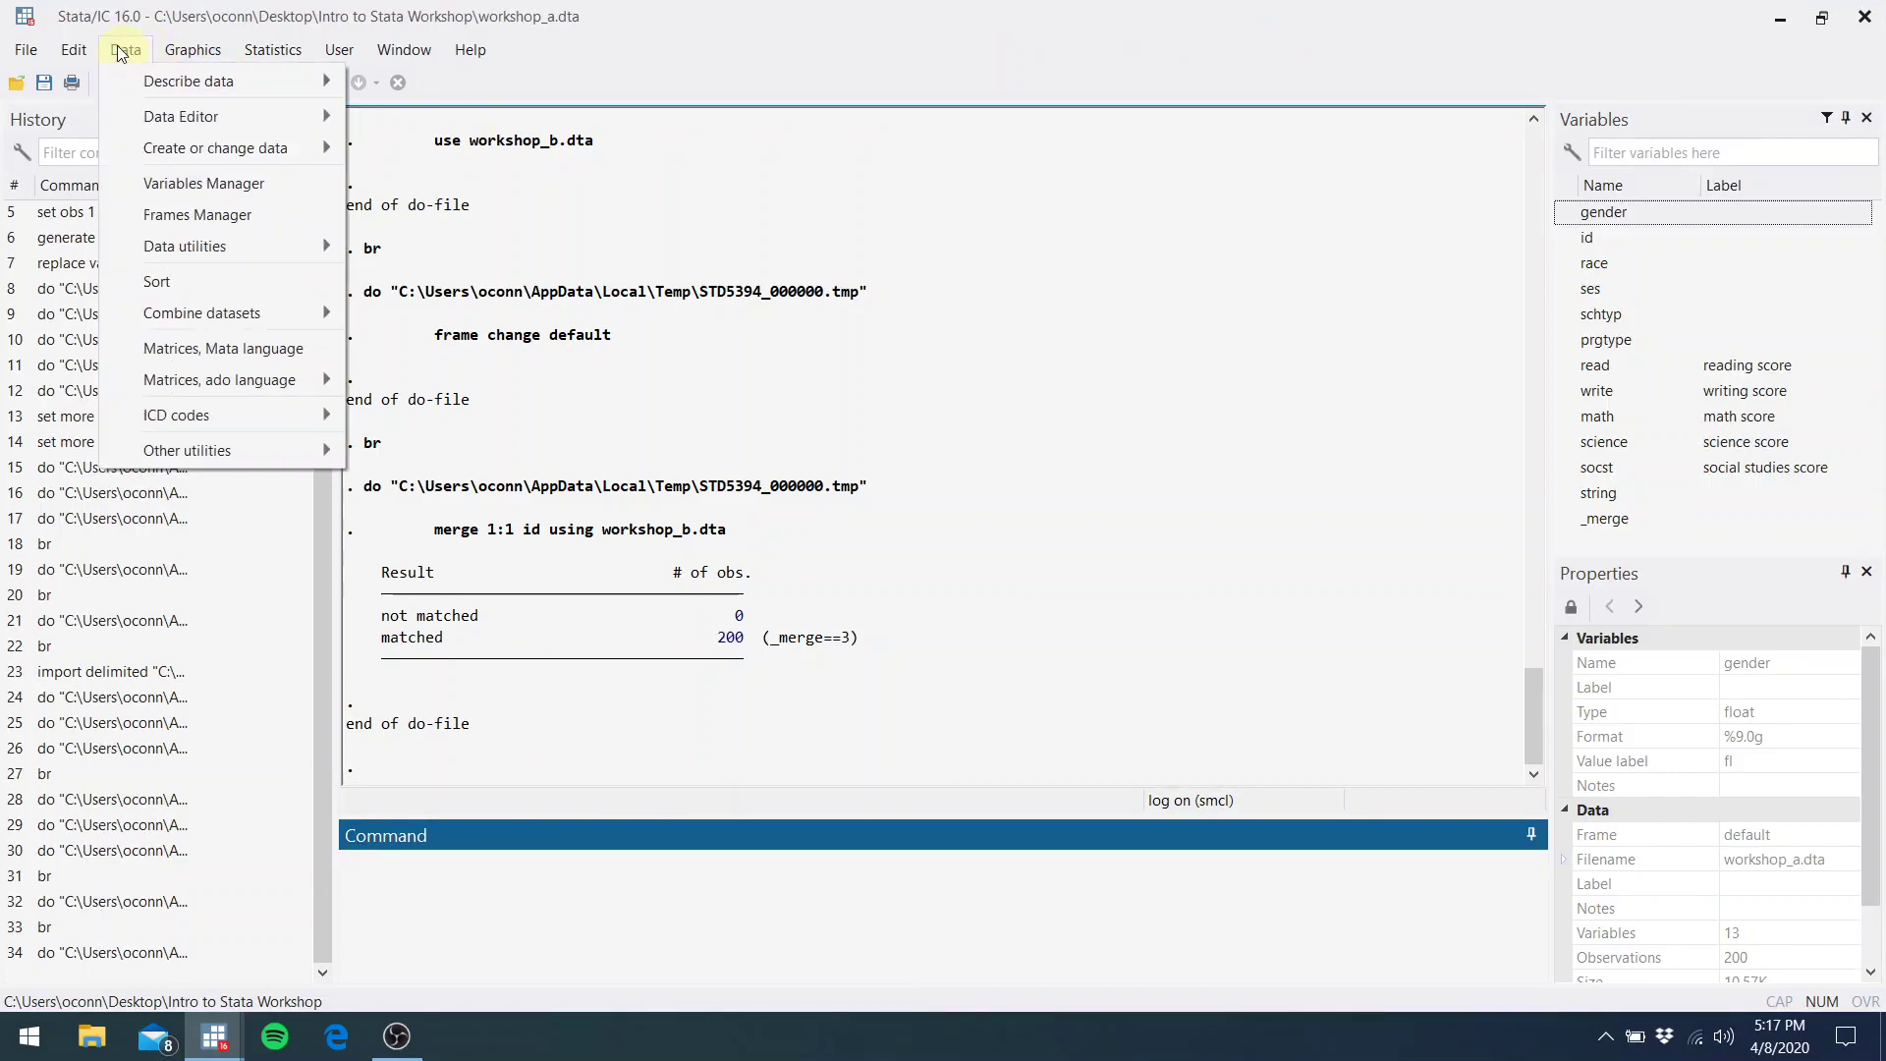
click(475, 892)
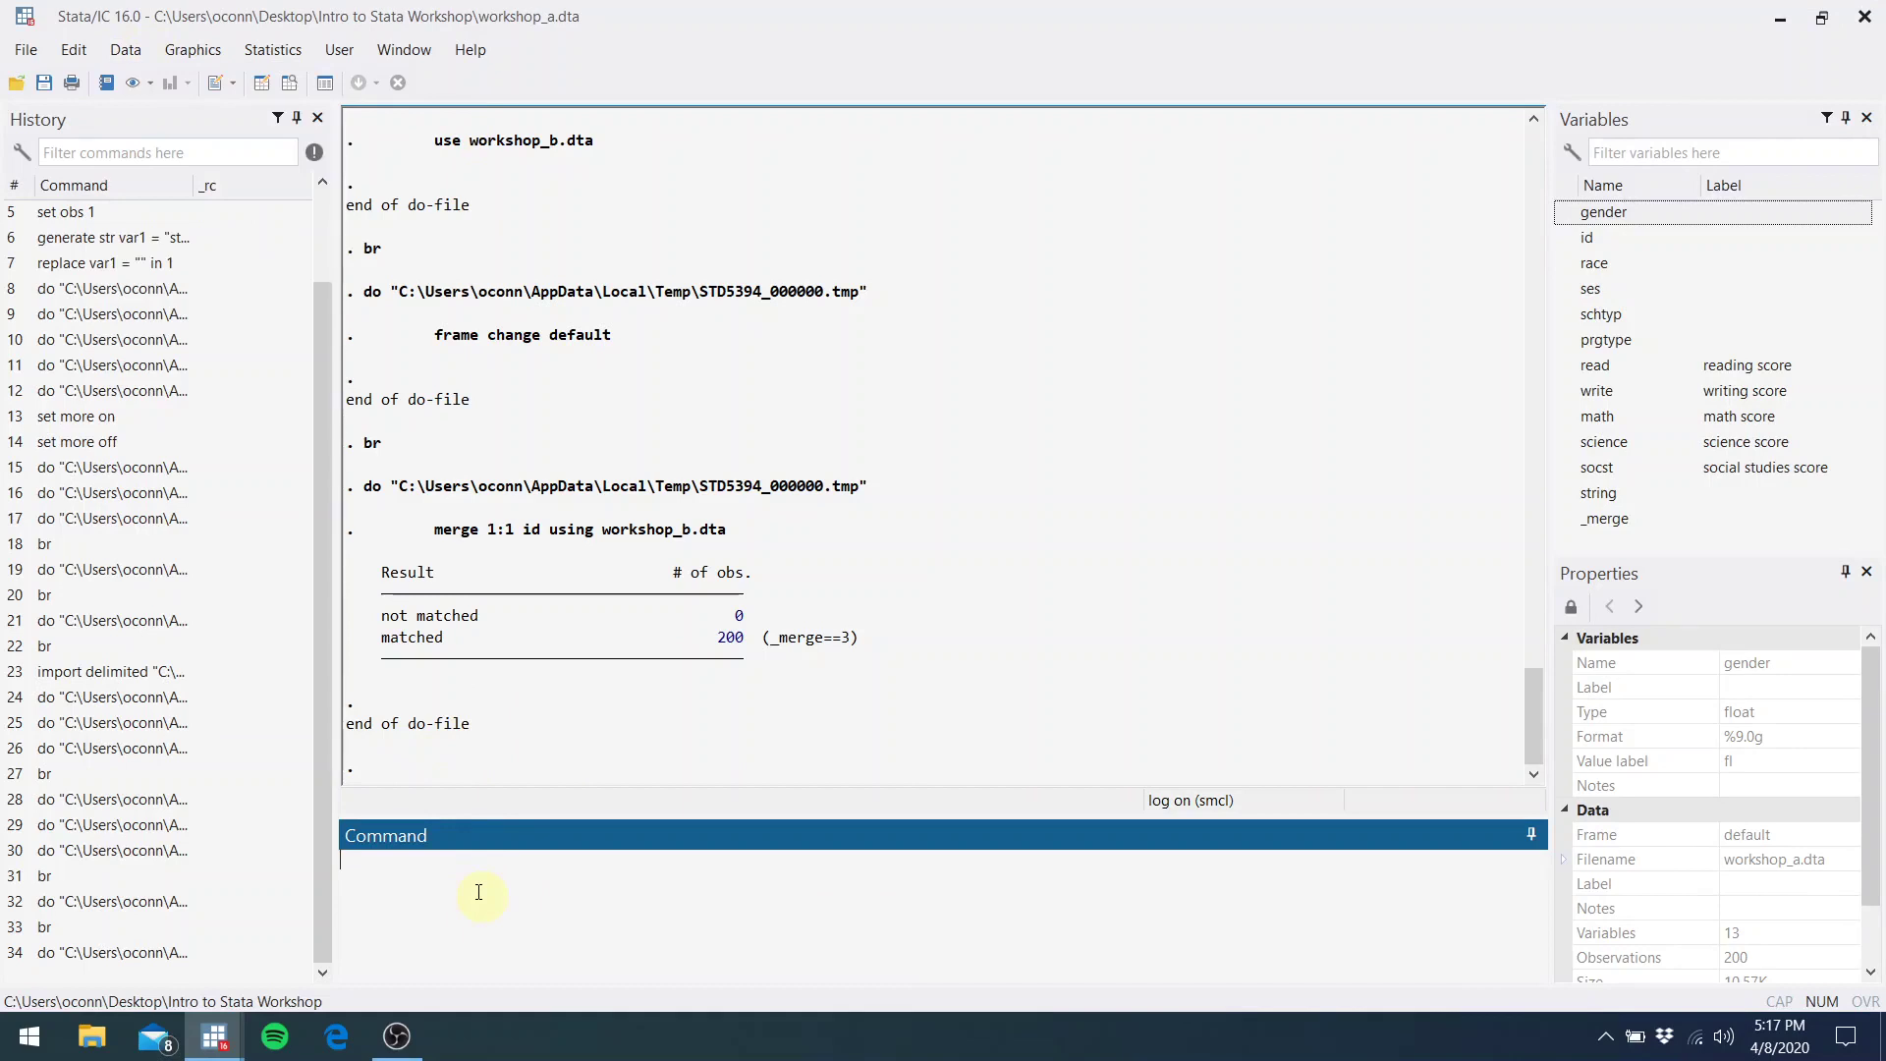
text(clear)
key(Return)
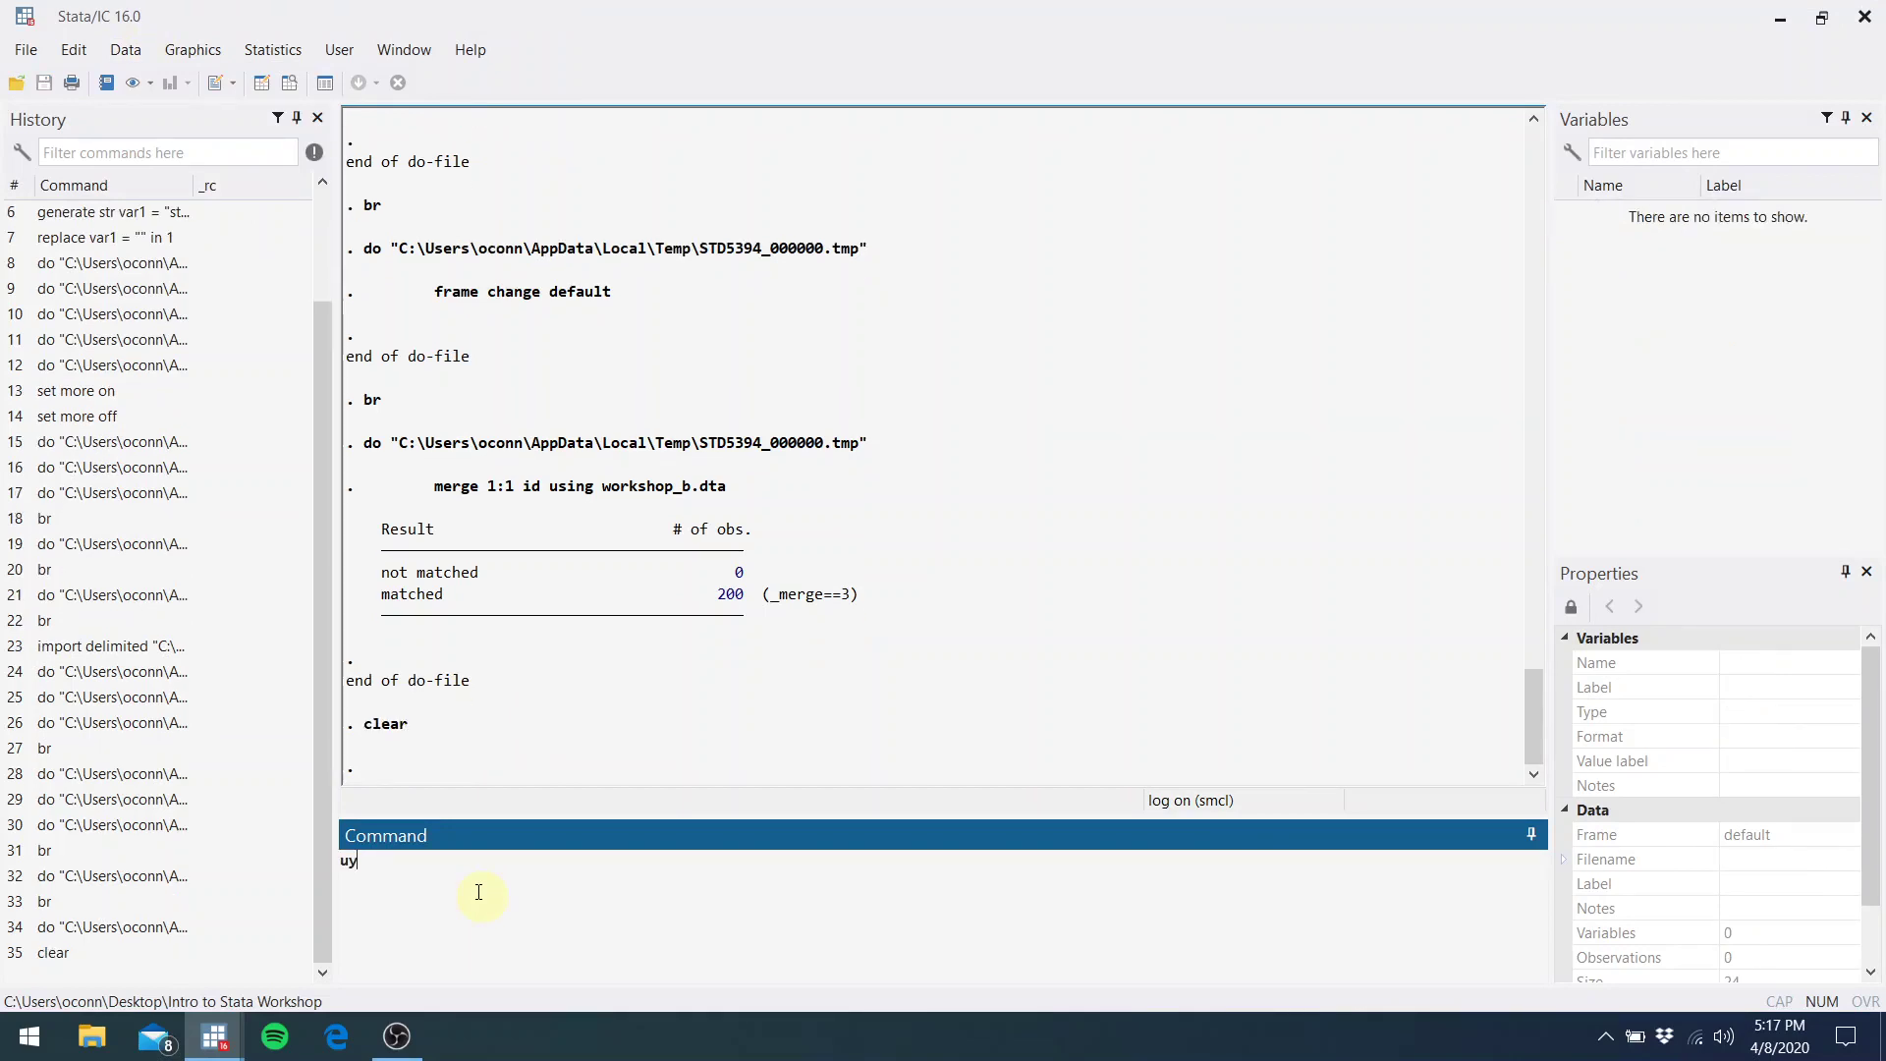
Load the first dataset again with the command "use workshop_a.dta"
key(BackSpace)
key(BackSpace)
text(wirorkshop_a.dta)
key(Return)
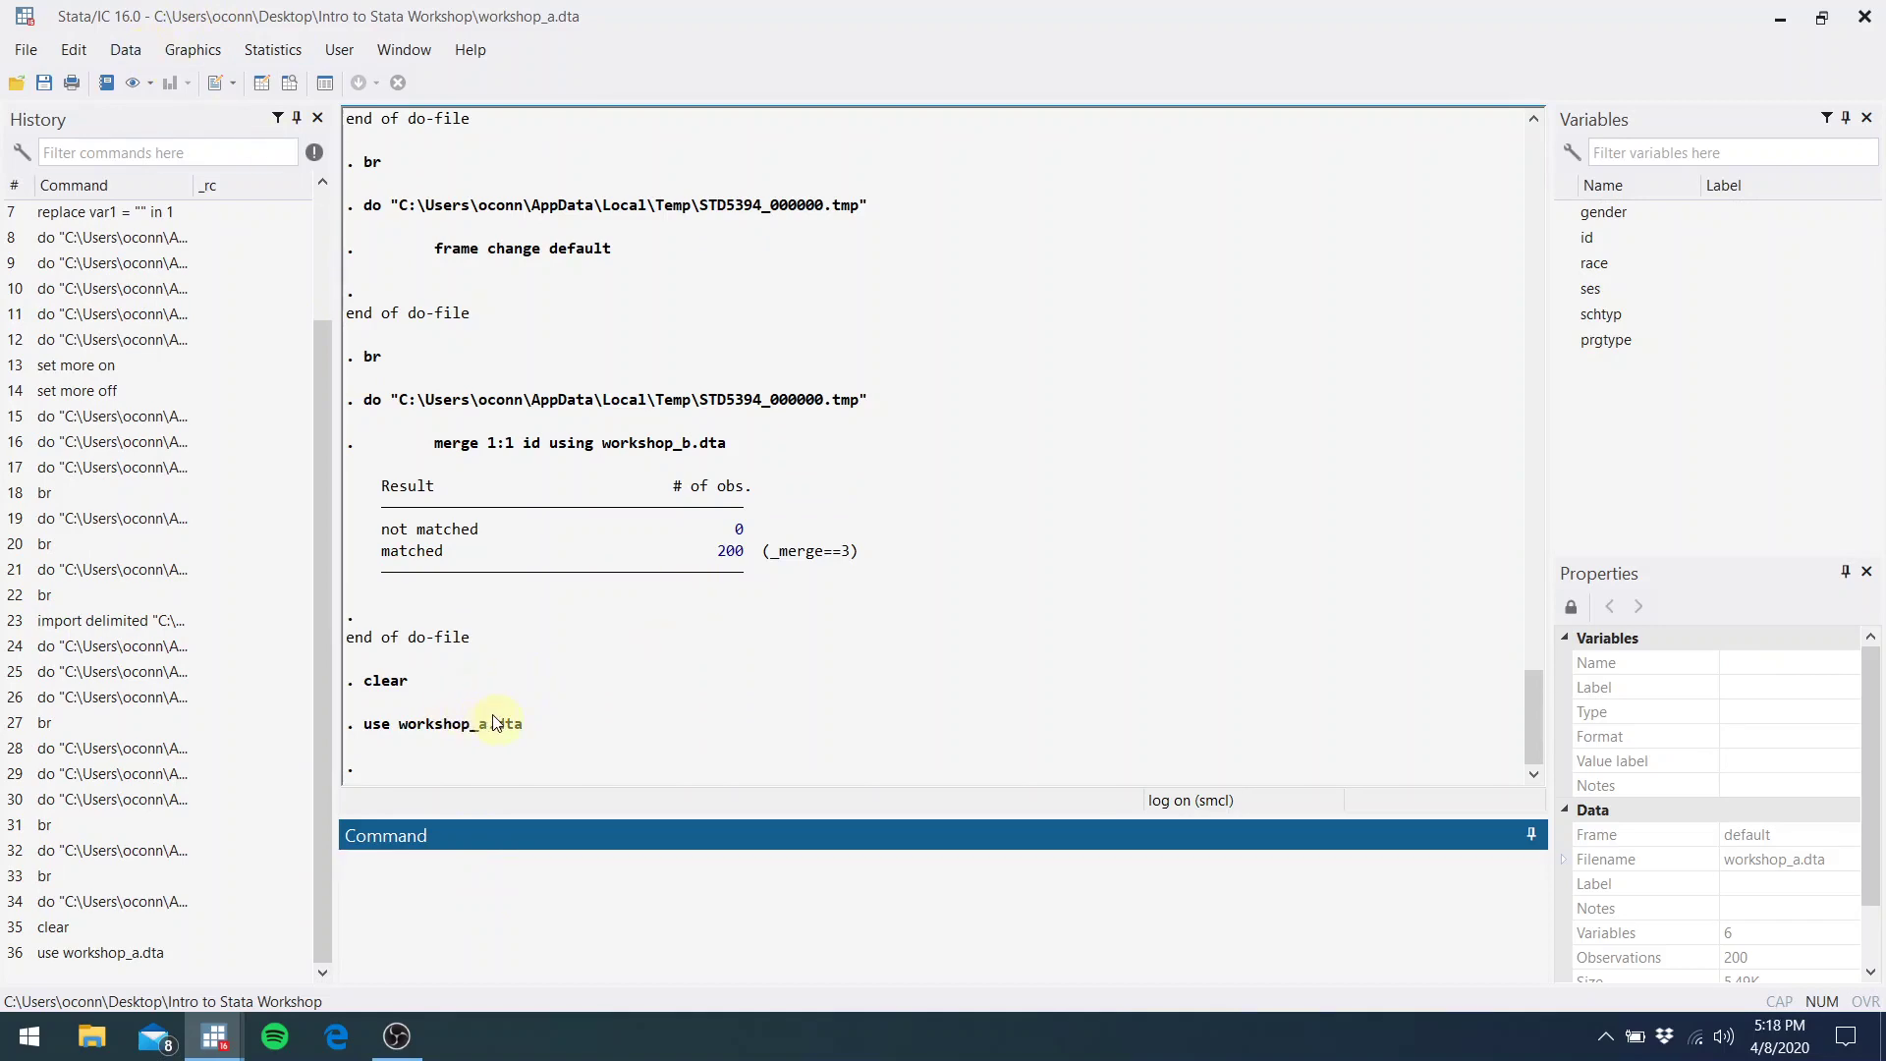
Merge workshop_b.dta into the loaded dataset through the merge dialog, using a one-to-one merge on the key variable id
click(131, 50)
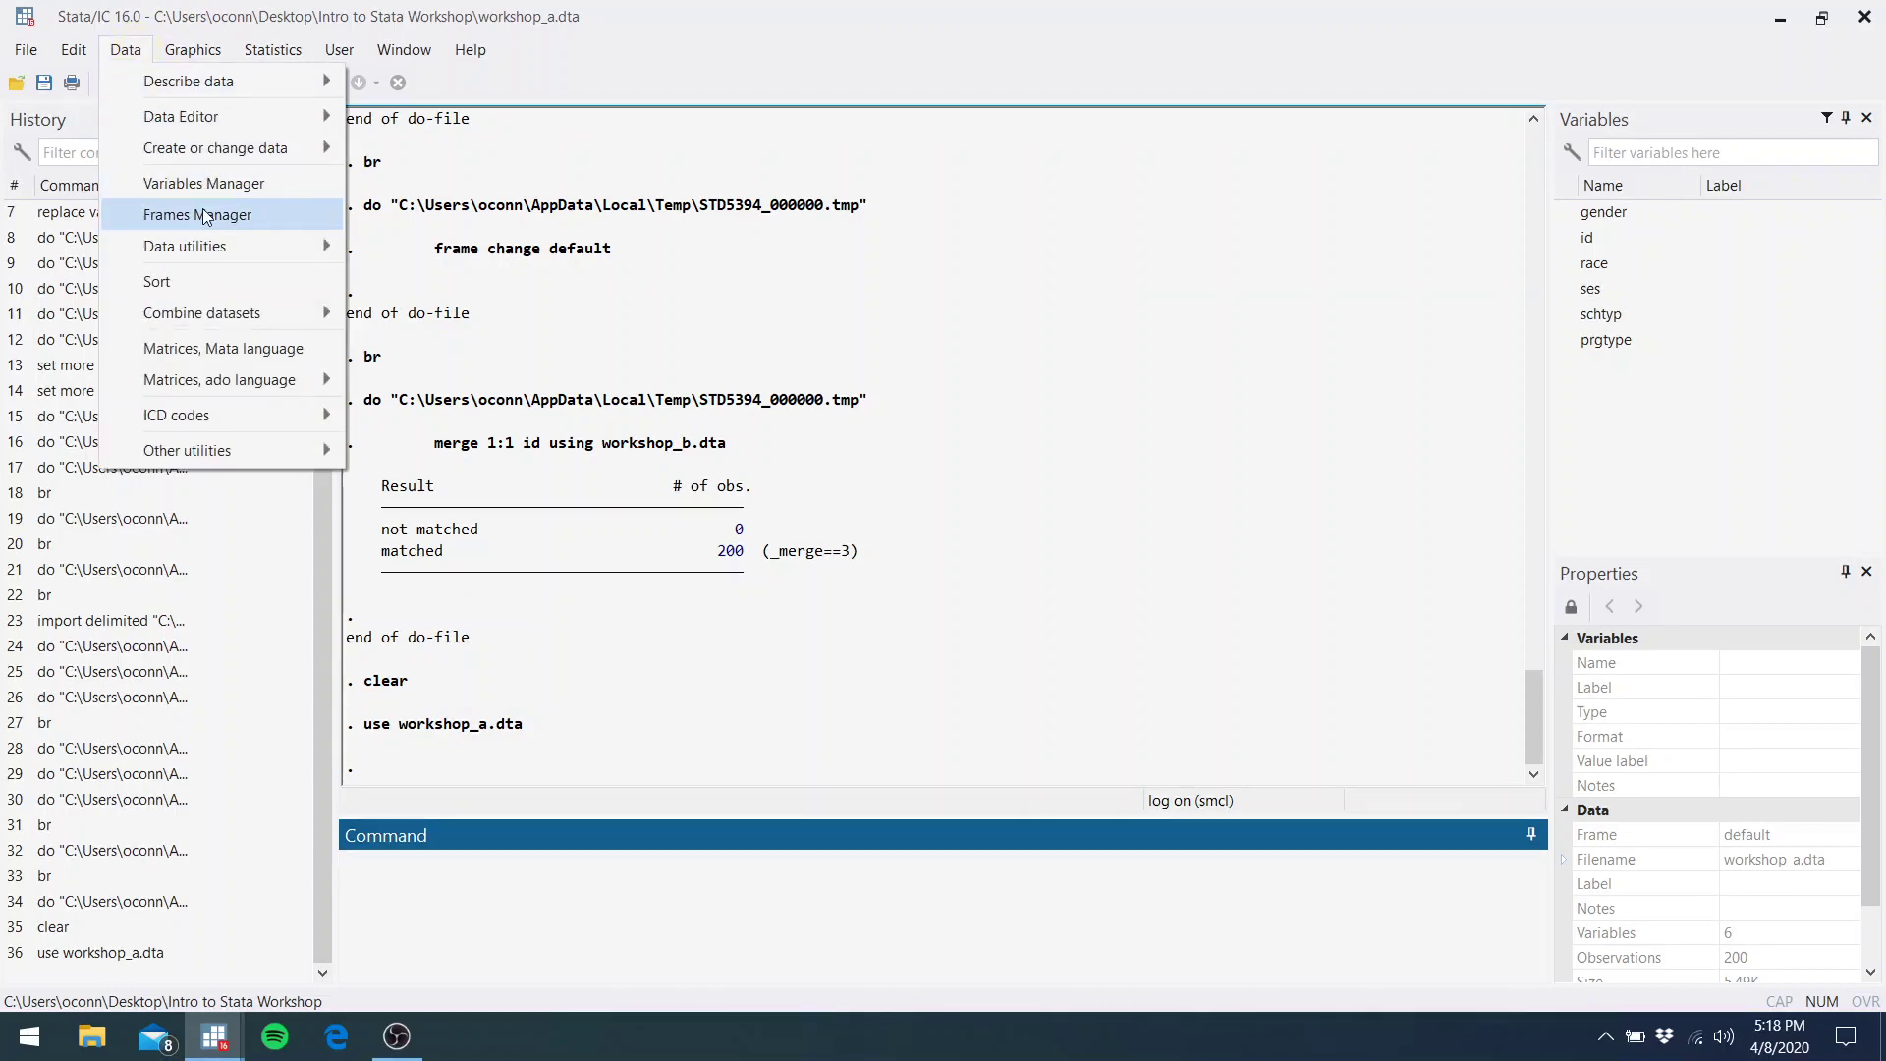
mouse_move(232, 312)
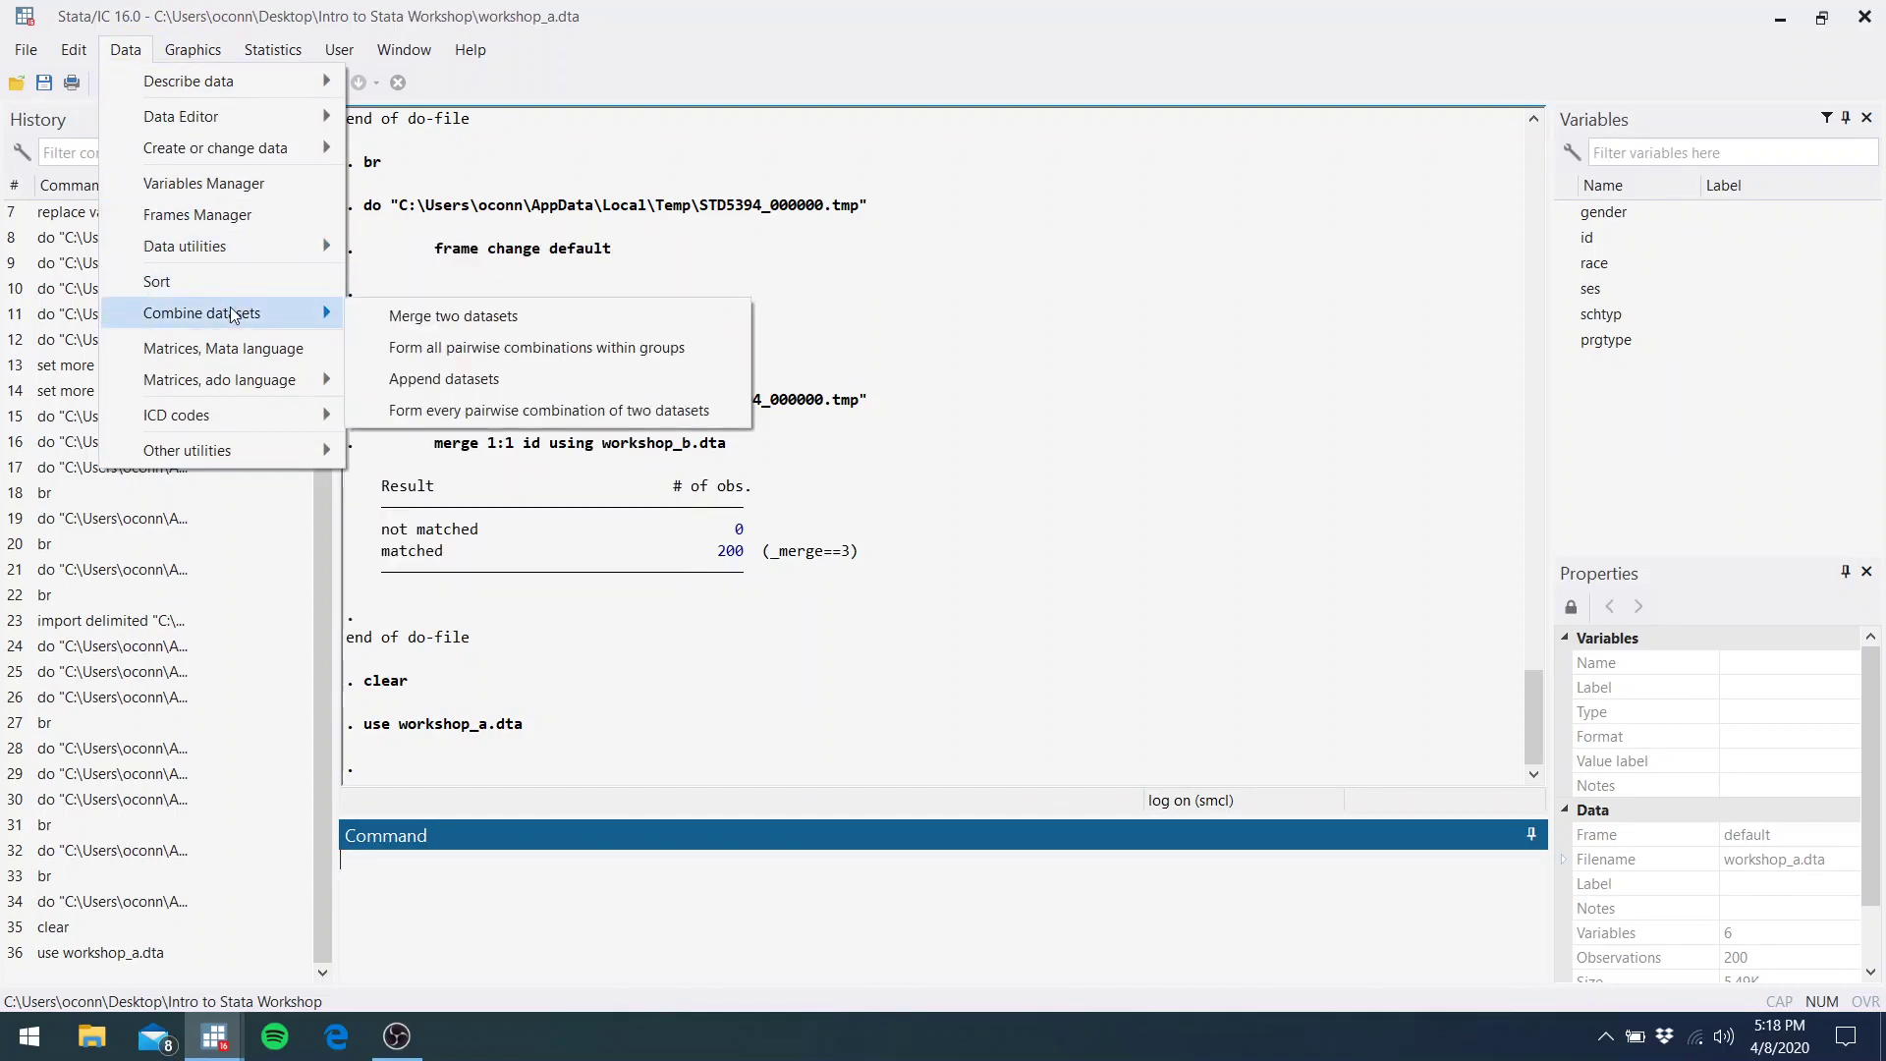
click(403, 331)
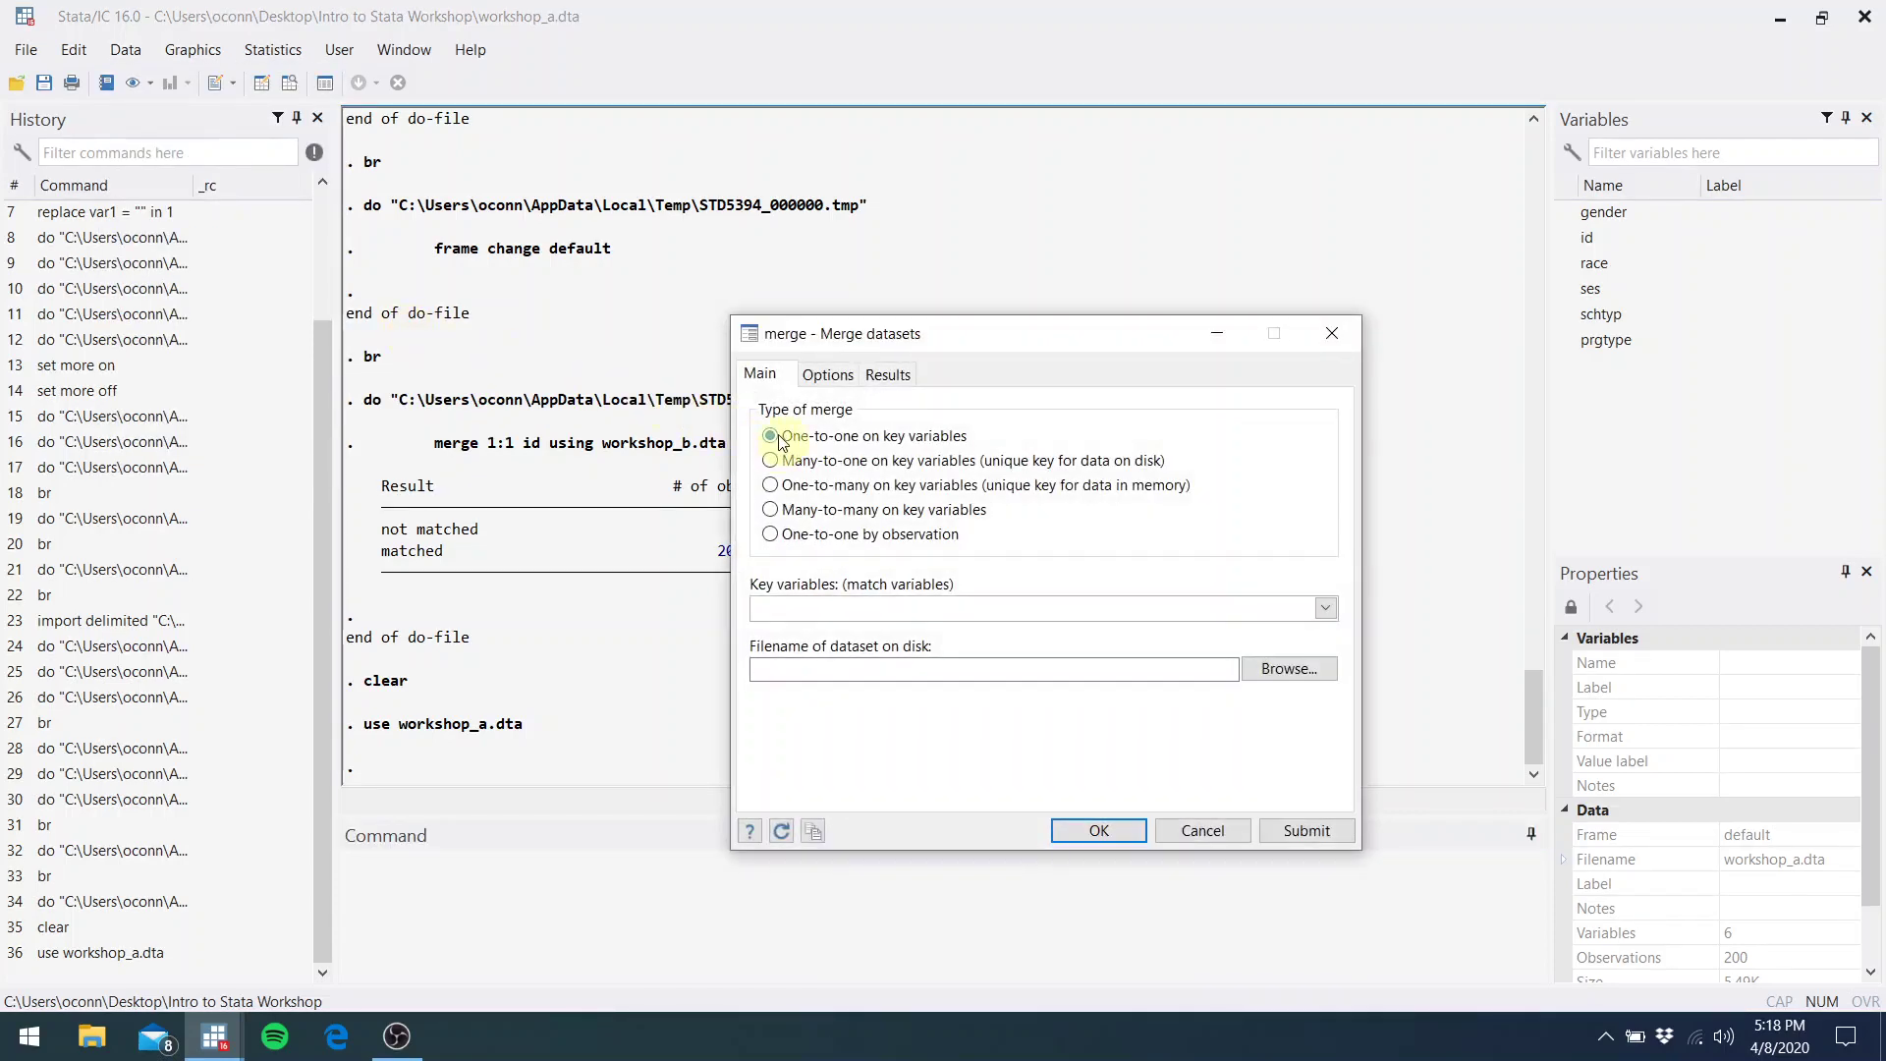
click(856, 607)
click(1314, 669)
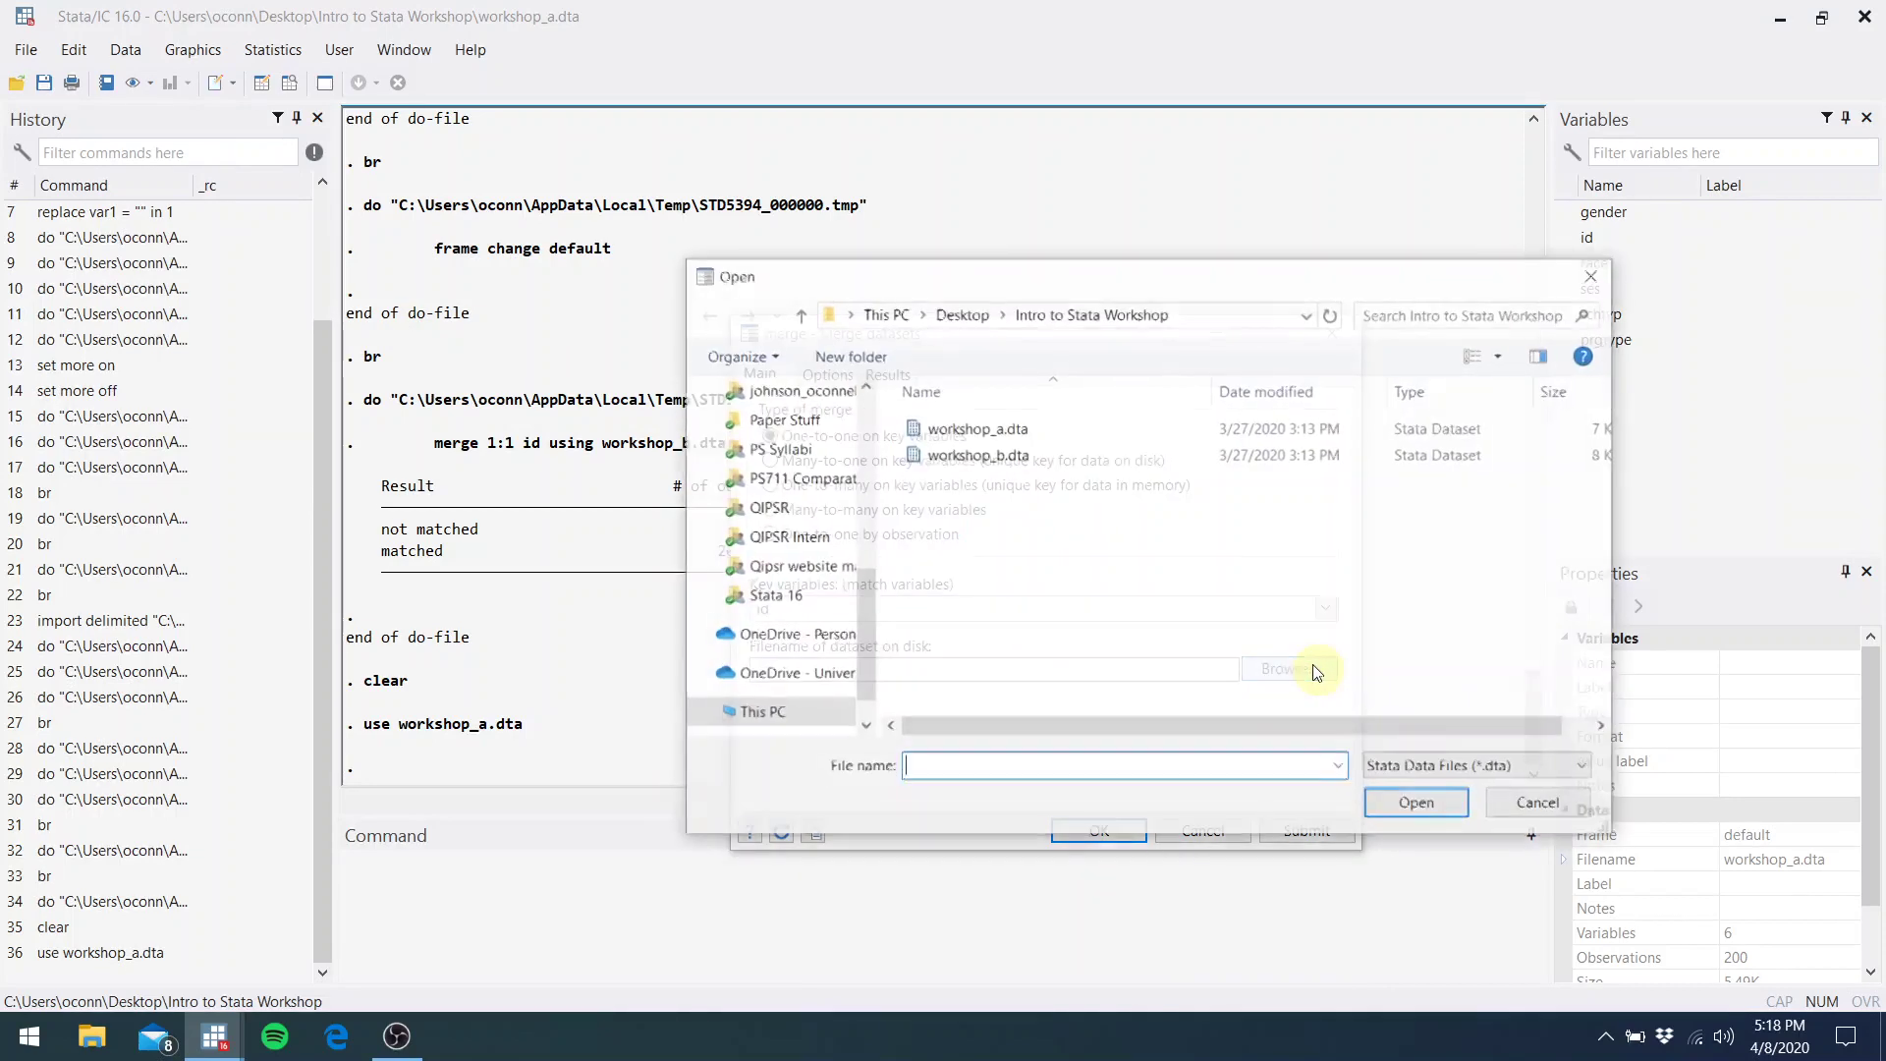
double_click(972, 457)
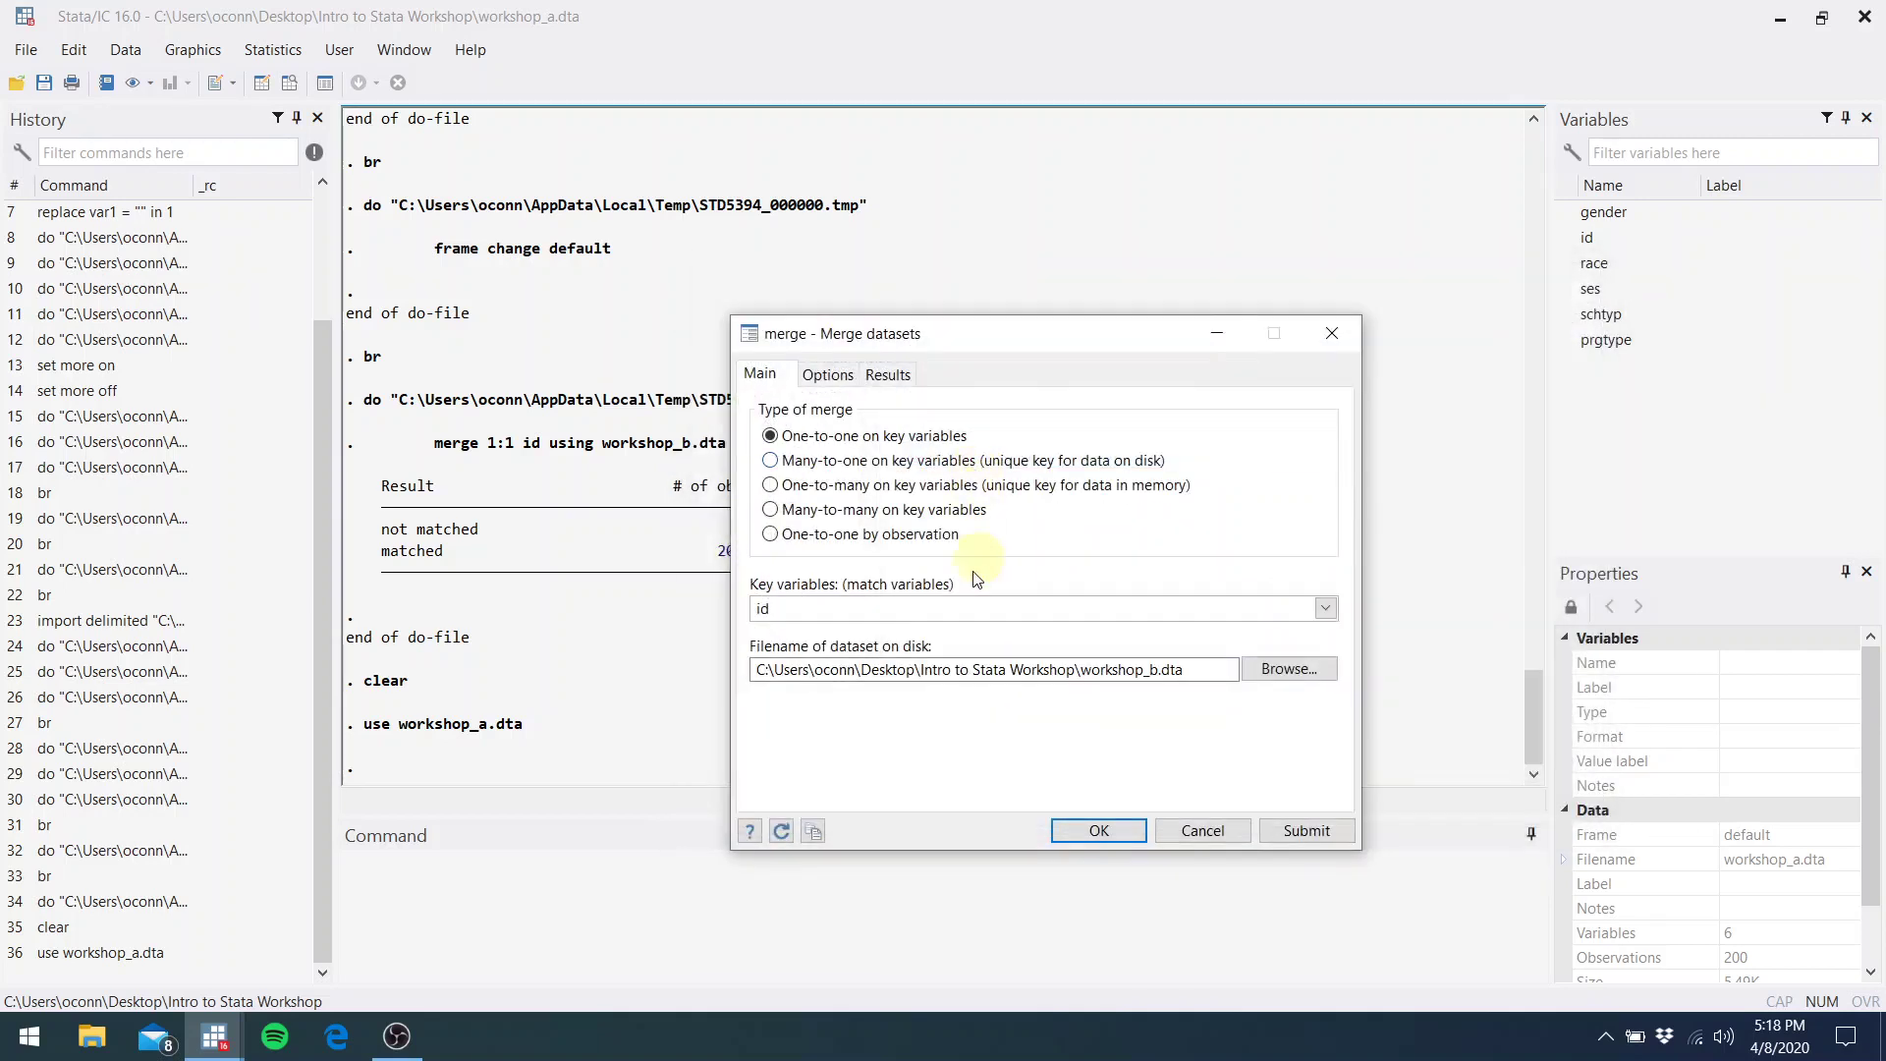
click(1087, 823)
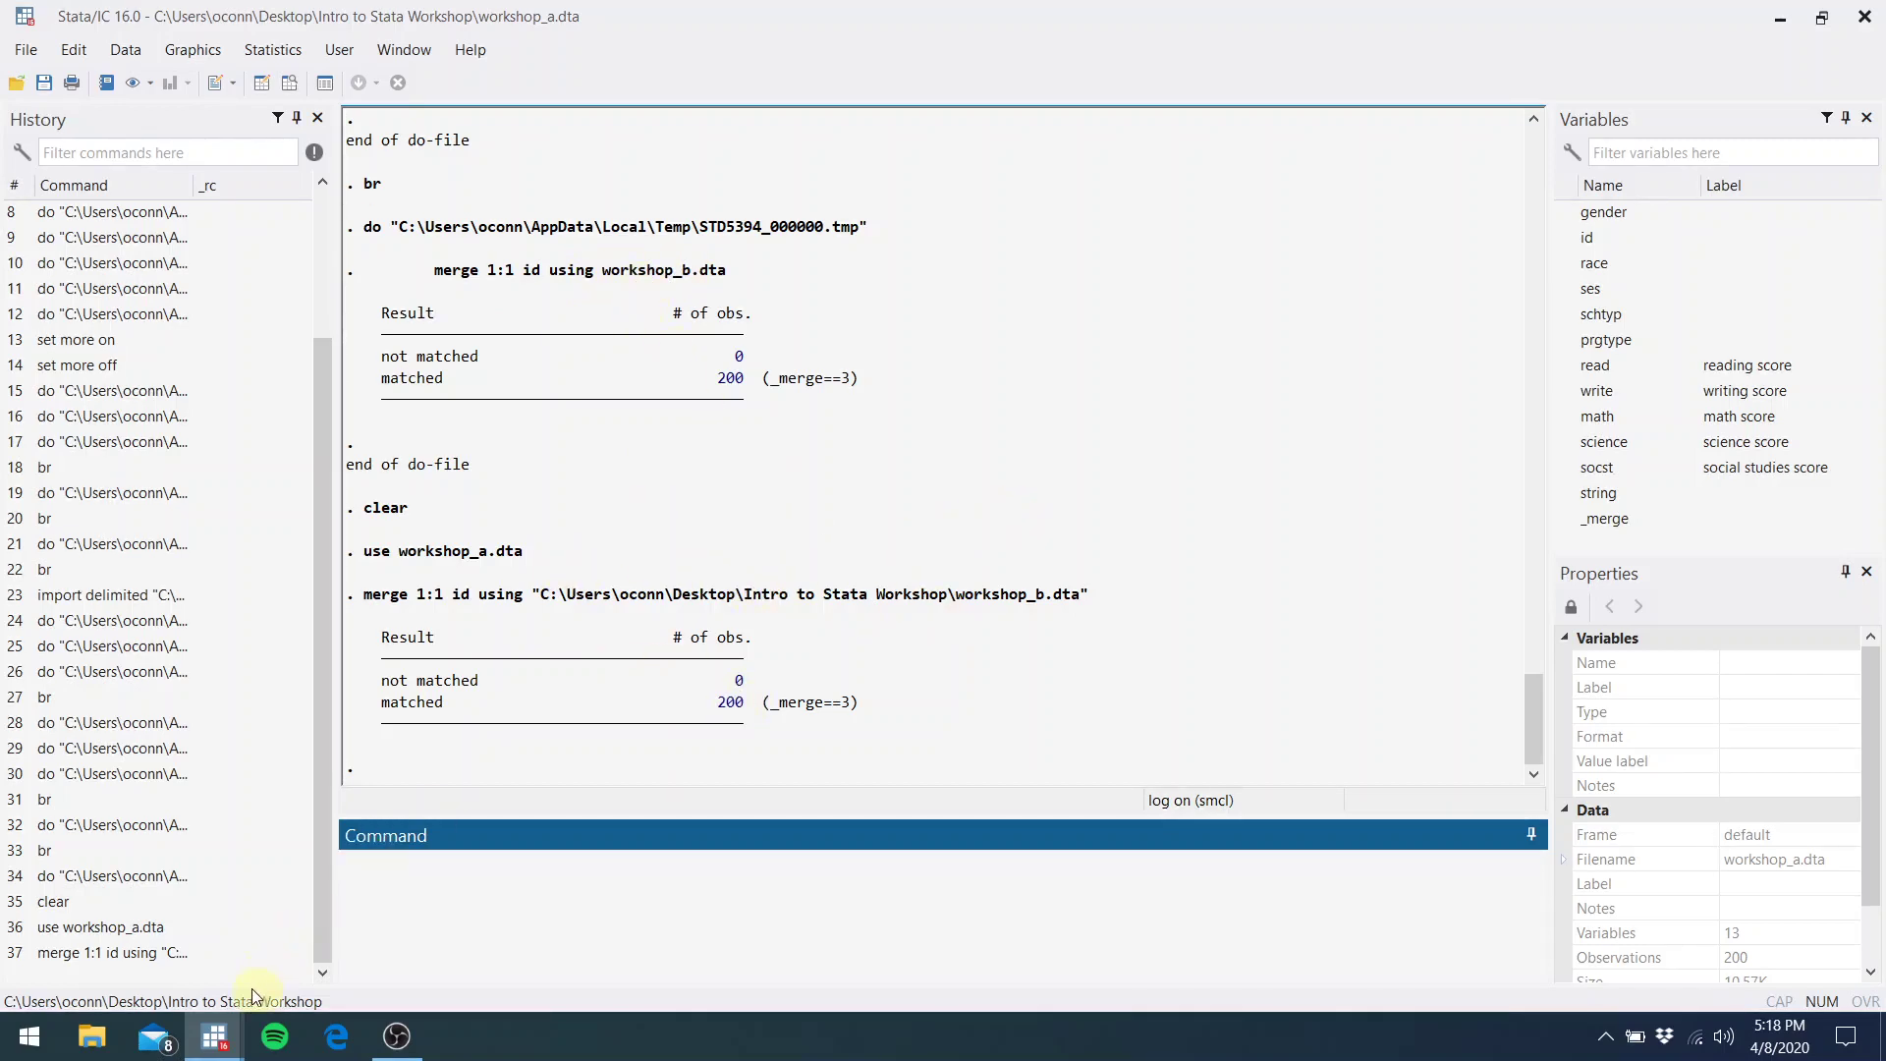
Return to the do-file editor and review the Data Management section, from Basic Operations through the missing values commands
mouse_move(237, 1015)
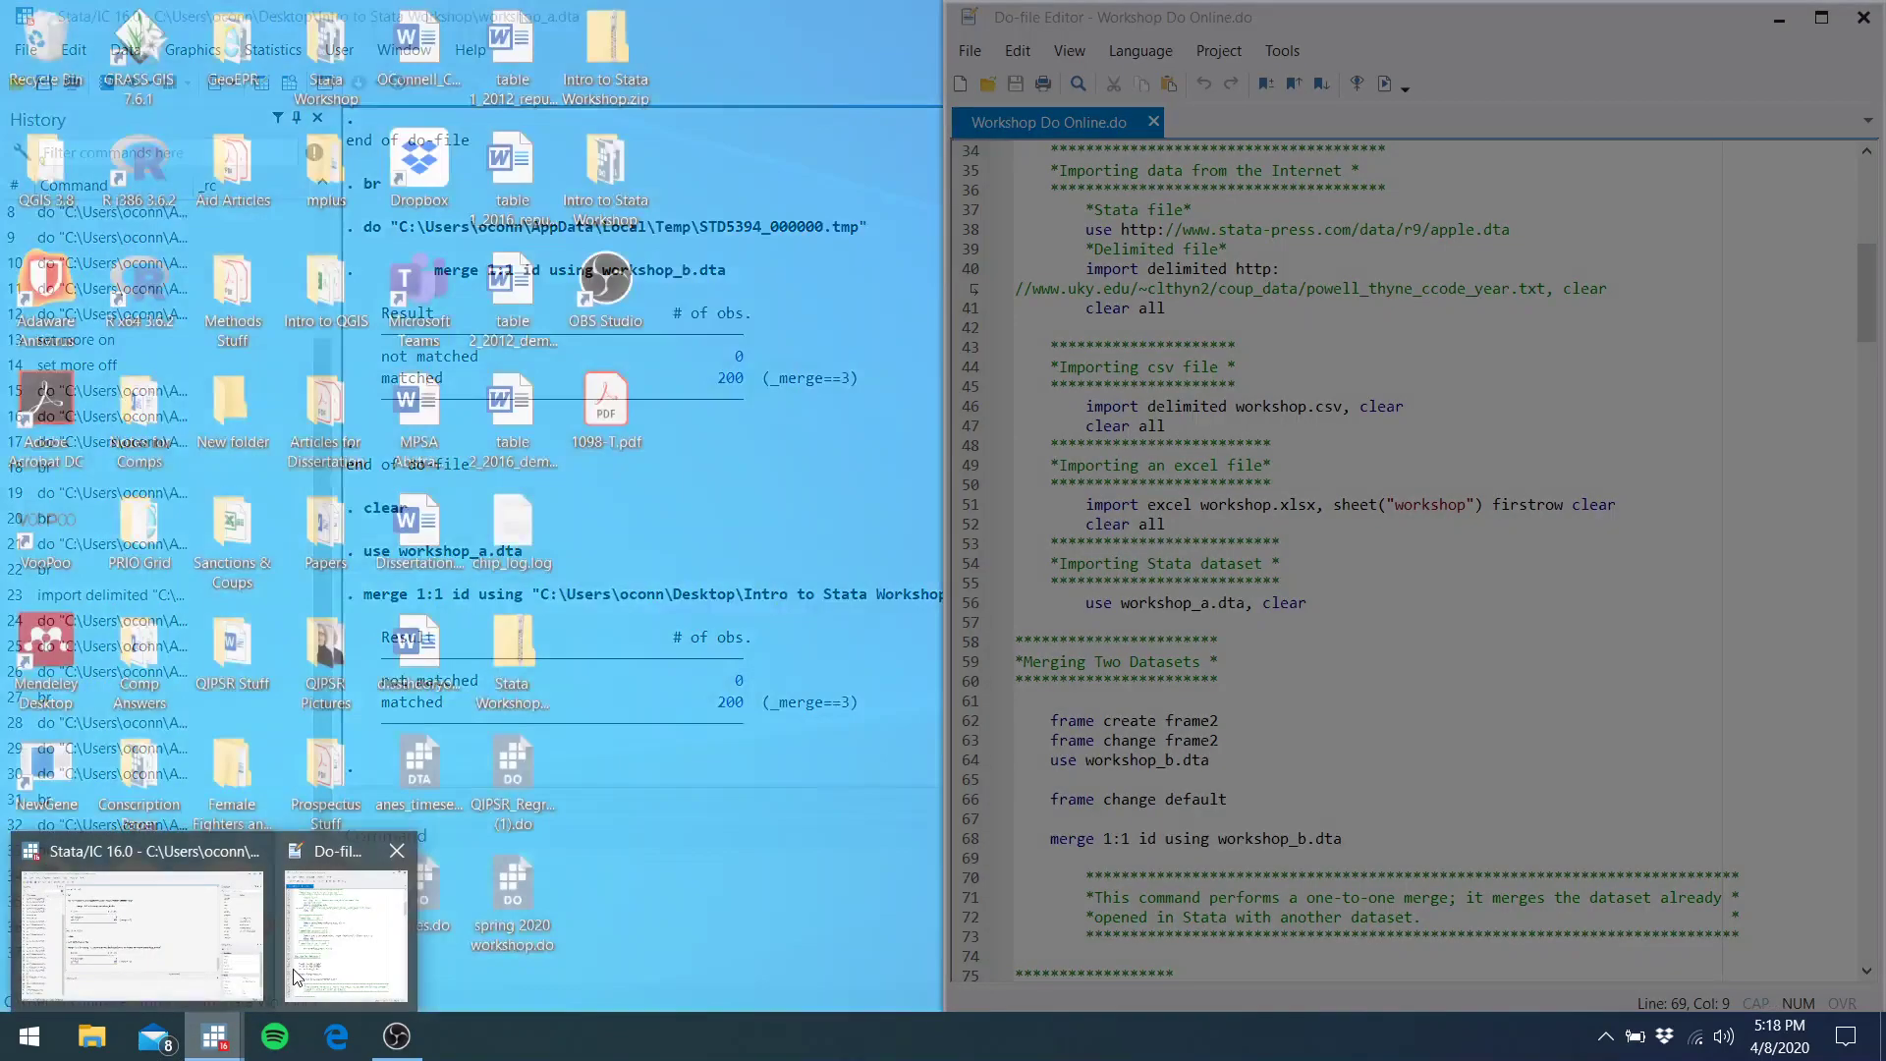
click(297, 976)
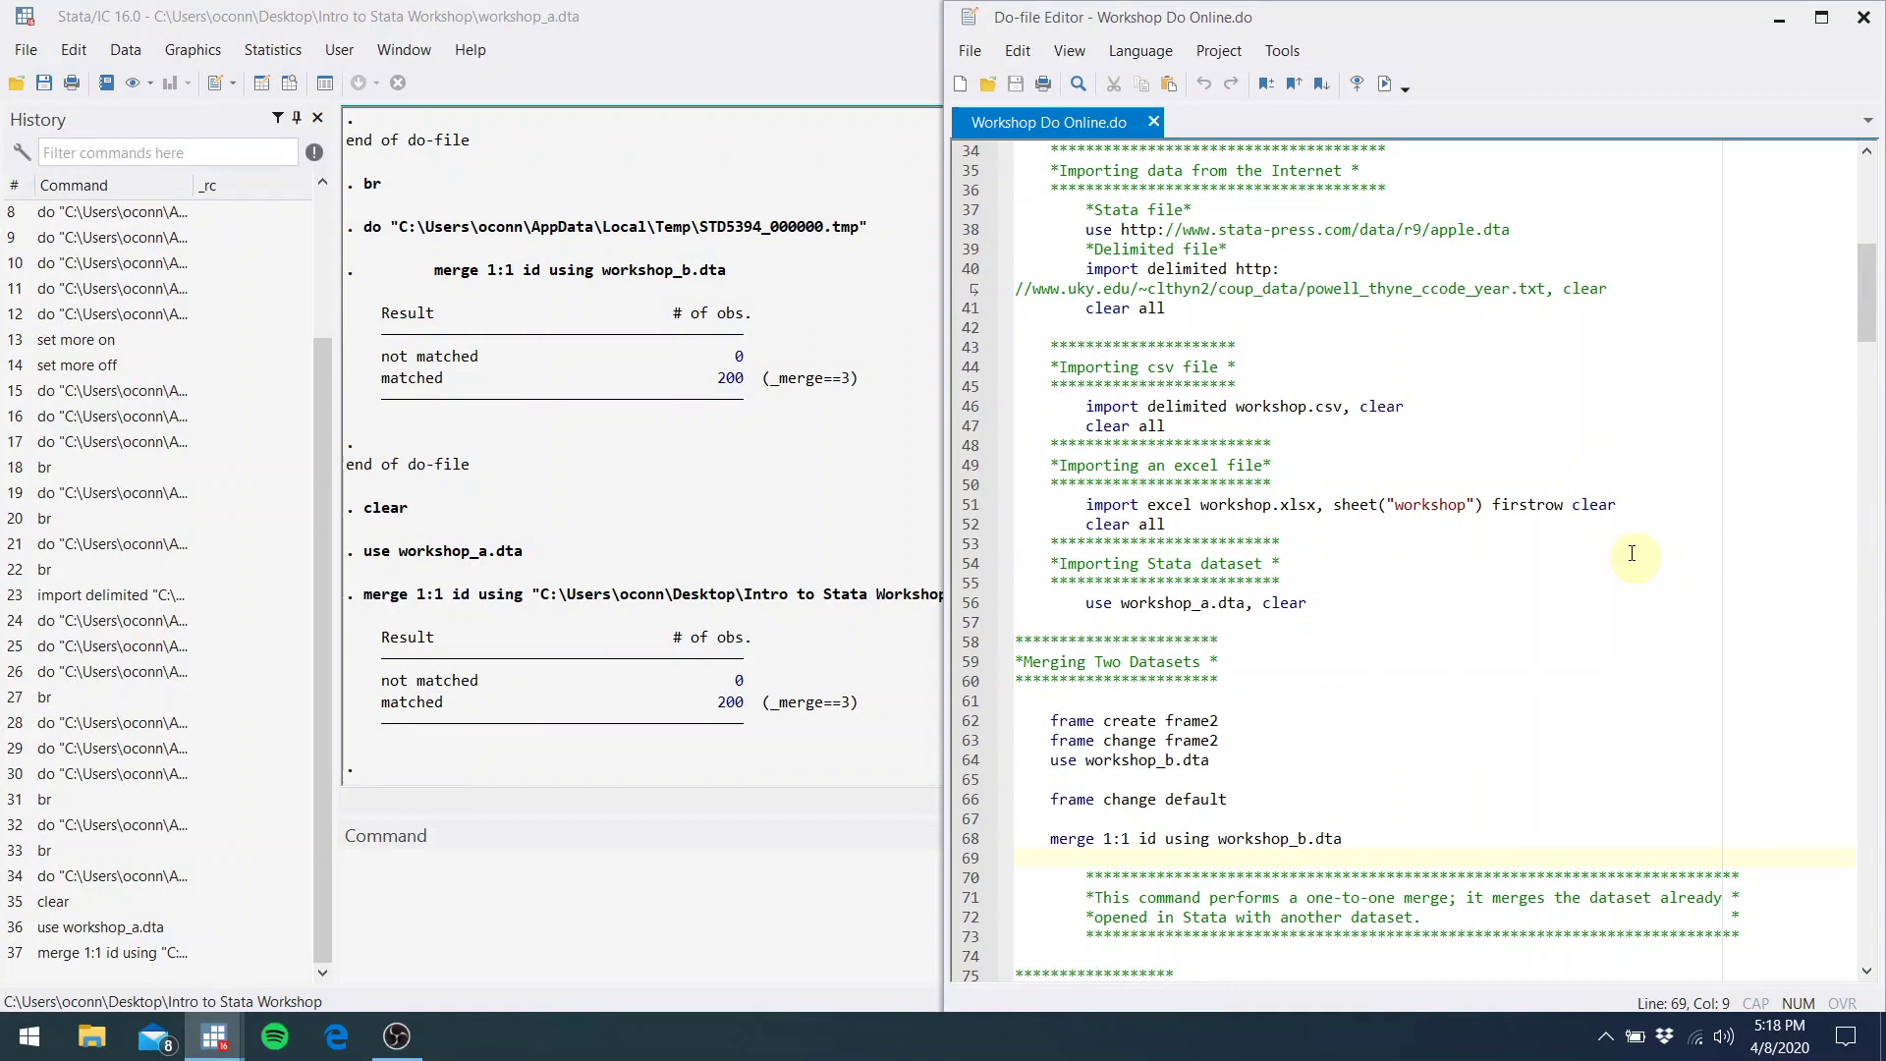
key(Down)
key(Down)
key(Down)
key(Down)
key(Down)
key(Down)
key(Down)
key(Down)
key(Down)
key(Down)
key(Down)
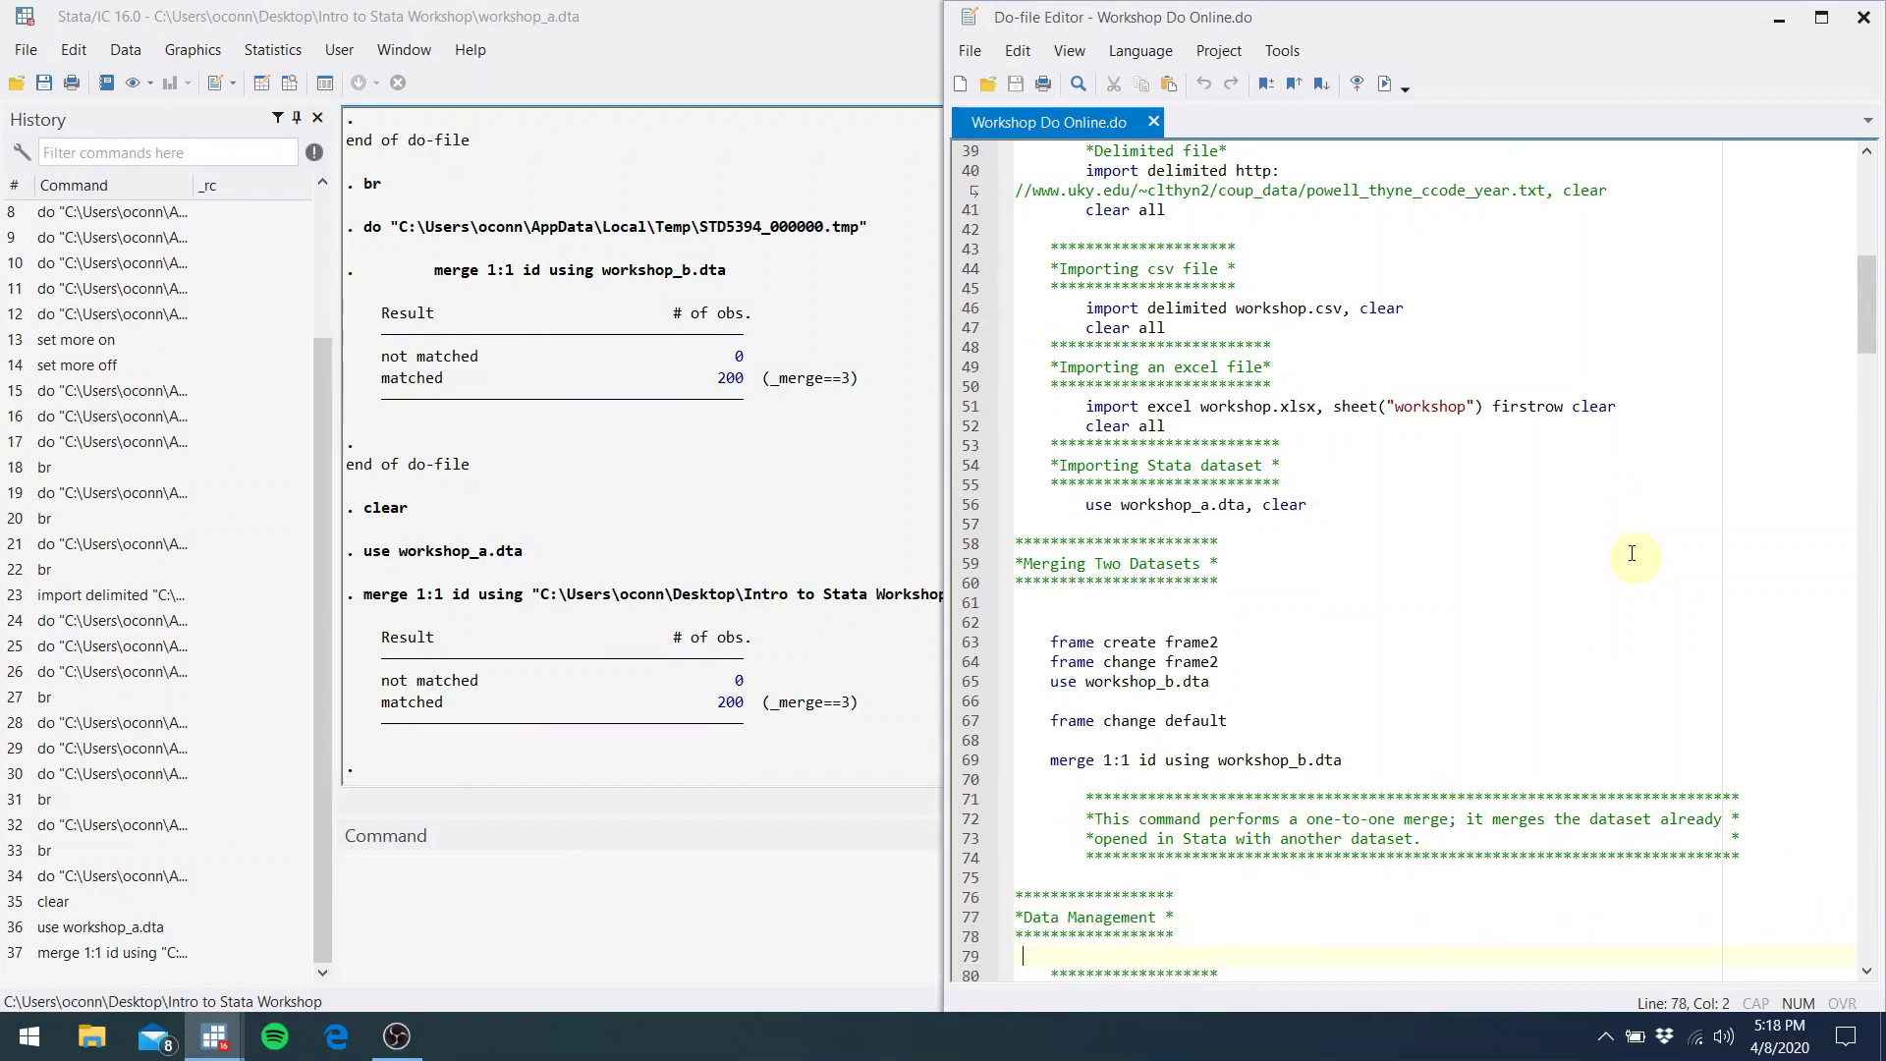
key(Down)
key(Down)
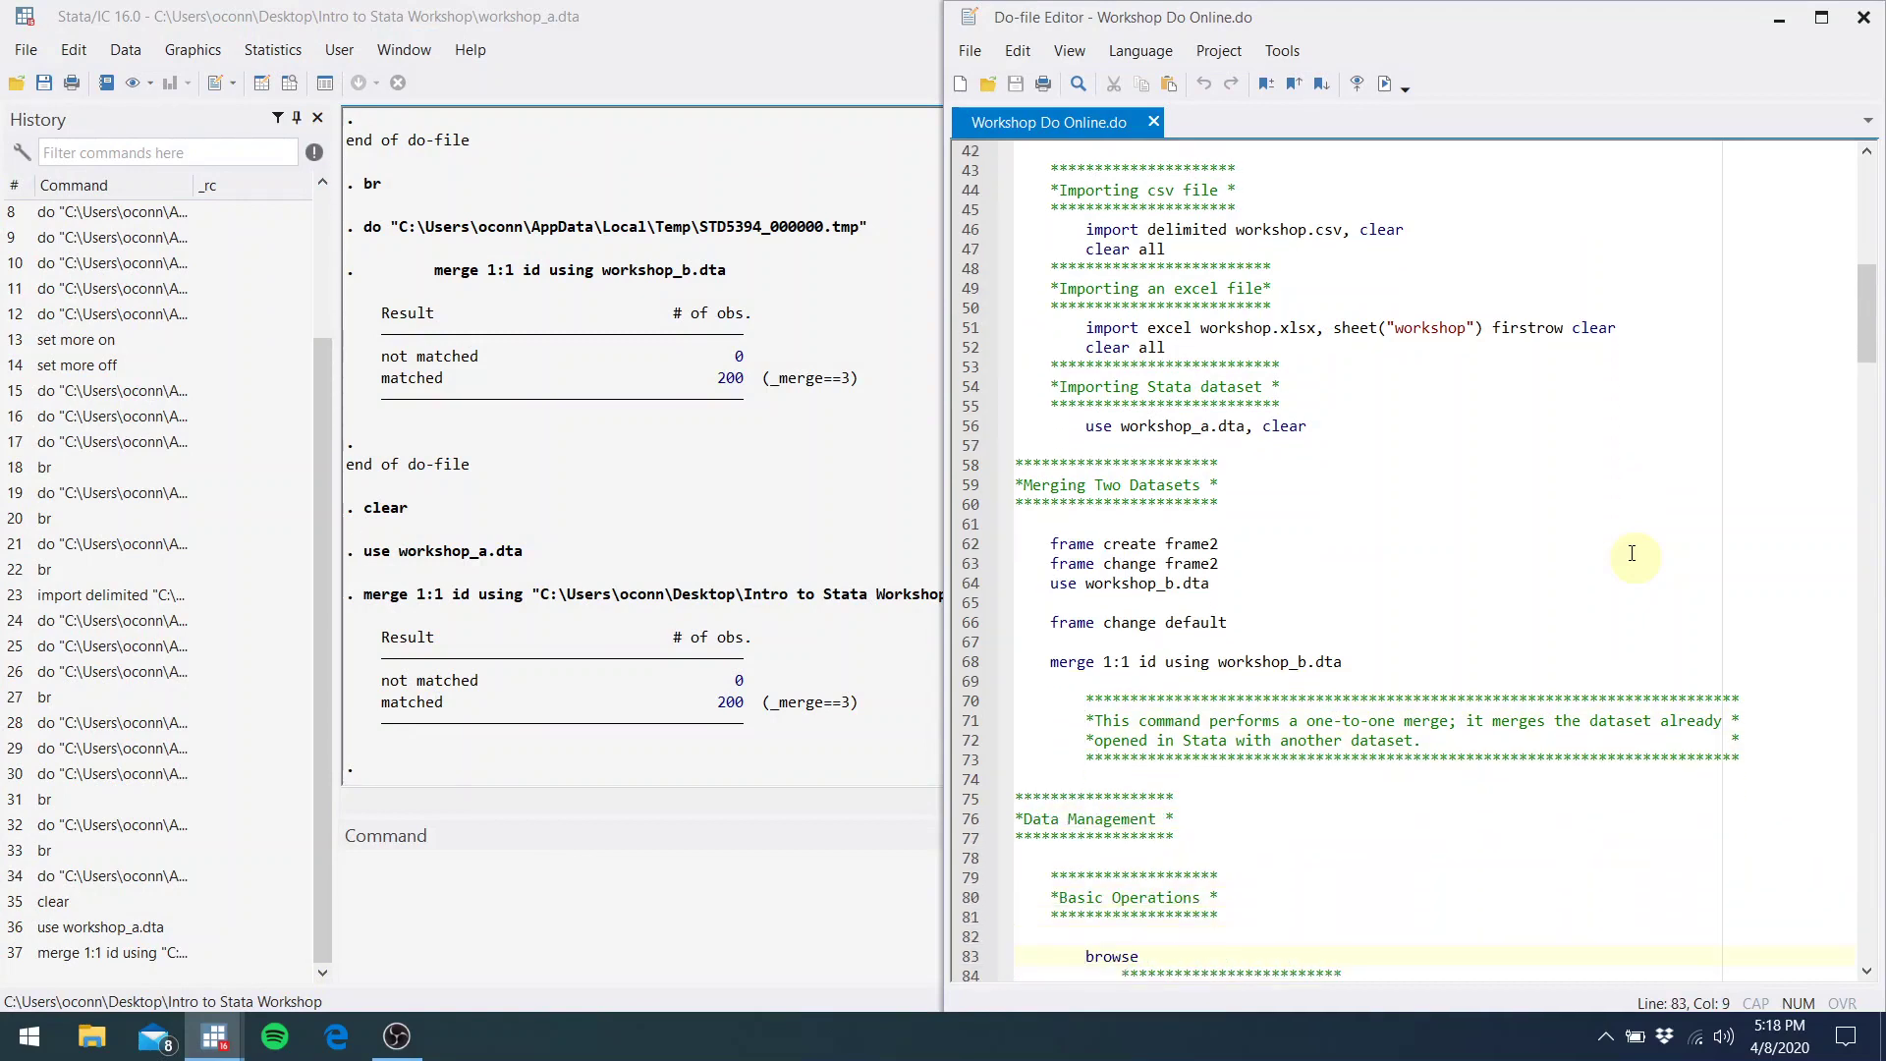
key(Down)
key(Down)
key(Down)
key(Down)
key(Down)
key(Down)
key(Down)
key(Down)
key(Down)
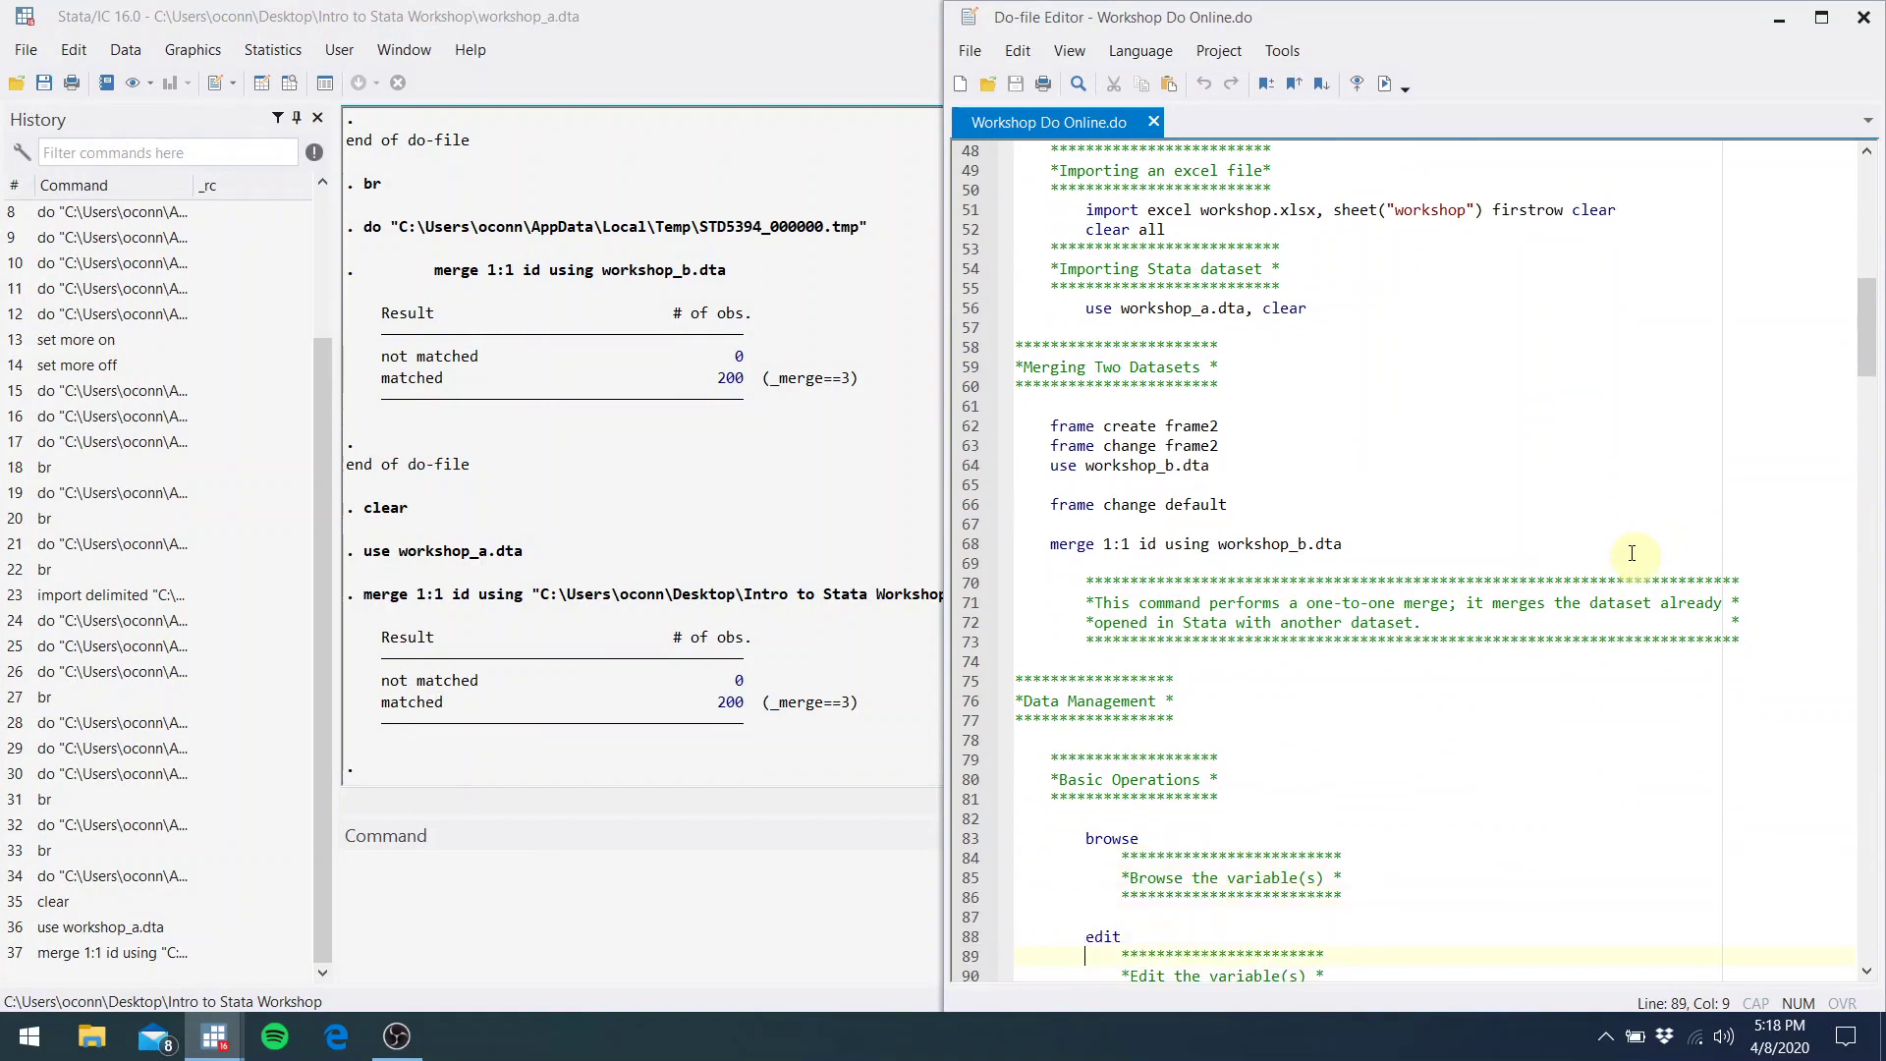
key(Down)
key(Down)
key(Down)
key(Down)
key(Down)
key(Down)
key(Down)
key(Down)
key(Down)
key(Down)
key(Down)
key(Down)
key(Down)
key(Down)
key(Down)
key(Down)
key(Down)
key(Down)
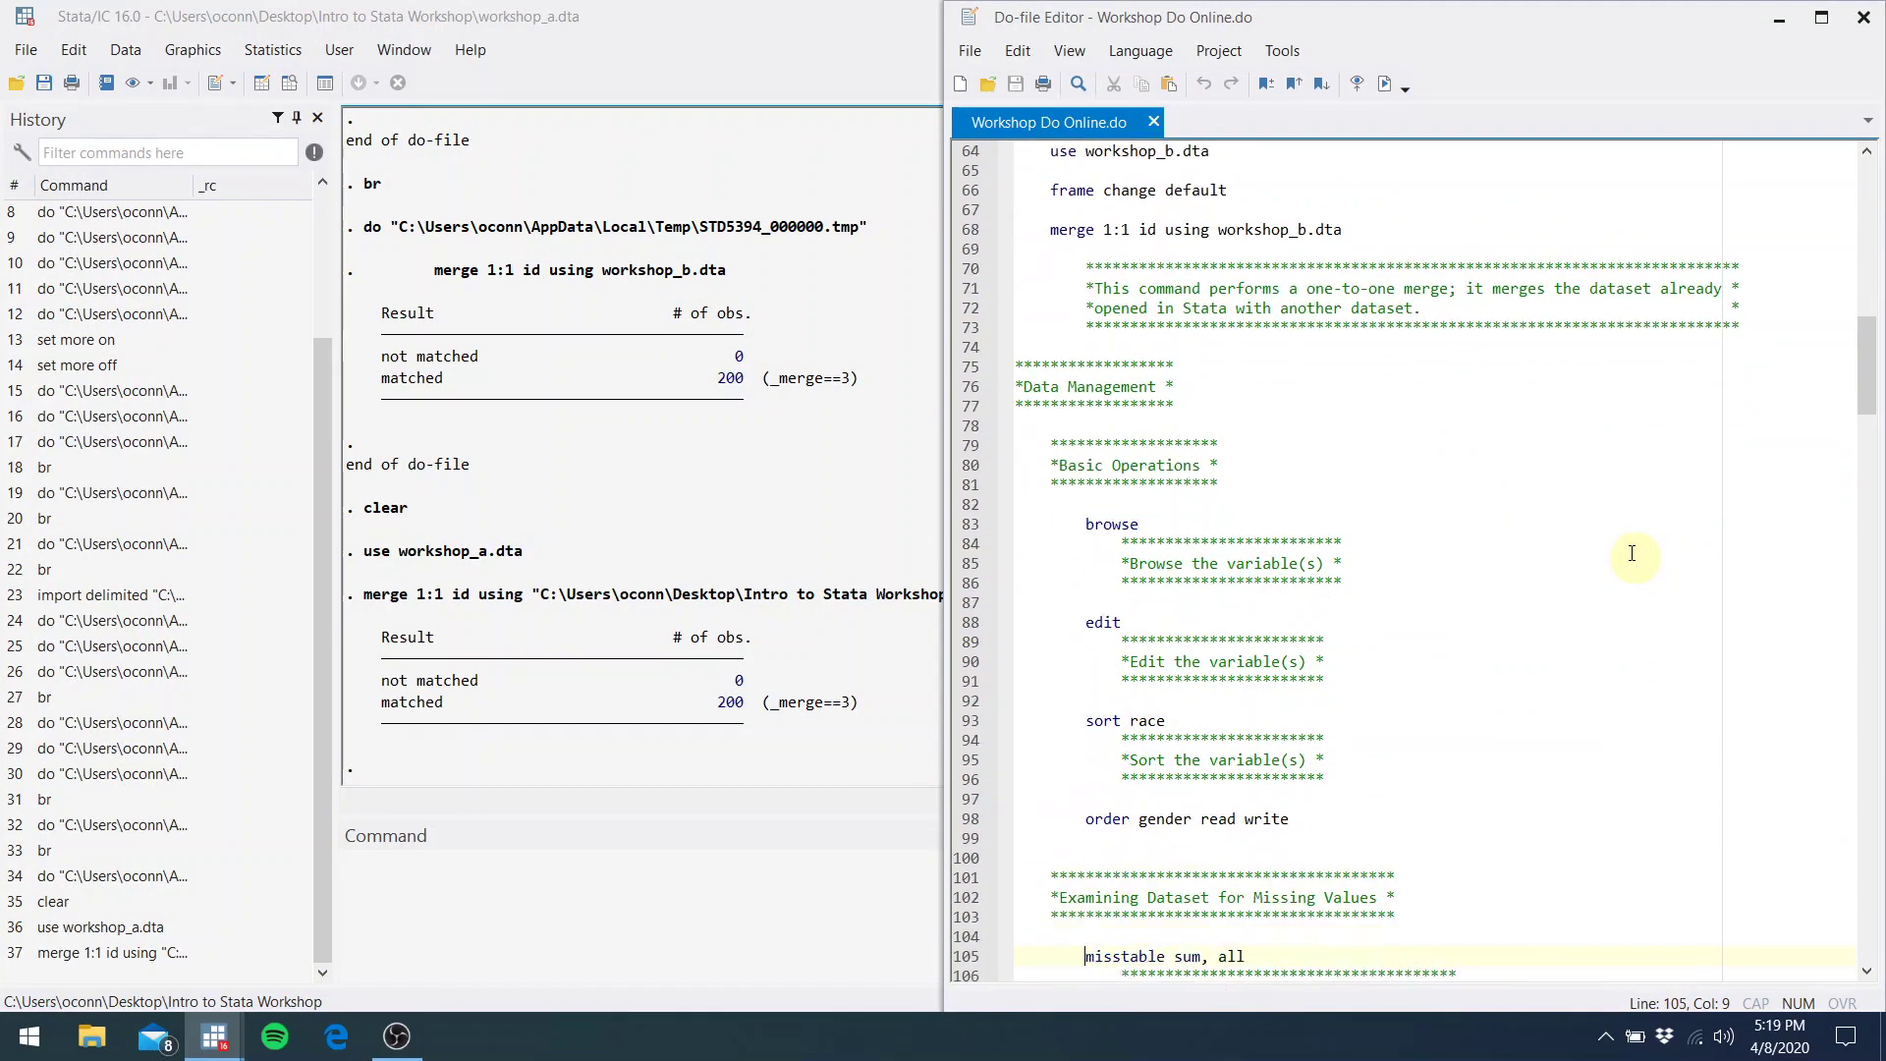
key(Down)
key(Down)
key(Down)
key(Down)
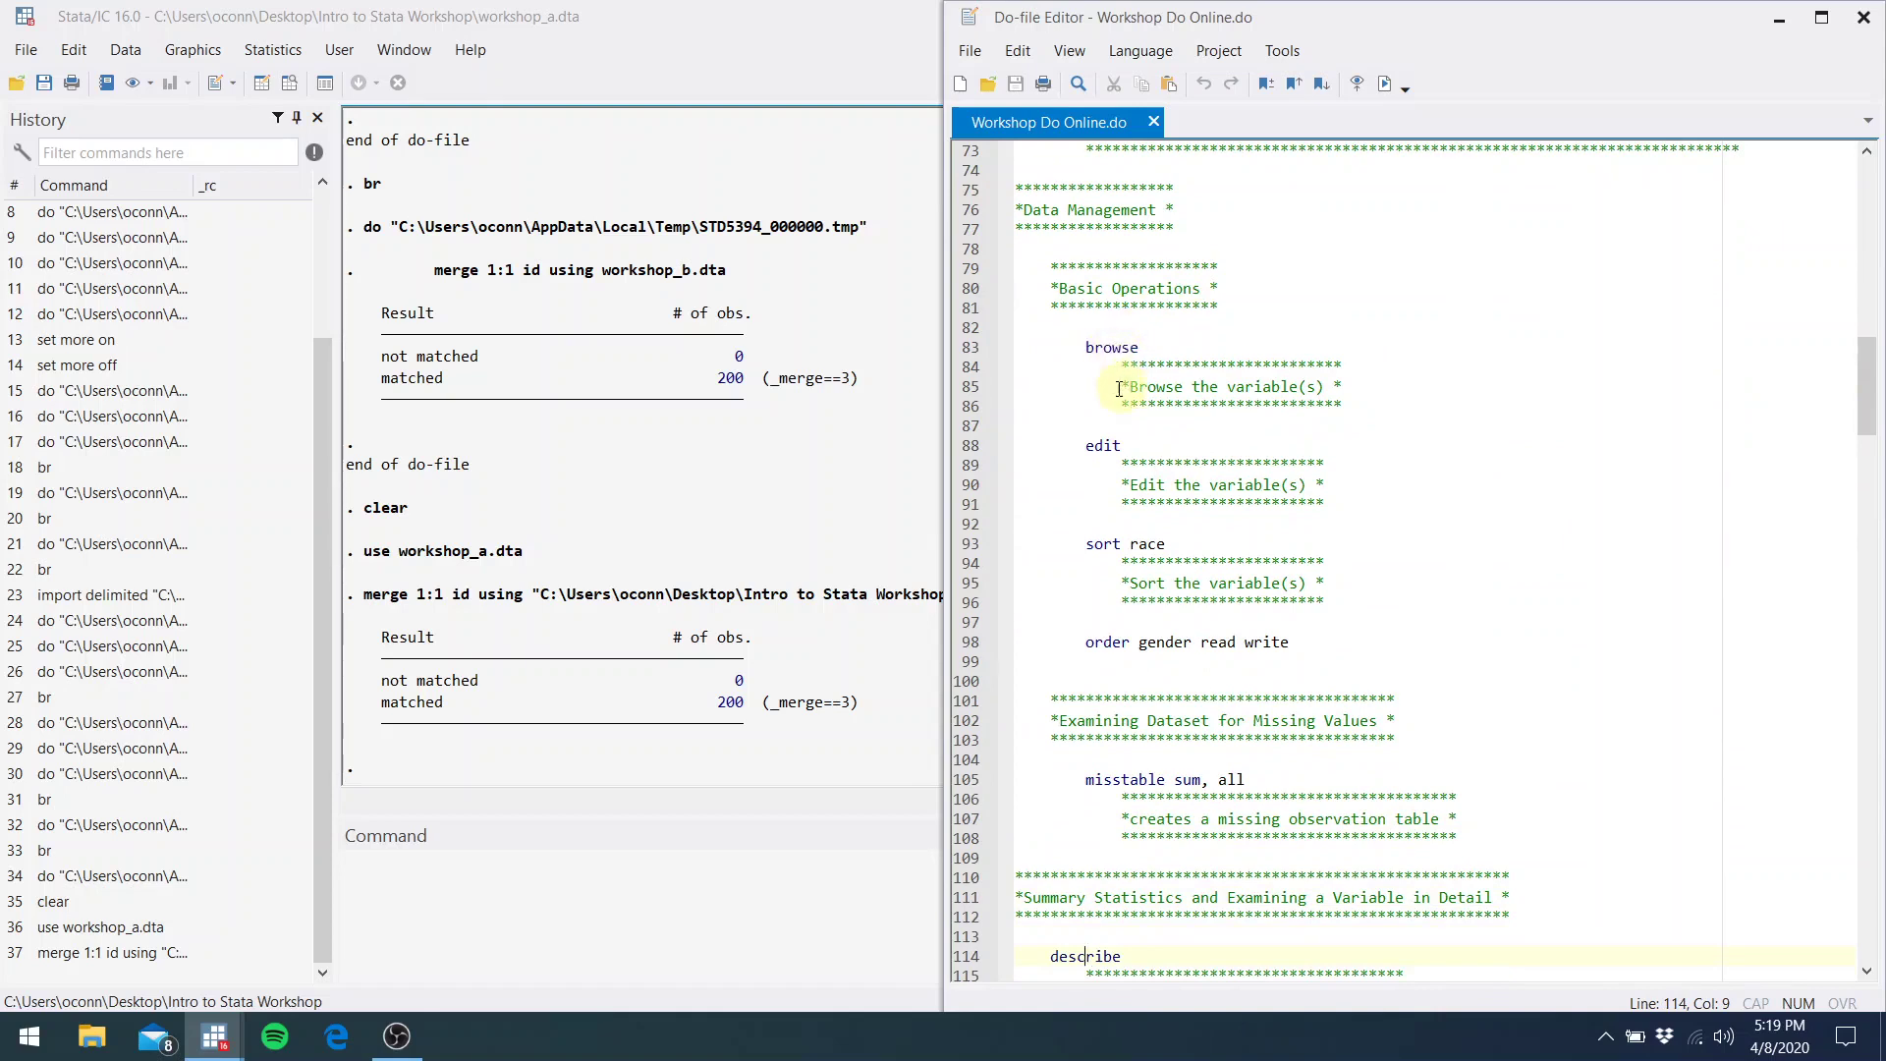
Run only the "edit" line of the do-file, switch the opened data editor to browse mode and close it
click(1126, 448)
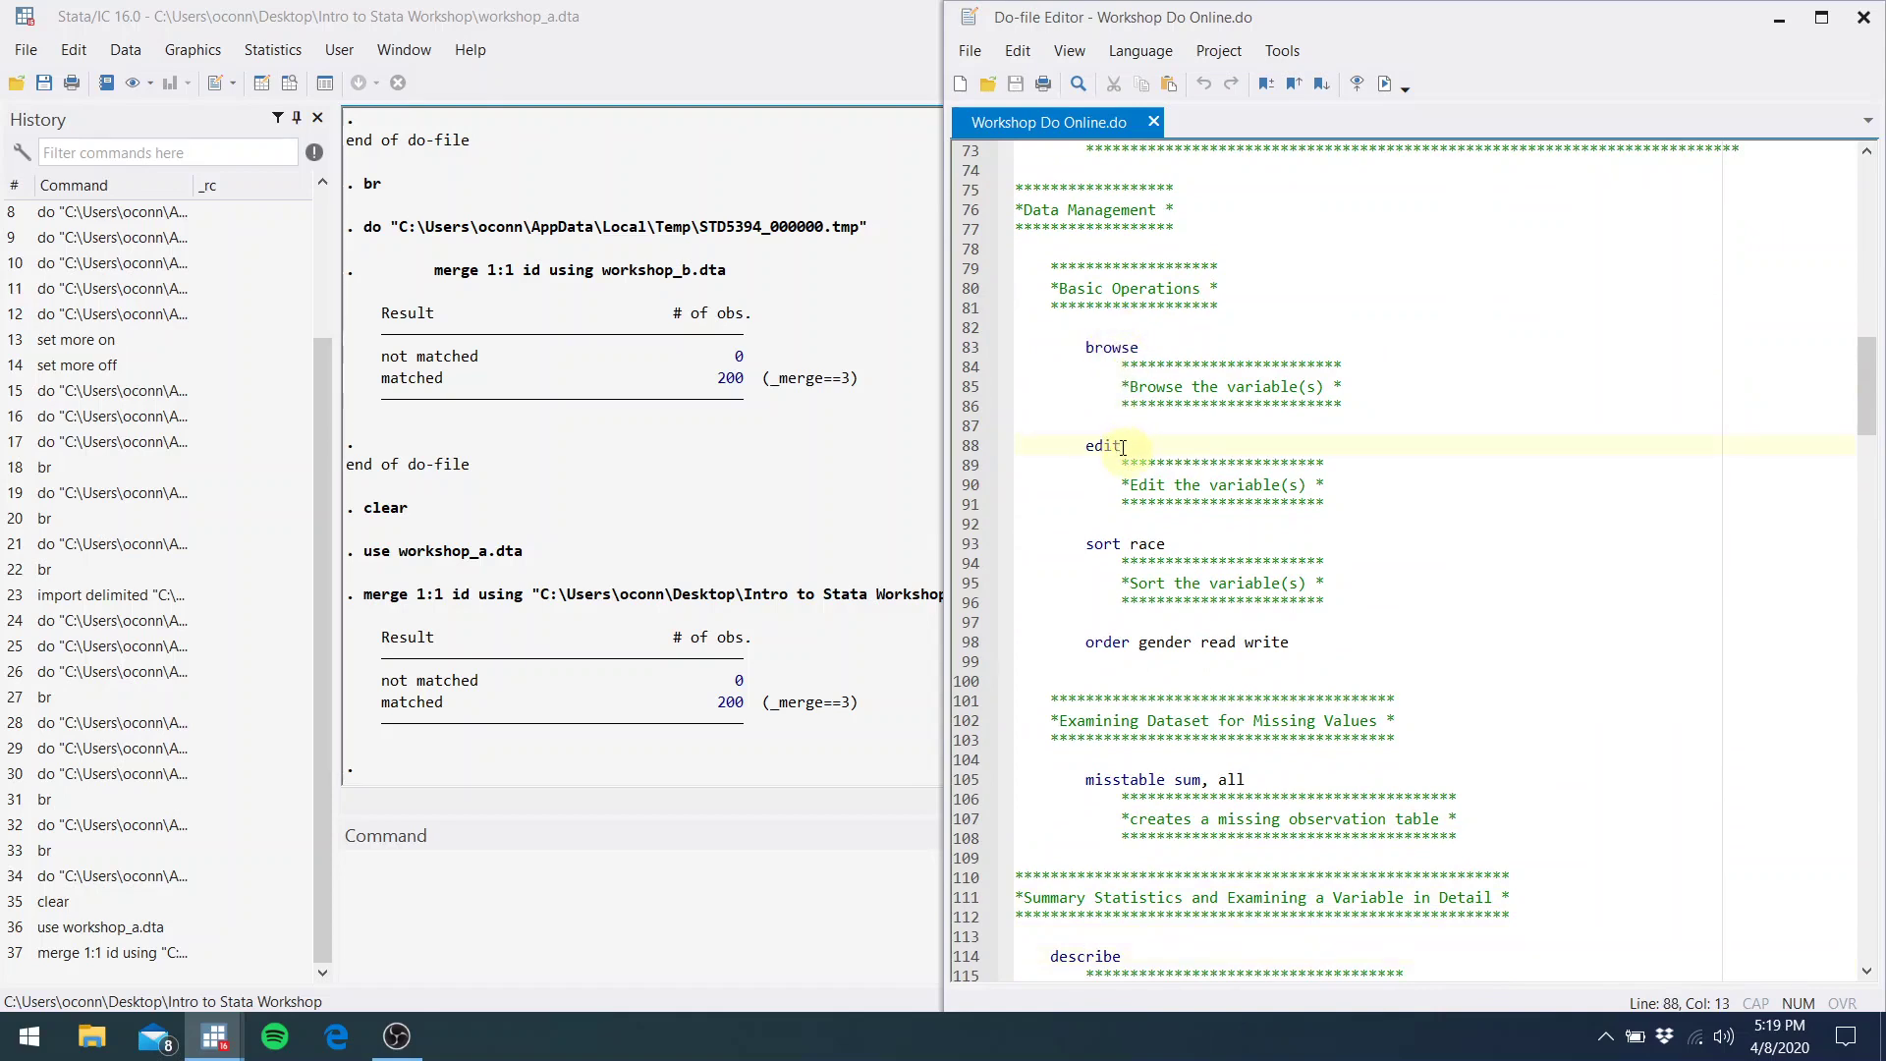
drag(1122, 446, 1086, 447)
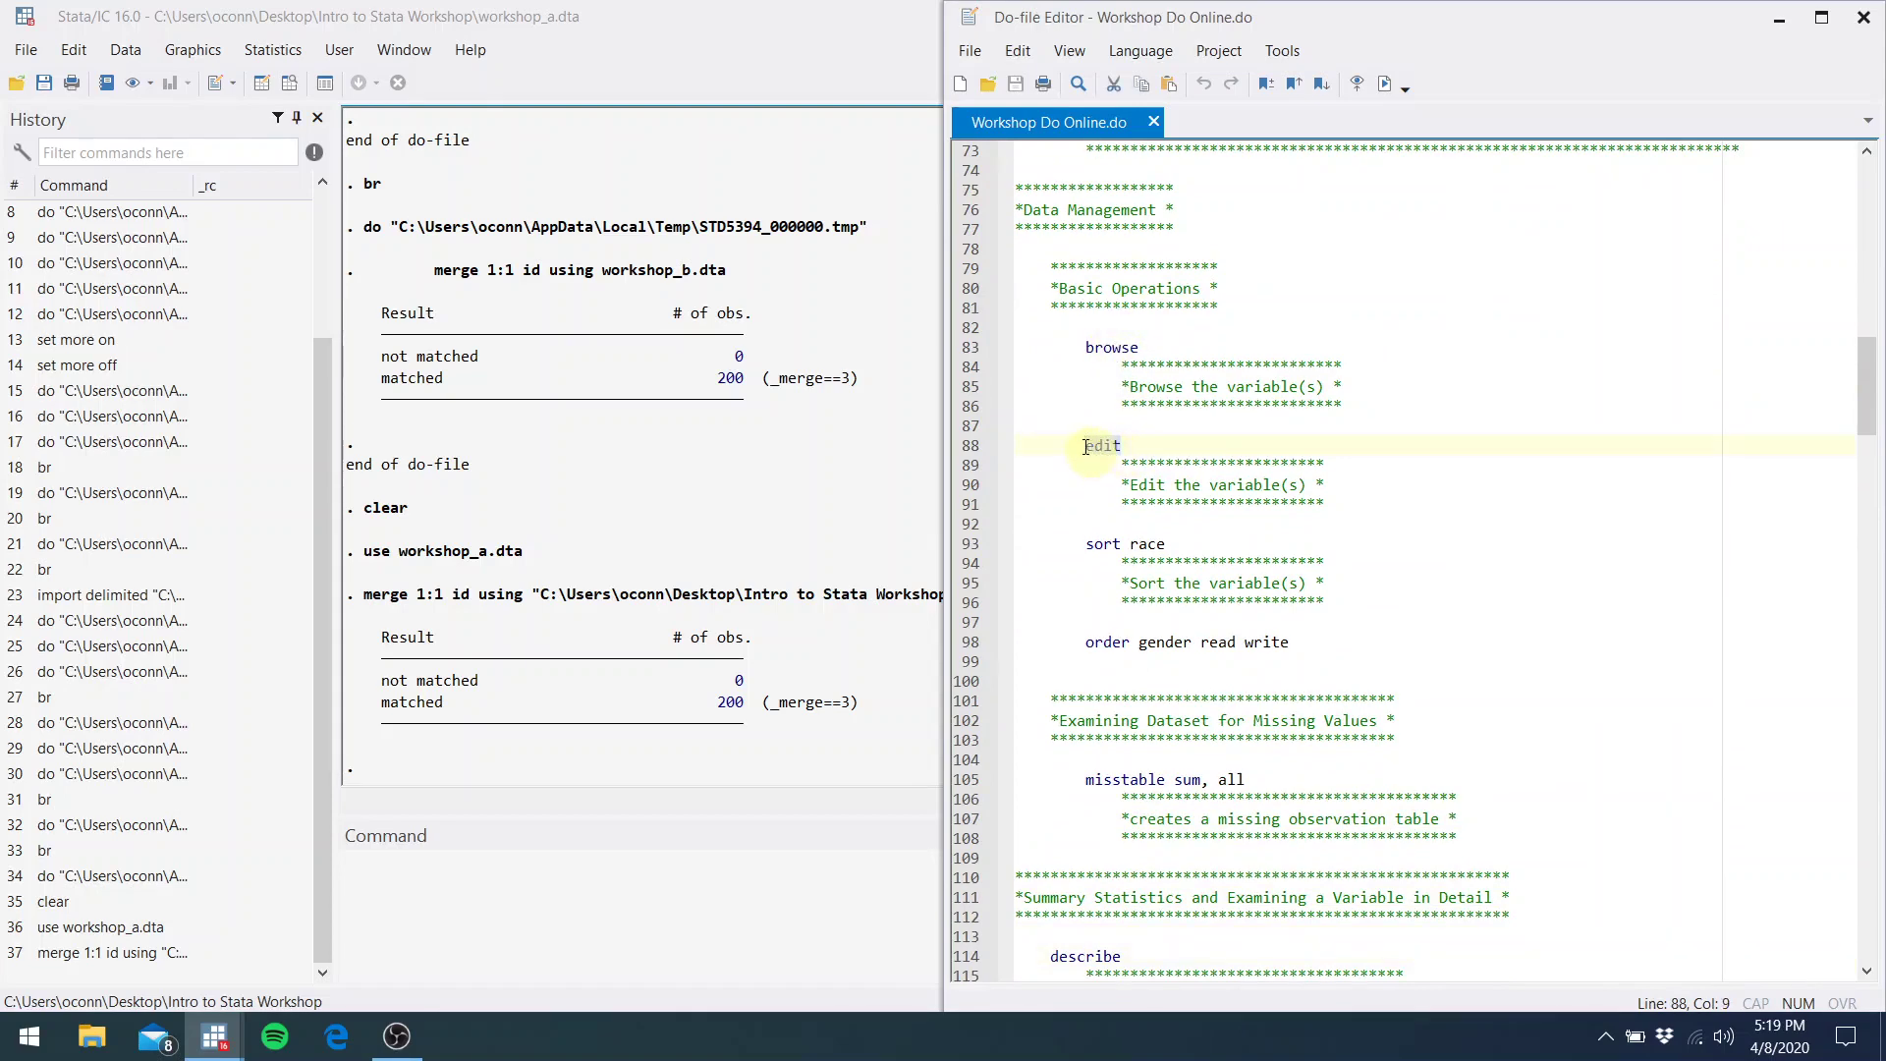
click(1385, 84)
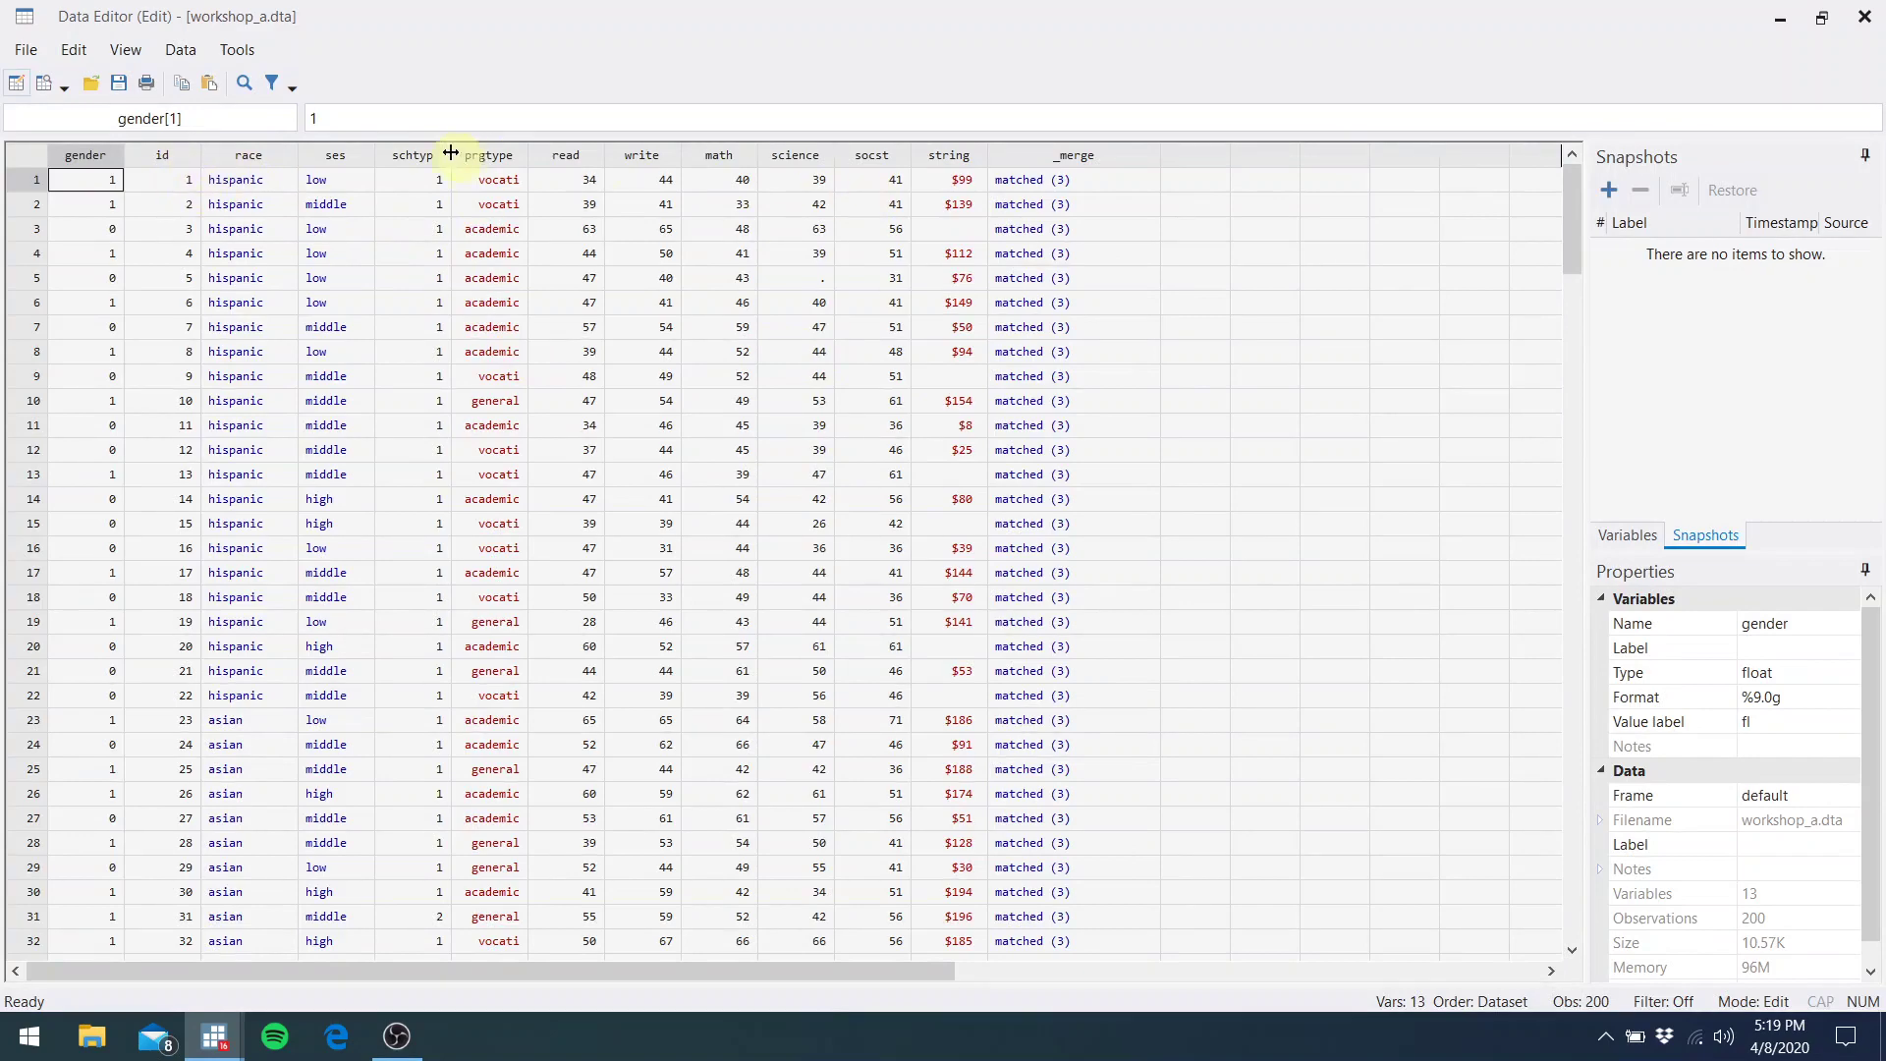
click(52, 85)
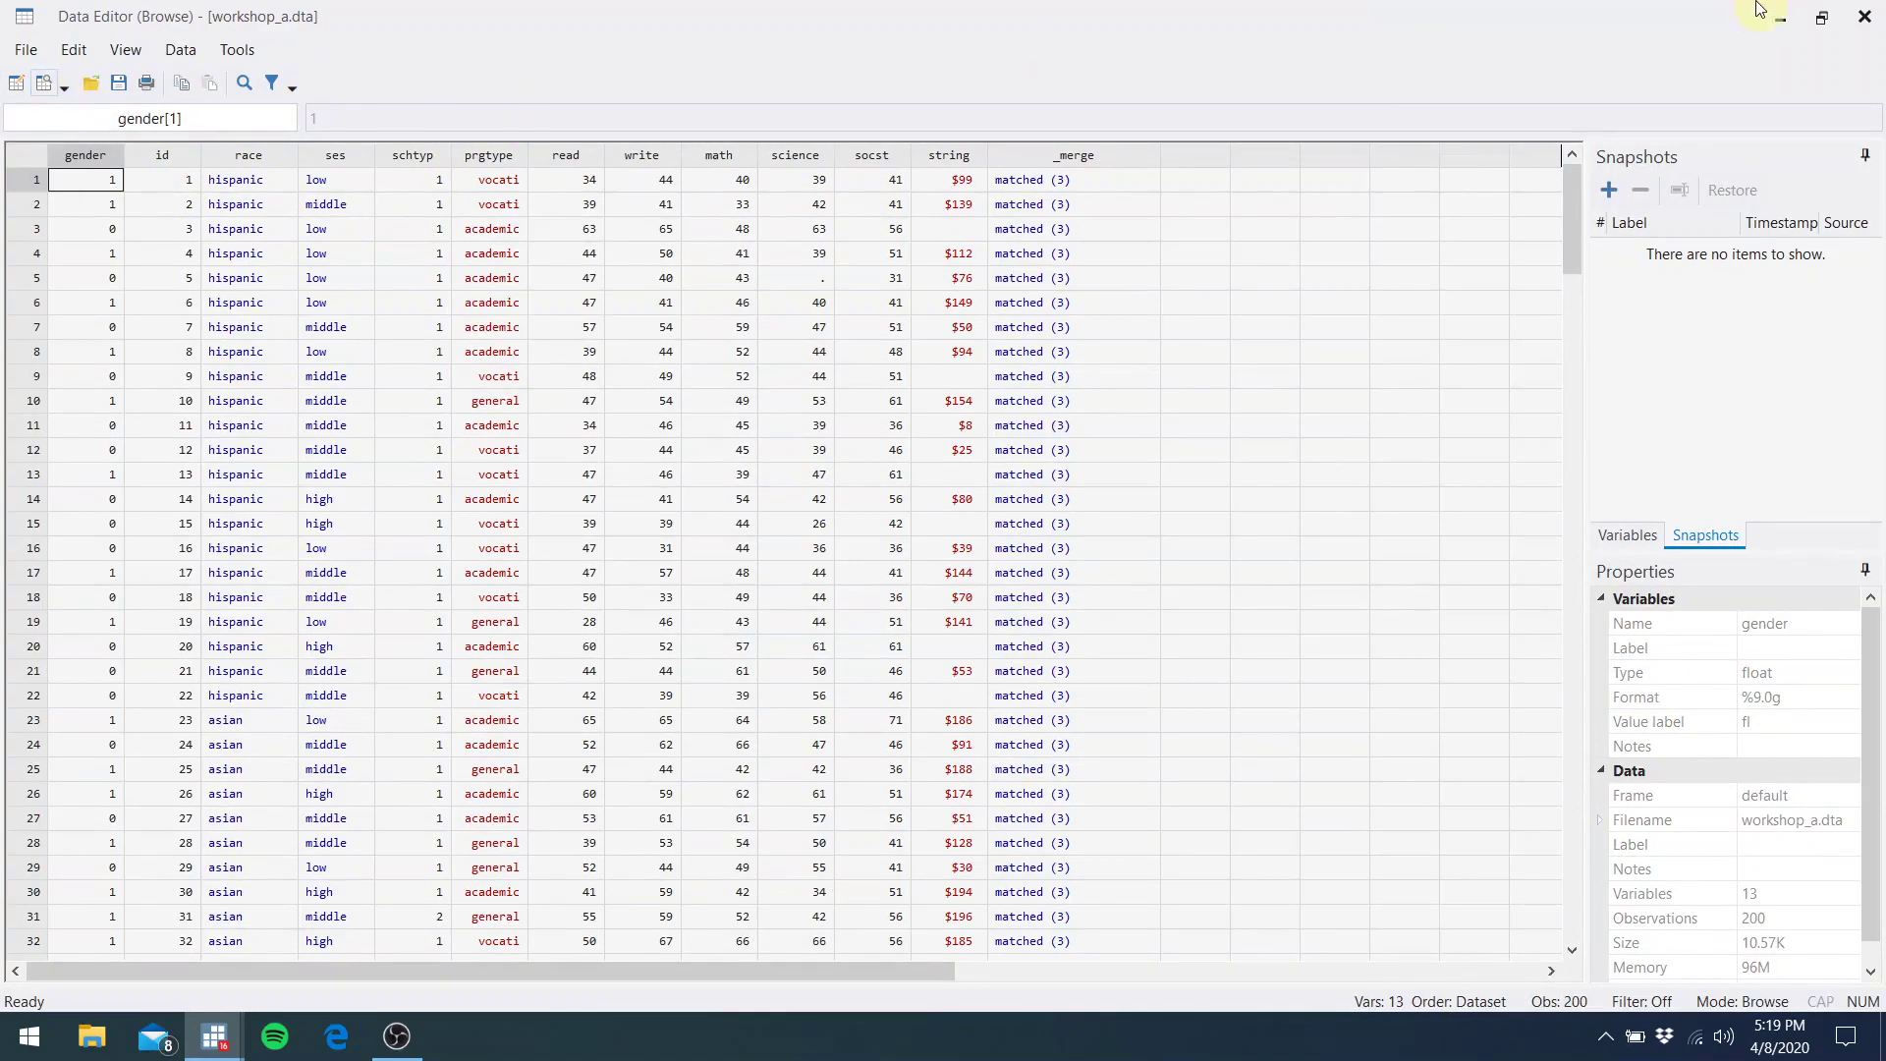
click(1865, 18)
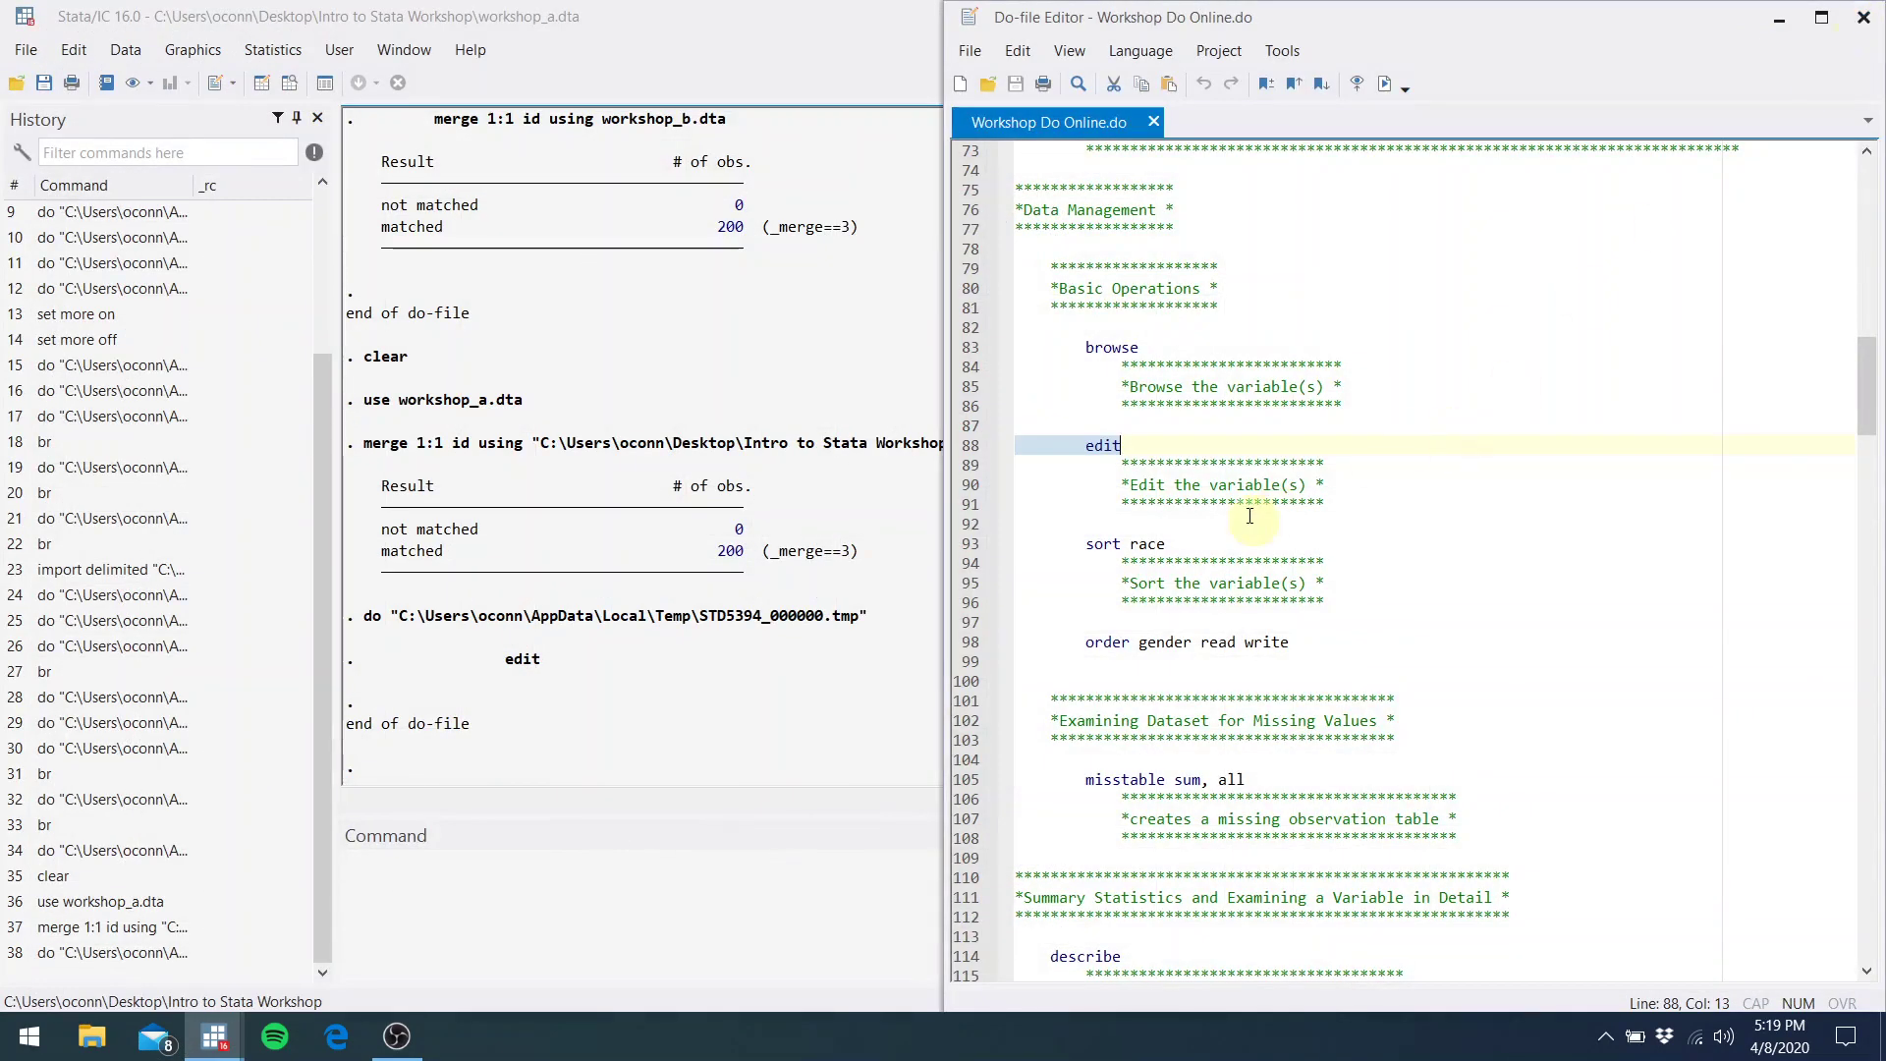
Open the data browser from the main Stata window and examine how the observations are ordered in the race column
click(1245, 524)
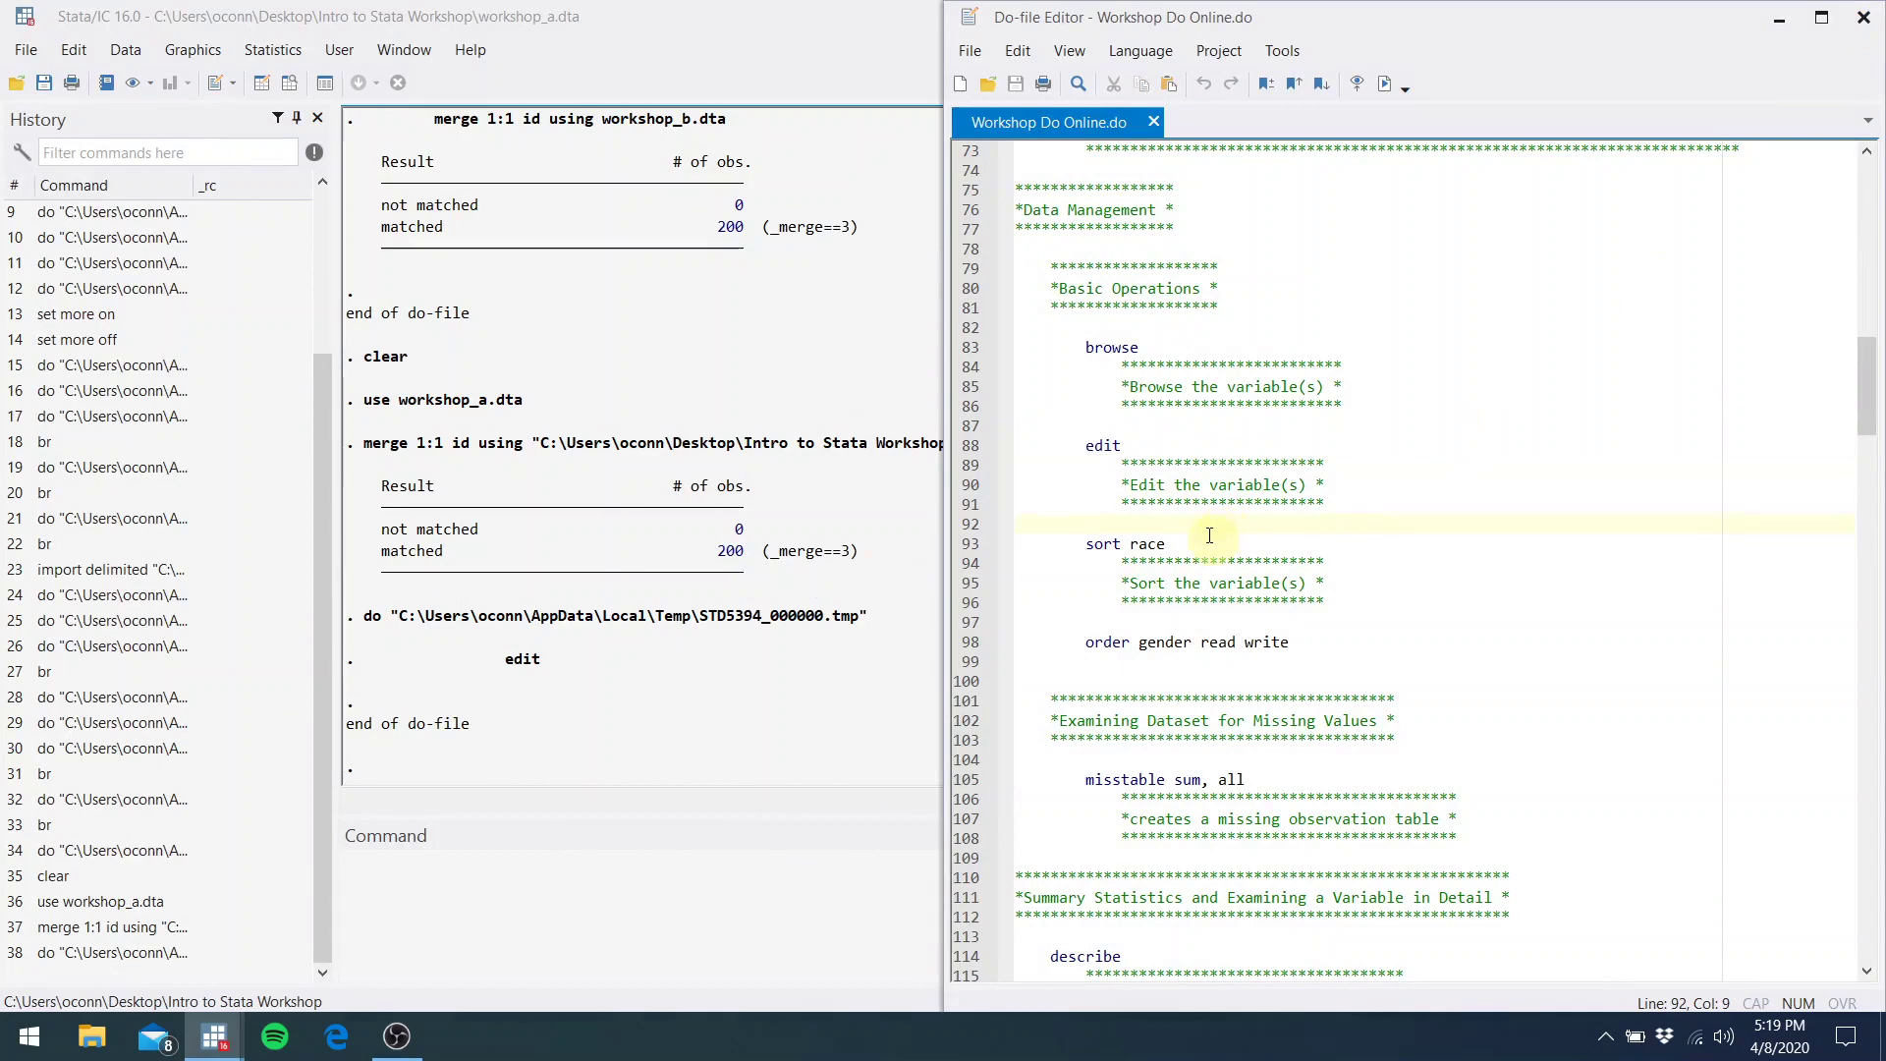
click(1209, 535)
click(634, 929)
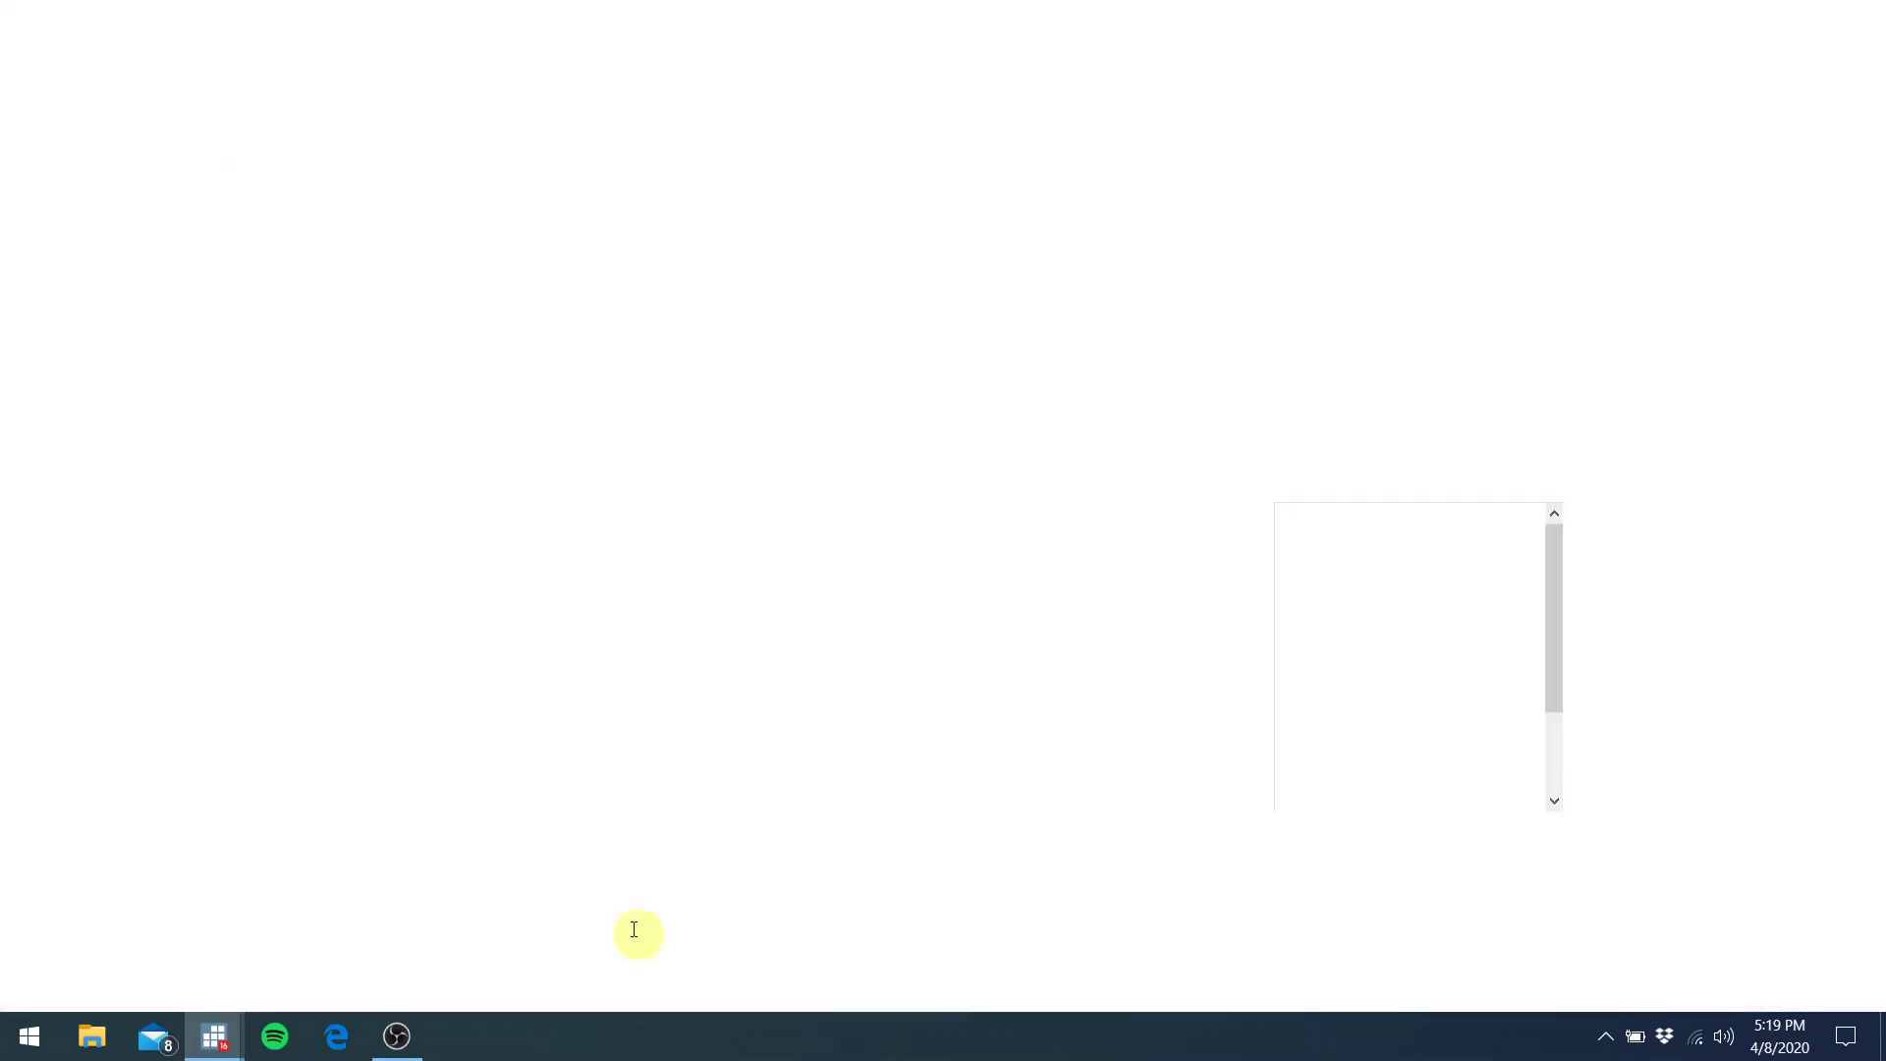
key(Right)
key(Right)
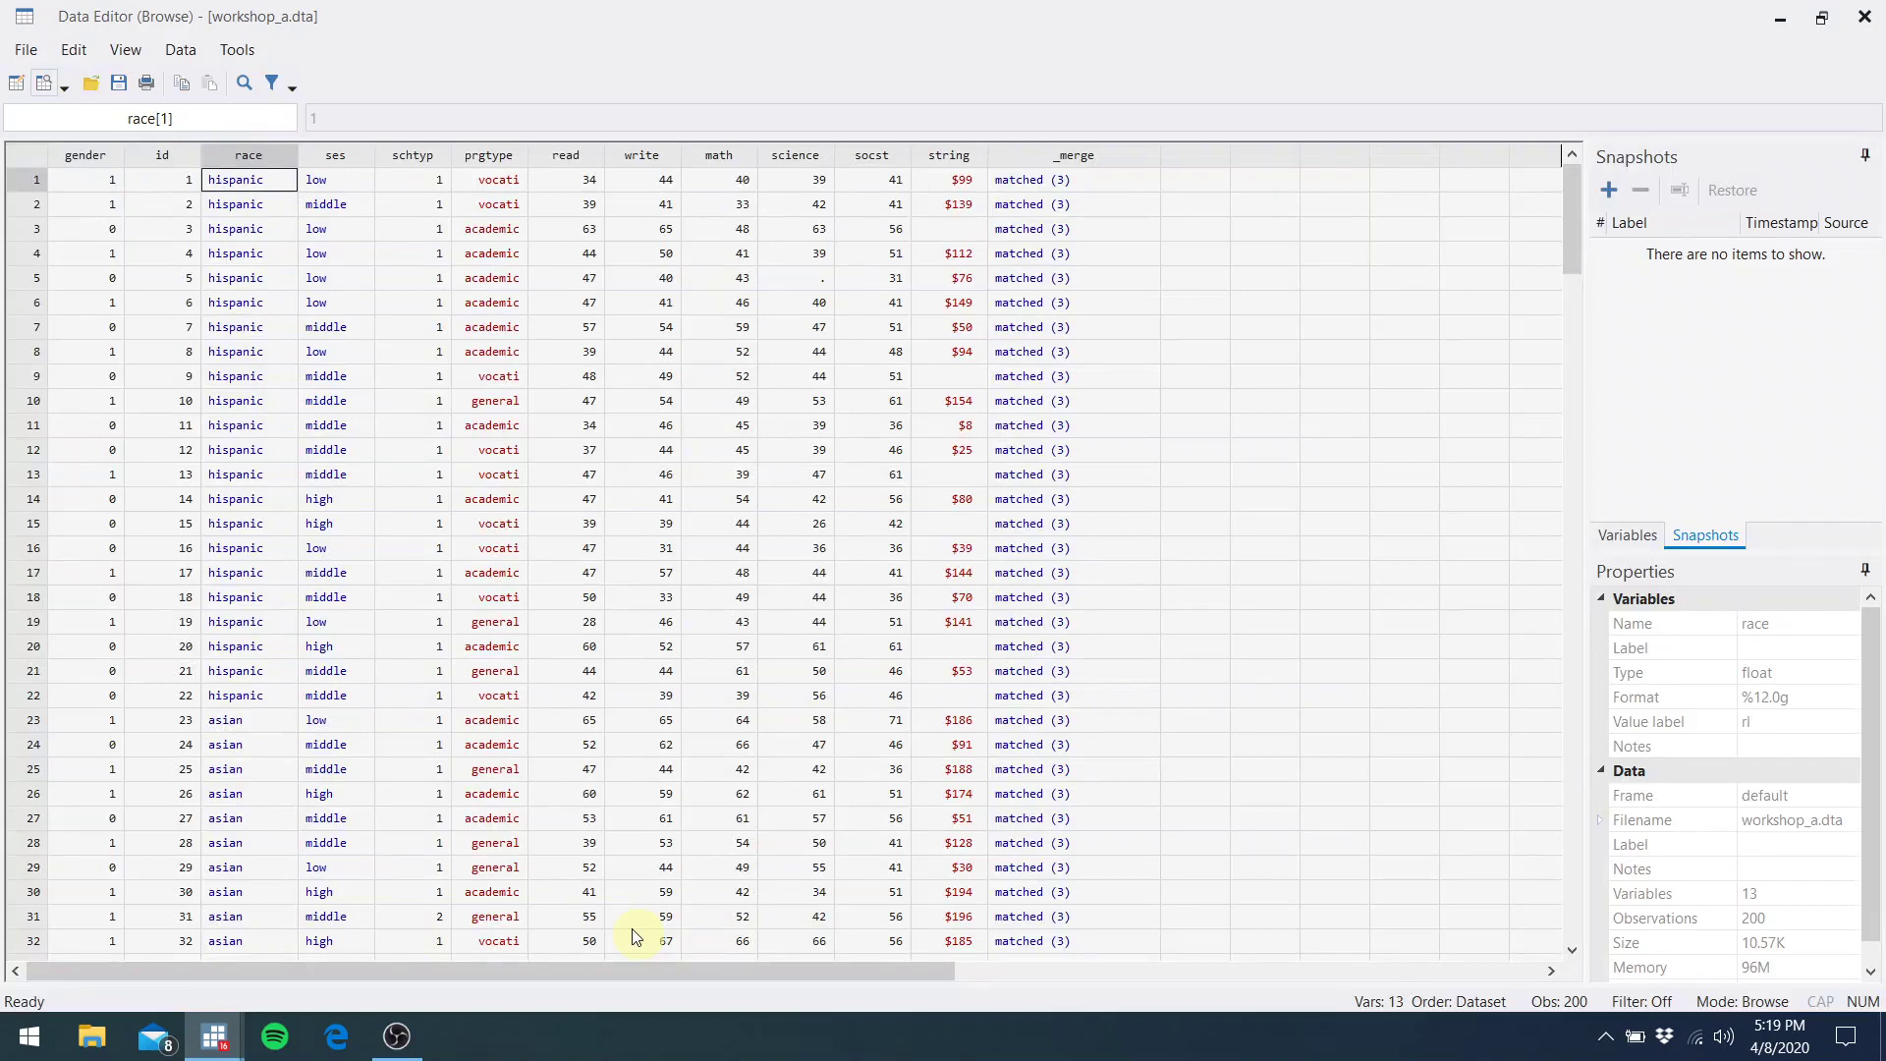
key(Down)
key(Down)
key(Down)
key(Down)
key(Down)
key(Down)
key(Down)
key(Down)
key(Down)
key(Down)
key(Down)
key(Down)
key(Down)
key(Down)
key(Down)
key(Down)
key(Down)
key(Down)
key(Down)
key(Down)
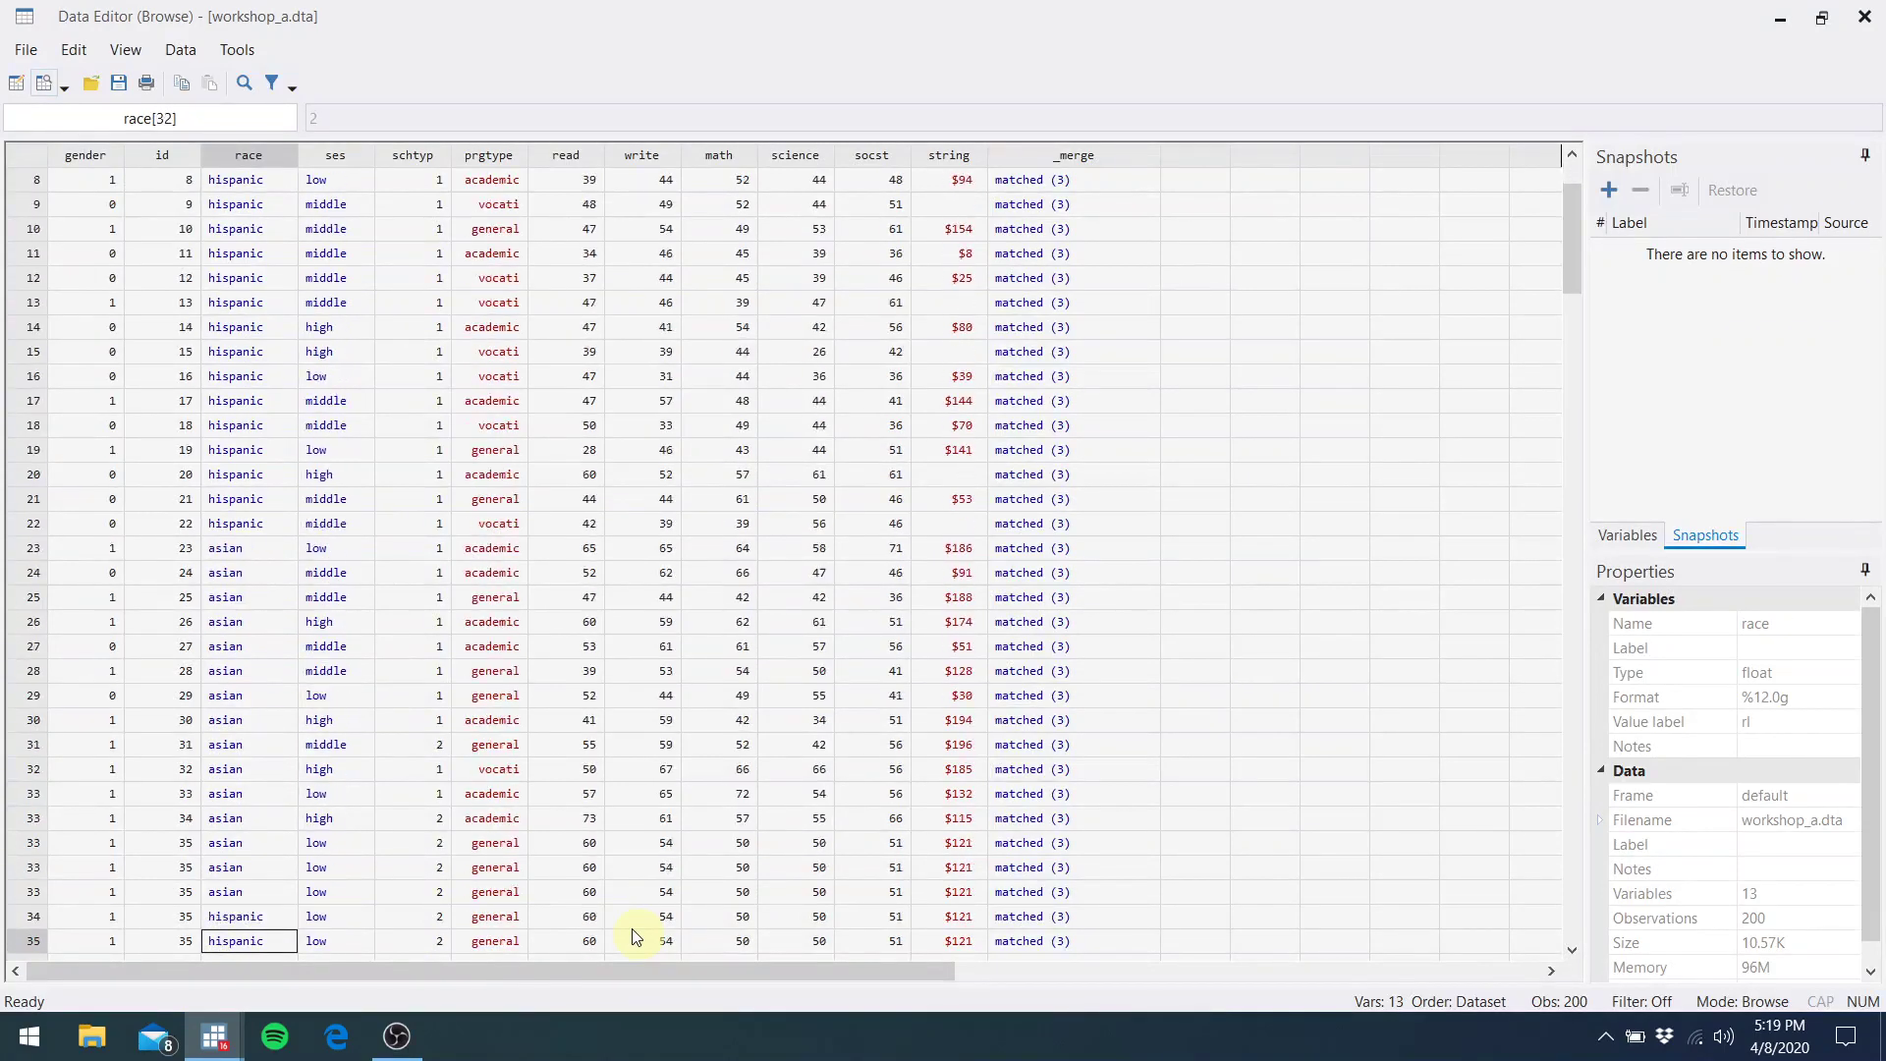
key(Down)
key(Down)
key(Down)
key(Down)
key(Down)
key(Down)
key(Down)
key(Down)
key(Down)
key(Down)
key(Down)
key(Down)
key(Down)
key(Down)
key(Down)
key(Down)
key(Down)
key(Down)
key(Down)
key(Down)
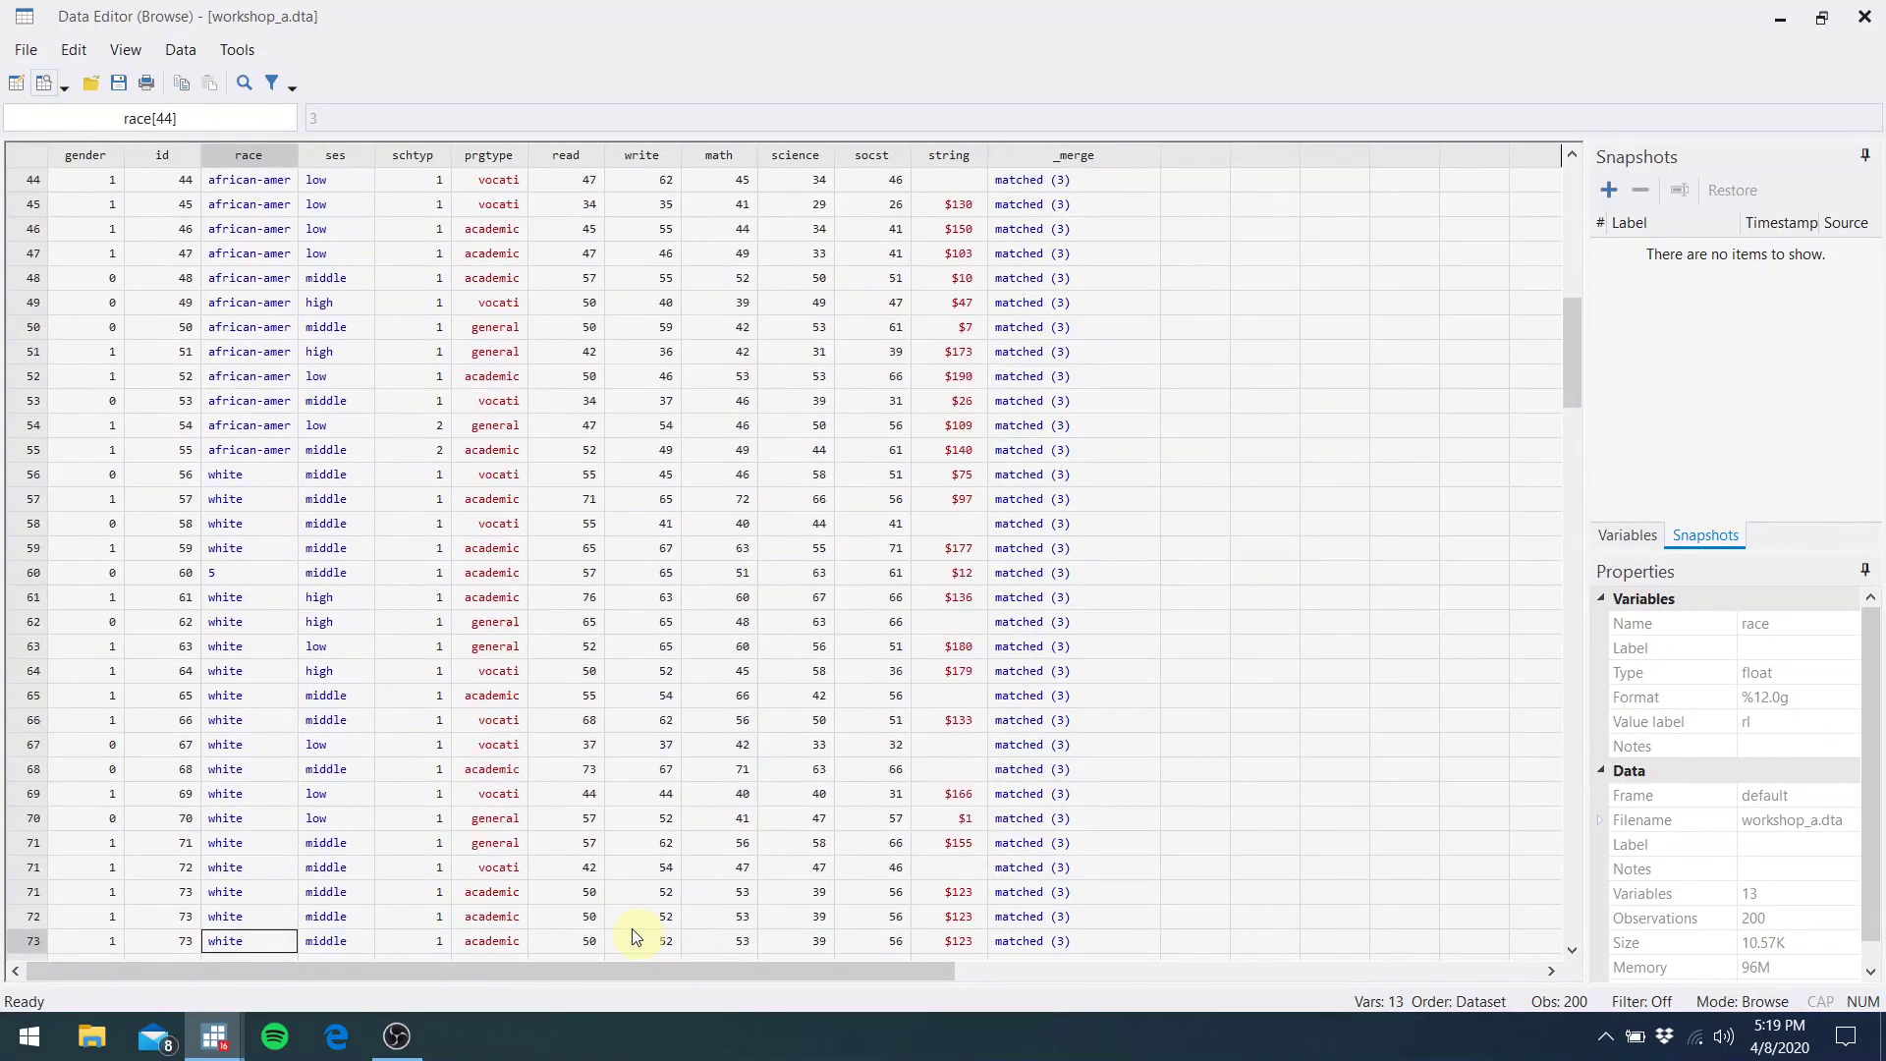
key(Down)
key(Down)
key(Down)
key(Down)
key(Down)
key(Down)
key(Down)
key(Down)
key(Down)
key(Down)
key(Down)
key(Down)
key(Down)
key(Down)
key(Down)
key(Down)
key(Down)
key(Down)
key(Down)
key(Down)
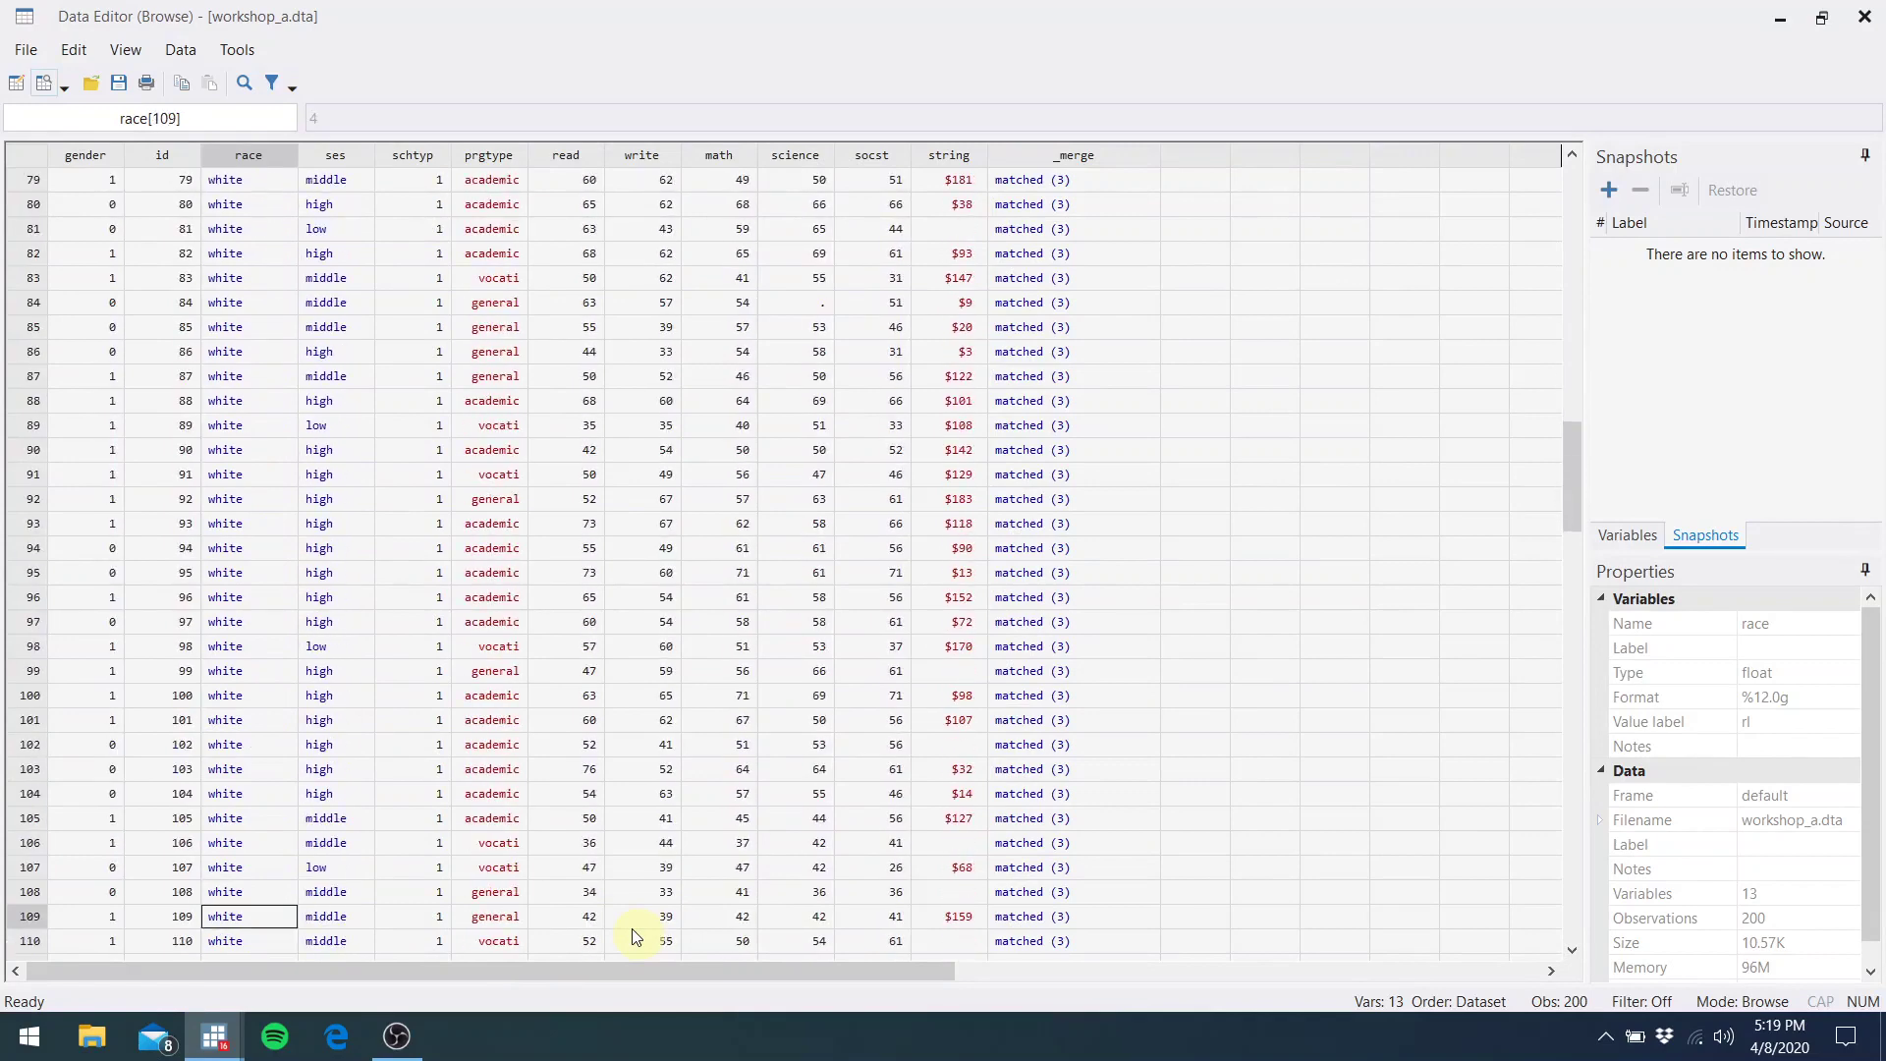
key(Up)
key(Up)
key(Up)
key(Up)
key(Up)
key(Up)
key(Up)
key(Up)
key(Up)
key(Up)
key(Up)
key(Up)
key(Up)
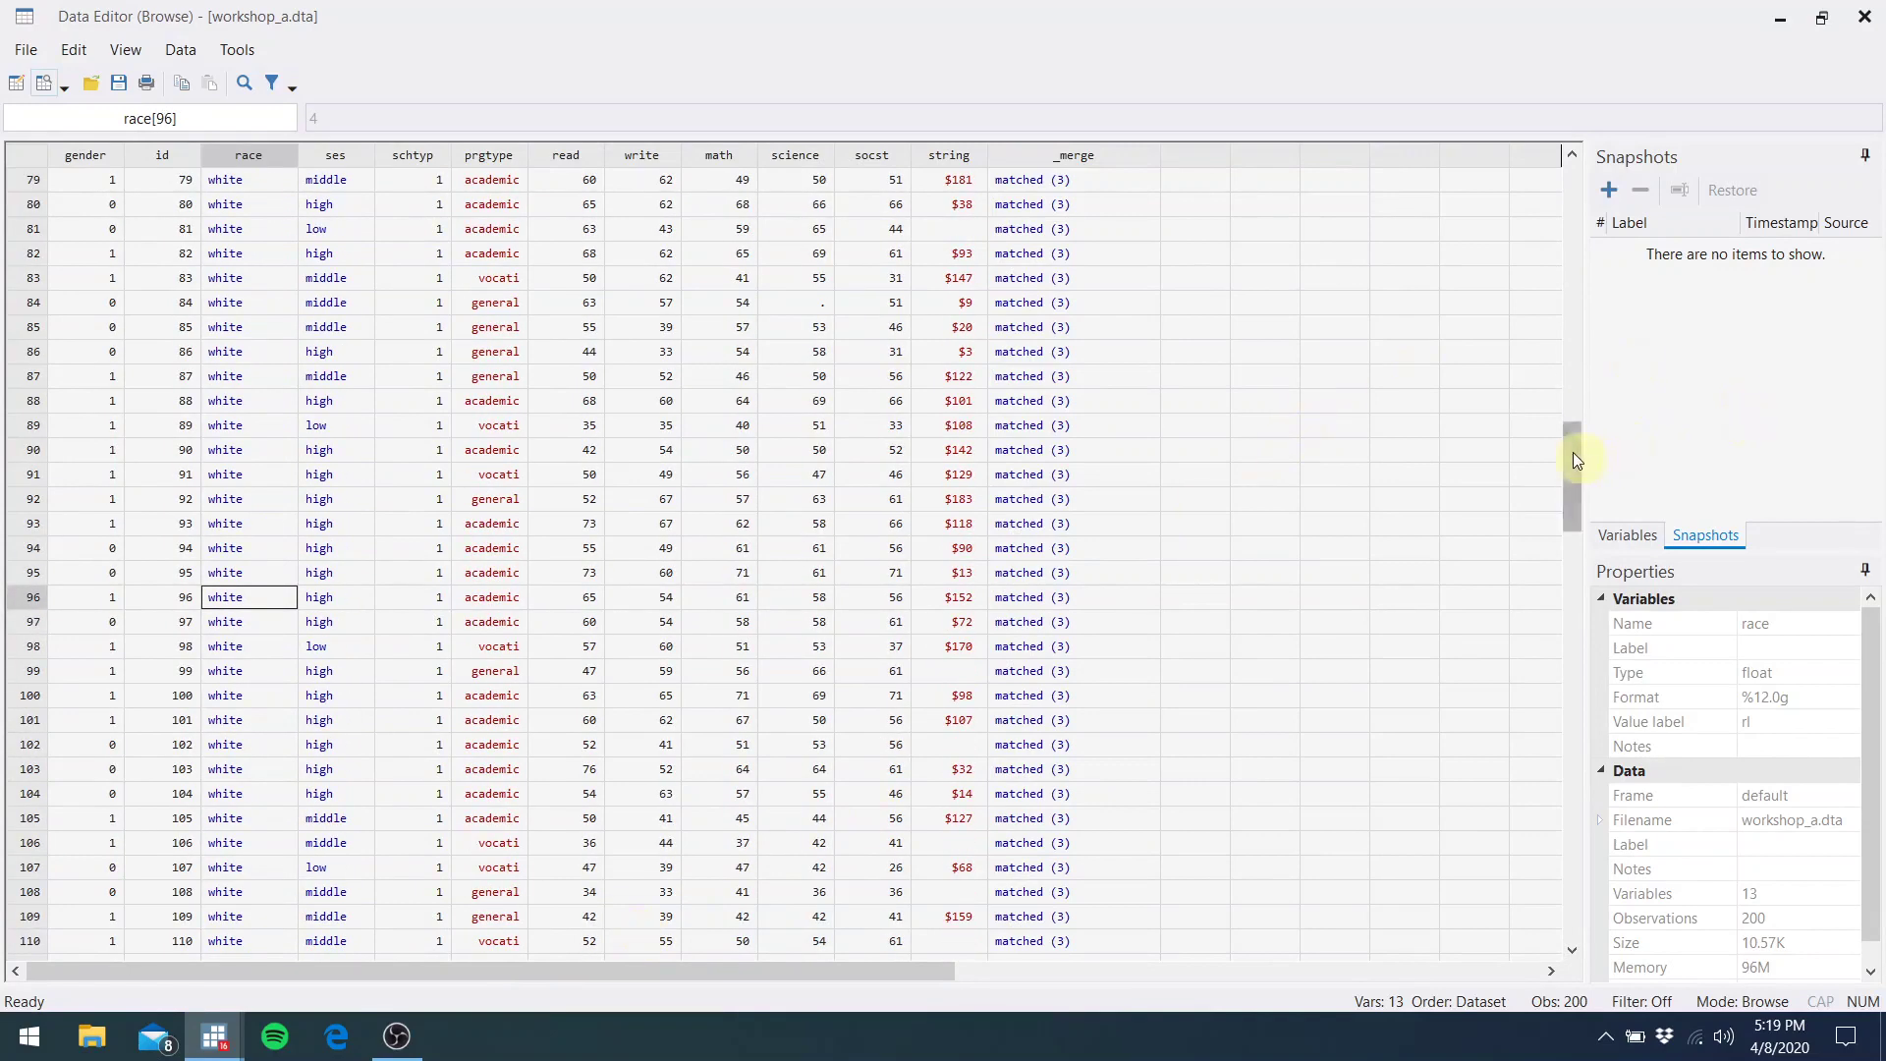
drag(1571, 452, 1525, 197)
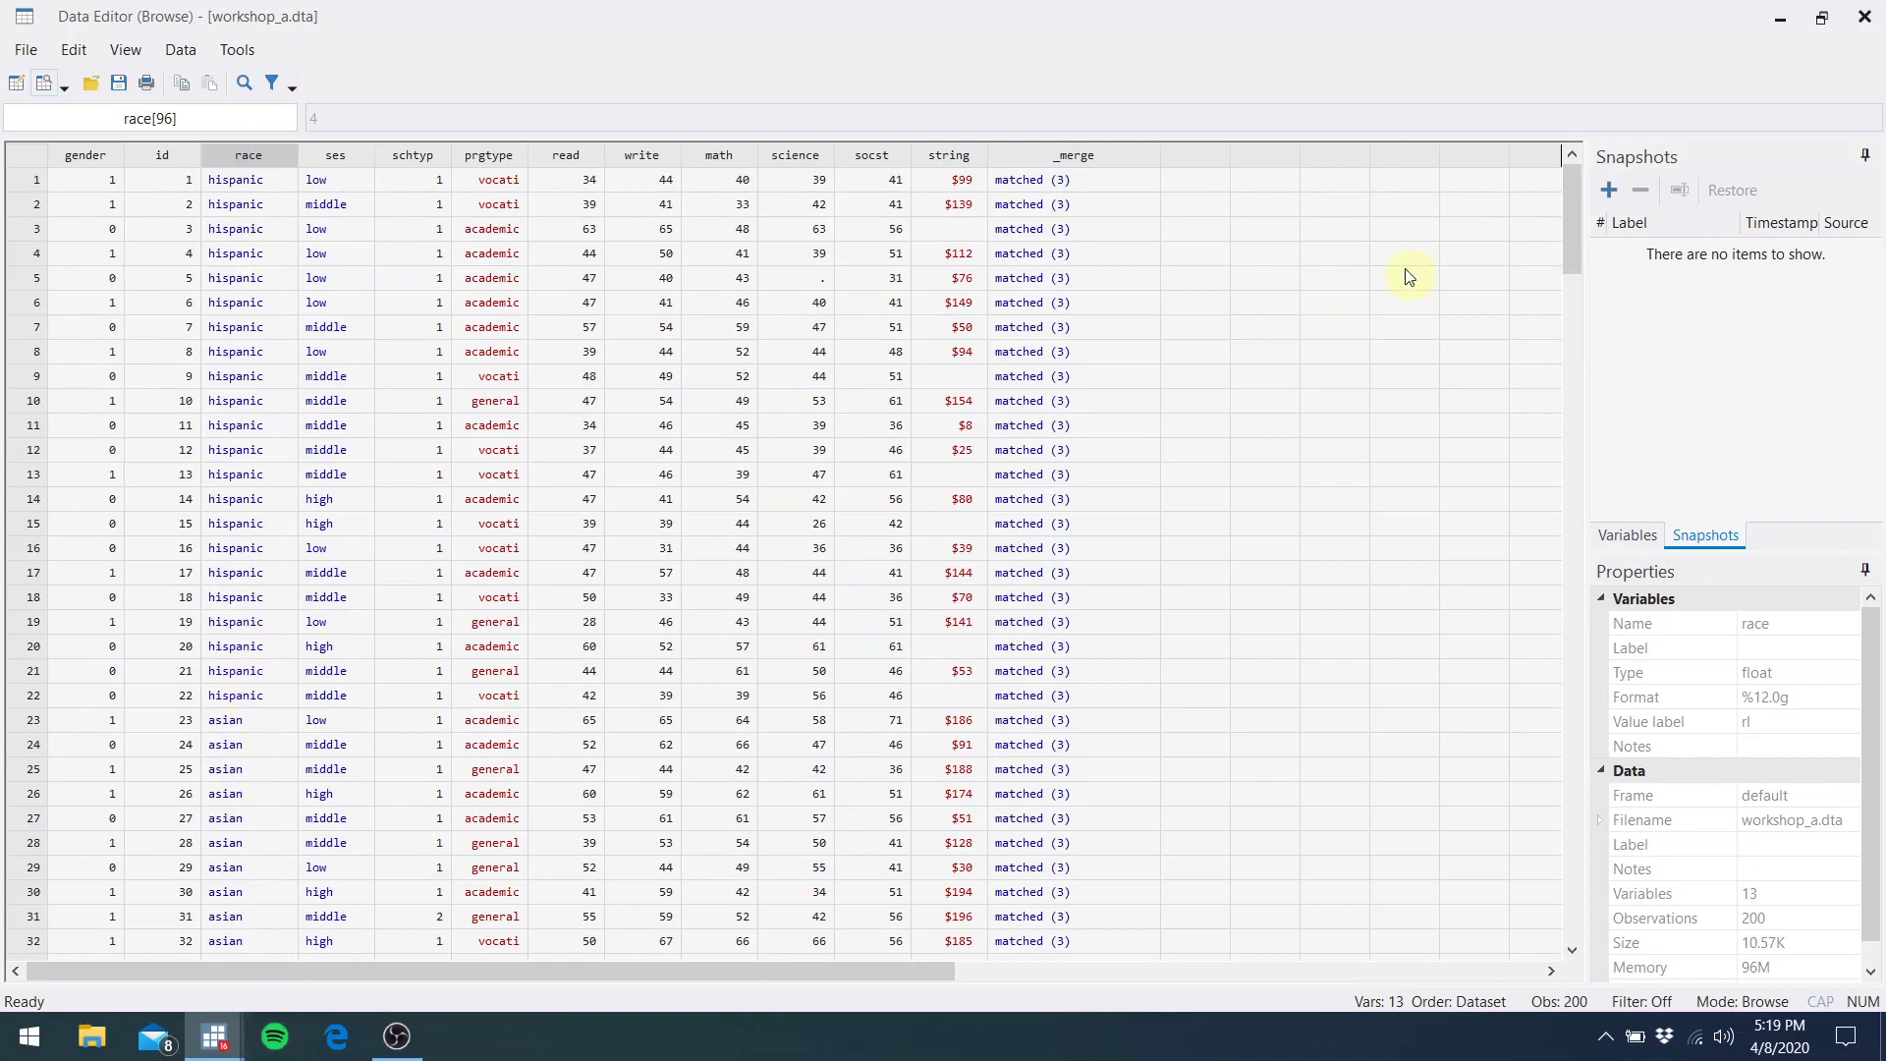
drag(1577, 226, 1589, 360)
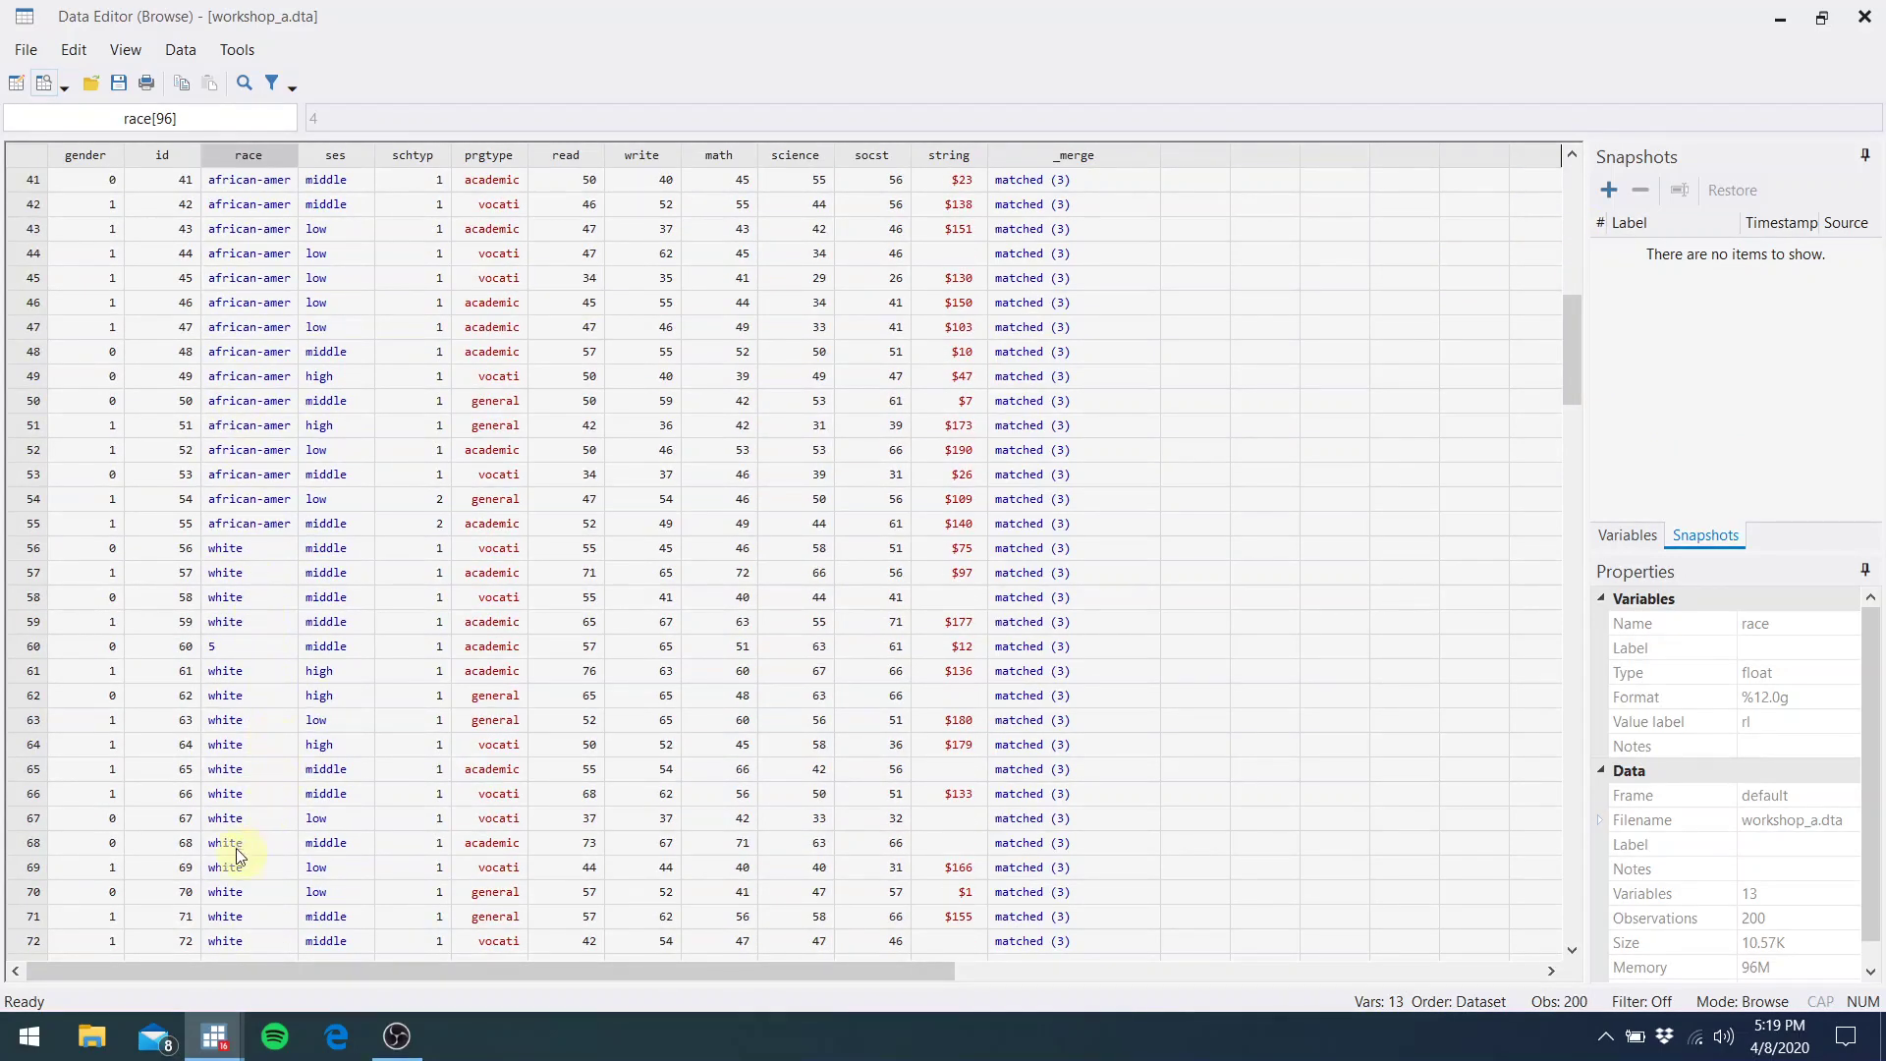
Change the "sort race" line in the do-file to "sort ses" and run only that line
mouse_move(215, 1037)
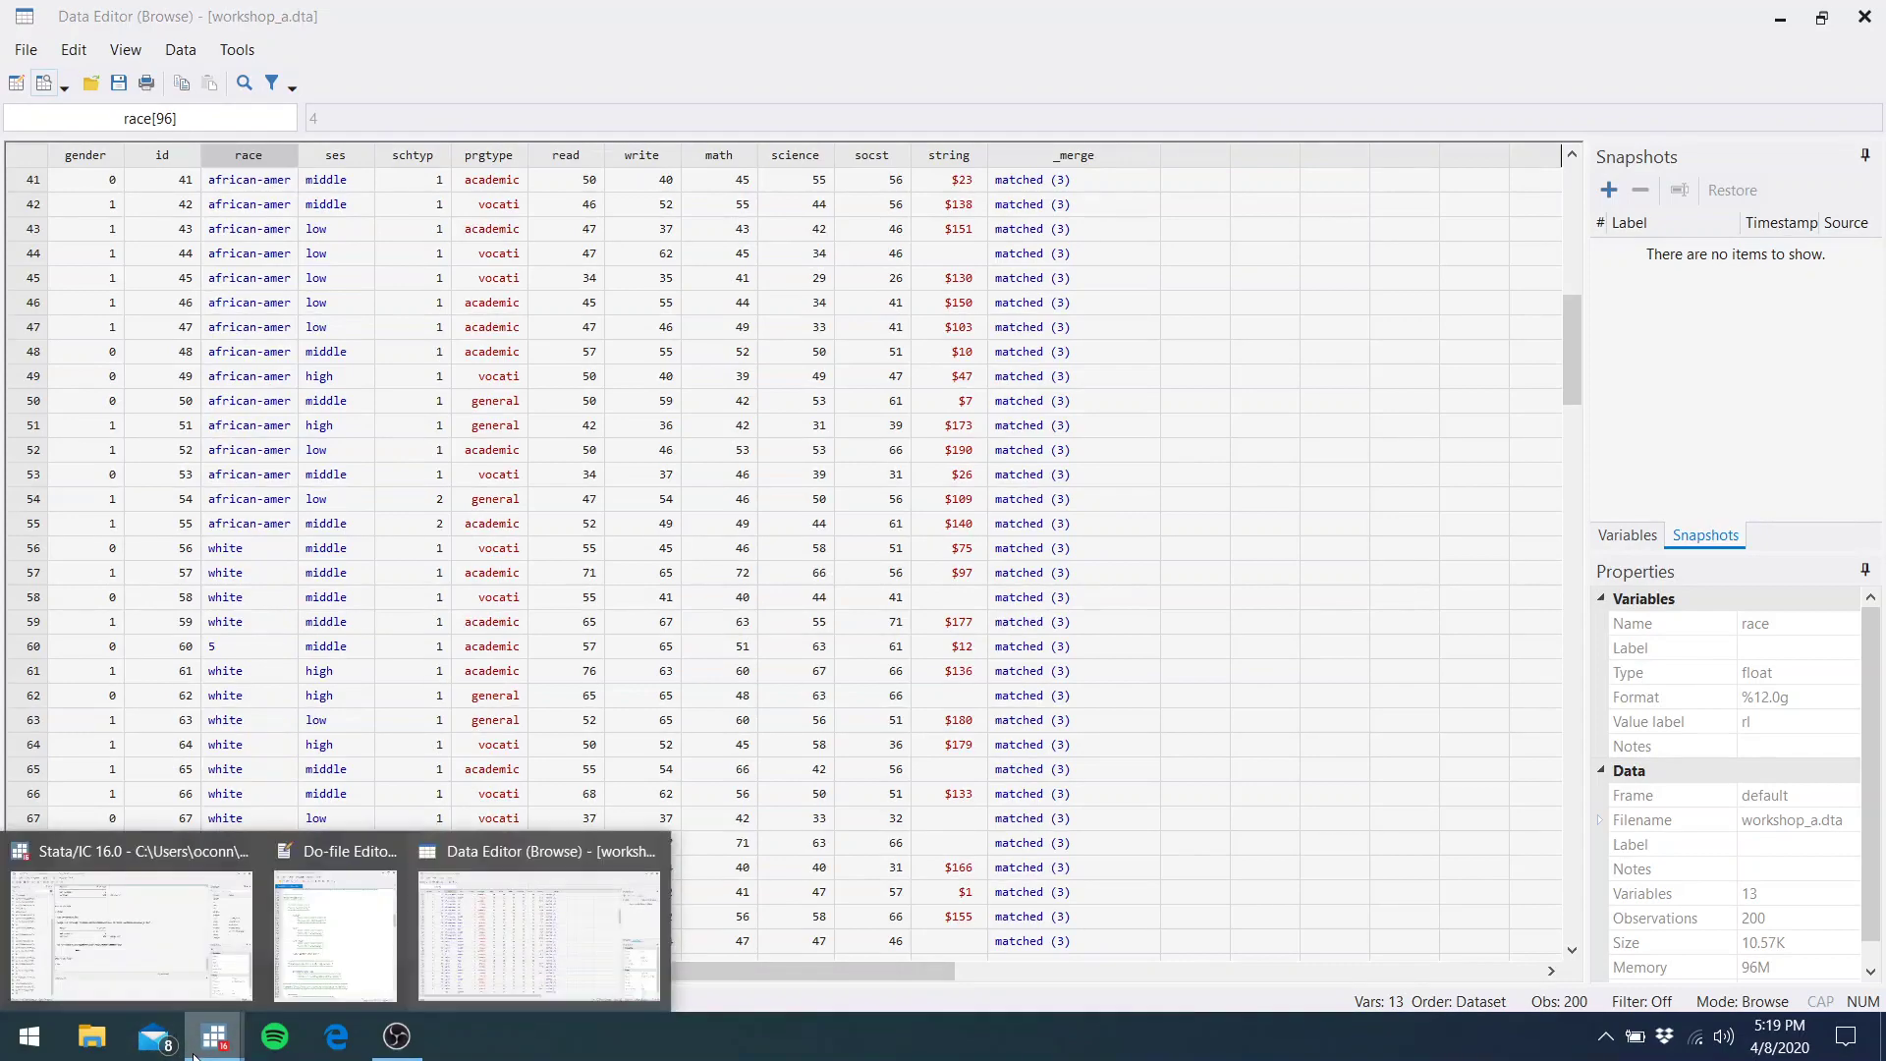
click(355, 932)
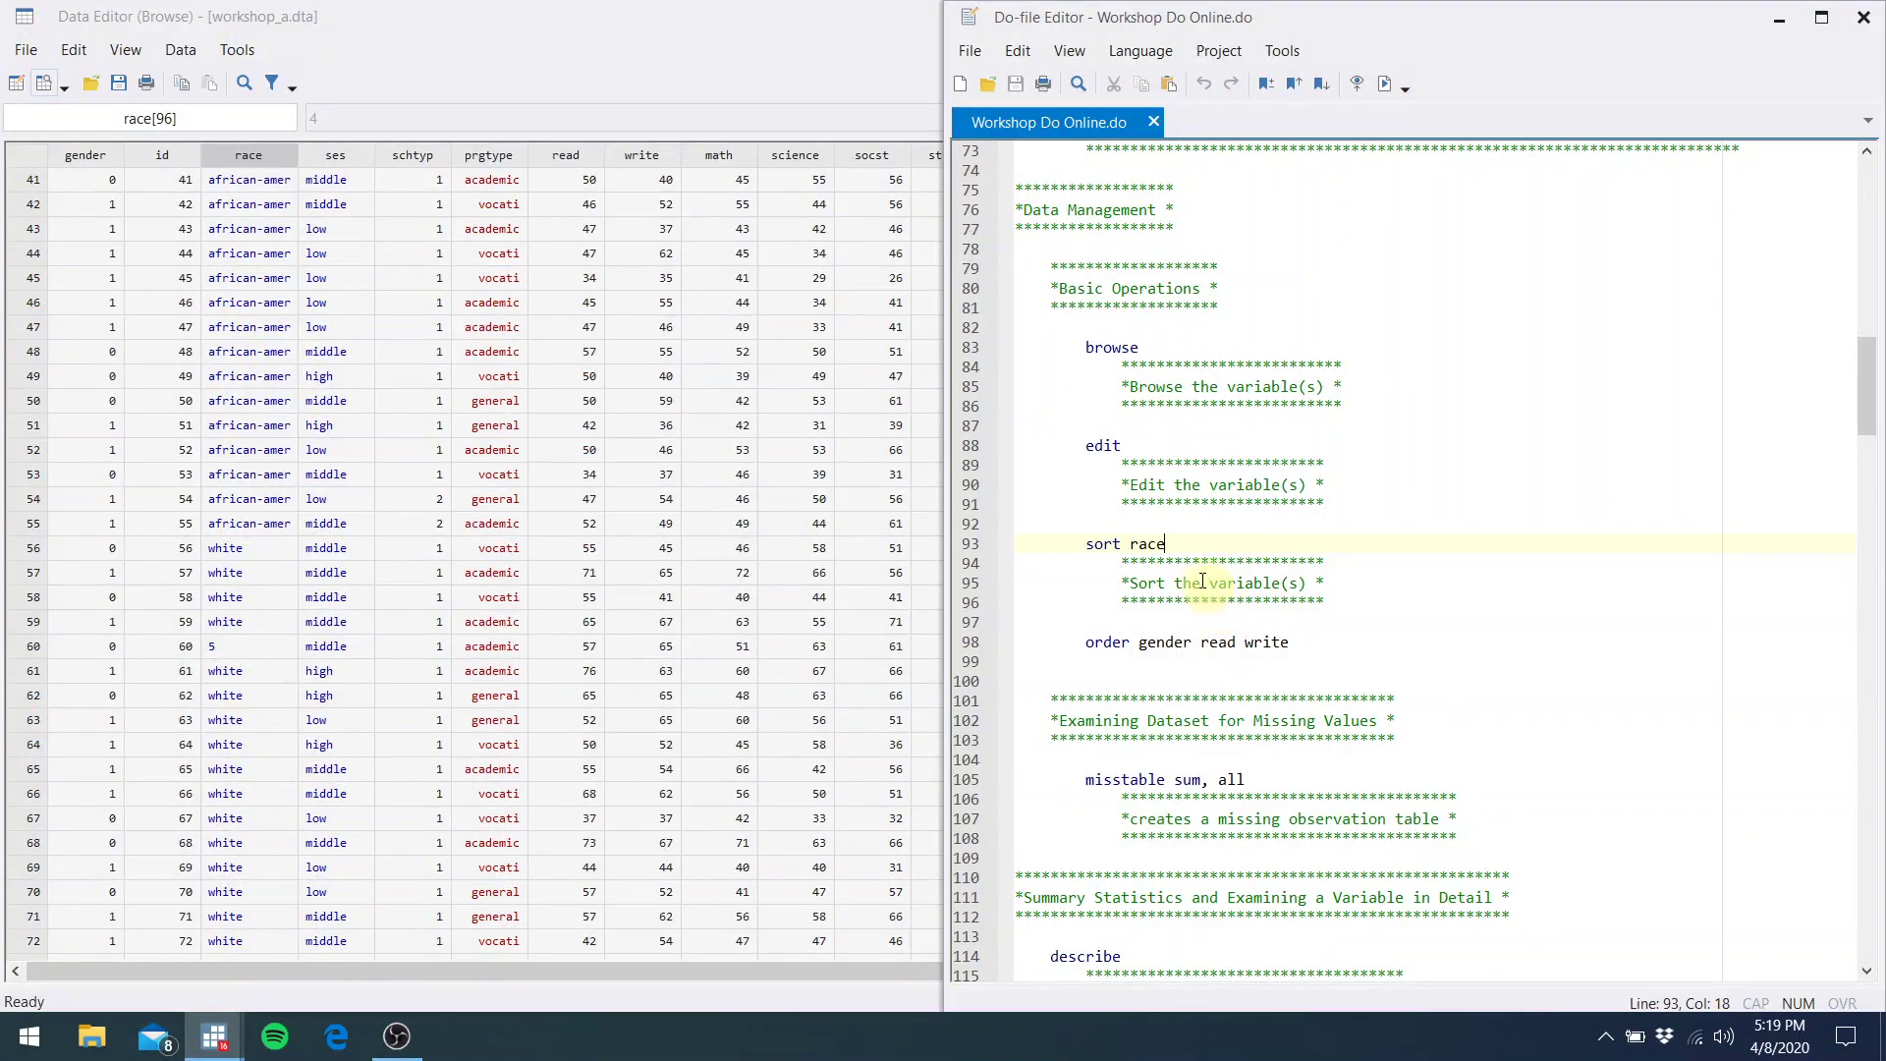
key(BackSpace)
key(BackSpace)
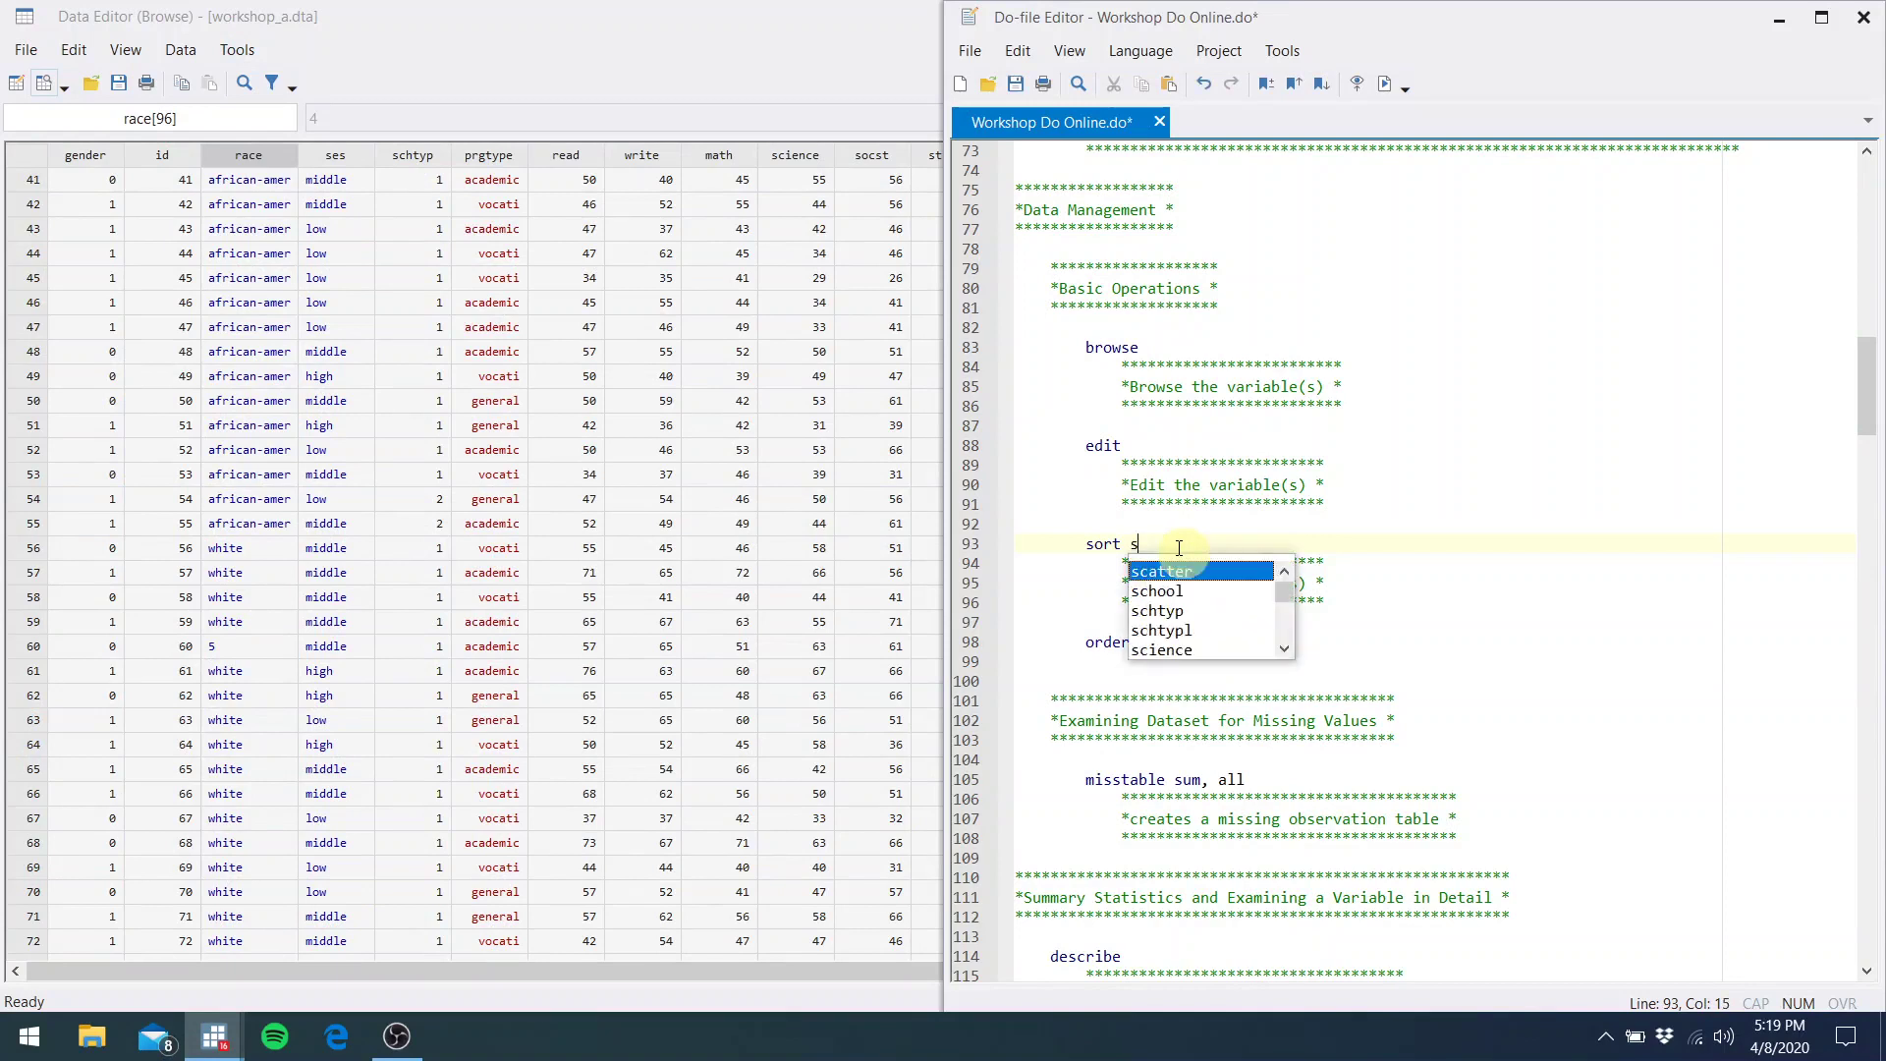
text(es)
click(1116, 544)
drag(1157, 544, 1085, 544)
click(1378, 90)
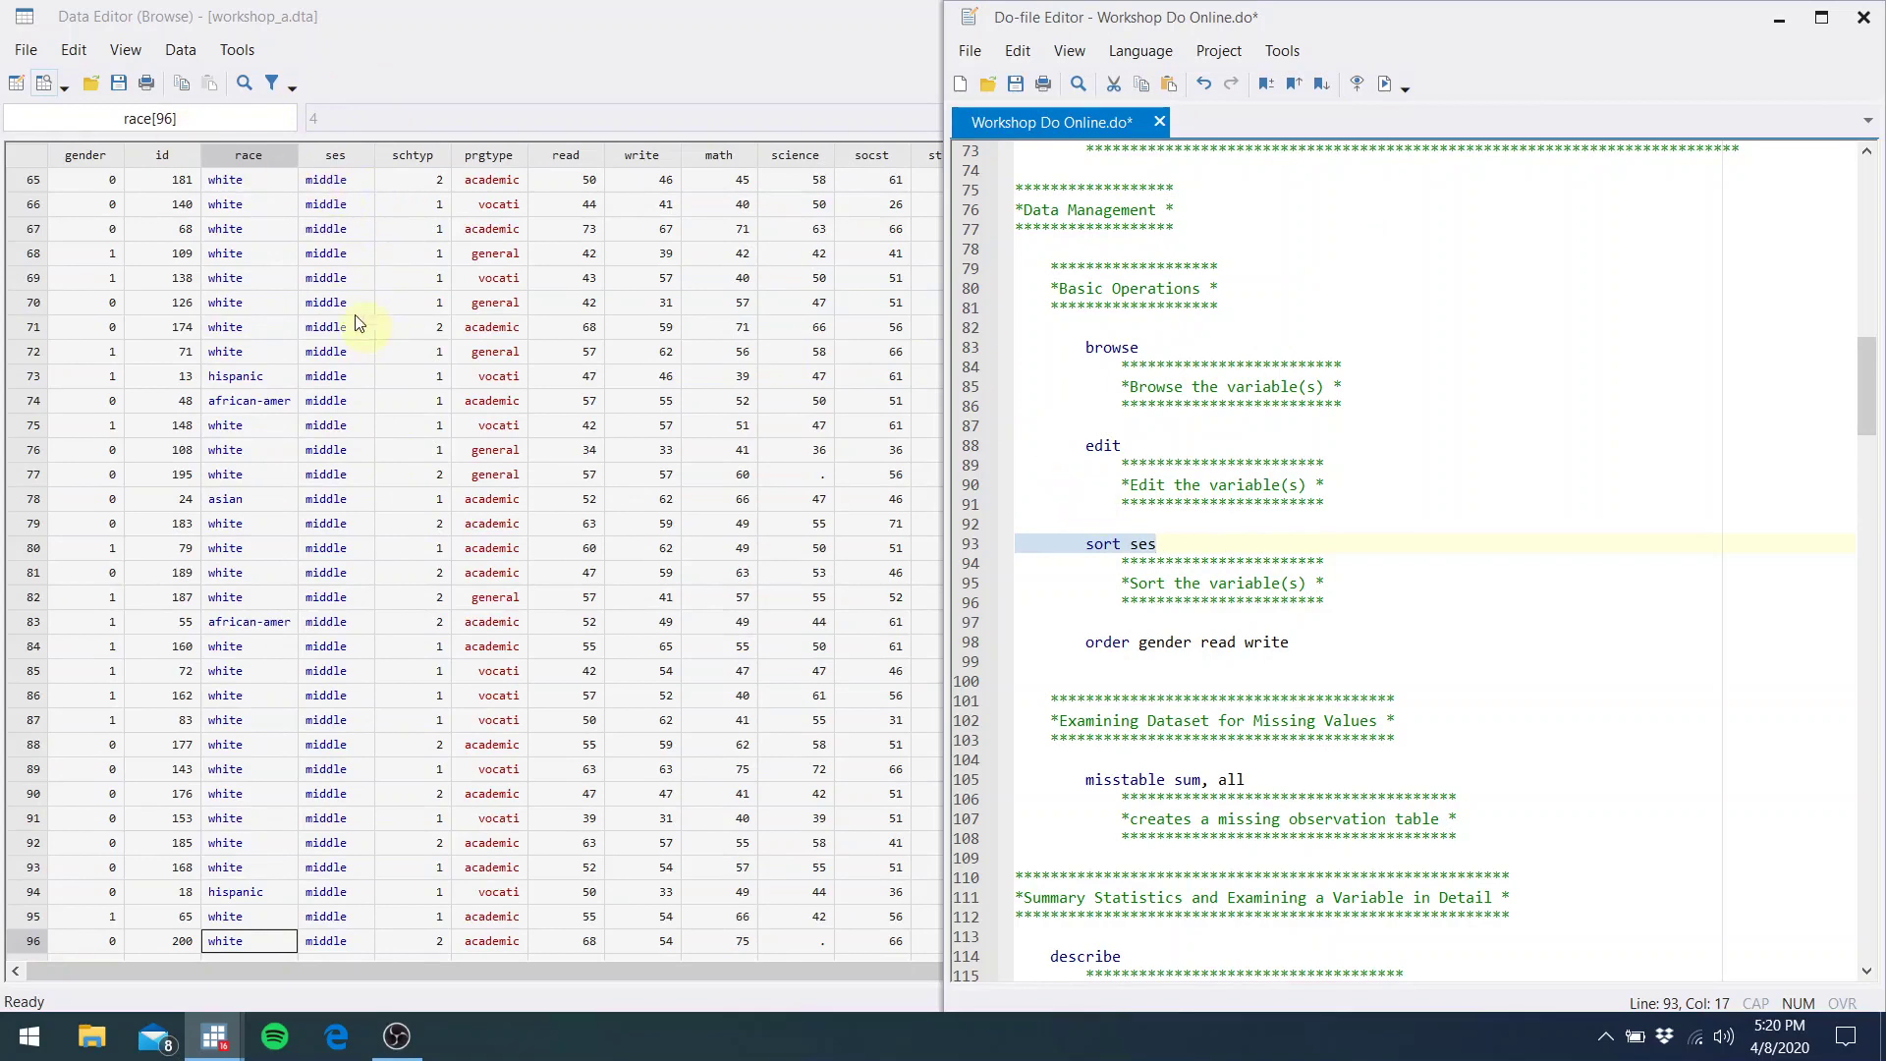
Check the order of the ses values in the data browser and return to the "order gender read write" line in the do-file
click(301, 448)
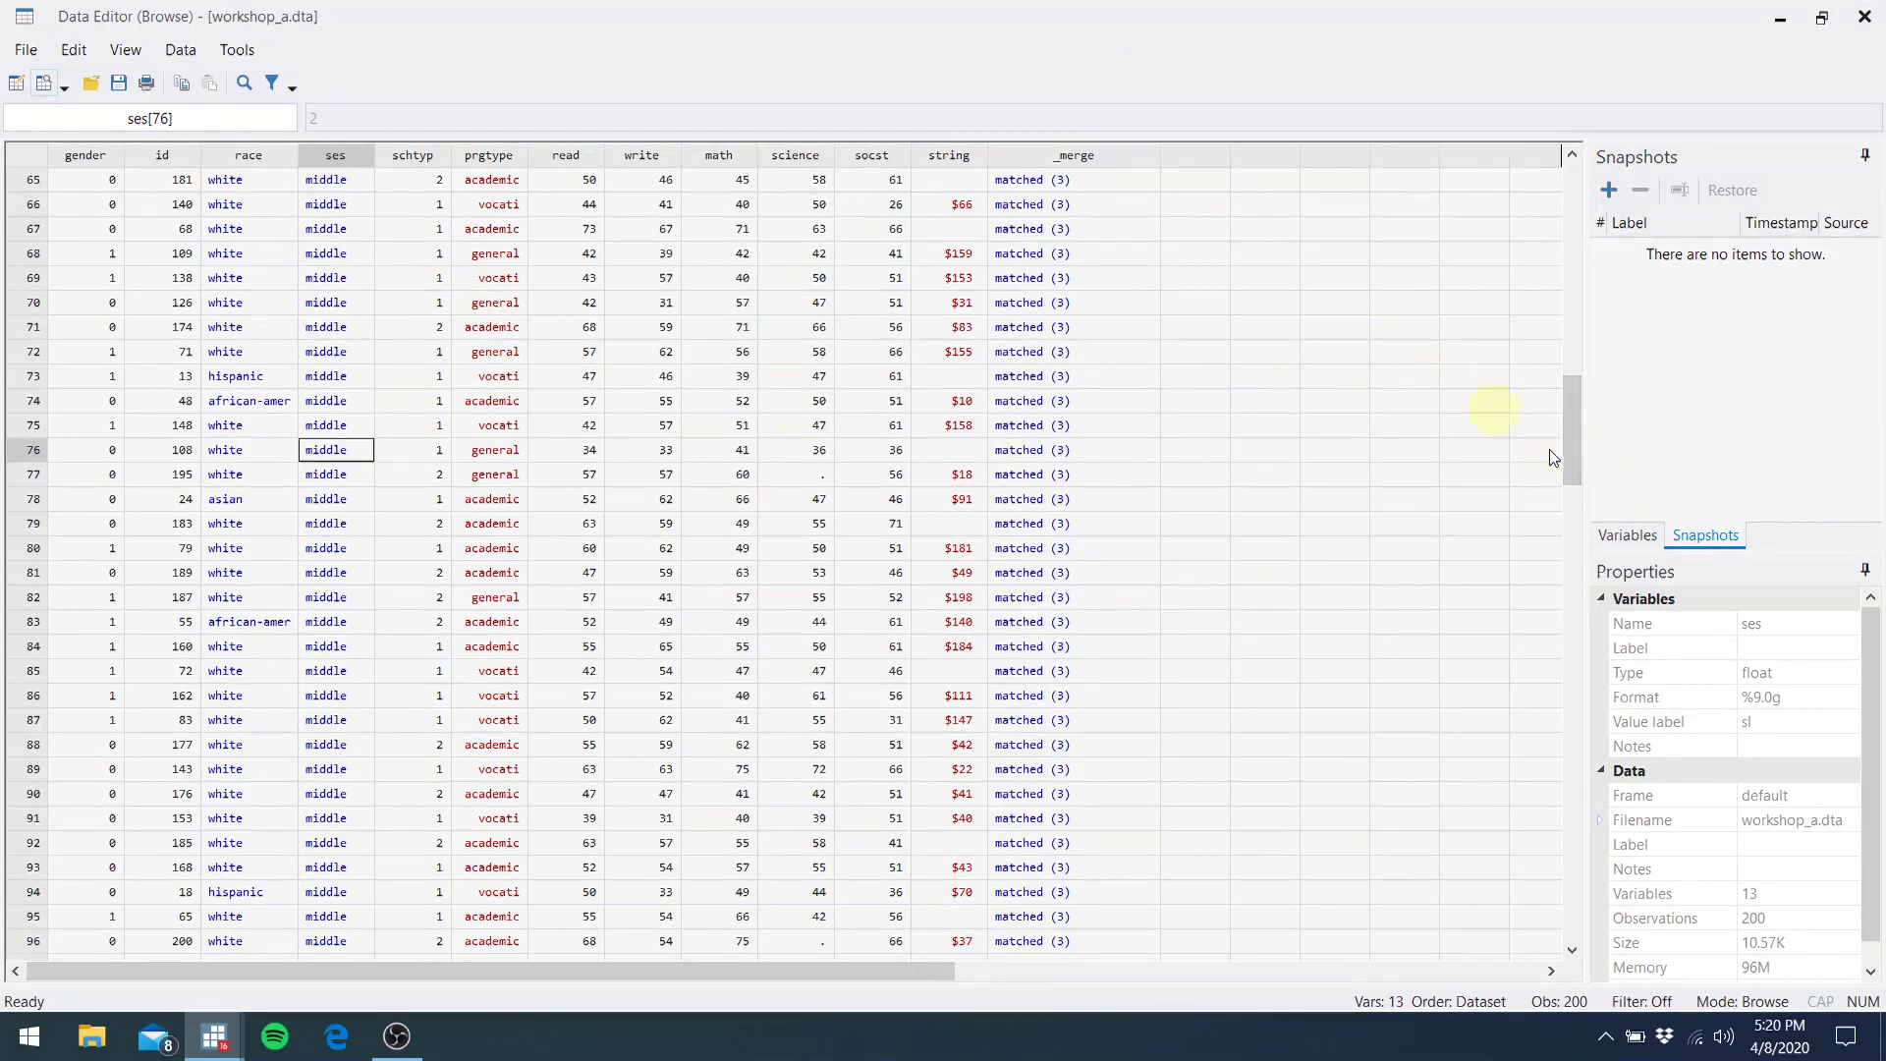
drag(1581, 450, 1542, 261)
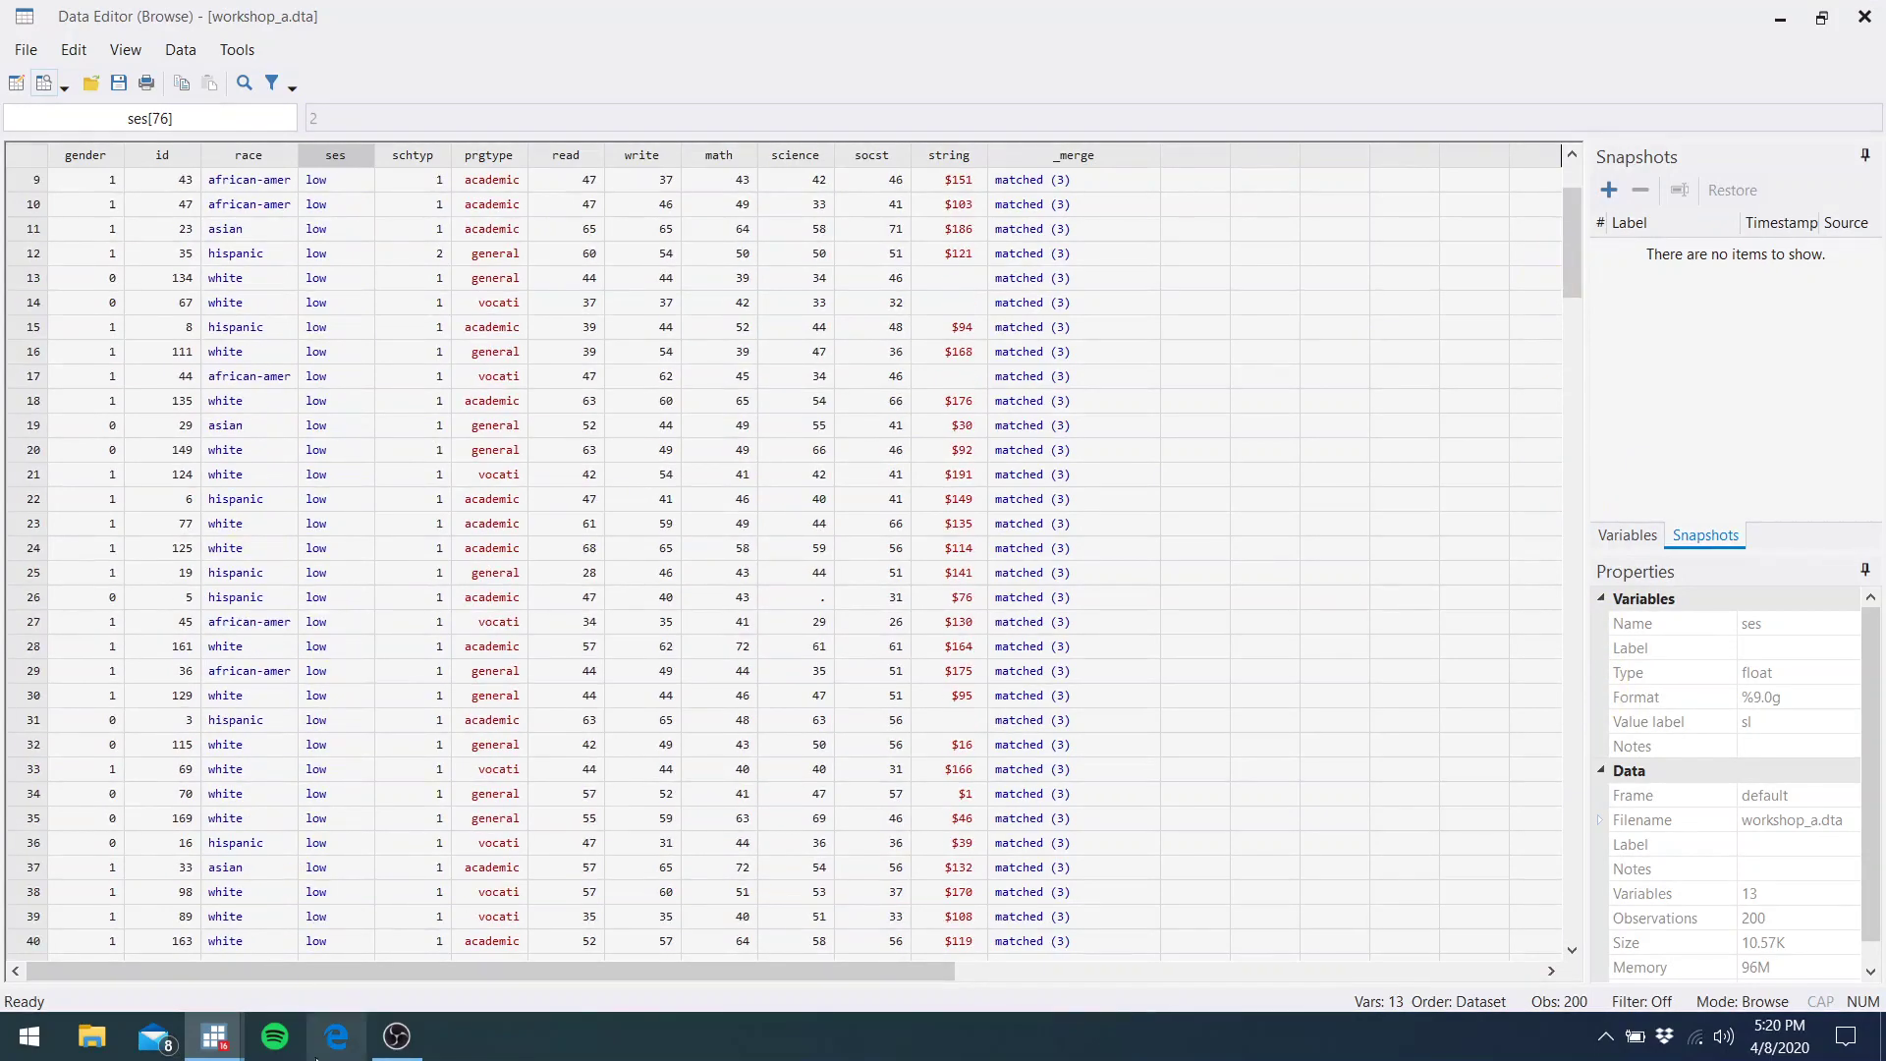
mouse_move(214, 1036)
click(332, 979)
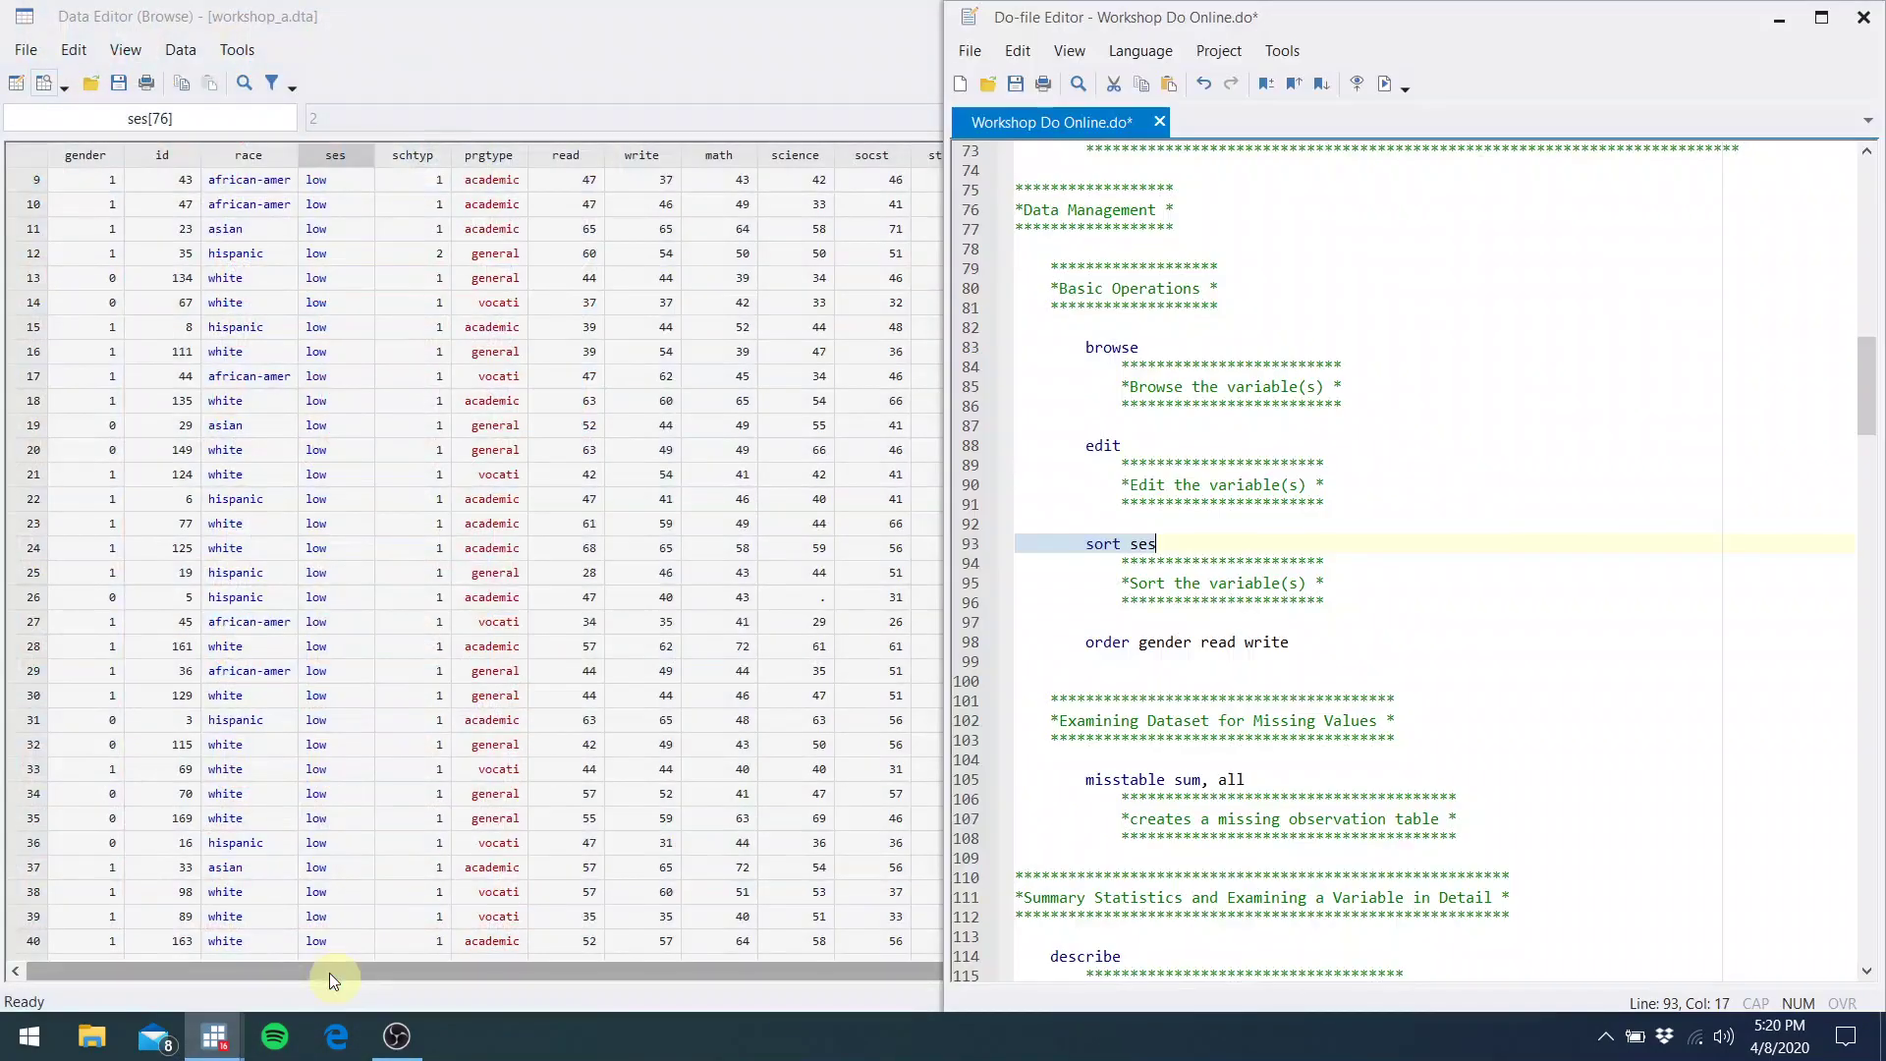
click(1245, 666)
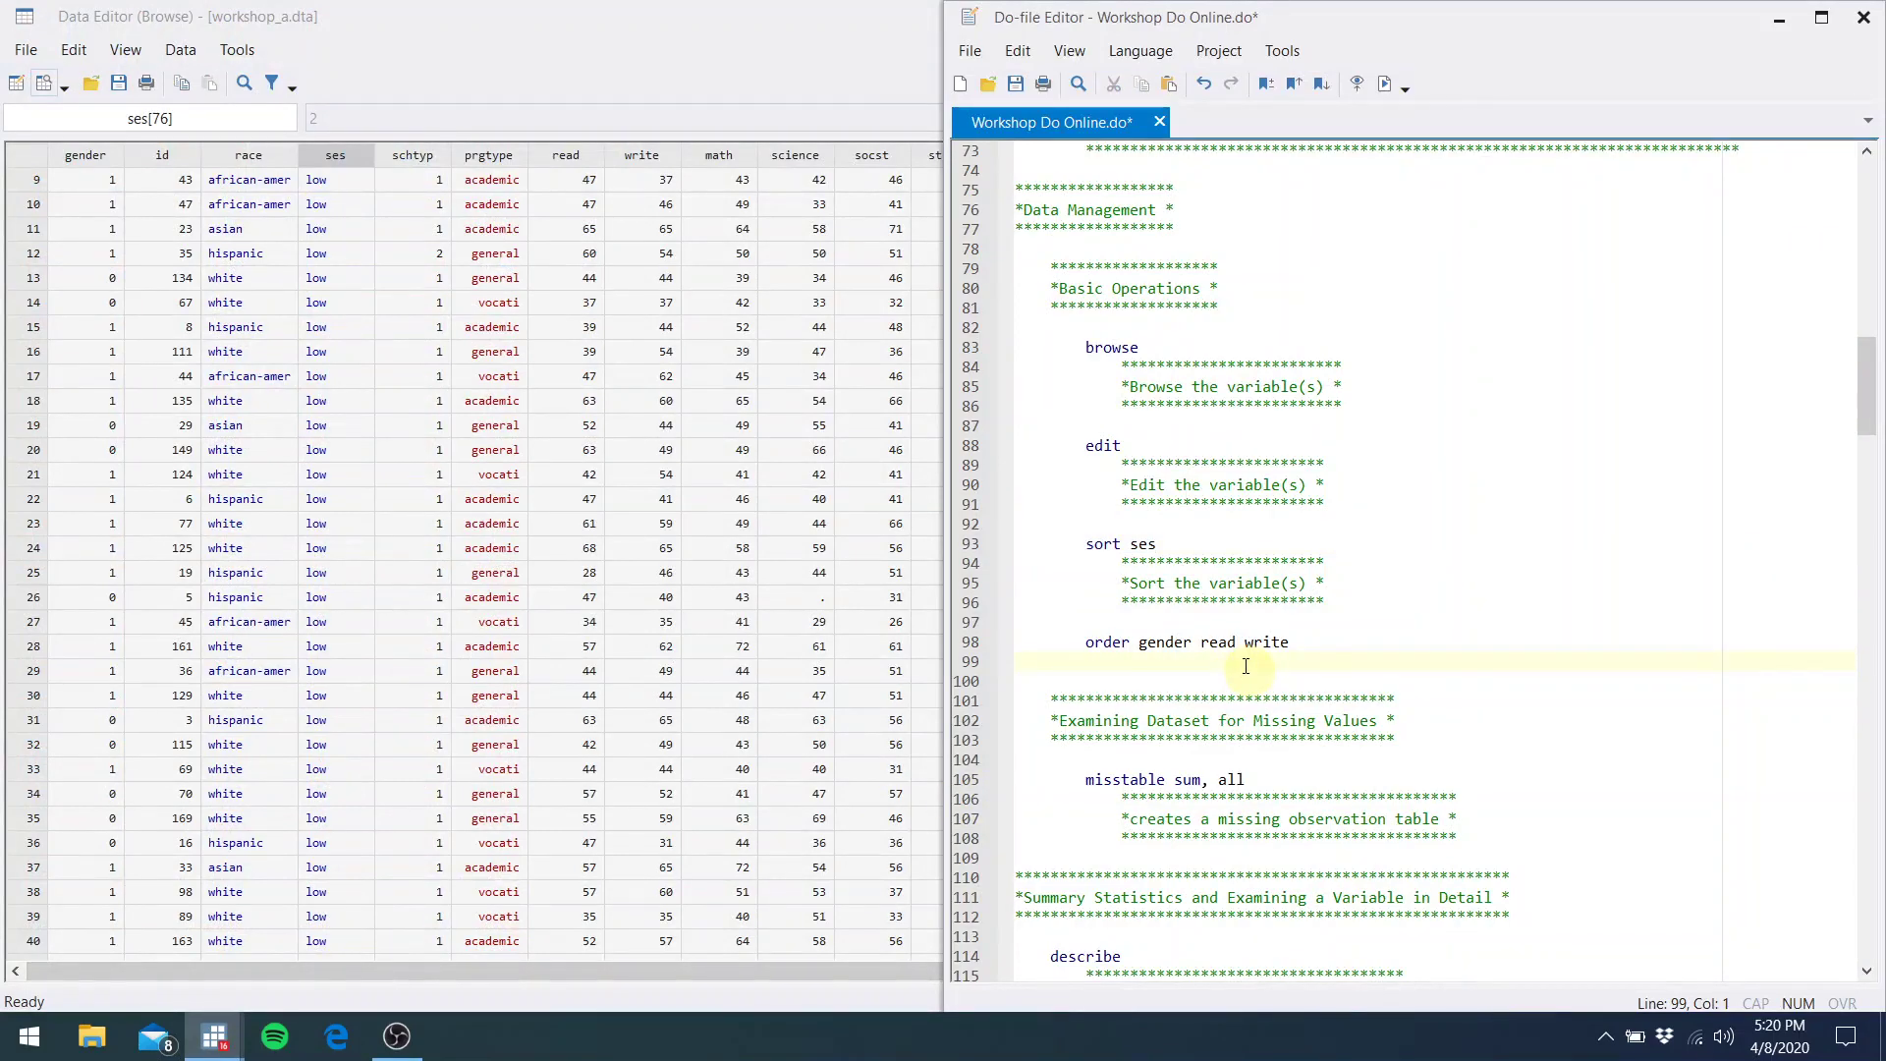
Run only the "order gender read write" line of the do-file and bring the main Stata results window back beside it
click(1287, 641)
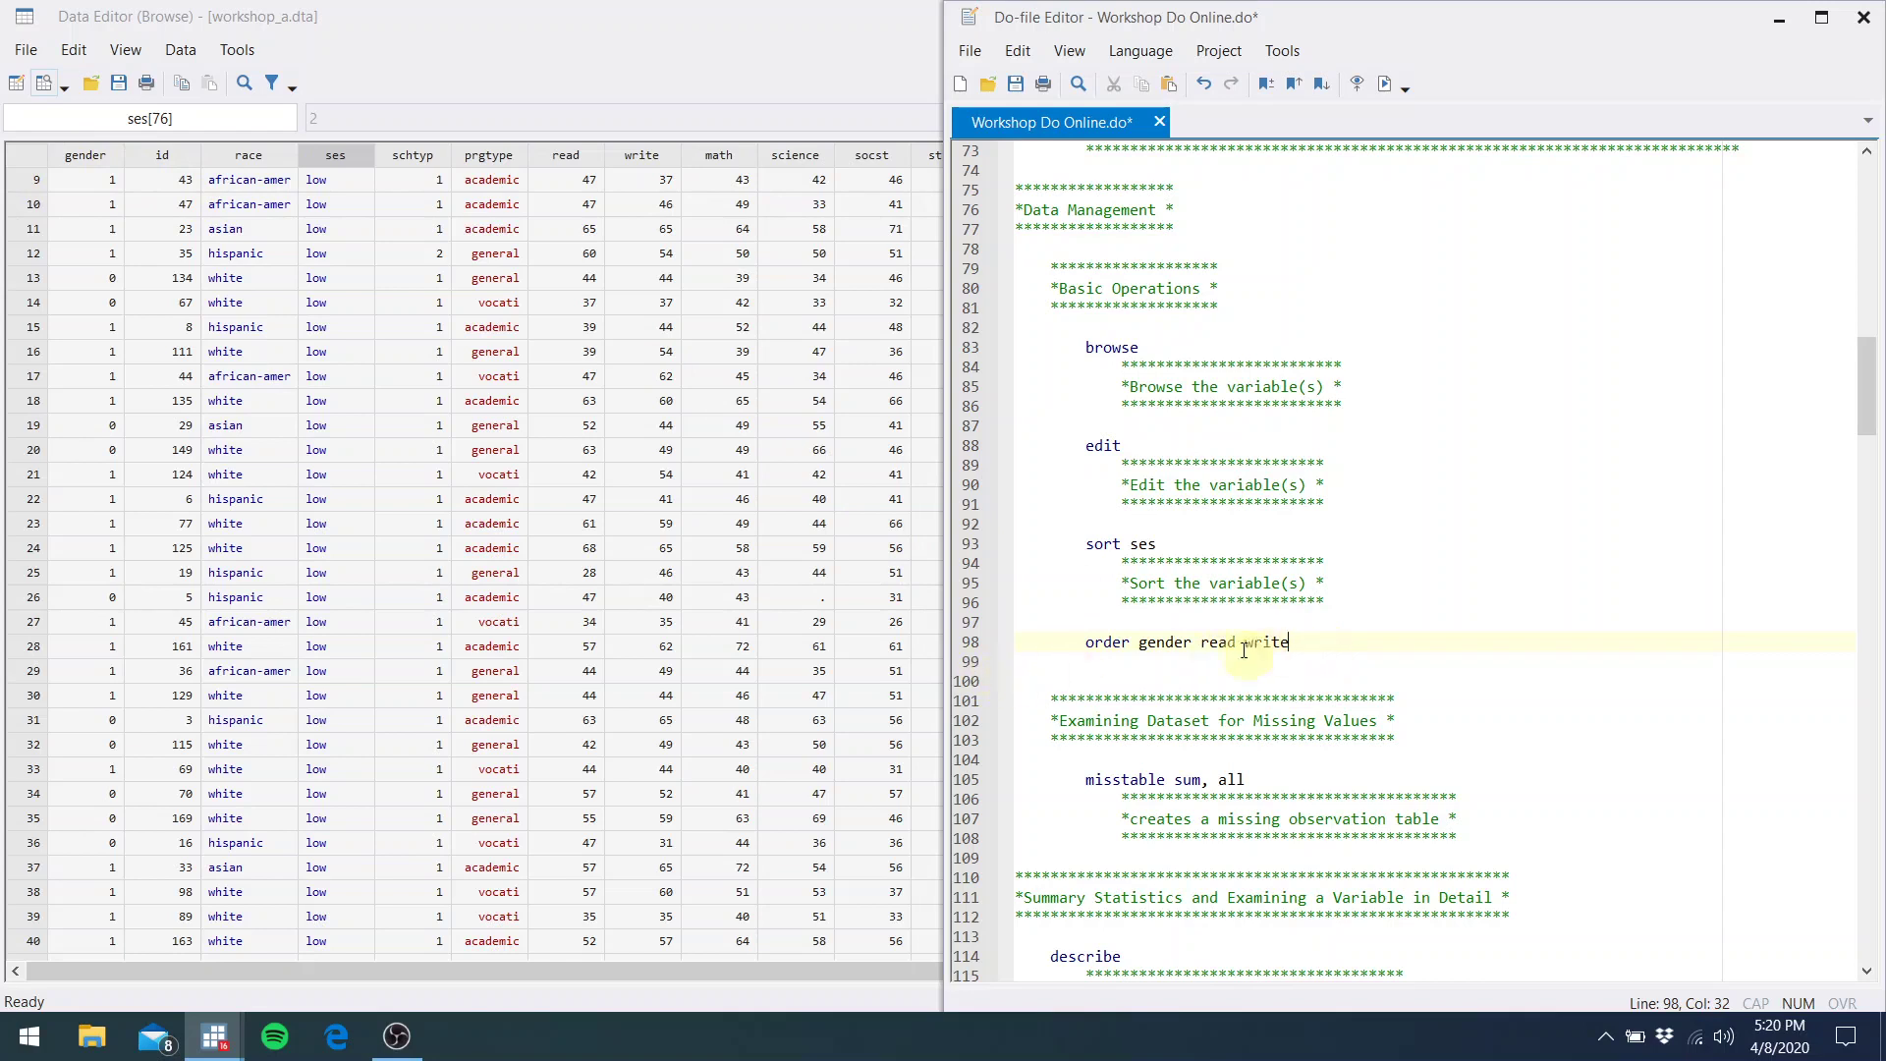
drag(1316, 643, 1084, 643)
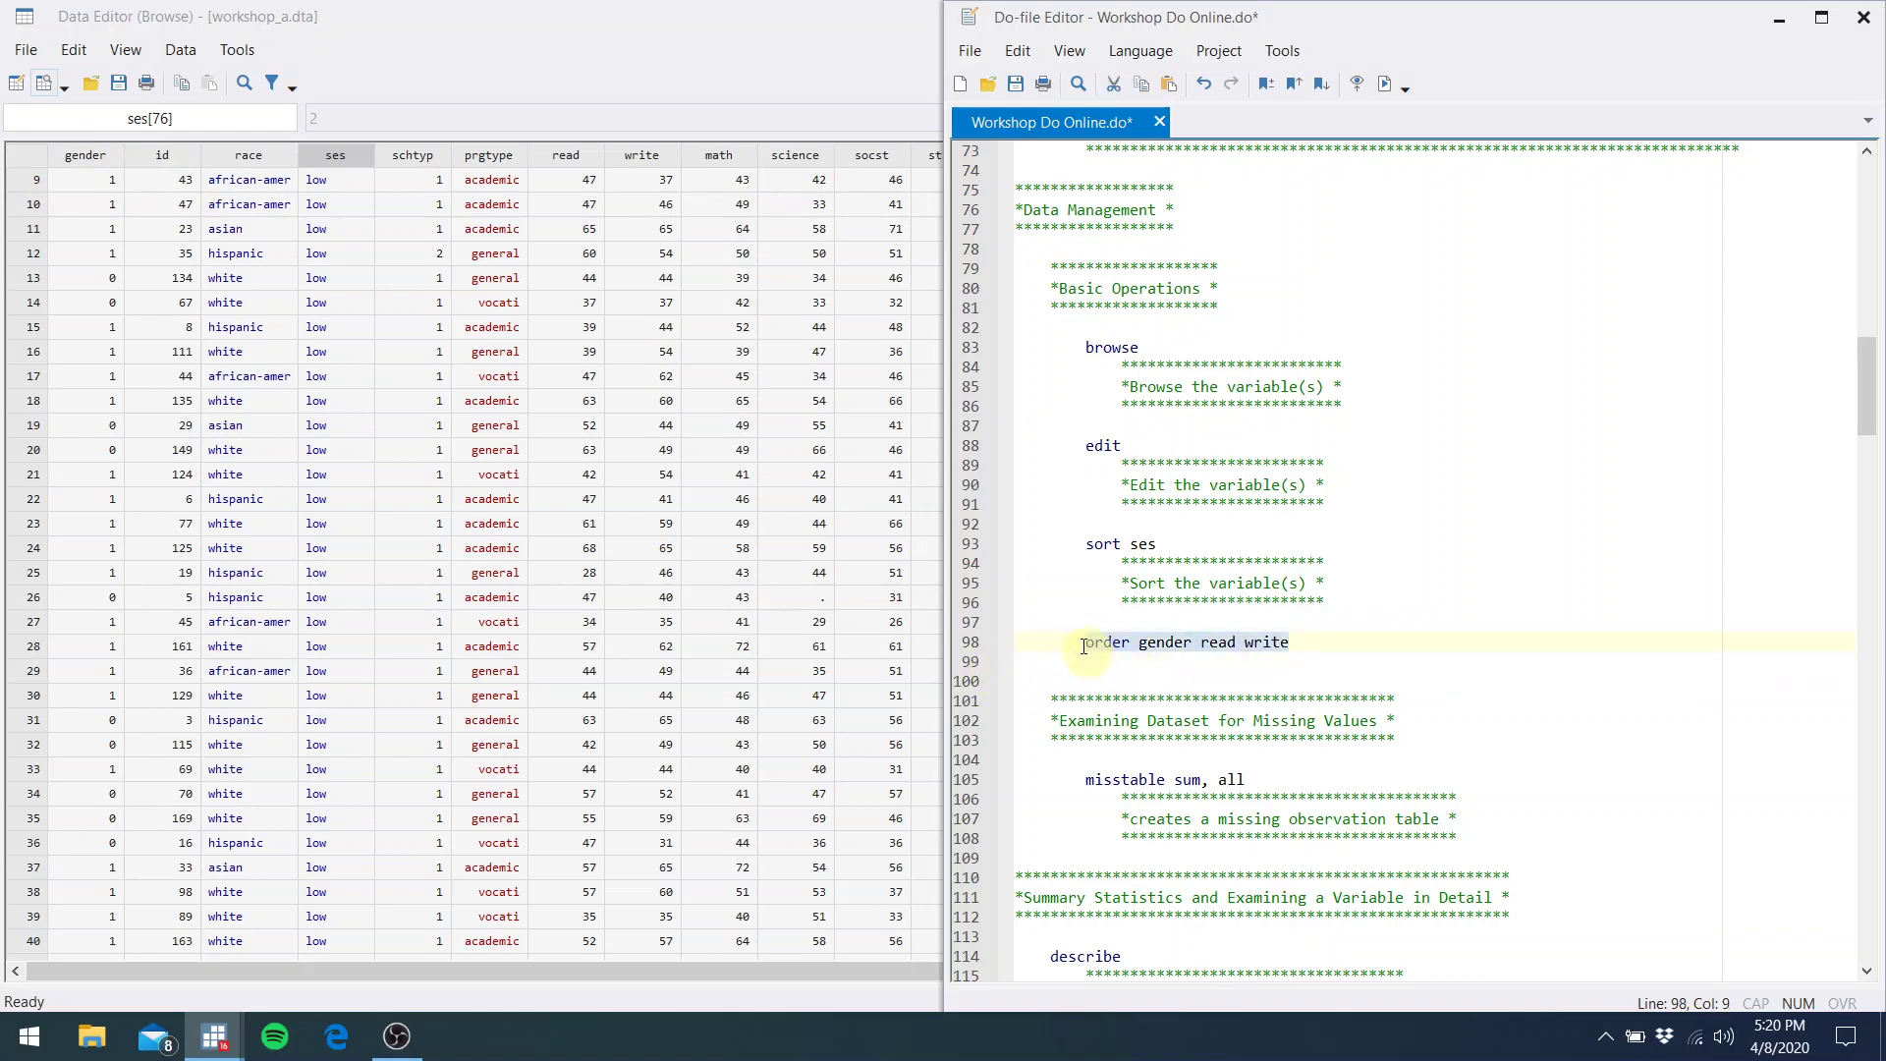
click(1385, 83)
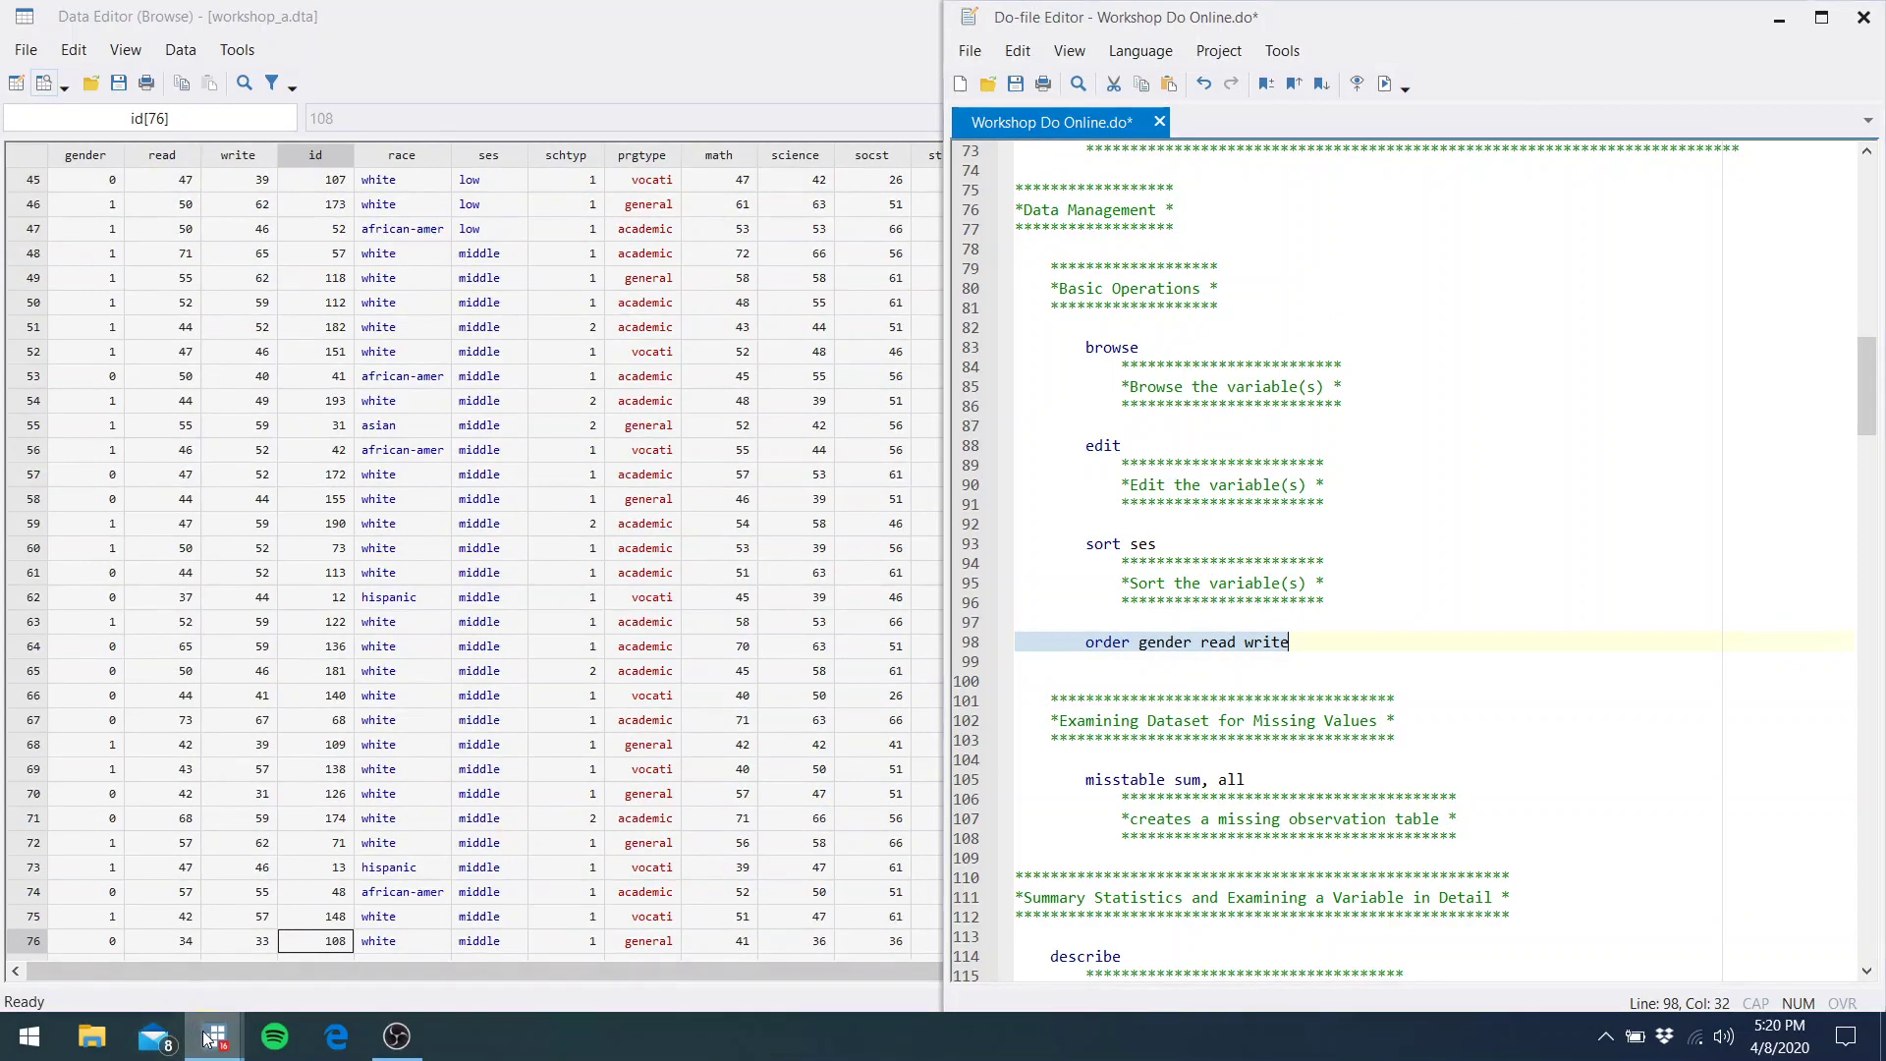
mouse_move(214, 1036)
click(178, 973)
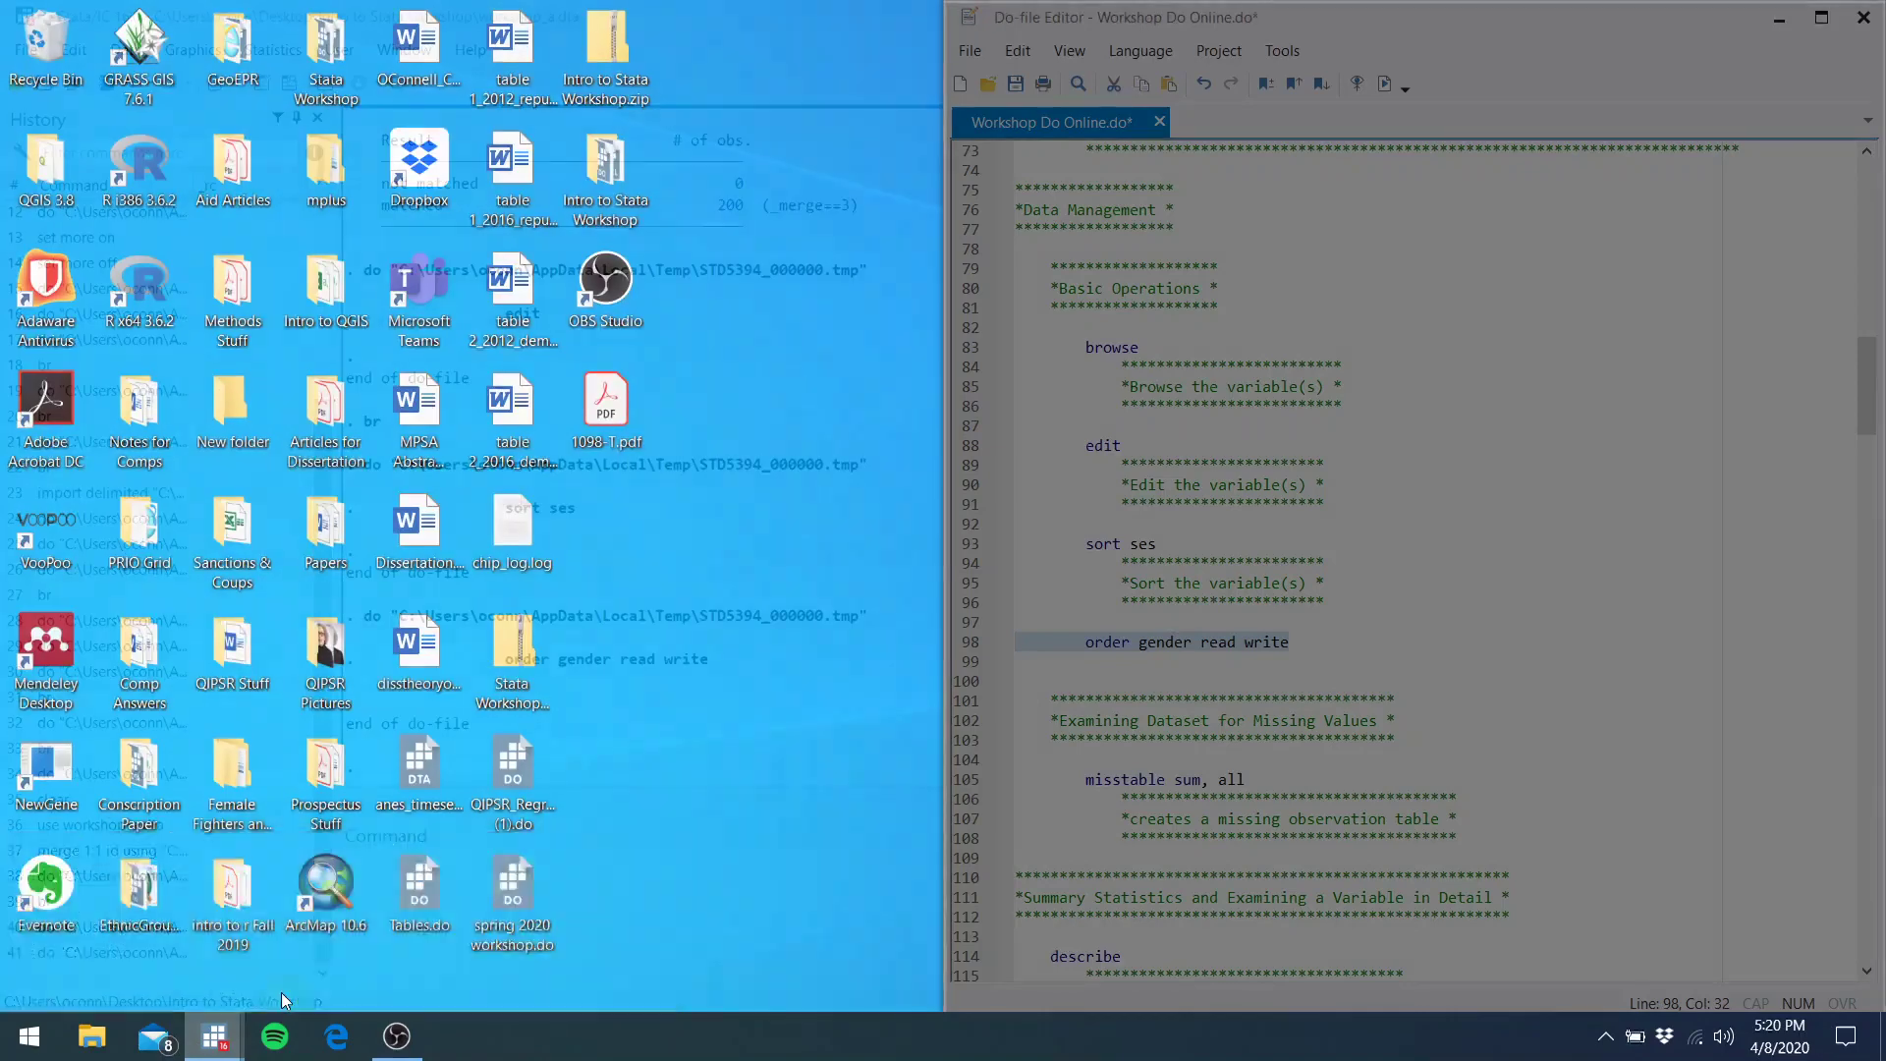
click(281, 992)
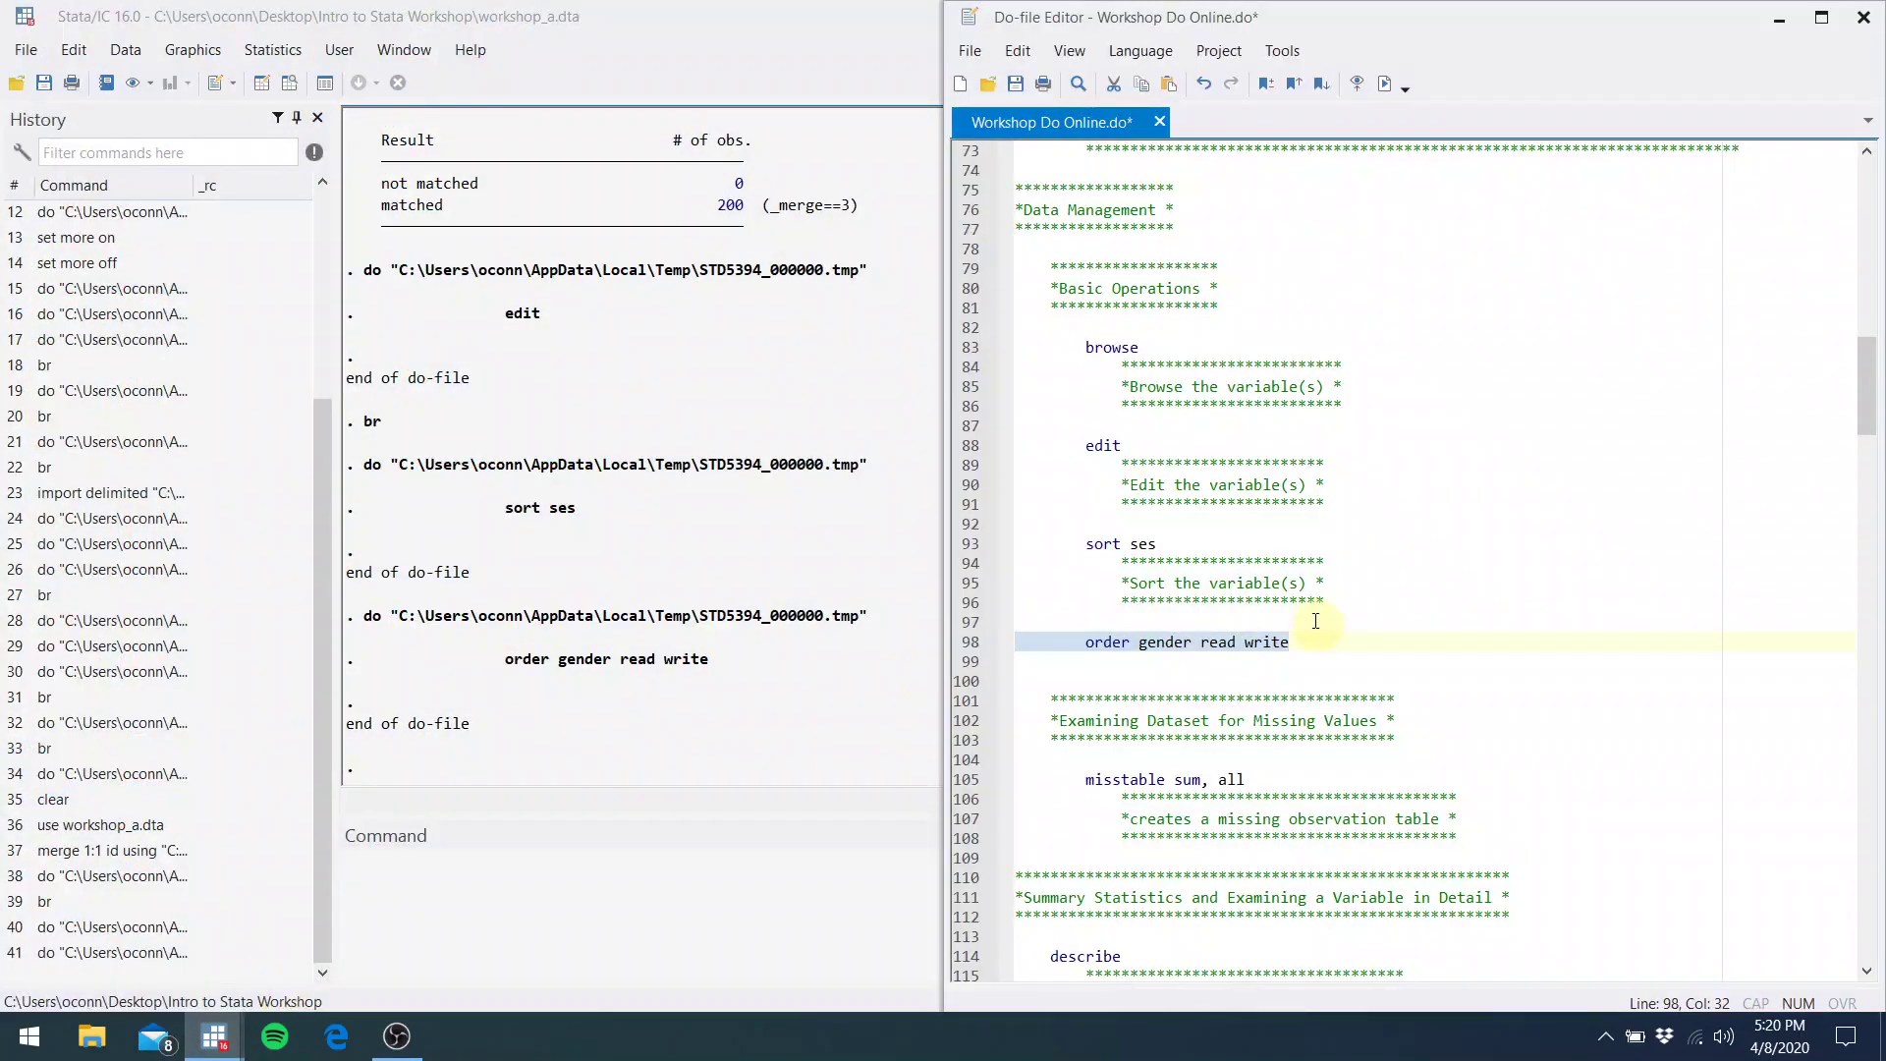
Run only the "misstable sum, all" line to create the missing observation table
click(1261, 769)
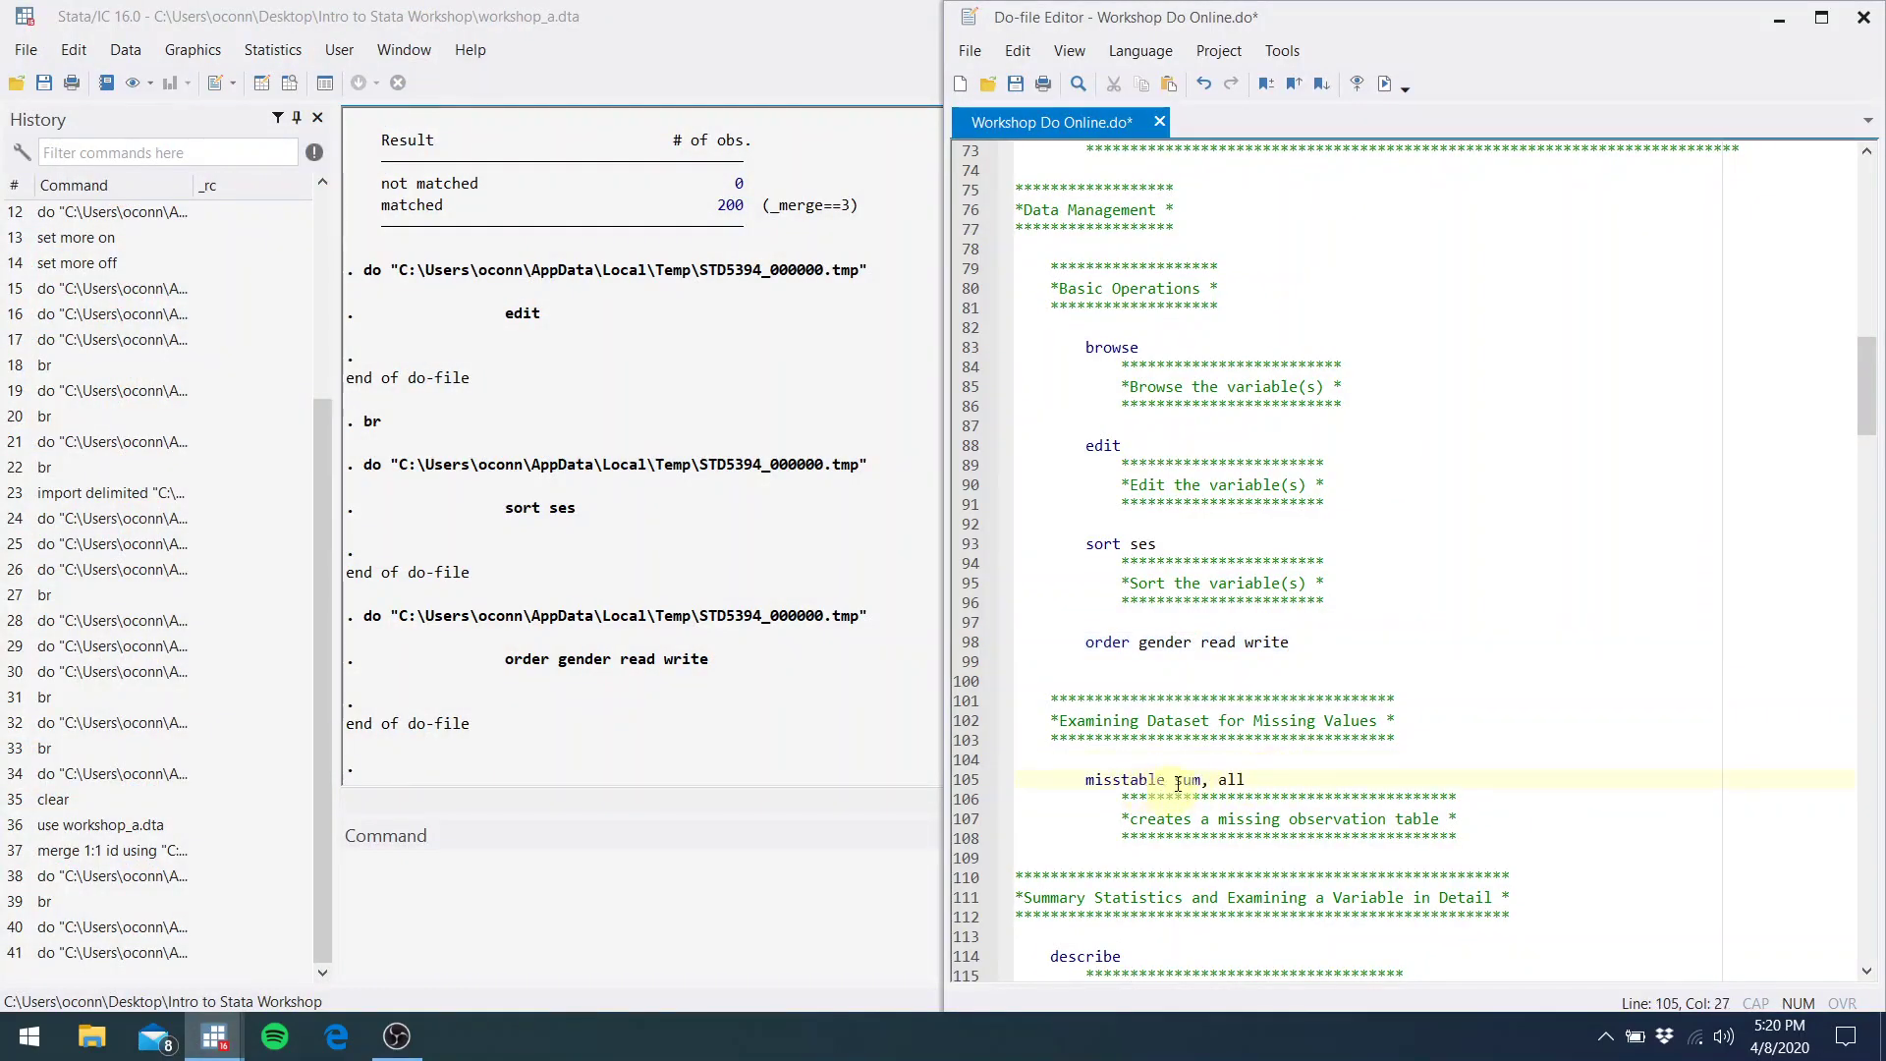
drag(1258, 779, 1085, 780)
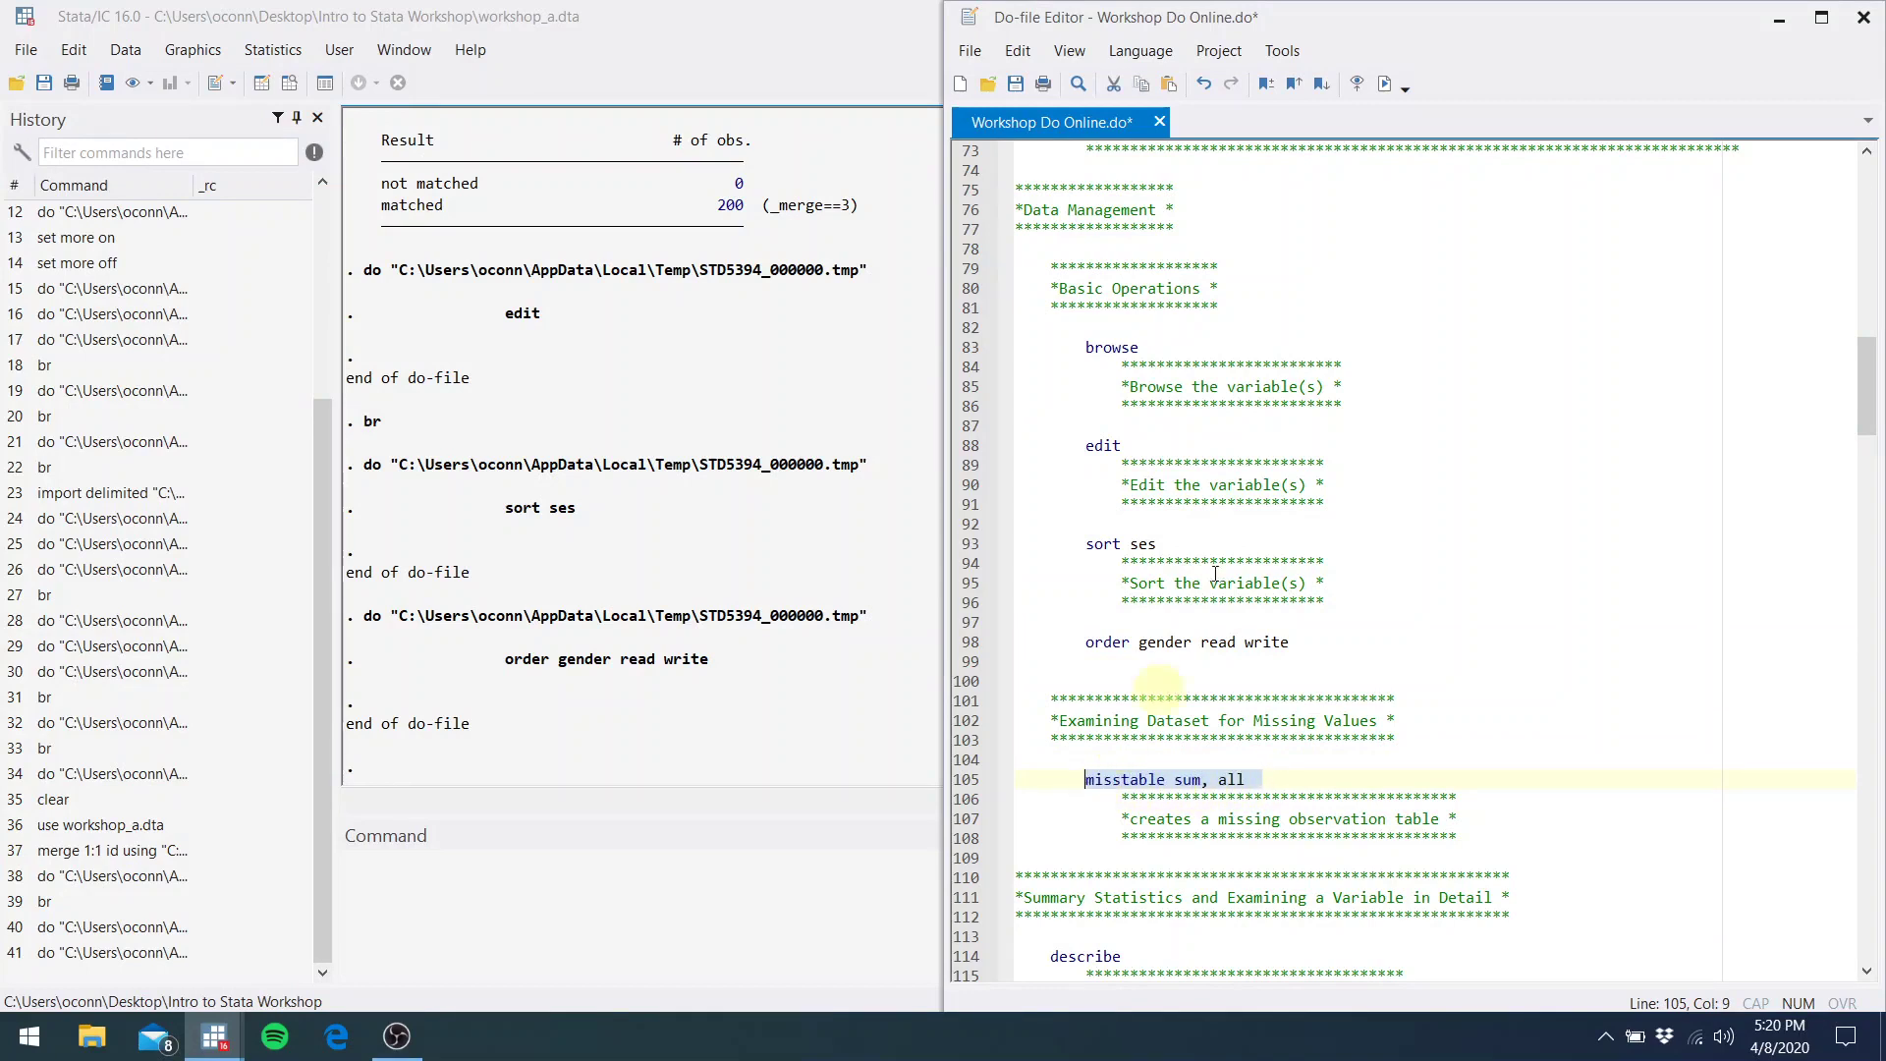
click(1384, 86)
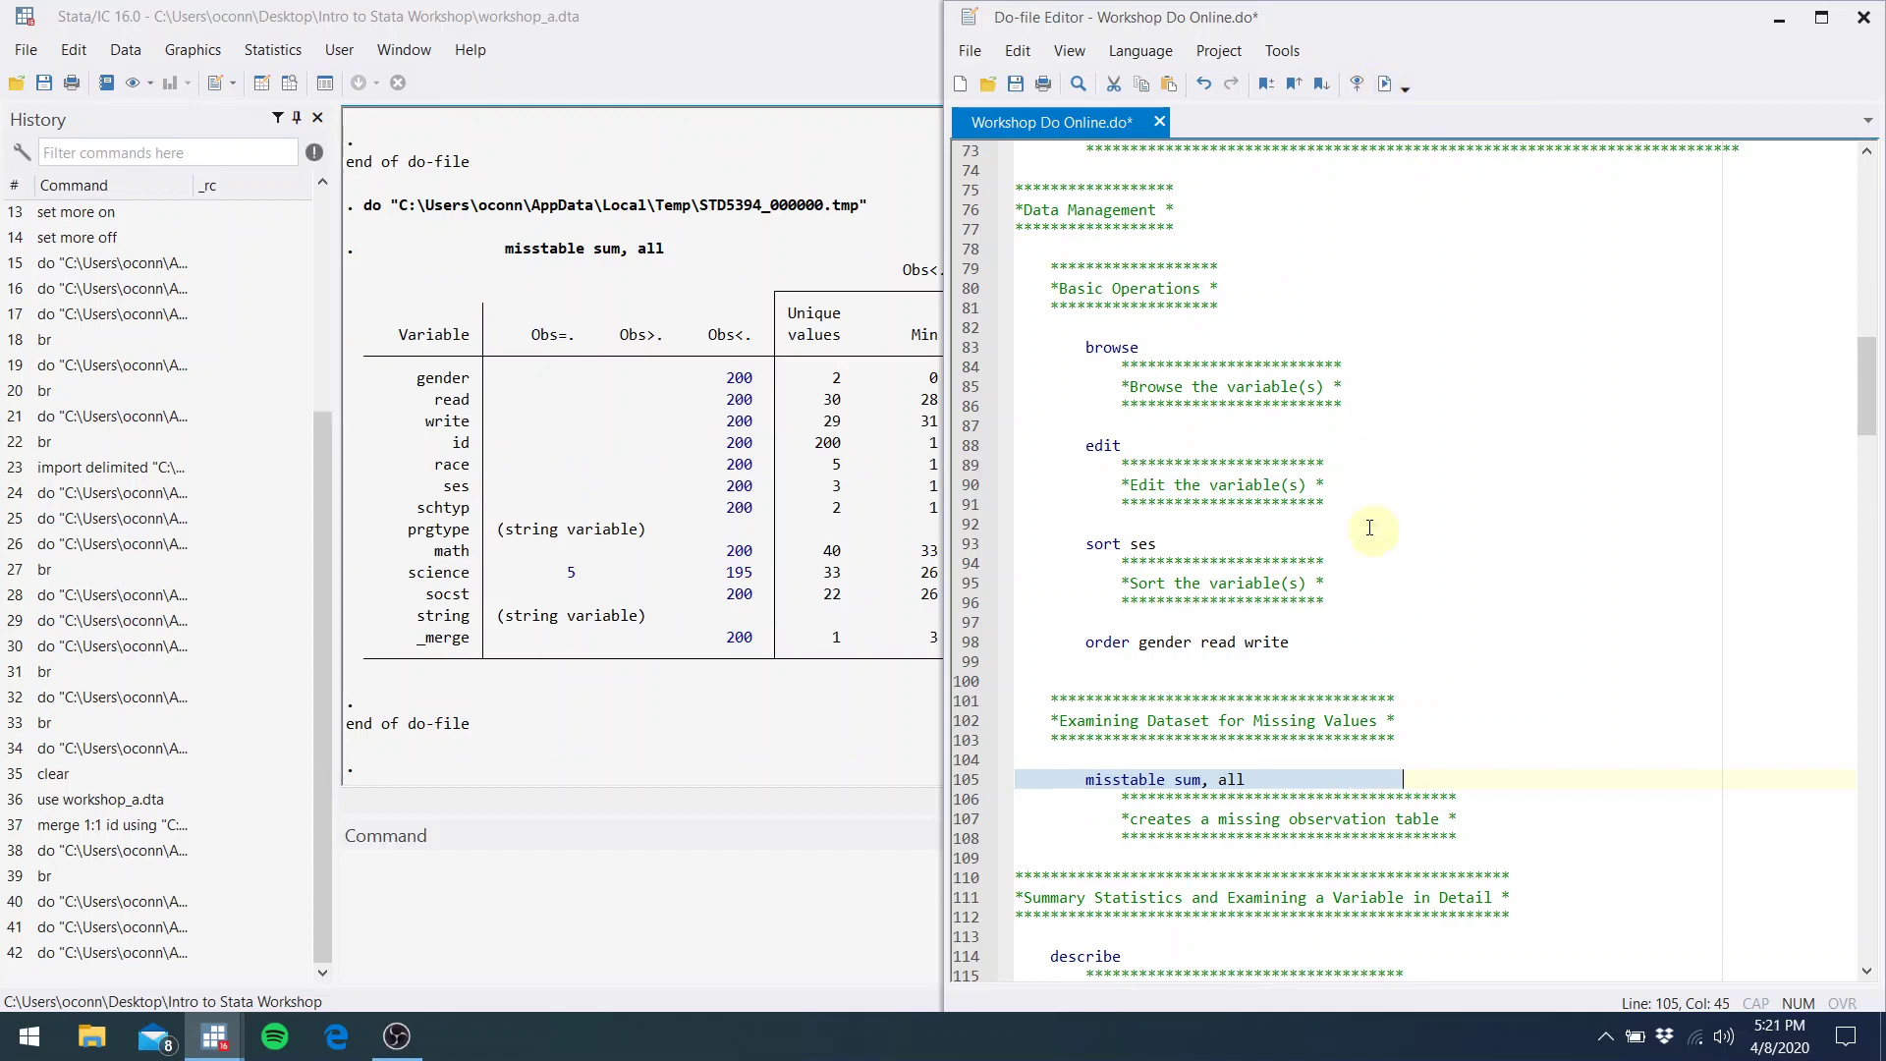
click(1275, 781)
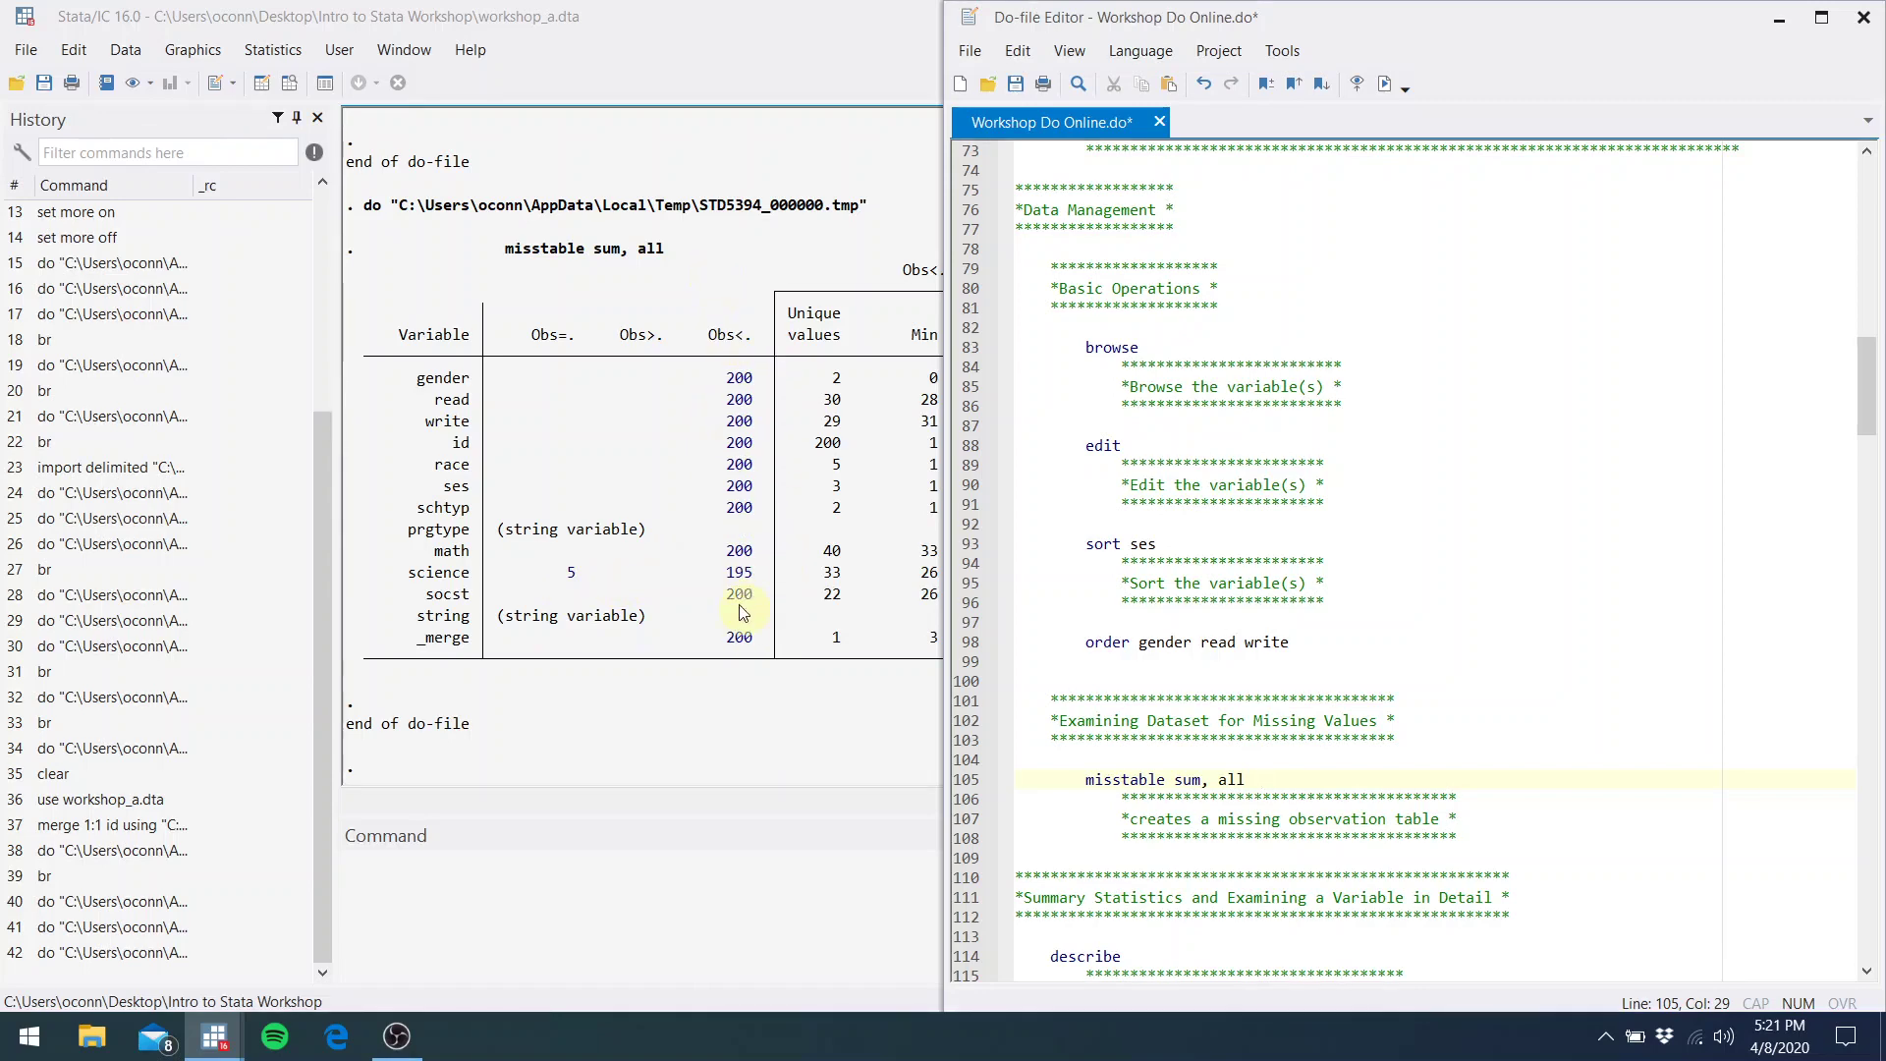
Run only the "describe" line in the Summary Statistics section of the do-file
key(Down)
key(Down)
key(Down)
key(Down)
key(Down)
key(Down)
key(Down)
key(Down)
key(Down)
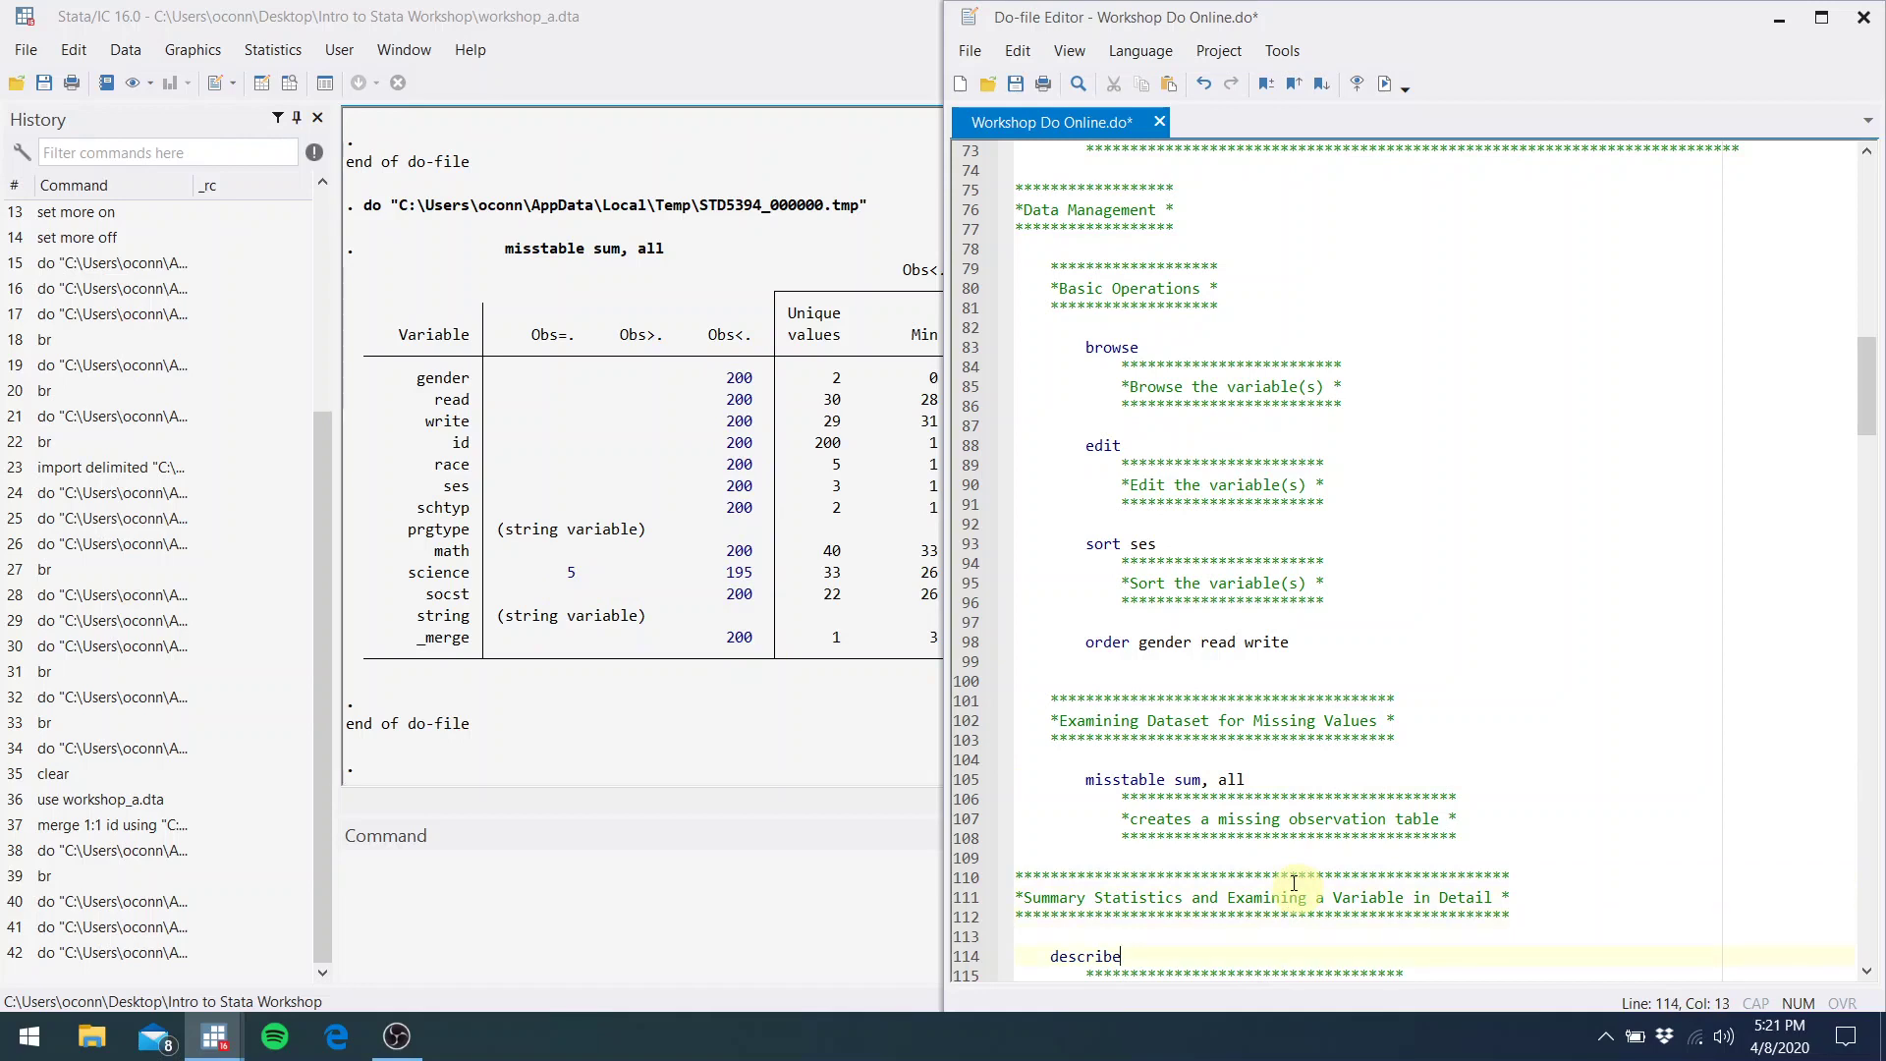
key(Down)
key(Down)
key(Down)
key(Down)
key(Down)
key(Down)
key(Down)
key(Down)
key(Down)
key(Down)
key(Down)
key(Down)
key(Down)
key(Down)
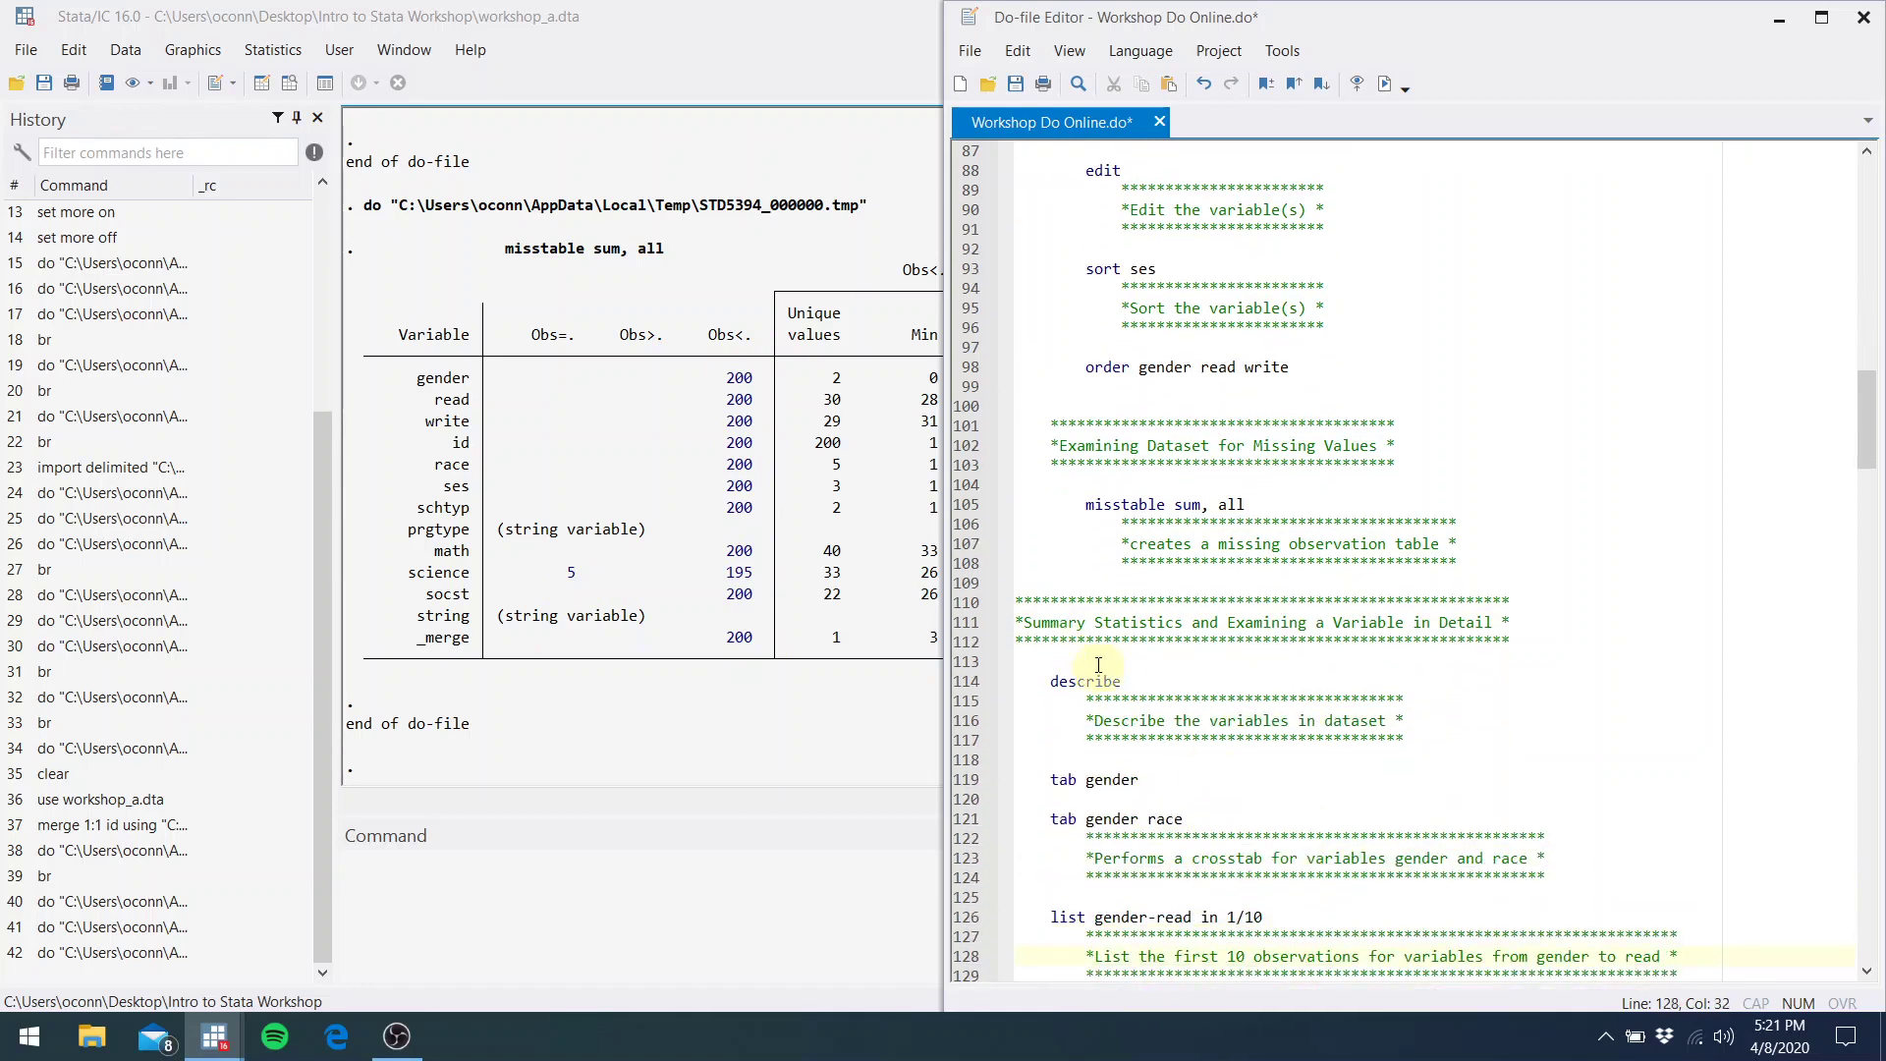
drag(1128, 676, 1050, 681)
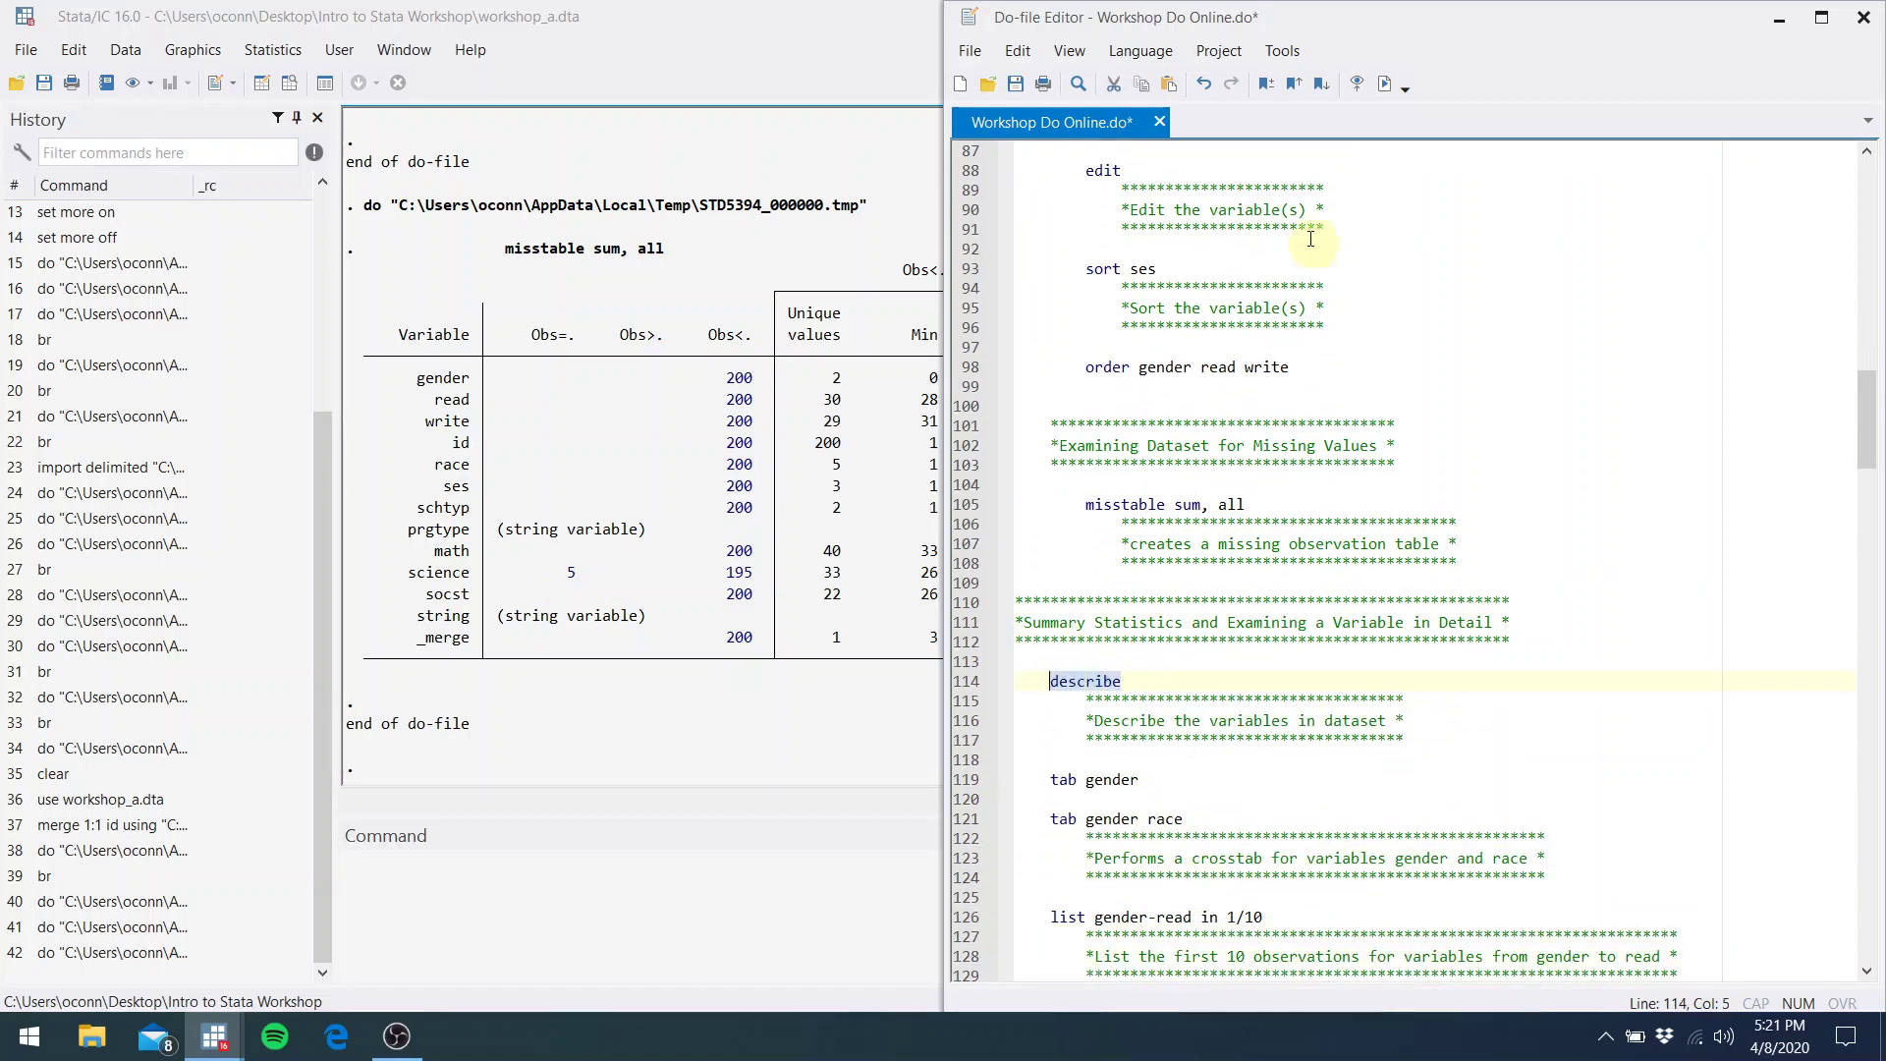
click(1377, 94)
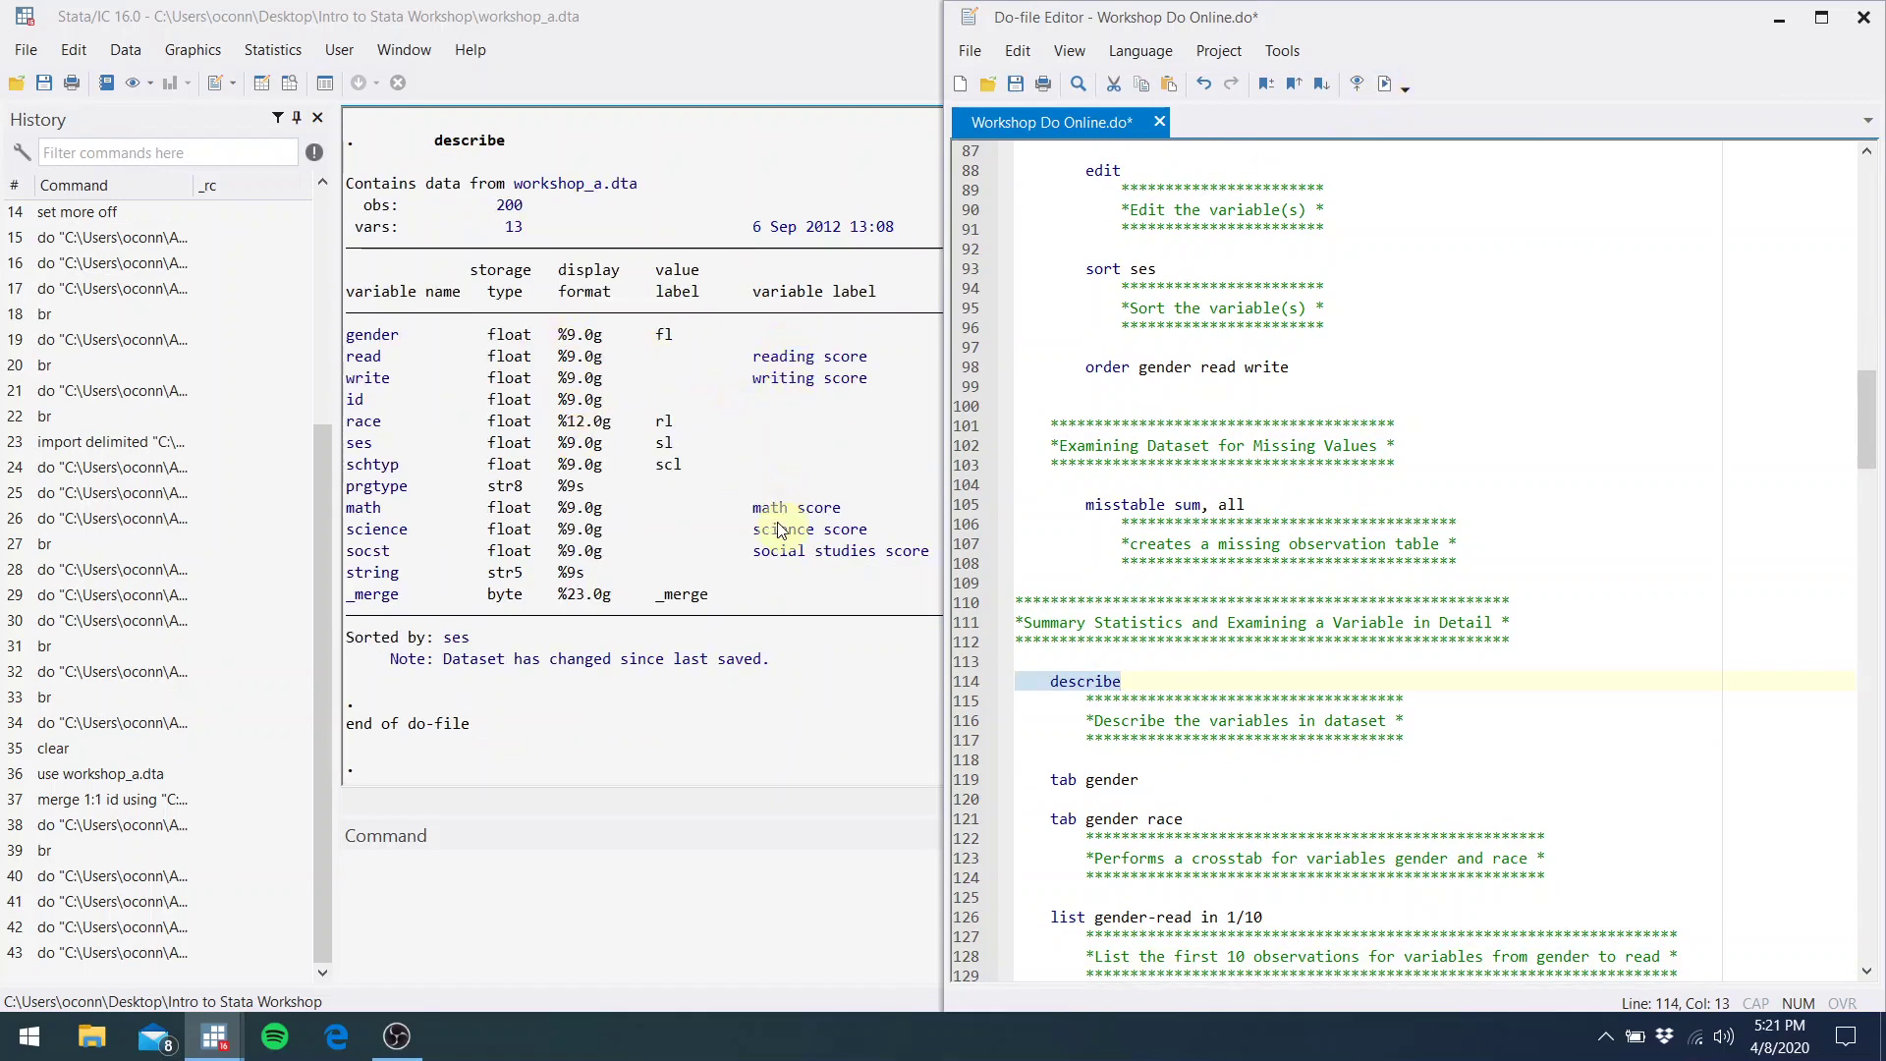
Run only the "tab gender" line to tabulate the gender variable
click(1125, 778)
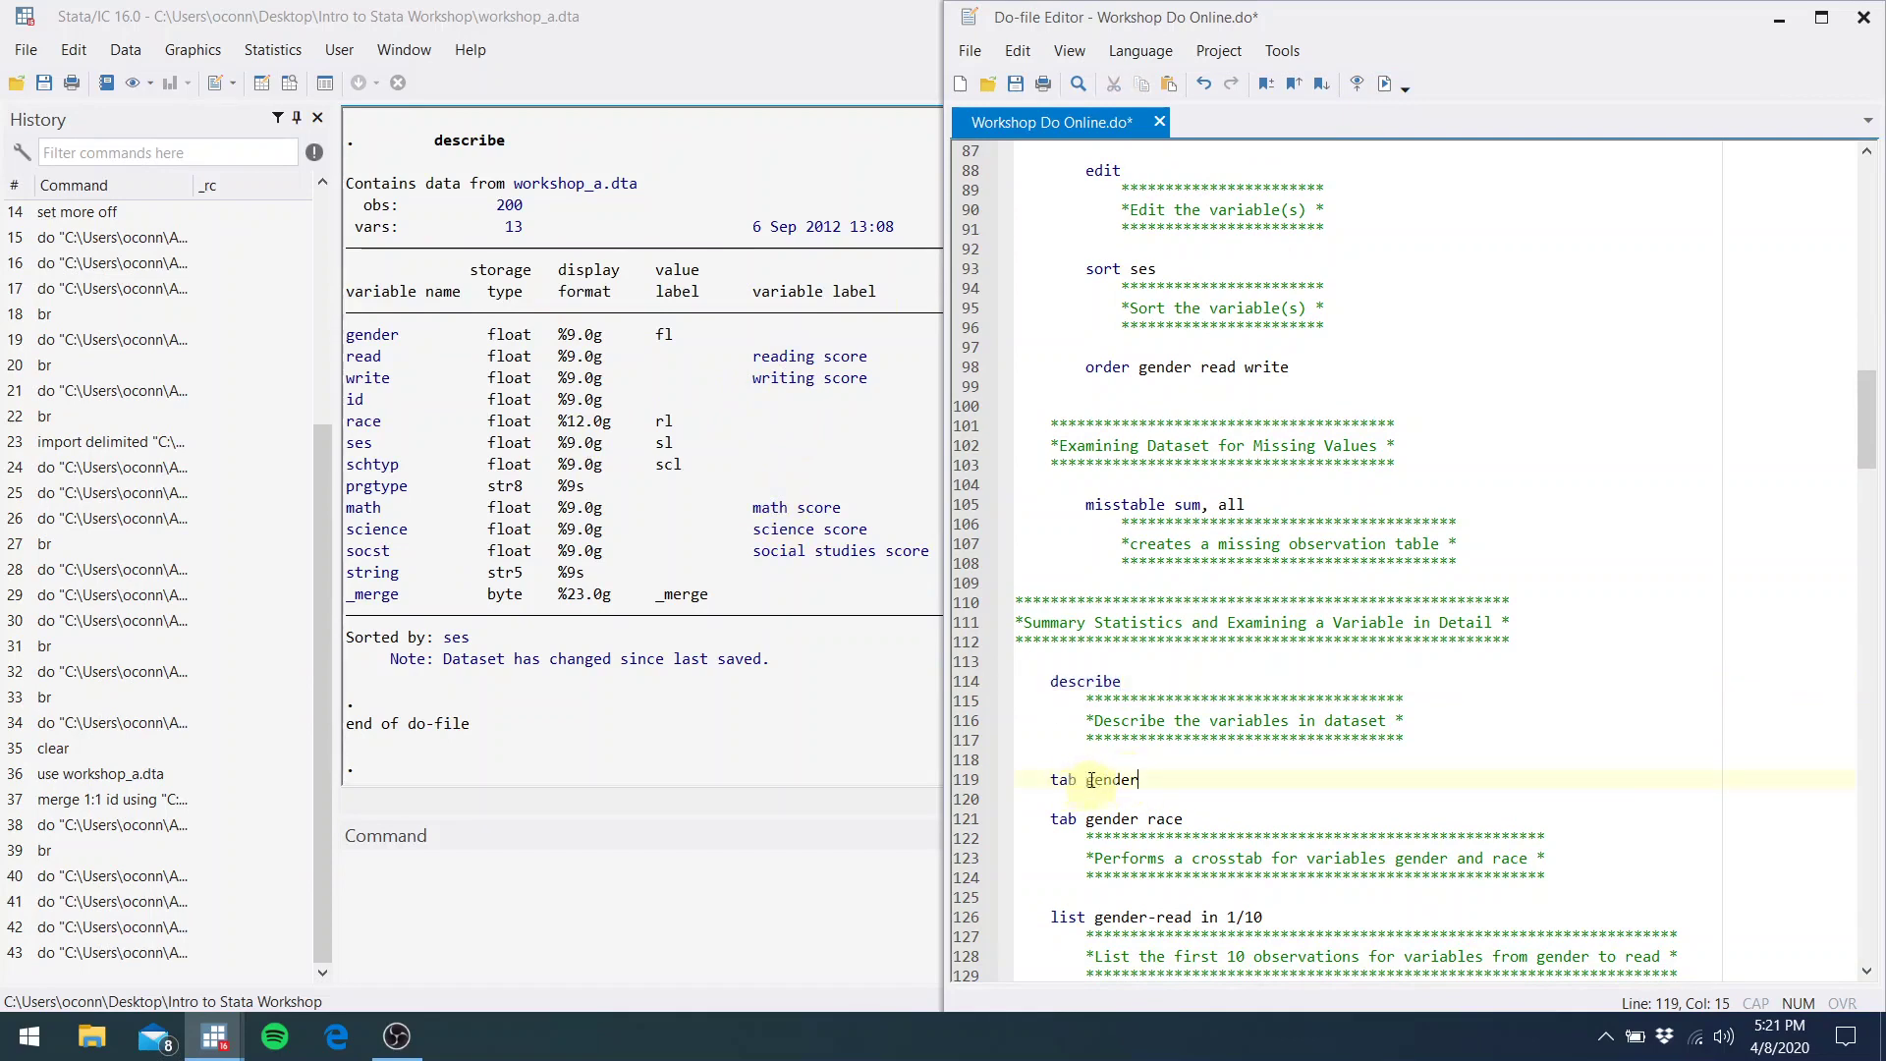
drag(1143, 781, 1047, 781)
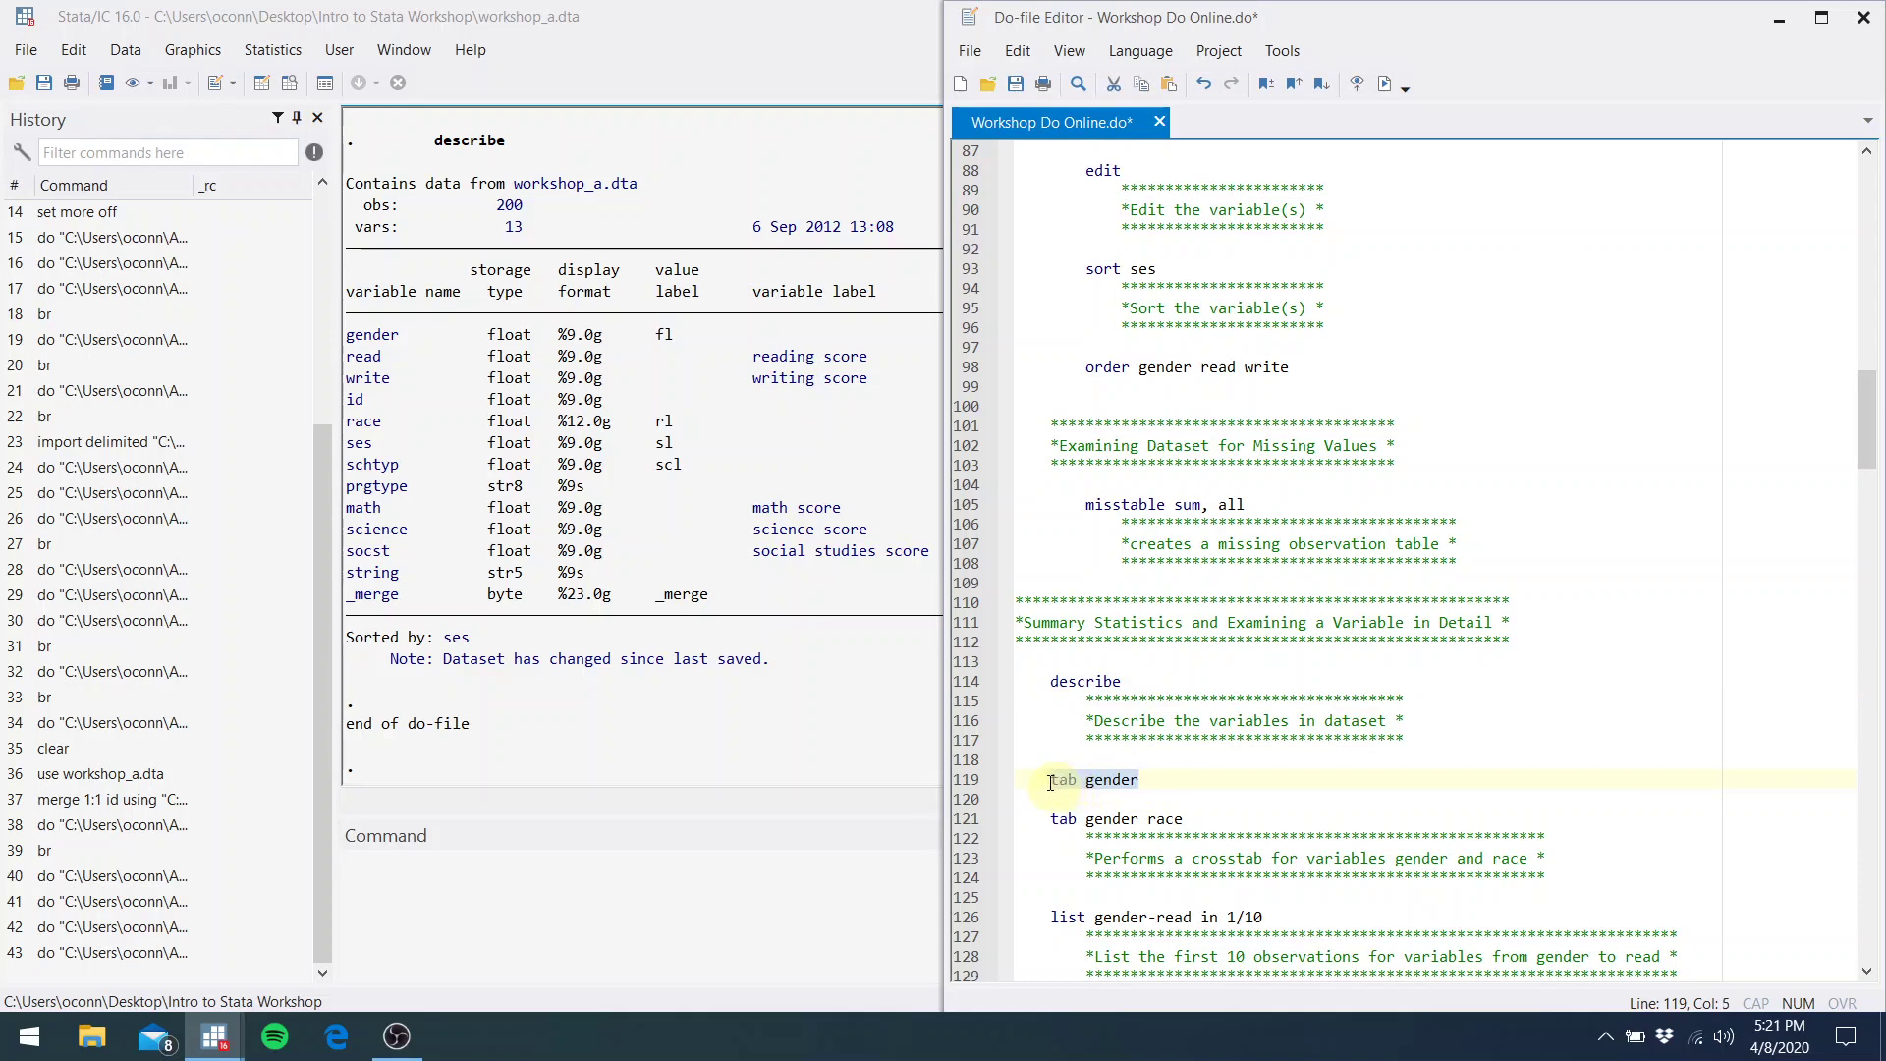
click(1382, 83)
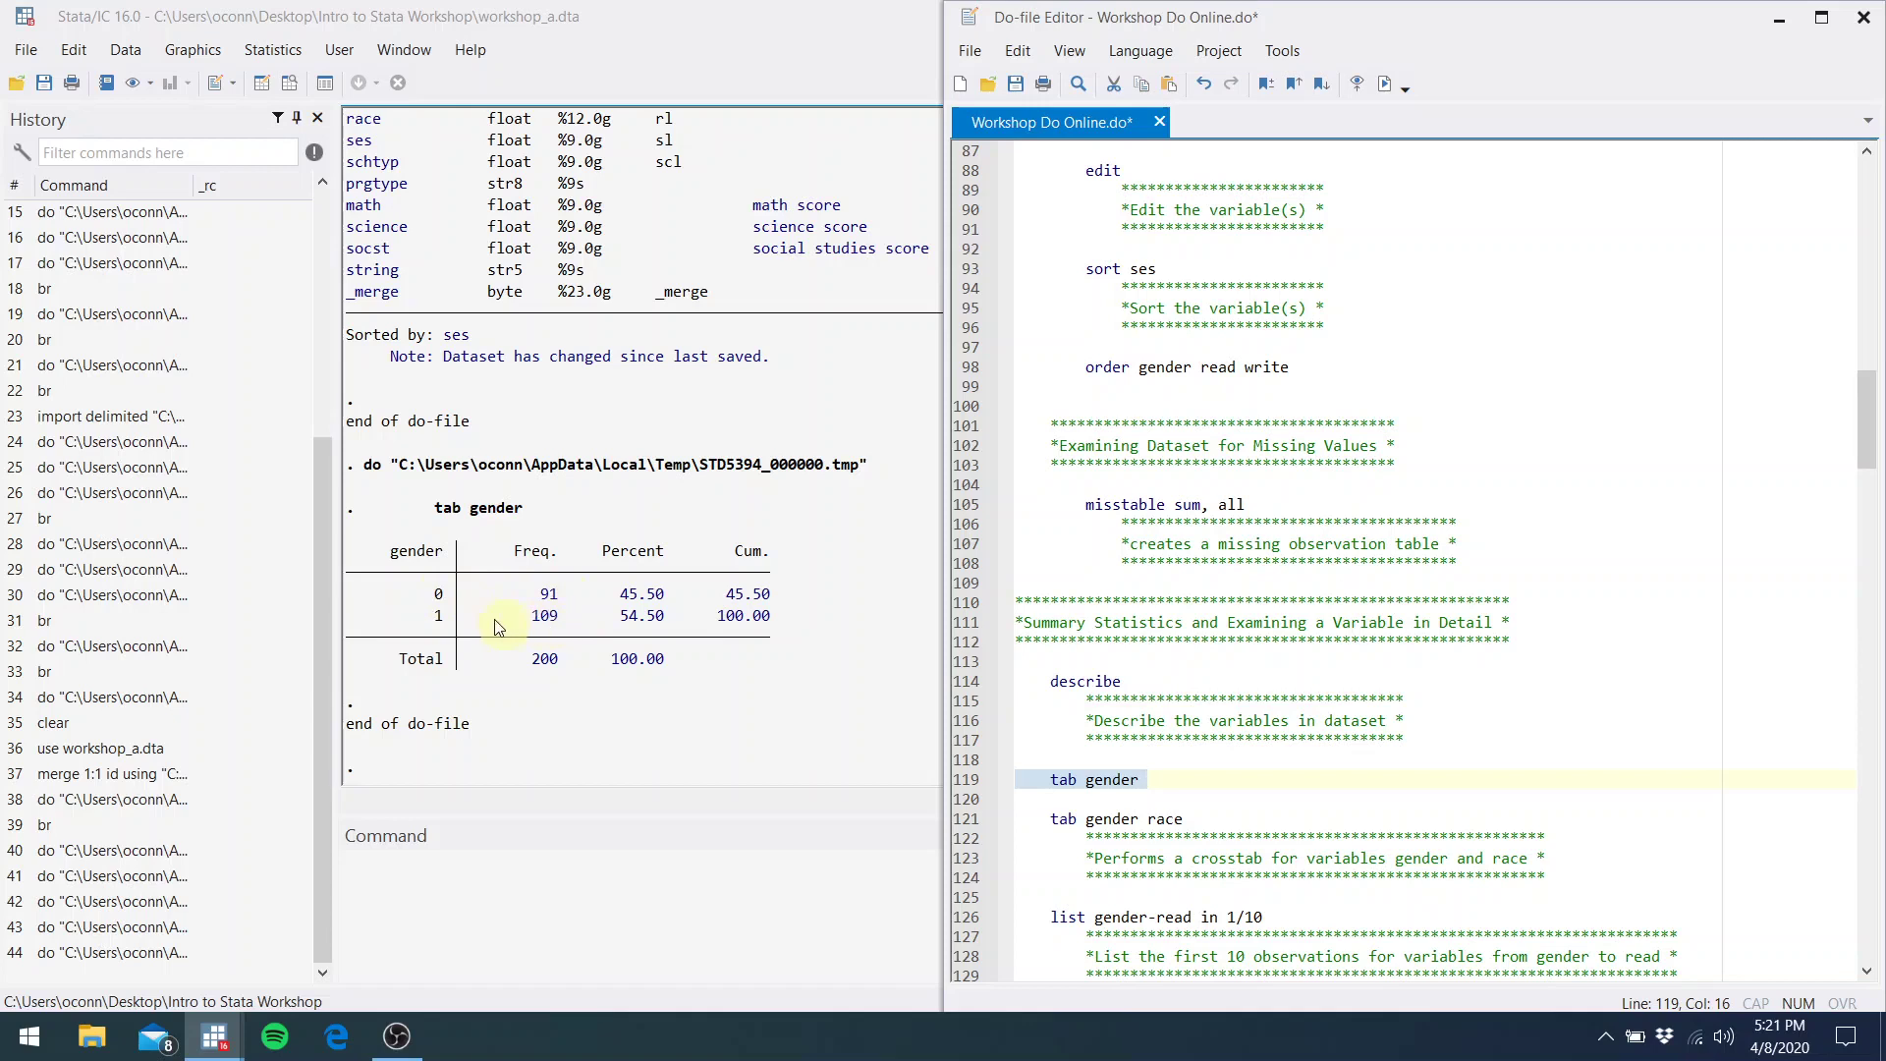
Run only the "tab gender race" line, view the full crosstab in the main Stata window and return to the do-file
click(1174, 803)
drag(1195, 818, 1017, 837)
click(1384, 85)
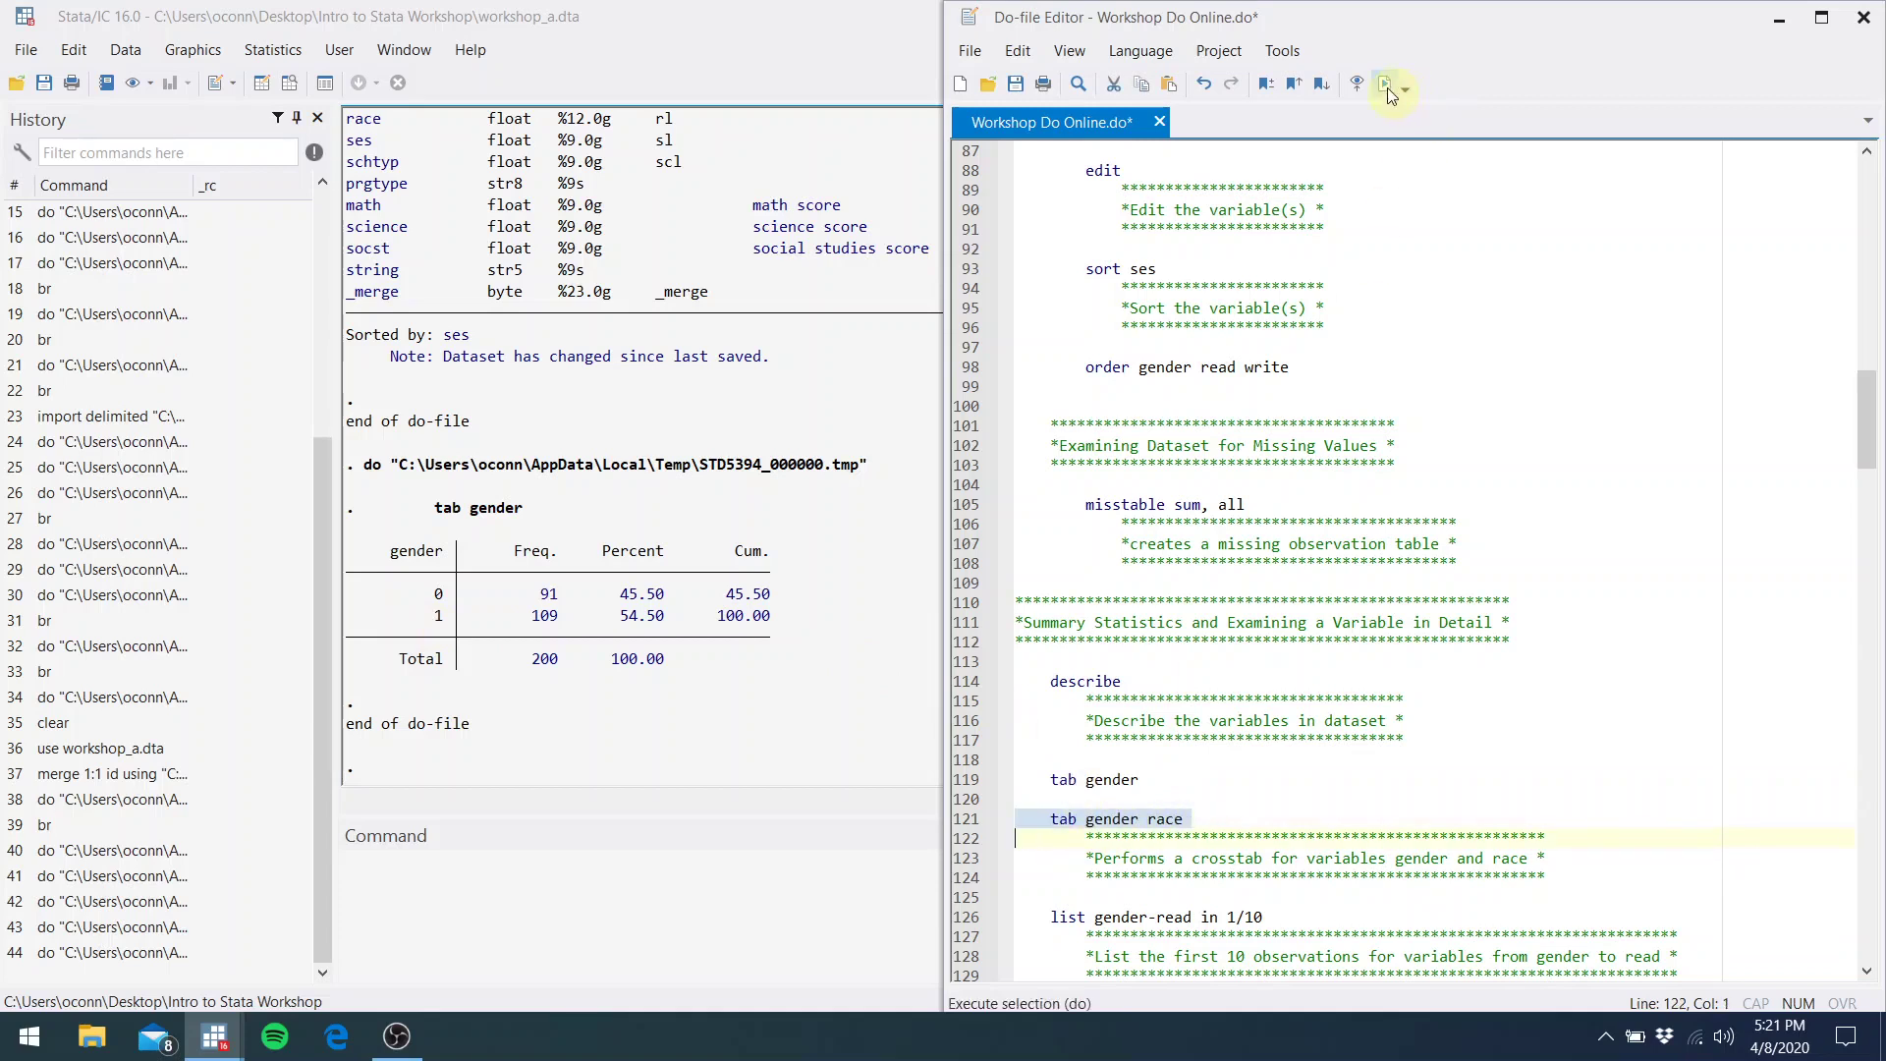
click(610, 597)
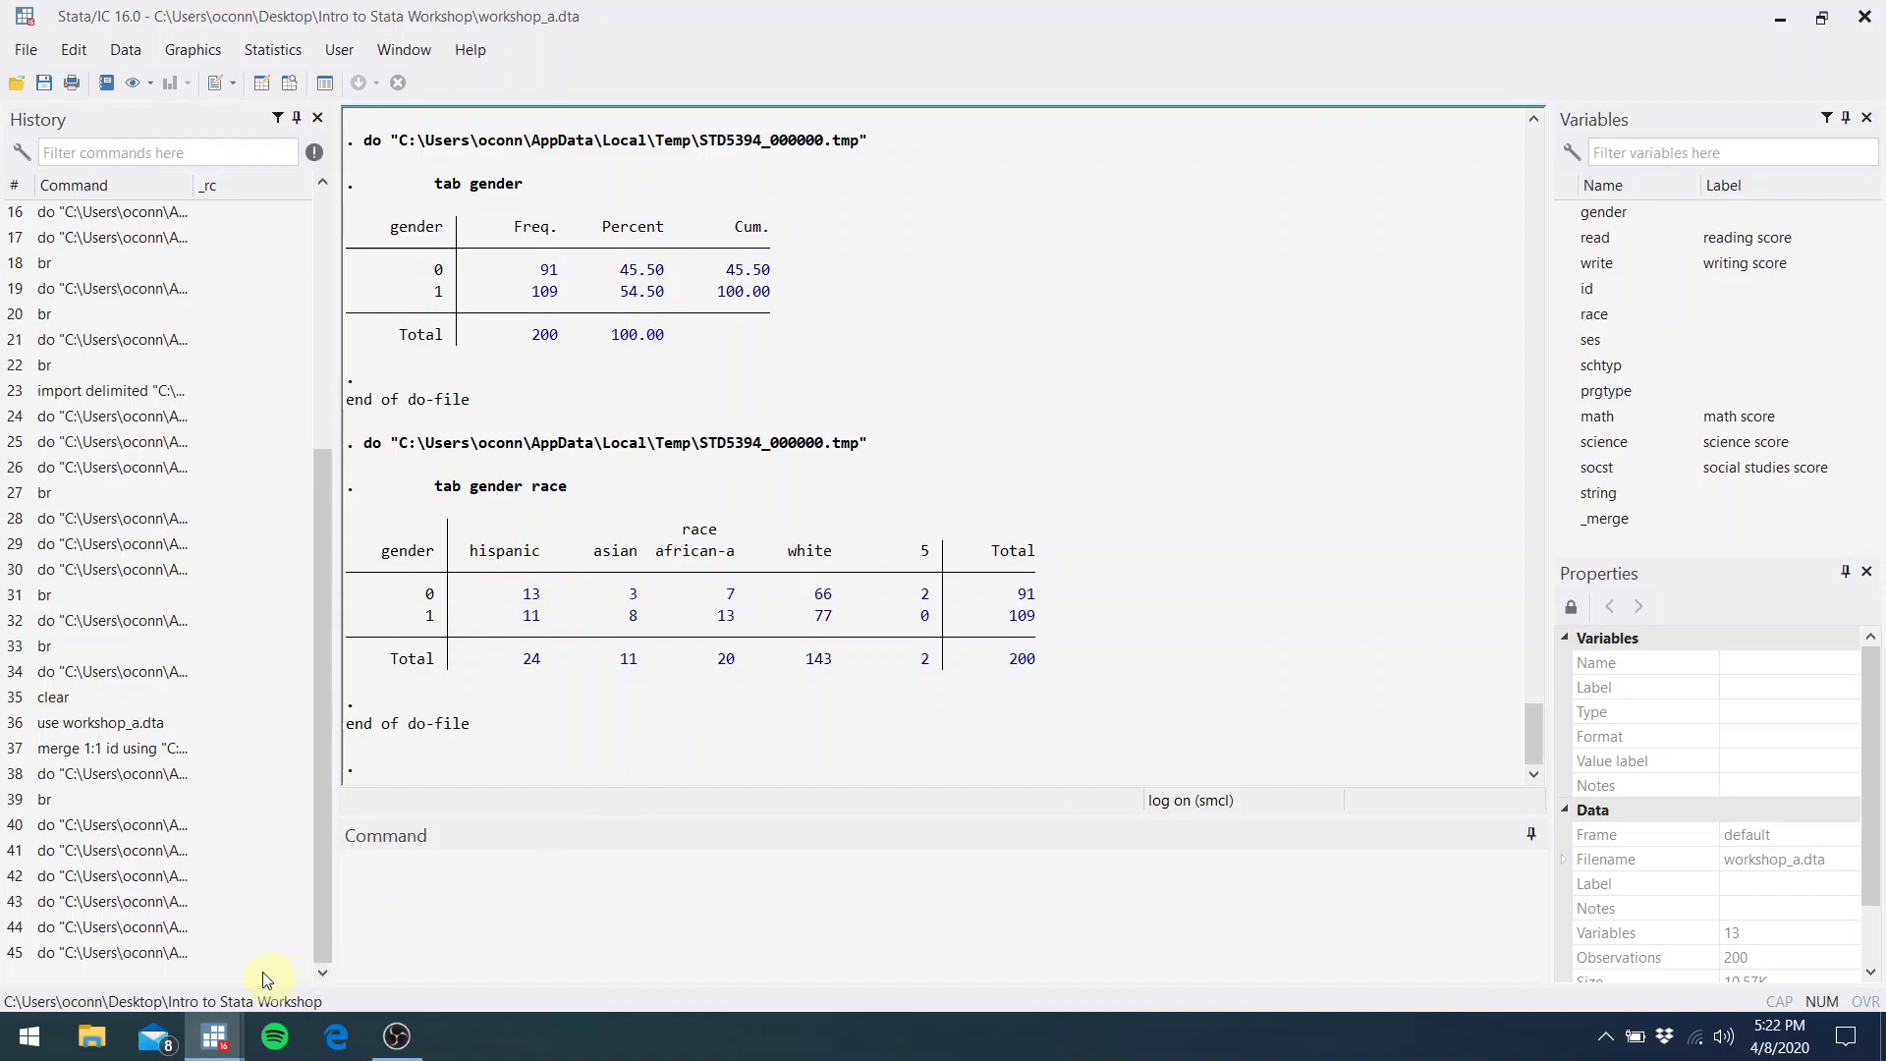
mouse_move(232, 1041)
click(306, 988)
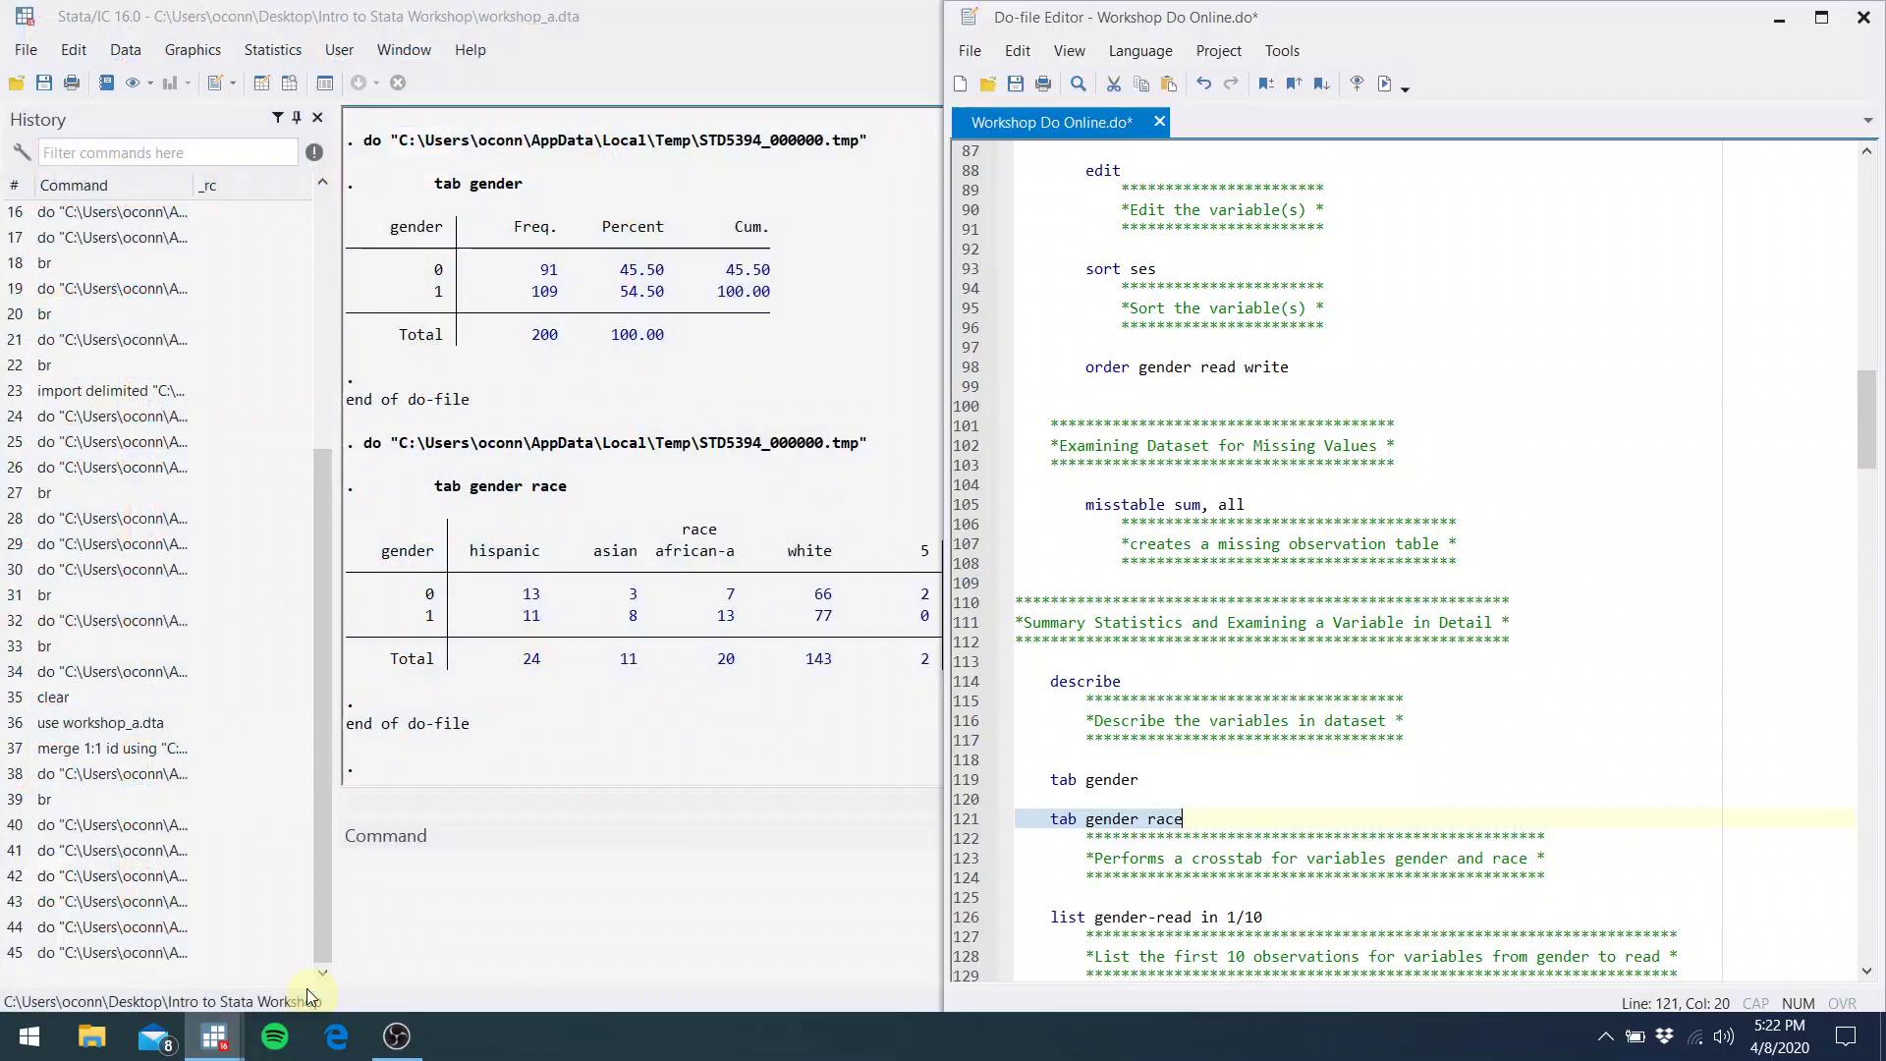
Run only the "list gender-read in 1/10" line to list the first 10 observations
key(Down)
key(Down)
key(Down)
key(Down)
key(Down)
key(Down)
key(Down)
key(Down)
key(Down)
key(Down)
key(Down)
key(Down)
key(Down)
key(Down)
key(Down)
key(Down)
key(Down)
key(Down)
key(Down)
key(Down)
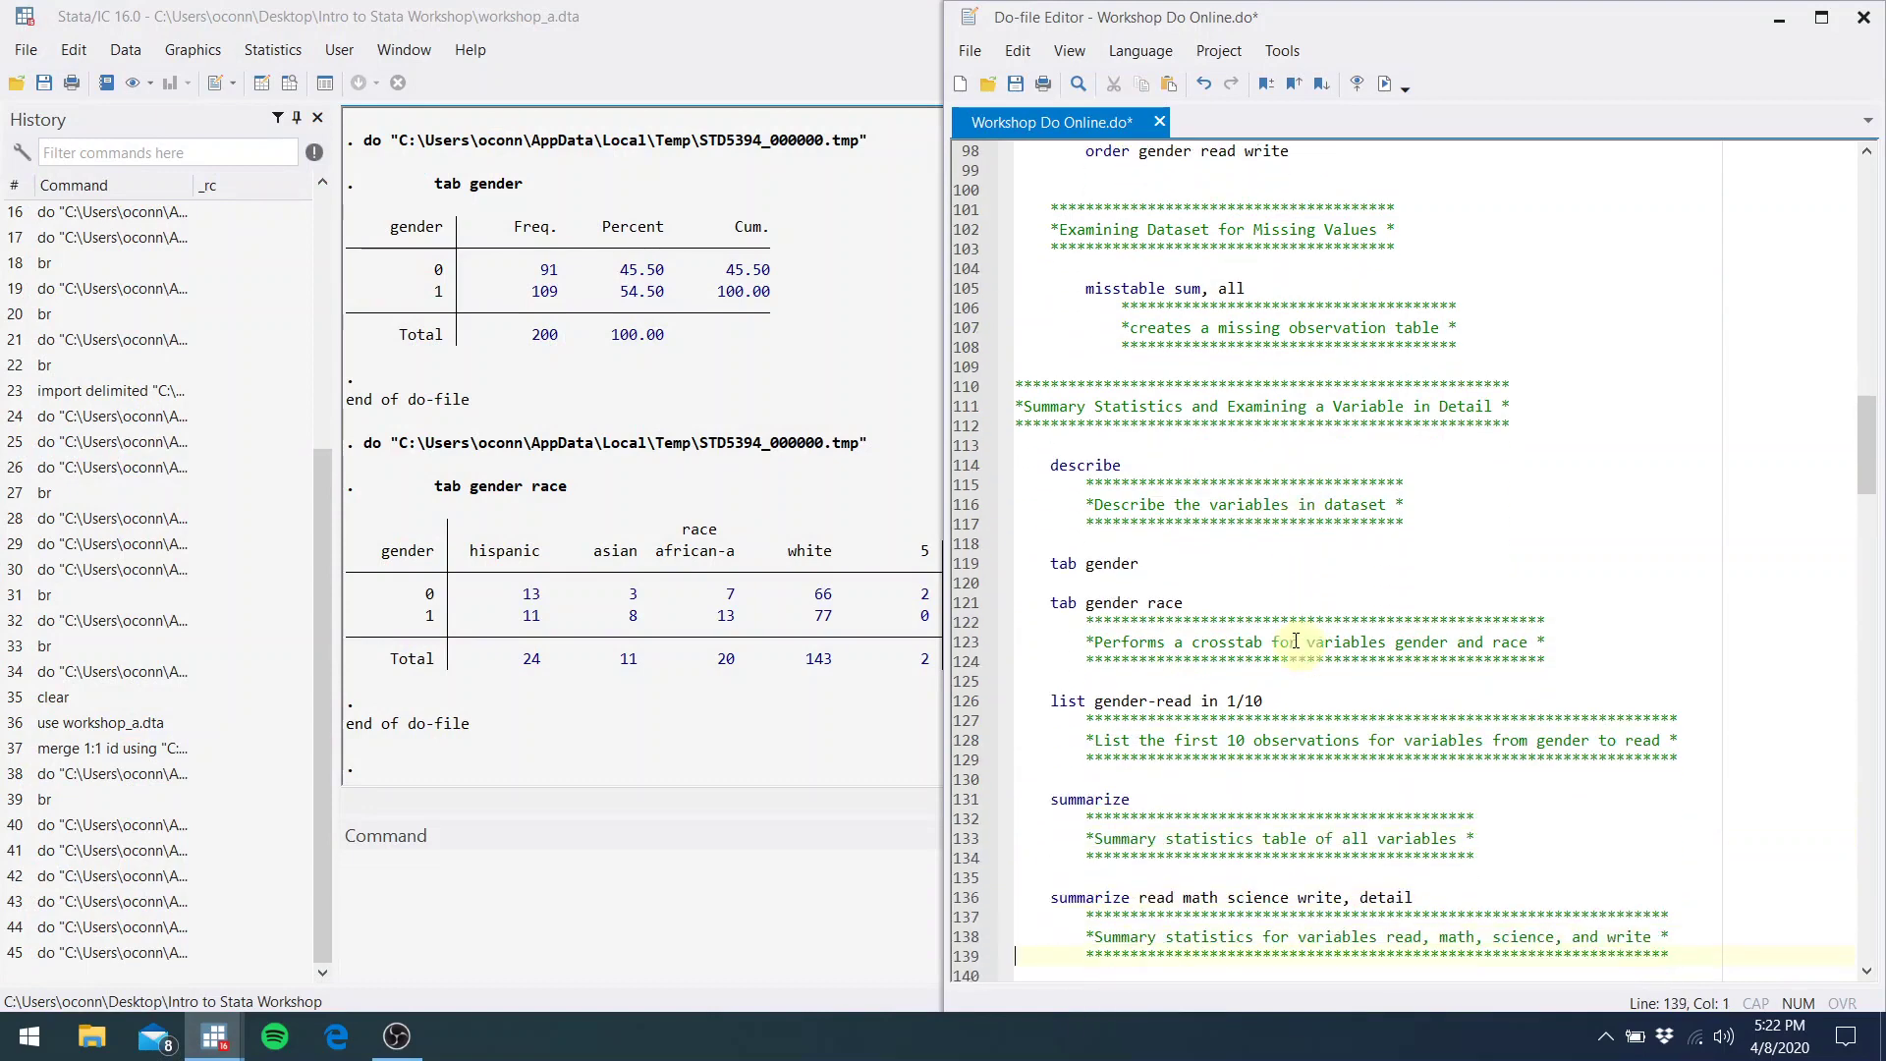
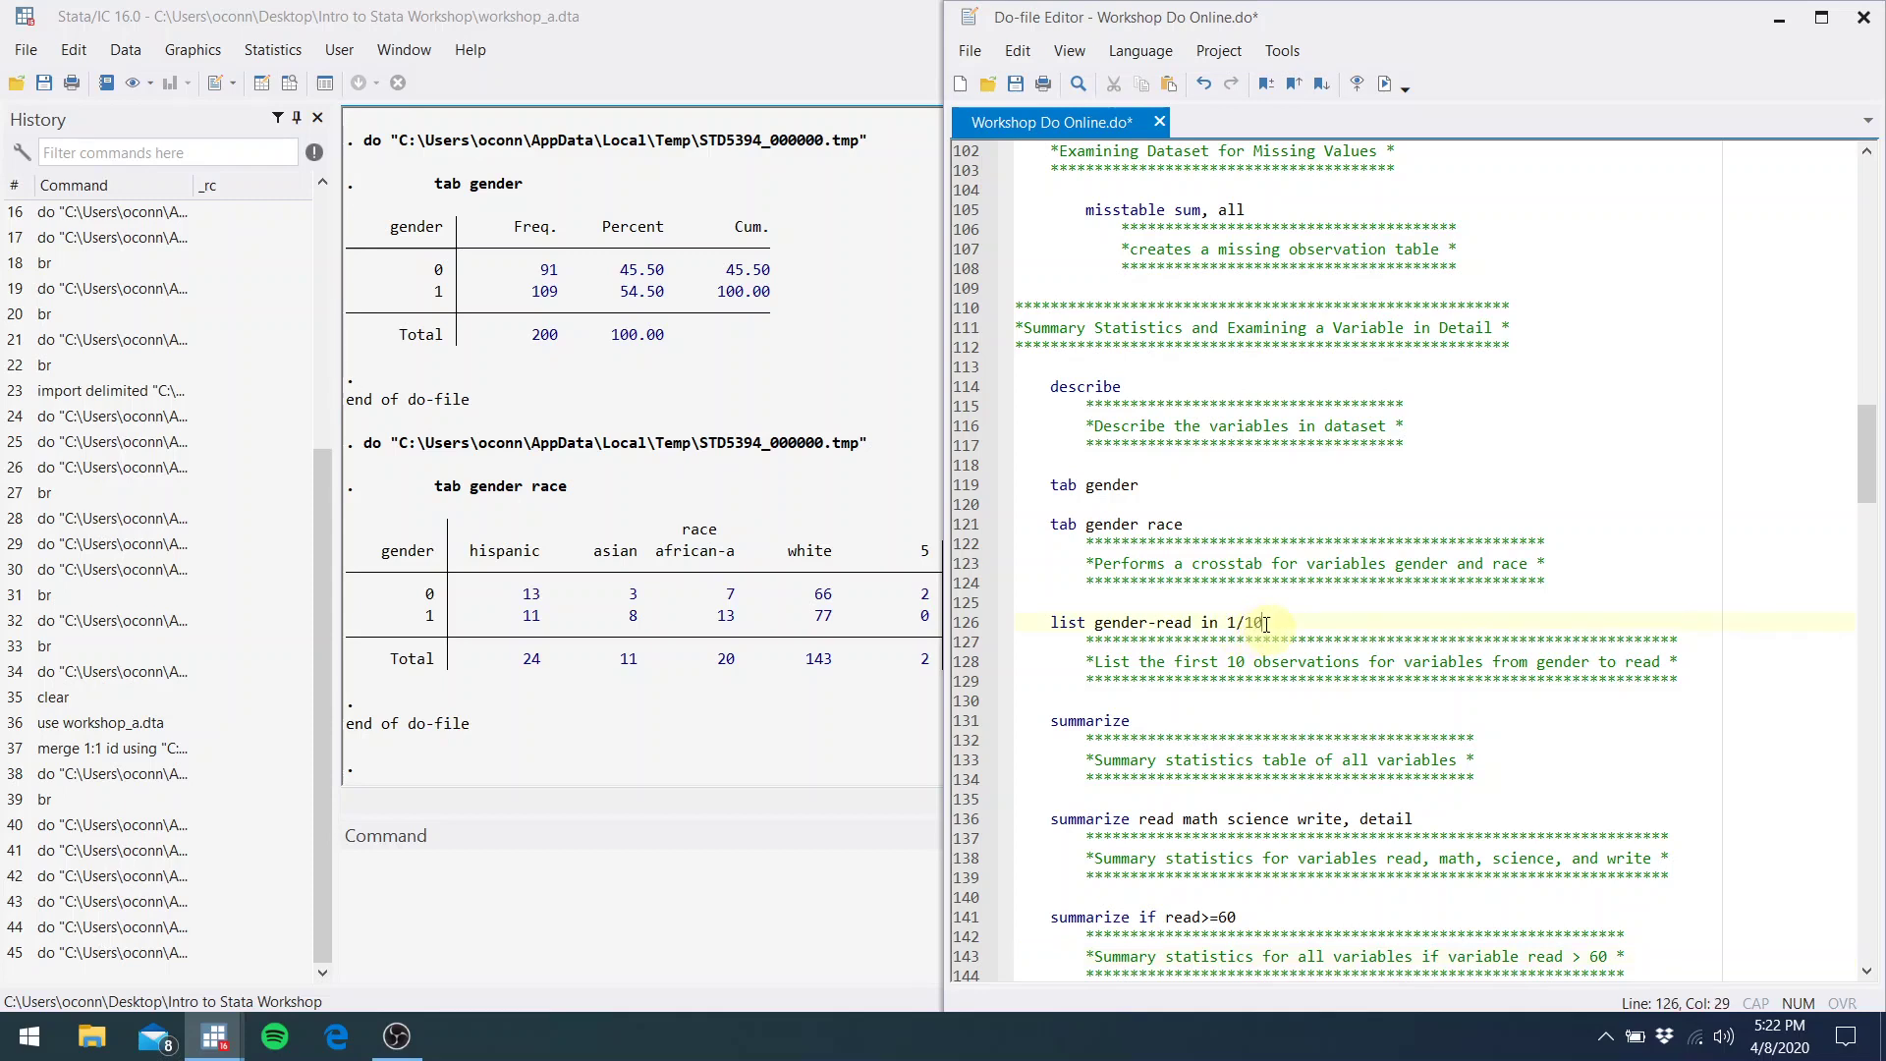
drag(1266, 623, 1049, 626)
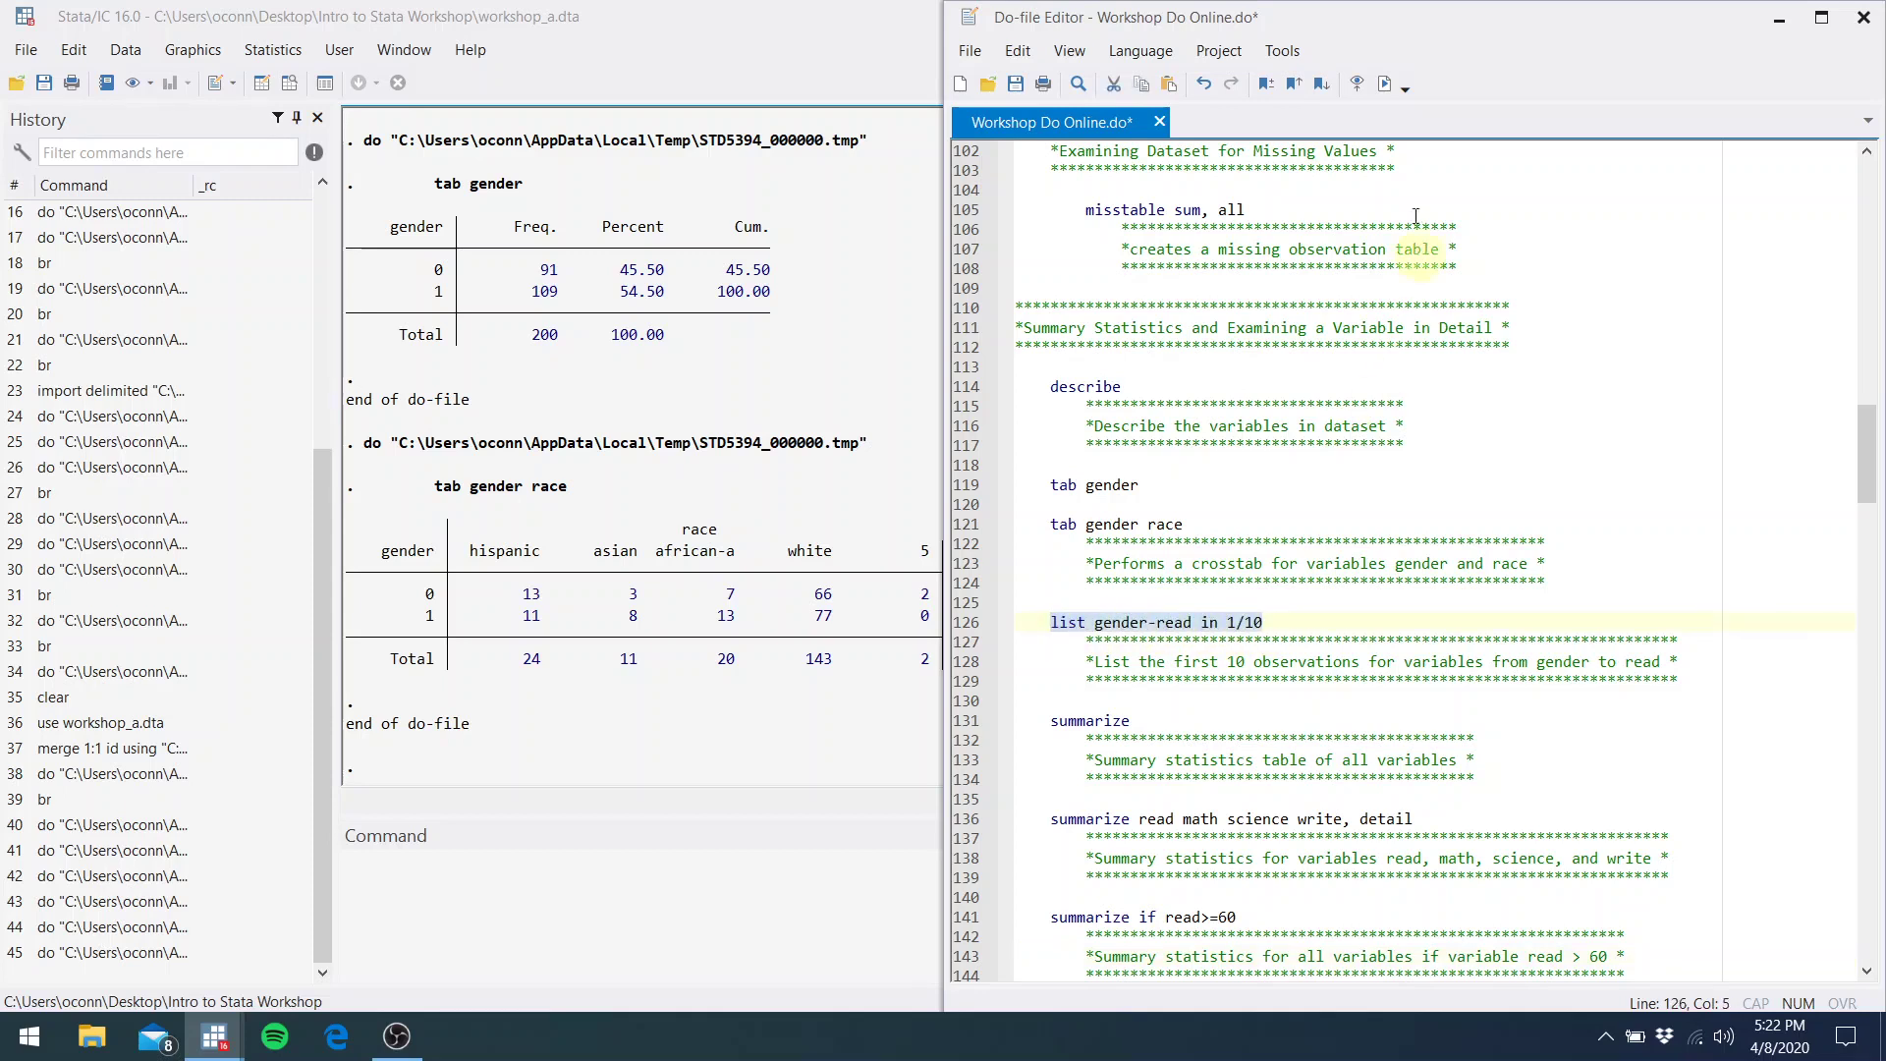
click(1384, 85)
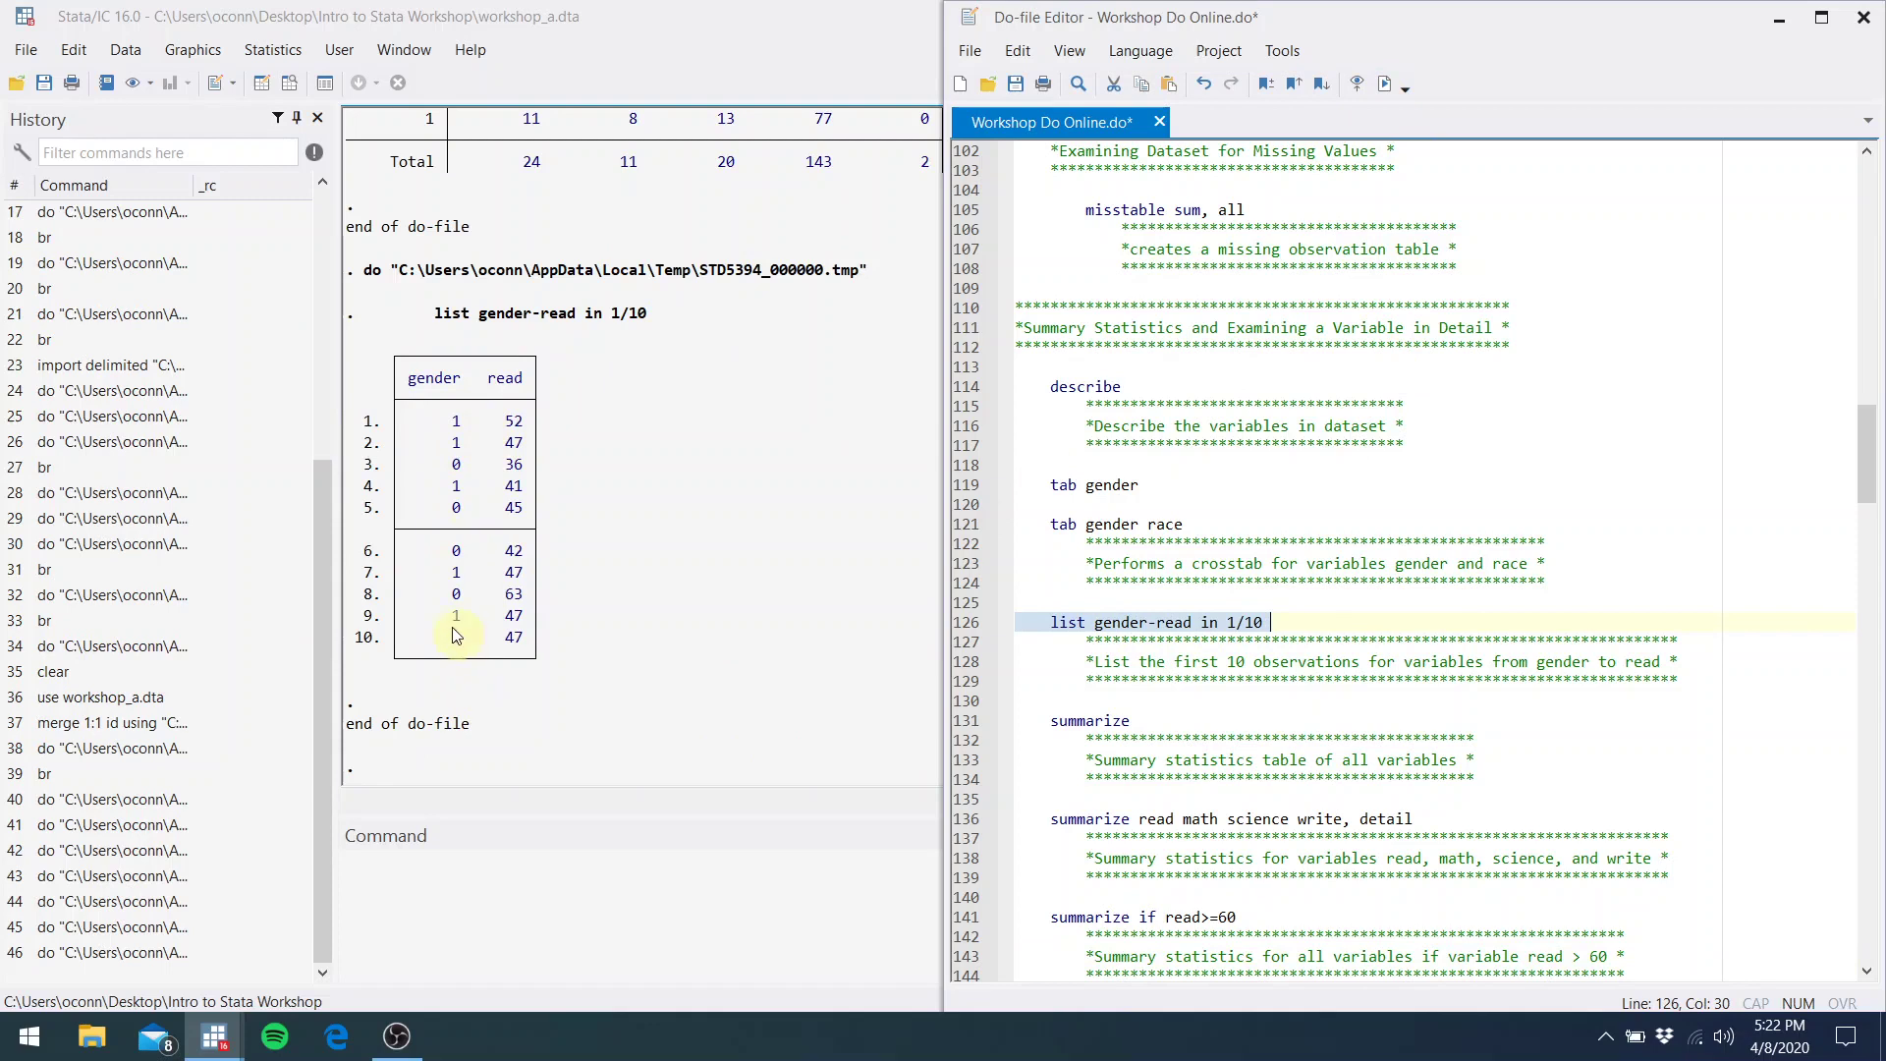
Run only the standalone "summarize" line, view the full statistics table in the main Stata window and return to the do-file
click(1263, 737)
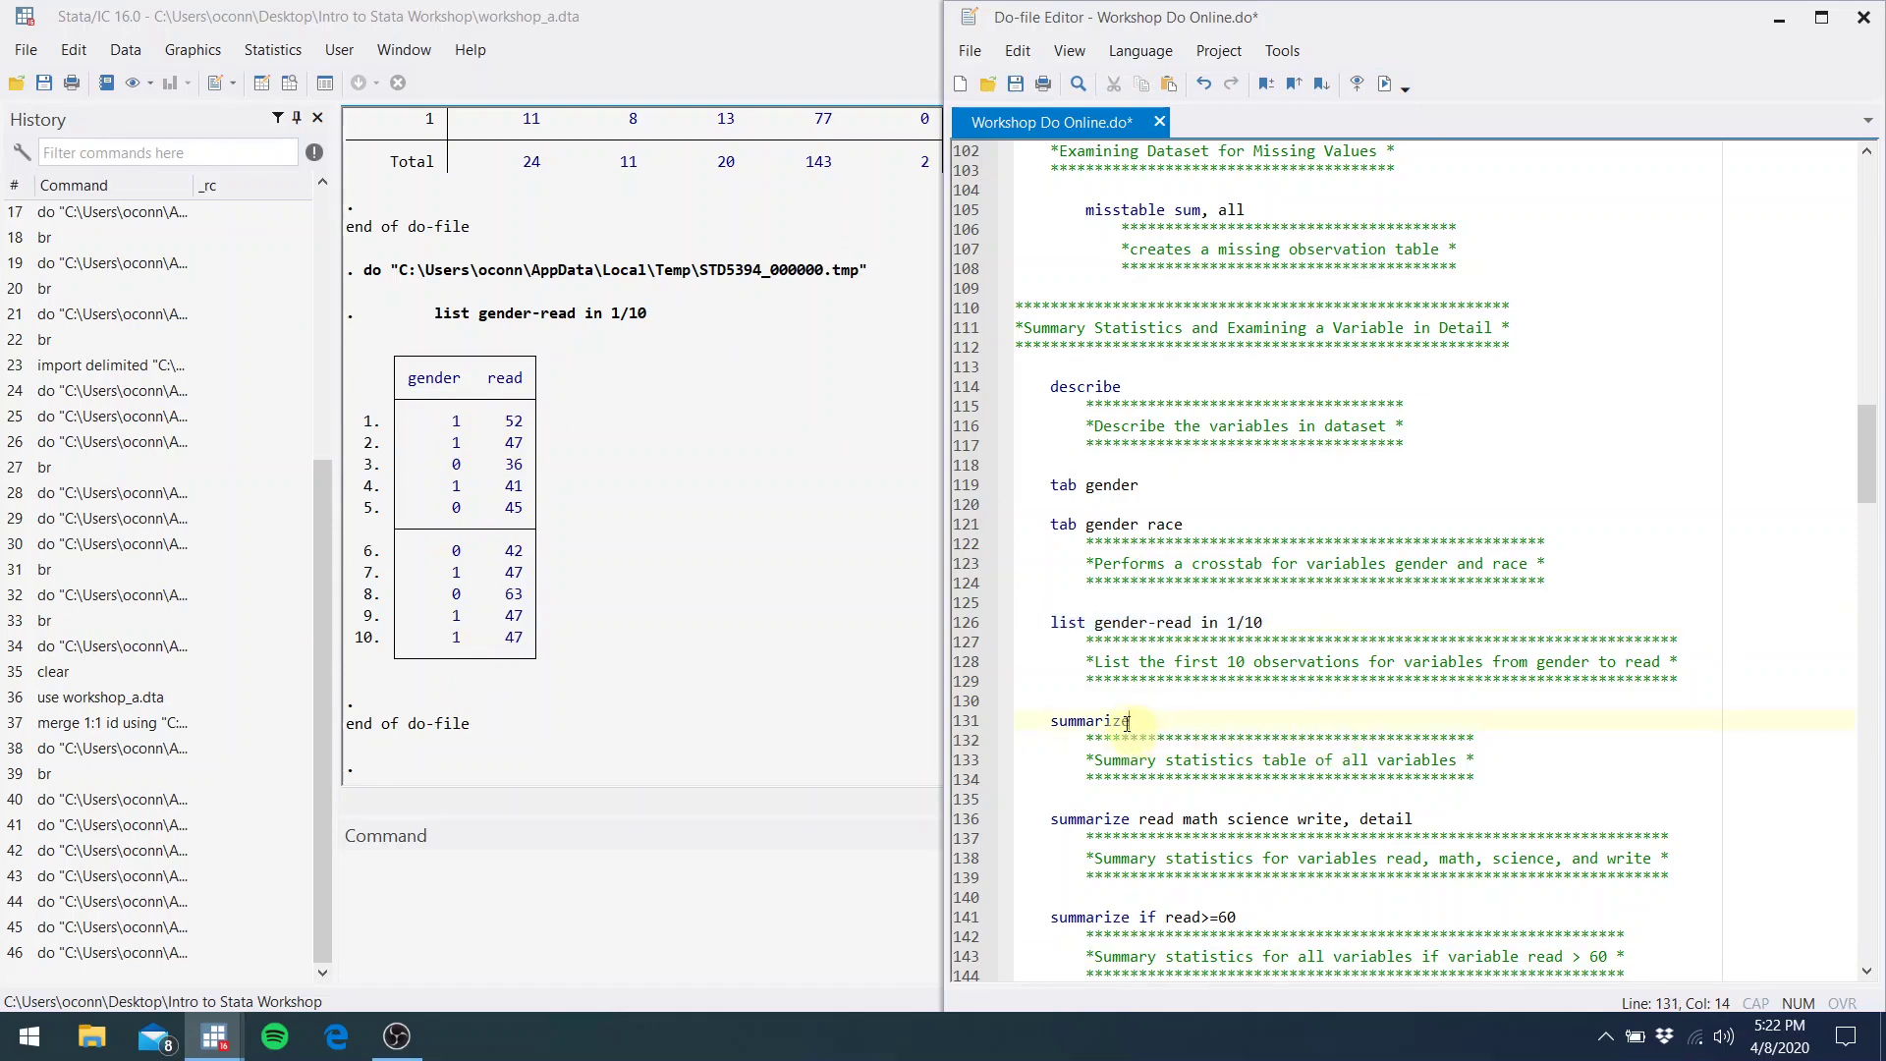
drag(1129, 721, 1049, 722)
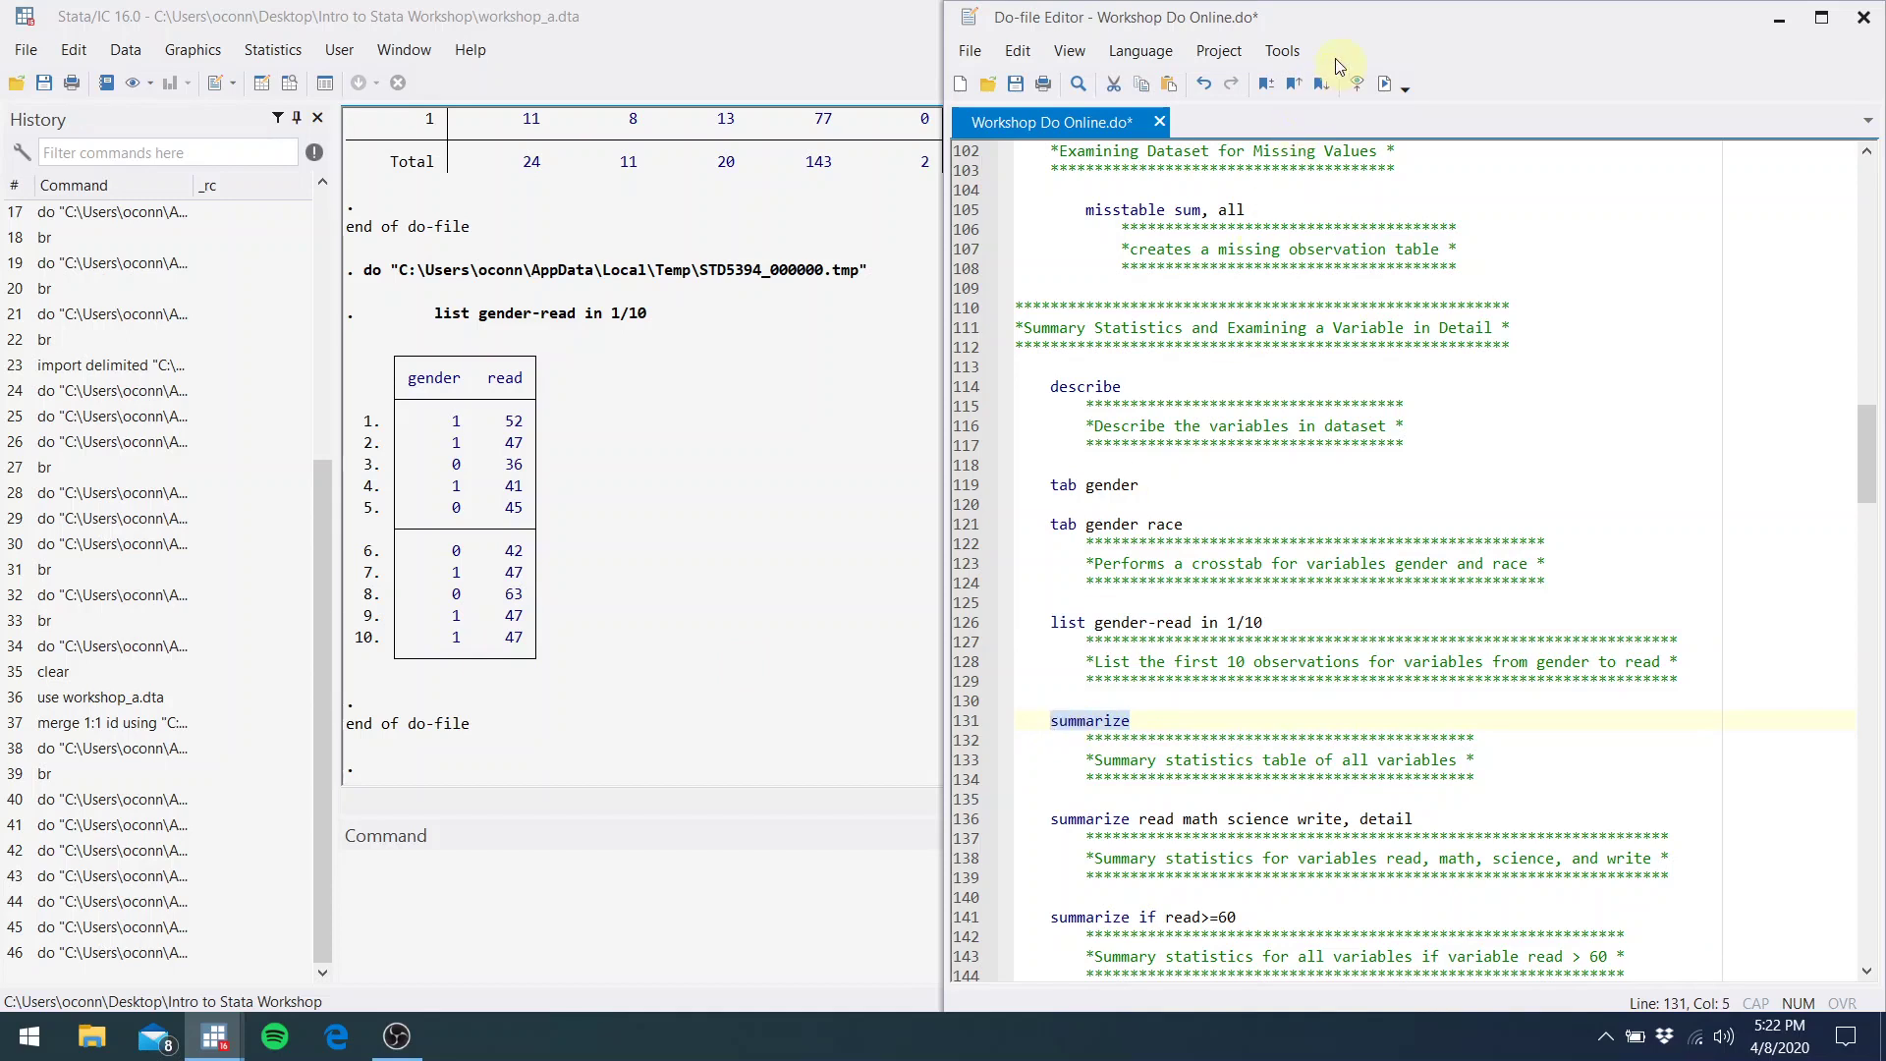
click(1385, 87)
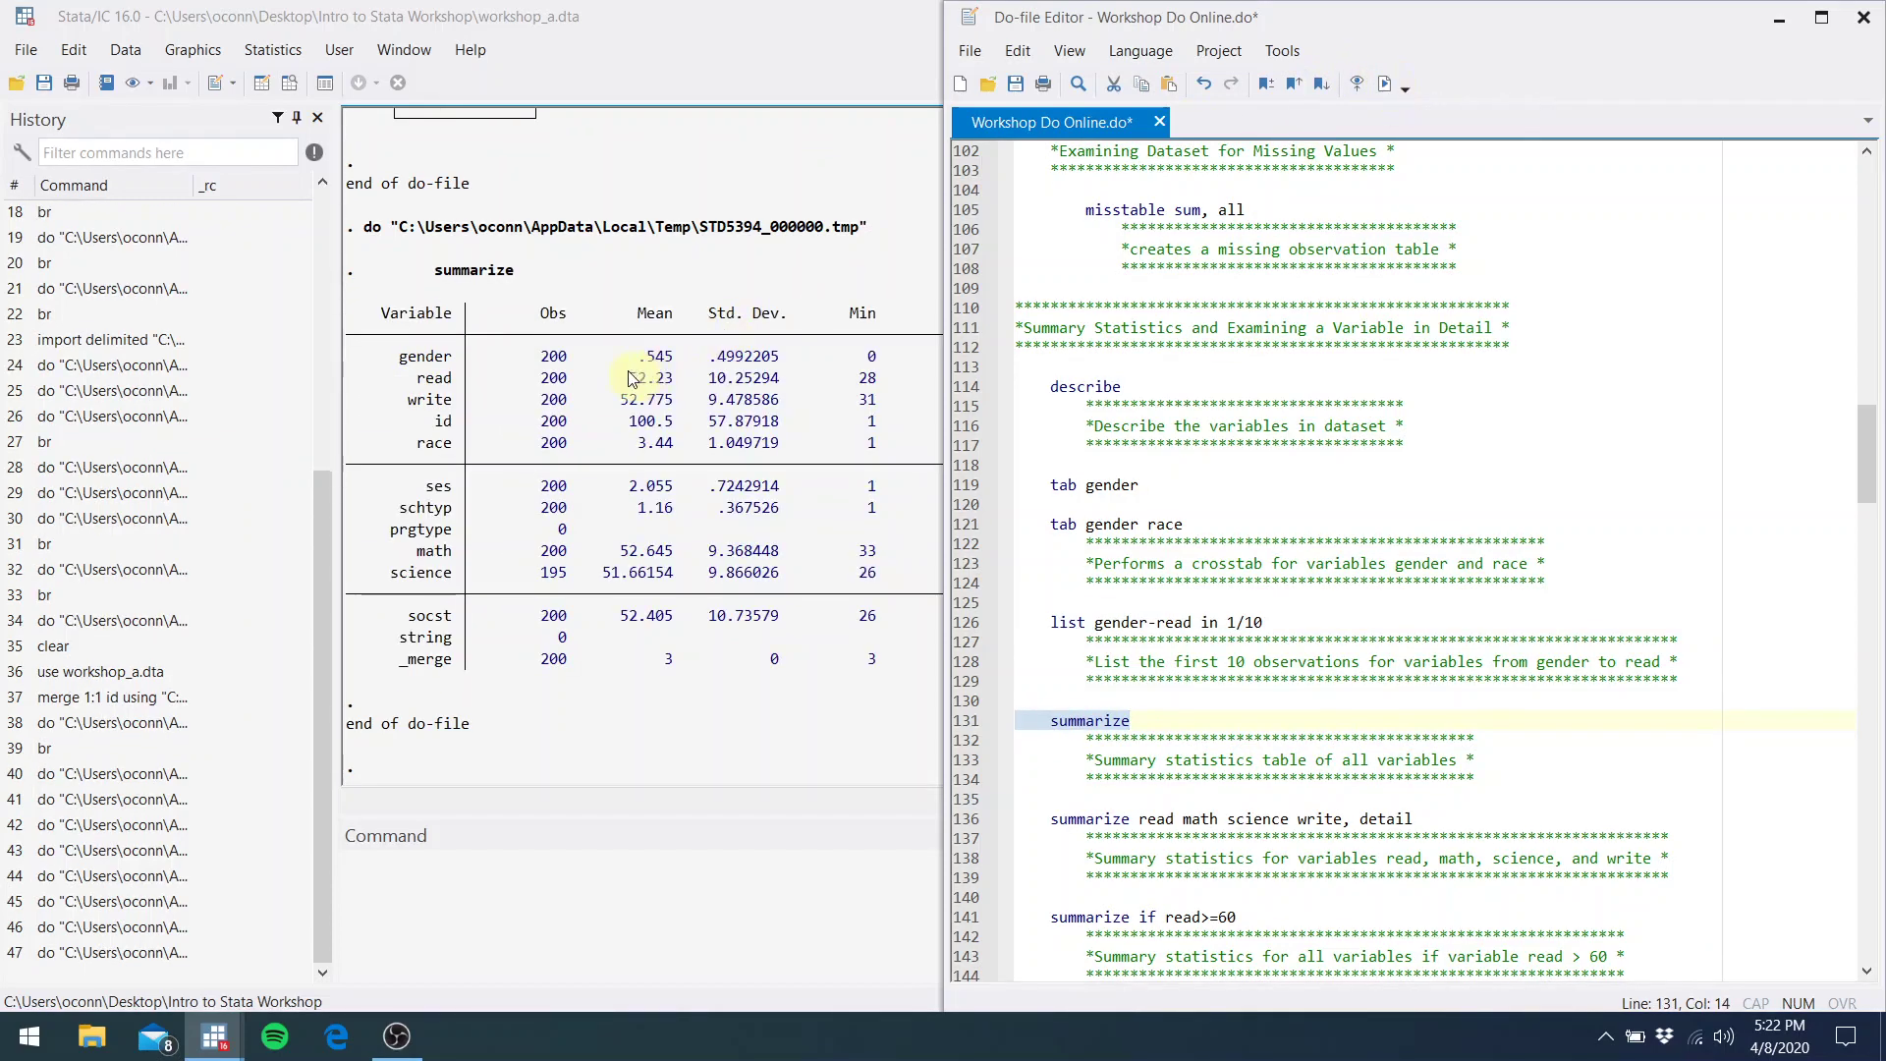
click(712, 349)
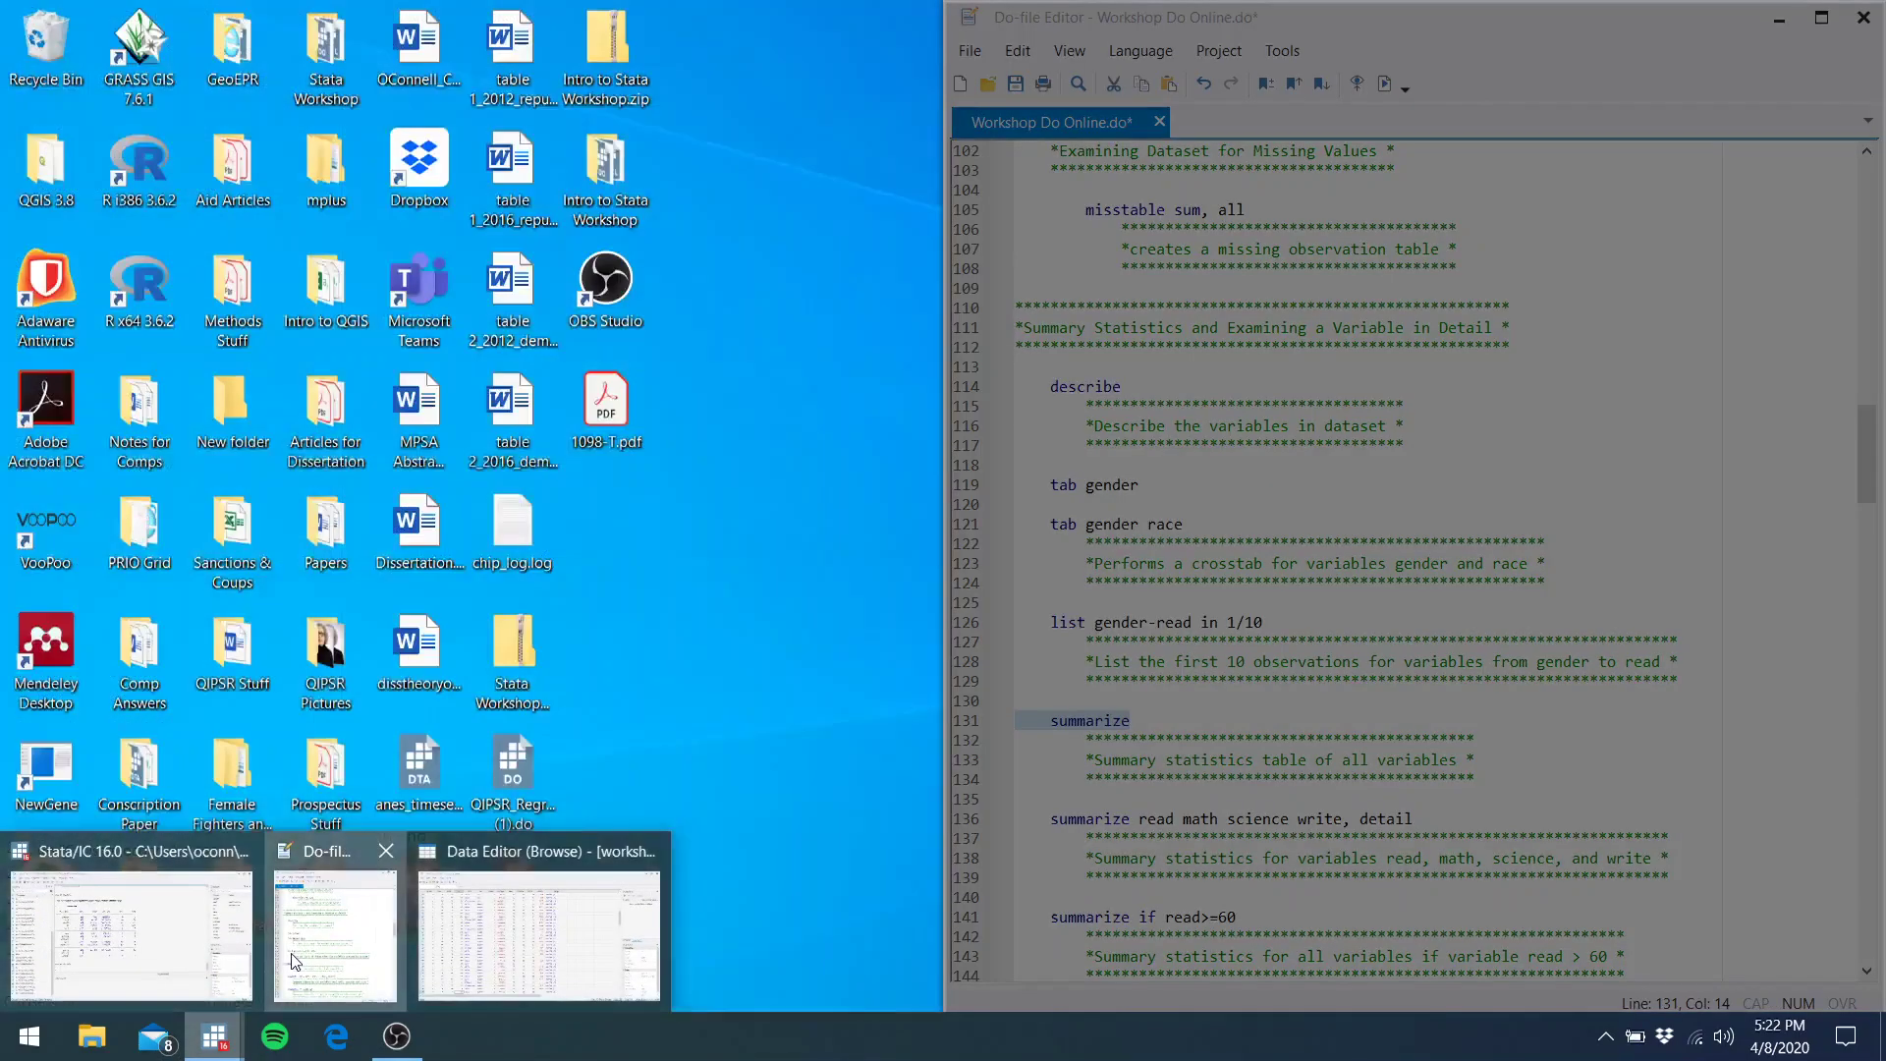
click(339, 923)
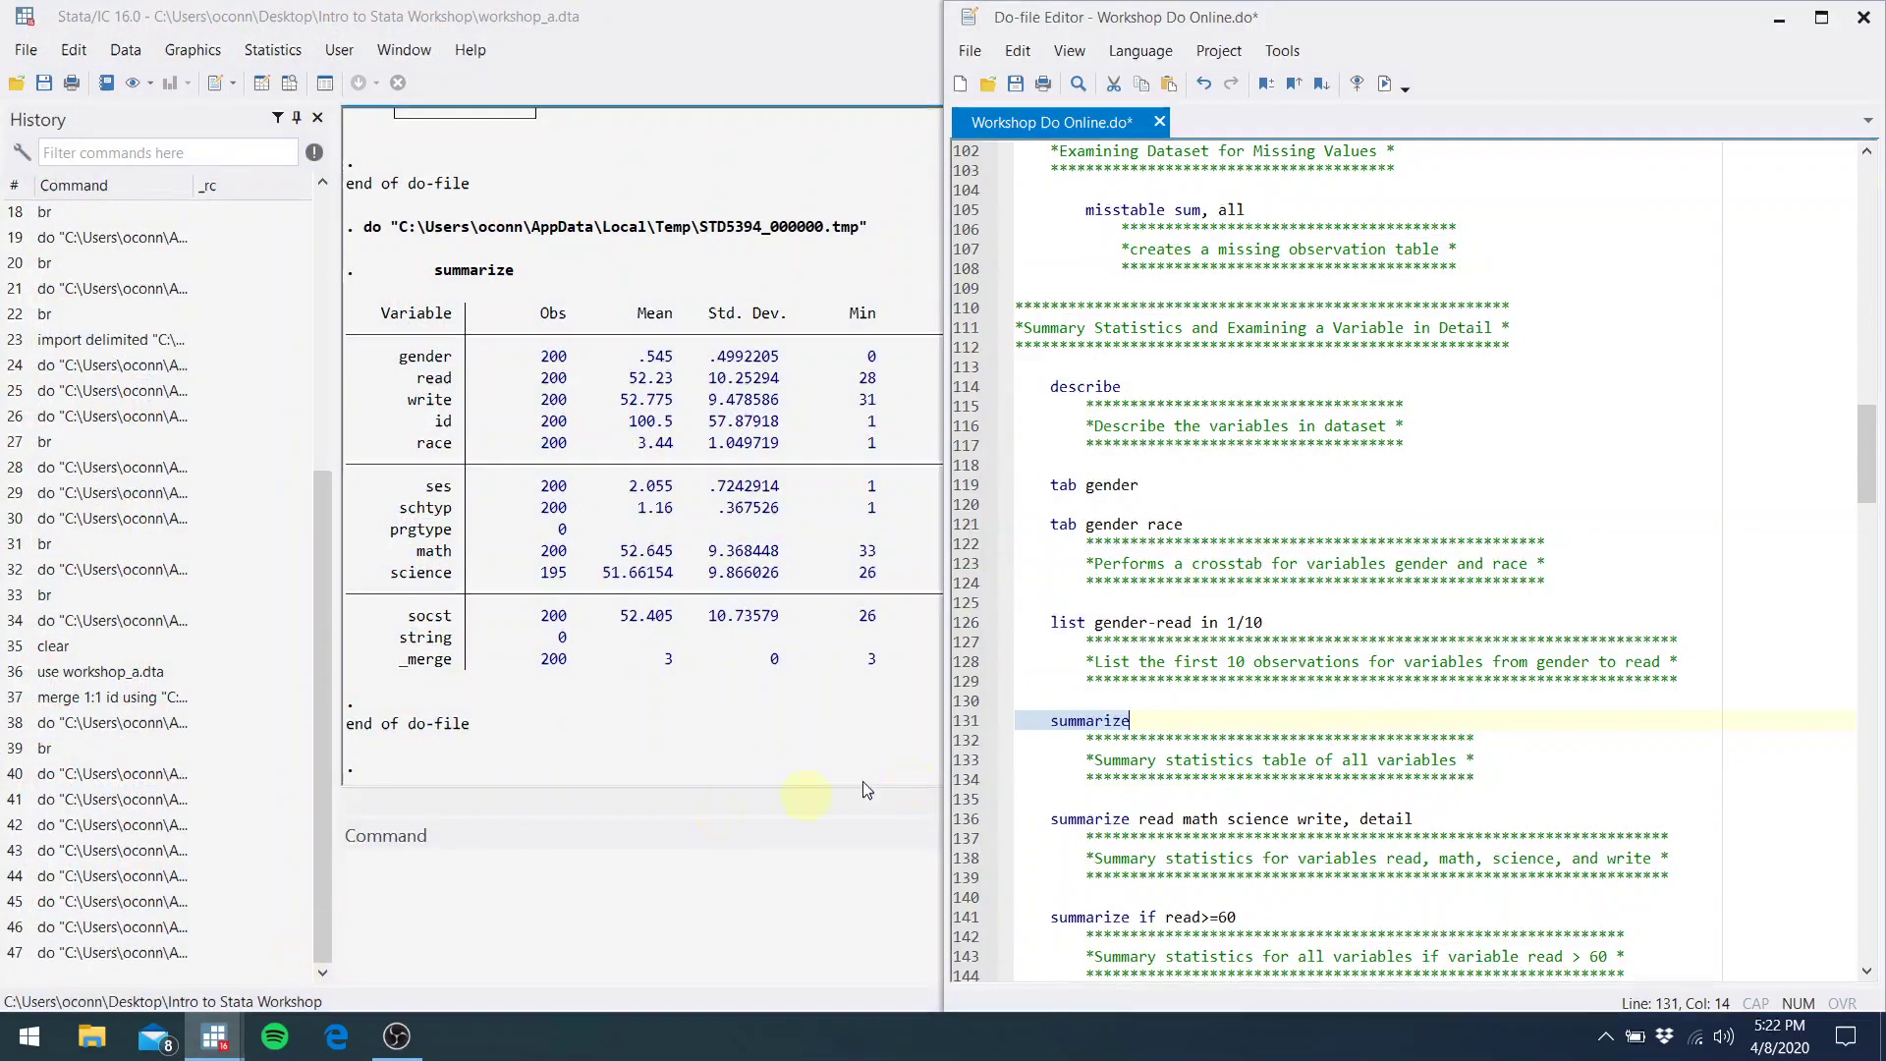
Run only the "summarize read math science write, detail" line, view its output in the main Stata window and return to the do-file
click(1175, 818)
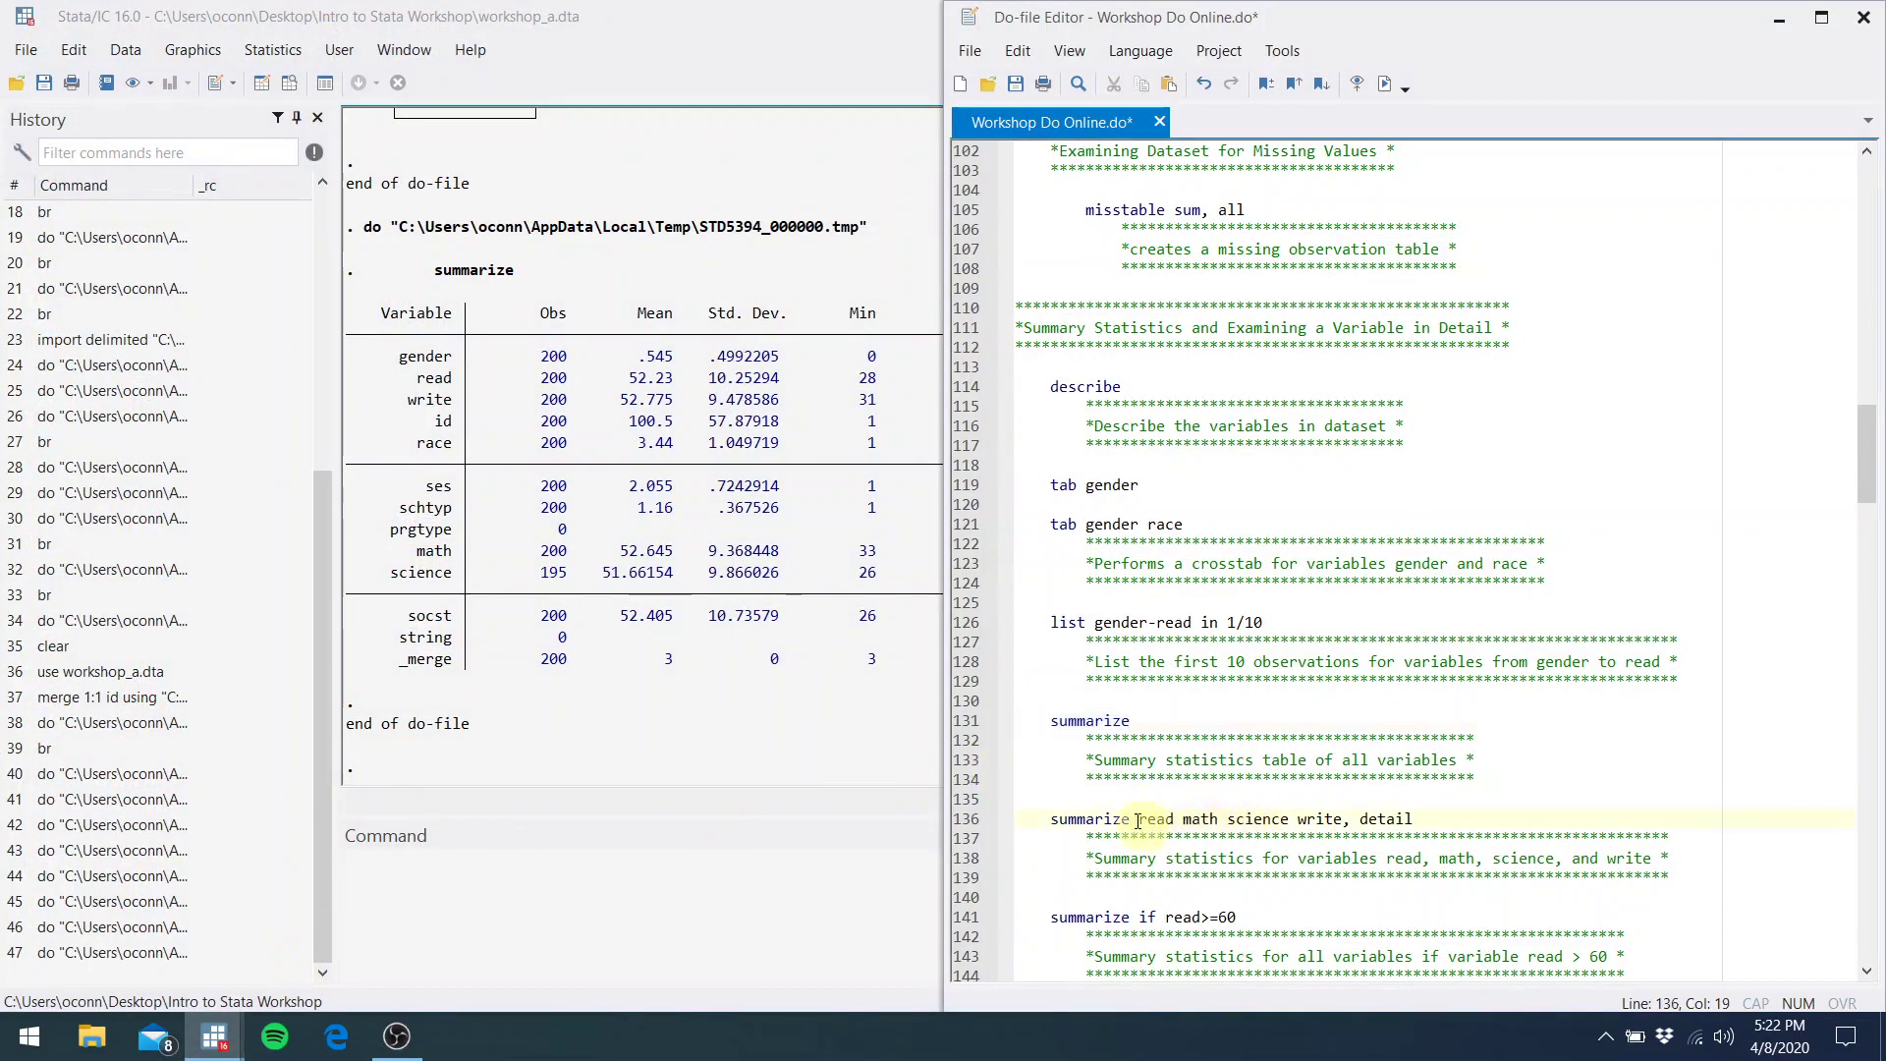
click(1302, 820)
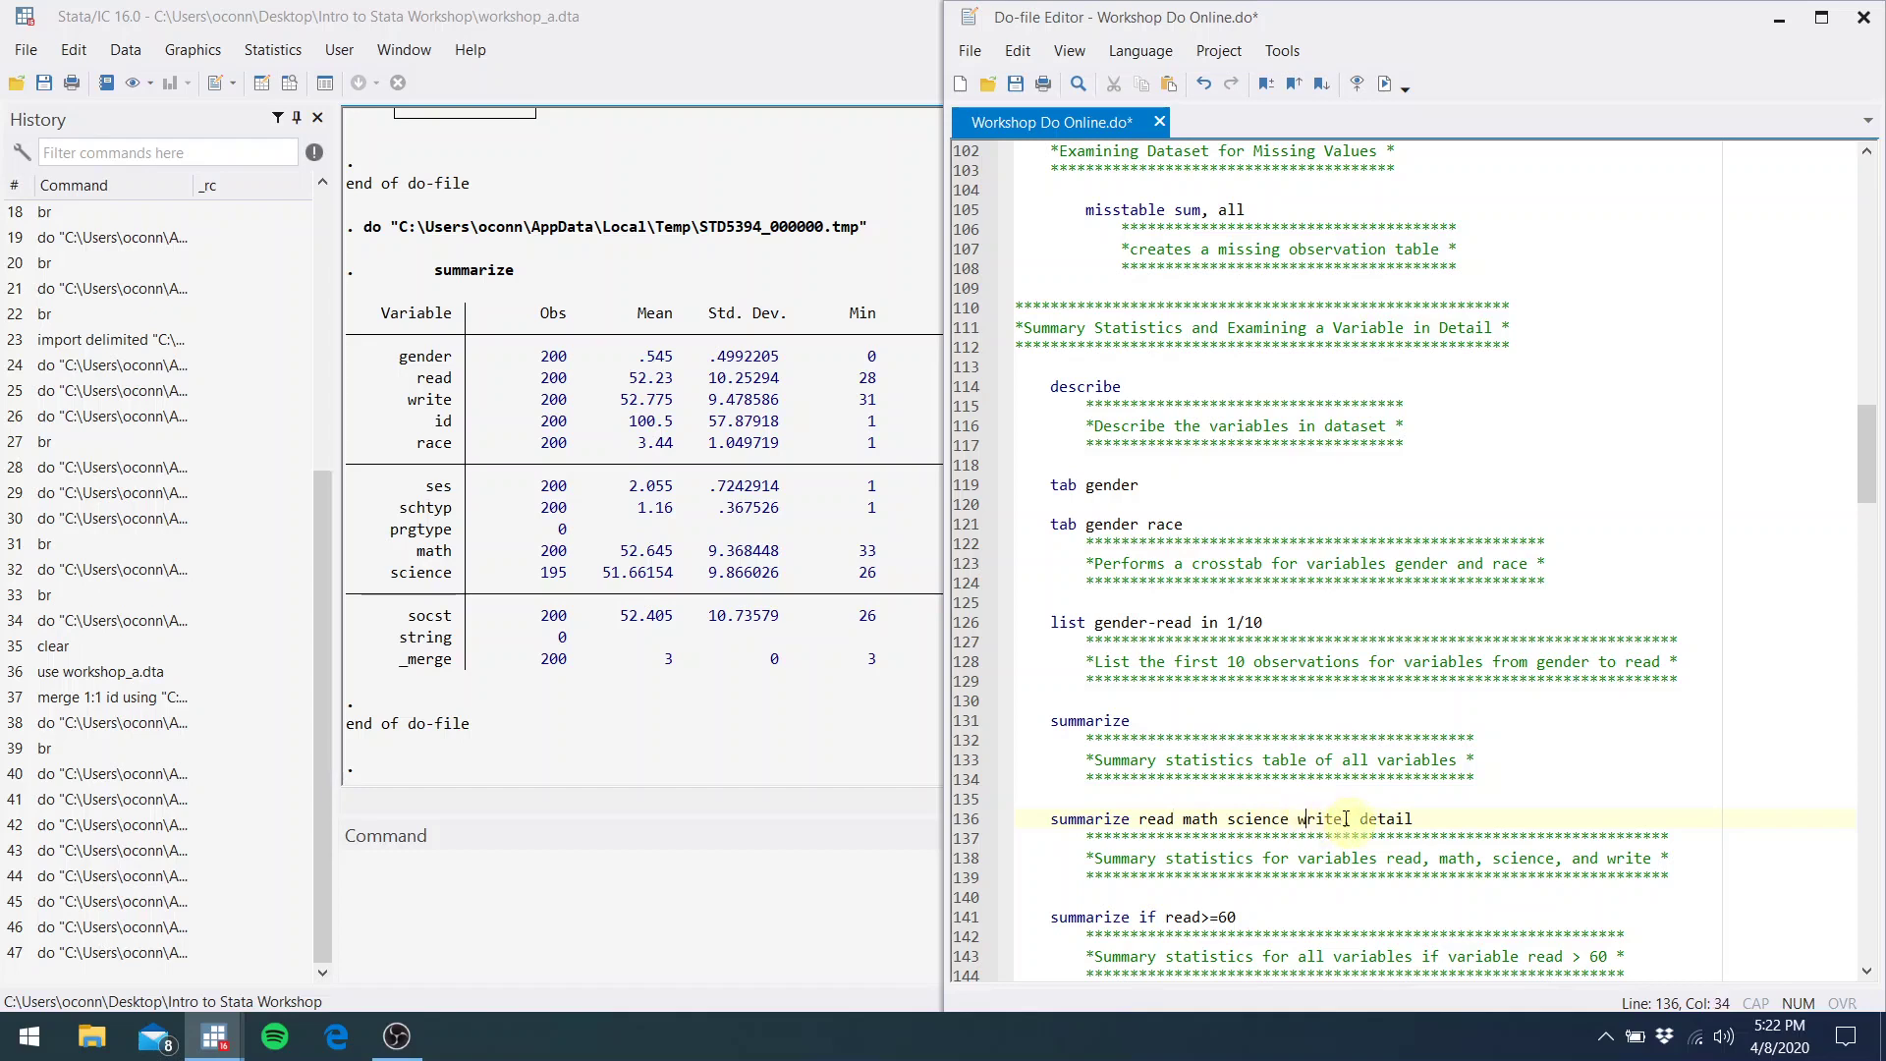
text(,)
drag(1418, 817, 1051, 819)
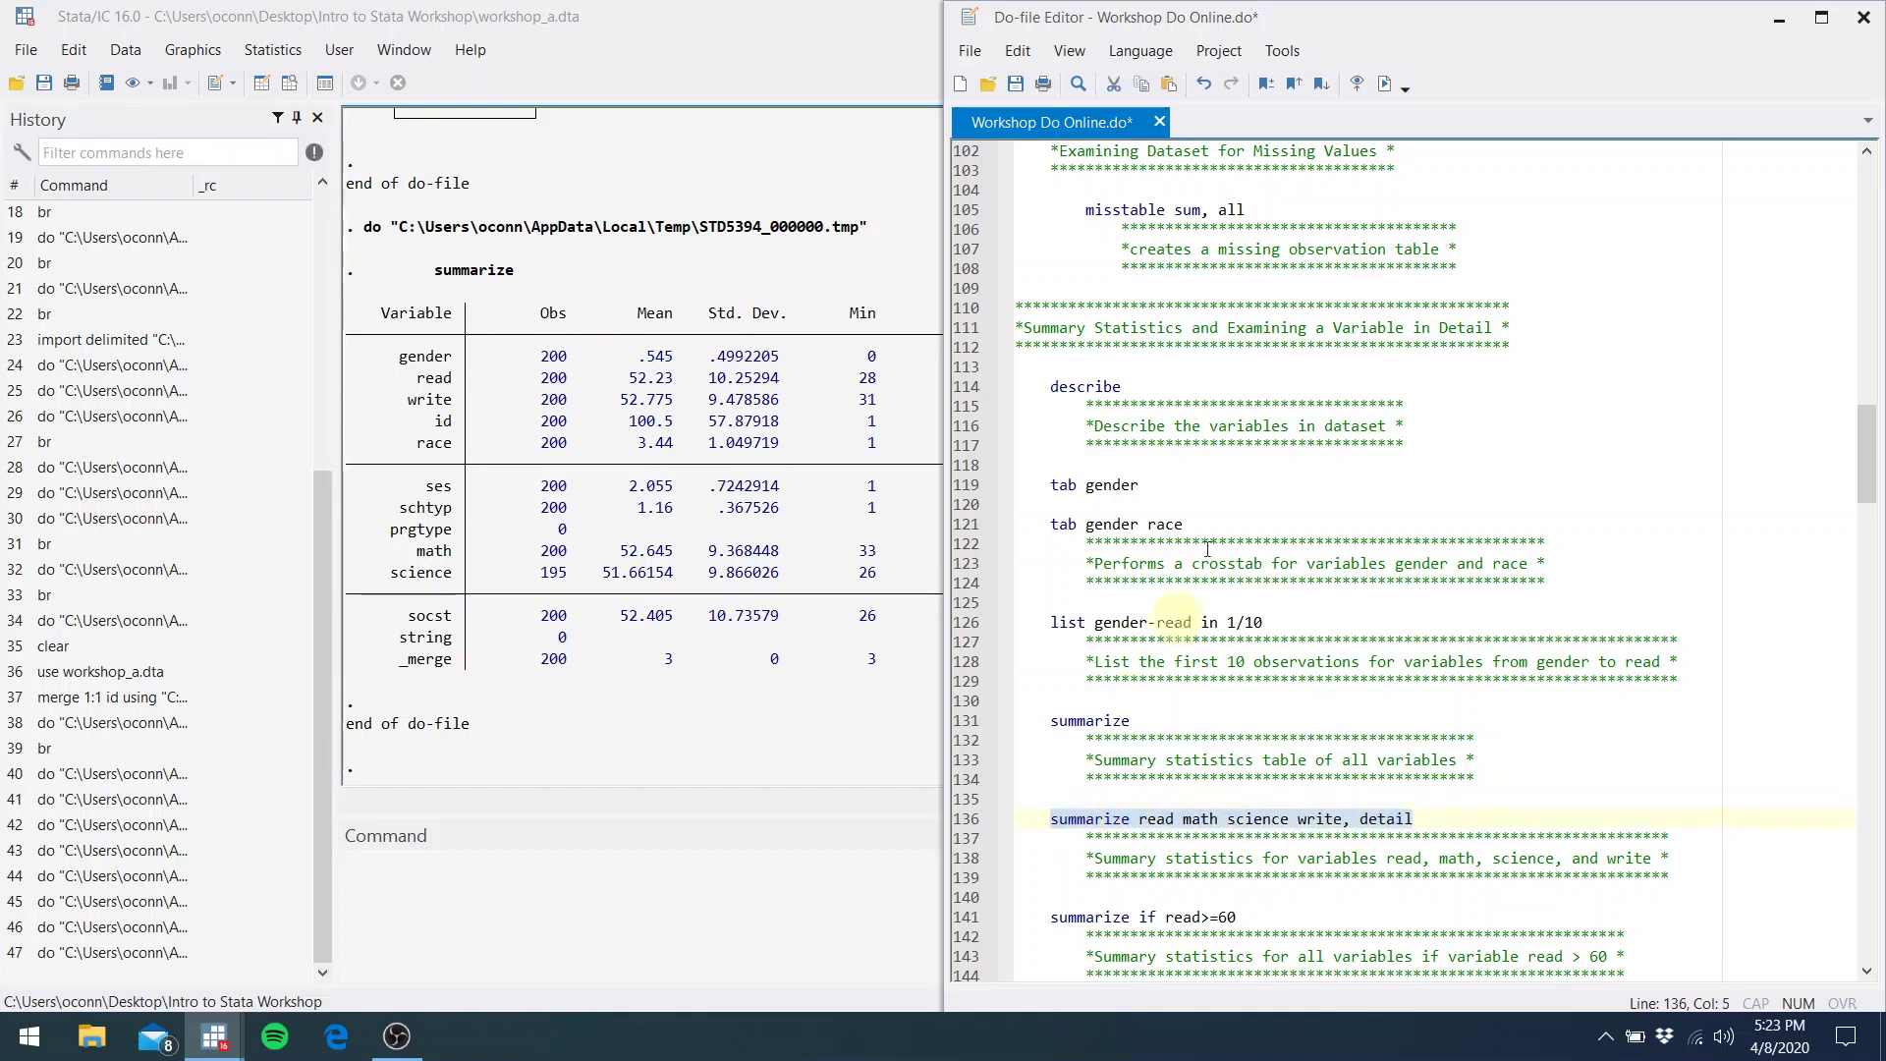
click(1382, 90)
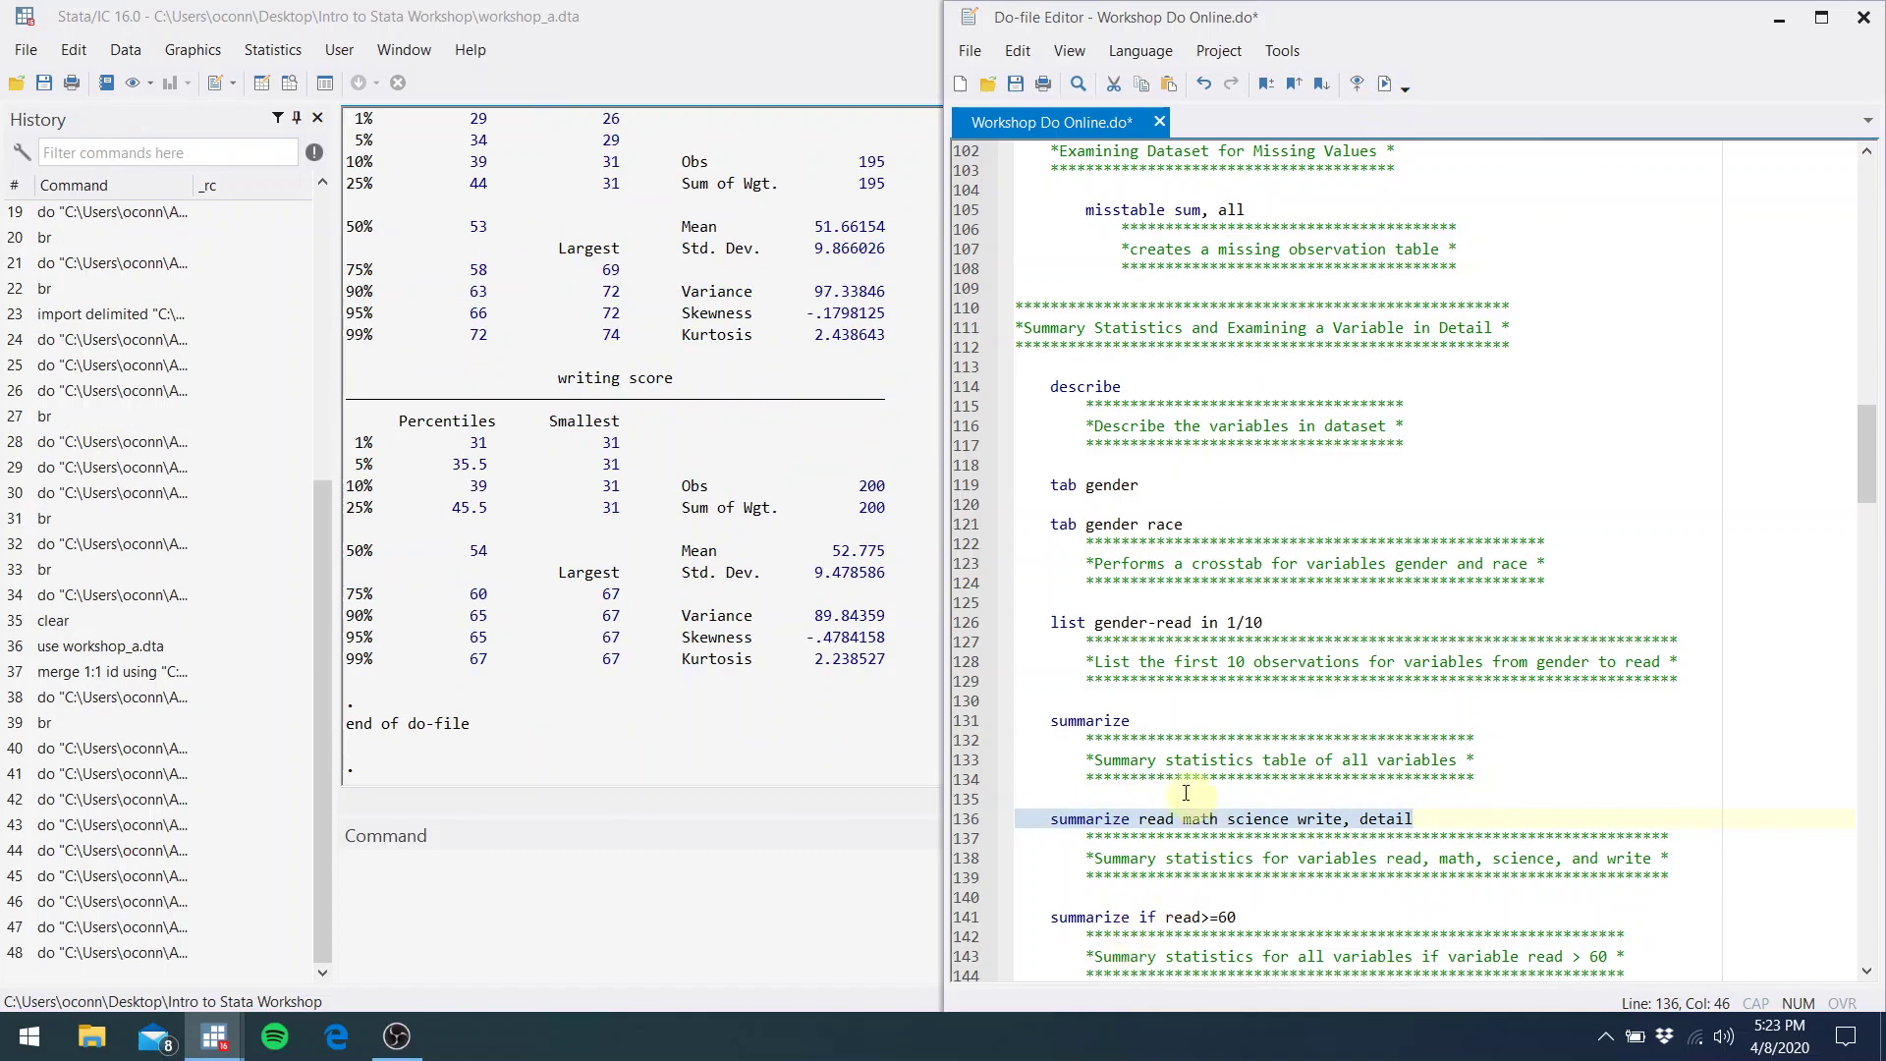
click(729, 516)
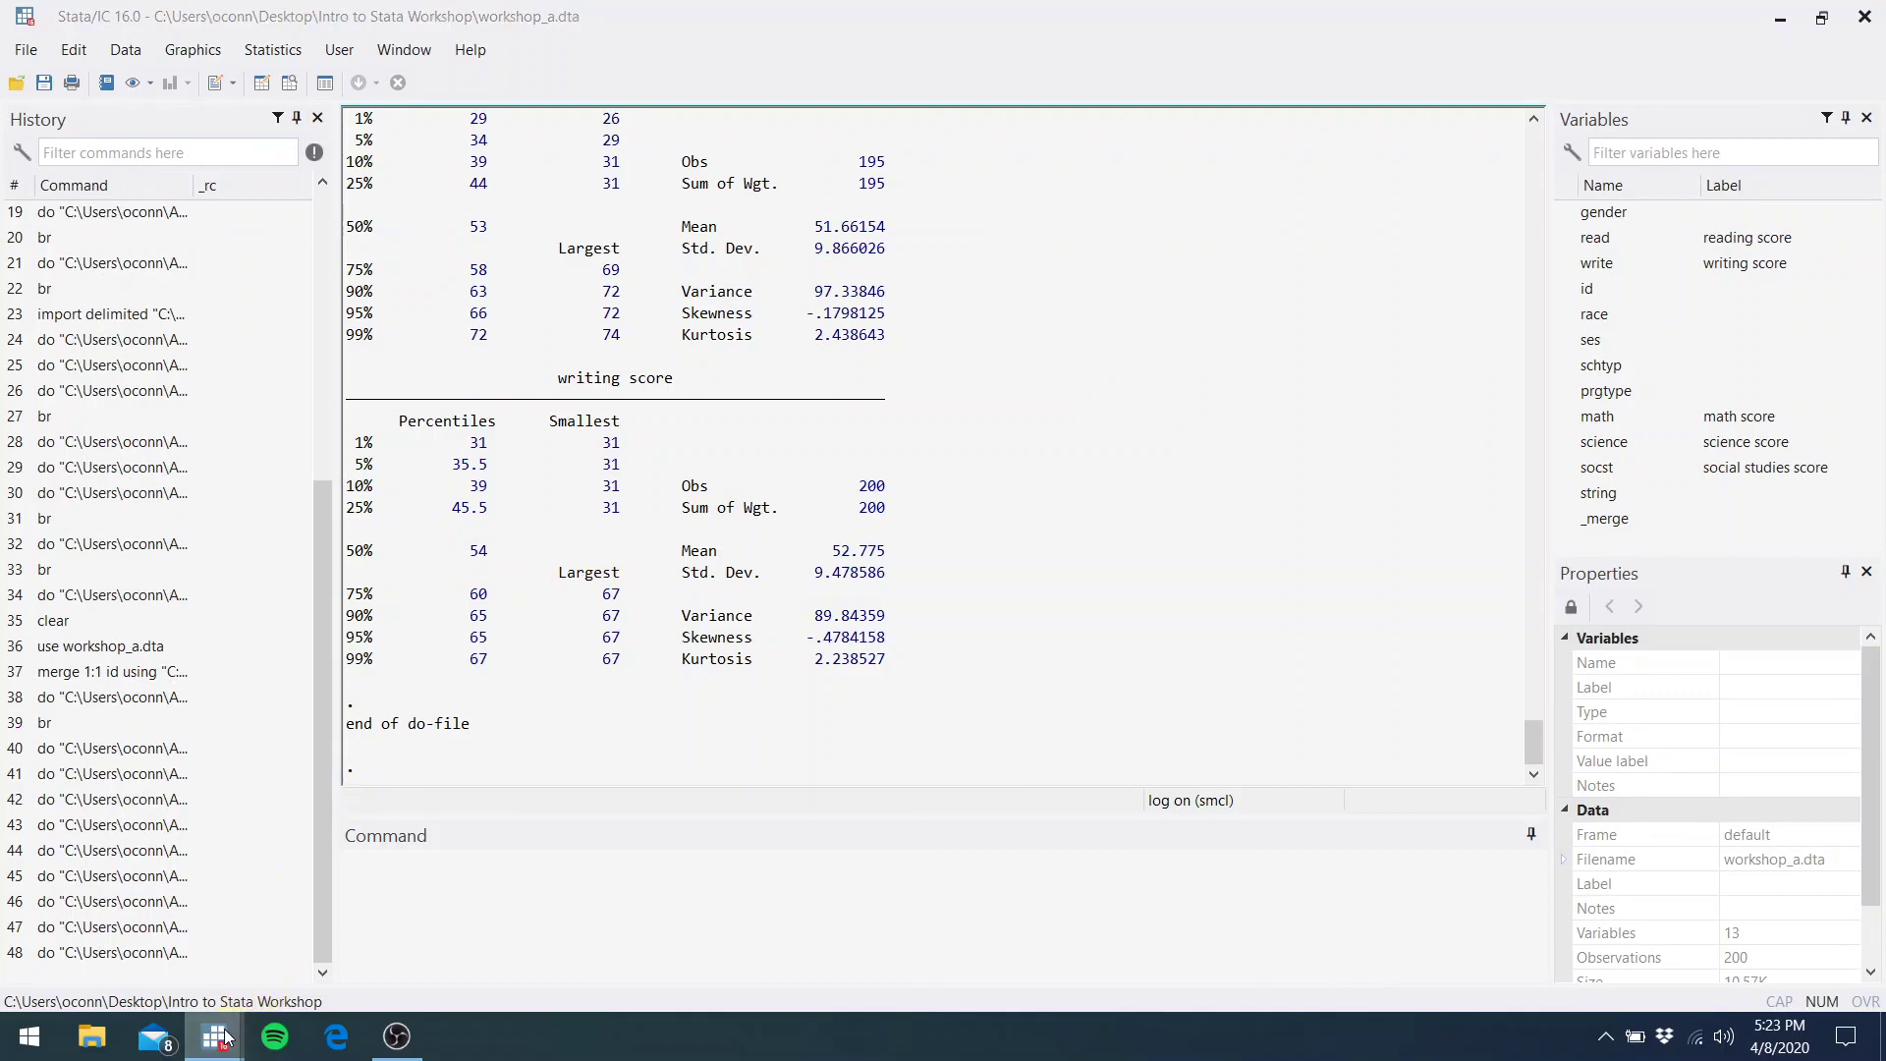
mouse_move(224, 1031)
click(303, 975)
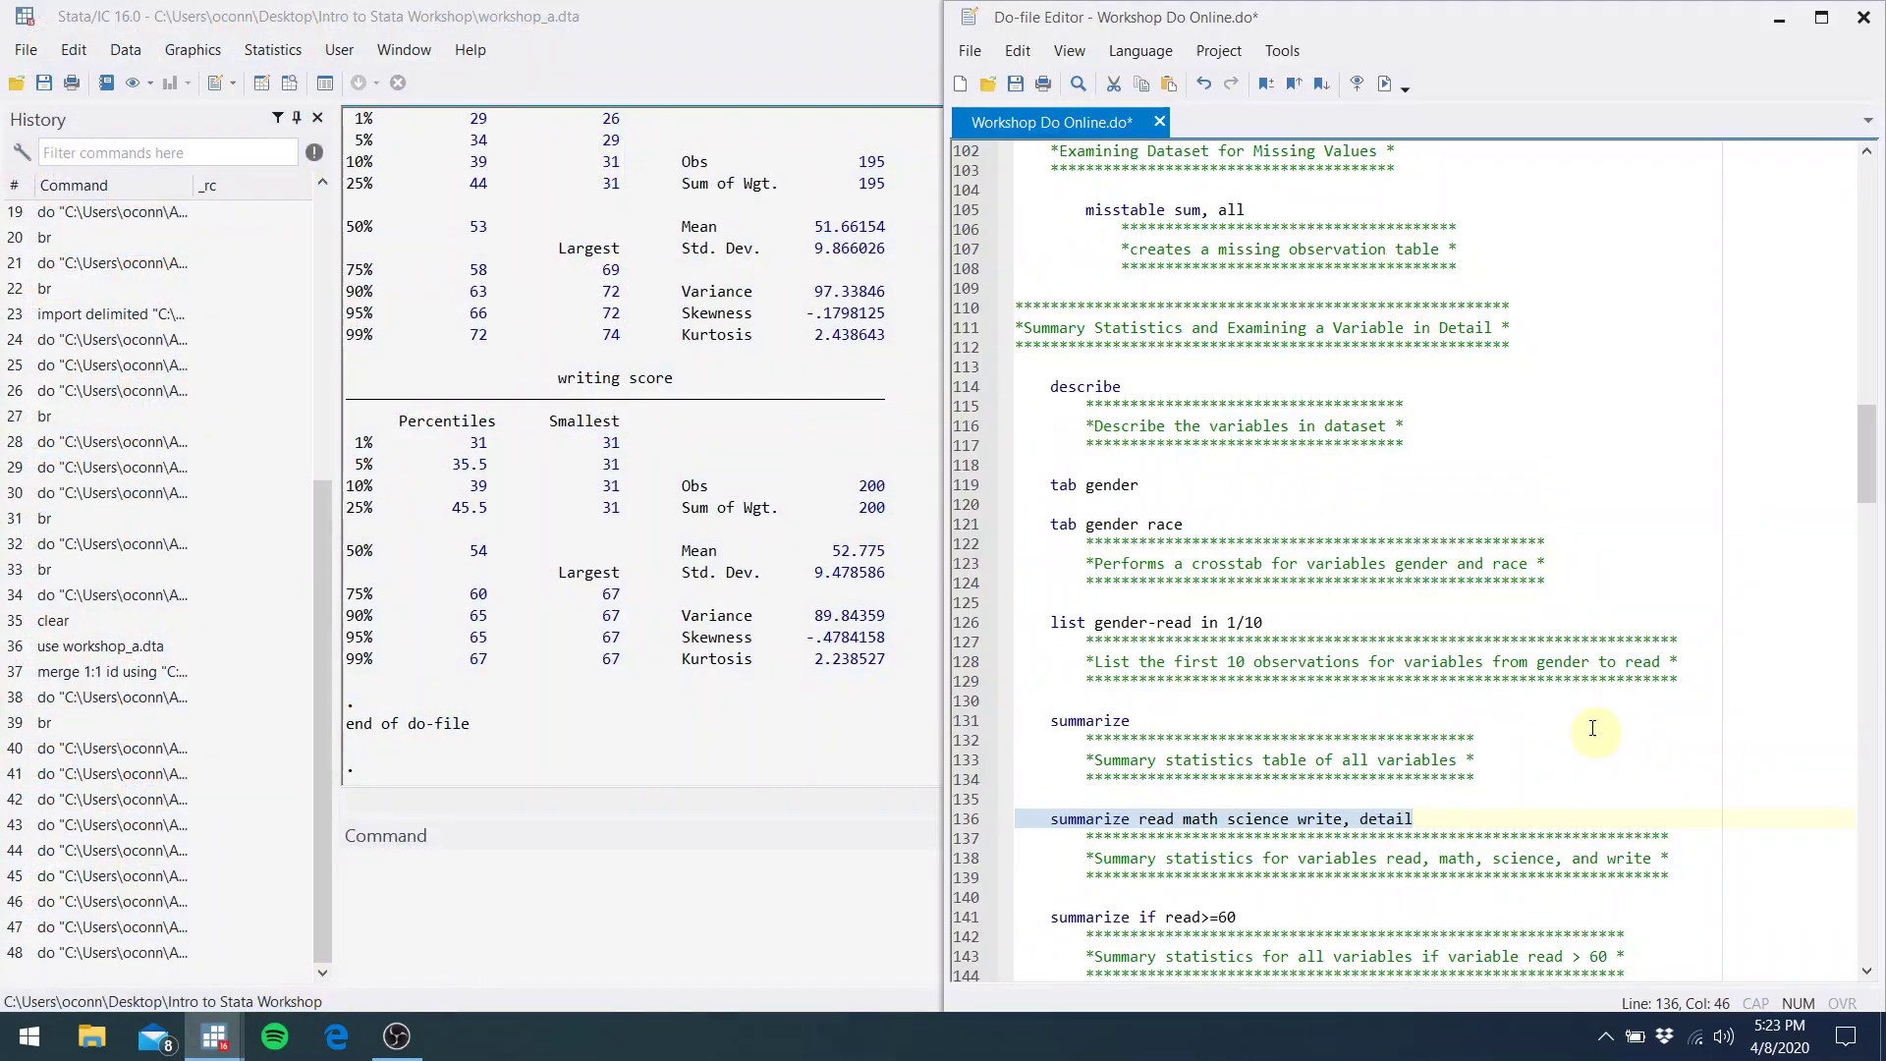
Run only the "summarize if read>=60" line of the do-file
key(Down)
key(Down)
key(Down)
key(Down)
key(Down)
key(Down)
key(Down)
key(Down)
key(Down)
key(Down)
key(Down)
key(Down)
key(Down)
key(Down)
key(Down)
key(Down)
key(Down)
key(Down)
key(Down)
key(Down)
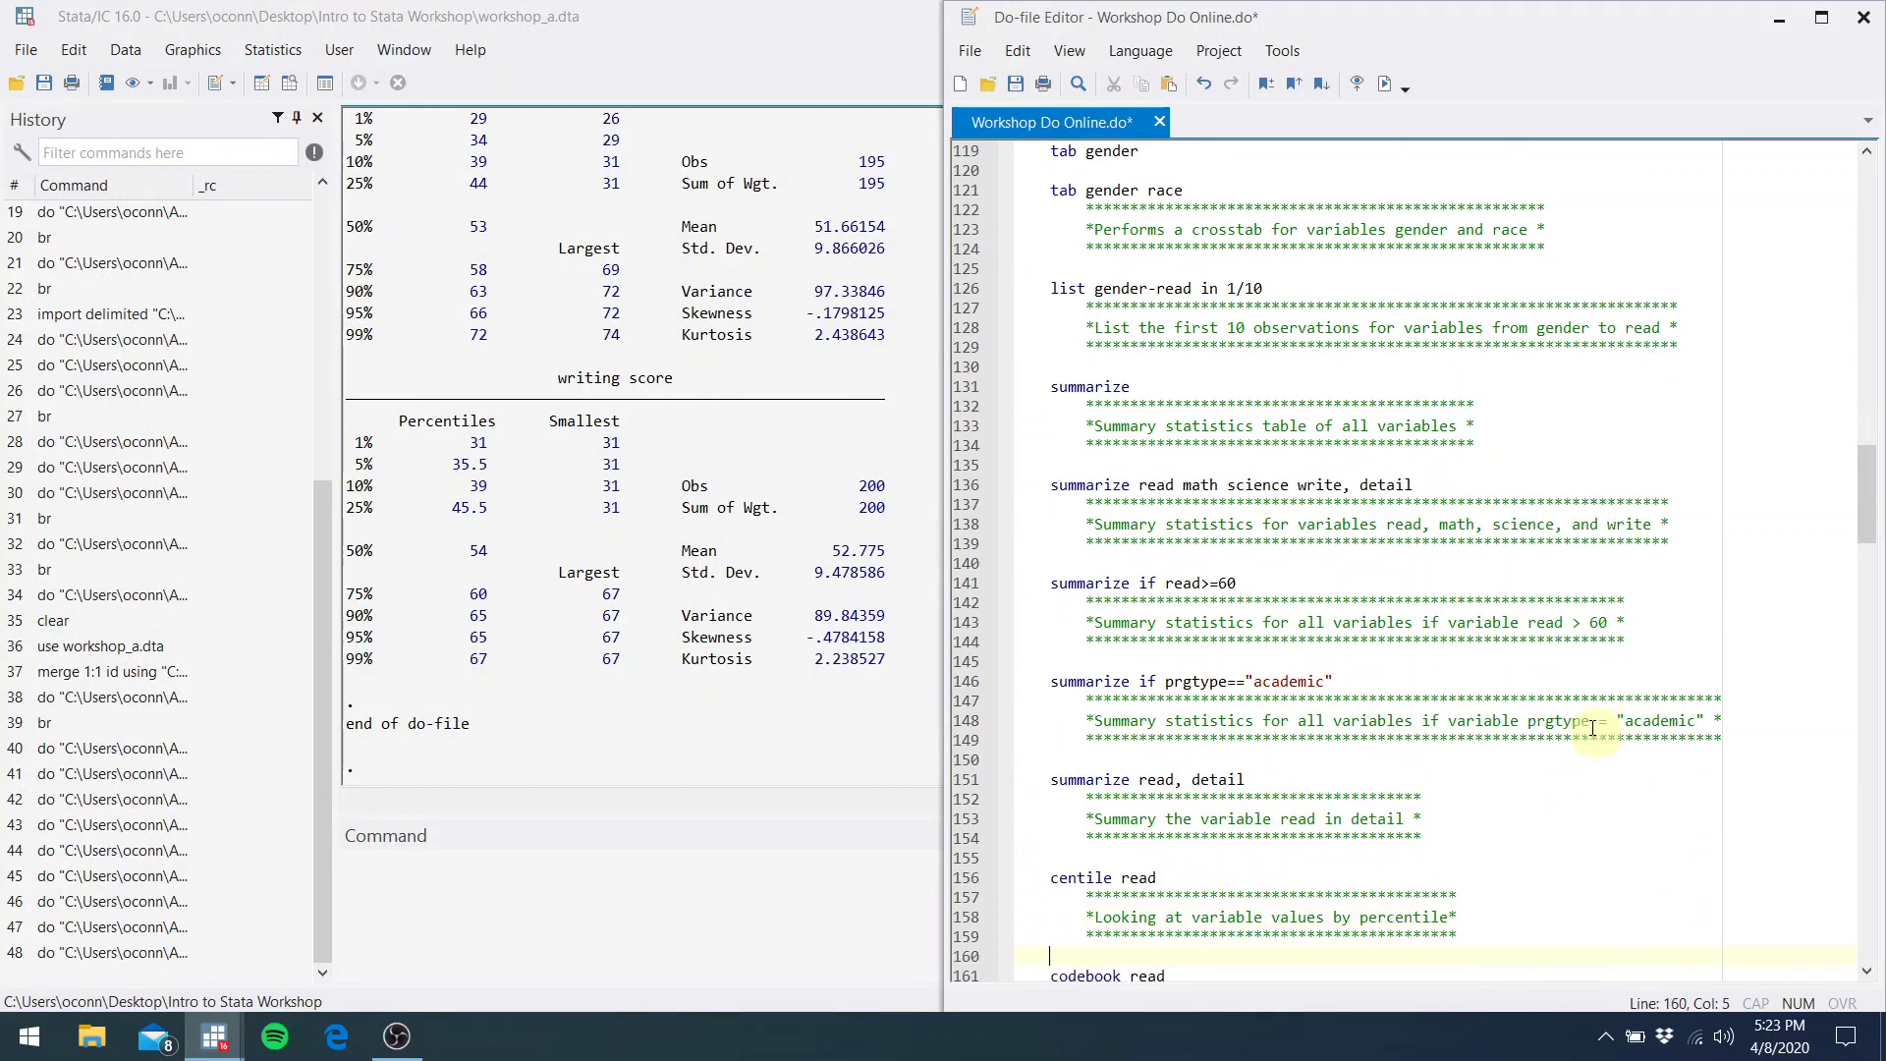
click(1247, 583)
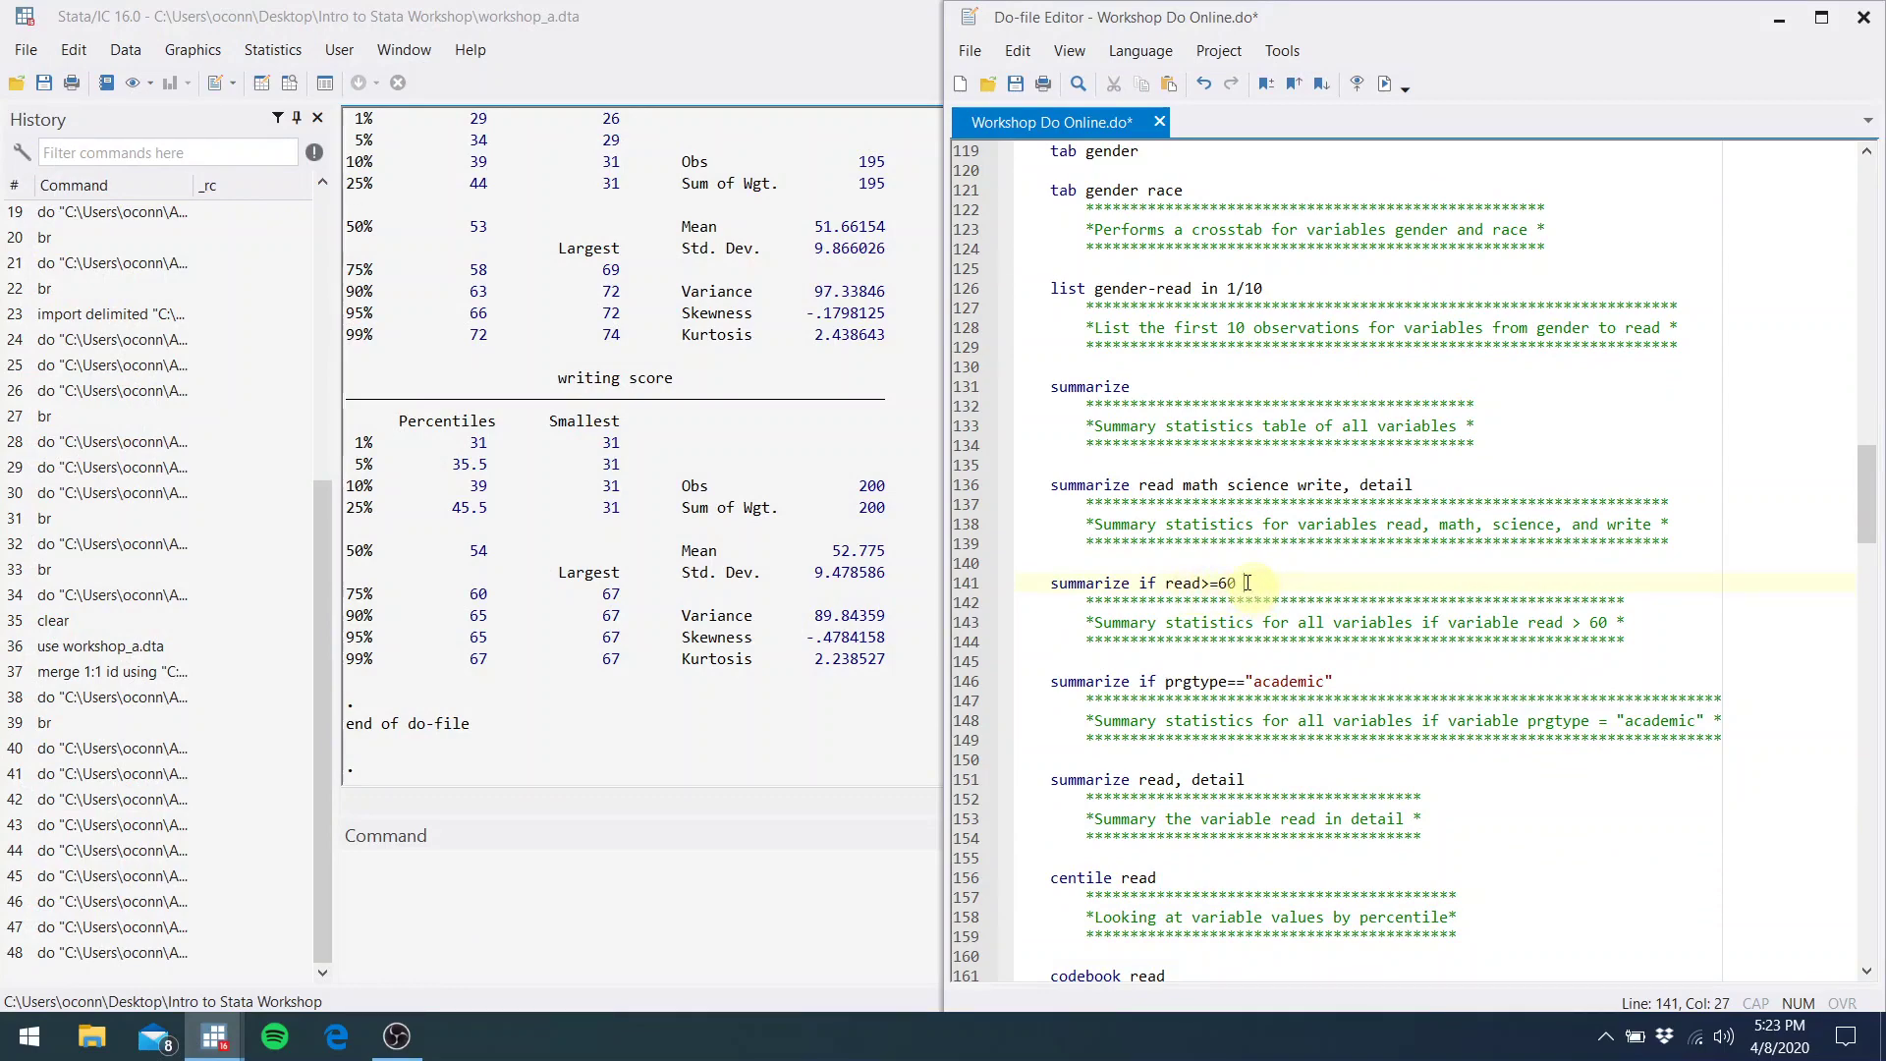
drag(1248, 584, 1137, 584)
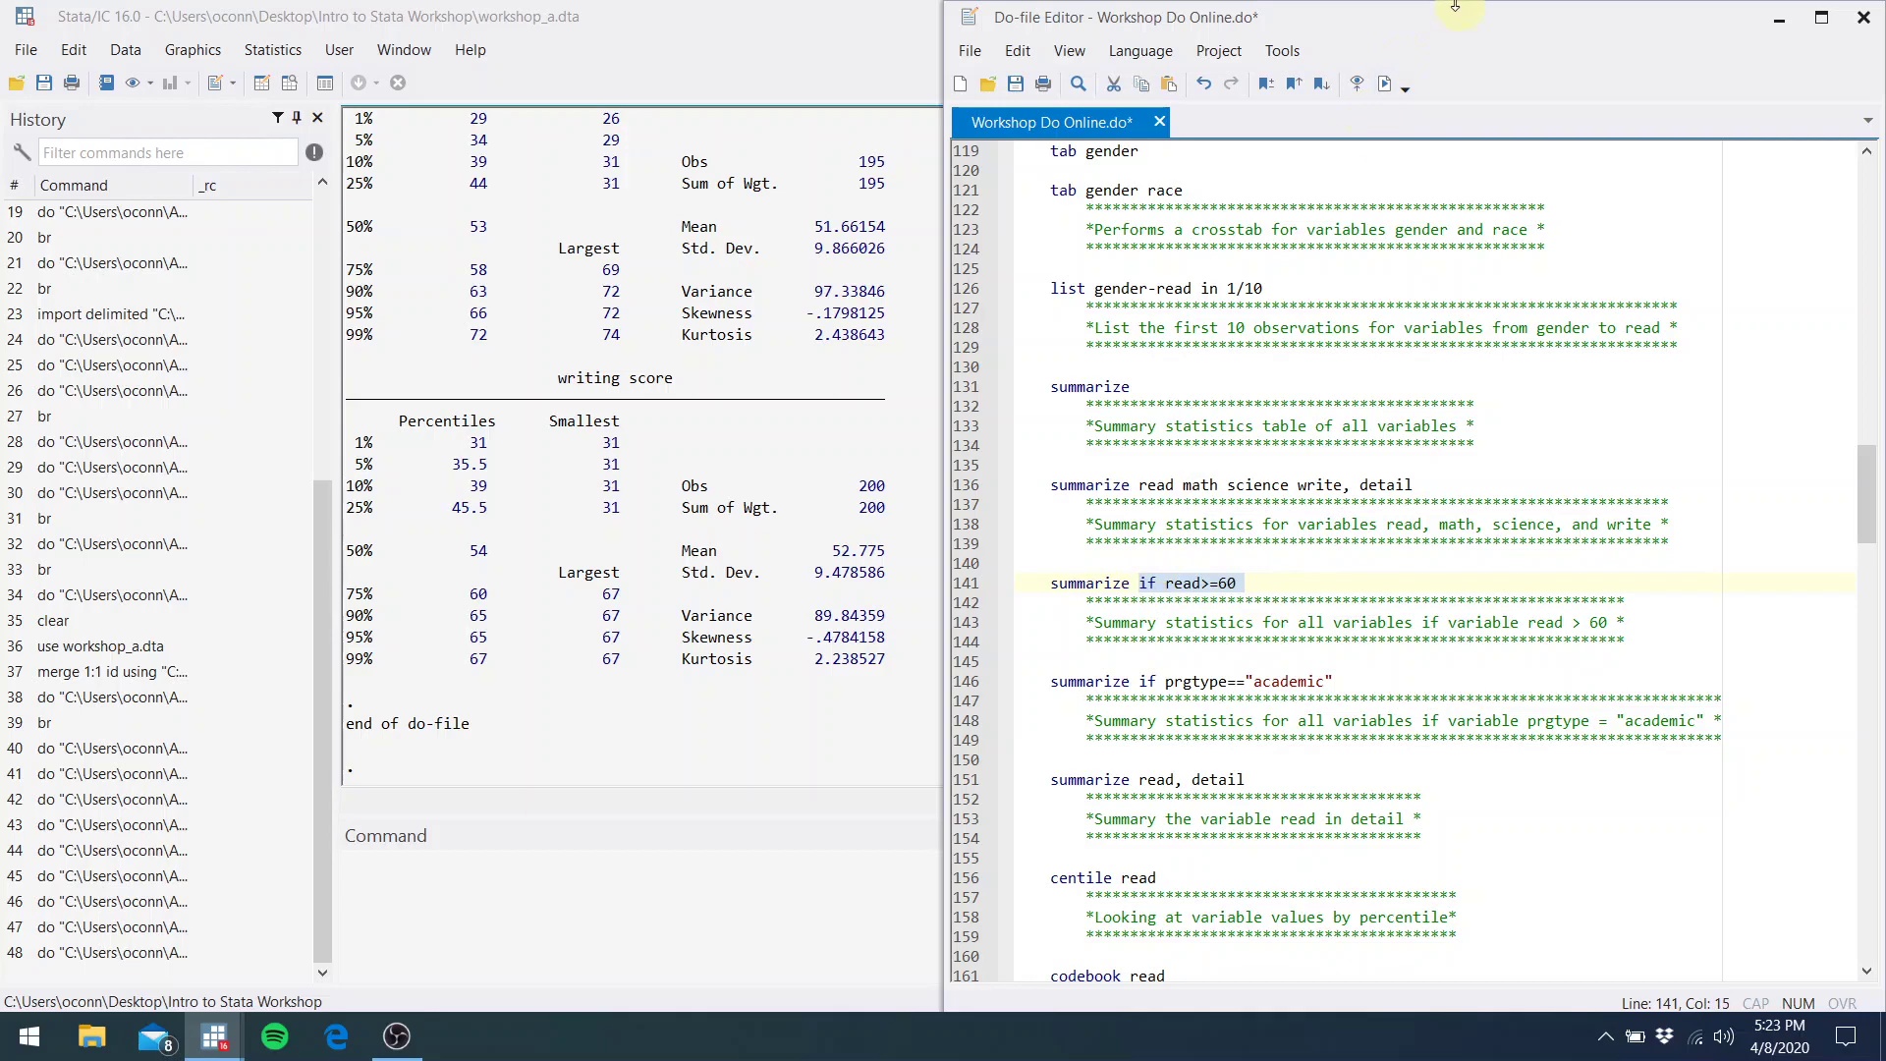
click(1383, 88)
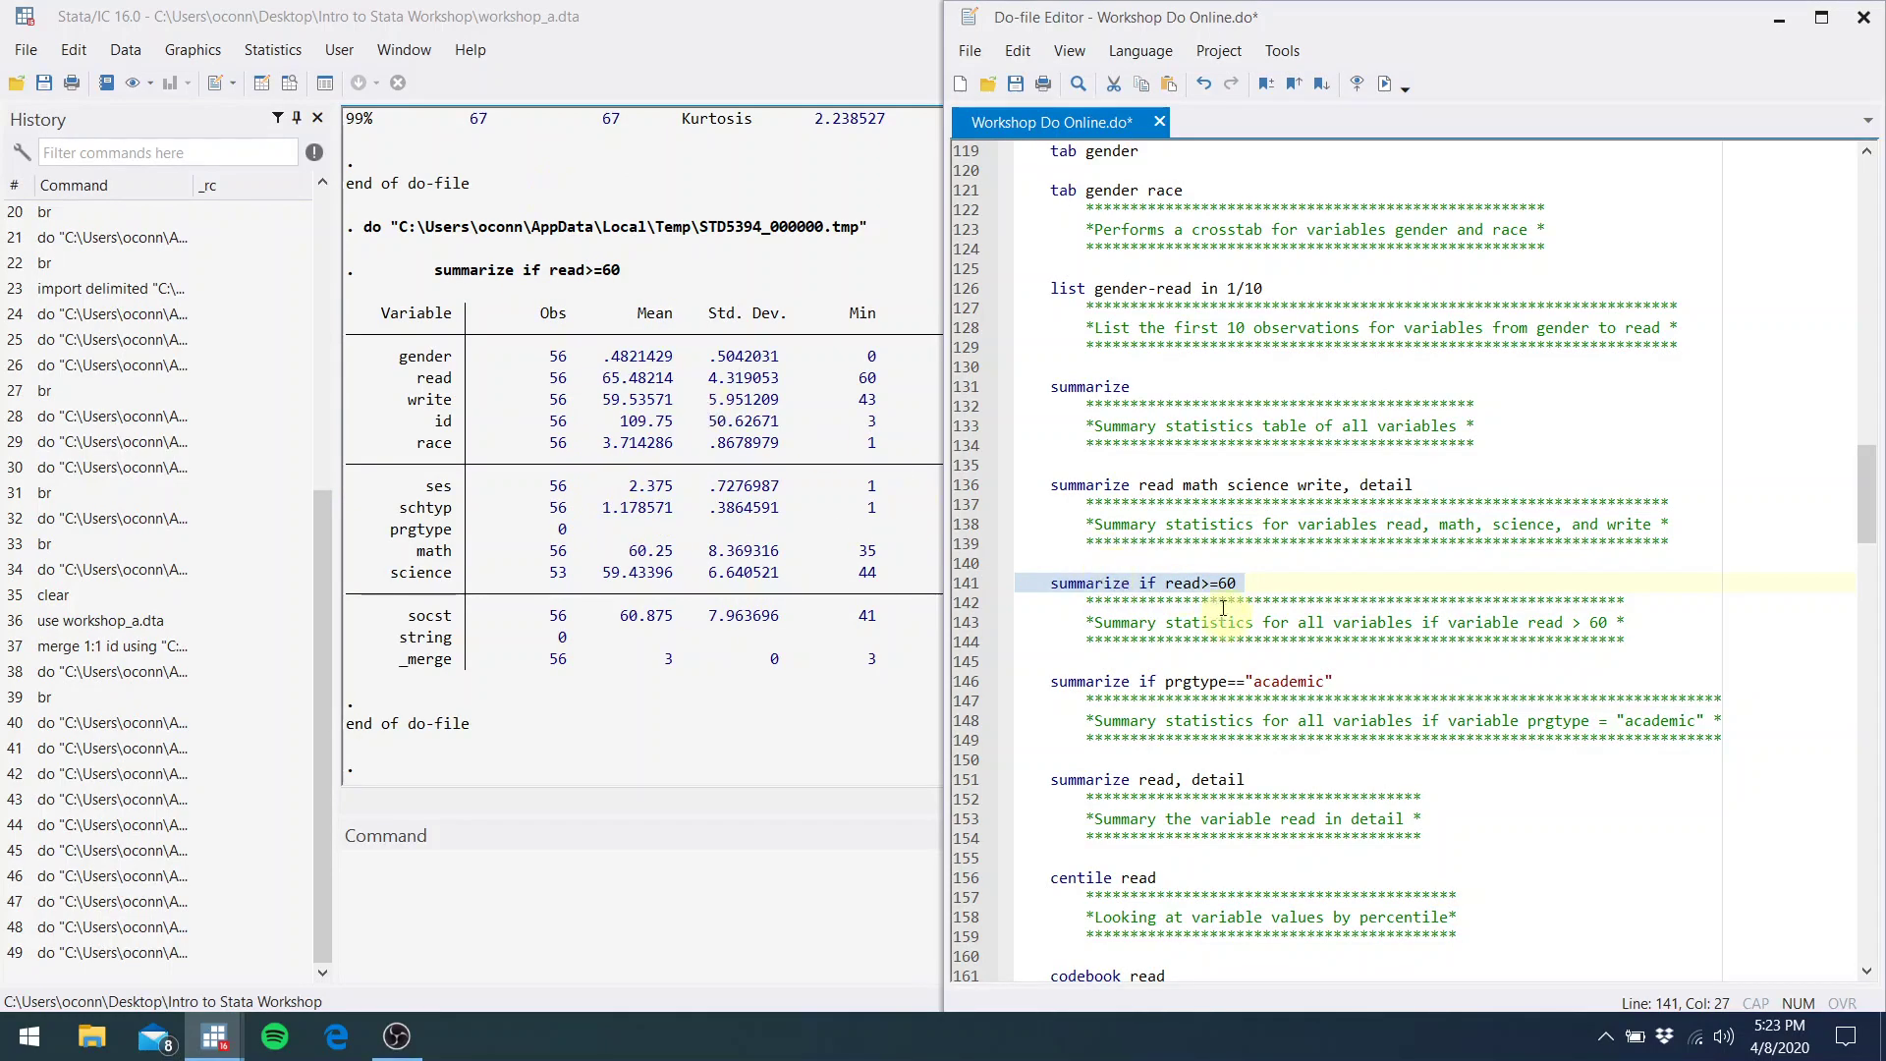
Run only the "summarize if prgtype=="academic"" line to get summary statistics for the academic program type
click(1256, 591)
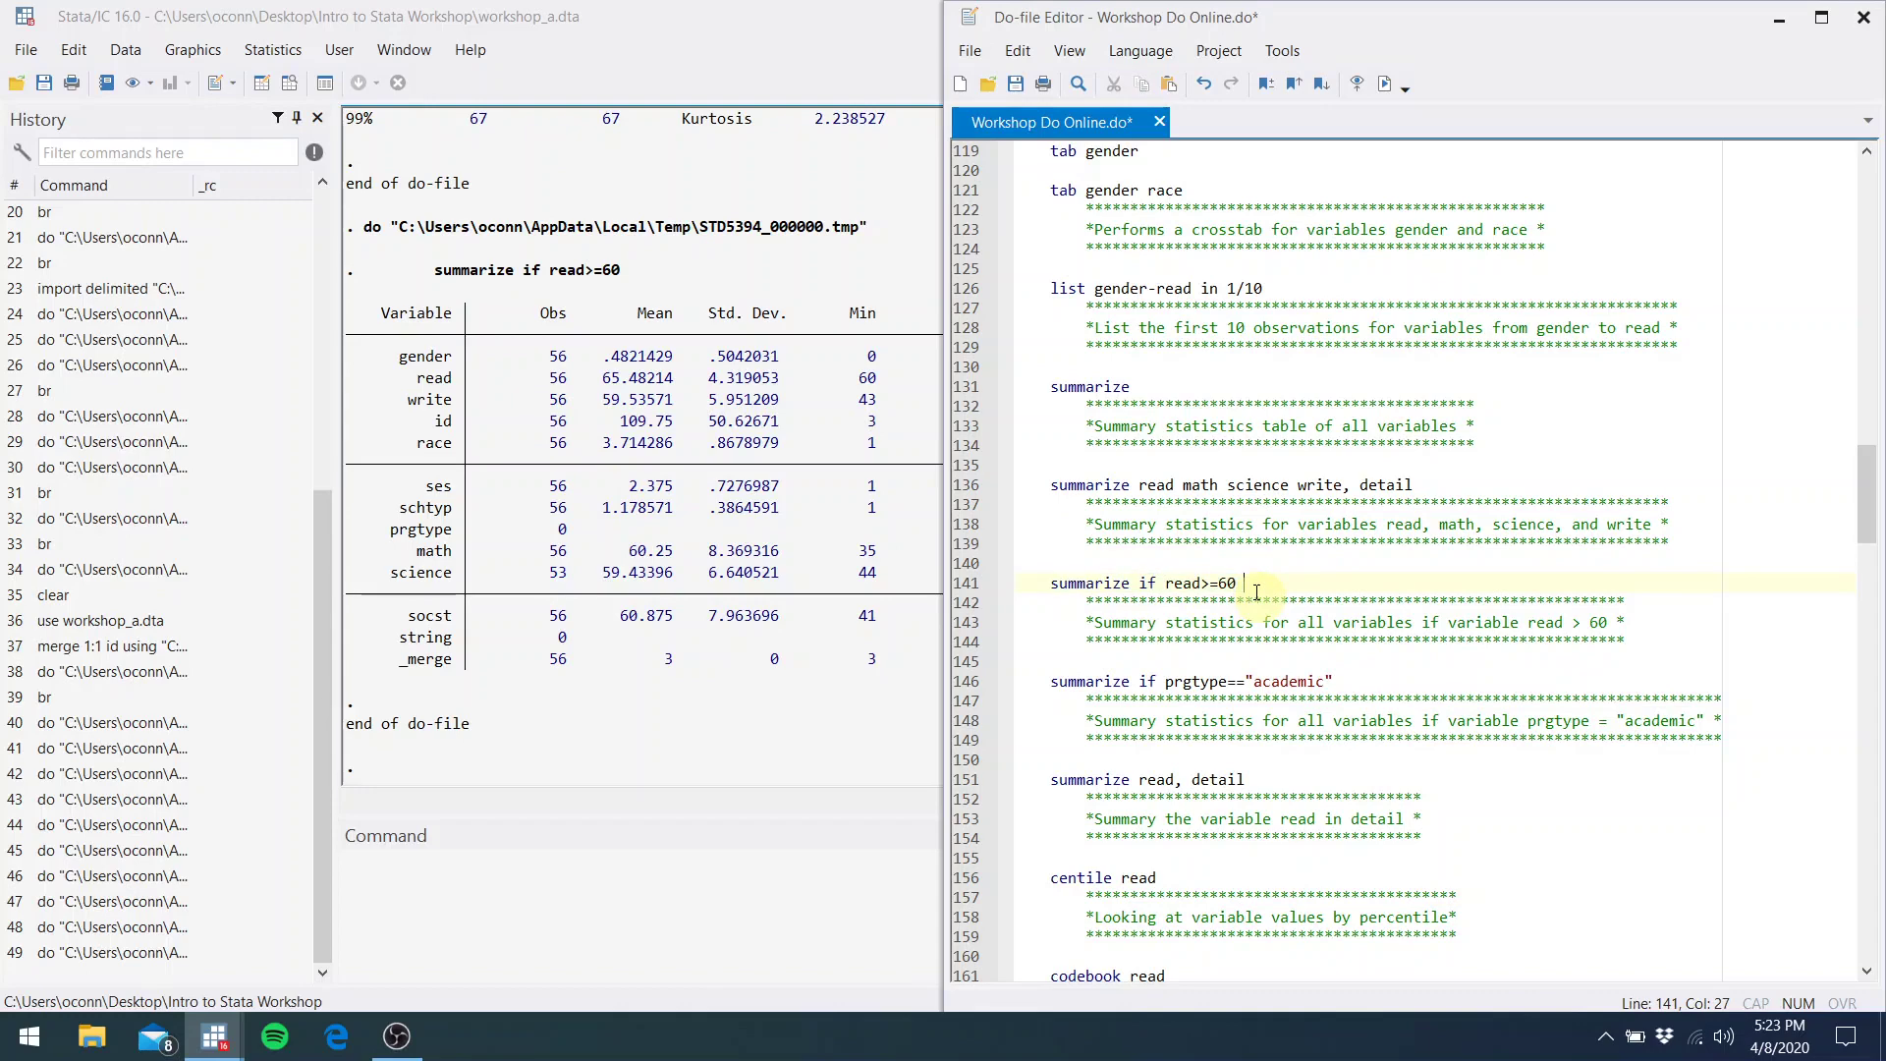
drag(1345, 680, 1026, 684)
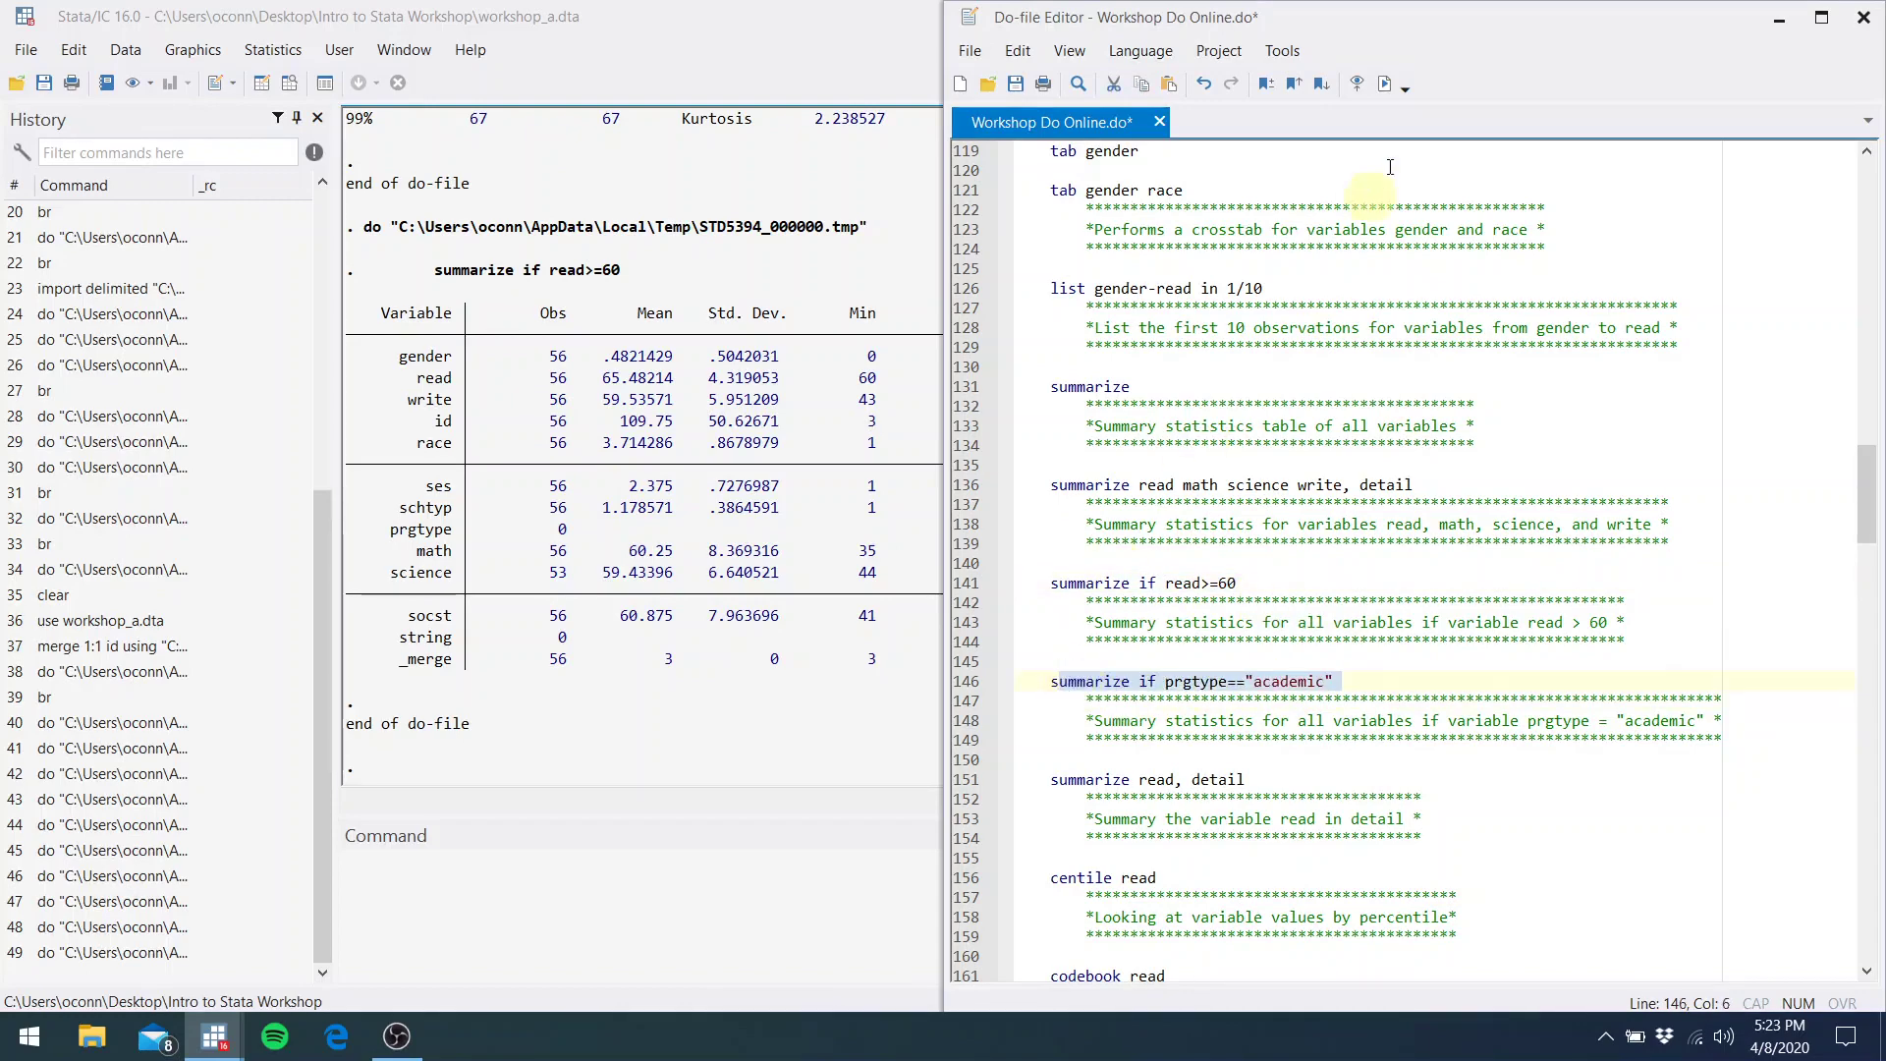
click(1387, 85)
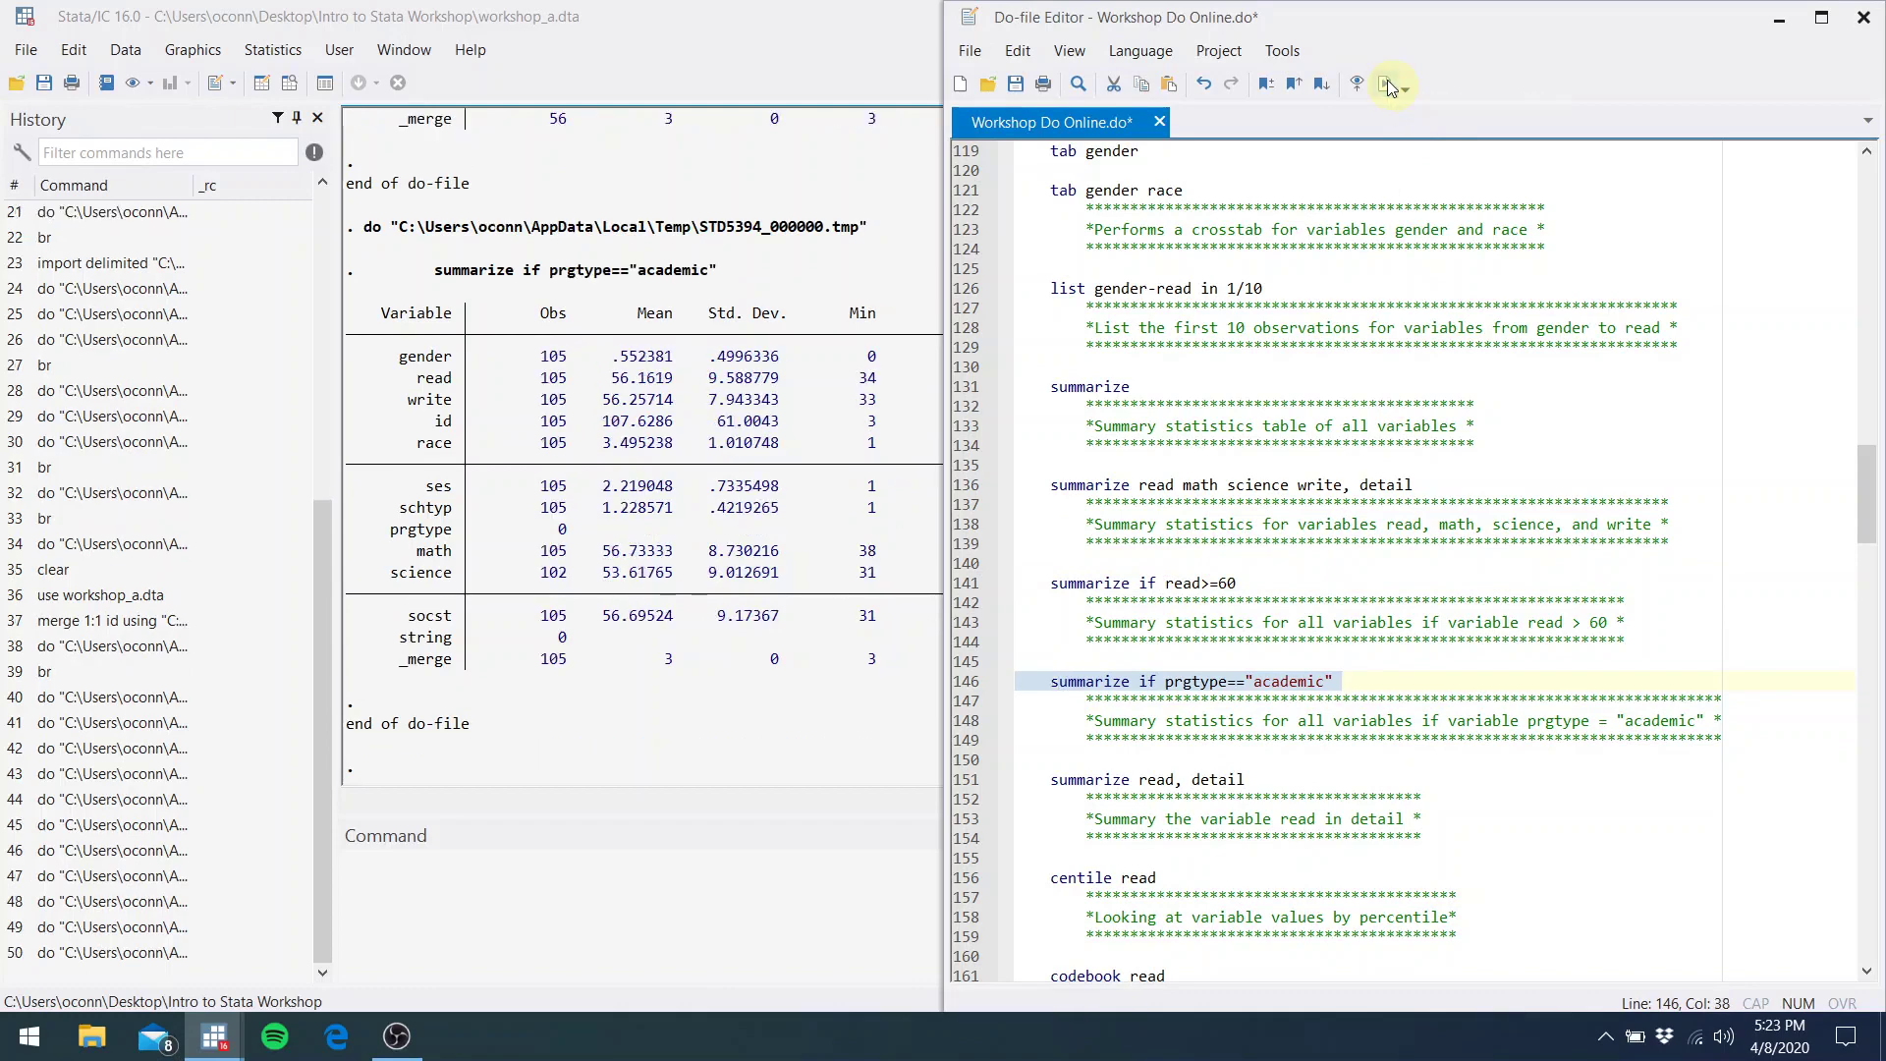
Run only the "summarize read, detail" line to summarize the variable read in detail
click(1303, 779)
drag(1256, 778, 1016, 780)
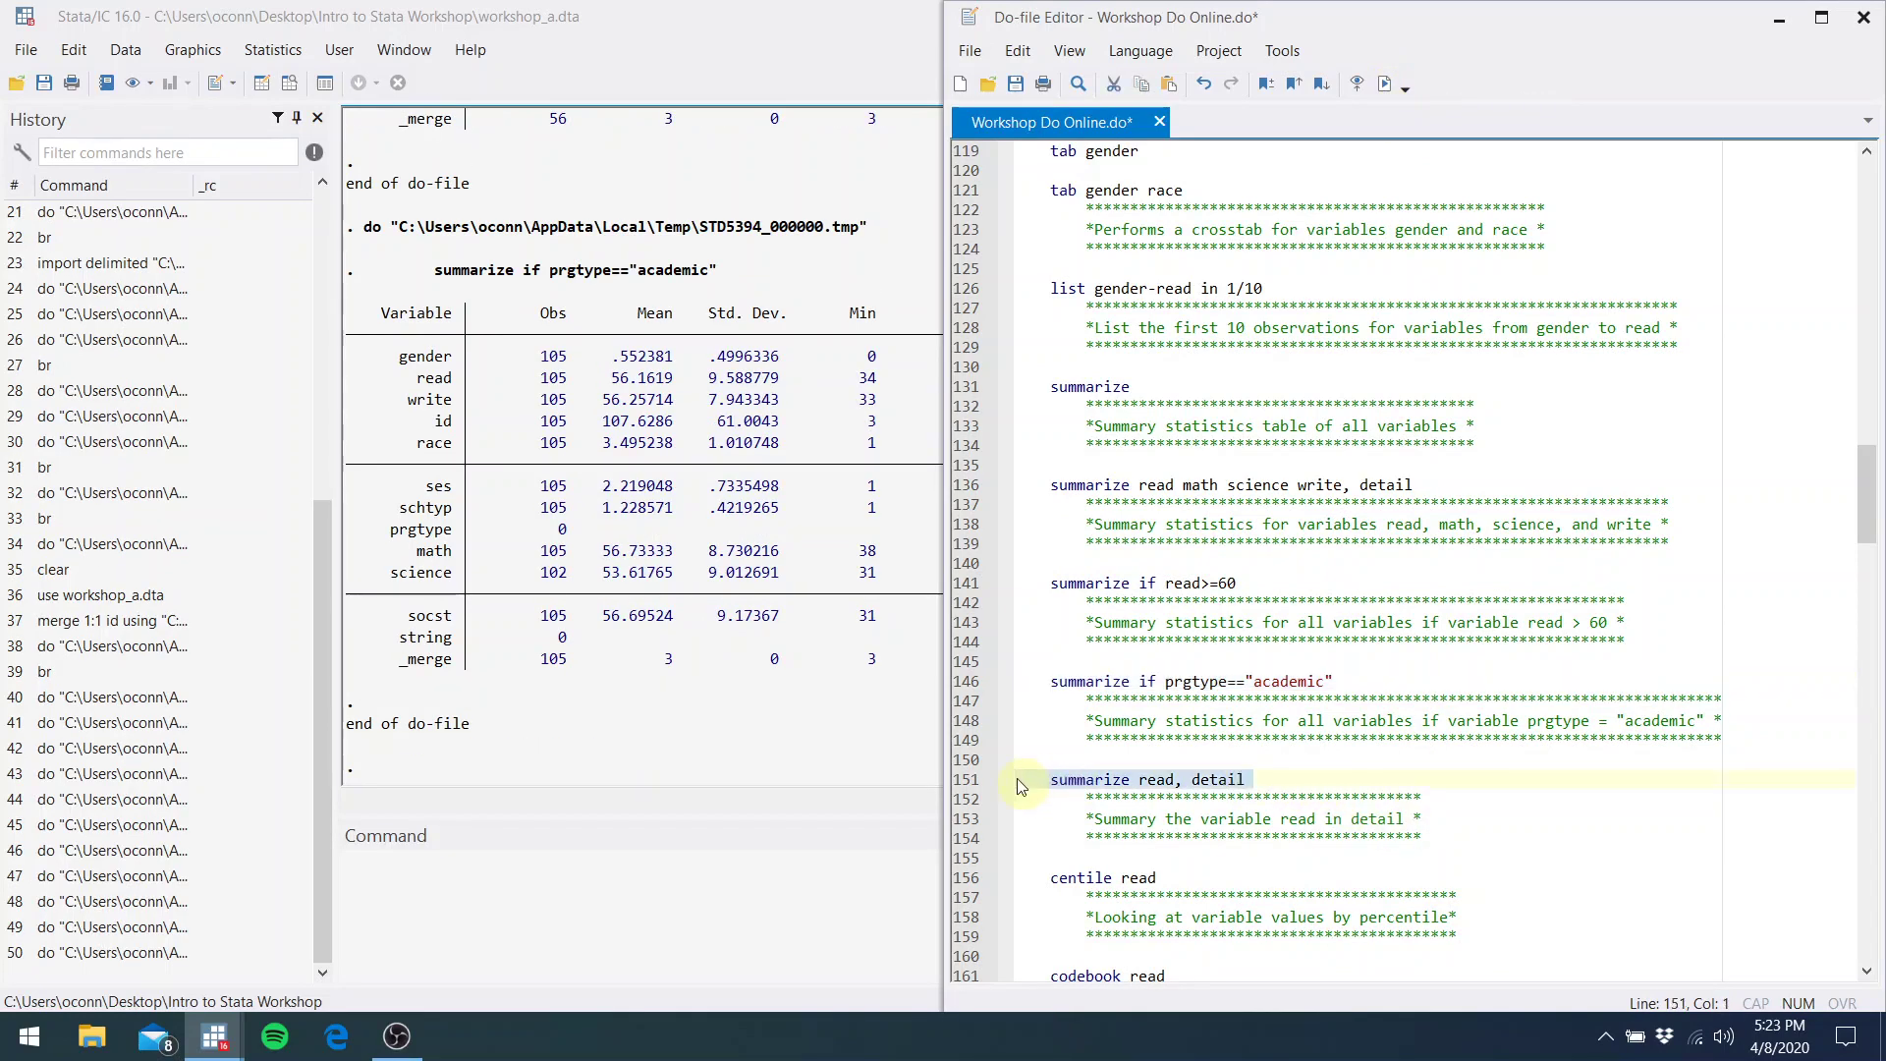
click(1382, 92)
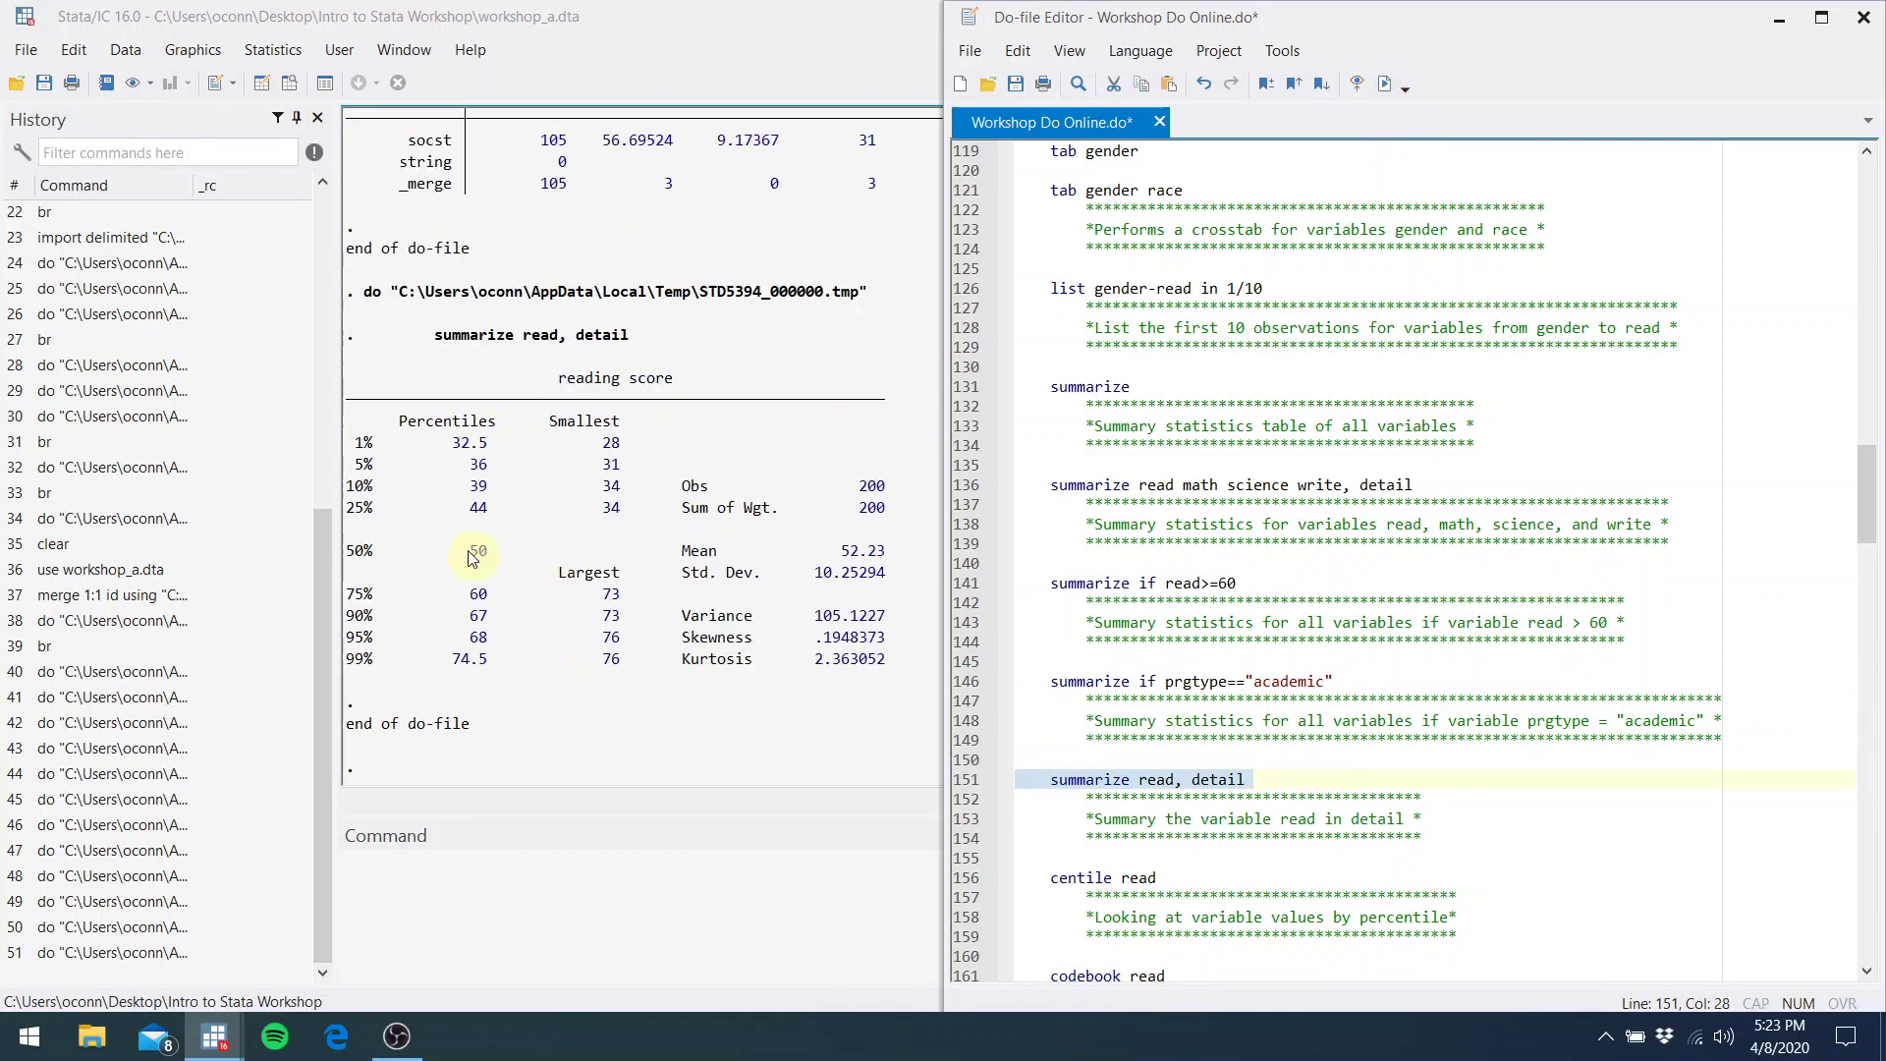
Run only the "centile read" line, view the full percentile table in the main Stata window and return to the do-file
click(1326, 759)
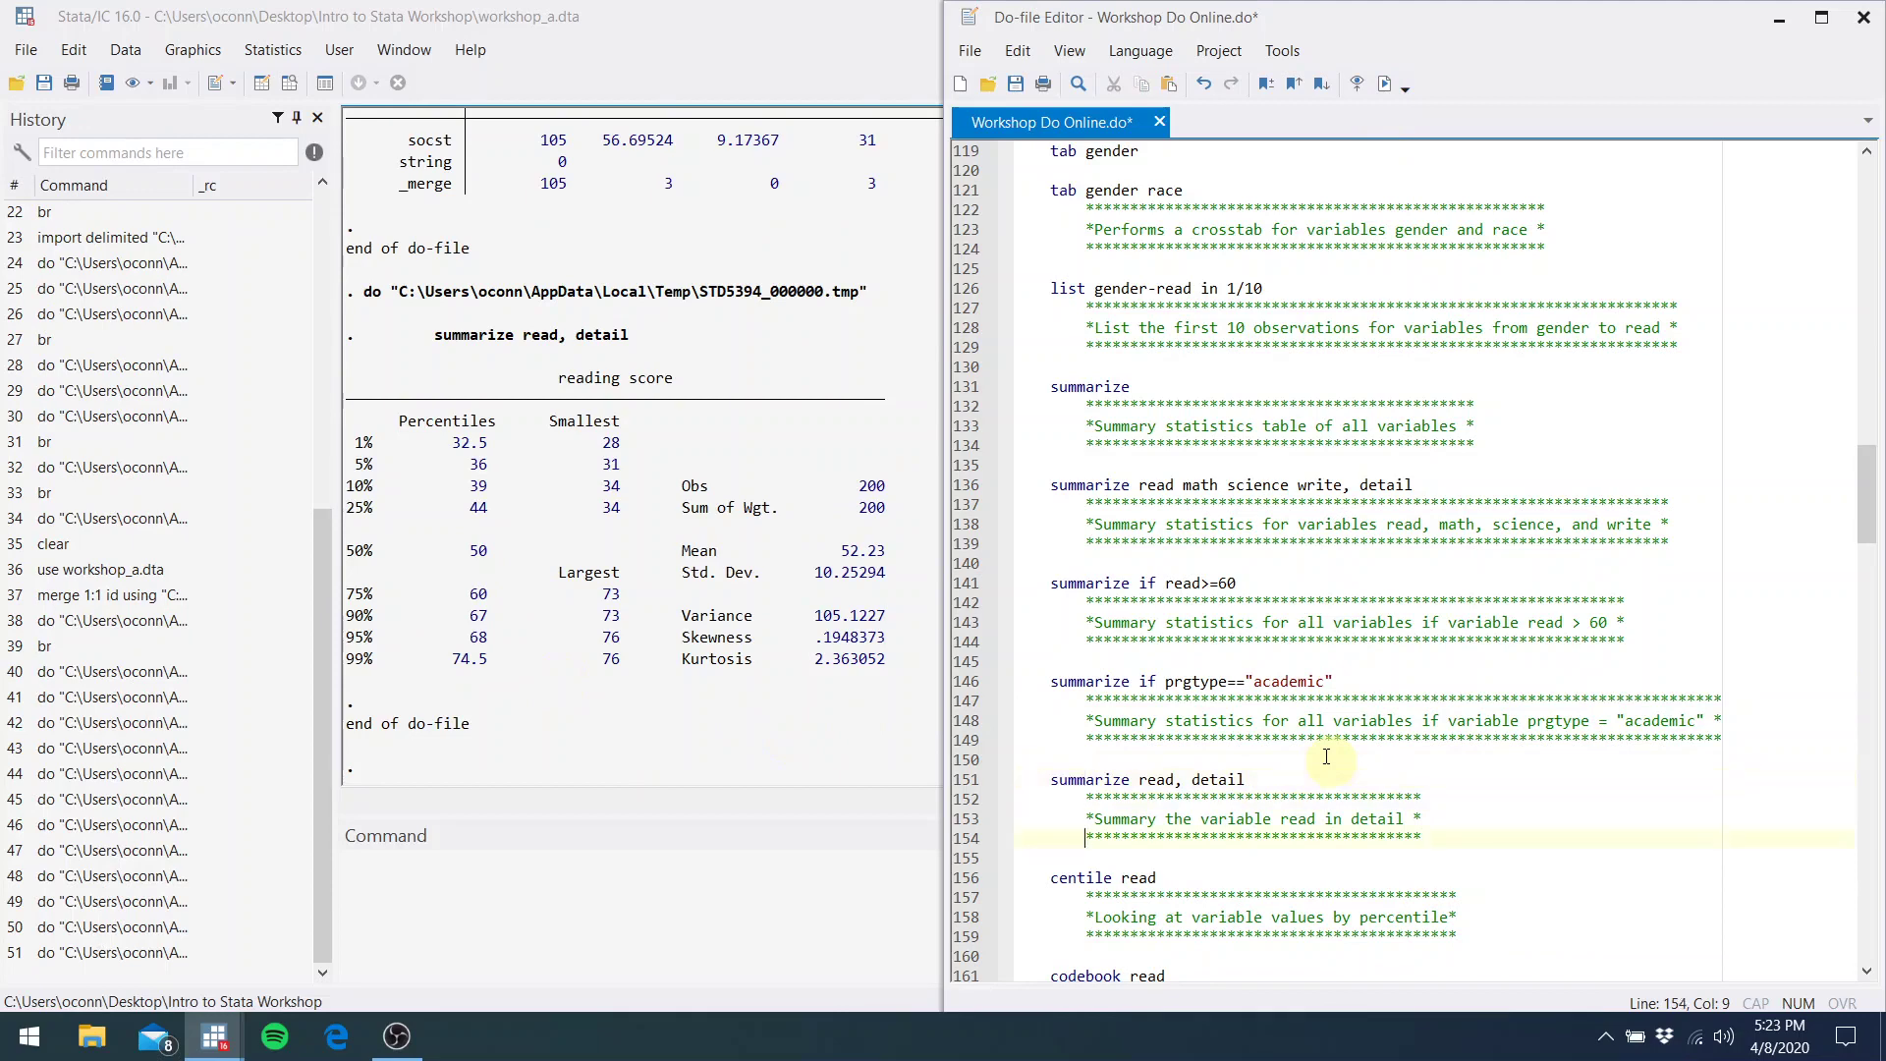
key(Down)
key(Down)
key(Down)
key(Down)
key(Down)
key(Down)
key(Down)
key(Down)
key(Down)
key(Down)
key(Down)
key(Down)
key(Down)
key(Down)
key(Down)
key(Down)
key(Down)
key(Down)
key(Down)
key(Down)
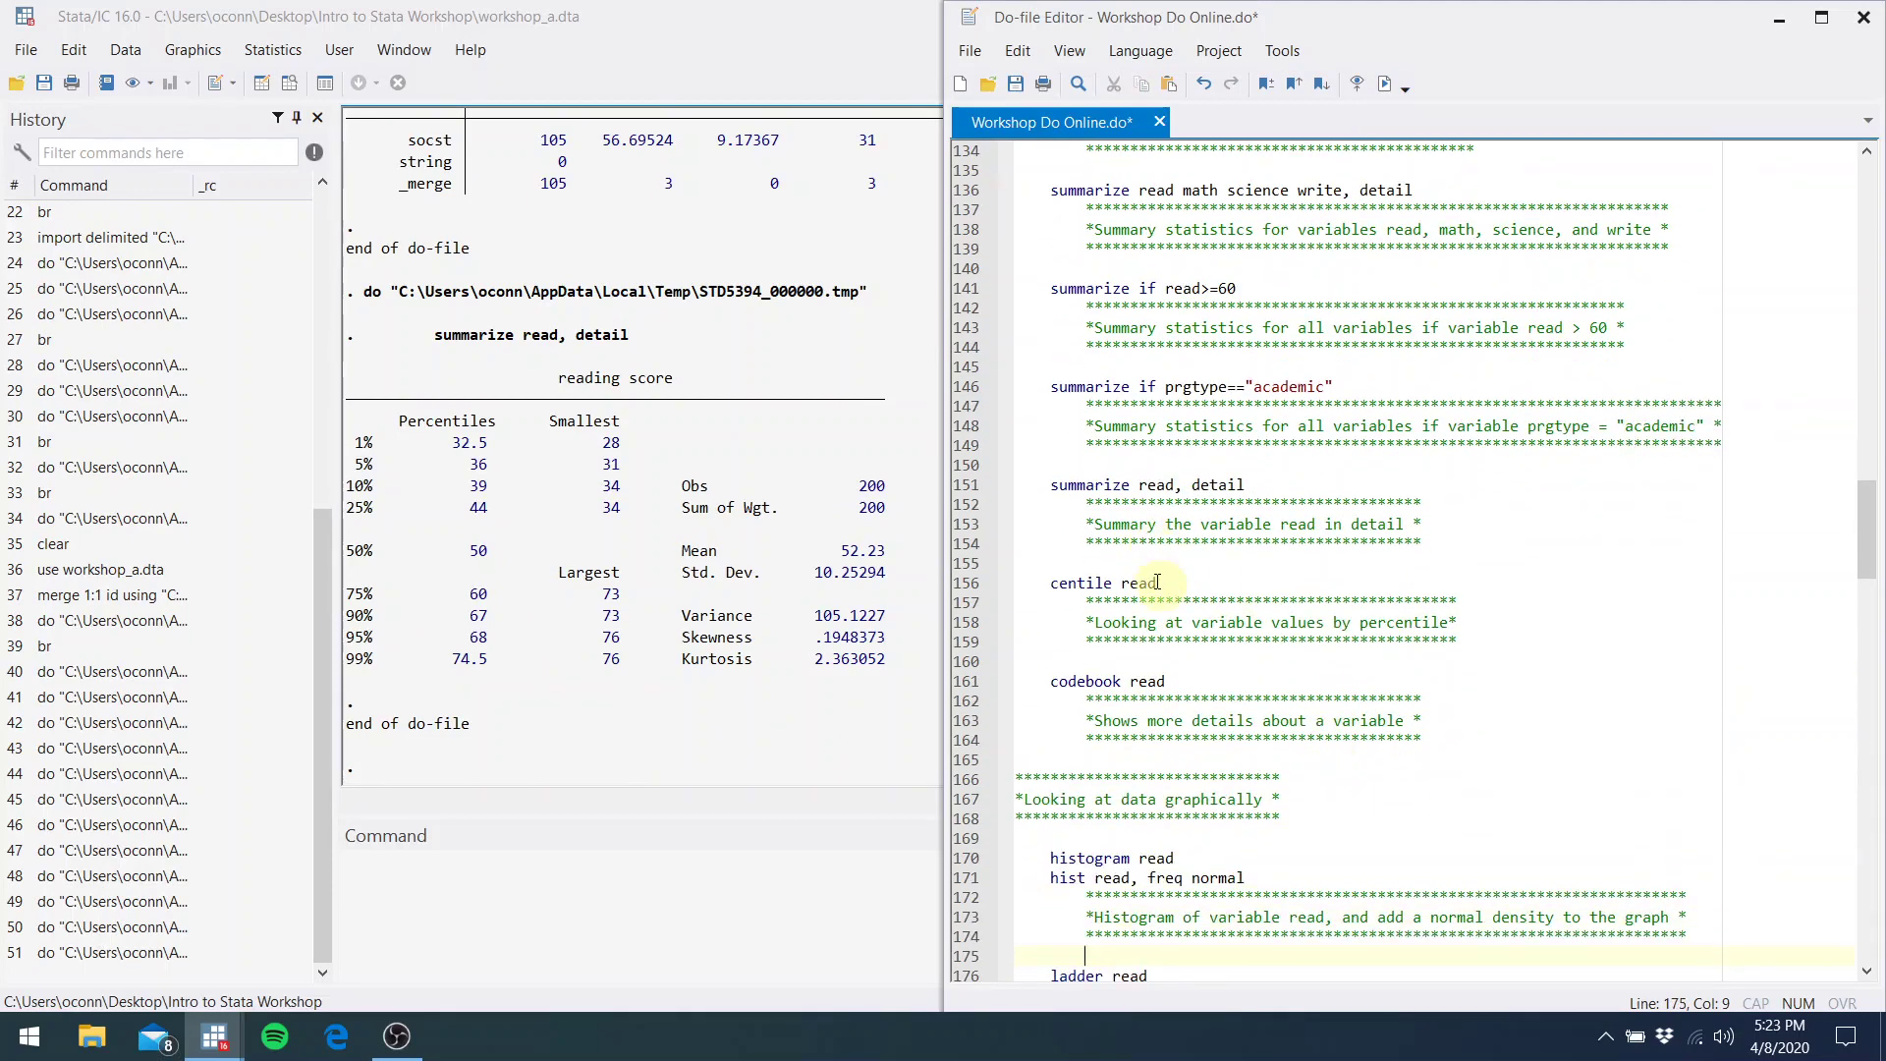
drag(1157, 583, 1050, 583)
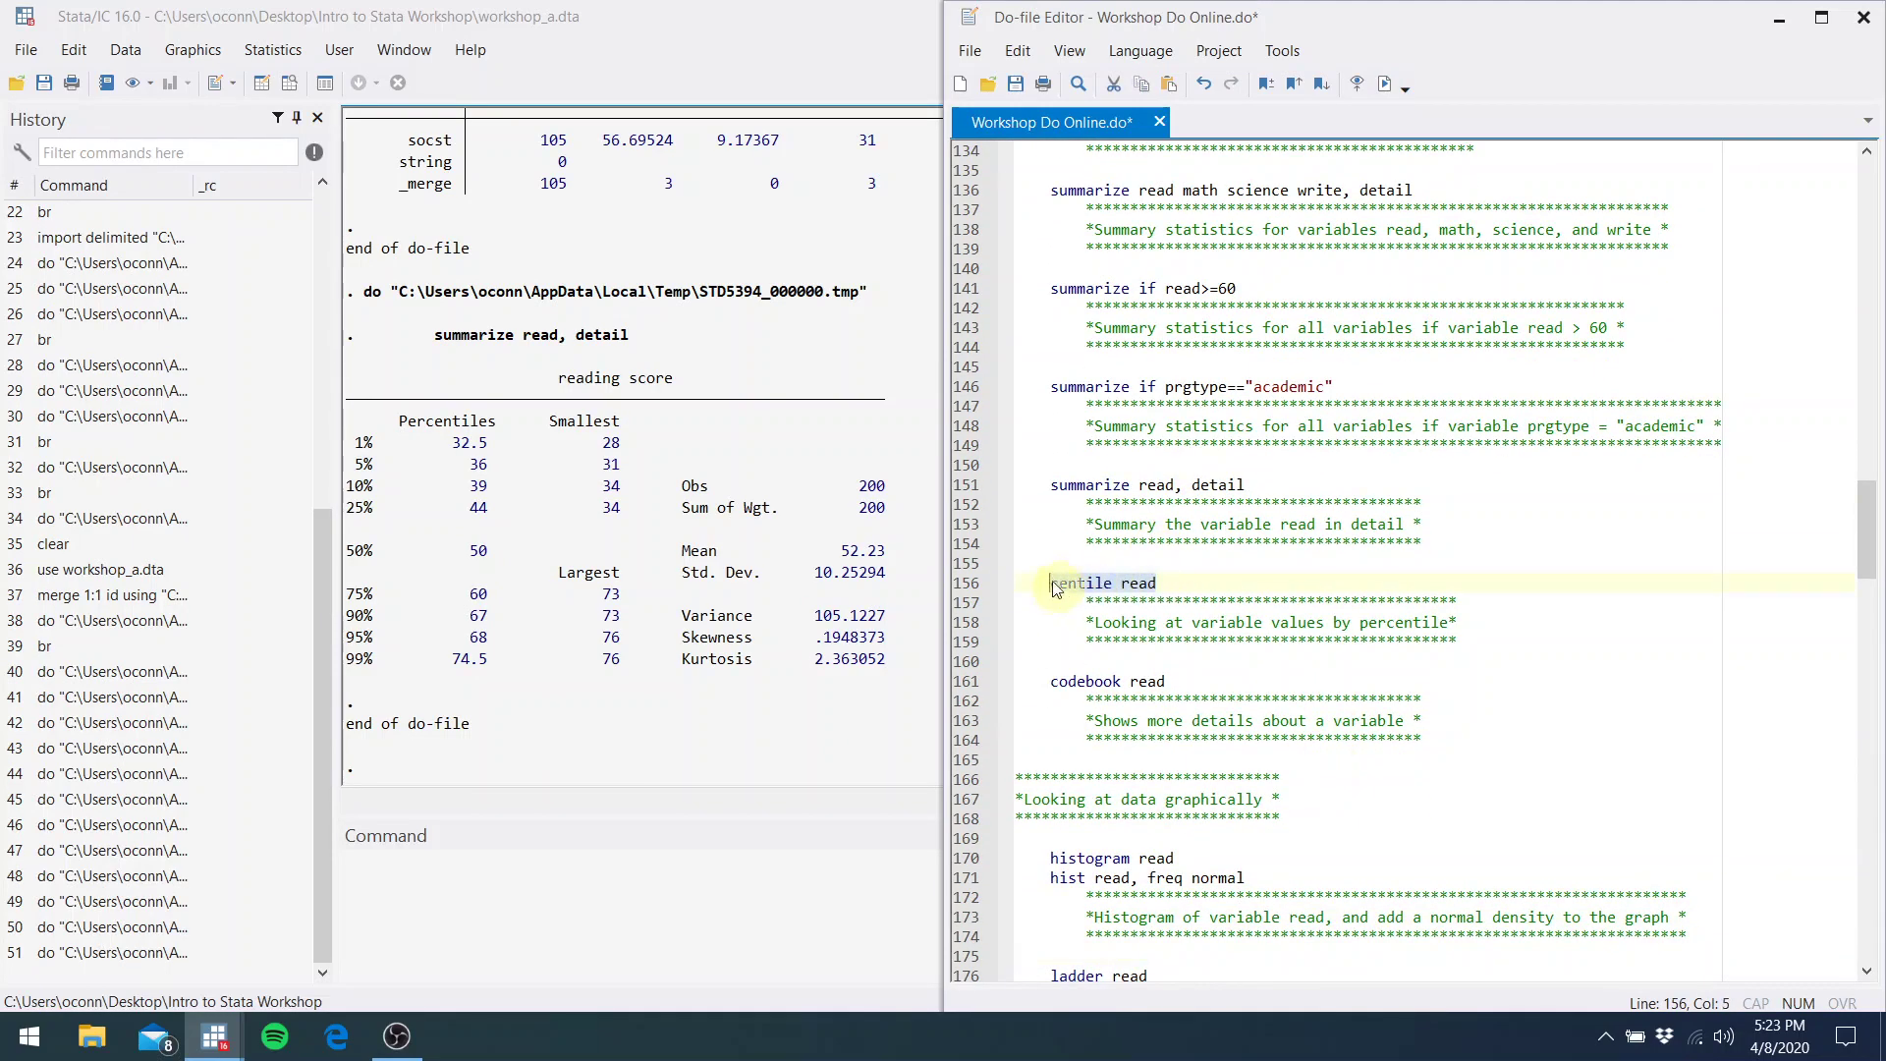
click(1387, 86)
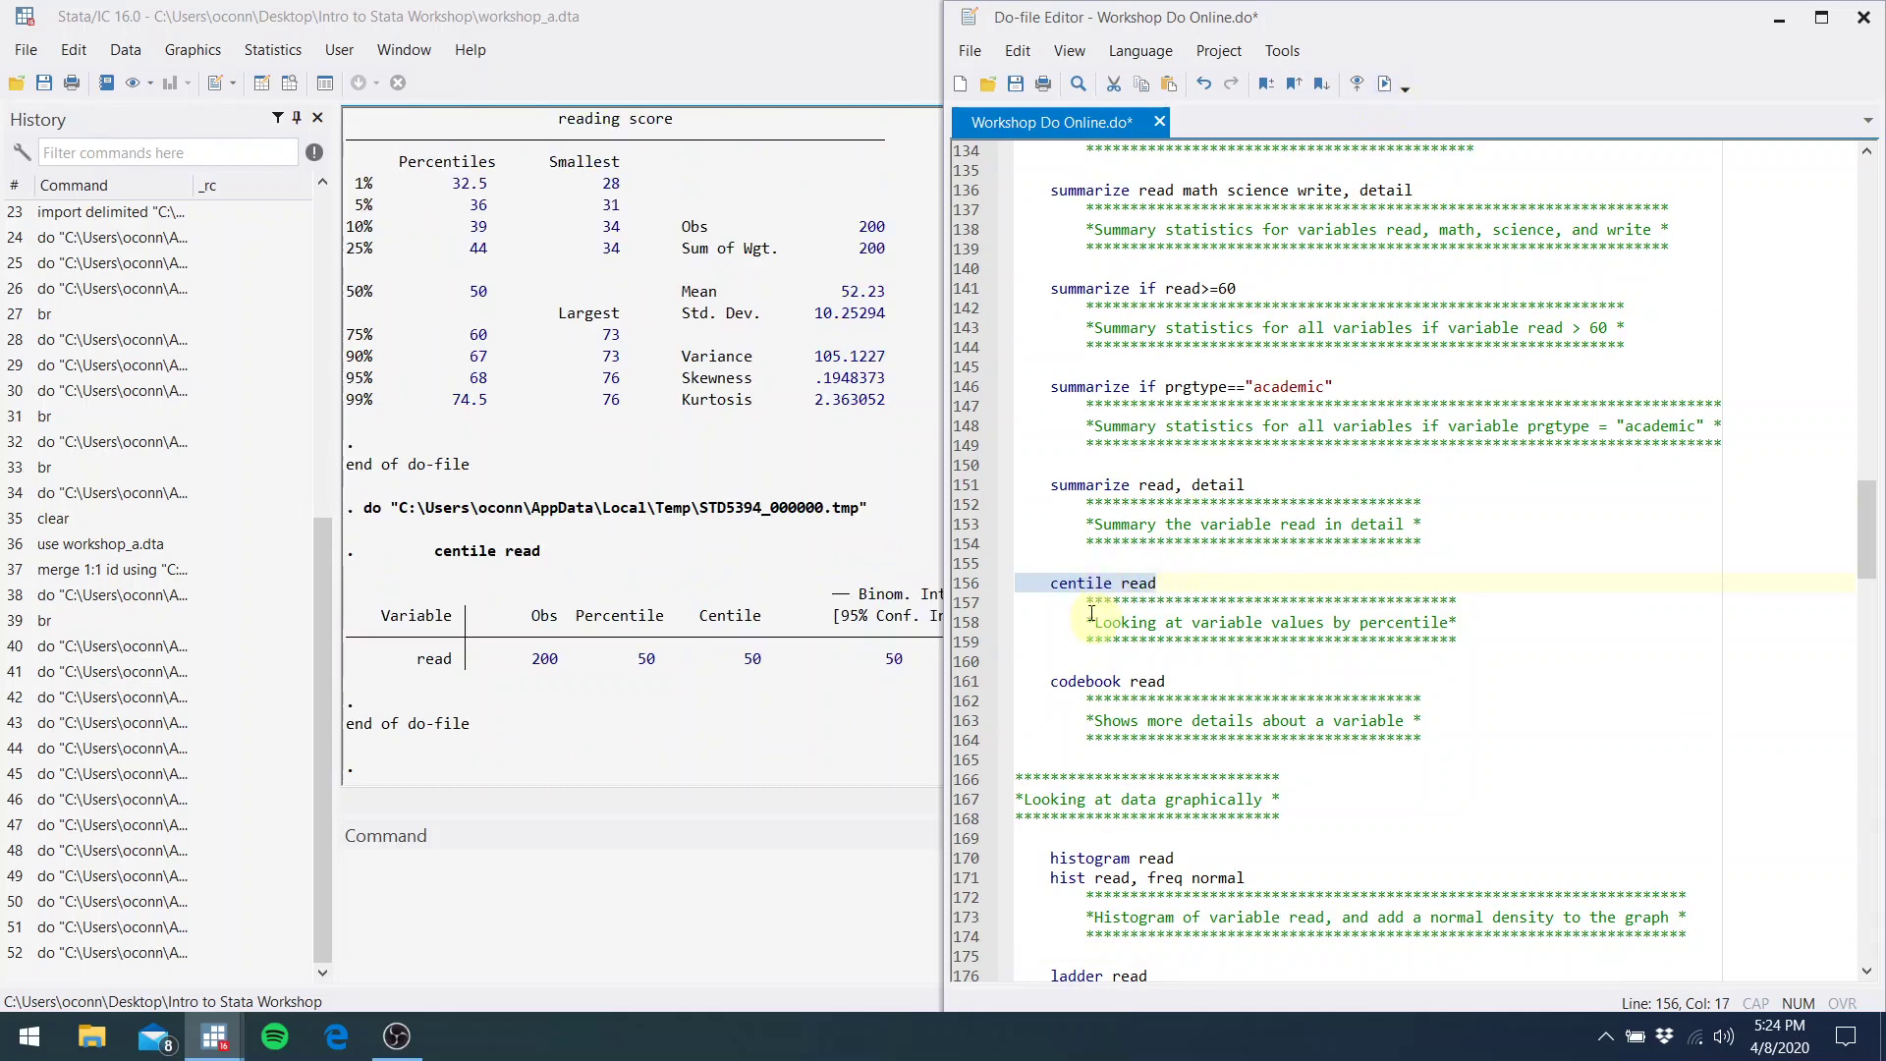
click(862, 660)
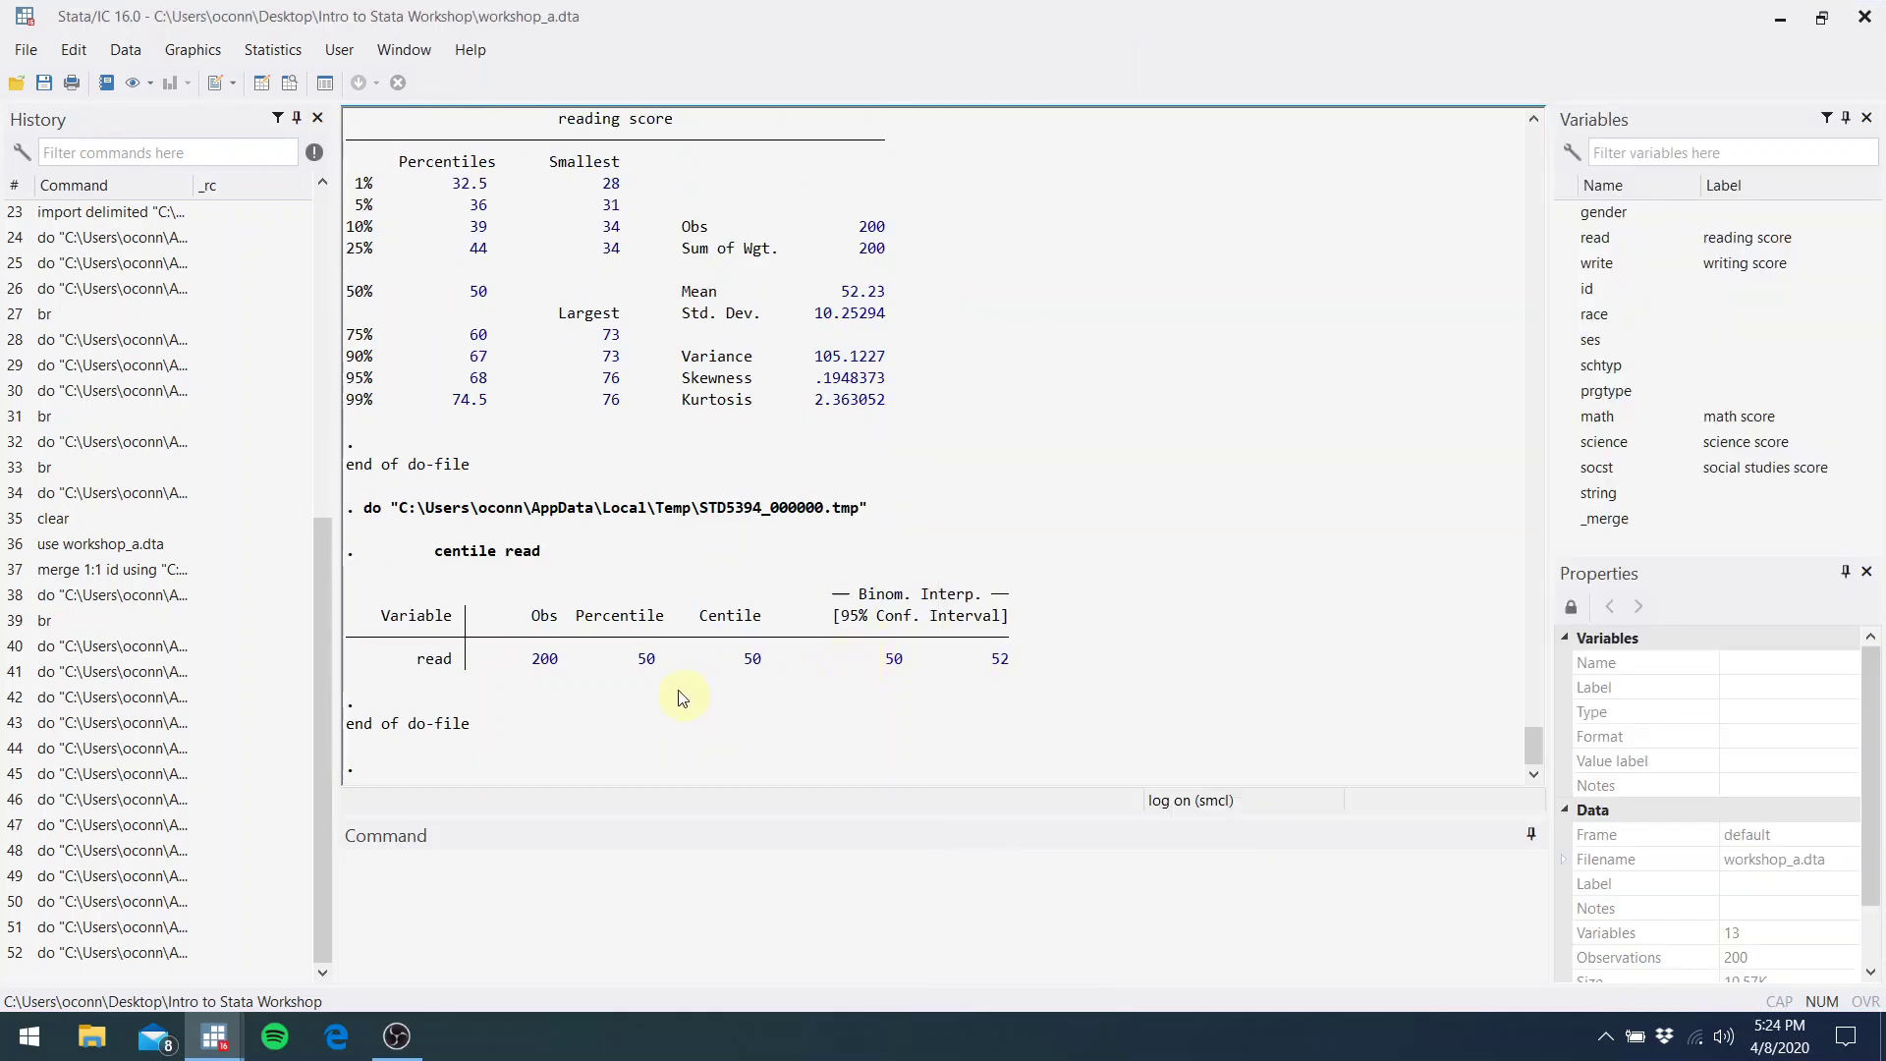
mouse_move(214, 1033)
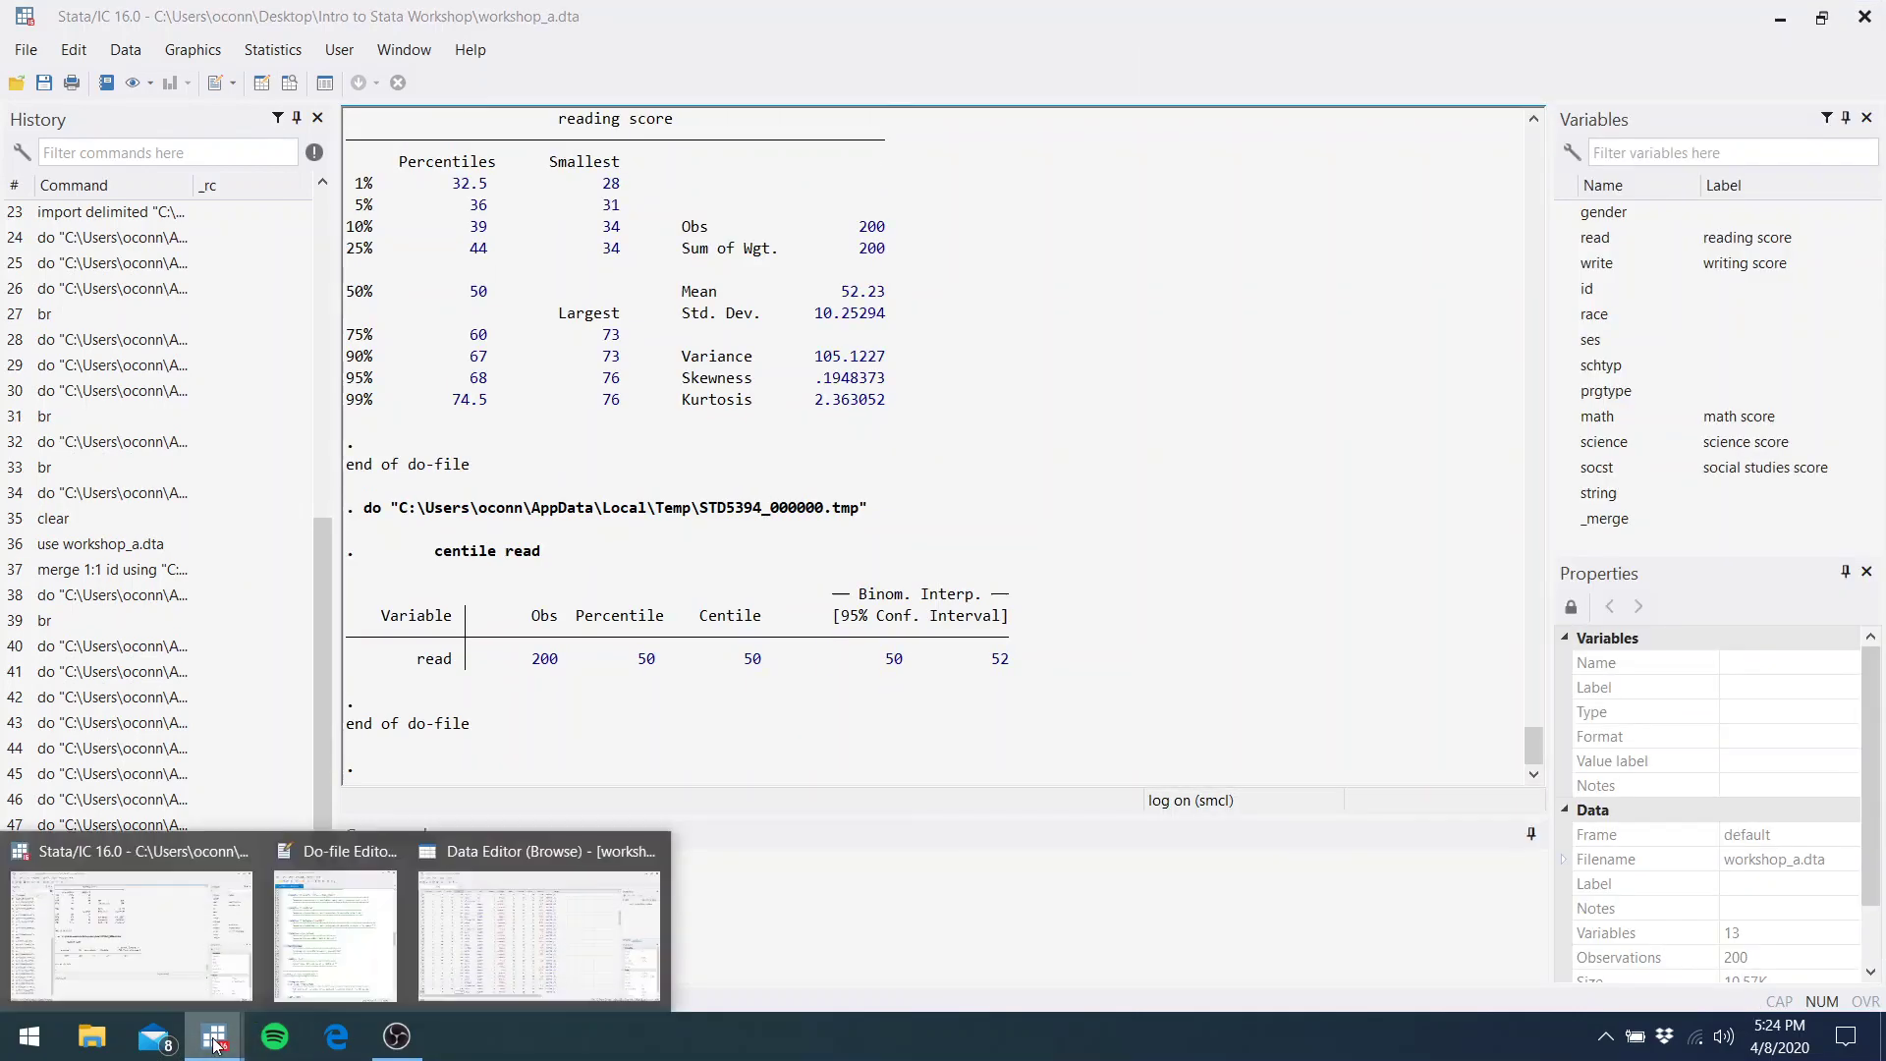
click(320, 963)
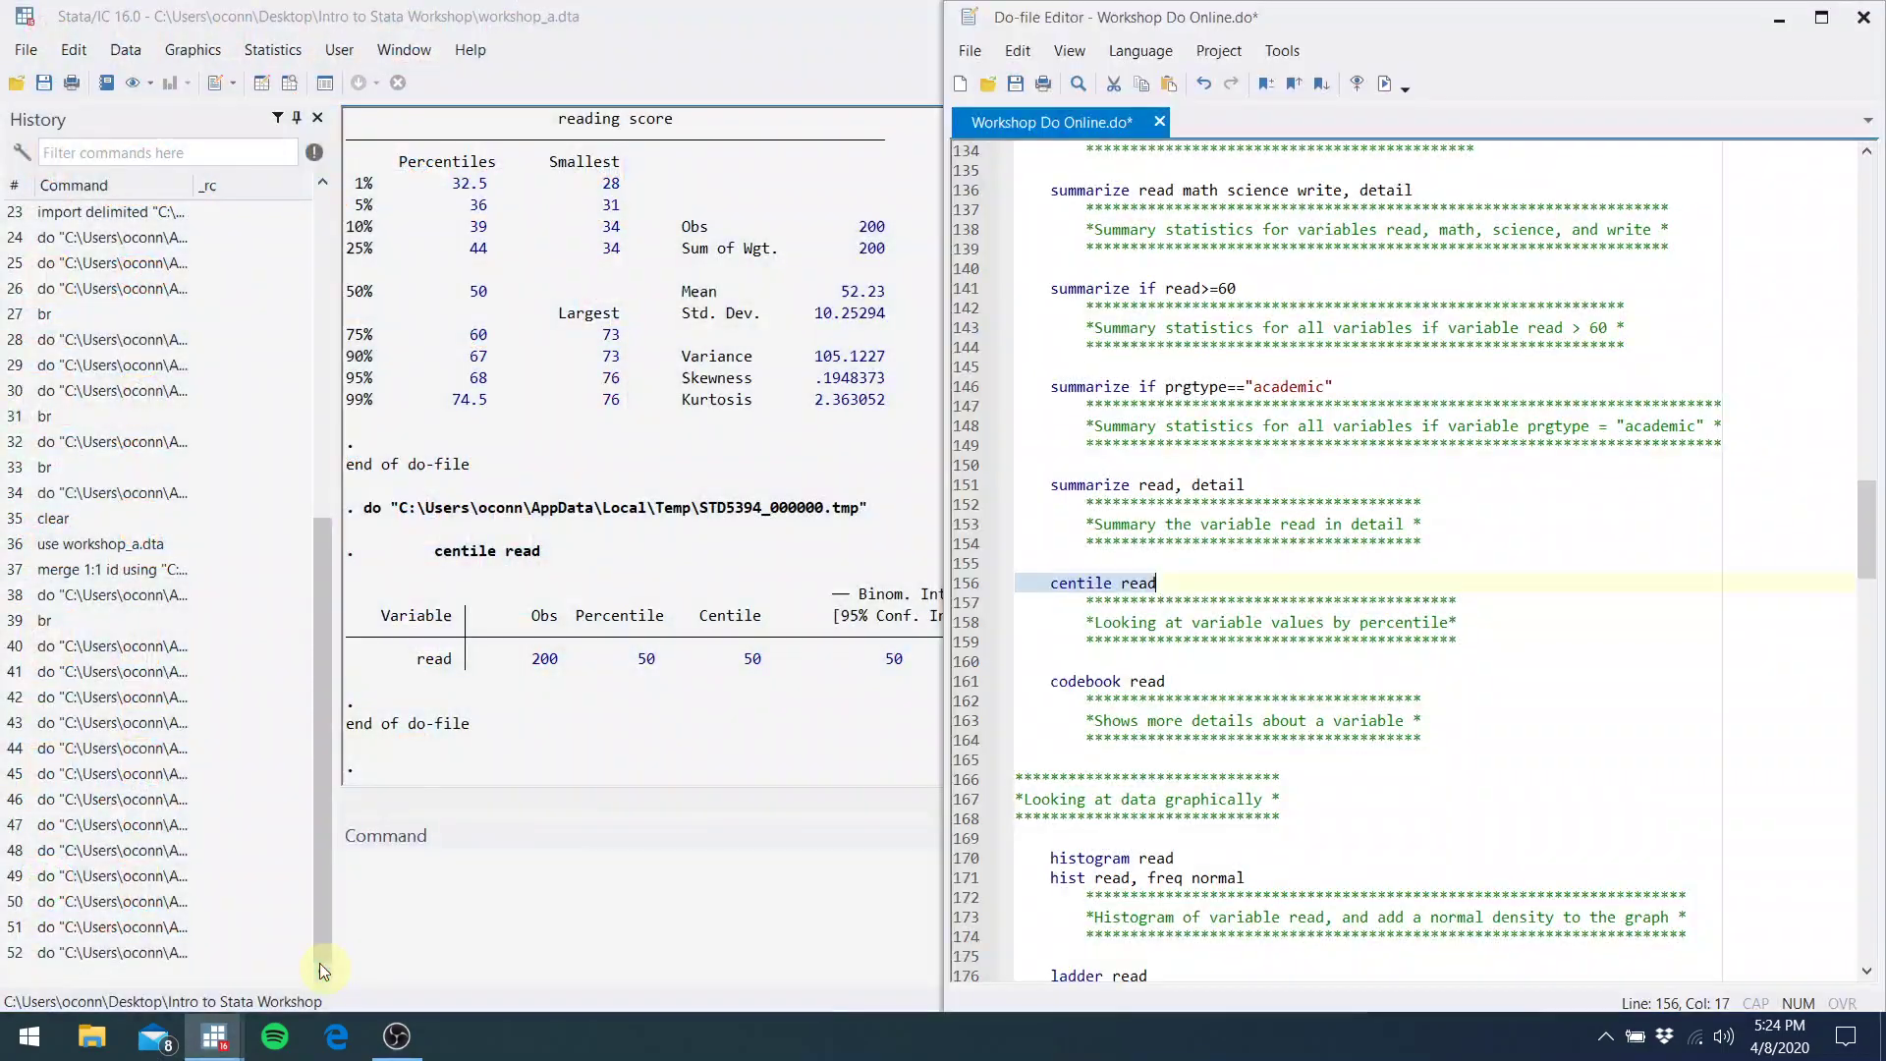
Run only the "codebook read" line to show more details about the variable read
click(1130, 681)
drag(1131, 682, 1053, 682)
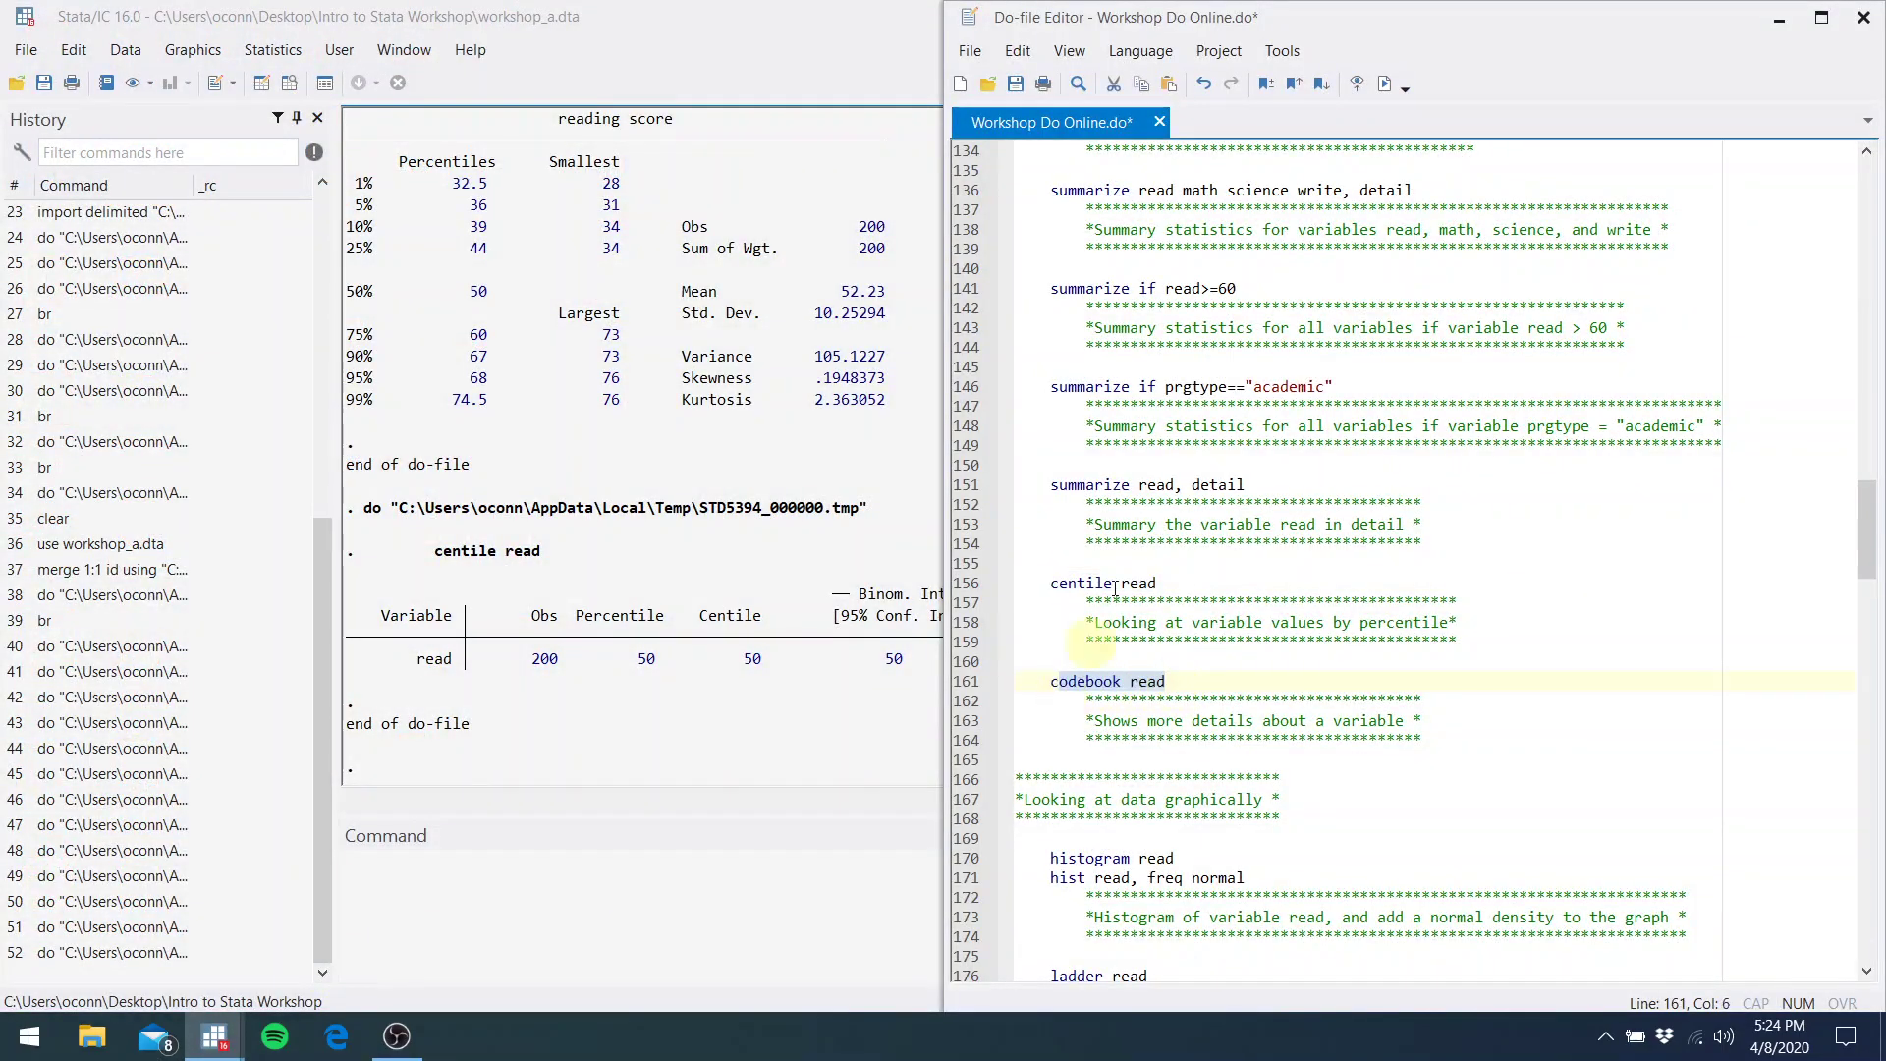
click(1388, 84)
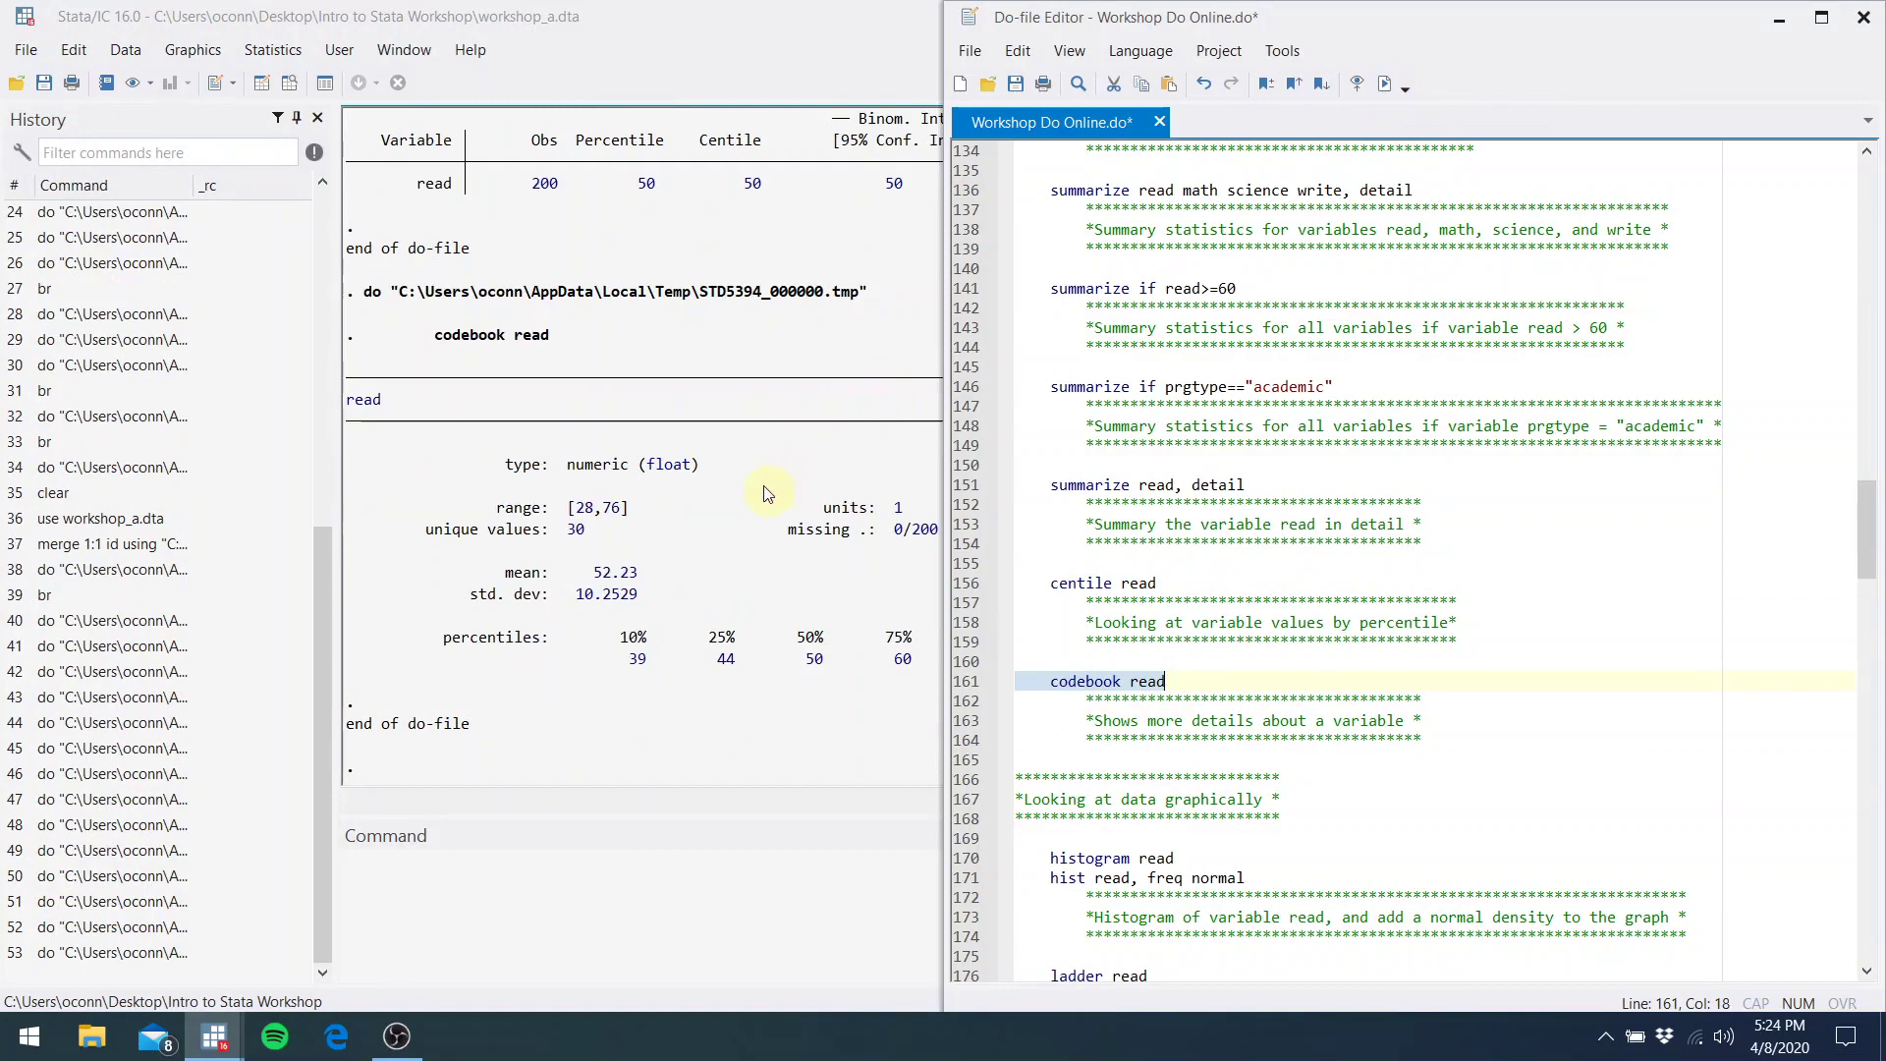
Examine the full codebook output for read in the main Stata window, then return to the Do-file Editor
click(719, 535)
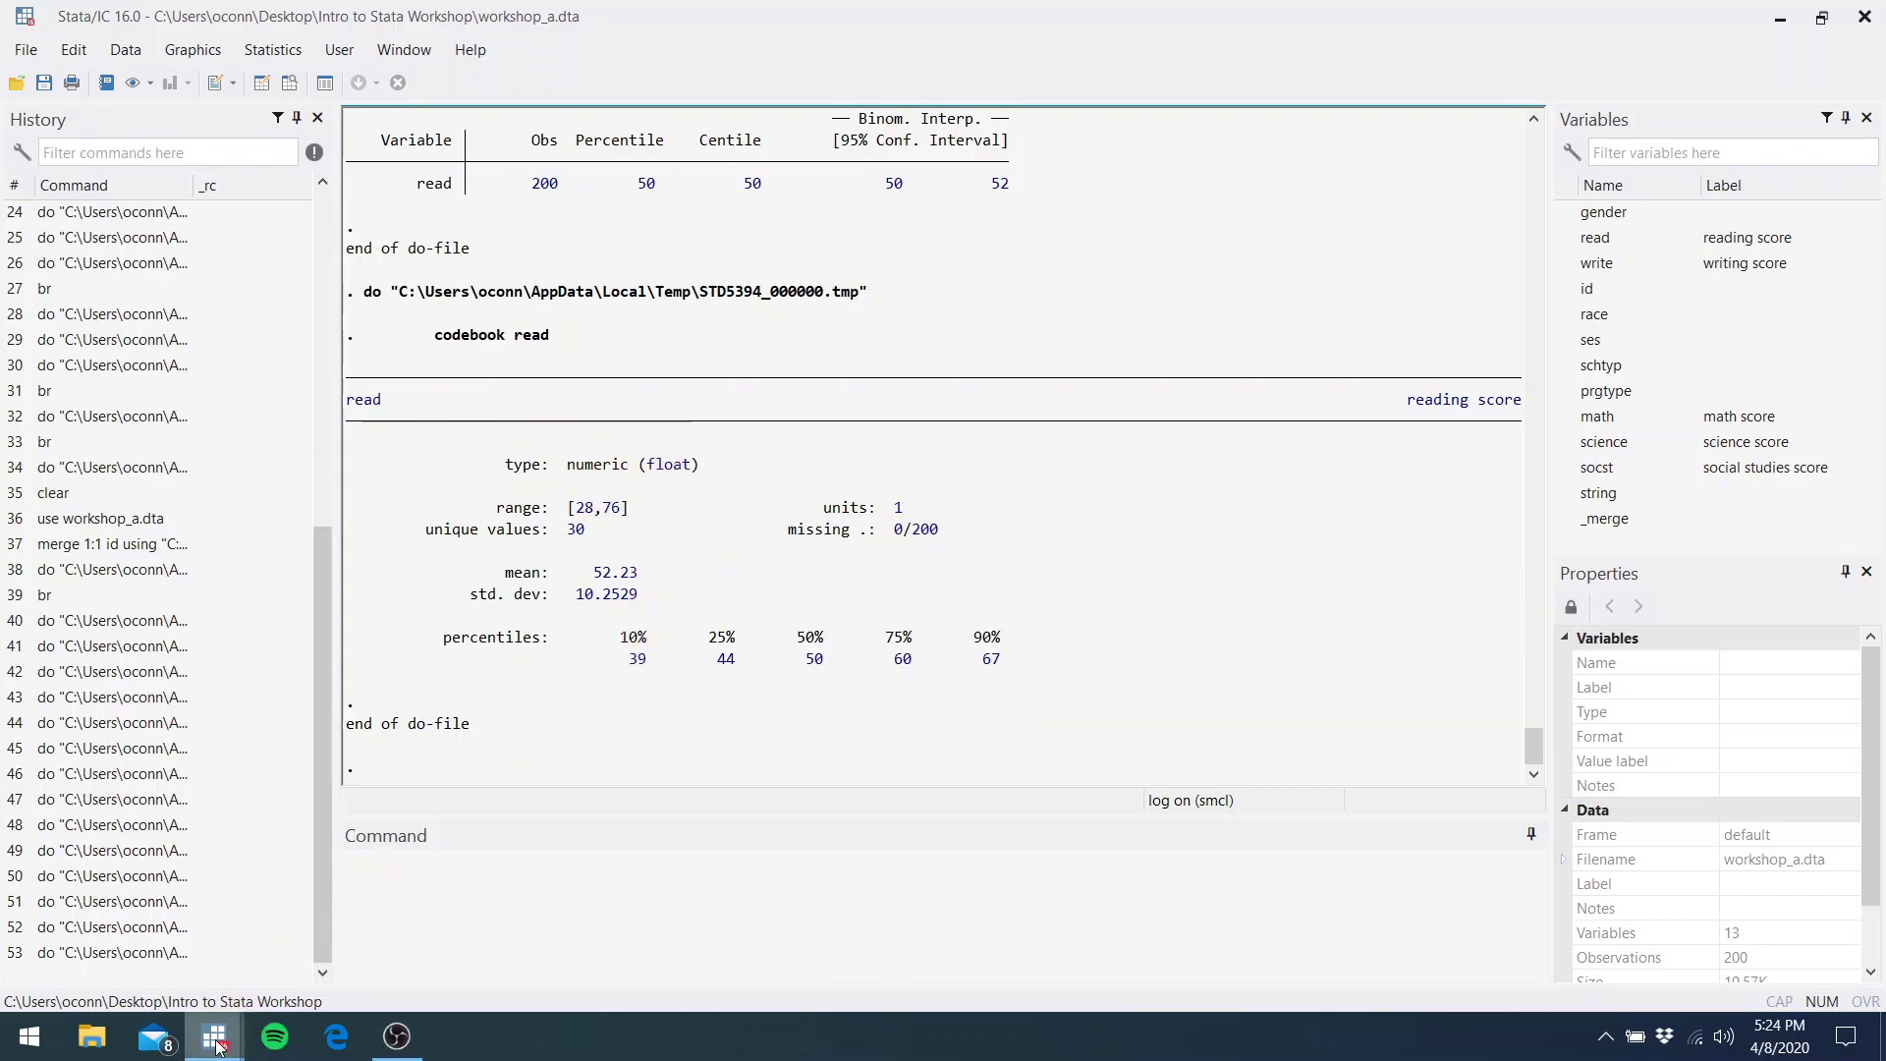
mouse_move(214, 1035)
click(339, 971)
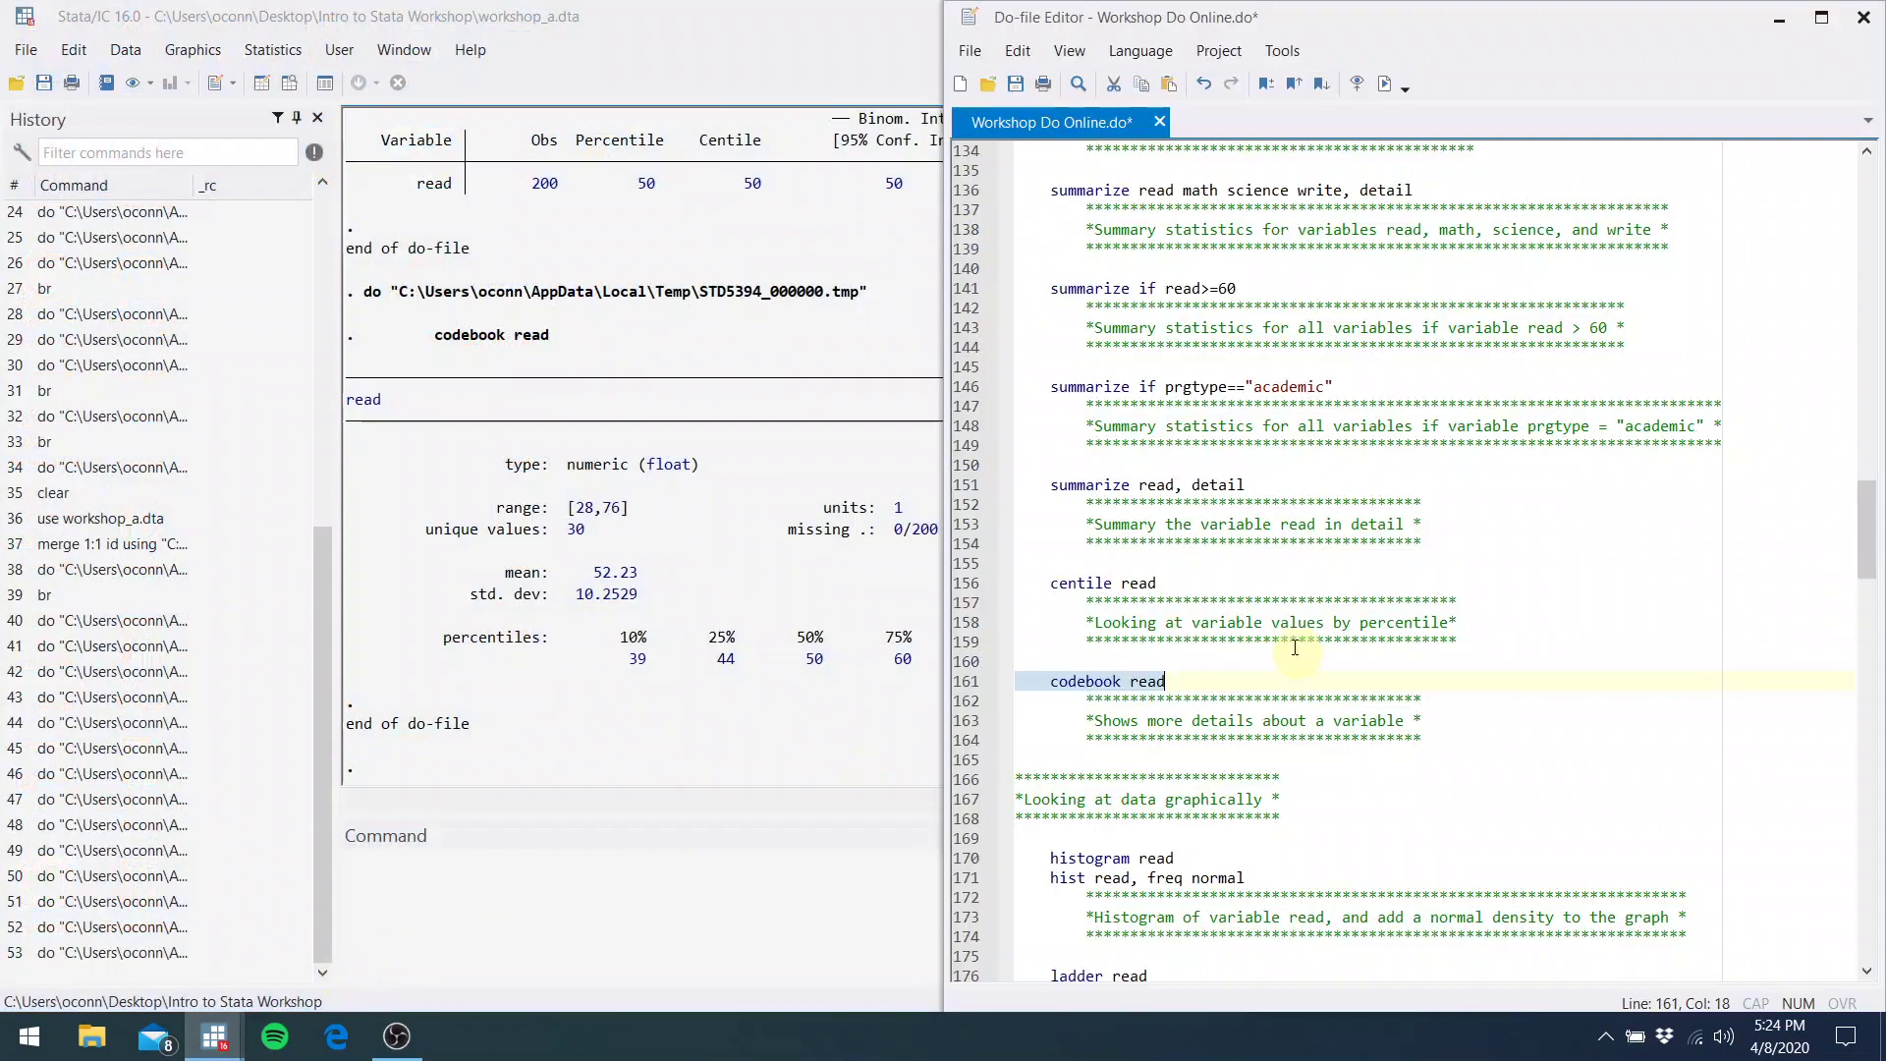
Run only the "histogram read" line under the section on looking at data graphically, then close its graph
click(1295, 647)
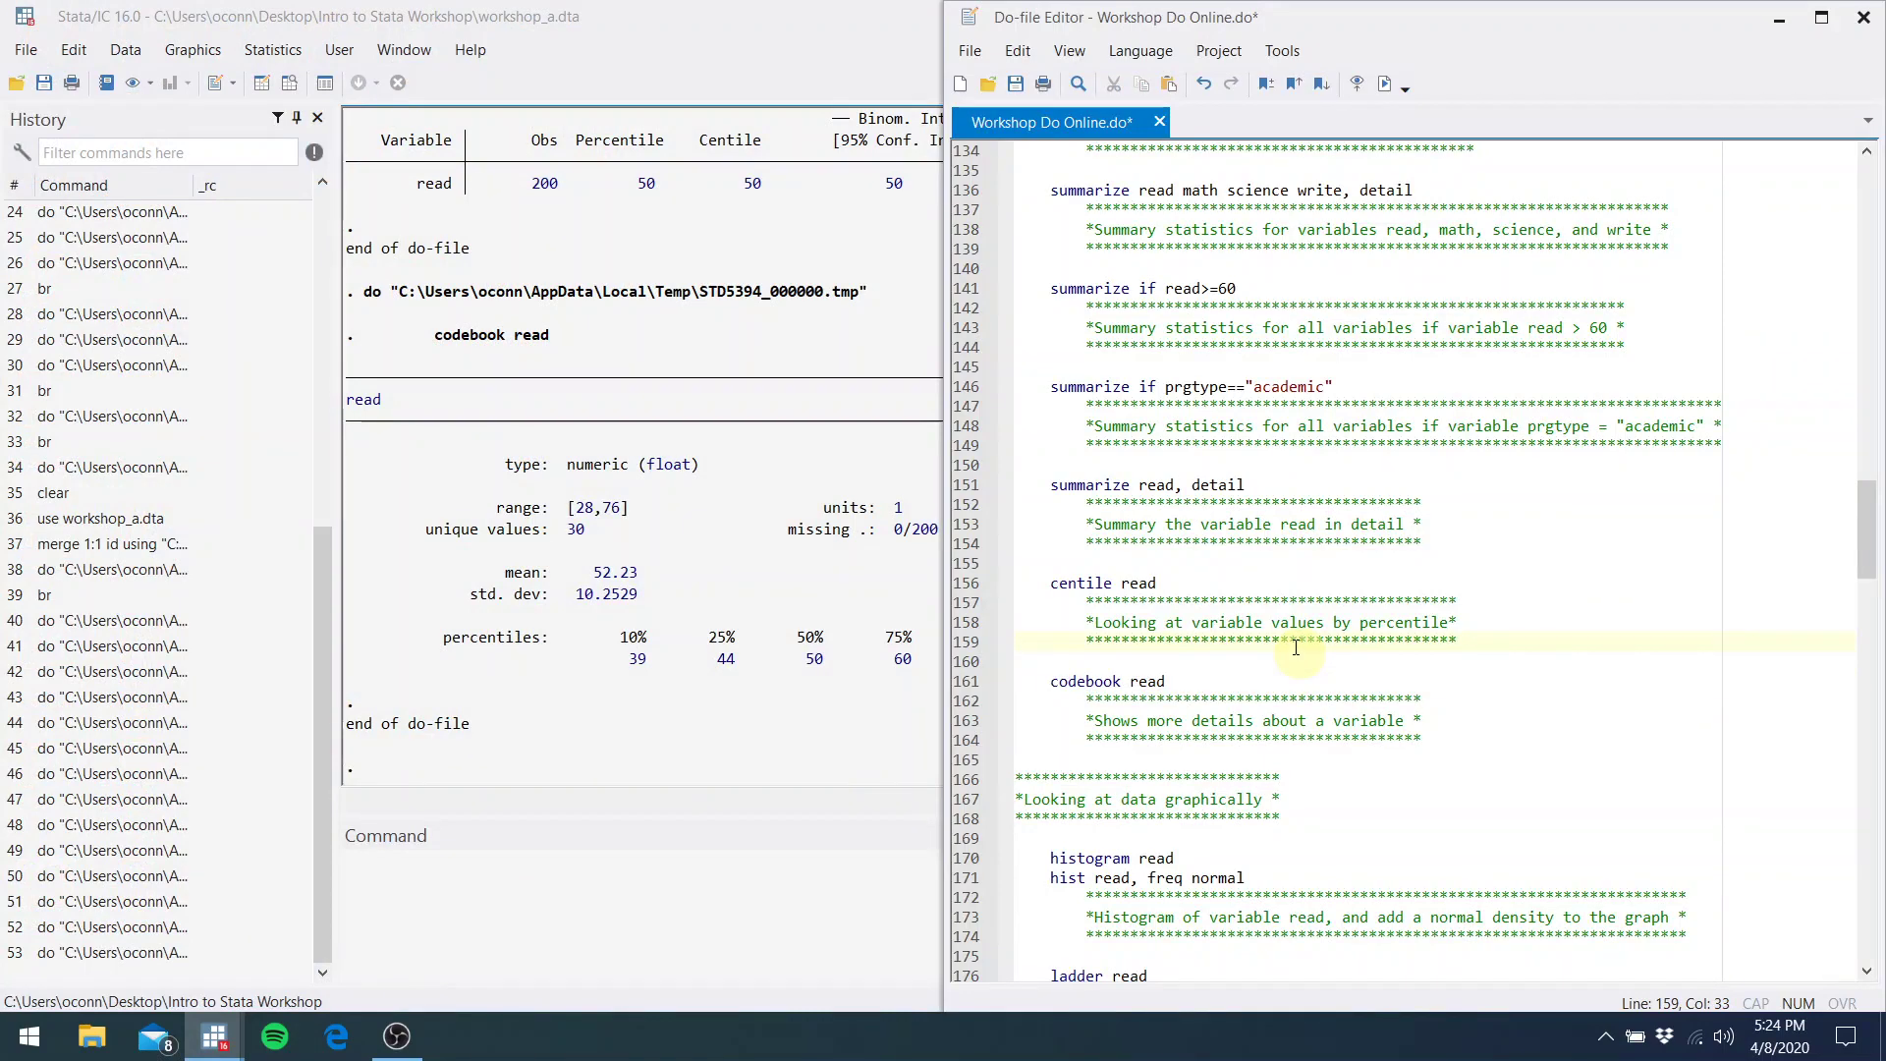
key(Down)
key(Down)
key(Down)
key(Down)
key(Down)
key(Down)
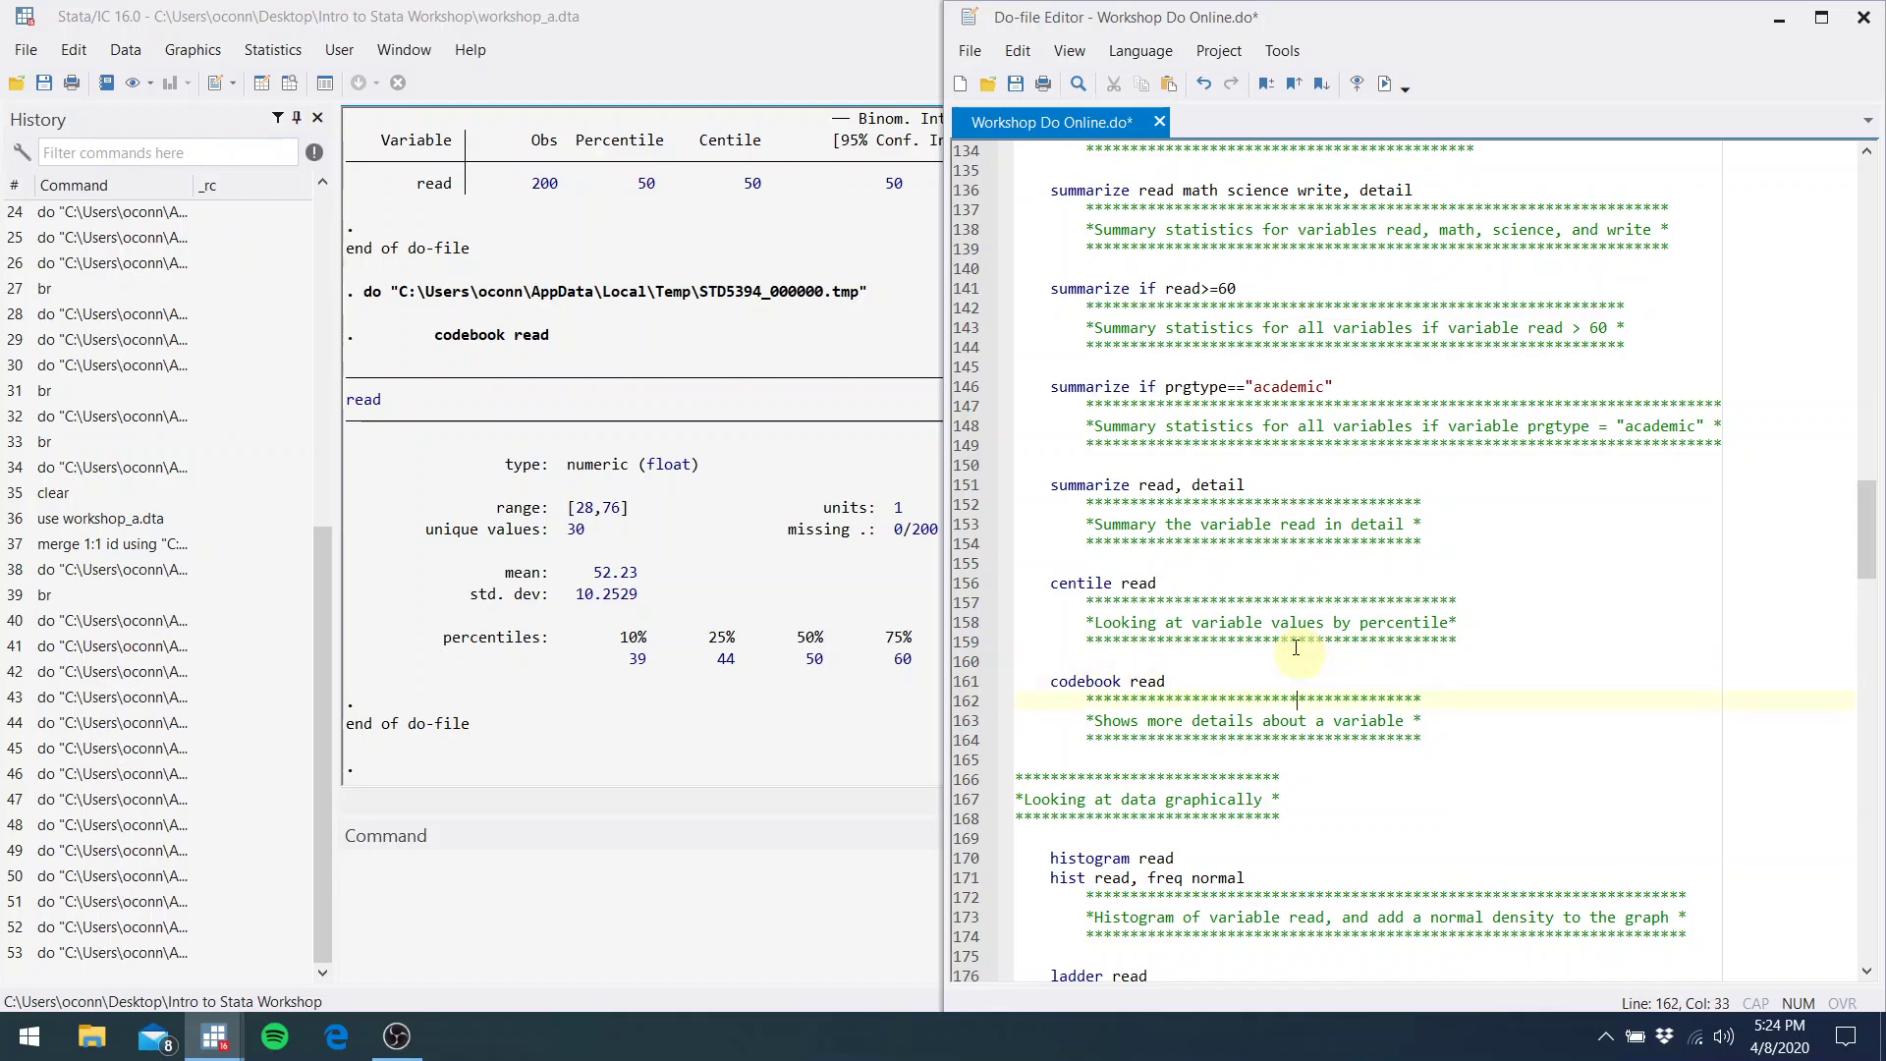
key(Down)
key(Down)
key(Down)
key(Down)
key(Down)
key(Down)
key(Down)
key(Down)
key(Down)
key(Down)
key(Down)
key(Down)
key(Down)
key(Down)
key(Down)
key(Down)
key(Down)
key(Down)
key(Down)
key(Down)
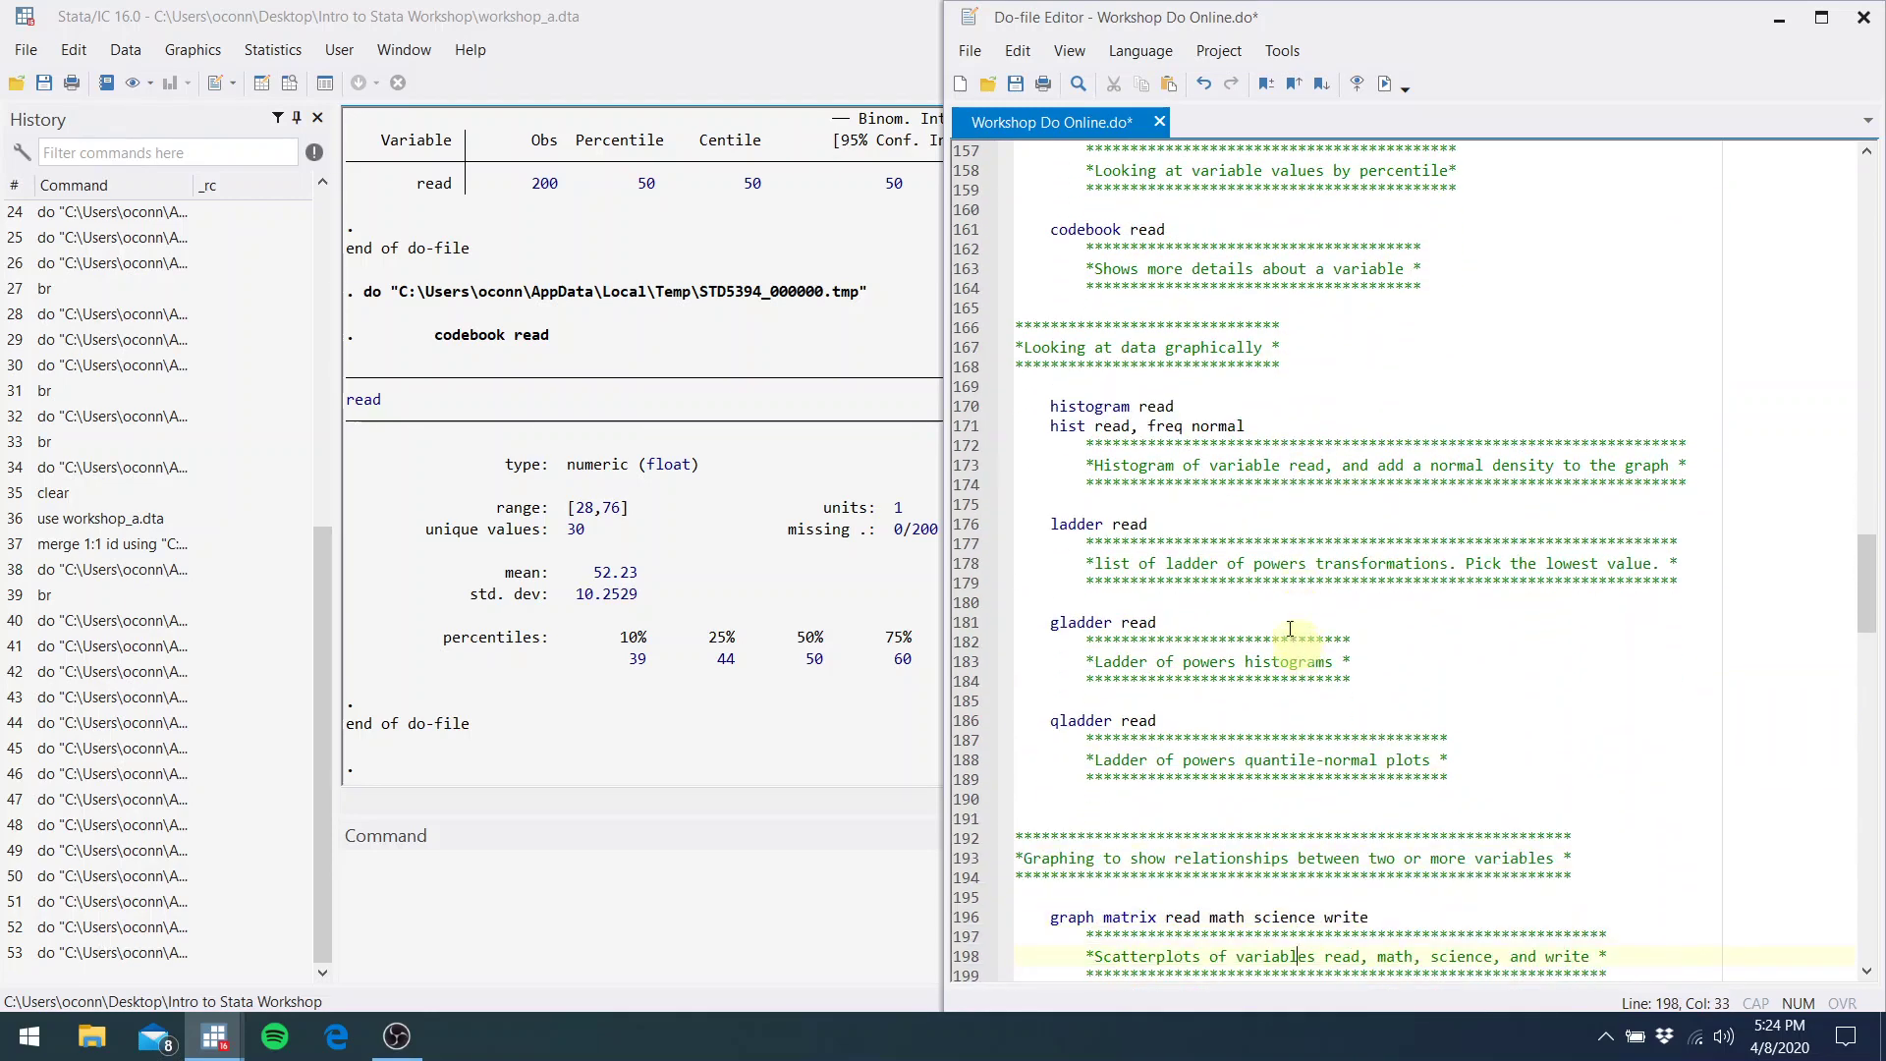
click(1219, 444)
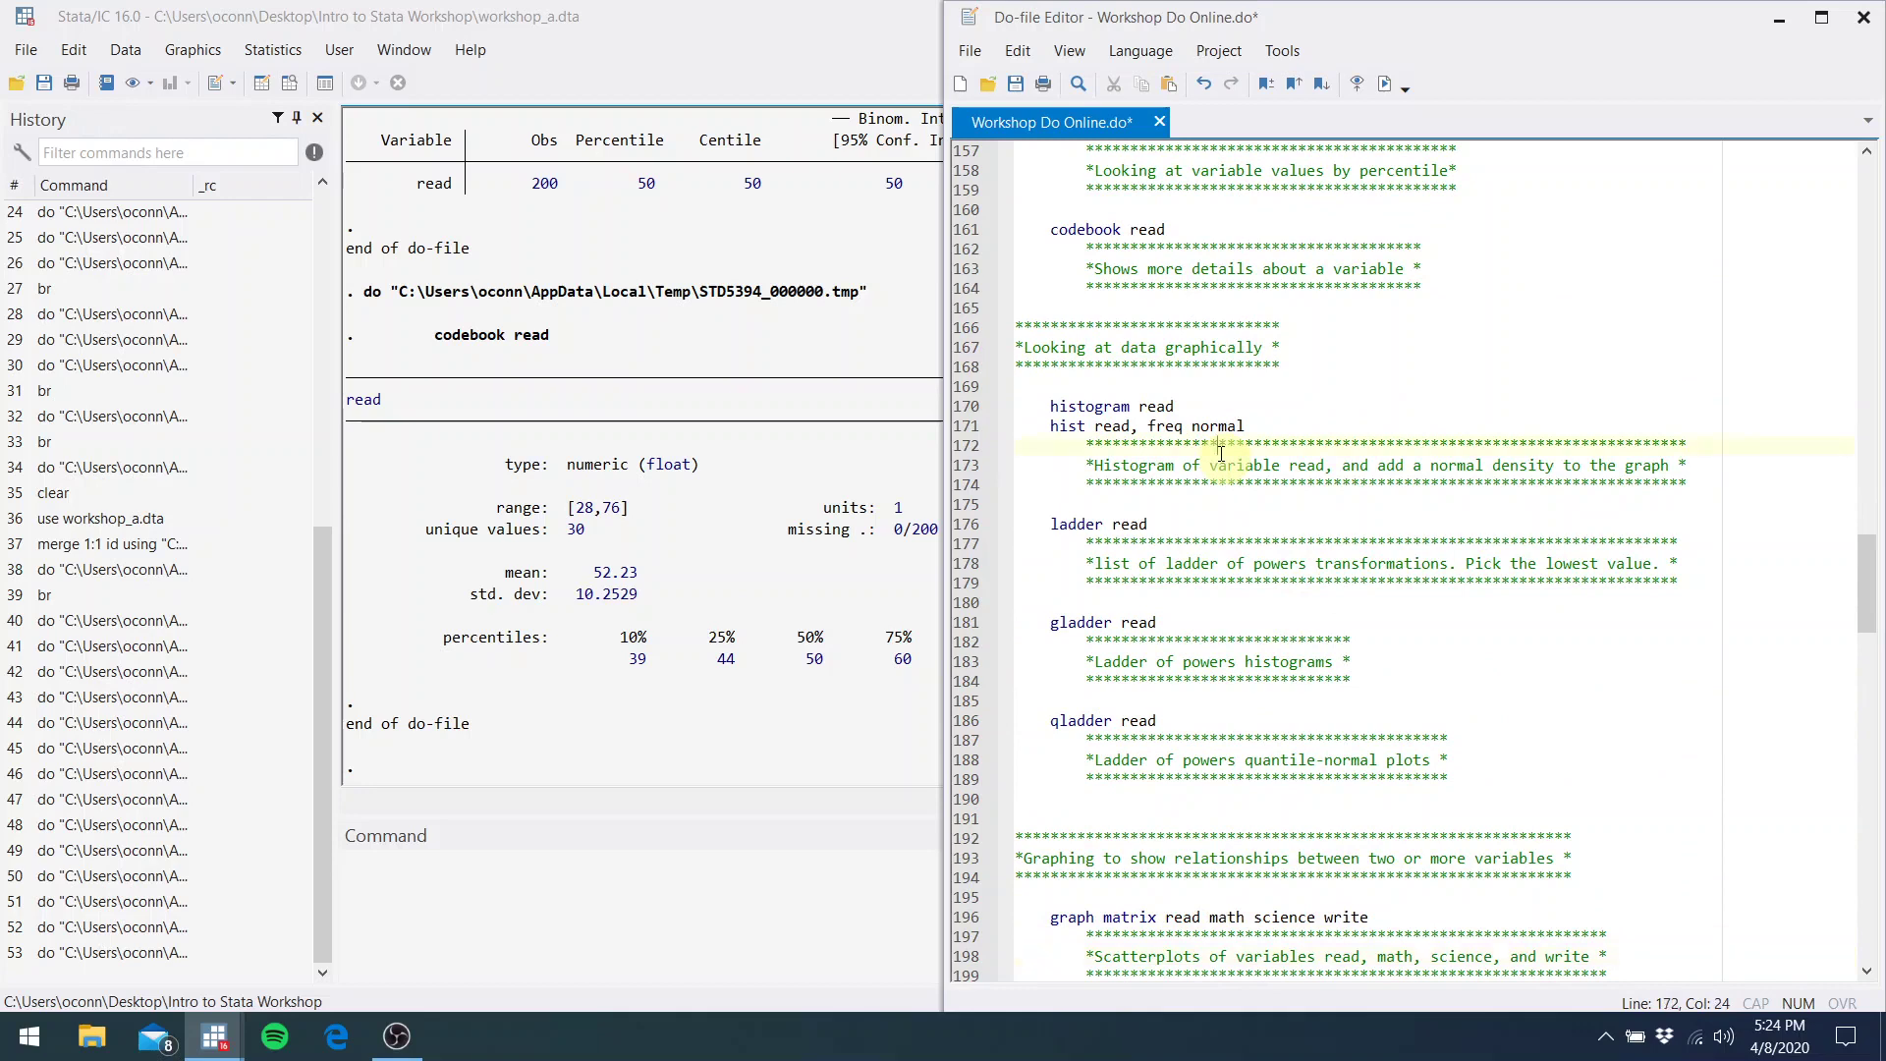
click(1179, 406)
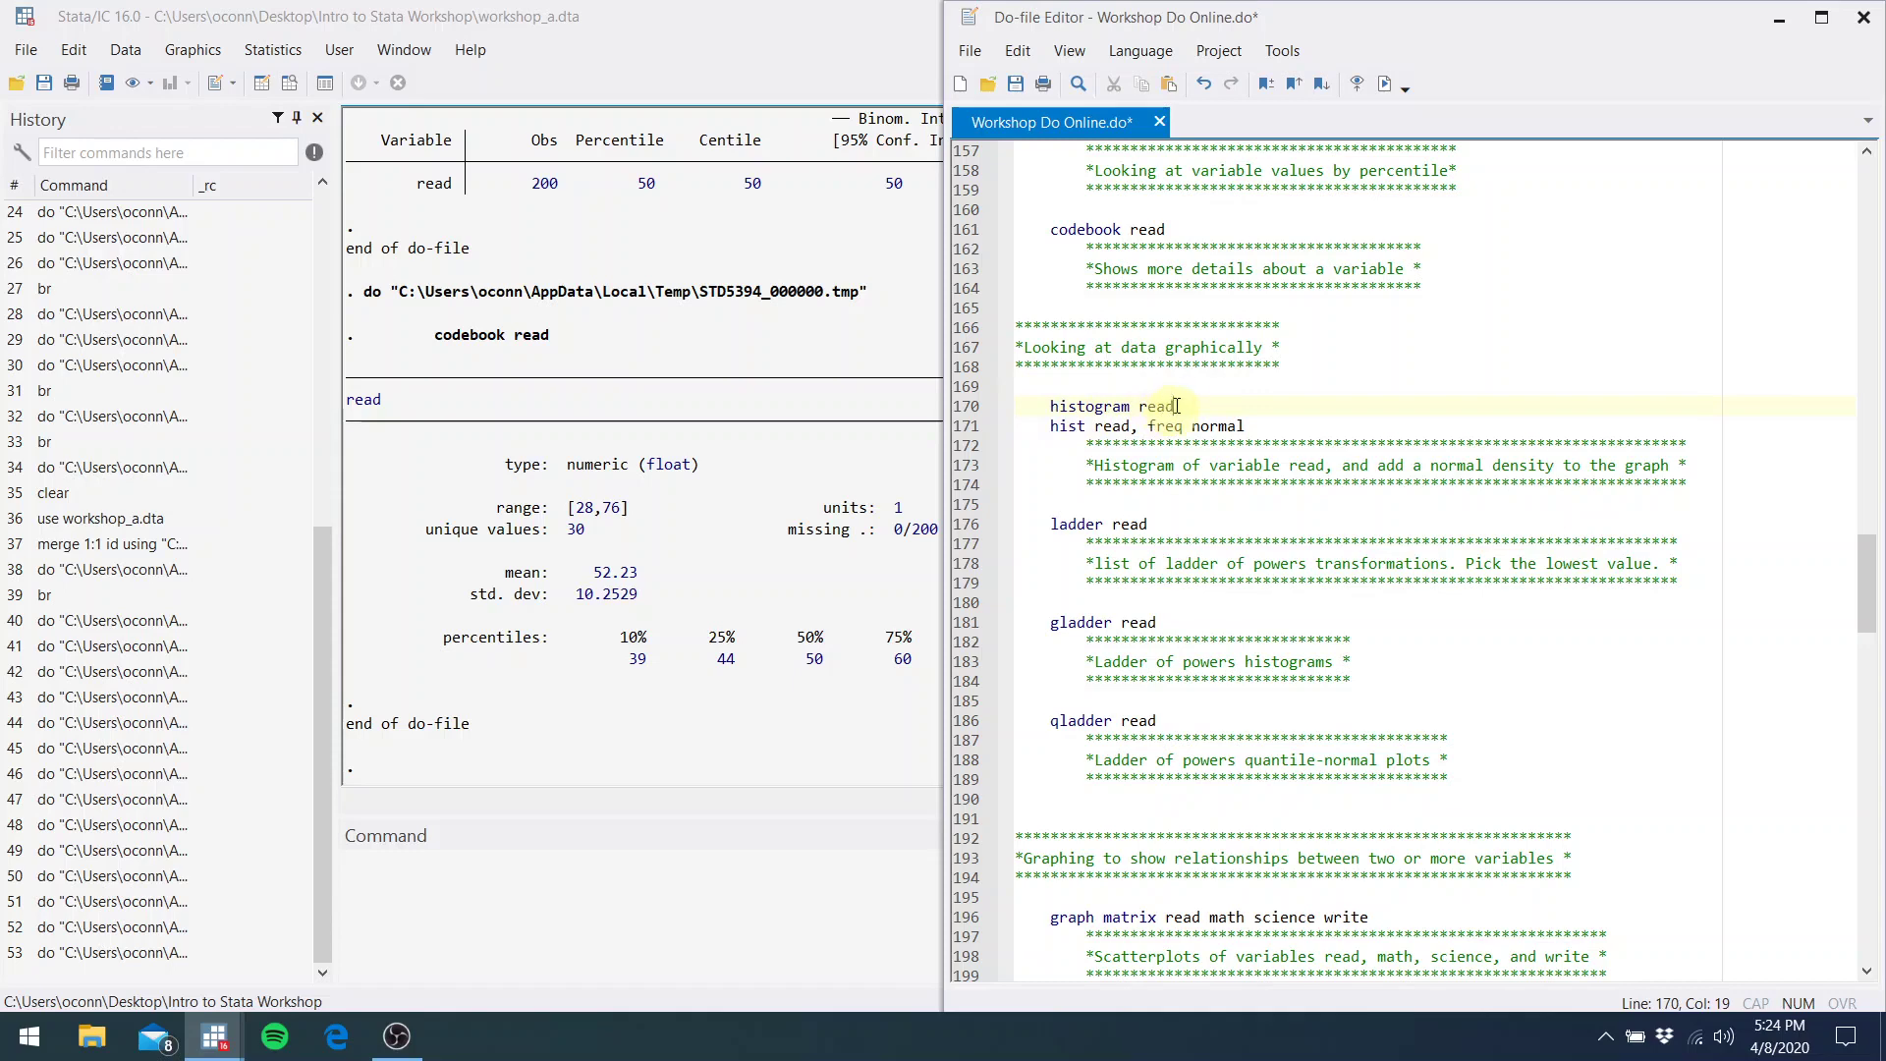
drag(1176, 406, 1057, 405)
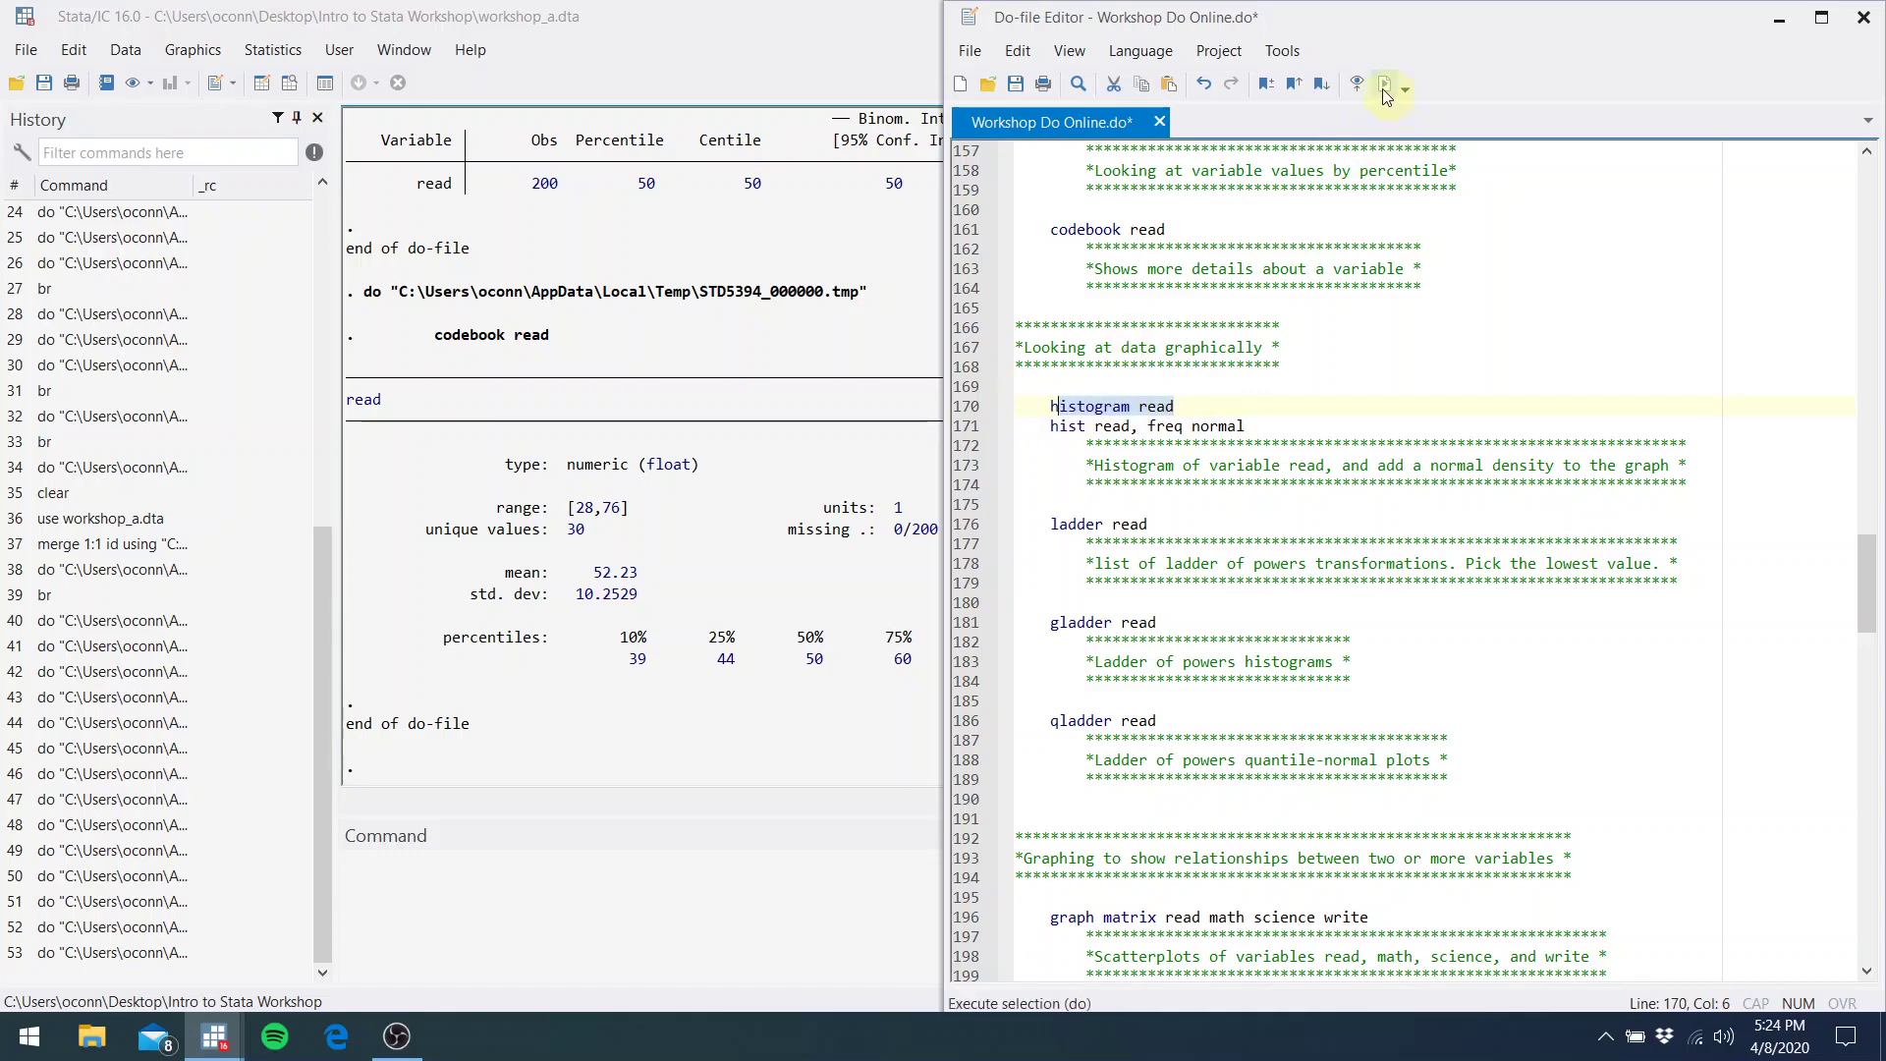
click(1382, 88)
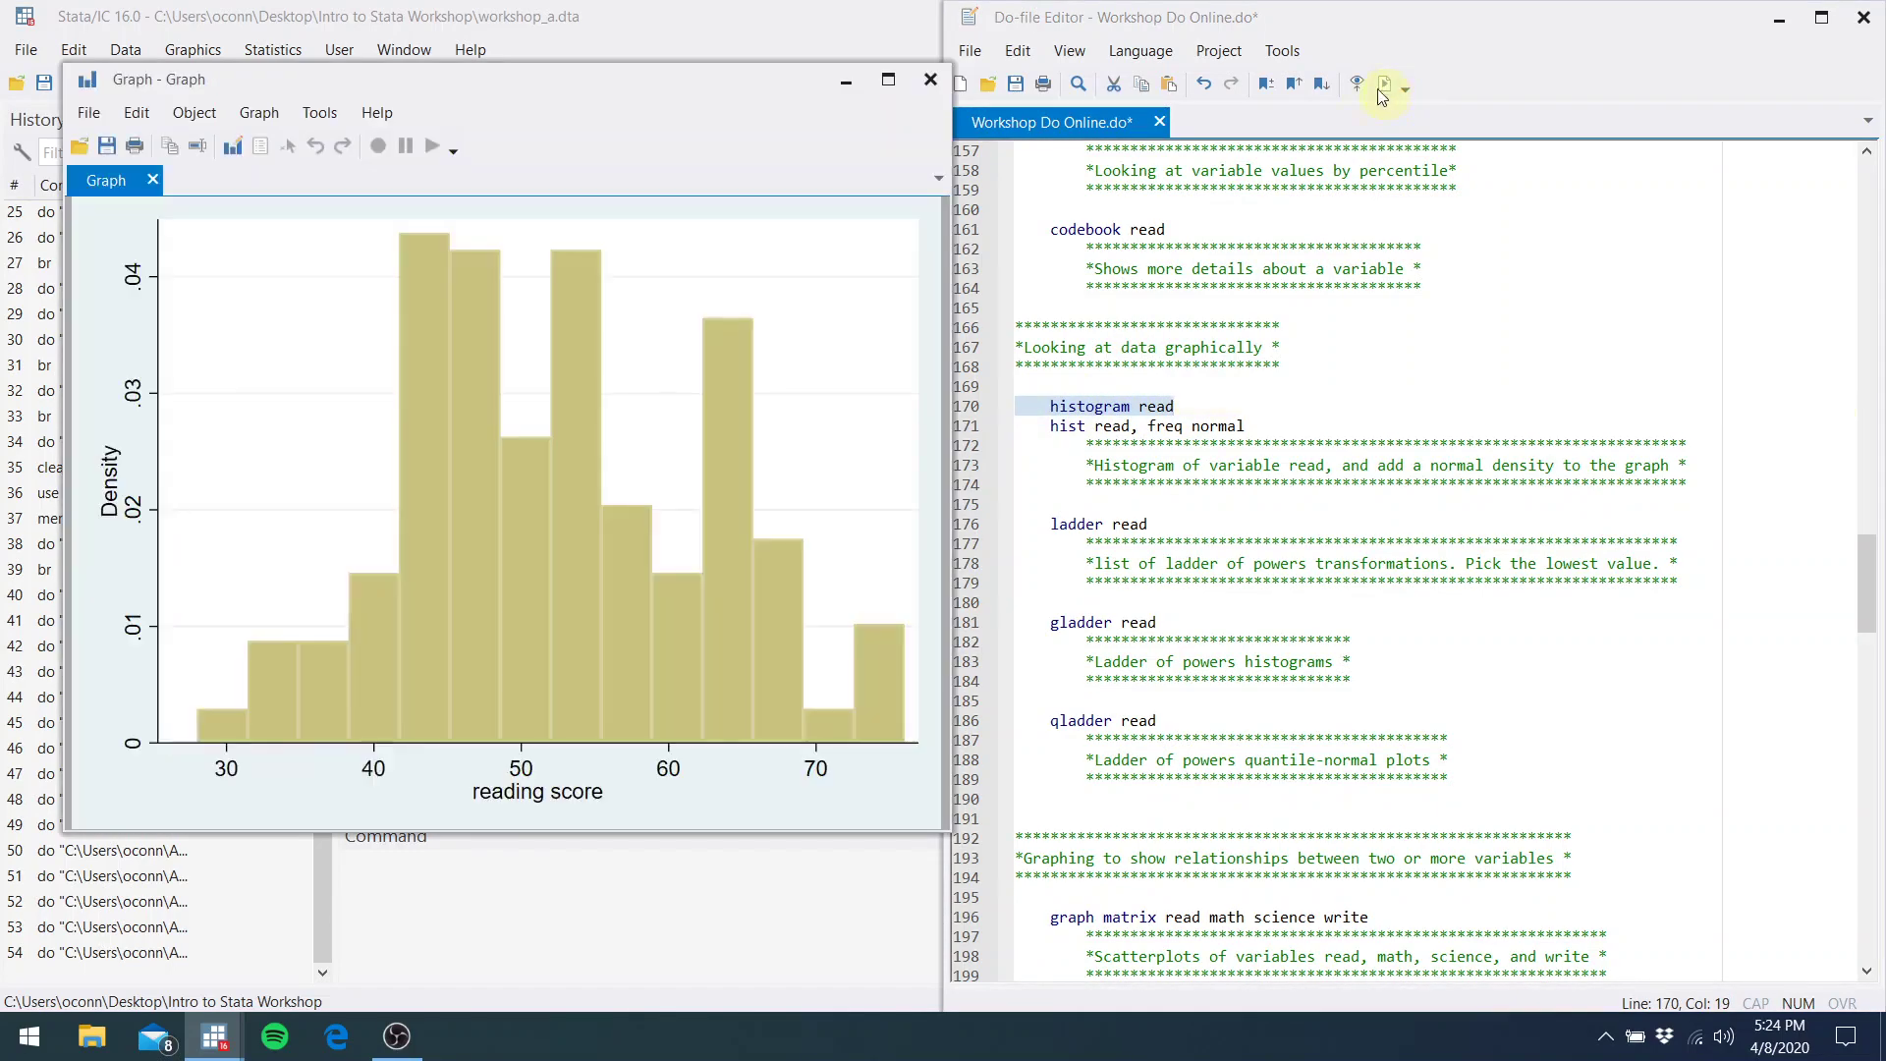
click(930, 82)
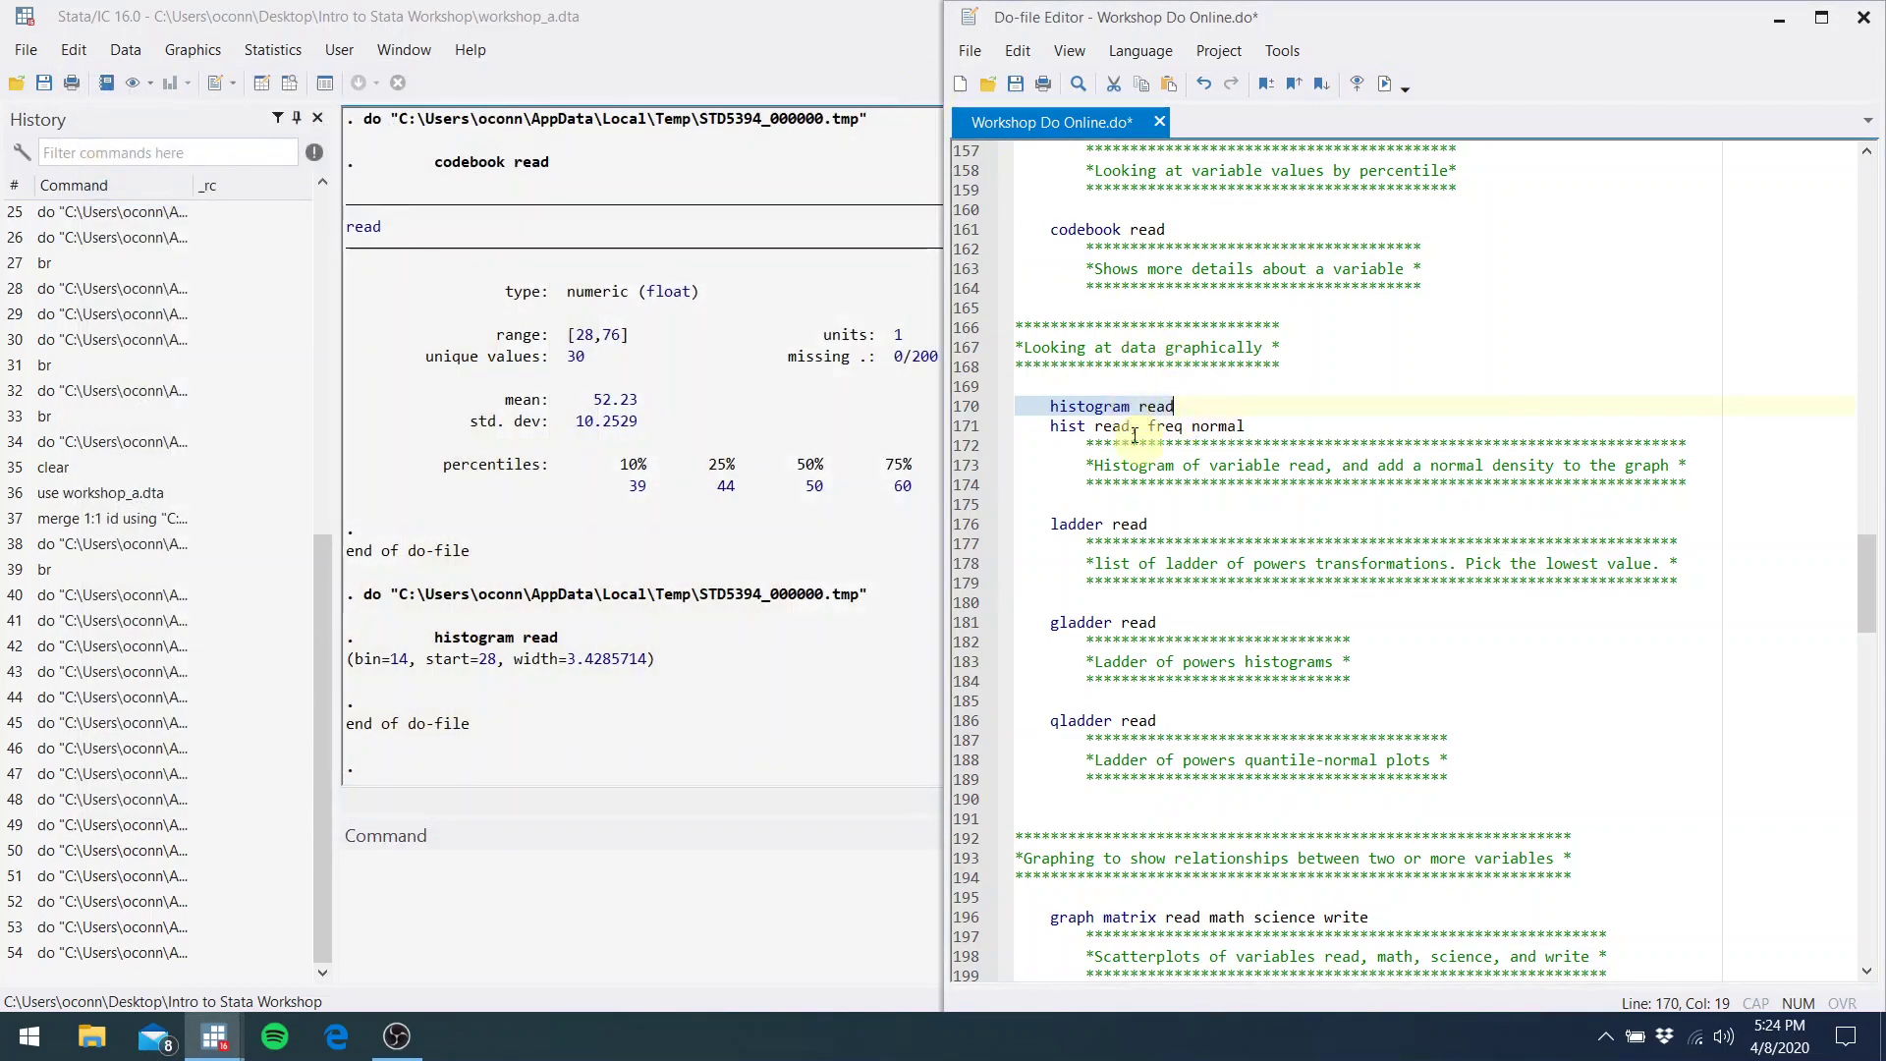
Run the "hist read, freq normal" line to plot a frequency histogram with a normal curve, then close the graph
click(1246, 413)
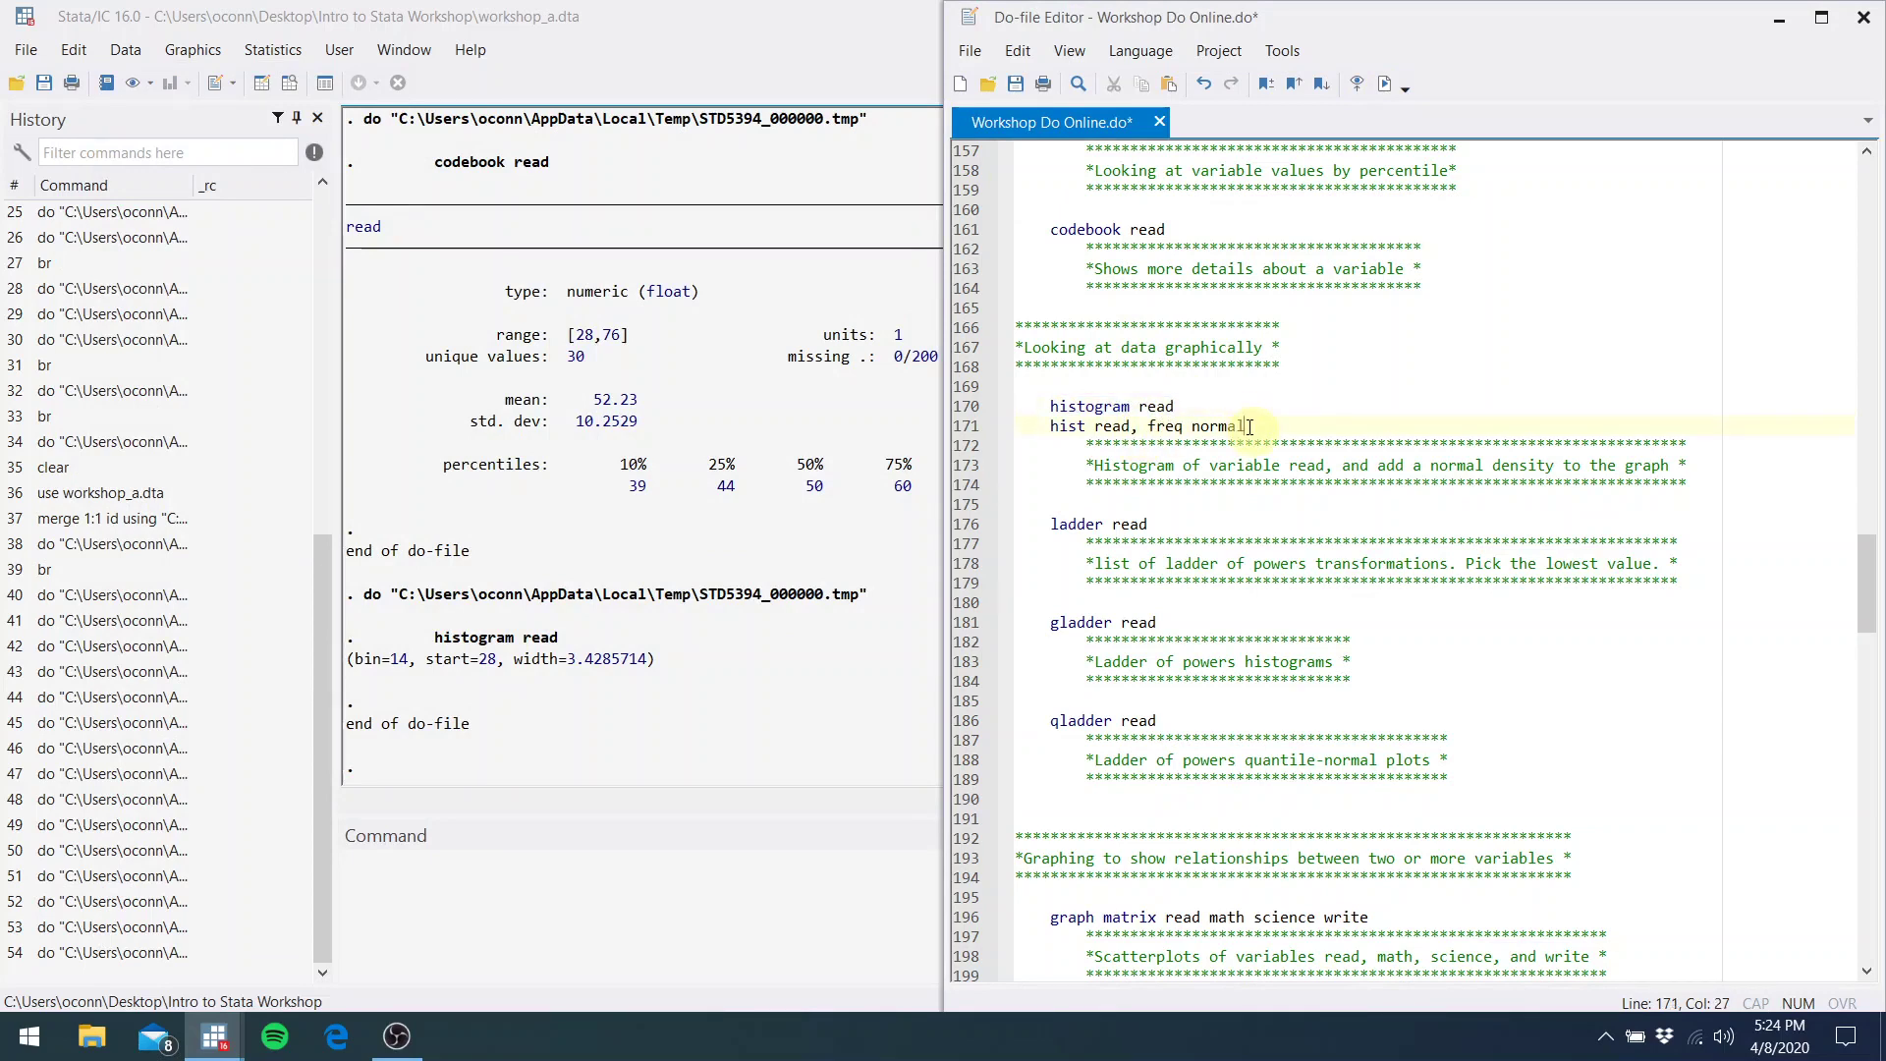
drag(1245, 427, 1049, 426)
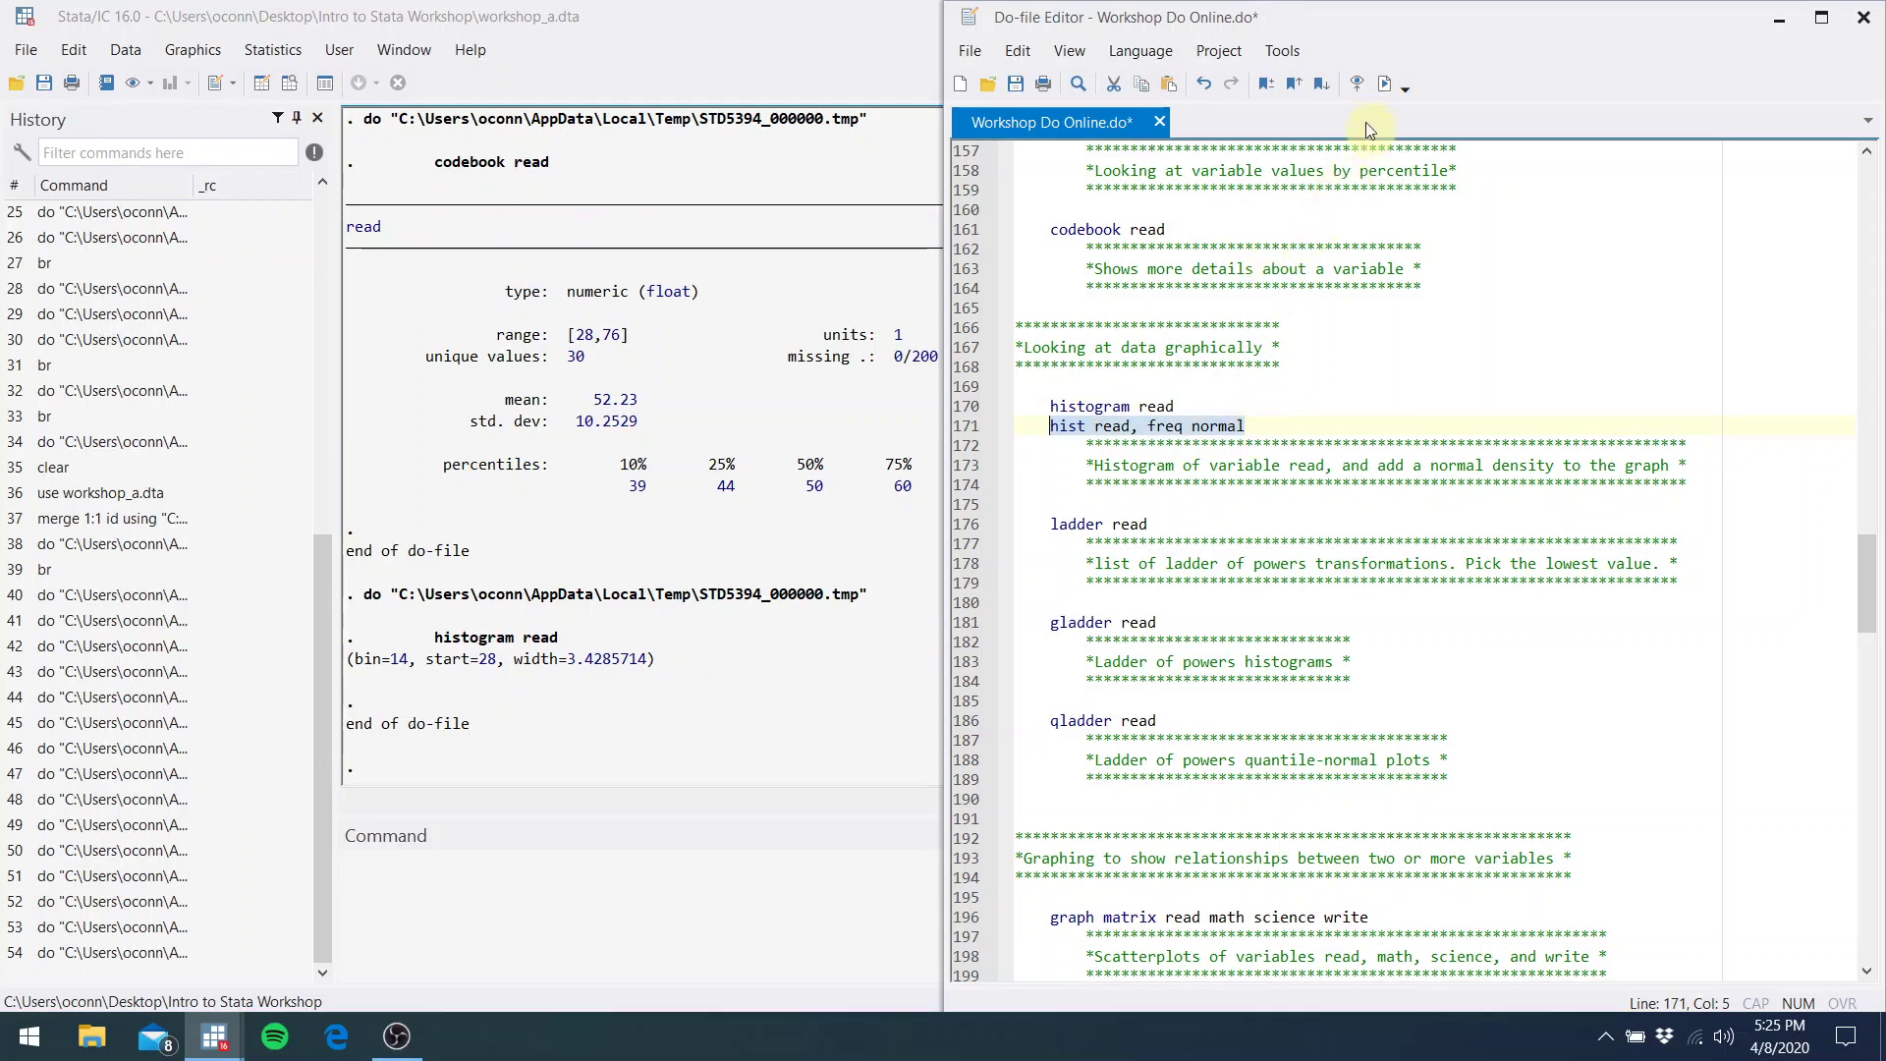
click(1387, 88)
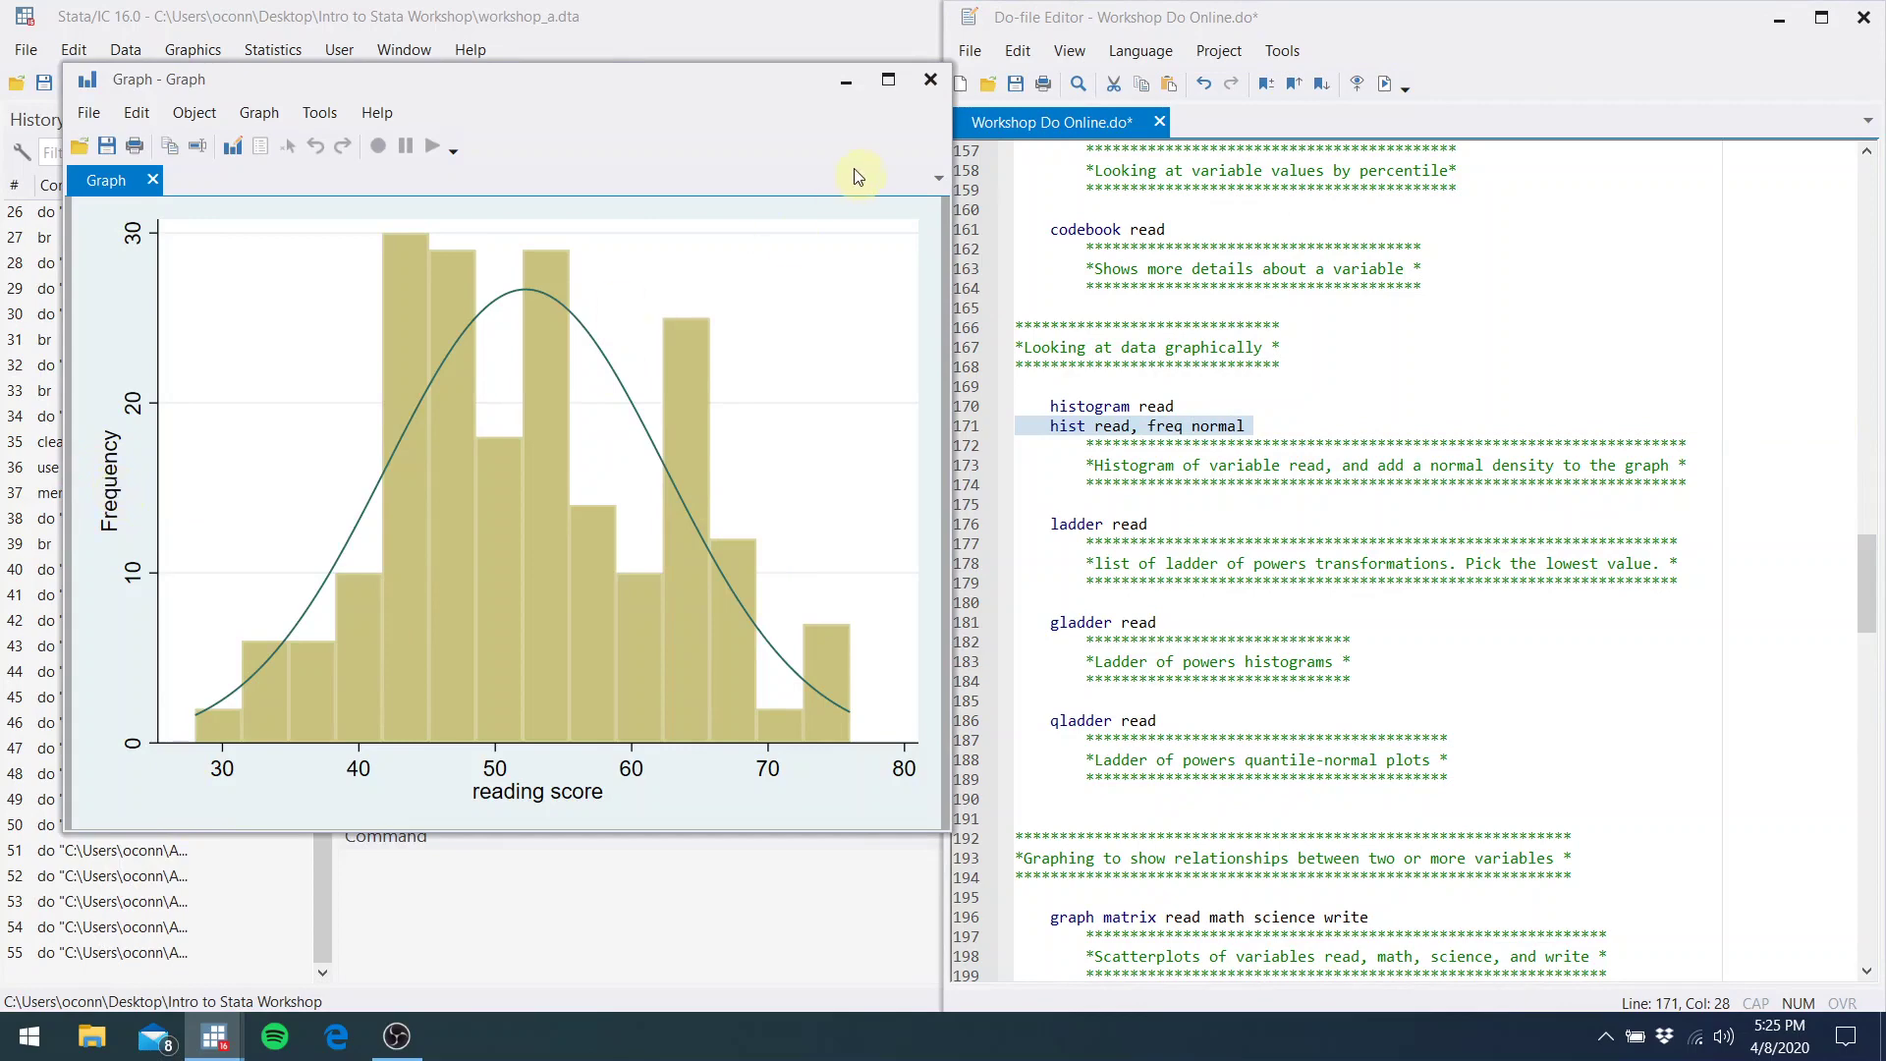
click(928, 82)
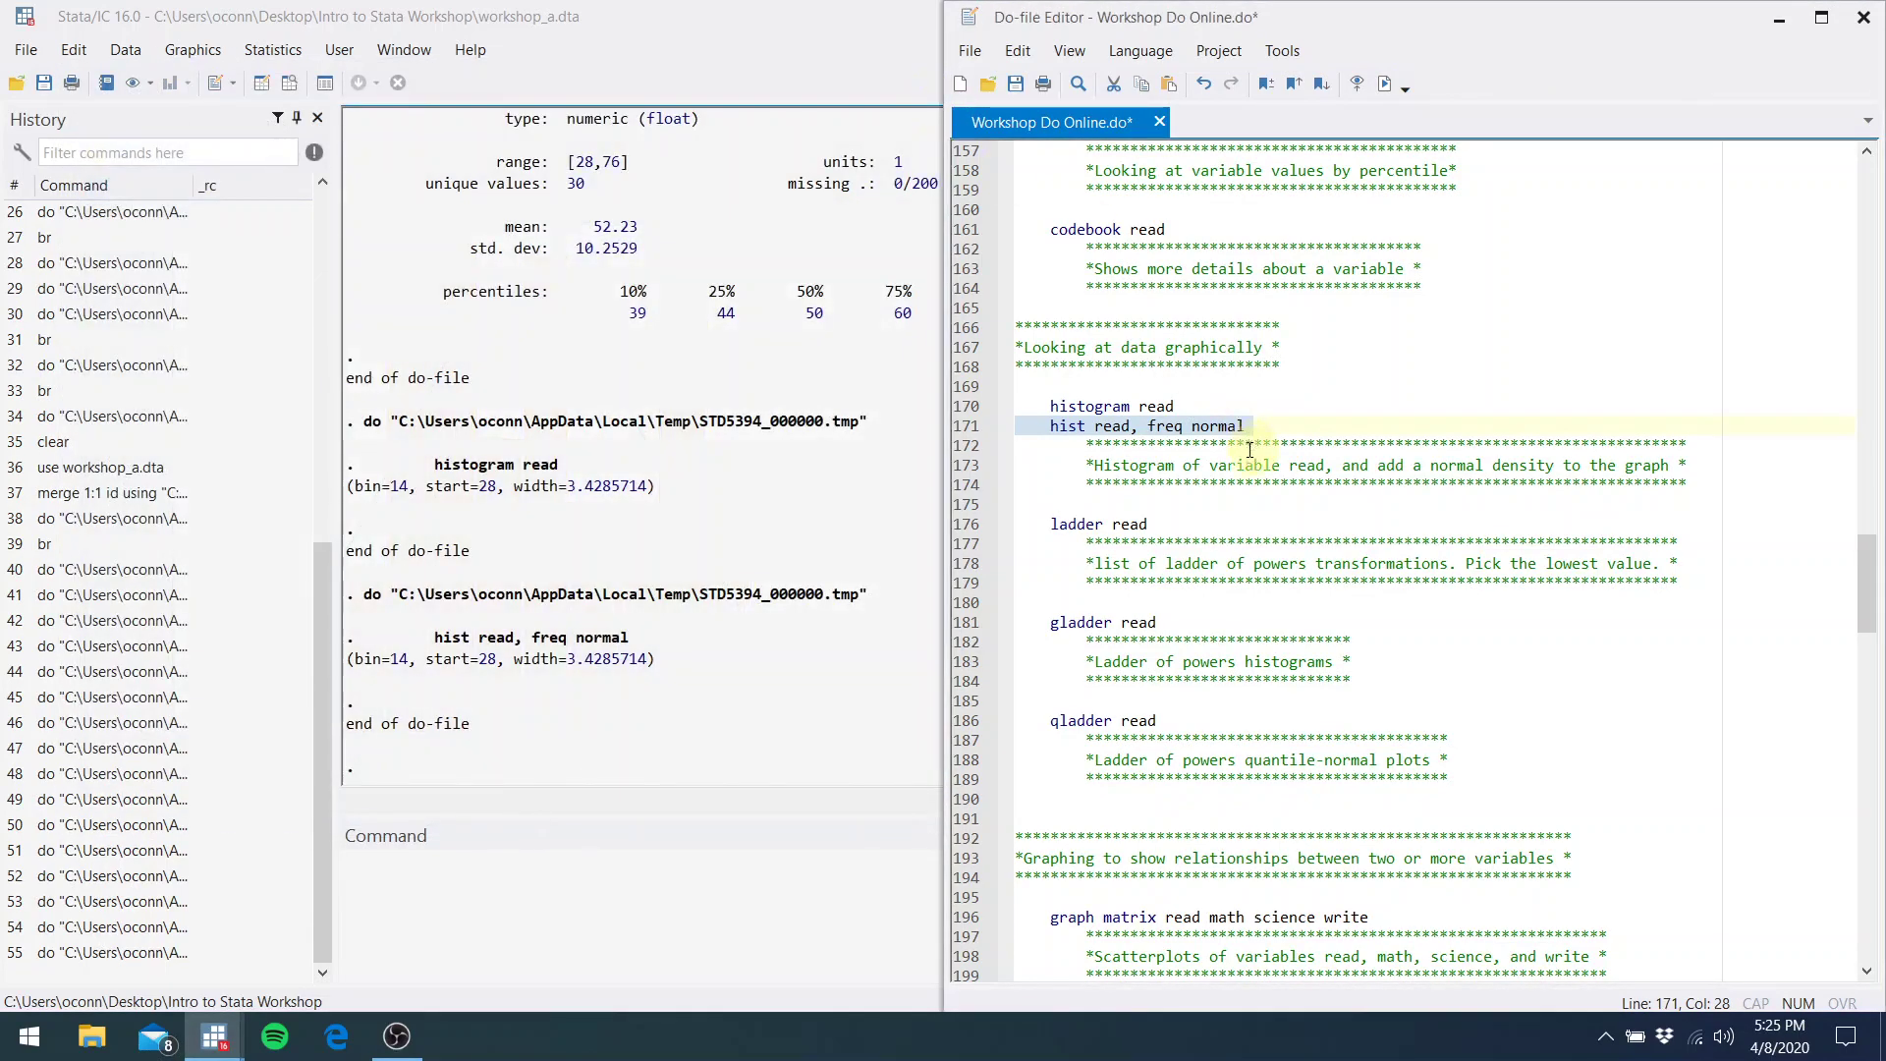
Run the "ladder read" line to list the ladder-of-powers transformations for read
click(1245, 481)
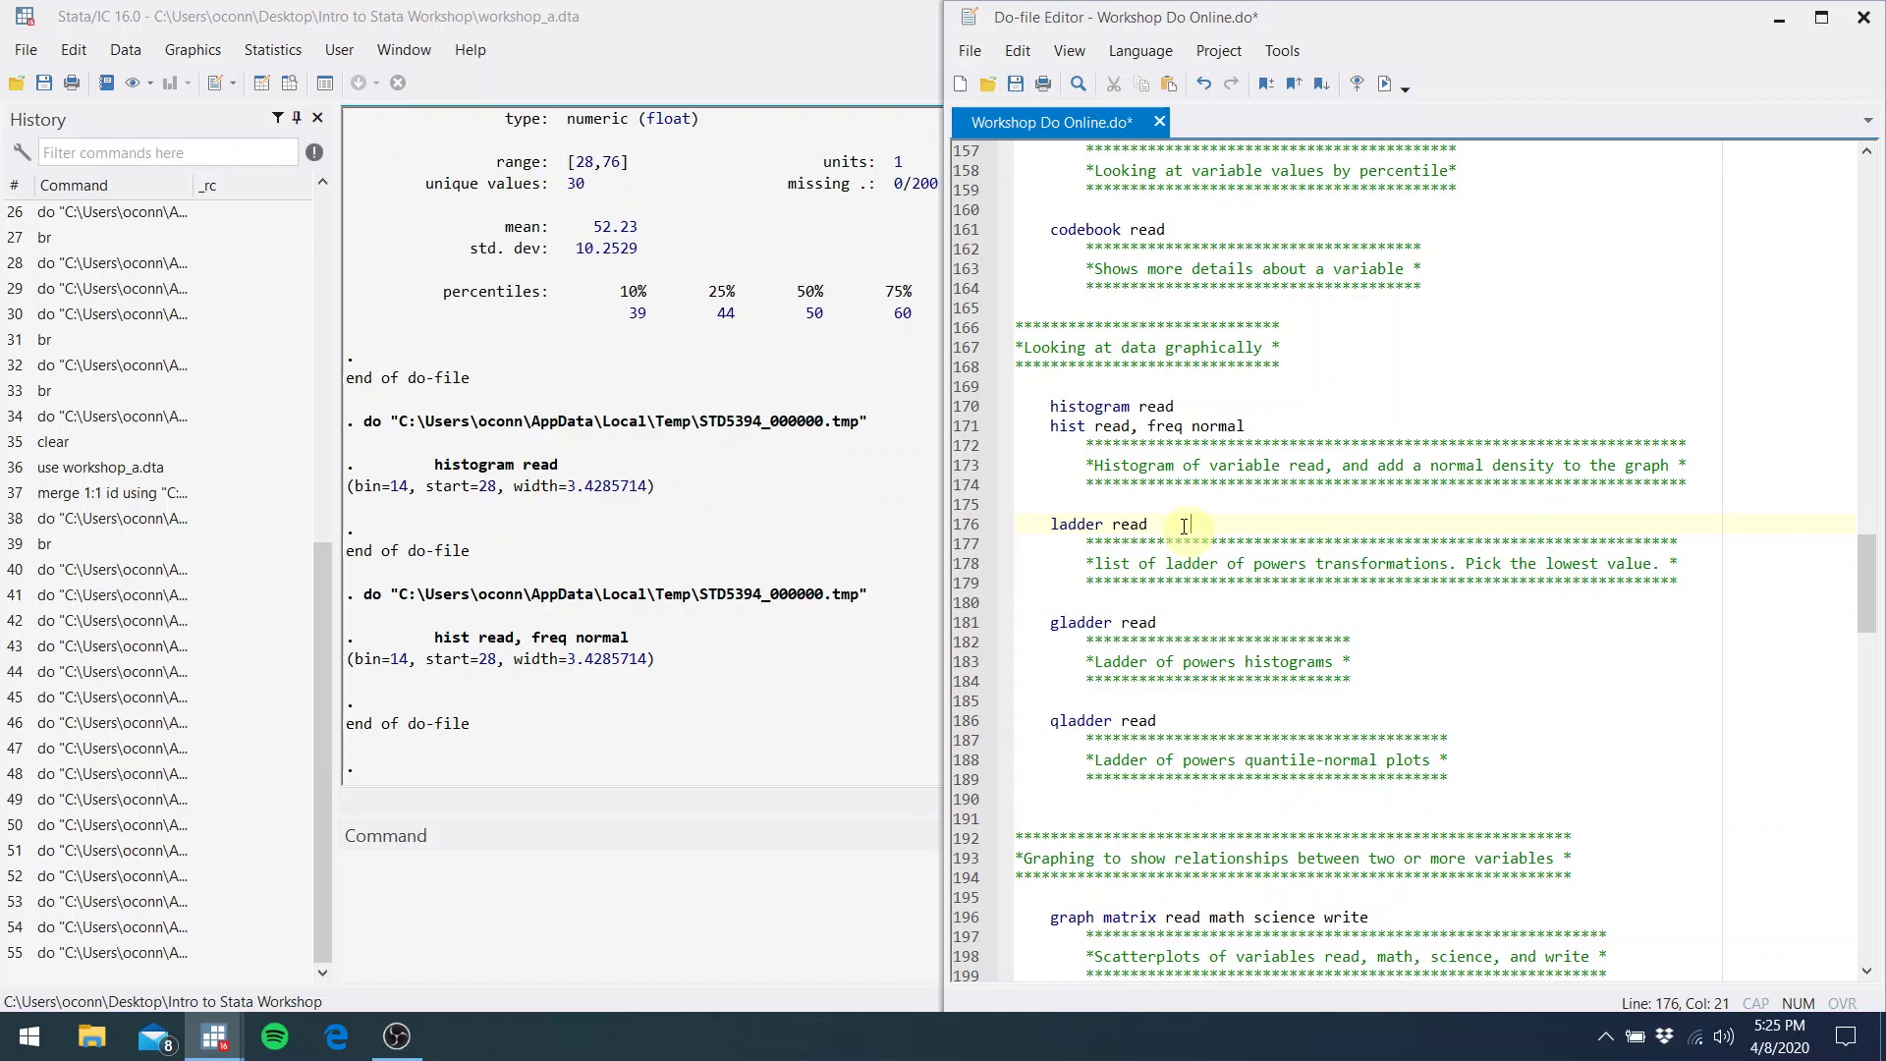
click(1152, 525)
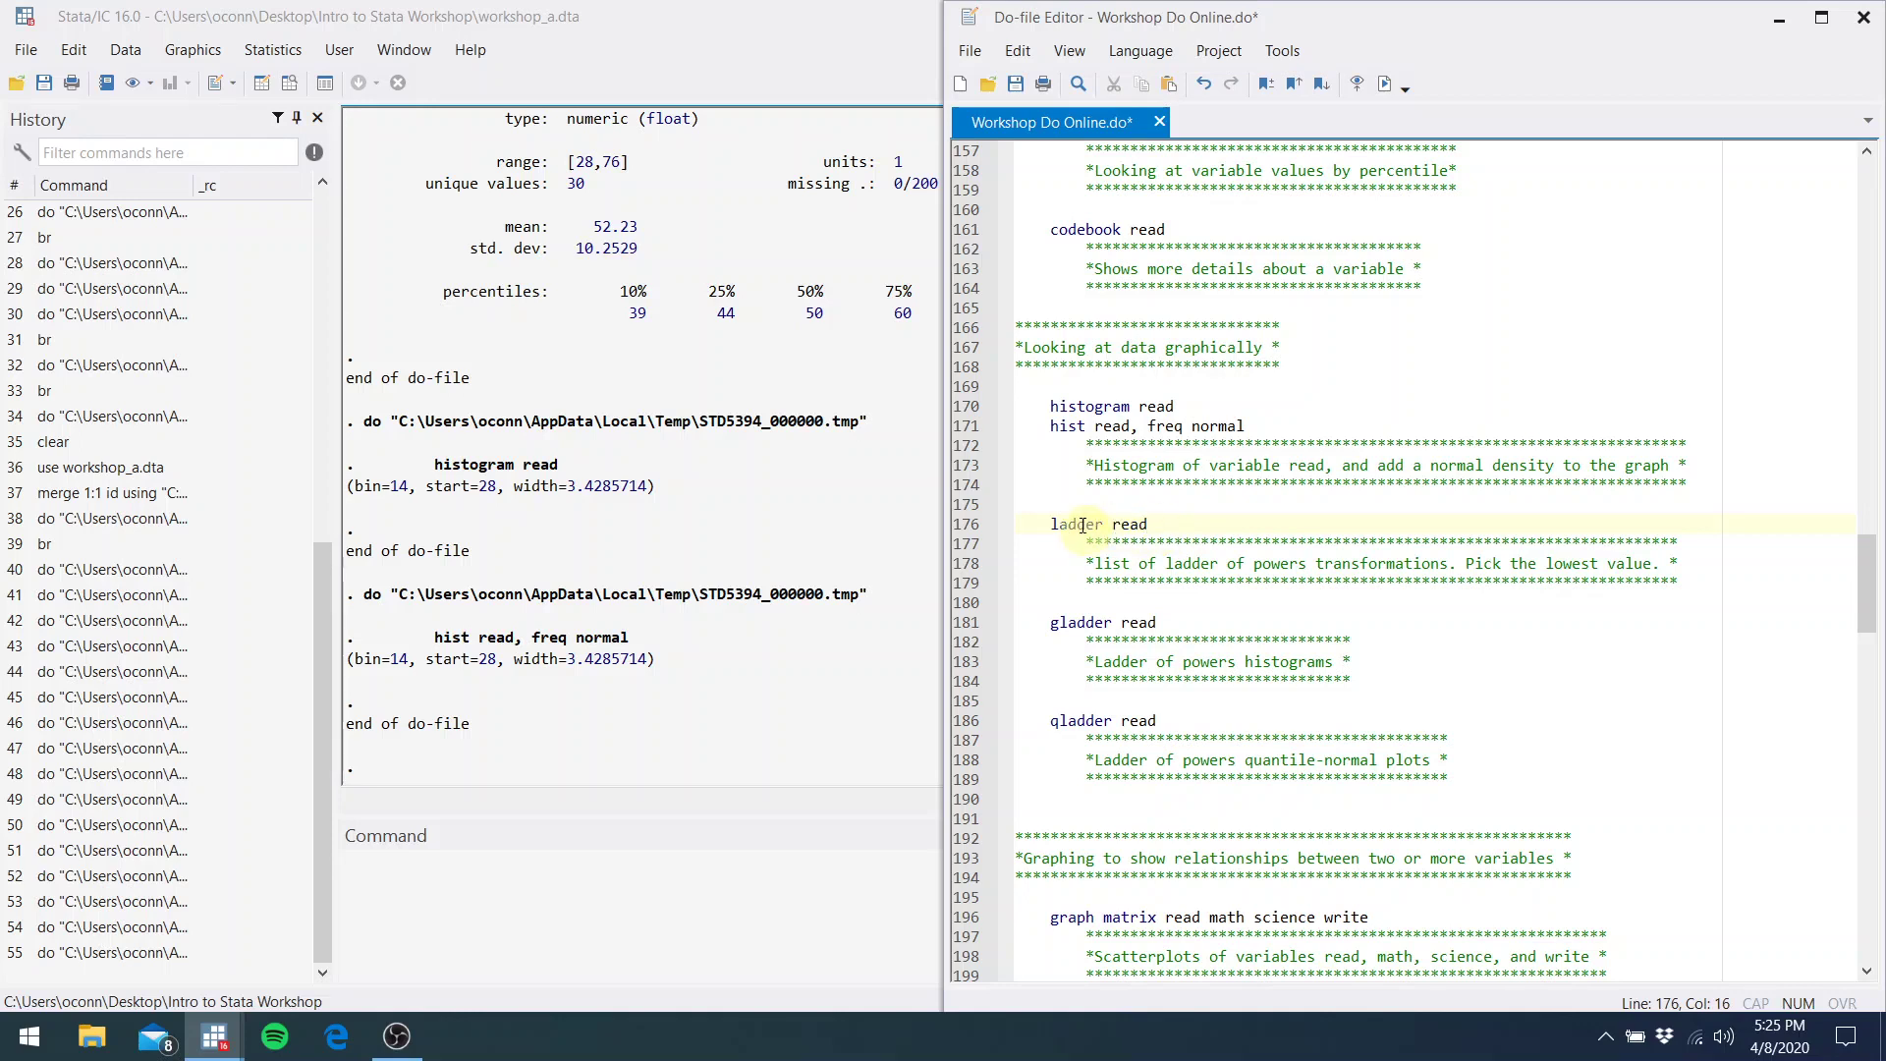
drag(1159, 524, 1054, 530)
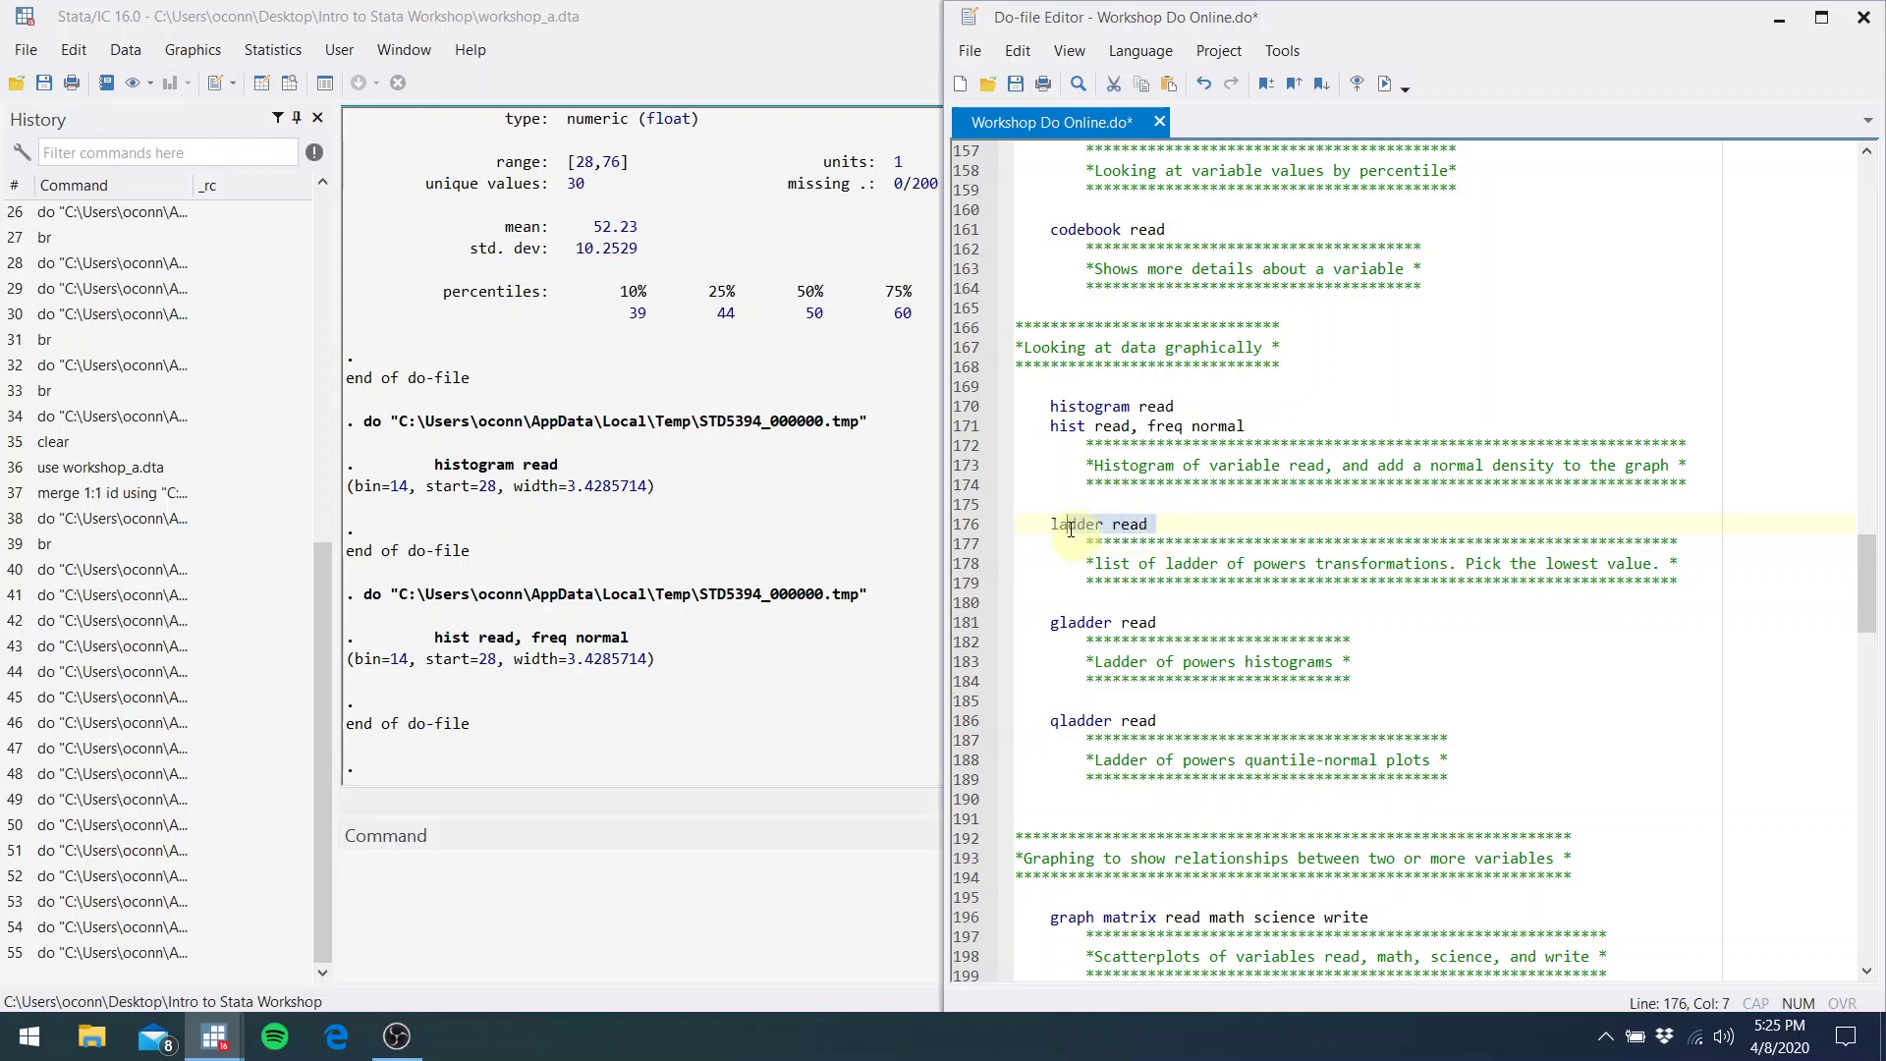
click(1384, 84)
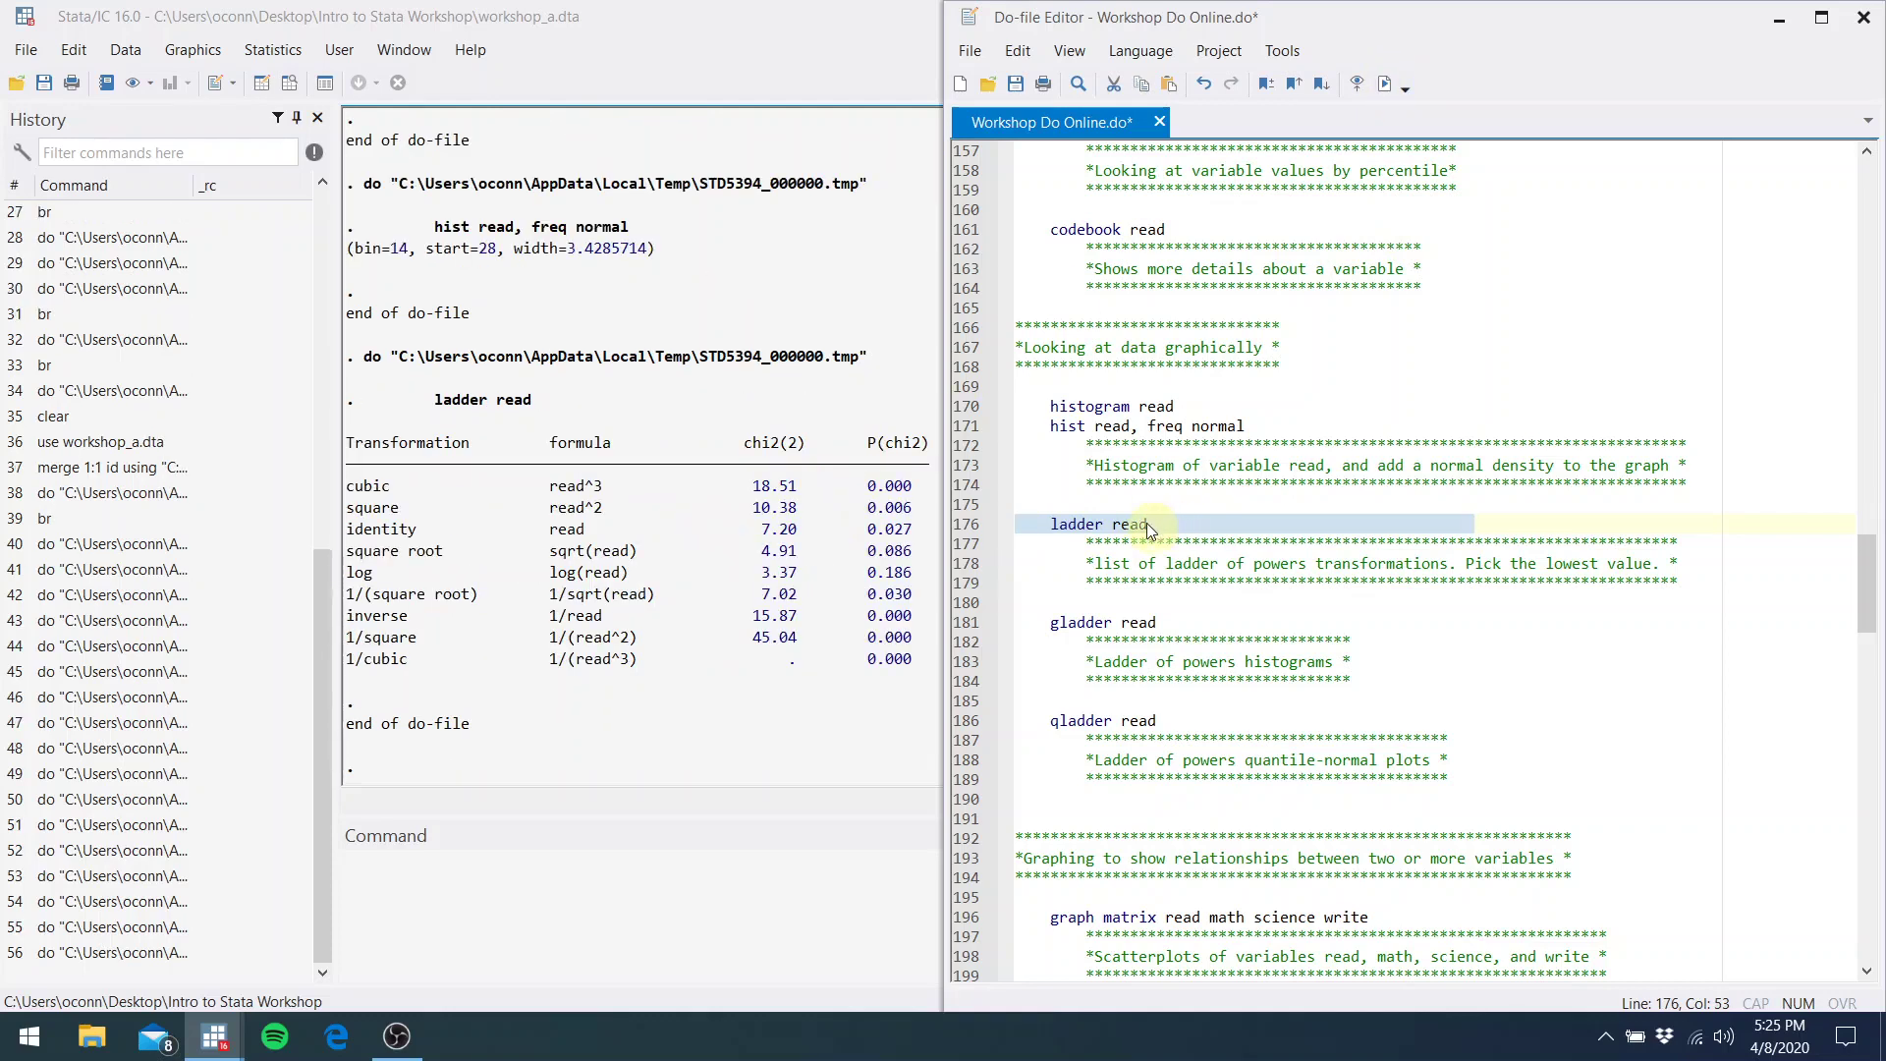
Examine the table of ladder-of-powers transformations in the main Stata window, then return to the Do-file Editor
click(432, 499)
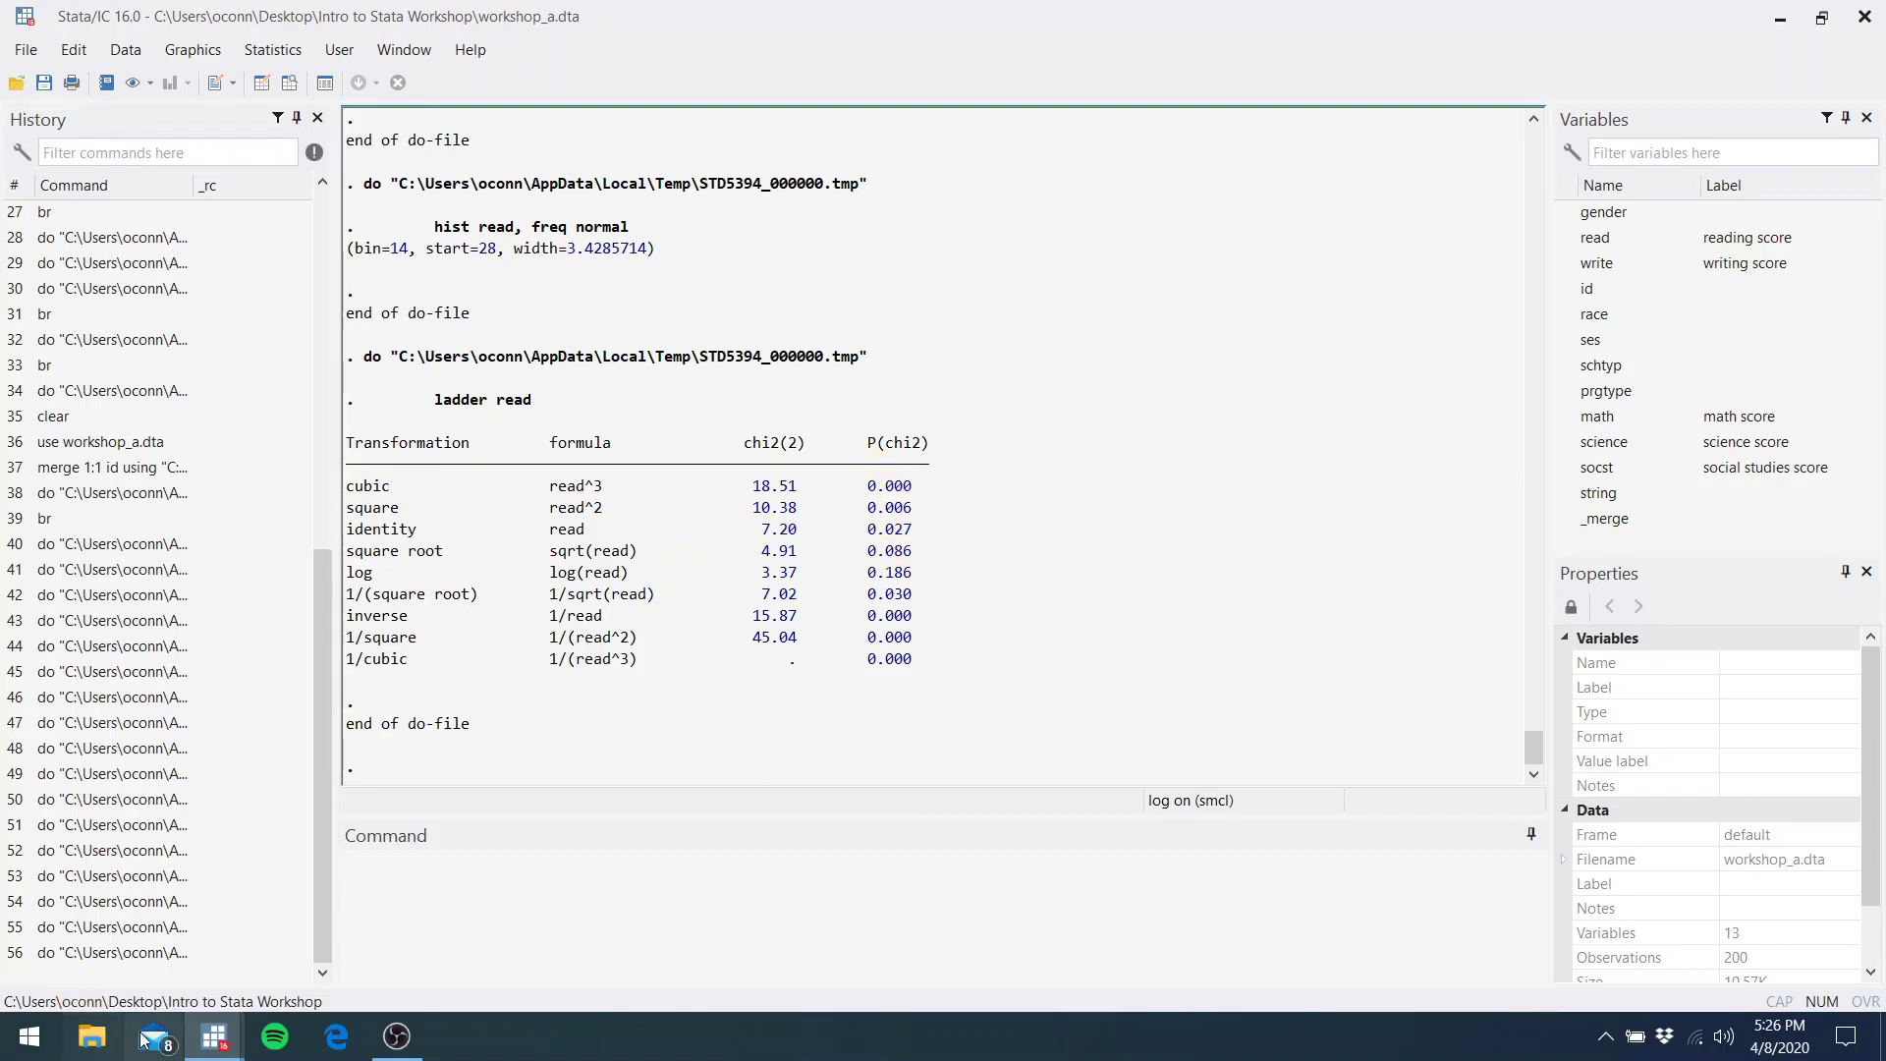
mouse_move(200, 1045)
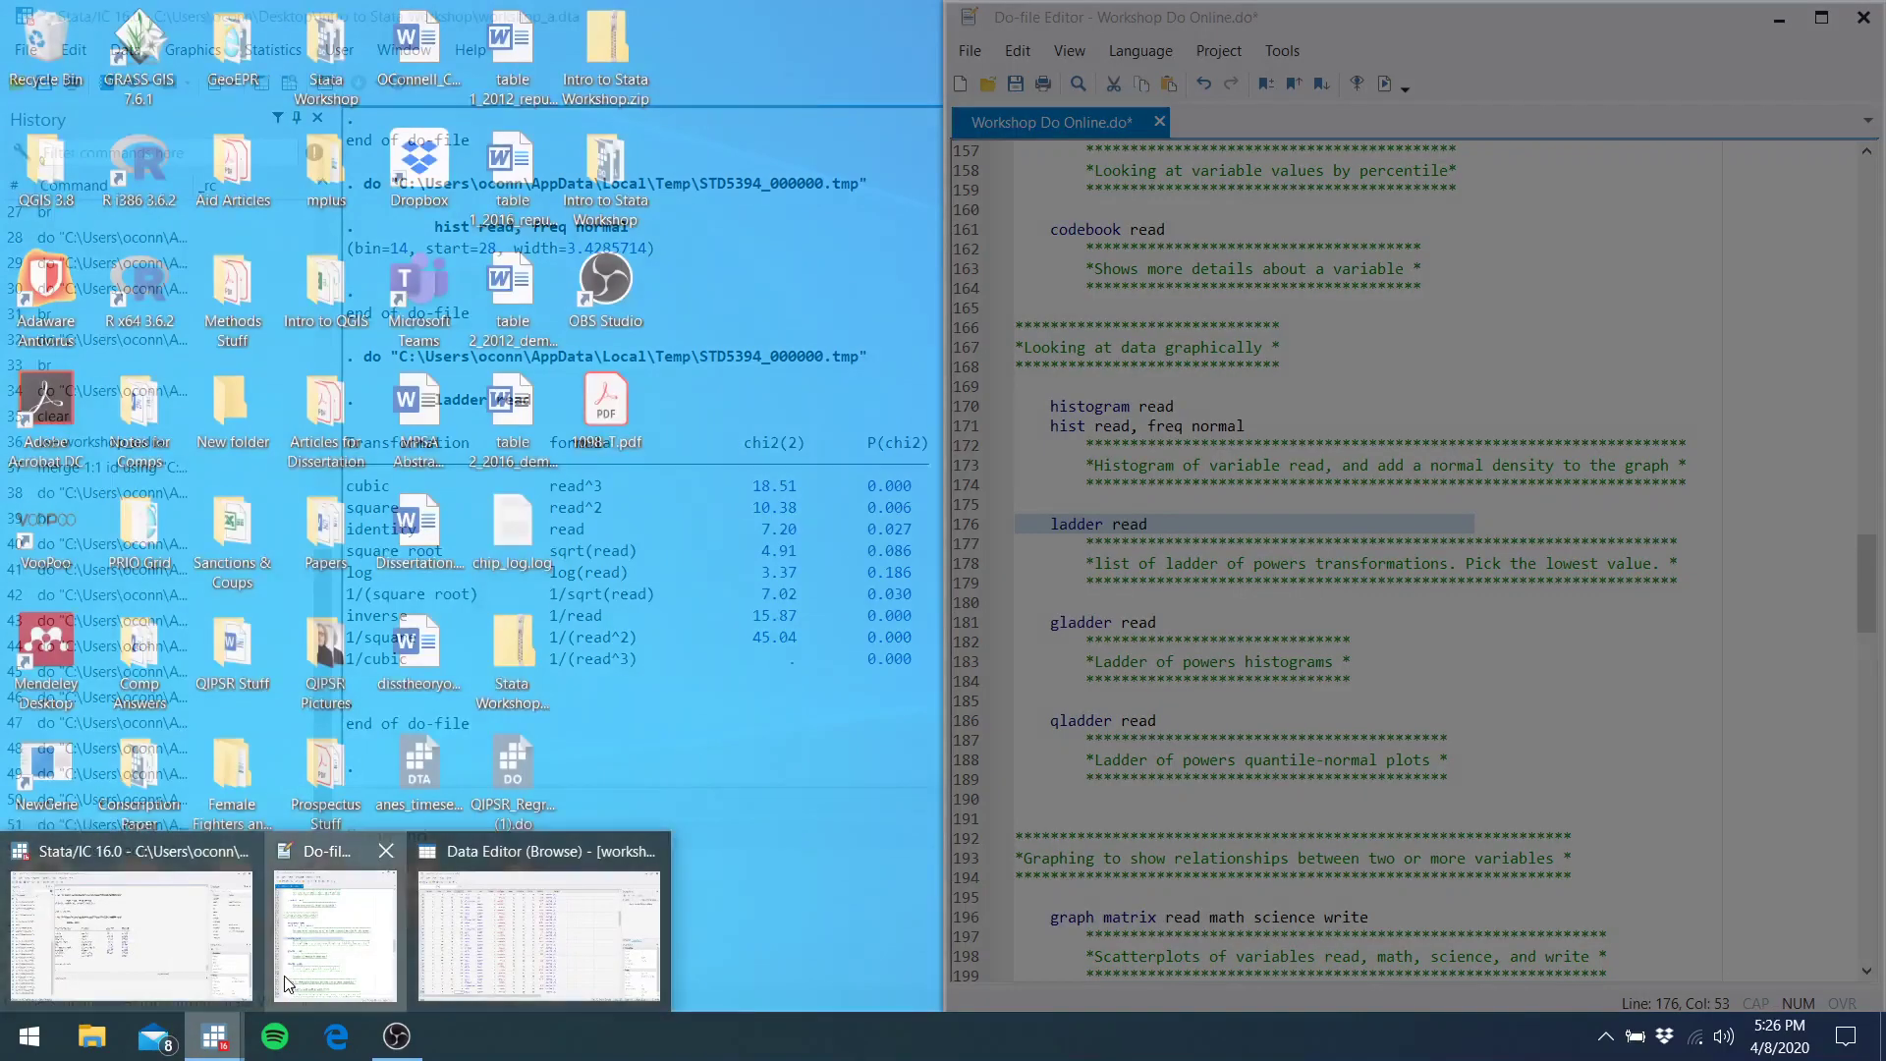
click(285, 975)
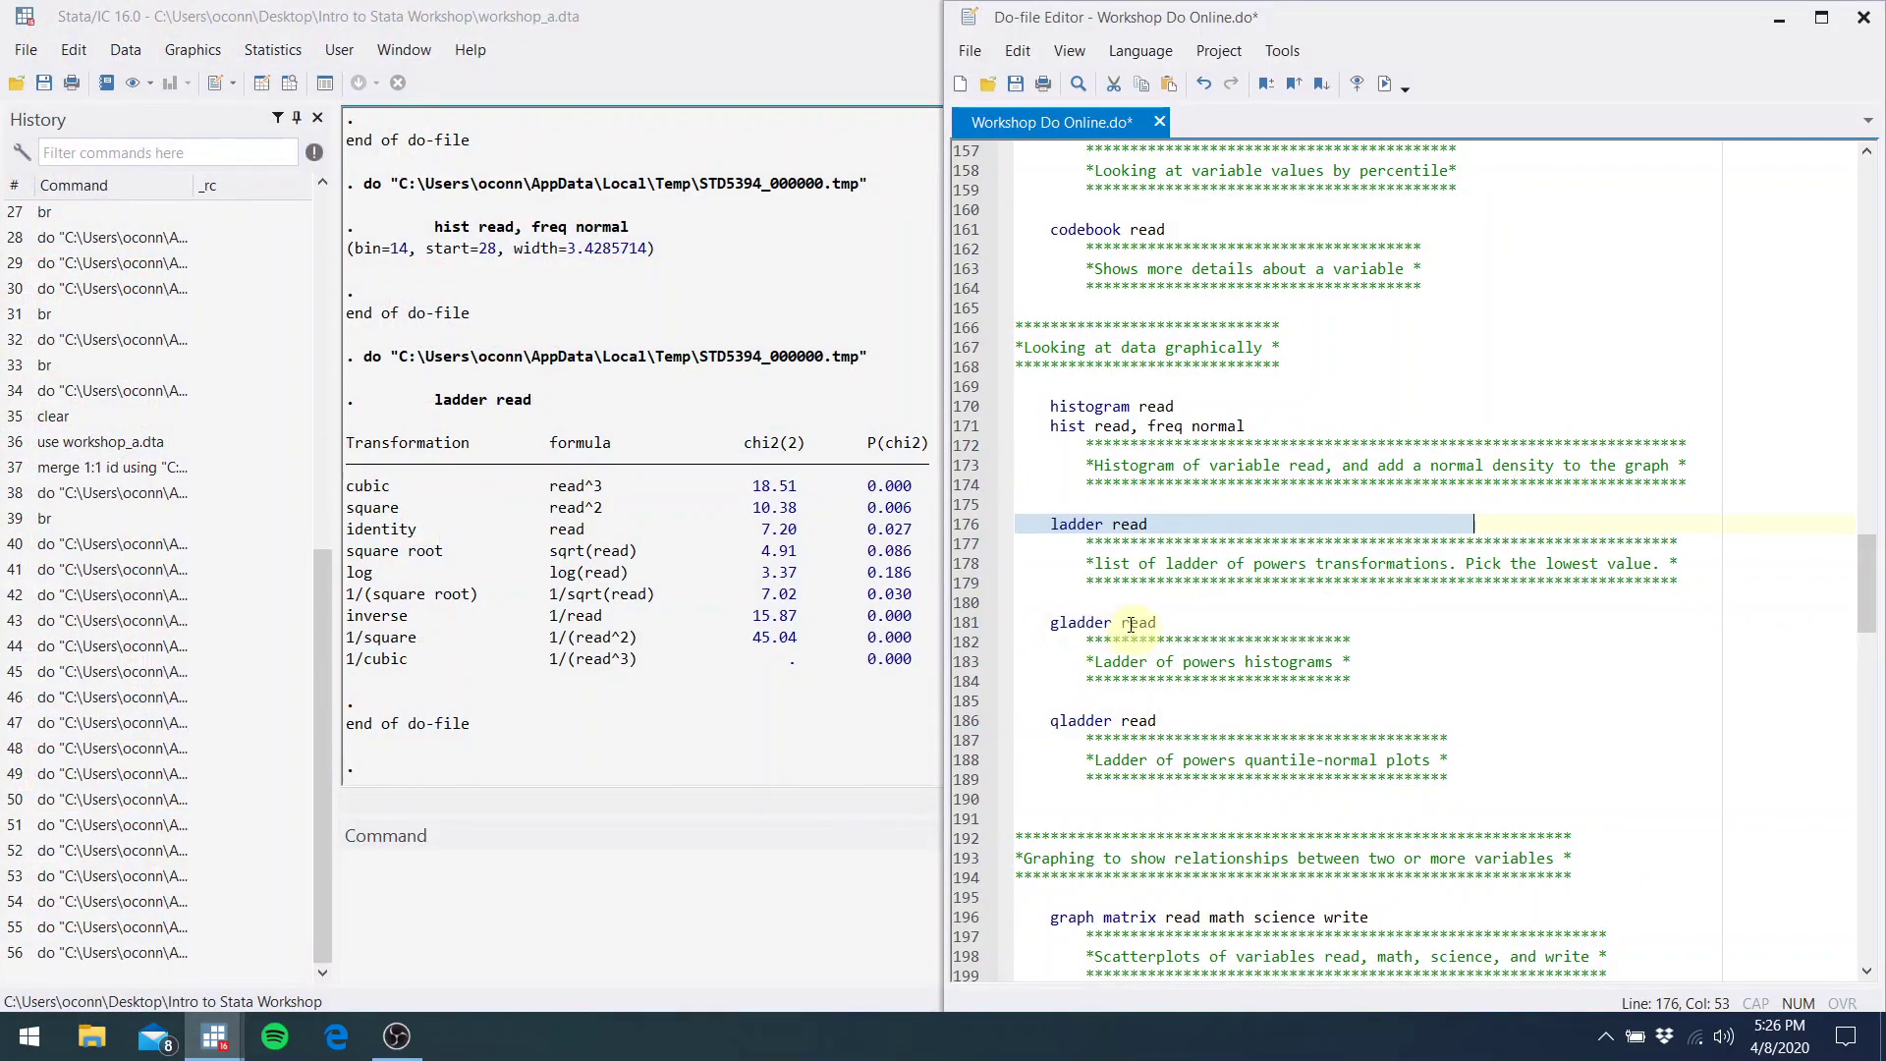
Run the "gladder read" line to draw histograms by transformation, then close the graph
drag(1156, 620, 1049, 622)
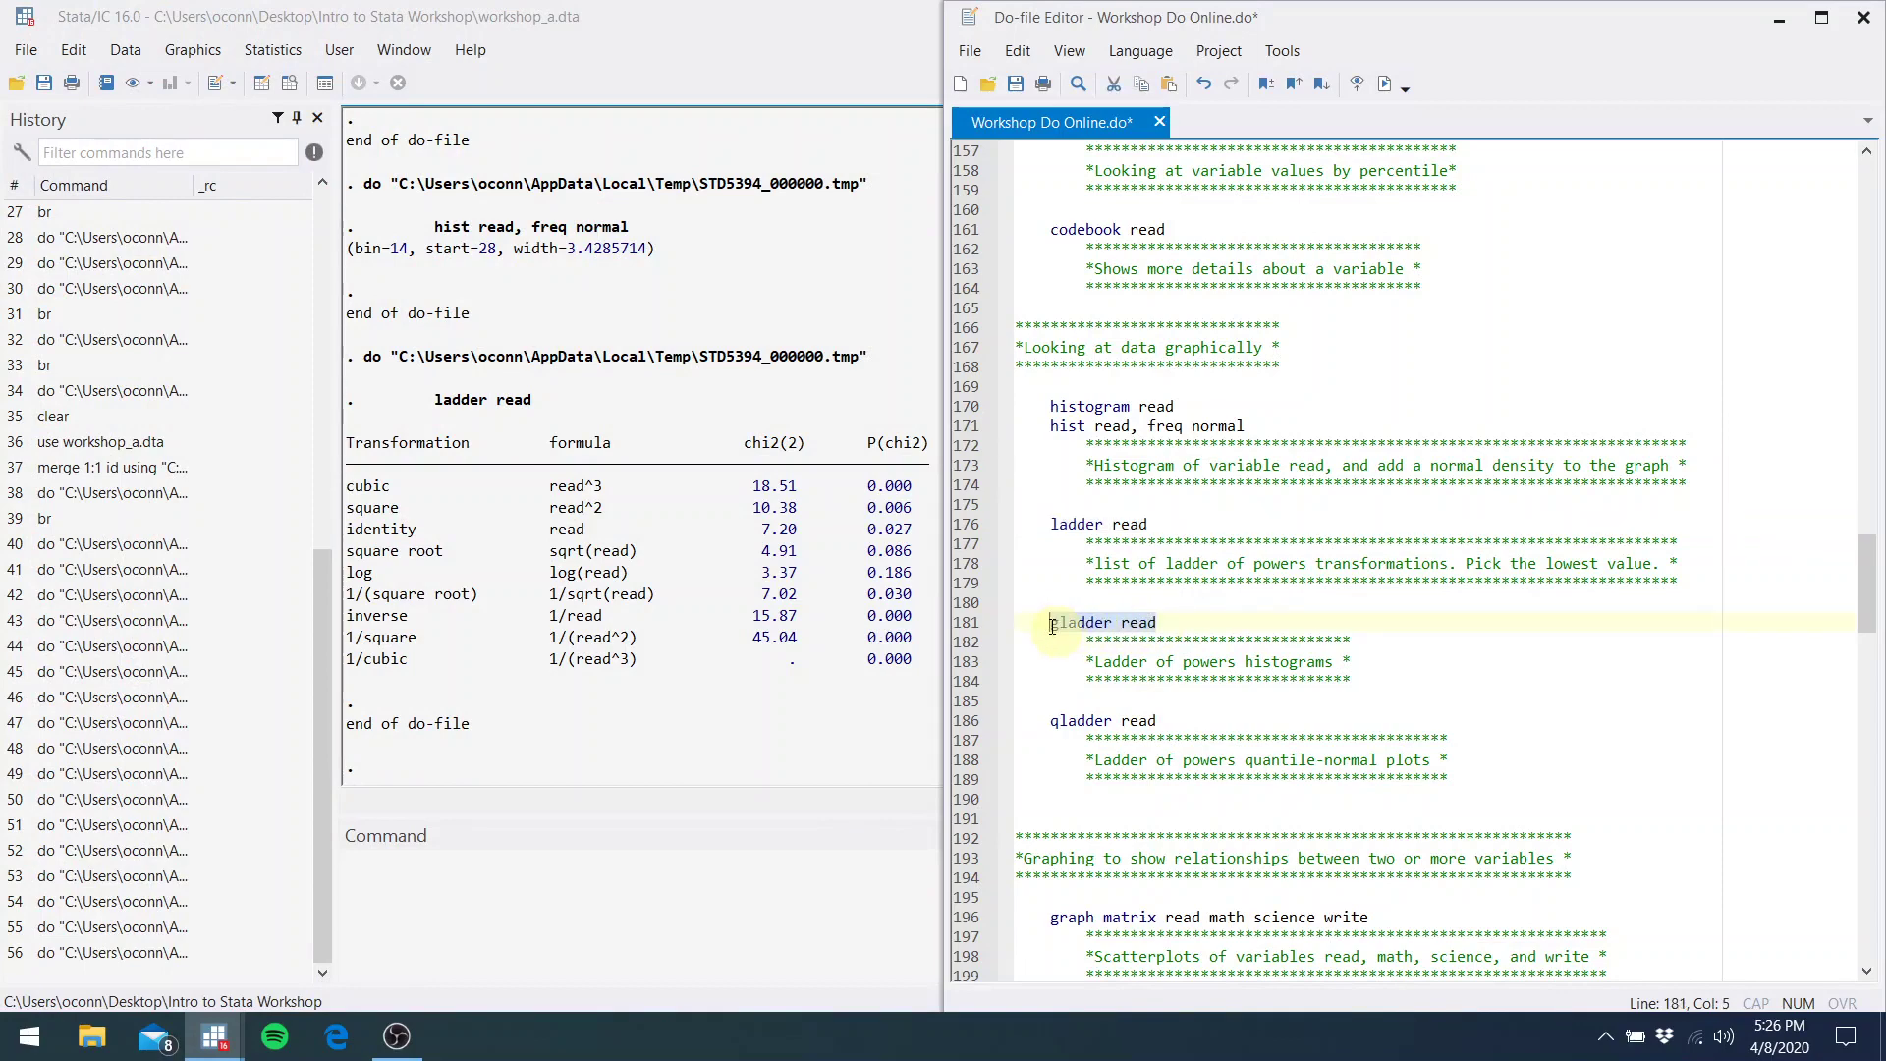
click(1385, 90)
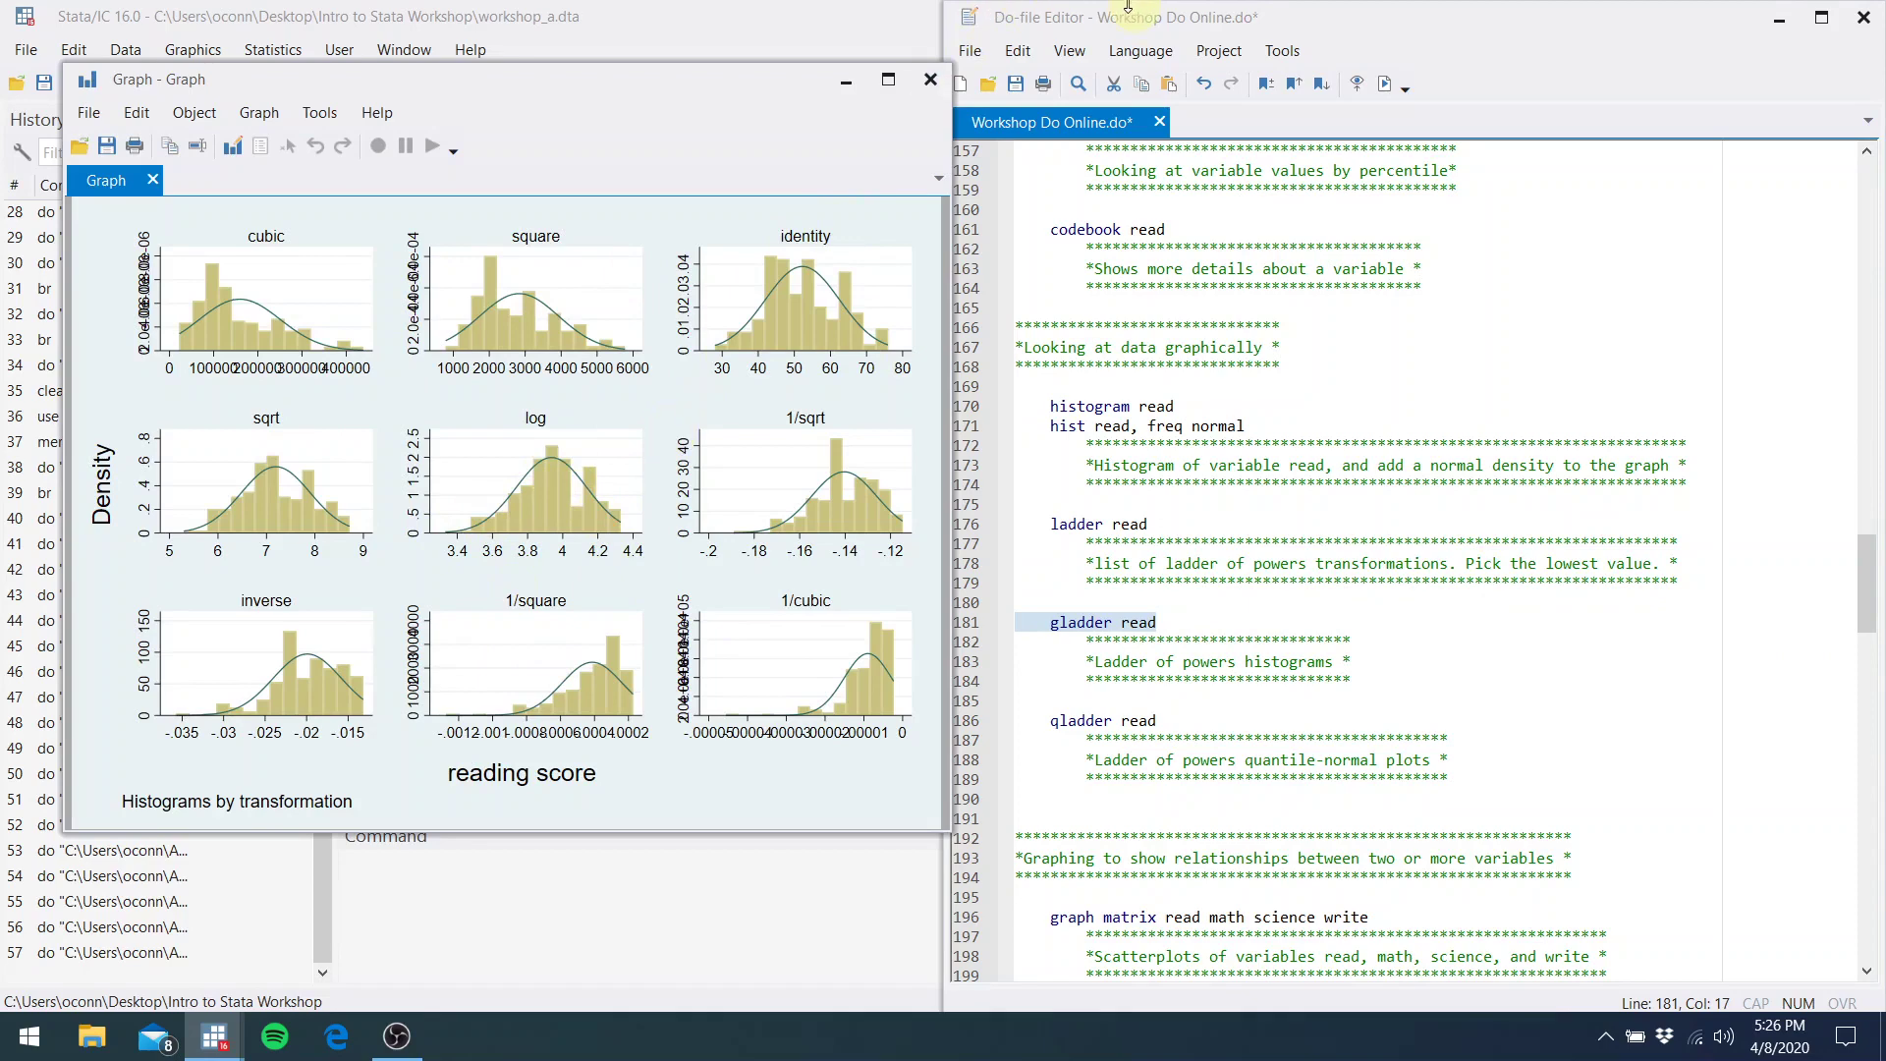
click(927, 86)
Run the "qladder read" line to draw quantile-normal plots by transformation, then close the graph
click(1163, 718)
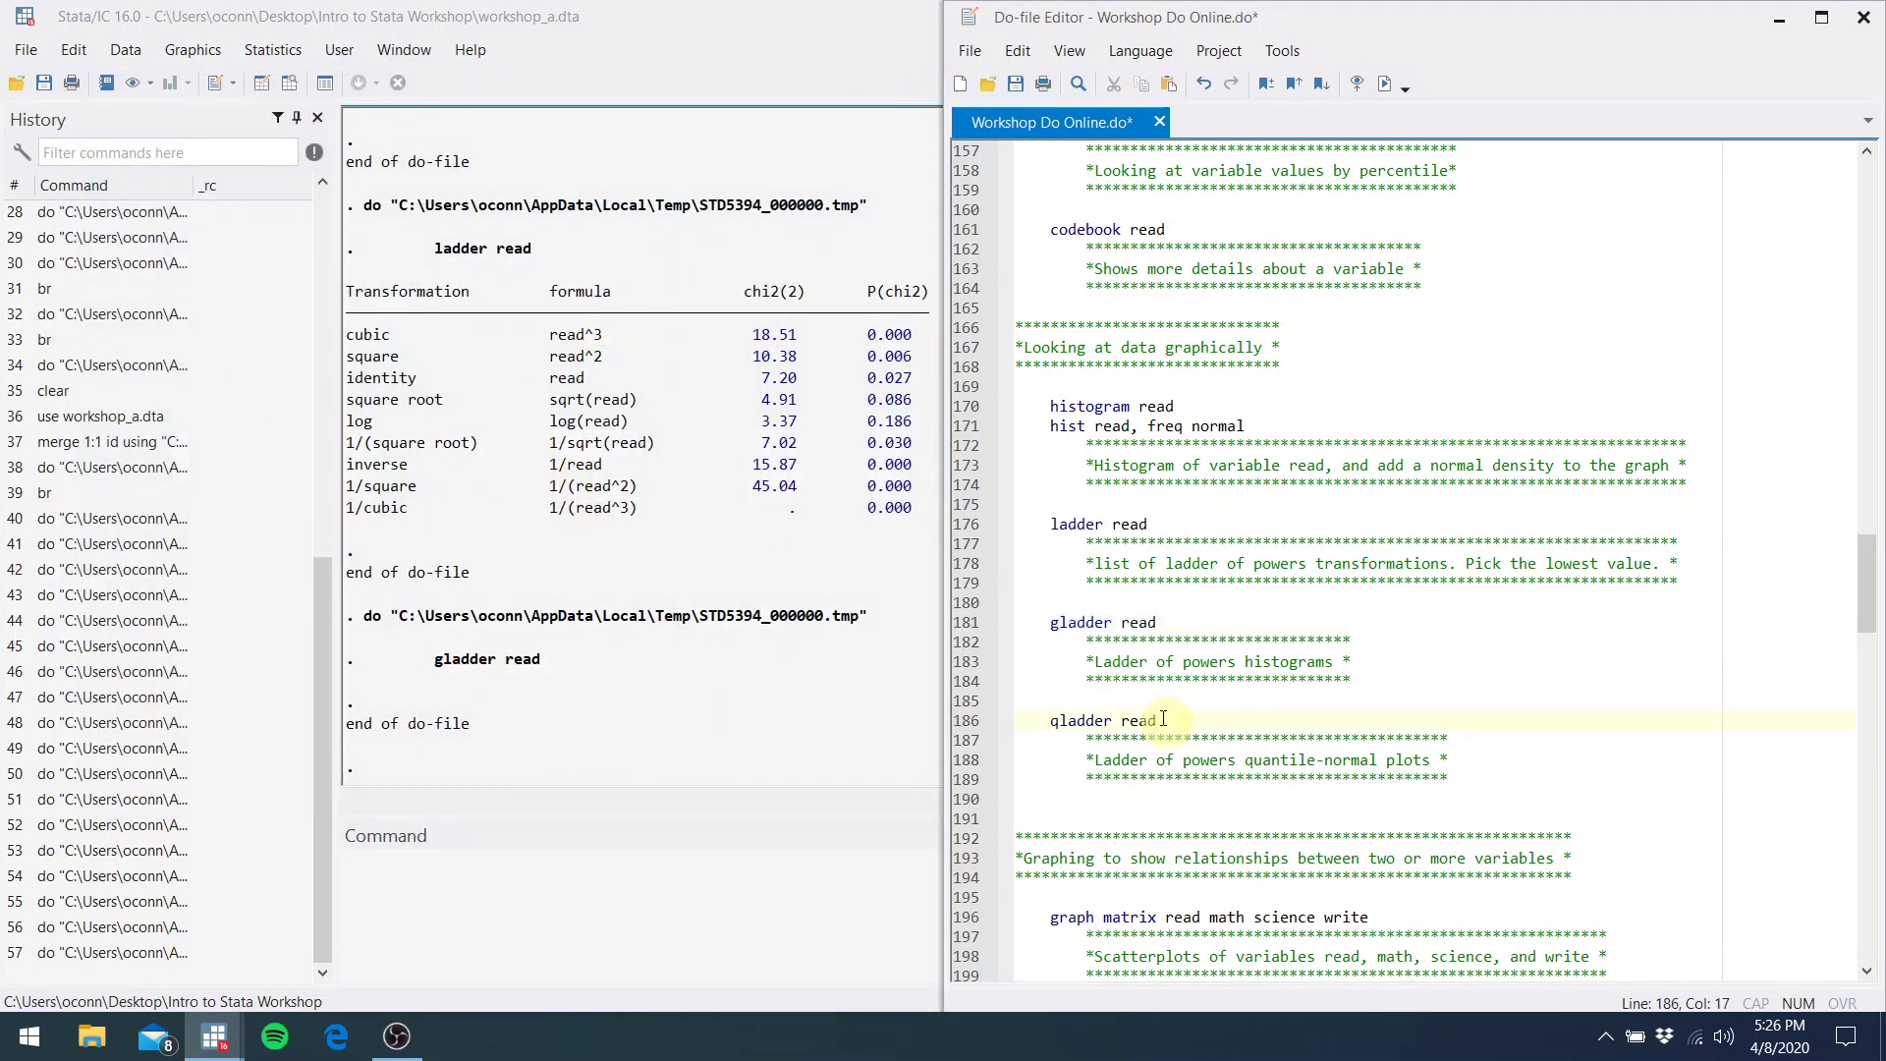
drag(1163, 718, 1055, 722)
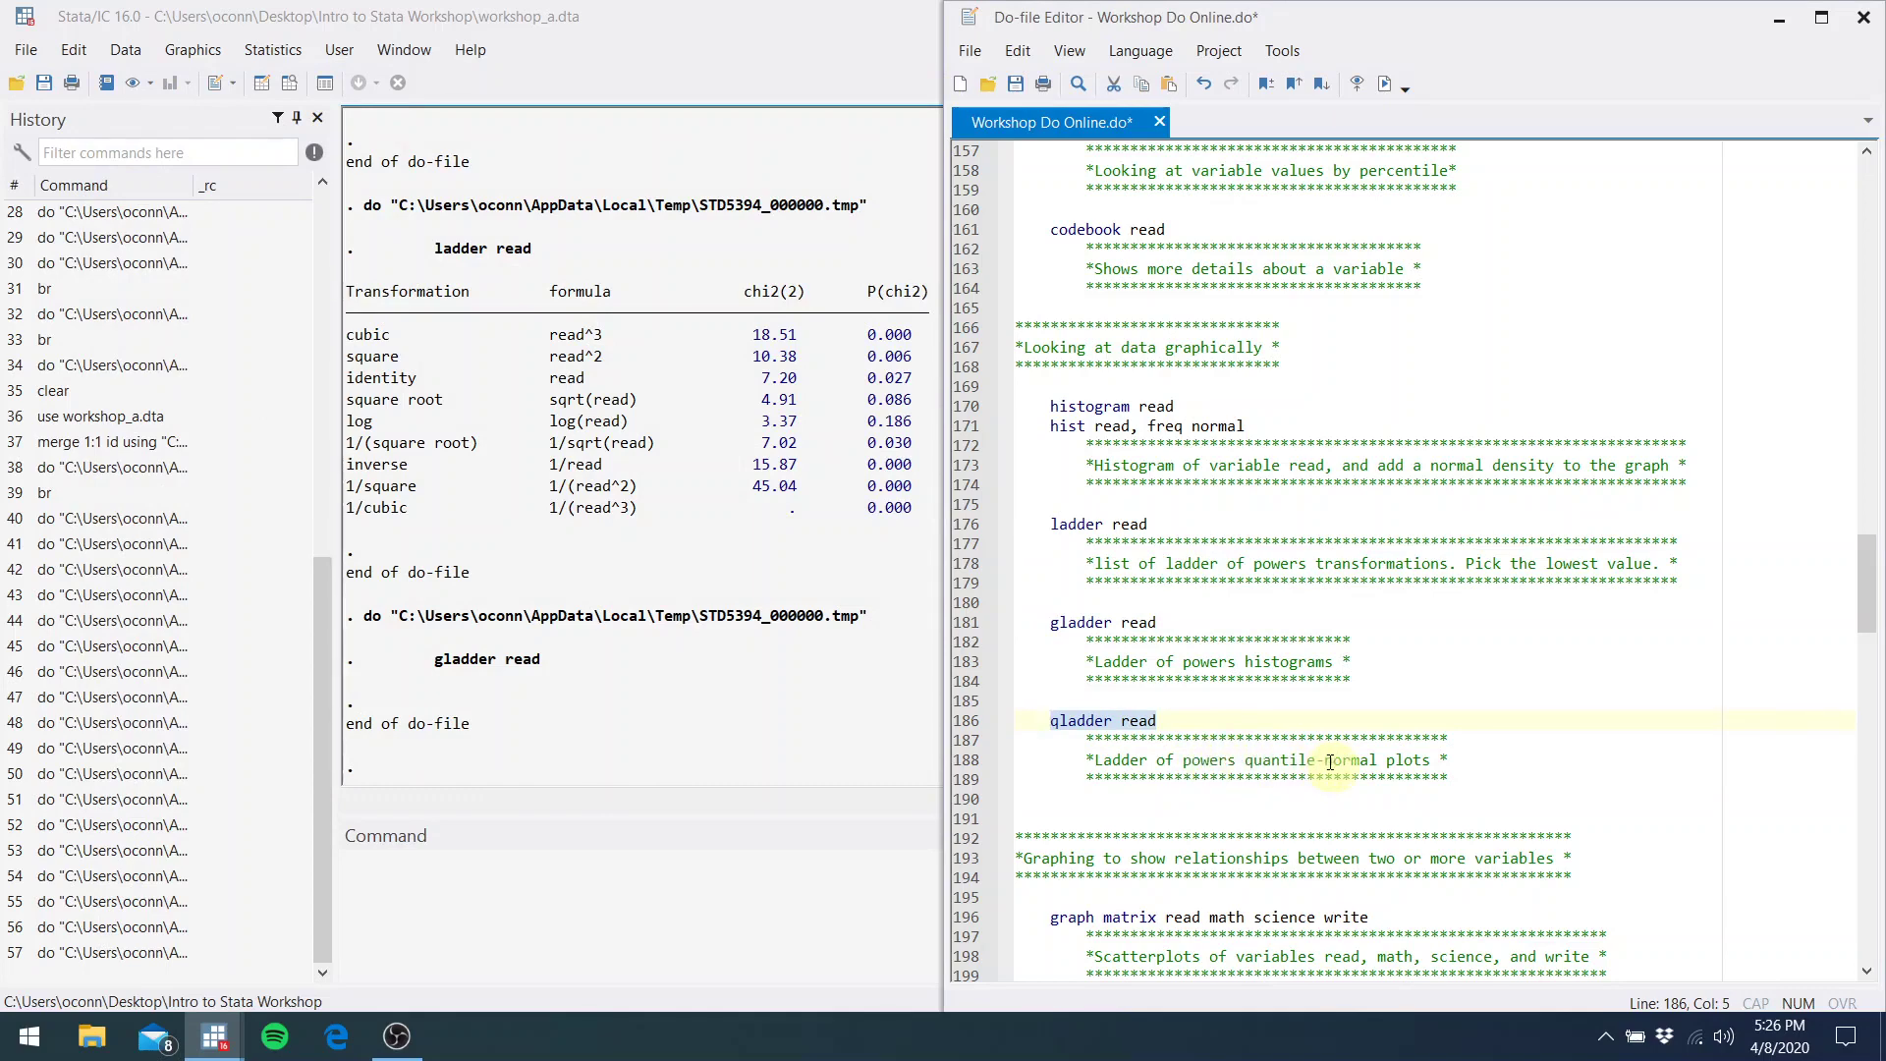
click(1382, 86)
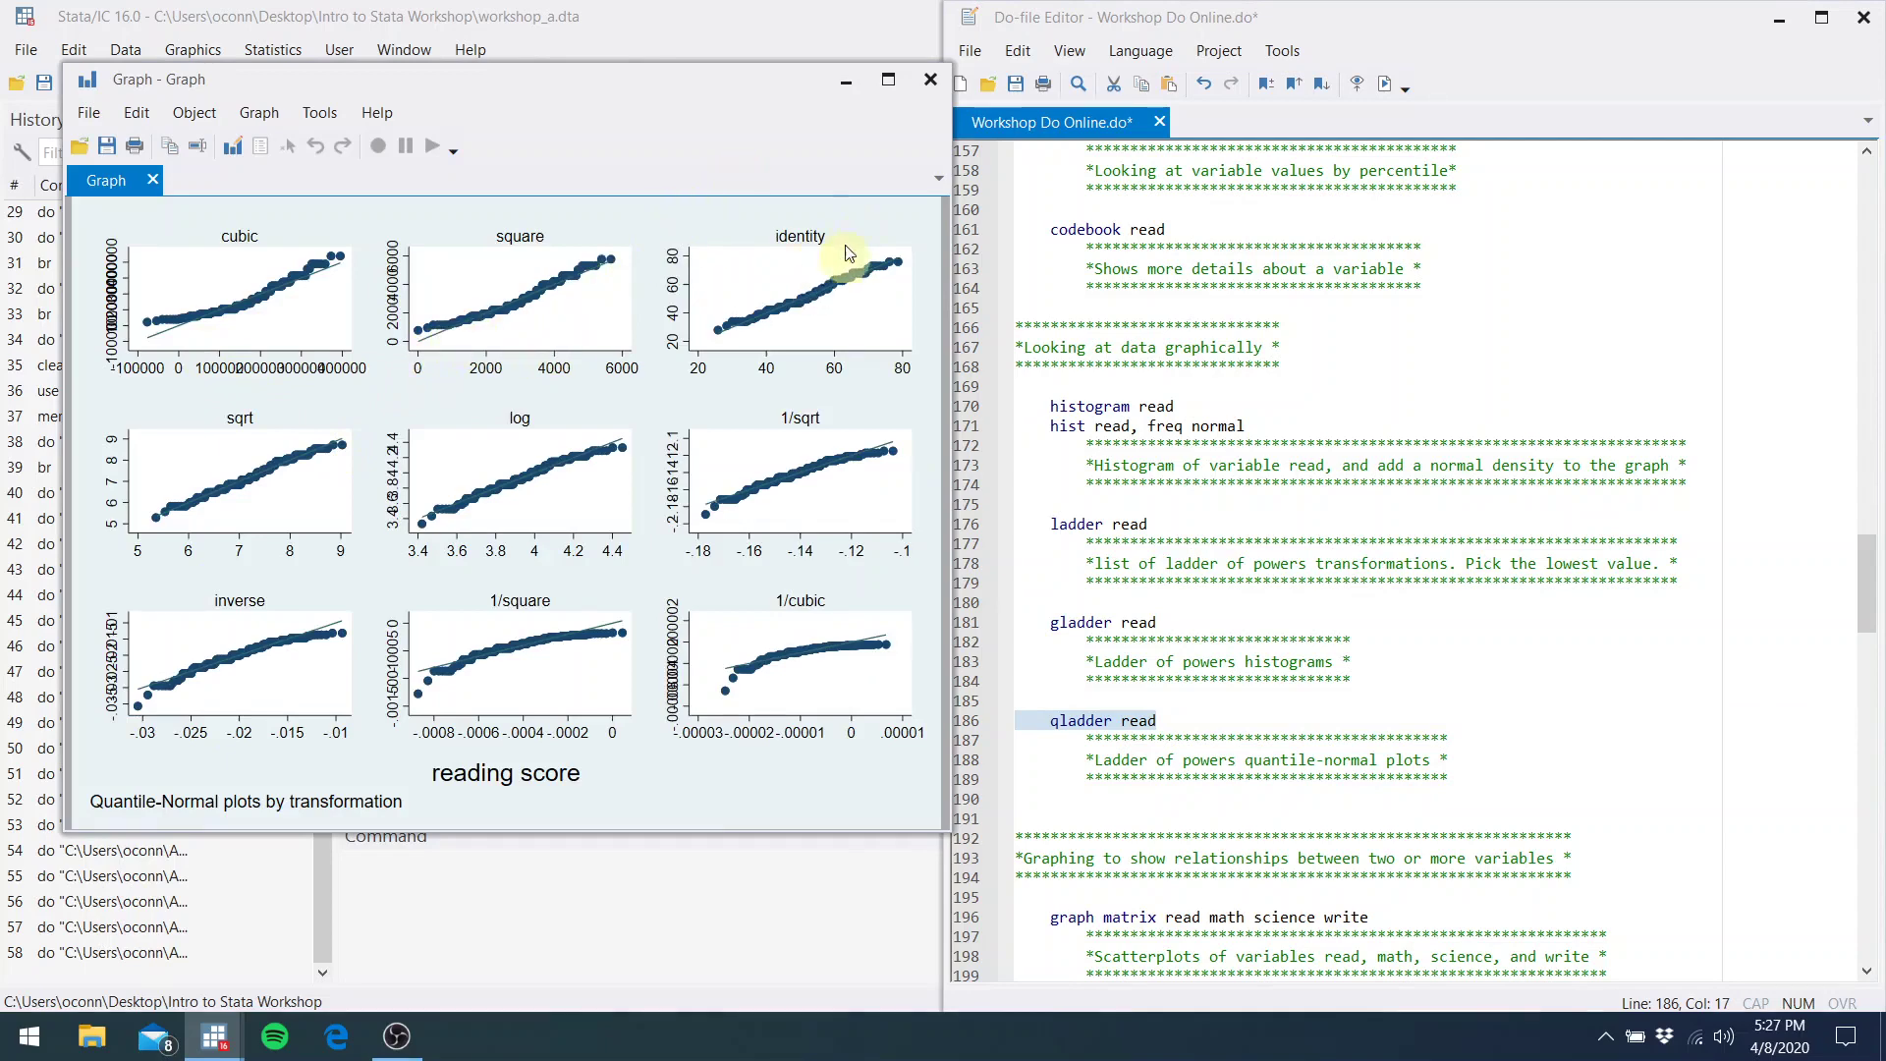
click(929, 80)
Run the "graph matrix read math science write" line to draw a scatterplot matrix, then close the graph
key(Down)
key(Down)
key(Down)
key(Down)
key(Down)
key(Down)
key(Down)
key(Down)
key(Down)
key(Down)
key(Down)
key(Down)
key(Down)
key(Down)
key(Down)
key(Down)
key(Down)
key(Down)
key(Down)
key(Down)
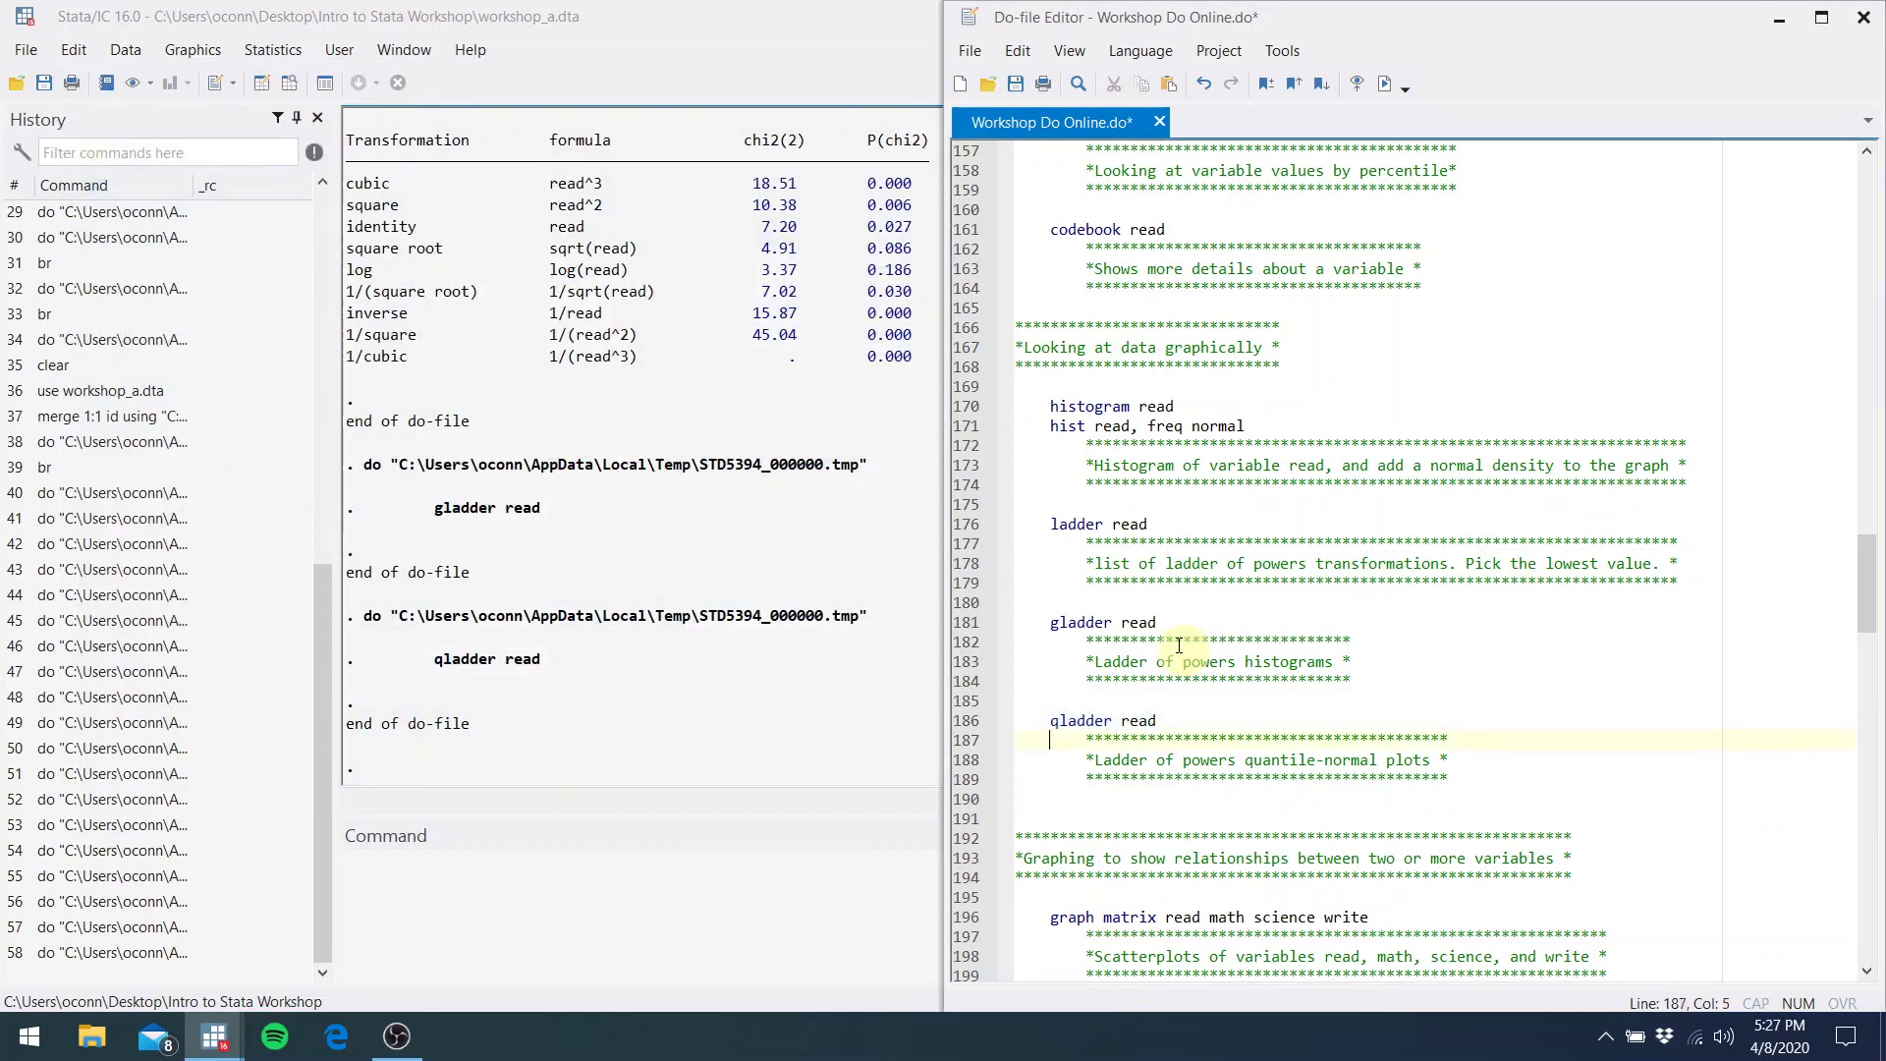
key(Home)
key(Down)
key(Down)
key(Down)
key(Down)
key(Down)
key(Down)
key(Down)
key(Down)
key(Down)
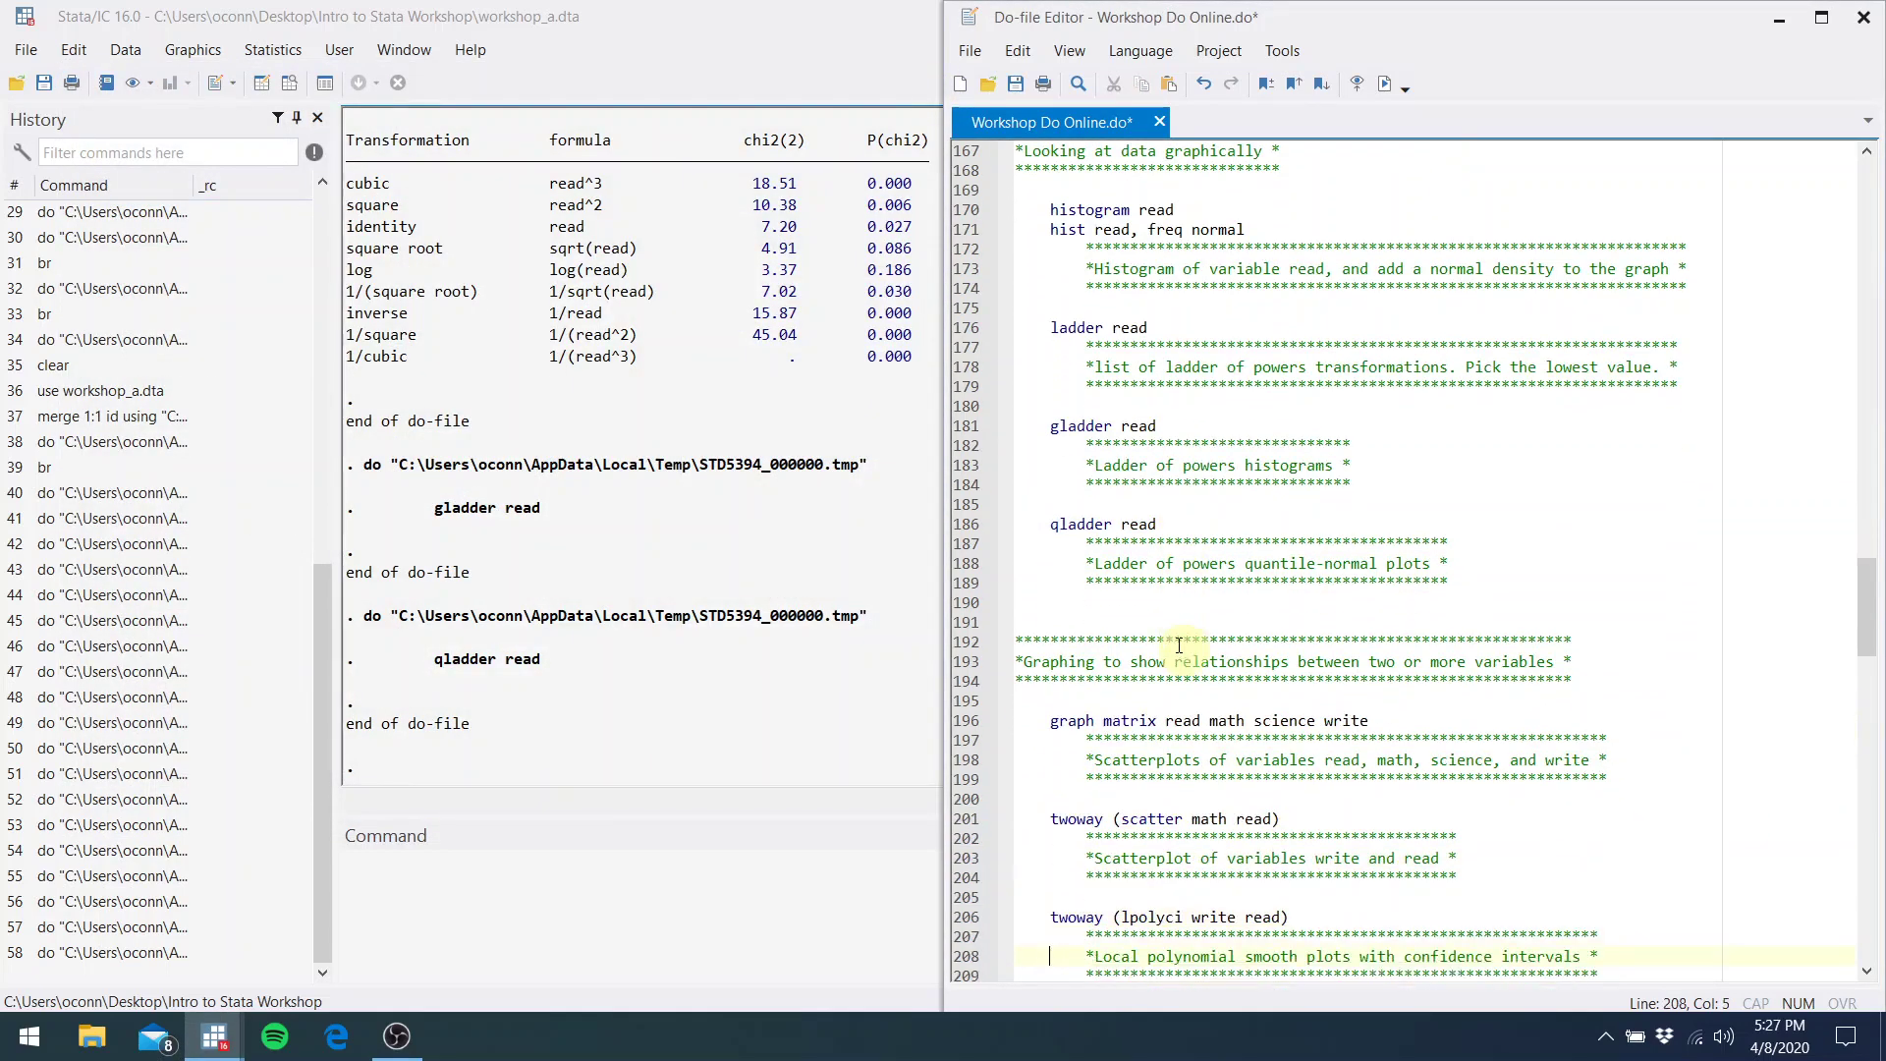
key(Down)
key(Down)
key(Down)
key(Down)
key(Down)
key(Down)
key(Down)
key(Down)
key(Down)
key(Down)
key(Down)
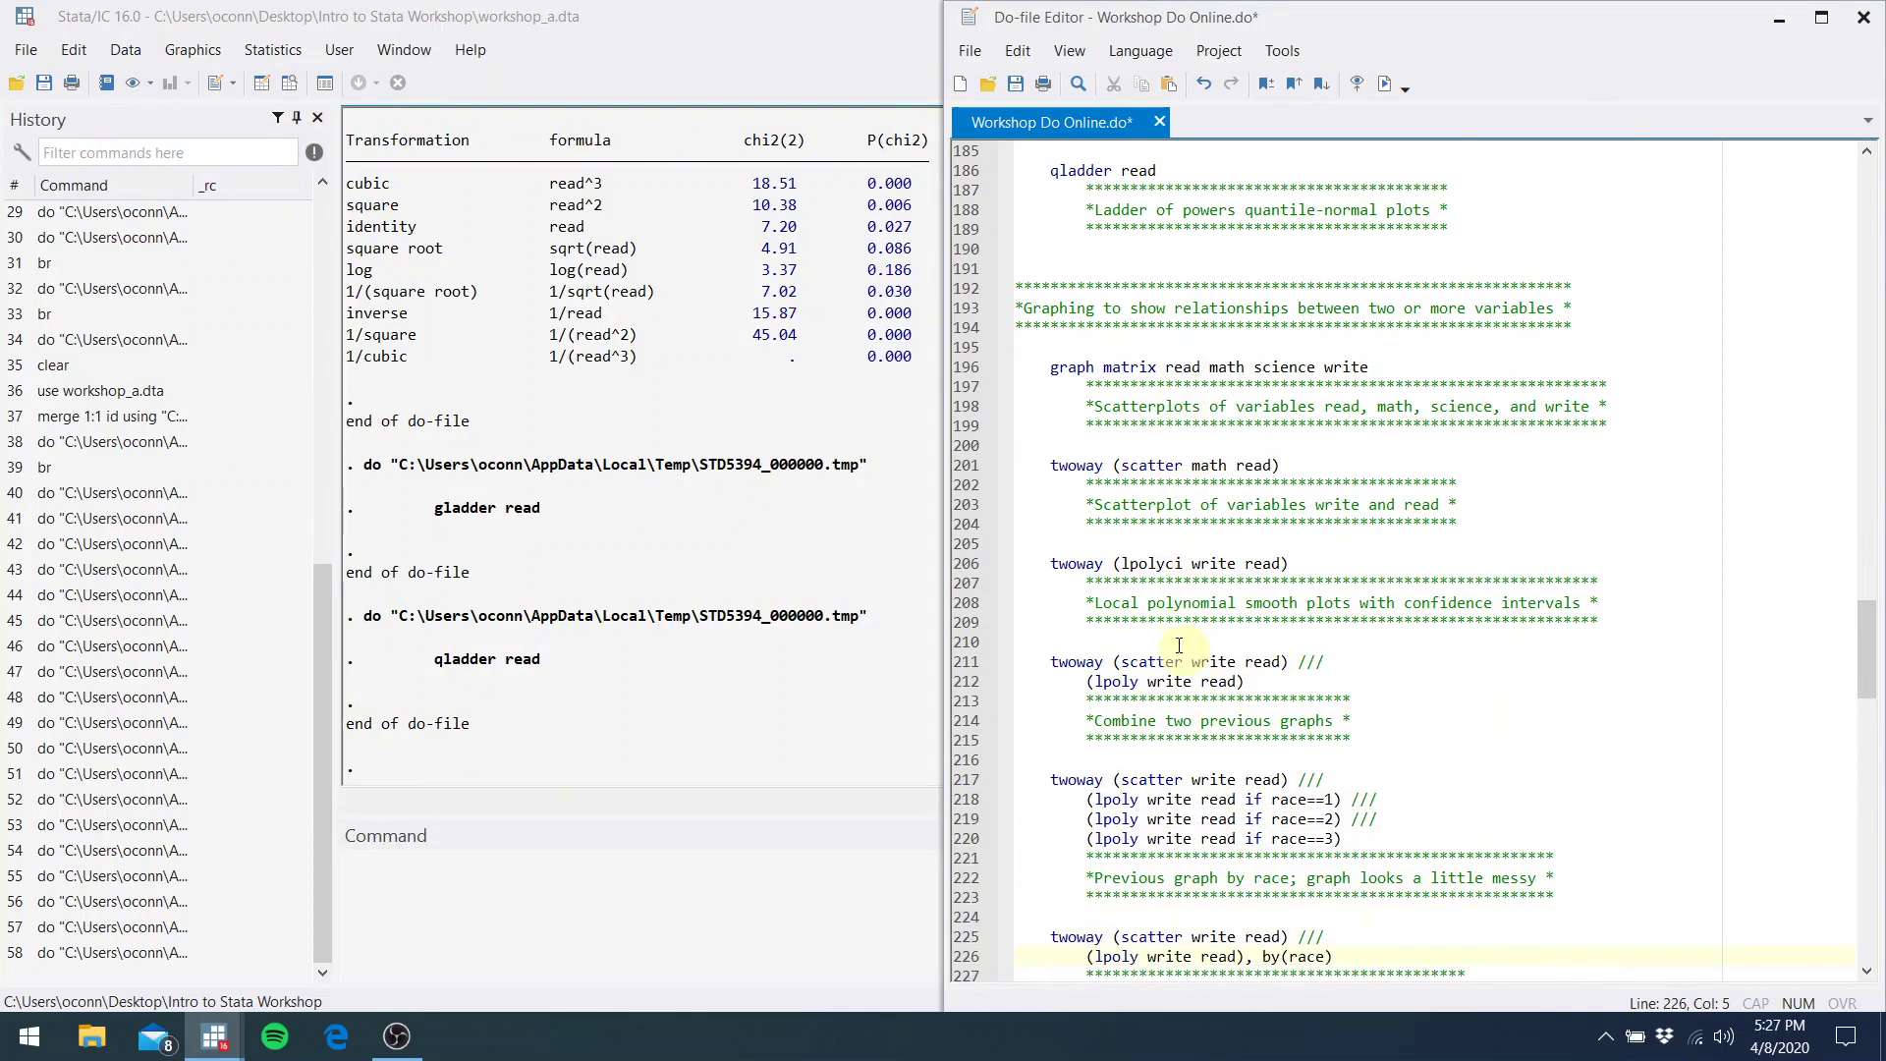
click(1168, 406)
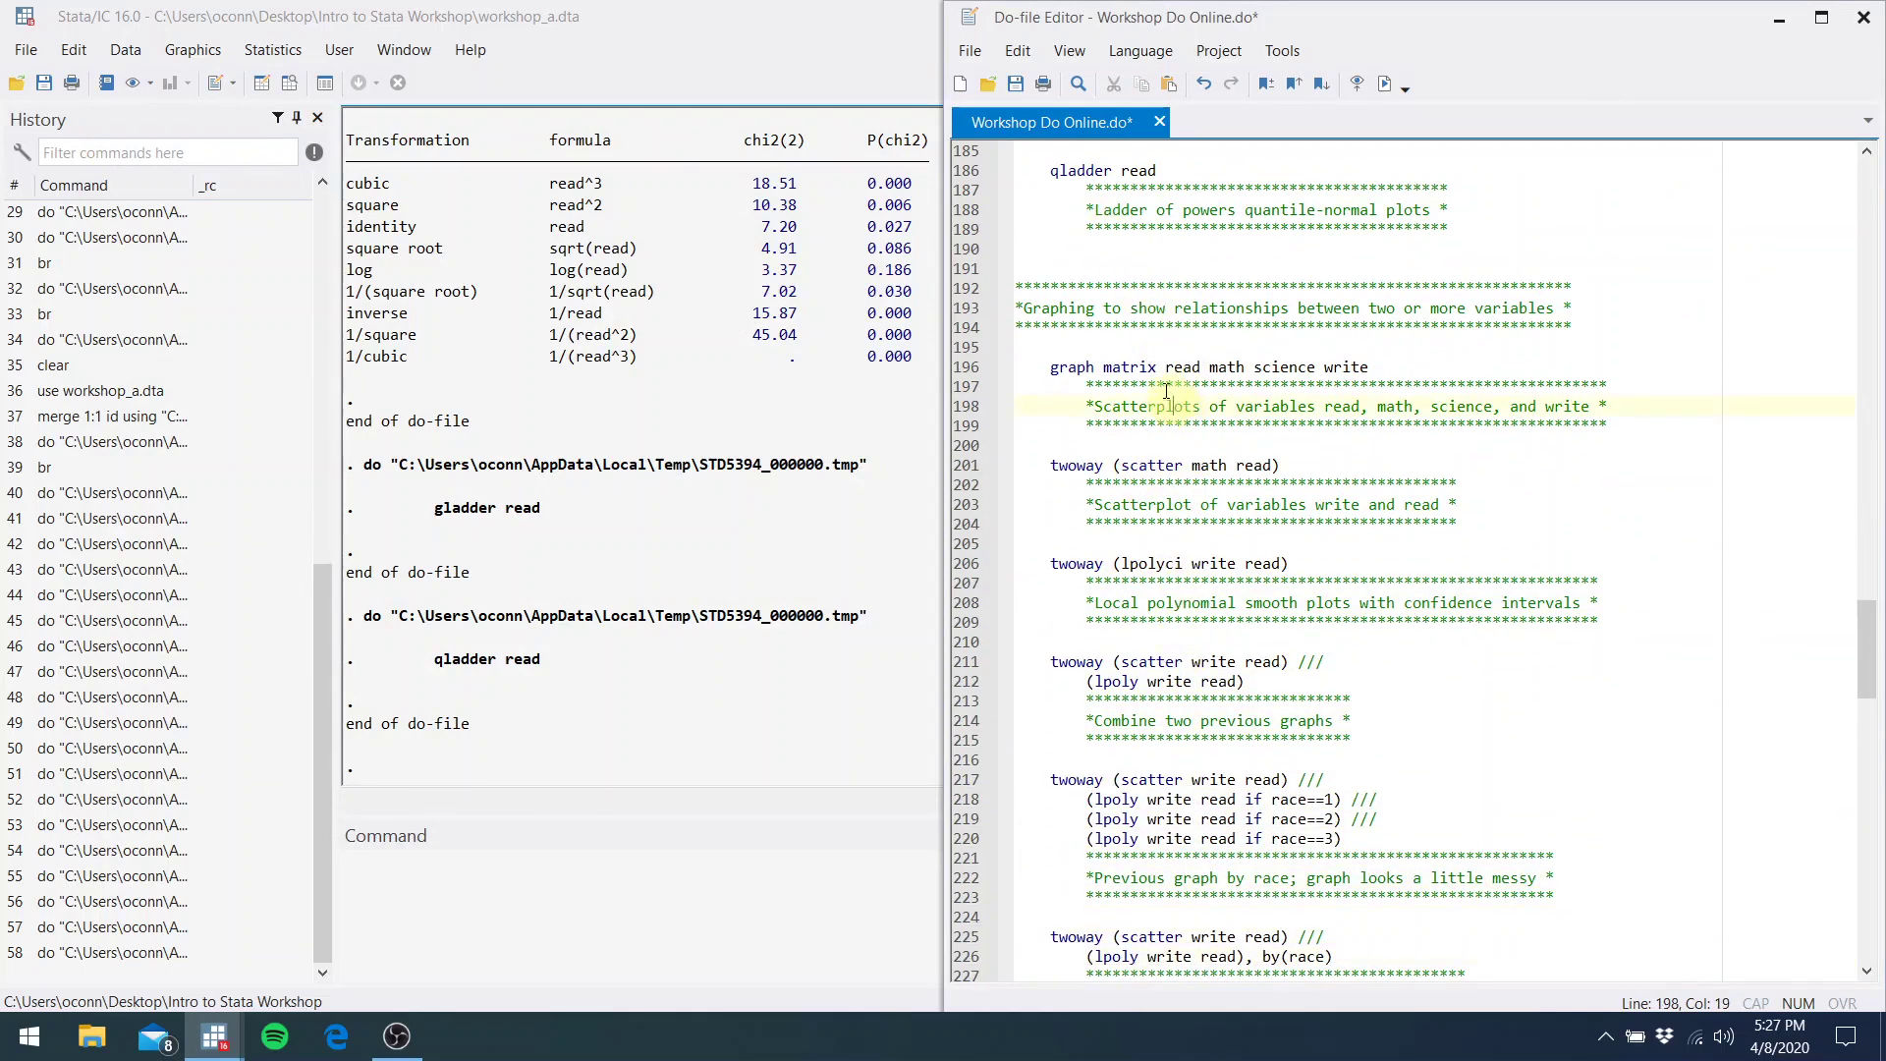
click(1152, 369)
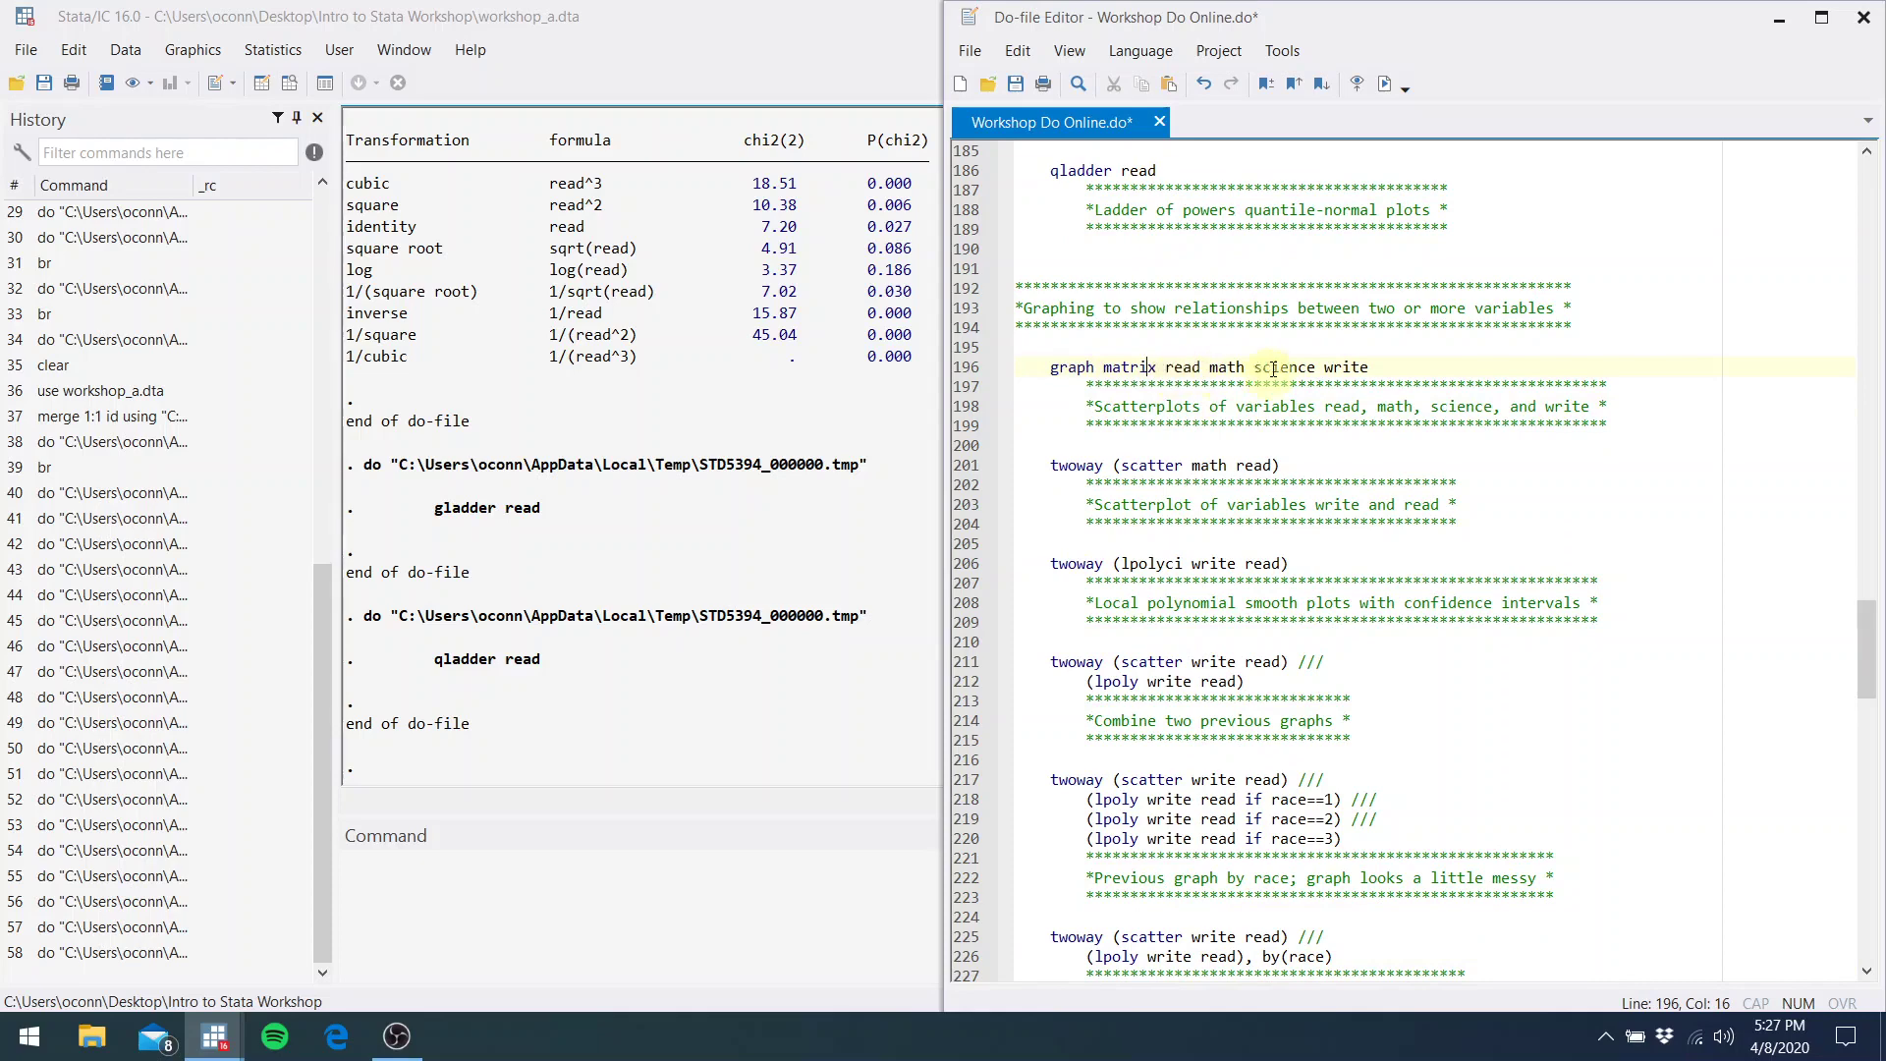
drag(1372, 367, 1043, 369)
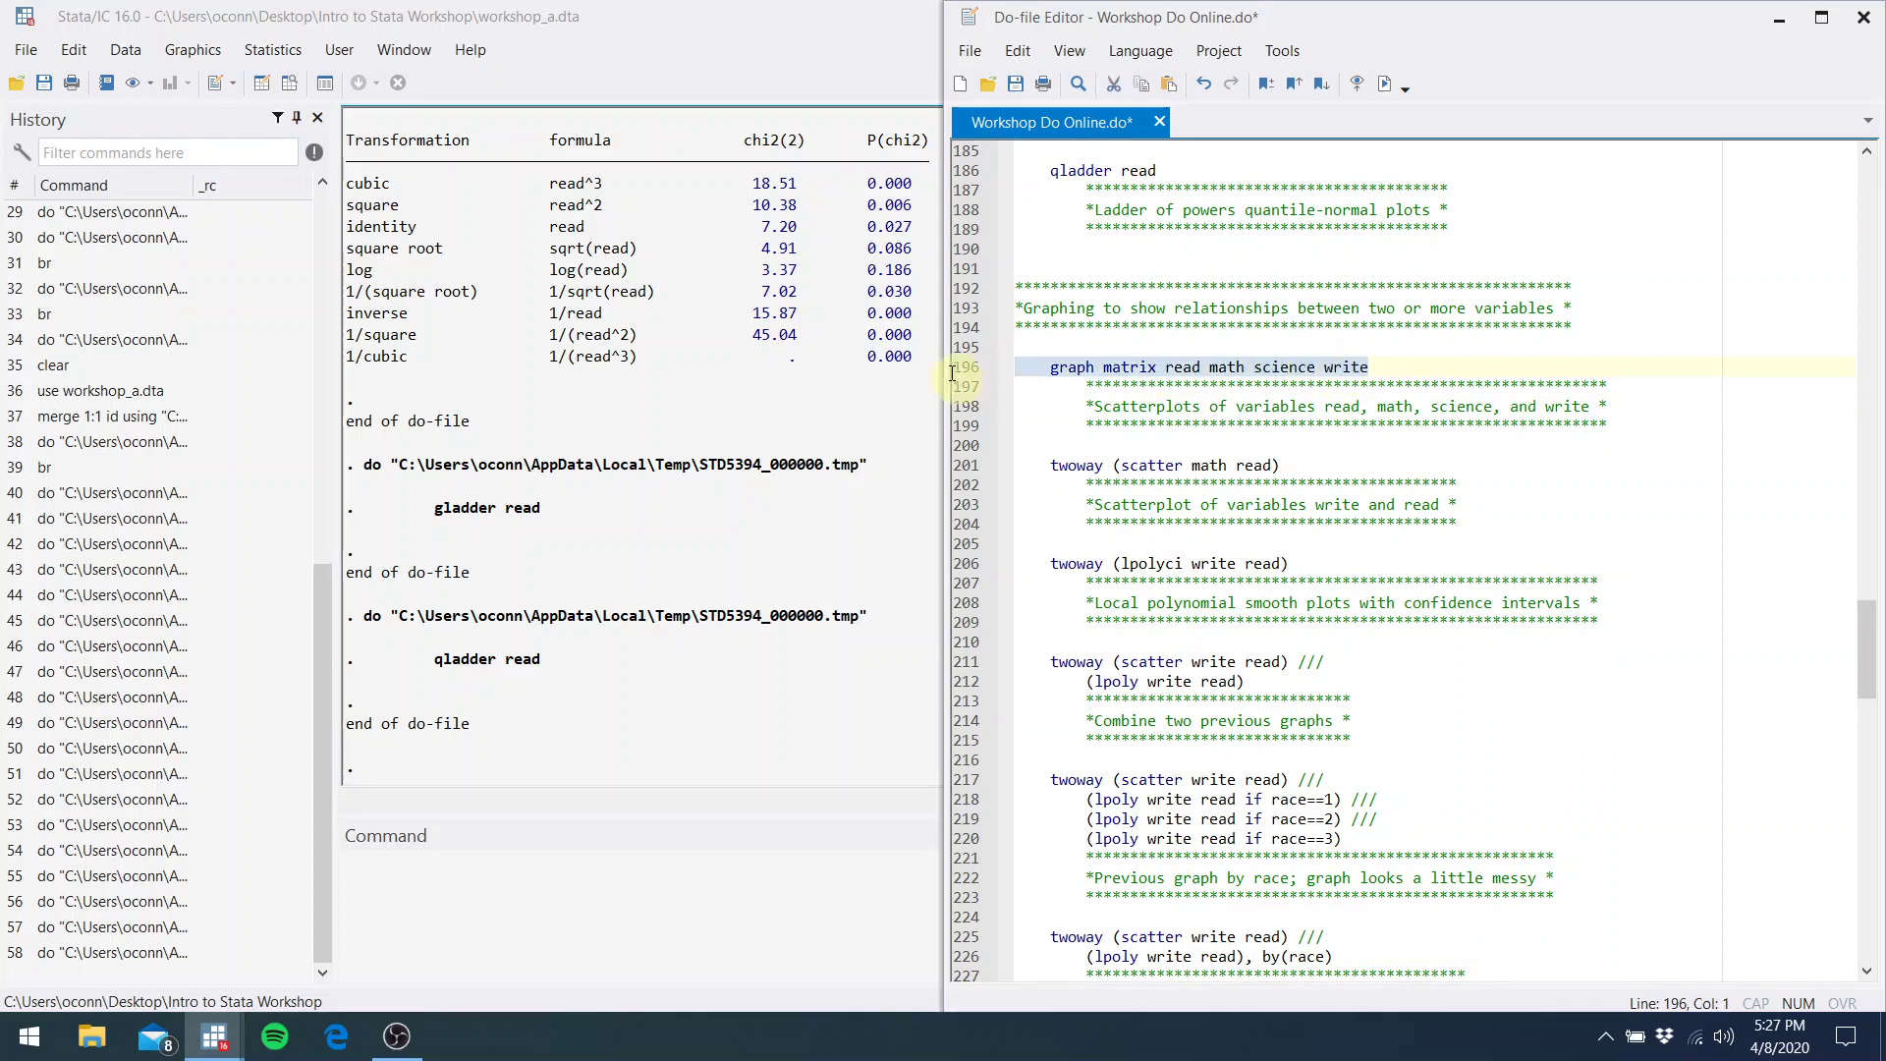
click(1391, 92)
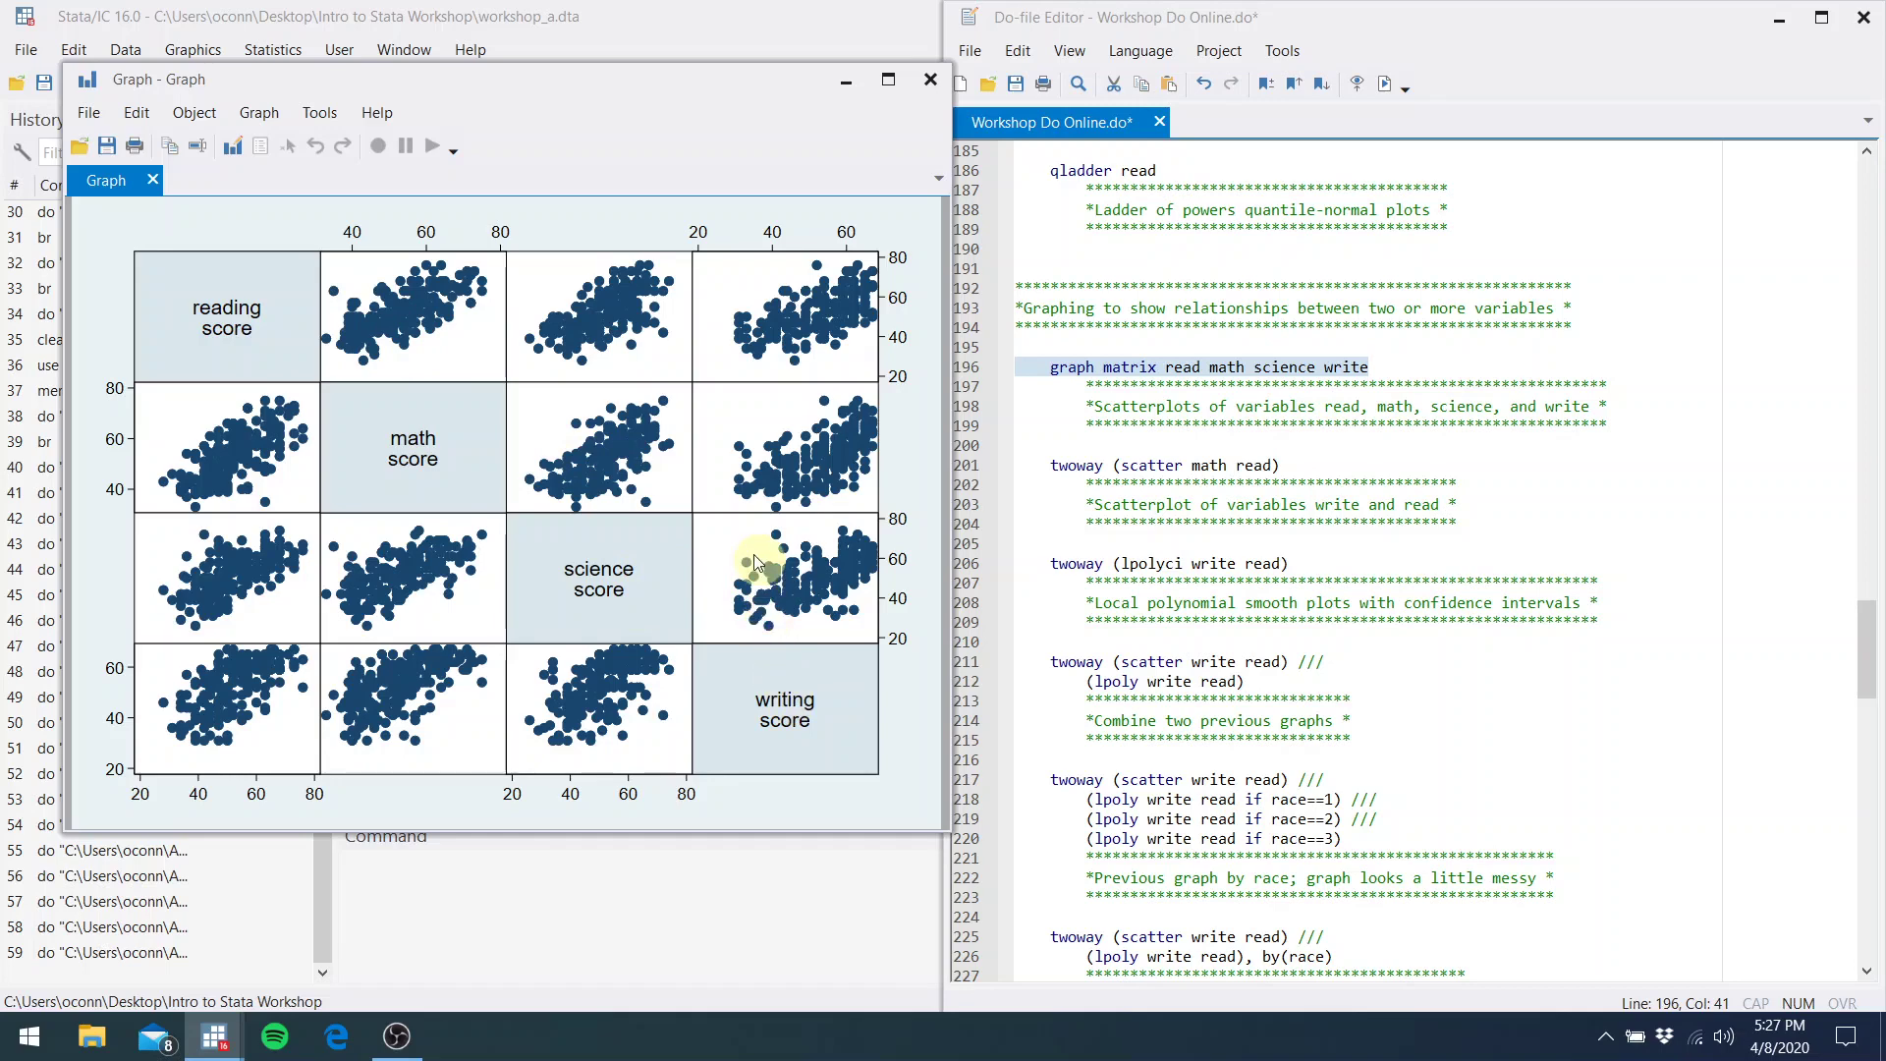
click(929, 79)
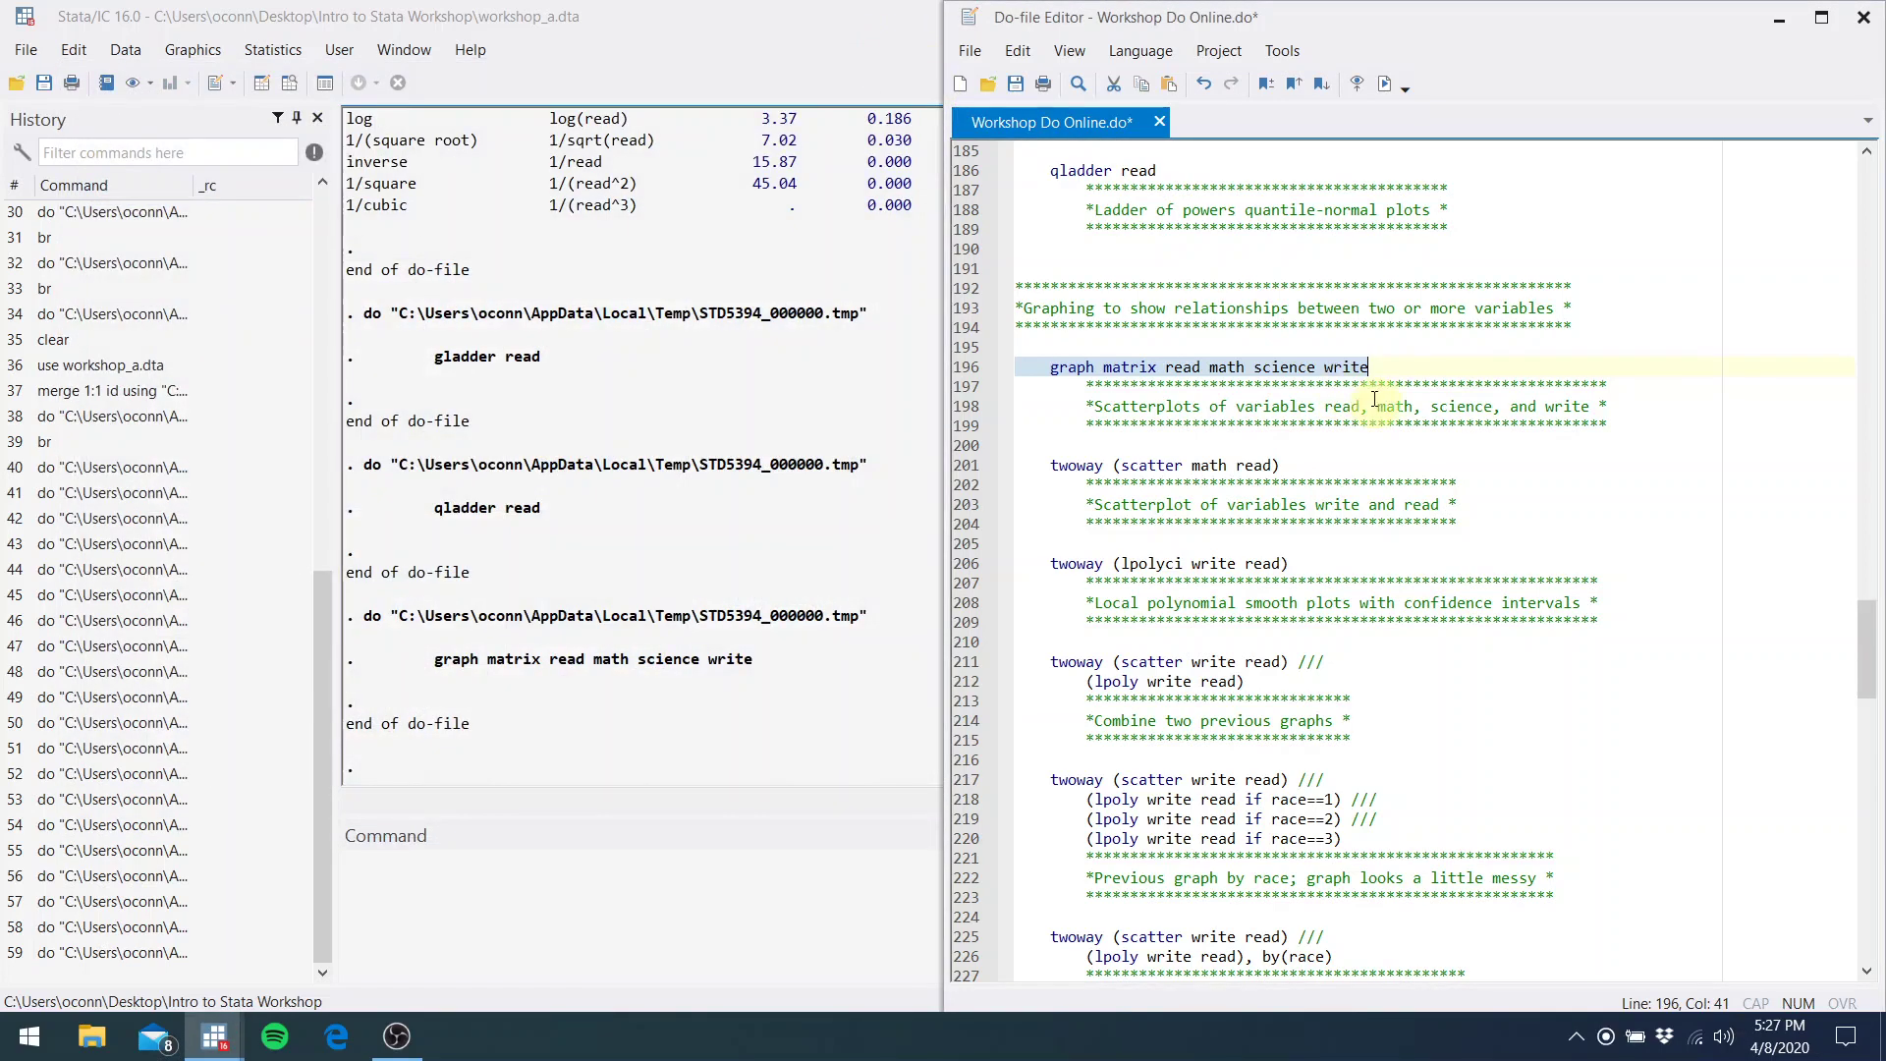
click(1384, 360)
double_click(1384, 359)
click(1385, 360)
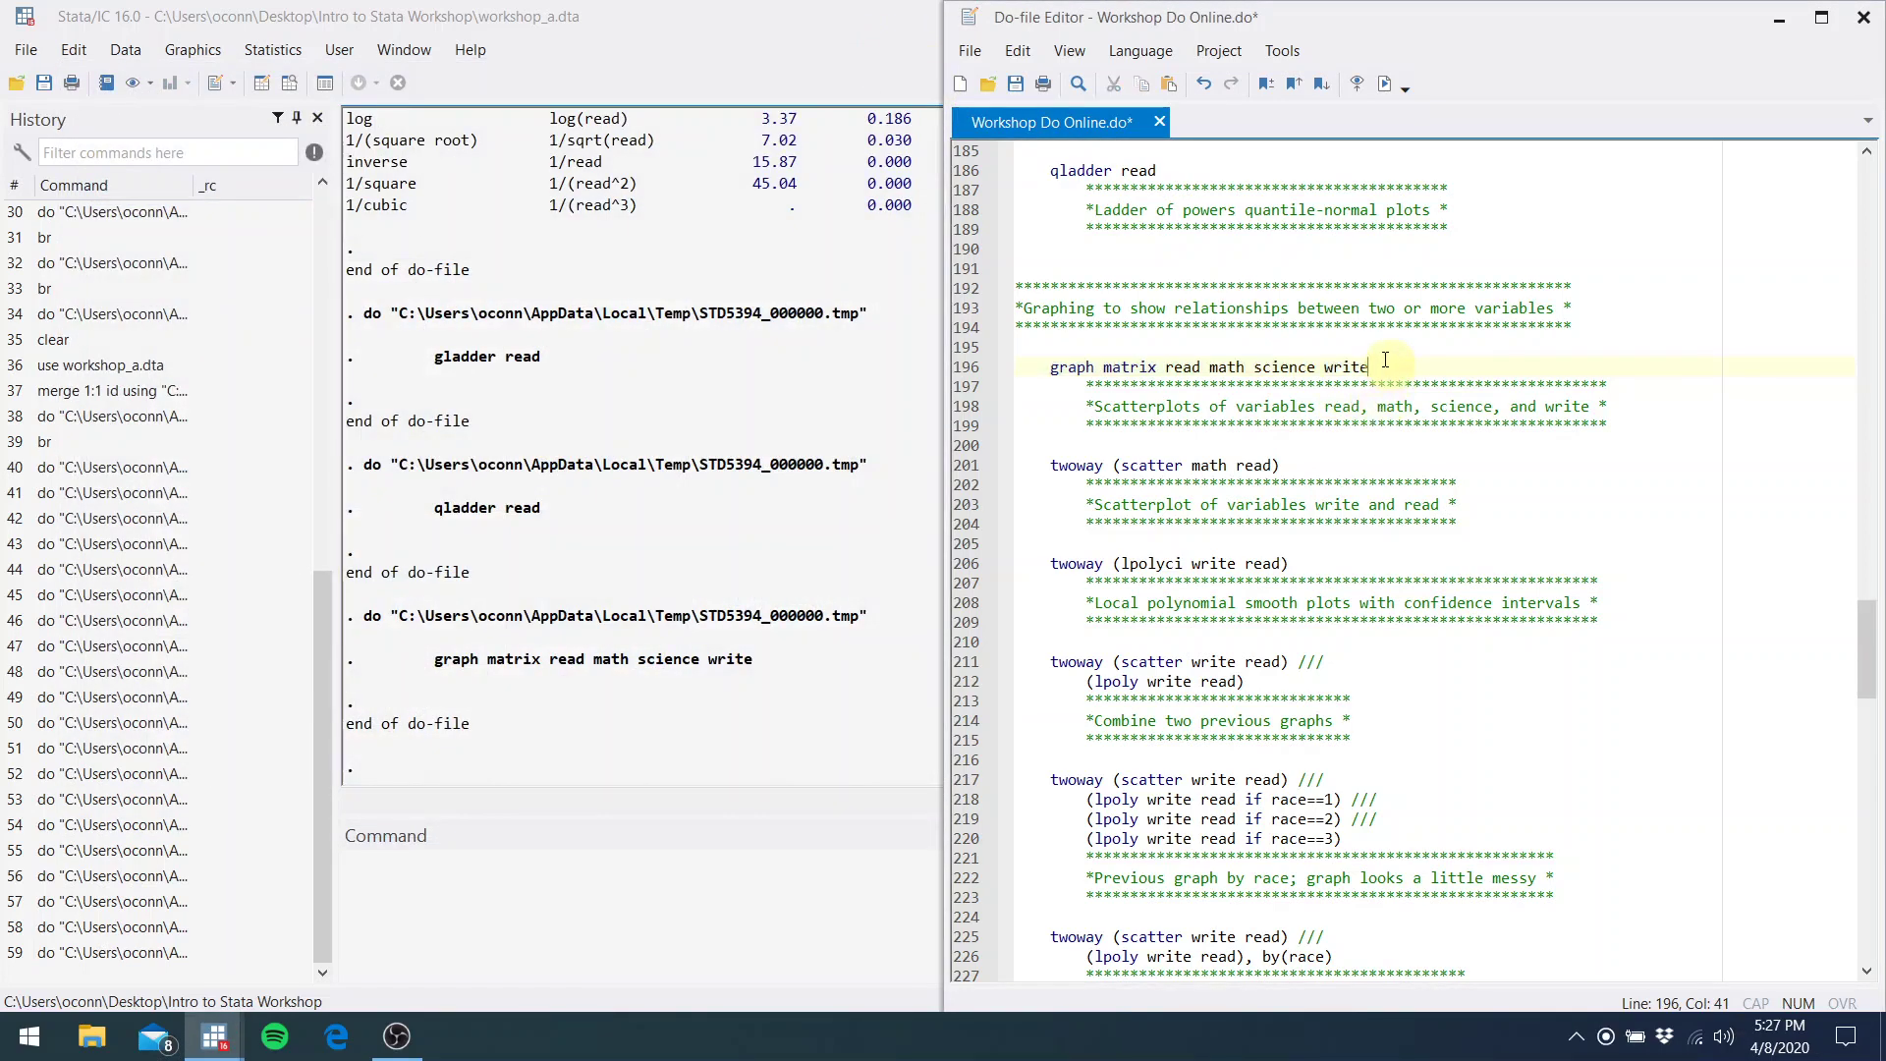
Add the ", half" option to the "graph matrix read math science write" line, run it, and close the graph
text(, half)
drag(1422, 366, 1316, 368)
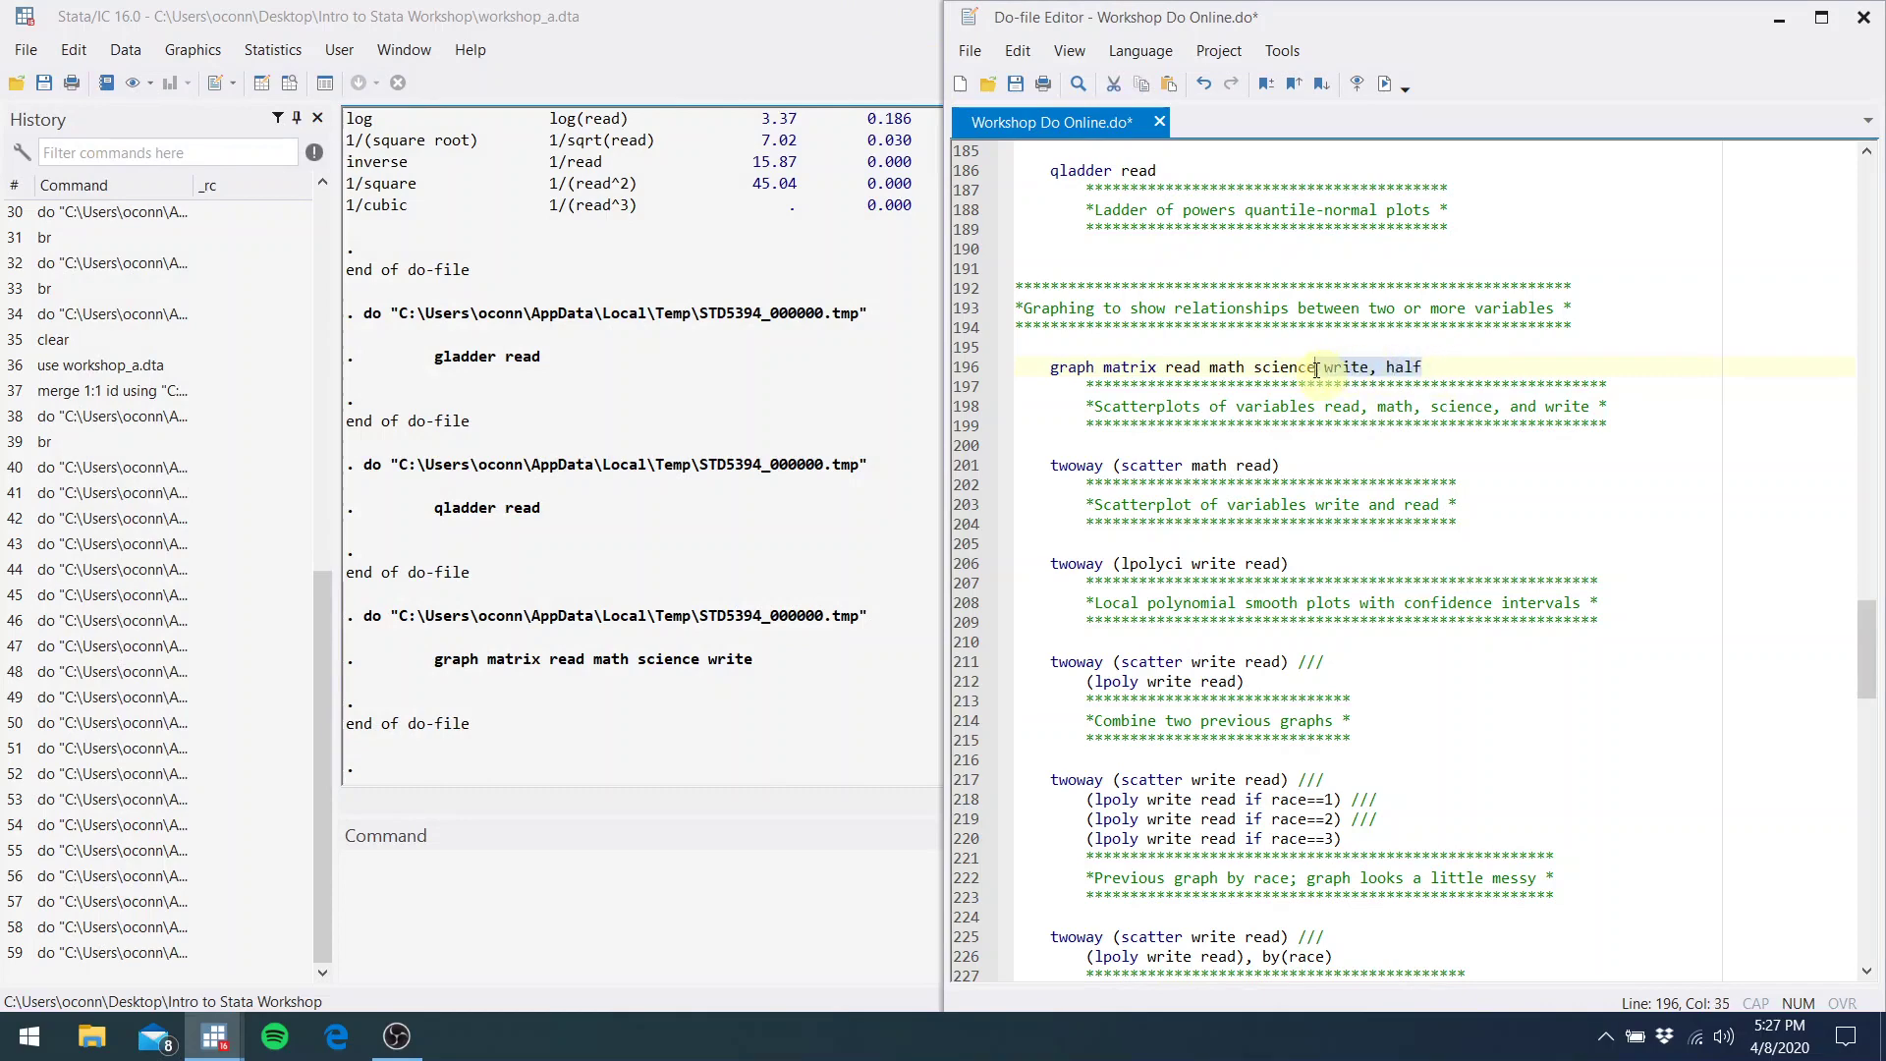
click(1382, 87)
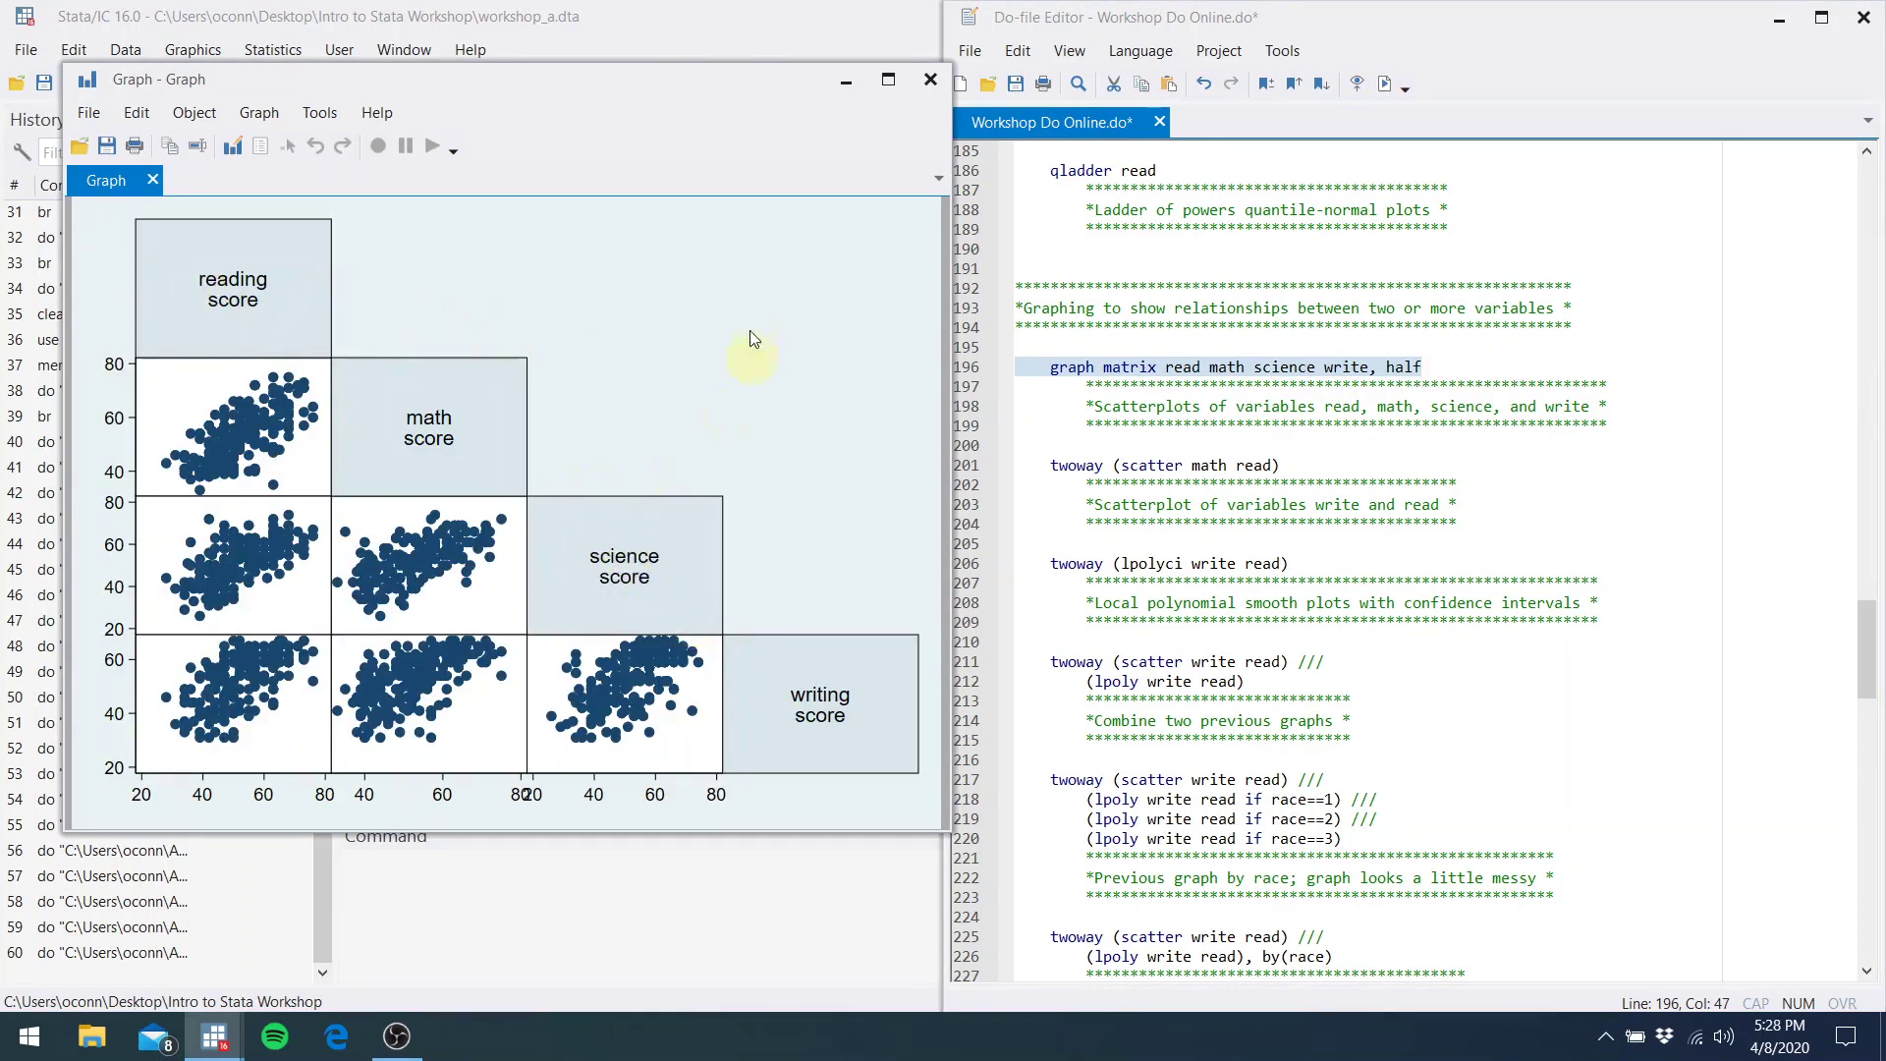
click(928, 81)
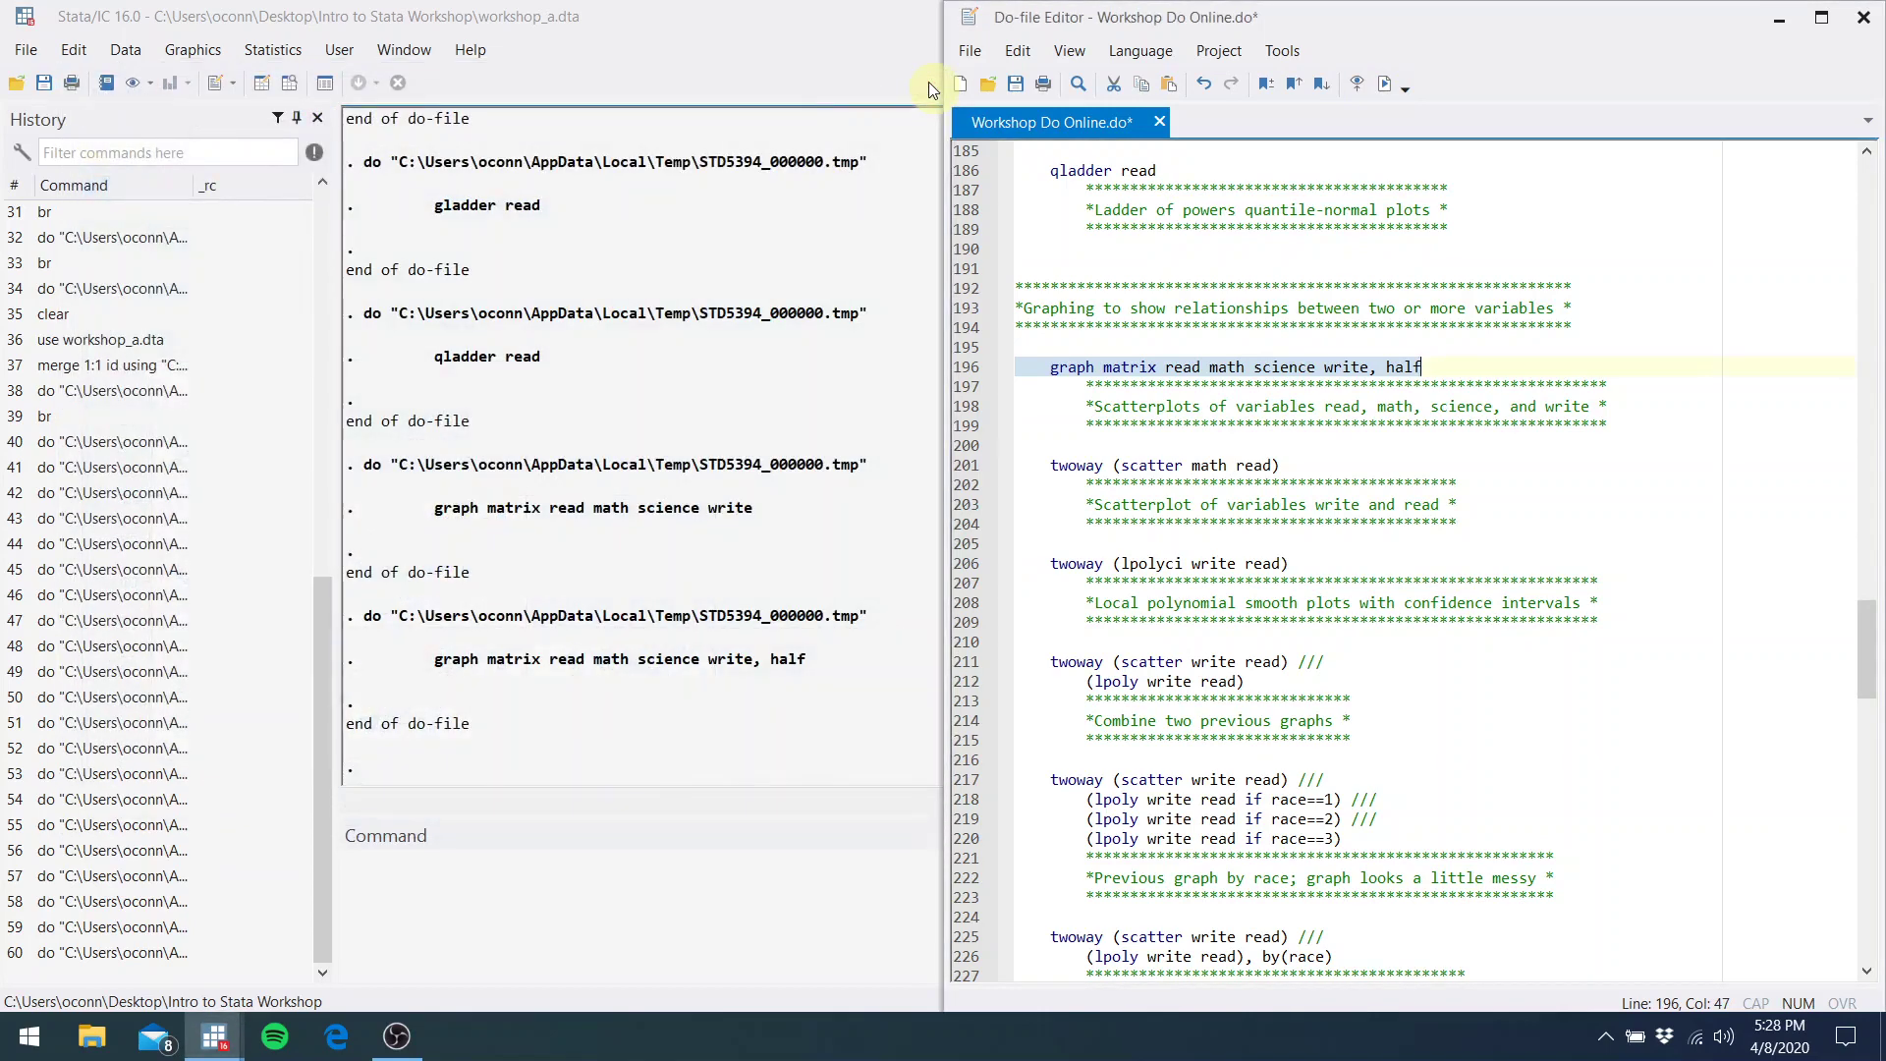
Run the "twoway (scatter math read)" line to draw a scatterplot of math against reading scores, then close the graph
click(1244, 448)
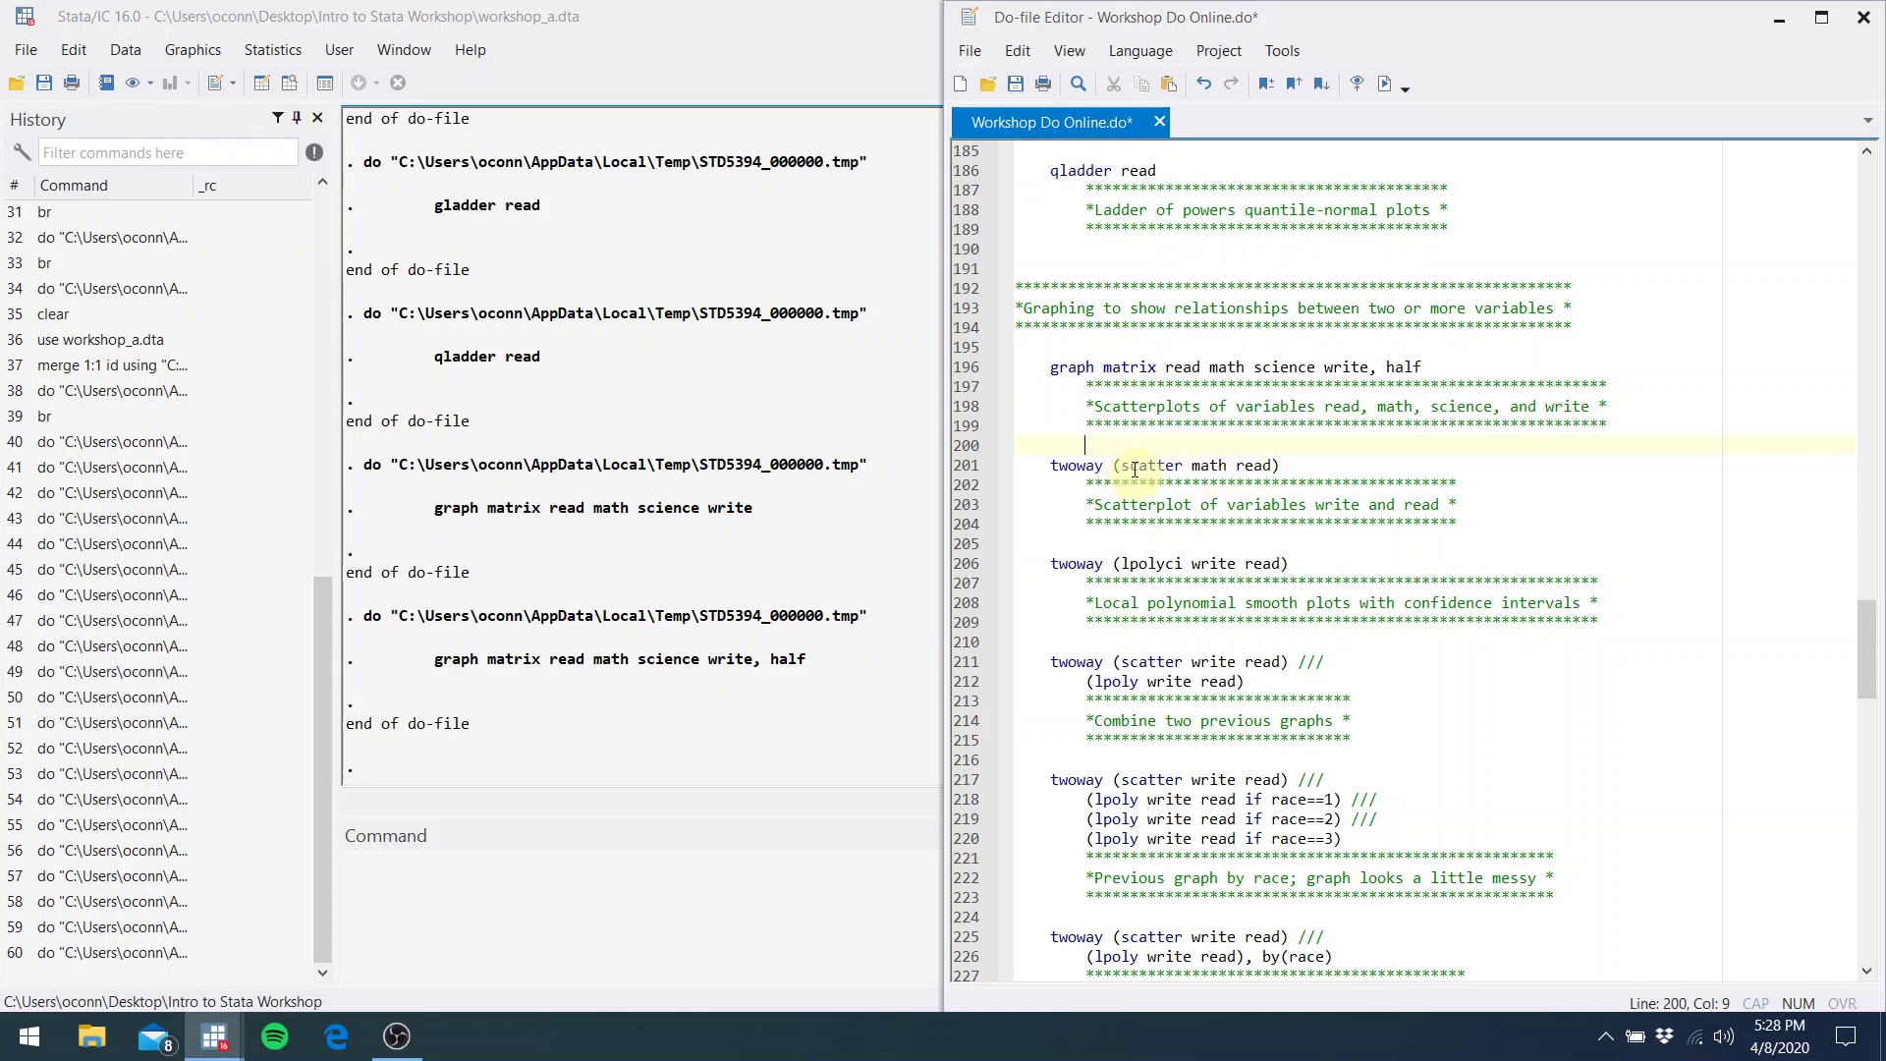
drag(1267, 469, 1025, 468)
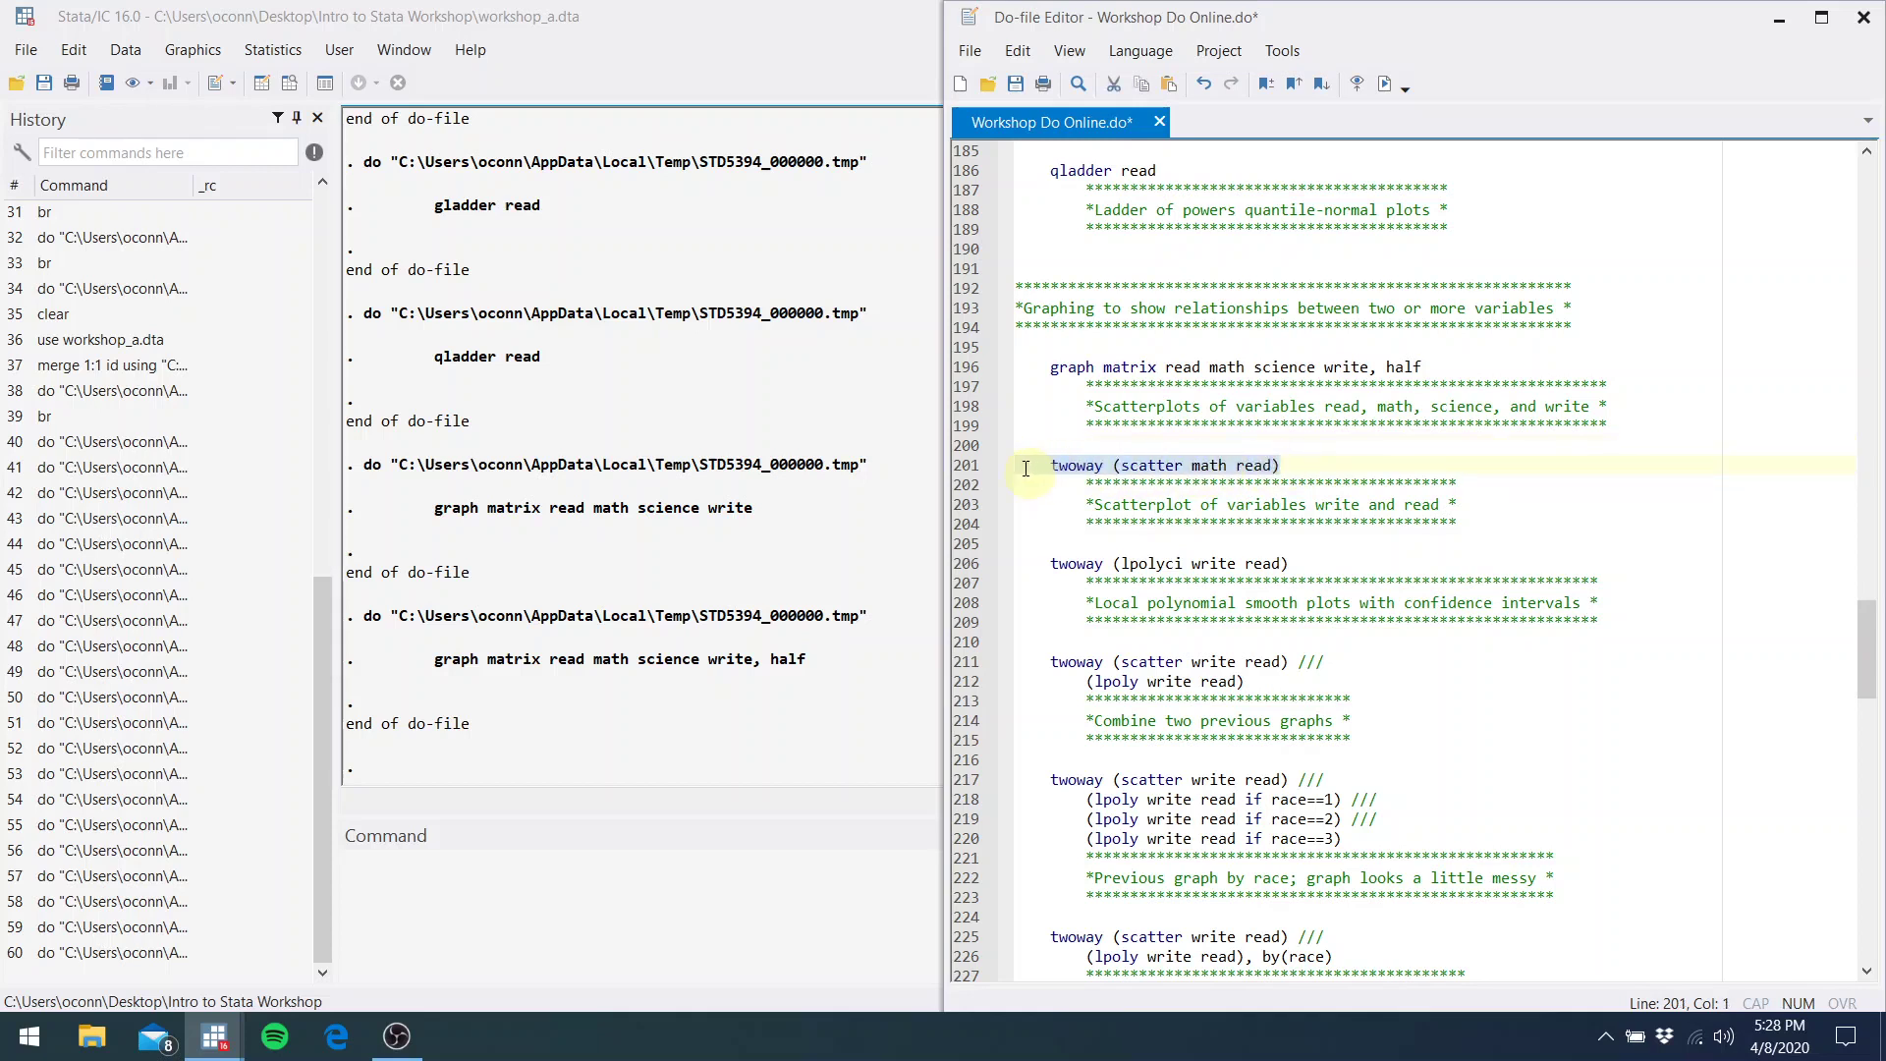
click(1382, 82)
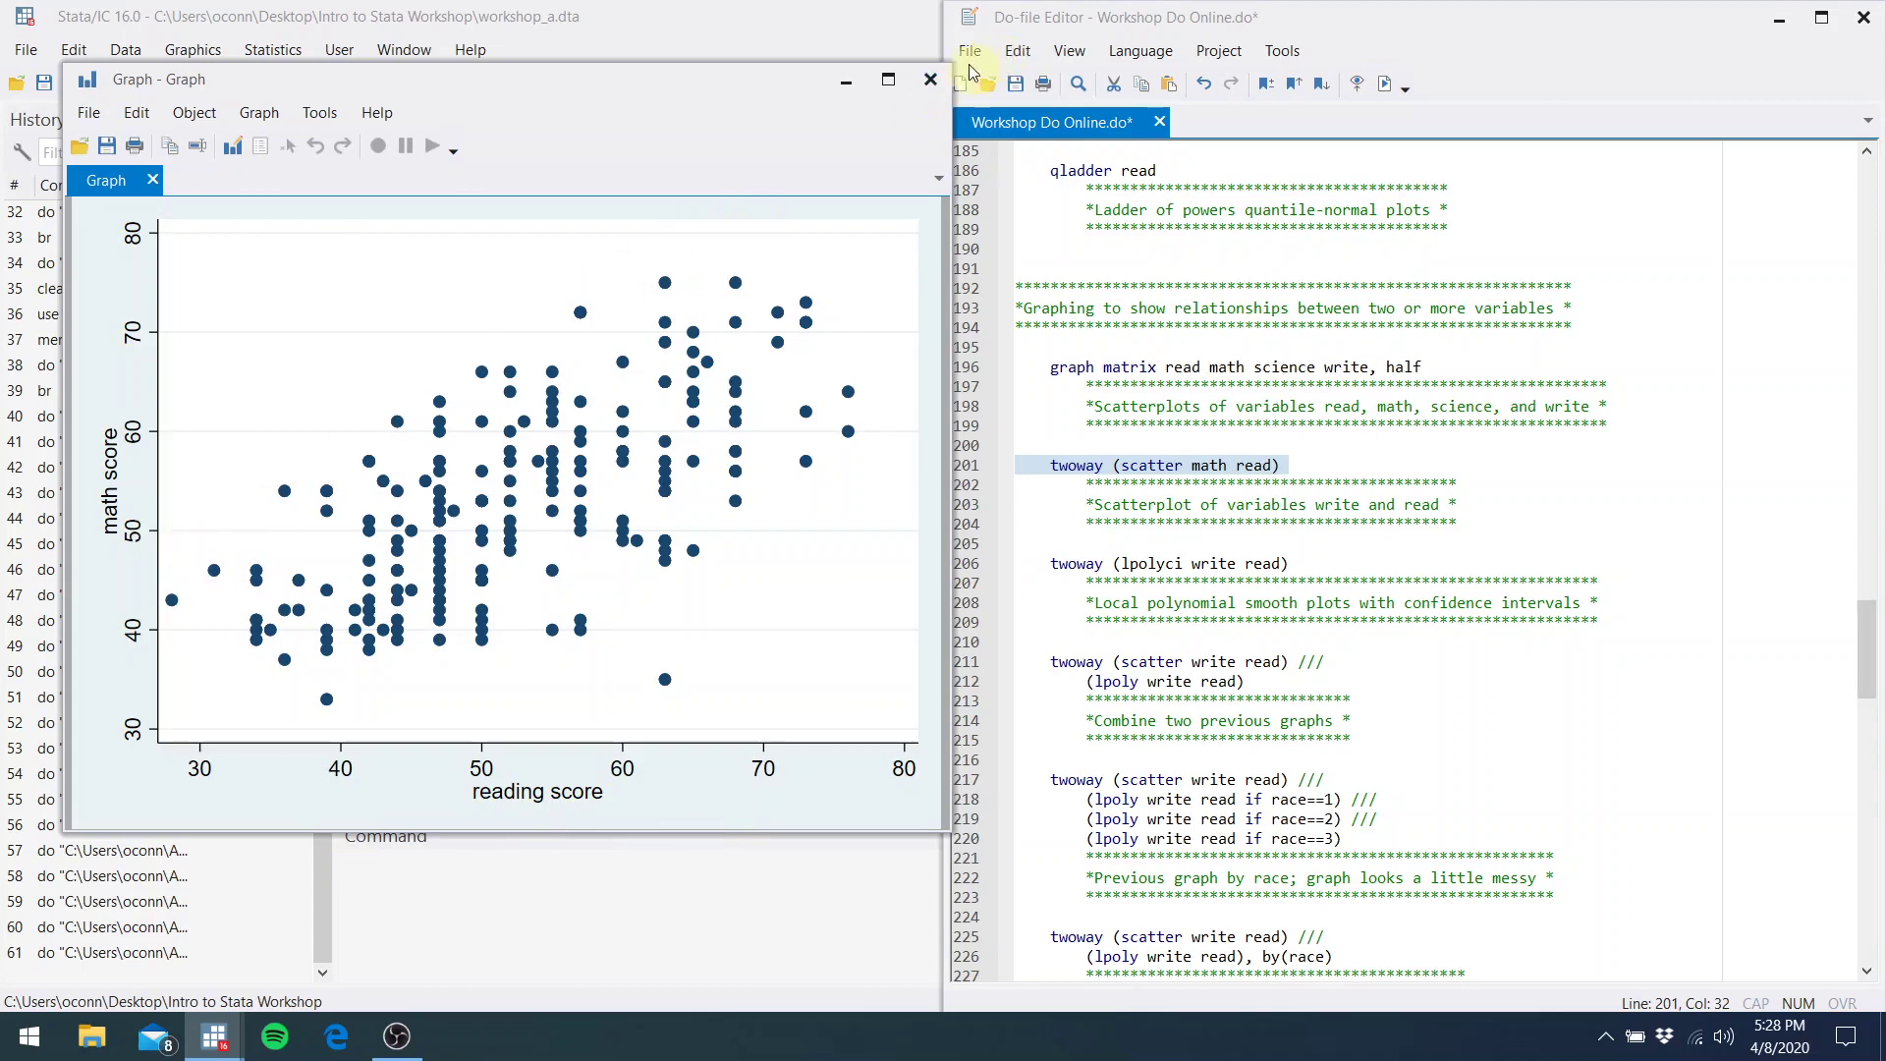
click(930, 79)
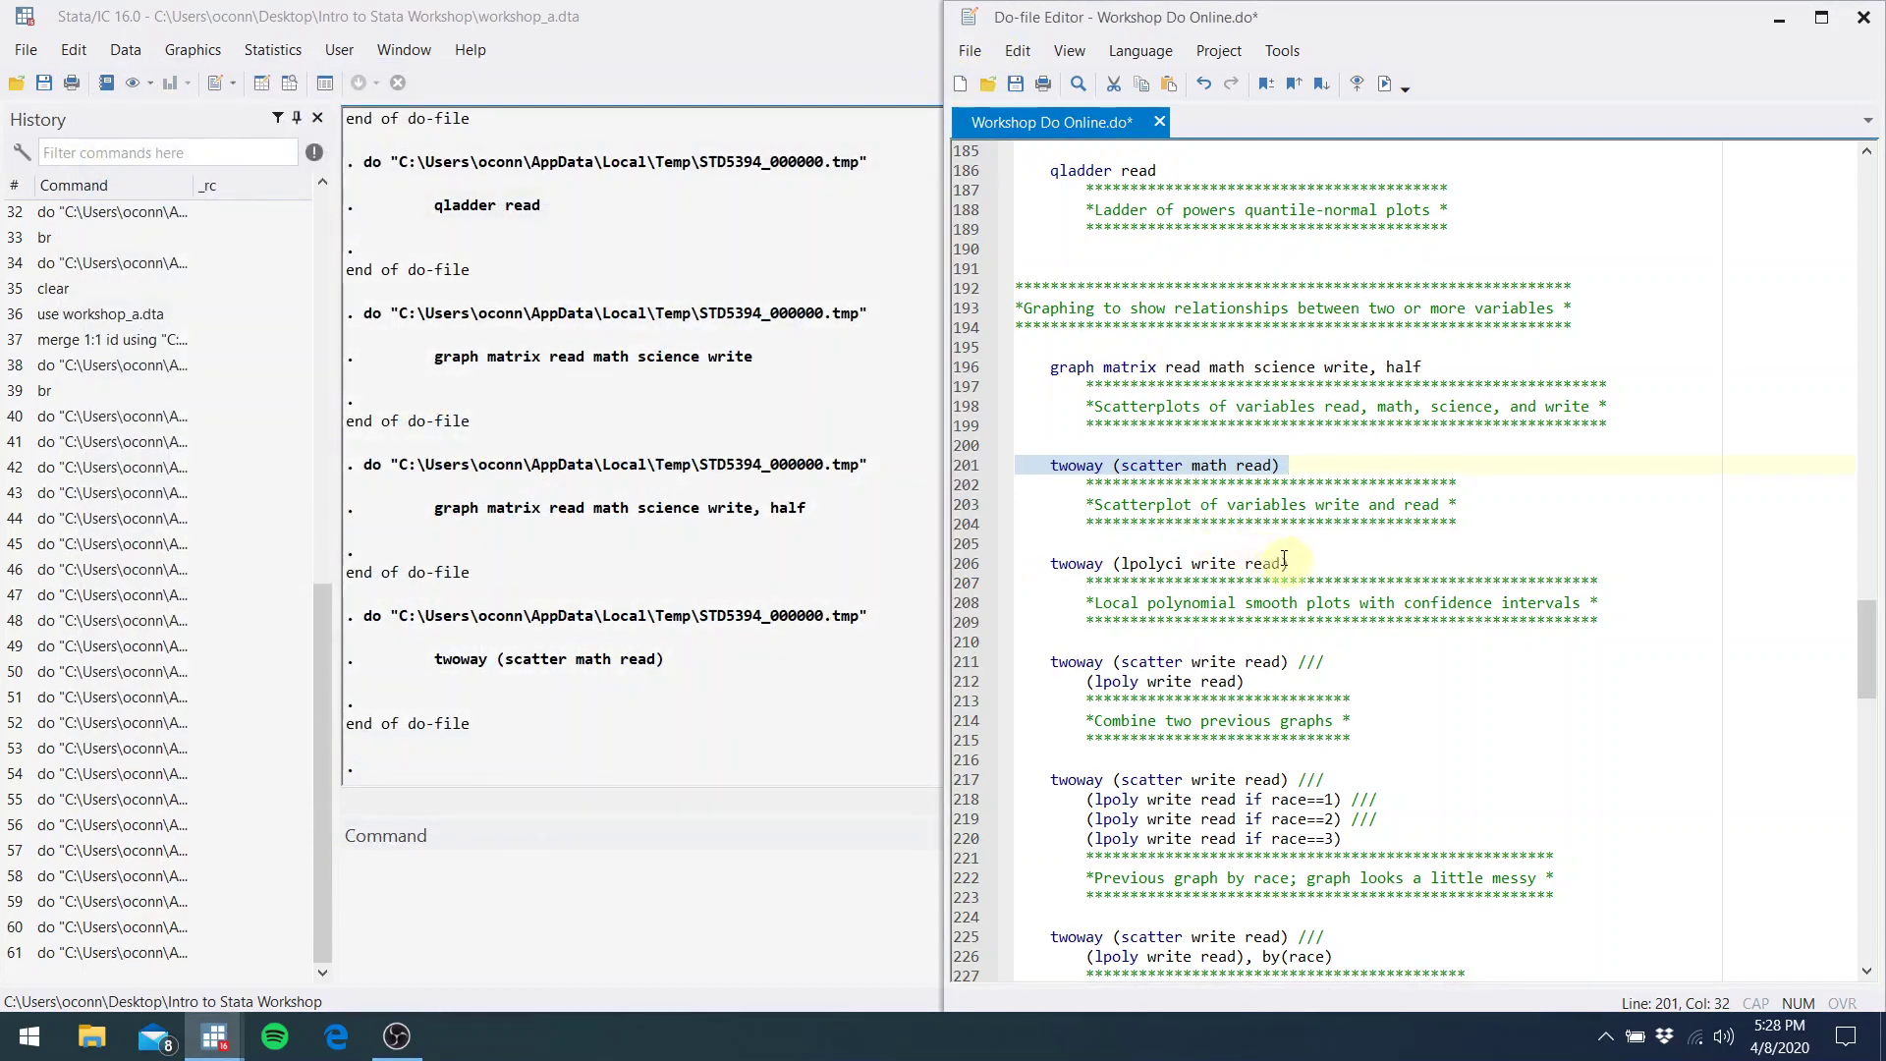
Run the "twoway (lpolyci write read)" line to draw a local polynomial smooth with confidence interval, then close the graph
drag(1288, 562, 1052, 563)
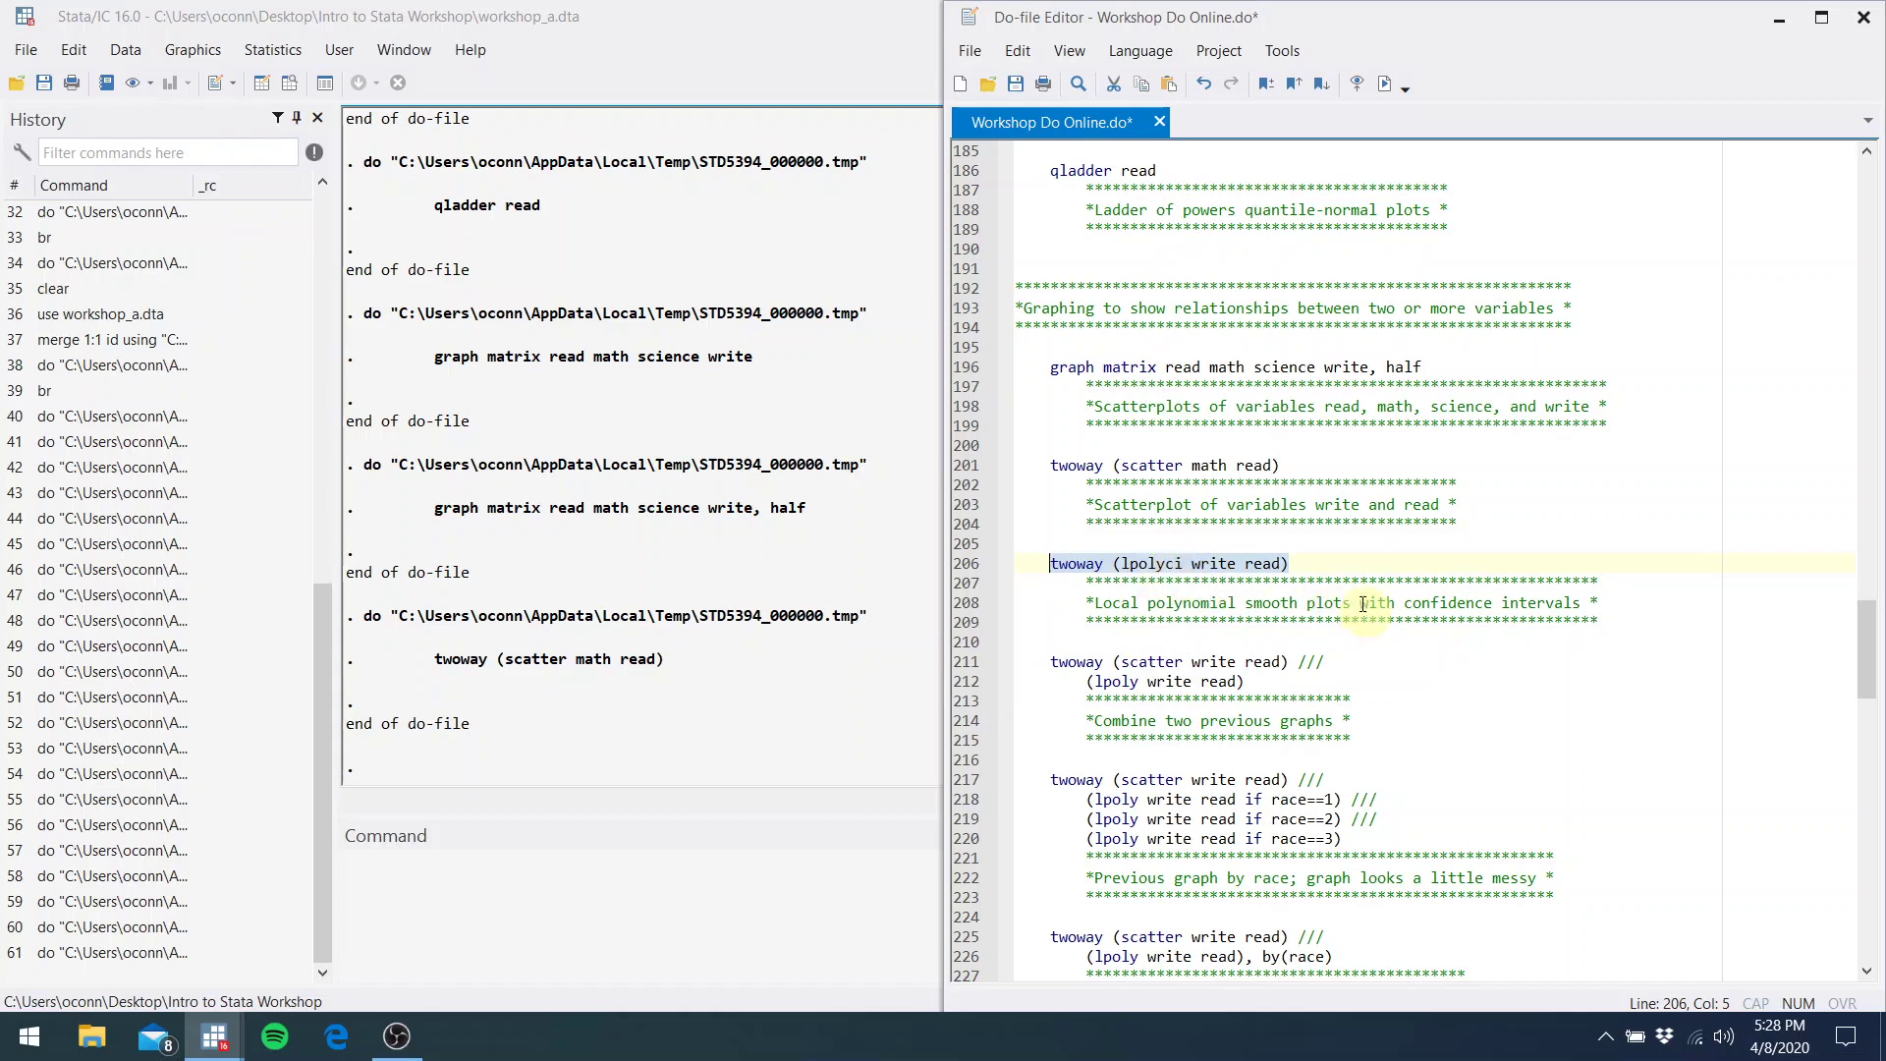
click(1385, 85)
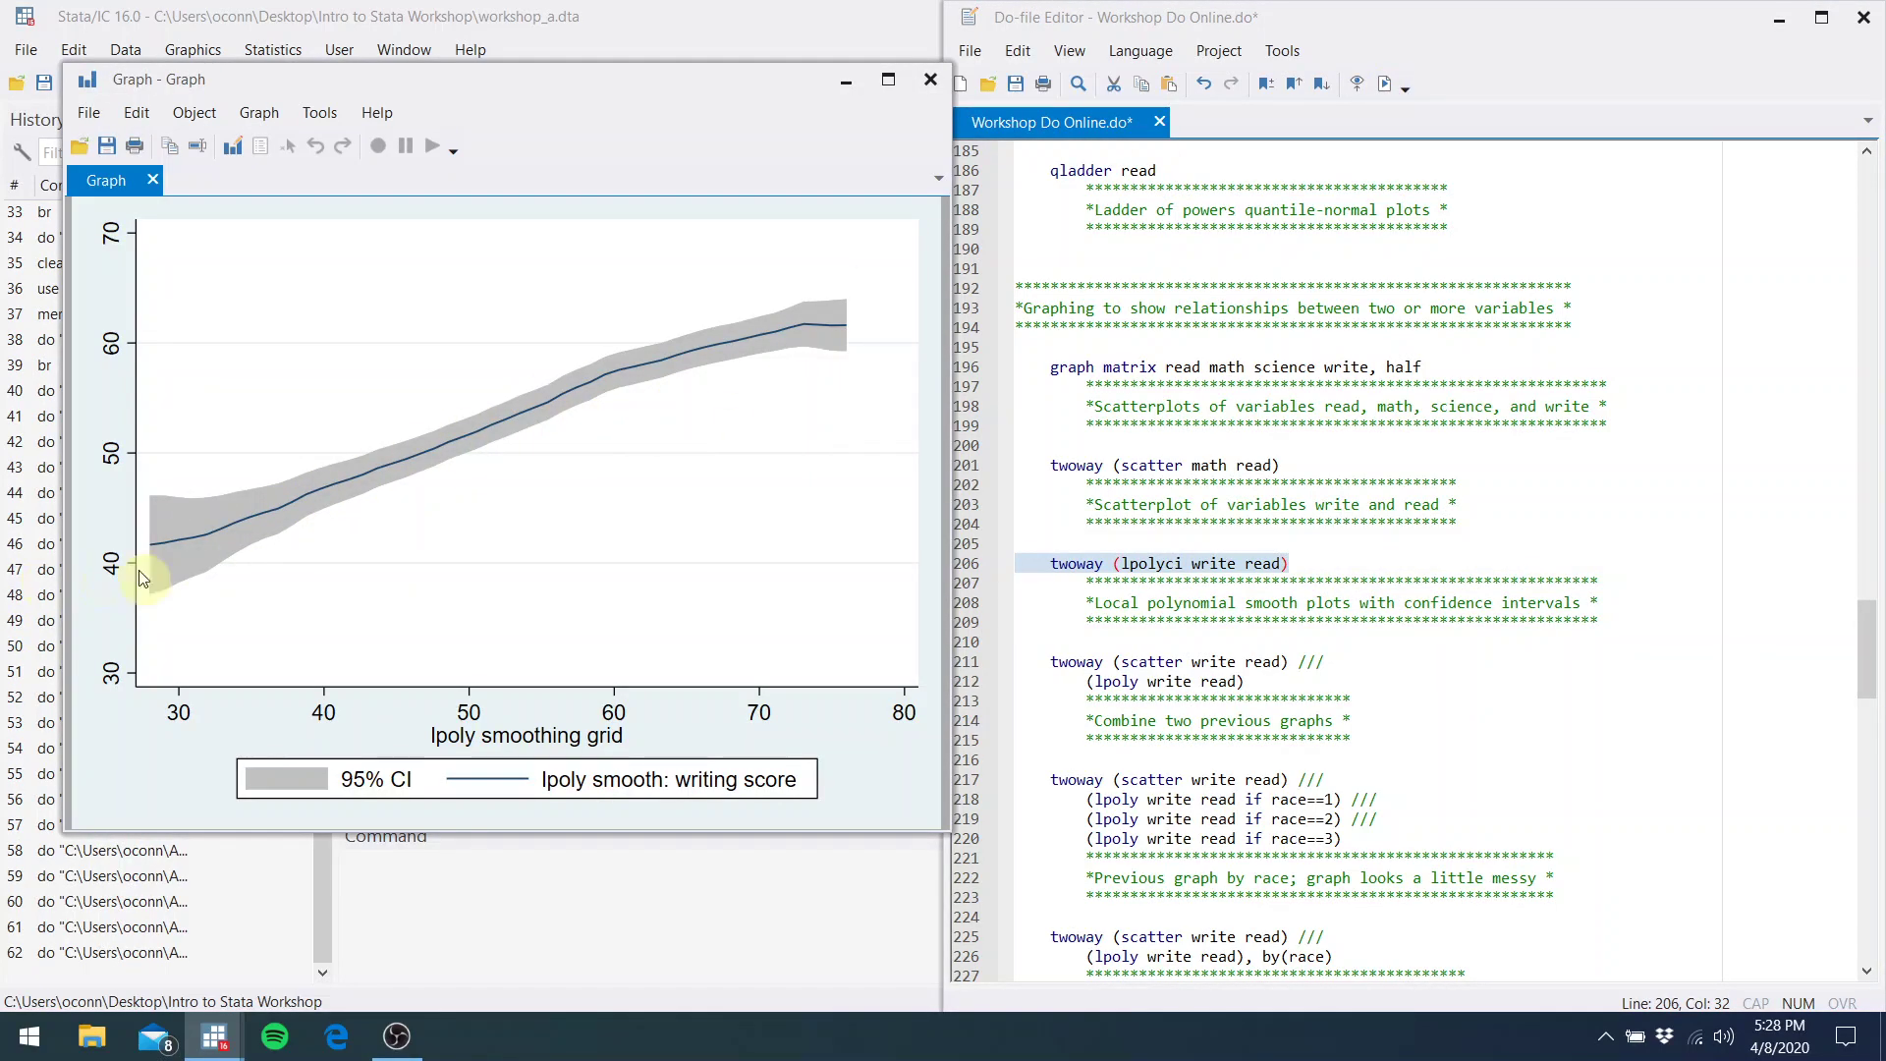
click(928, 79)
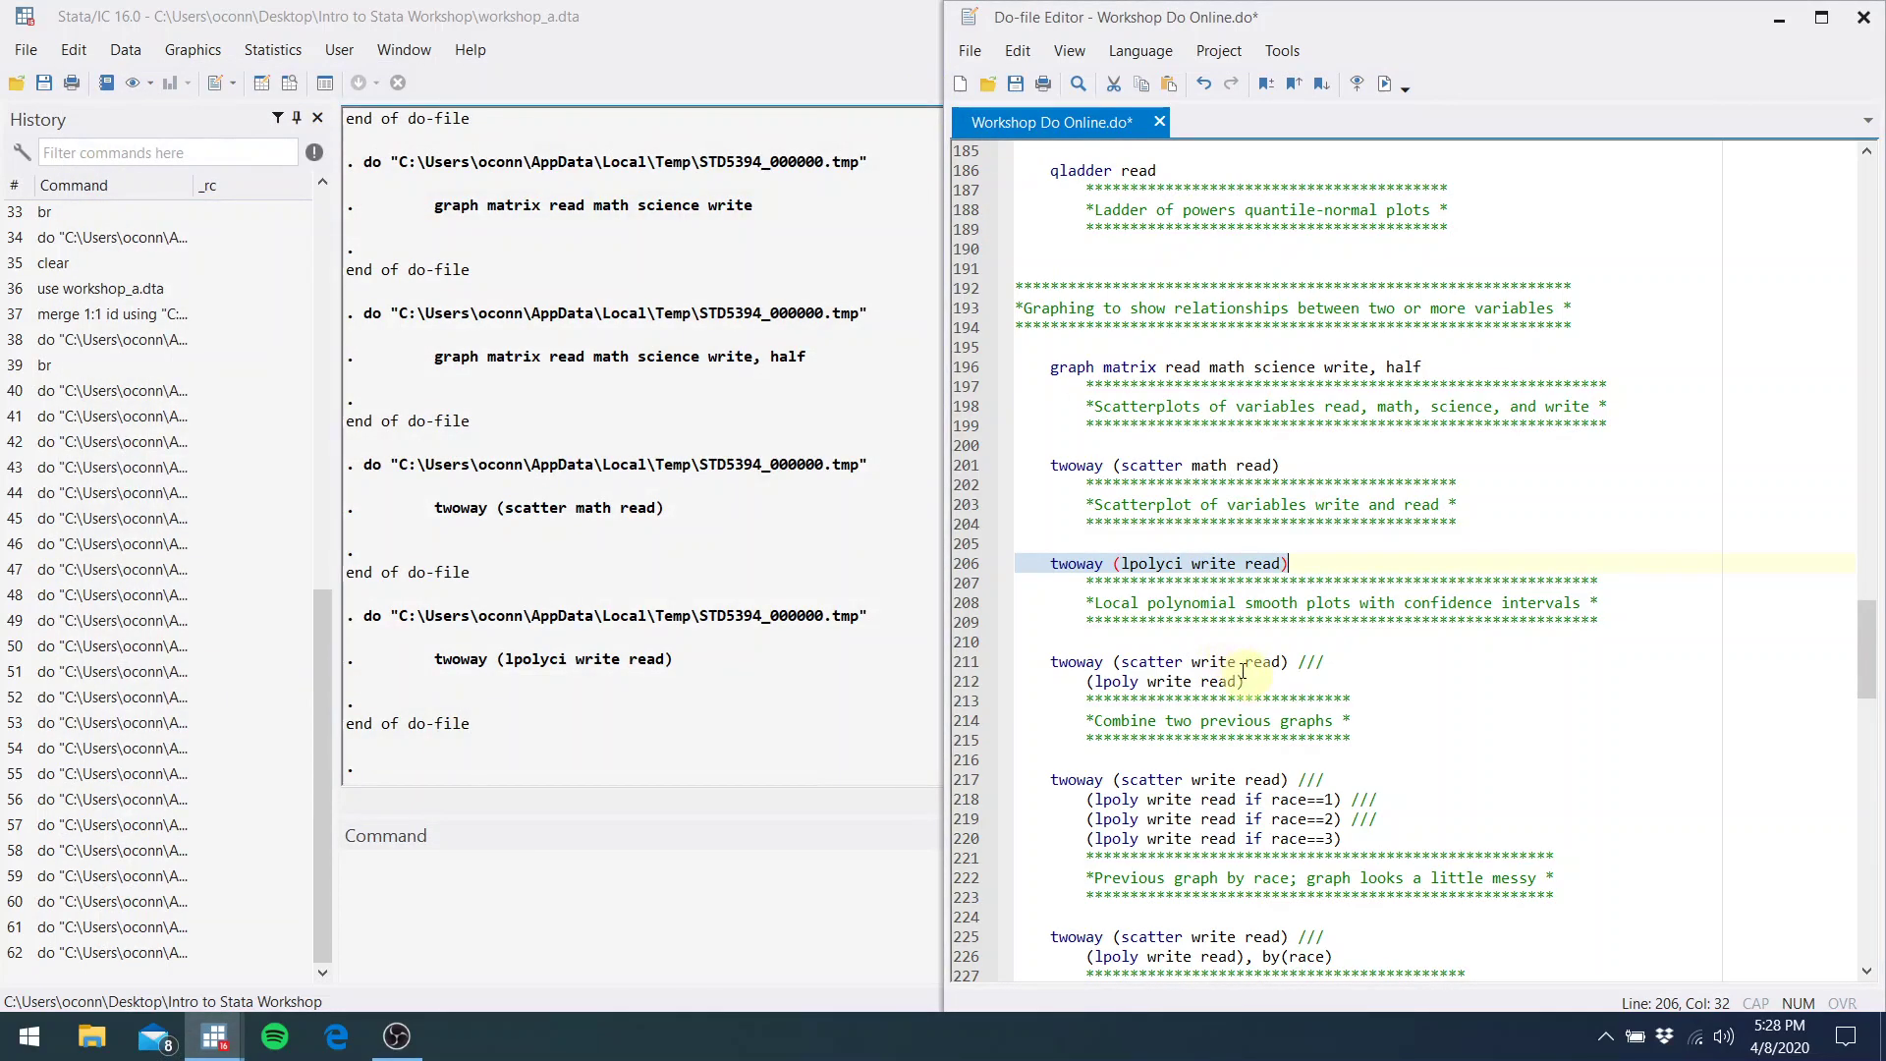
Run the two-line twoway command overlaying "scatter write read" and "lpoly write read", then close the graph
drag(1248, 681, 1061, 661)
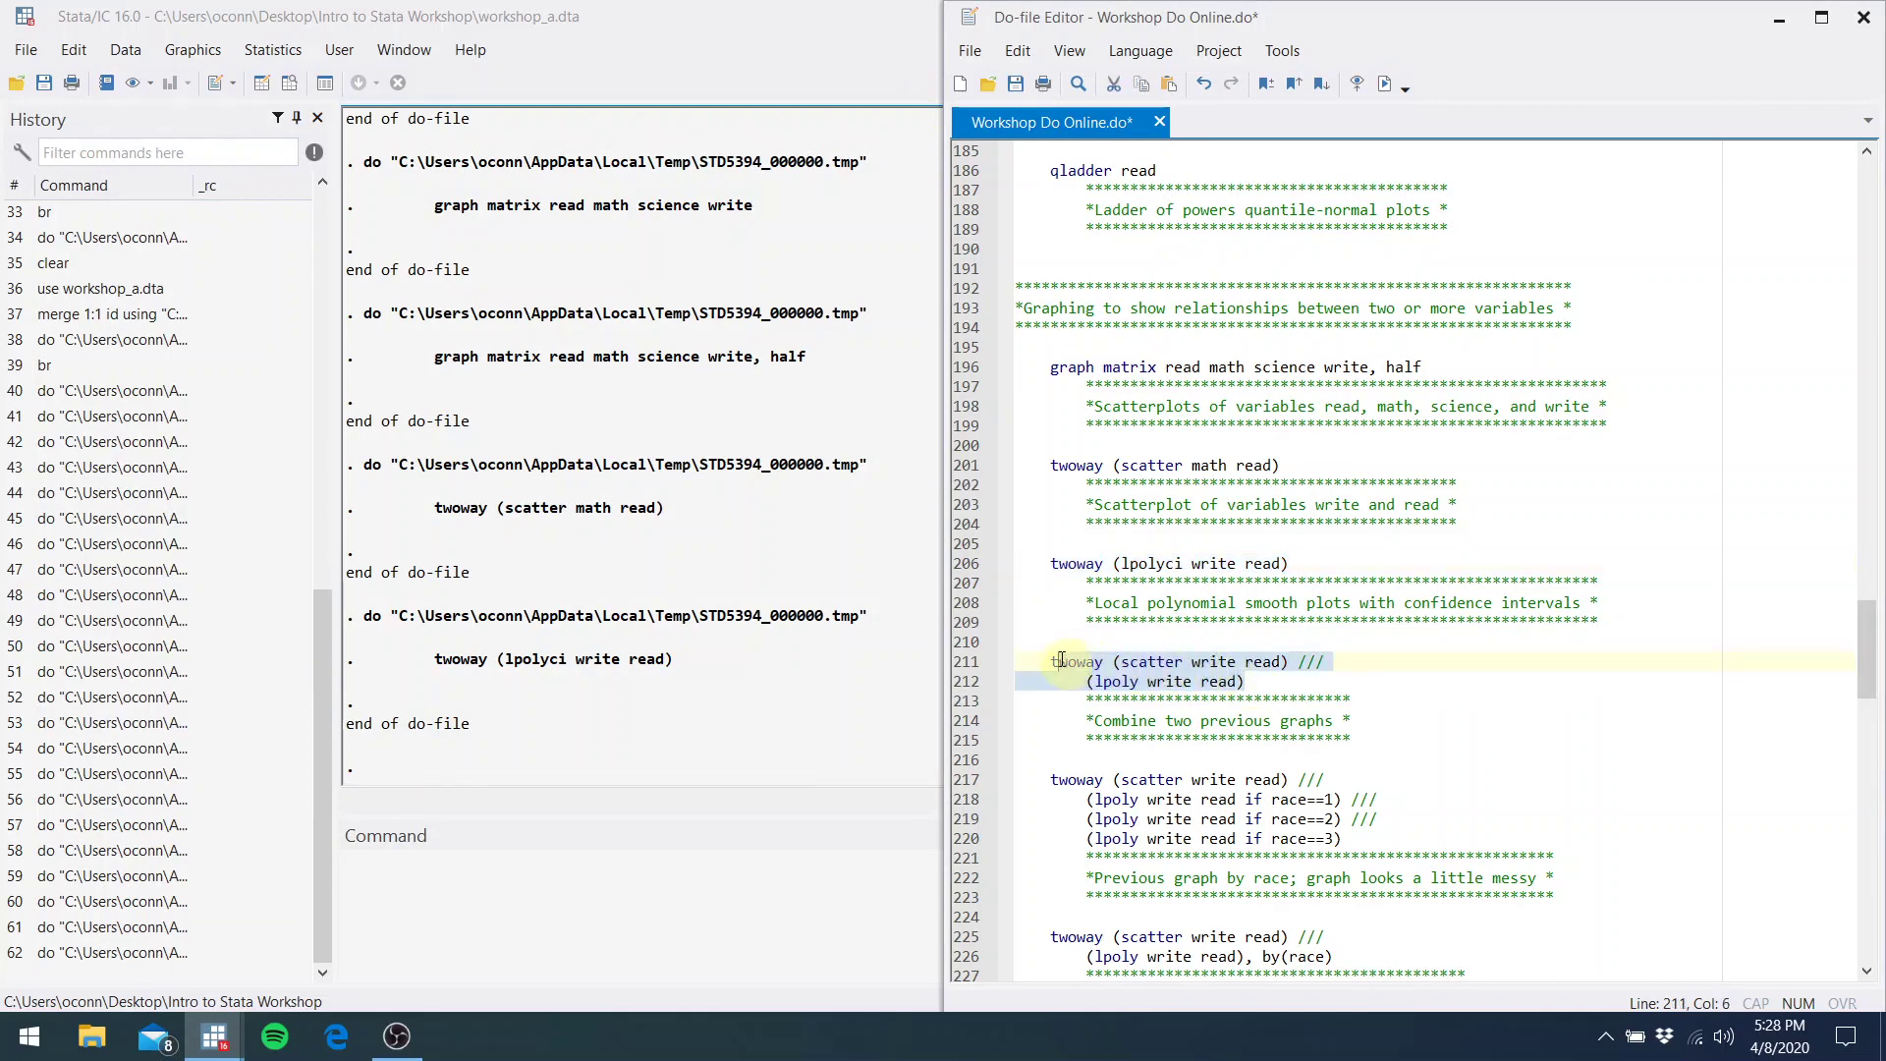
click(1121, 661)
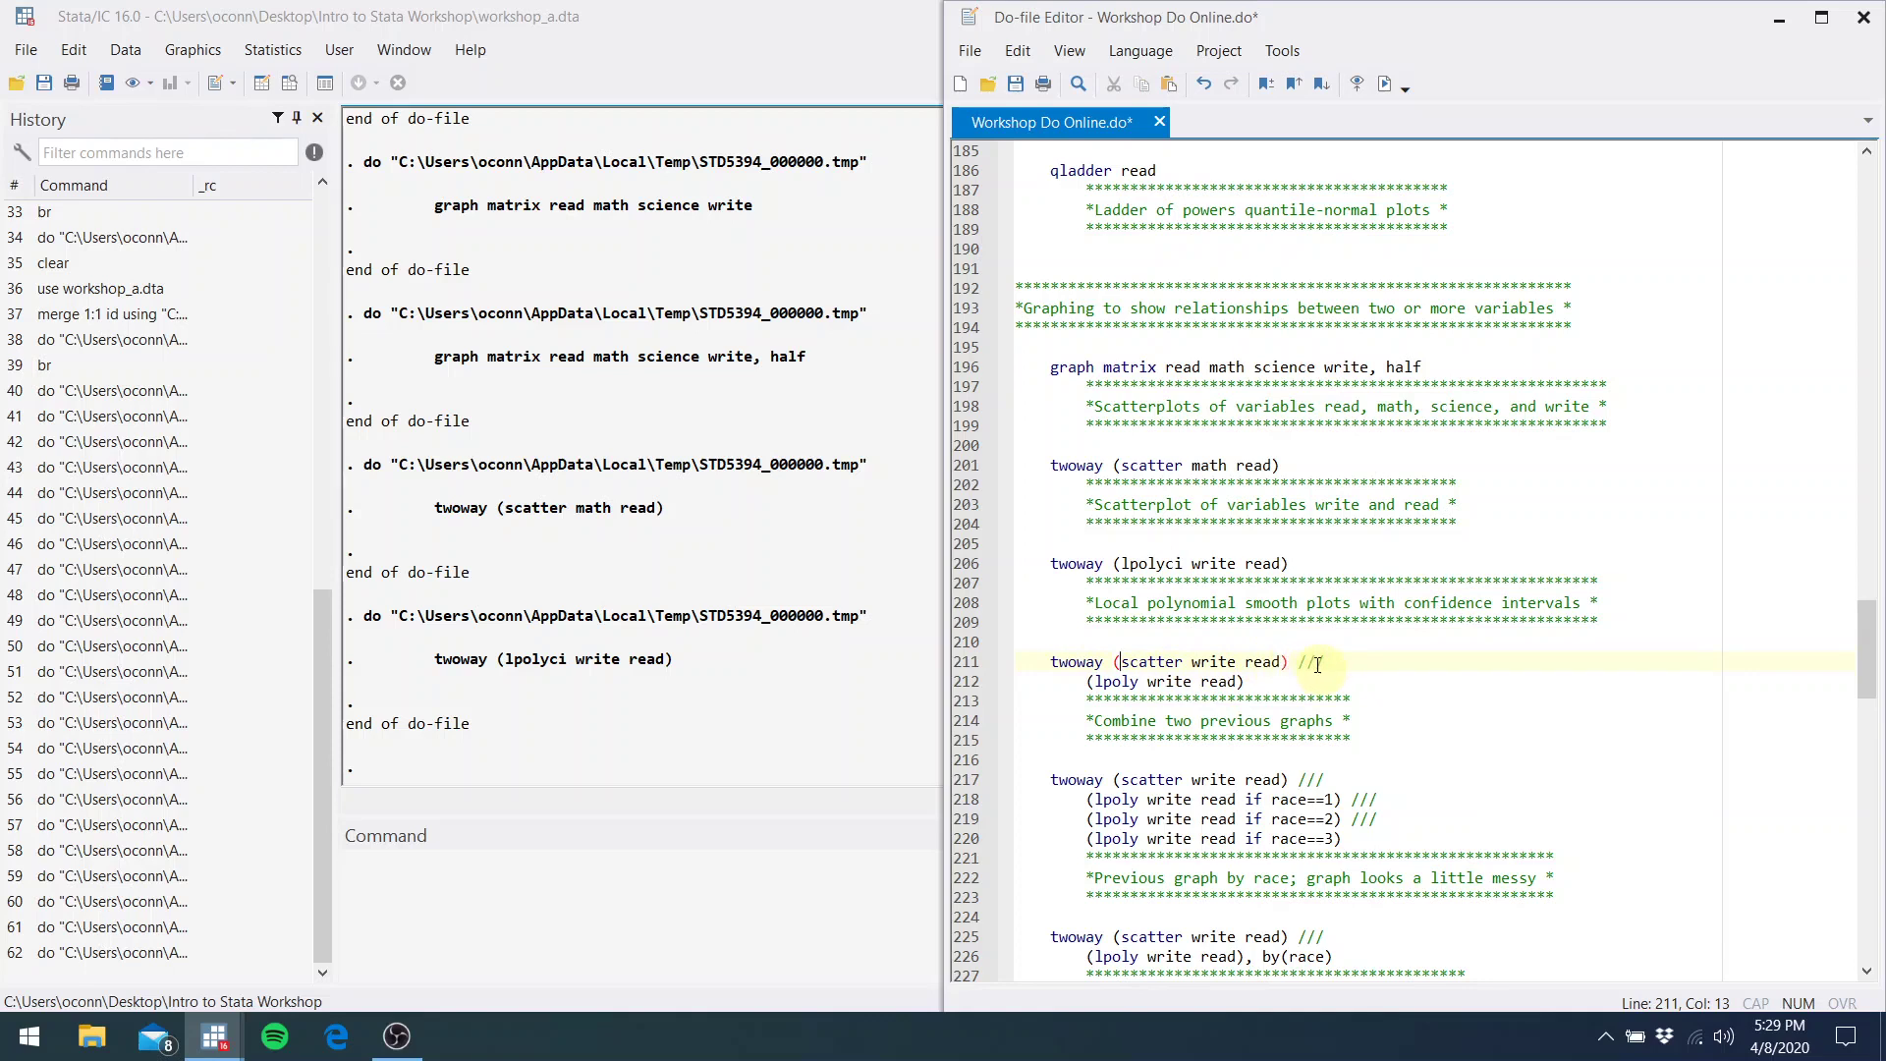
click(1272, 685)
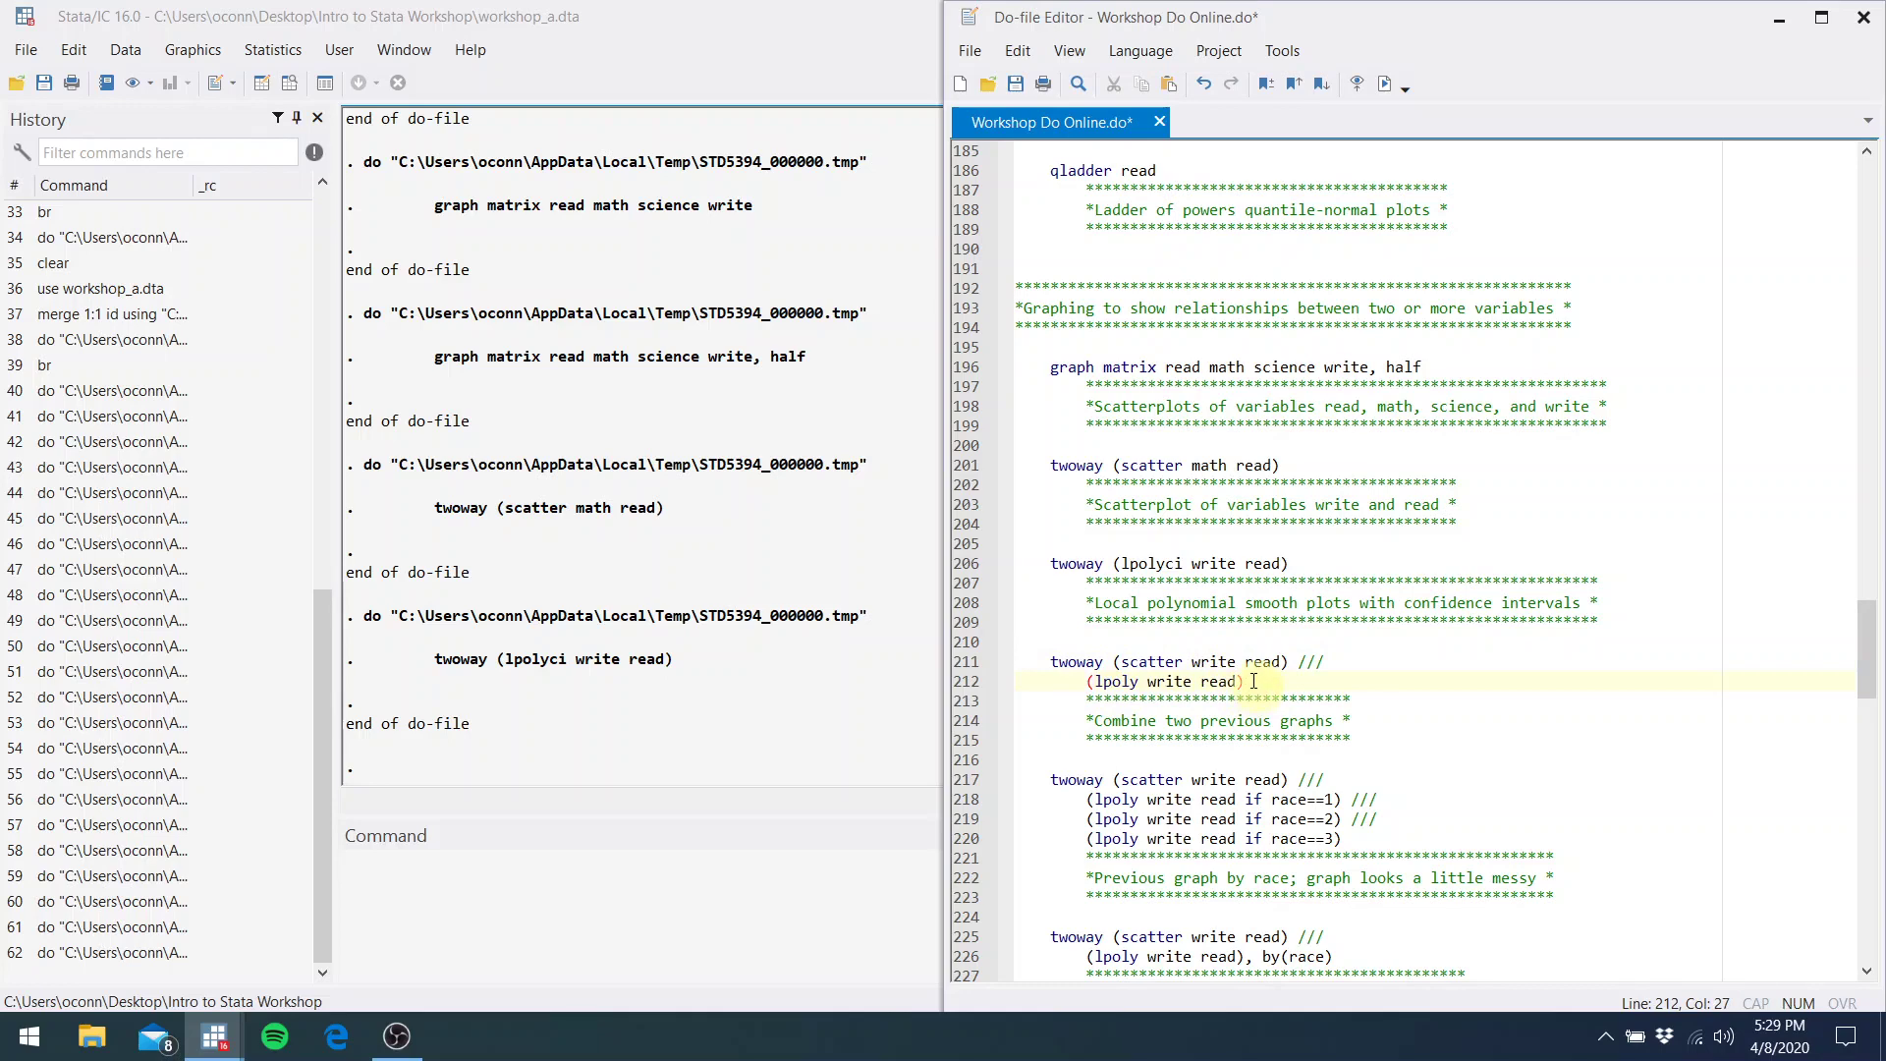
drag(1252, 681, 1050, 665)
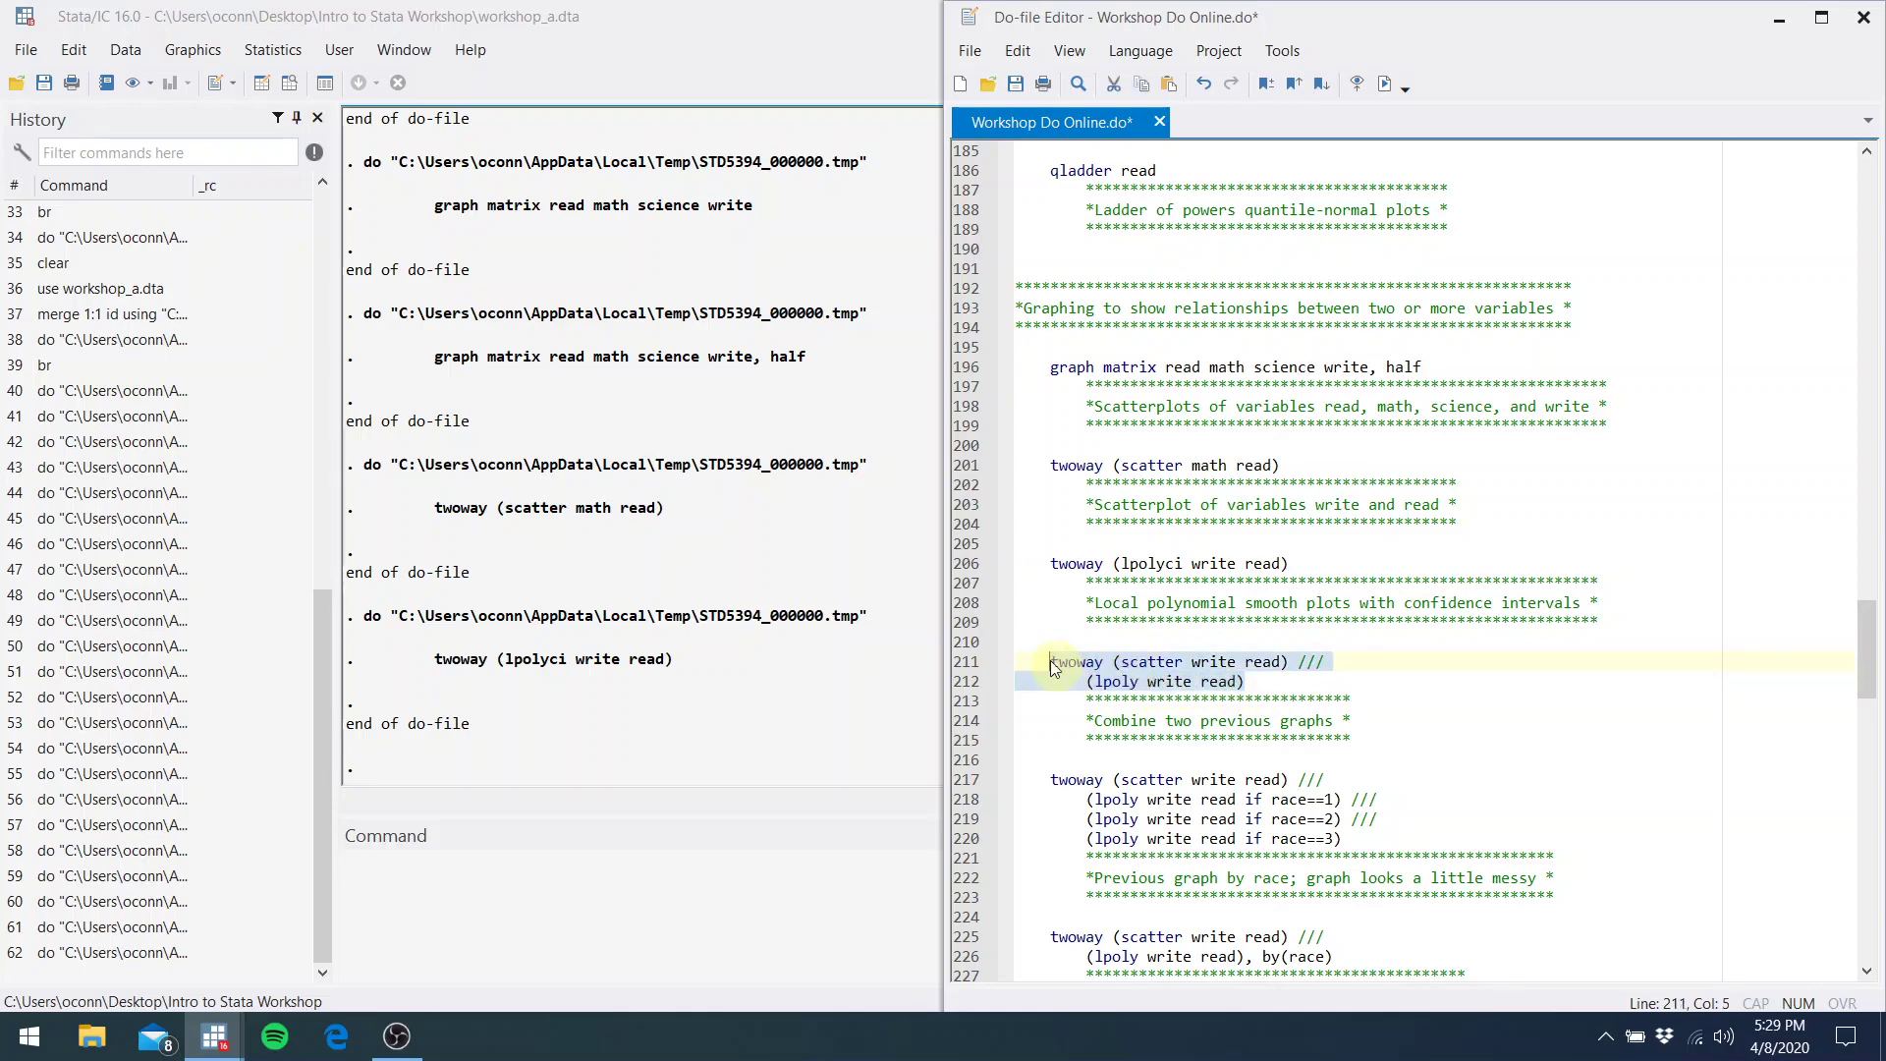
click(1385, 83)
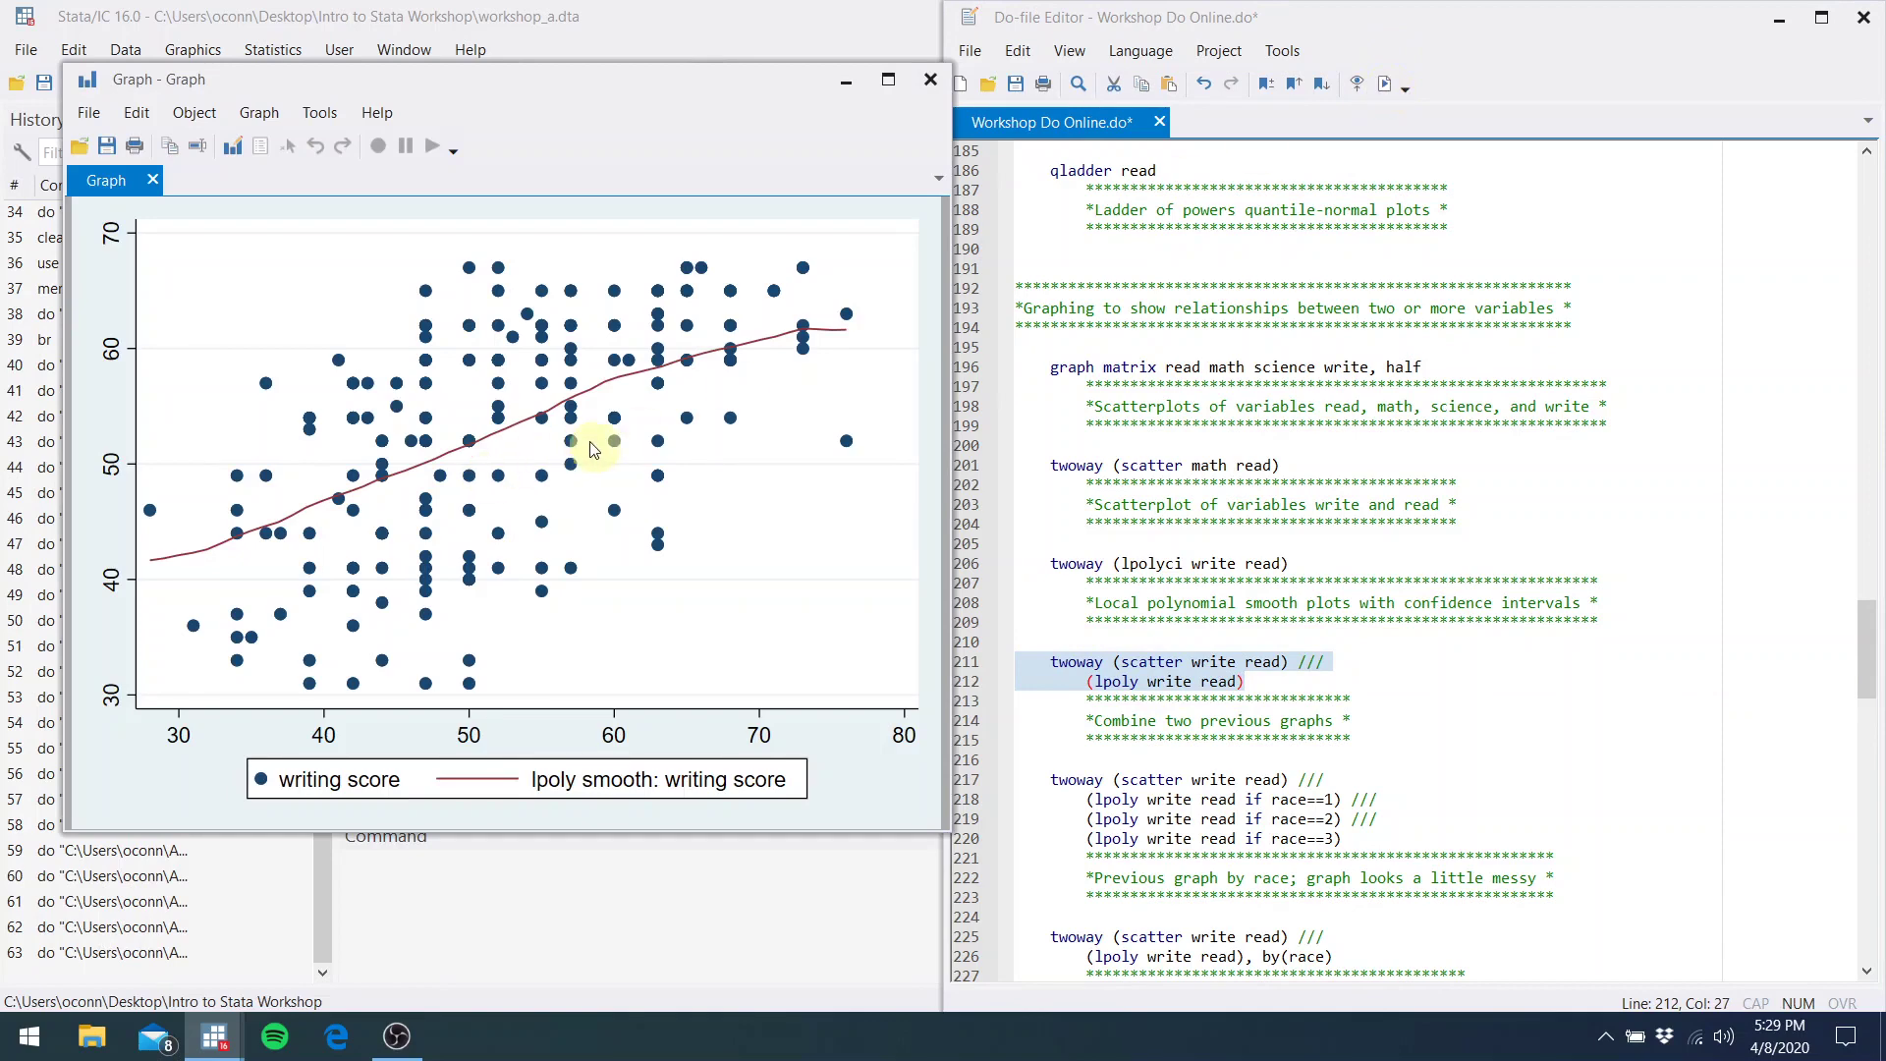
click(930, 80)
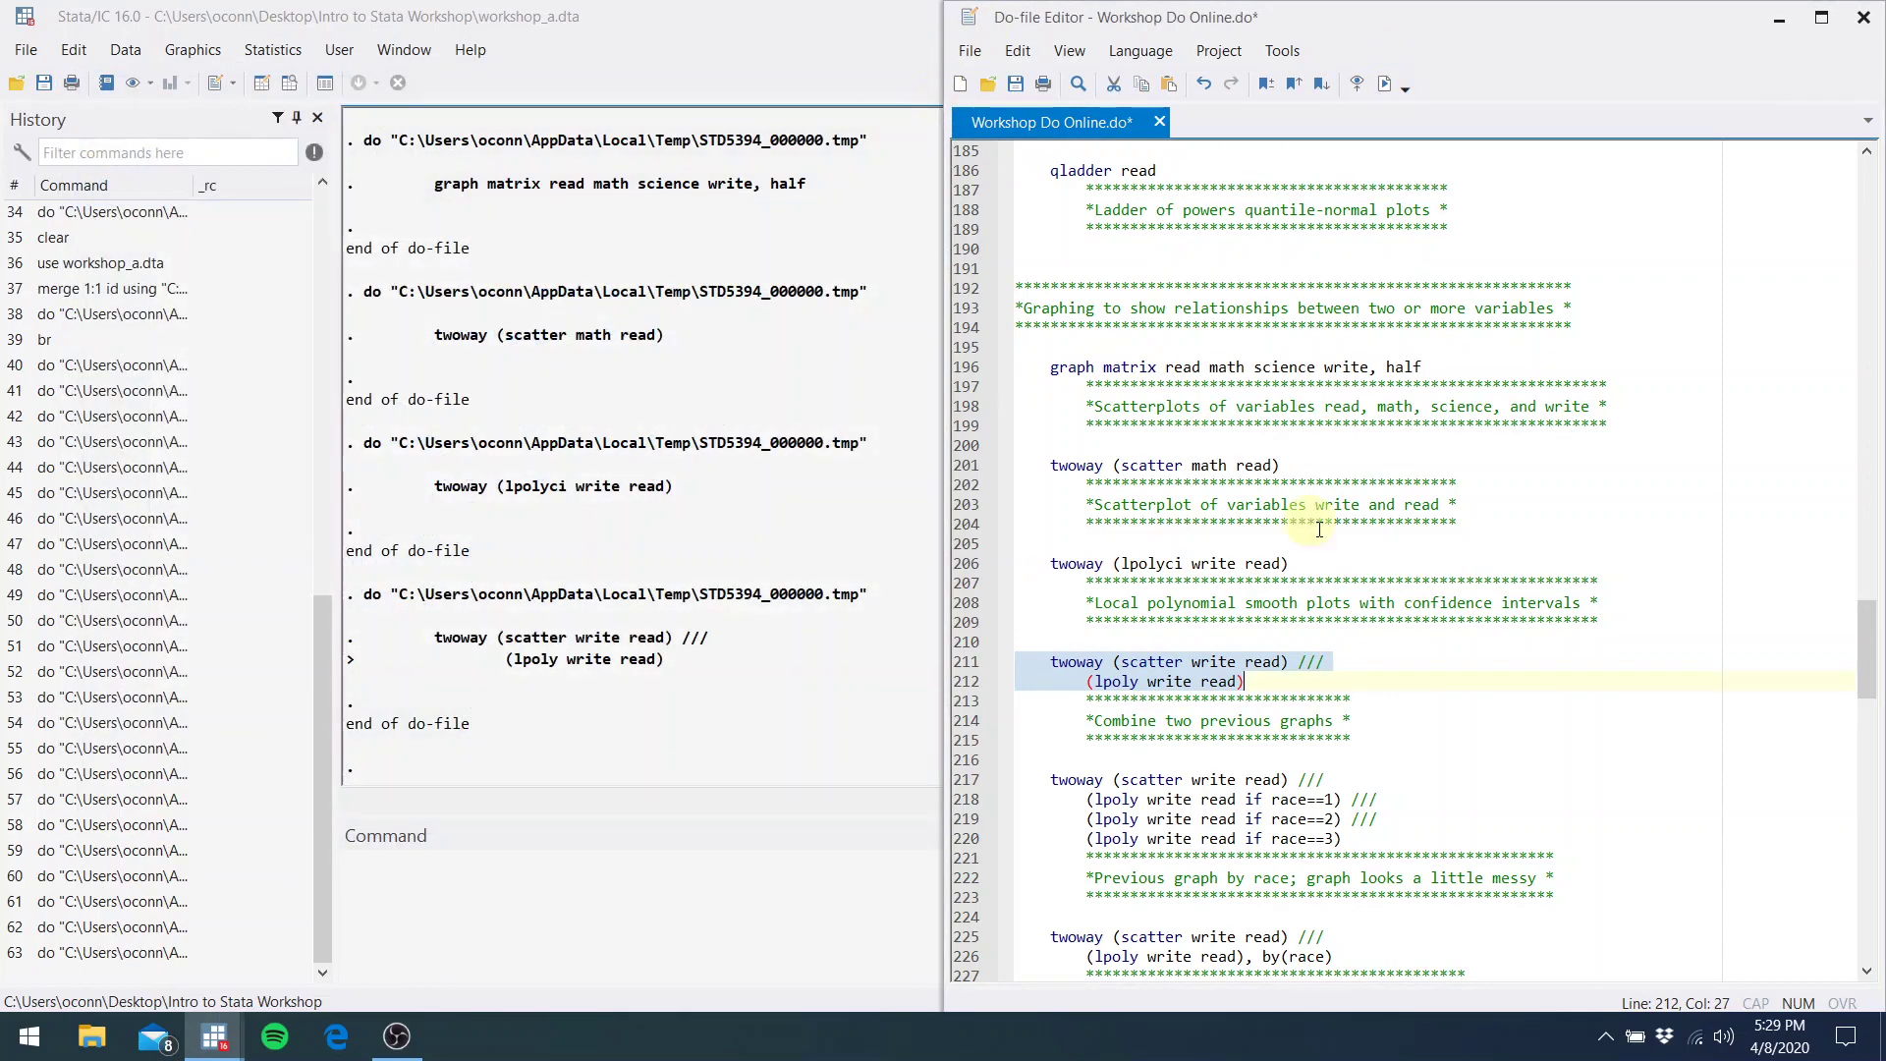
Remove the "///" continuation from the combined scatter and lpoly command and join its two parts on line 211
click(1333, 668)
key(BackSpace)
key(BackSpace)
key(BackSpace)
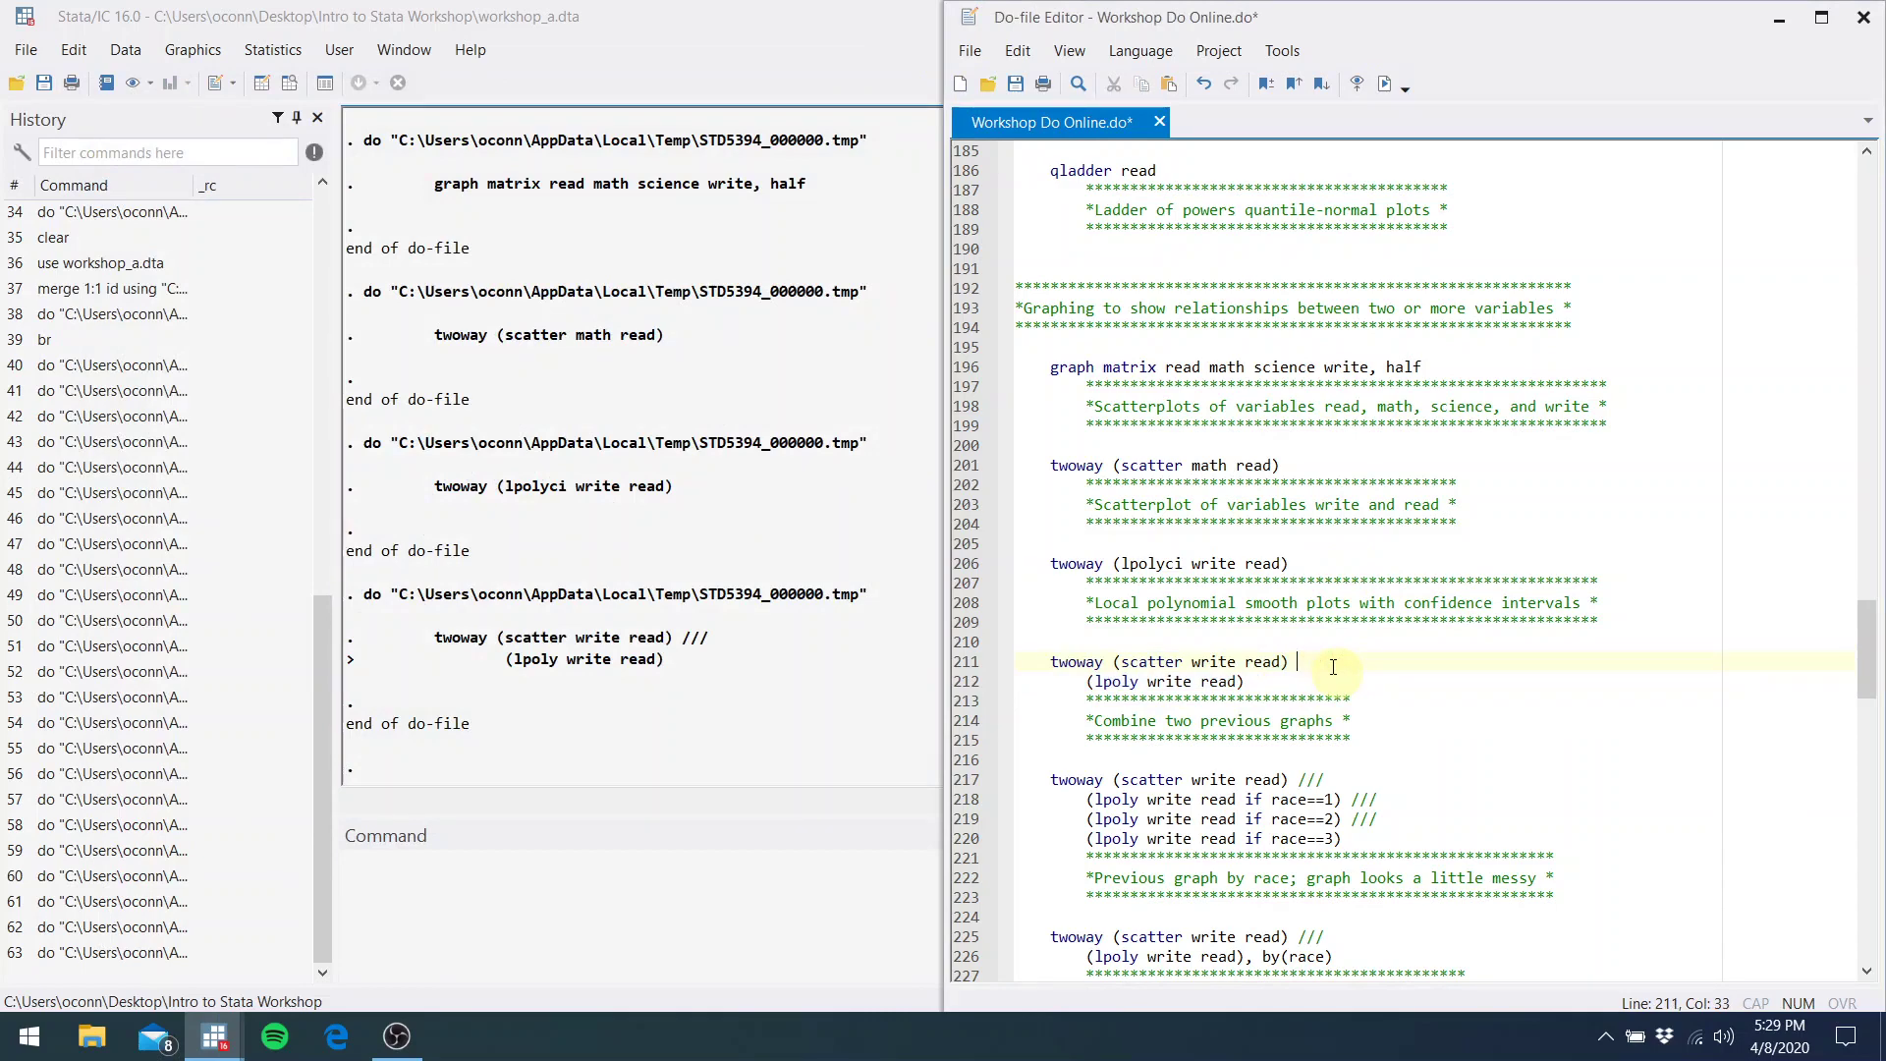
click(1088, 681)
key(BackSpace)
key(BackSpace)
key(BackSpace)
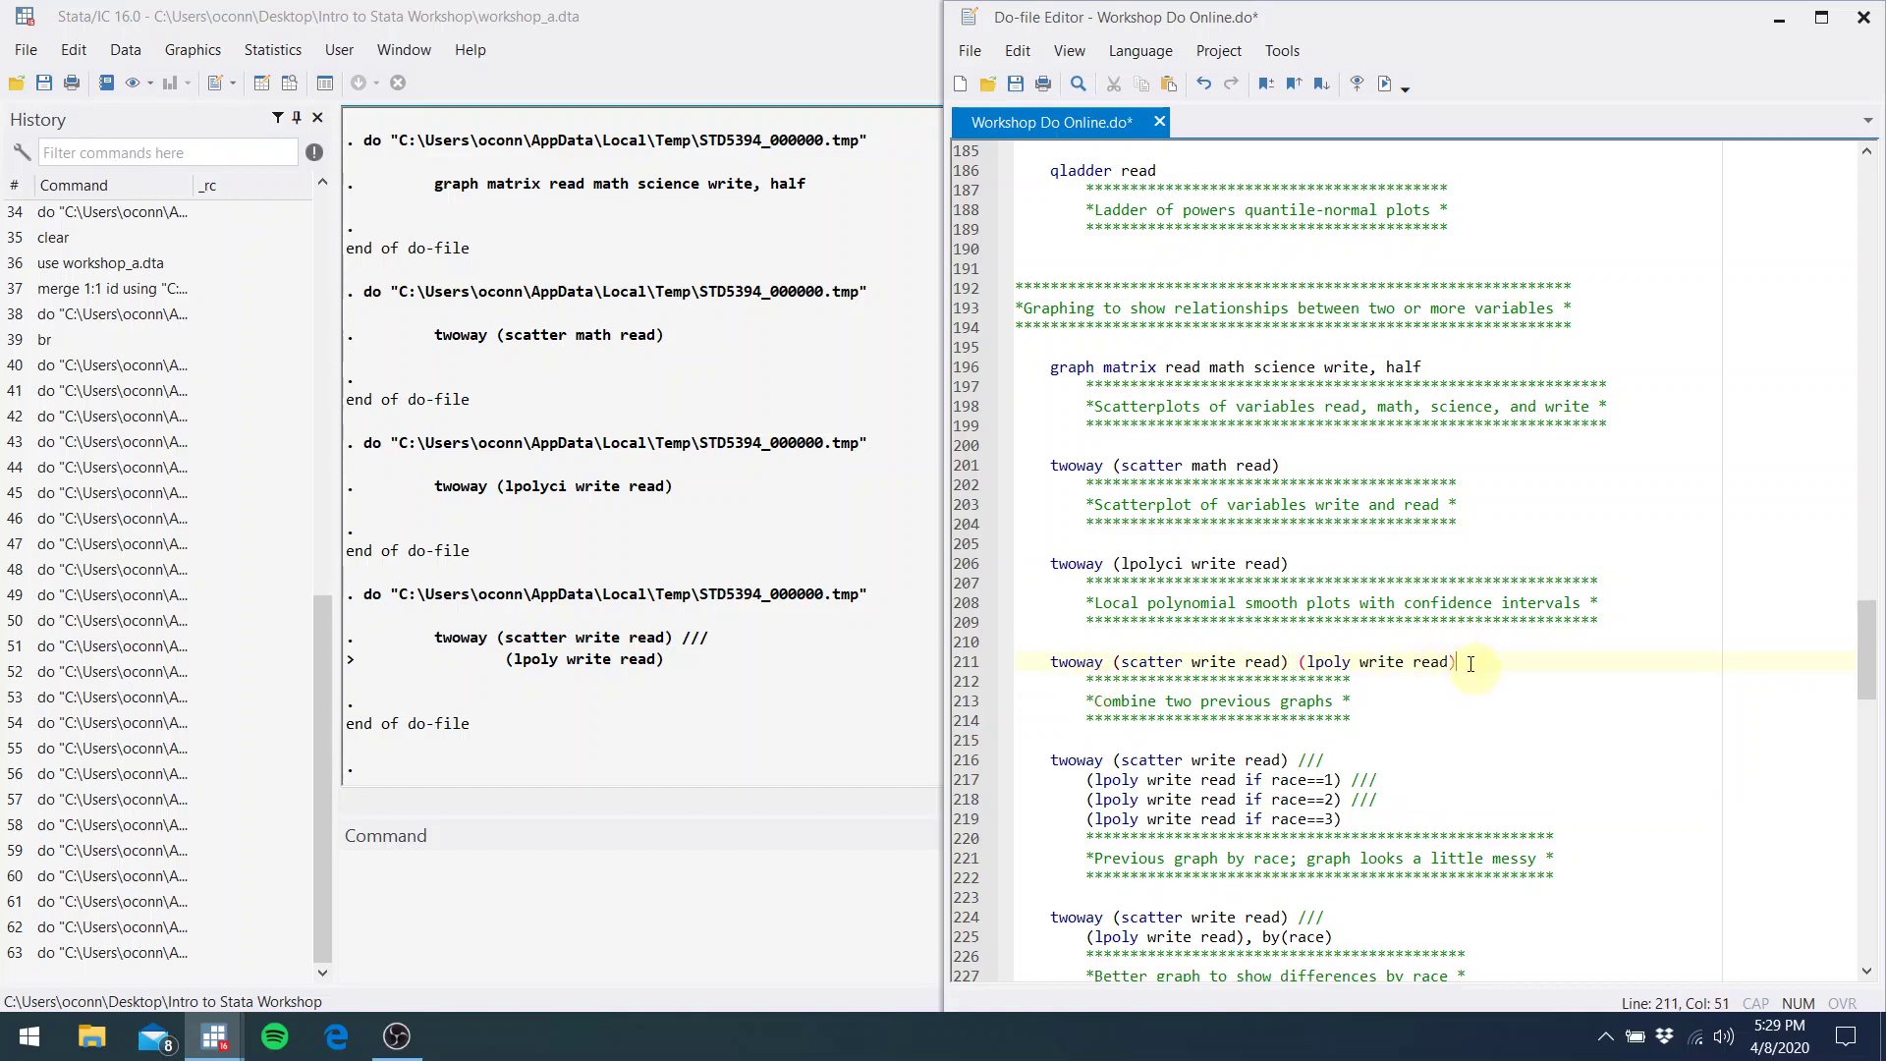
Change lpoly to lpolyci in the combined command on line 211, run it, and close the graph
click(1355, 664)
text(ci)
drag(1474, 664, 1301, 664)
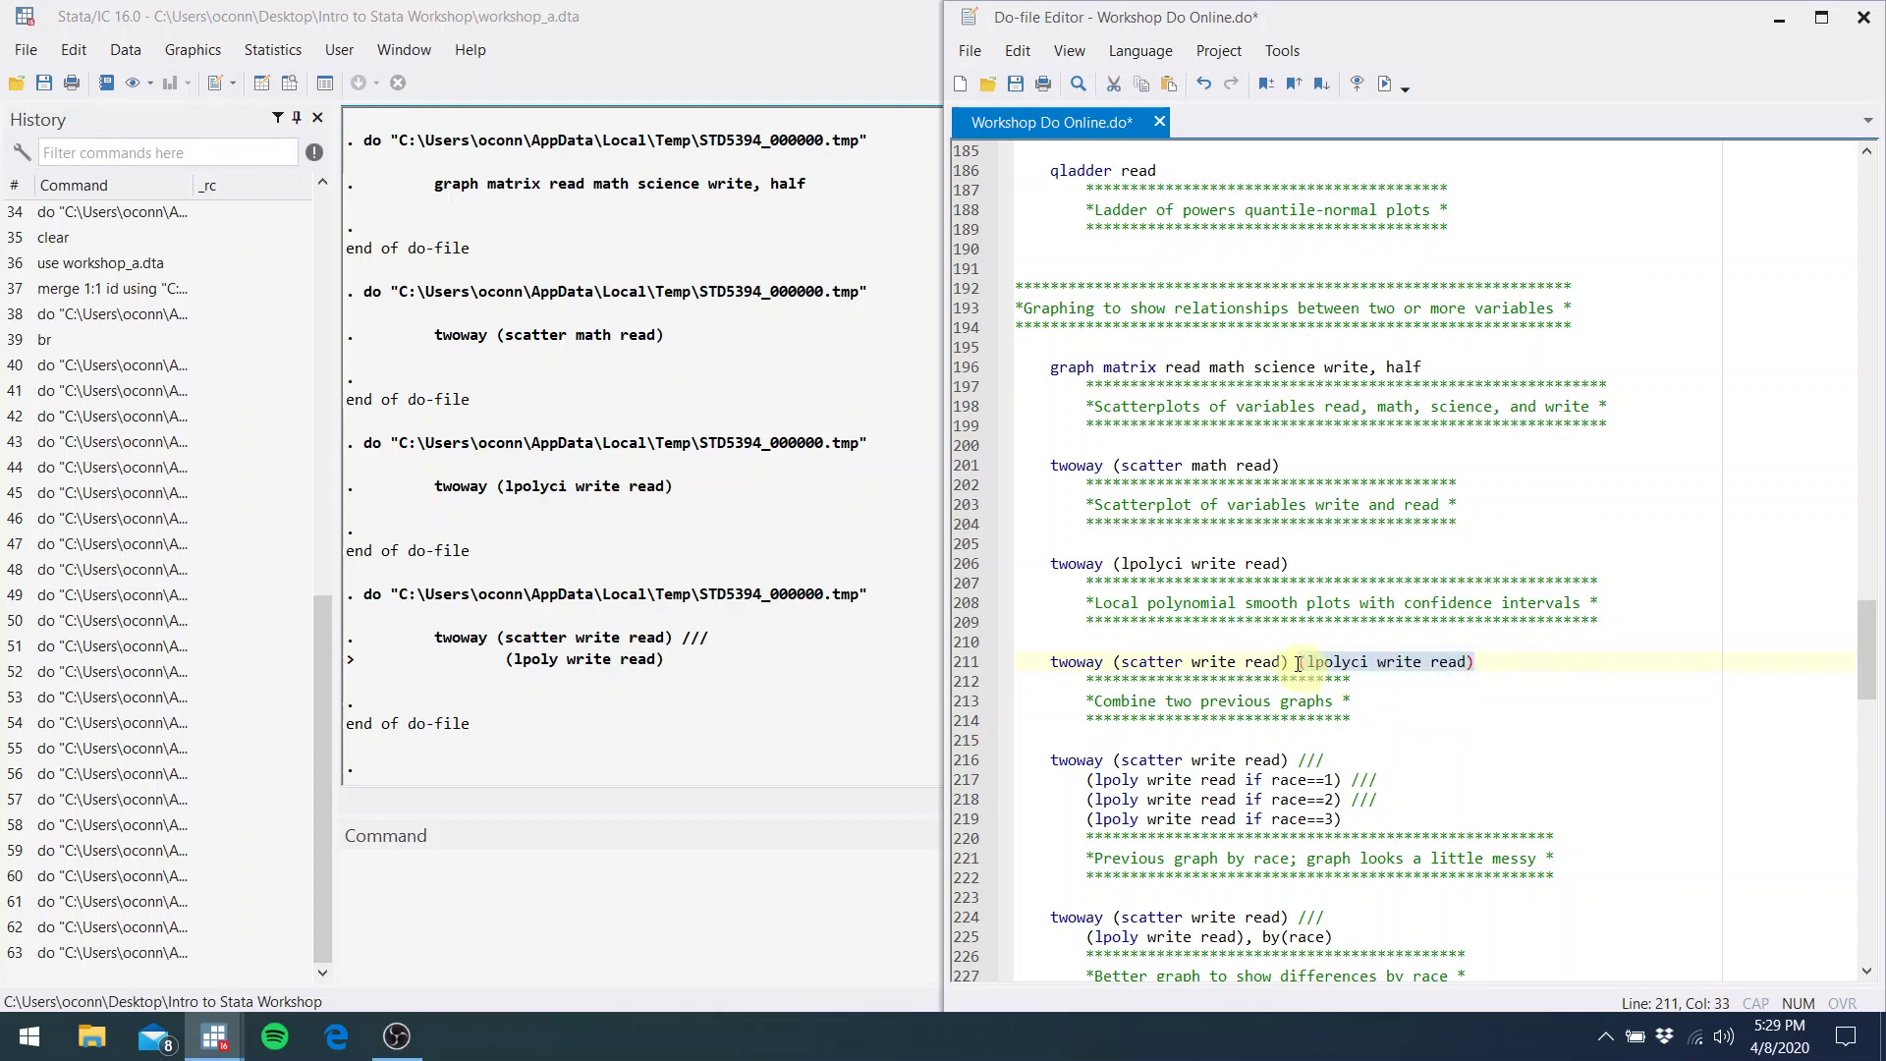
click(1385, 82)
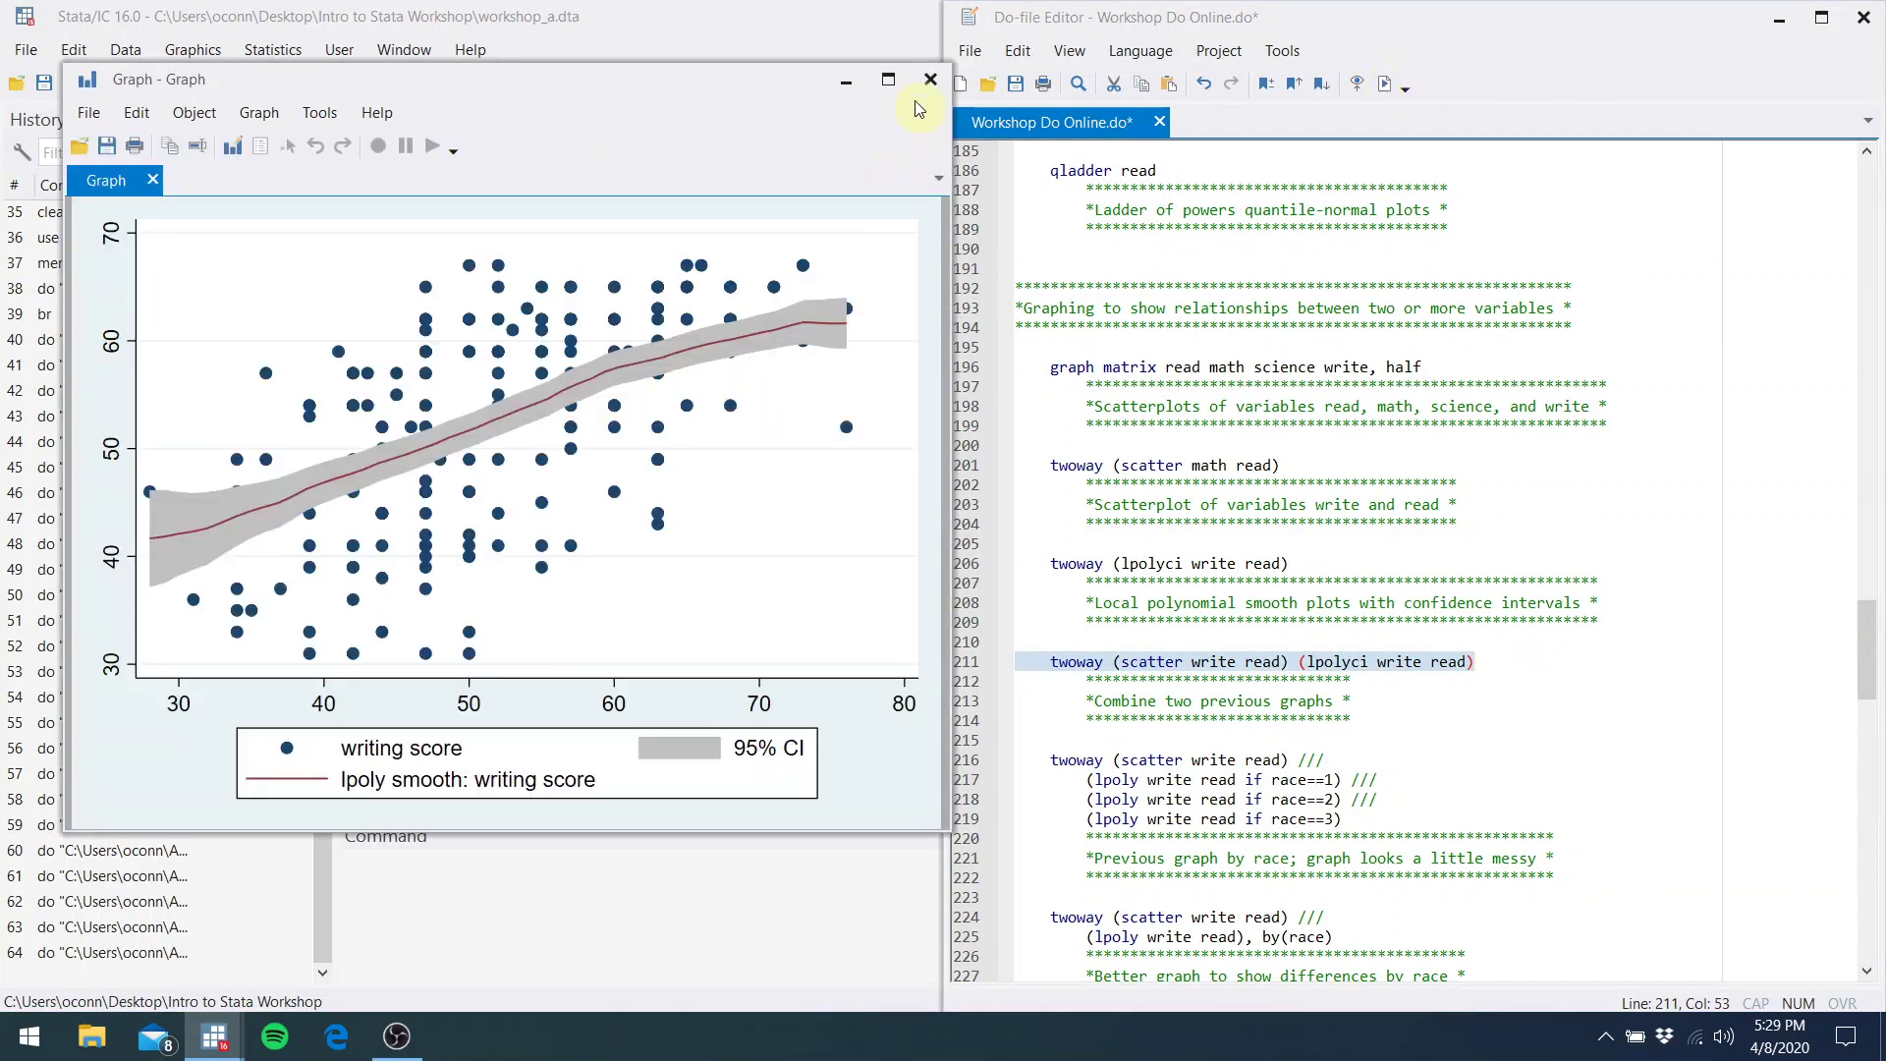
click(930, 79)
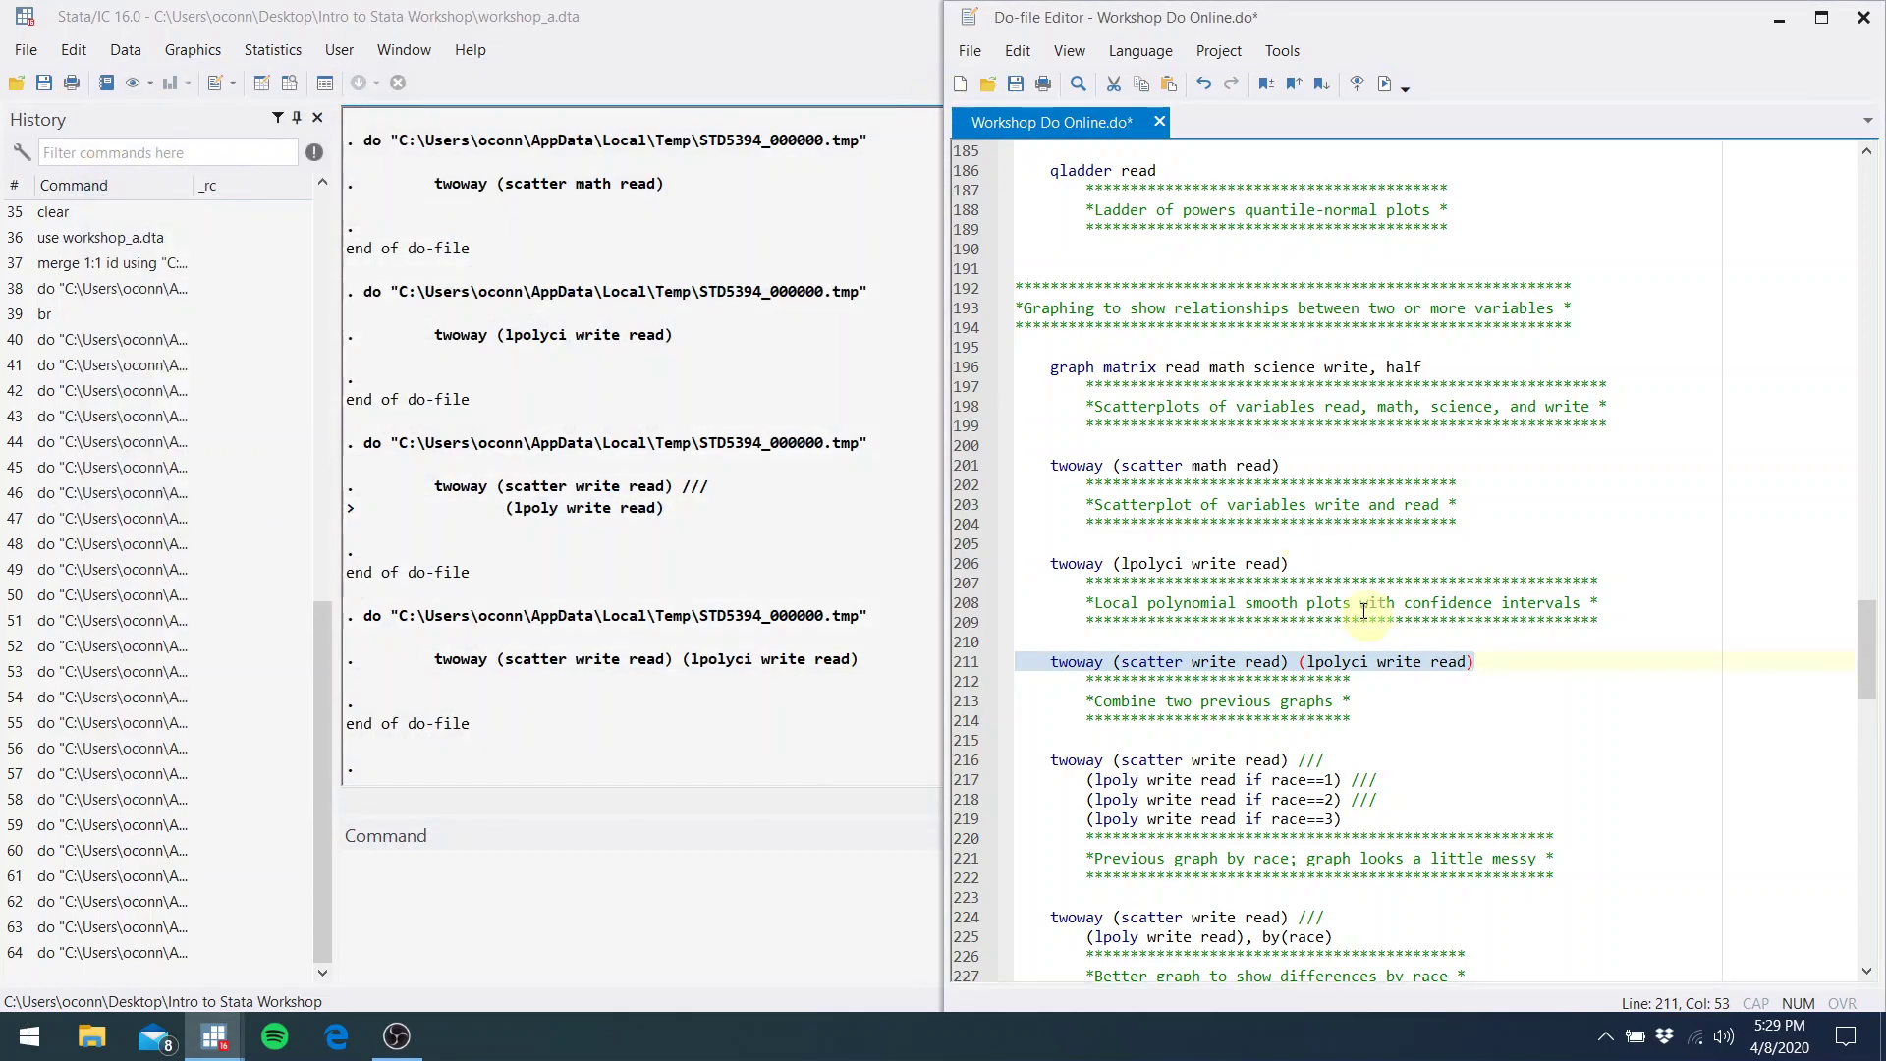
Run the twoway scatter command with separate lpoly curves for race==1, race==2 and race==3, then close the graph
key(Down)
key(Down)
key(Down)
key(Down)
key(Down)
key(Down)
key(Down)
key(Down)
key(Down)
key(Down)
key(Down)
key(Down)
key(Down)
key(Down)
key(Down)
key(Down)
key(Down)
key(Down)
key(Down)
key(Down)
key(Down)
key(Down)
key(Down)
key(Down)
key(Down)
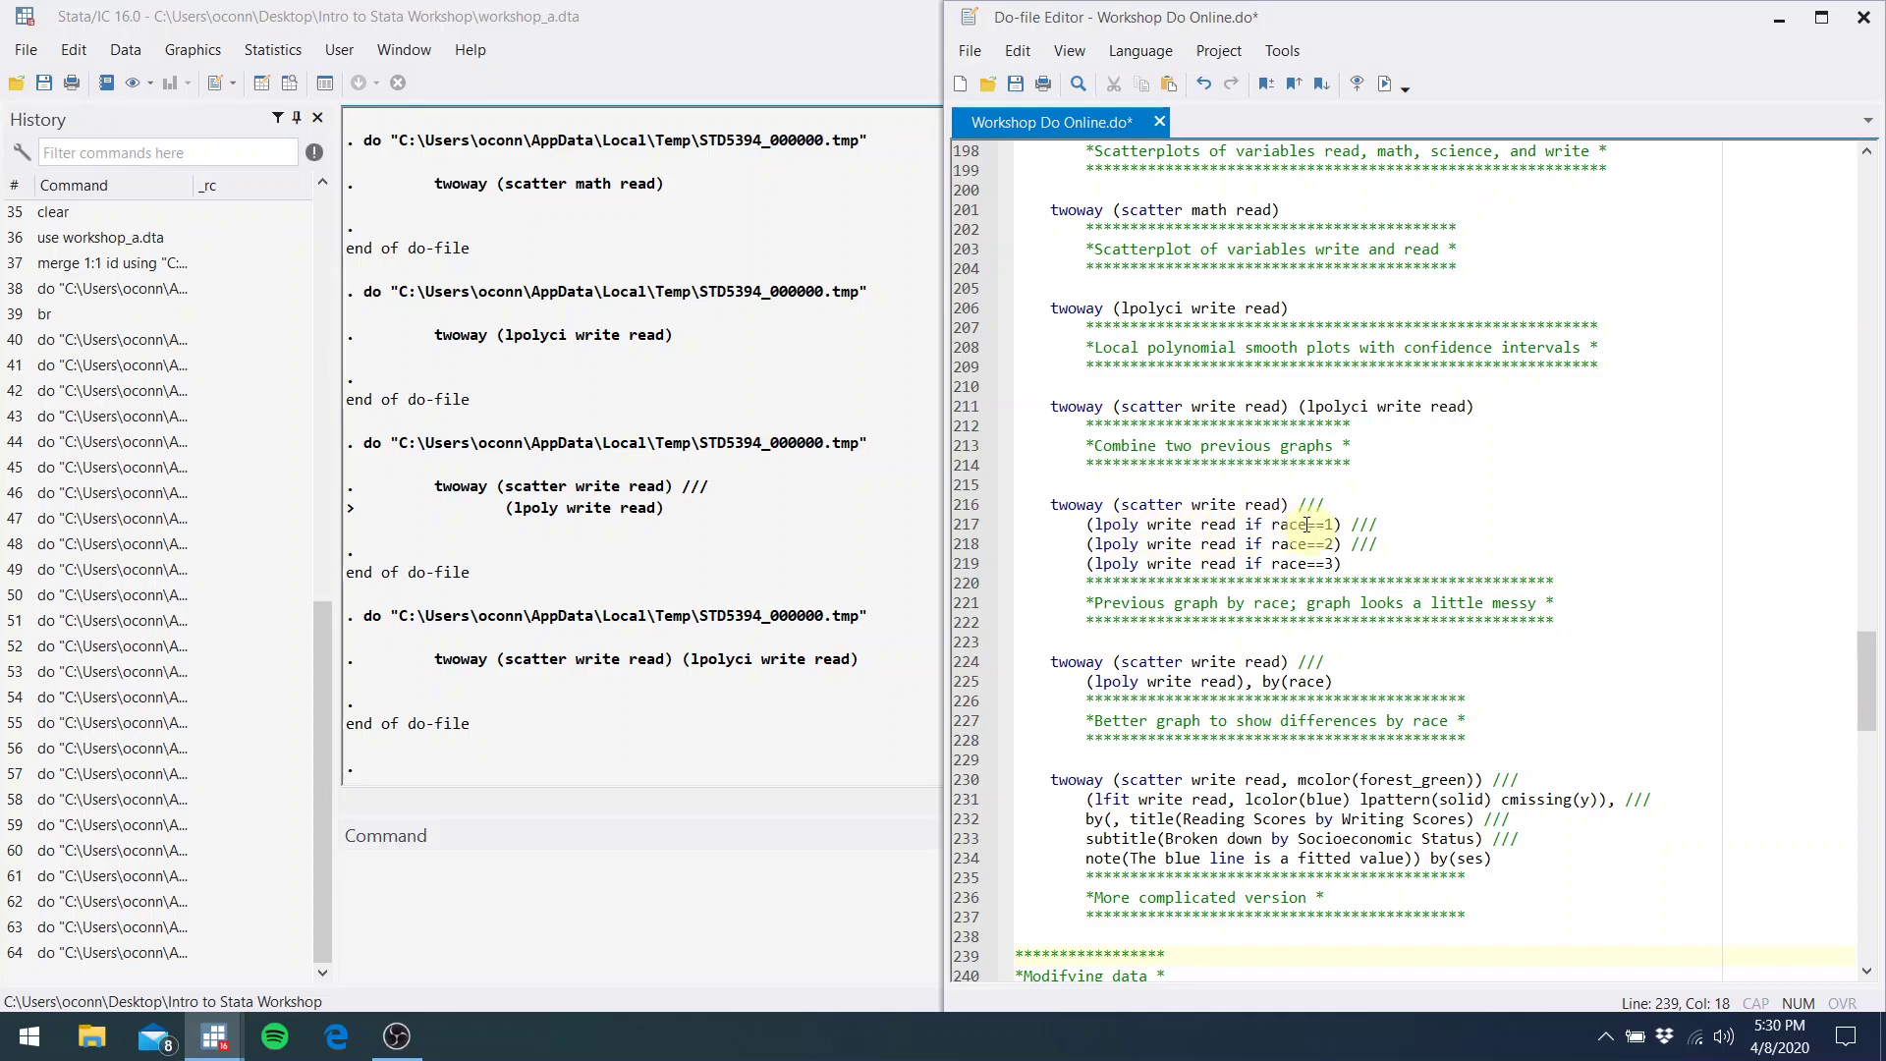
drag(1346, 561, 1120, 504)
click(1388, 84)
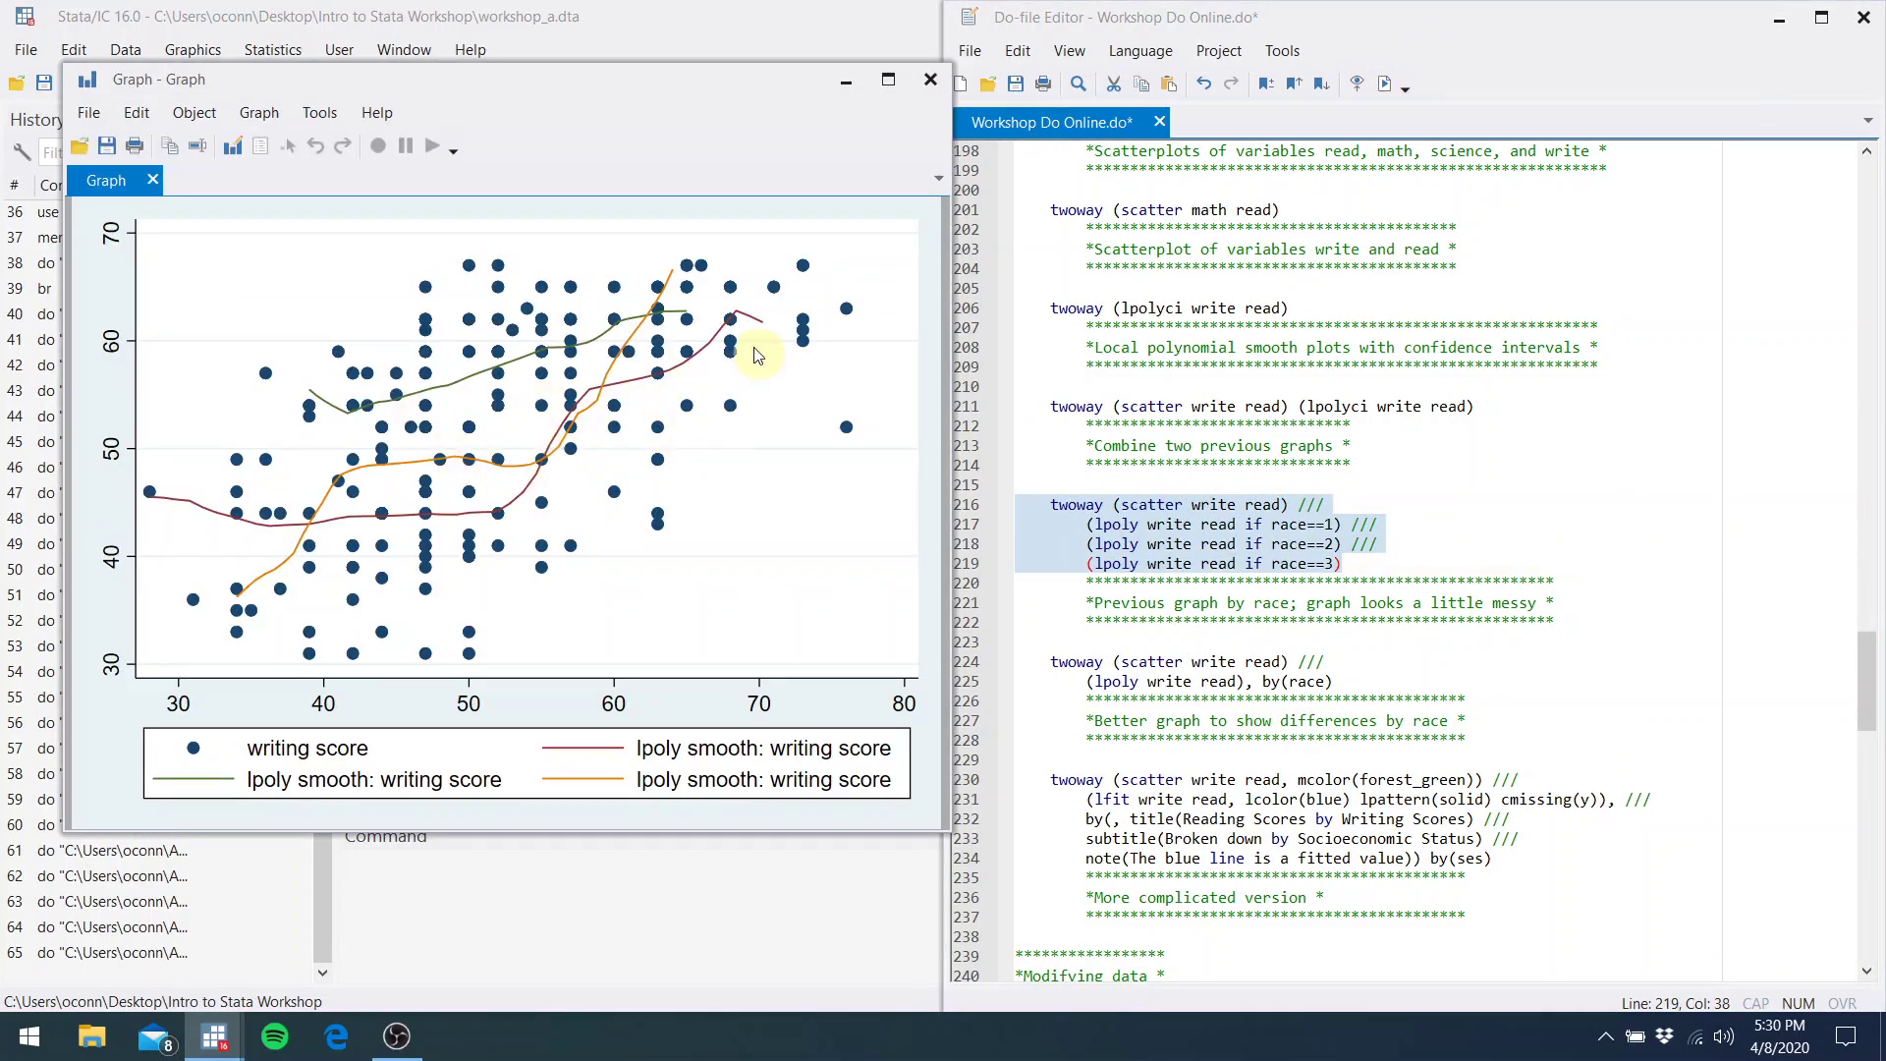
click(923, 86)
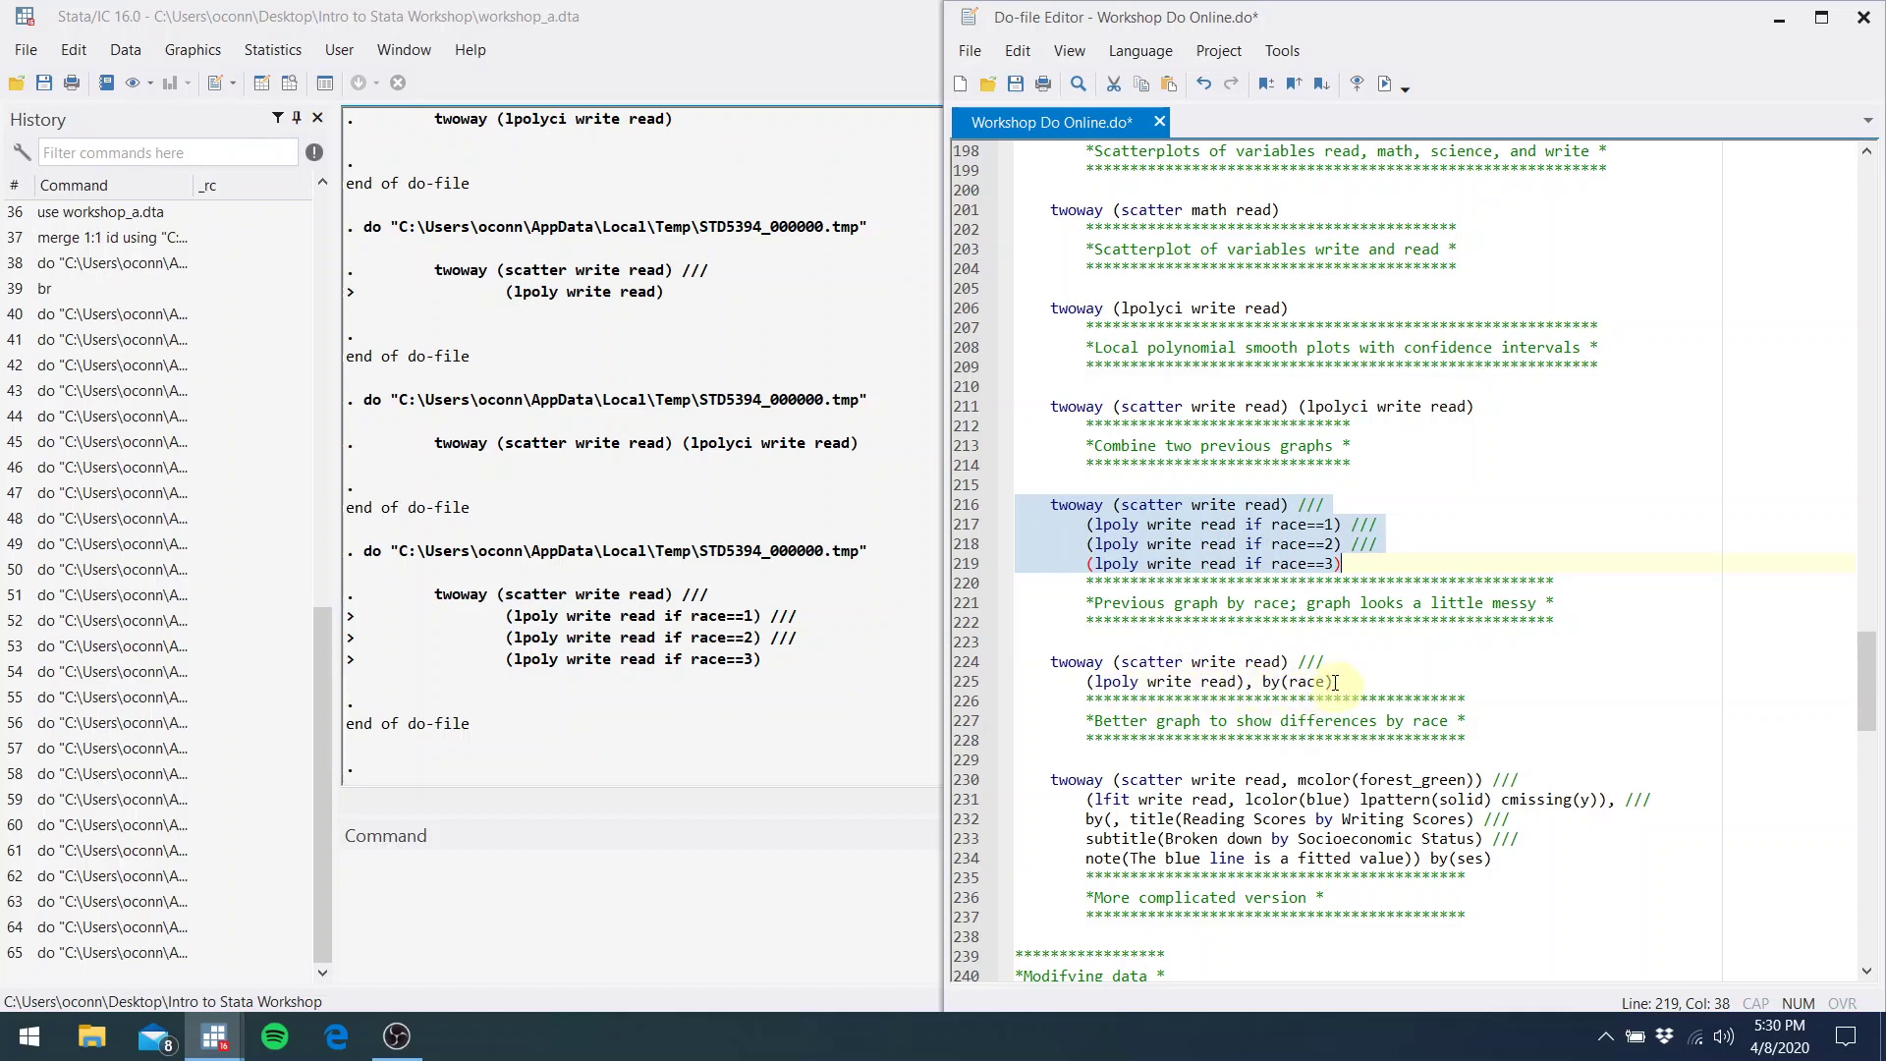
Run the twoway scatter and lpoly command with the by(race) option to draw separate panels, then close the graph
drag(1334, 682, 1146, 663)
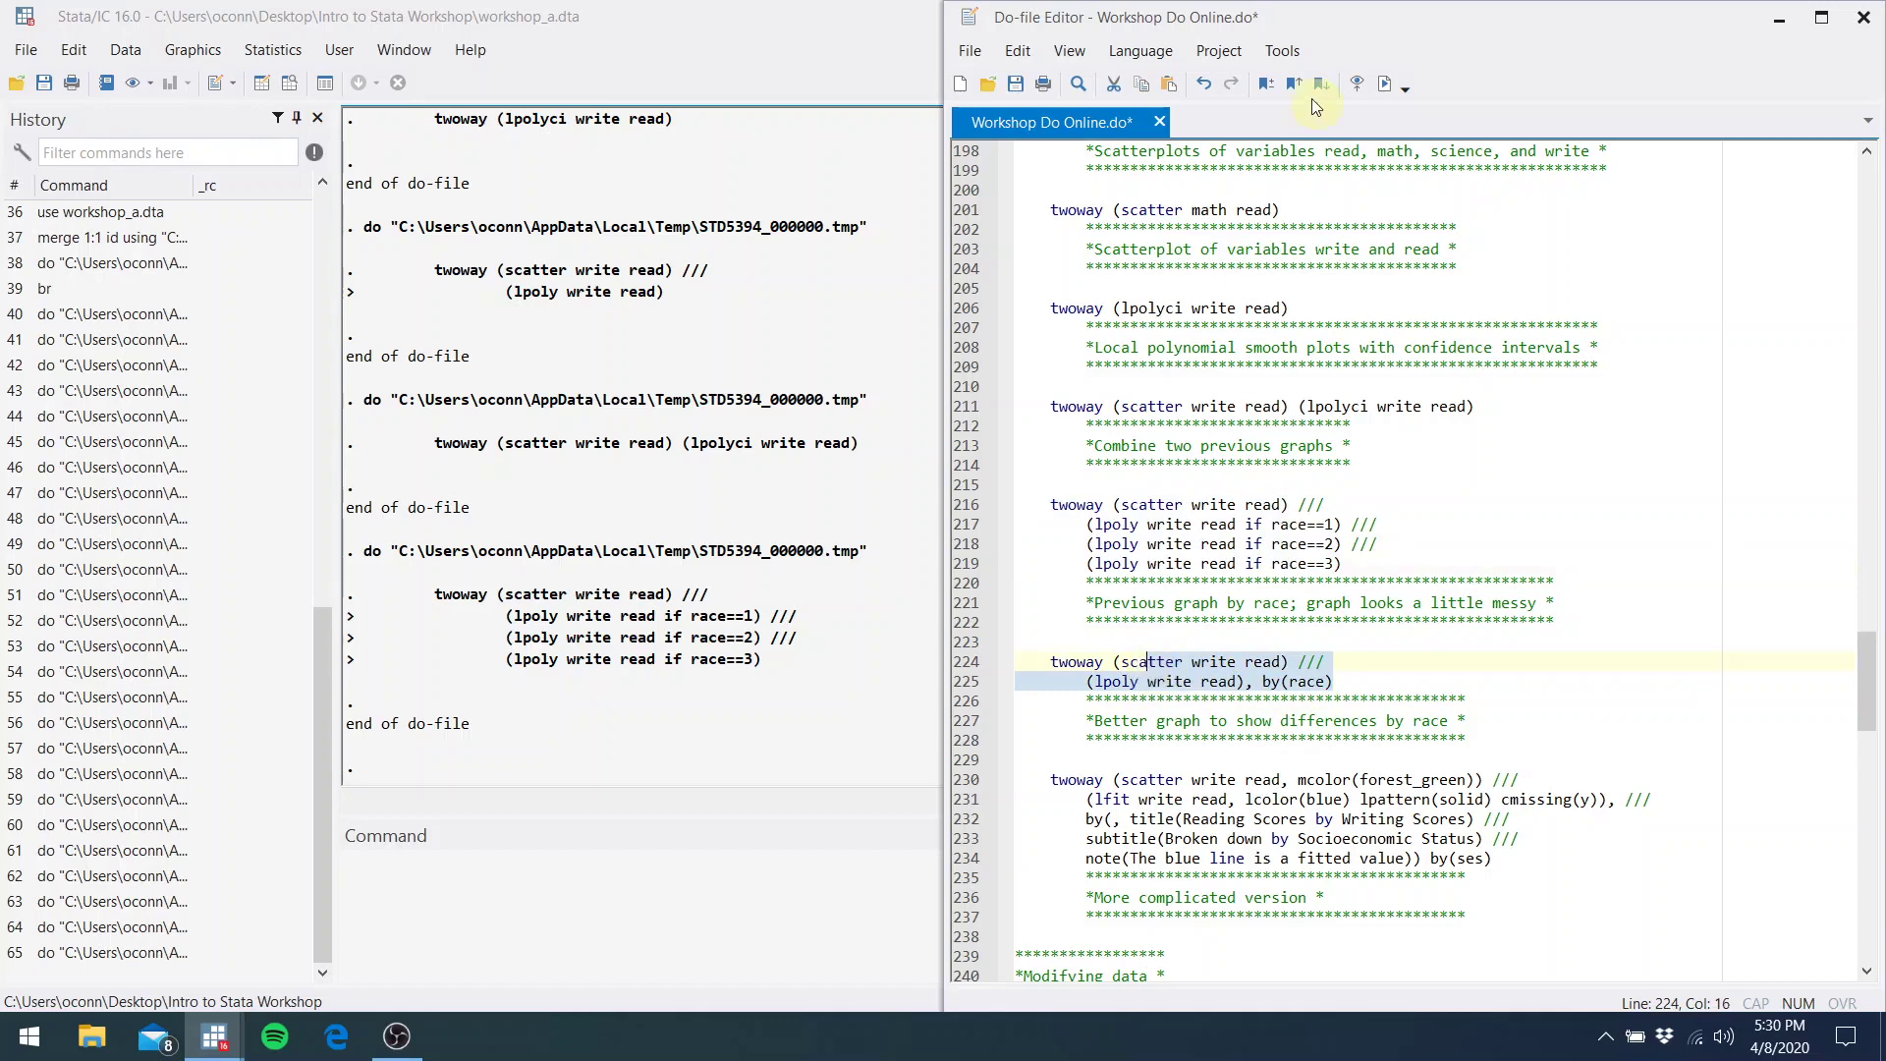
click(1384, 83)
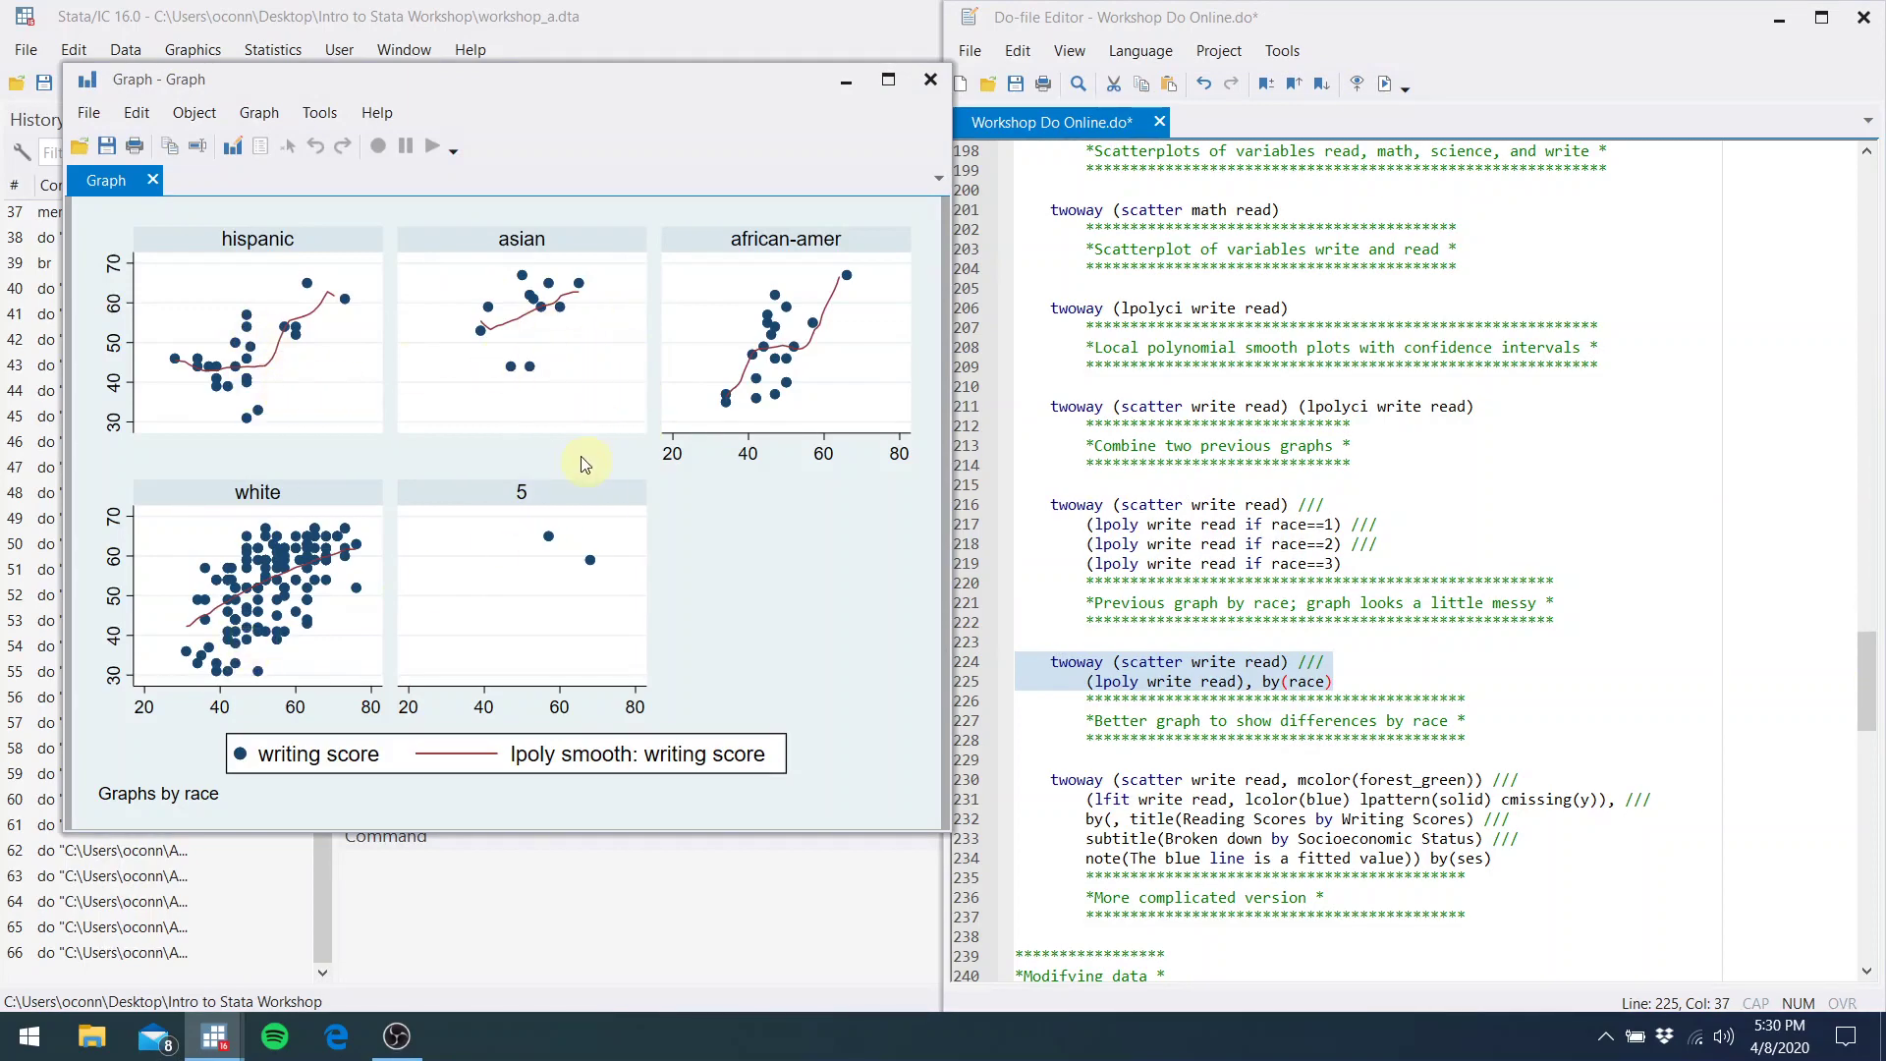
click(930, 79)
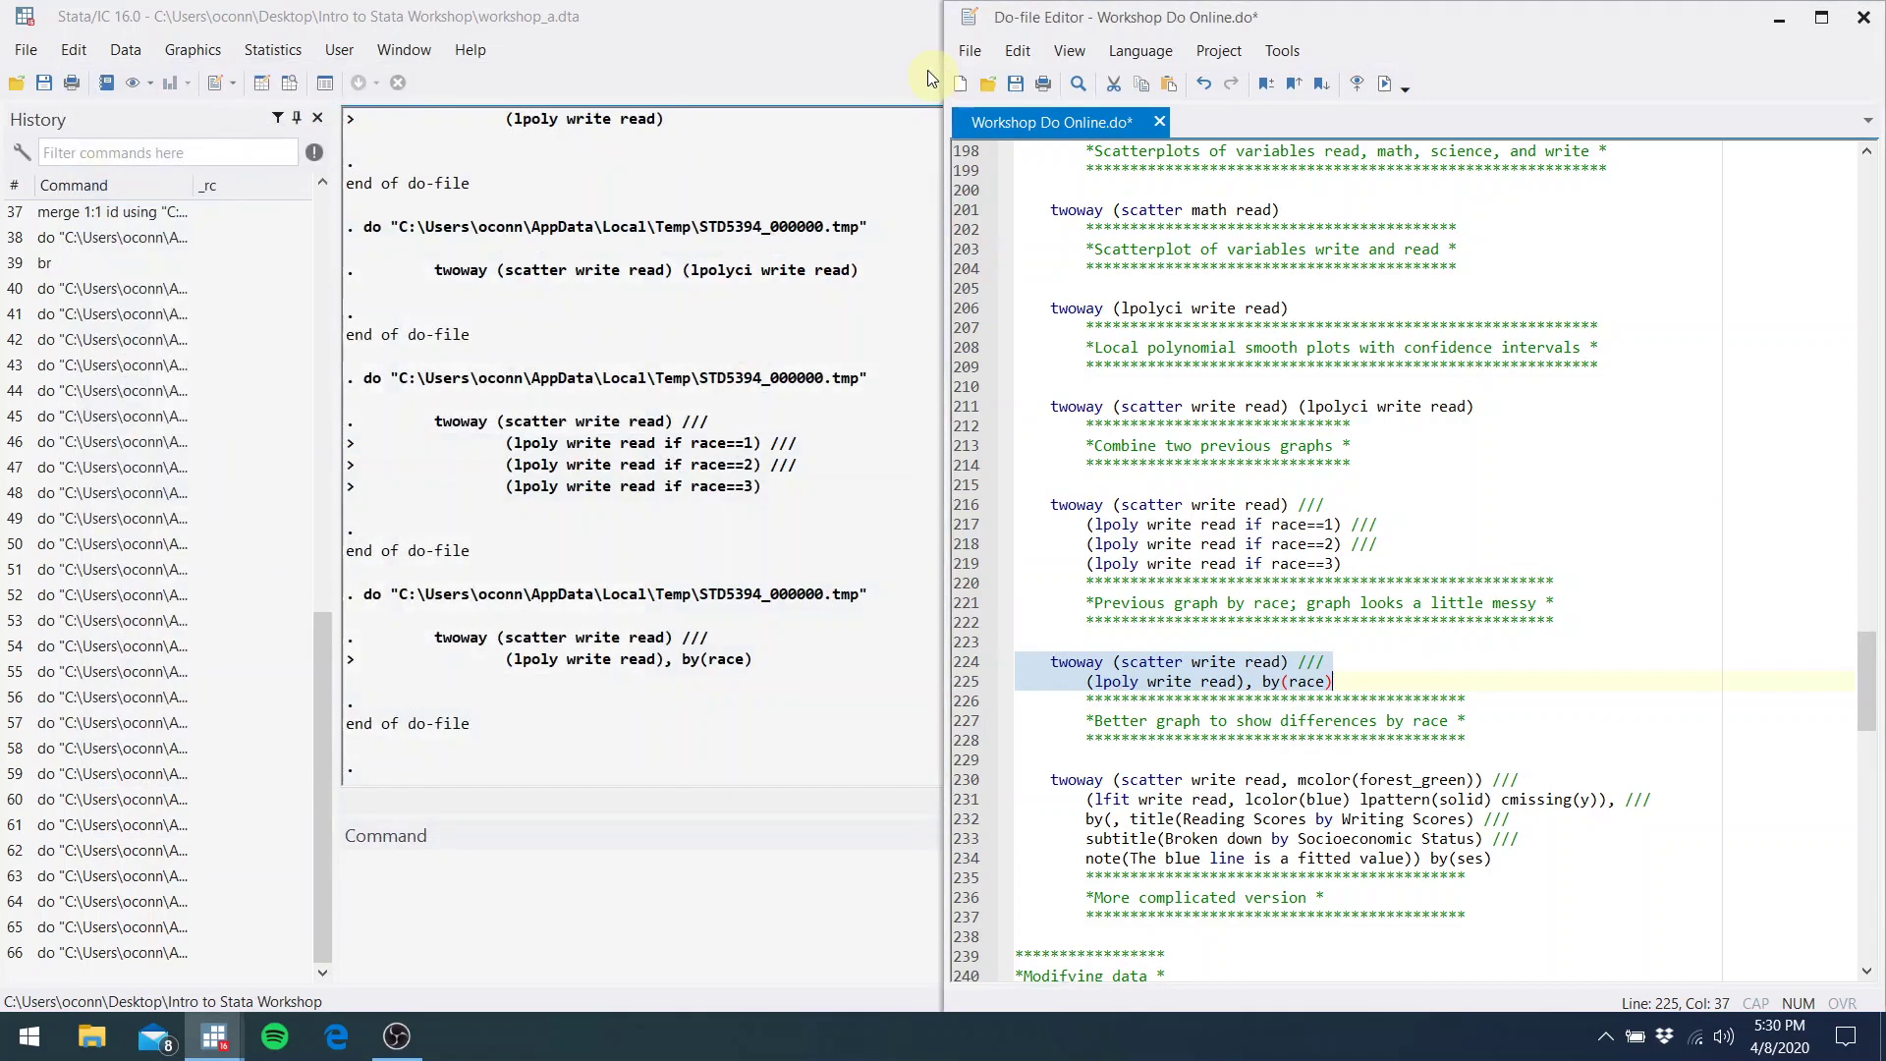
Run the "More complicated version" twoway command with forest_green markers, blue fit line, titles and by(ses), then close the graph
click(1501, 864)
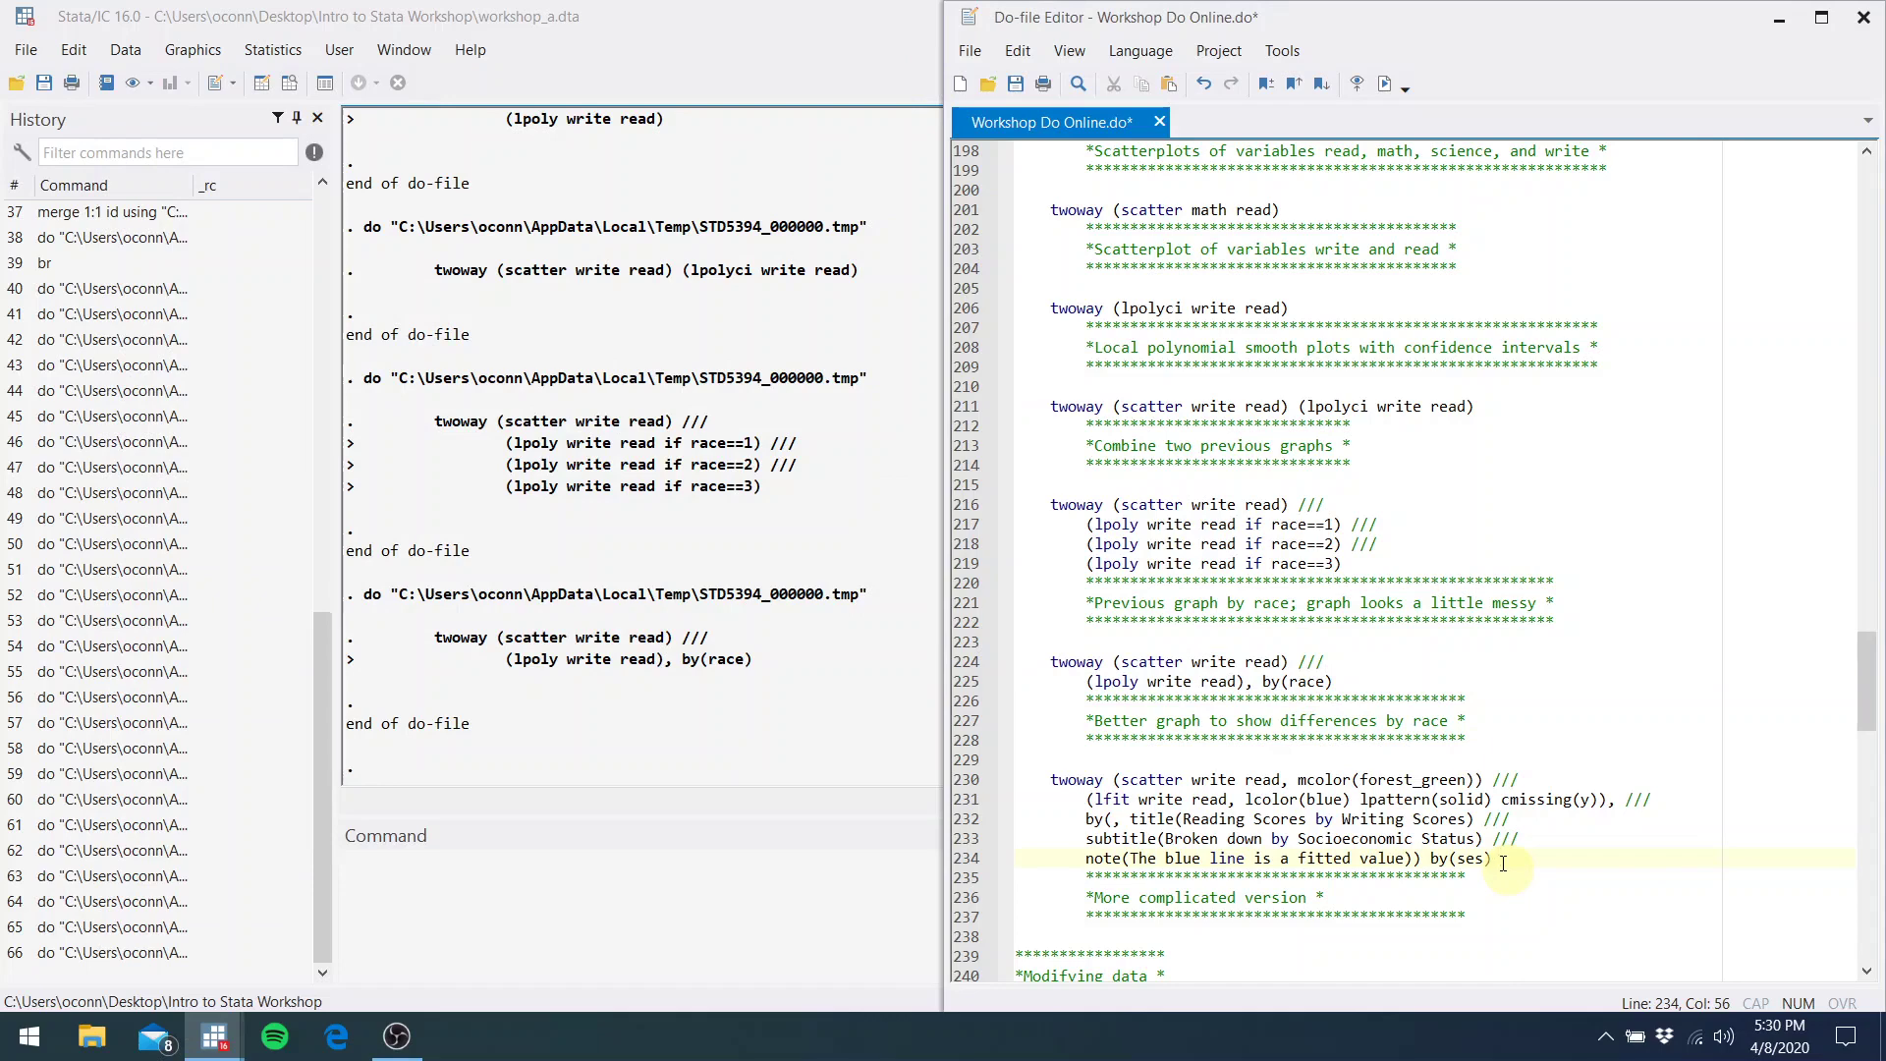
drag(1490, 857, 1041, 777)
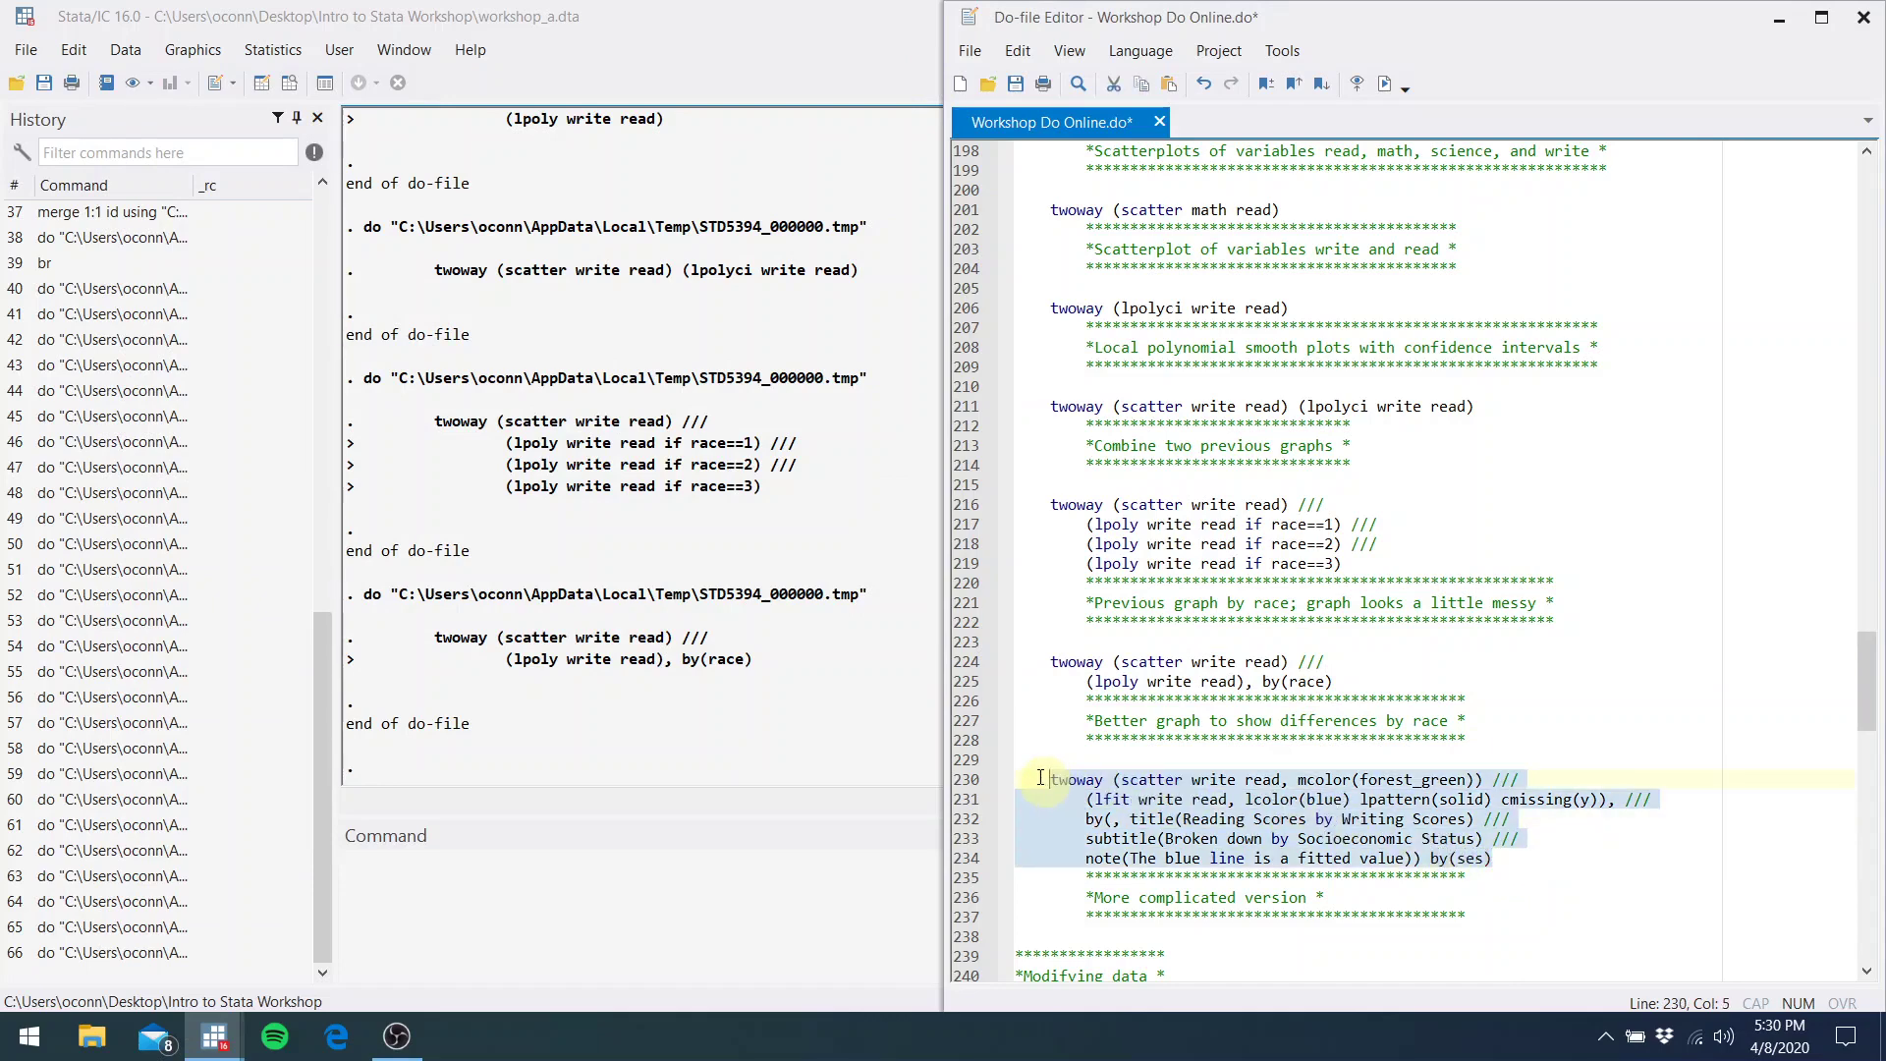
click(1382, 80)
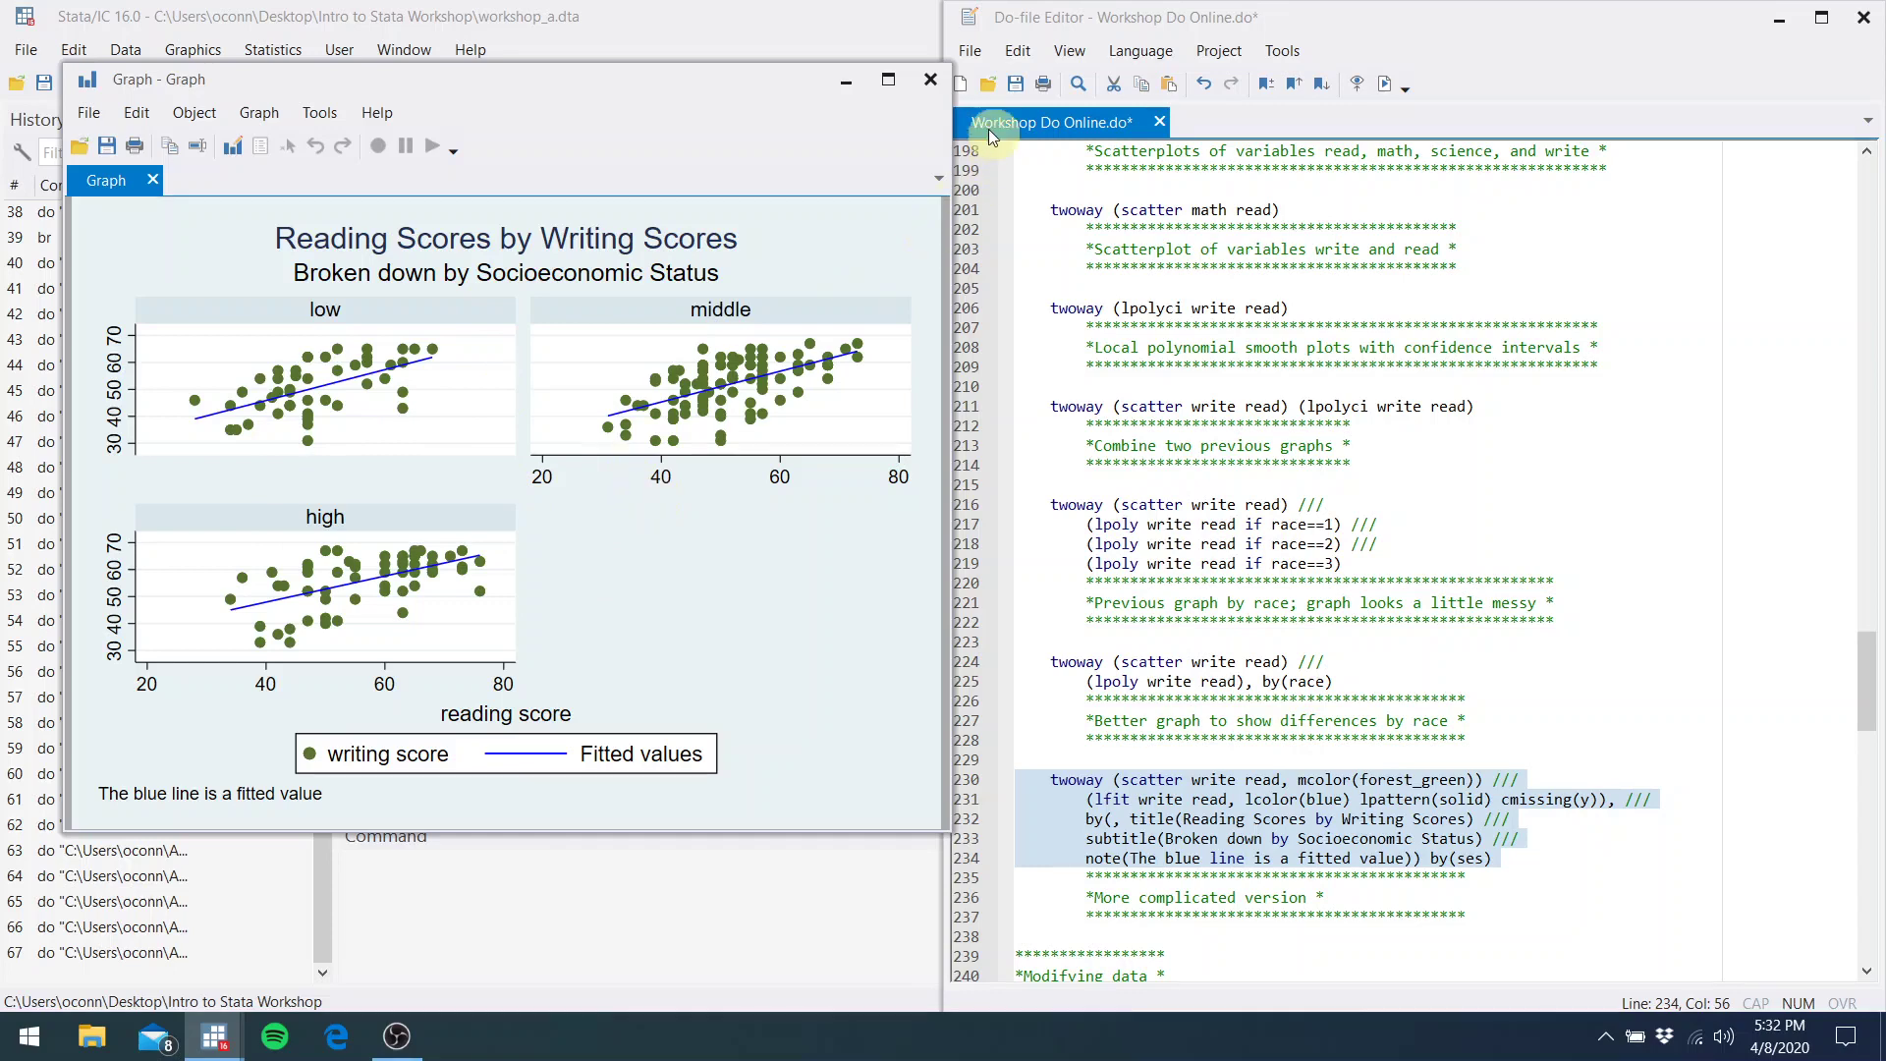
click(932, 79)
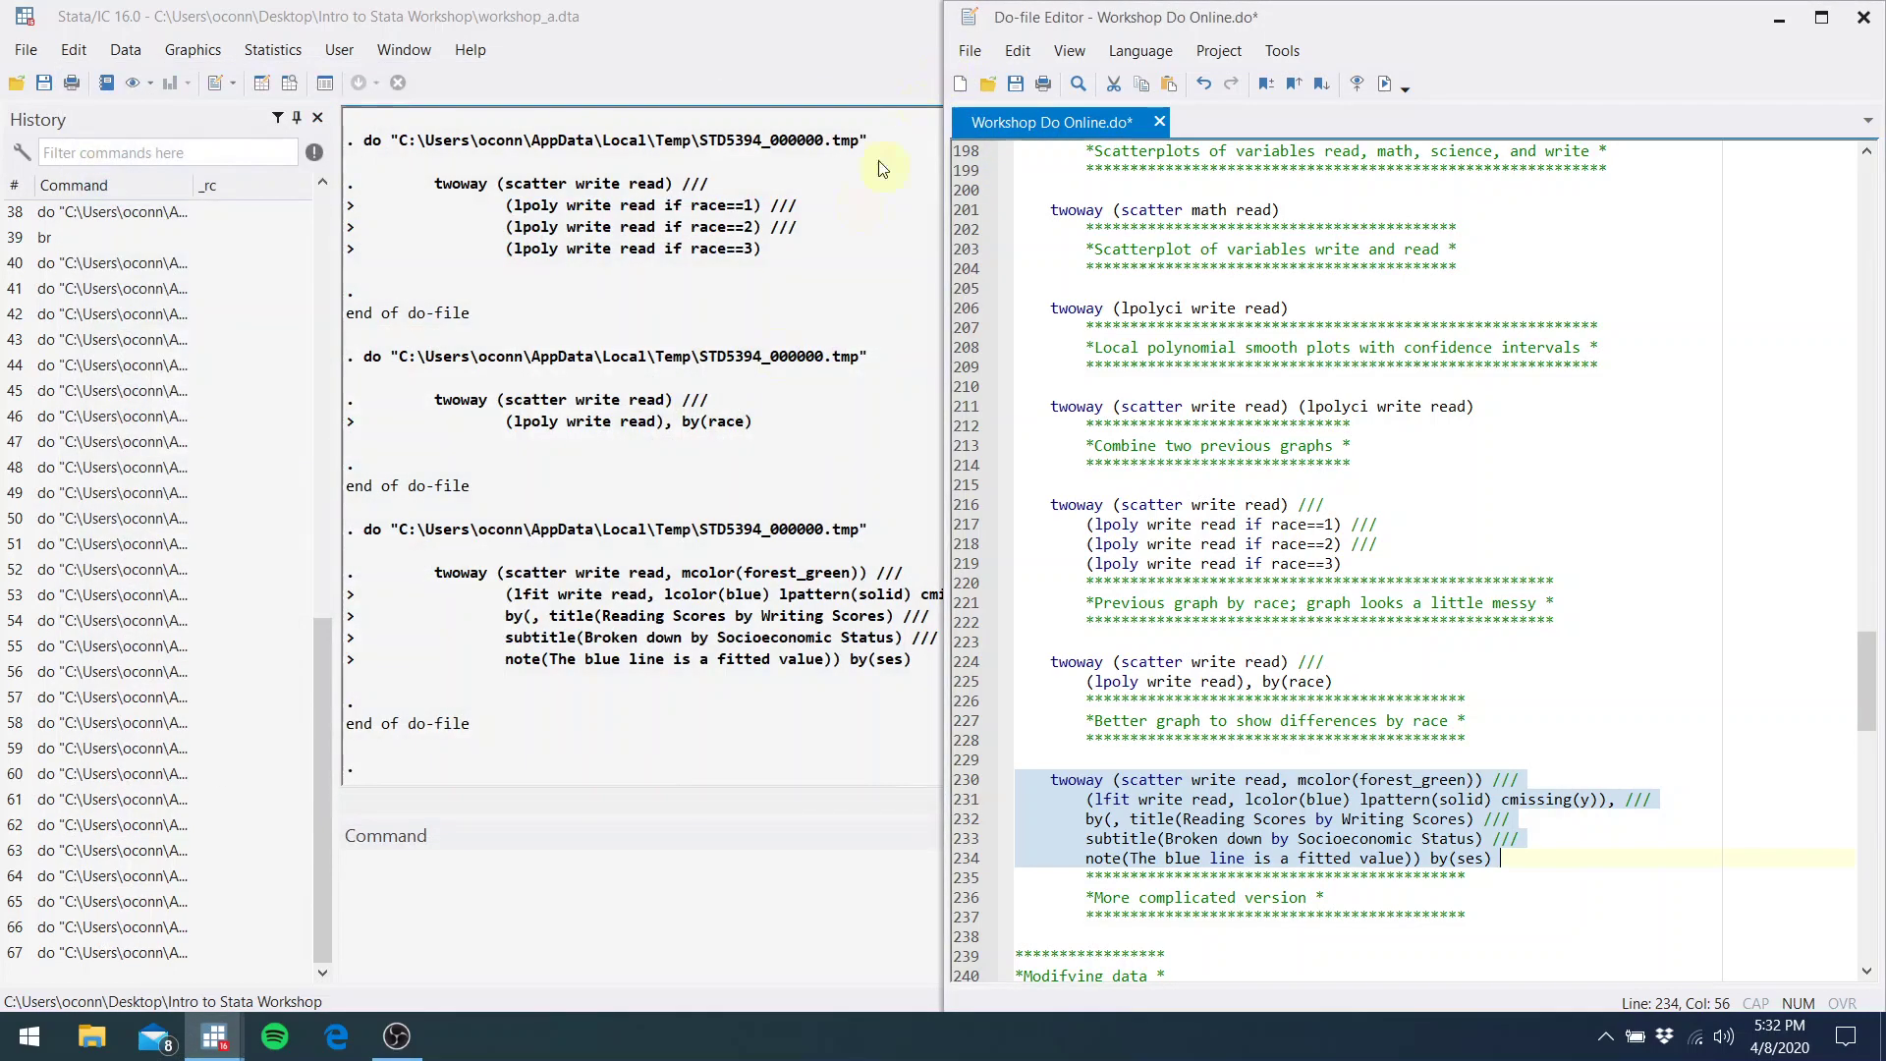
Start a twoway graph and create a basic scatter plot with write as the Y variable and read as the X variable
click(728, 486)
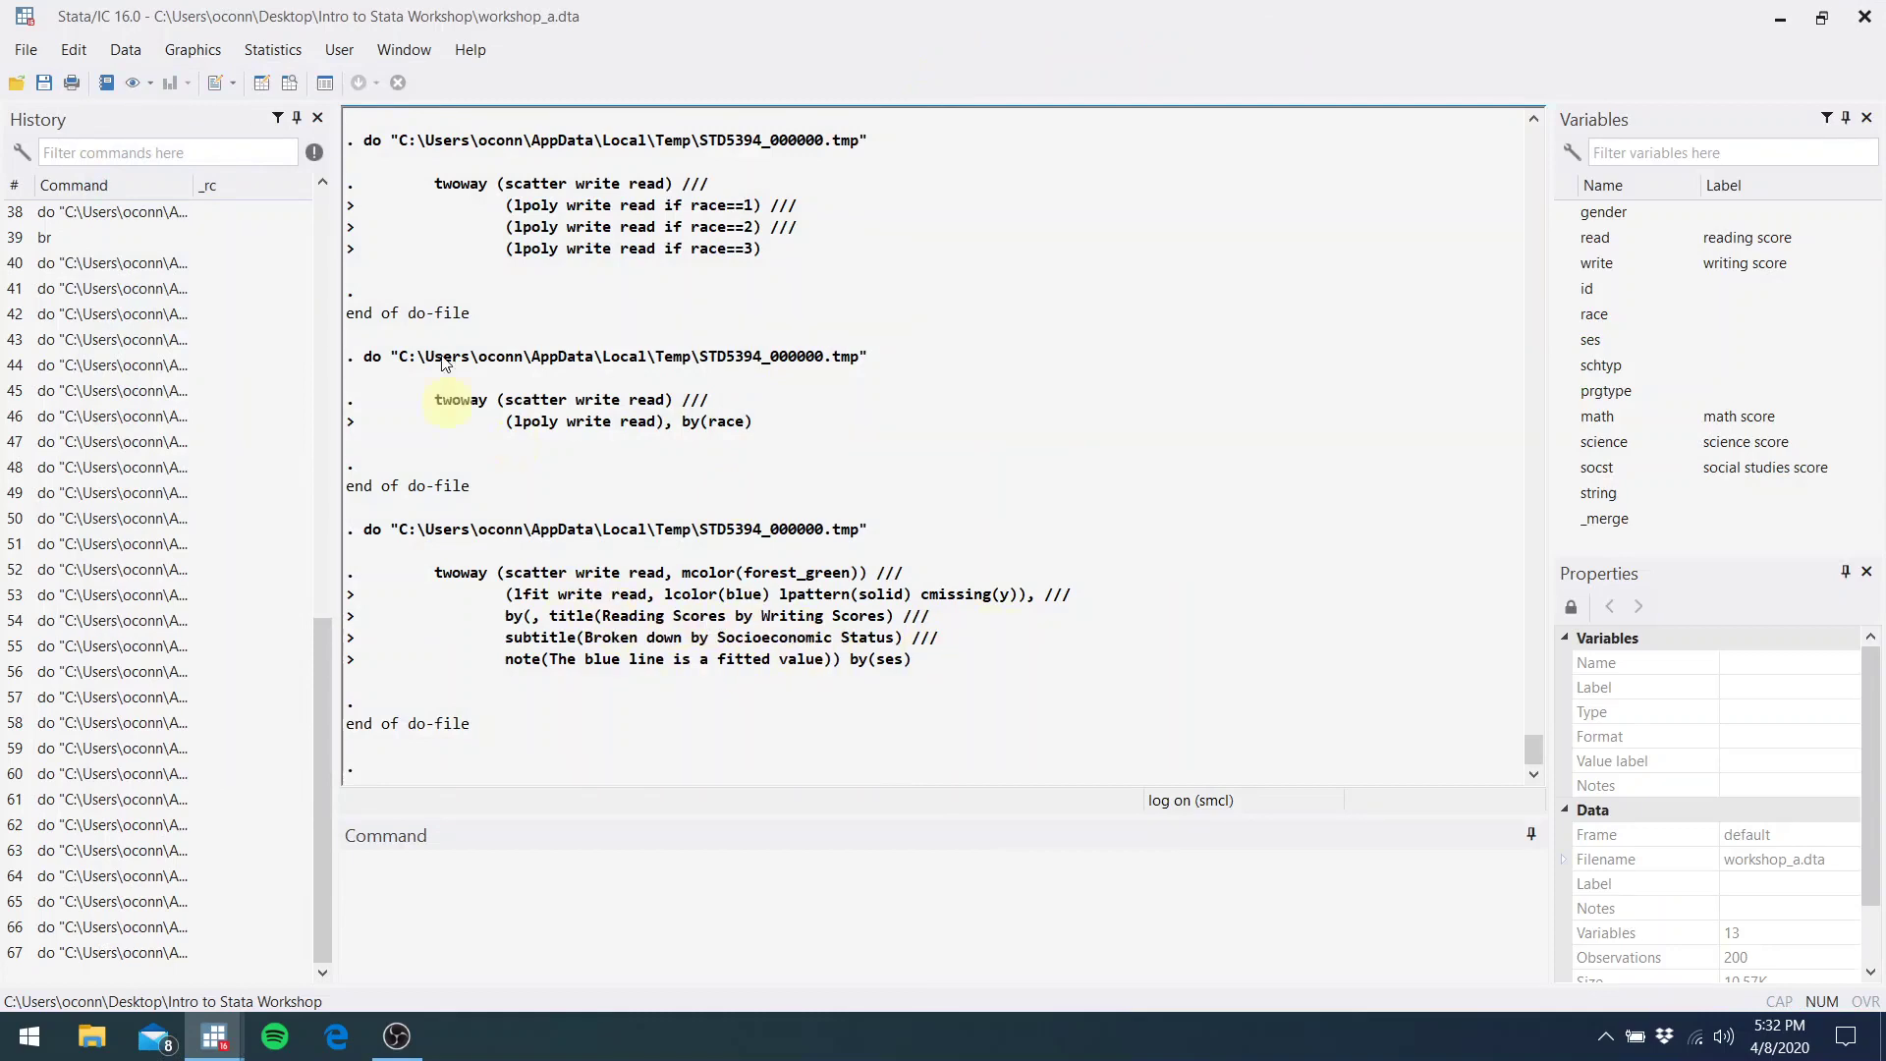
click(185, 51)
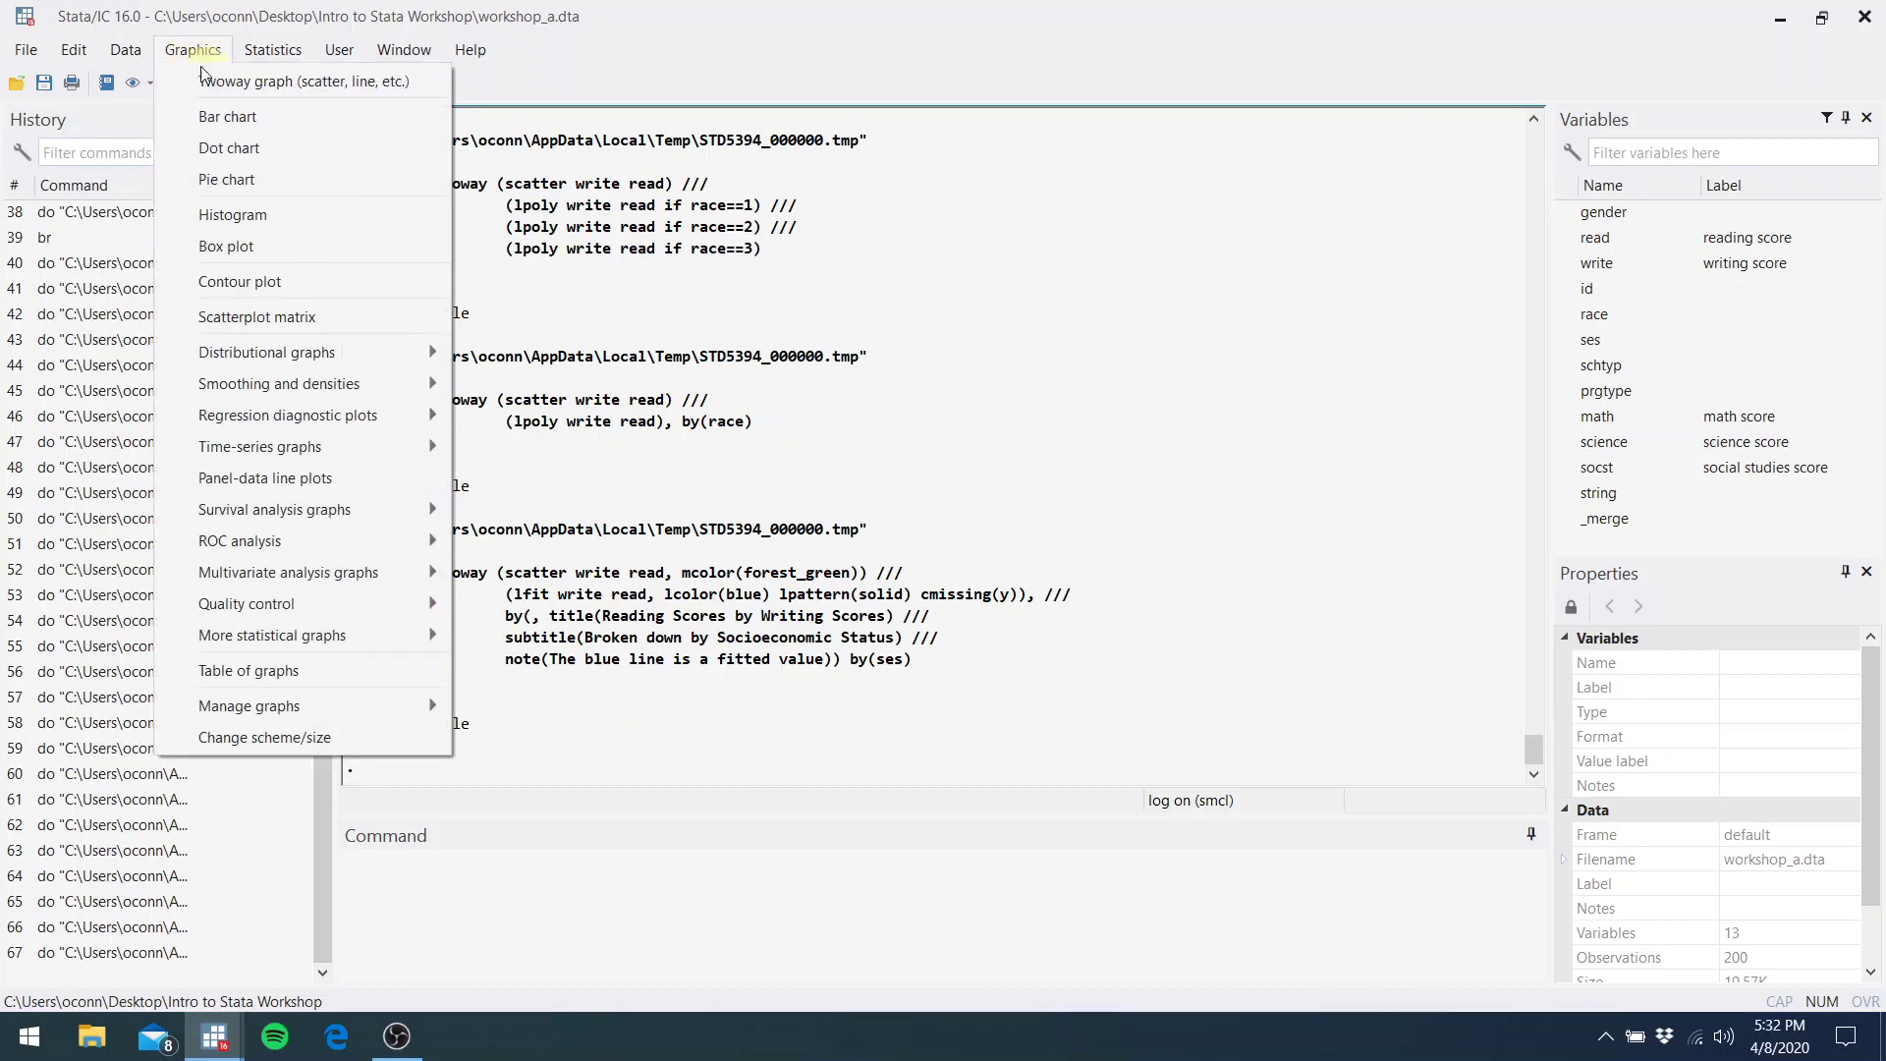
click(220, 84)
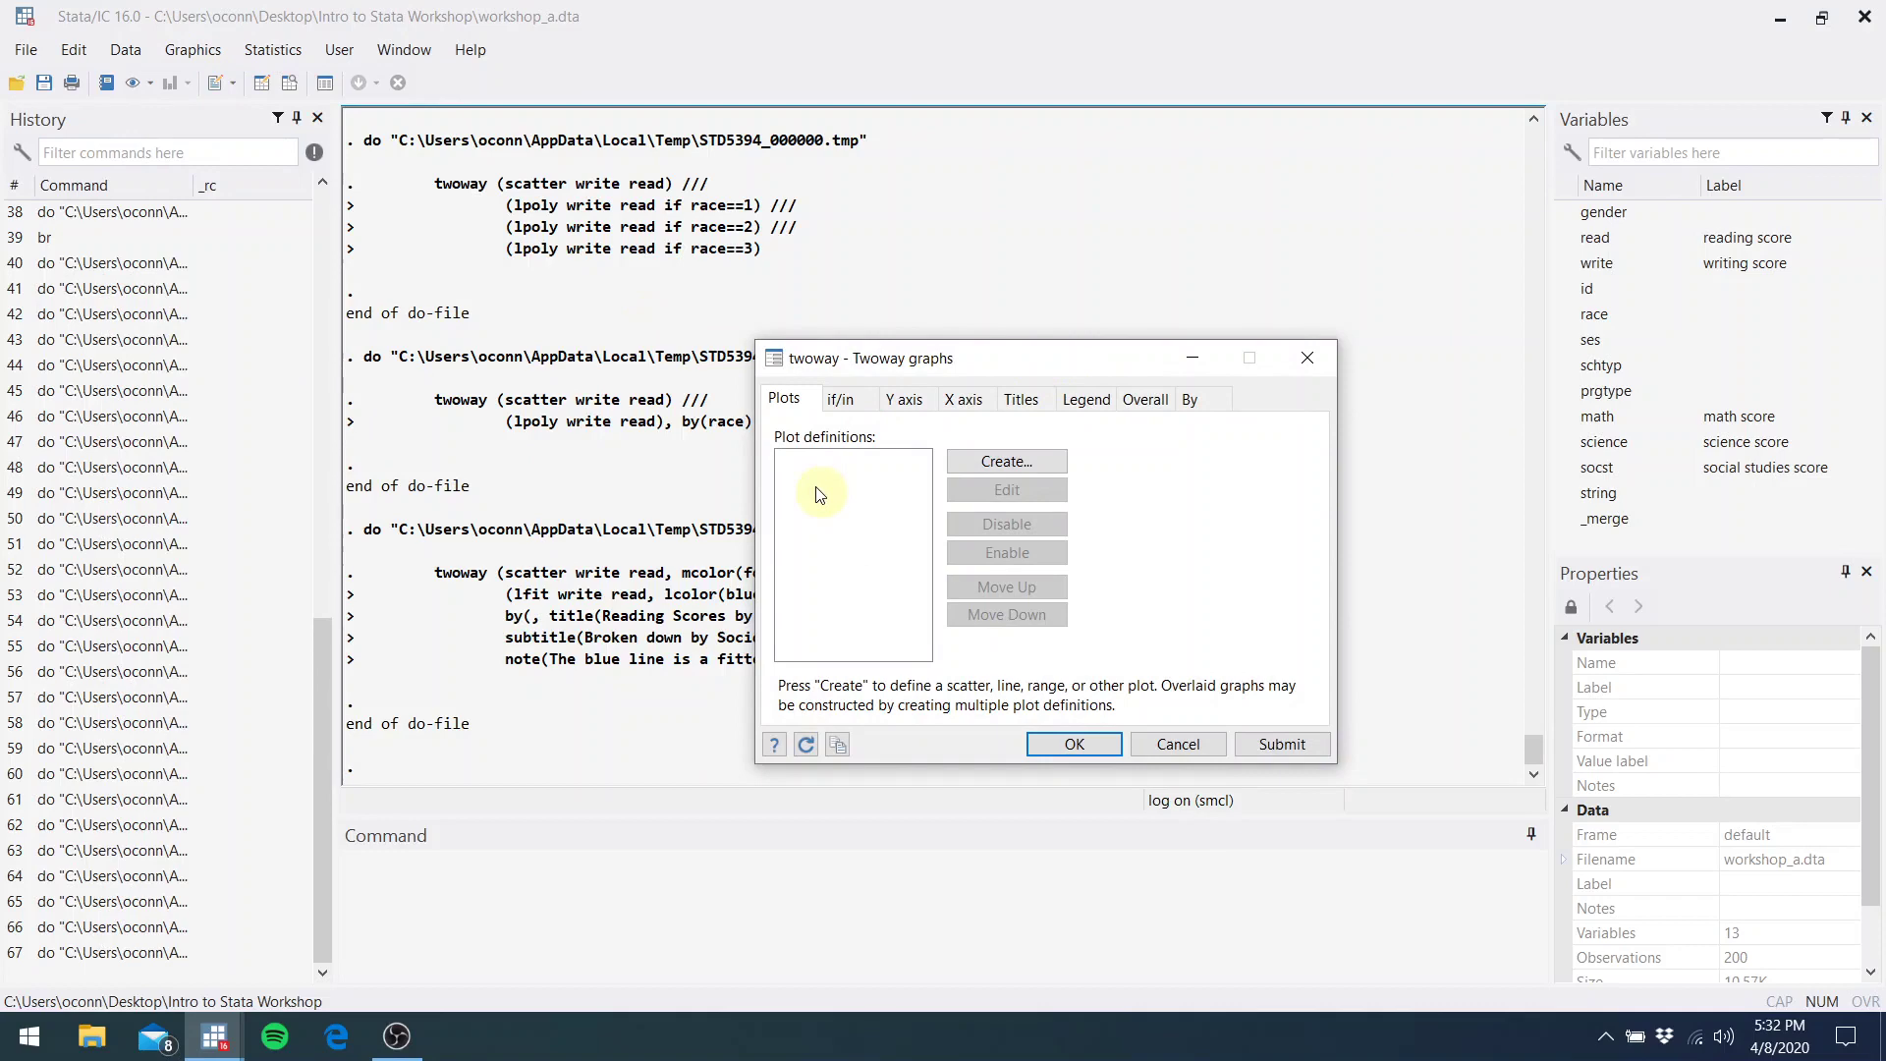
click(969, 462)
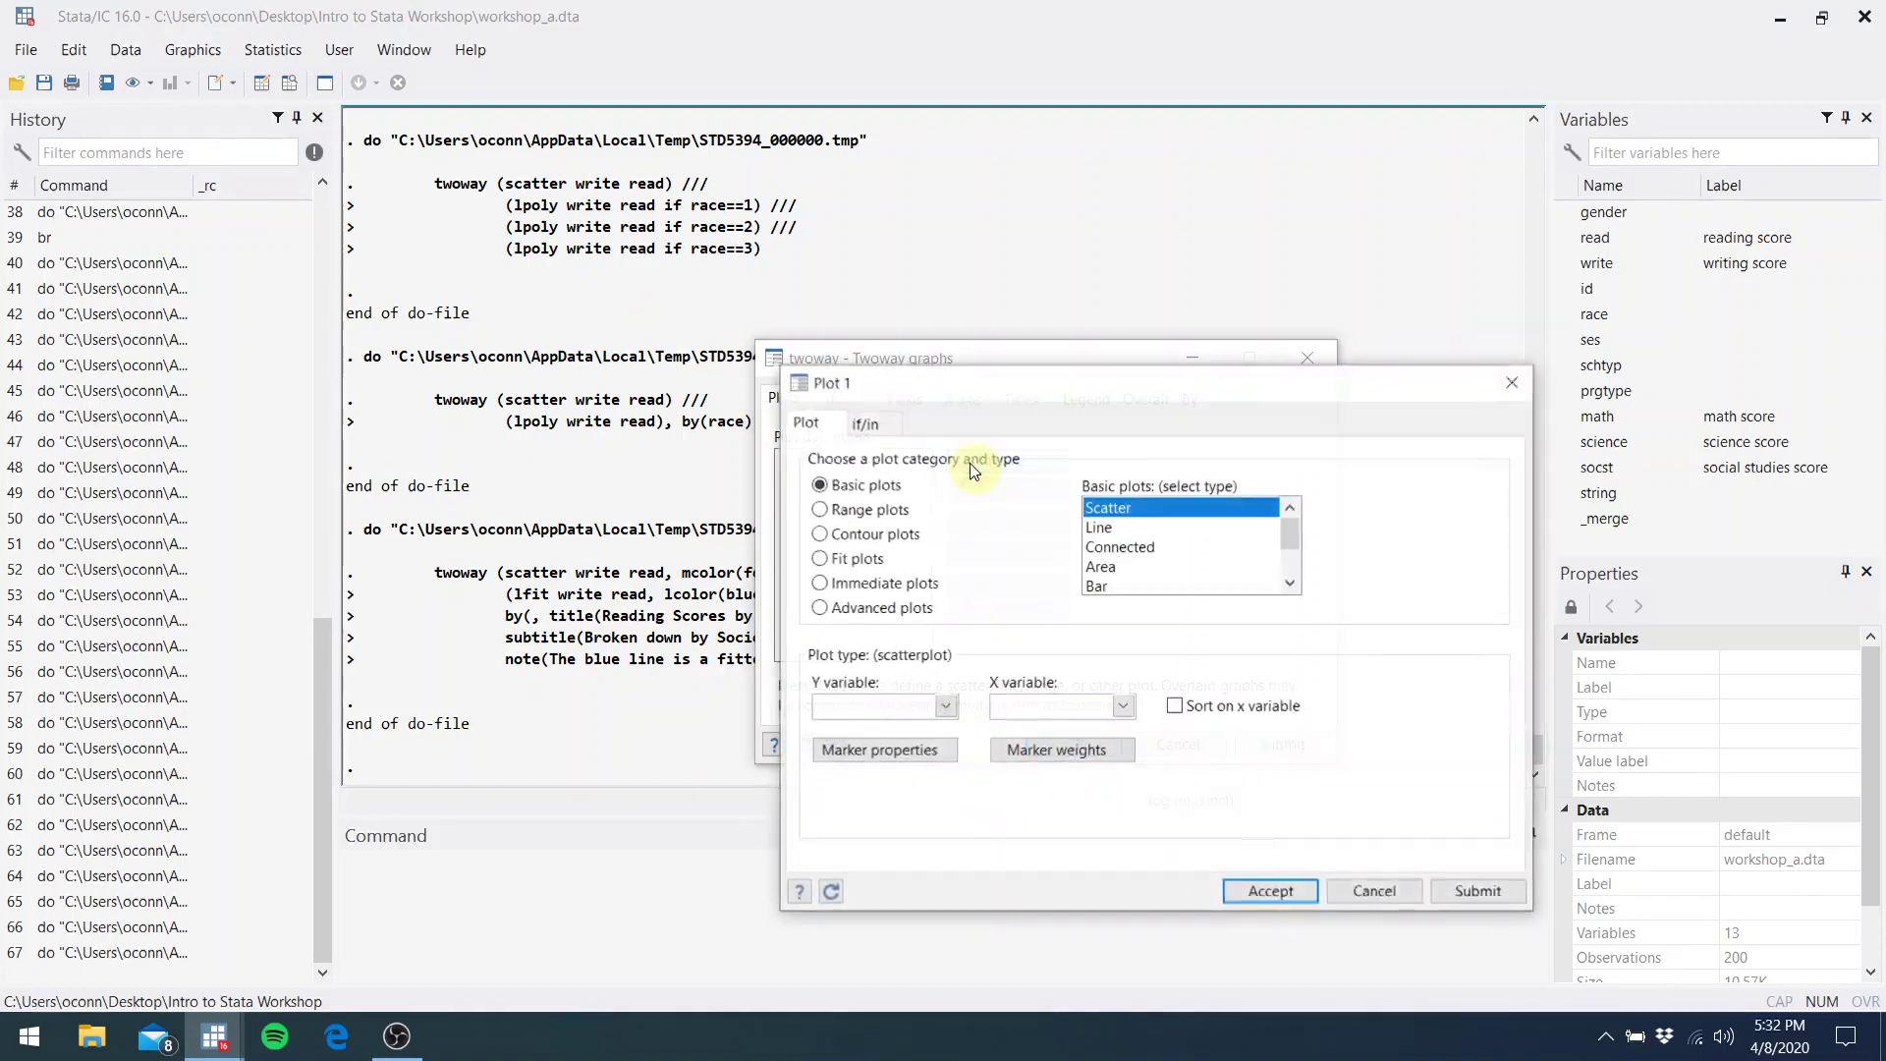
click(945, 706)
click(880, 776)
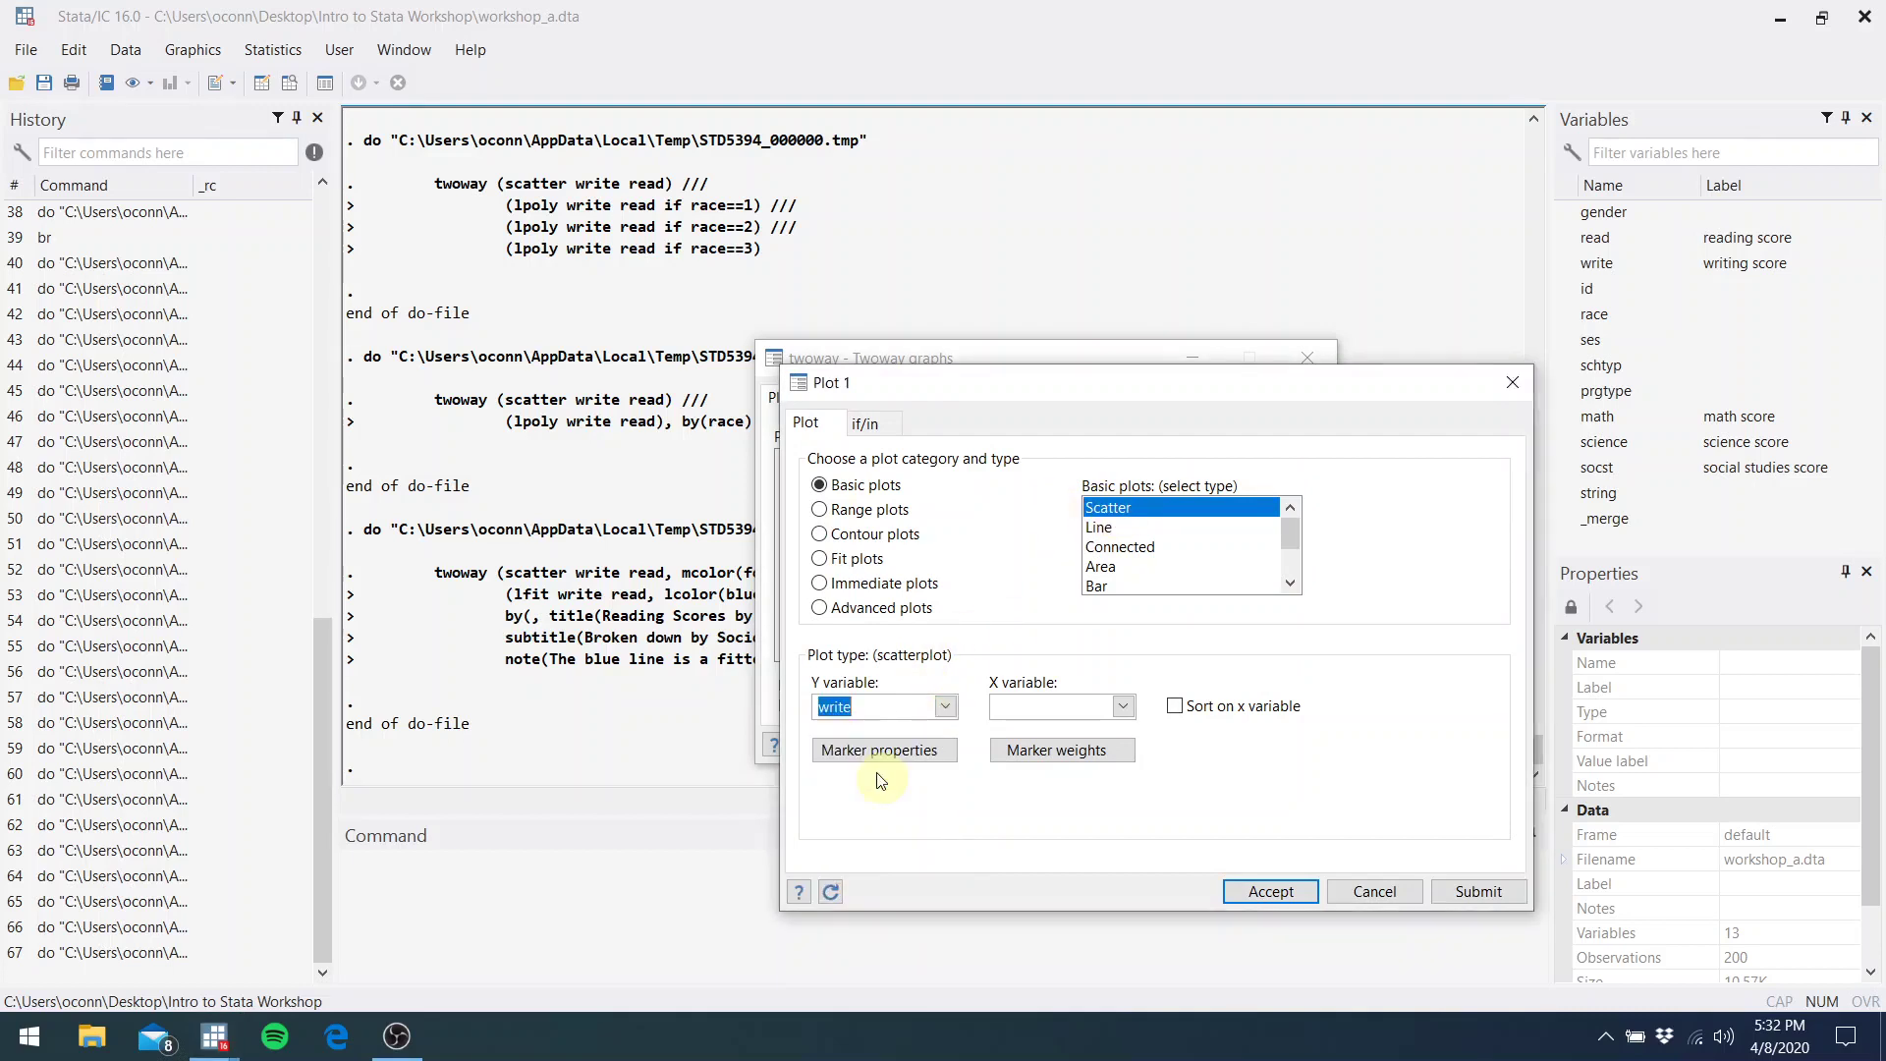
click(1122, 706)
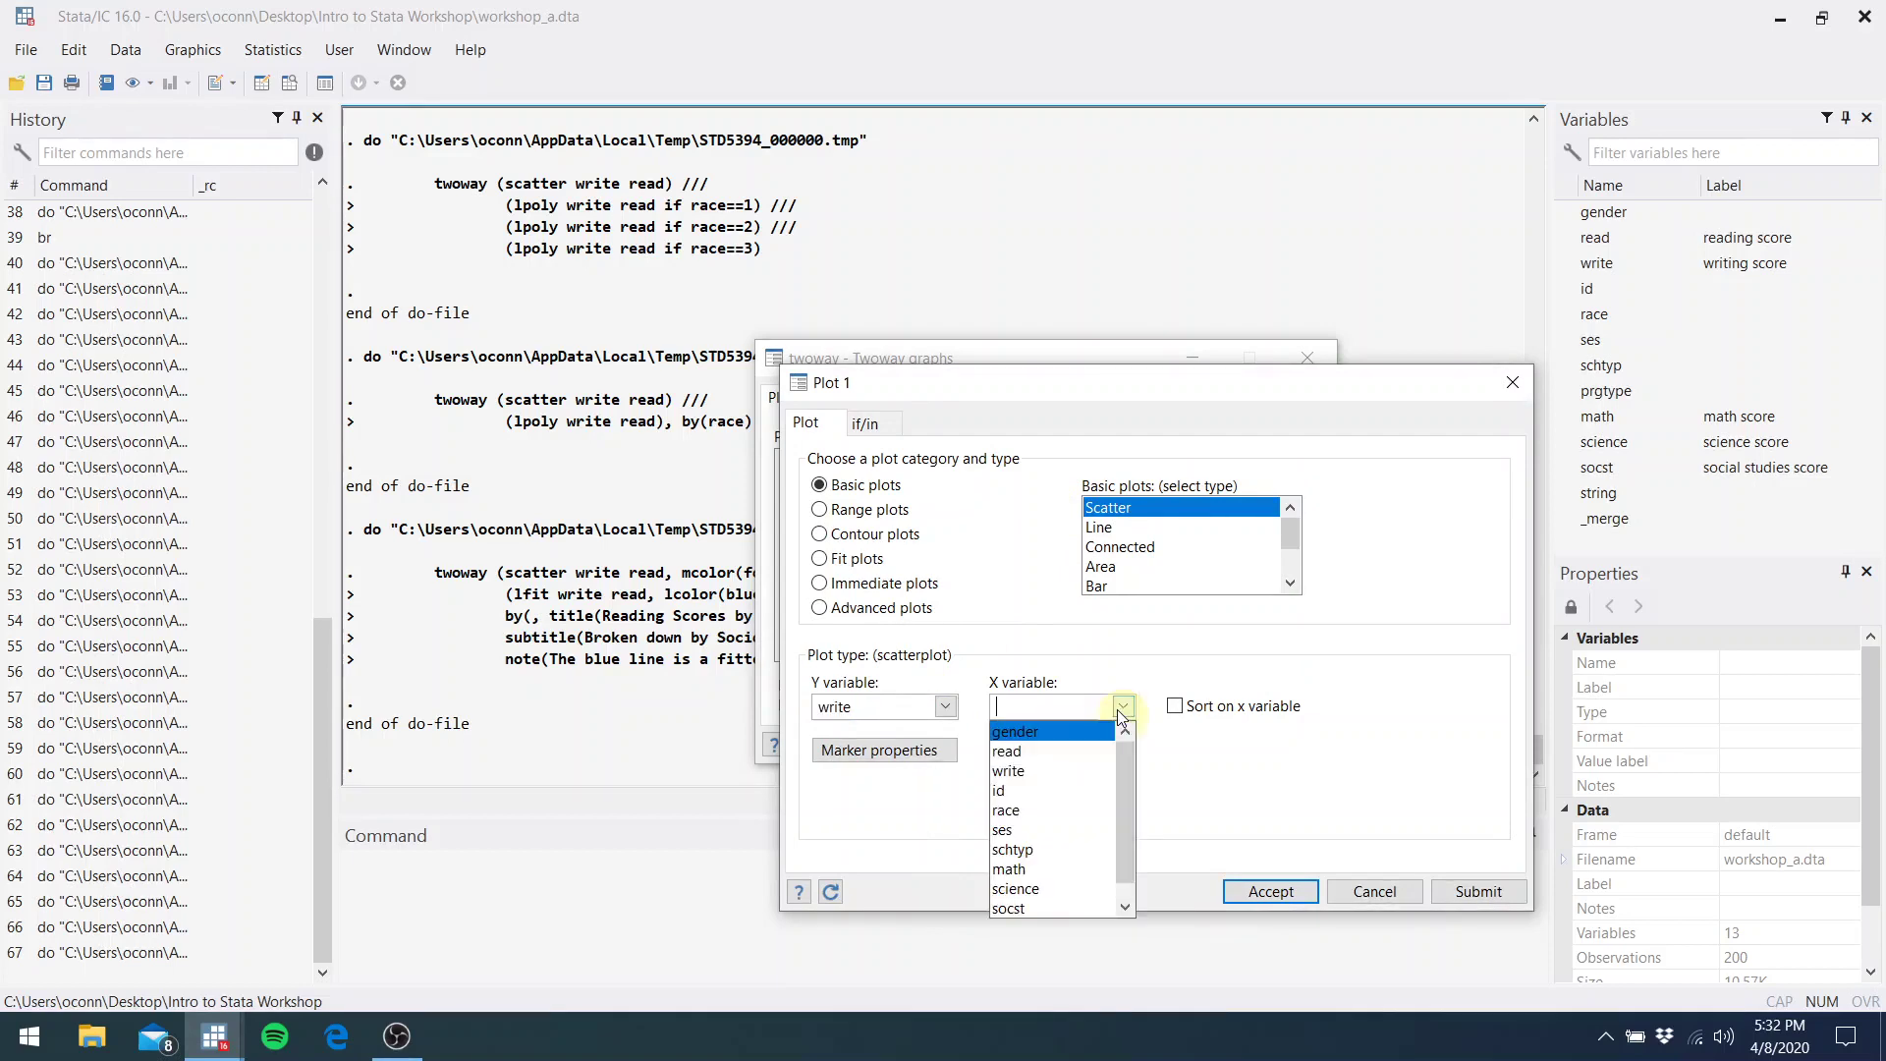
click(1033, 752)
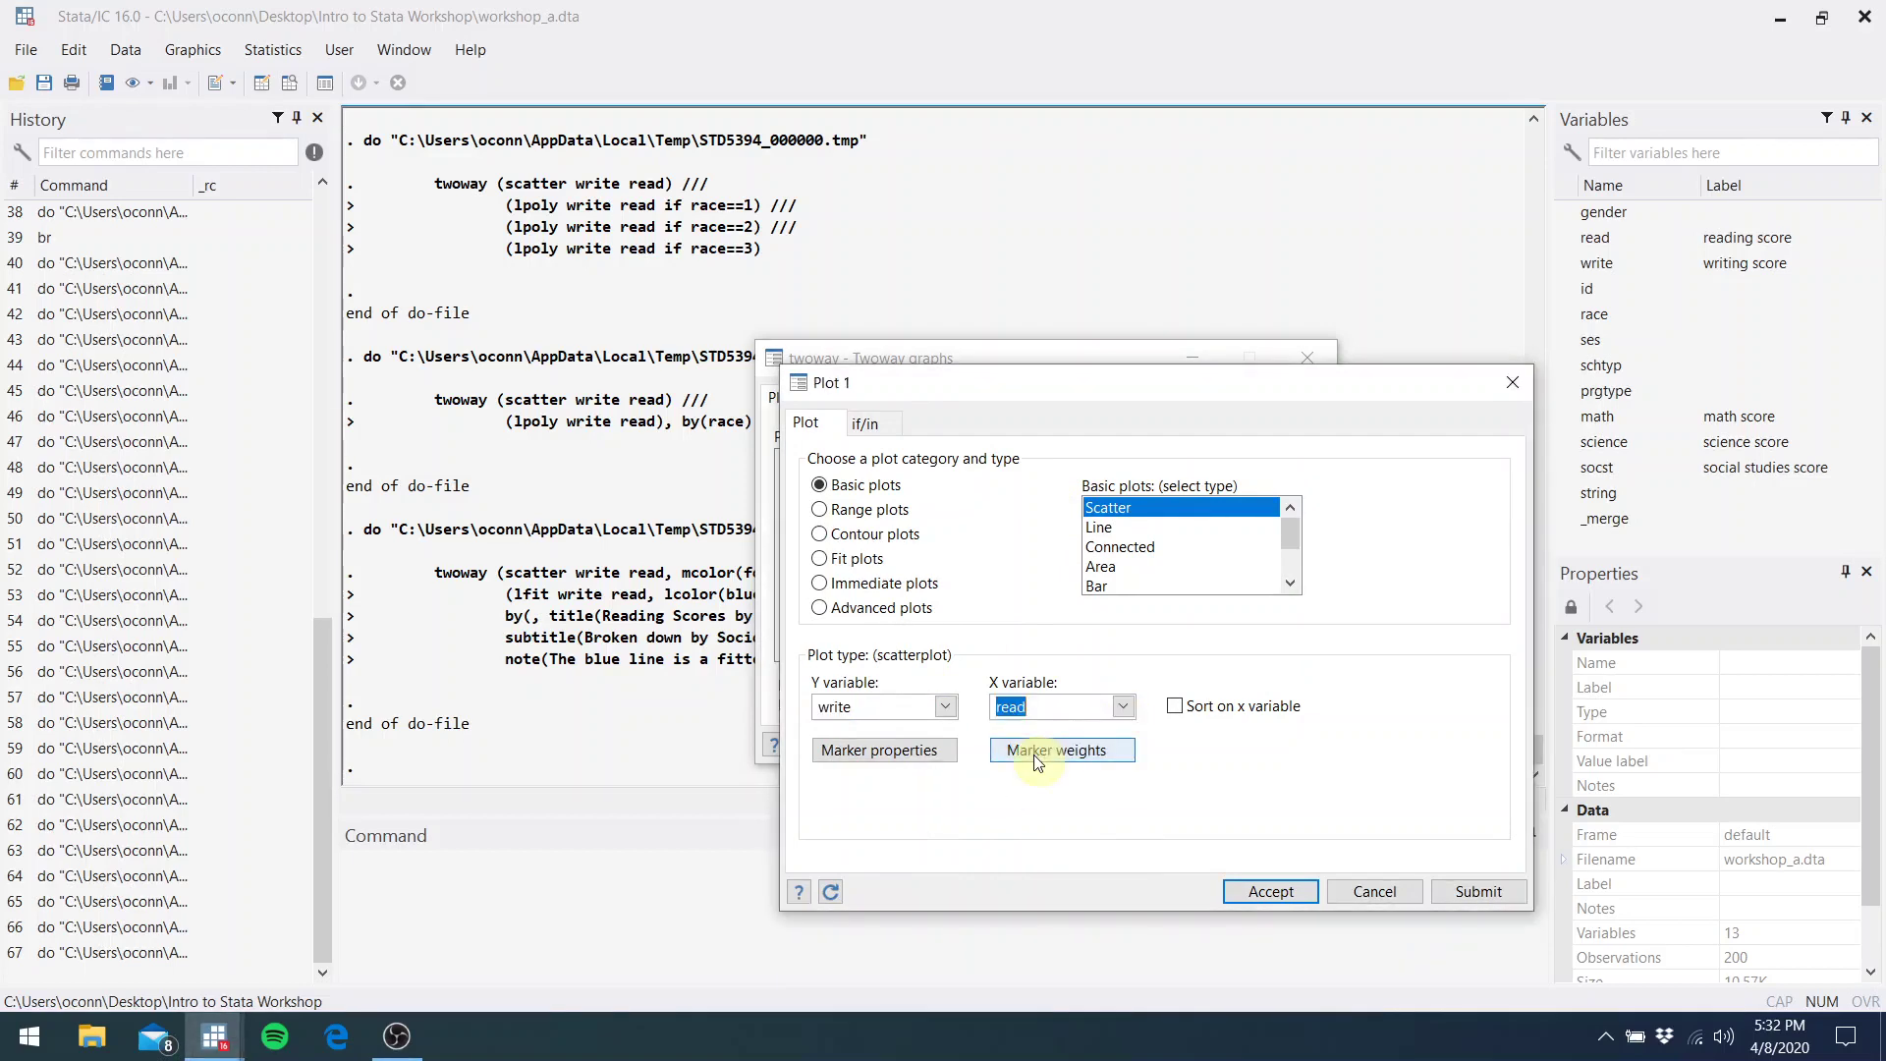
Set the scatter plot's marker color to Forest green and accept the plot definition
click(940, 753)
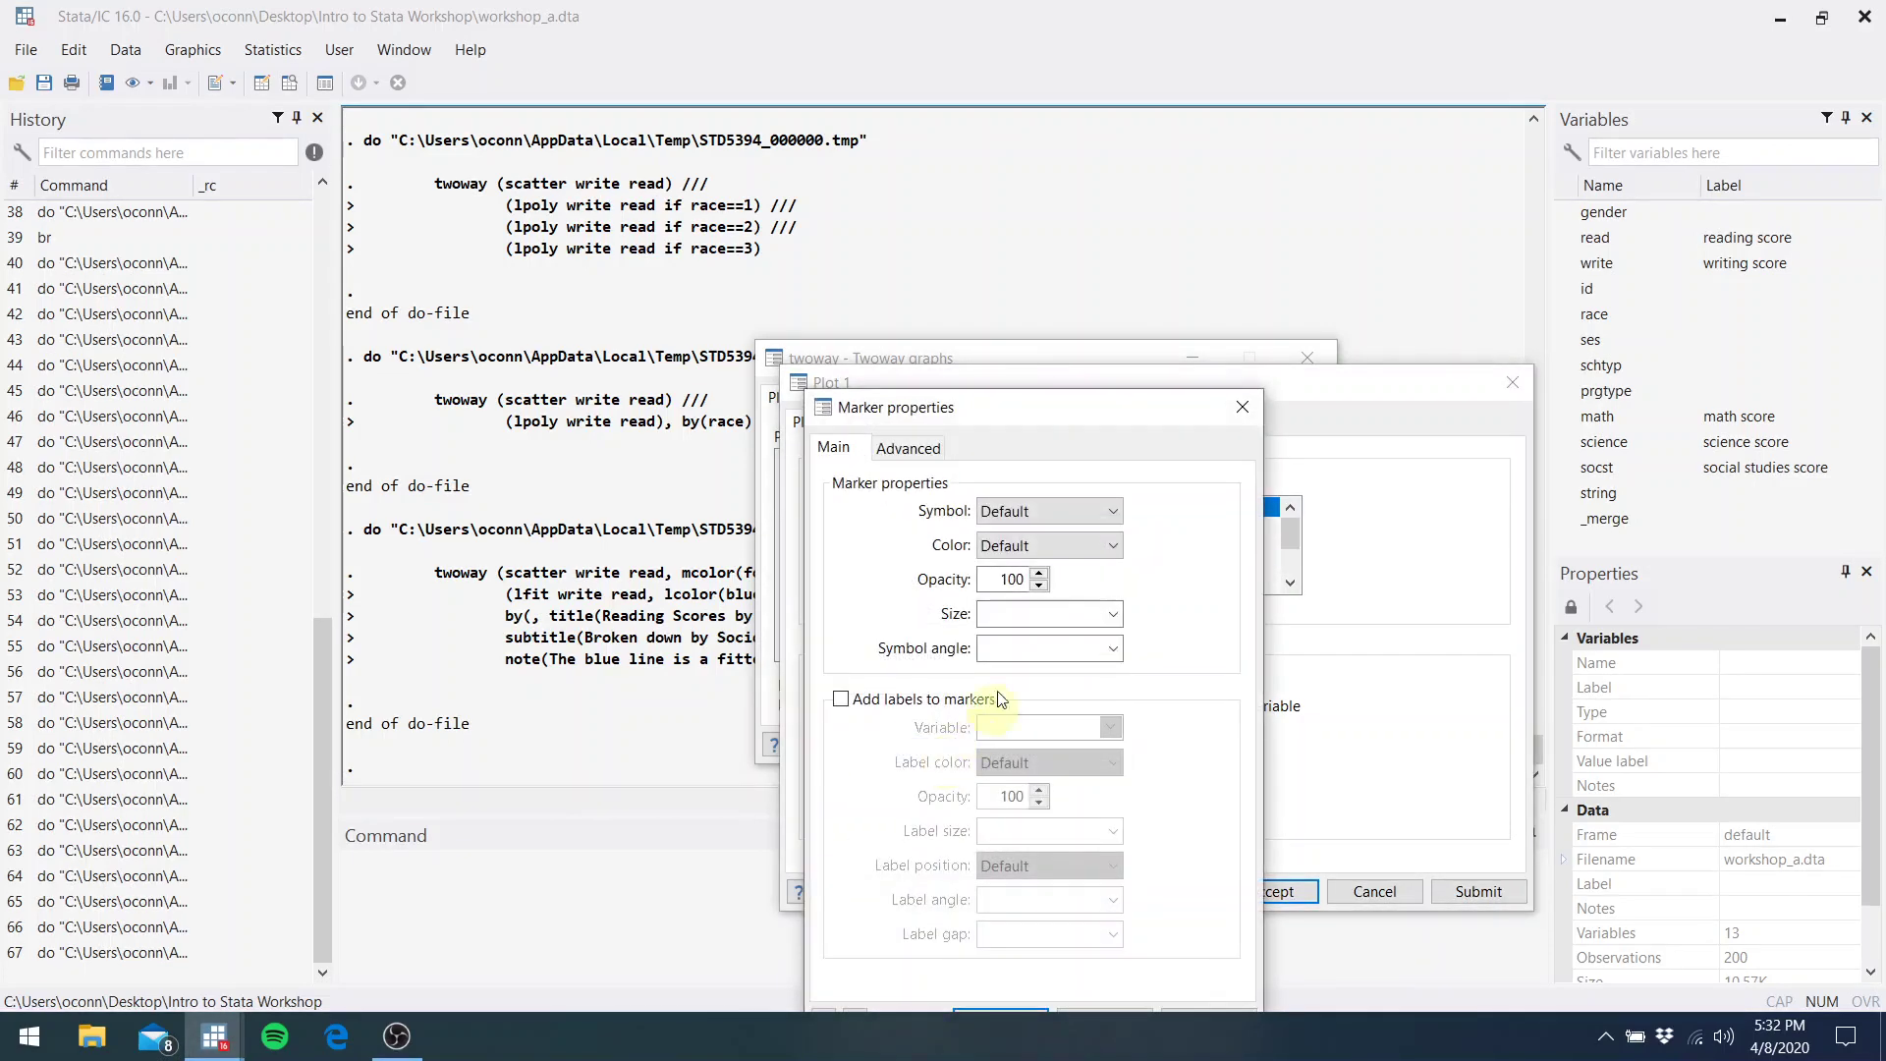
click(1113, 547)
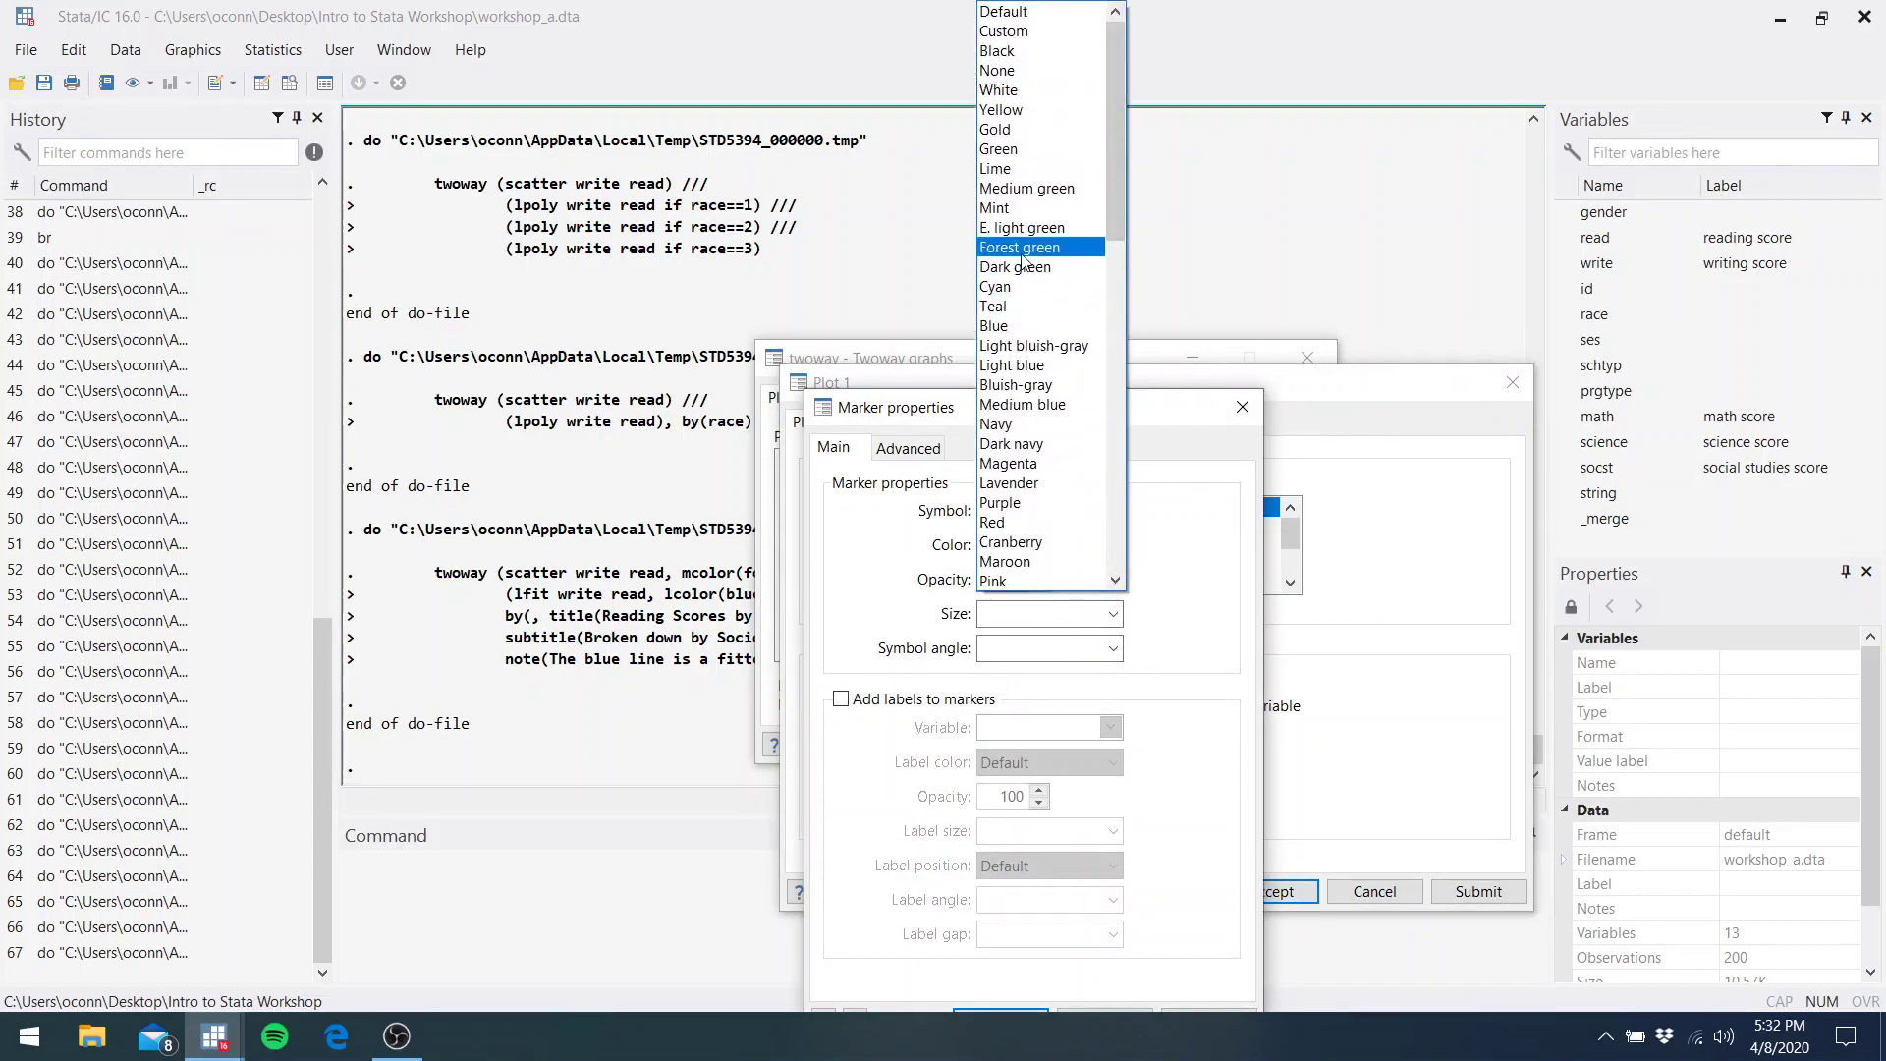
click(1021, 253)
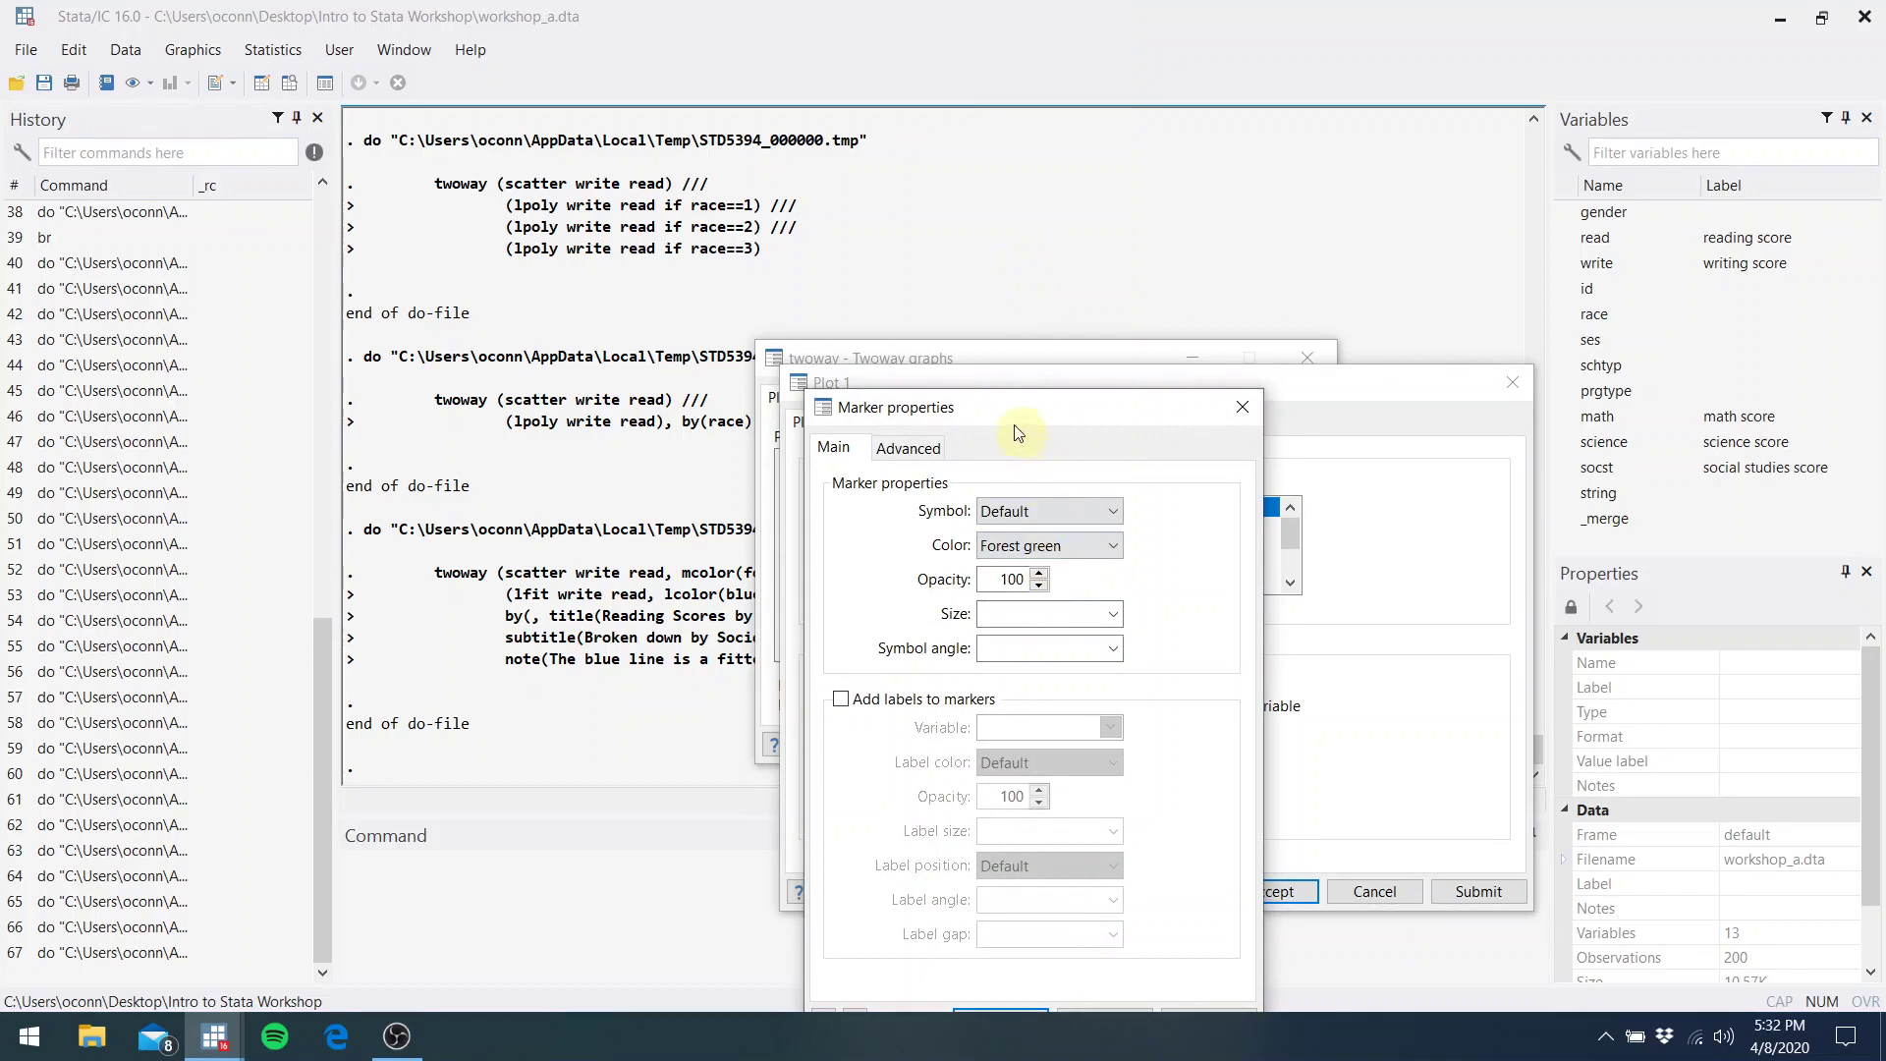
drag(1002, 408, 985, 342)
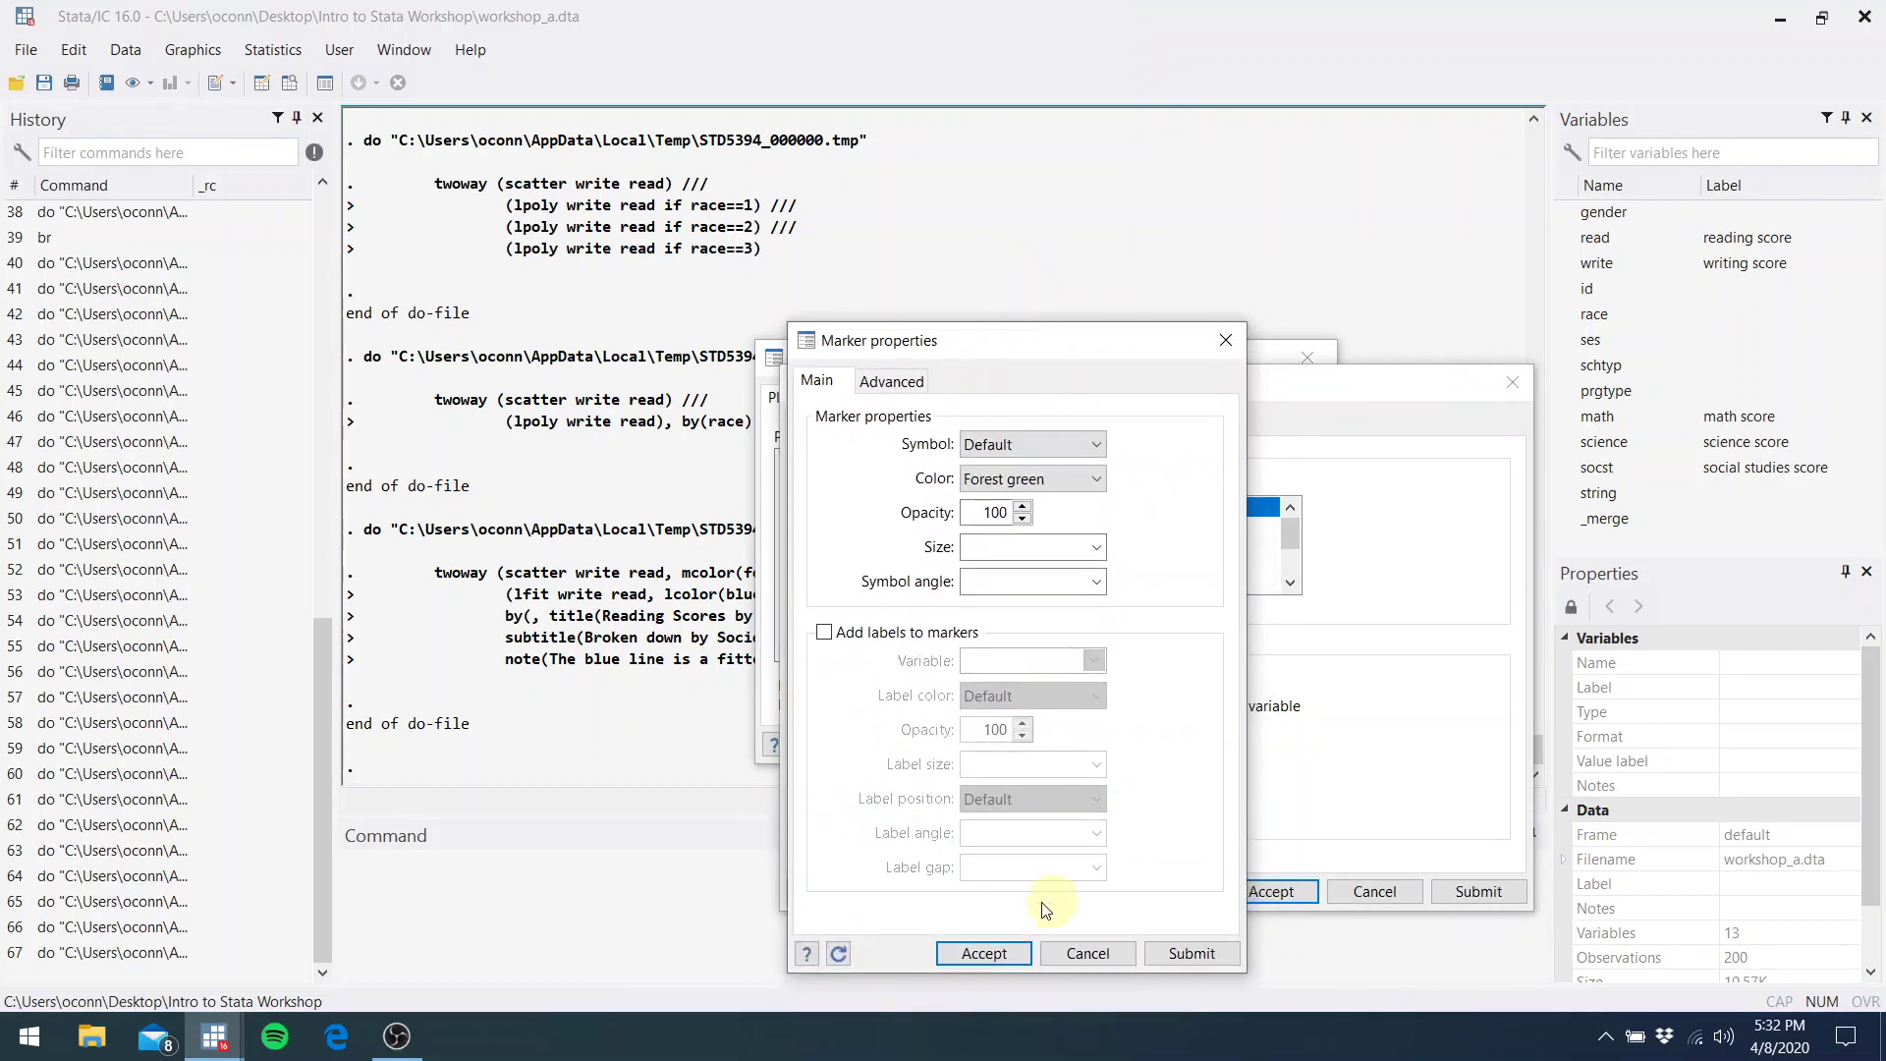
click(986, 953)
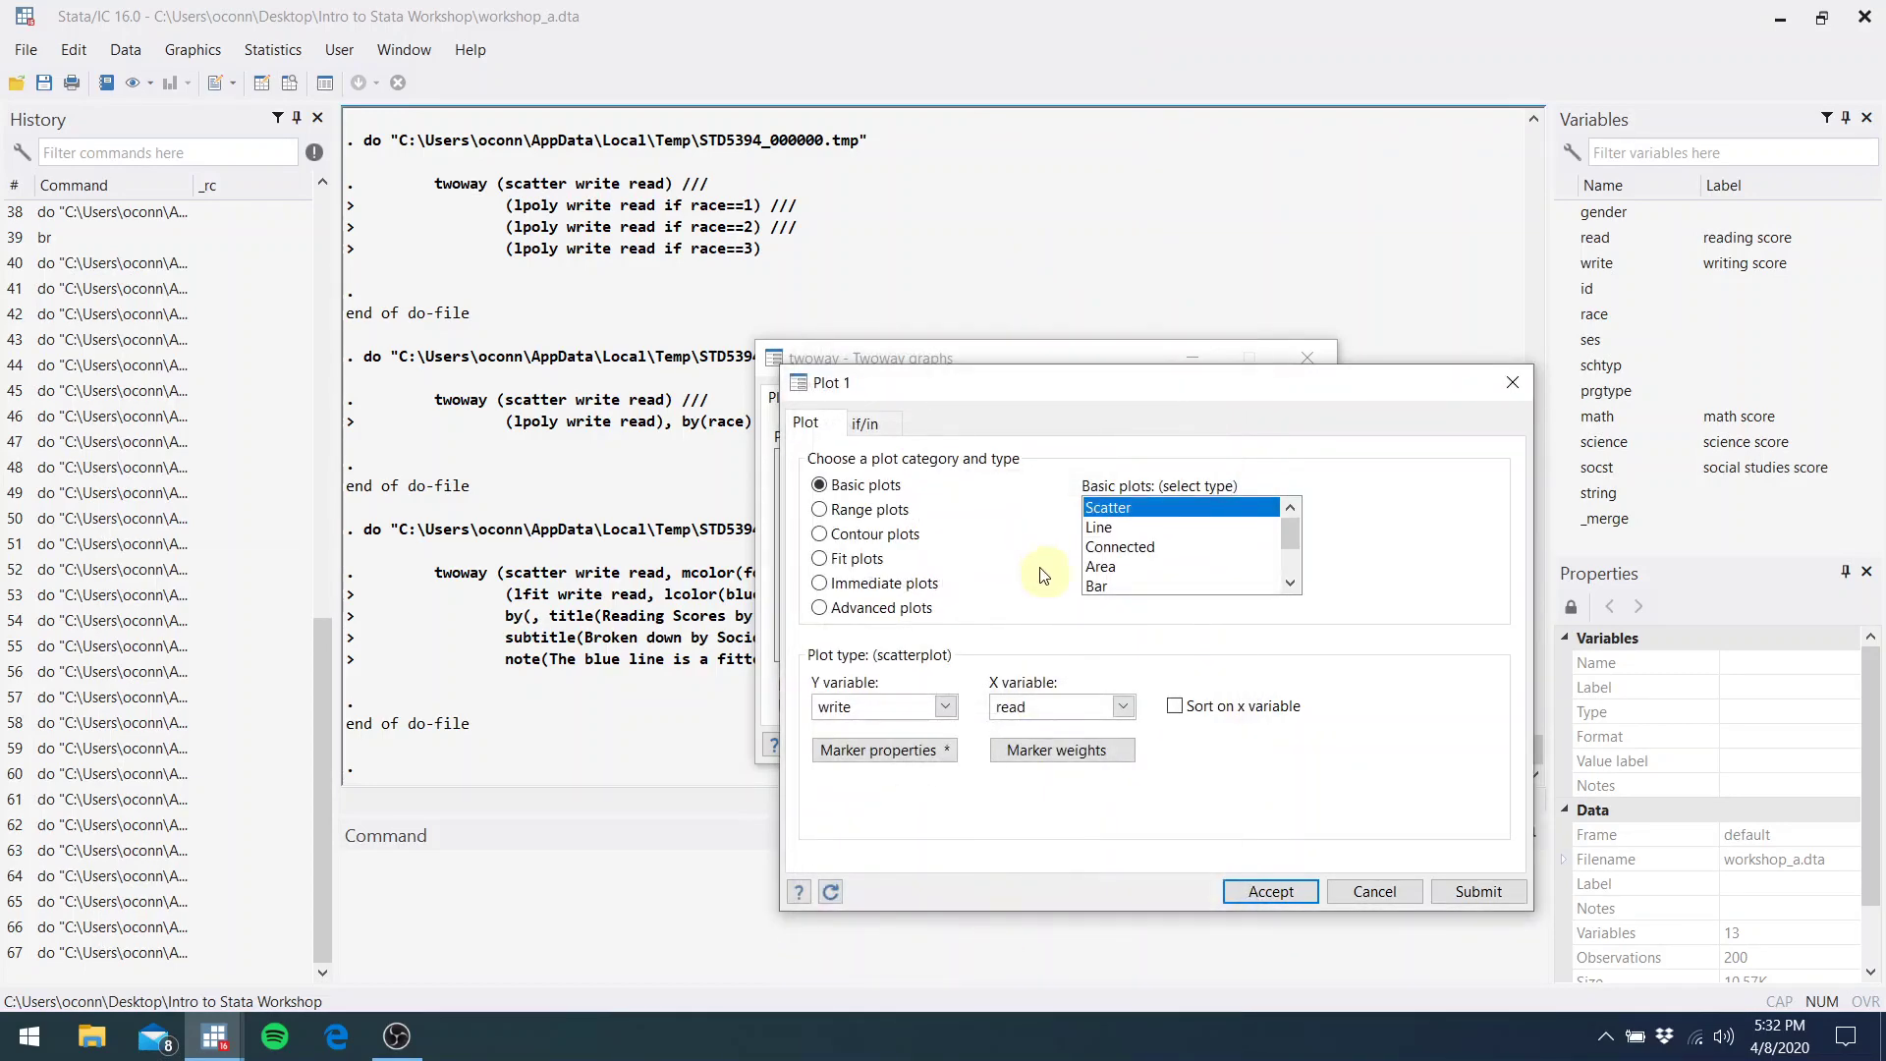
click(1257, 890)
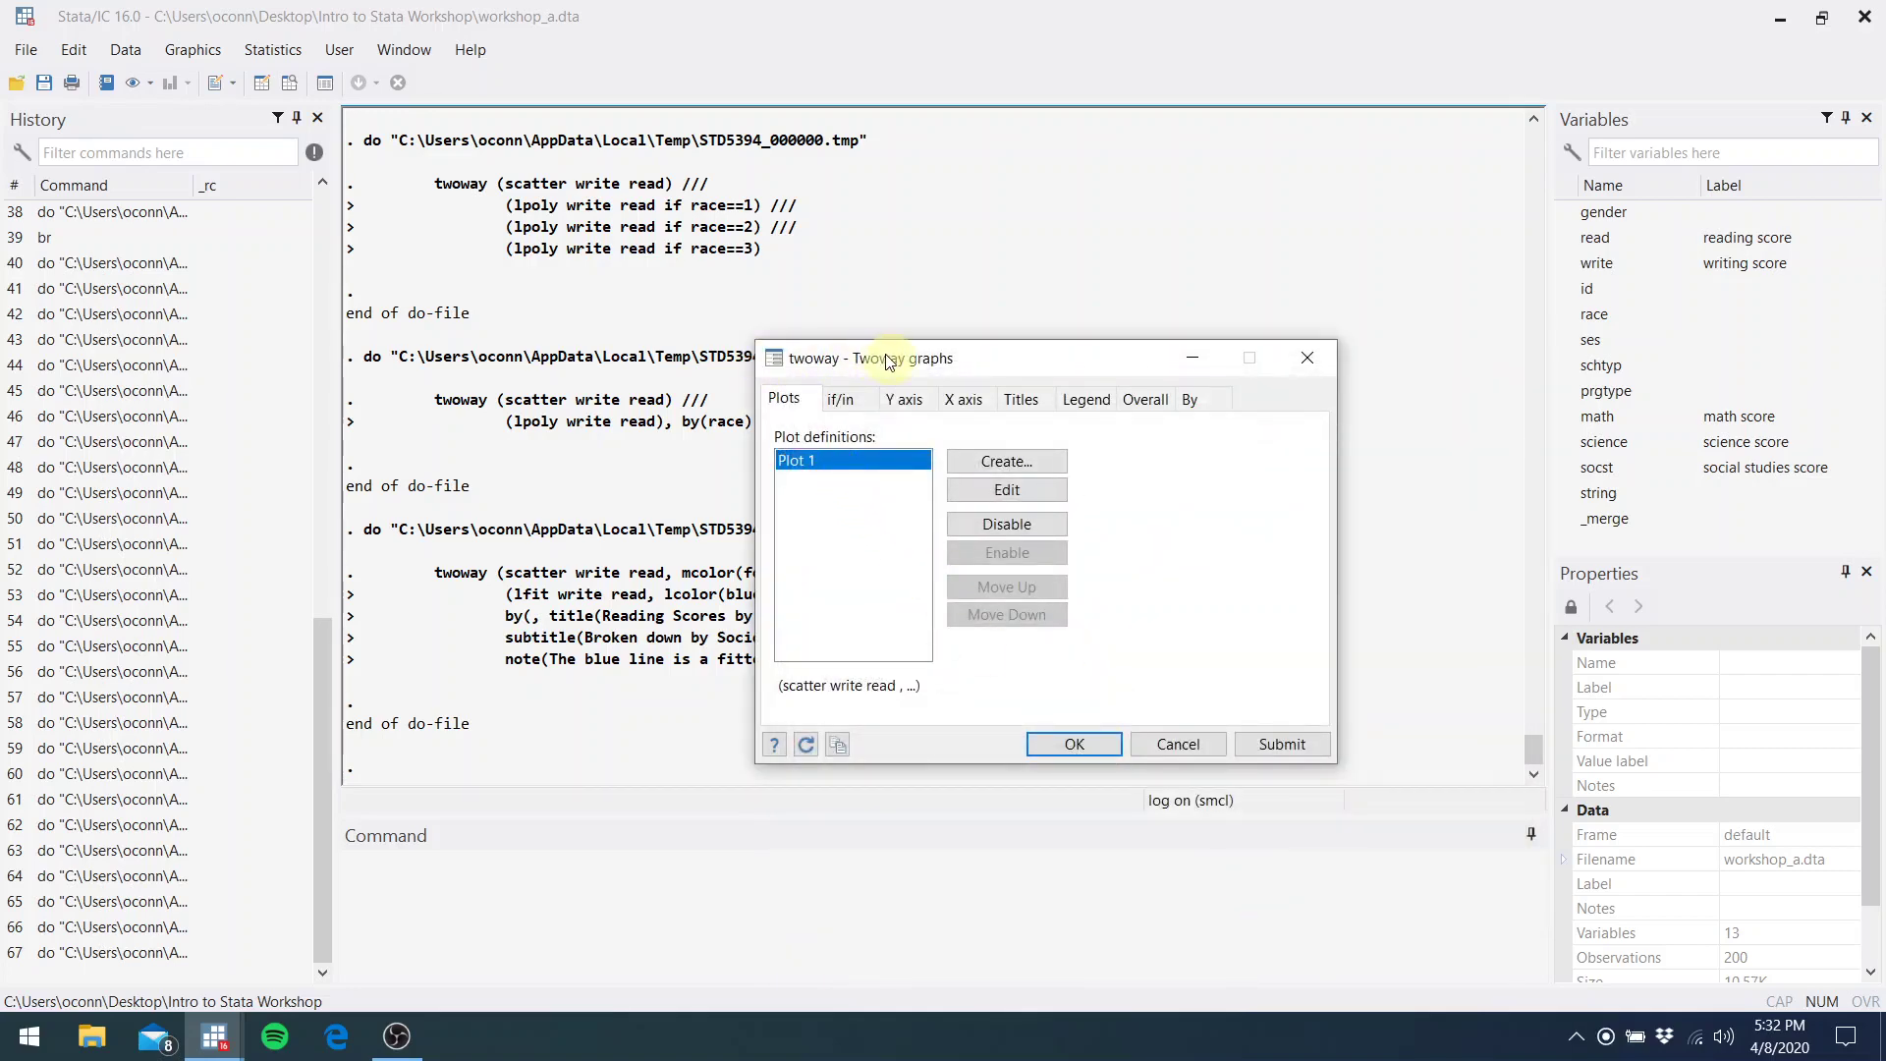
Create a second plot as a linear prediction fit with write as the Y variable and read as the X variable
drag(886, 359, 1223, 311)
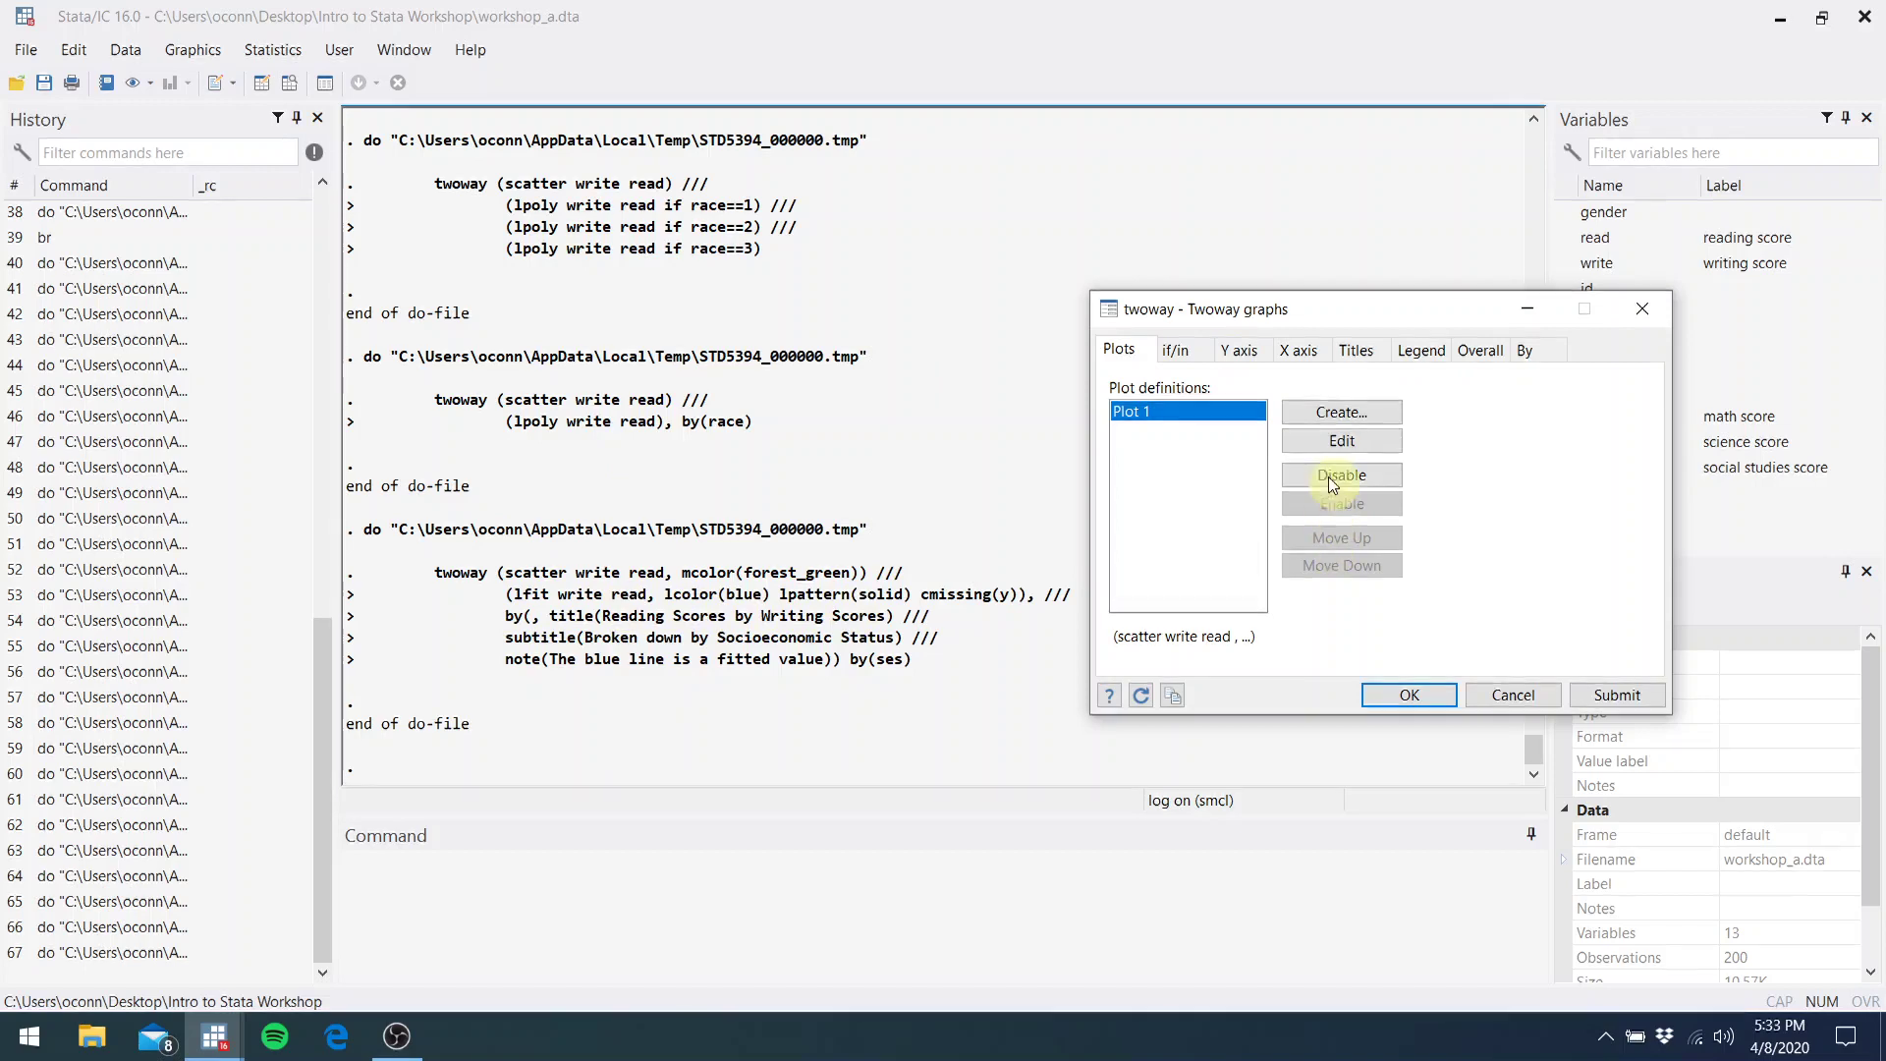
click(1296, 411)
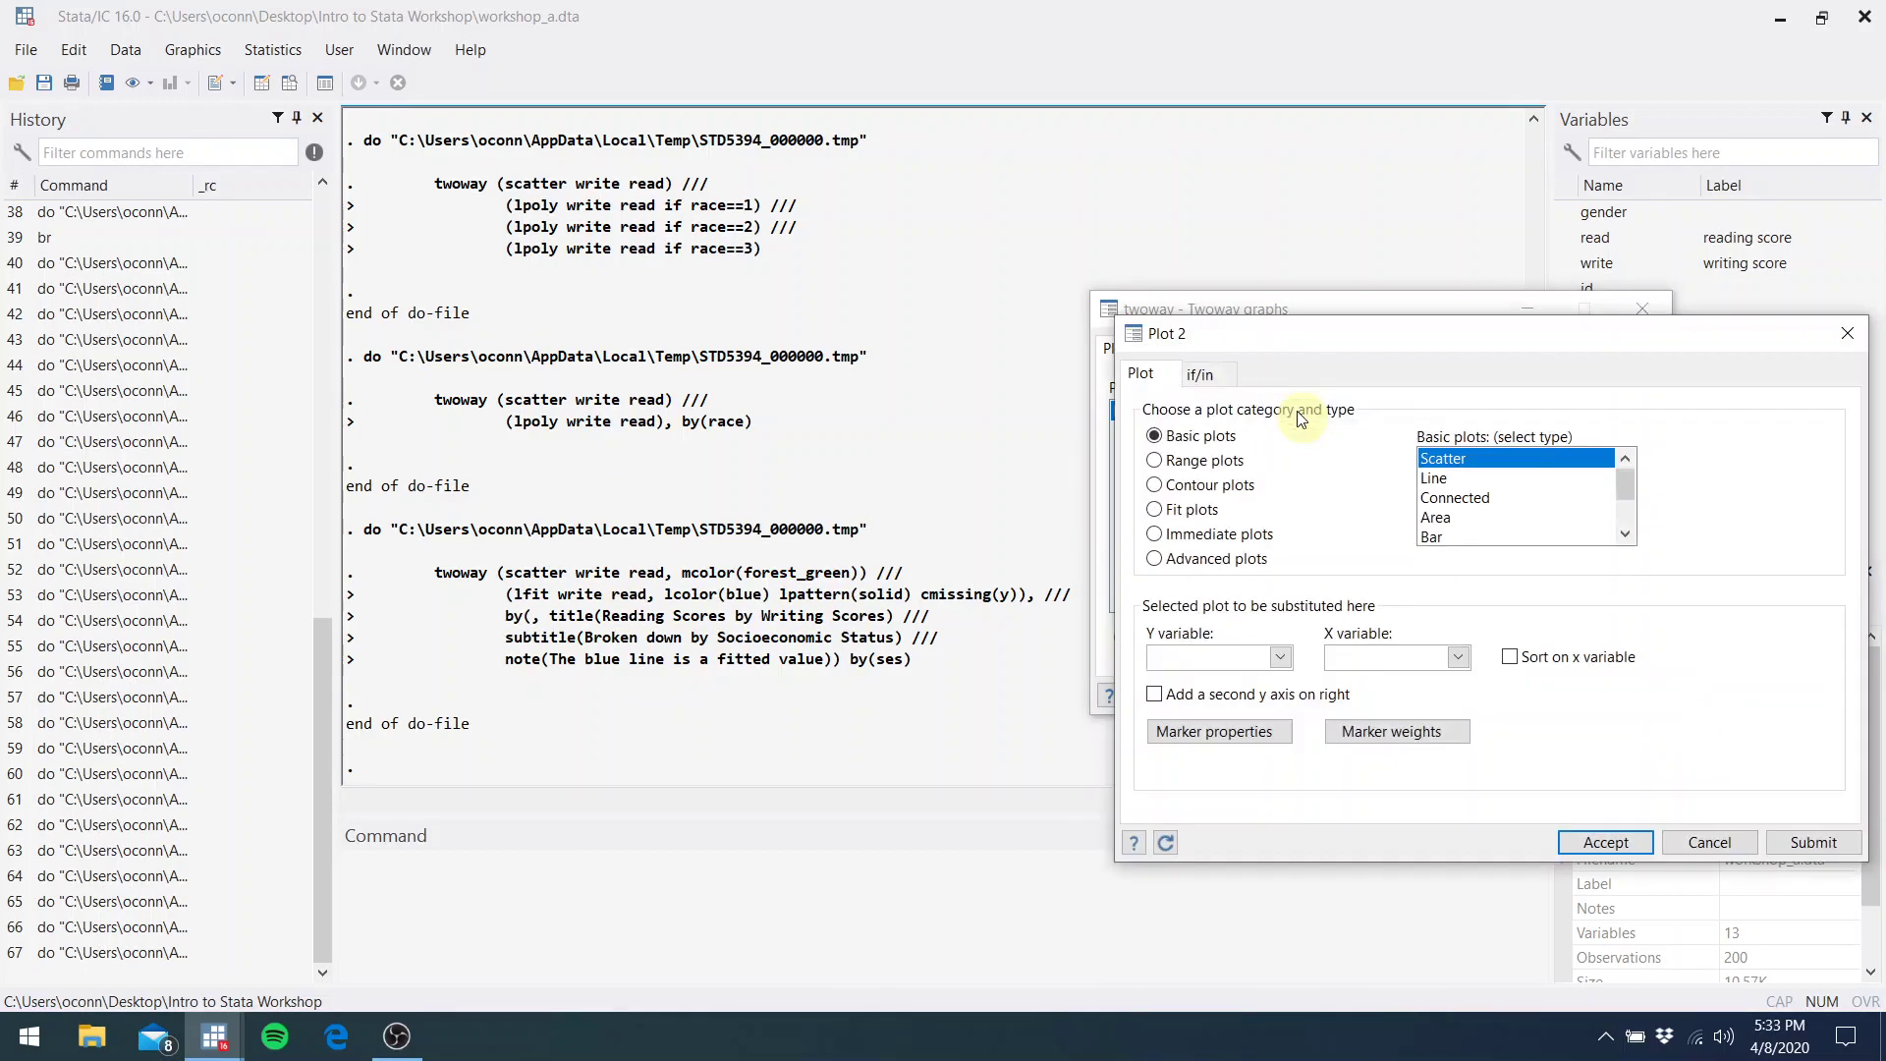
click(1154, 511)
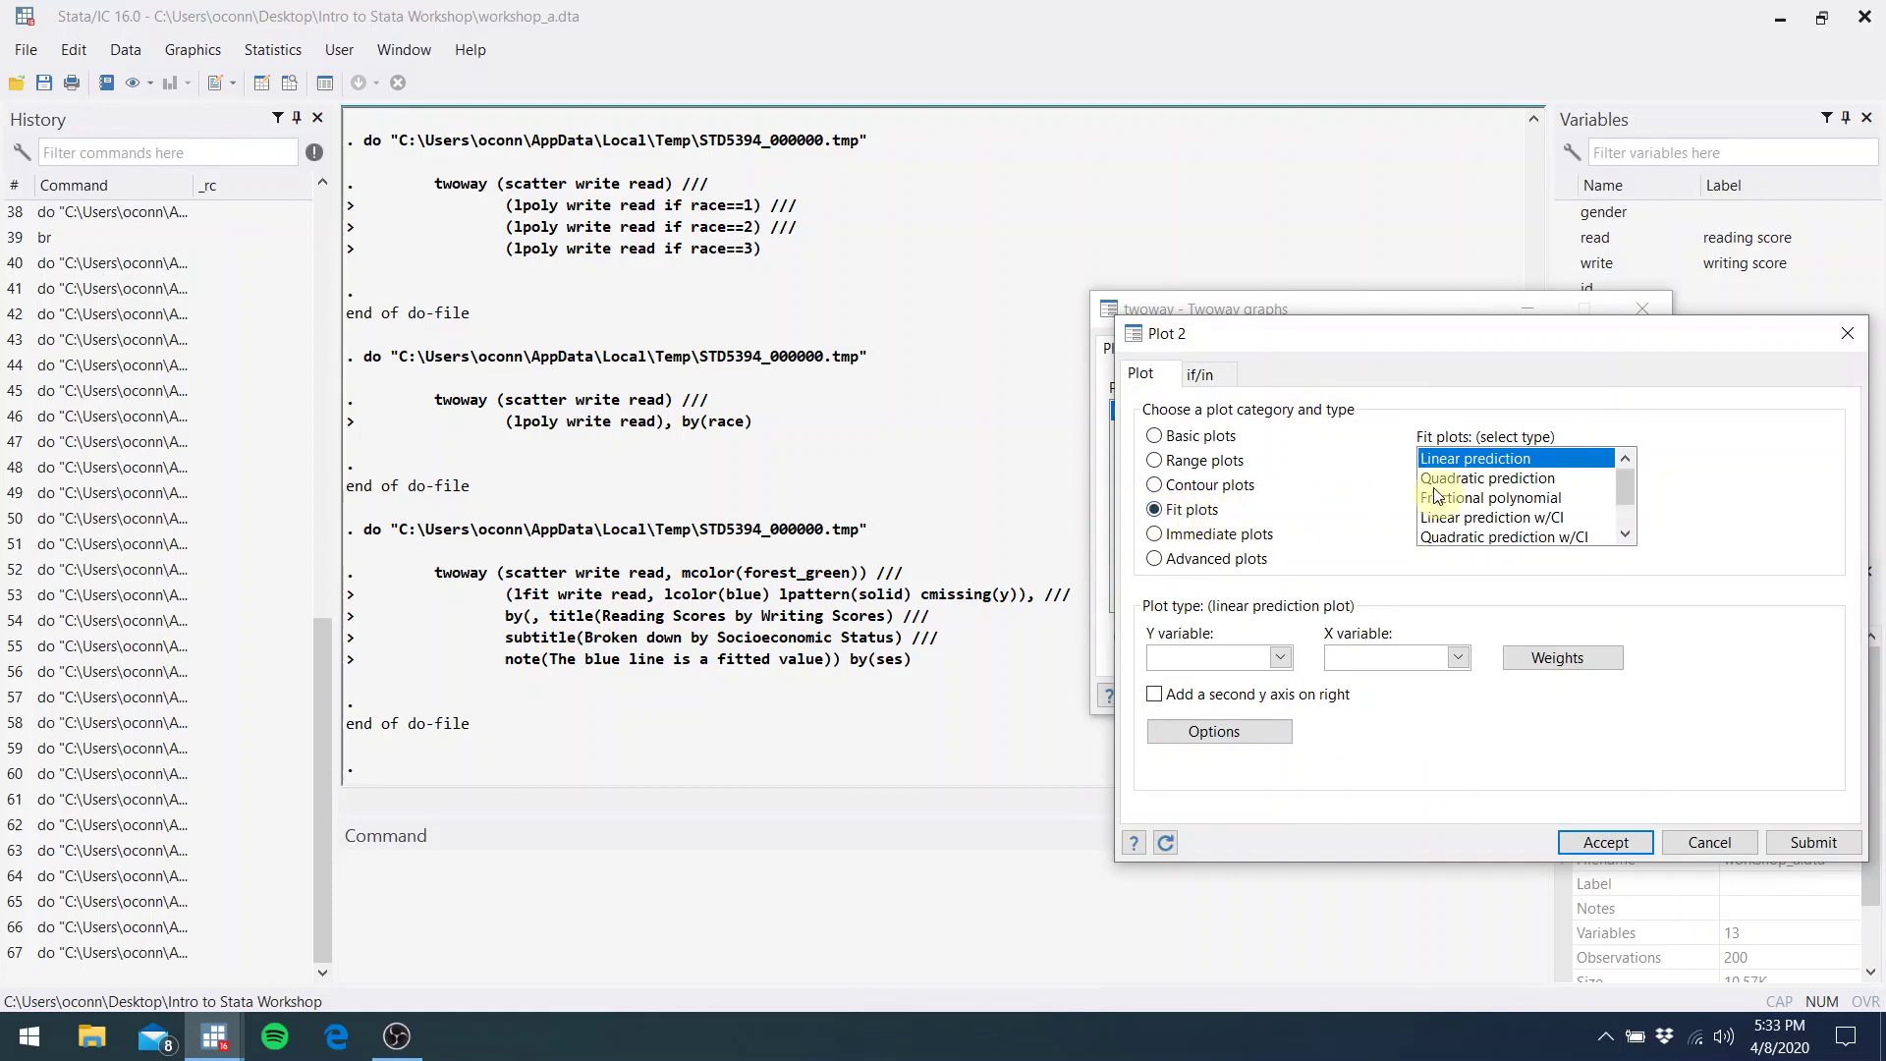
click(1280, 658)
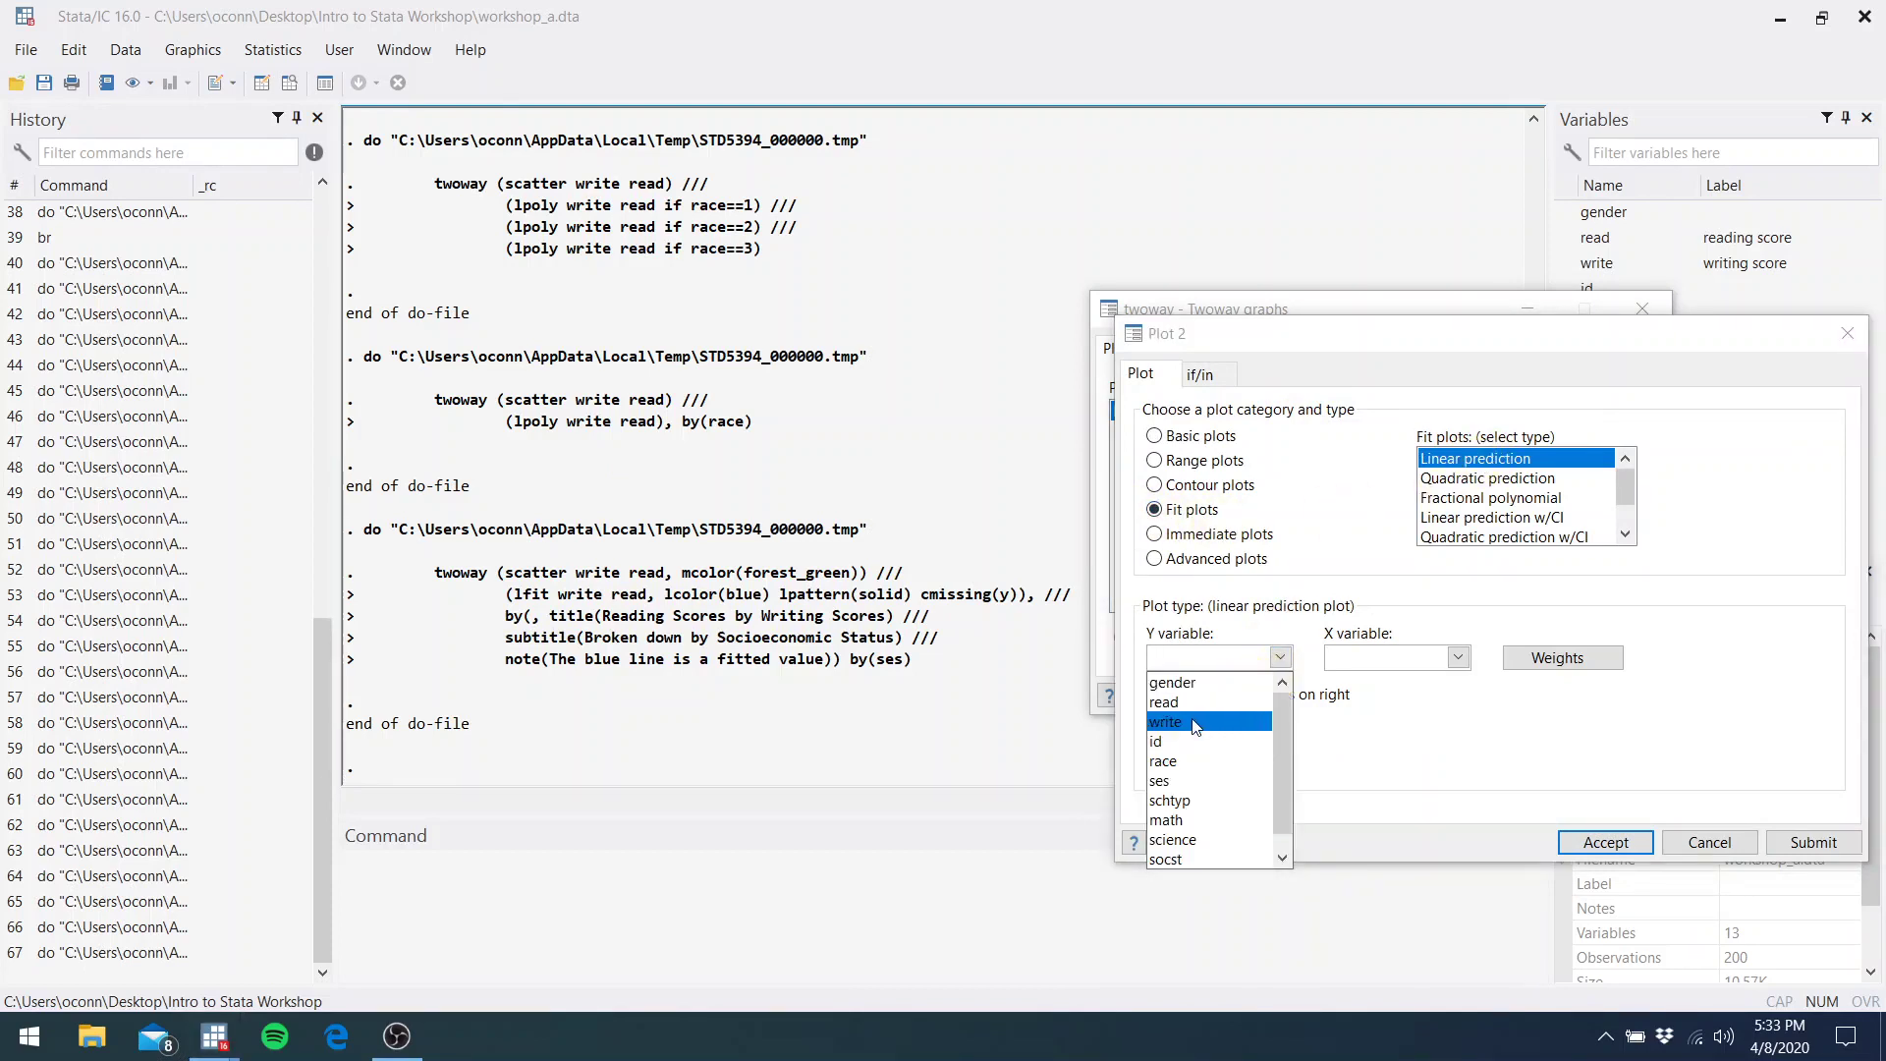
click(1195, 723)
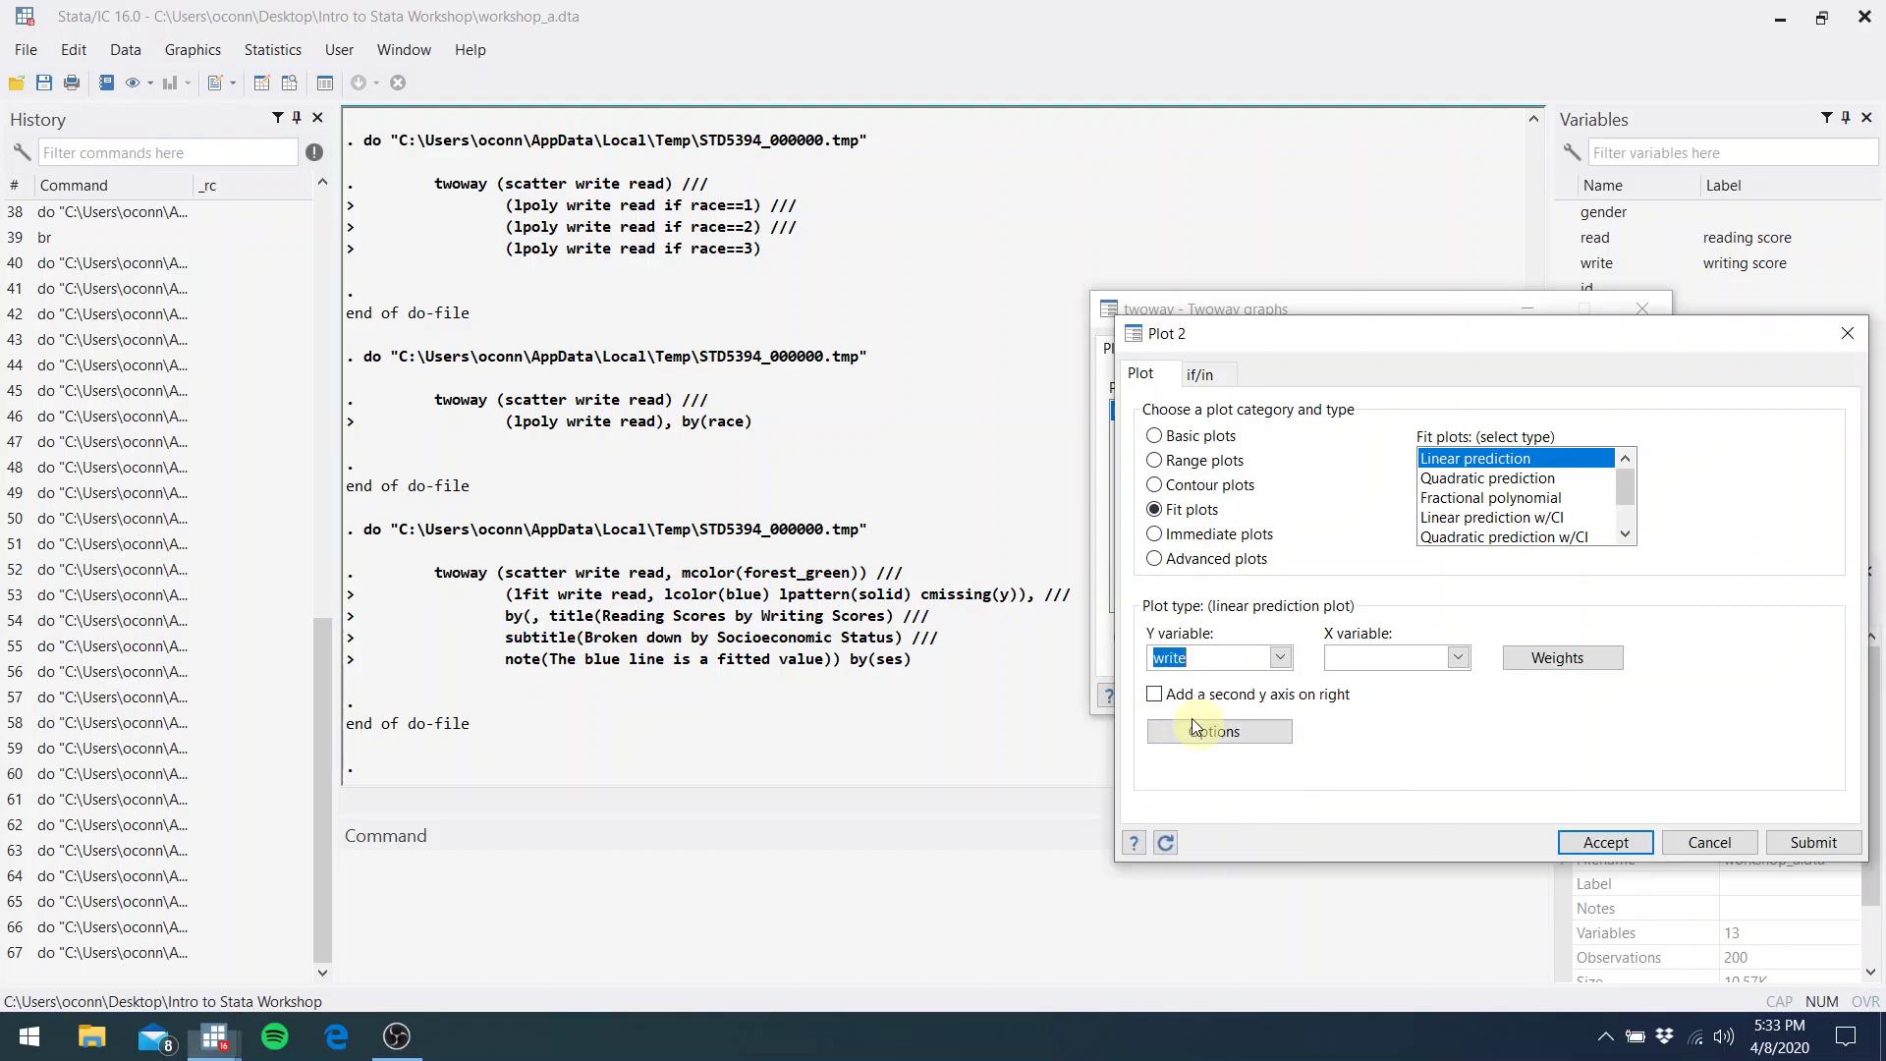
click(1453, 658)
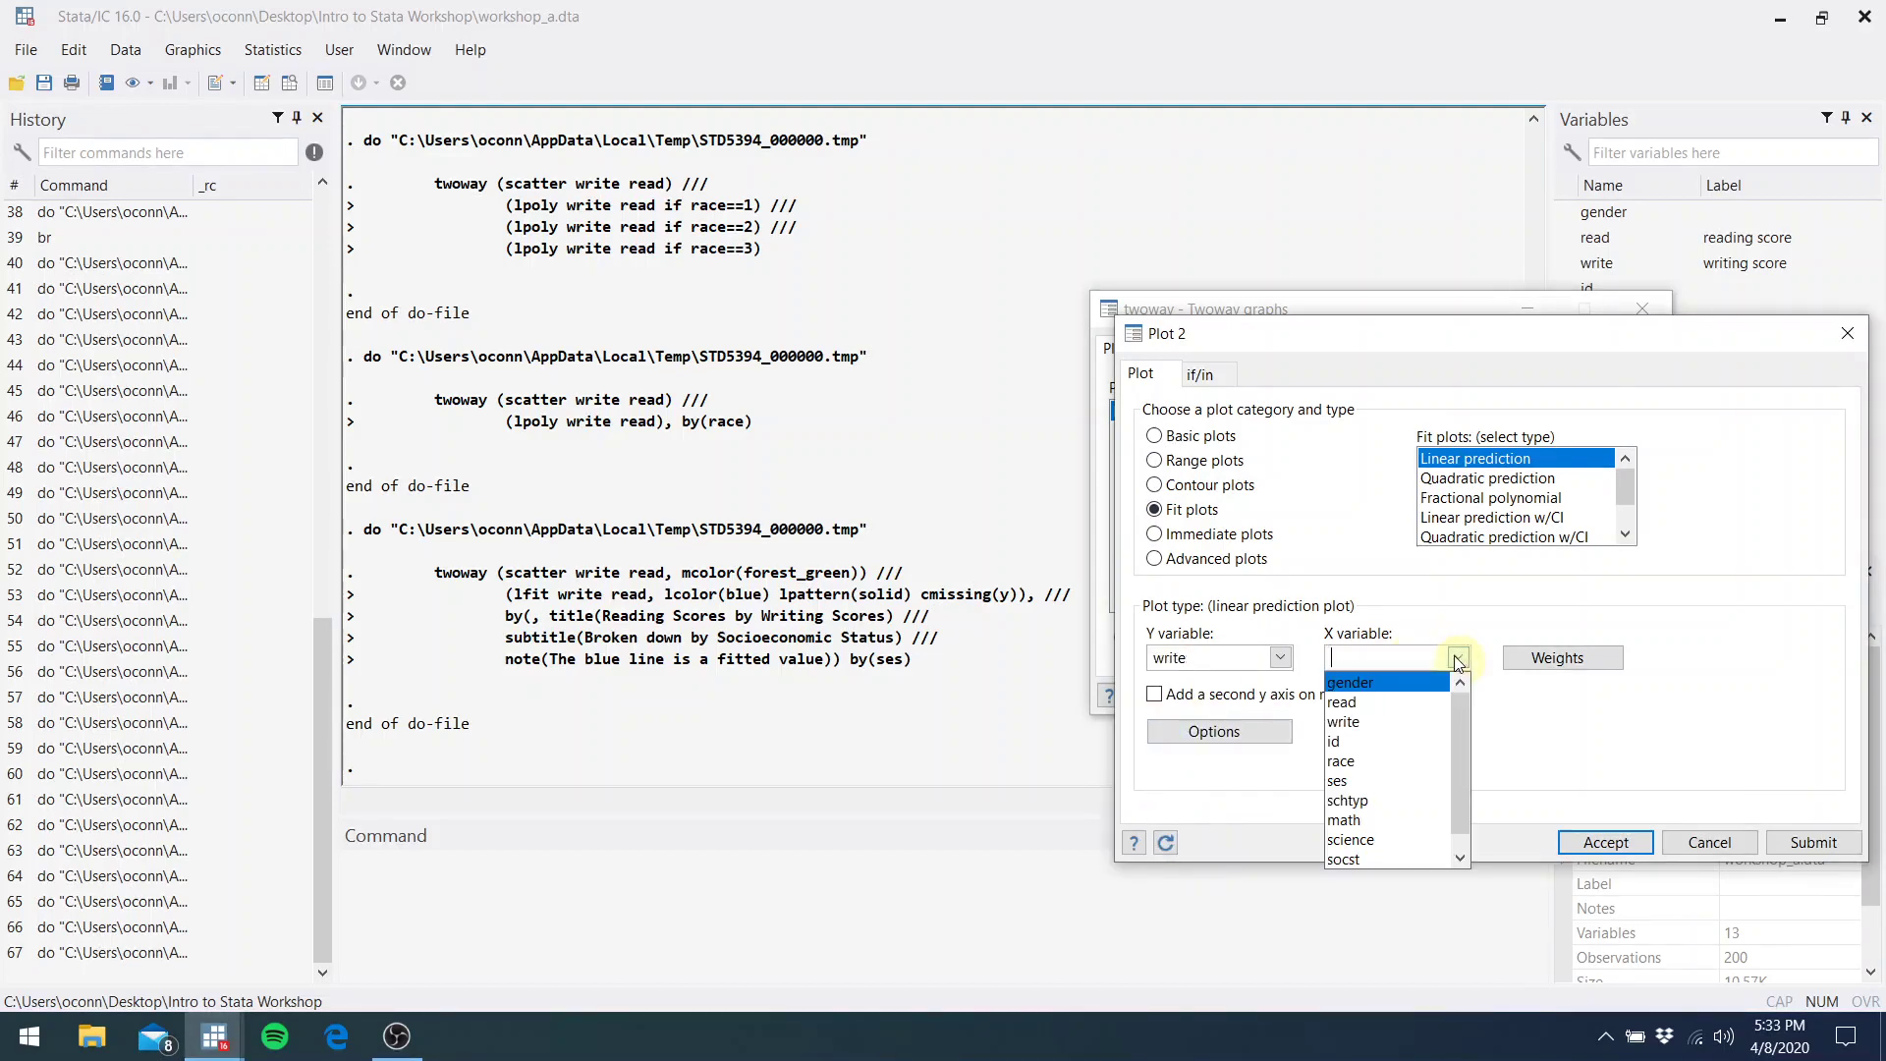
click(1383, 701)
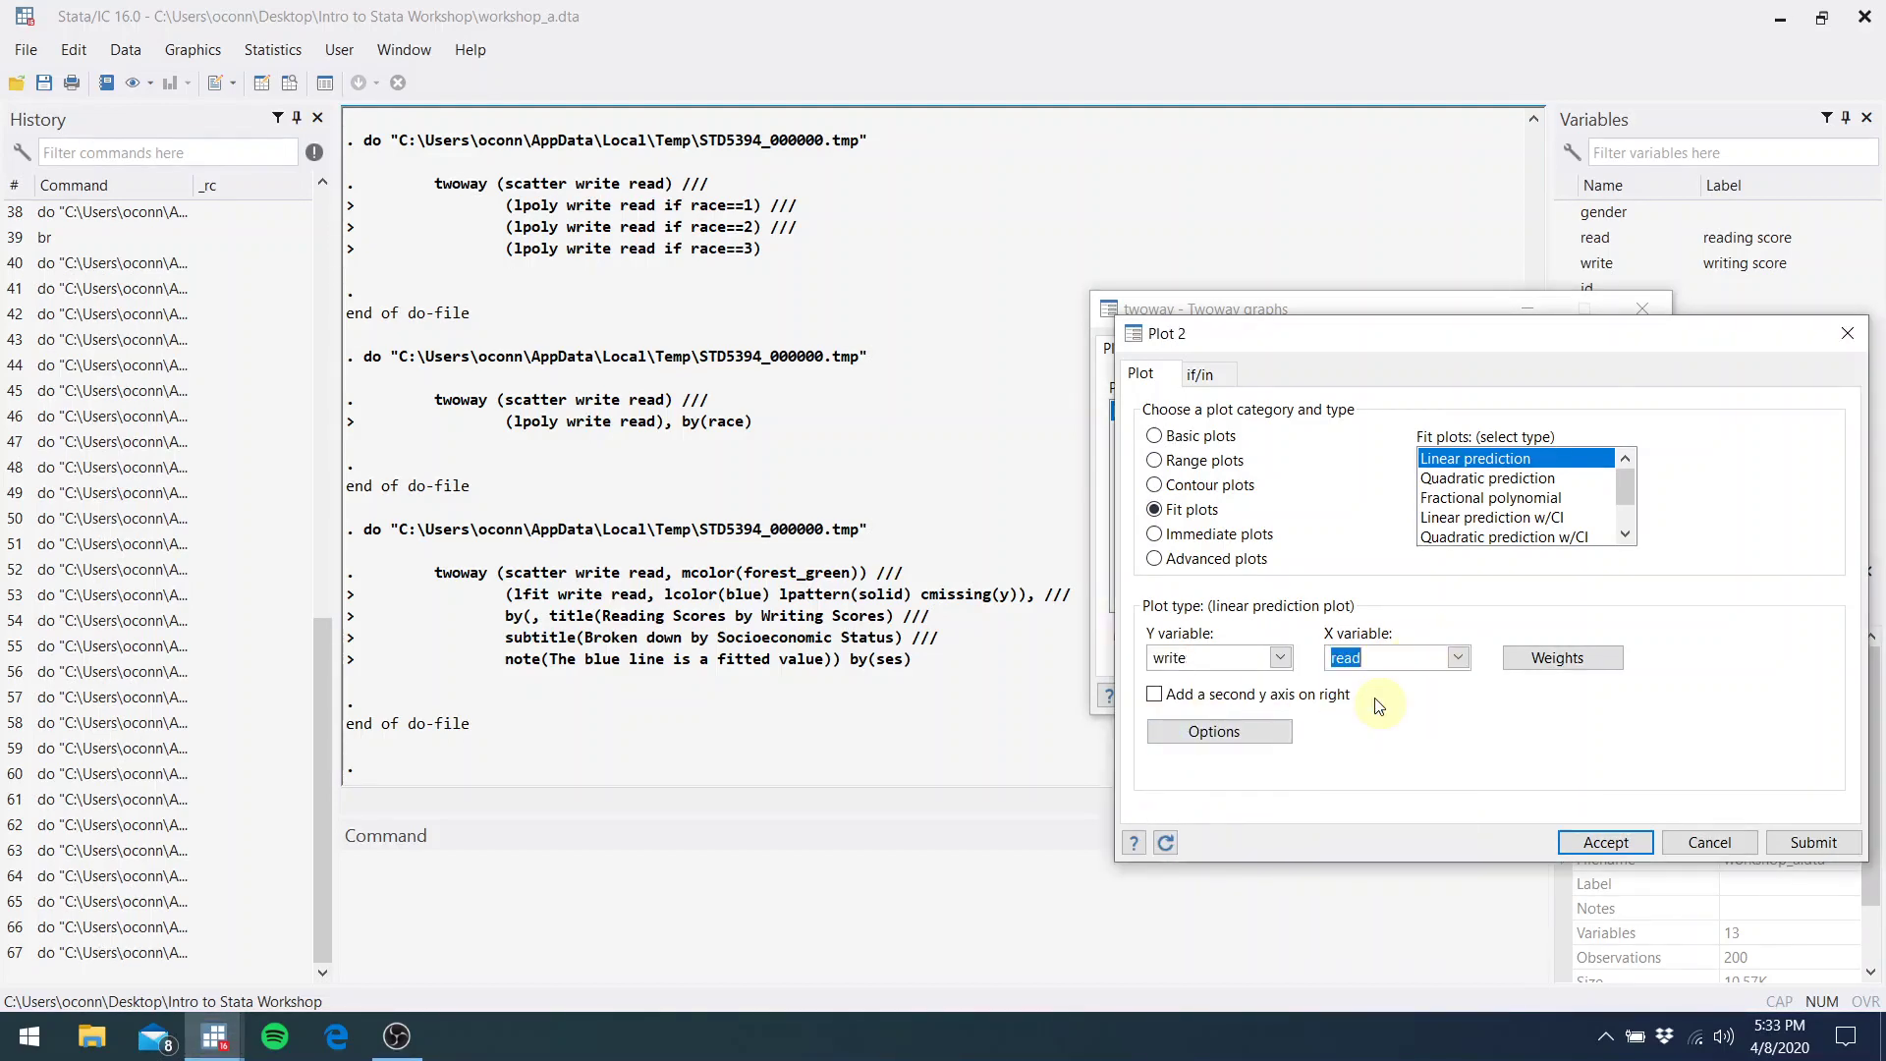
Give the linear prediction line a Blue color, Solid pattern and Fill for missing values, and accept the plot definition
click(1257, 728)
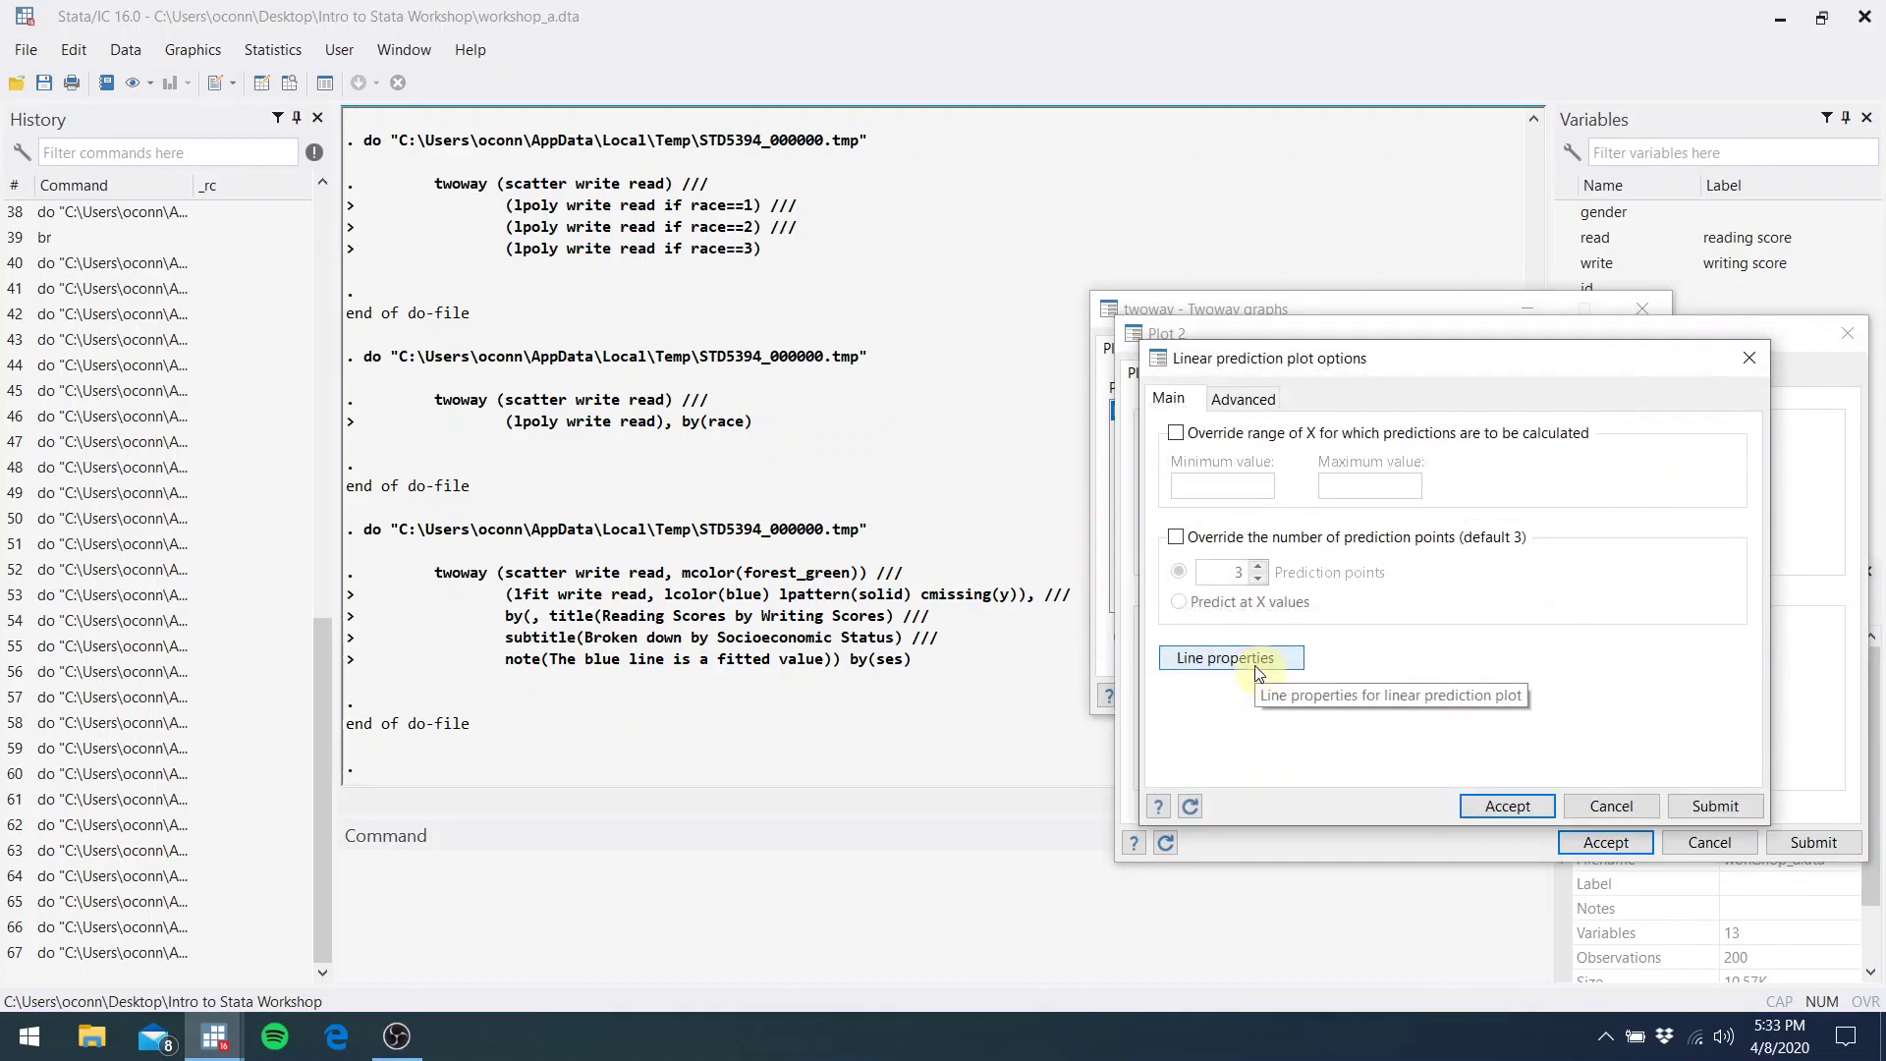
click(1255, 666)
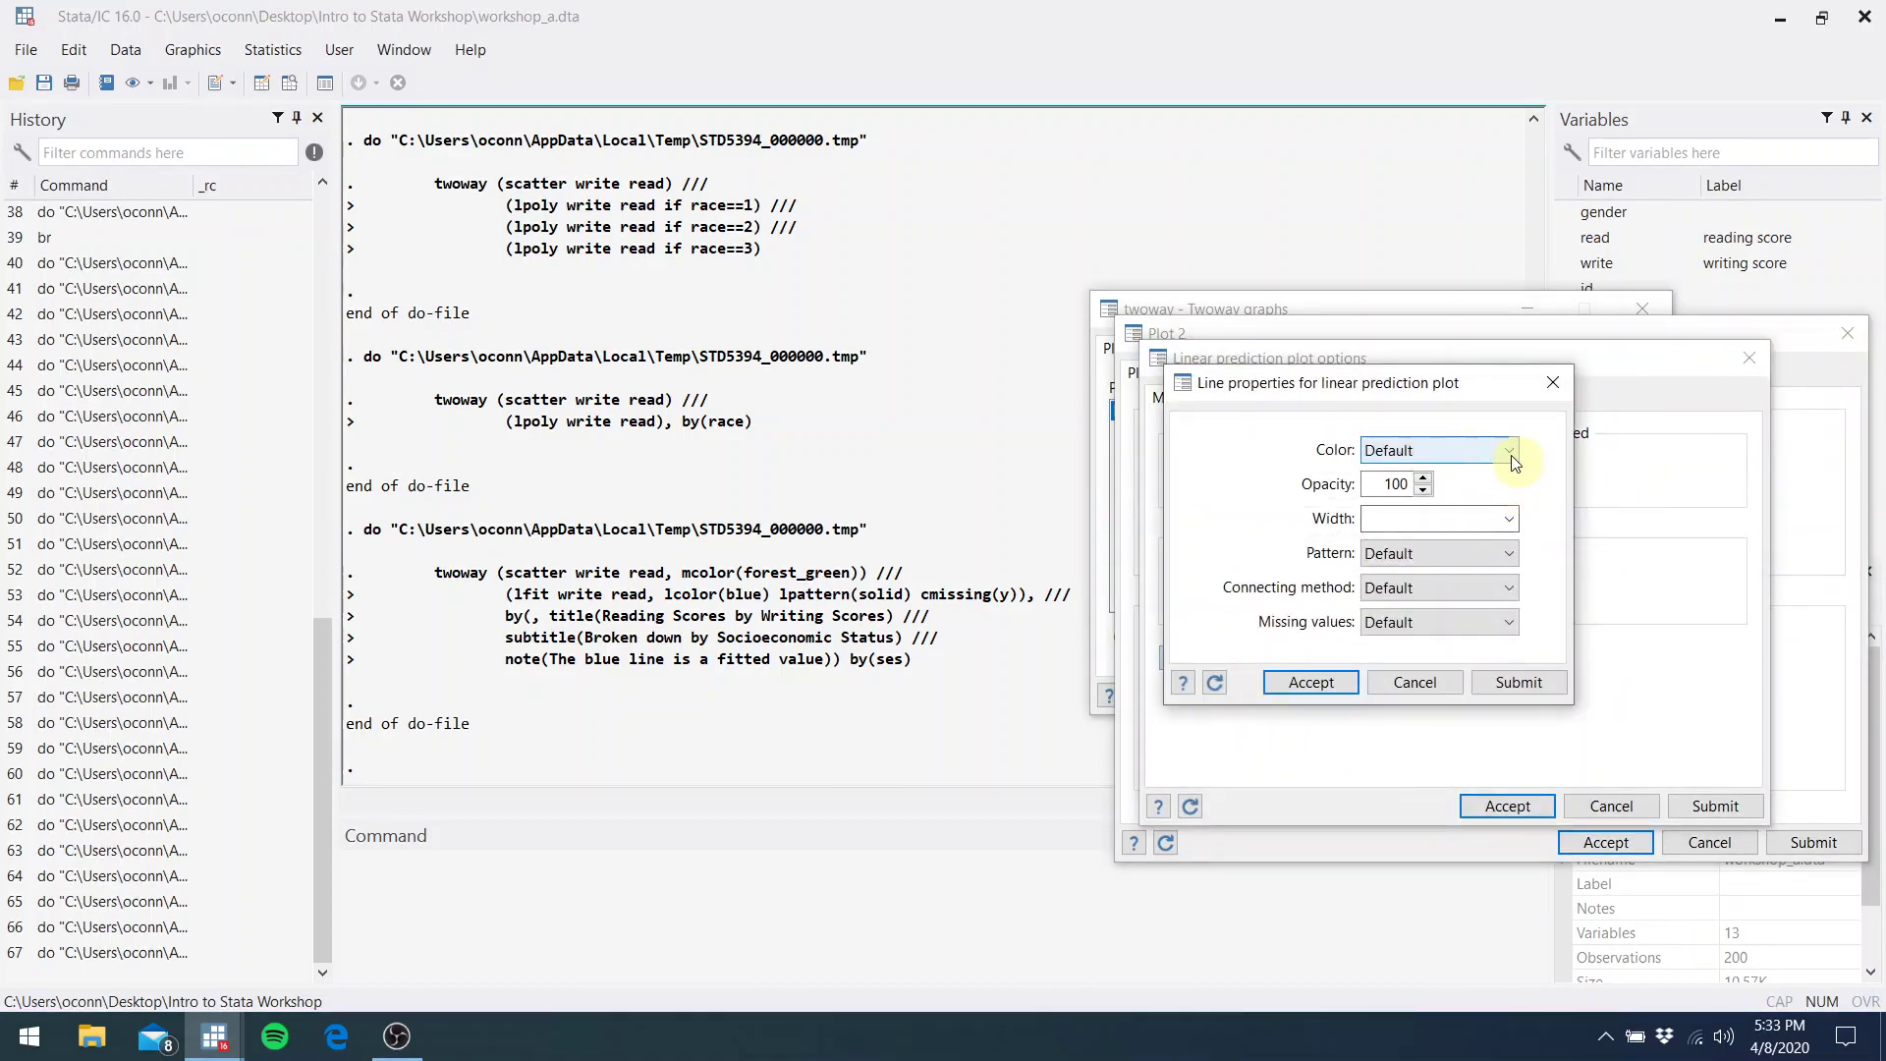
click(1508, 452)
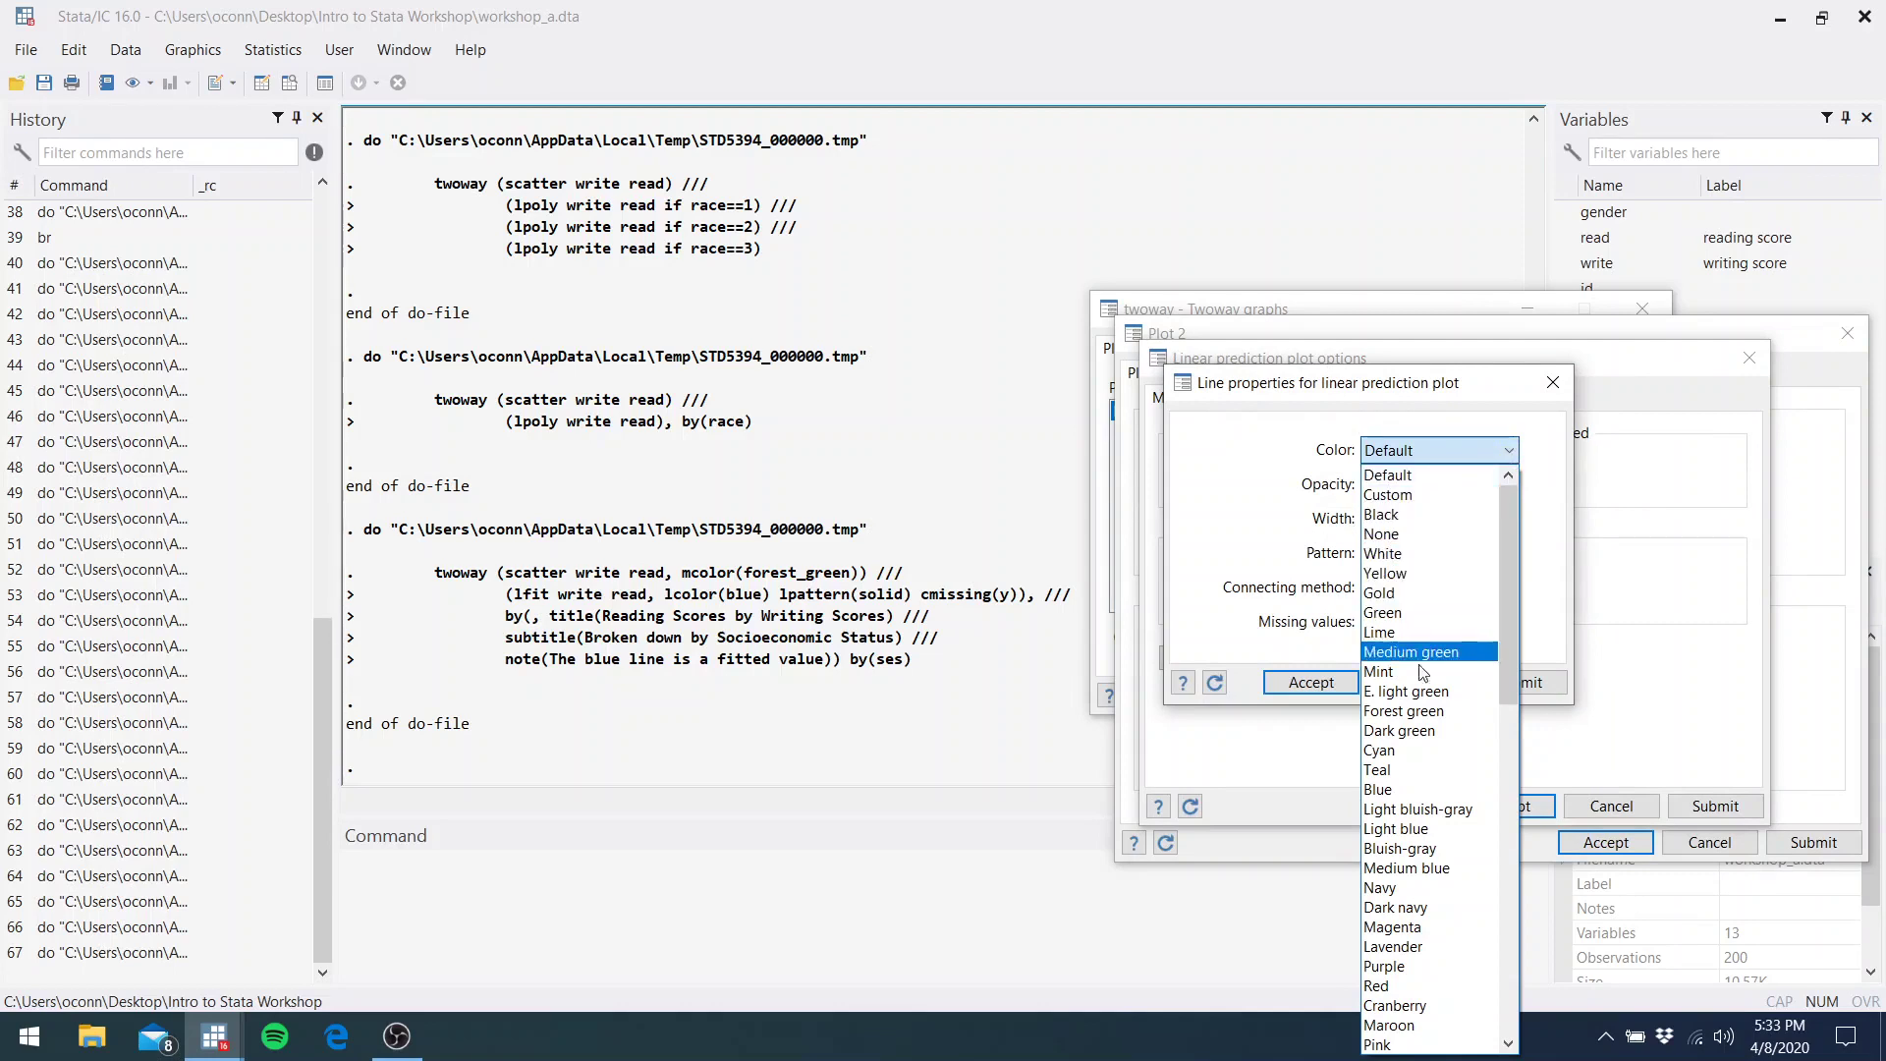
click(1412, 779)
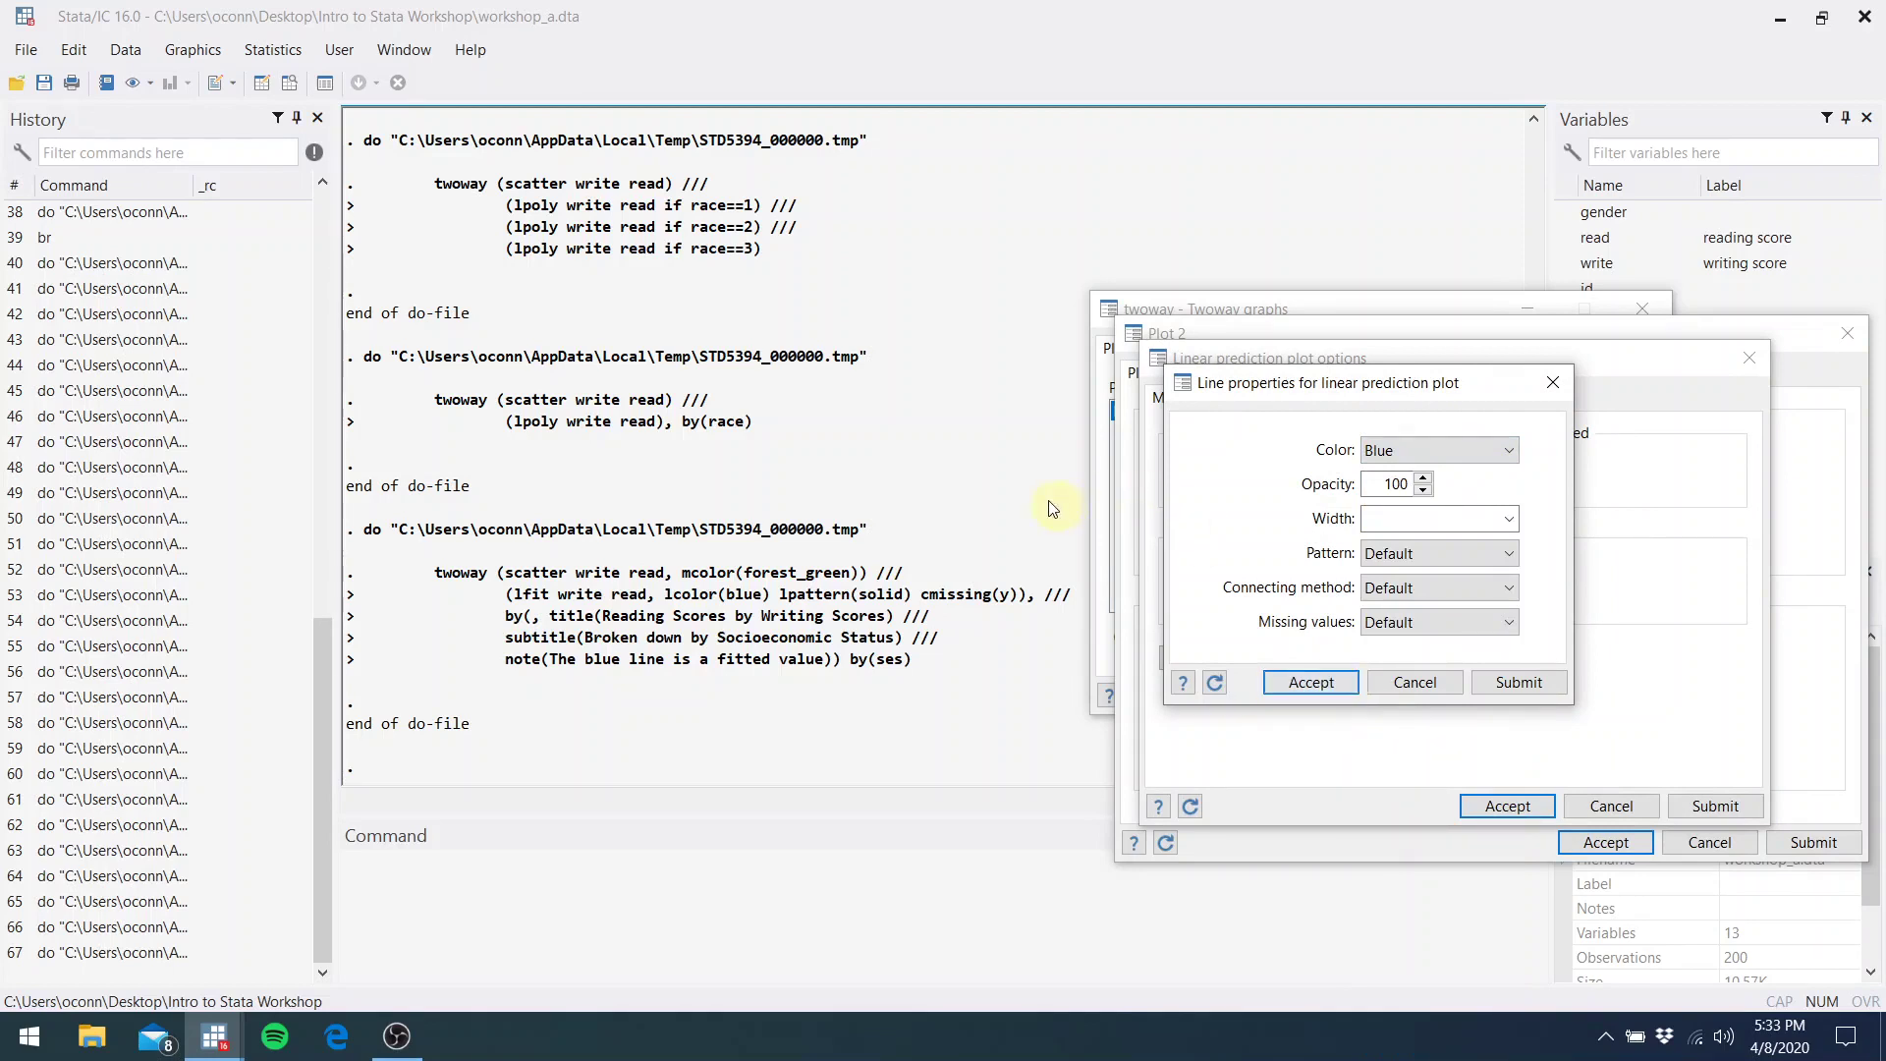
click(1500, 550)
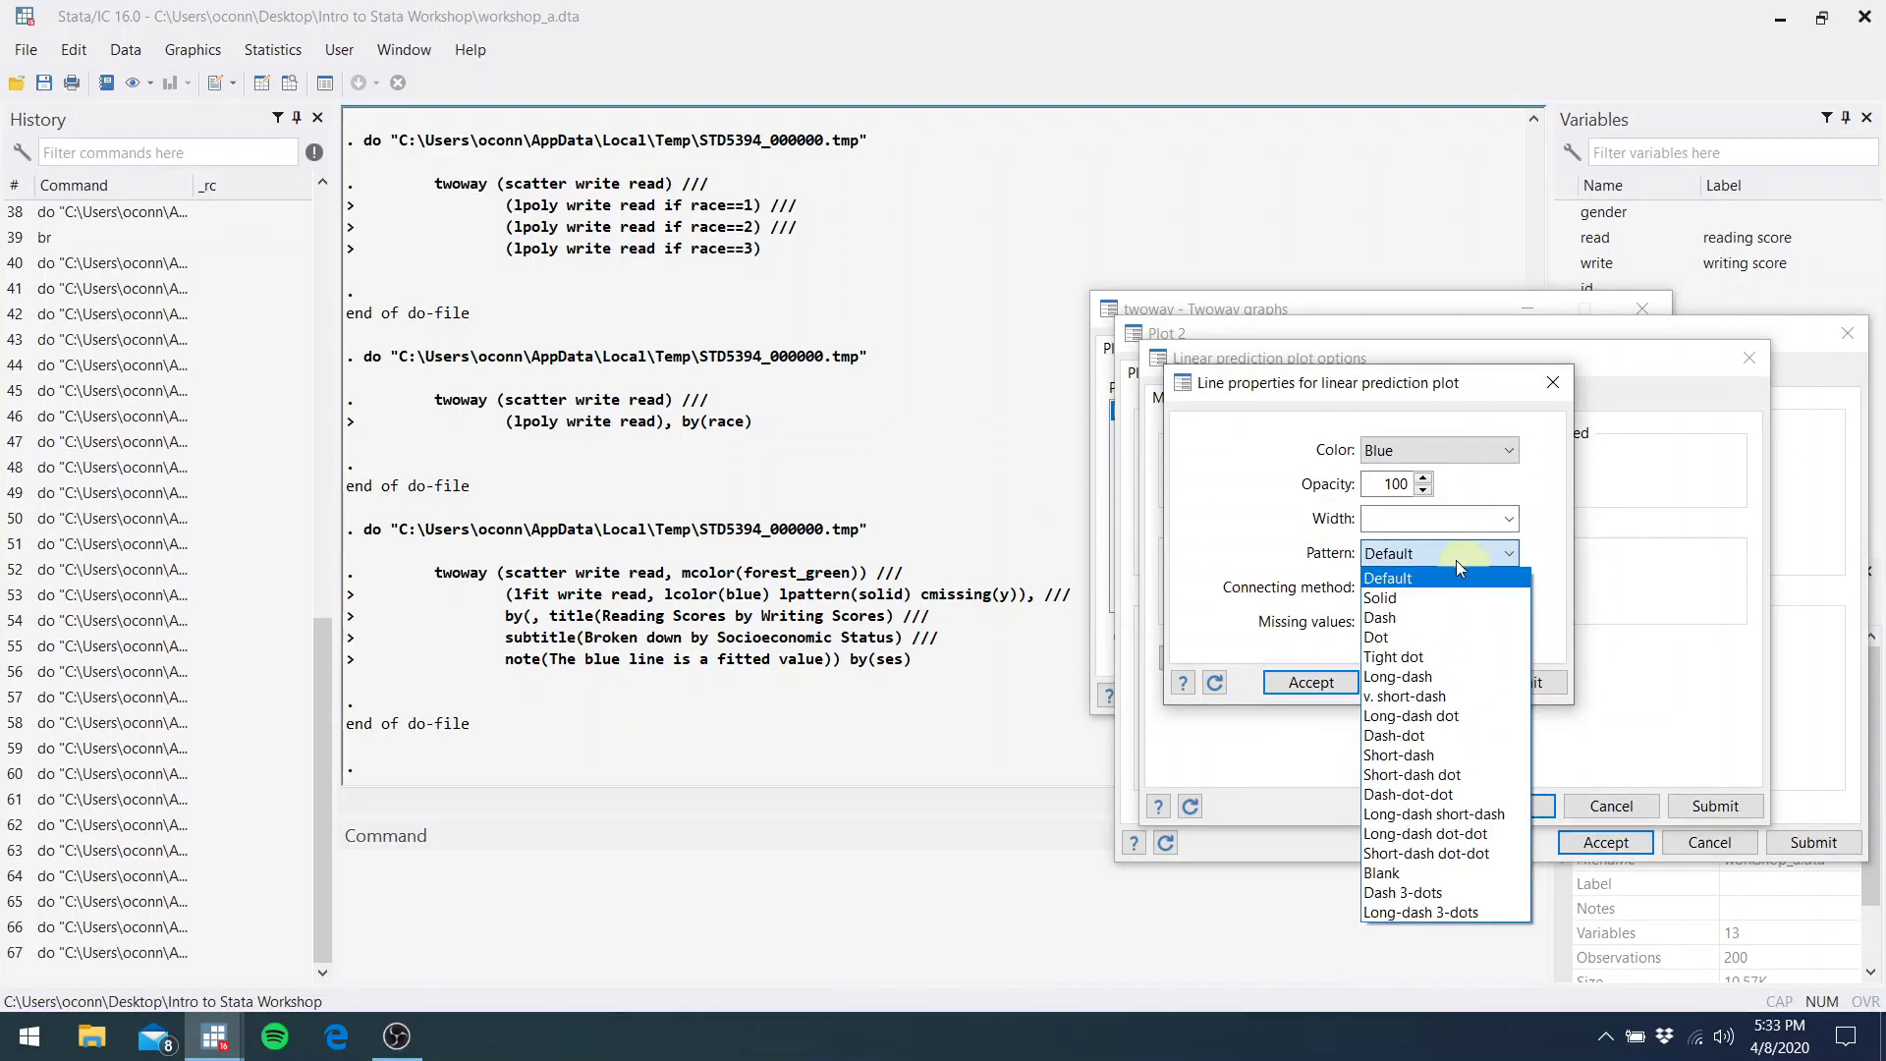
click(1390, 601)
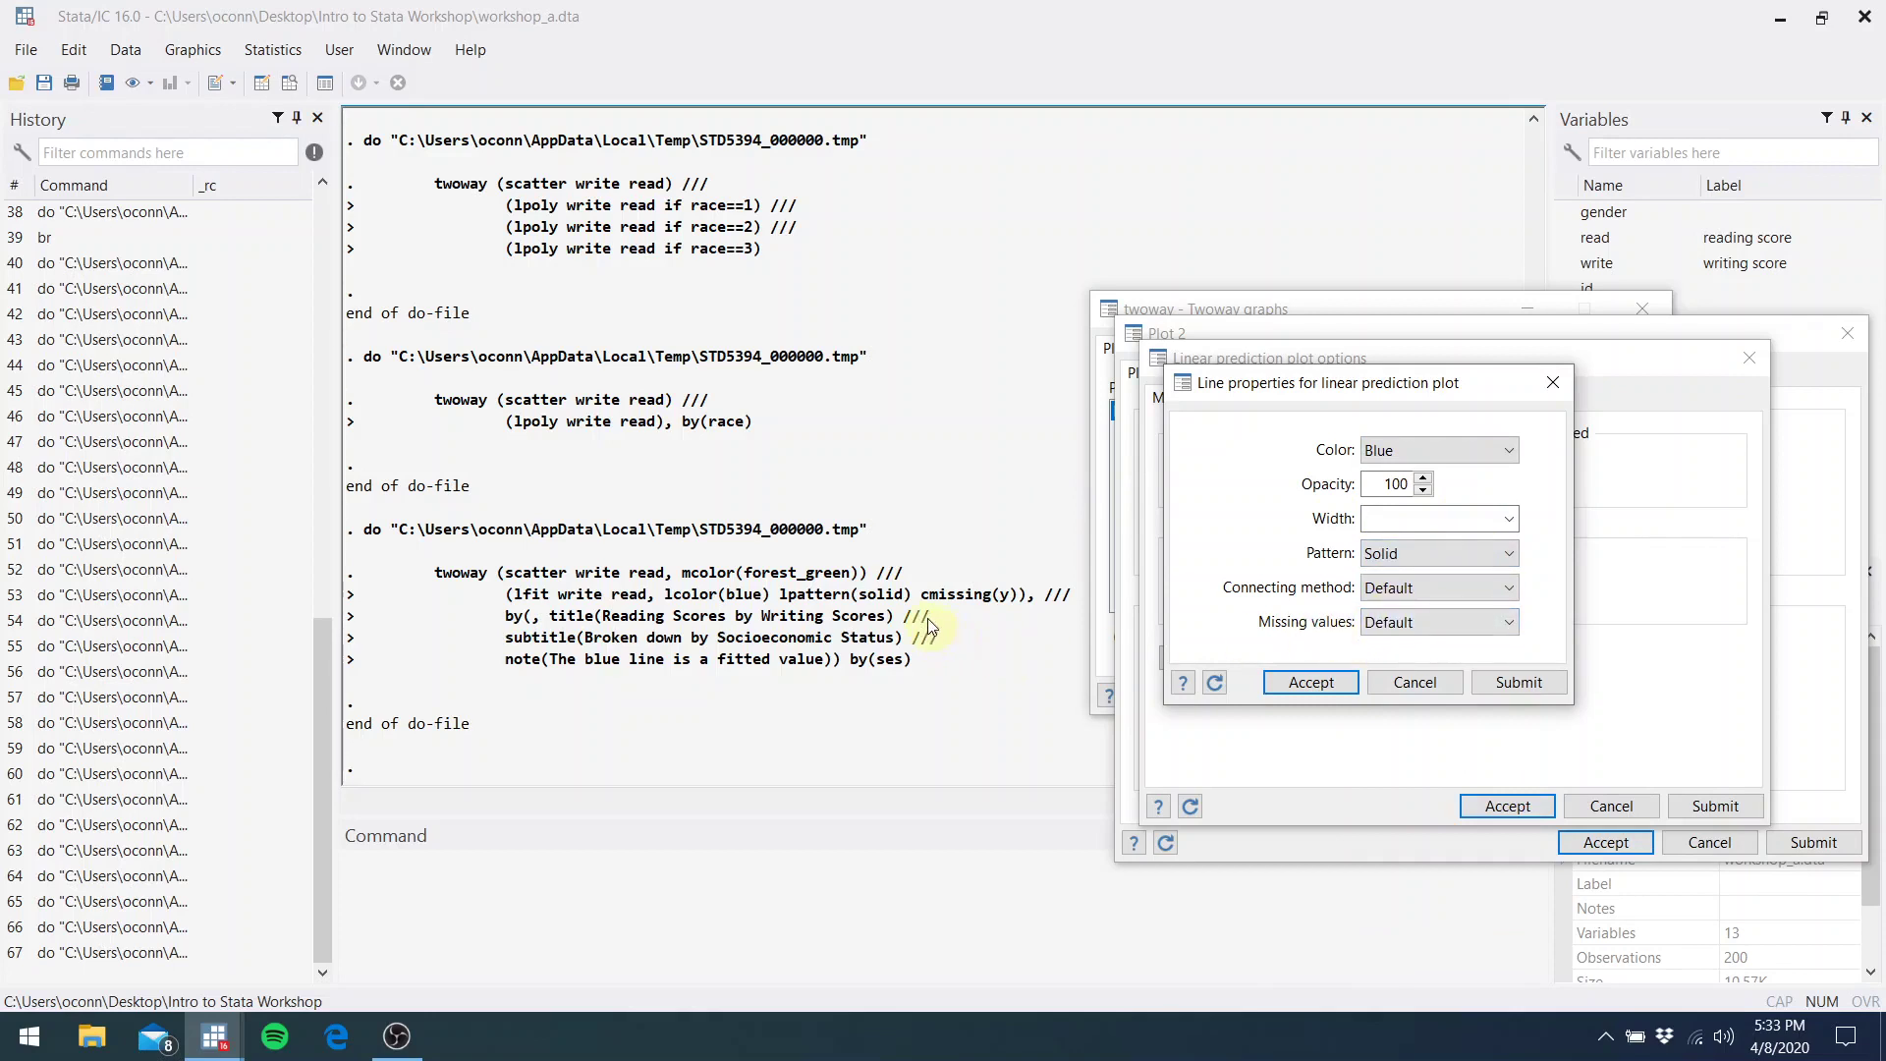
click(1399, 627)
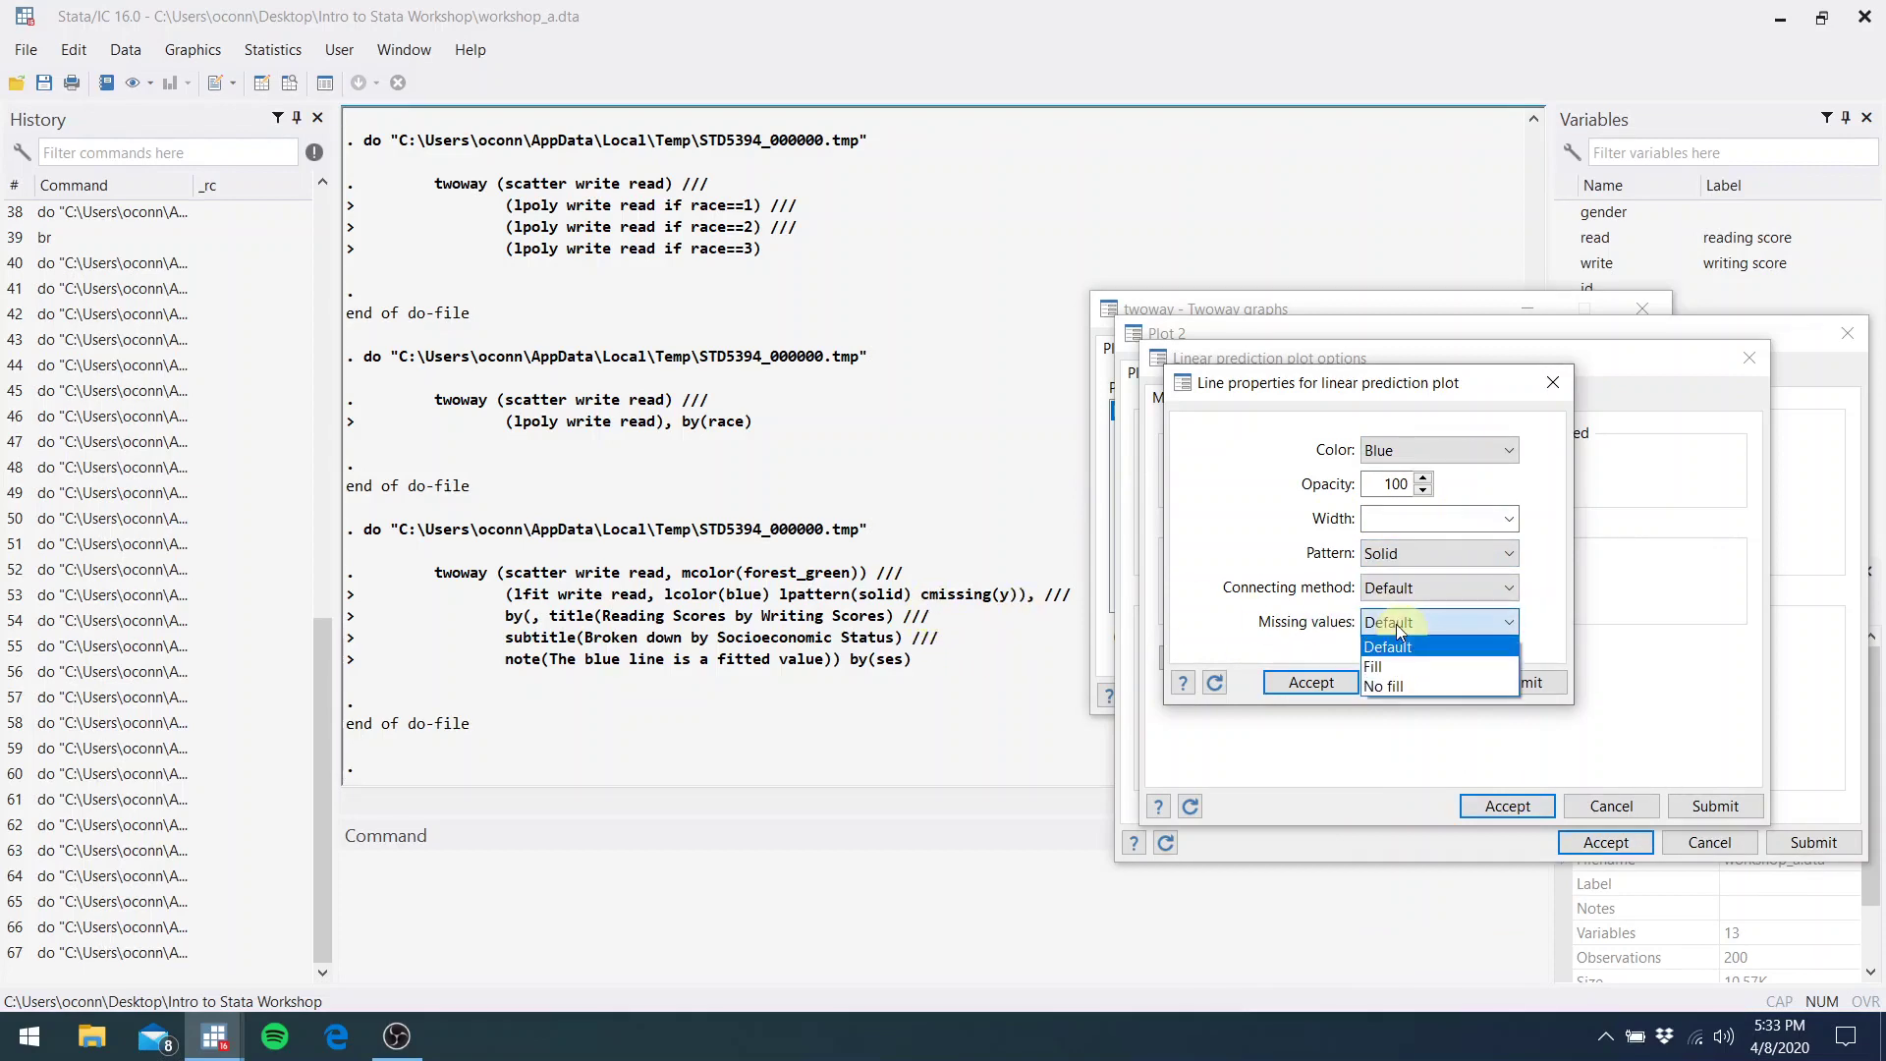
click(1400, 667)
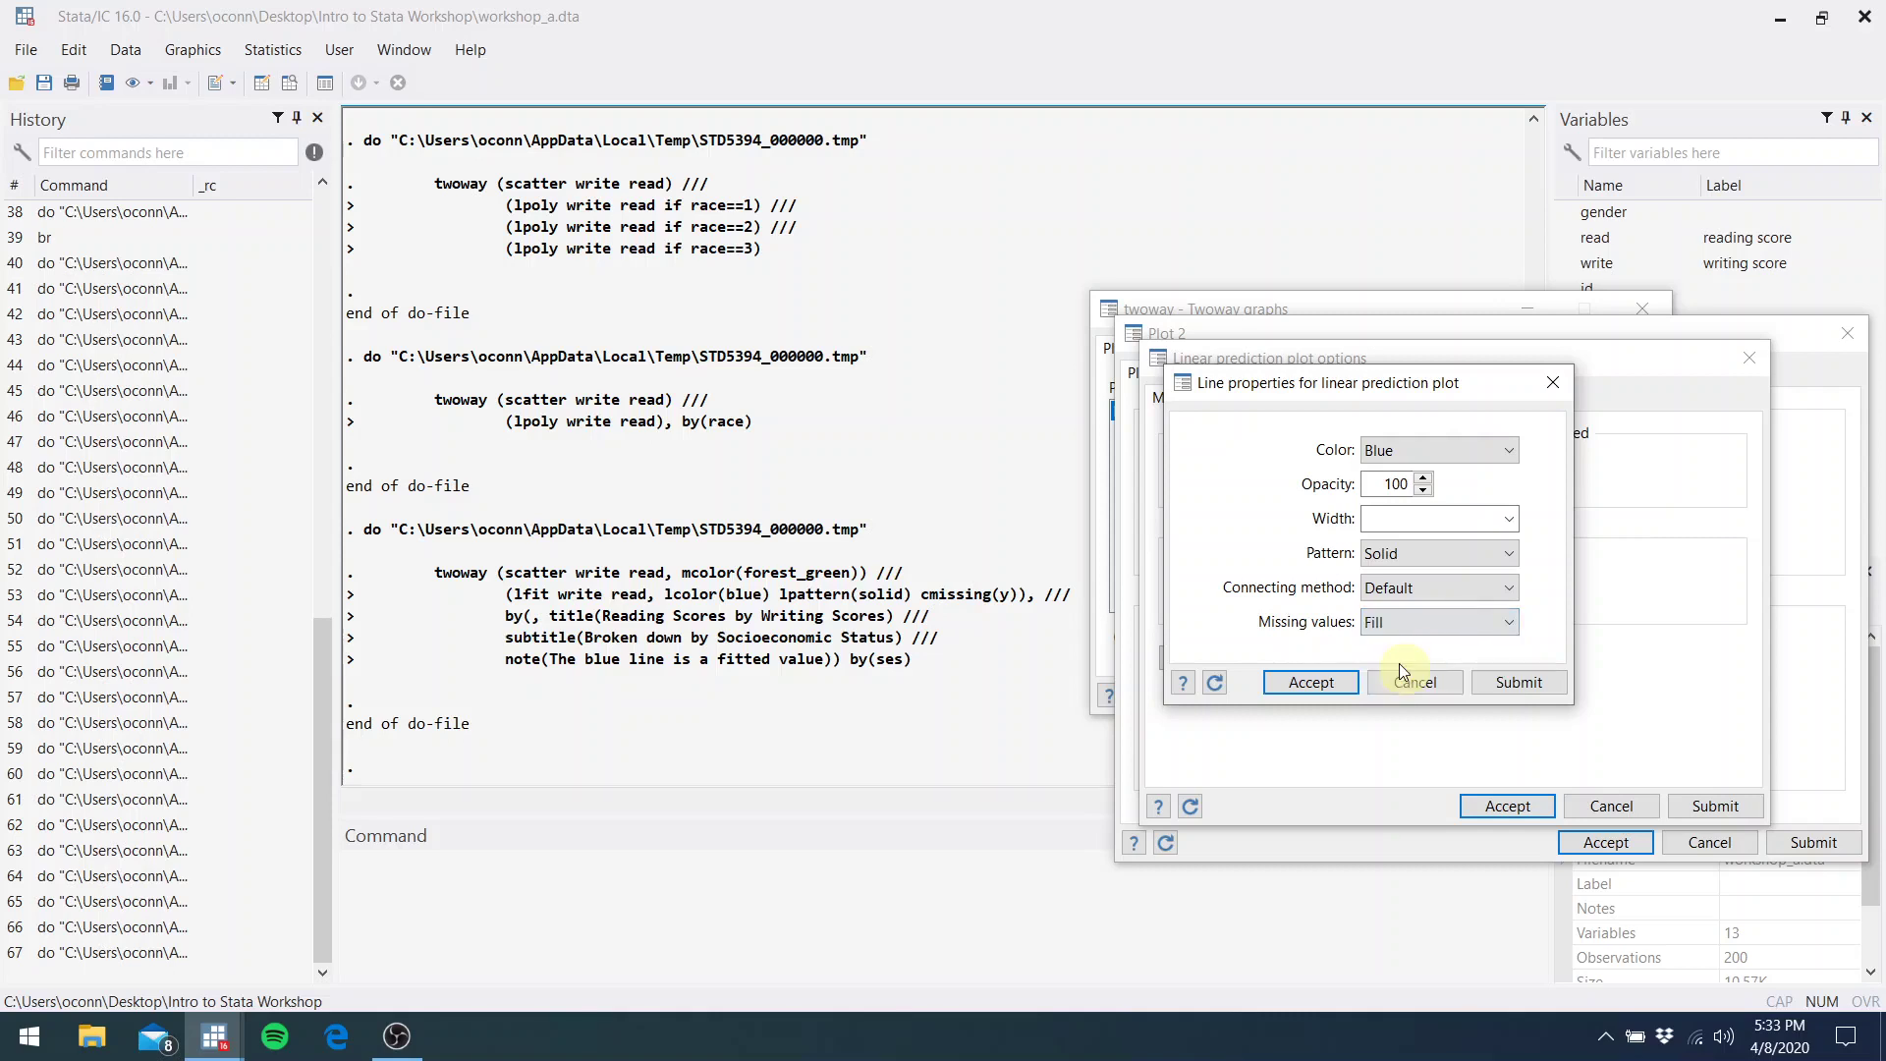
click(1349, 684)
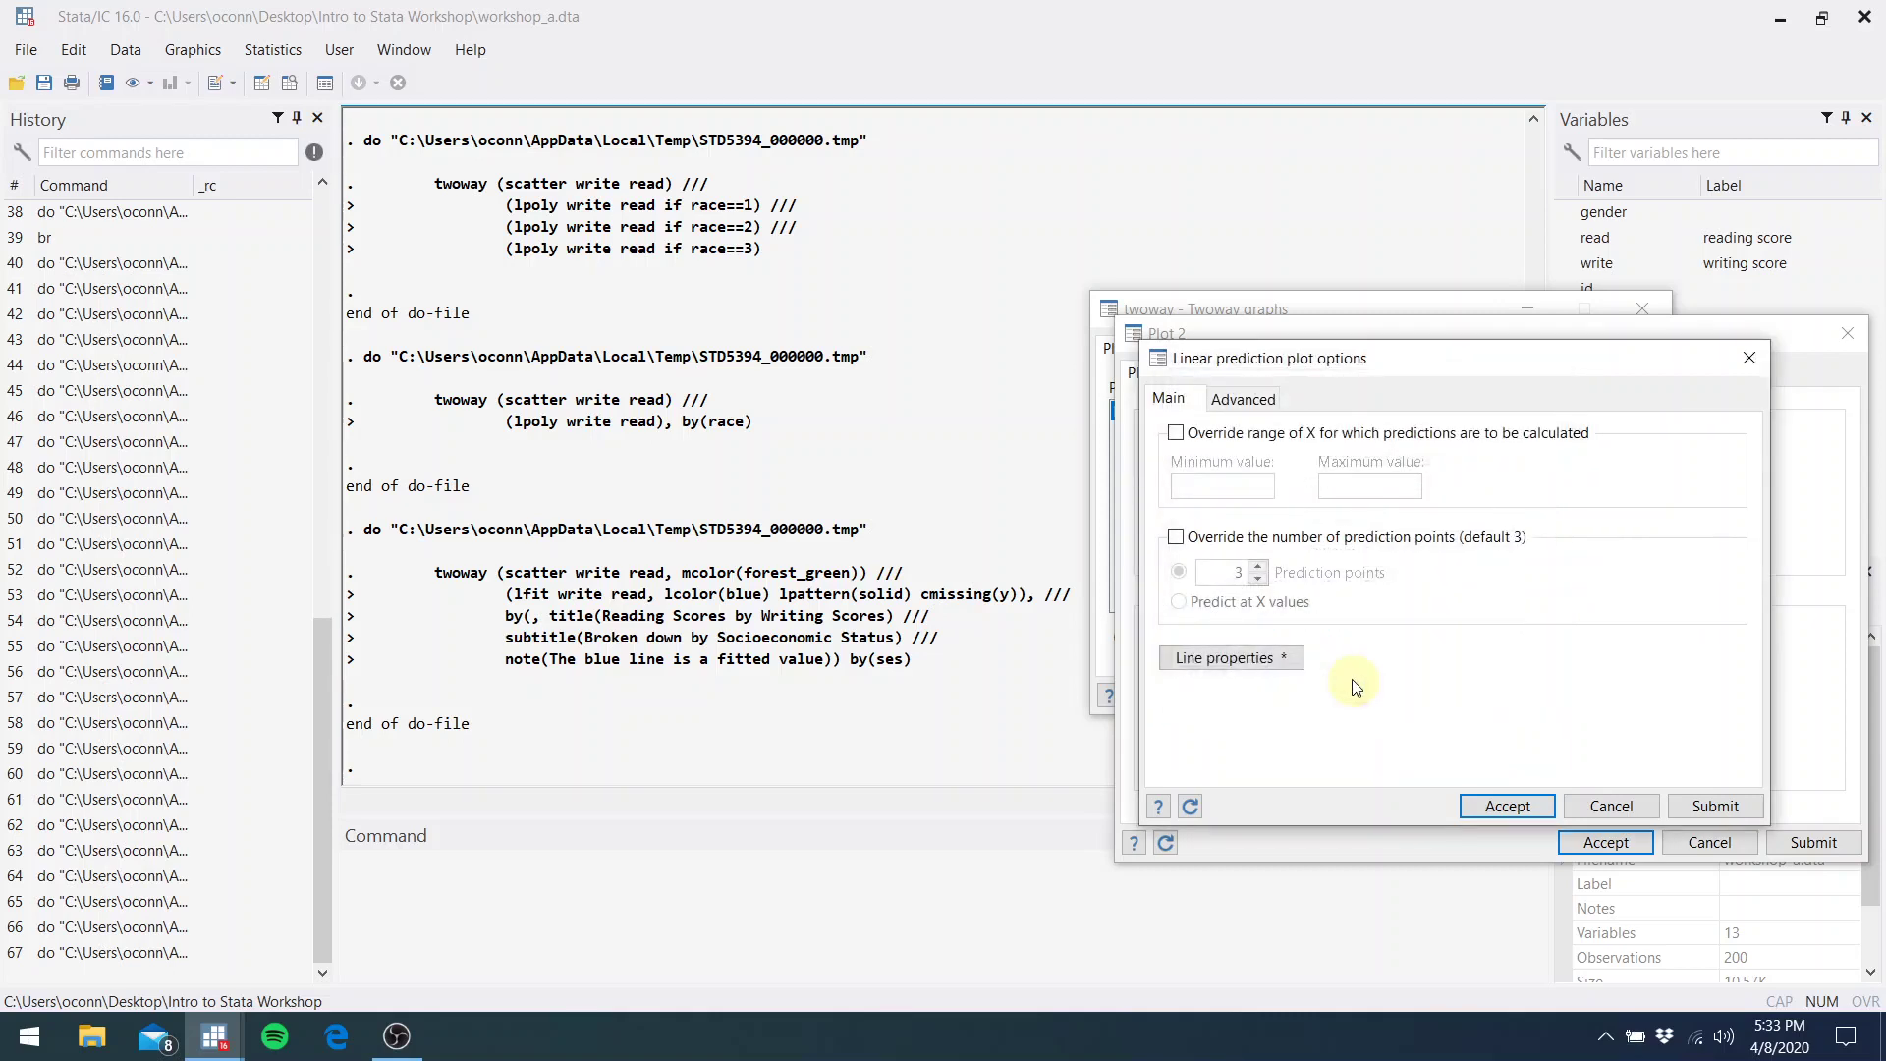
click(1508, 807)
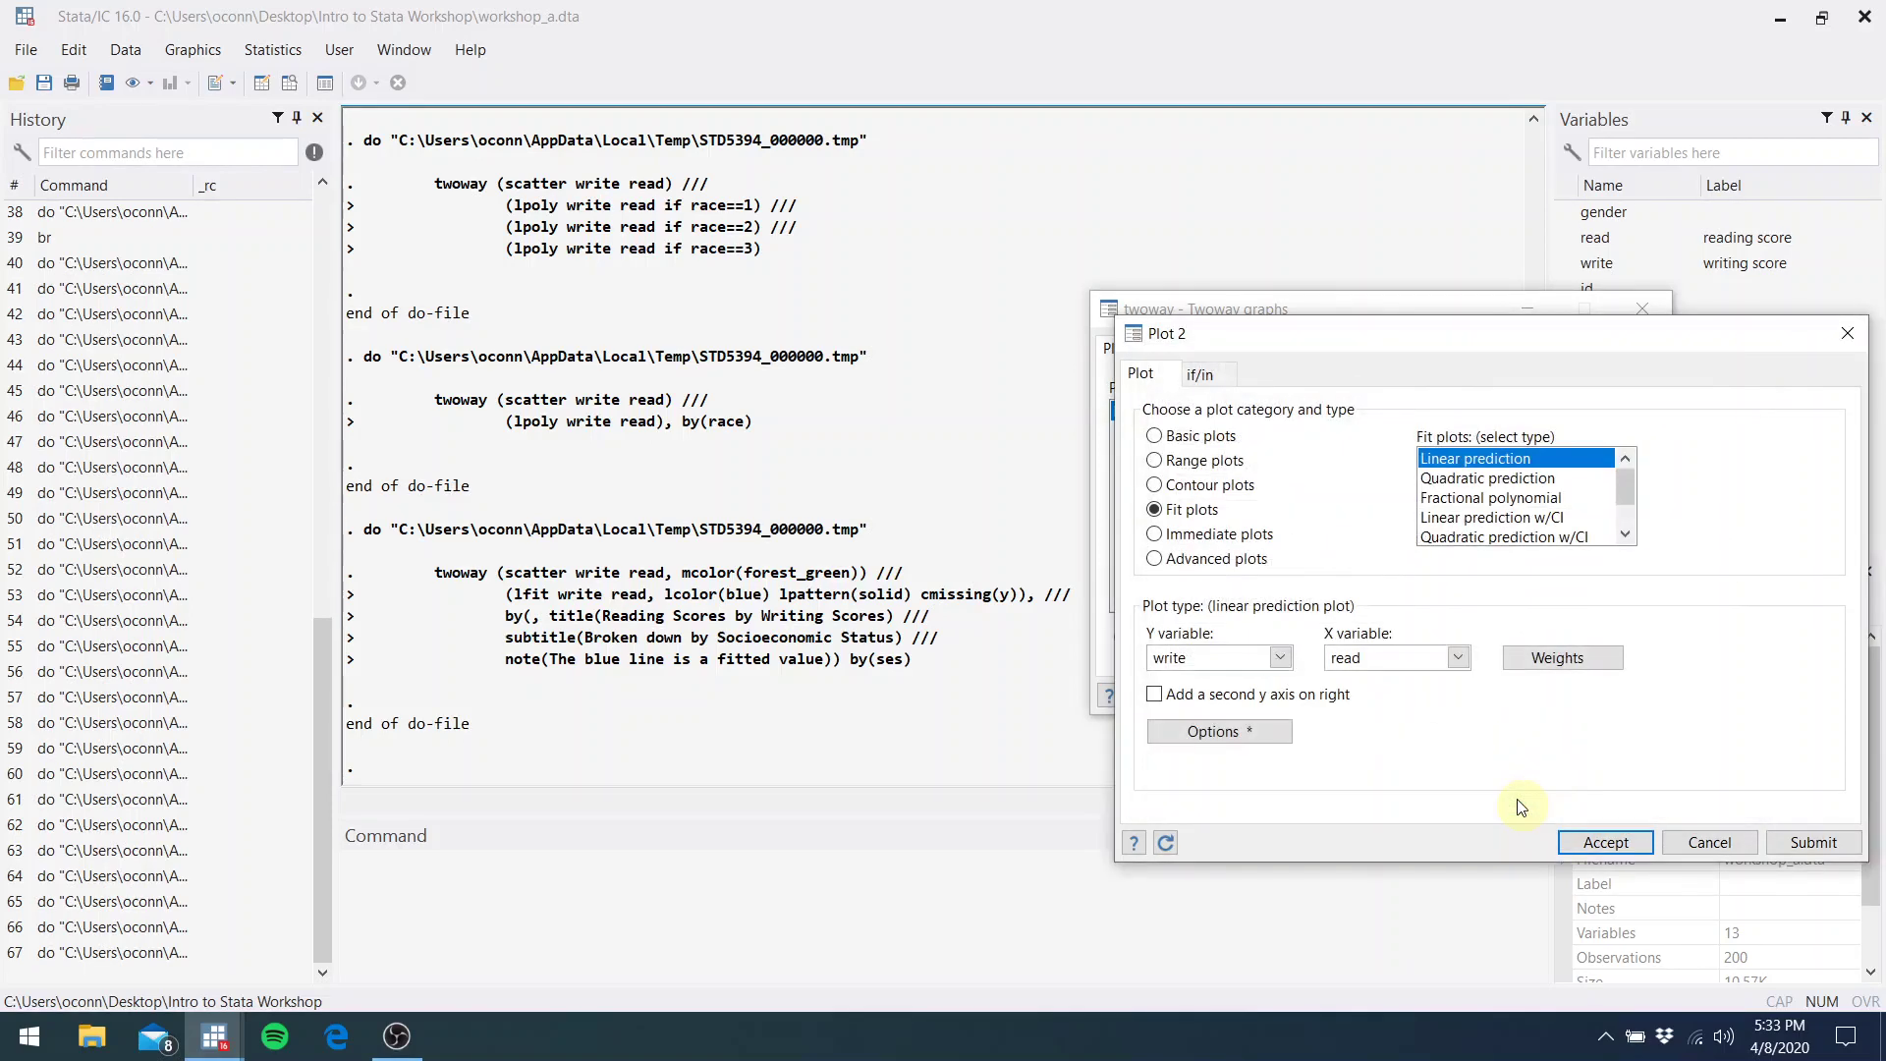
click(1589, 835)
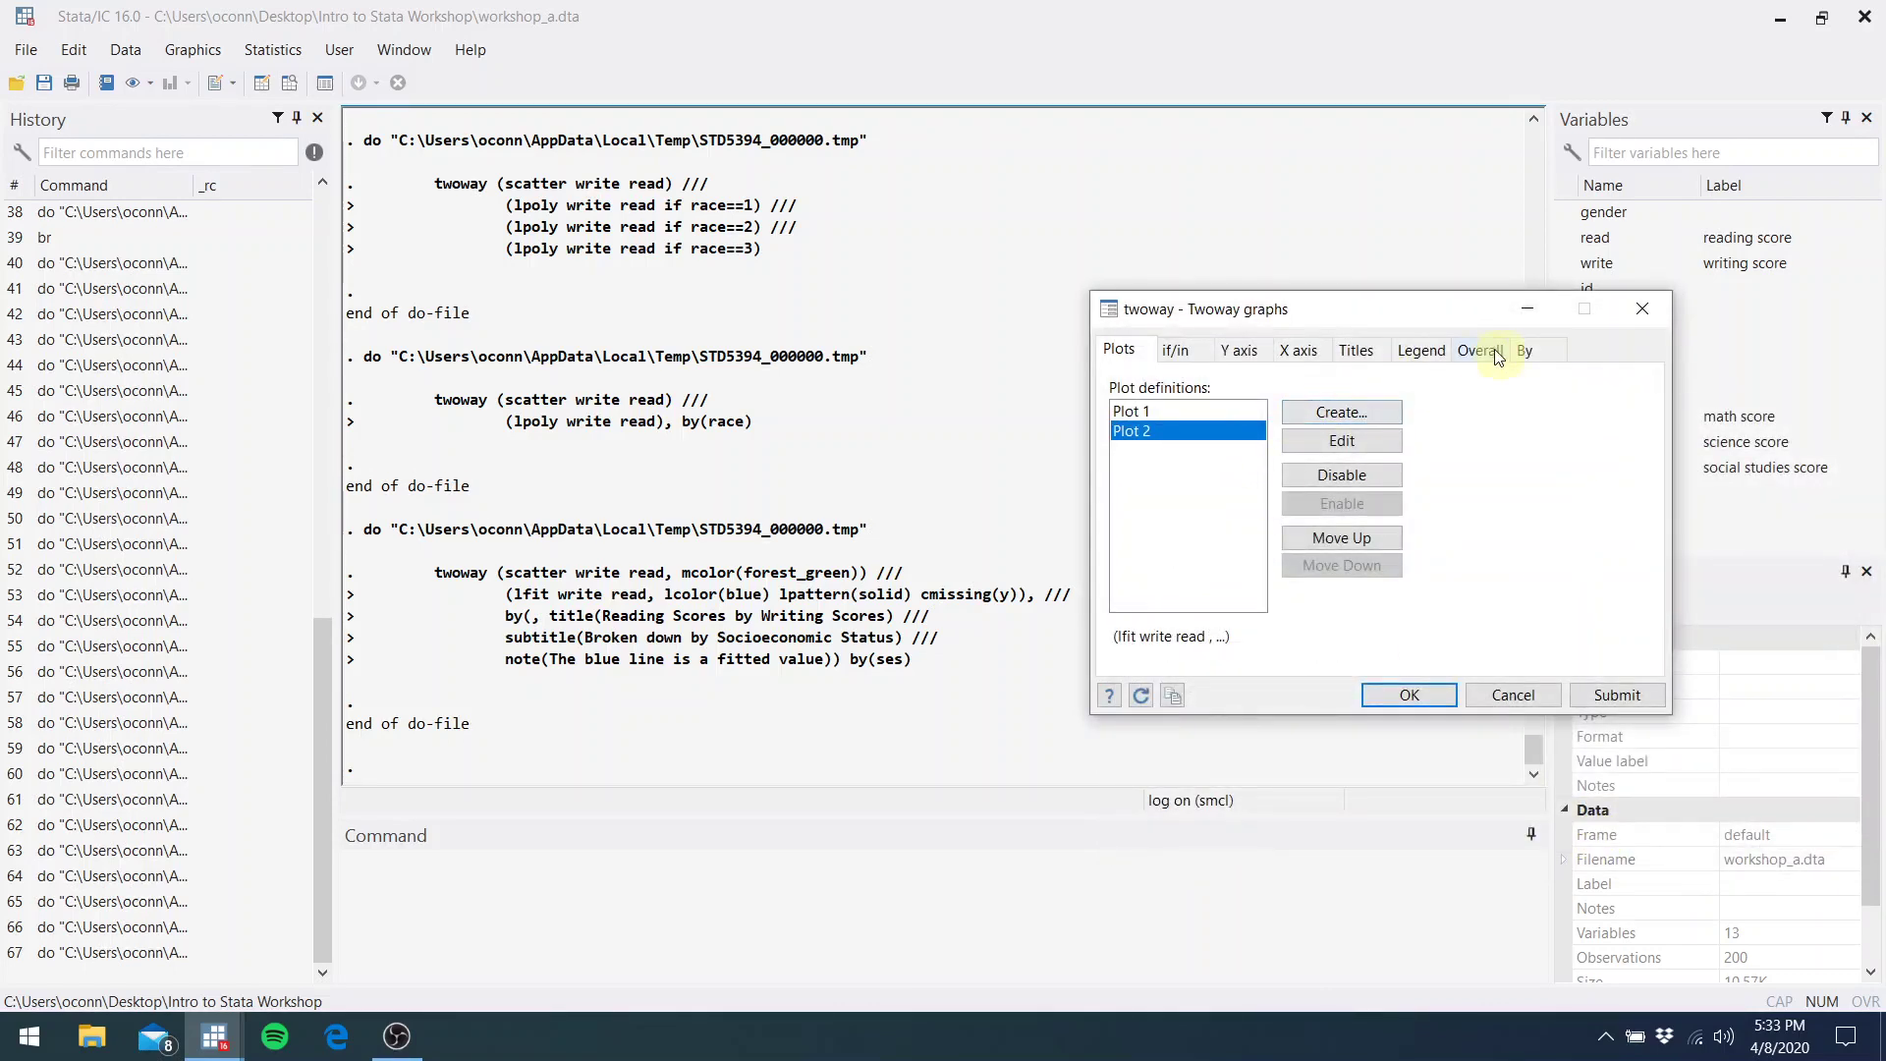
Set the twoway graph to draw subgraphs for the unique values of ses
click(1525, 354)
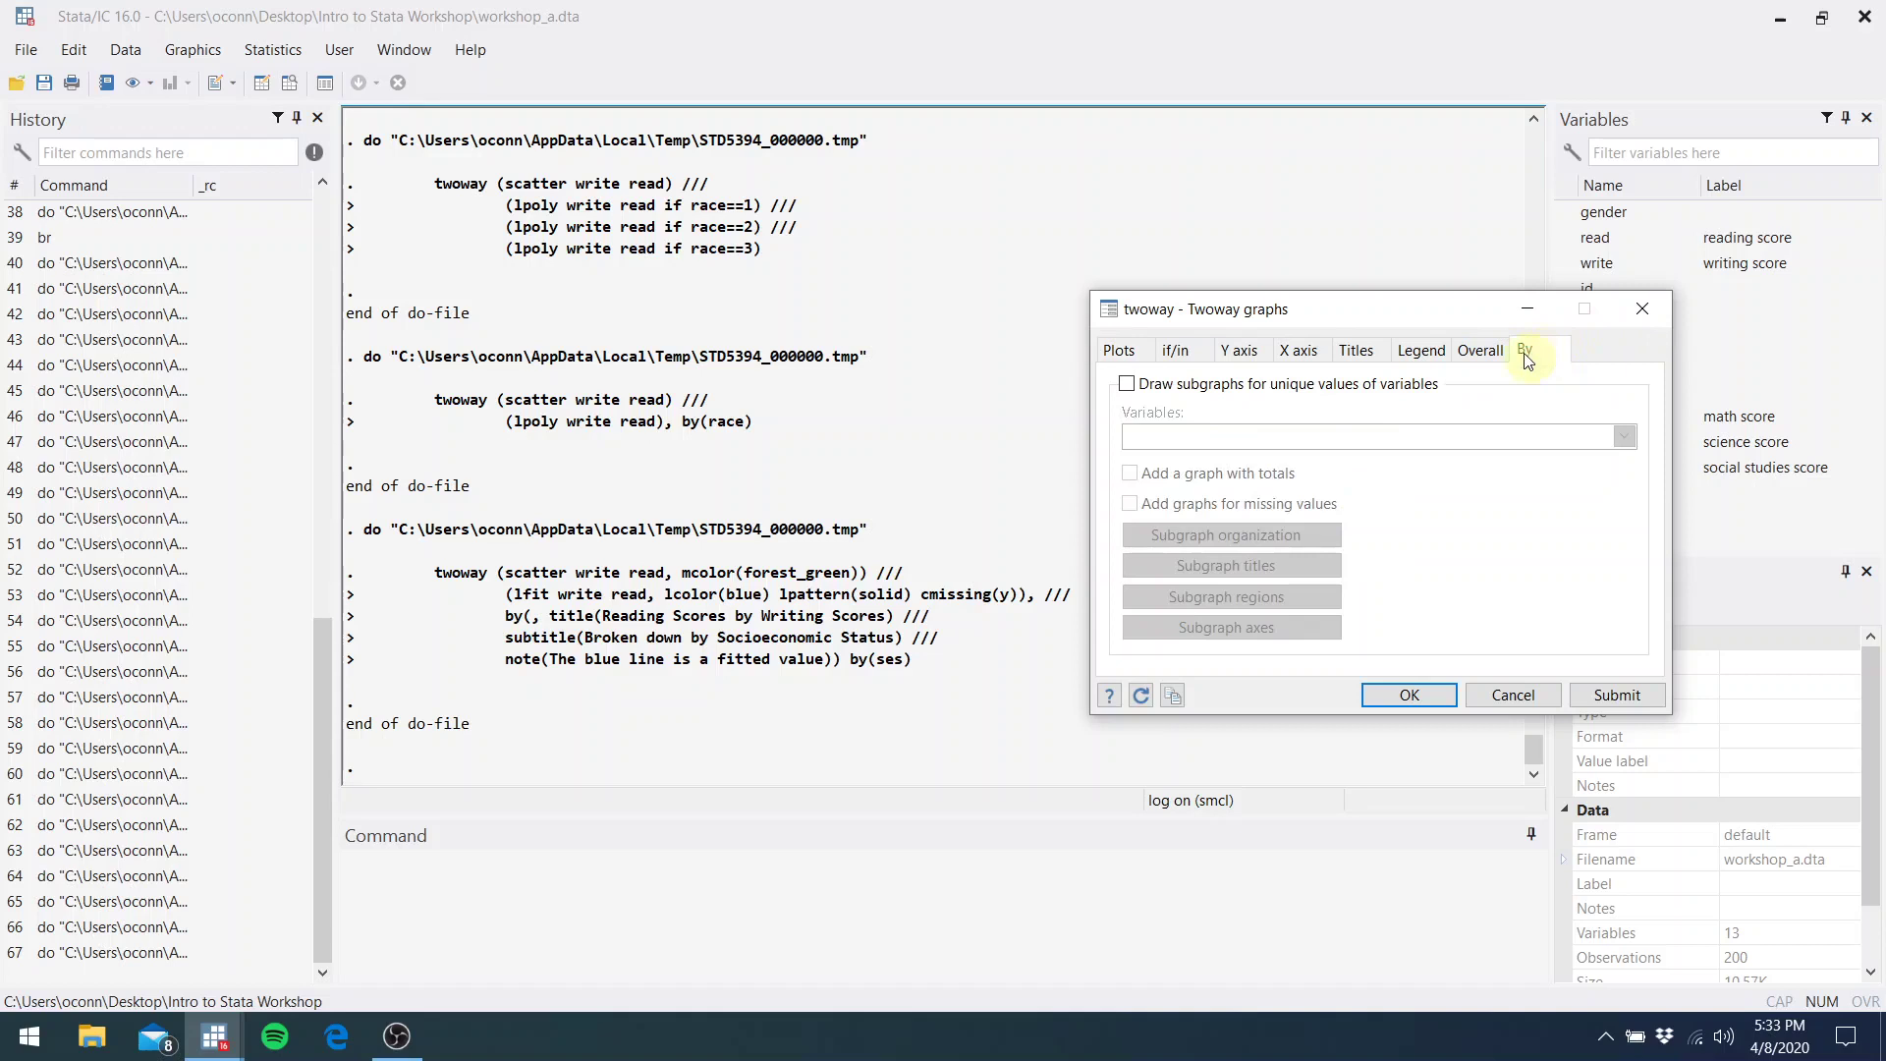
click(1188, 385)
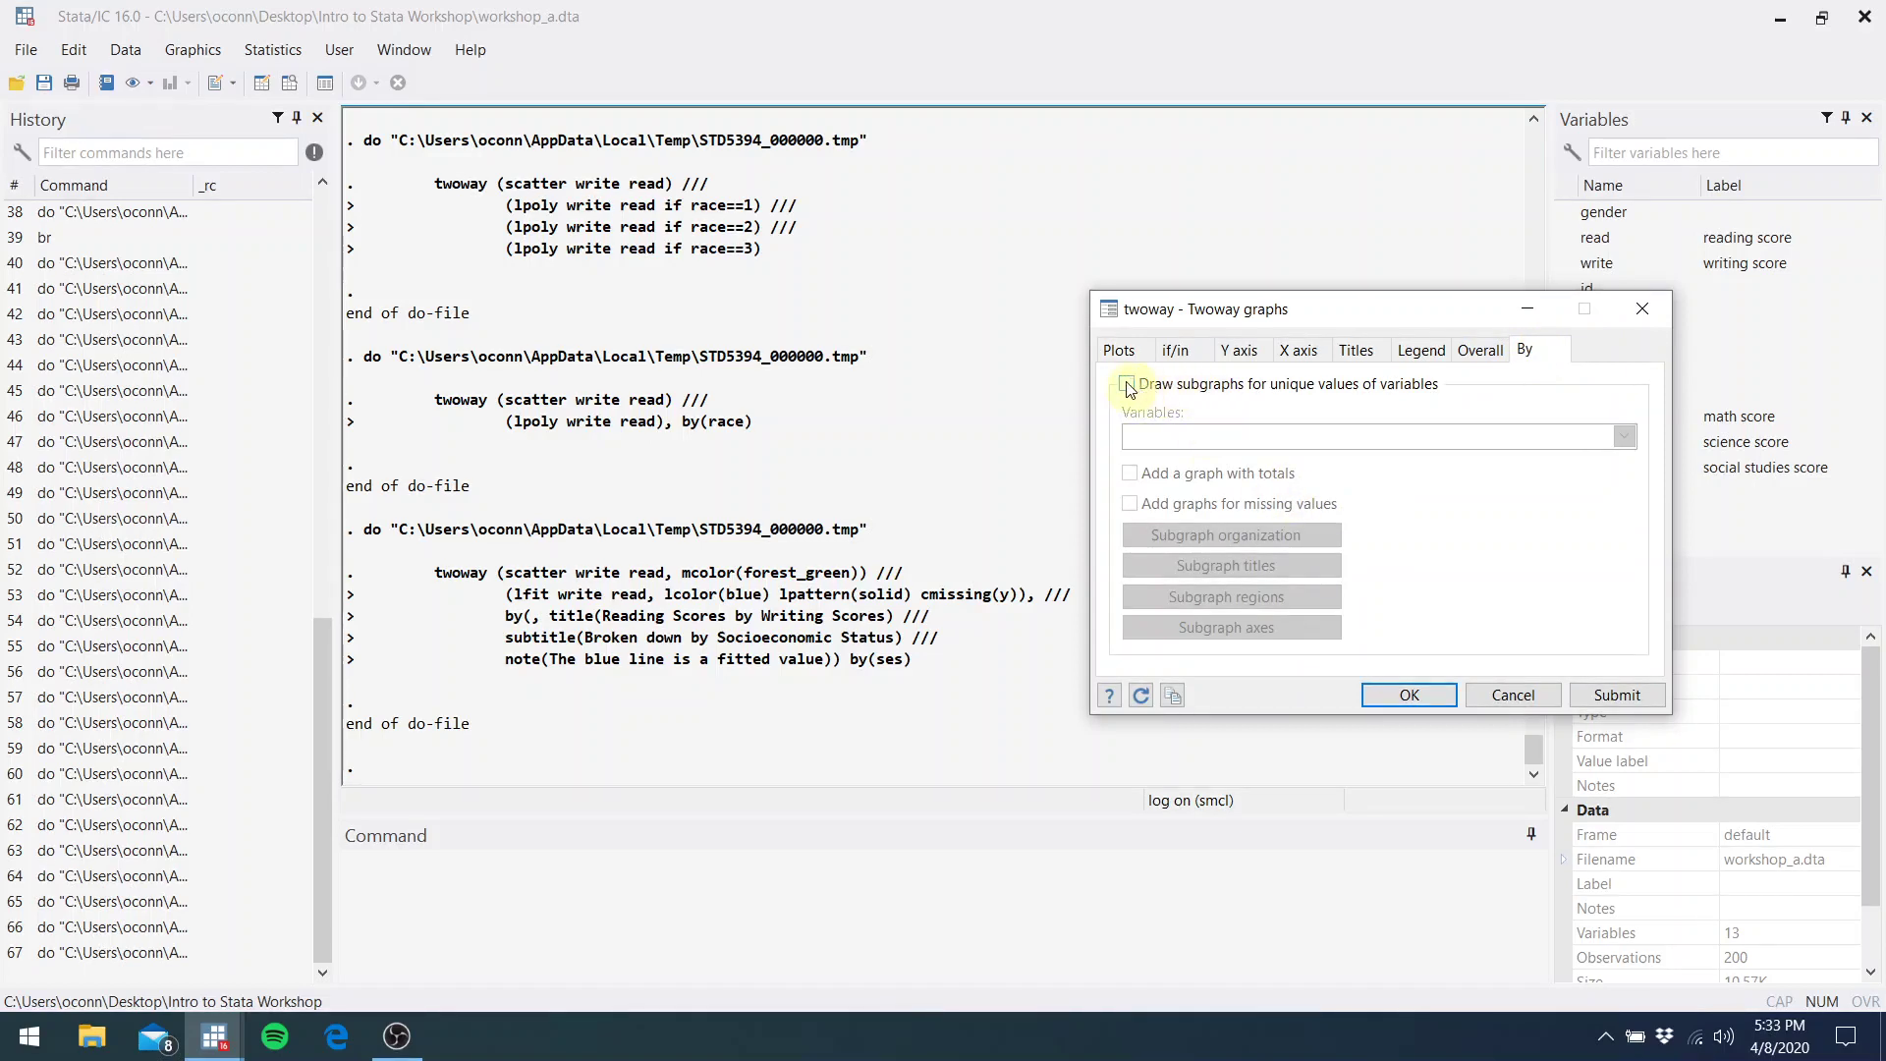
click(1174, 433)
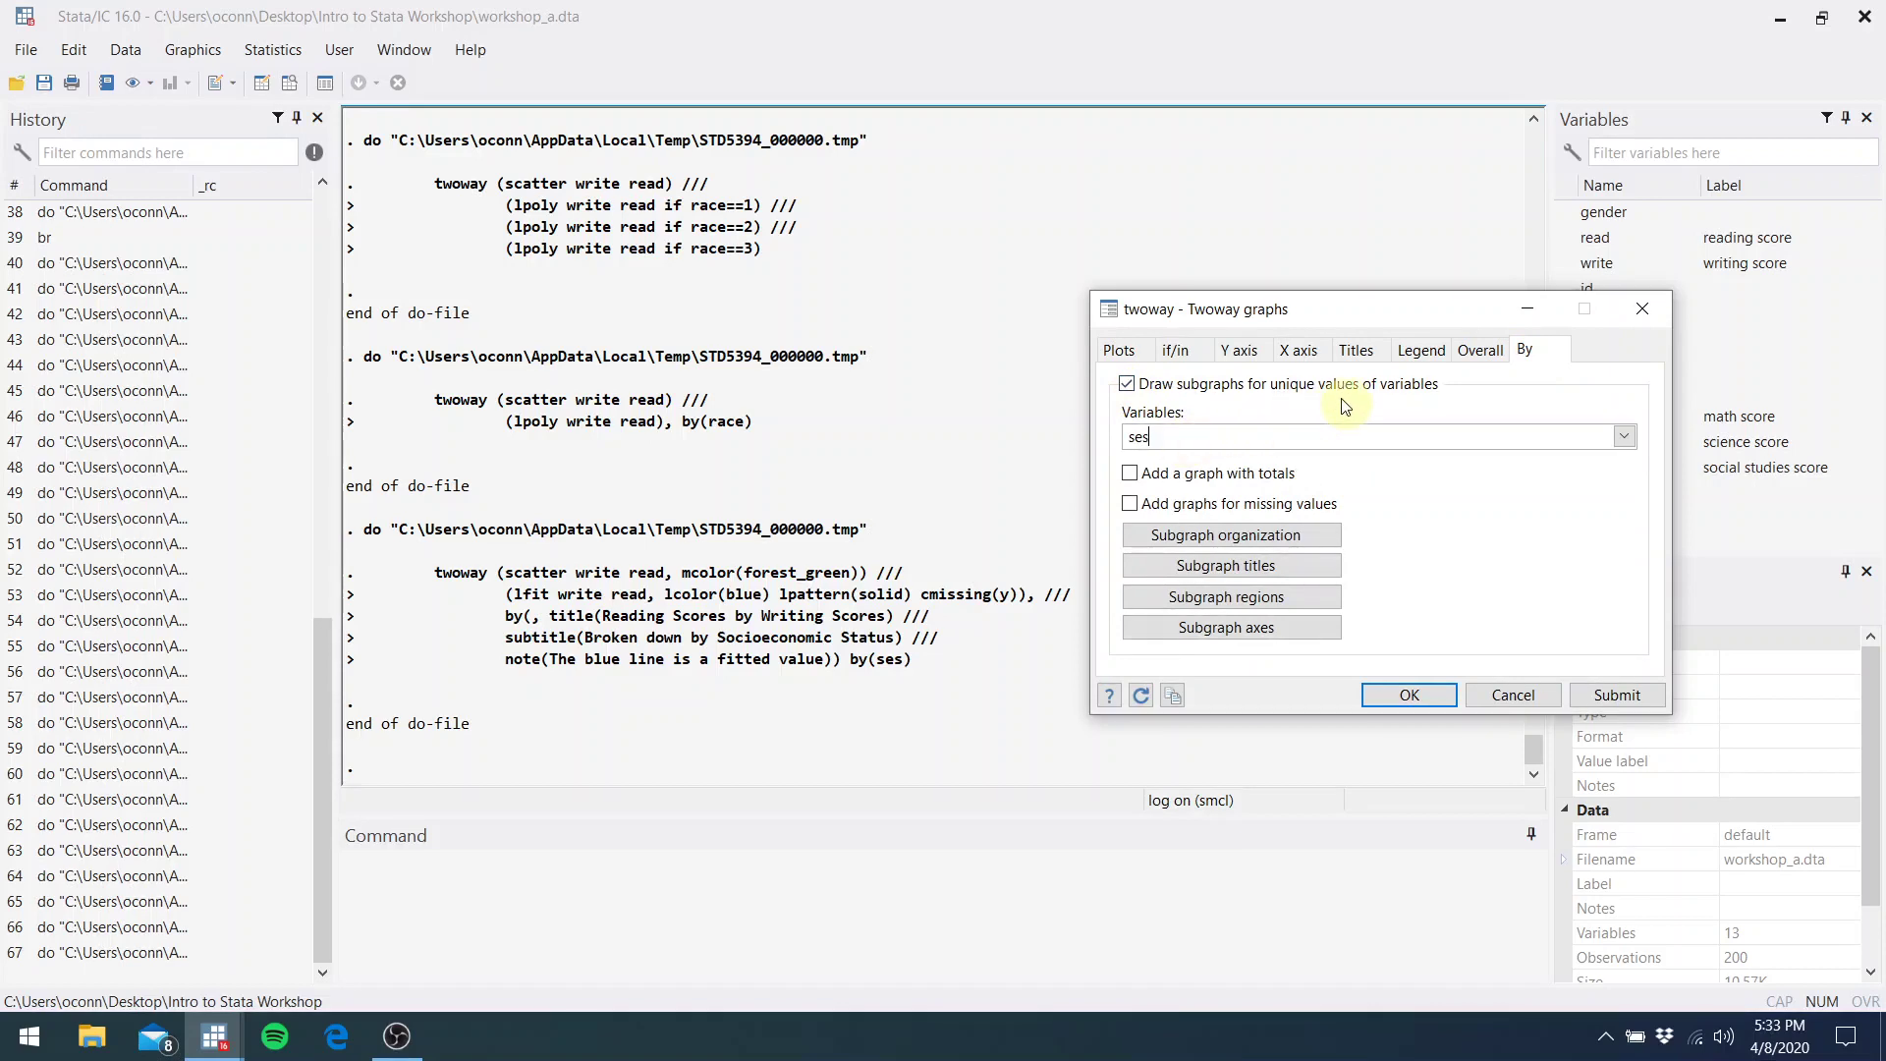
click(1419, 357)
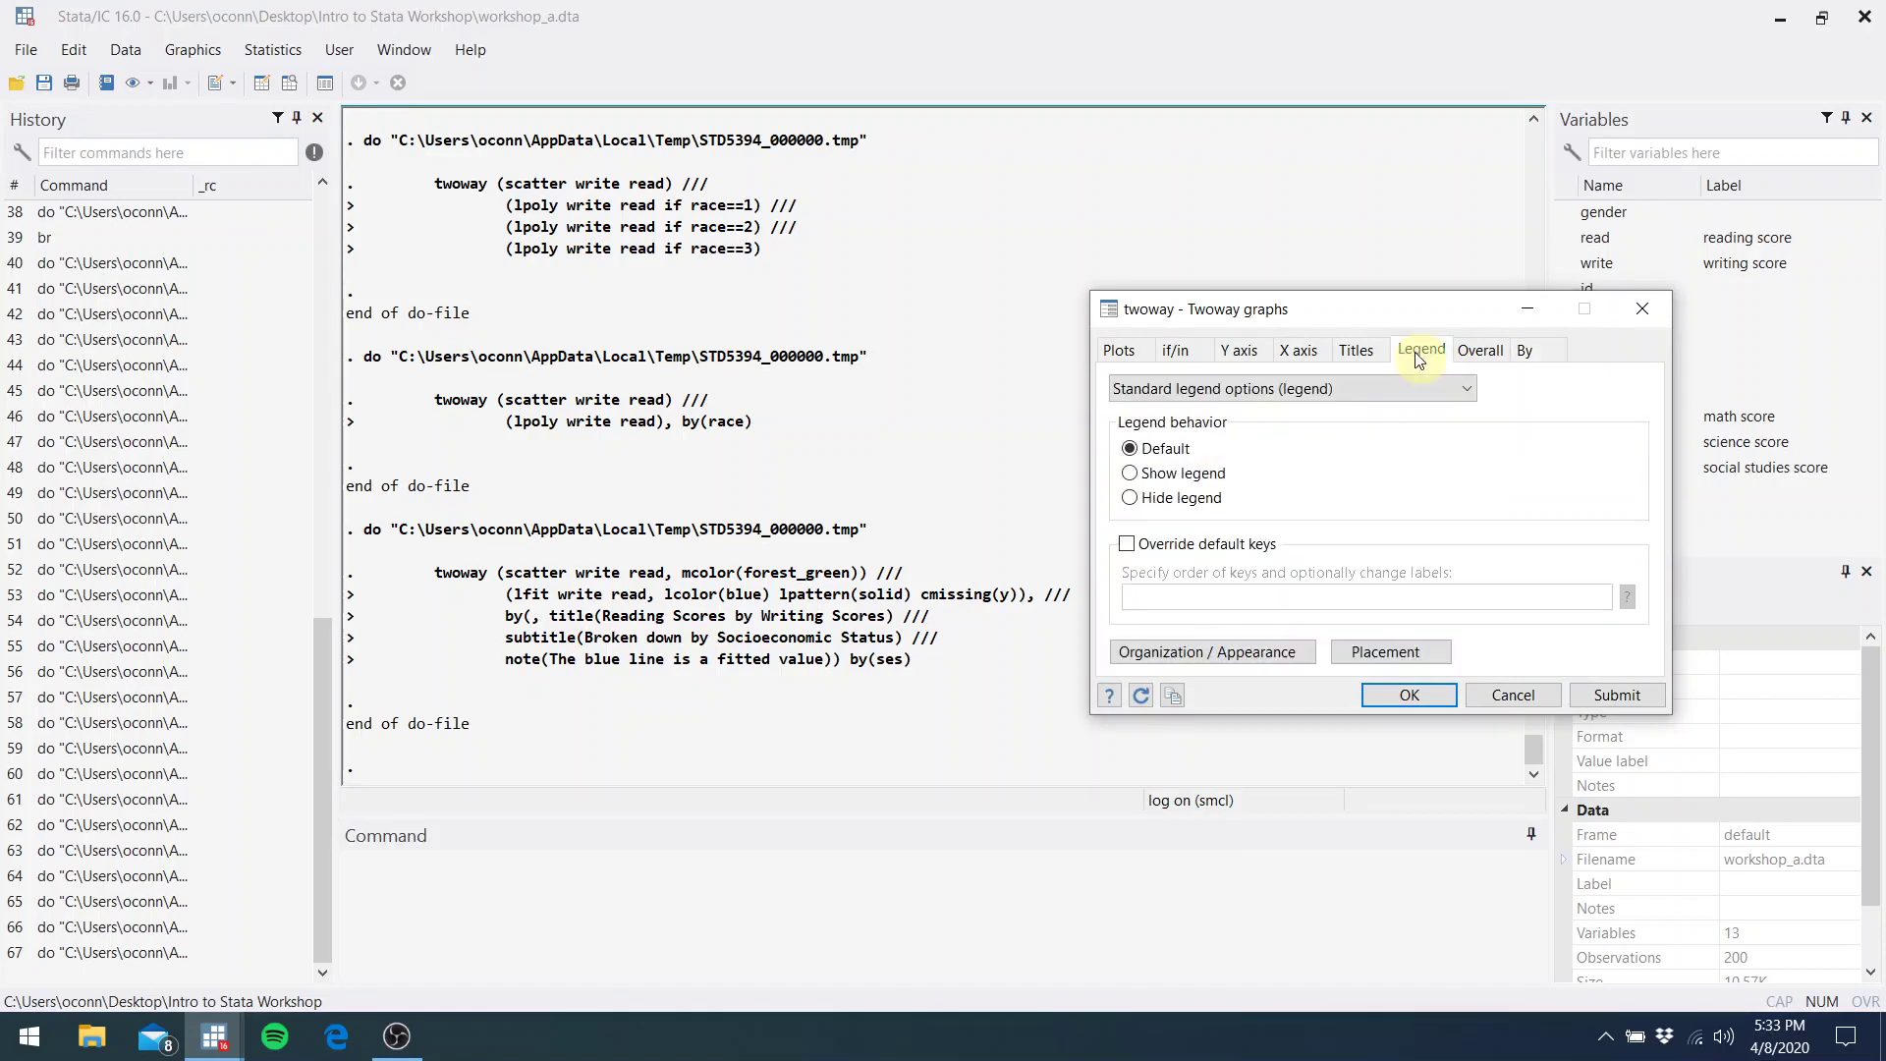
Give the graph the title "Reading Scores by Writing Scores" and the subtitle "Broken Down by Socioeconomic Status"
click(1380, 358)
click(1227, 415)
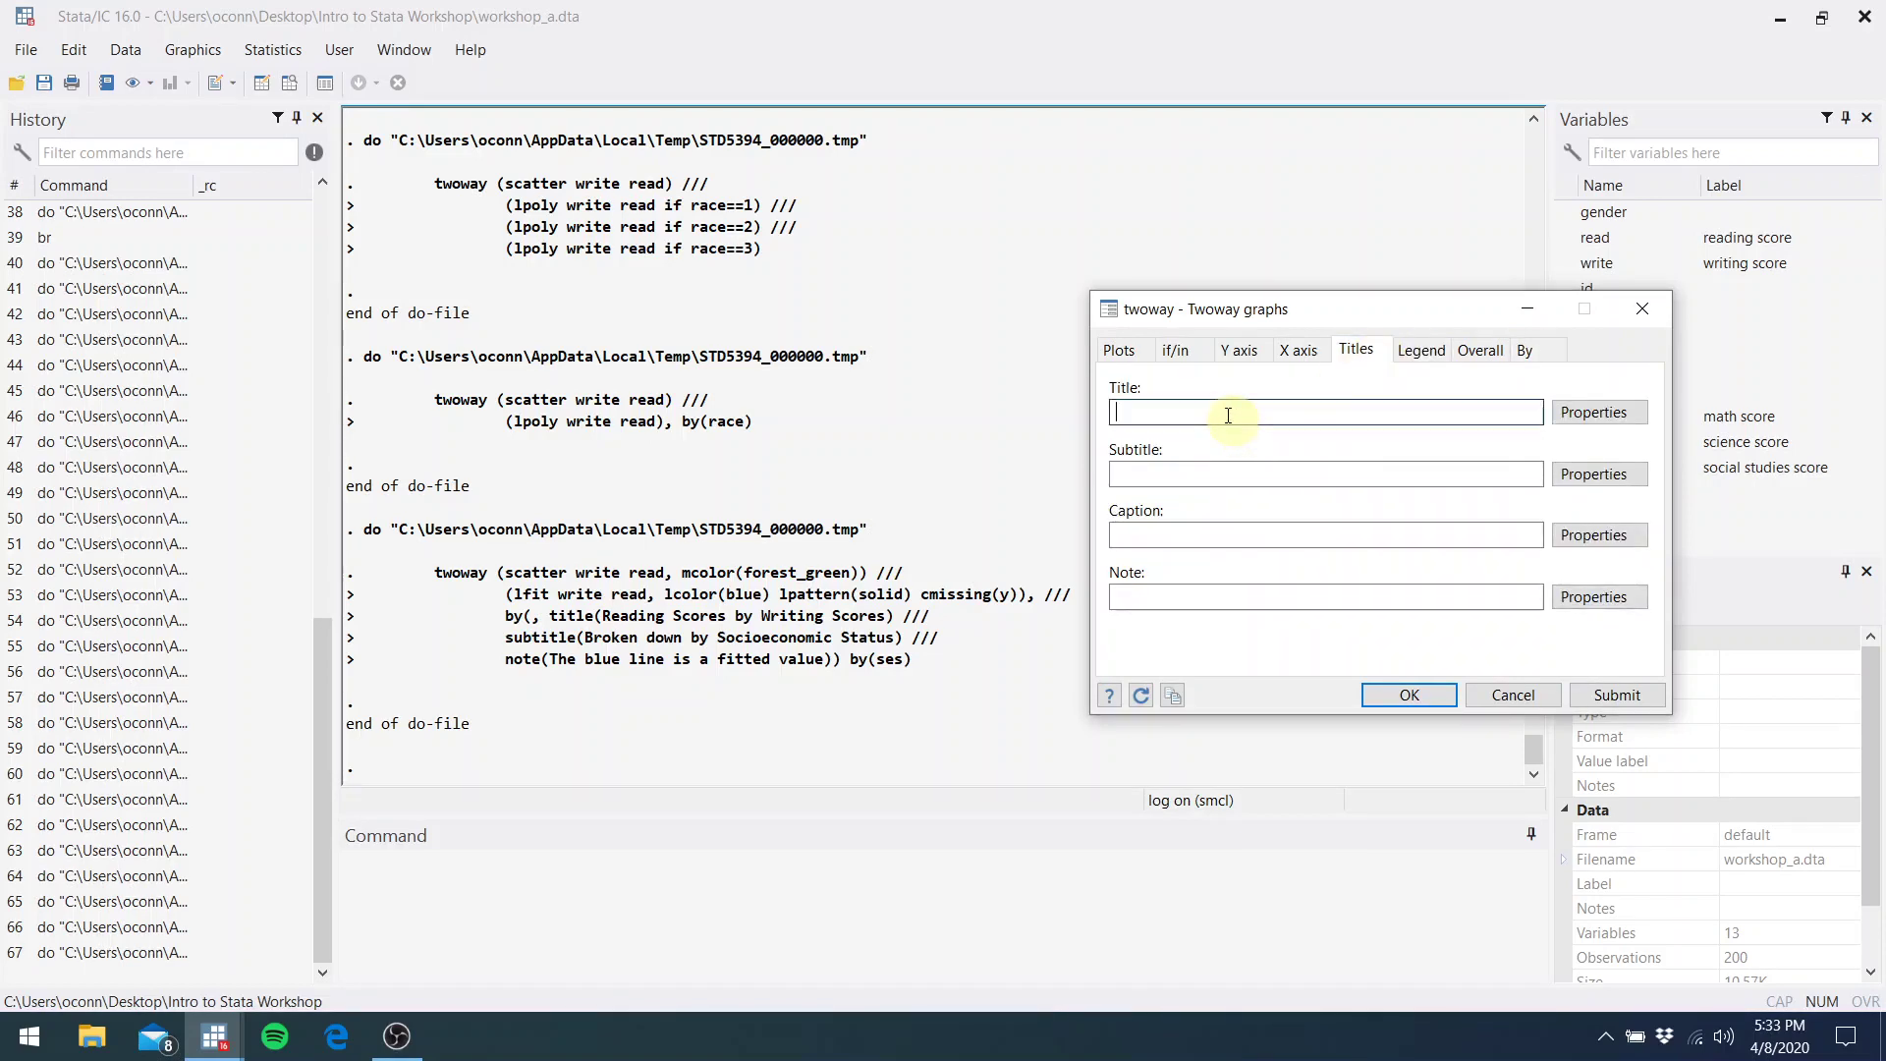
text(ead)
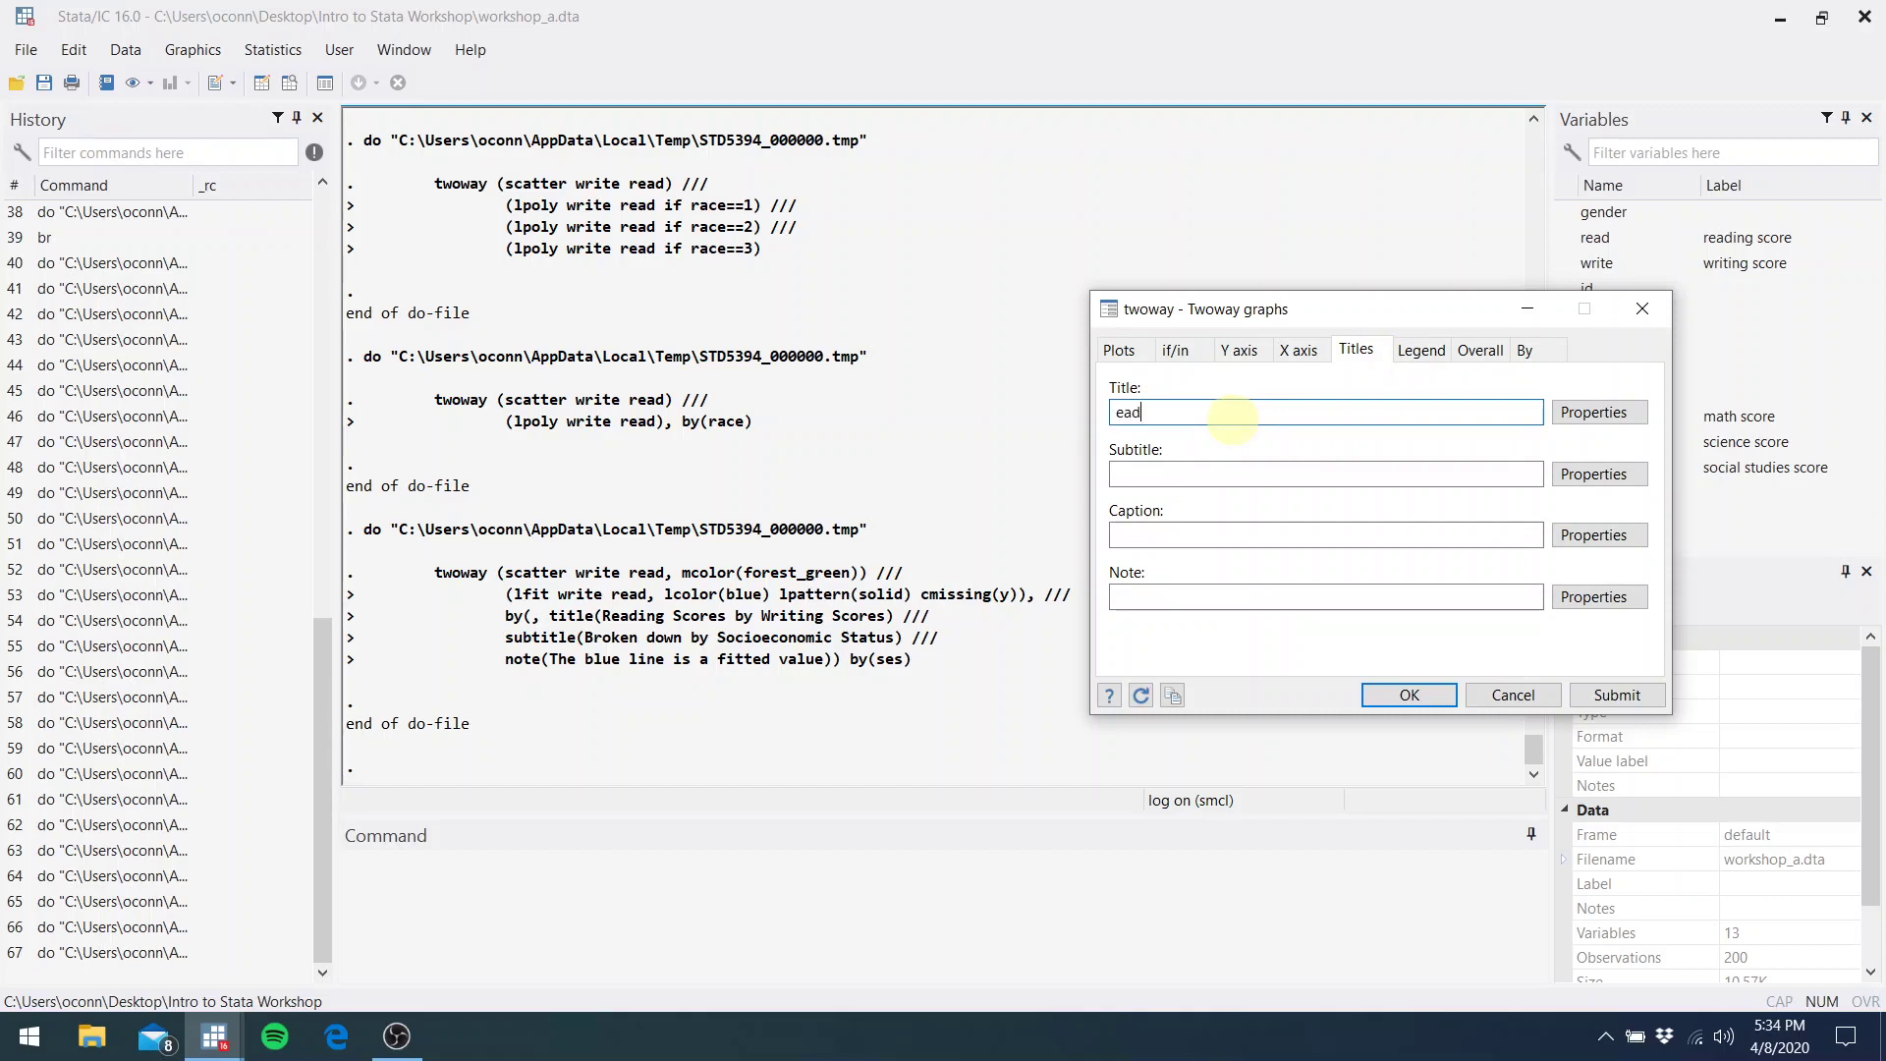
text(ing)
key(BackSpace)
key(BackSpace)
key(BackSpace)
key(BackSpace)
key(BackSpace)
key(BackSpace)
key(BackSpace)
text(Reading Scores by Writing Scores)
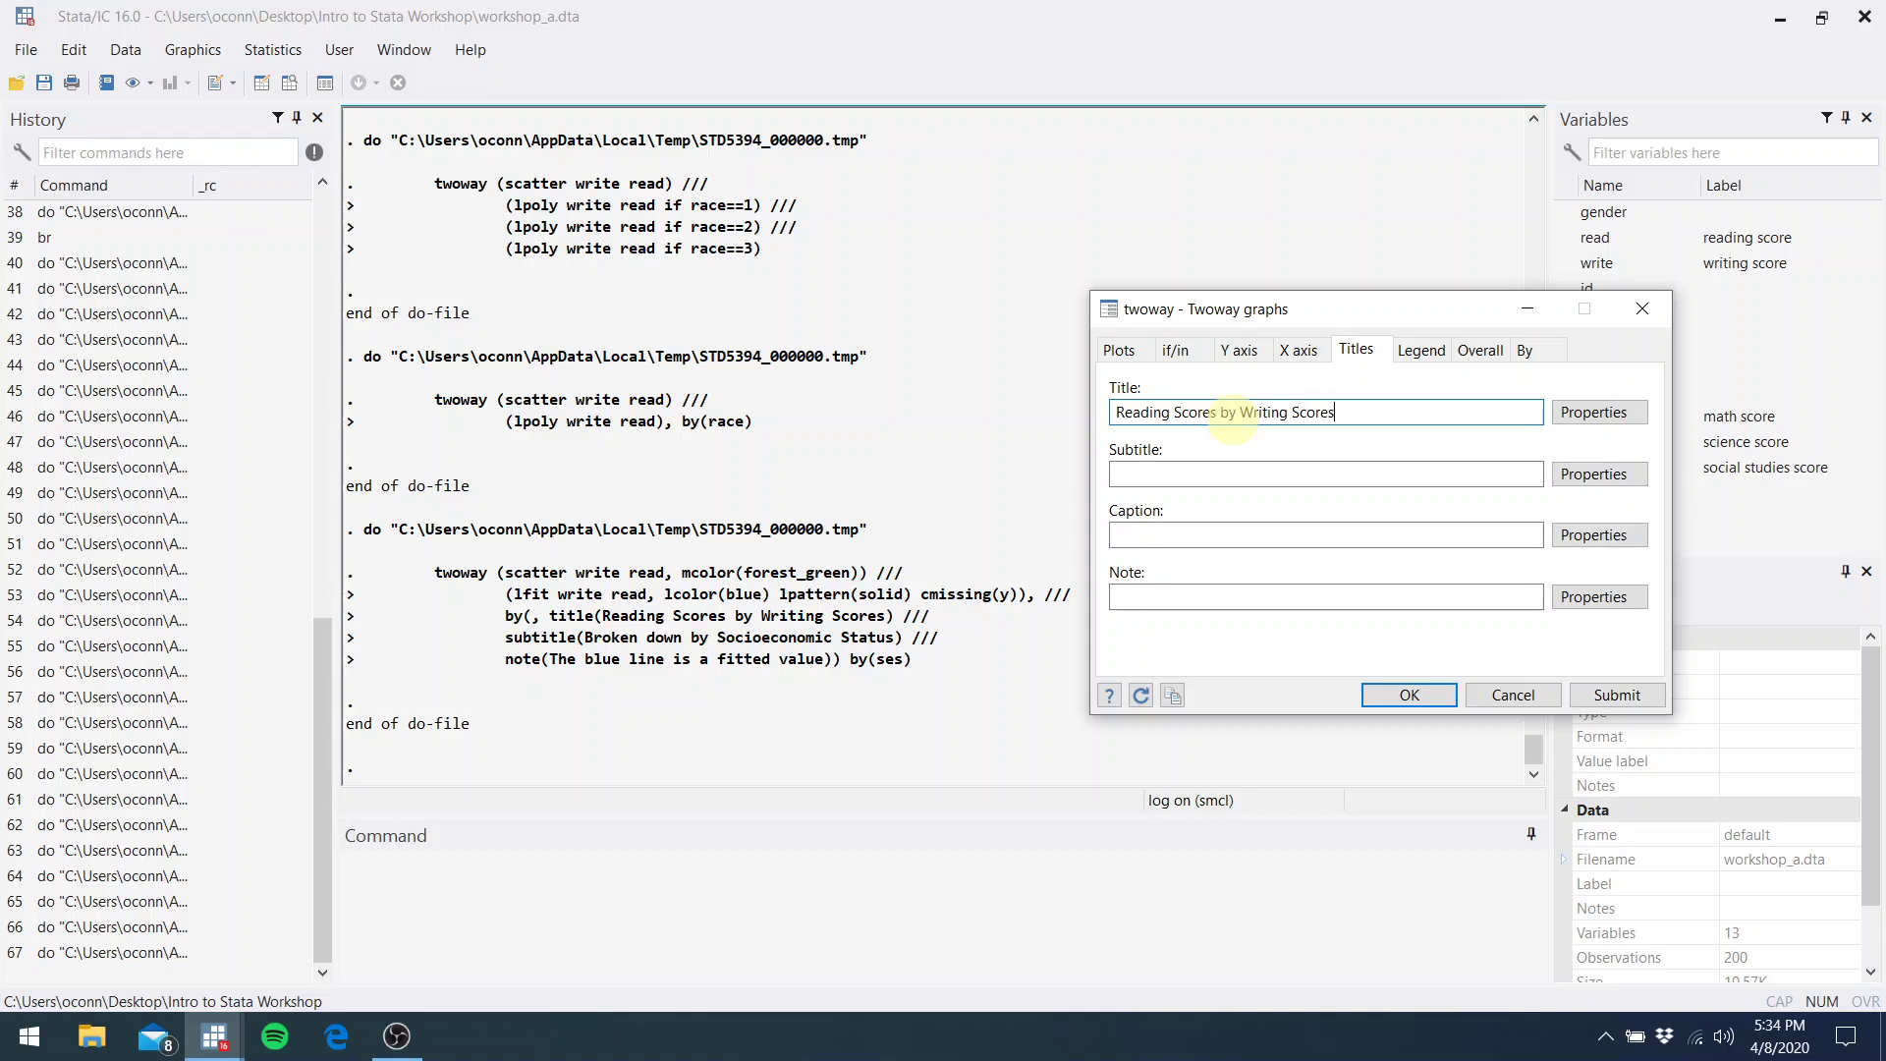
click(1253, 468)
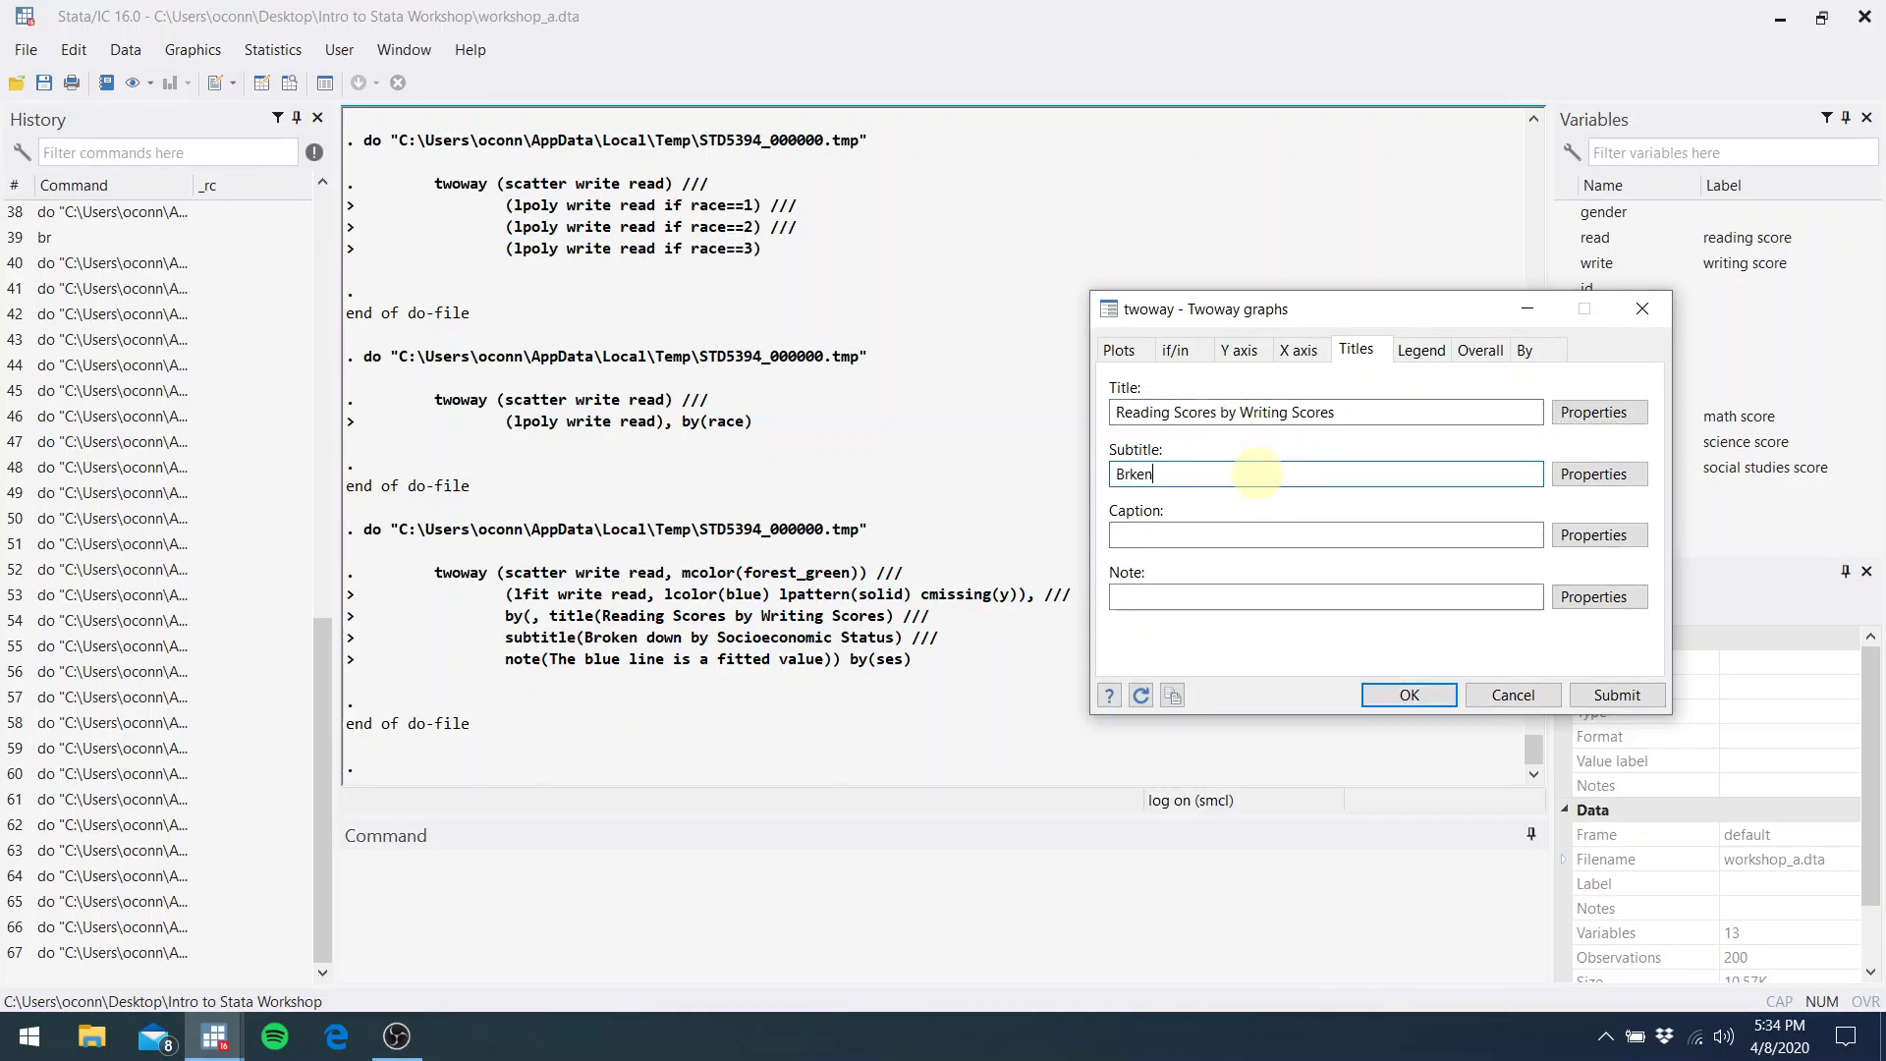
text(Broken Down by Socioeconomic Status)
key(Tab)
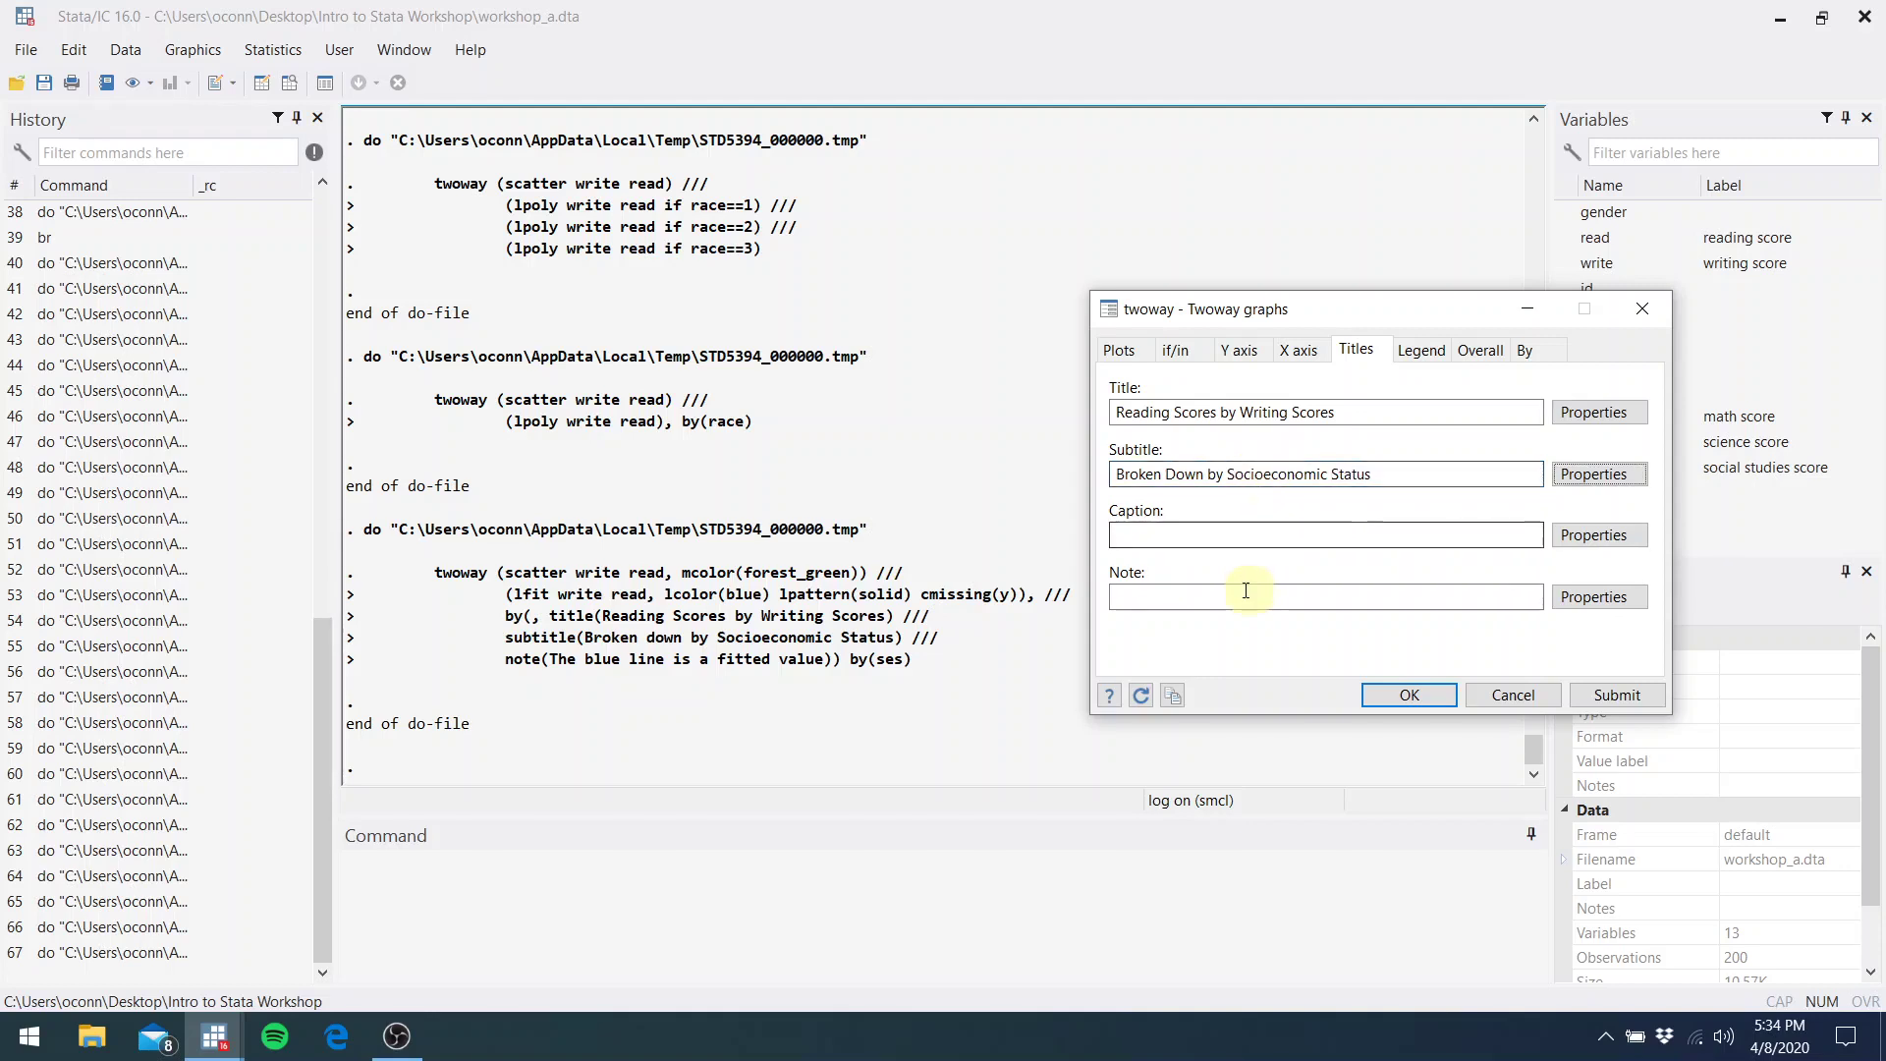
Add the note "The blue line is a fitted value.", draw the twoway graph and close its window after viewing
click(1245, 590)
text(T)
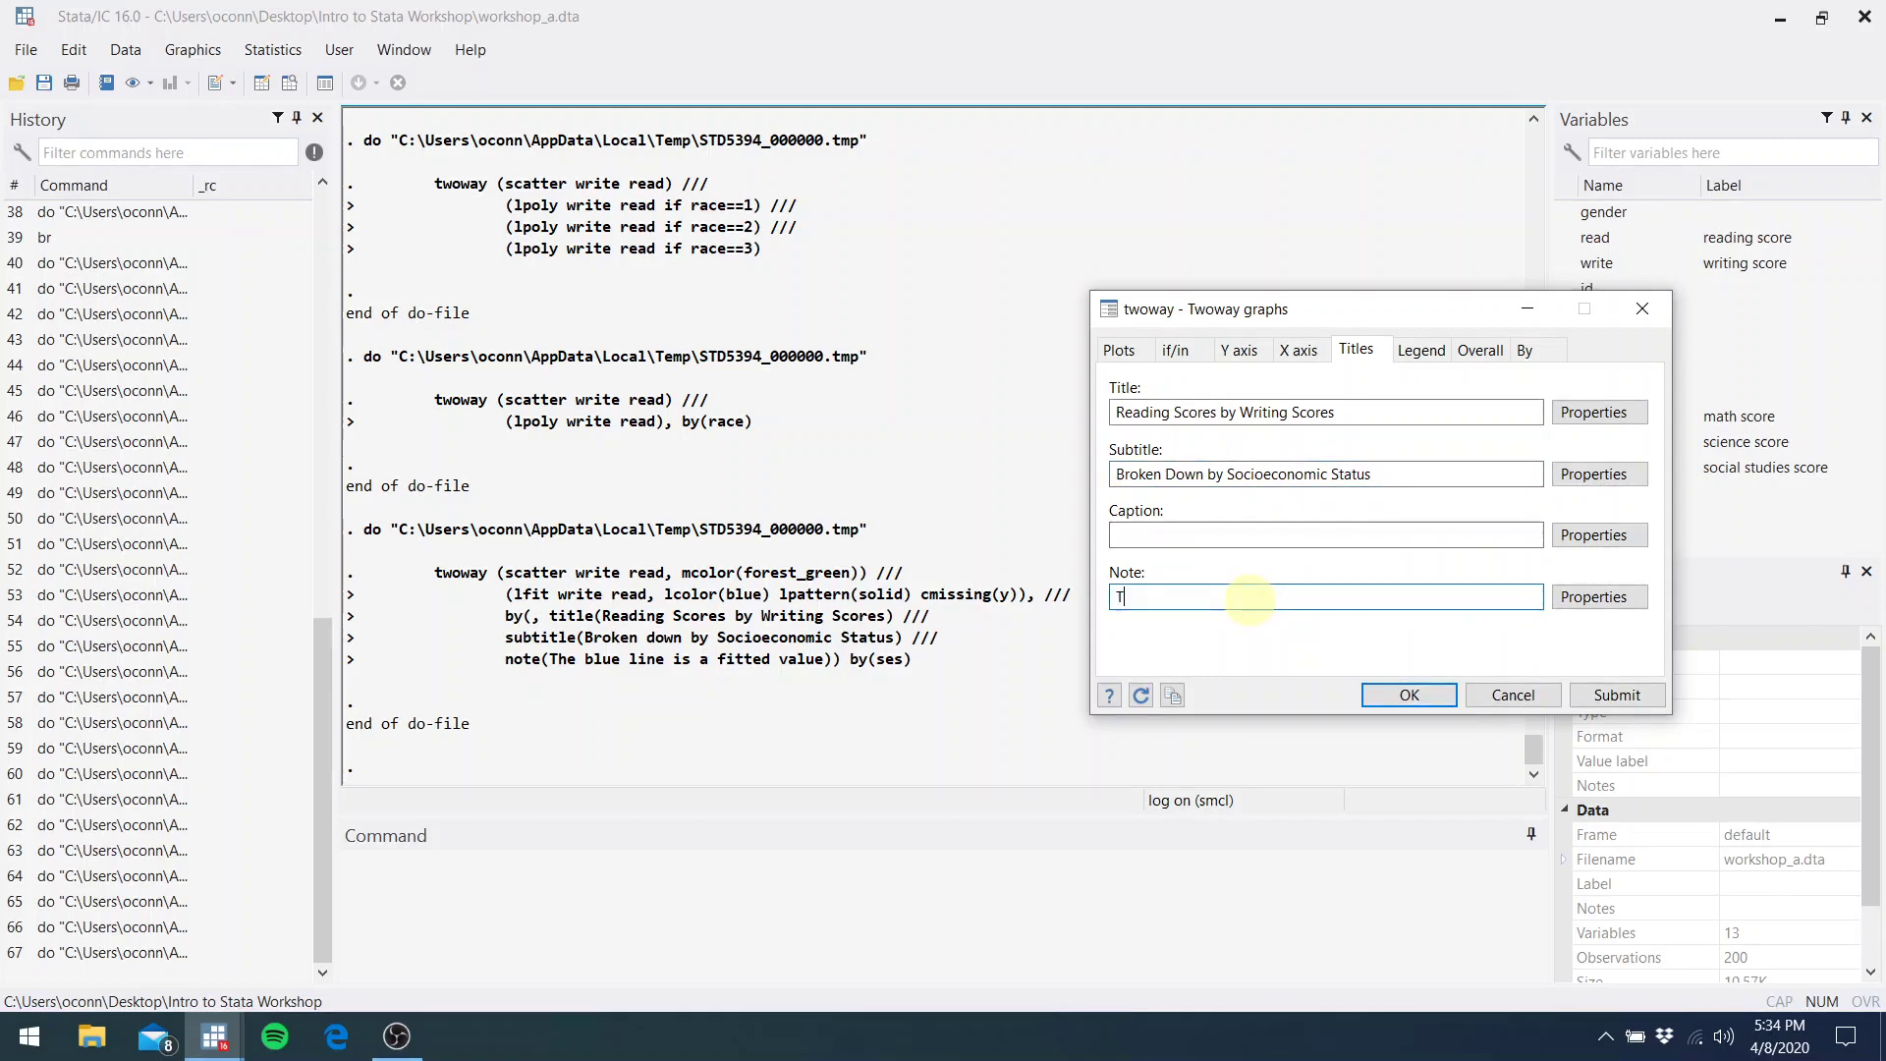
text(he blue line i)
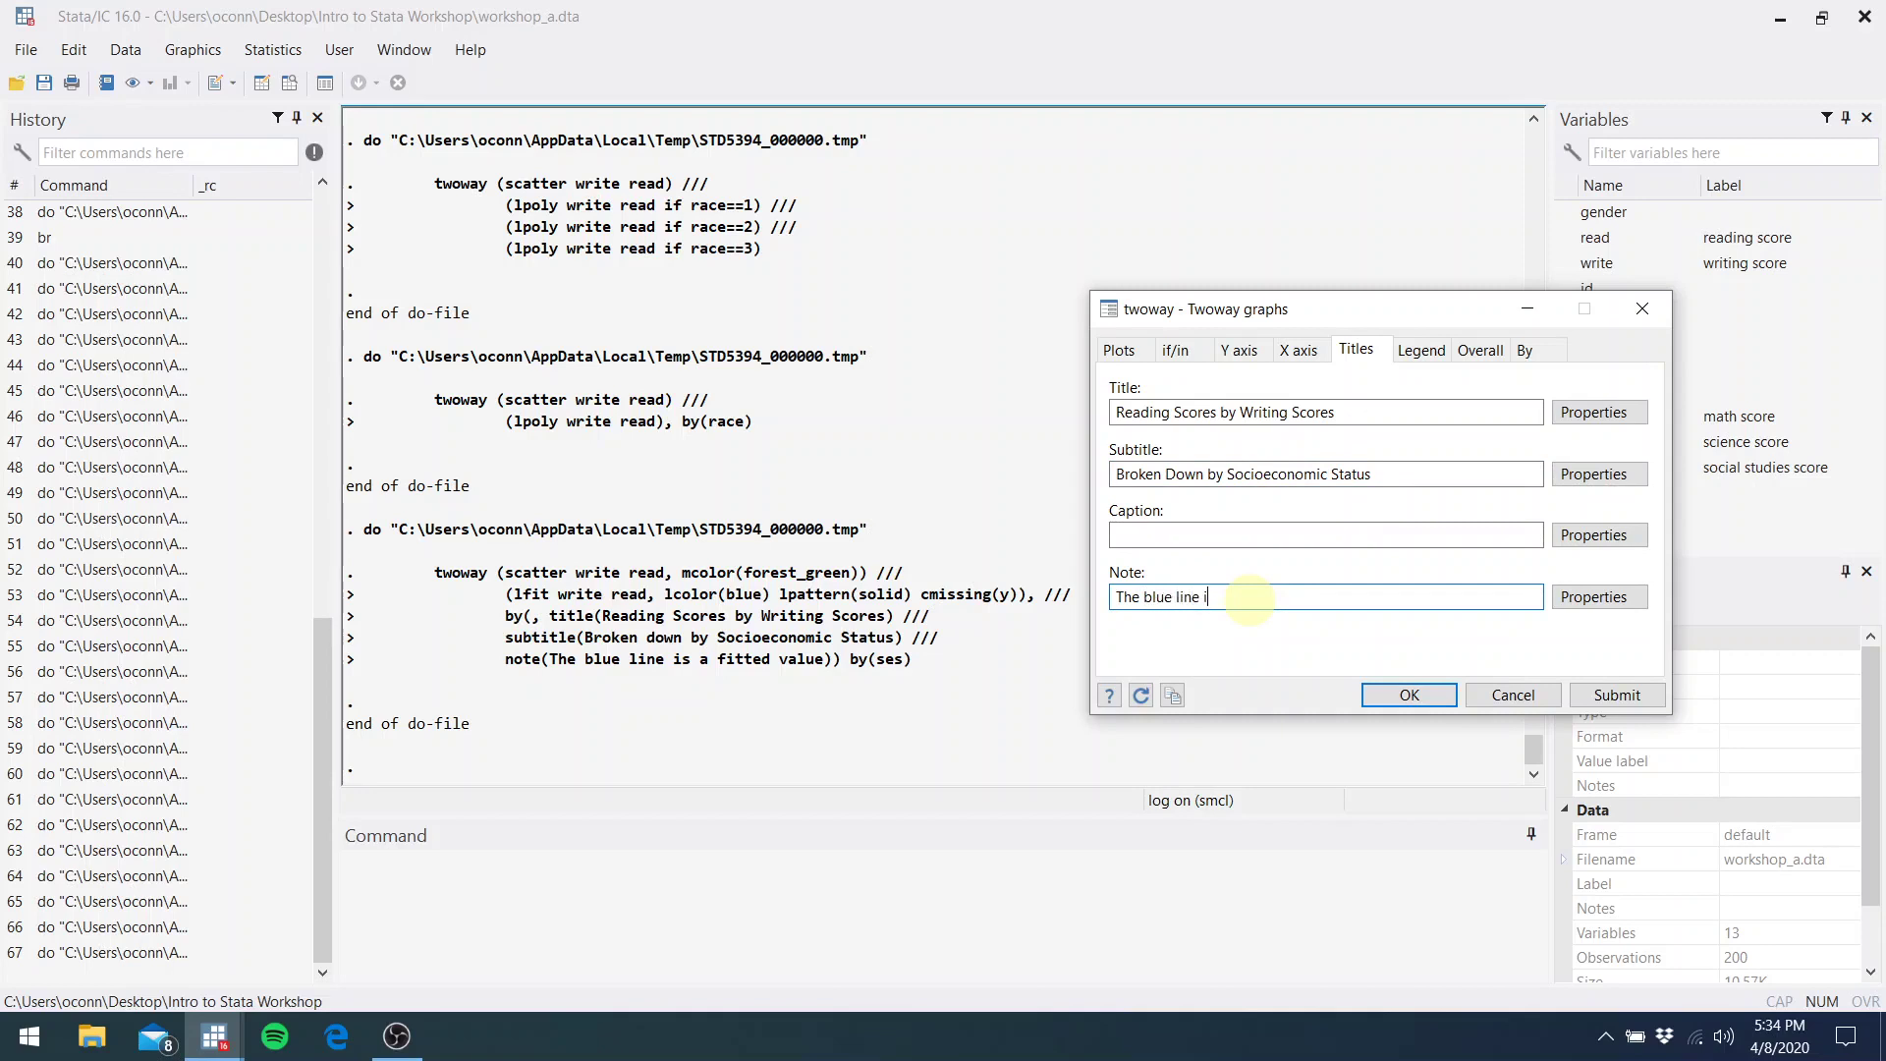
text(s a fitted v)
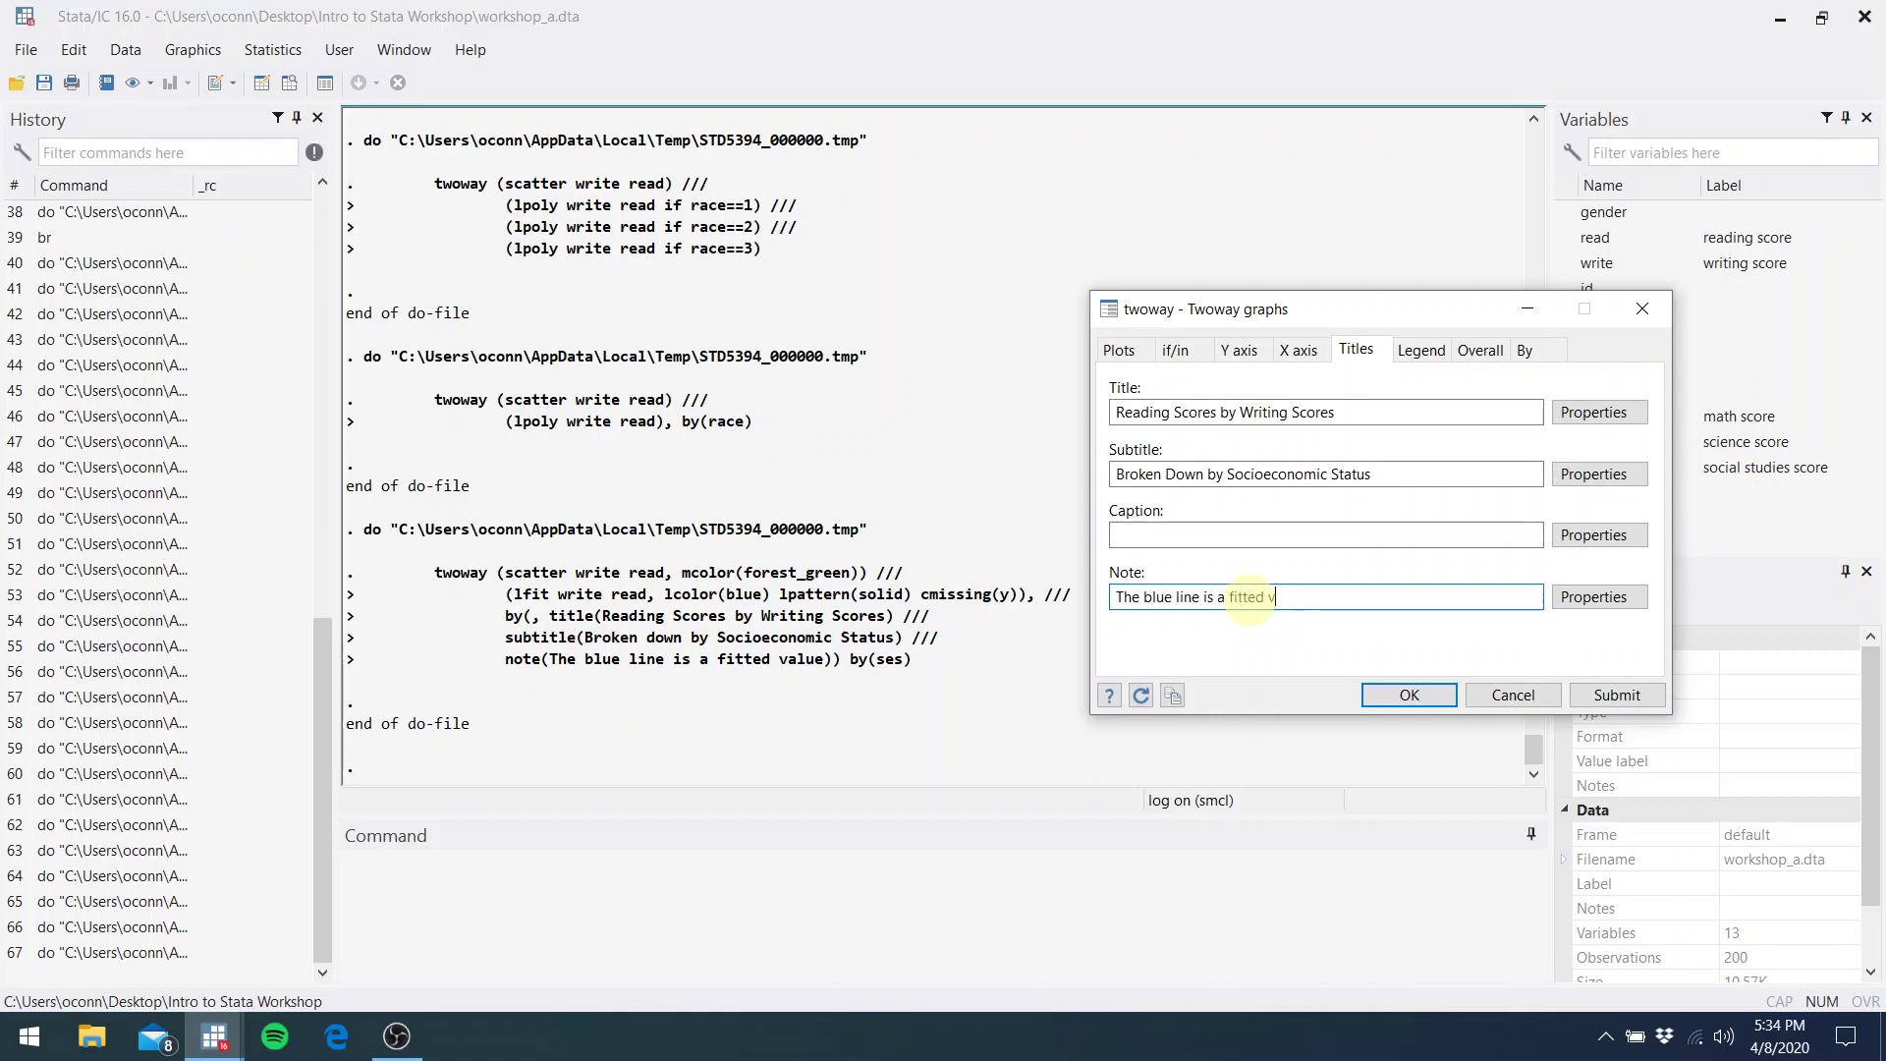
text(alue.)
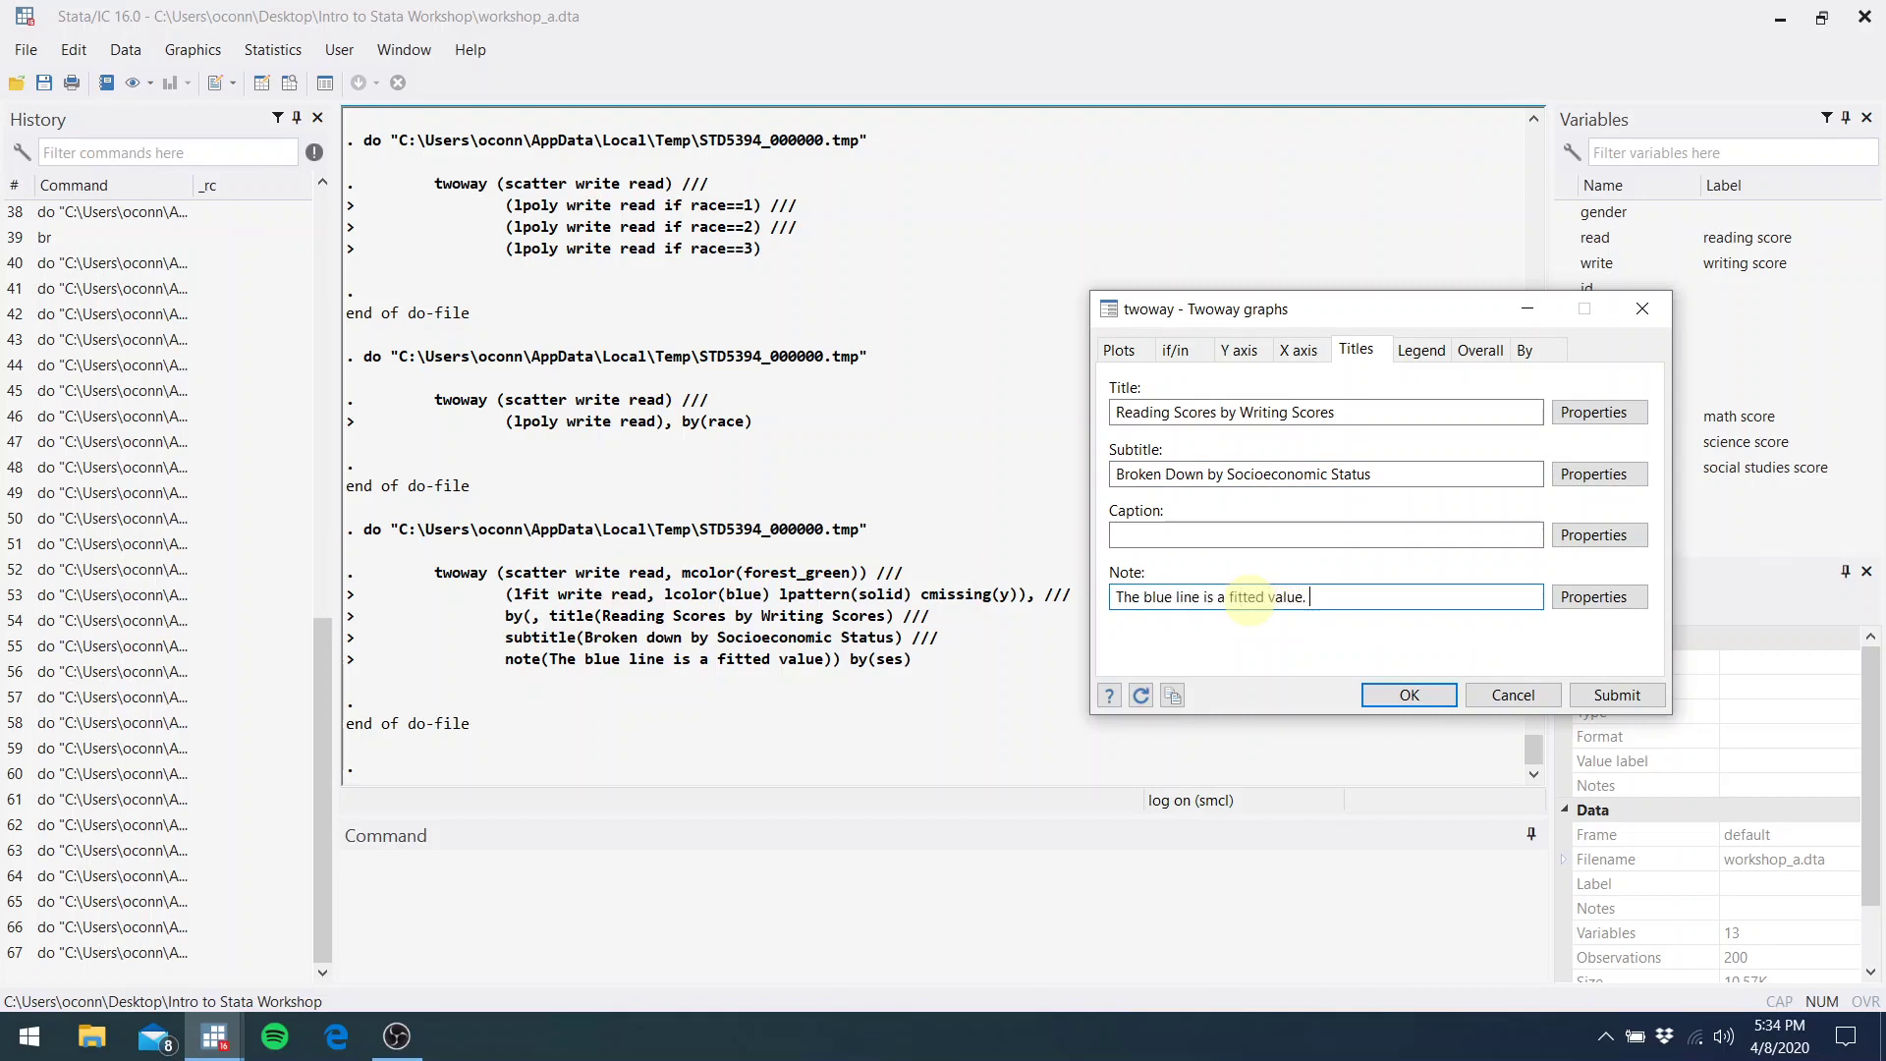
click(1430, 692)
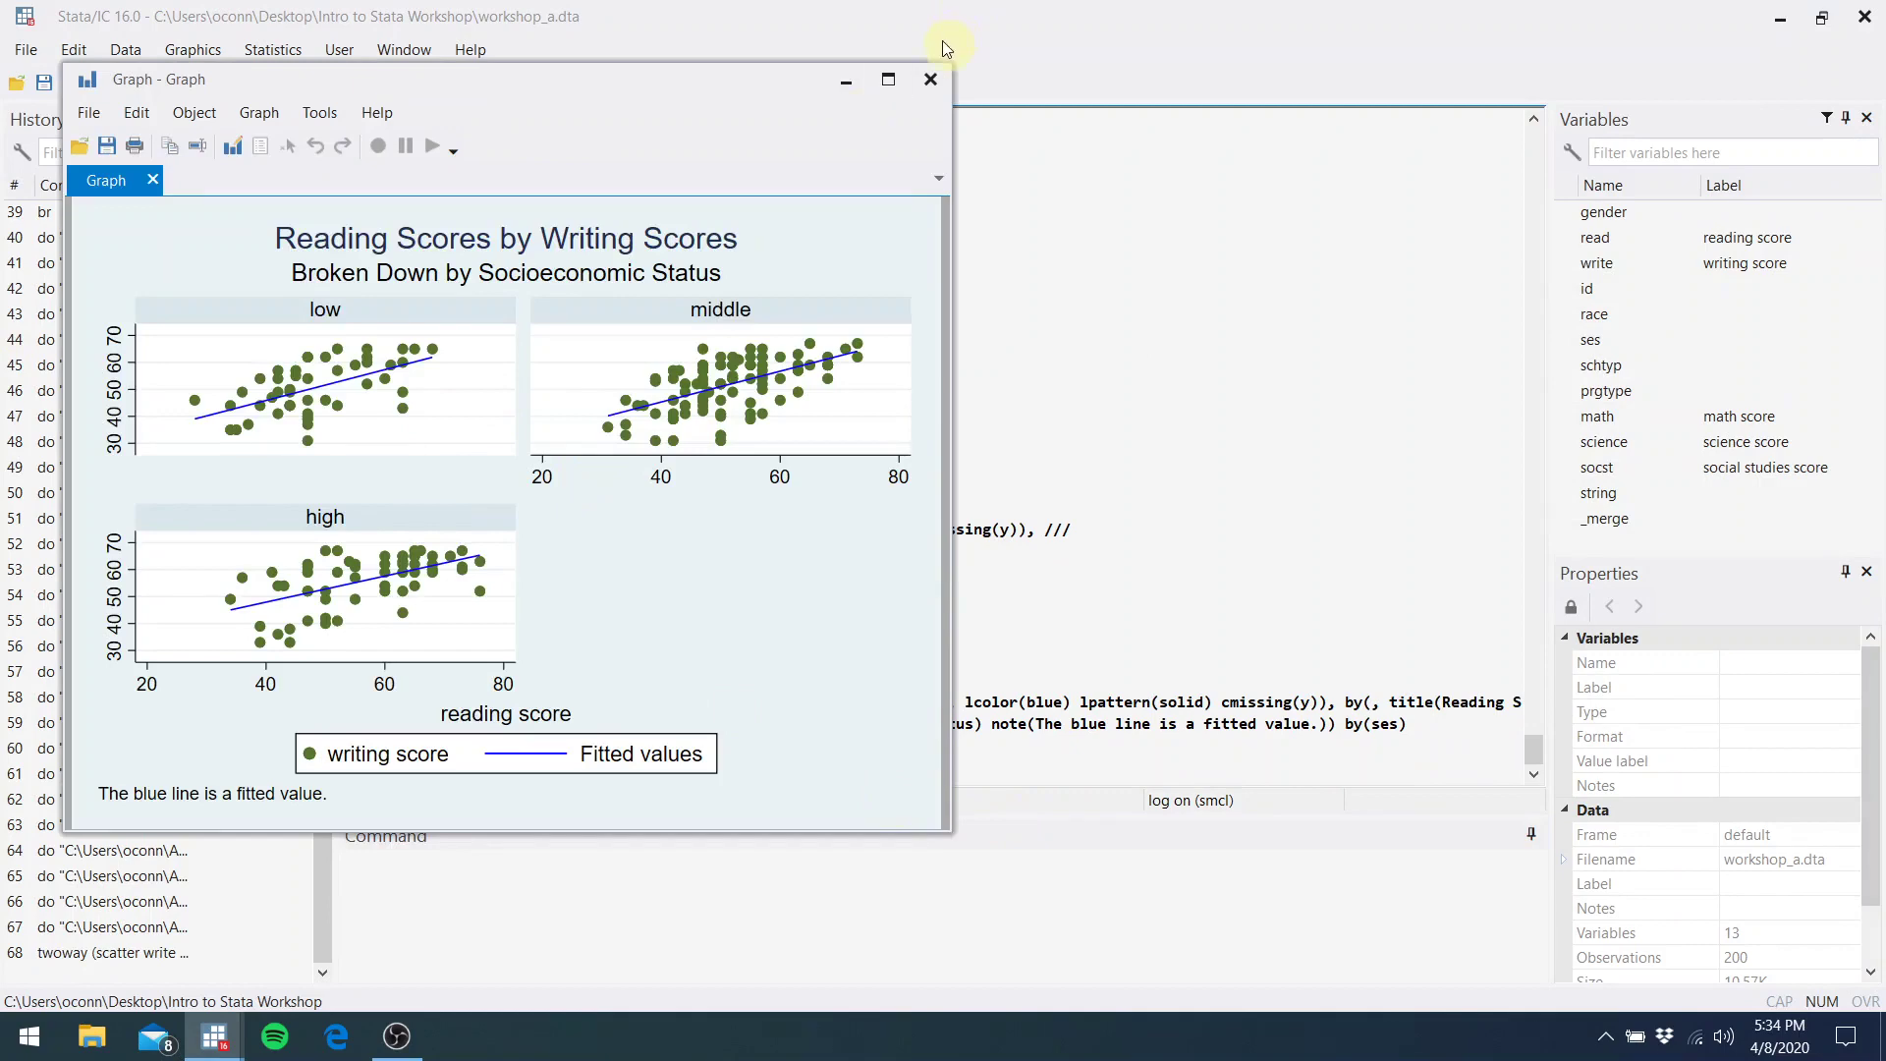
click(931, 79)
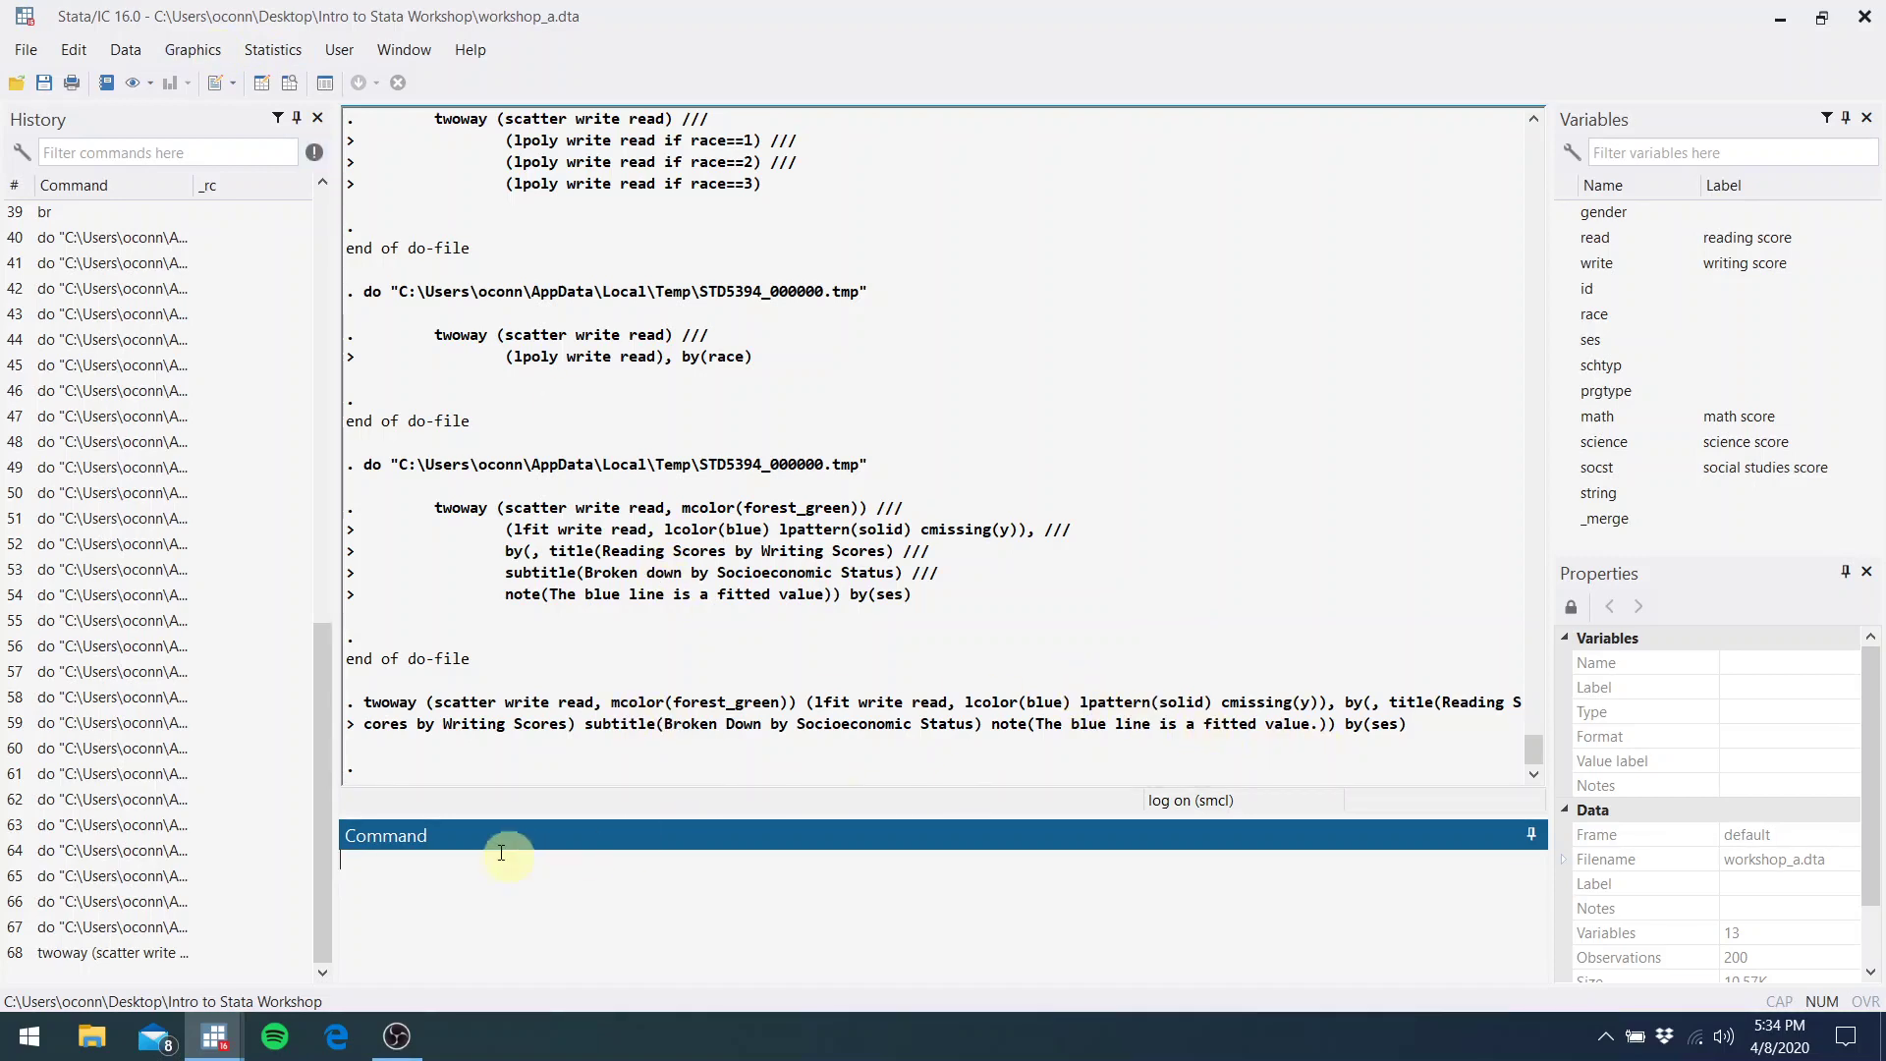
Switch to the Do-file Editor and review the commands in the "Modifying data" section
mouse_move(237, 1044)
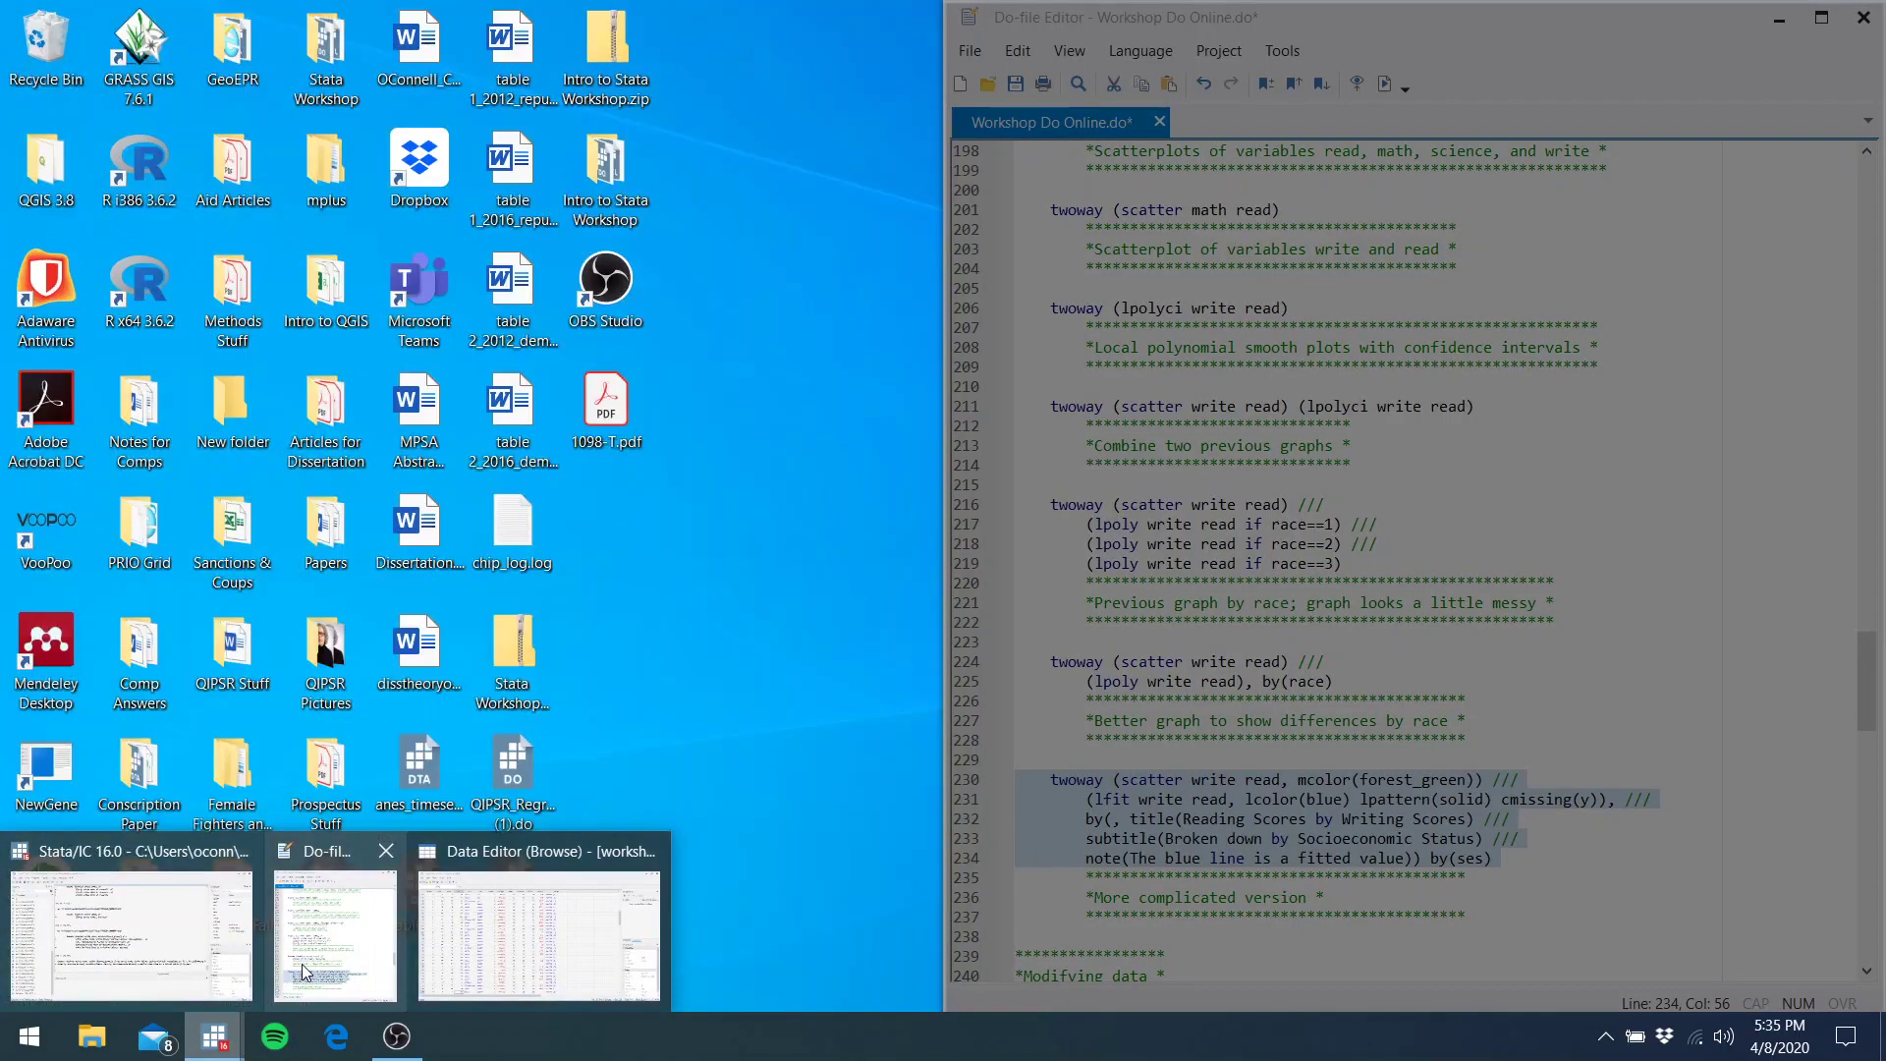
click(302, 964)
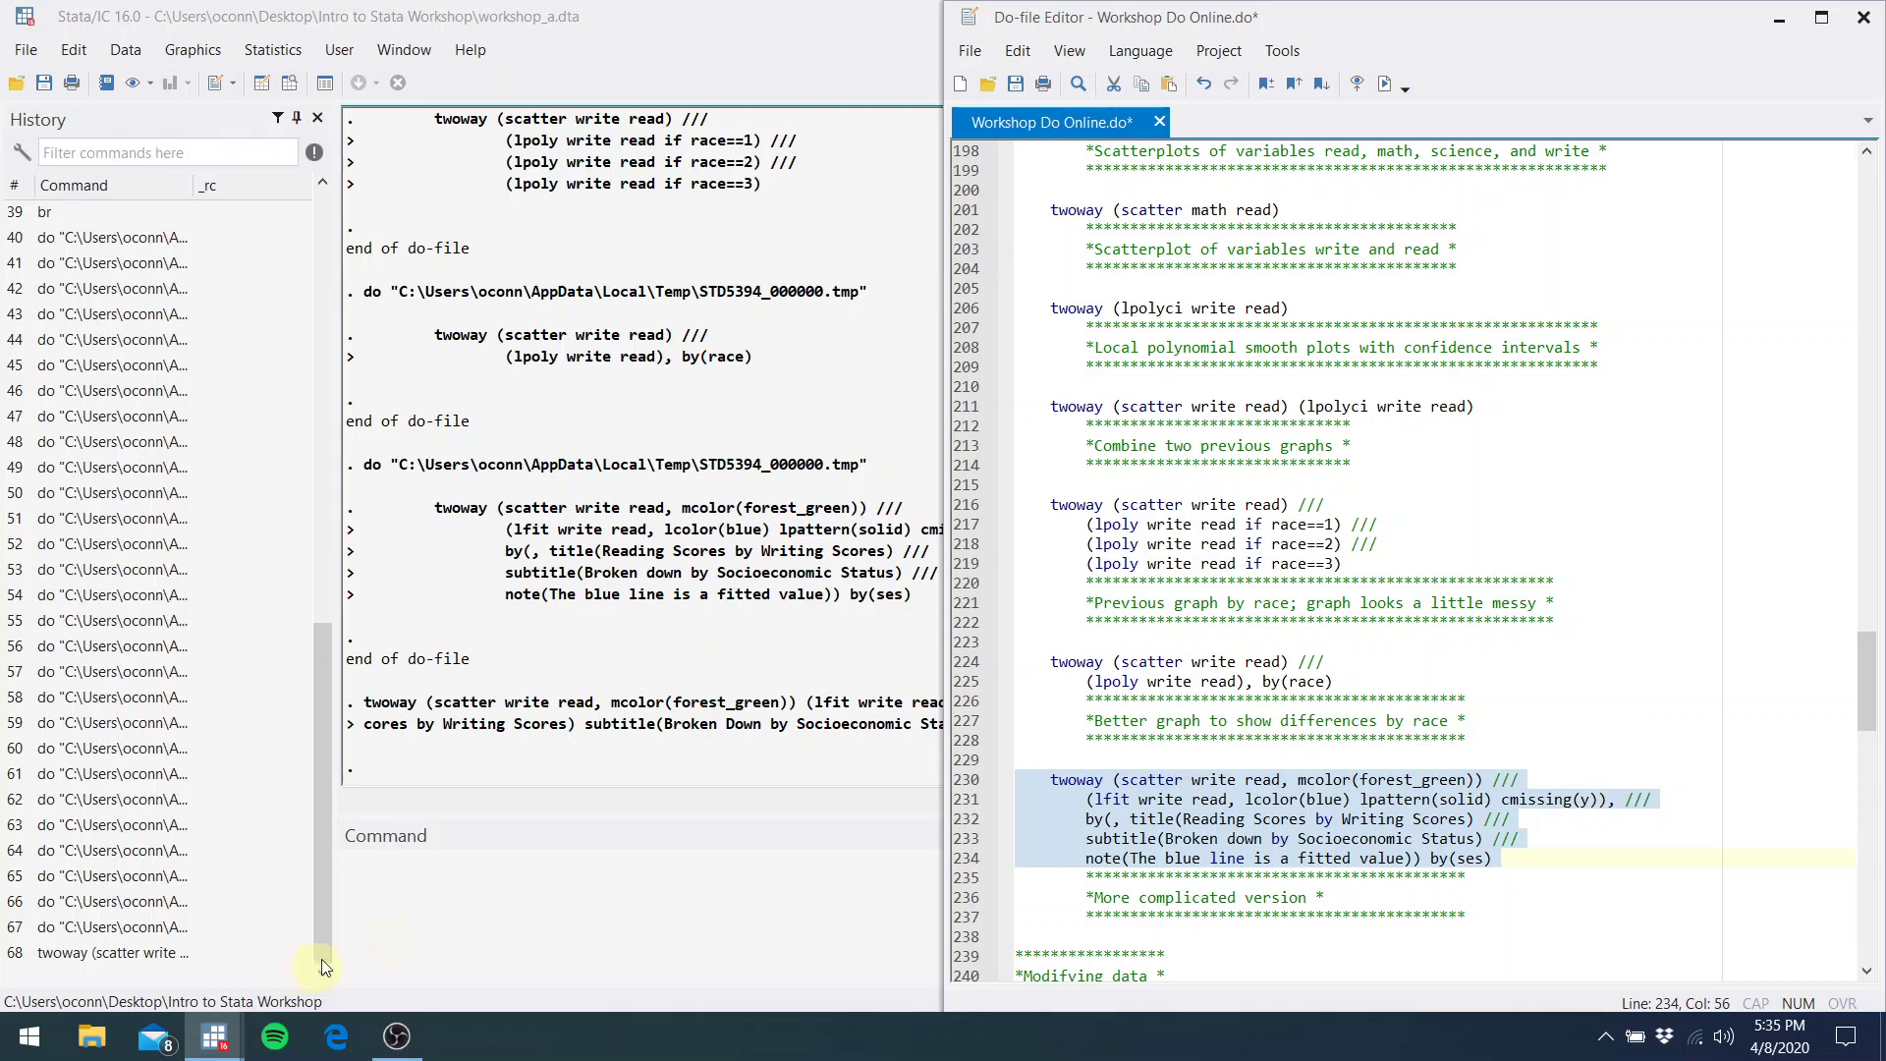
click(1117, 699)
key(Down)
key(Down)
key(Down)
key(Down)
key(Down)
key(Down)
key(Down)
key(Down)
key(Down)
key(Down)
key(Down)
key(Down)
key(Down)
key(Down)
key(Down)
key(Down)
key(Down)
key(Down)
key(Down)
key(Down)
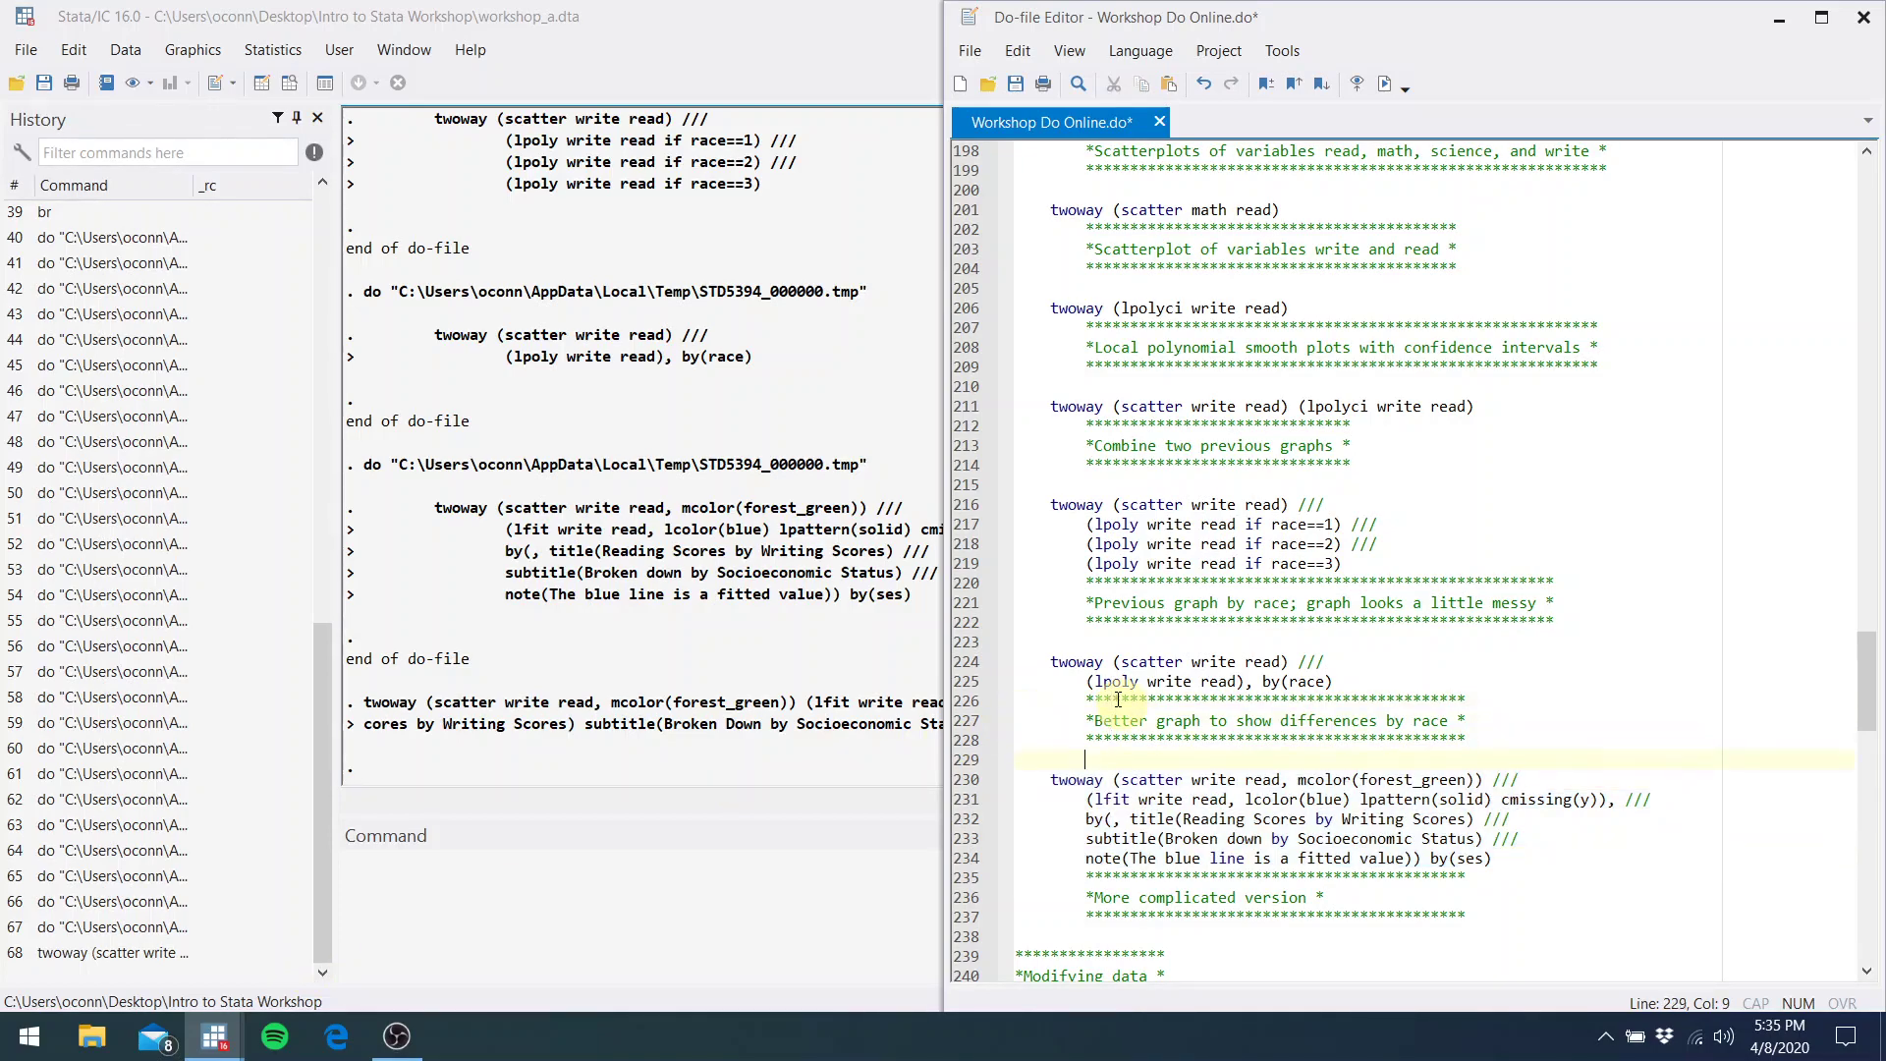
key(Down)
key(Down)
key(Down)
key(Down)
key(Down)
key(Down)
key(Down)
key(Down)
key(Down)
key(Down)
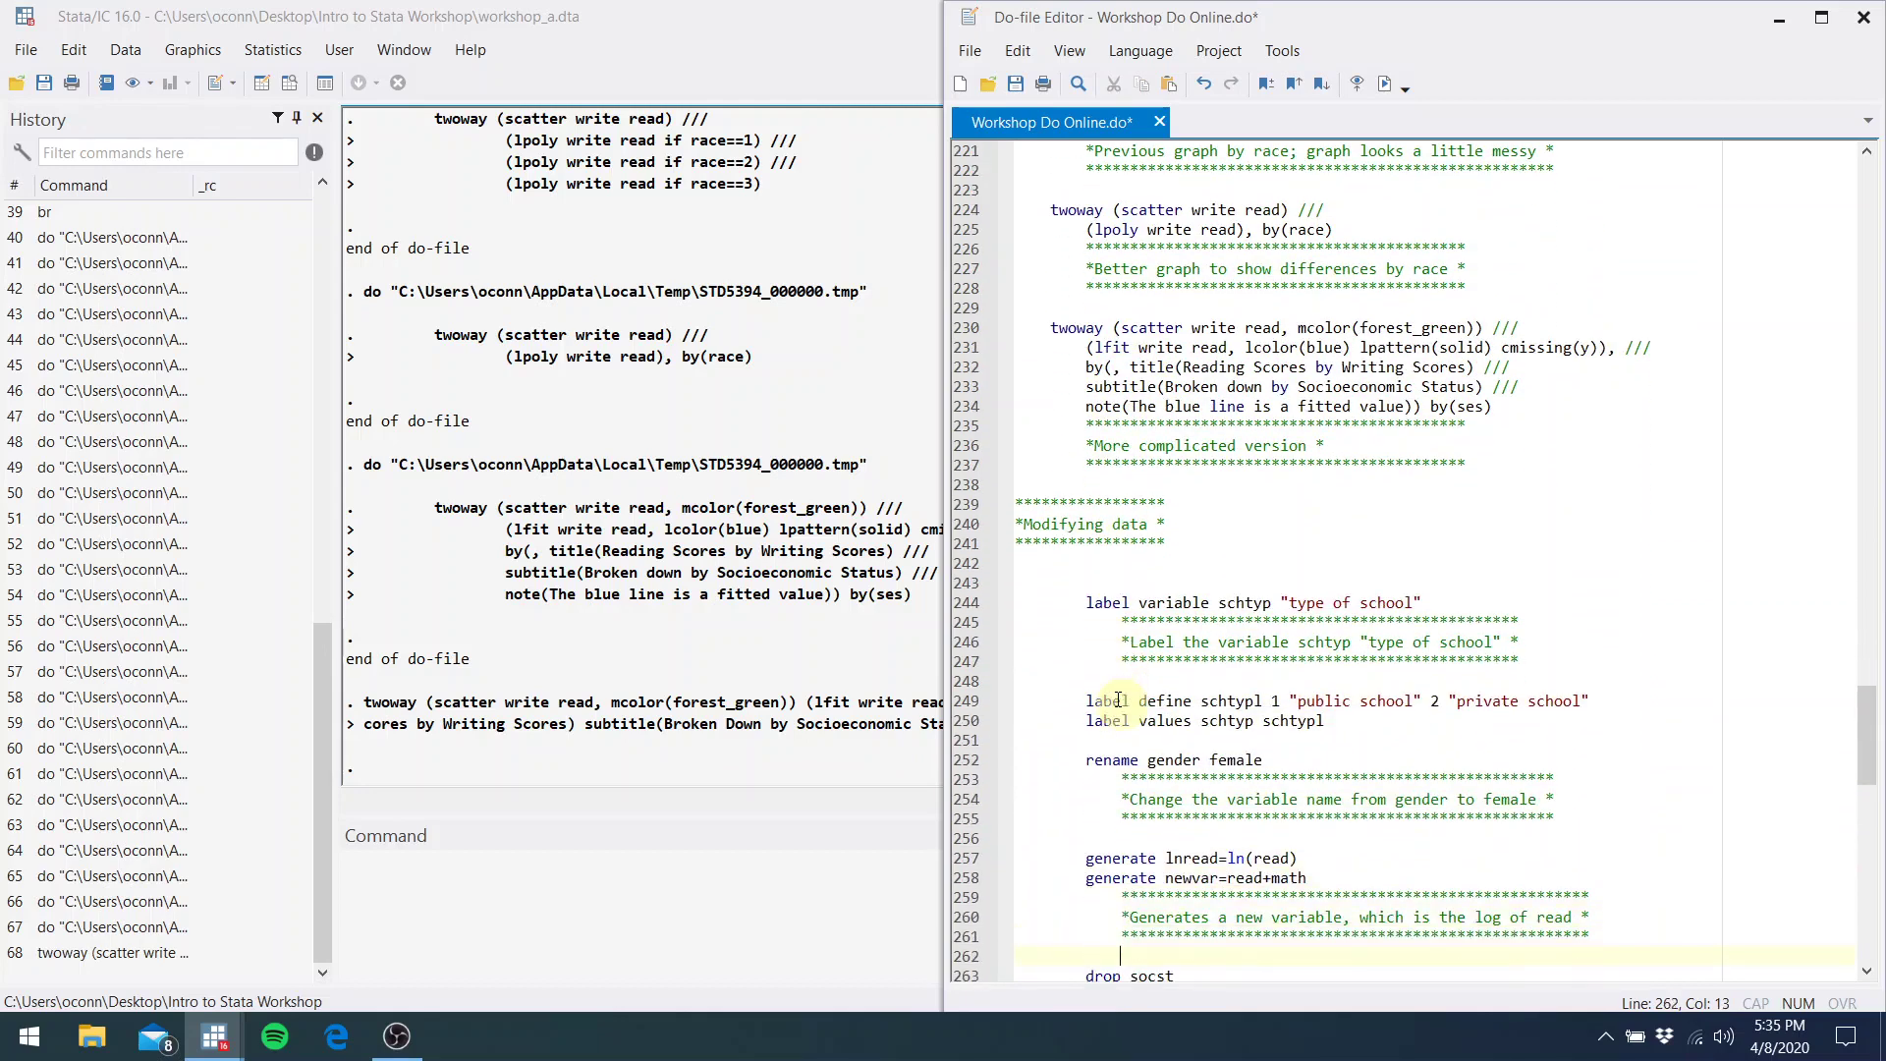
key(Down)
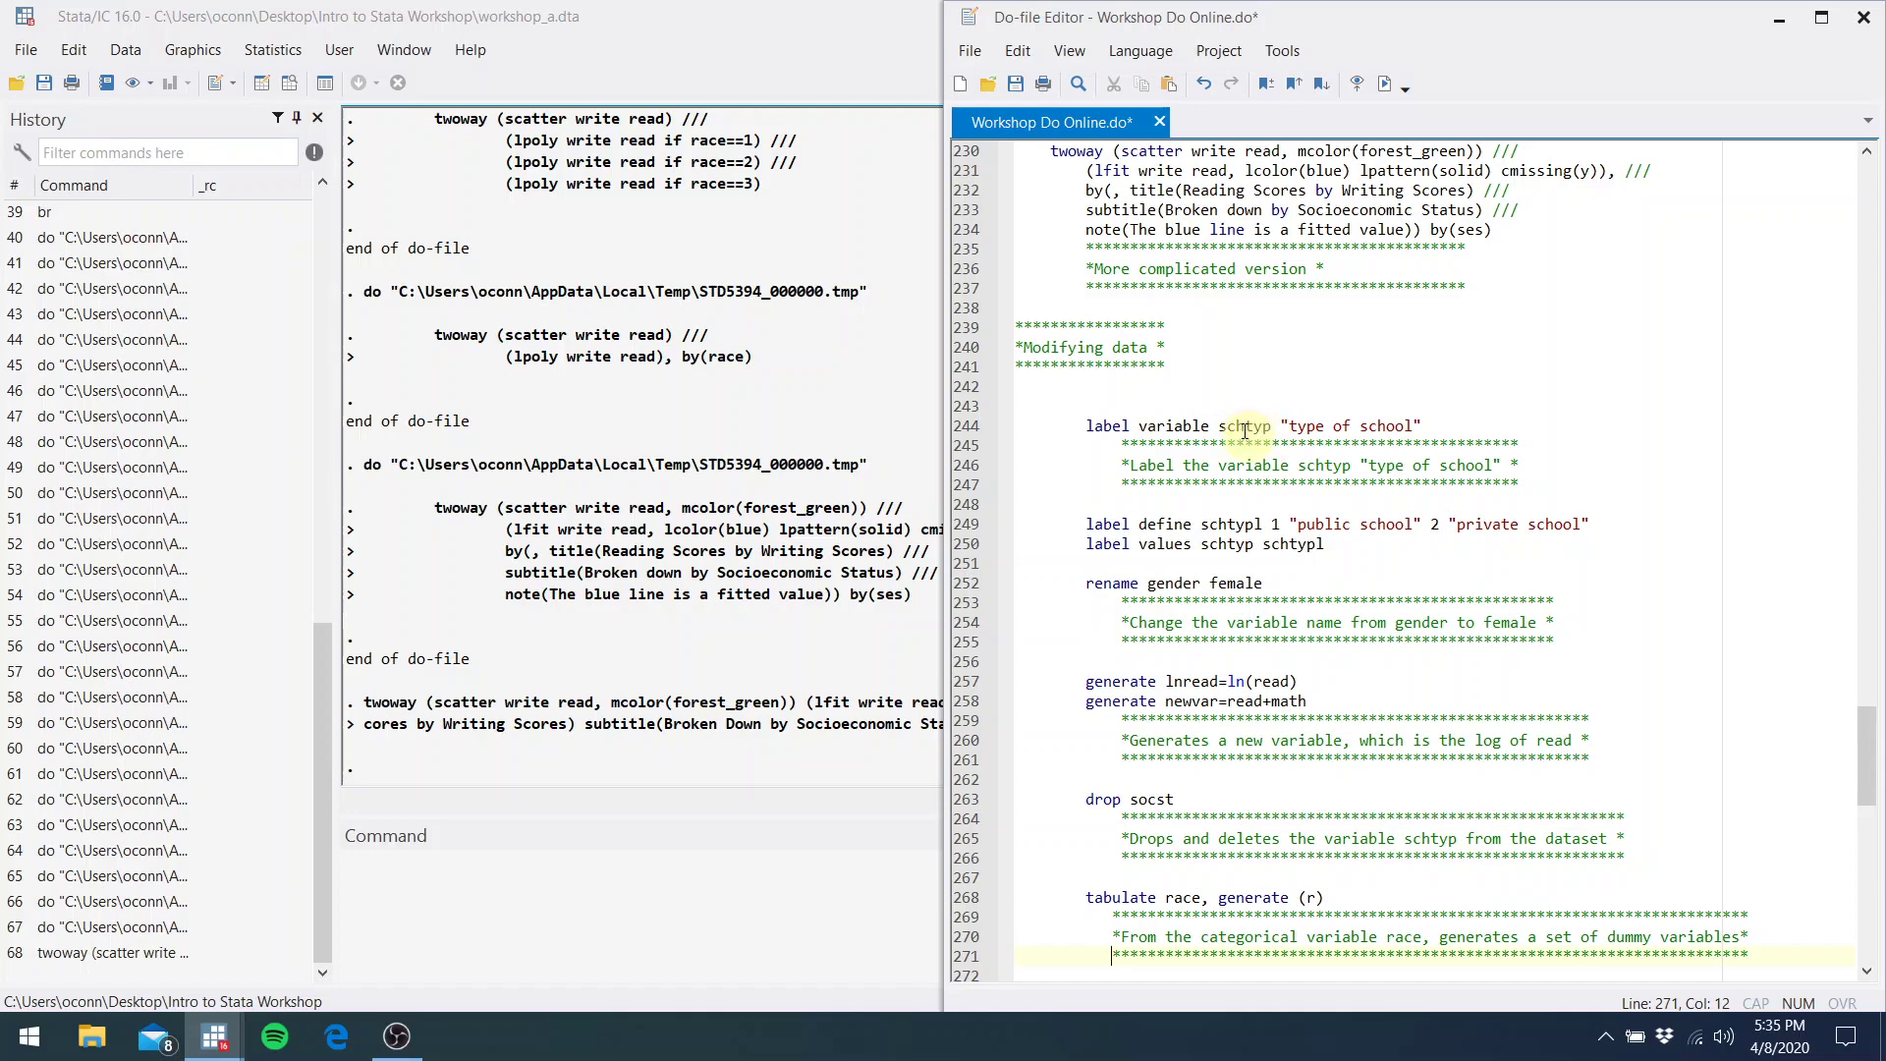
Run the do-file line that labels the variable schtyp as "type of school"
click(788, 10)
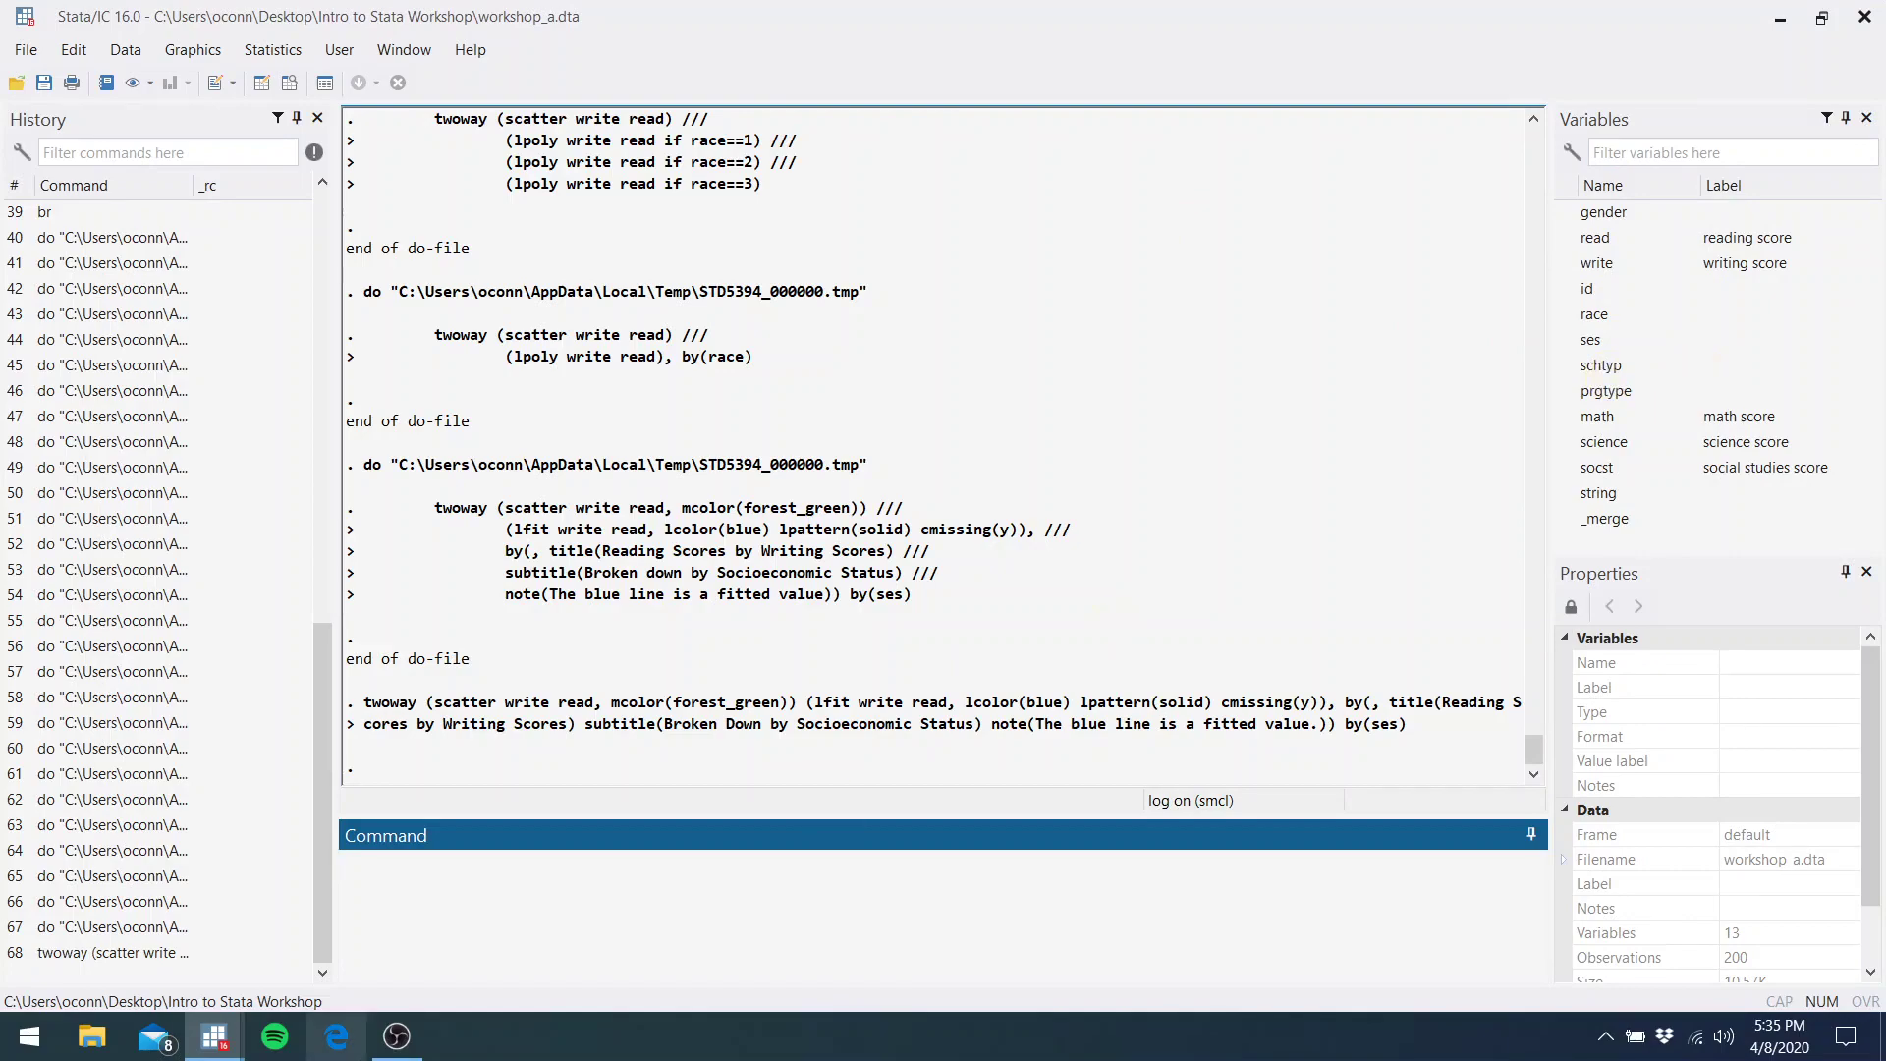
mouse_move(214, 1036)
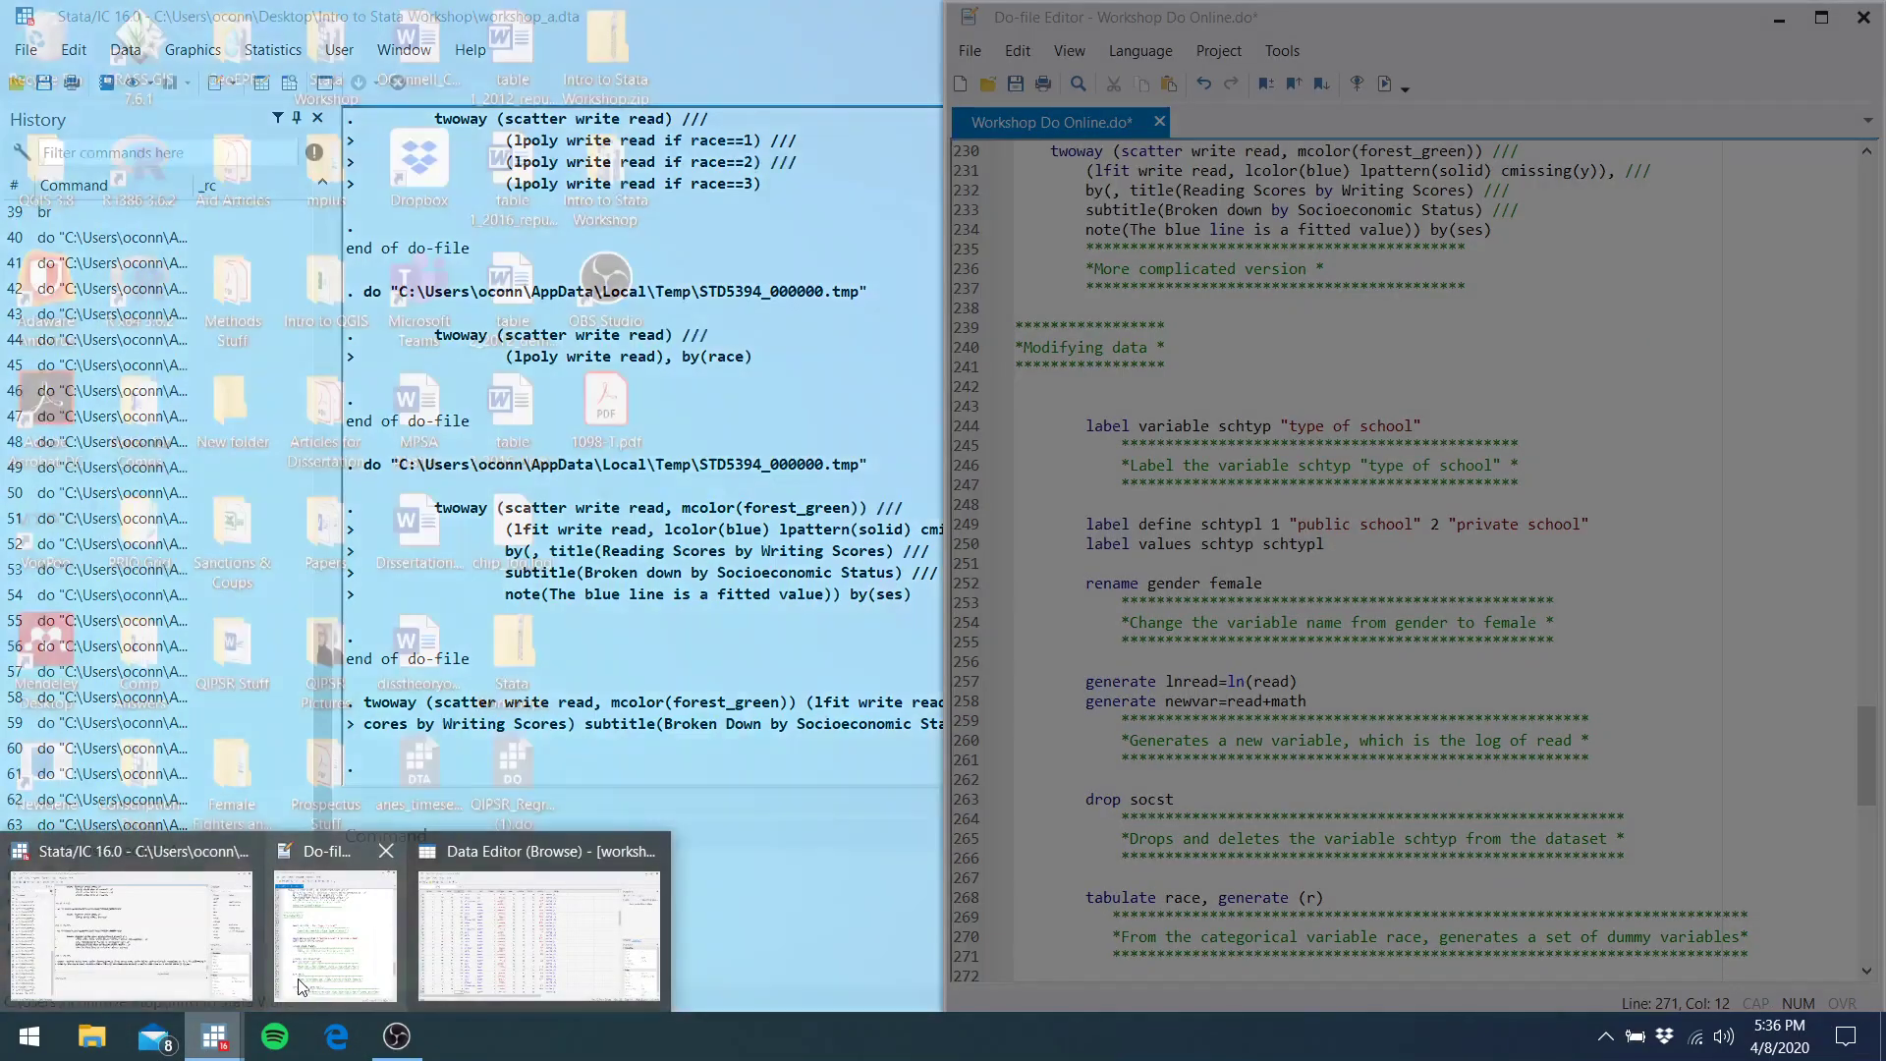
click(299, 984)
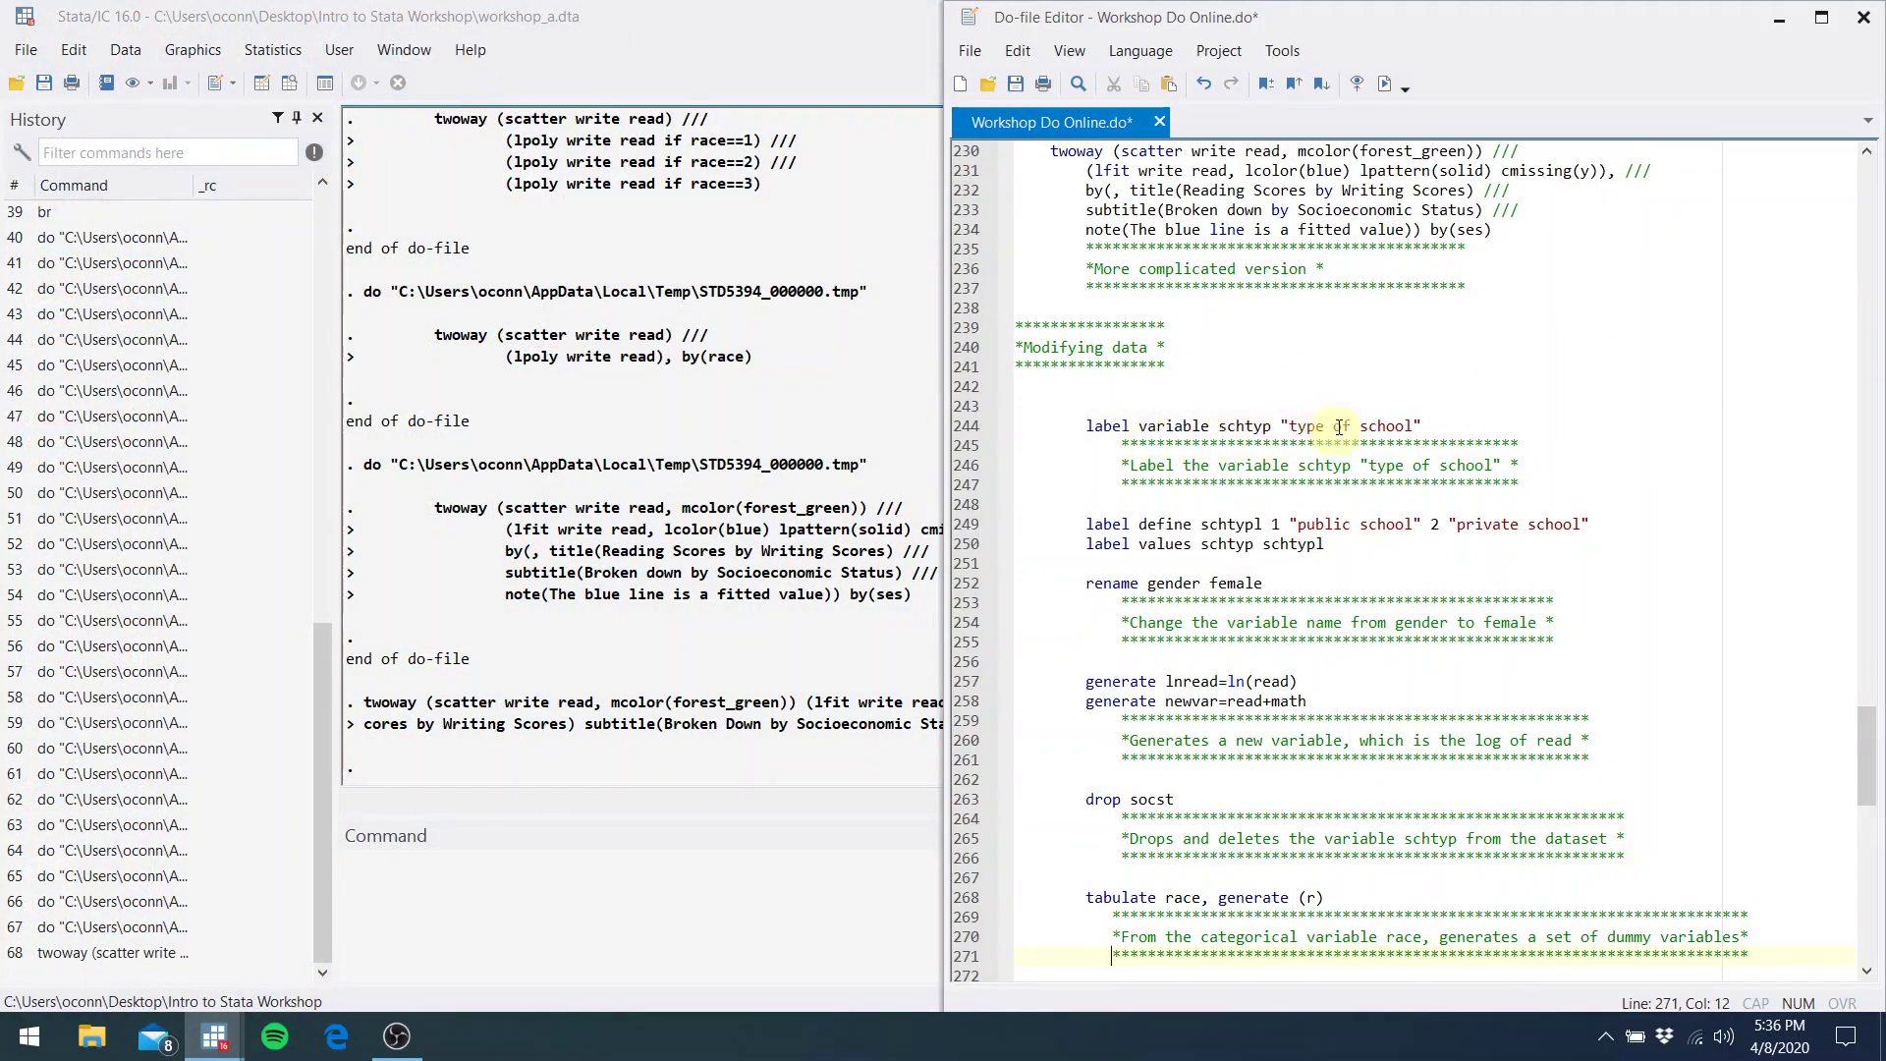
drag(1415, 427, 1049, 426)
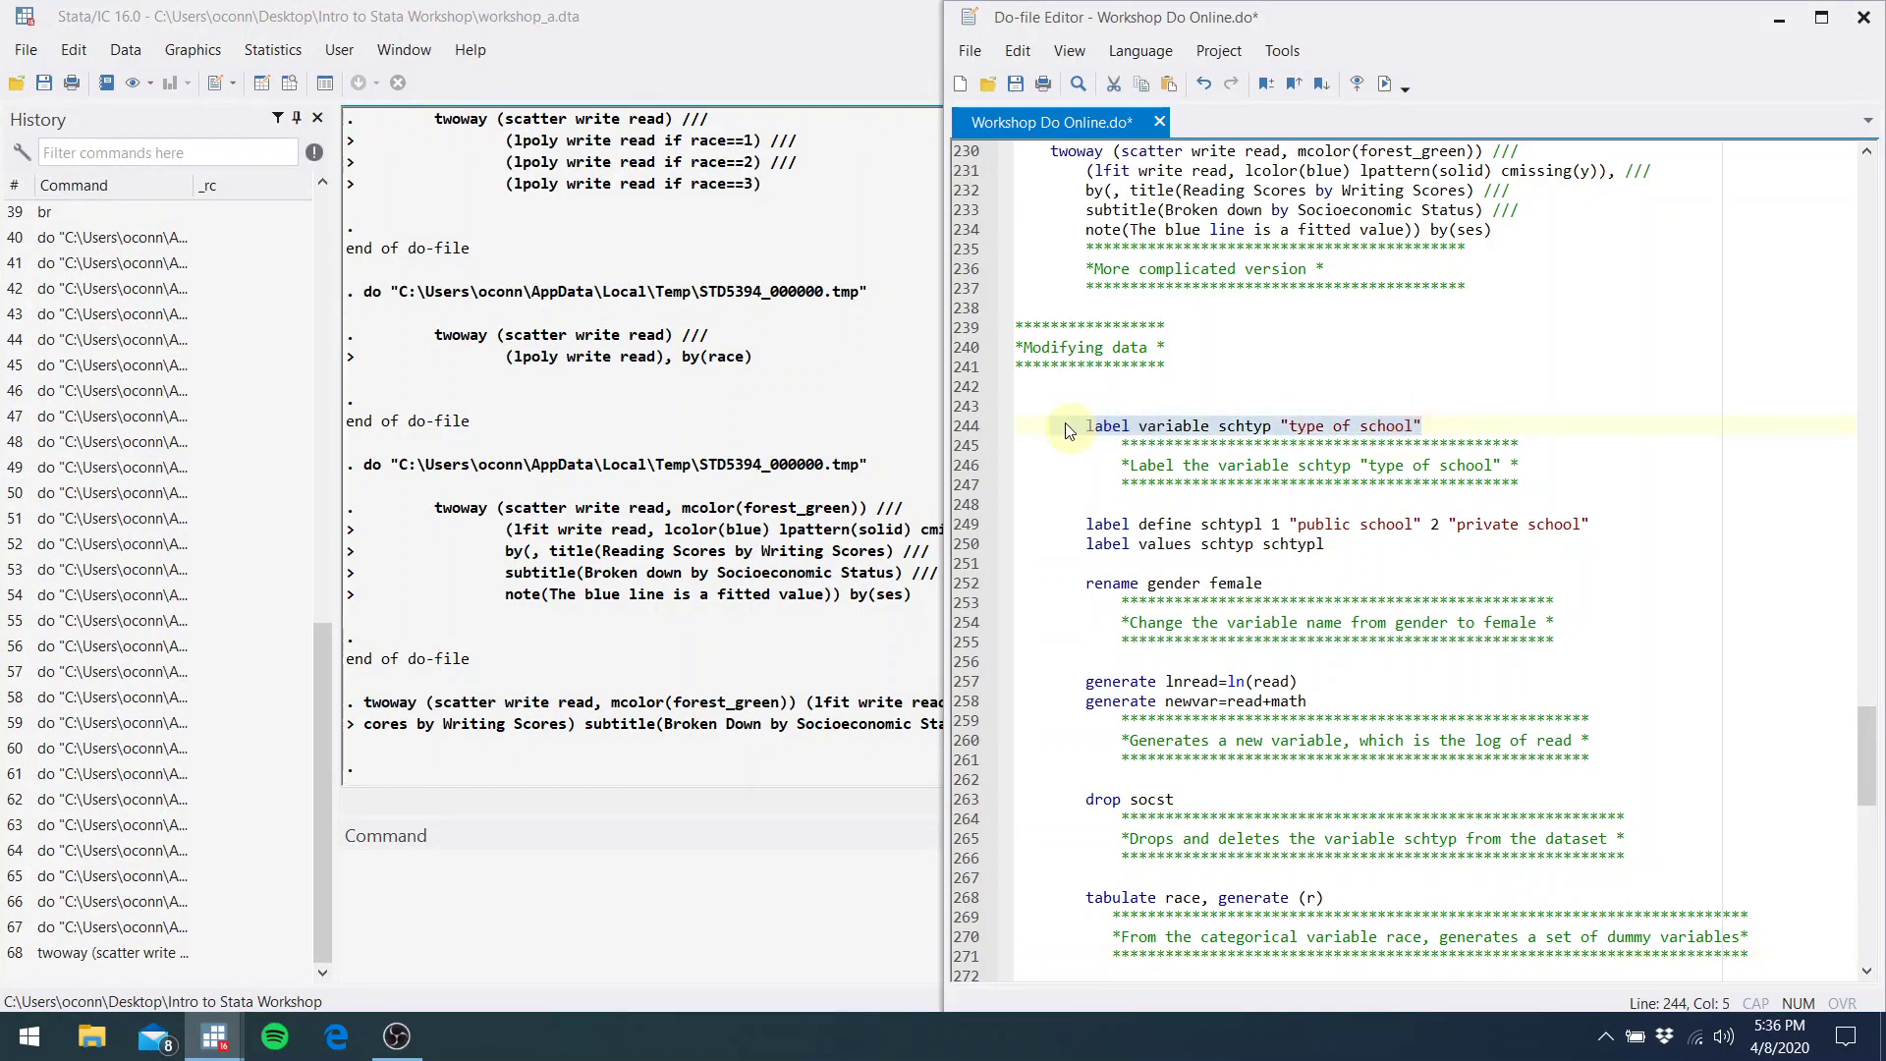
click(1385, 83)
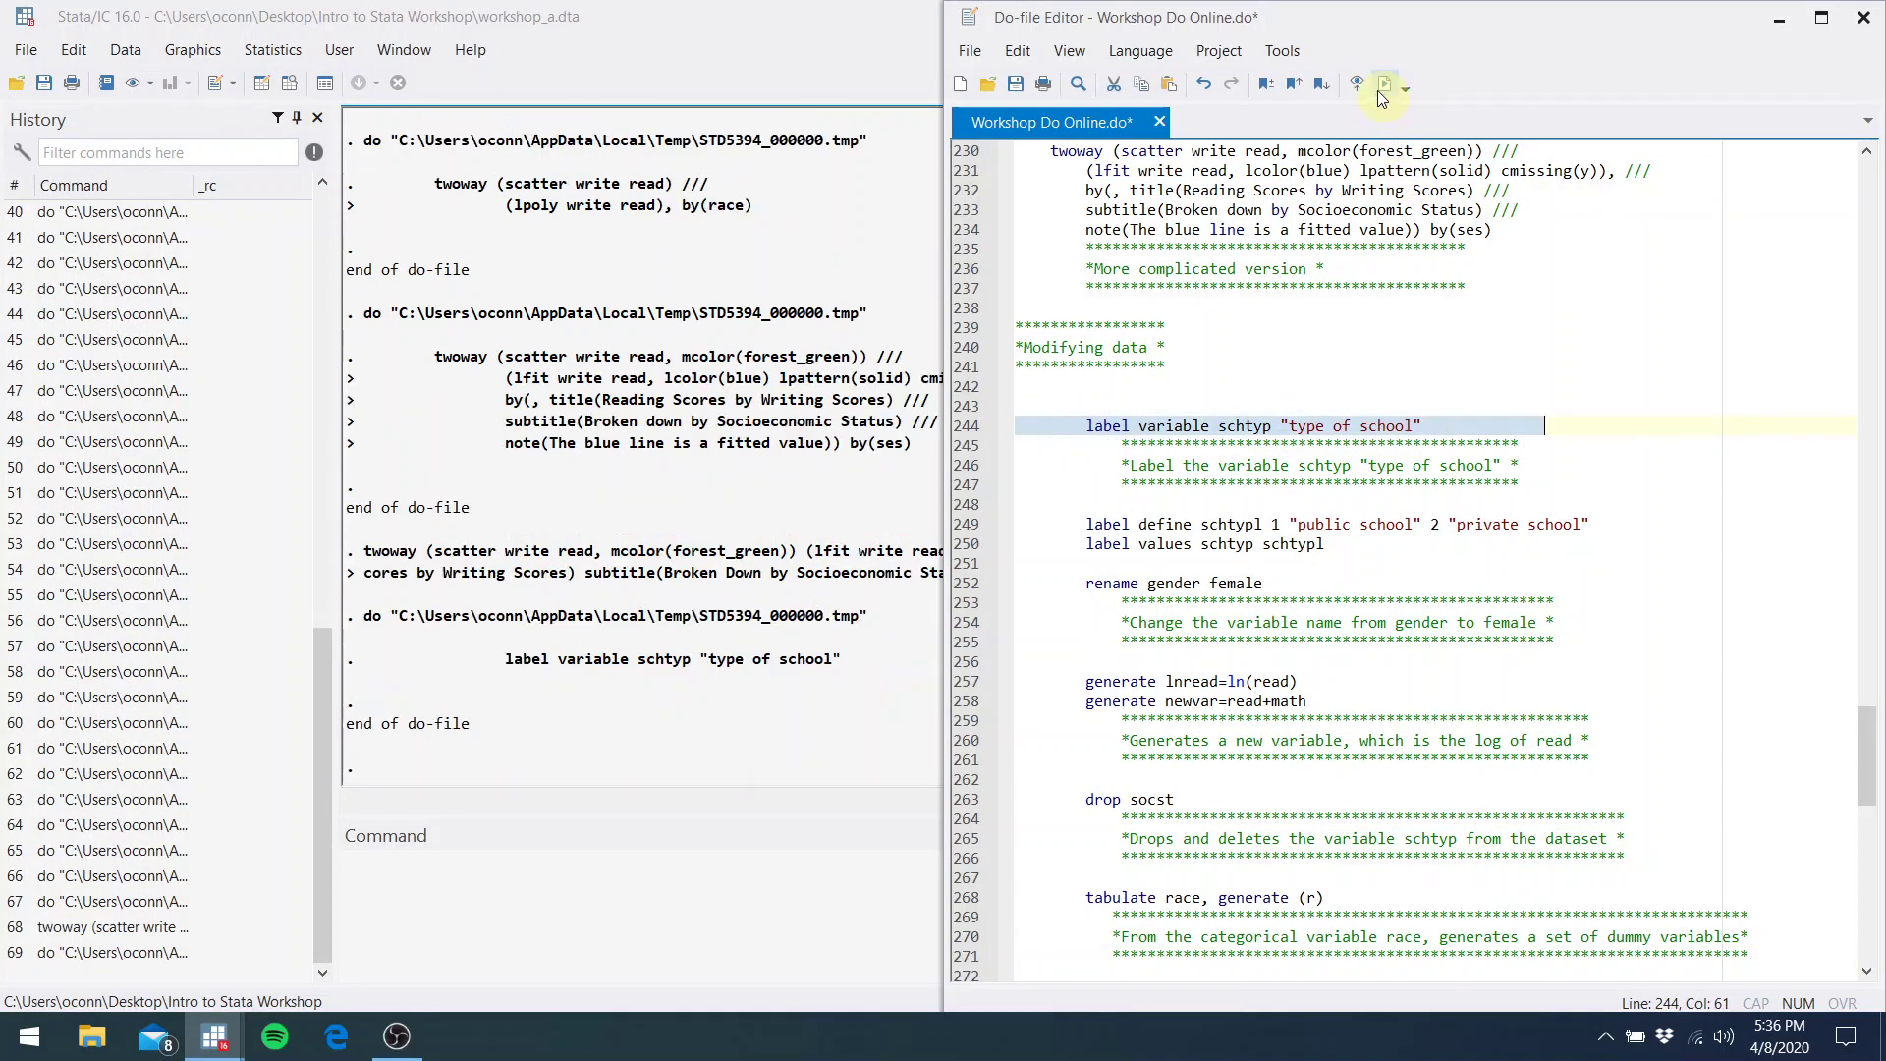
Run codebook schtyp in the main Stata window to examine the variable's label and values
click(704, 888)
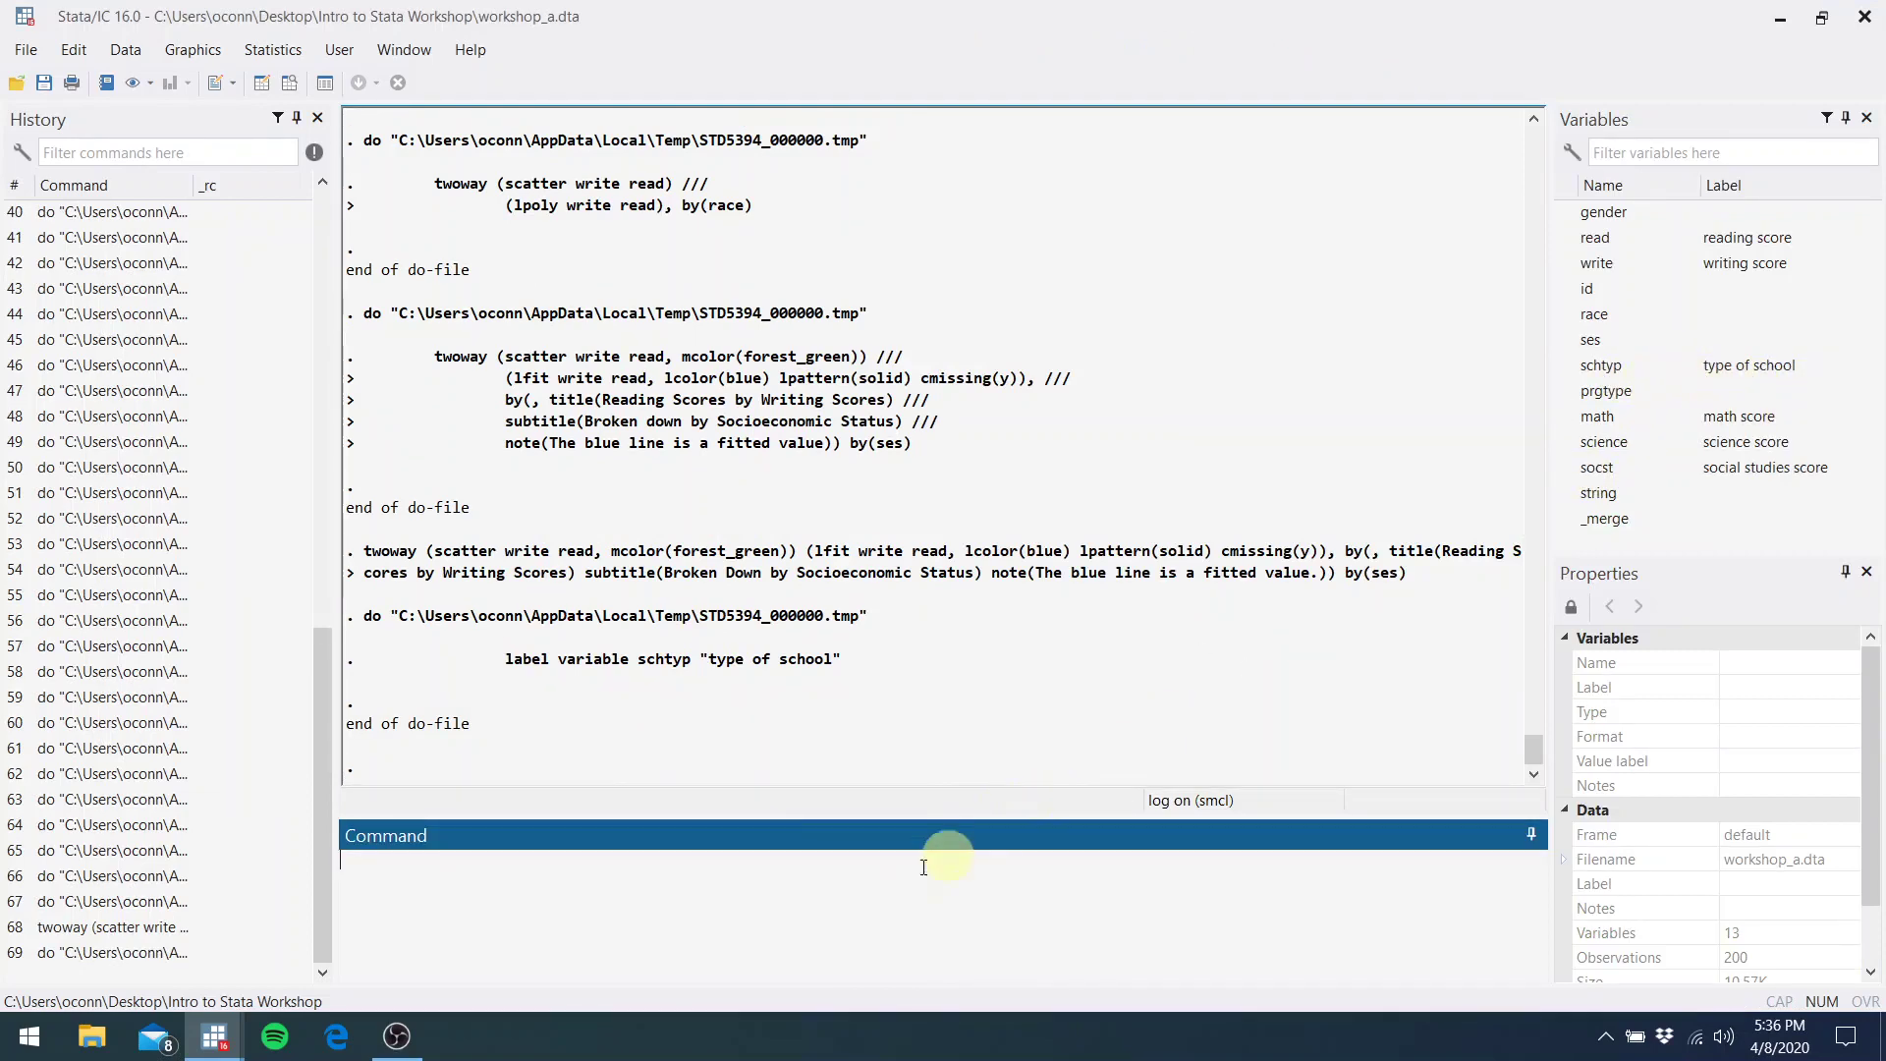
text(ebook schtyp)
key(Return)
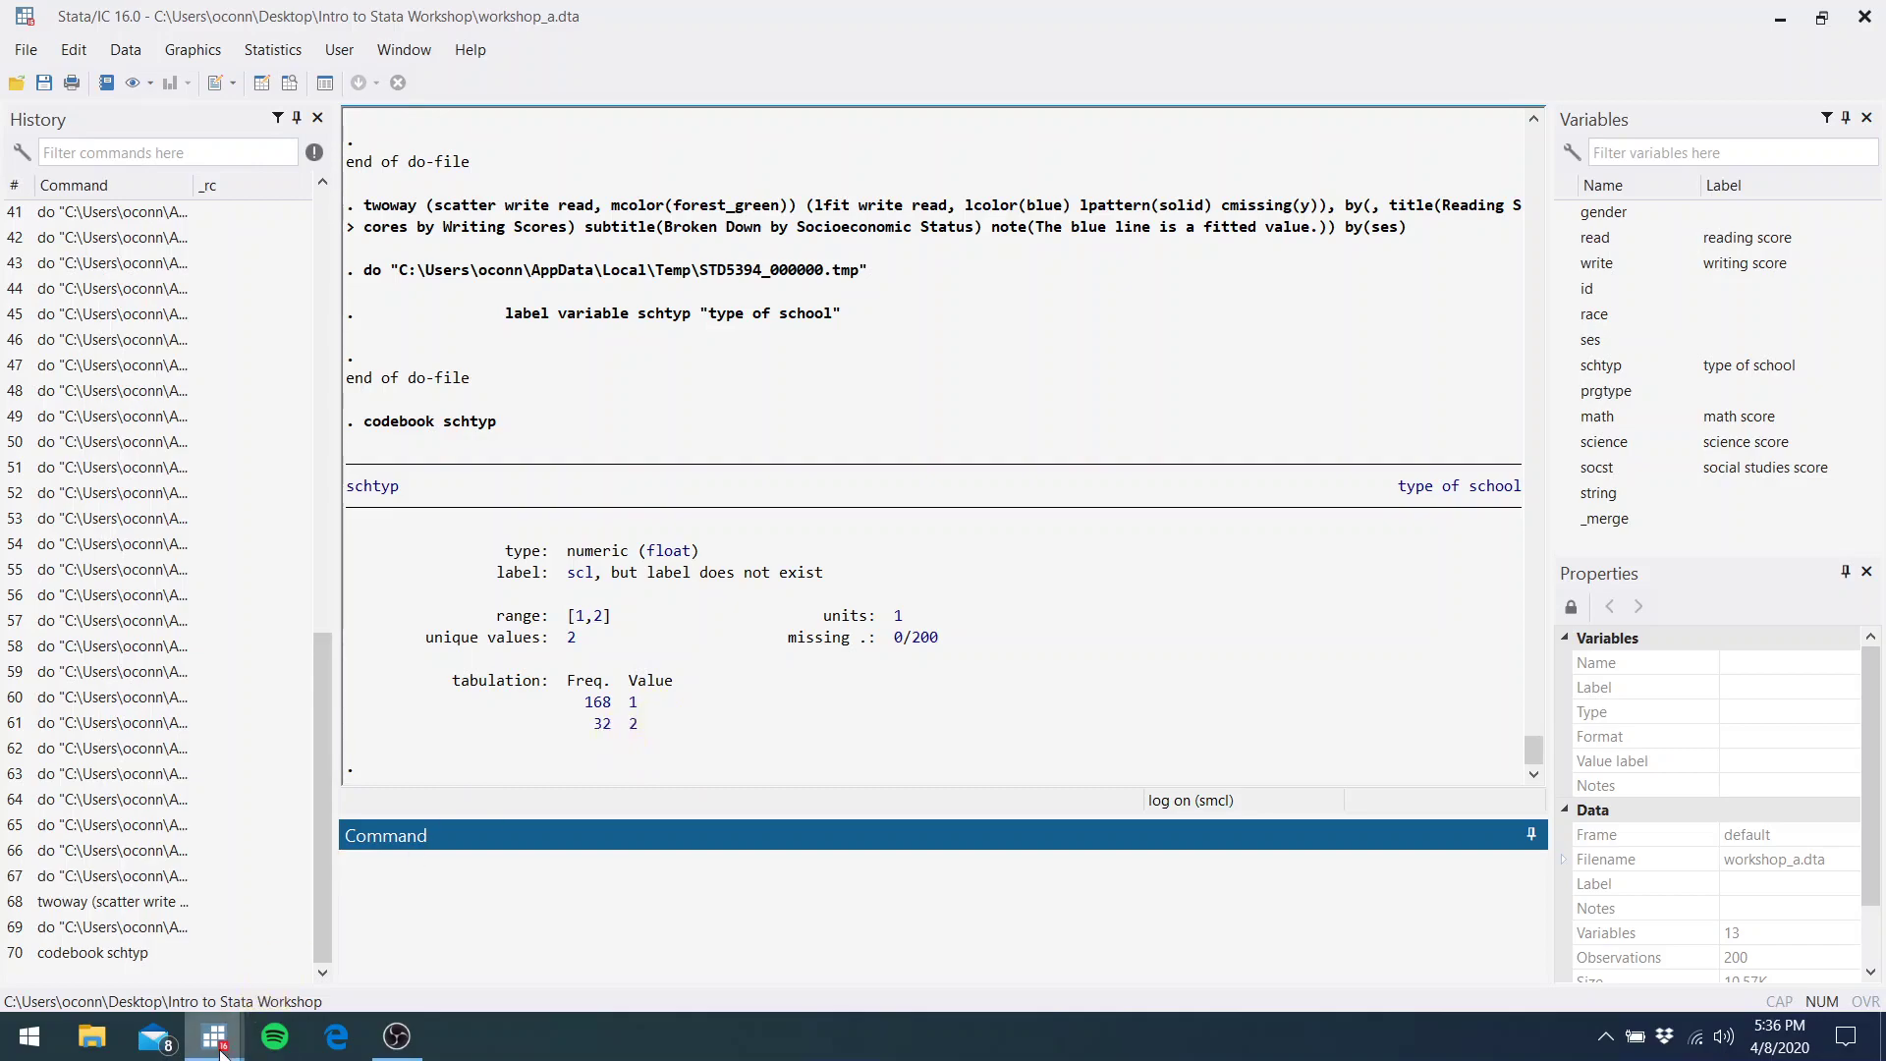
Run the do-file line defining the value label schtypl as 1 "public school" and 2 "private school"
mouse_move(214, 1036)
click(326, 998)
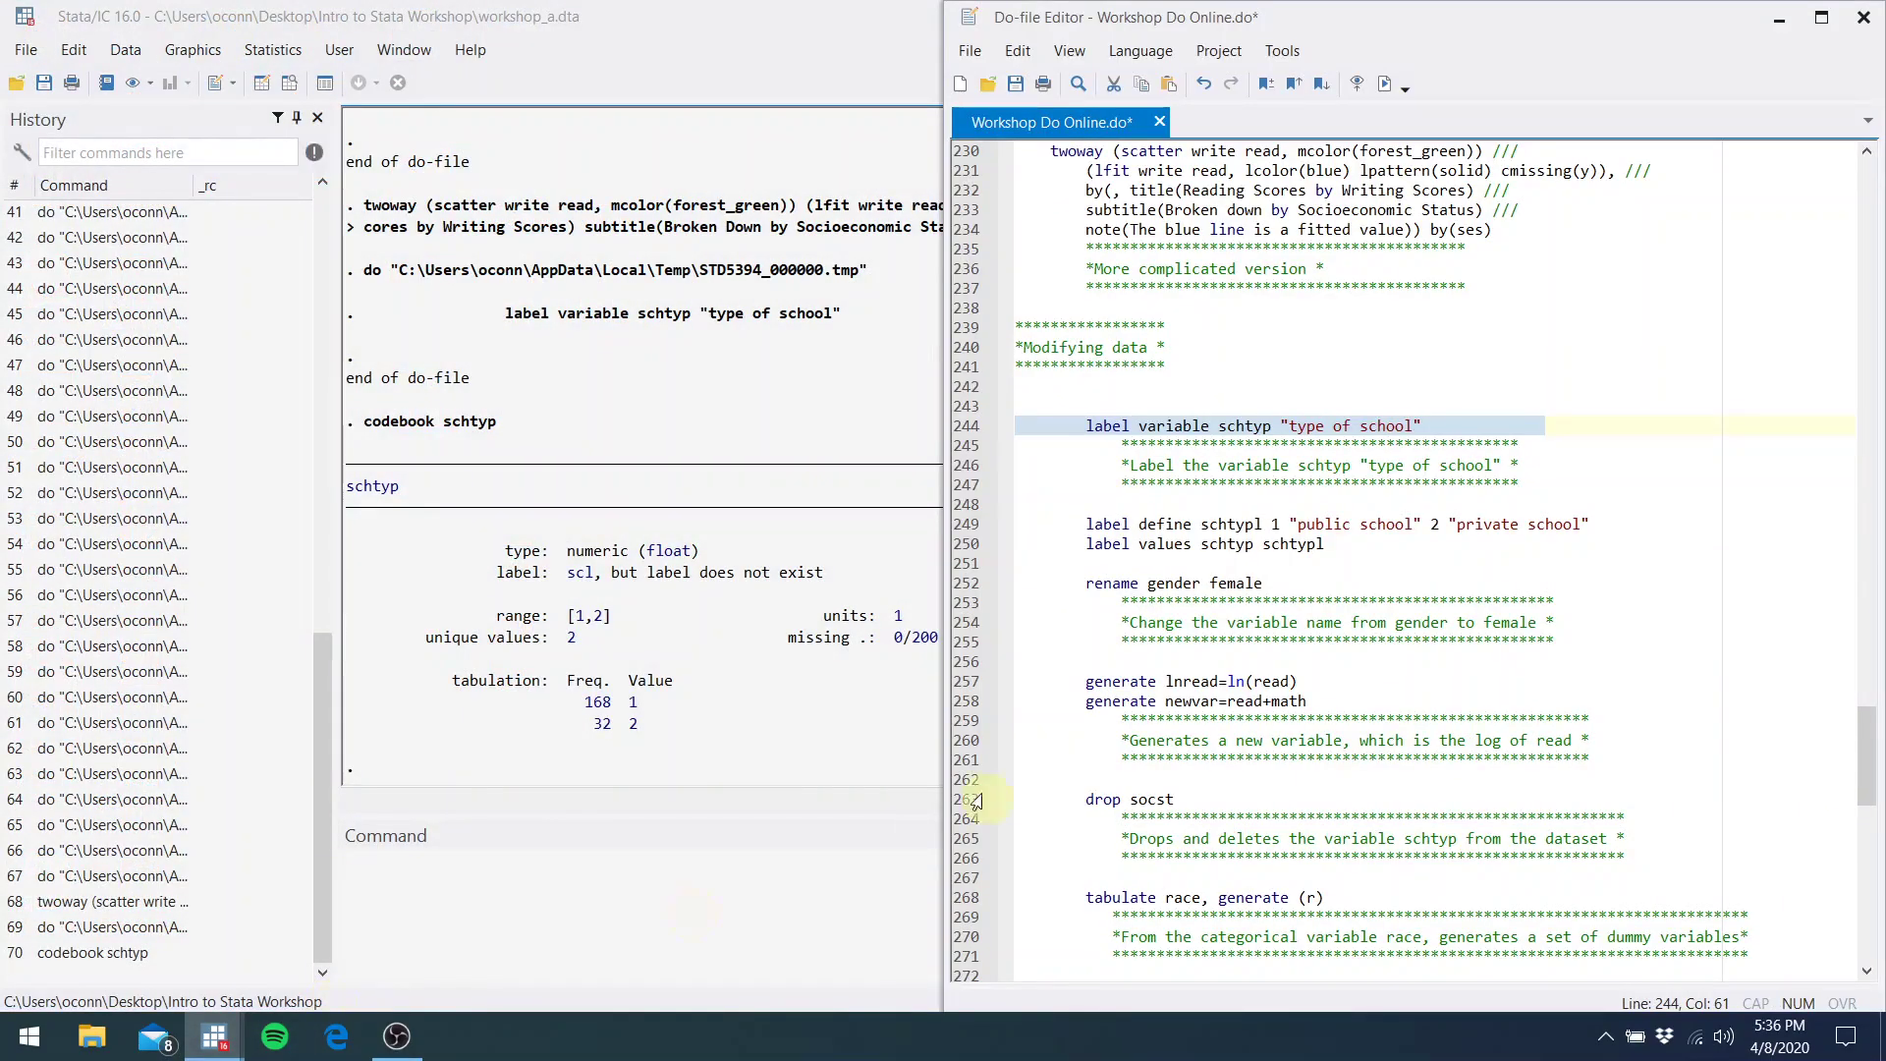
click(1256, 511)
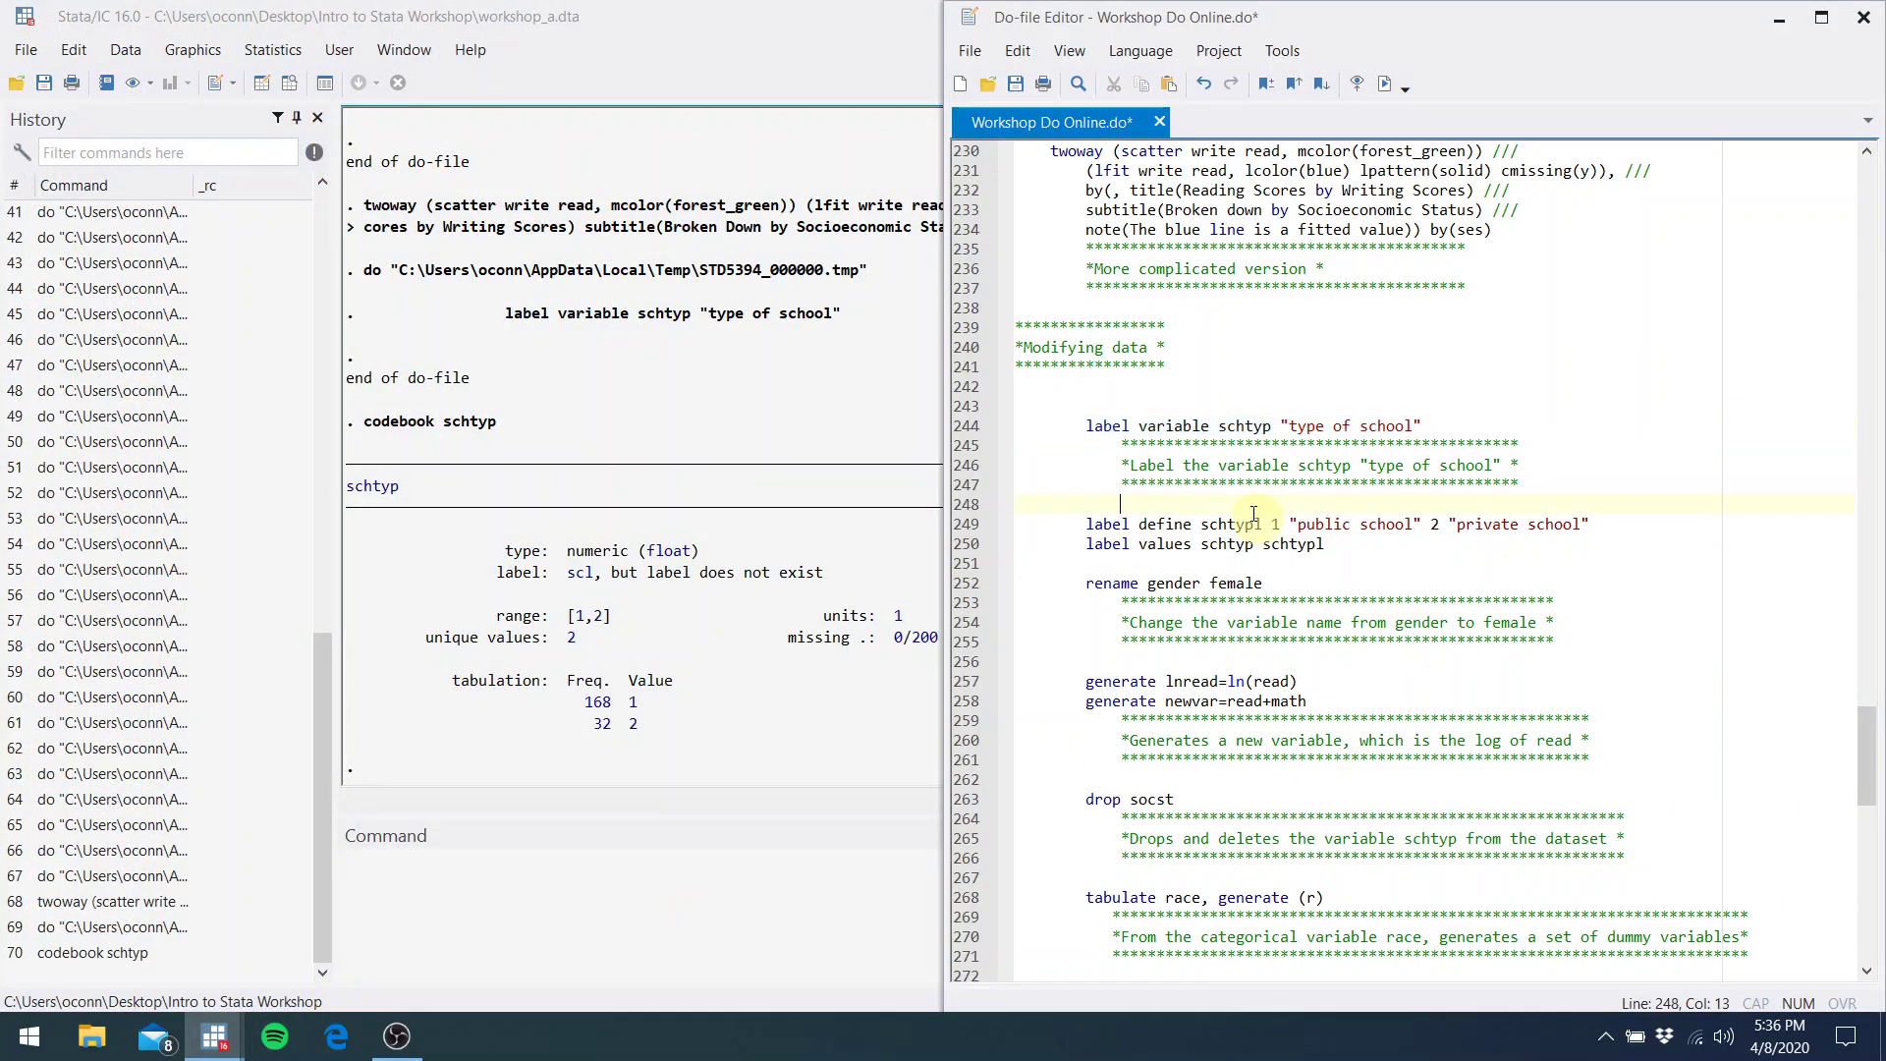
click(1184, 531)
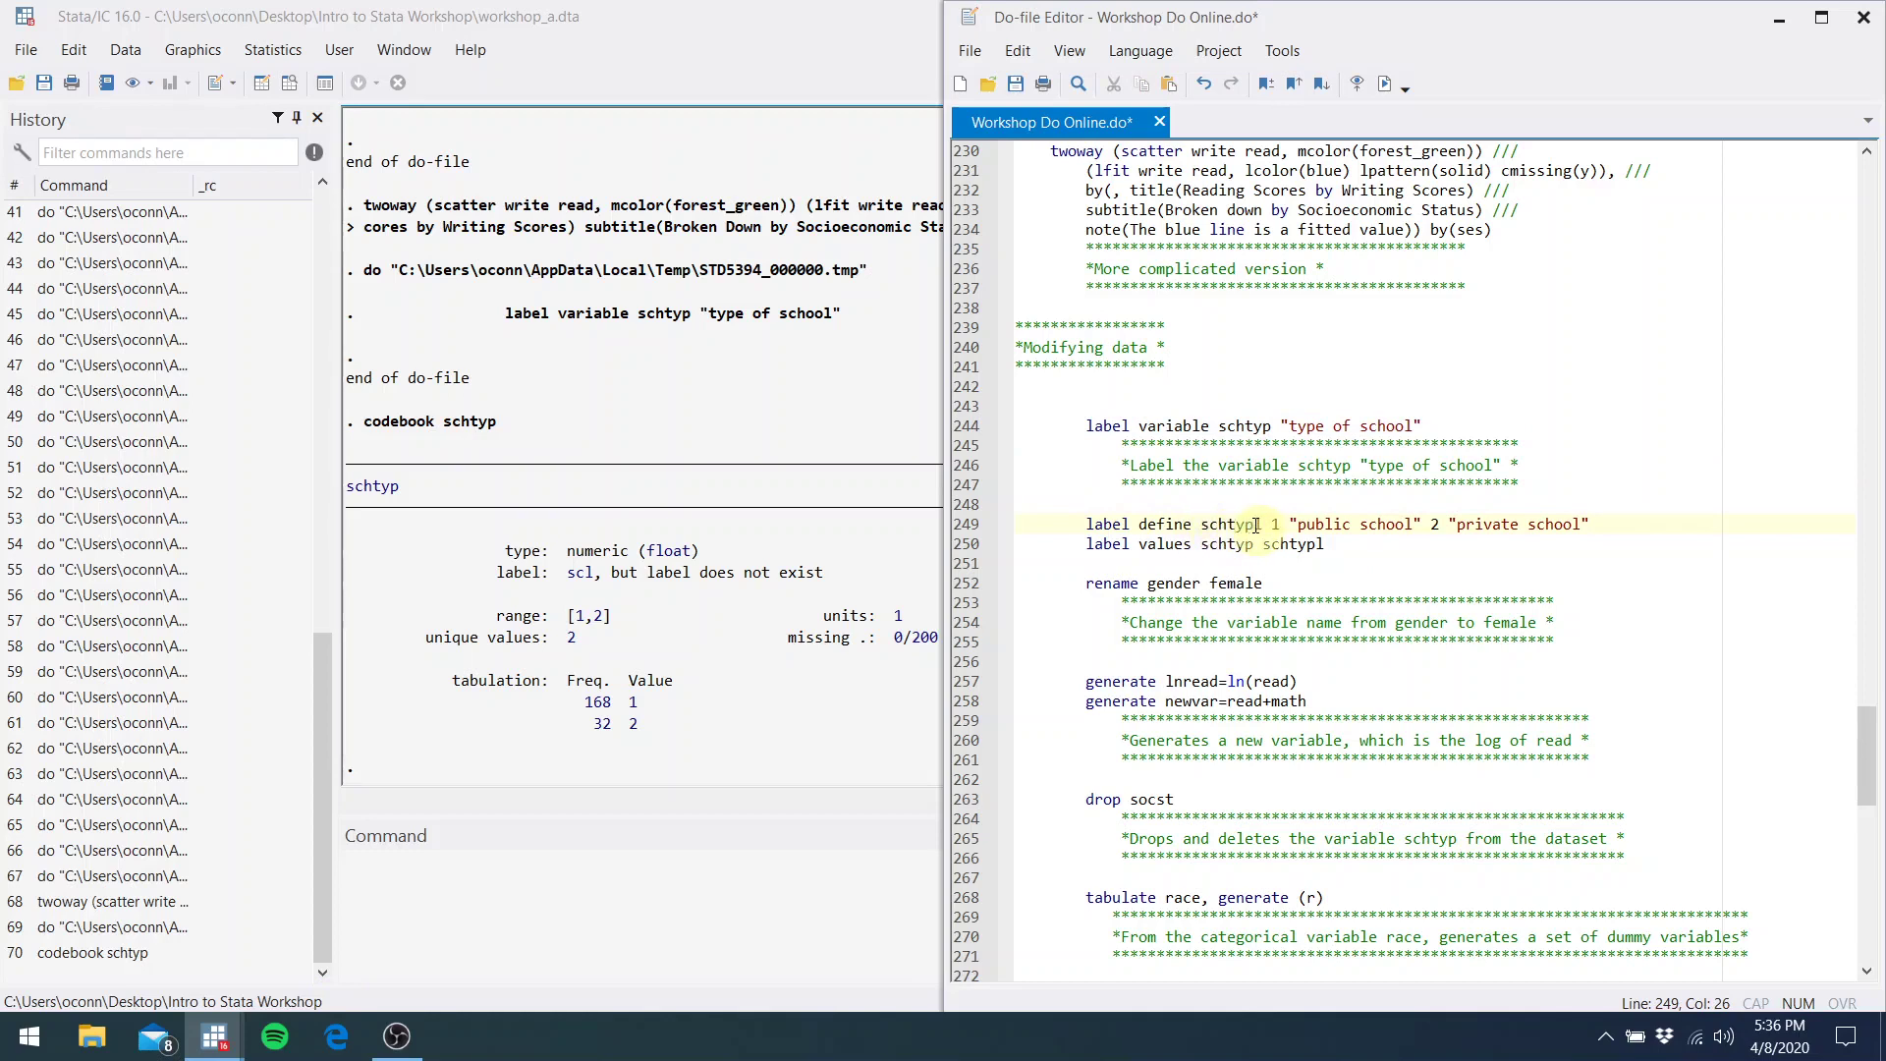
key(Right)
key(Right)
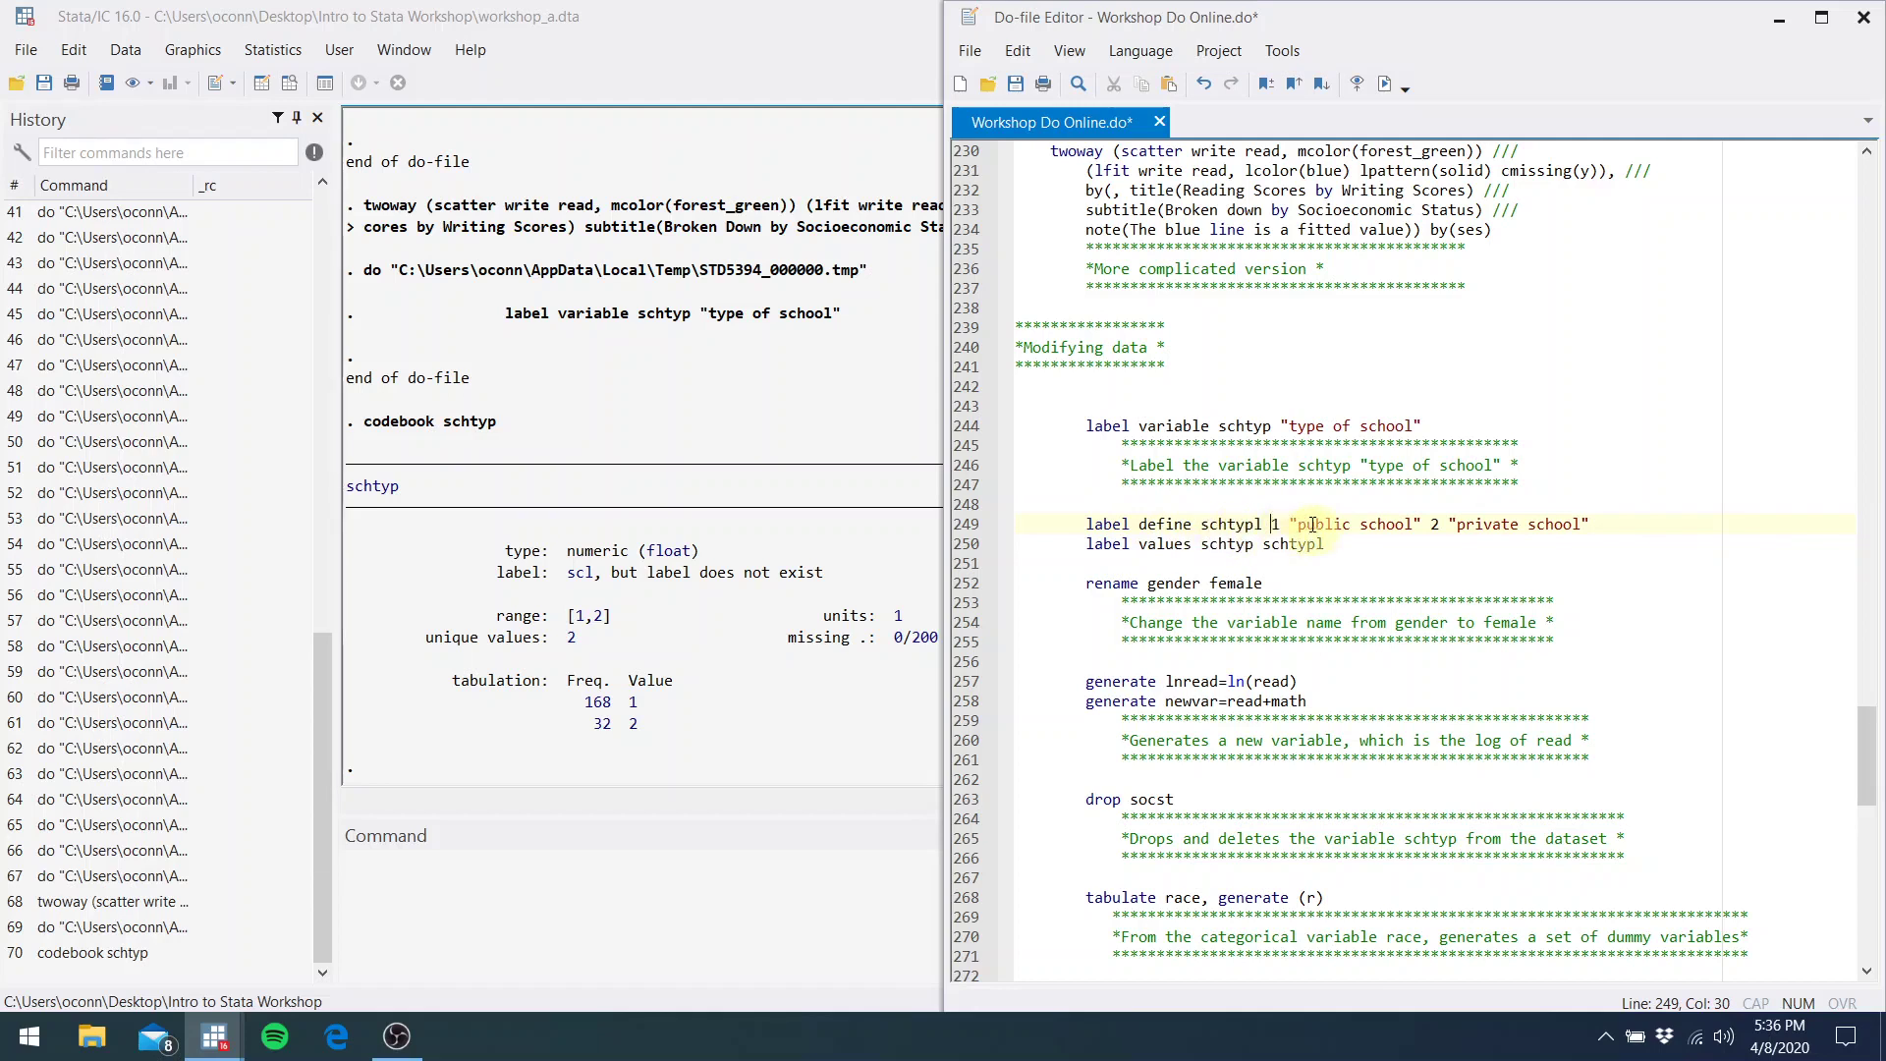
click(1589, 521)
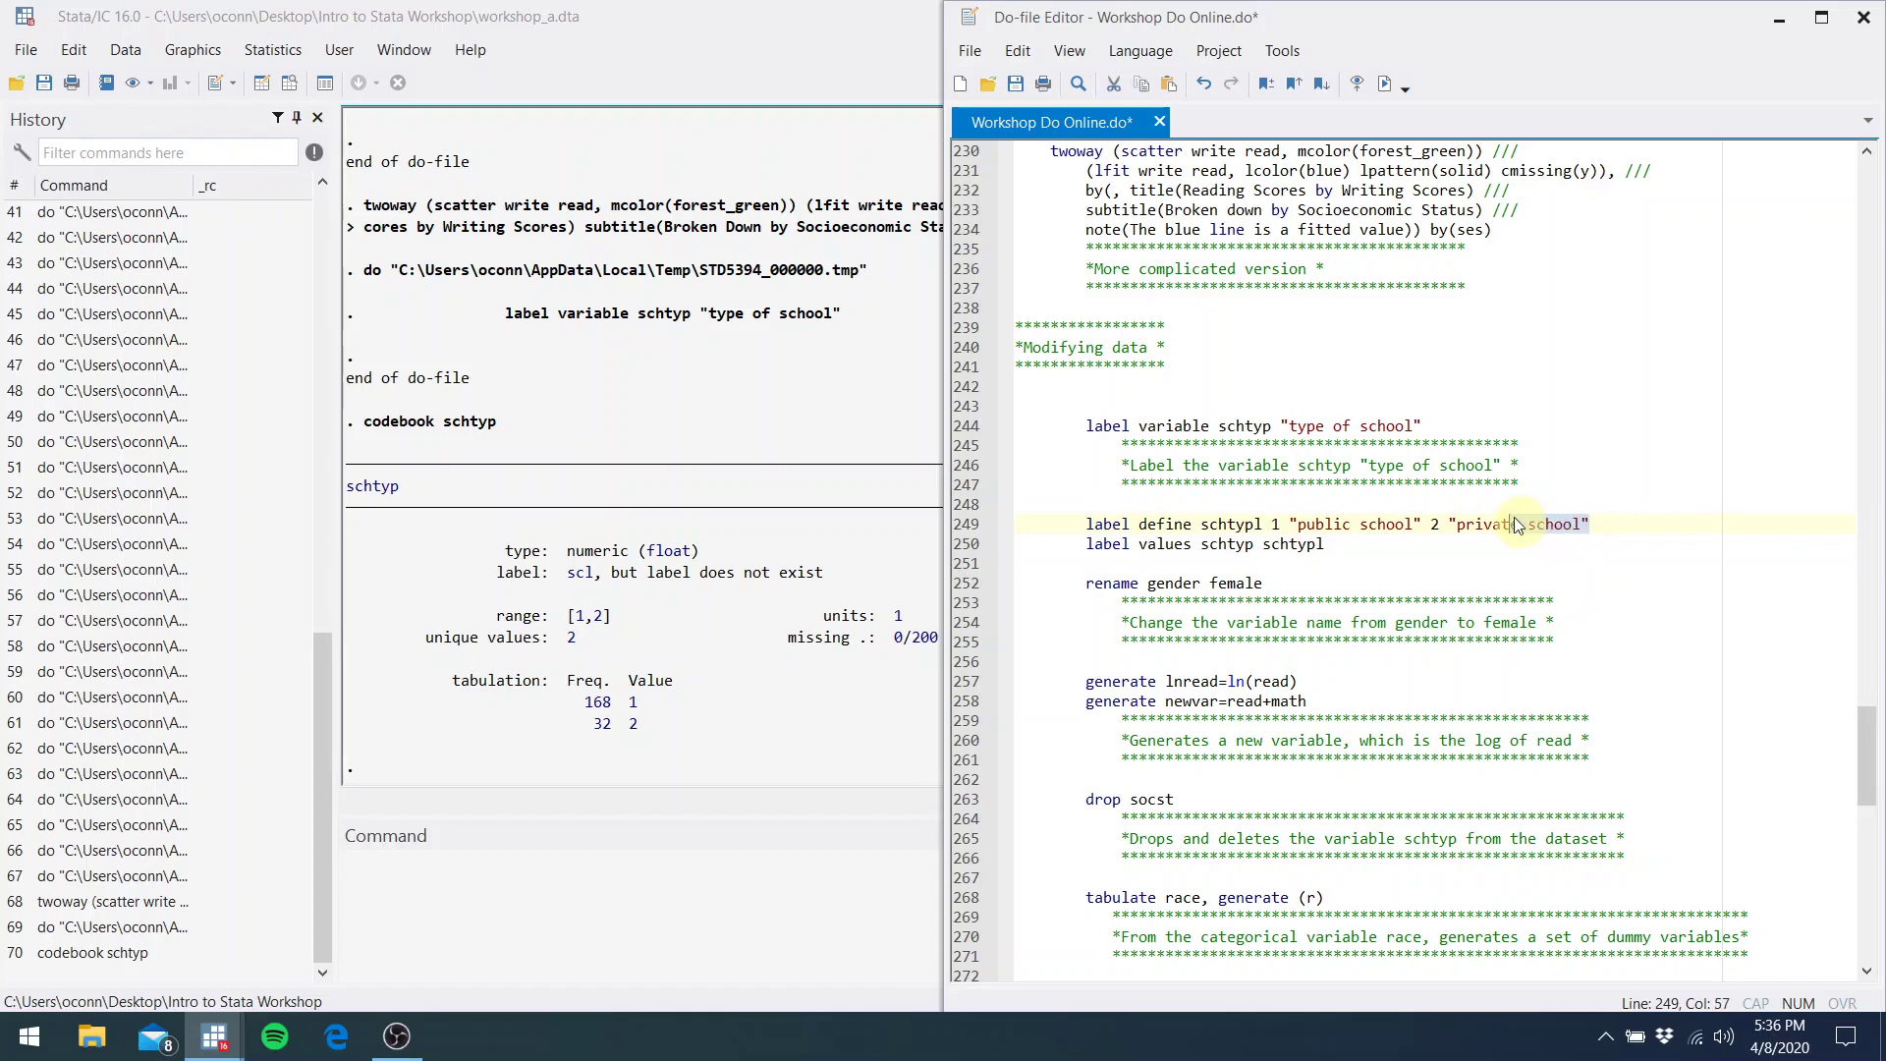
click(1384, 84)
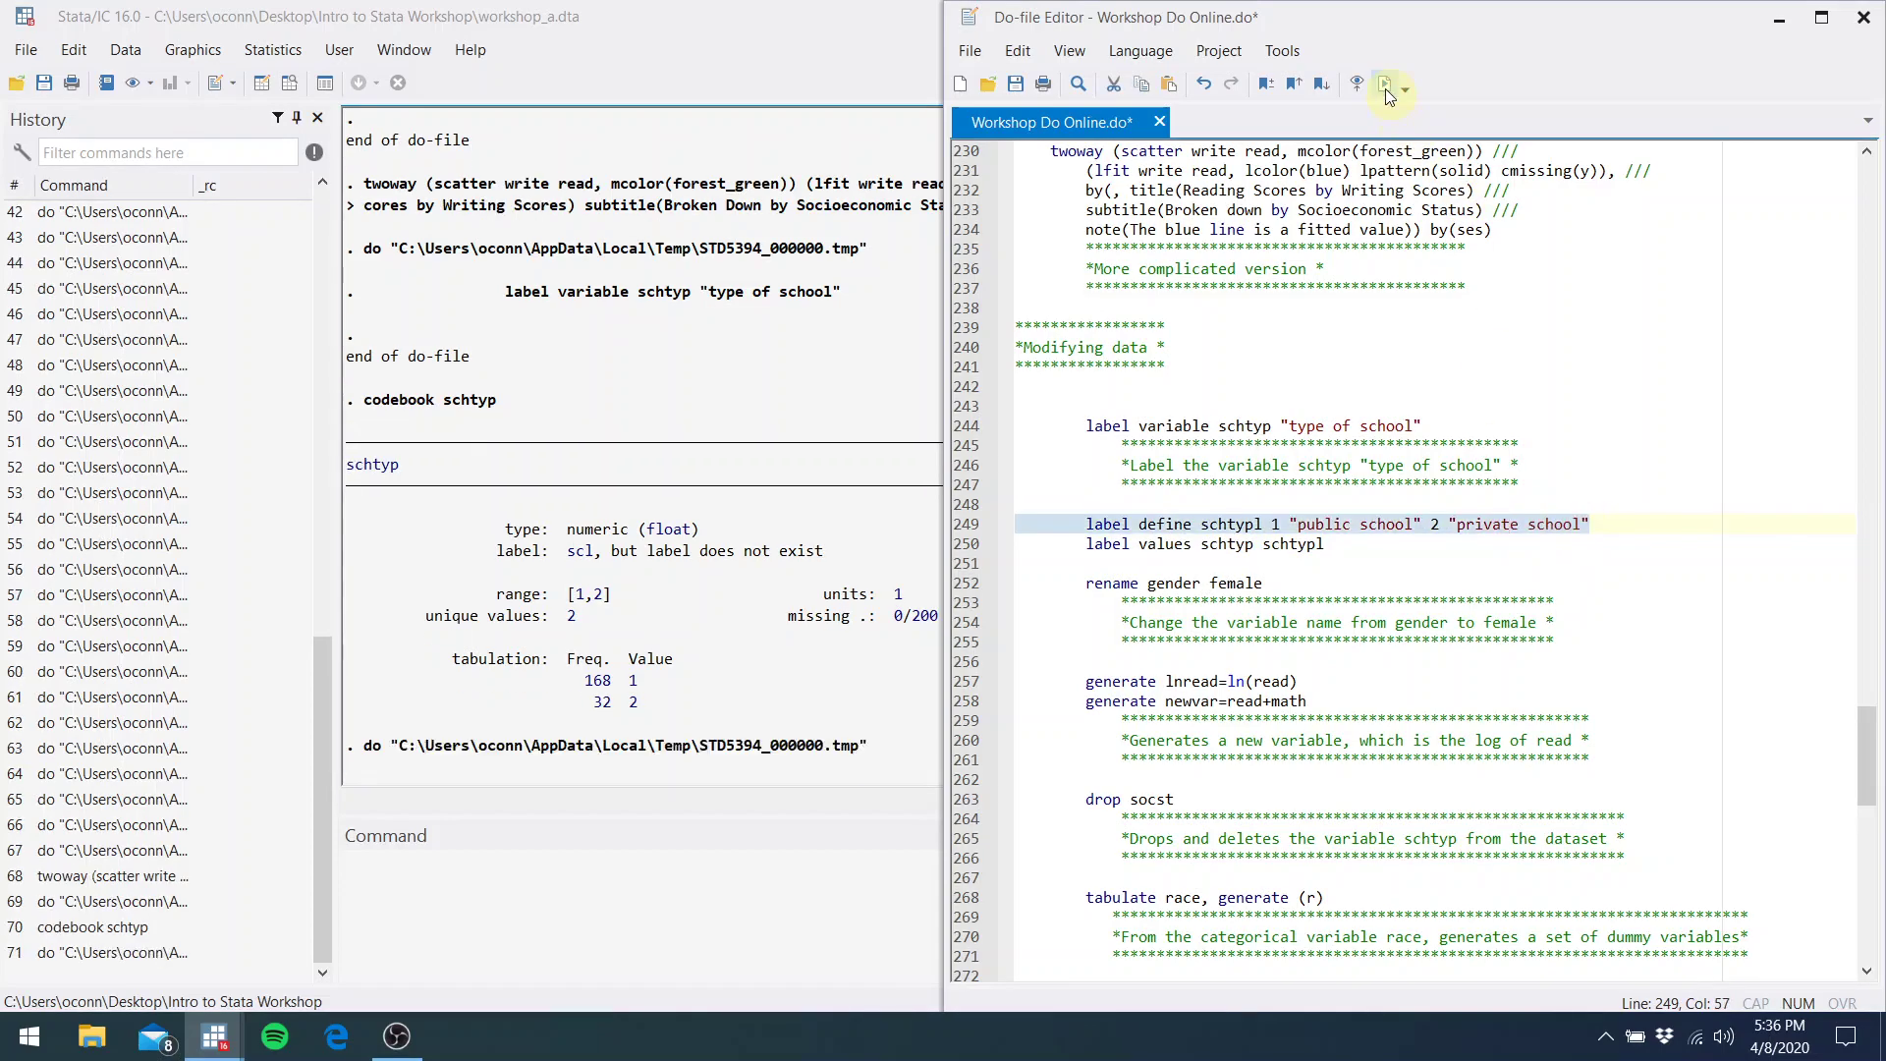
Run the do-file line that attaches the value label schtypl to the variable schtyp
click(1308, 564)
click(1304, 542)
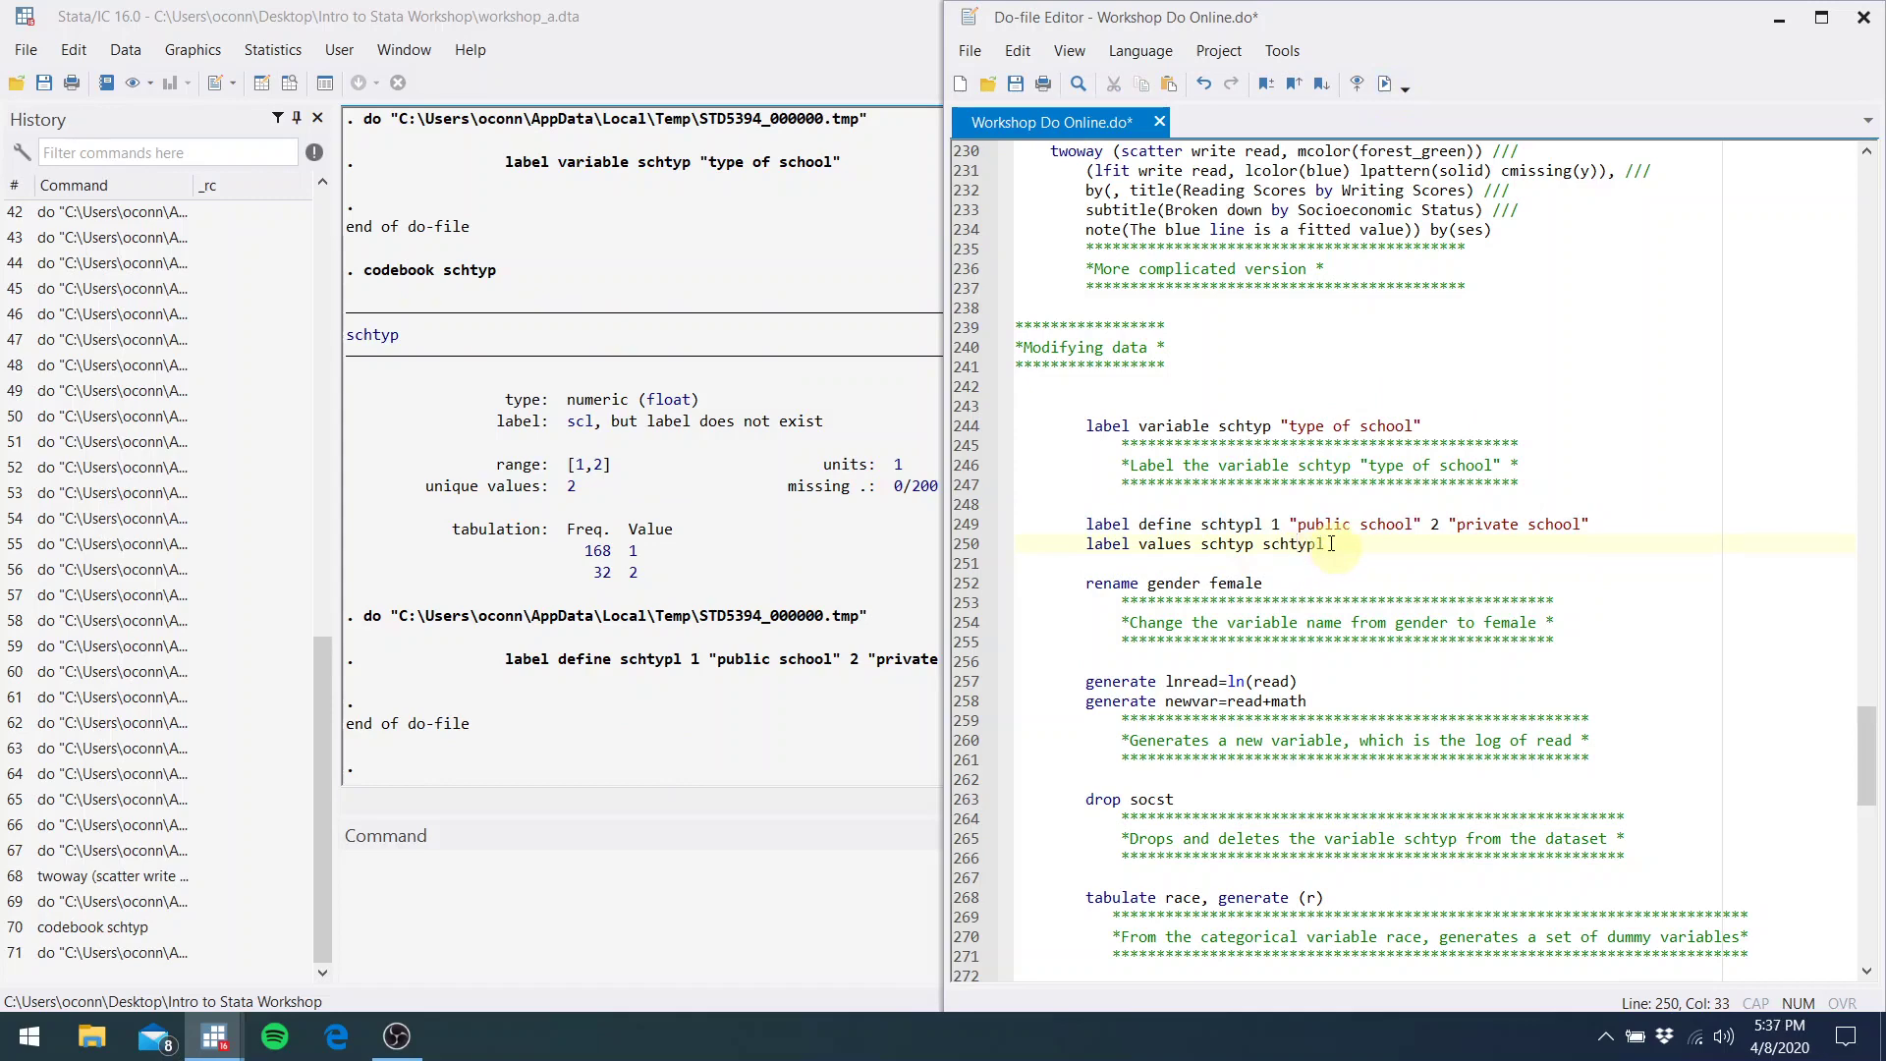
drag(1331, 543, 1083, 545)
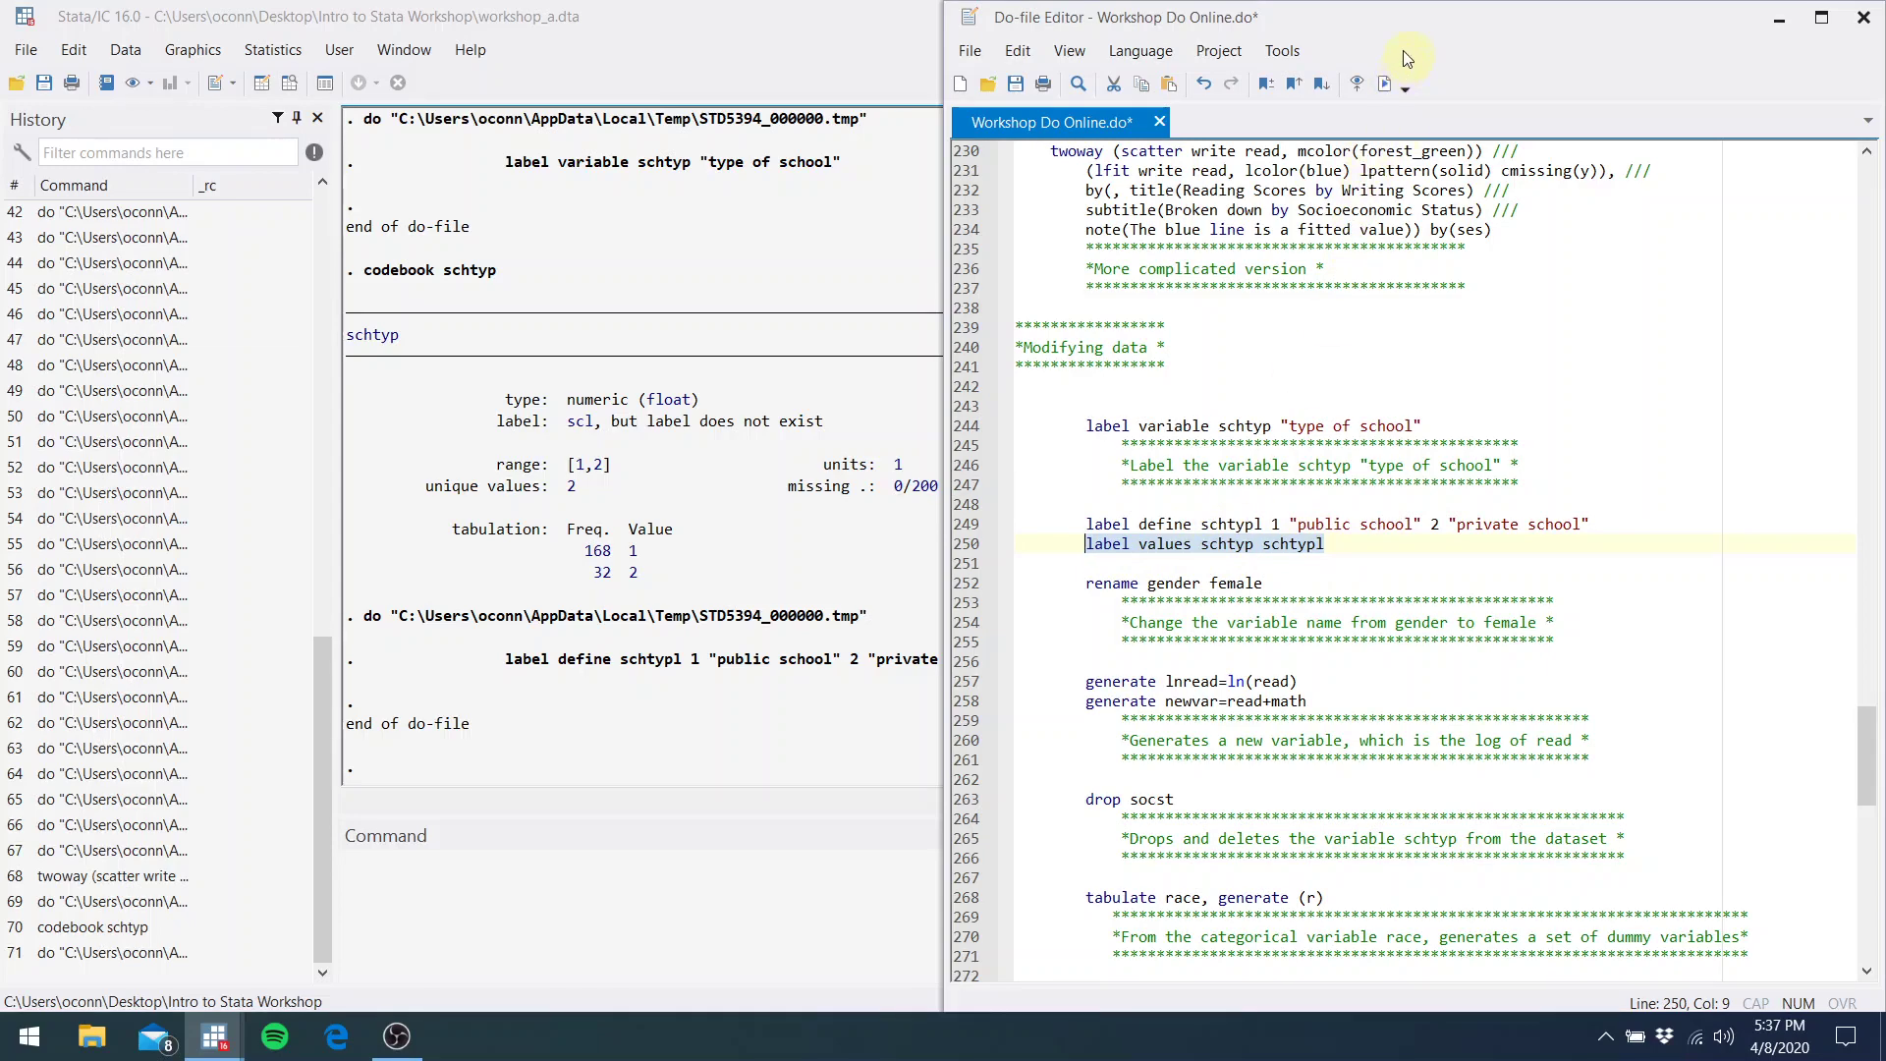
click(1385, 85)
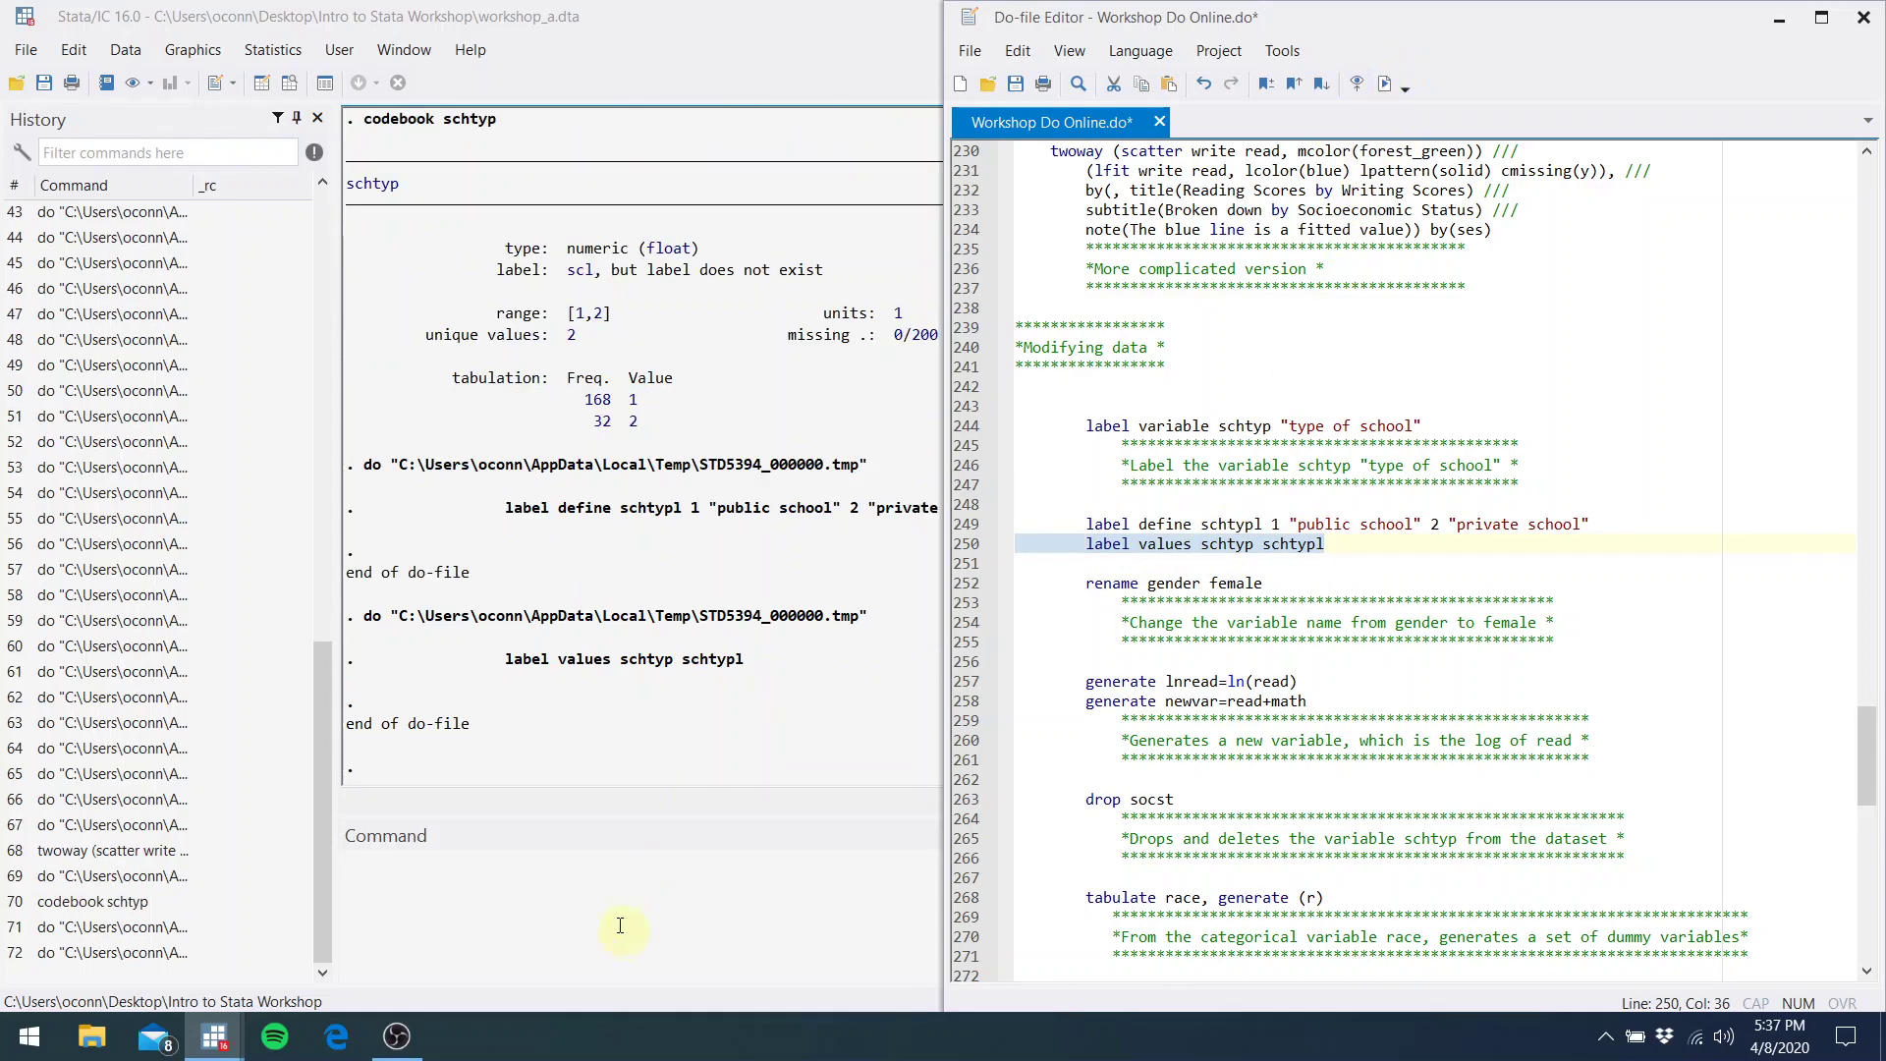
Run codebook schtyp again to check the value labels attached to the variable
click(645, 873)
text(code)
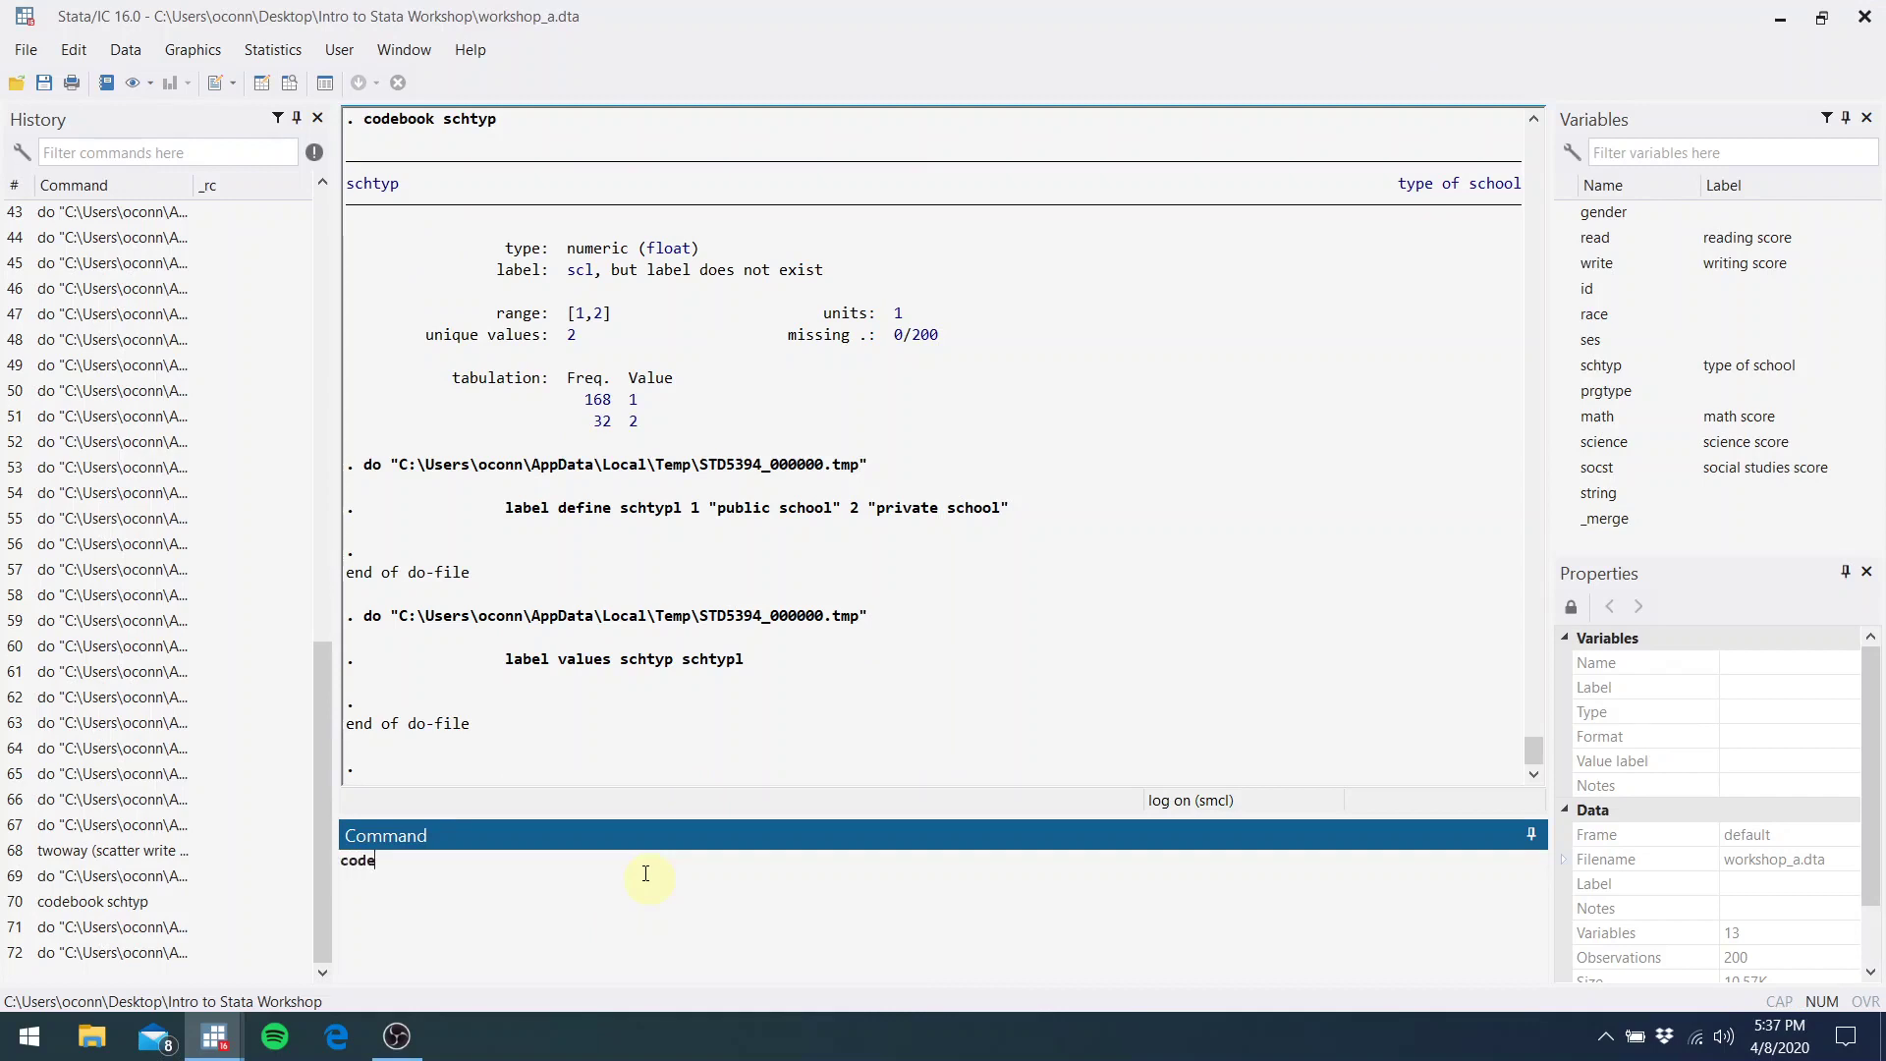
text(book schtyp)
key(Return)
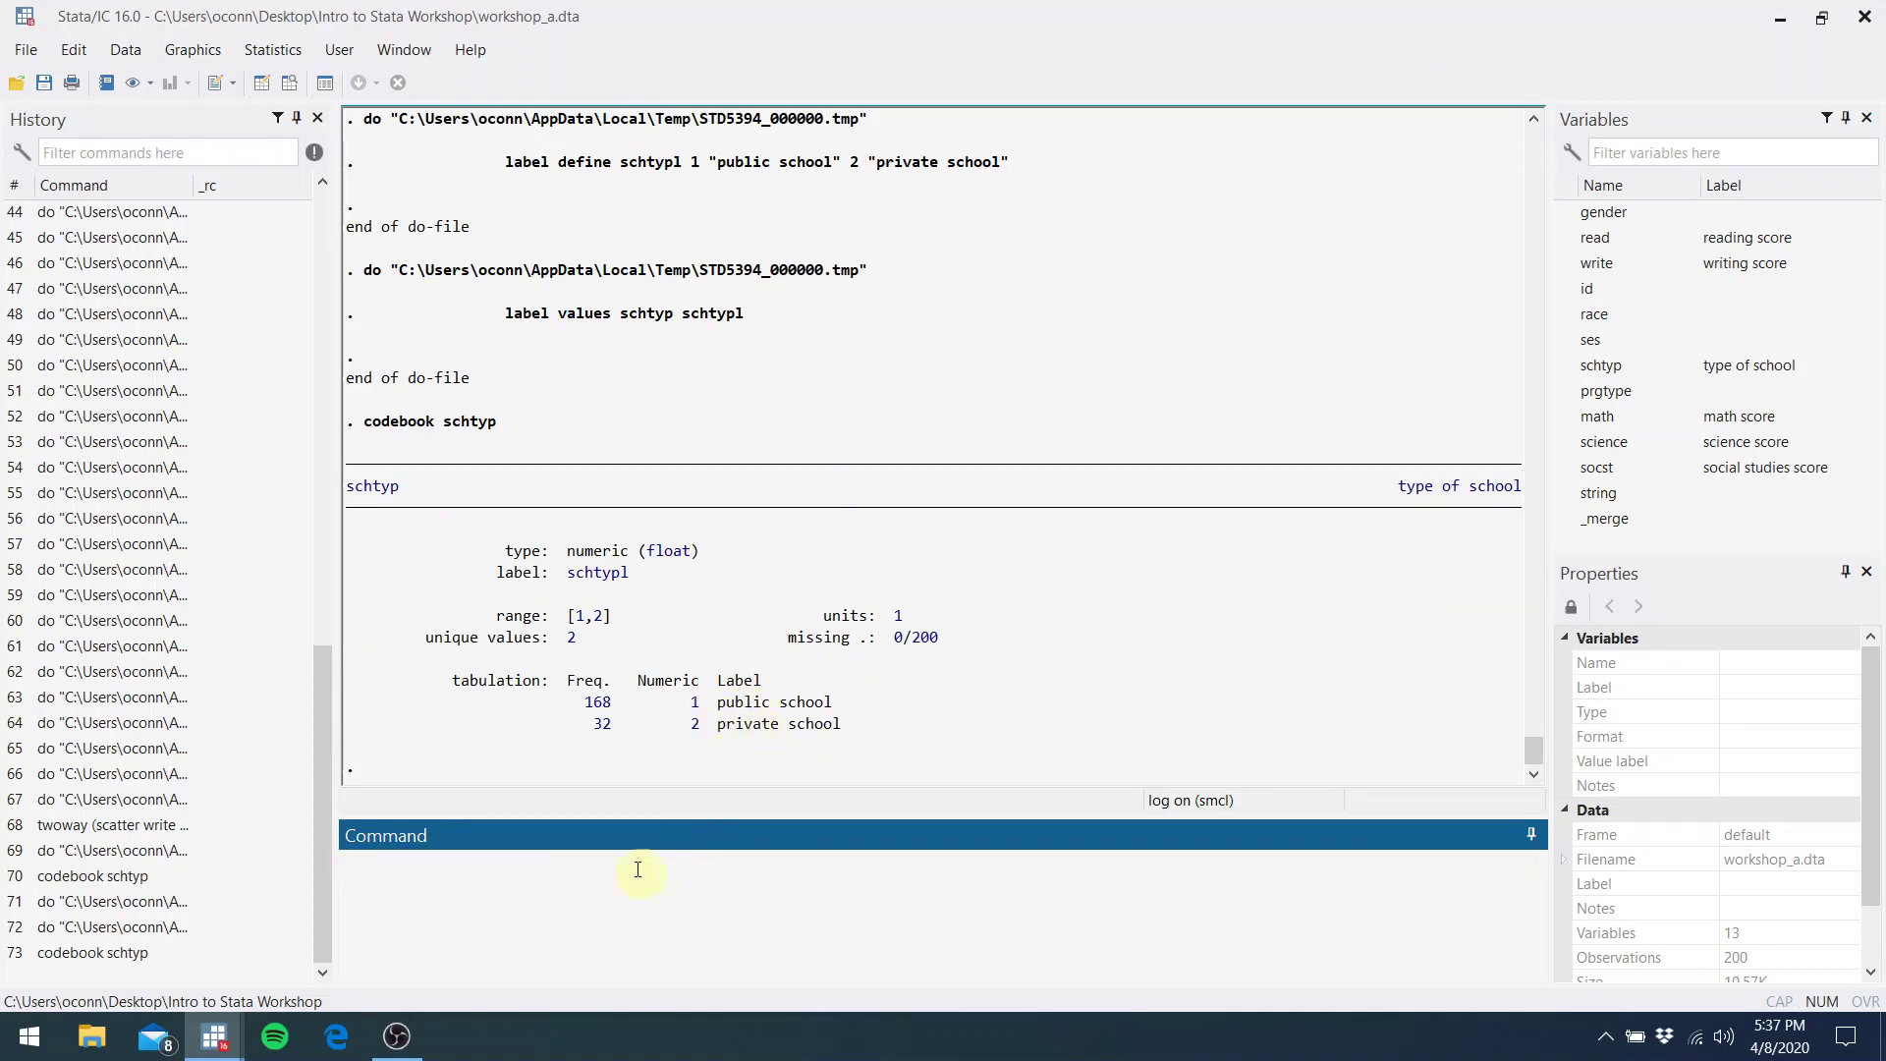
mouse_move(215, 1031)
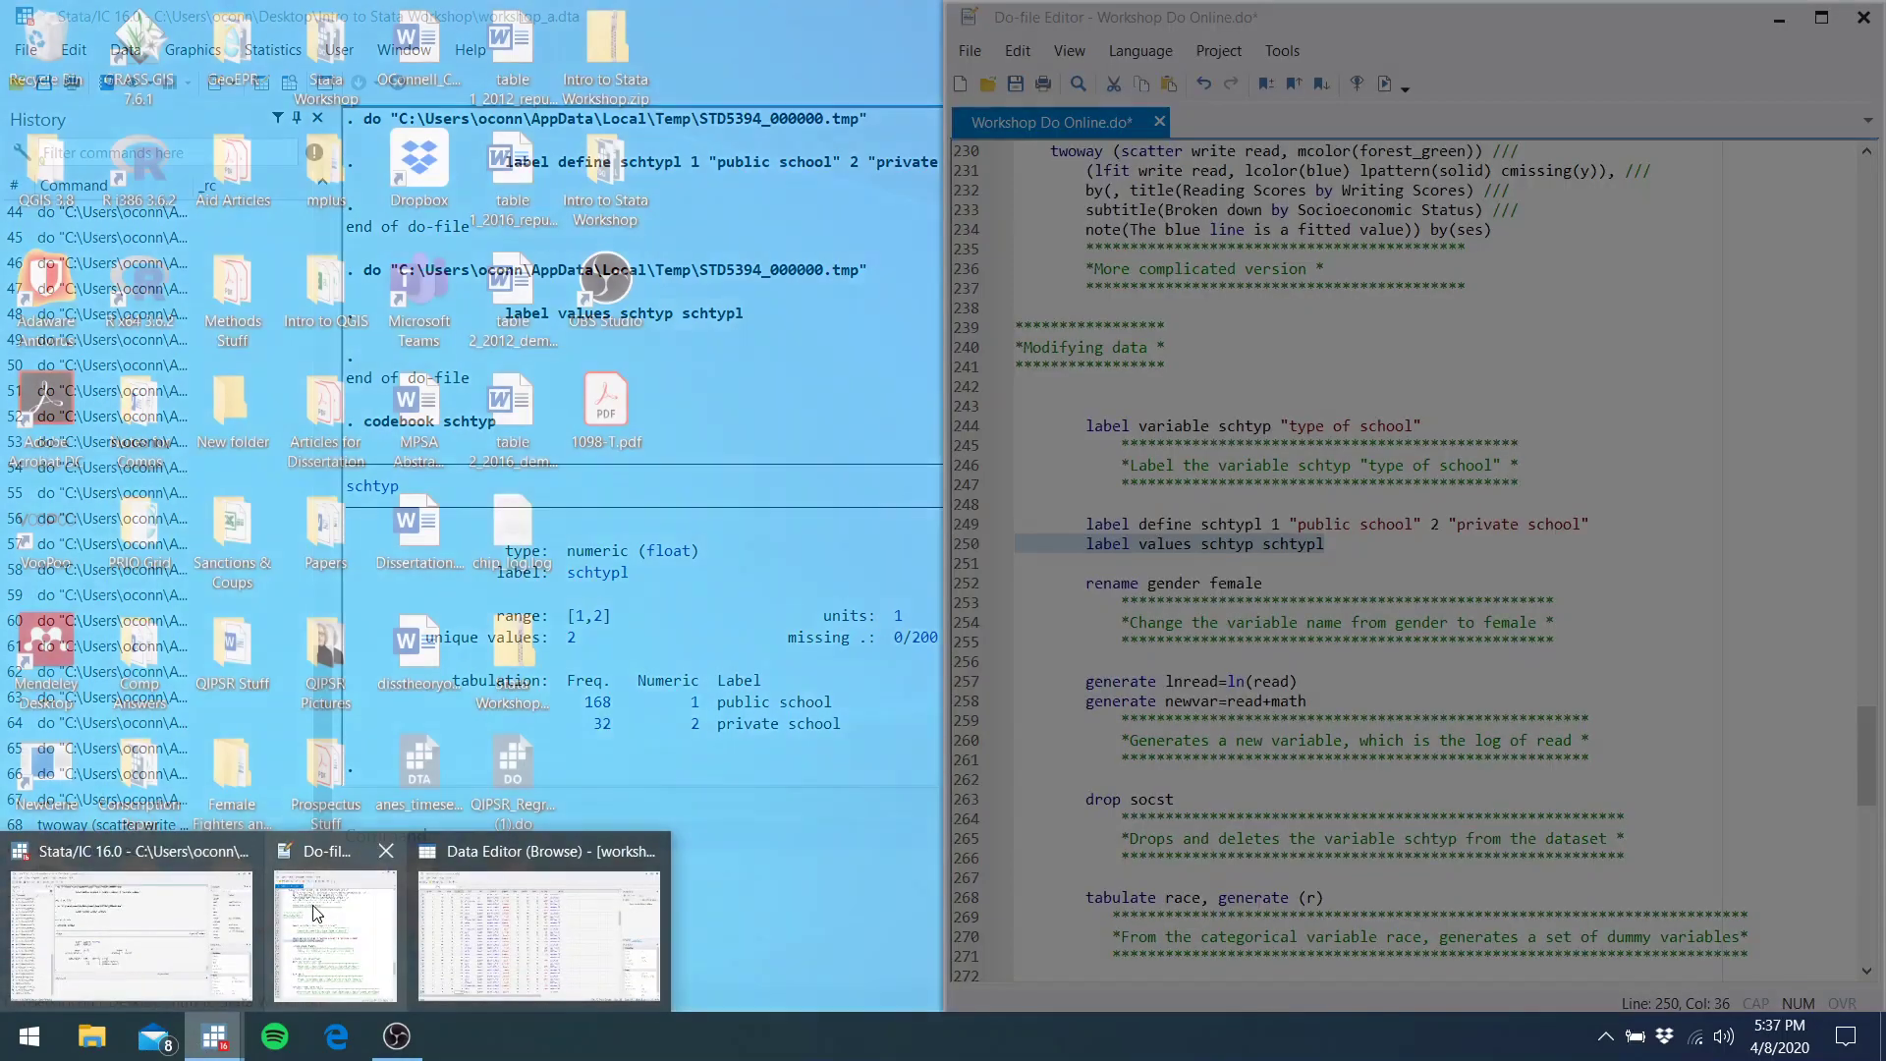
Run the do-file line that renames the variable gender to female, and check the variable list in the main Stata window
click(312, 905)
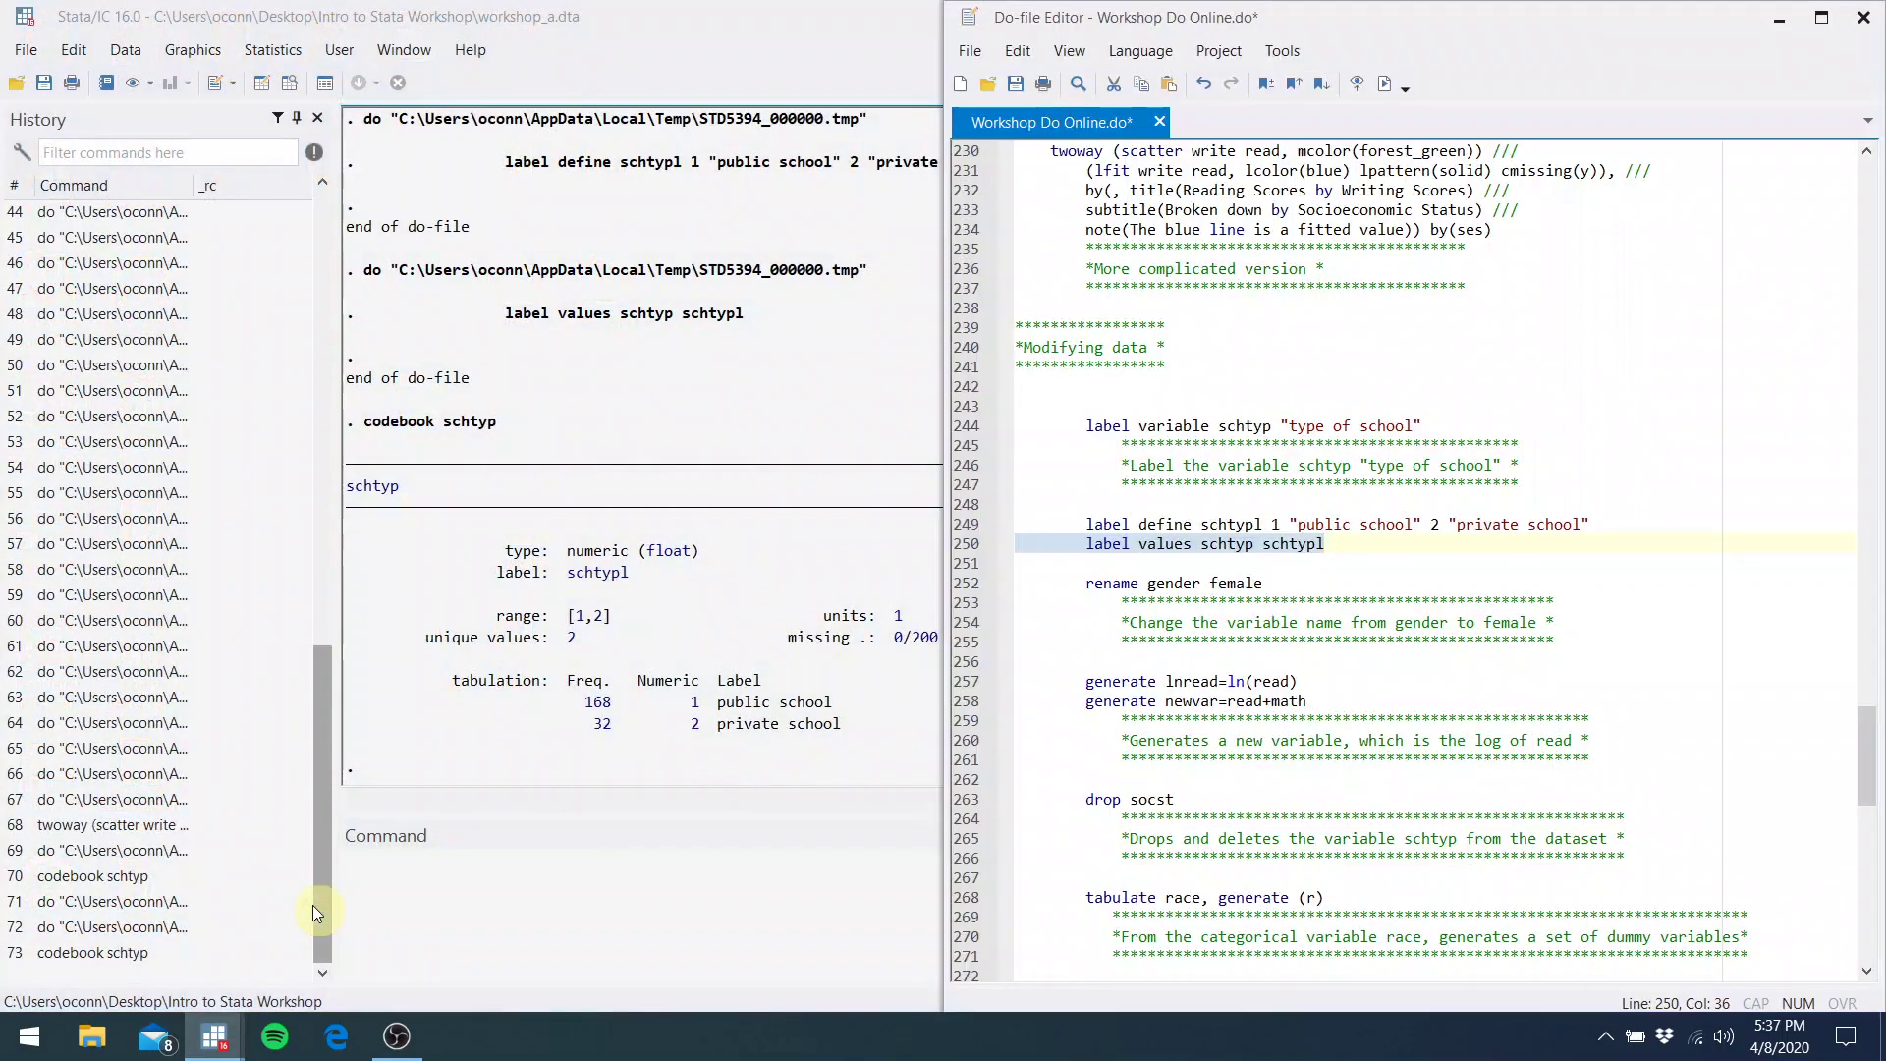
click(1287, 556)
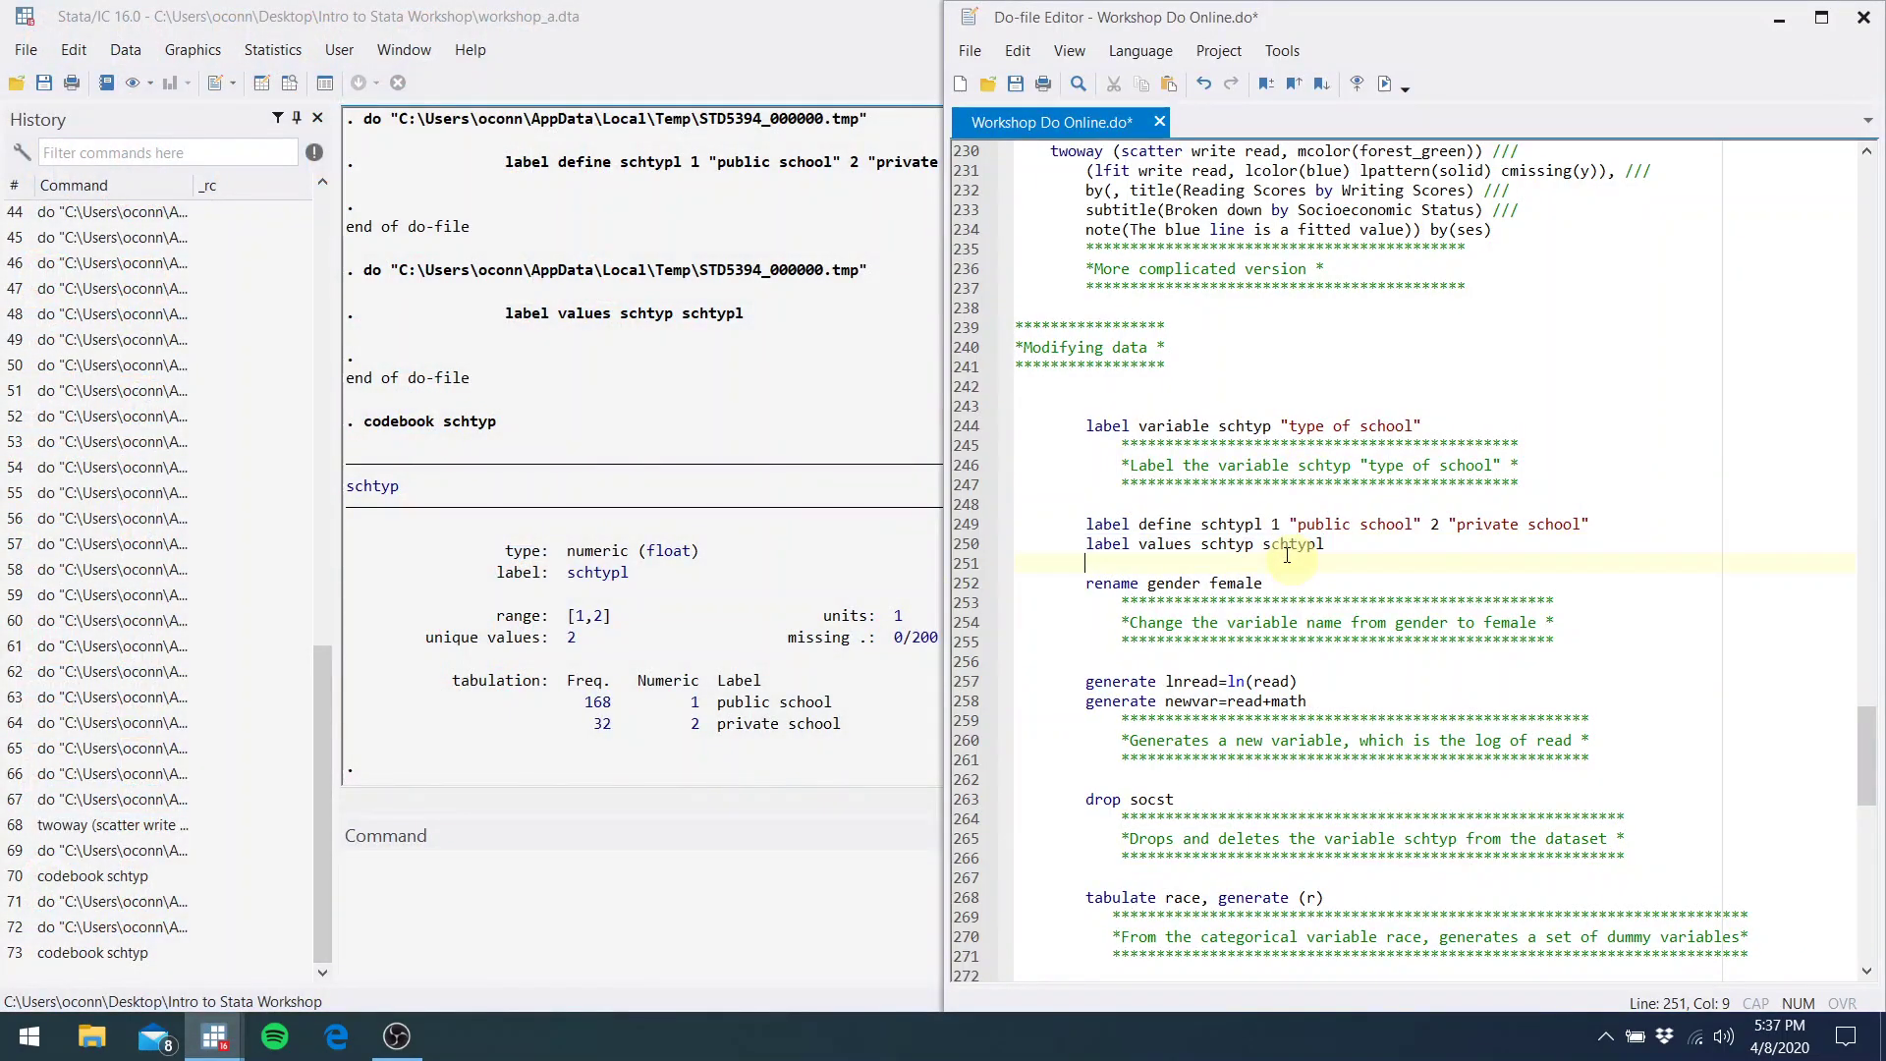
click(1281, 582)
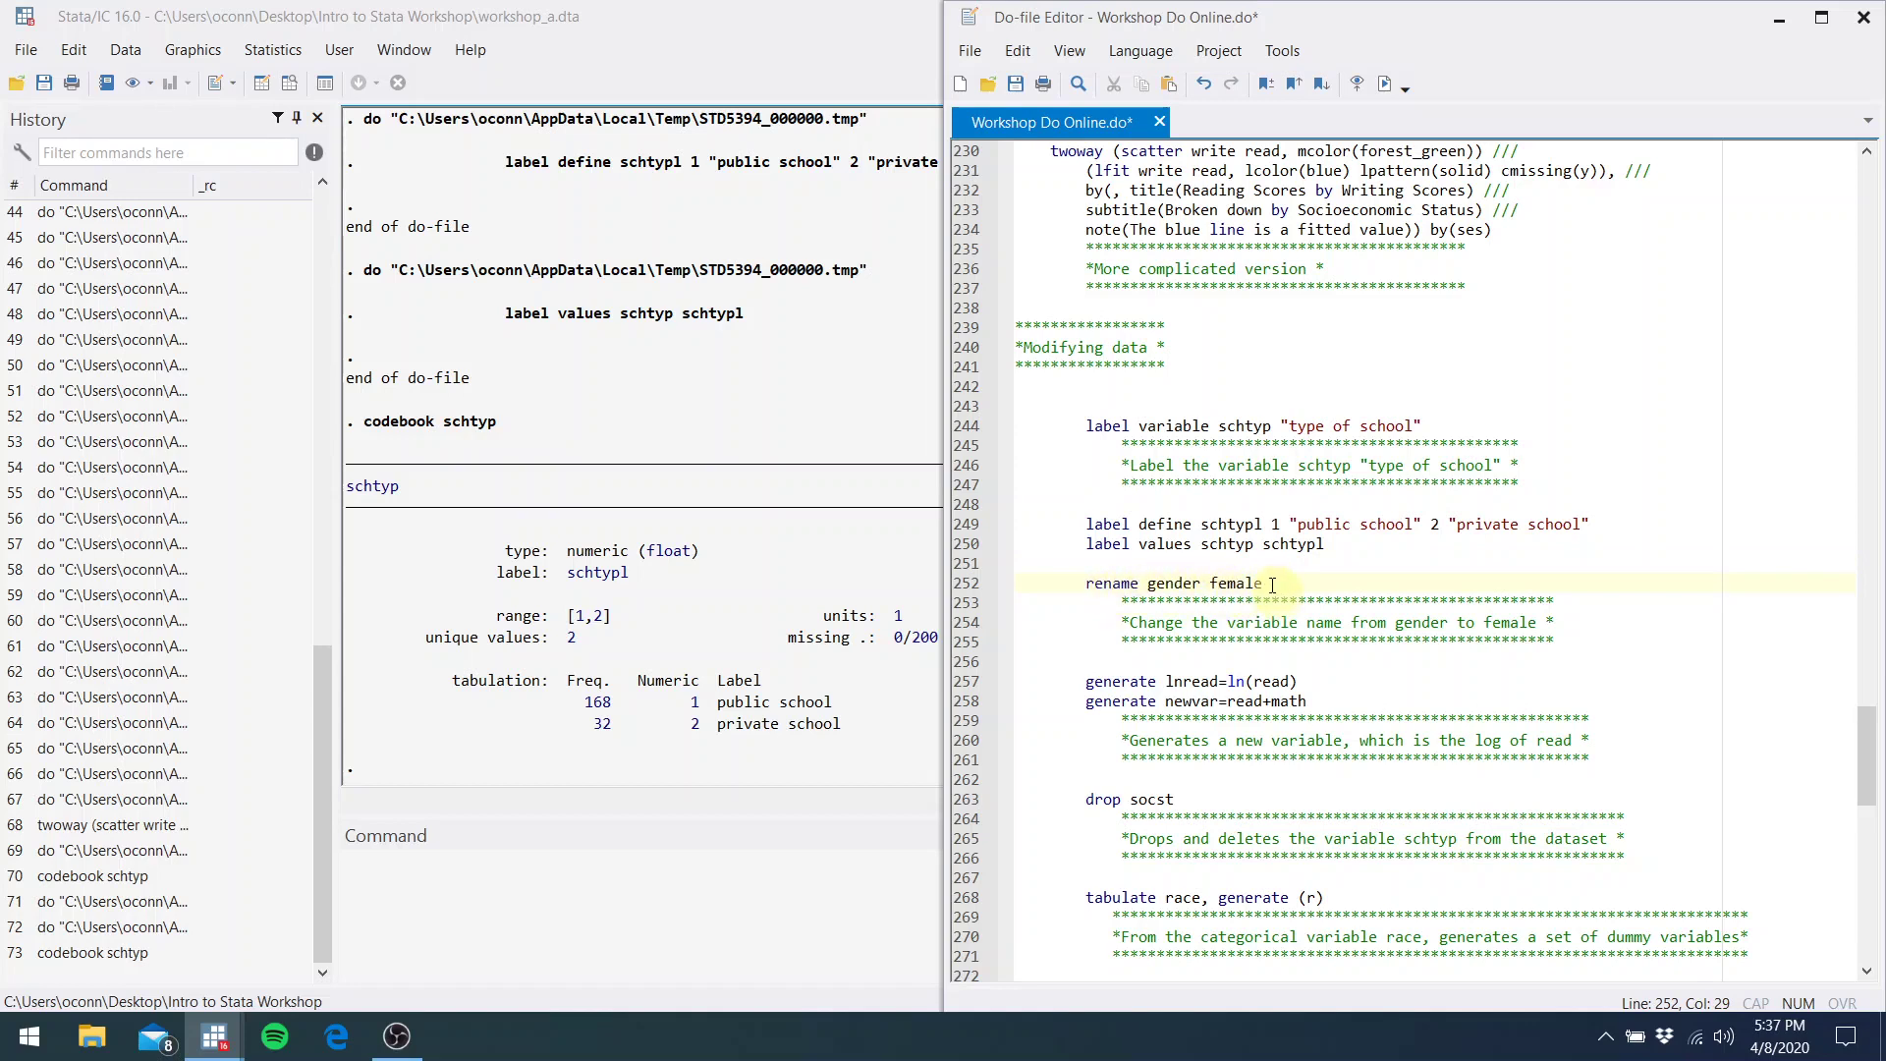
key(Left)
drag(1262, 582, 1093, 583)
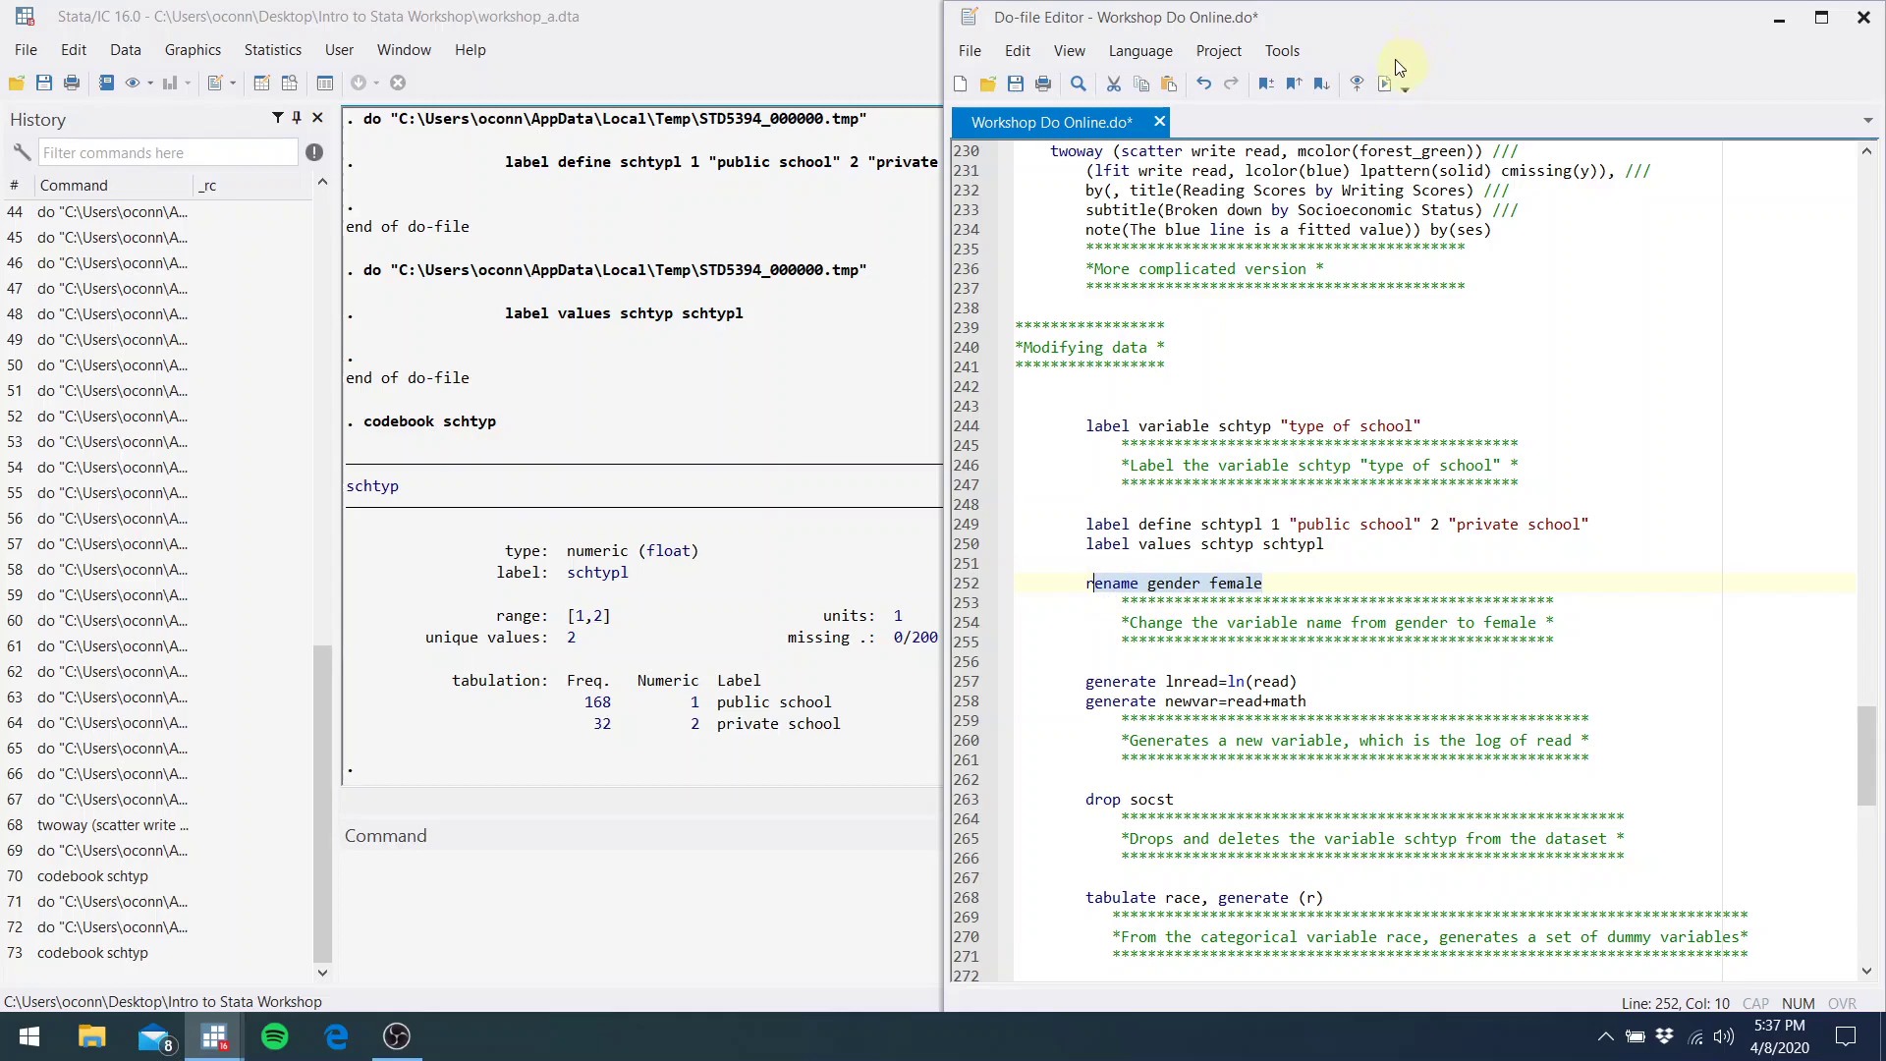
click(1385, 86)
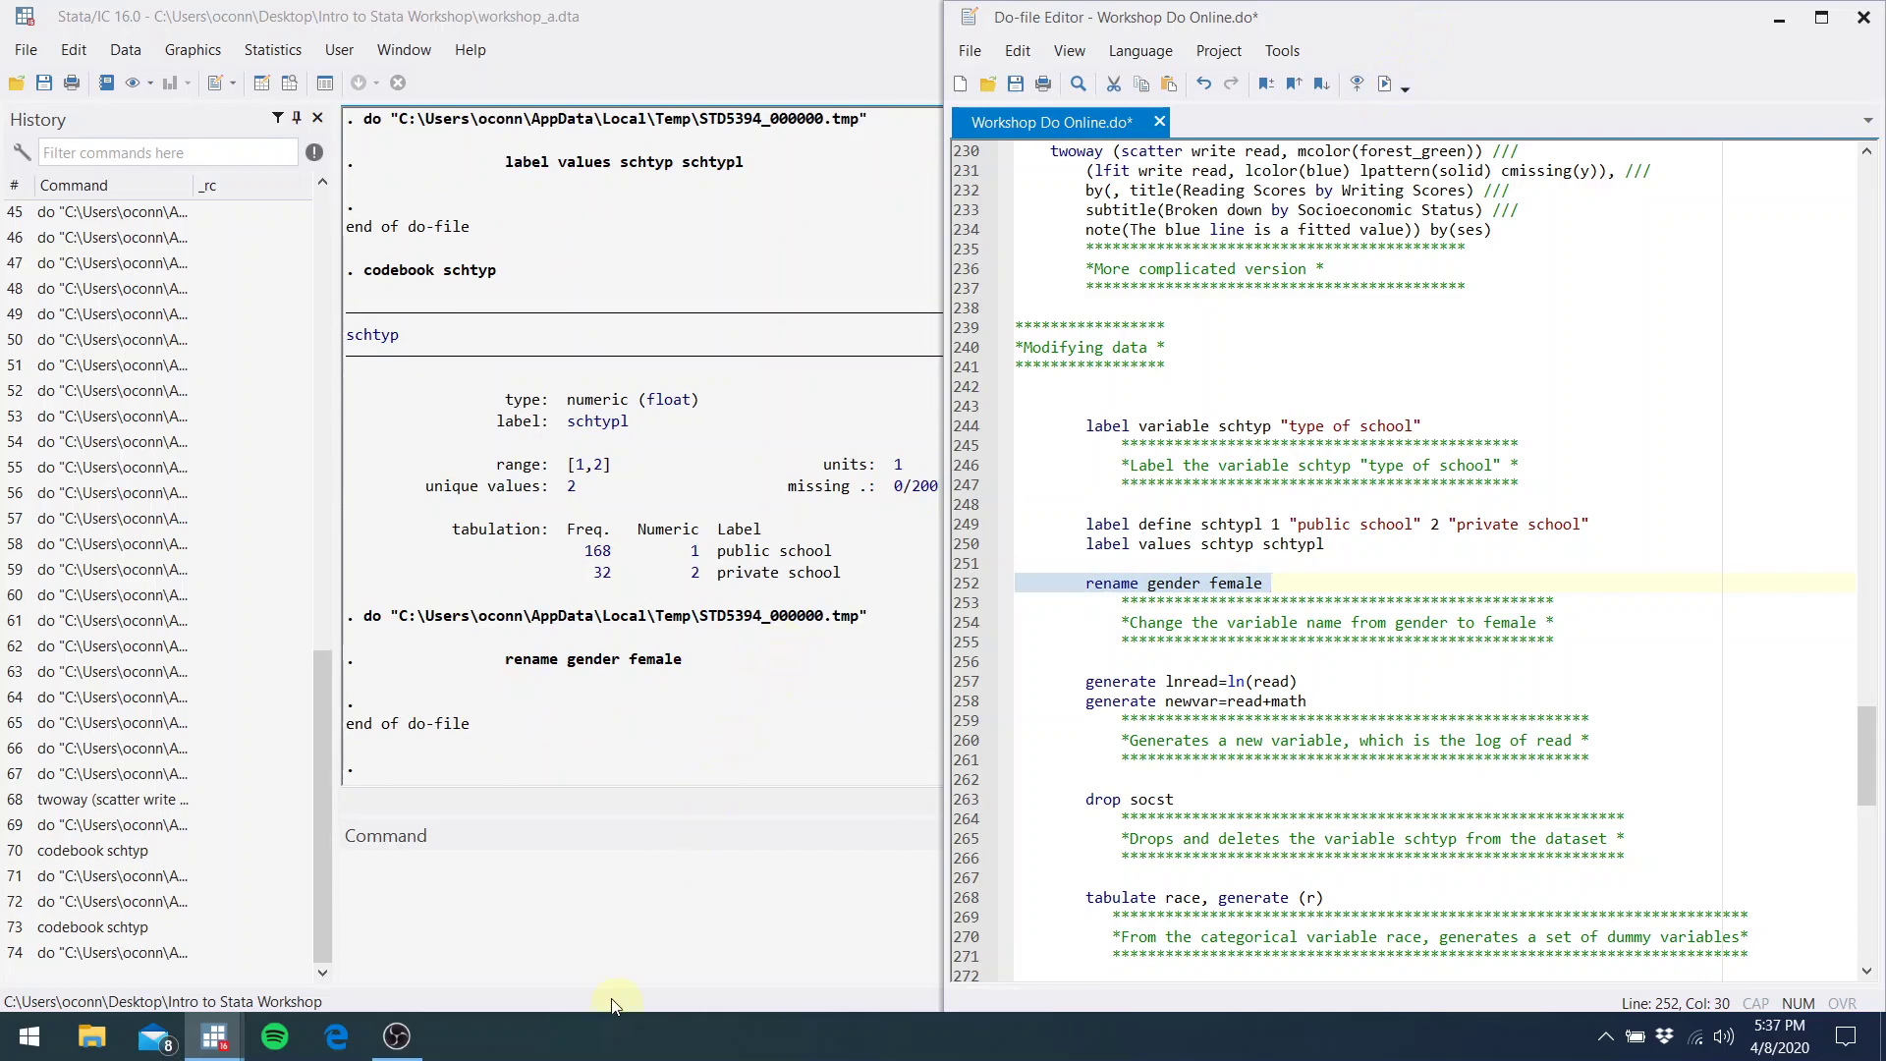
click(608, 883)
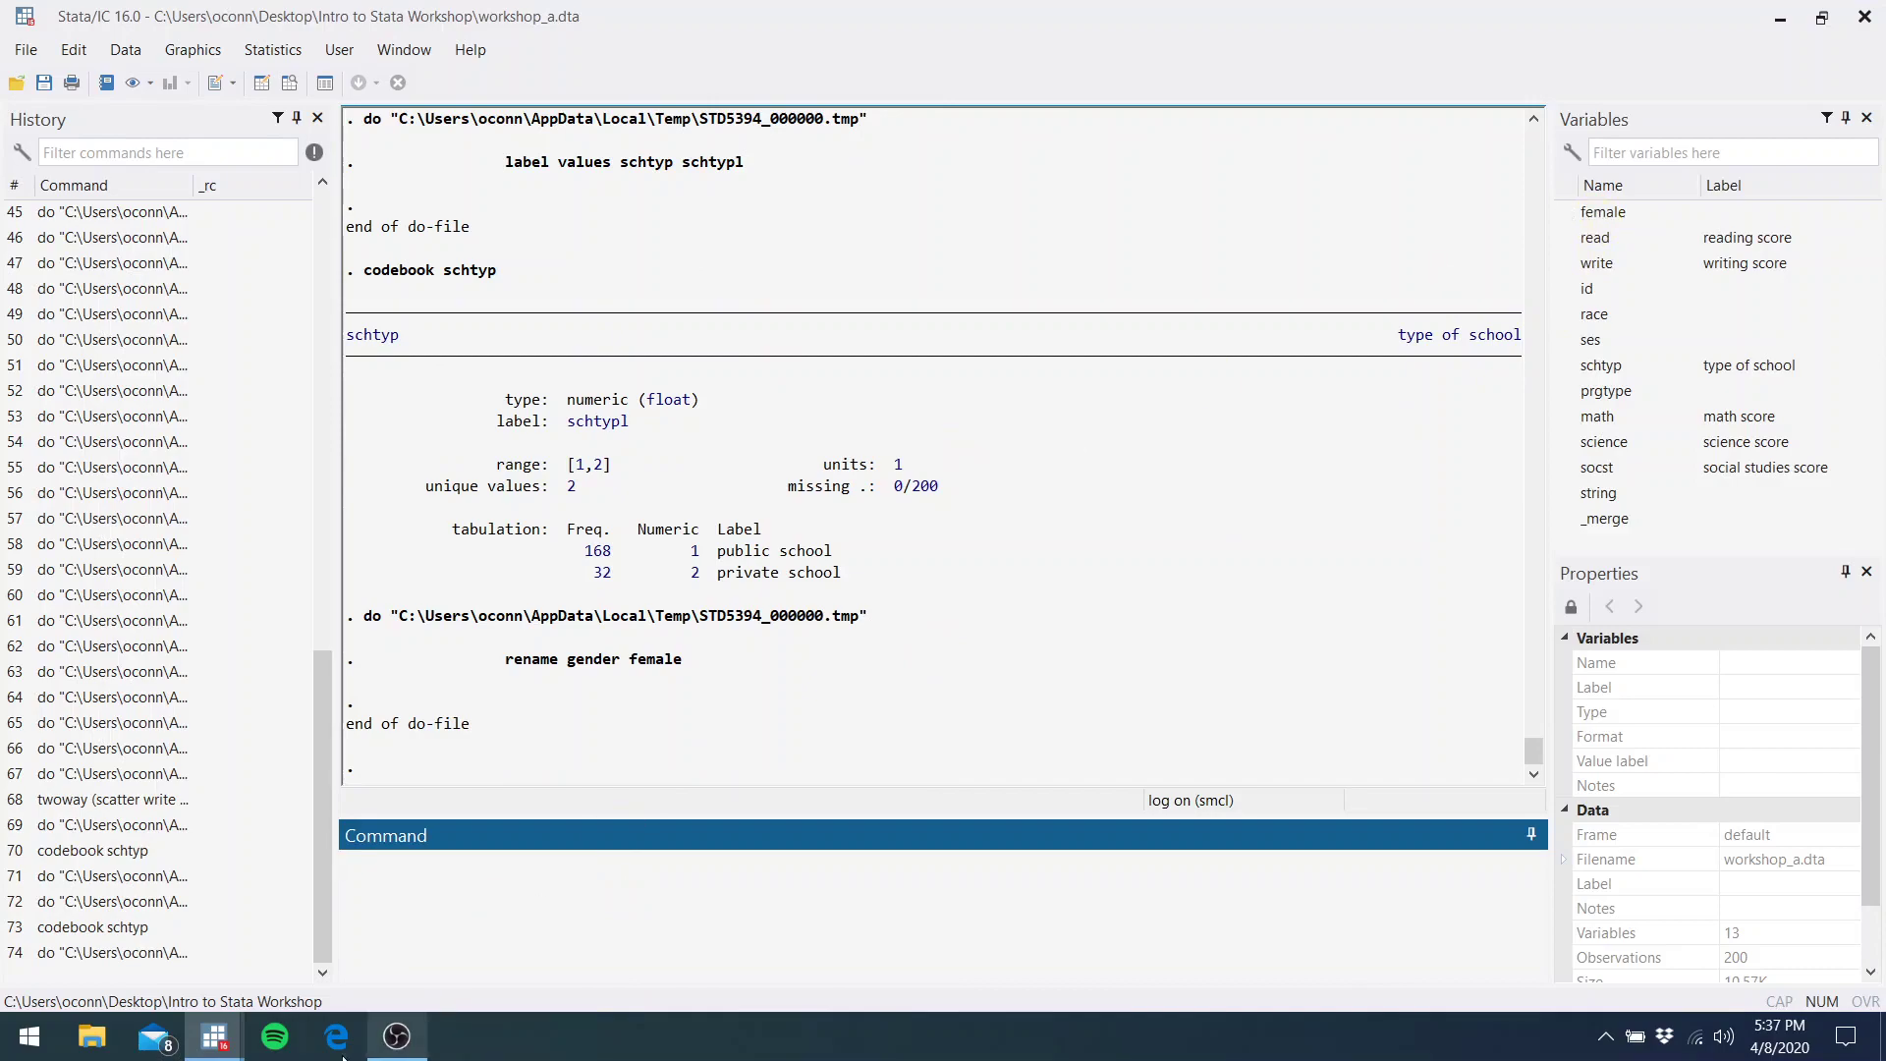
Run the do-file line generating lnread as ln(read), and browse the dataset to check the new variable
mouse_move(202, 1047)
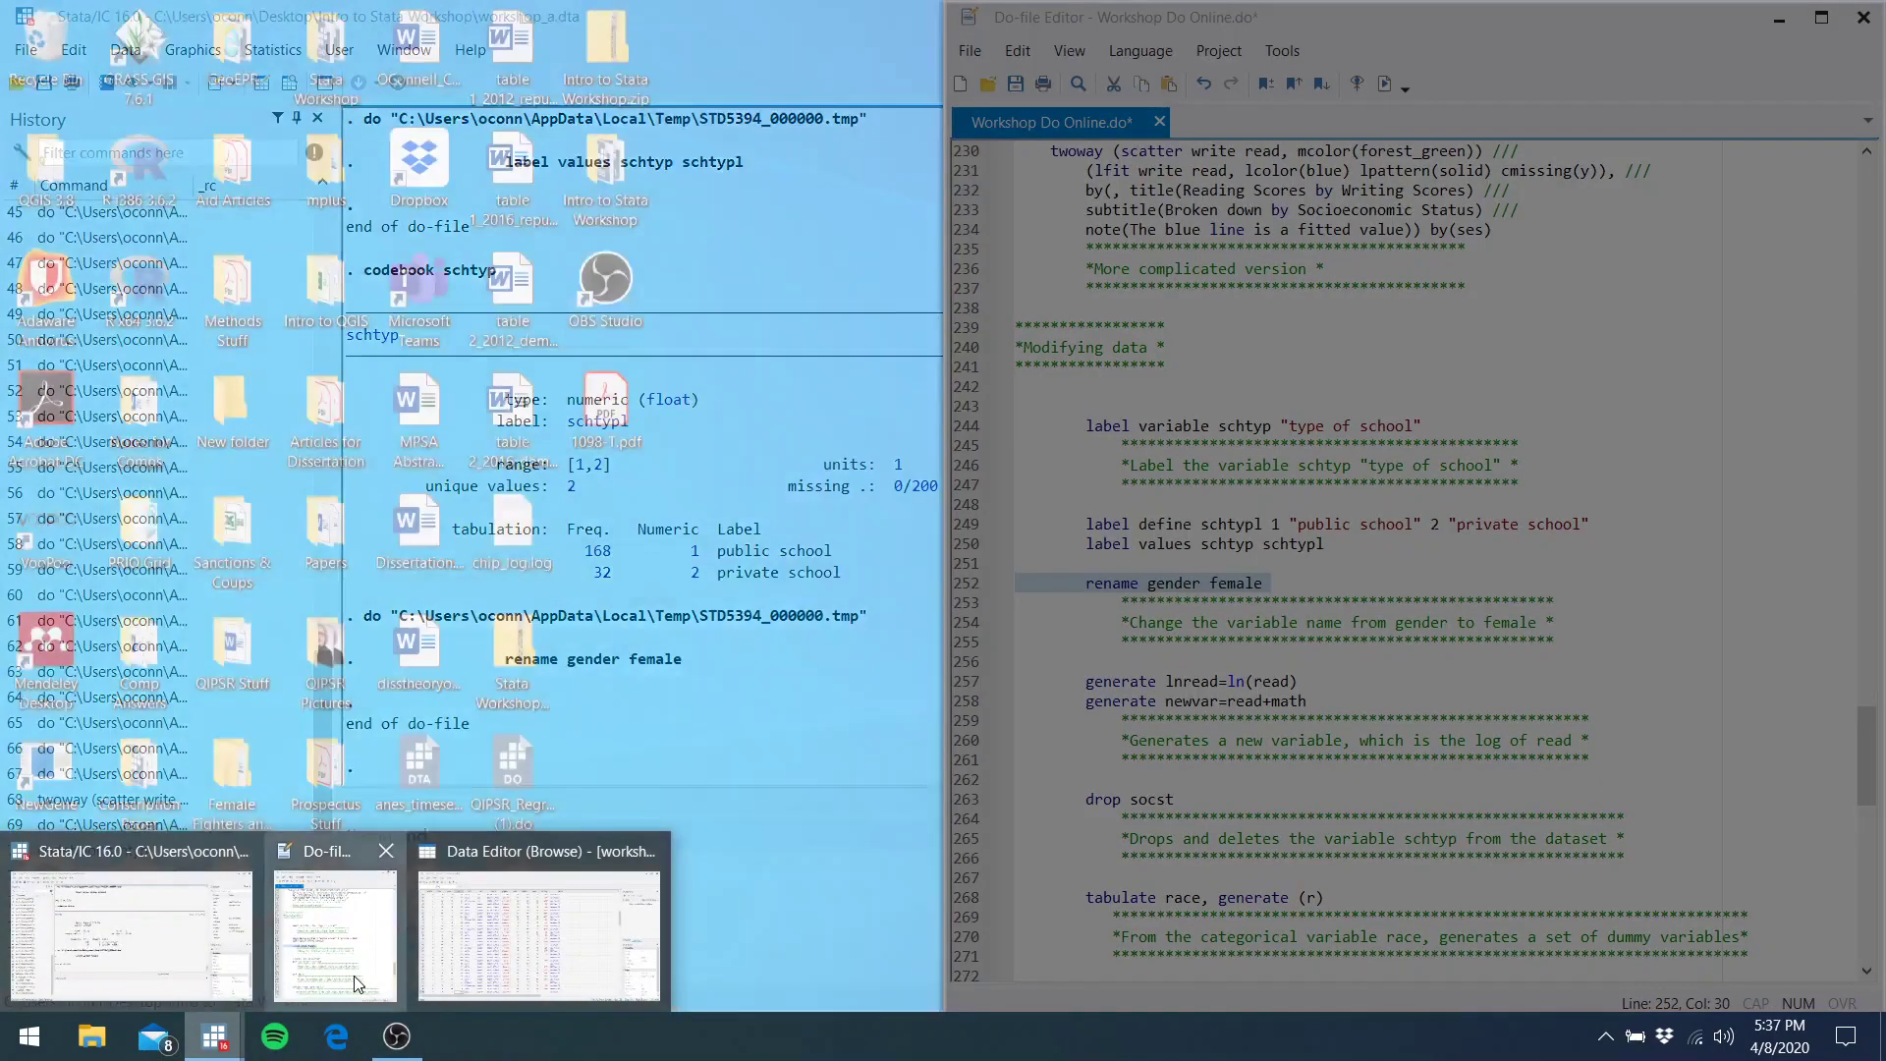
click(354, 975)
click(1162, 678)
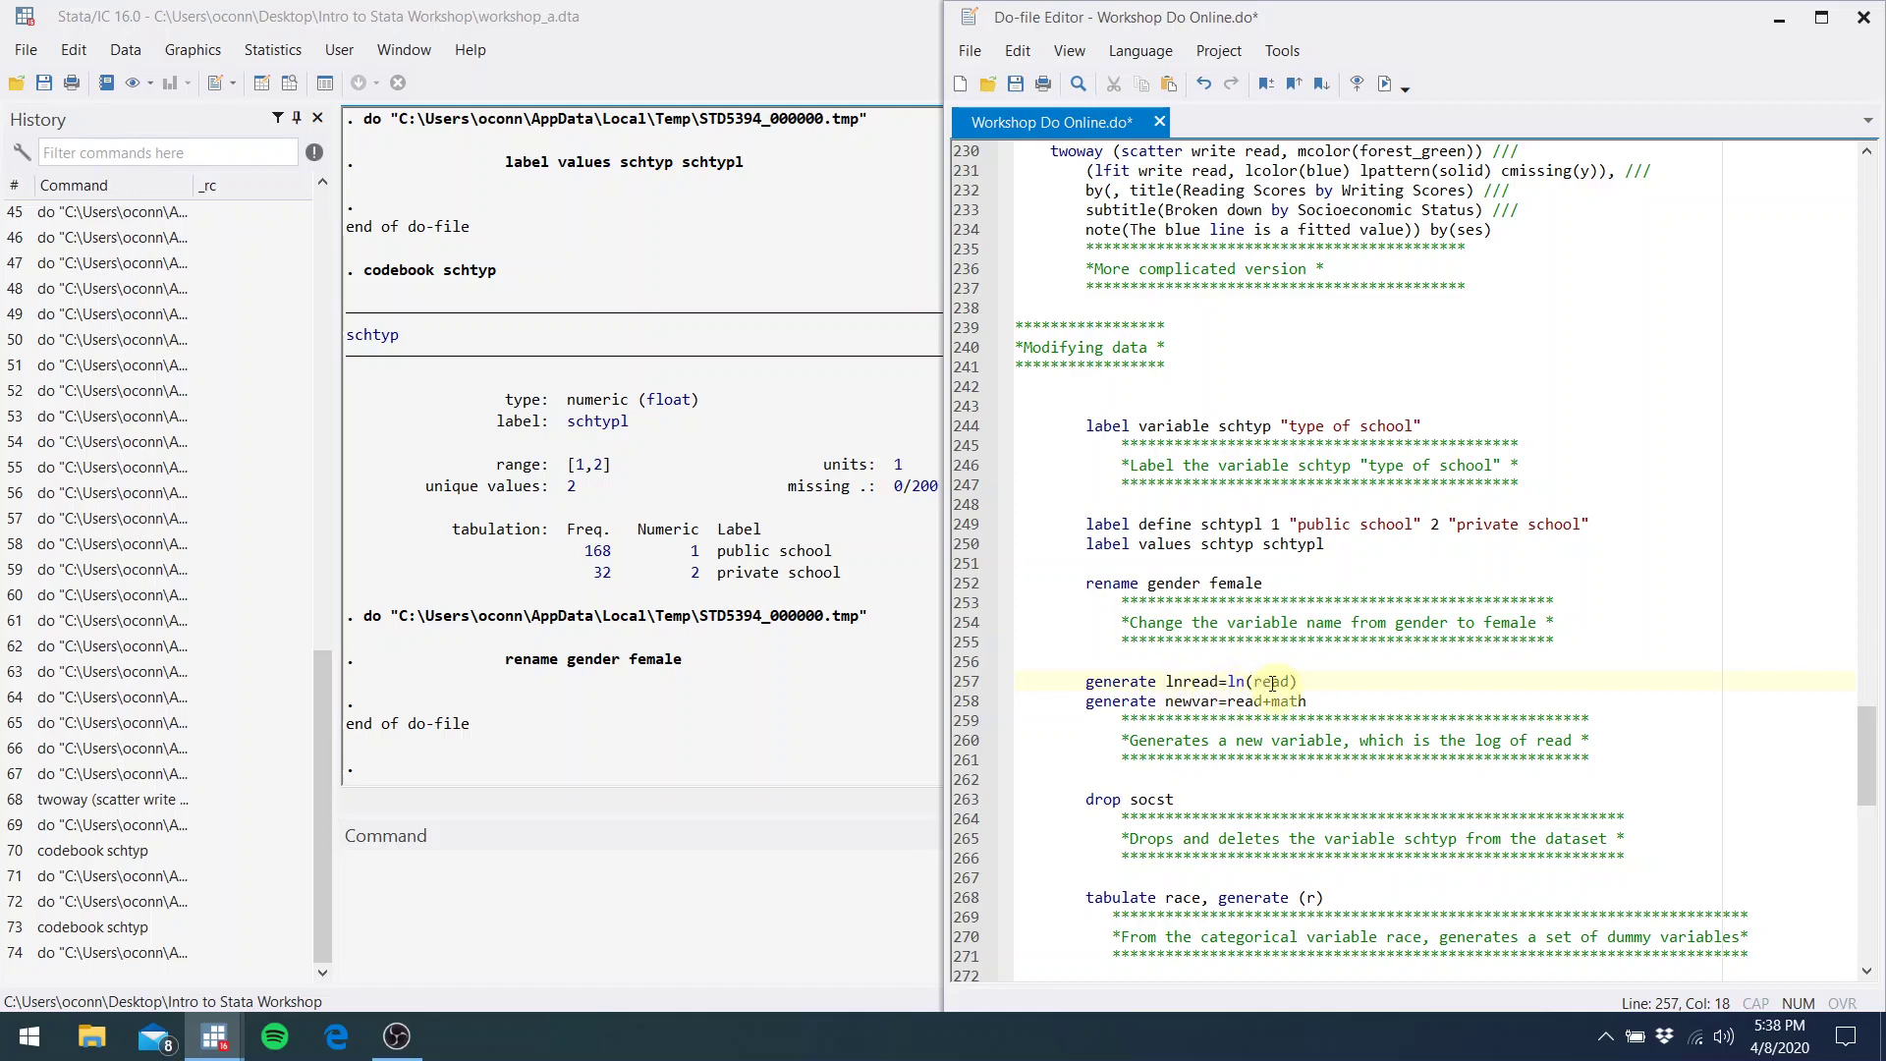
drag(1296, 681, 1018, 682)
click(1384, 84)
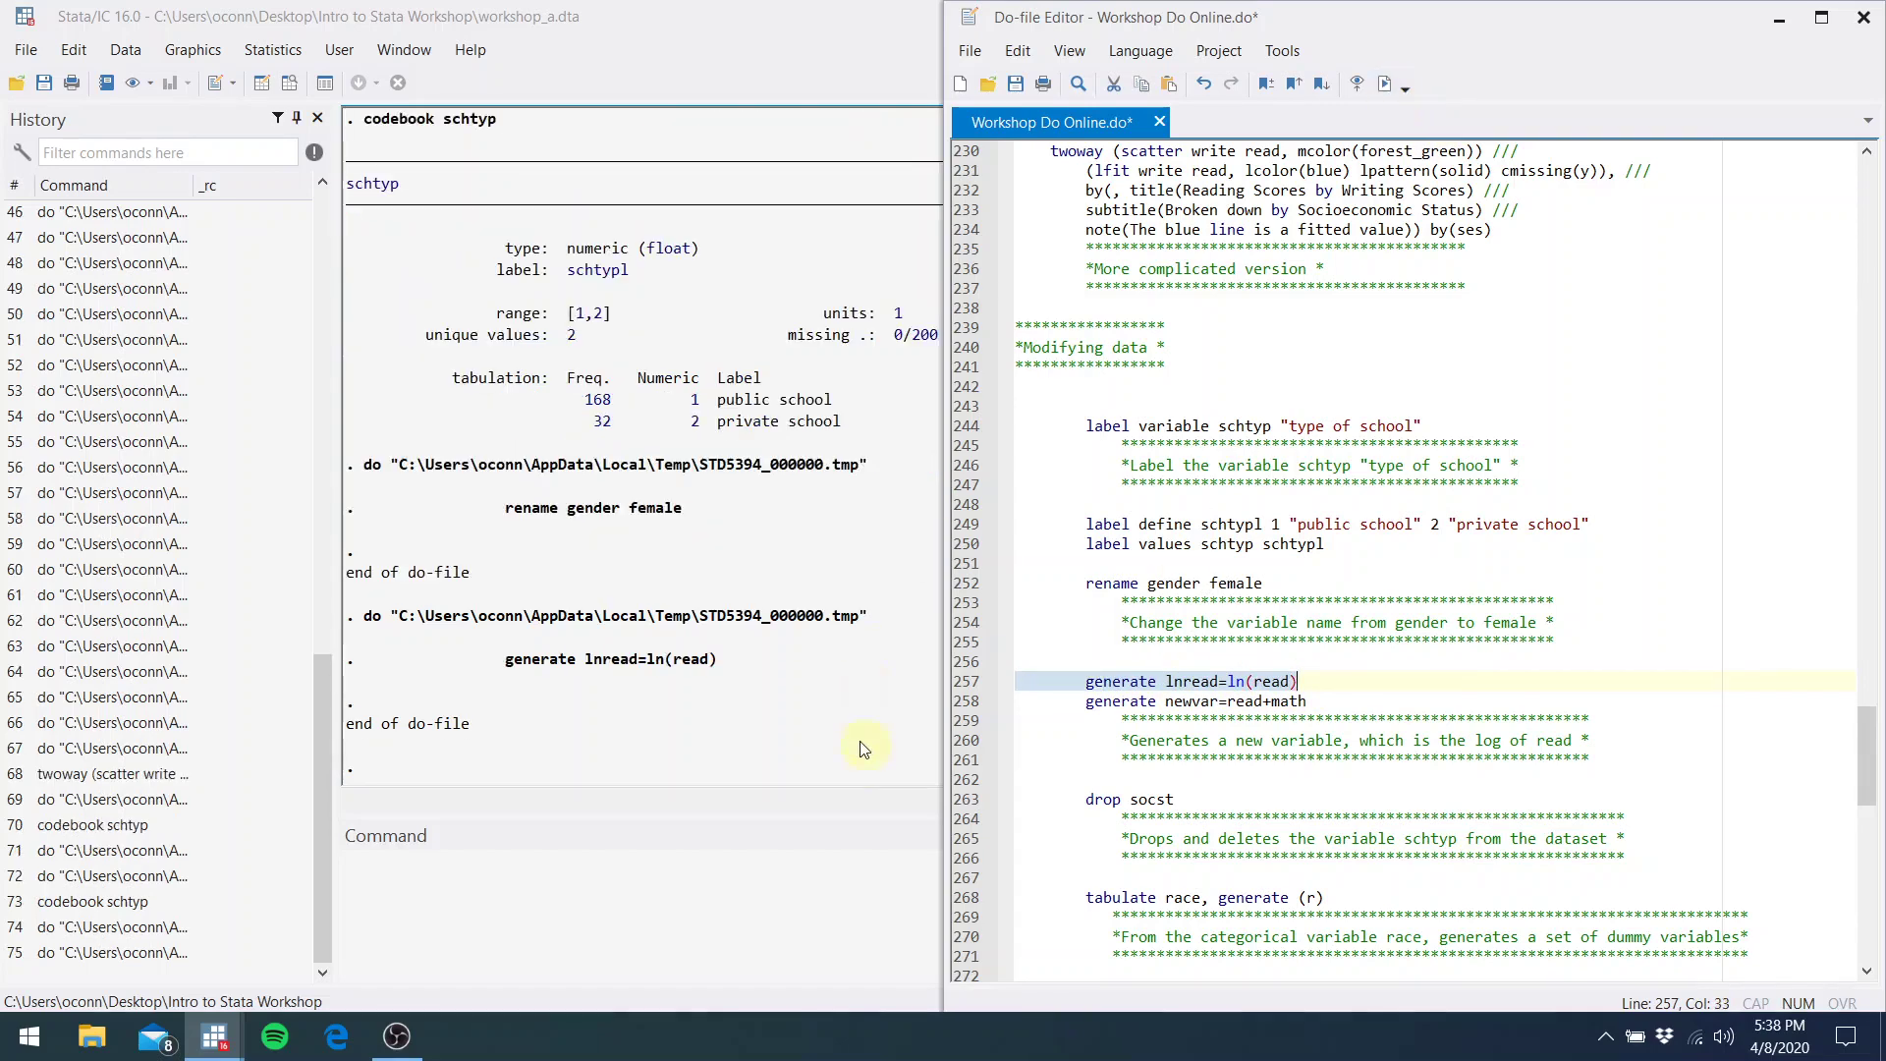
click(816, 871)
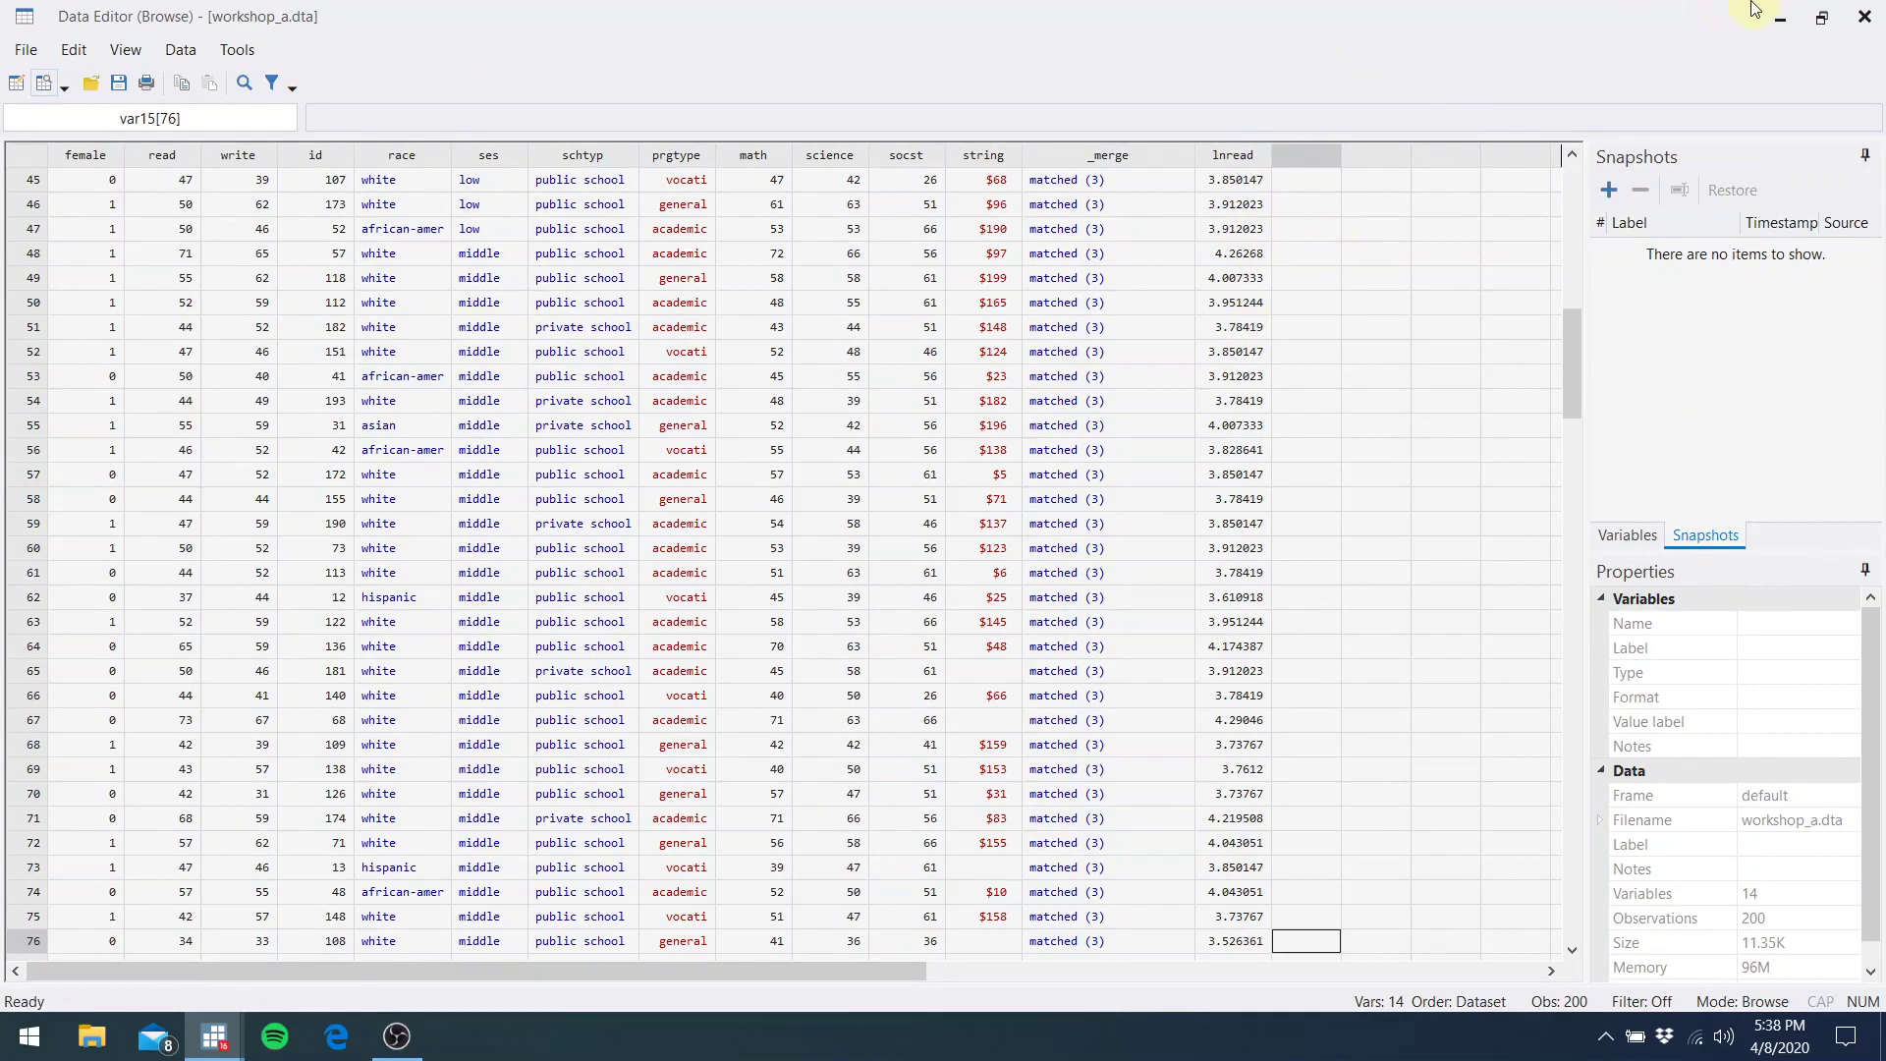
click(1863, 17)
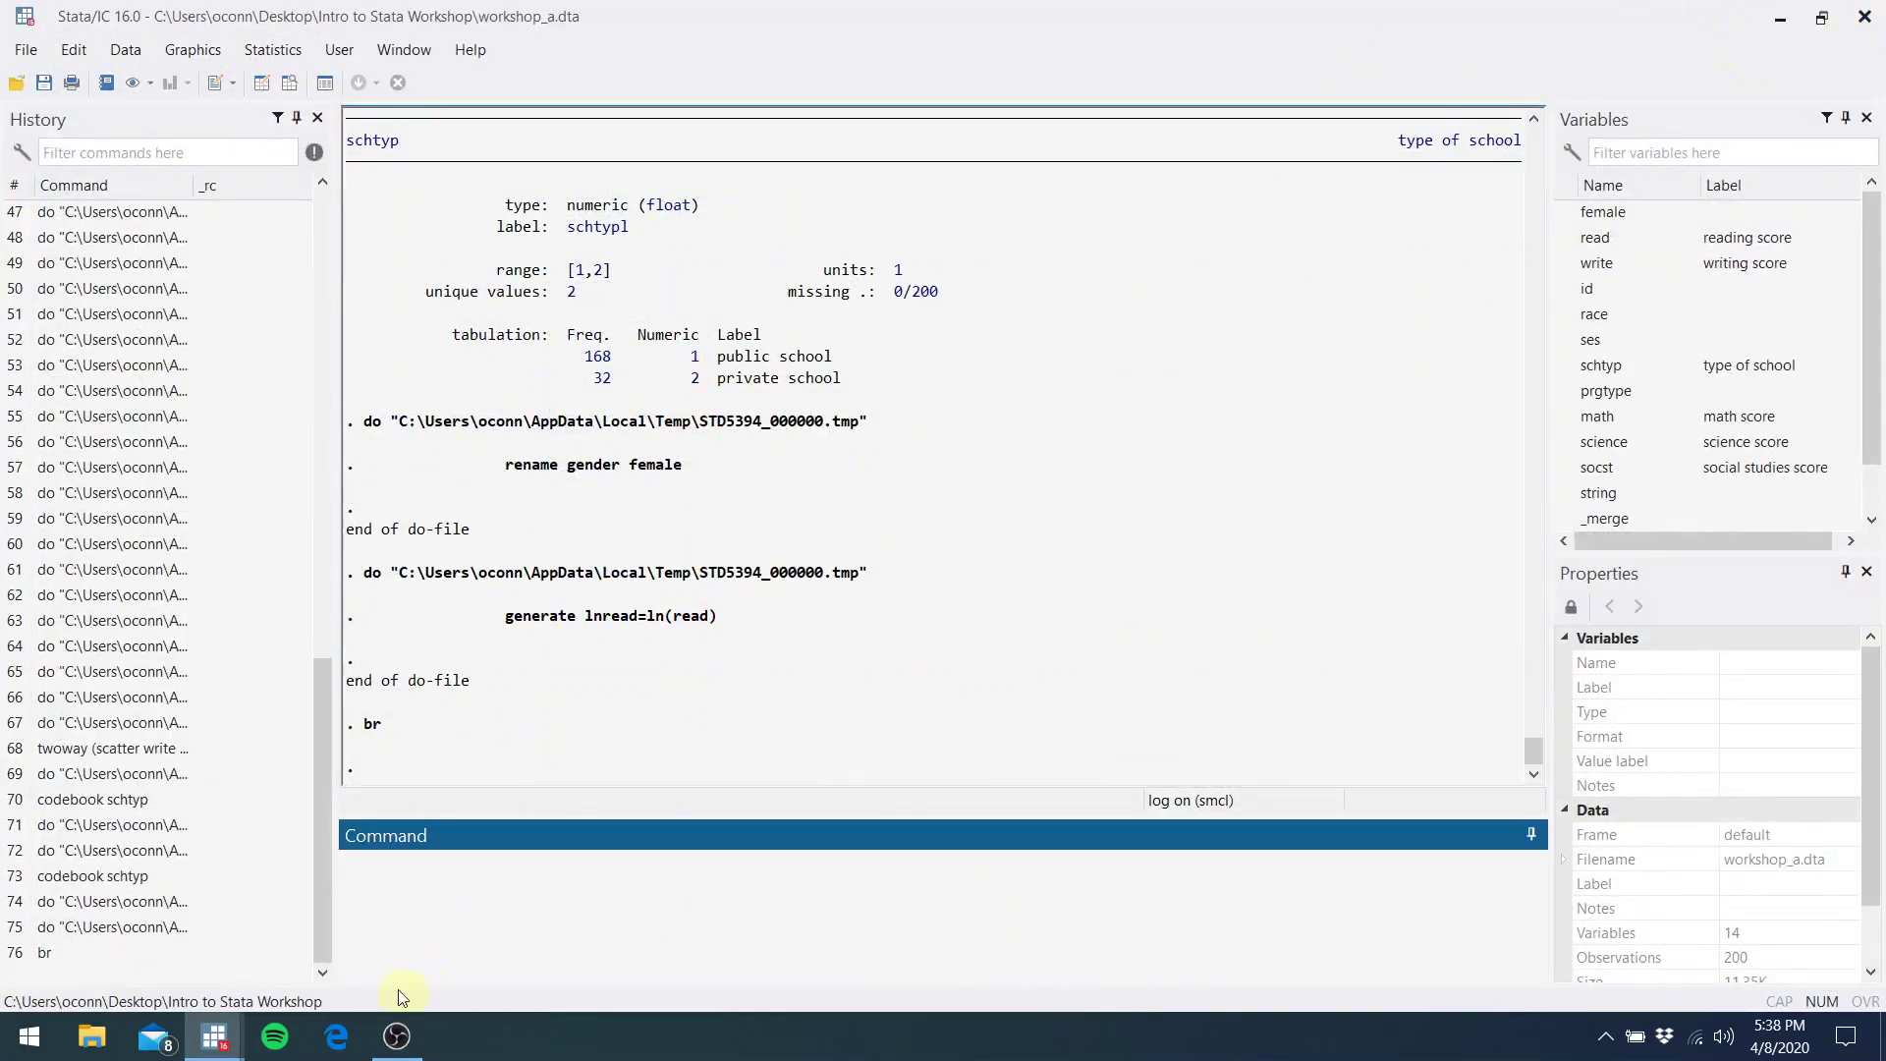
Run the do-file line generating newvar as read+math
mouse_move(214, 1035)
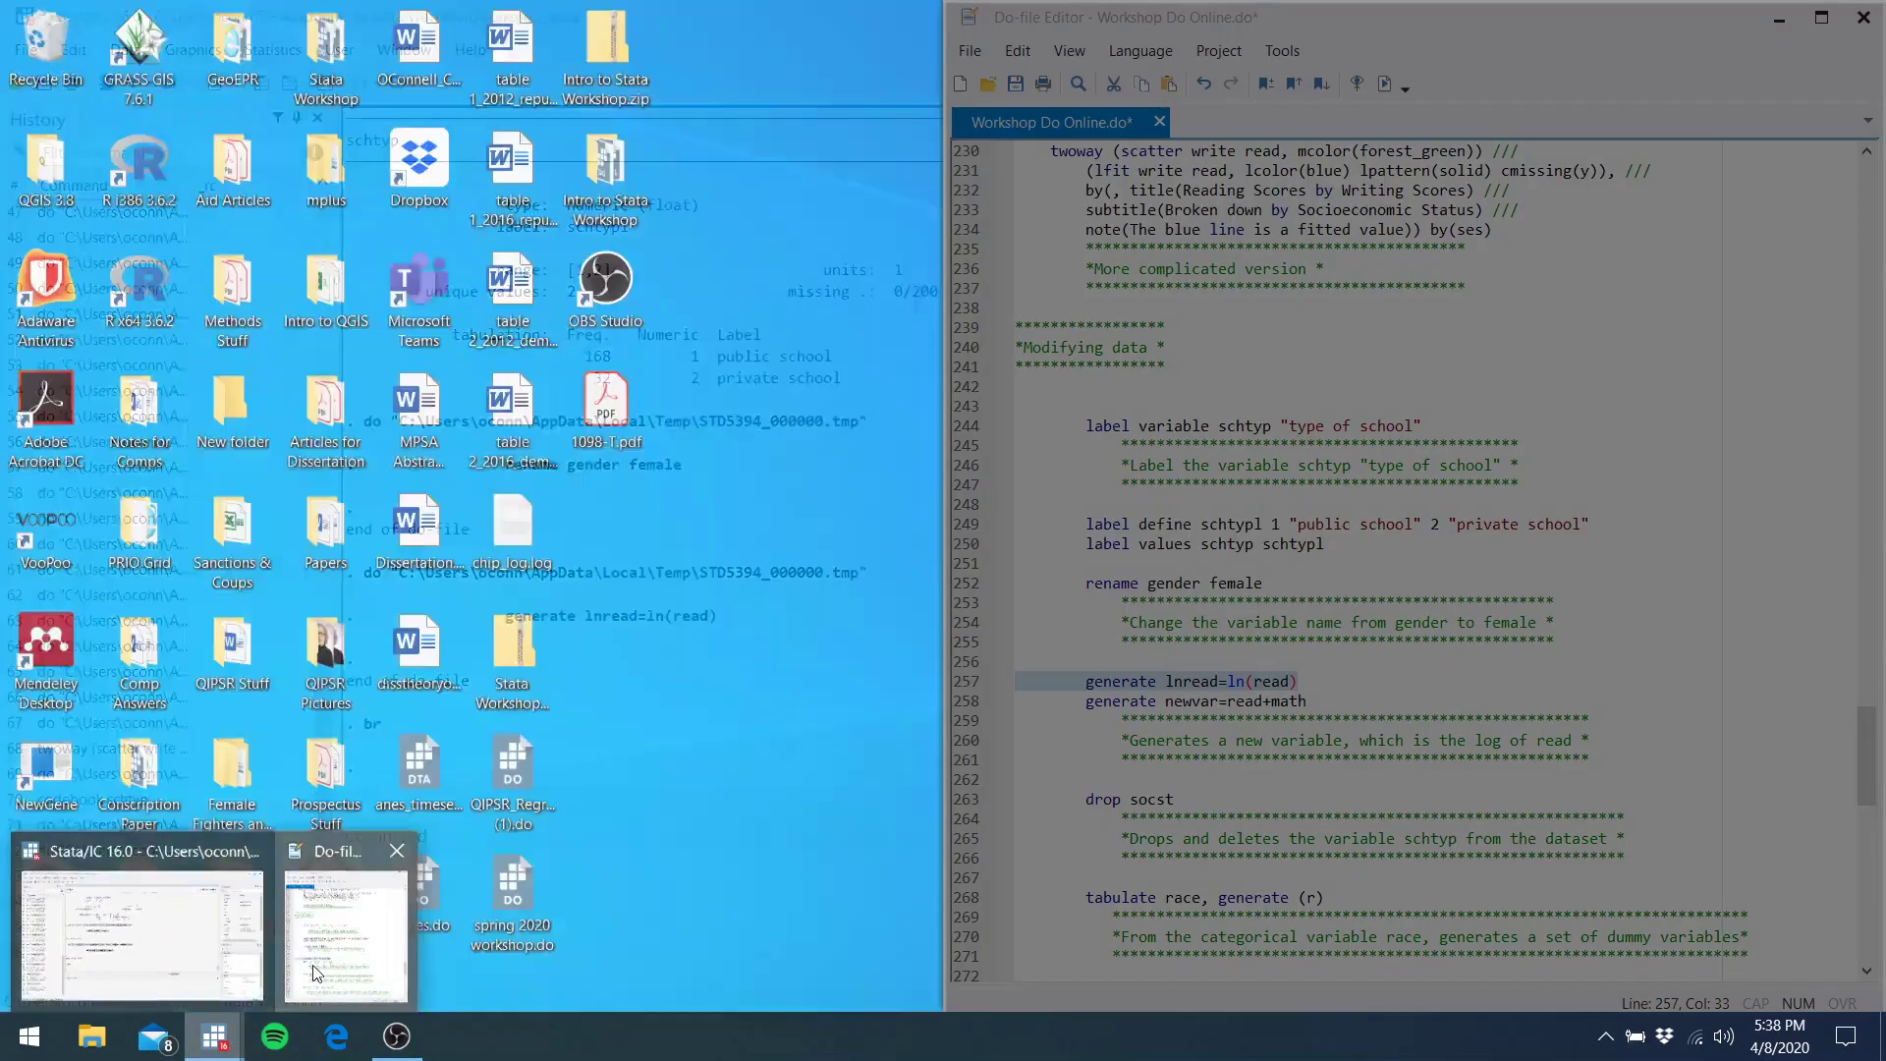
click(314, 972)
click(1261, 701)
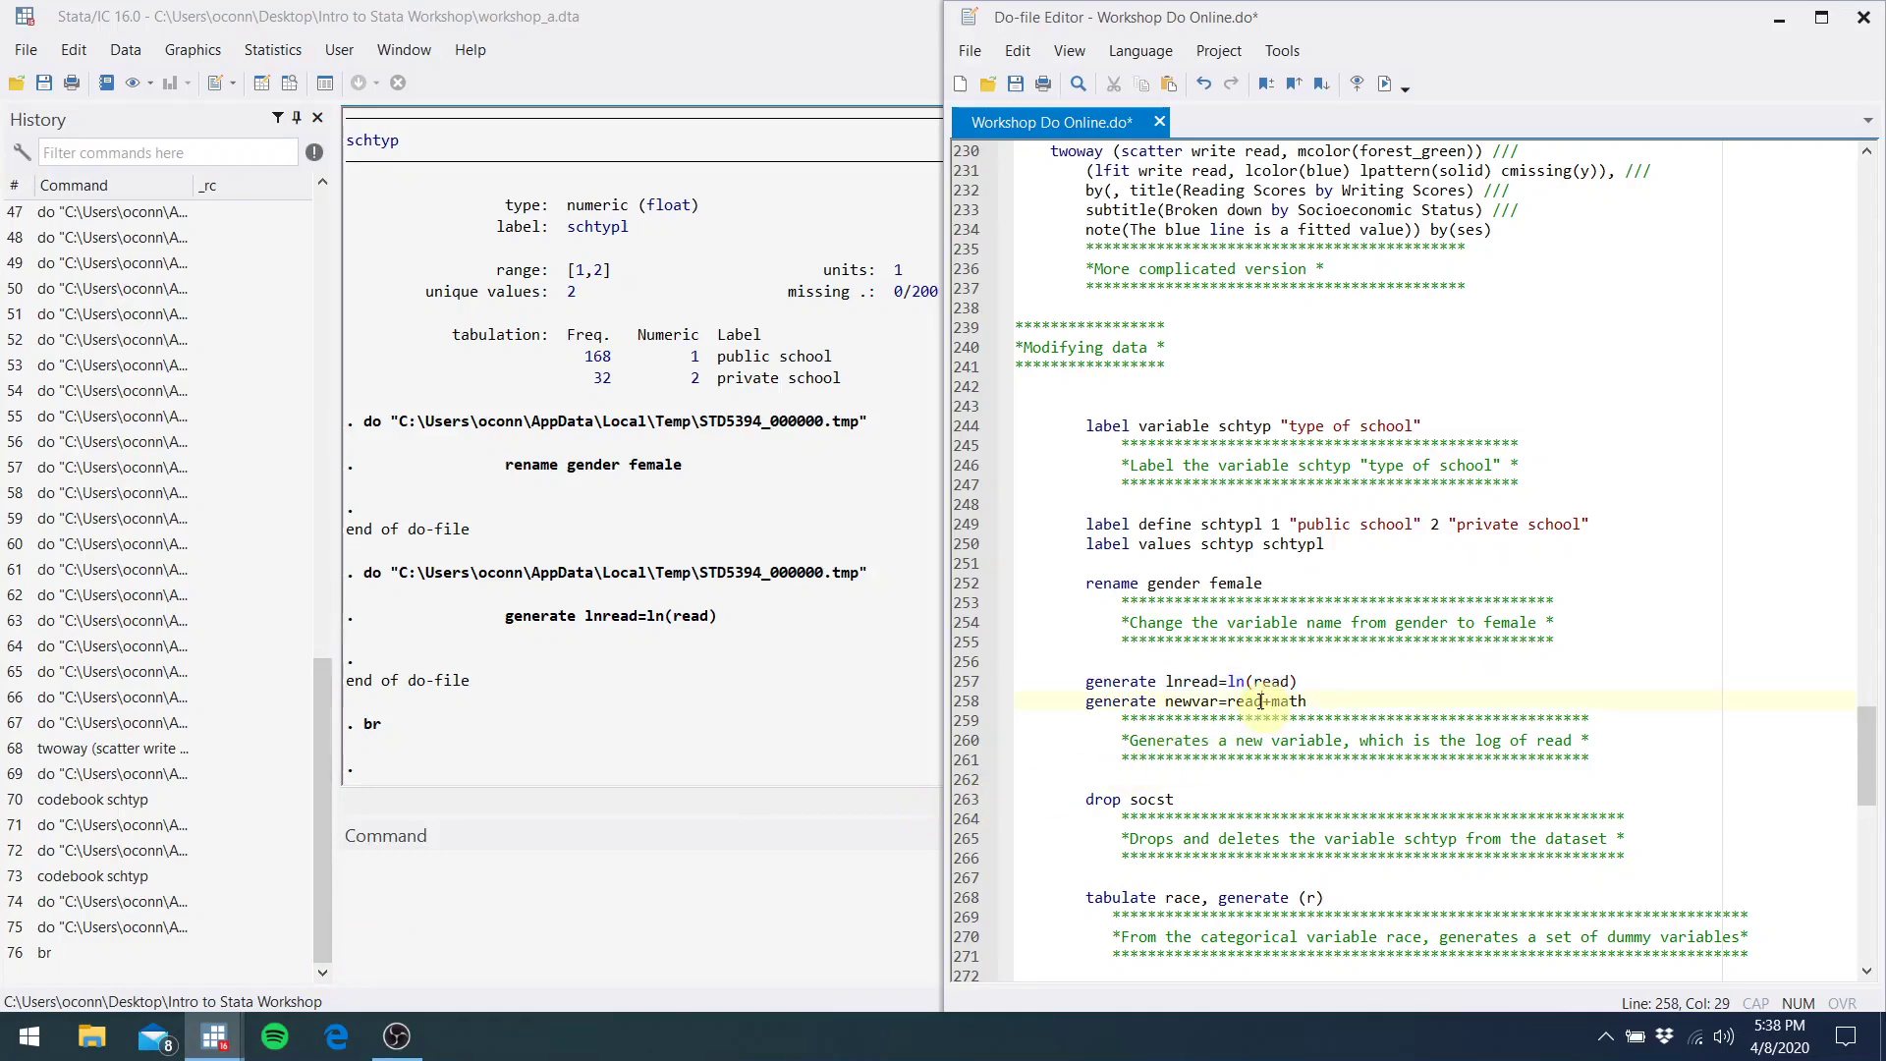
drag(1311, 700, 1077, 698)
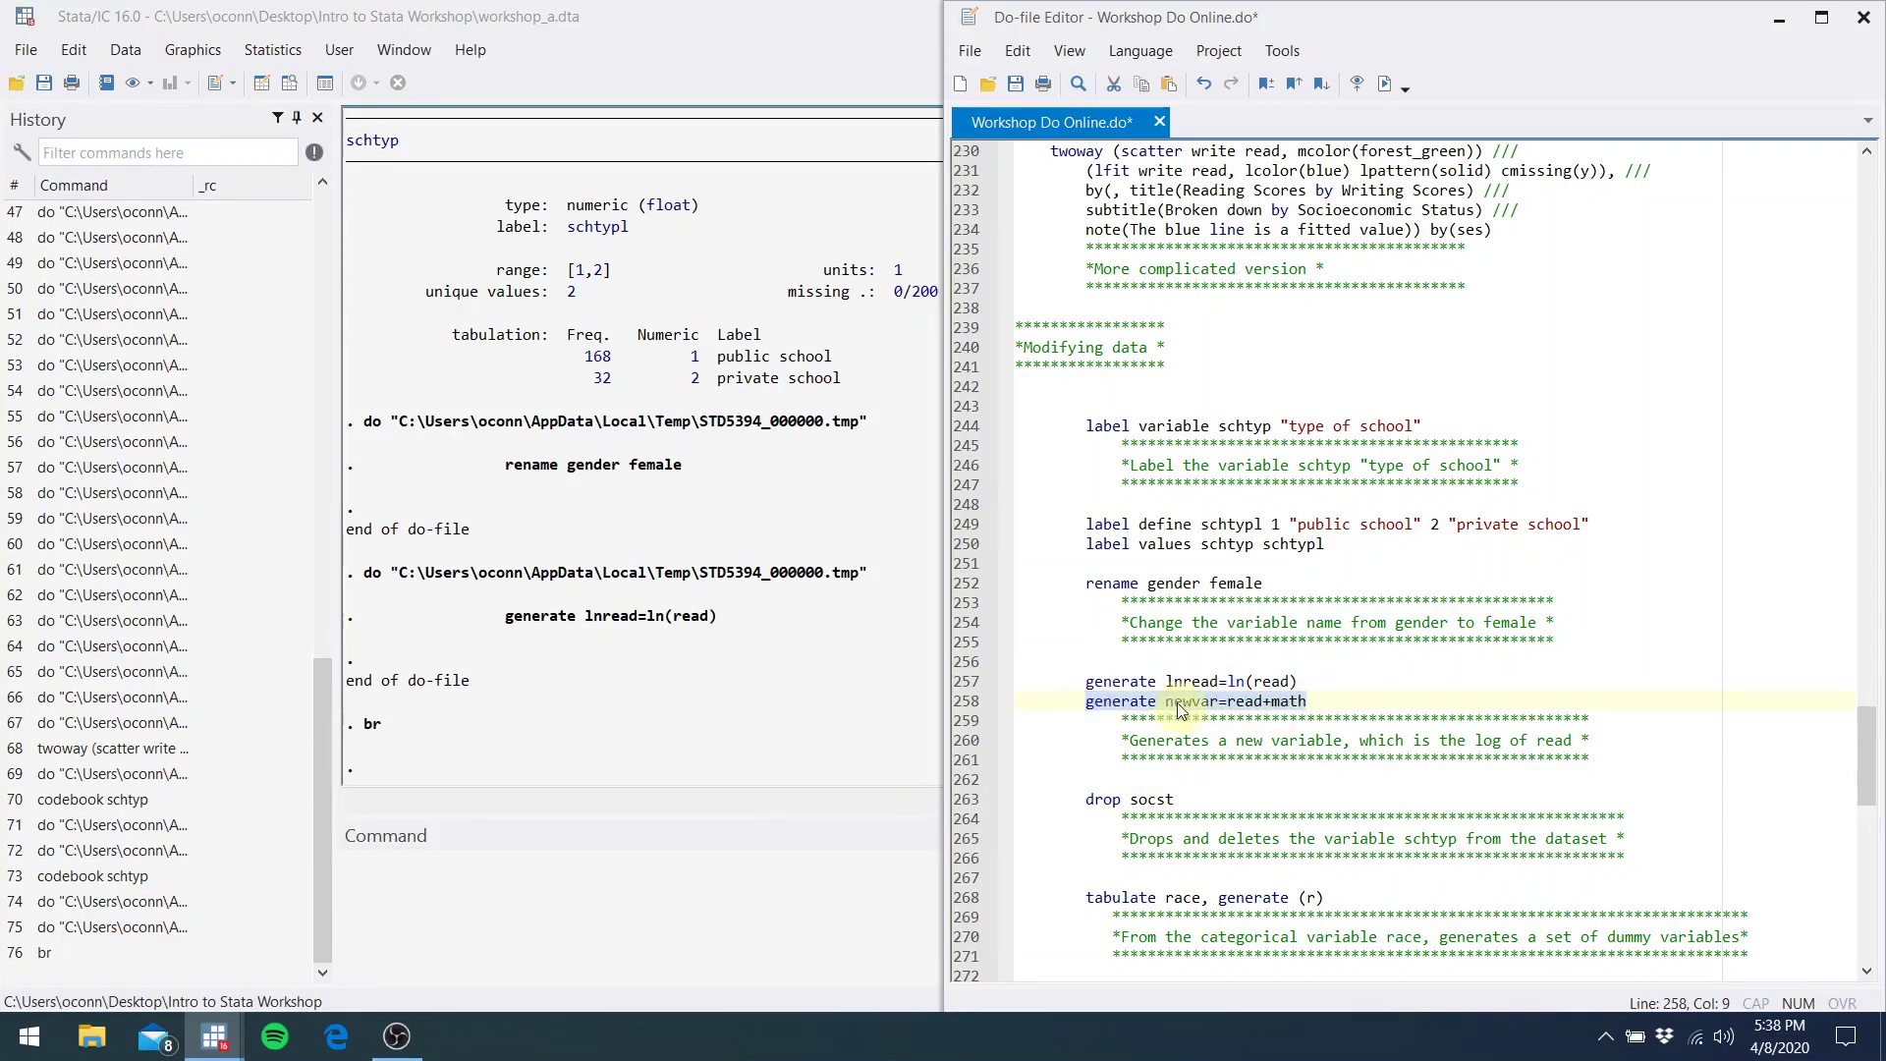
click(1379, 92)
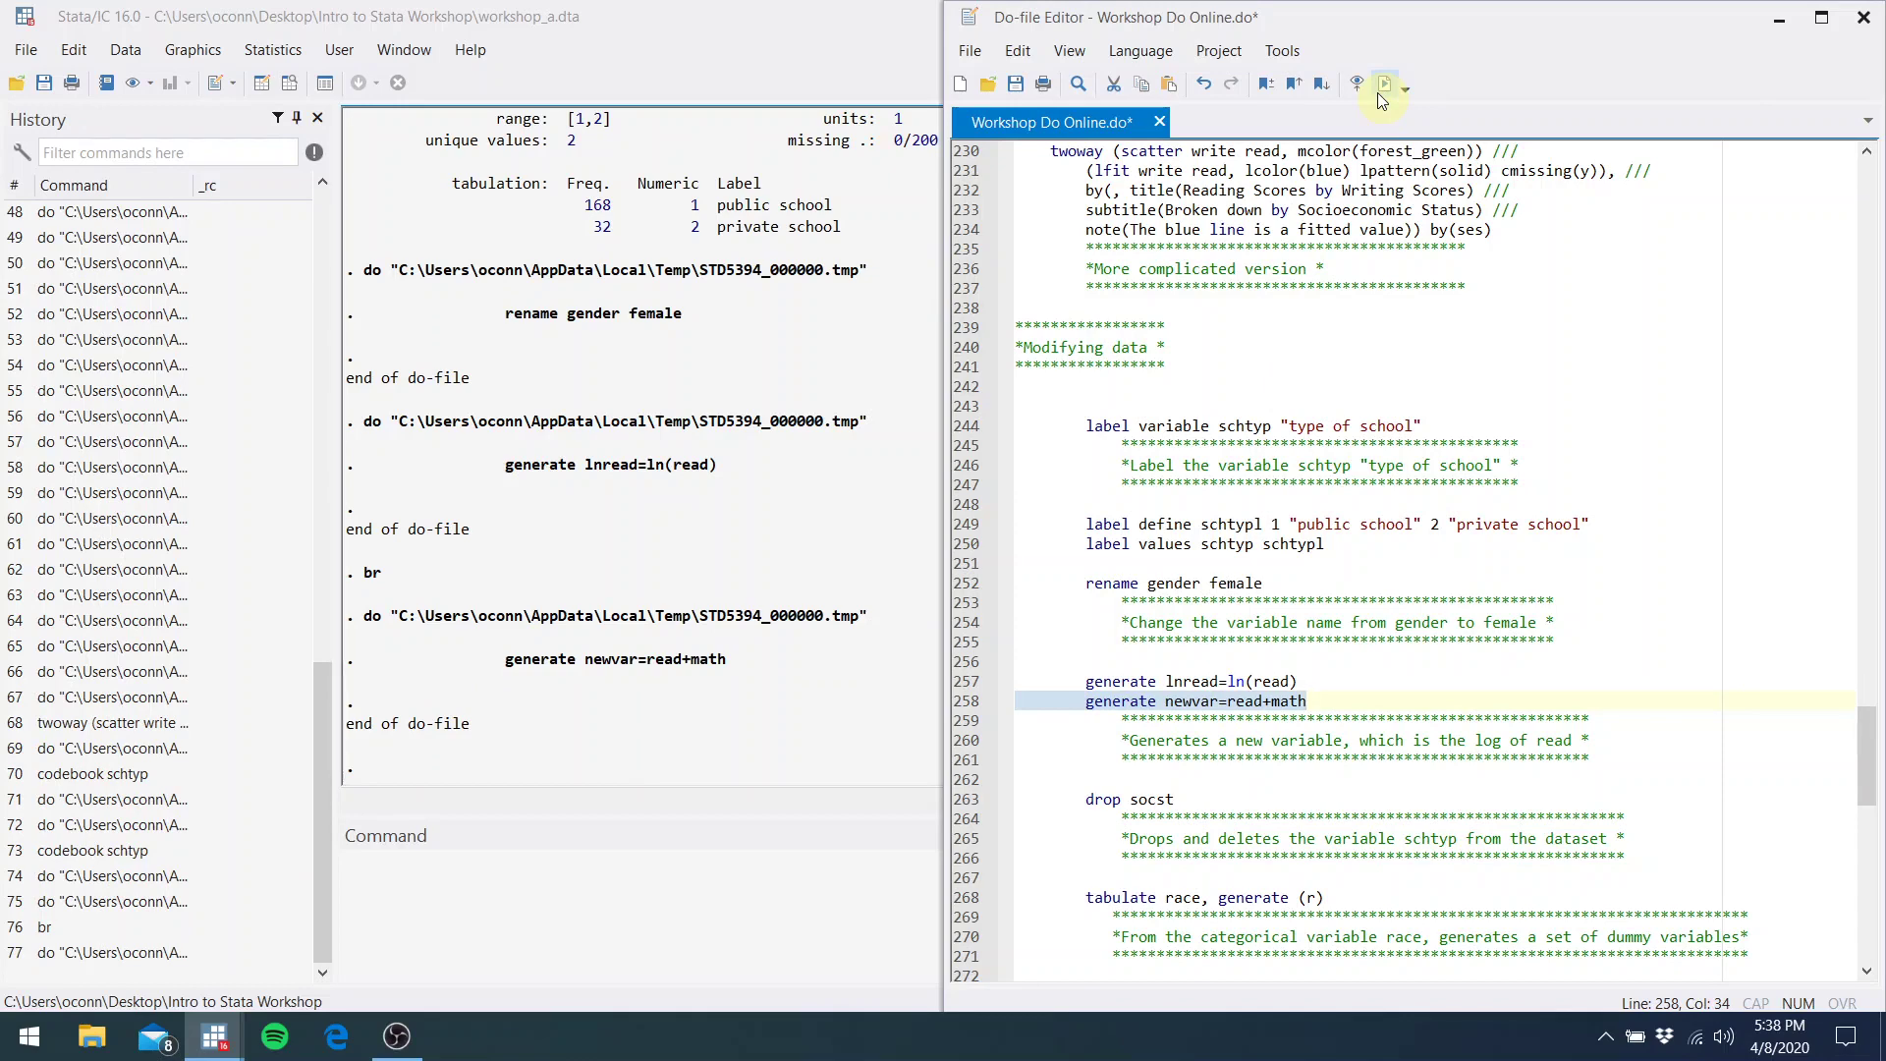
click(1321, 695)
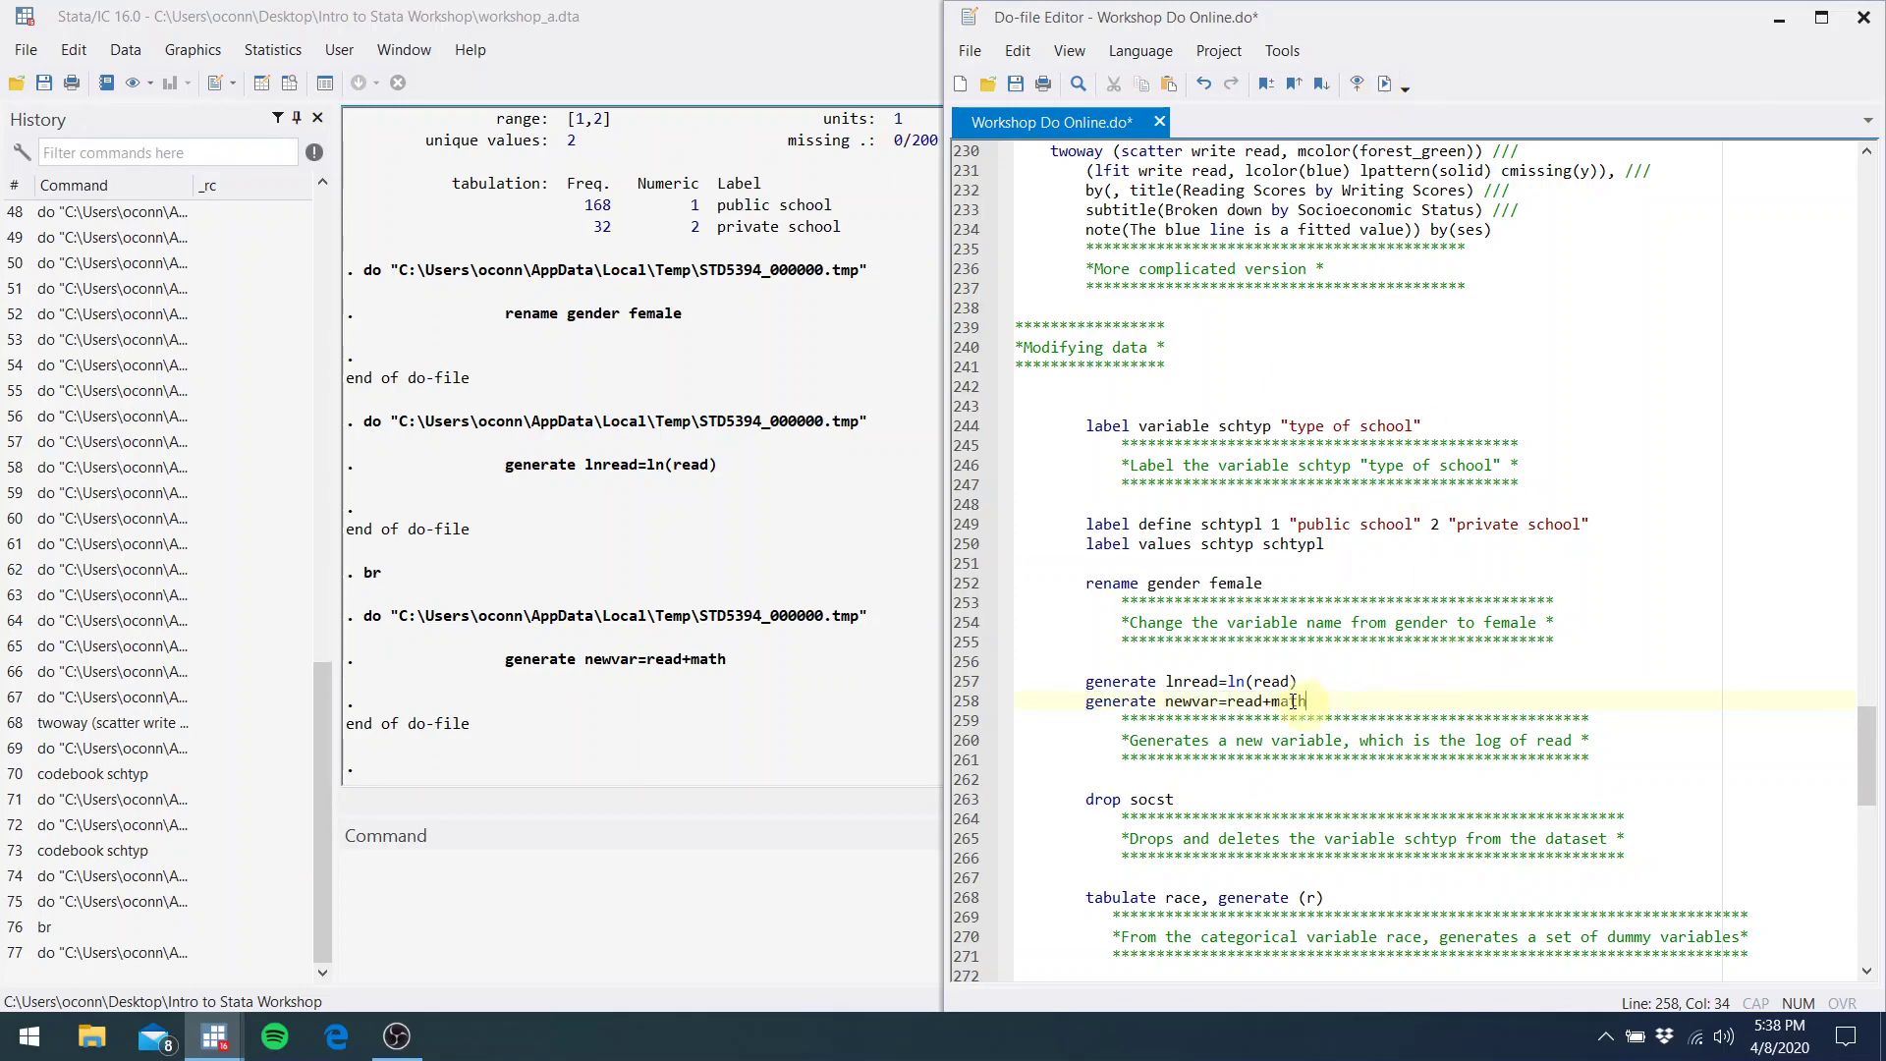
click(1225, 700)
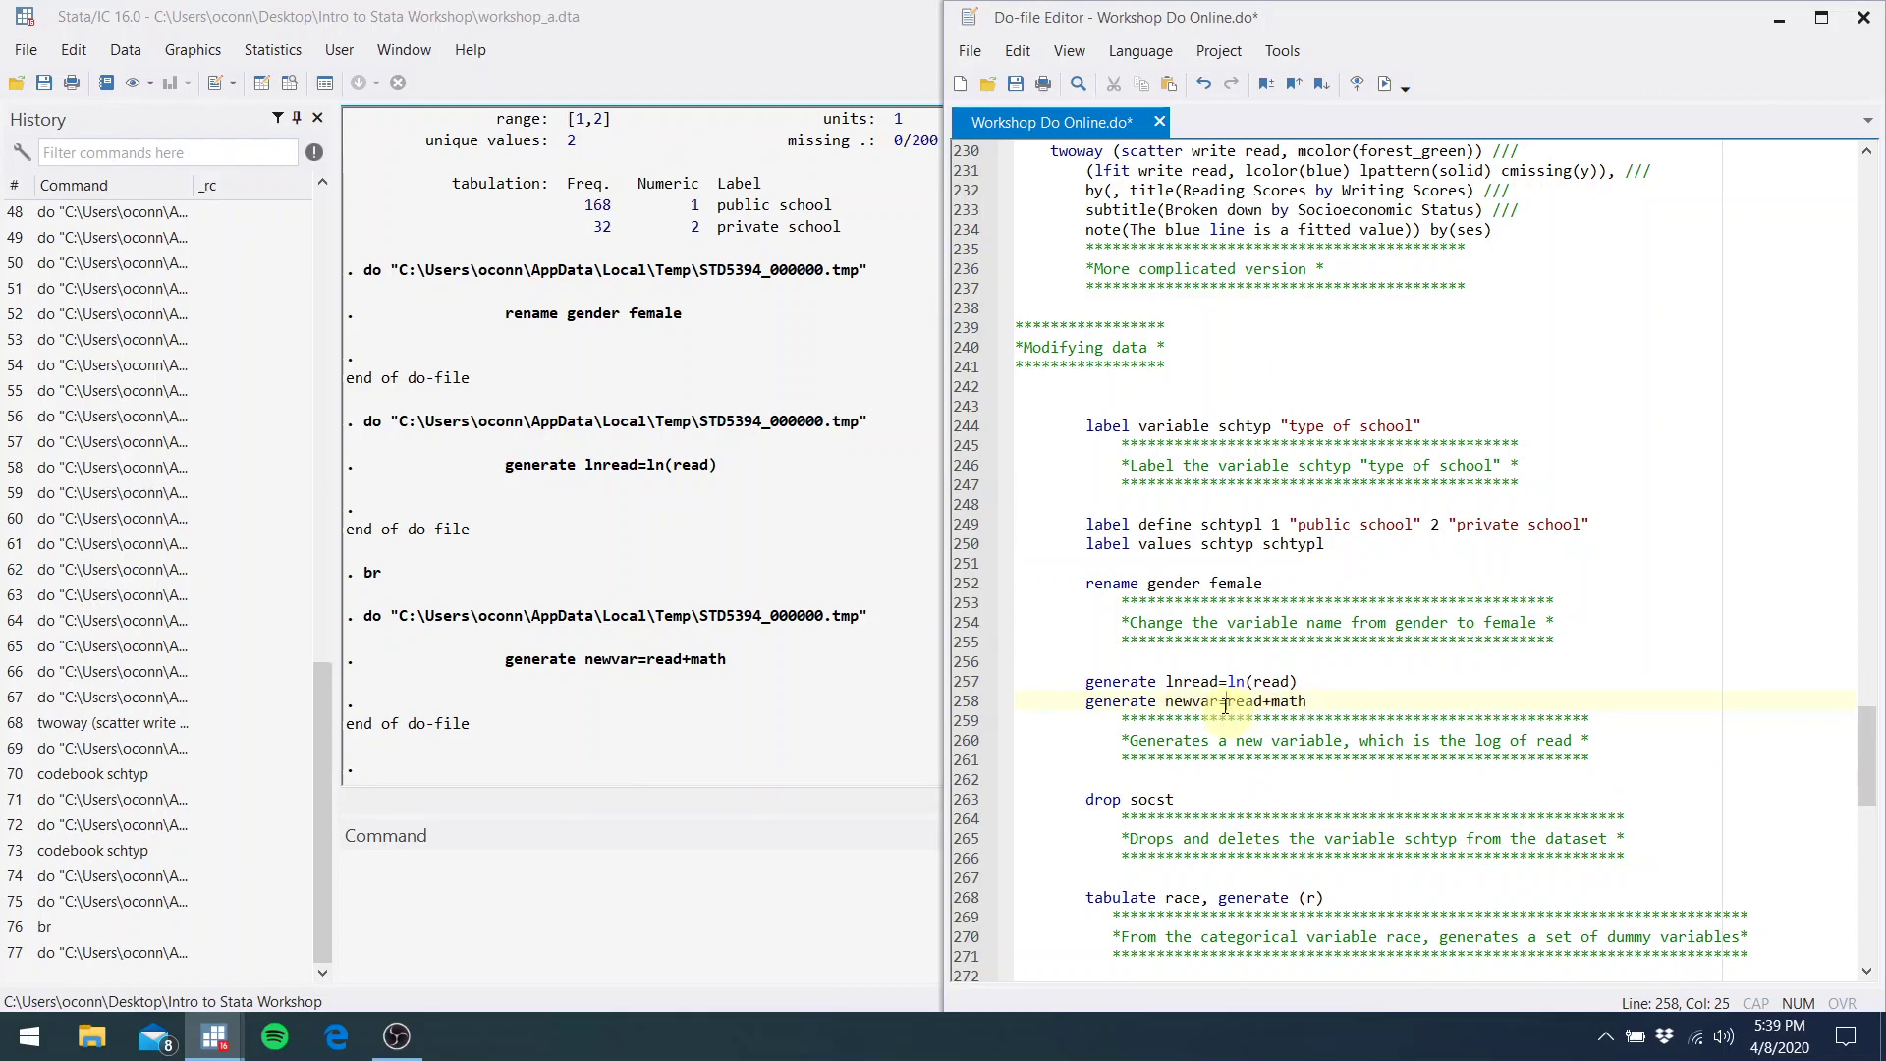
Run the do-file line that drops the variable socst from the dataset
click(1202, 758)
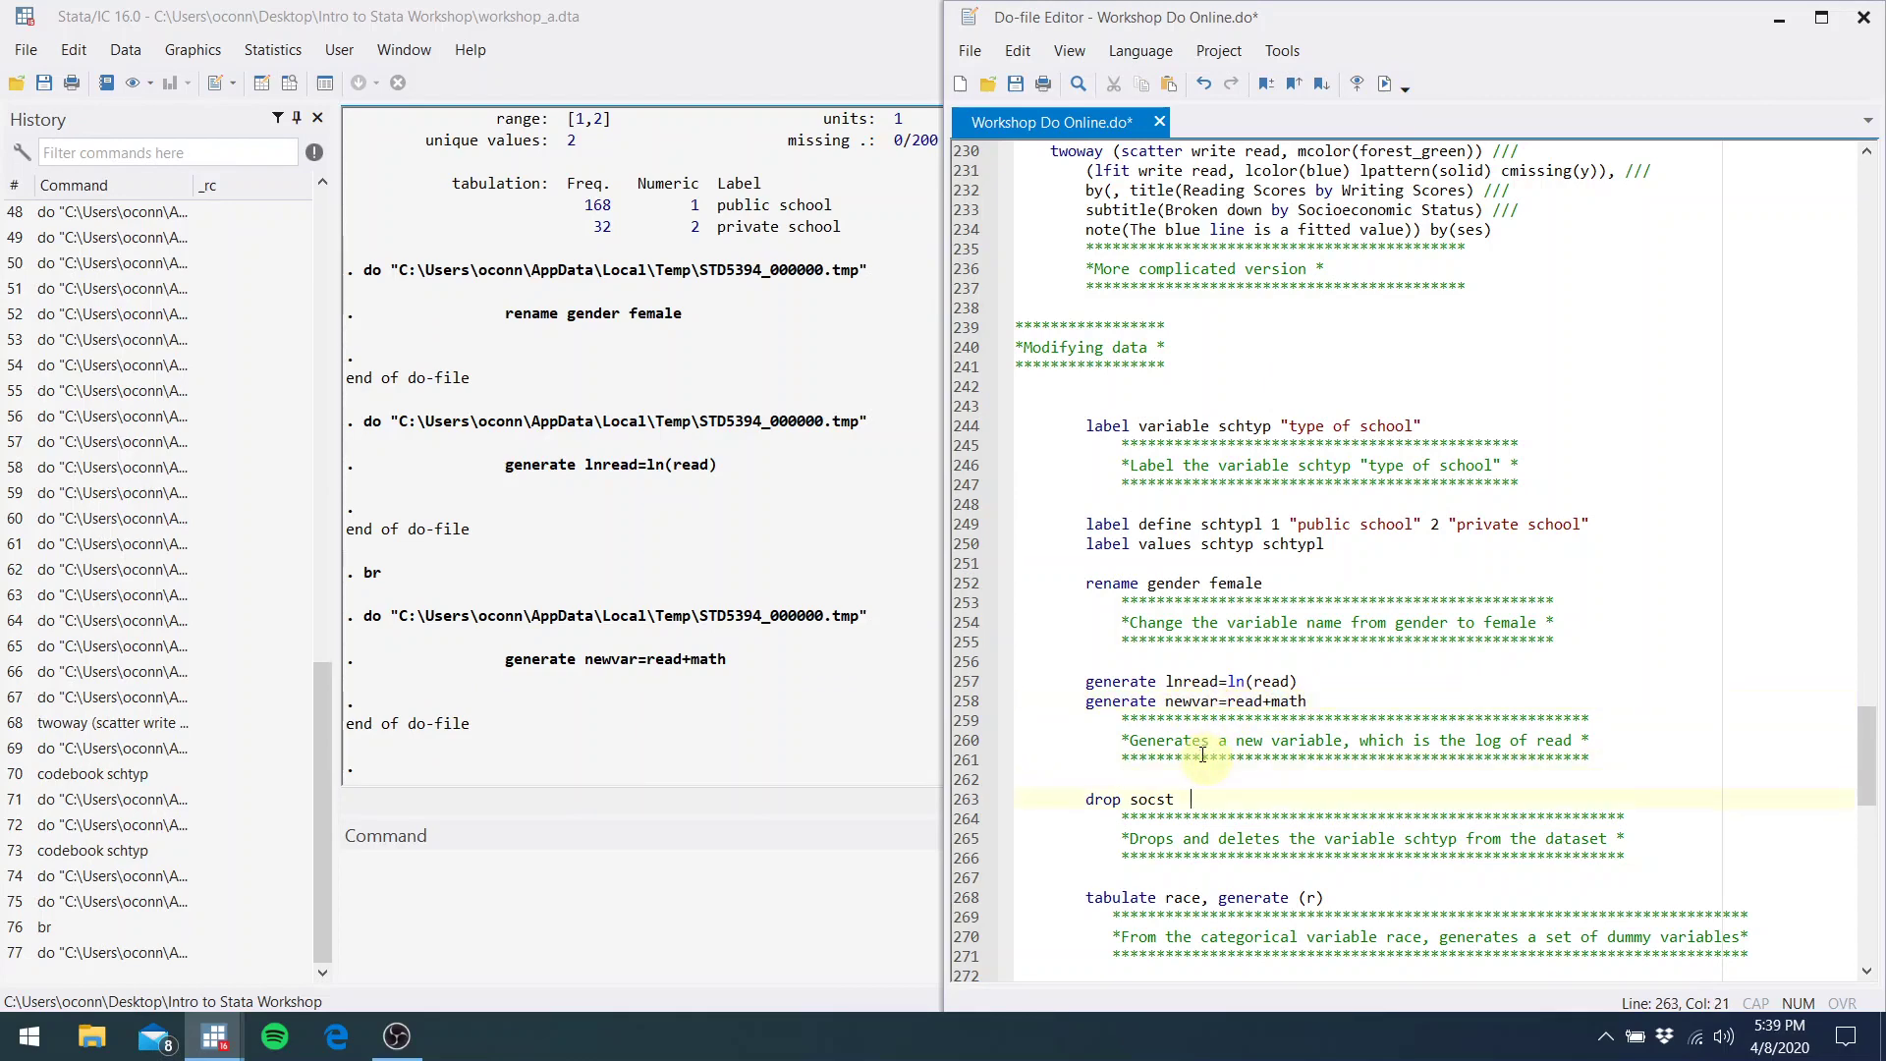
key(Down)
key(Down)
key(Down)
key(Down)
key(Down)
key(Down)
key(Down)
key(Down)
key(Down)
key(Down)
key(Down)
key(Down)
key(Down)
key(Down)
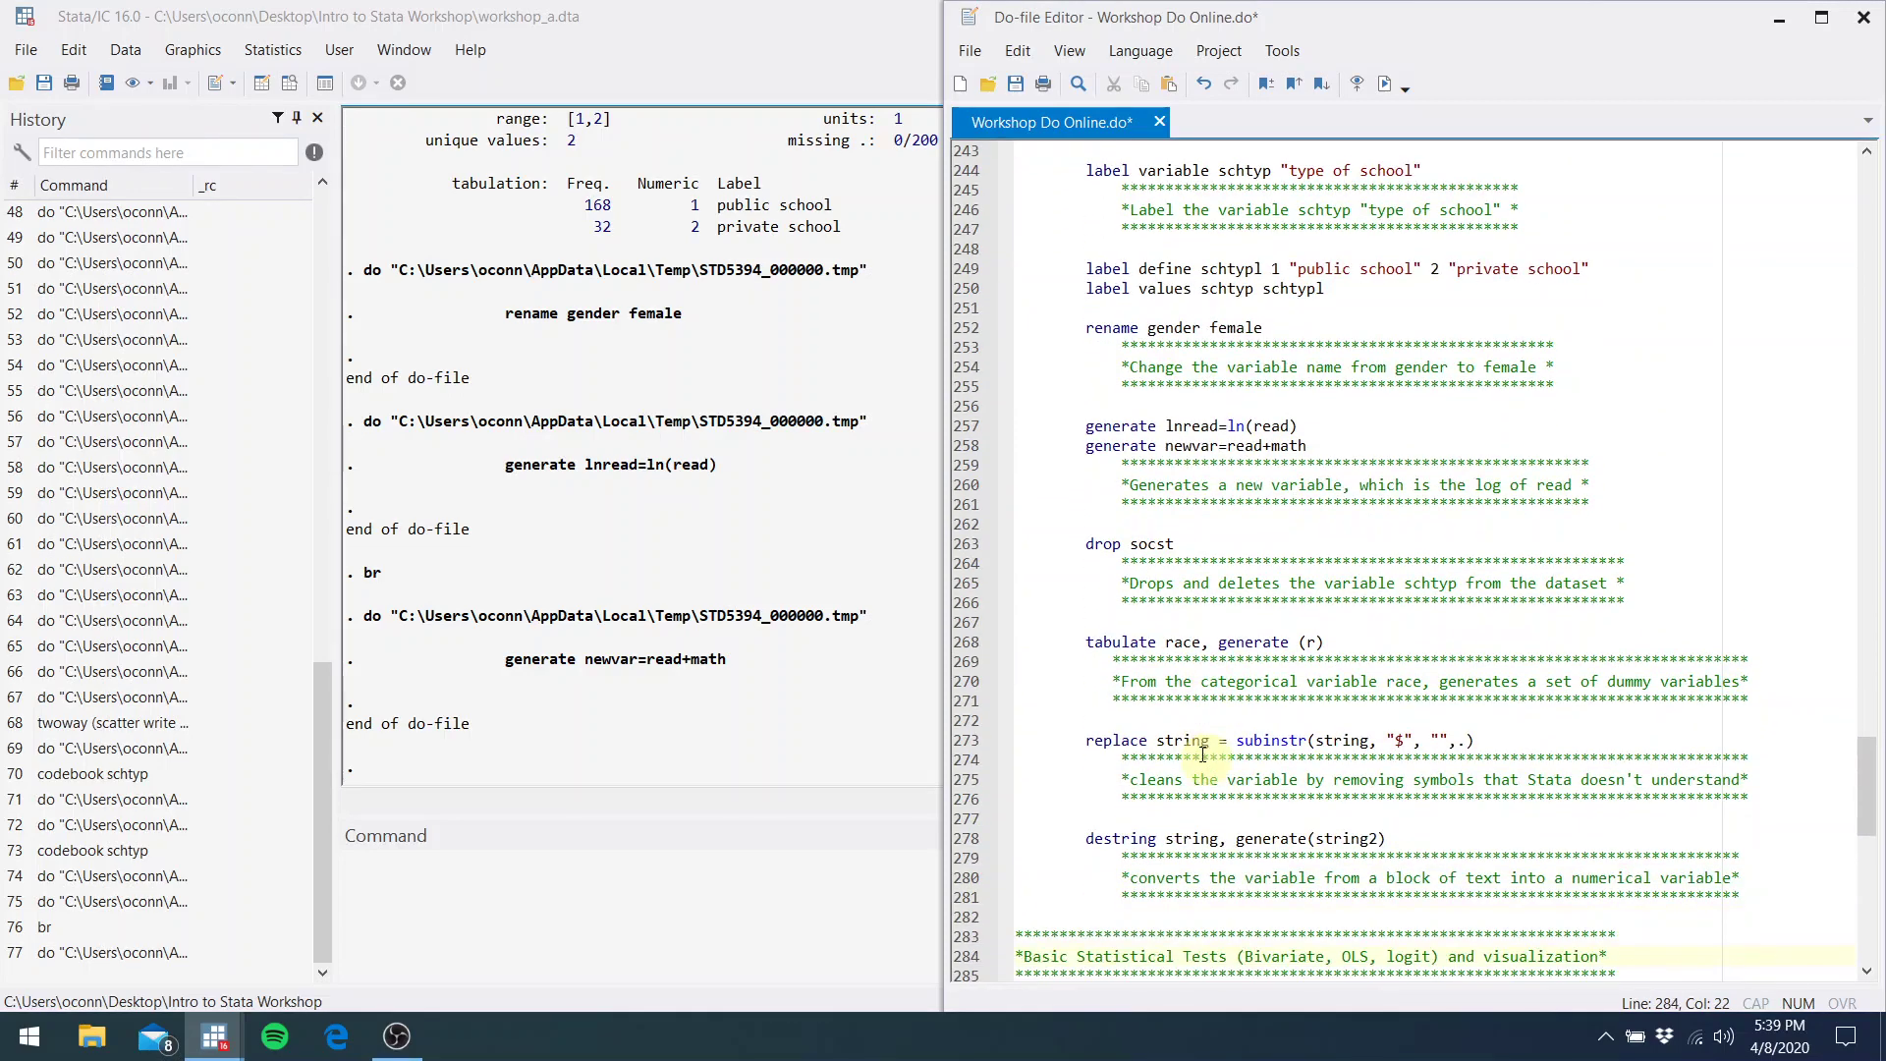
click(1180, 544)
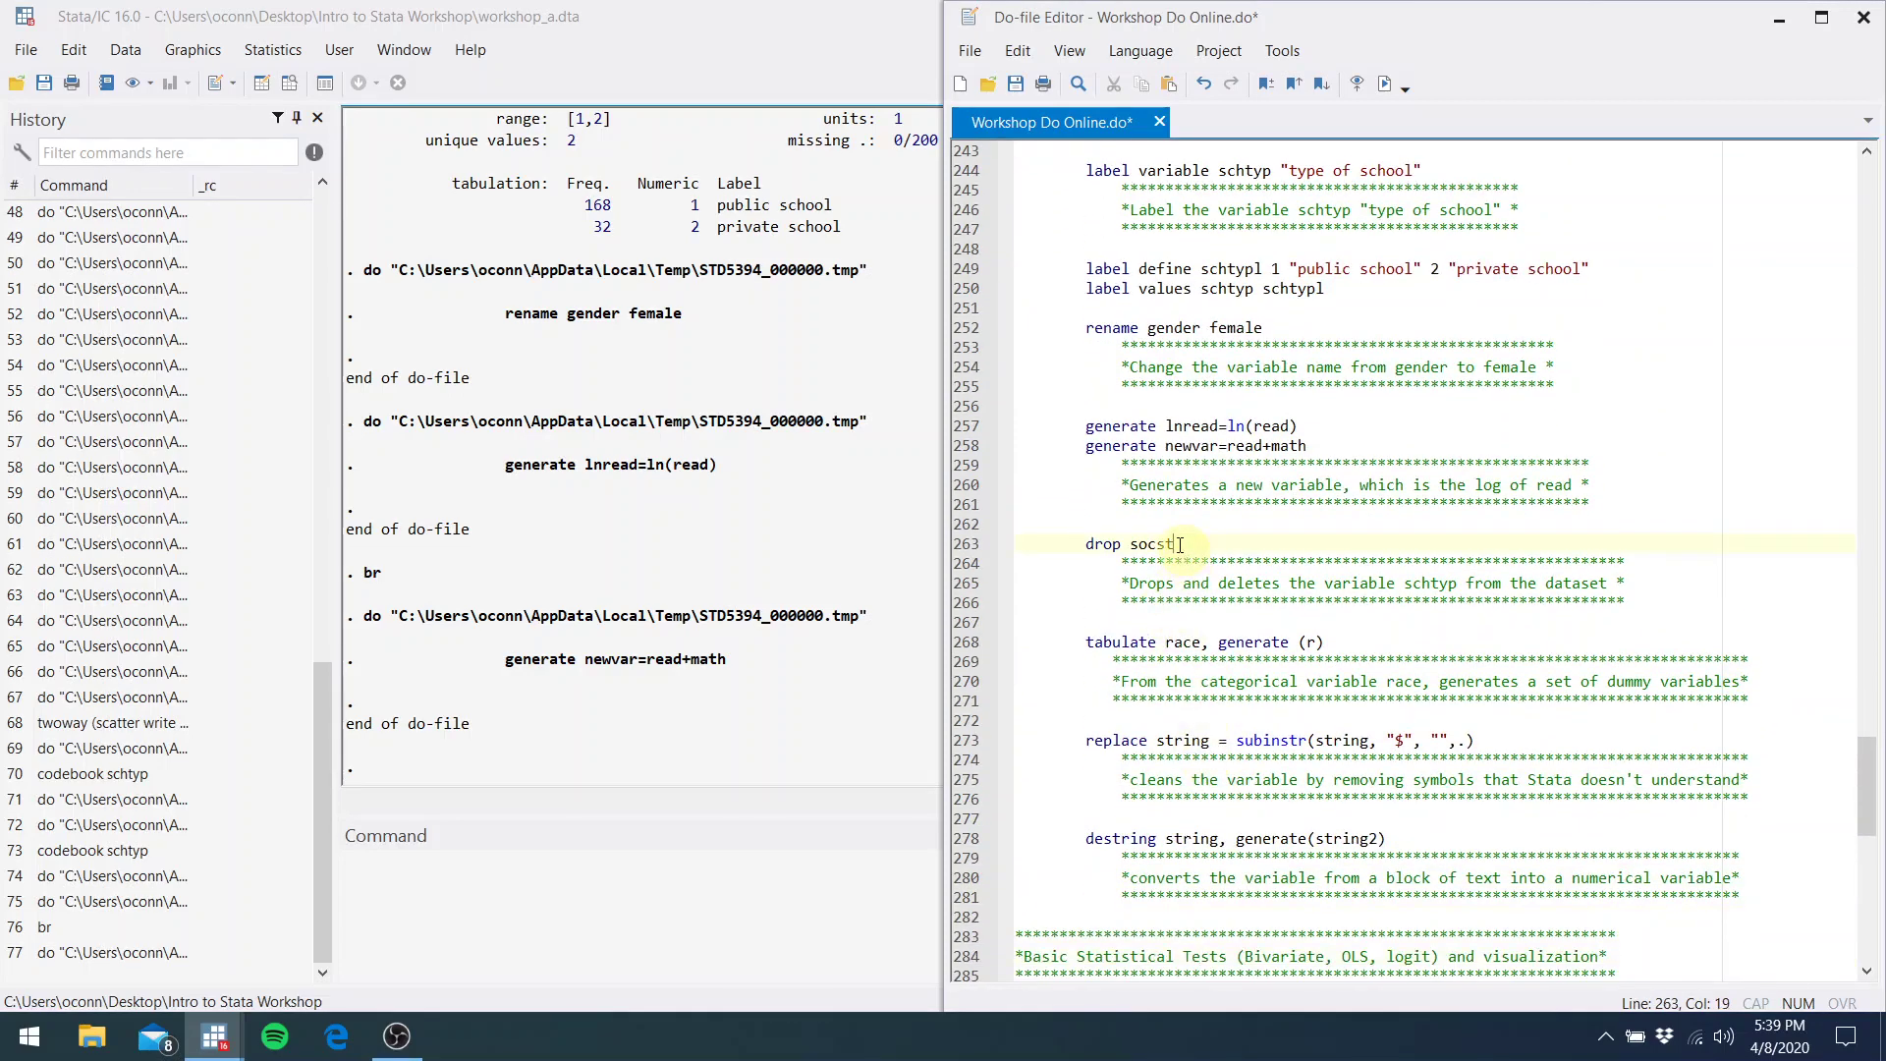
click(1111, 544)
drag(1181, 546, 1089, 549)
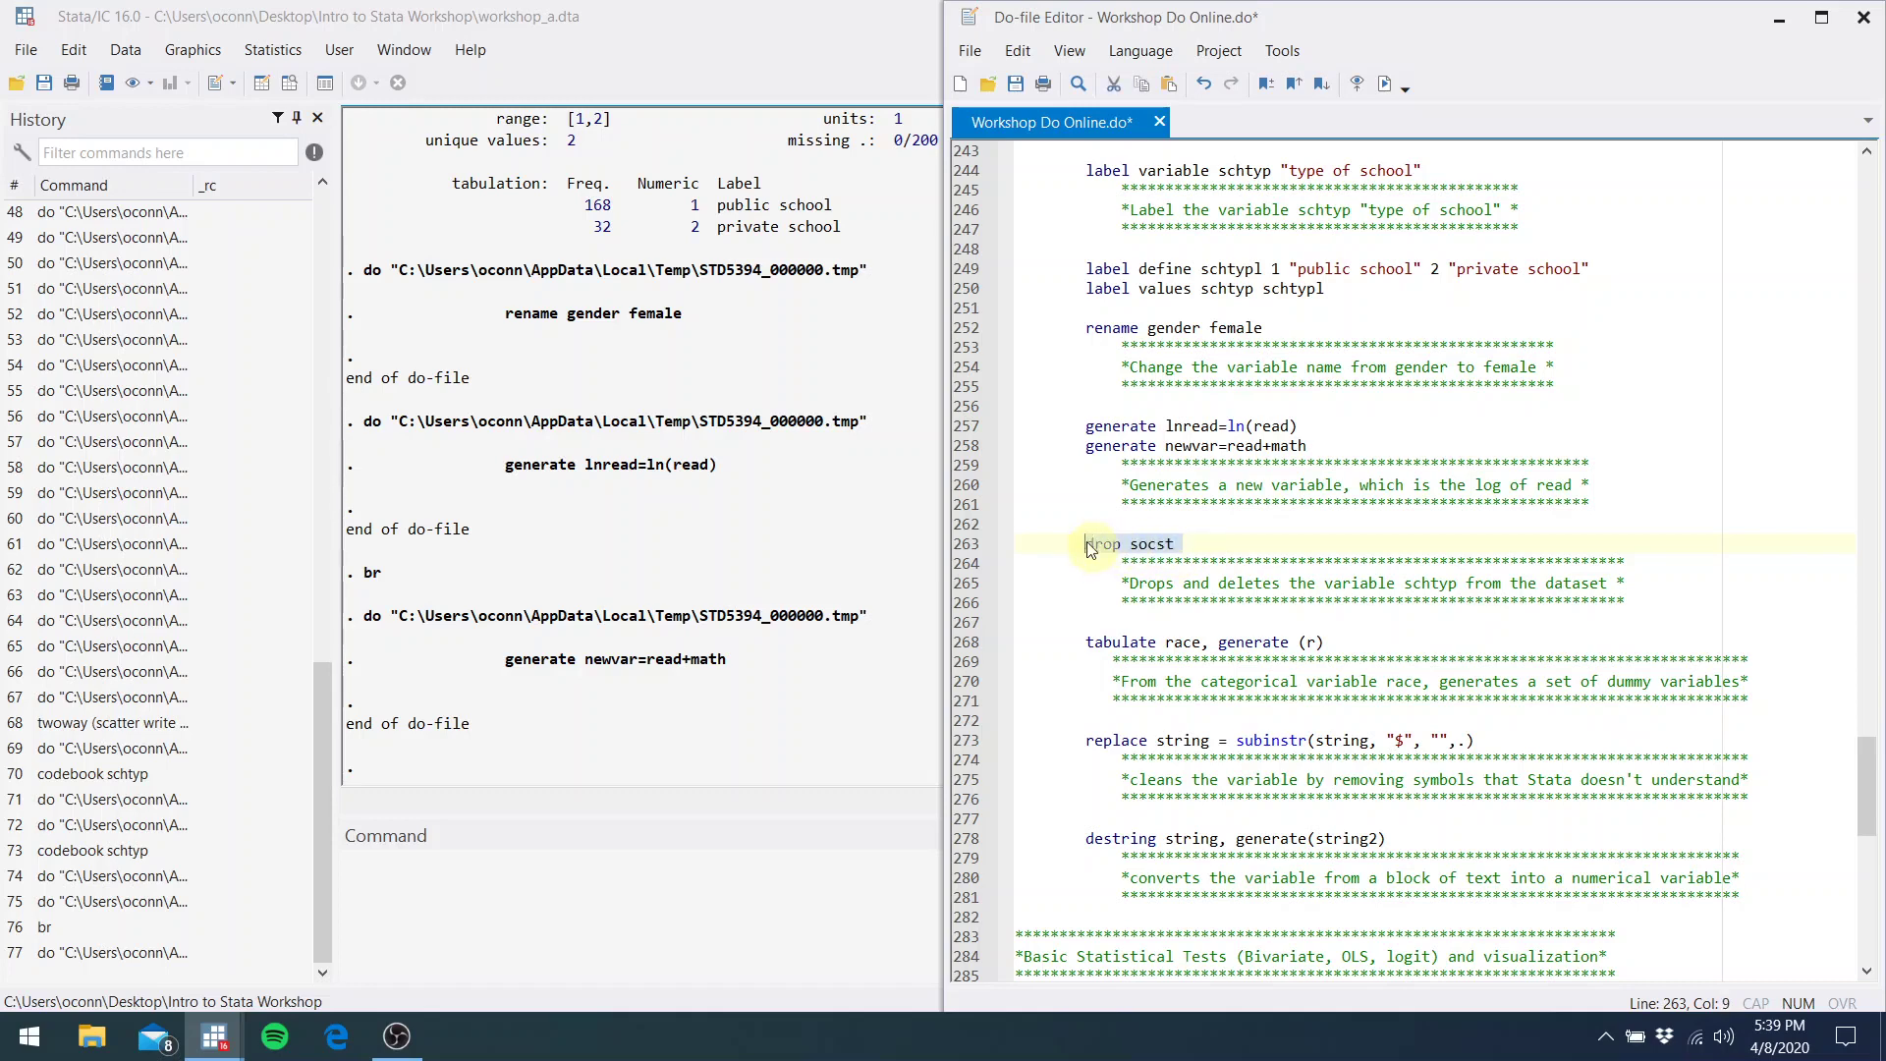
click(1388, 84)
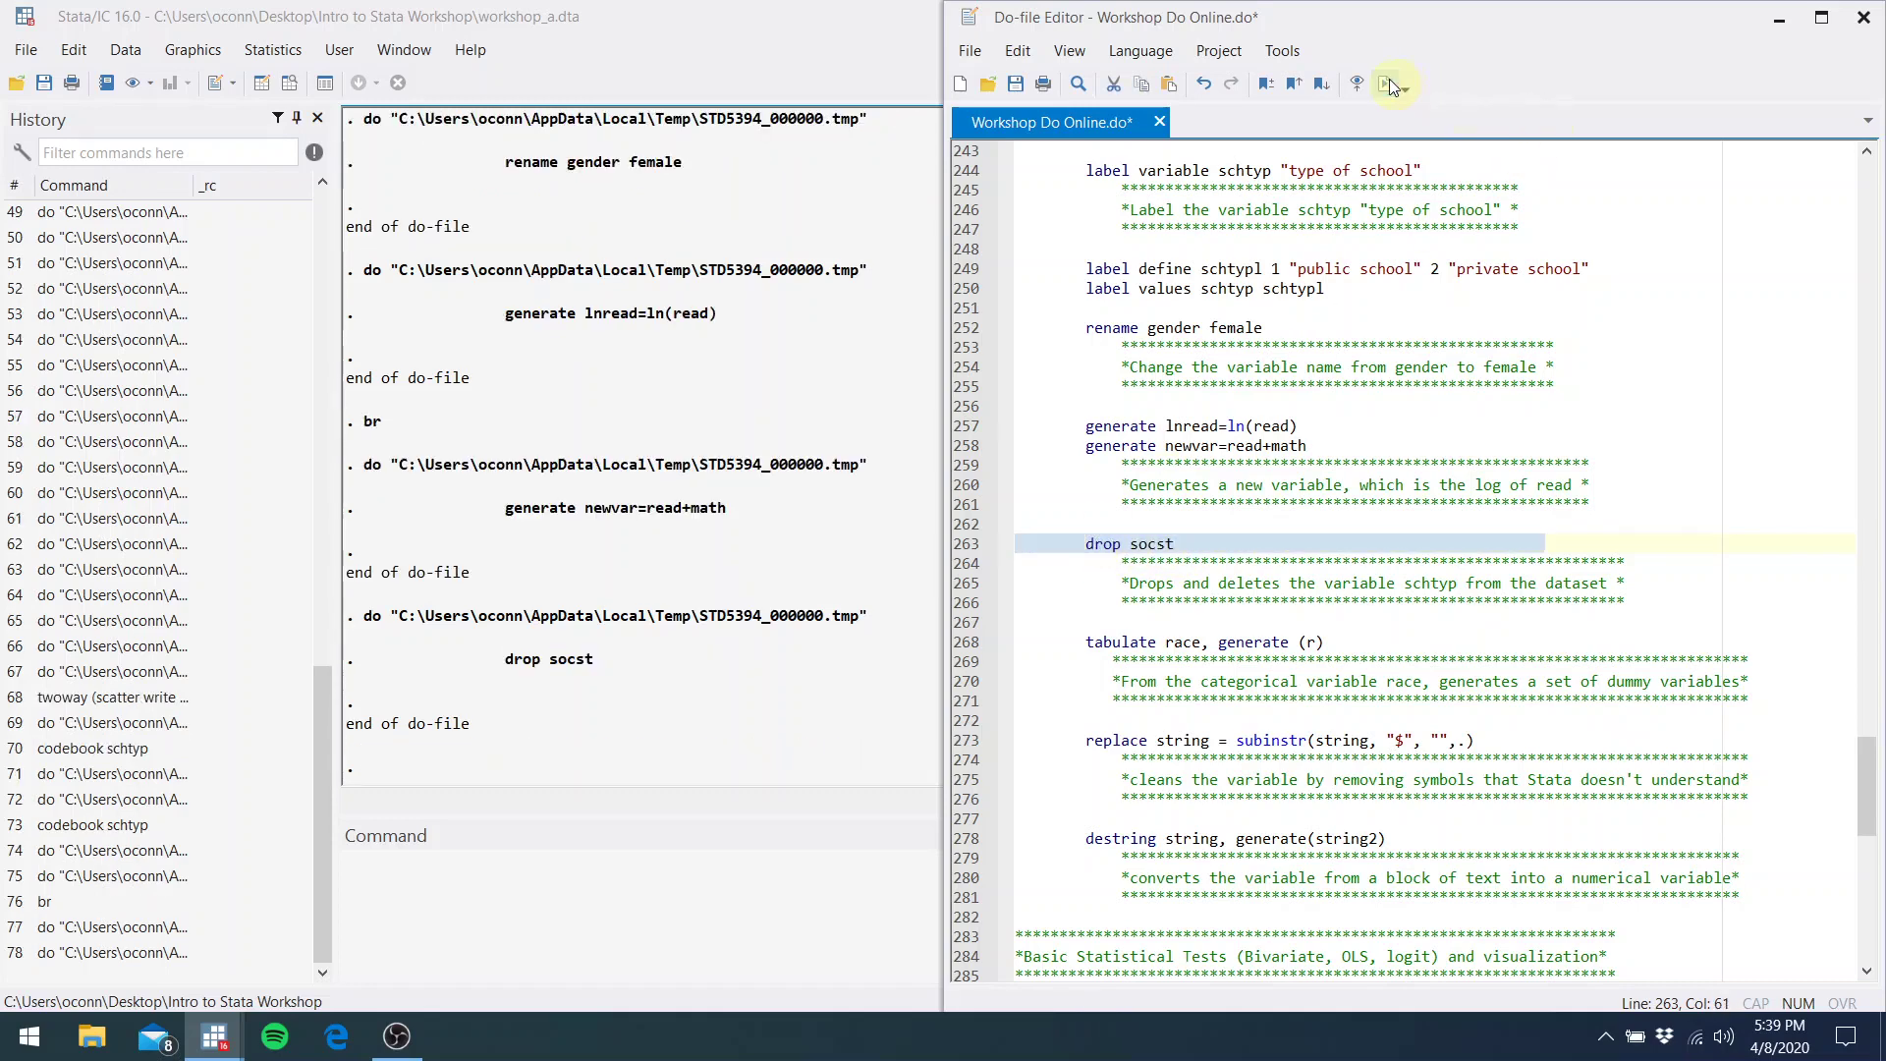
Run the do-file line tabulate race, generate (r) to create a set of dummy variables from race
click(1260, 641)
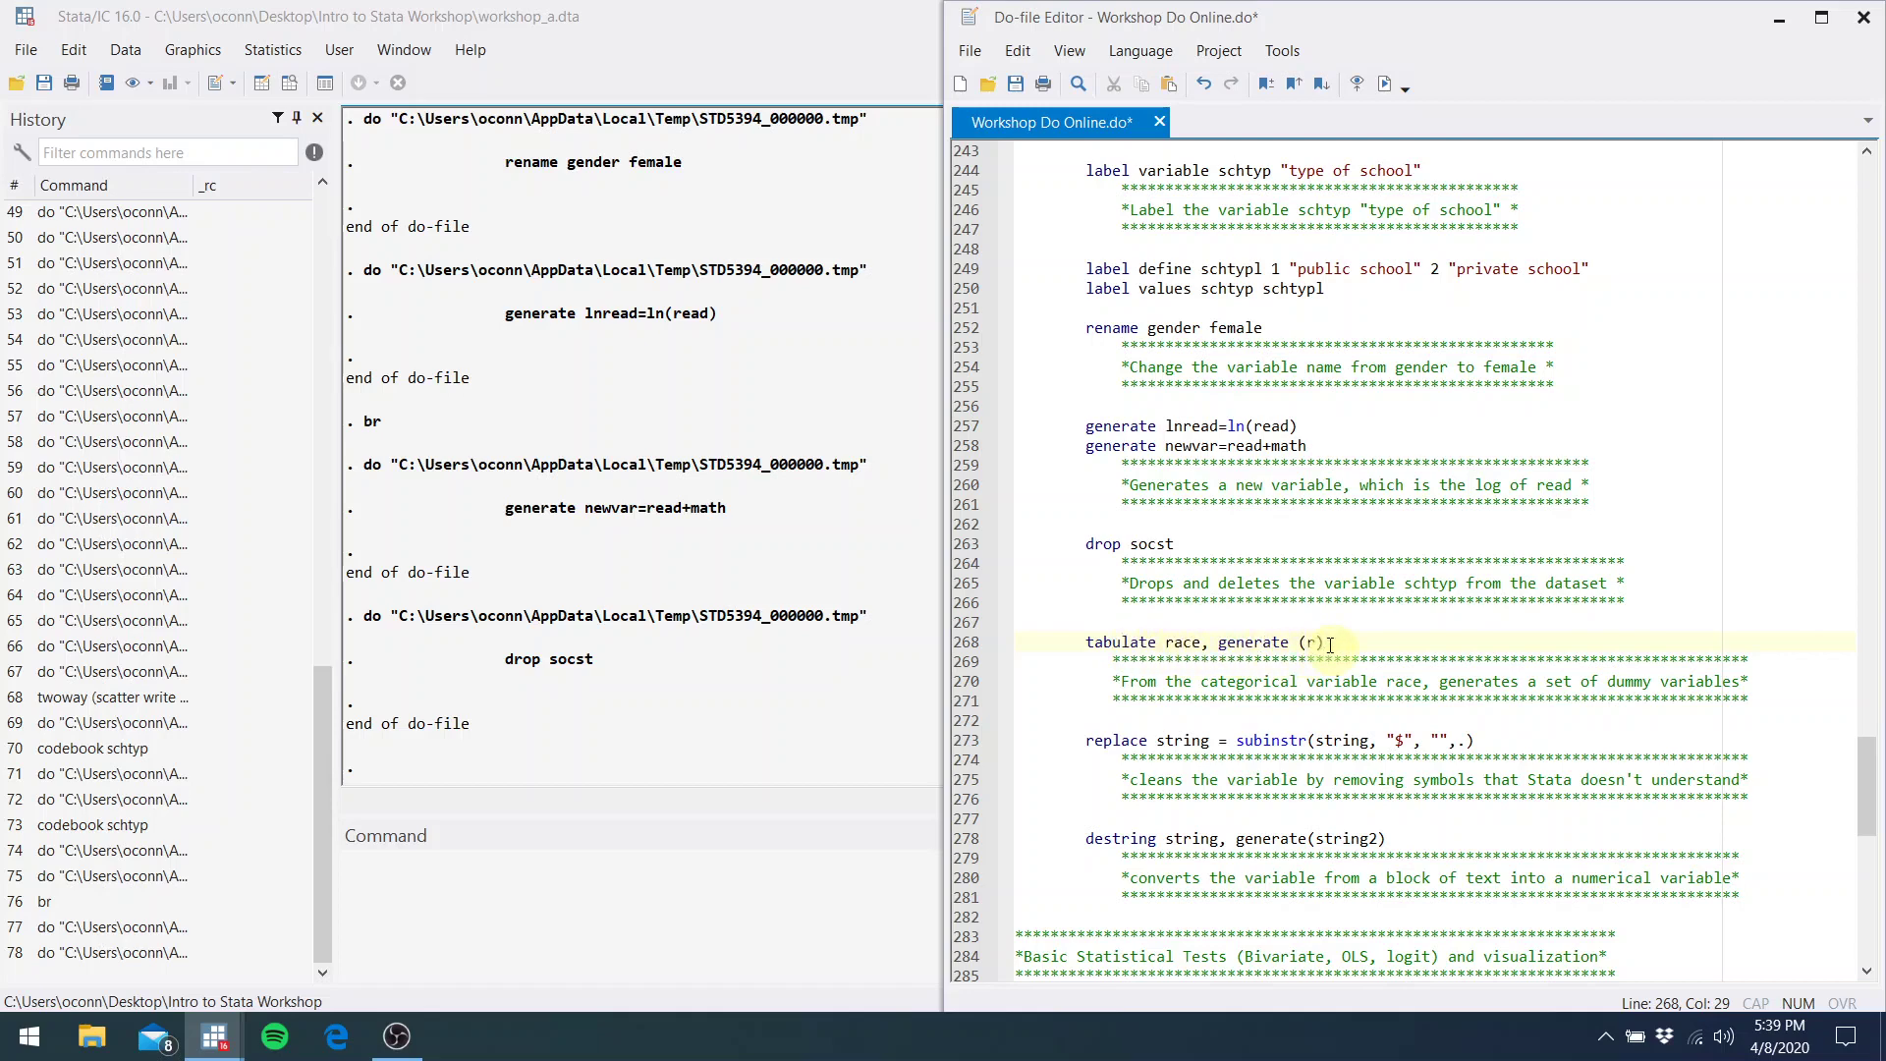
drag(1329, 645, 1085, 643)
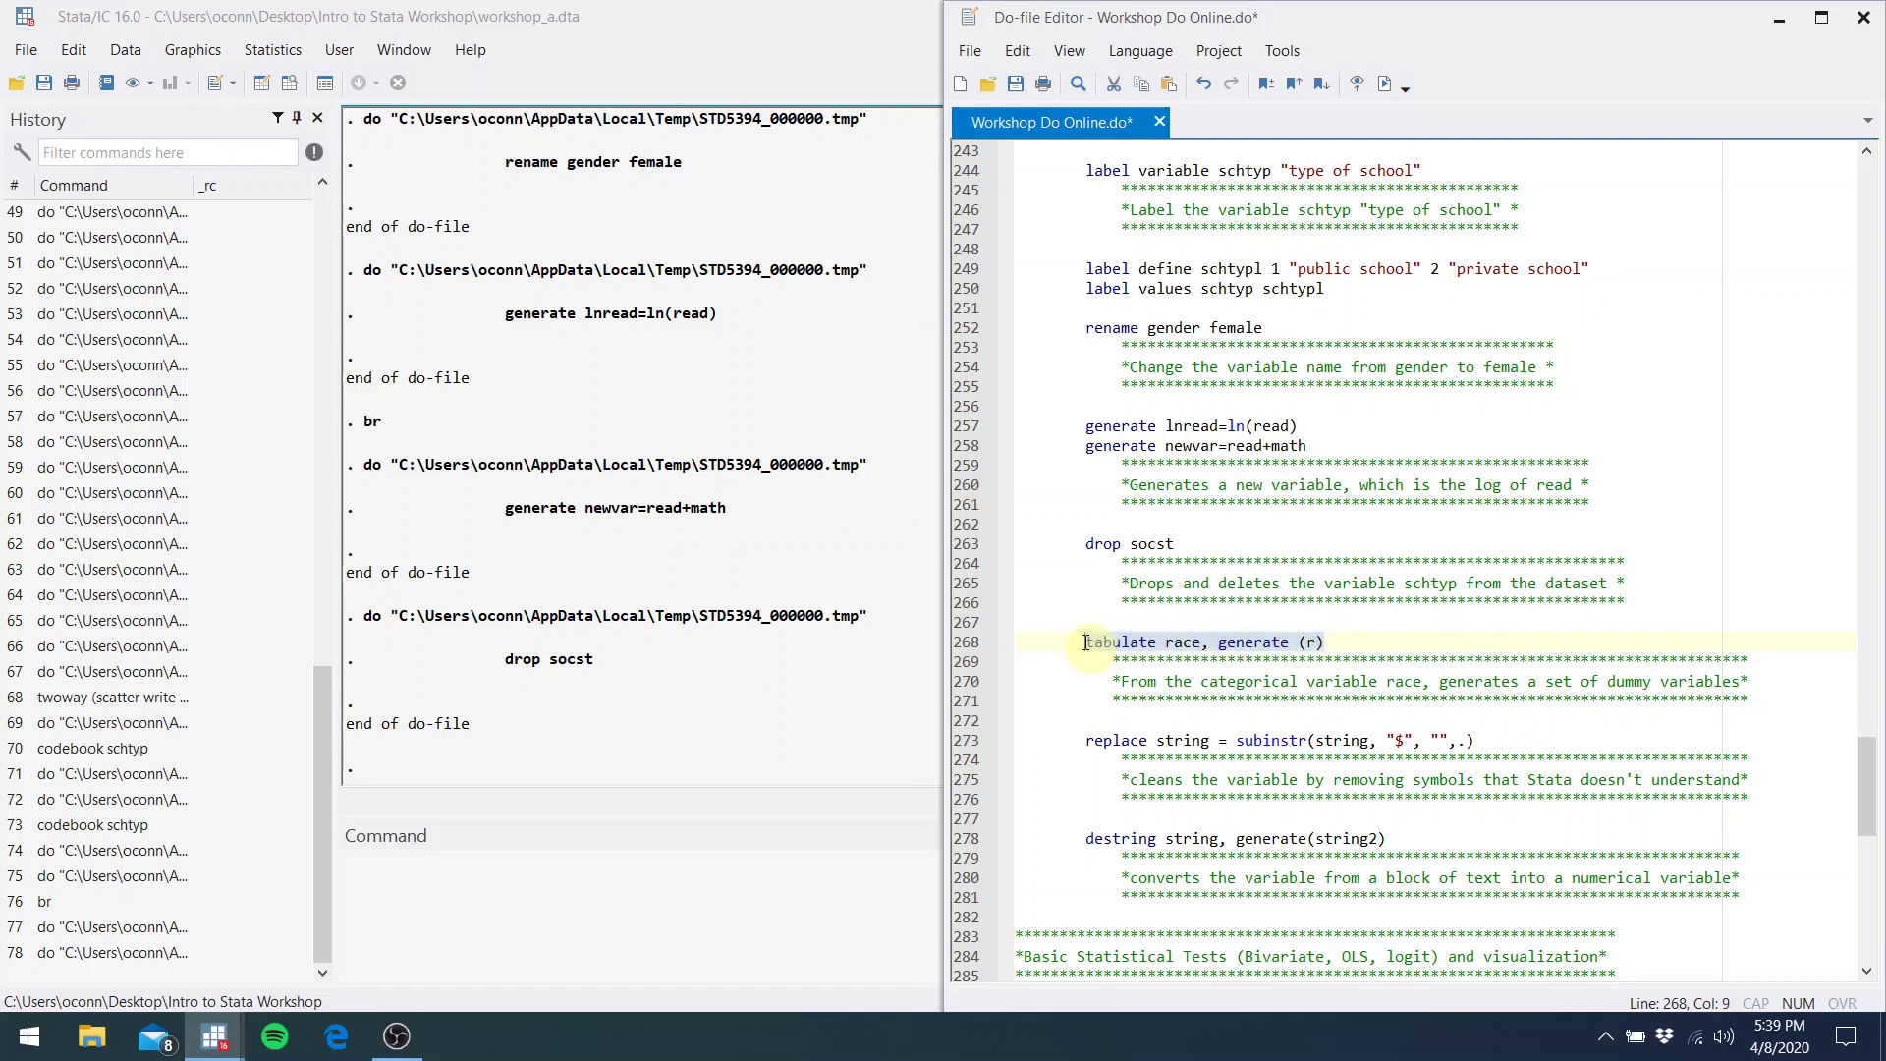
click(1383, 87)
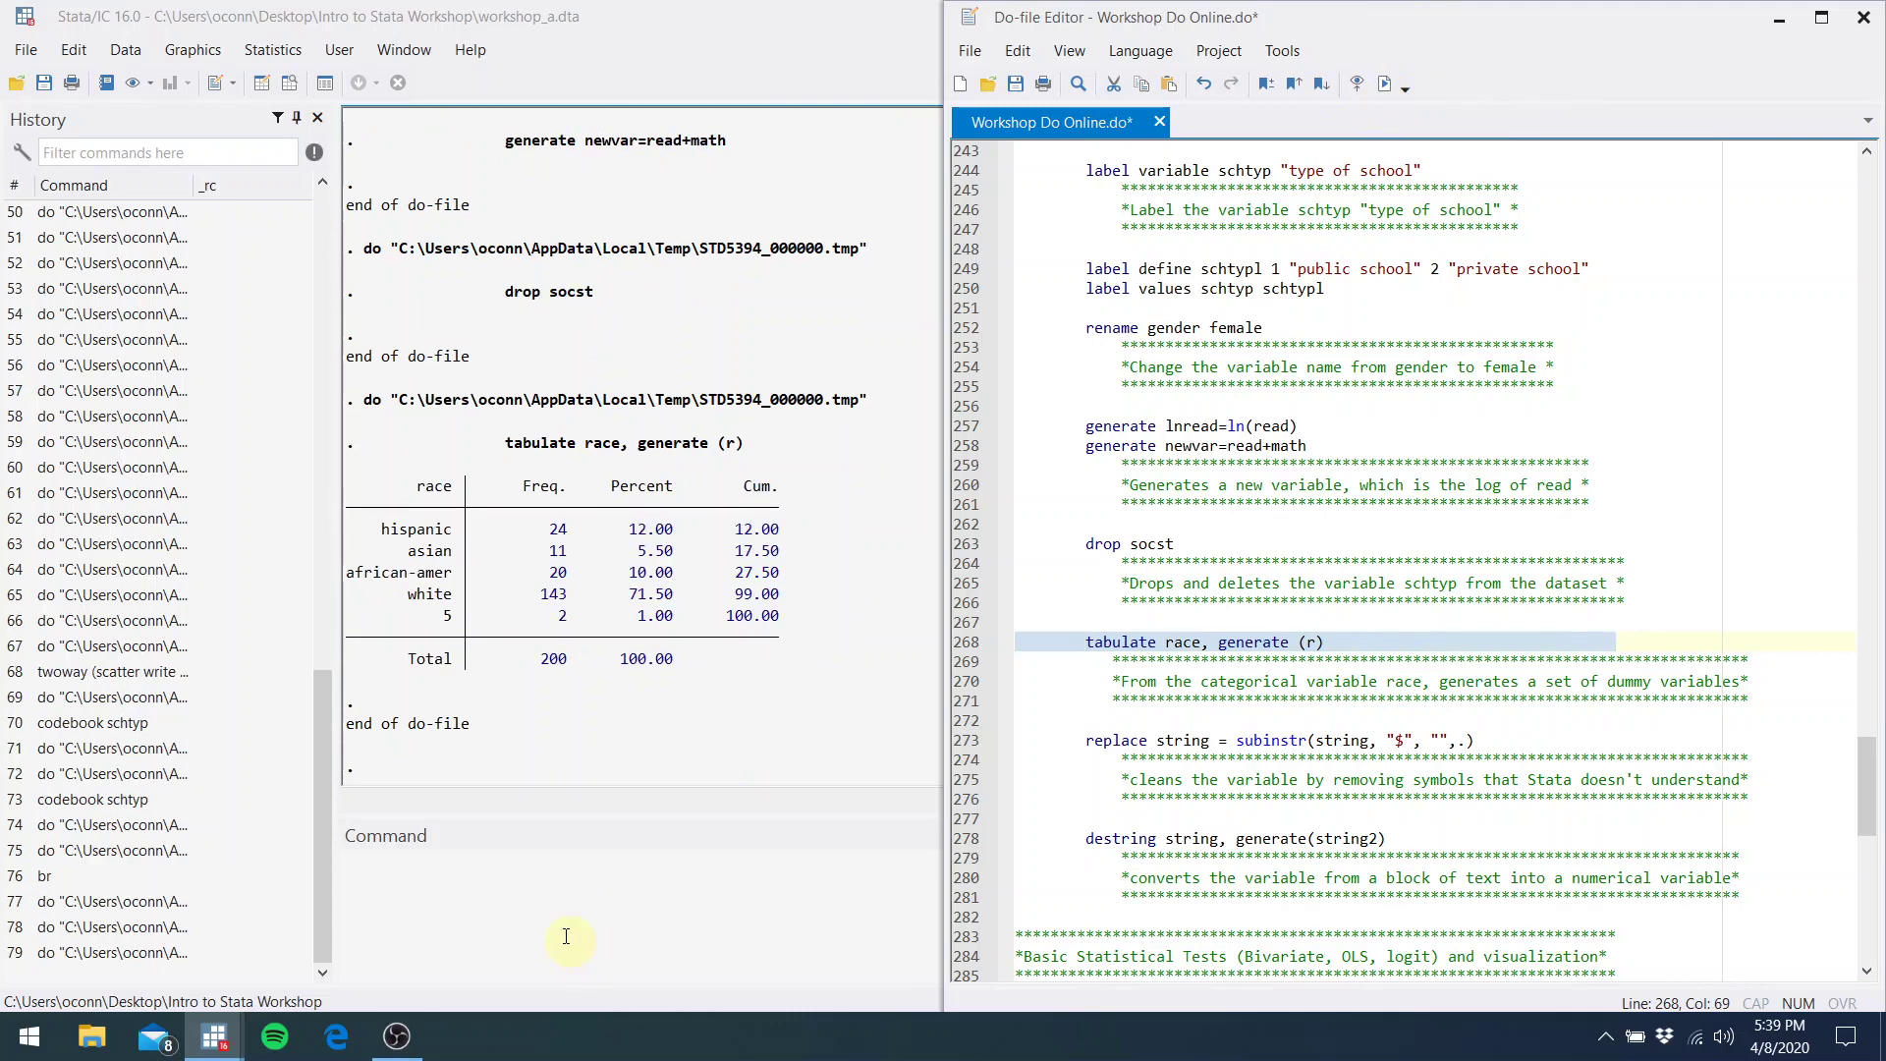
Browse the dataset with br, compare the dummy variables r1 to r5 with the race column, and close the Data Editor
click(566, 936)
text(br)
key(Return)
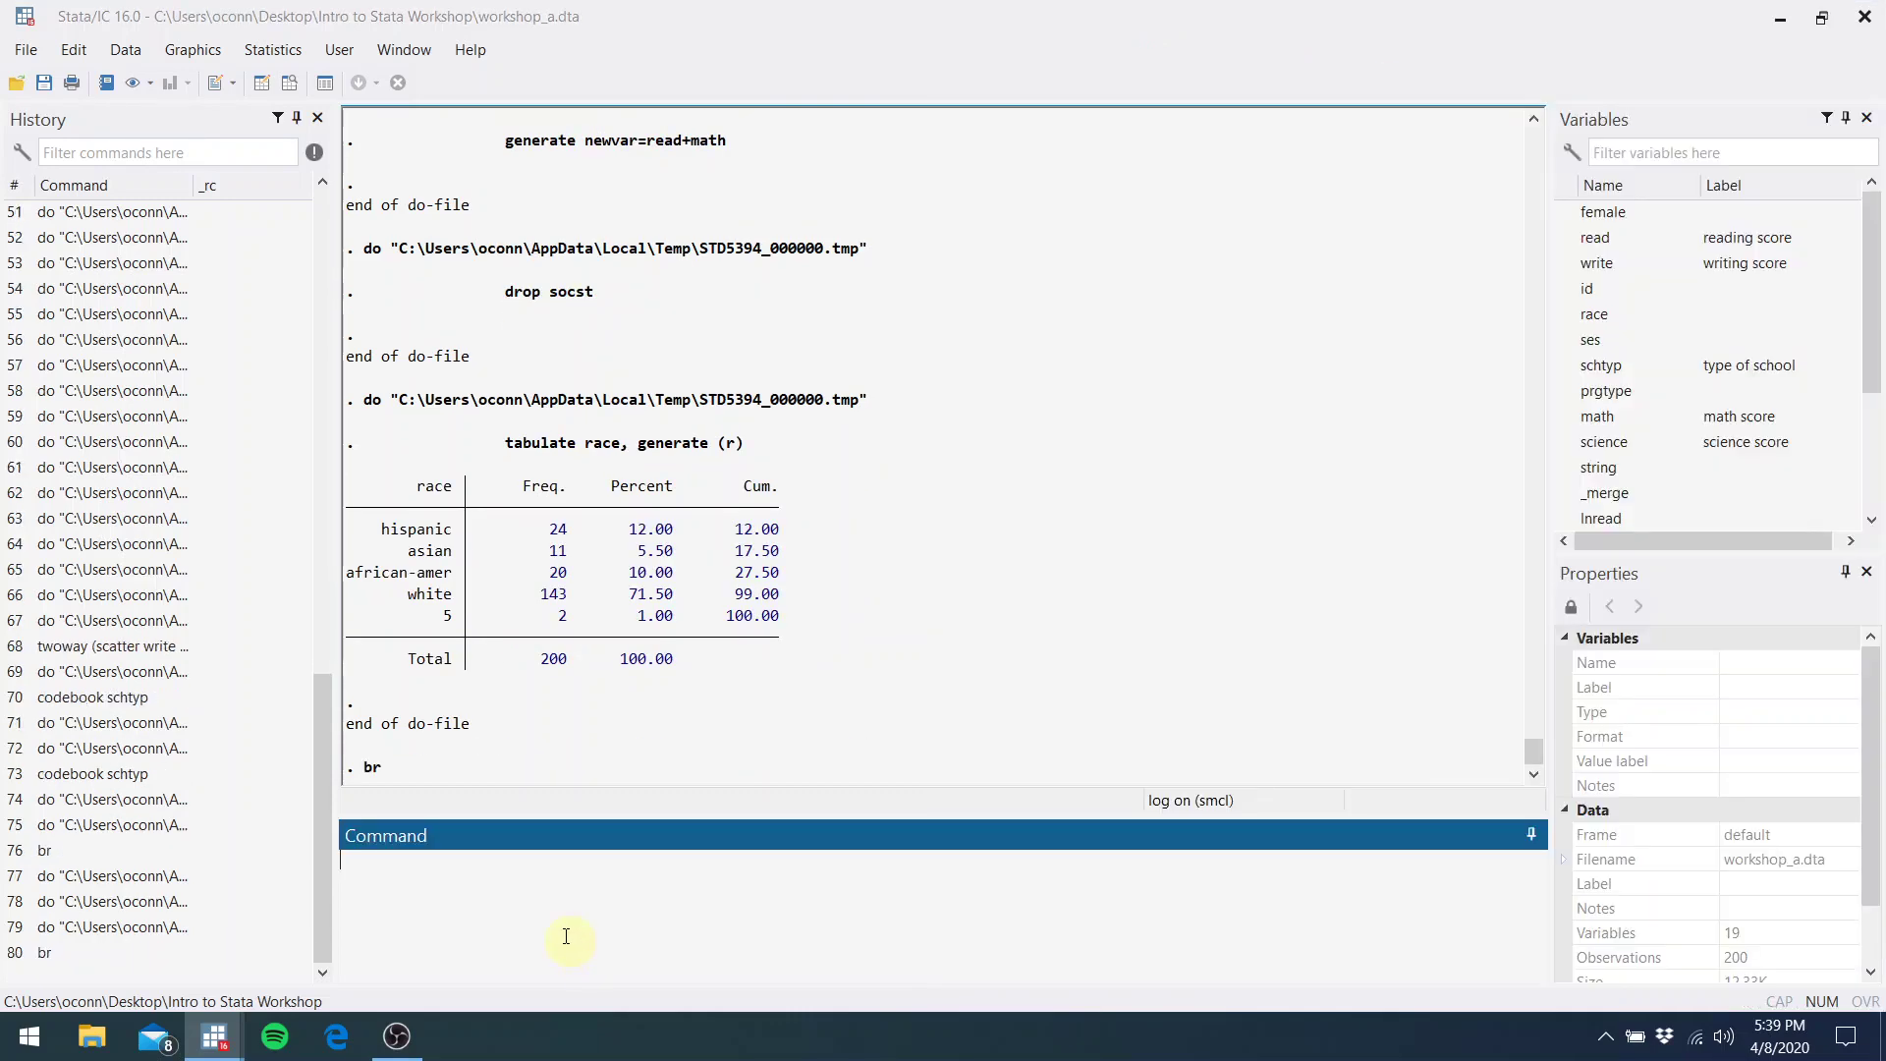
key(Right)
key(Right)
key(Right)
key(Right)
key(Right)
key(Right)
key(Right)
key(Right)
key(Right)
key(Right)
key(Right)
key(Right)
key(Right)
key(Right)
key(Right)
key(Right)
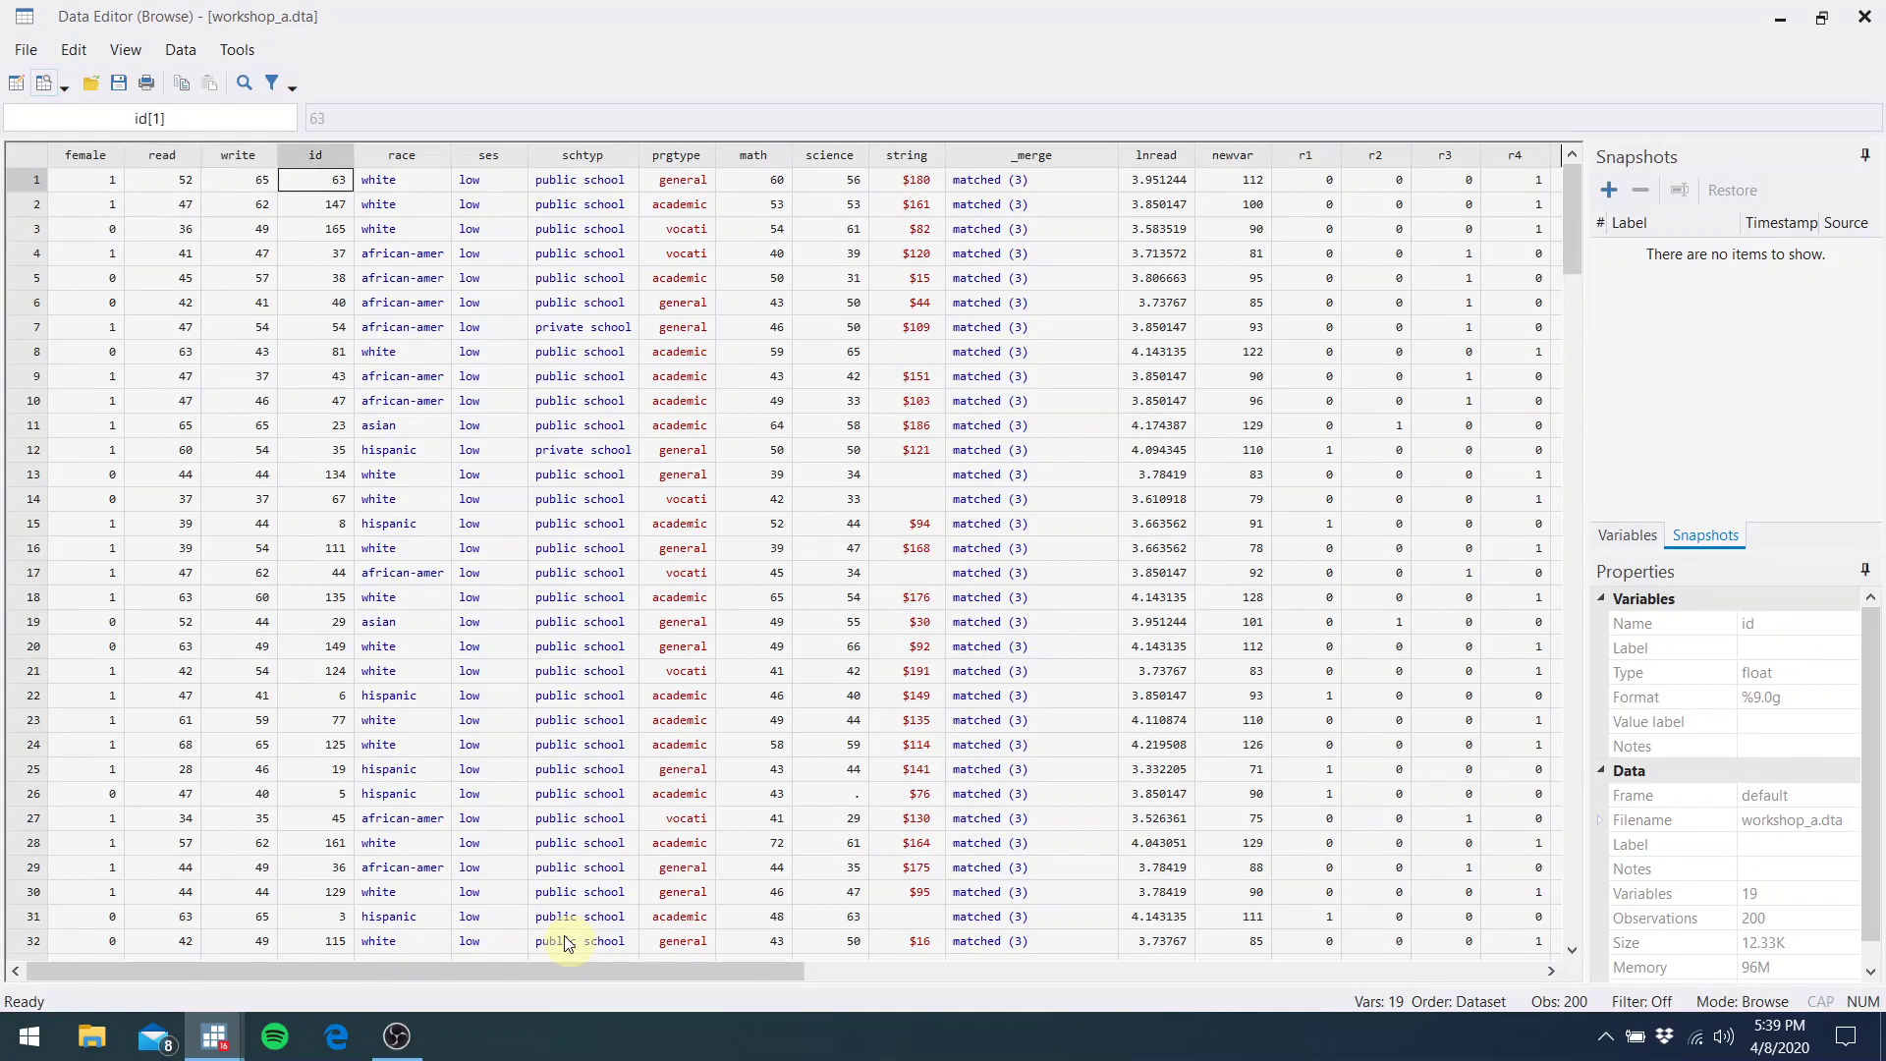
key(Left)
key(Left)
key(Left)
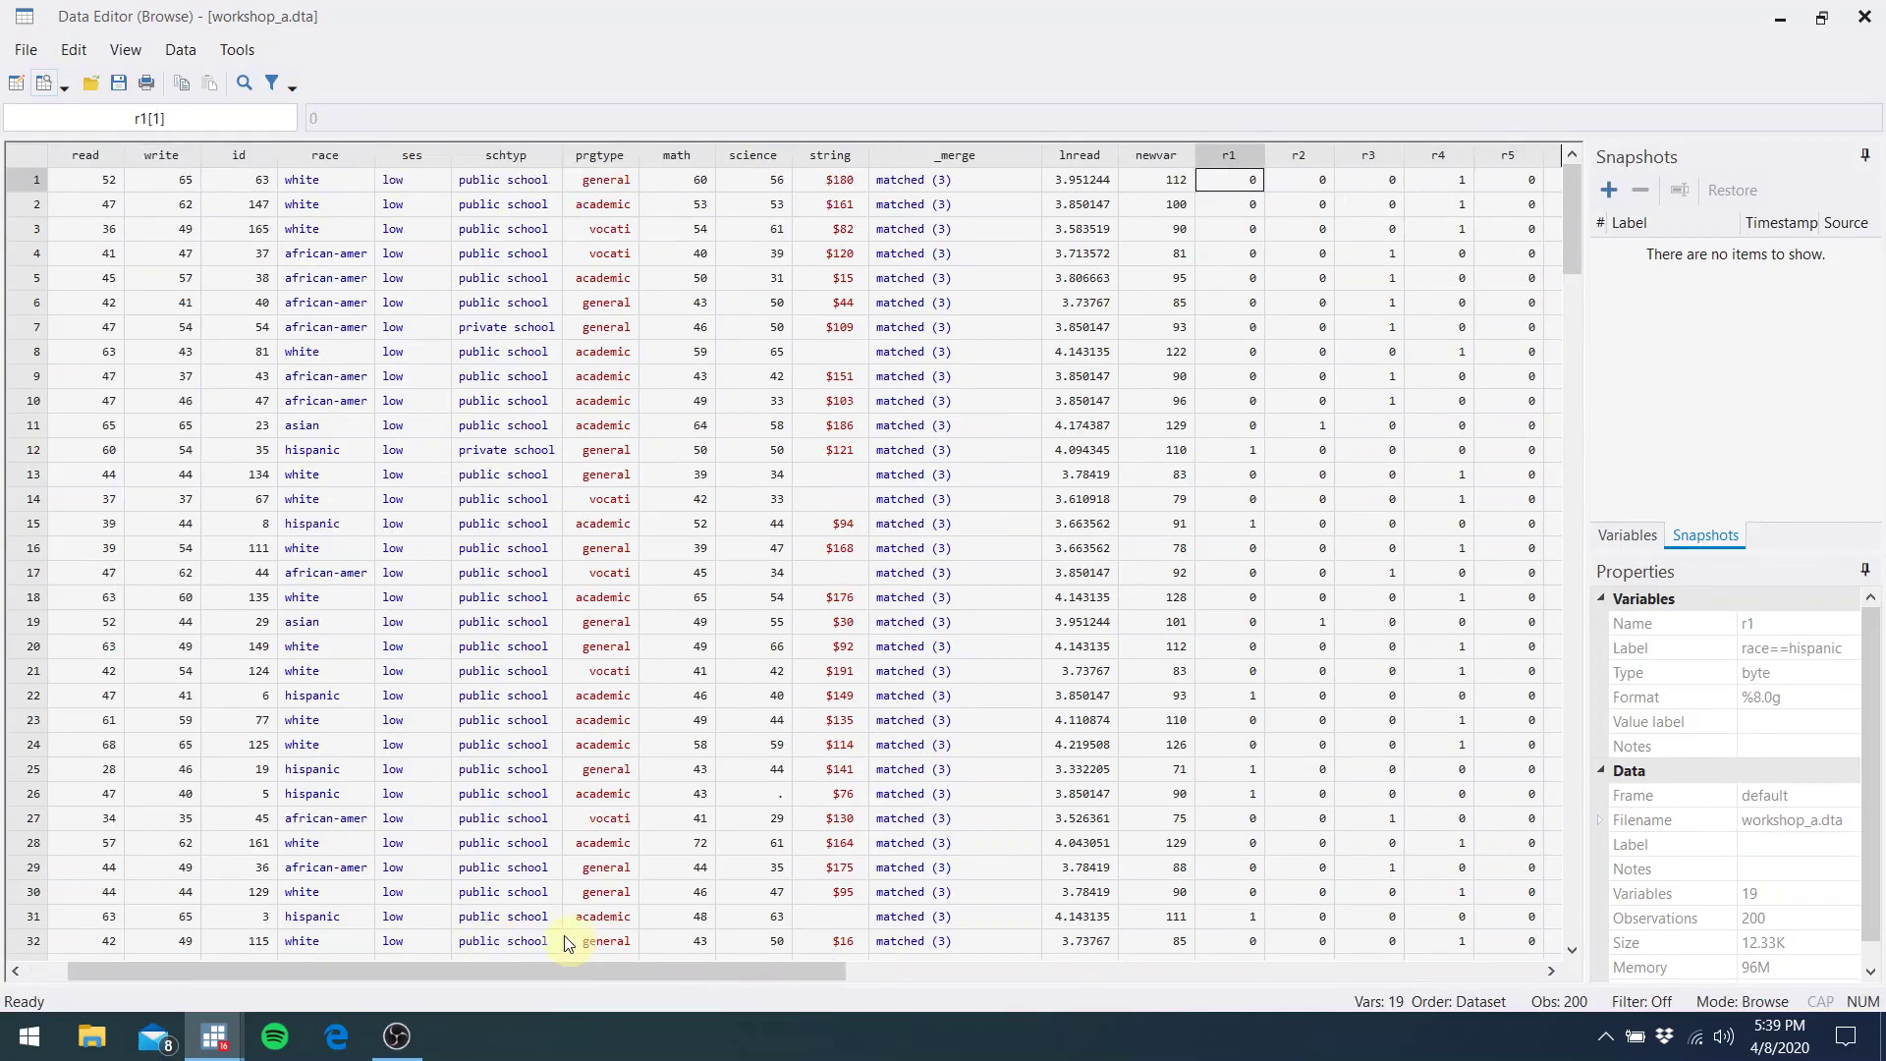
key(Right)
key(Right)
key(Right)
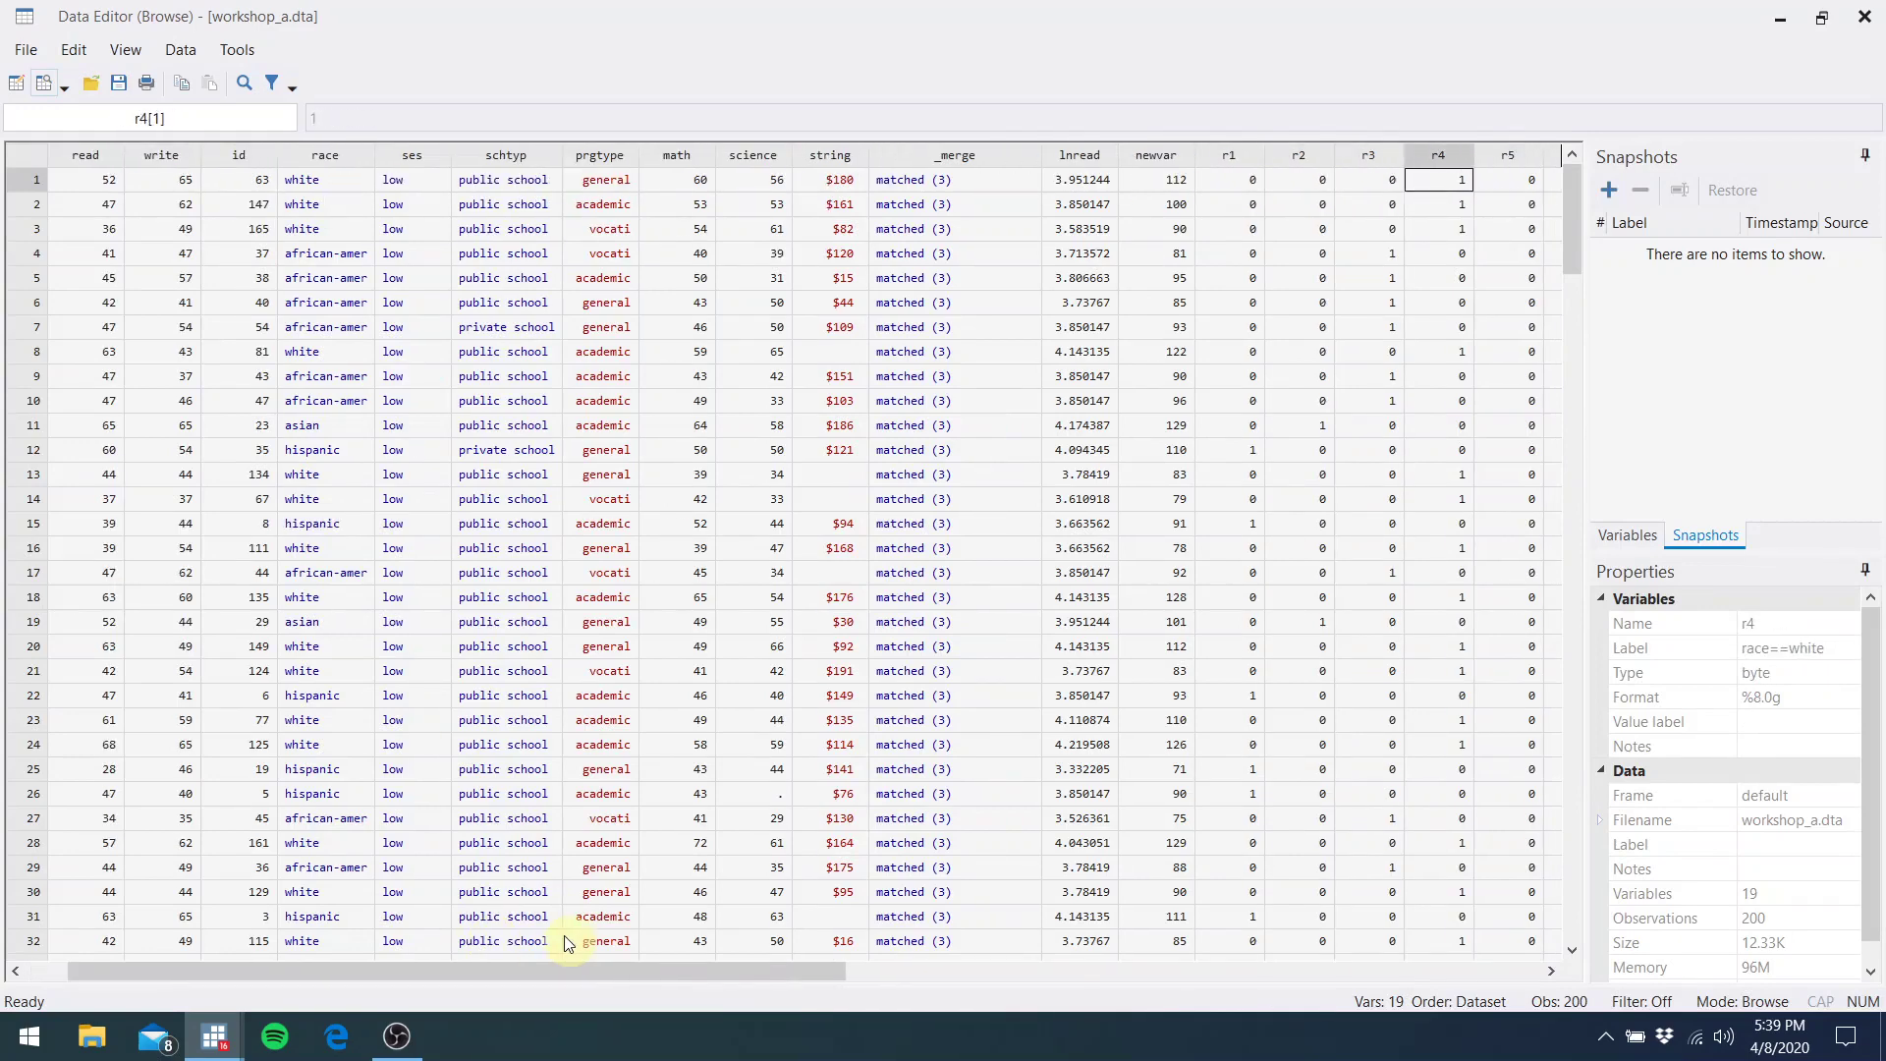
key(Left)
key(Left)
key(Left)
key(Left)
key(Left)
key(Left)
key(Left)
key(Left)
key(Left)
key(Left)
key(Left)
key(Left)
key(Left)
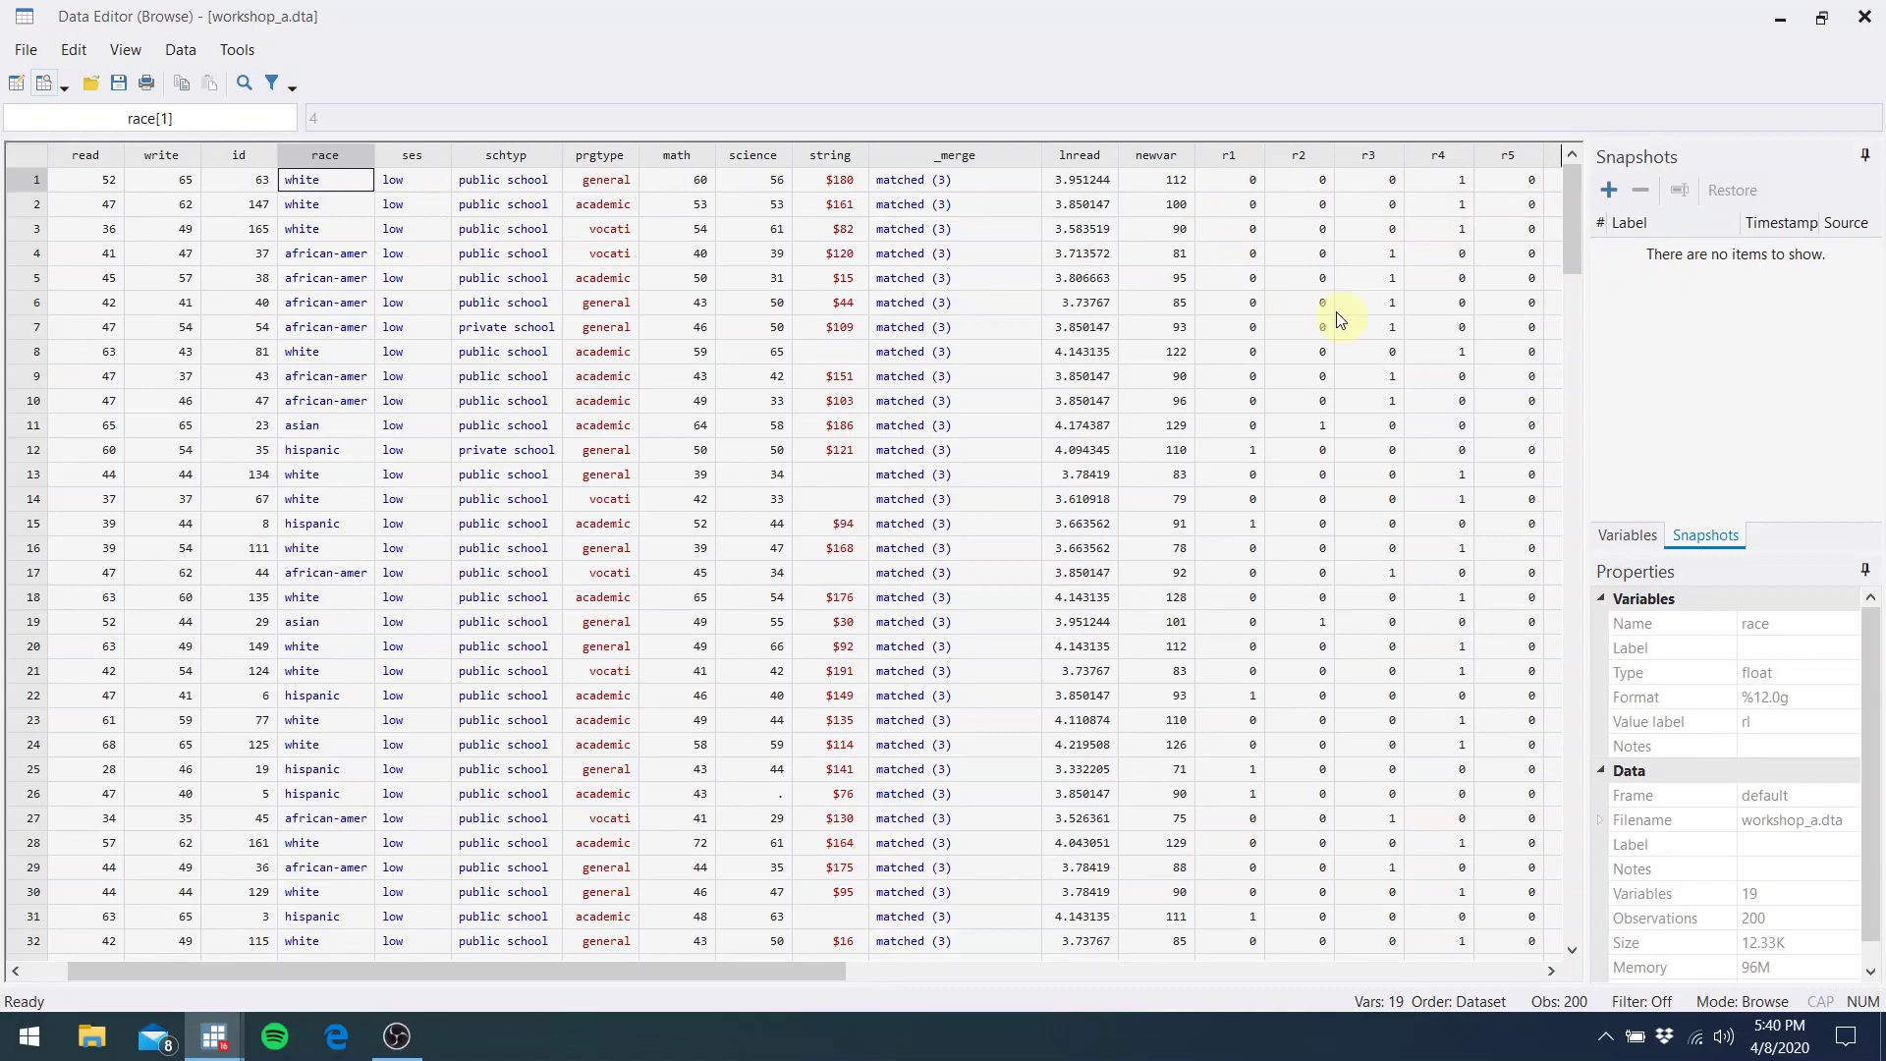
click(1876, 19)
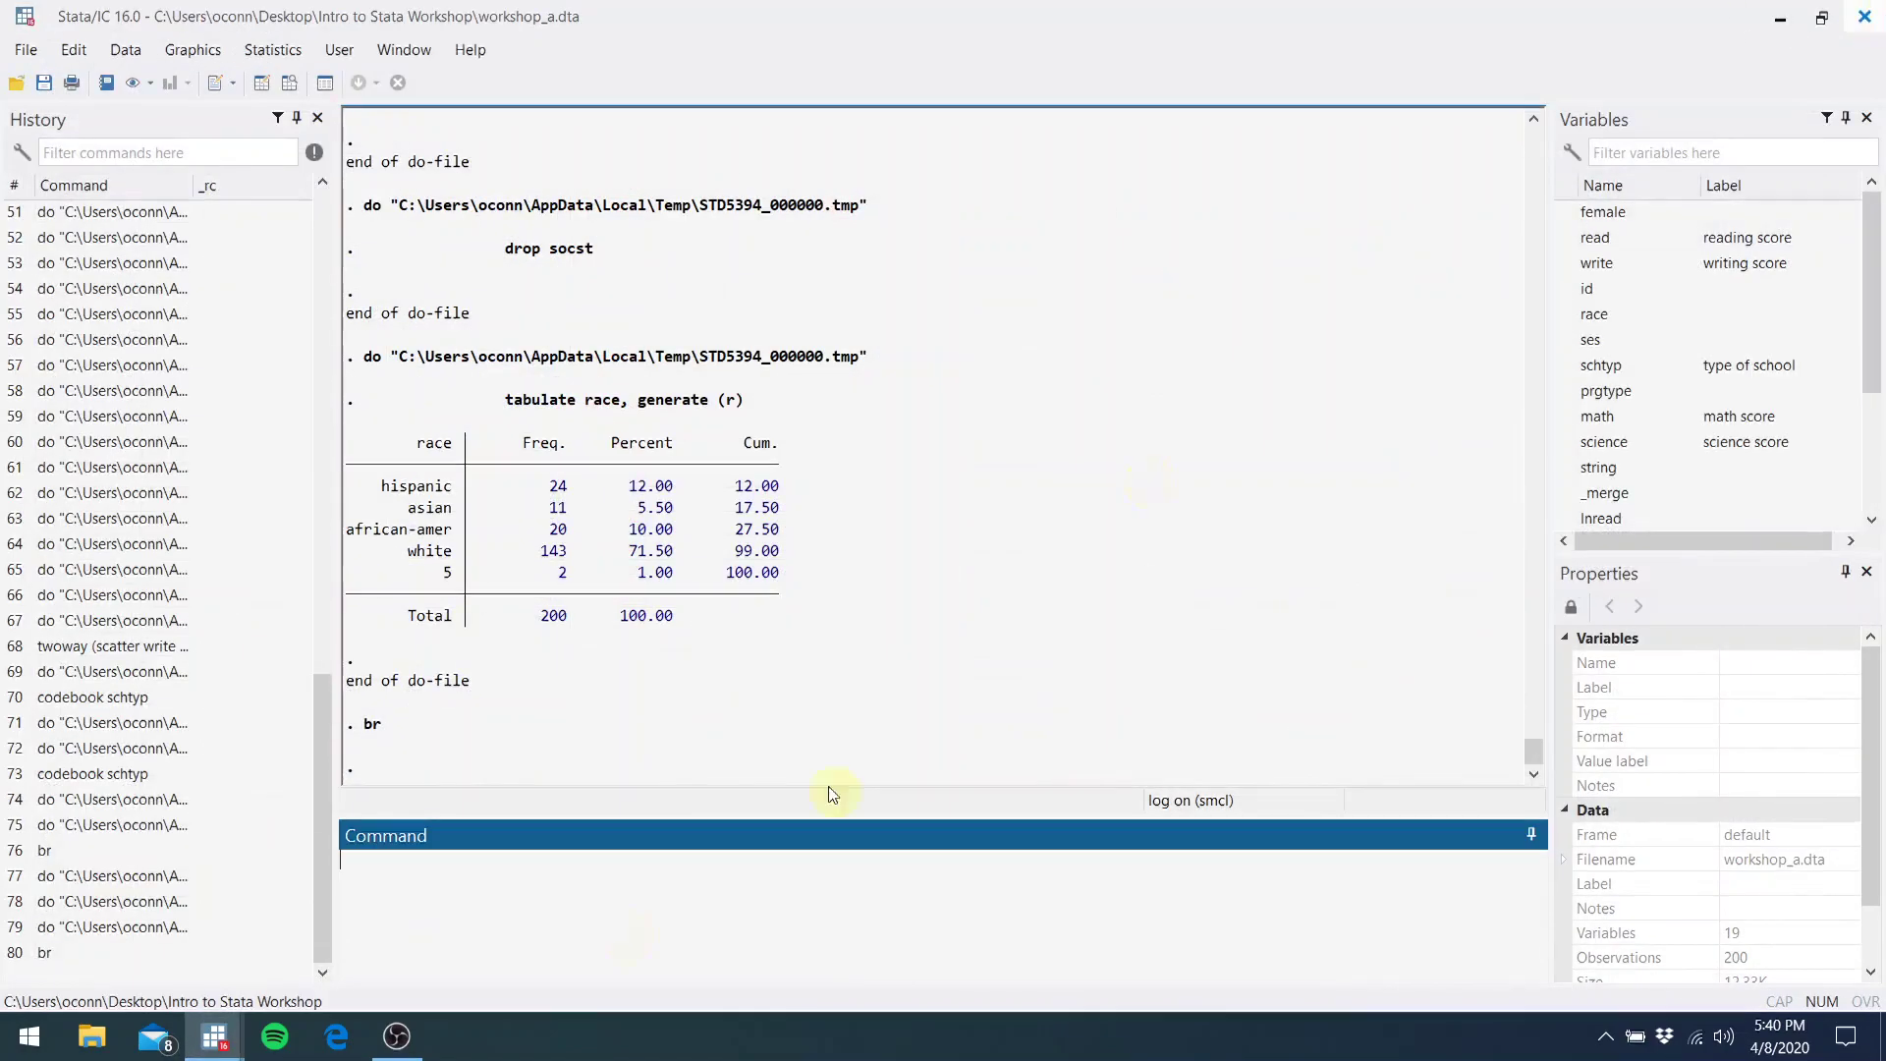
Run the do-file line that uses subinstr to replace "$" with an empty string in the variable string
mouse_move(228, 1048)
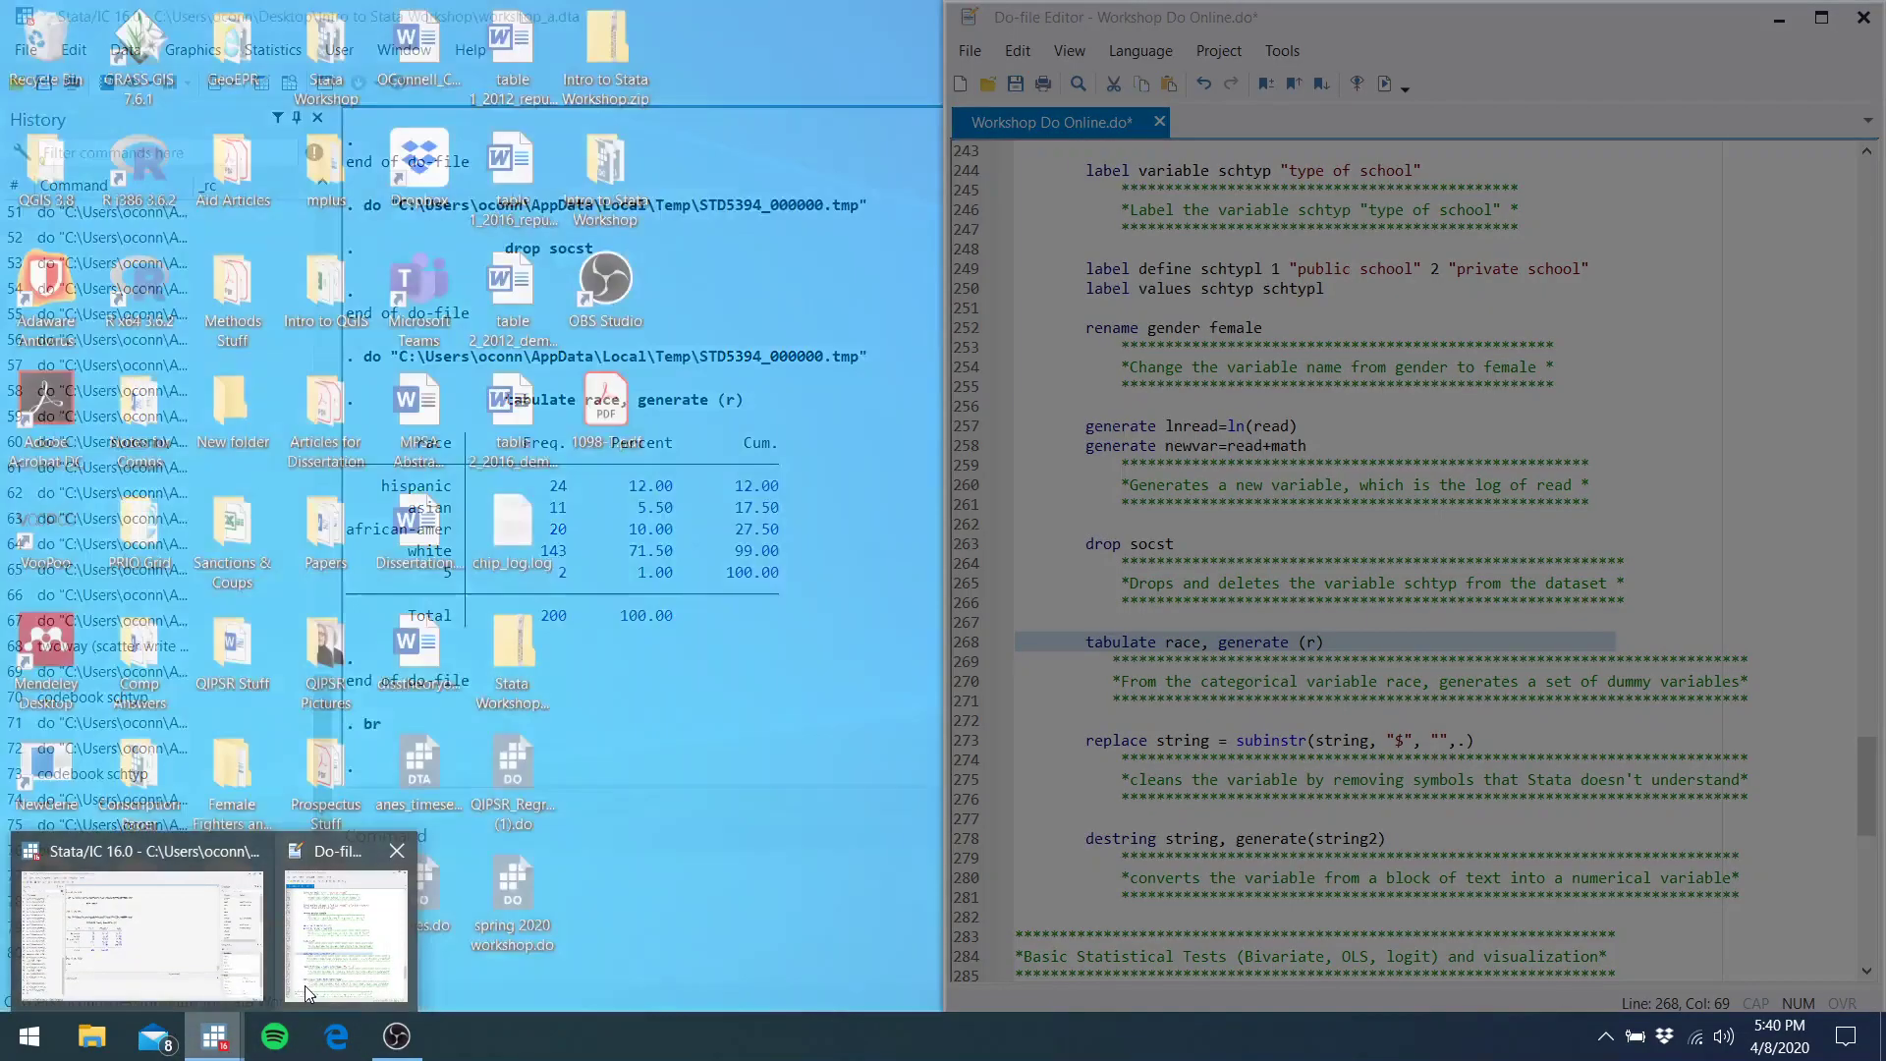
click(305, 986)
click(1207, 726)
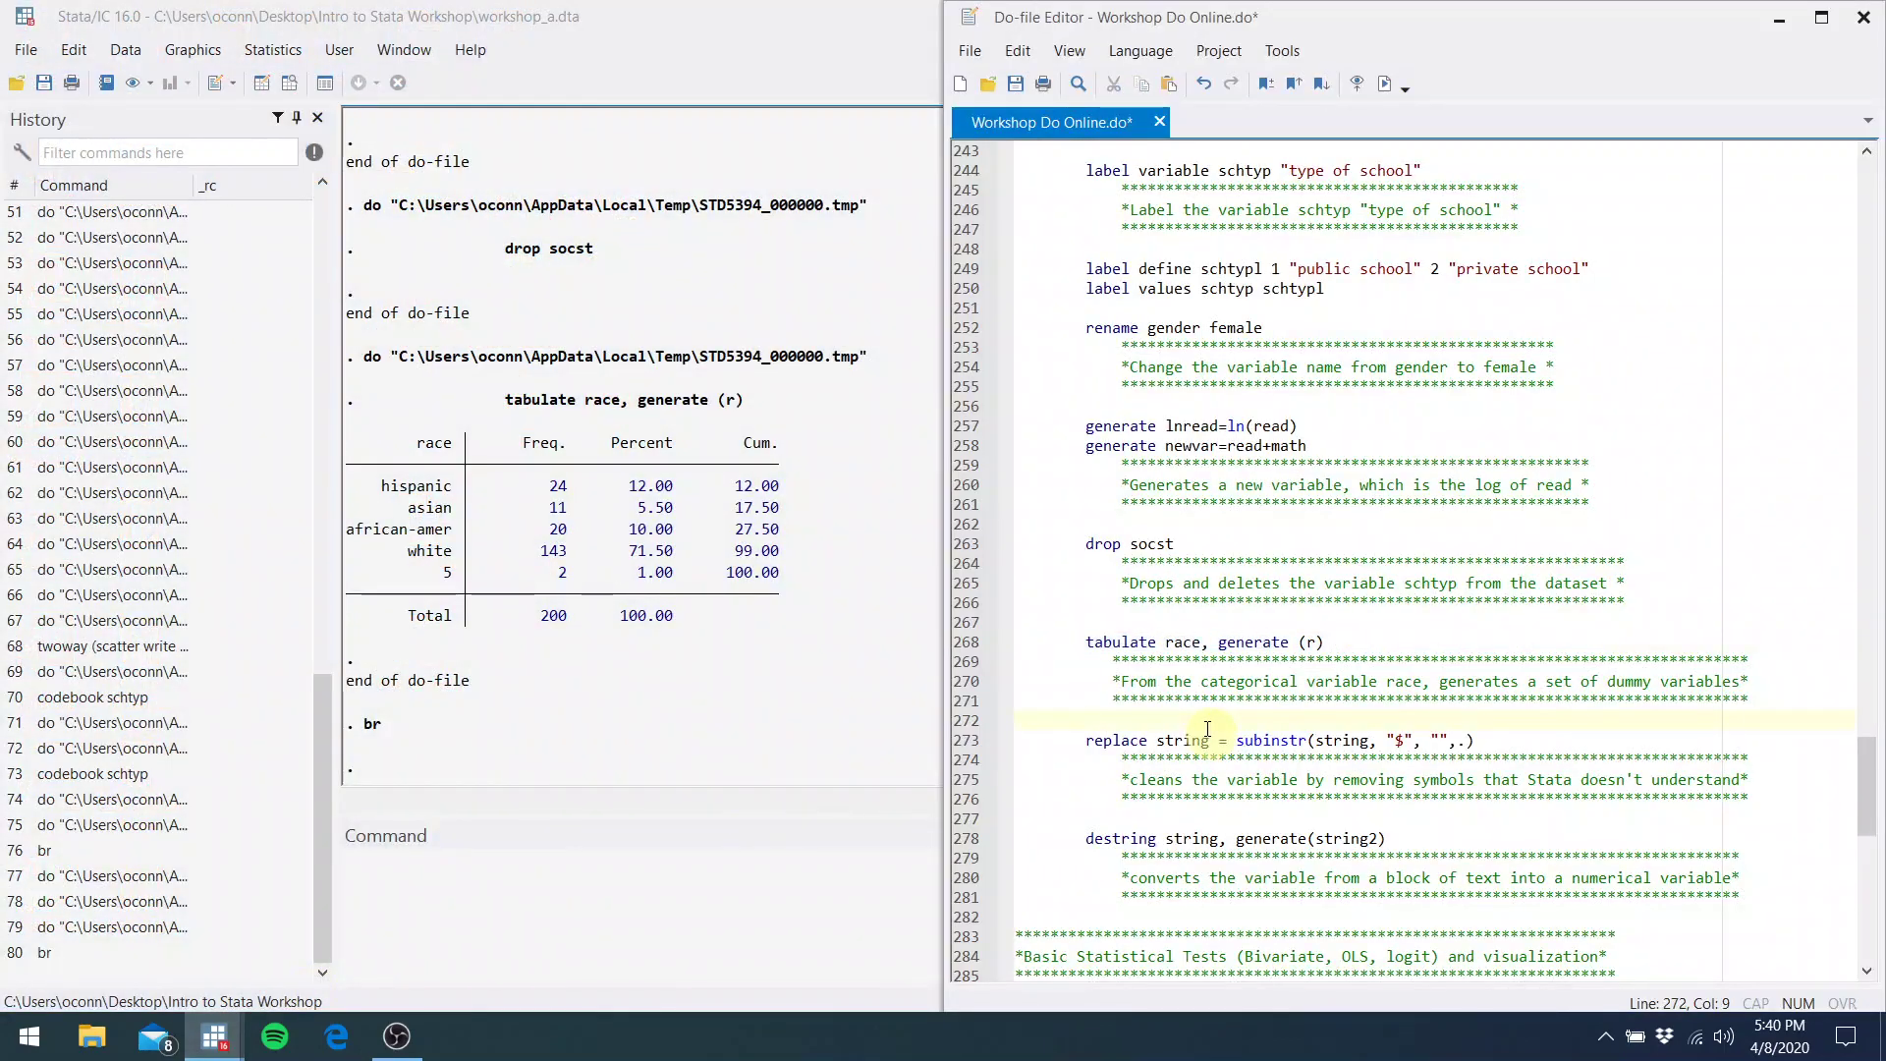
click(1246, 739)
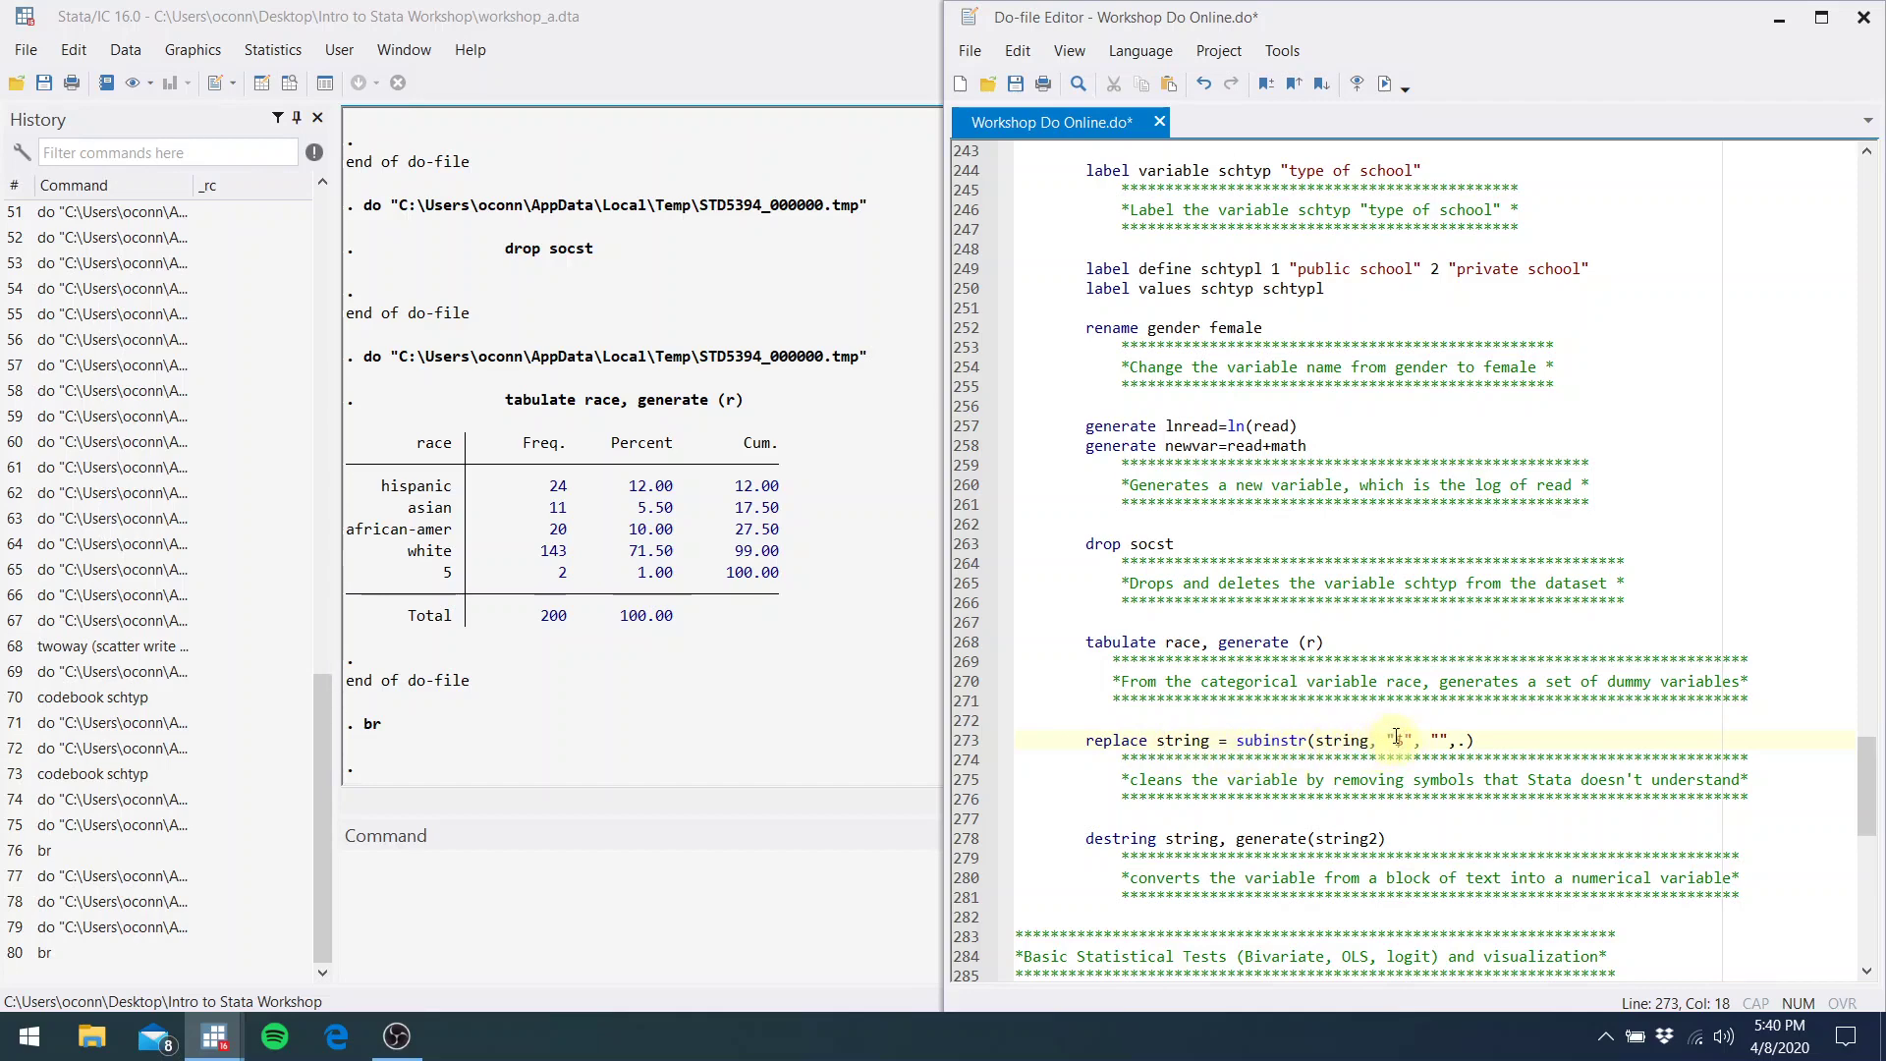
drag(1490, 741, 1094, 741)
click(1380, 85)
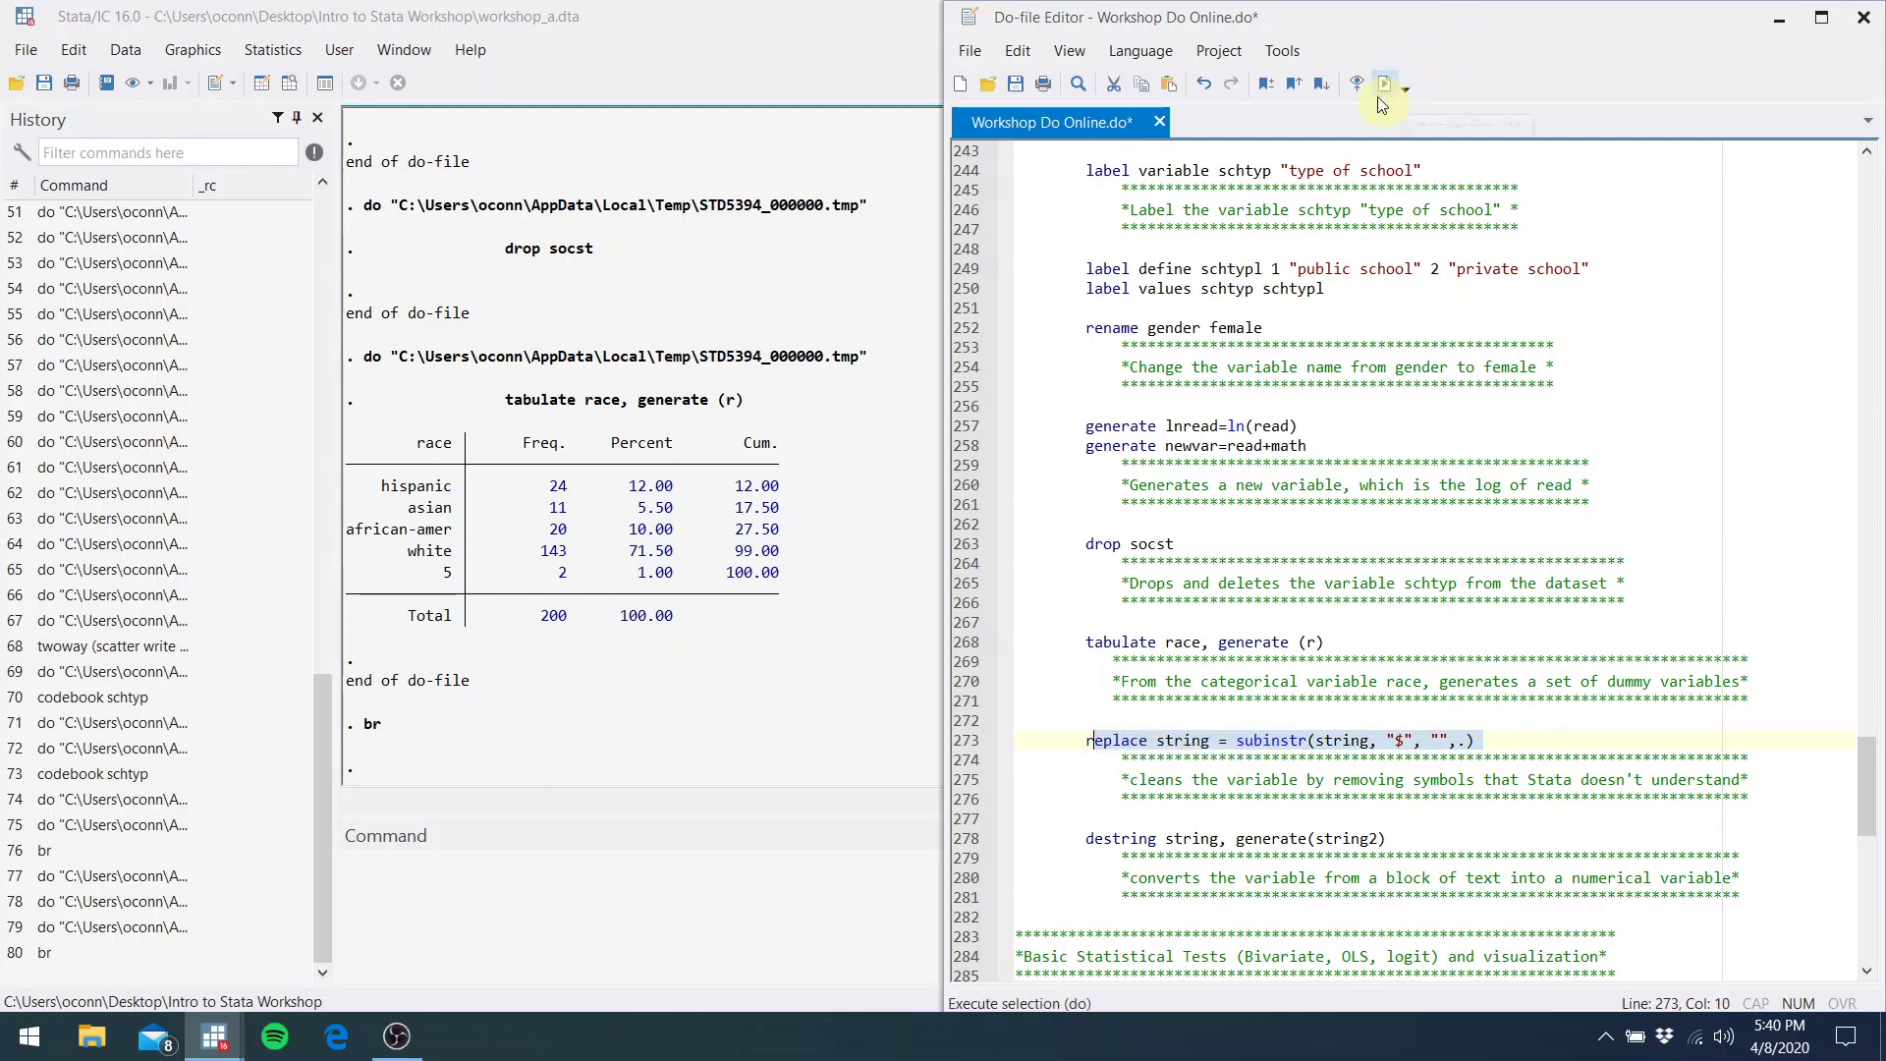
Run the do-file line destring string, generate(string2) to convert the text variable string into a numeric variable
click(1326, 740)
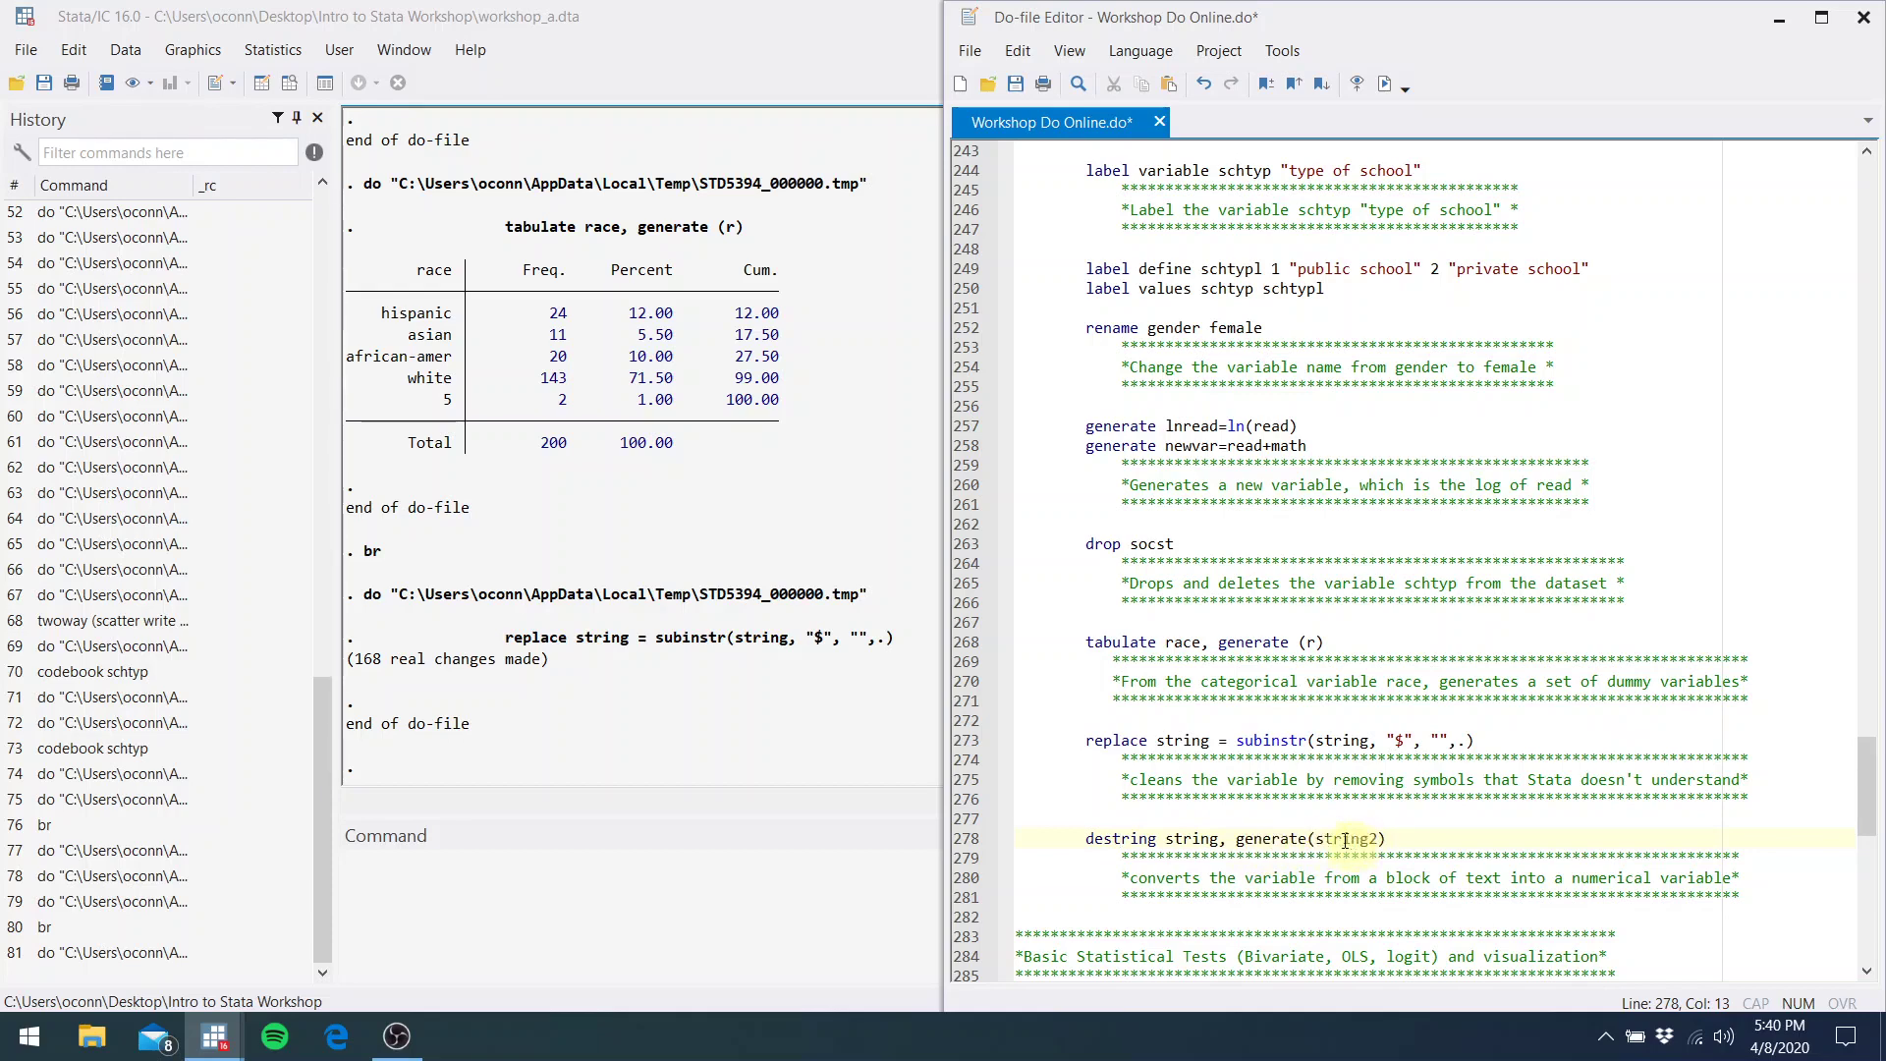
drag(1384, 840, 1176, 839)
click(1384, 83)
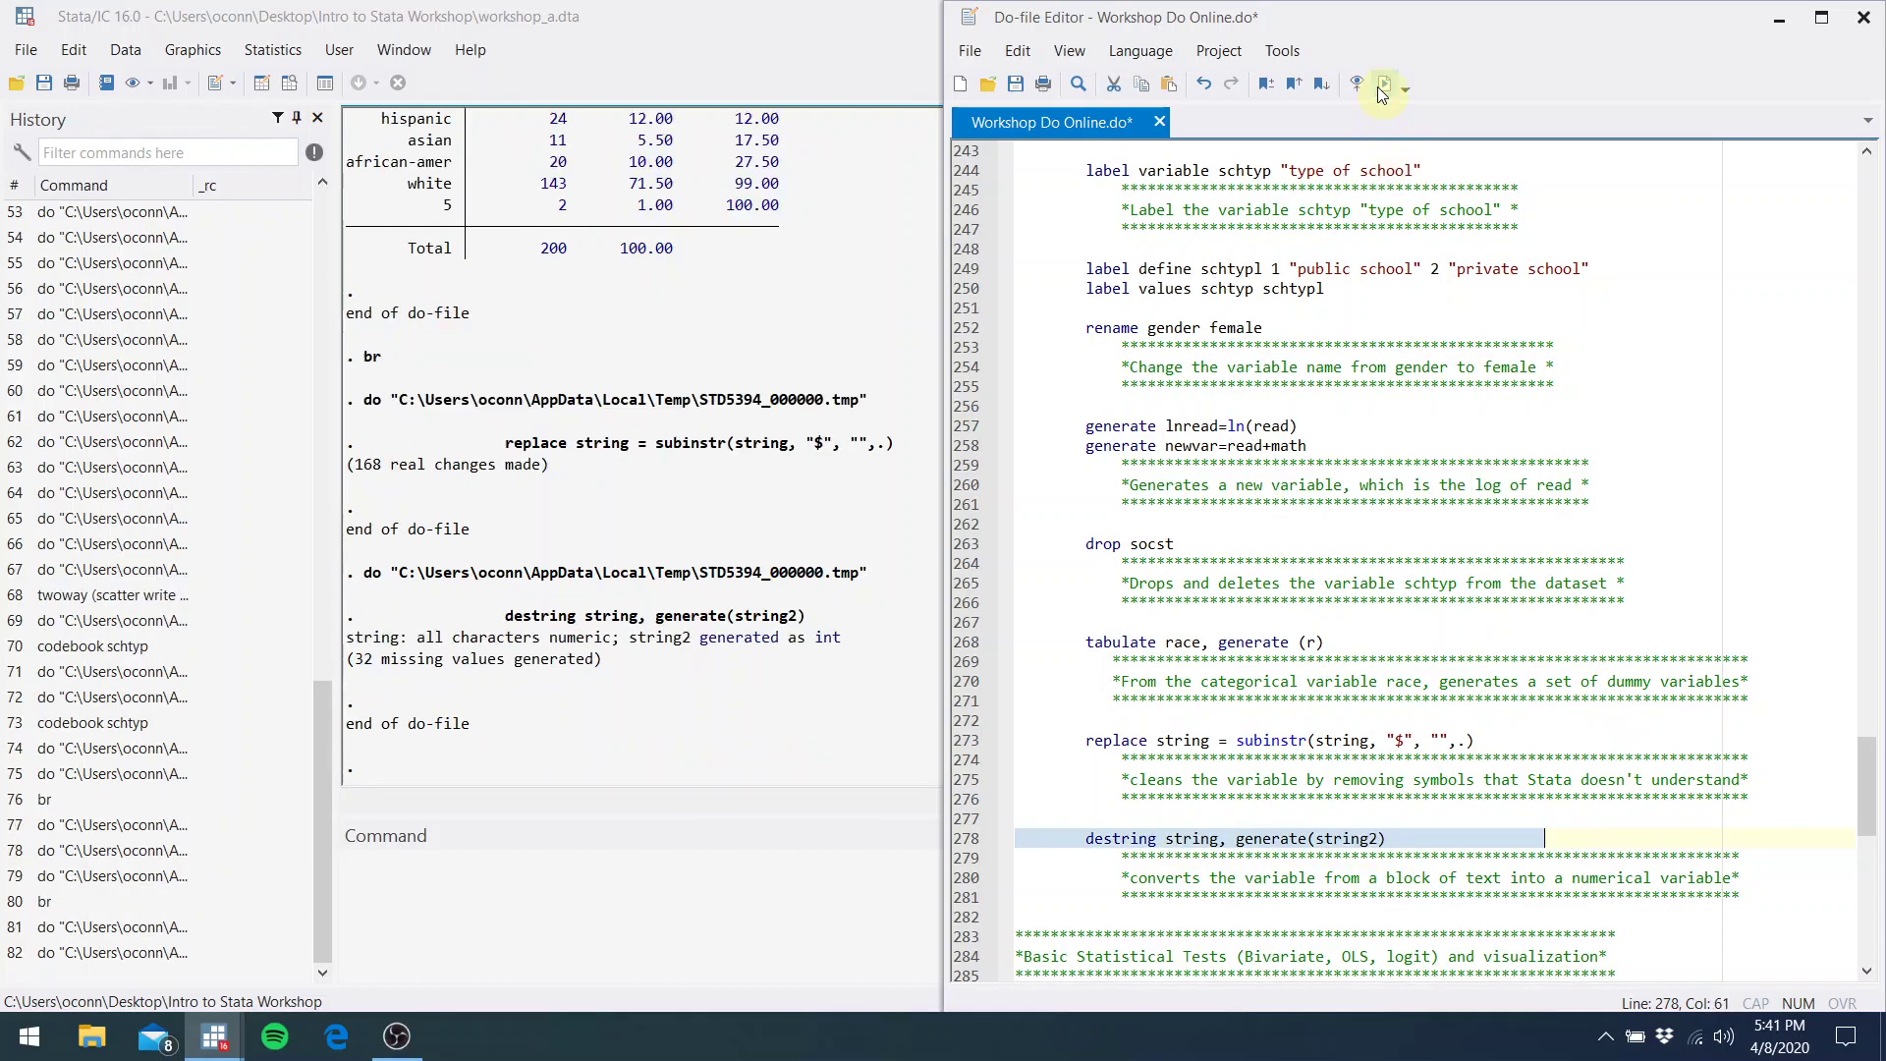
Browse the dataset with br and compare the string and string2 columns in the Data Editor
click(618, 923)
text(br)
key(Return)
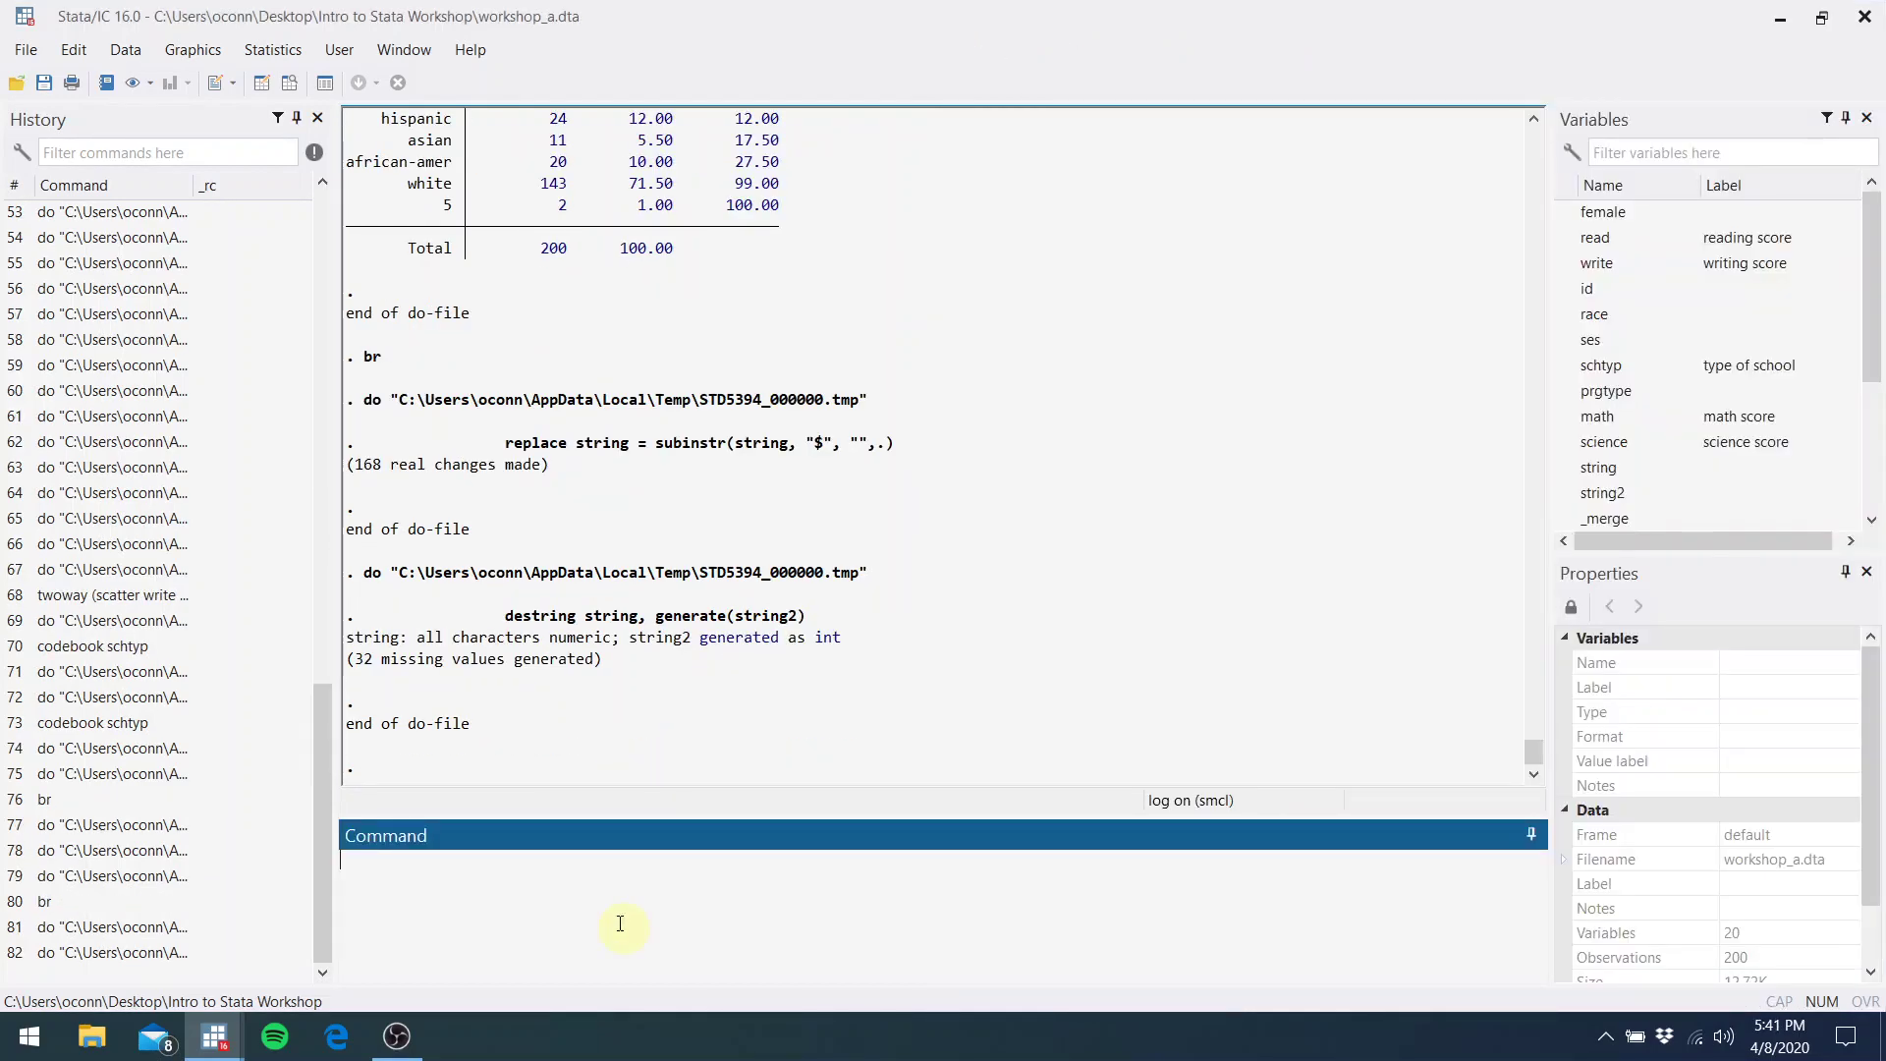
key(Right)
key(Right)
key(Right)
key(Right)
key(Right)
key(Right)
key(Right)
key(Right)
key(Right)
key(Right)
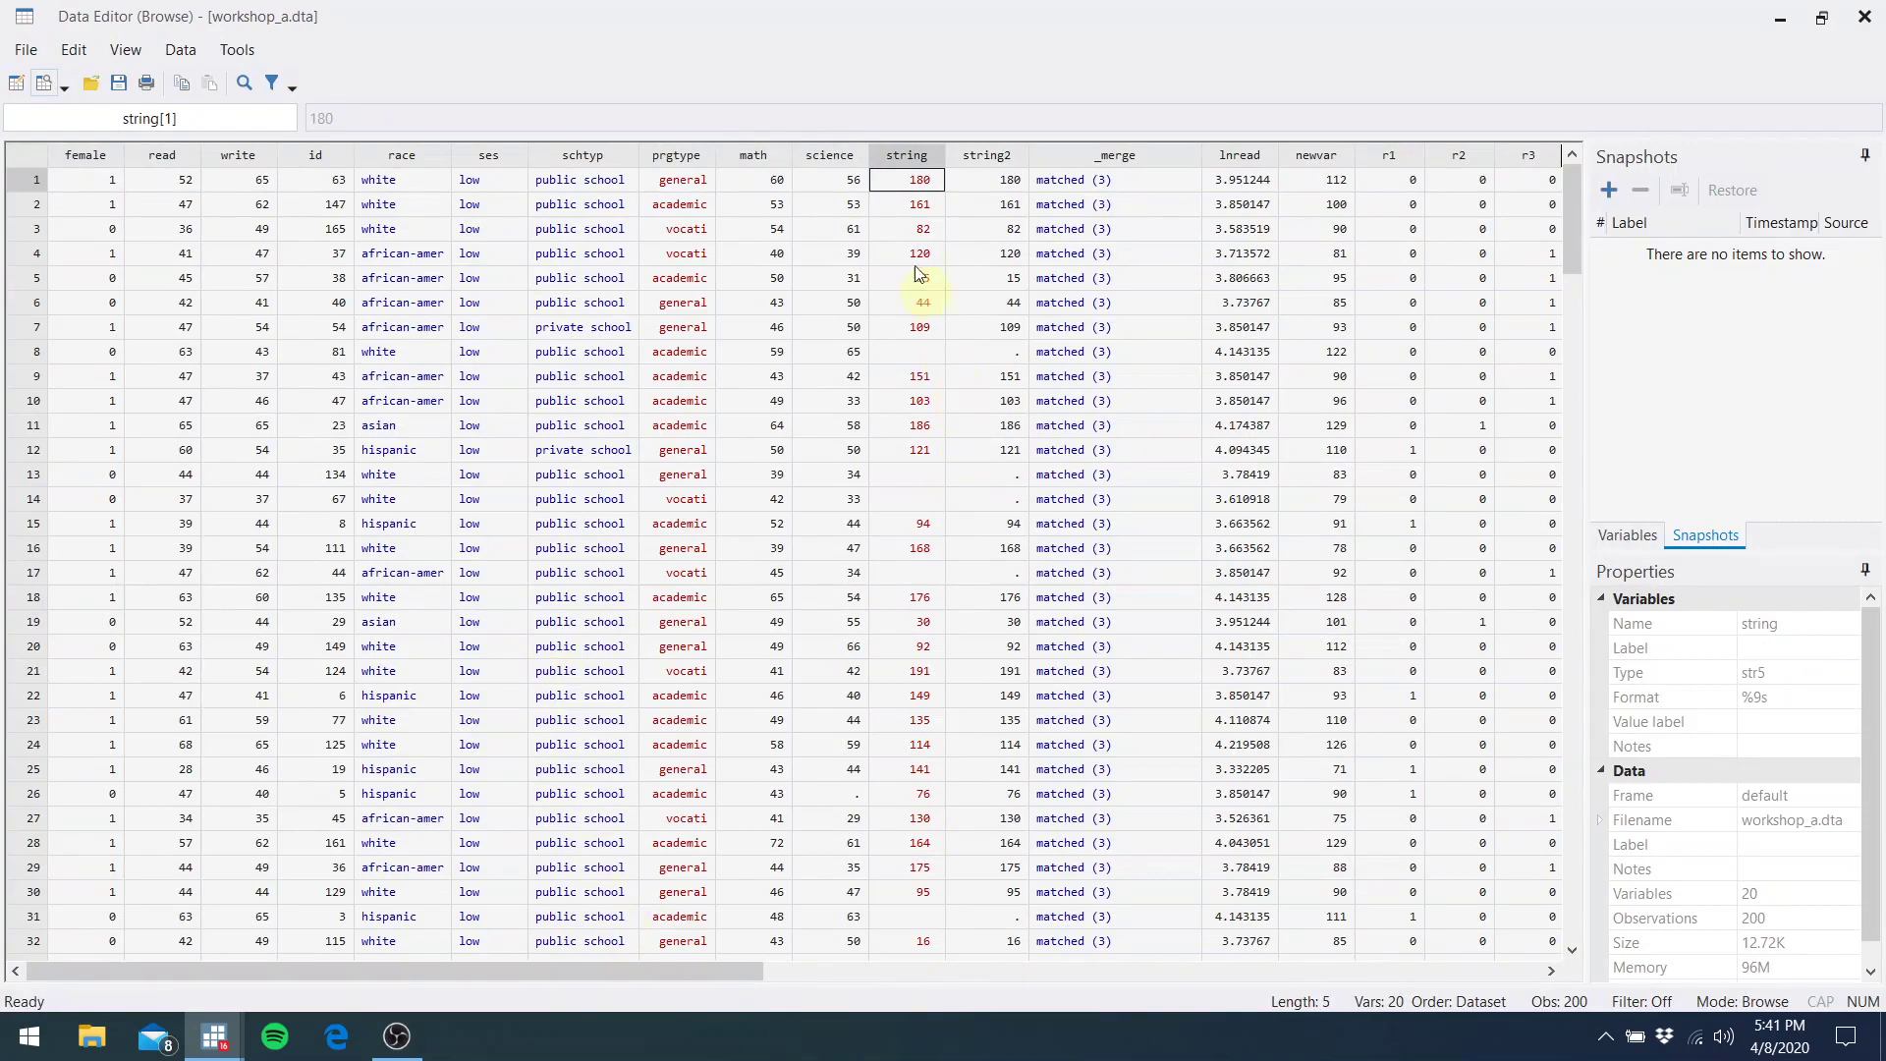
key(Right)
key(Right)
key(Right)
key(Right)
key(Right)
key(Right)
key(Right)
key(Right)
key(Right)
key(Right)
key(Right)
key(Right)
key(Right)
key(Right)
key(Right)
key(Right)
key(Right)
key(Right)
key(Right)
key(Right)
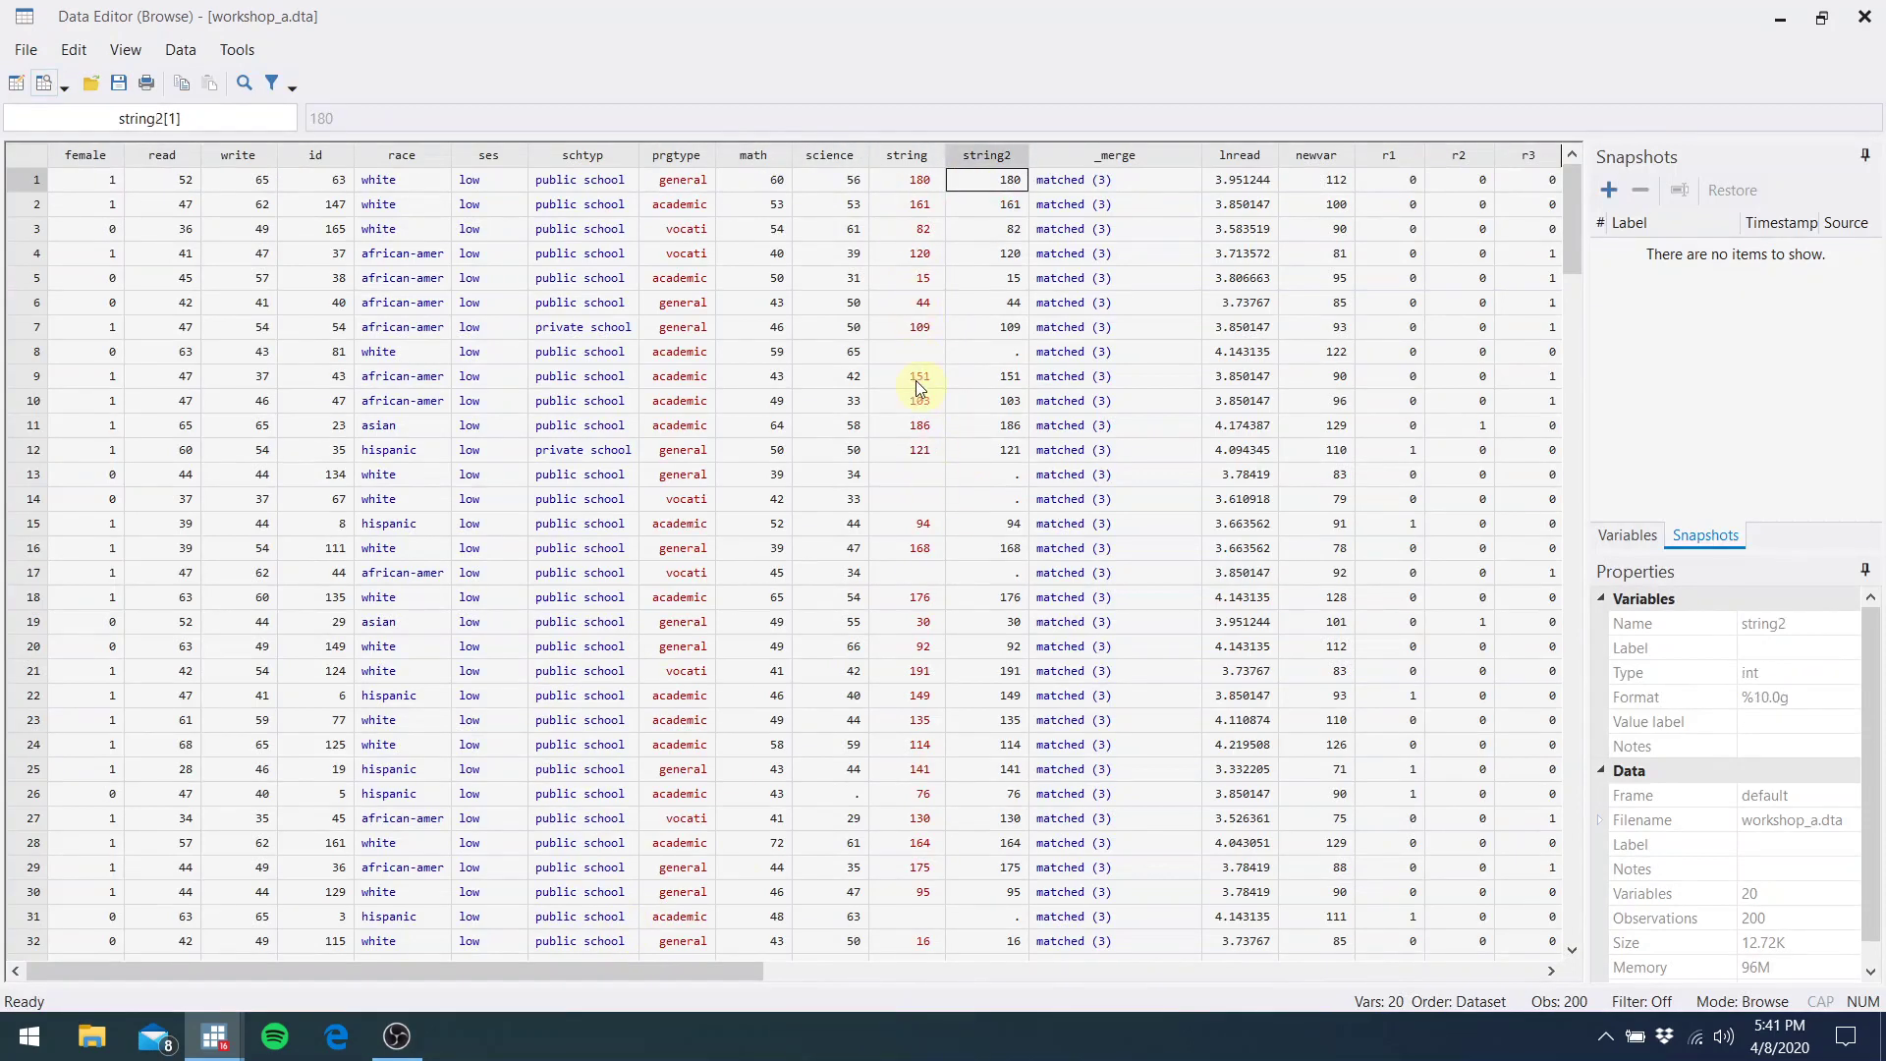
key(Left)
key(Left)
key(Left)
key(Left)
key(Left)
key(Left)
key(Left)
key(Left)
key(Left)
key(Left)
key(Left)
key(Left)
key(Left)
key(Left)
key(Left)
key(Left)
key(Left)
key(Left)
key(Left)
key(Left)
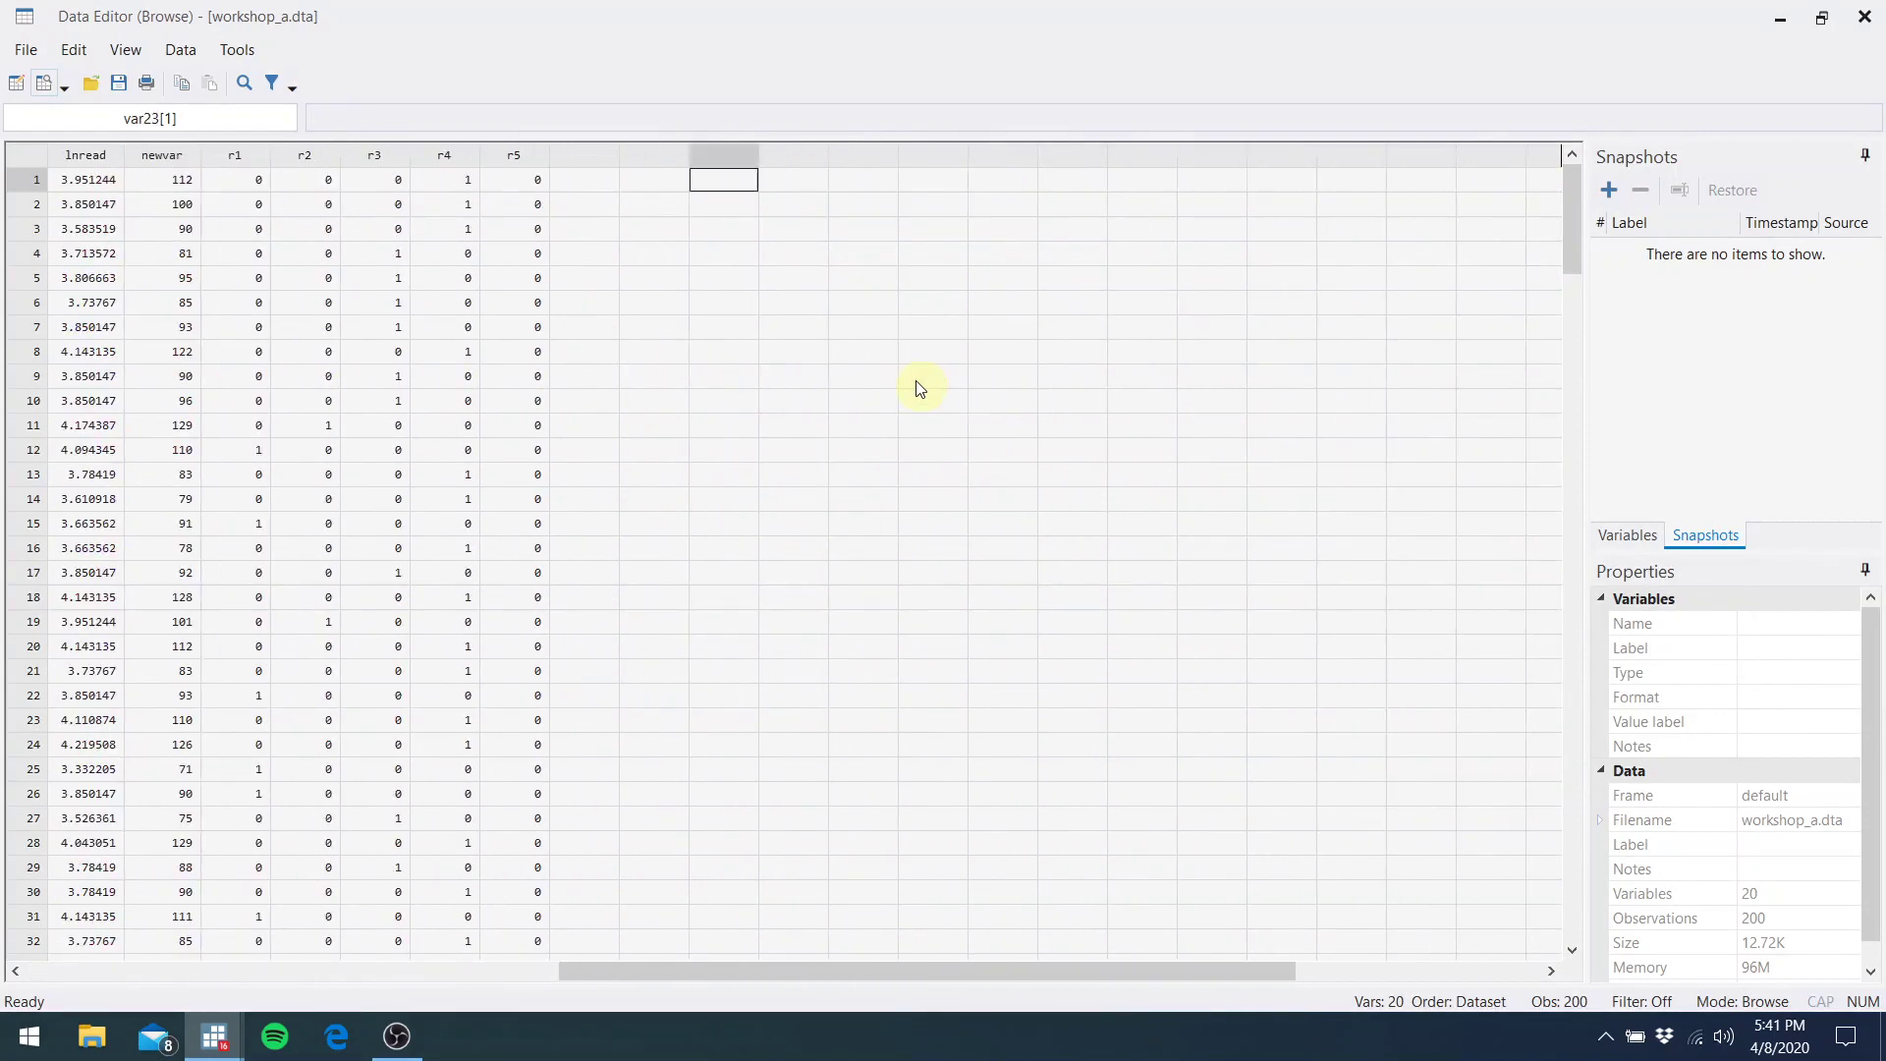
key(Right)
key(Right)
key(Right)
key(Right)
key(Right)
key(Right)
key(Right)
key(Right)
key(Right)
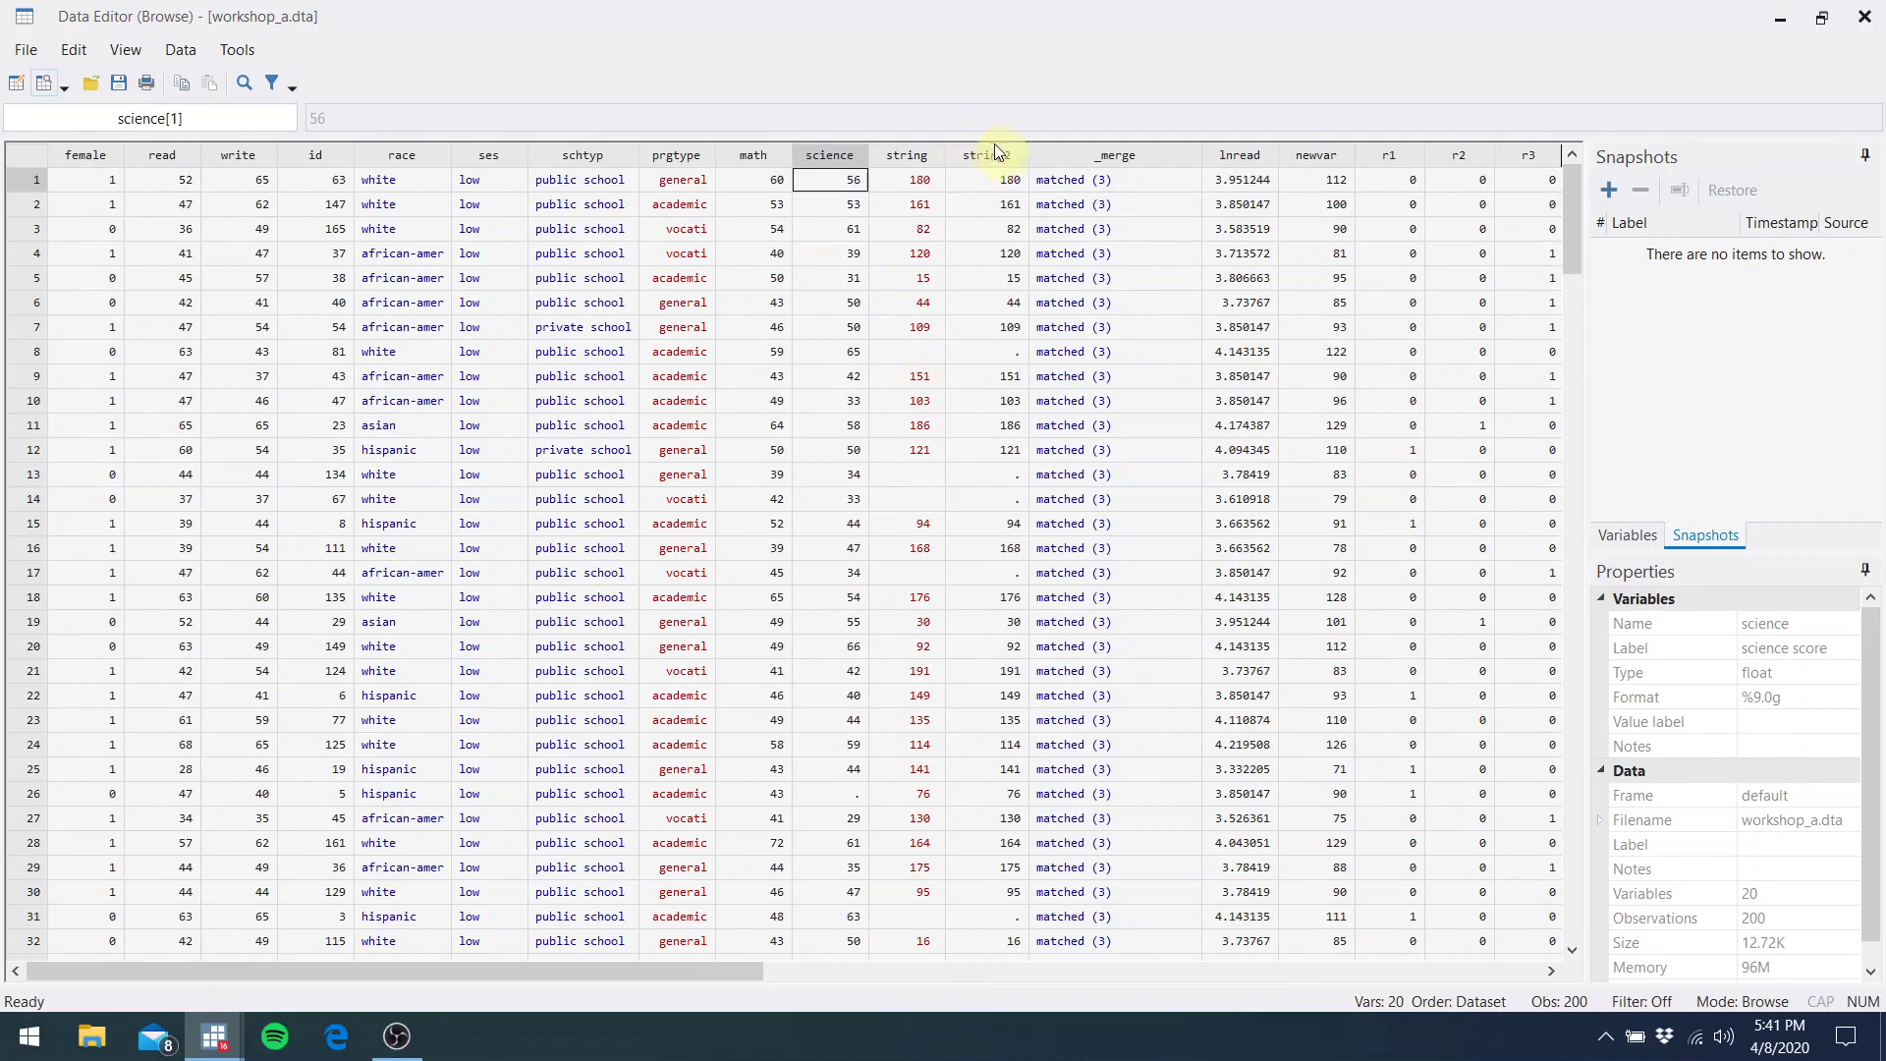
click(1003, 181)
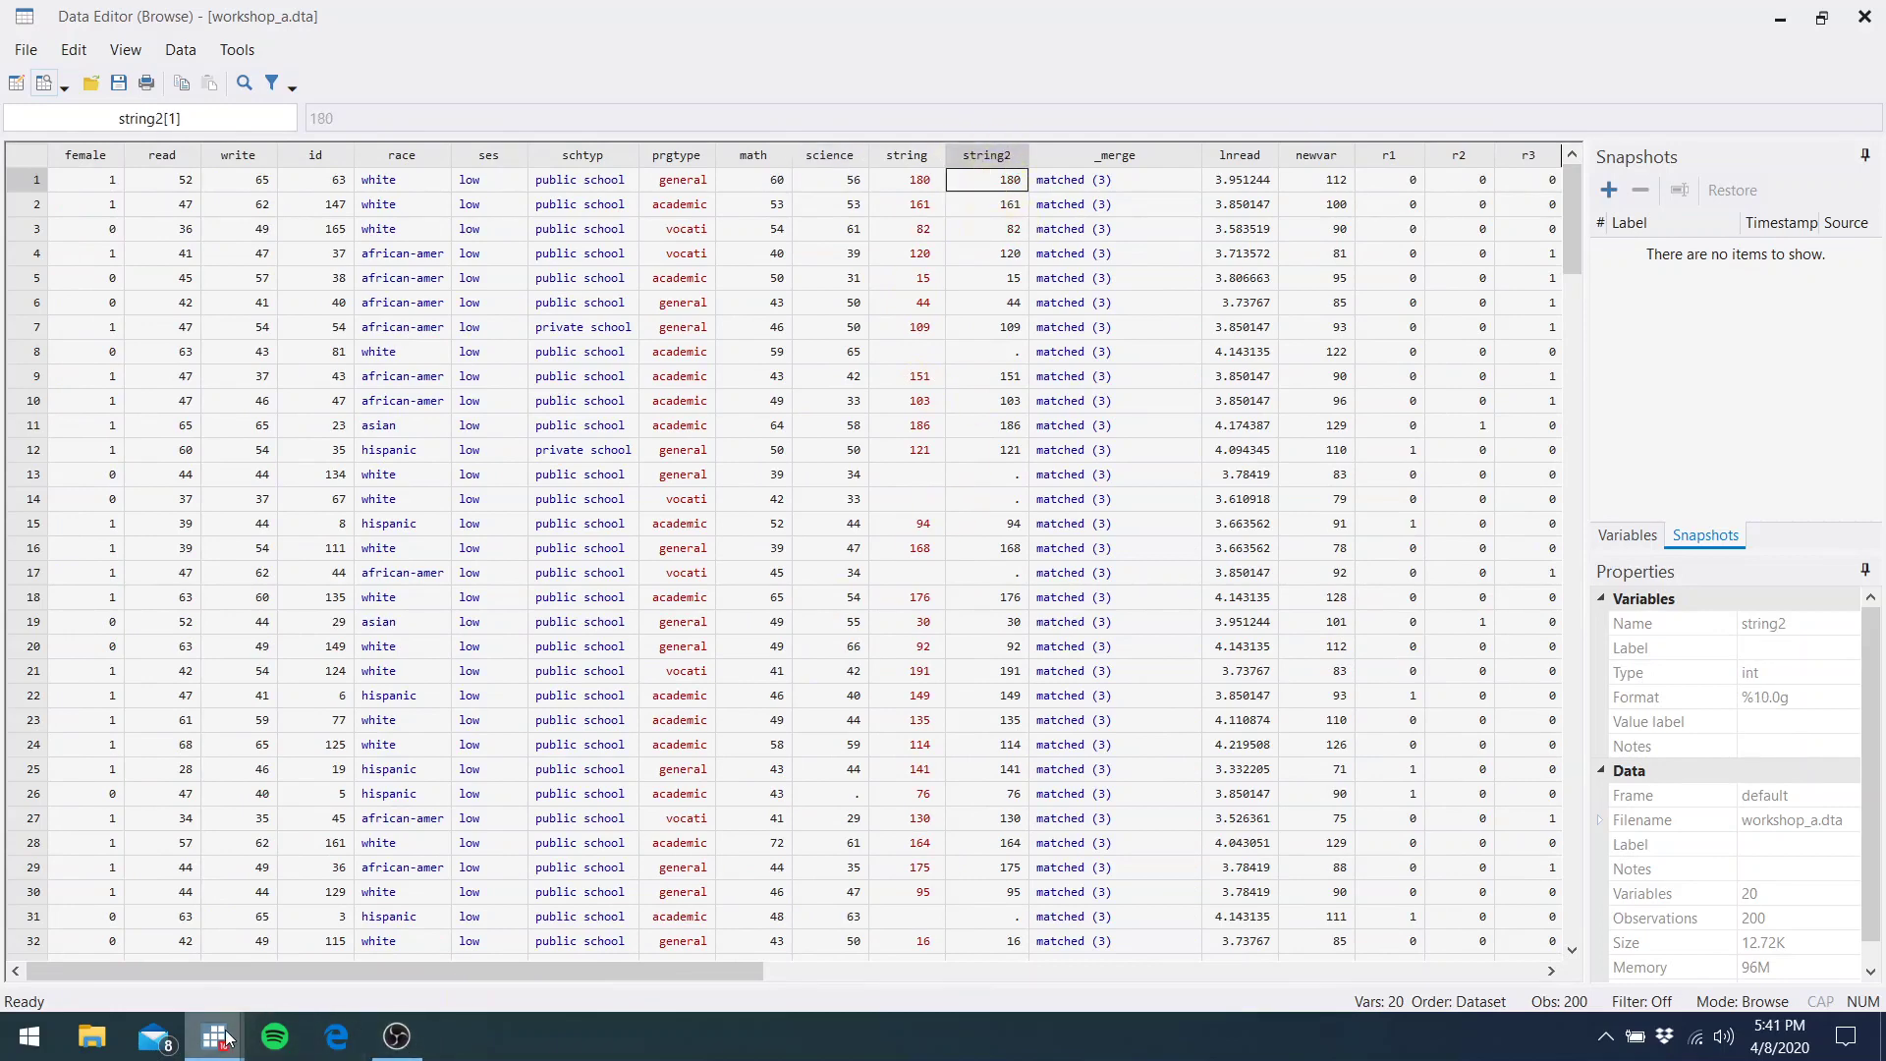
Go to the do-file's Basic Statistical Tests section and close the Data Editor
mouse_move(228, 1037)
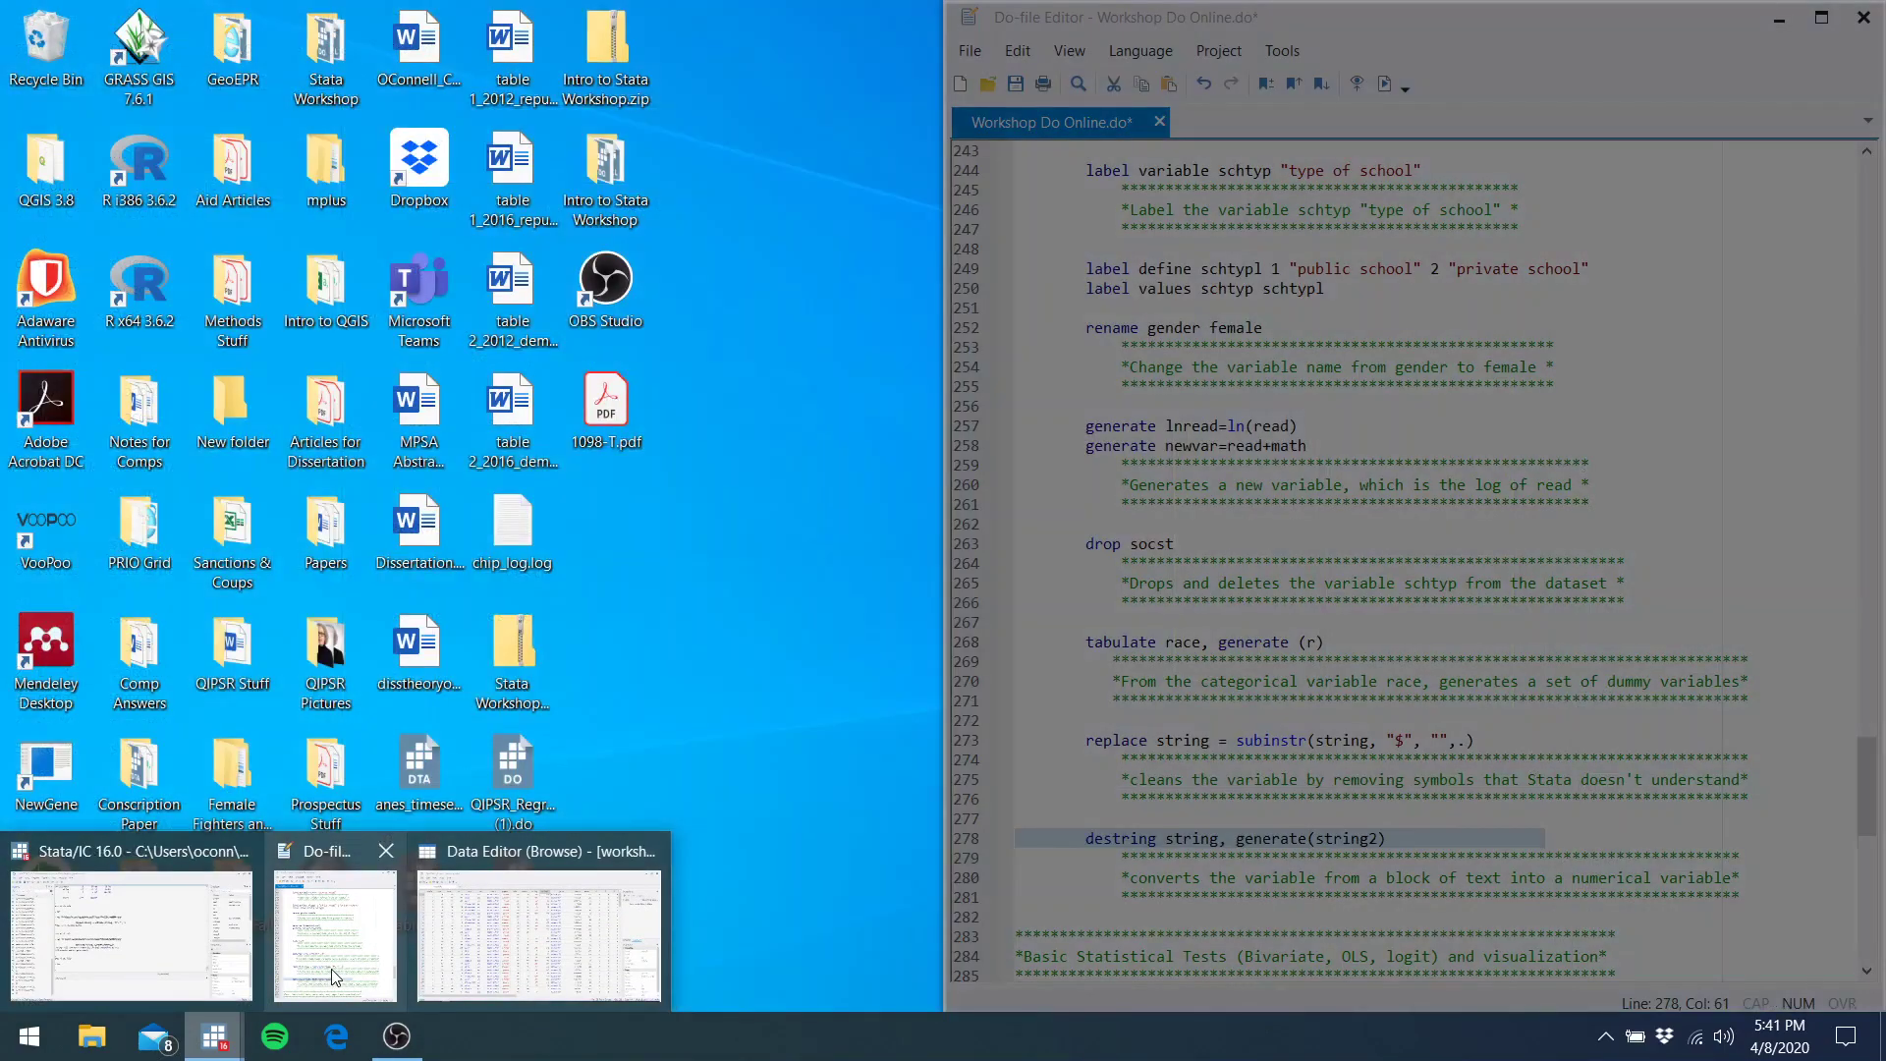
click(332, 968)
key(Down)
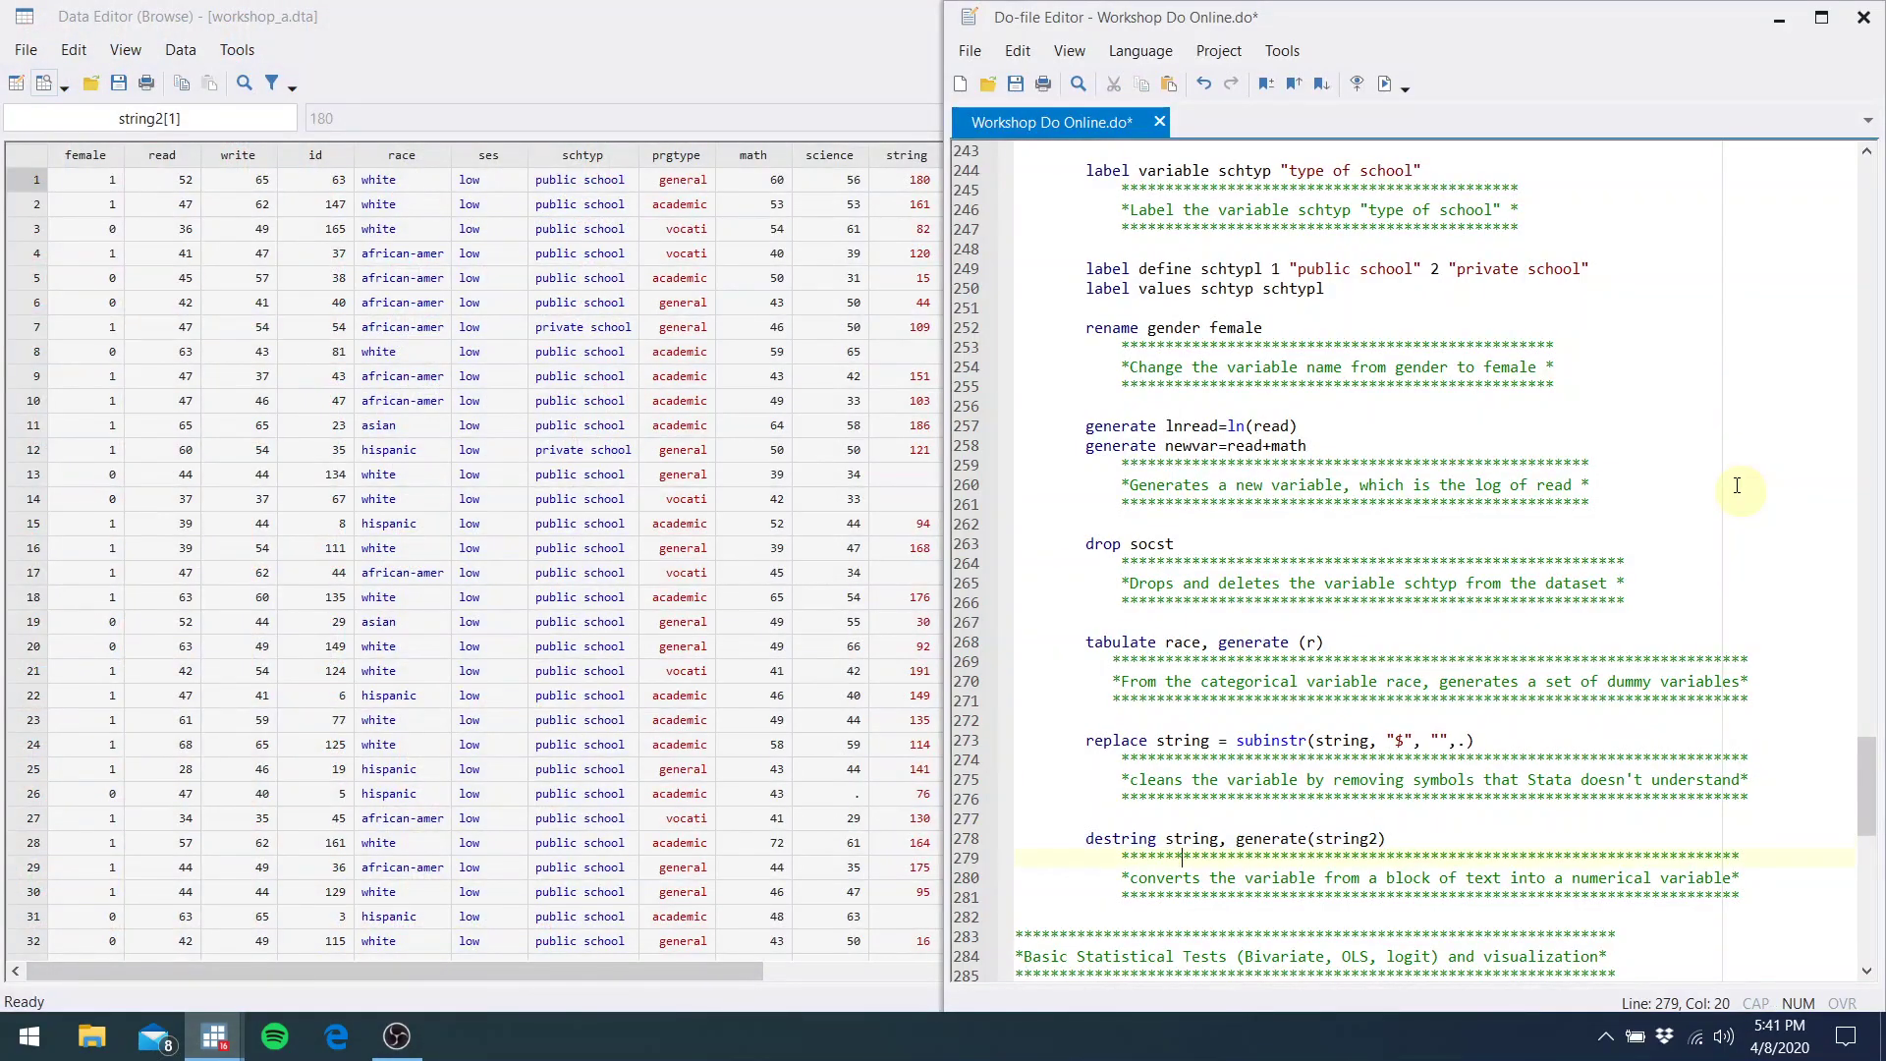
key(Down)
key(Down)
key(Down)
key(Down)
key(Down)
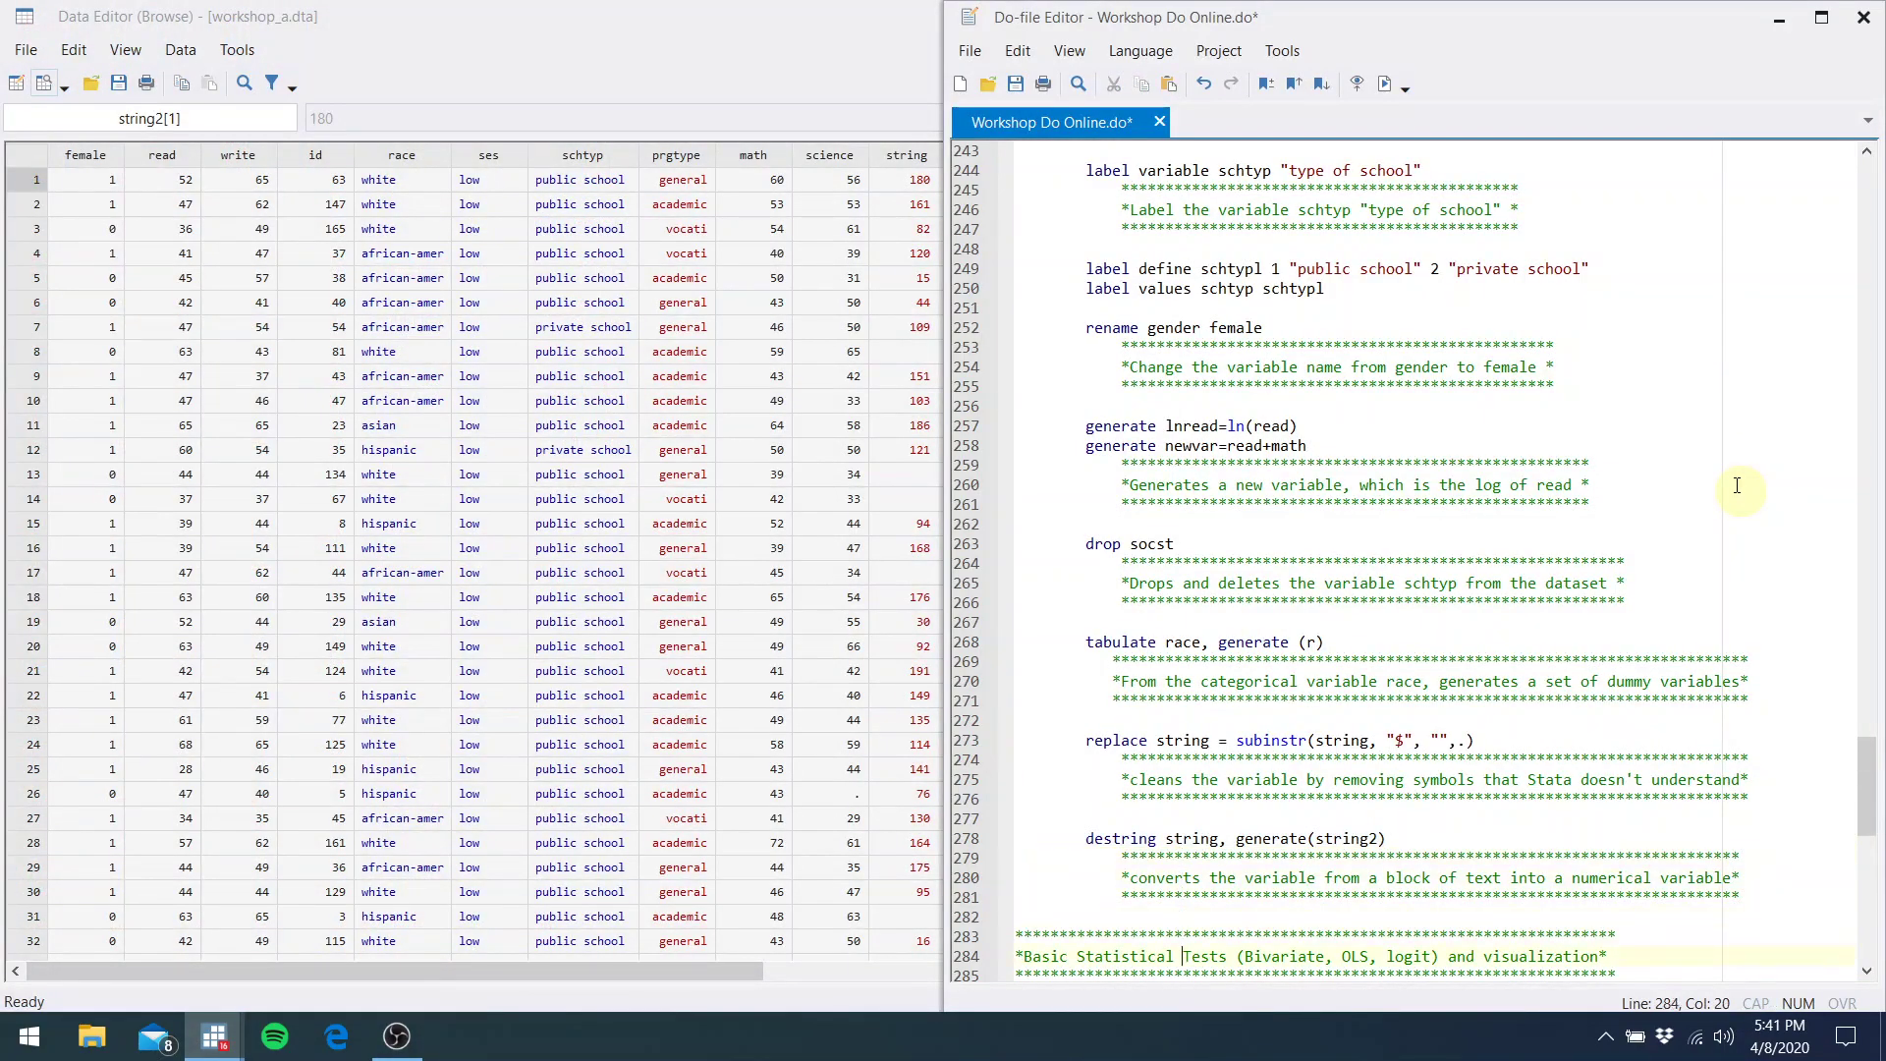
key(Down)
key(Down)
key(Down)
key(Down)
key(Down)
key(Down)
key(Down)
key(Down)
key(Down)
key(Down)
key(Down)
key(Down)
key(Down)
key(Down)
key(Down)
key(Down)
key(Down)
key(Down)
key(Down)
key(Down)
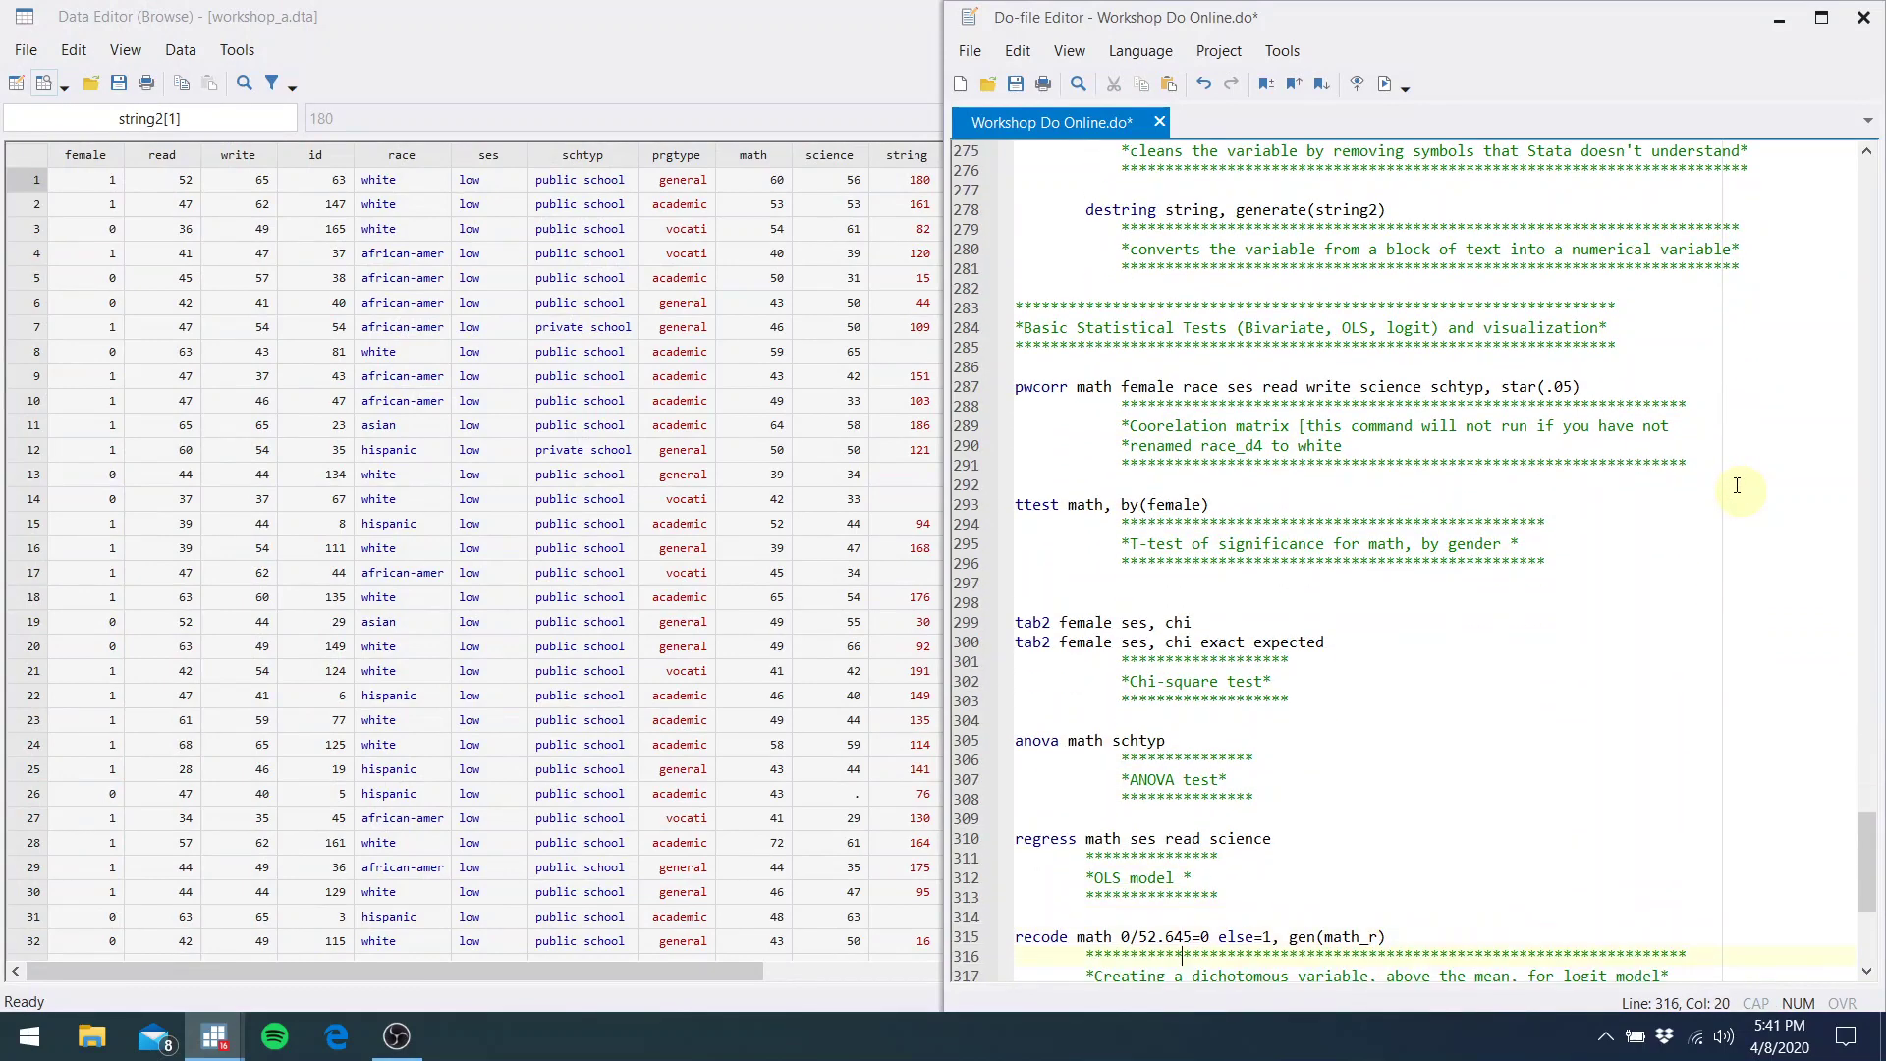
double_click(701, 10)
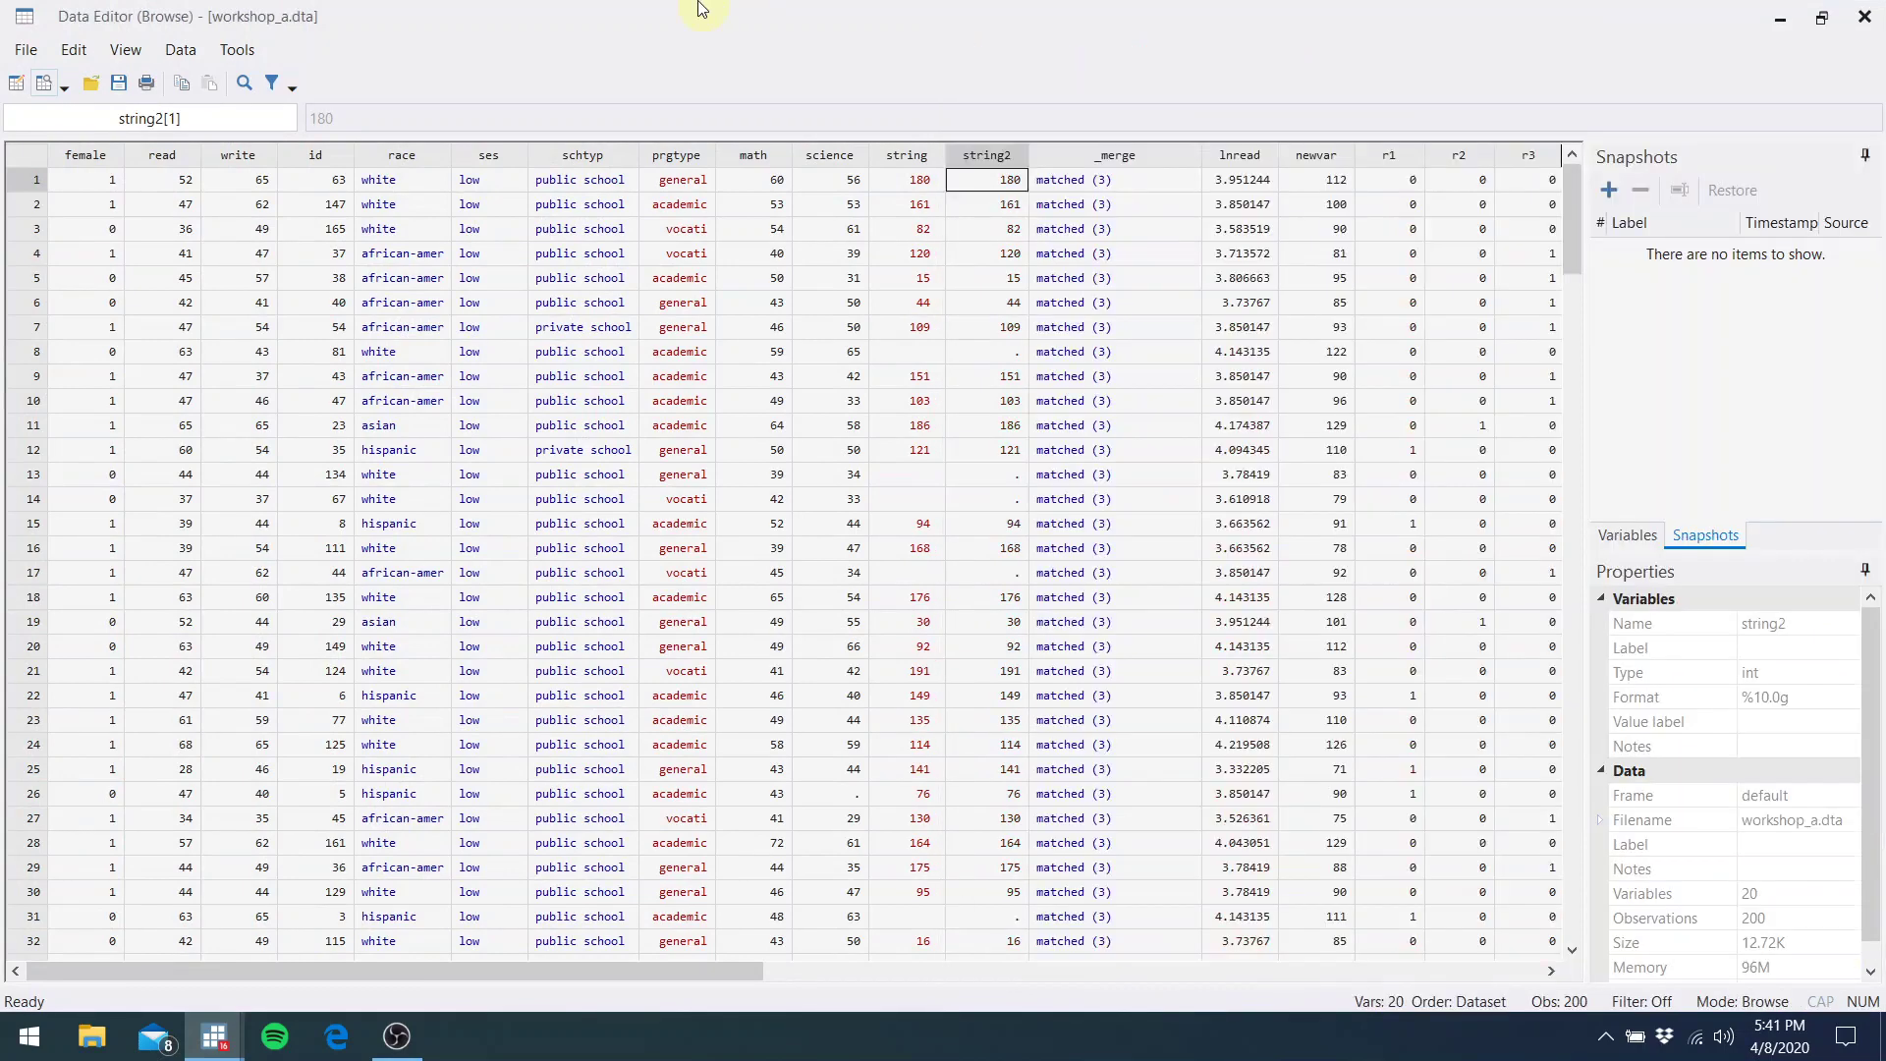
click(1862, 17)
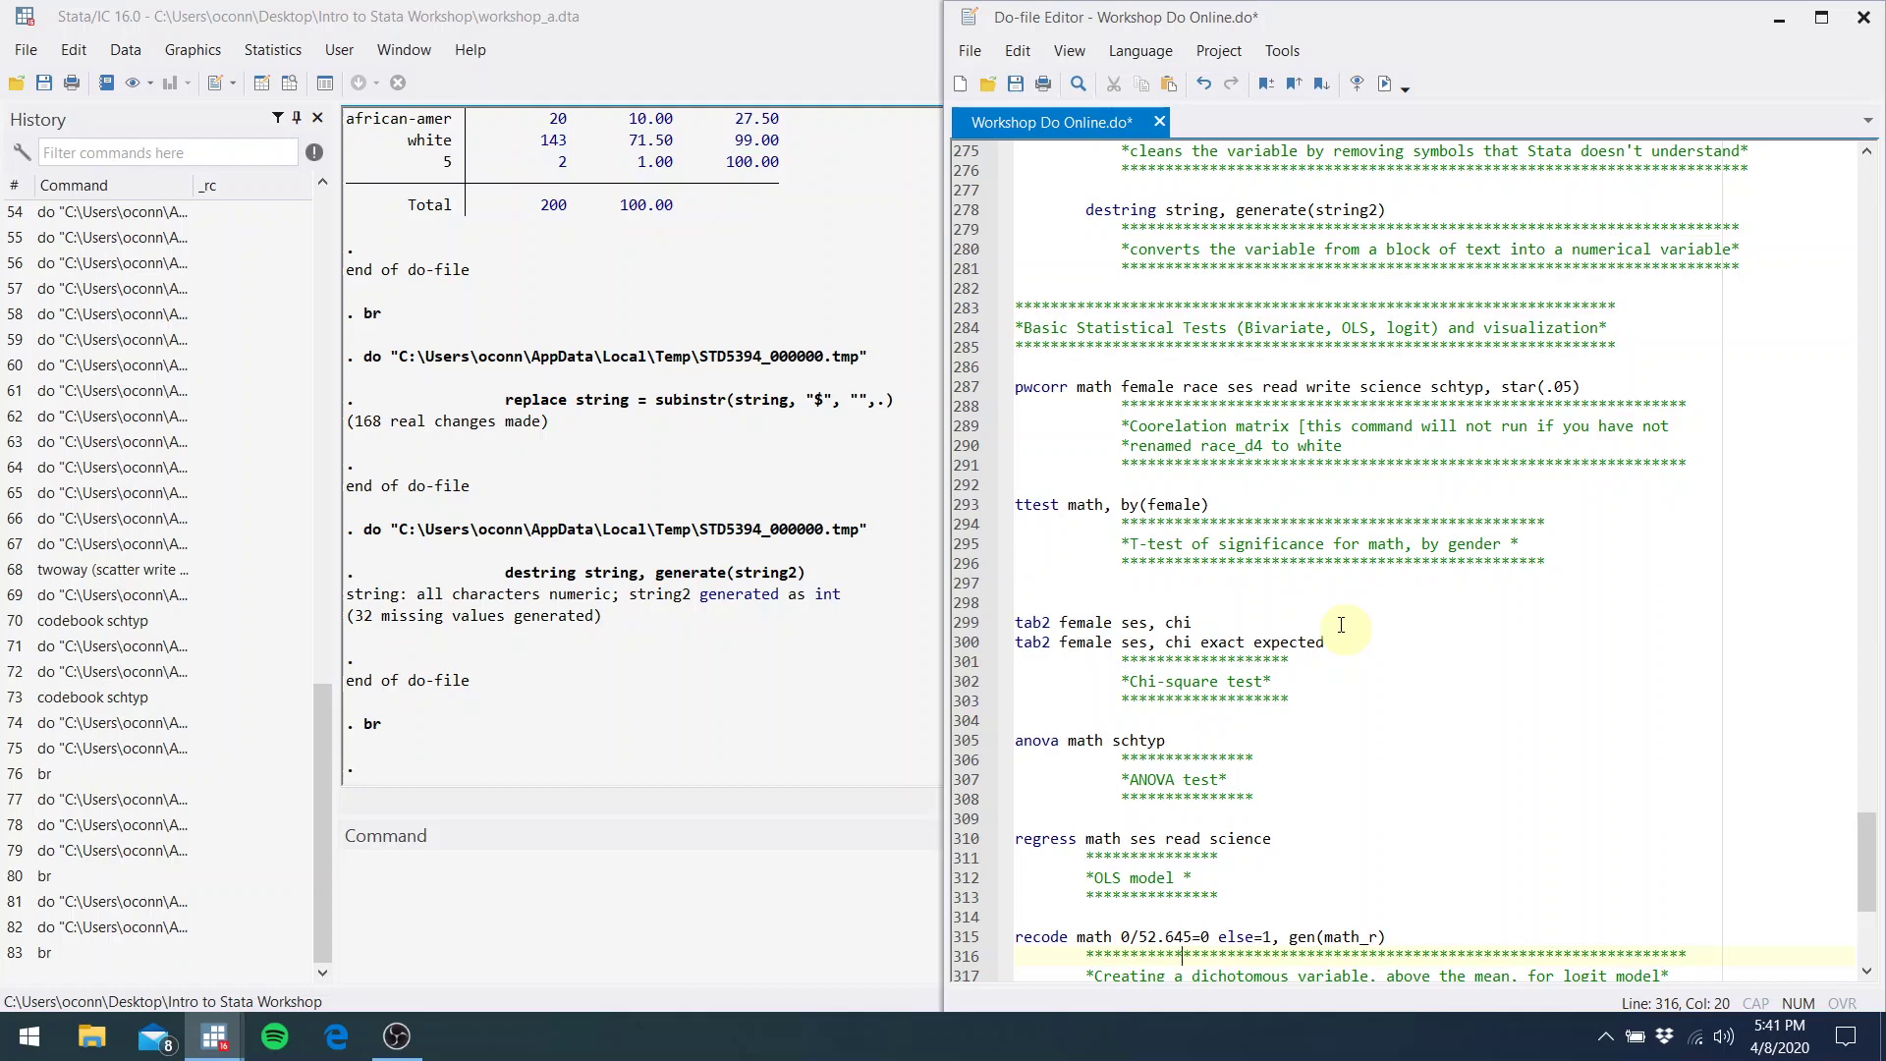
Run the do-file line pwcorr math female race ses read write science schtyp, star(.05) and examine the full correlation matrix
click(1164, 383)
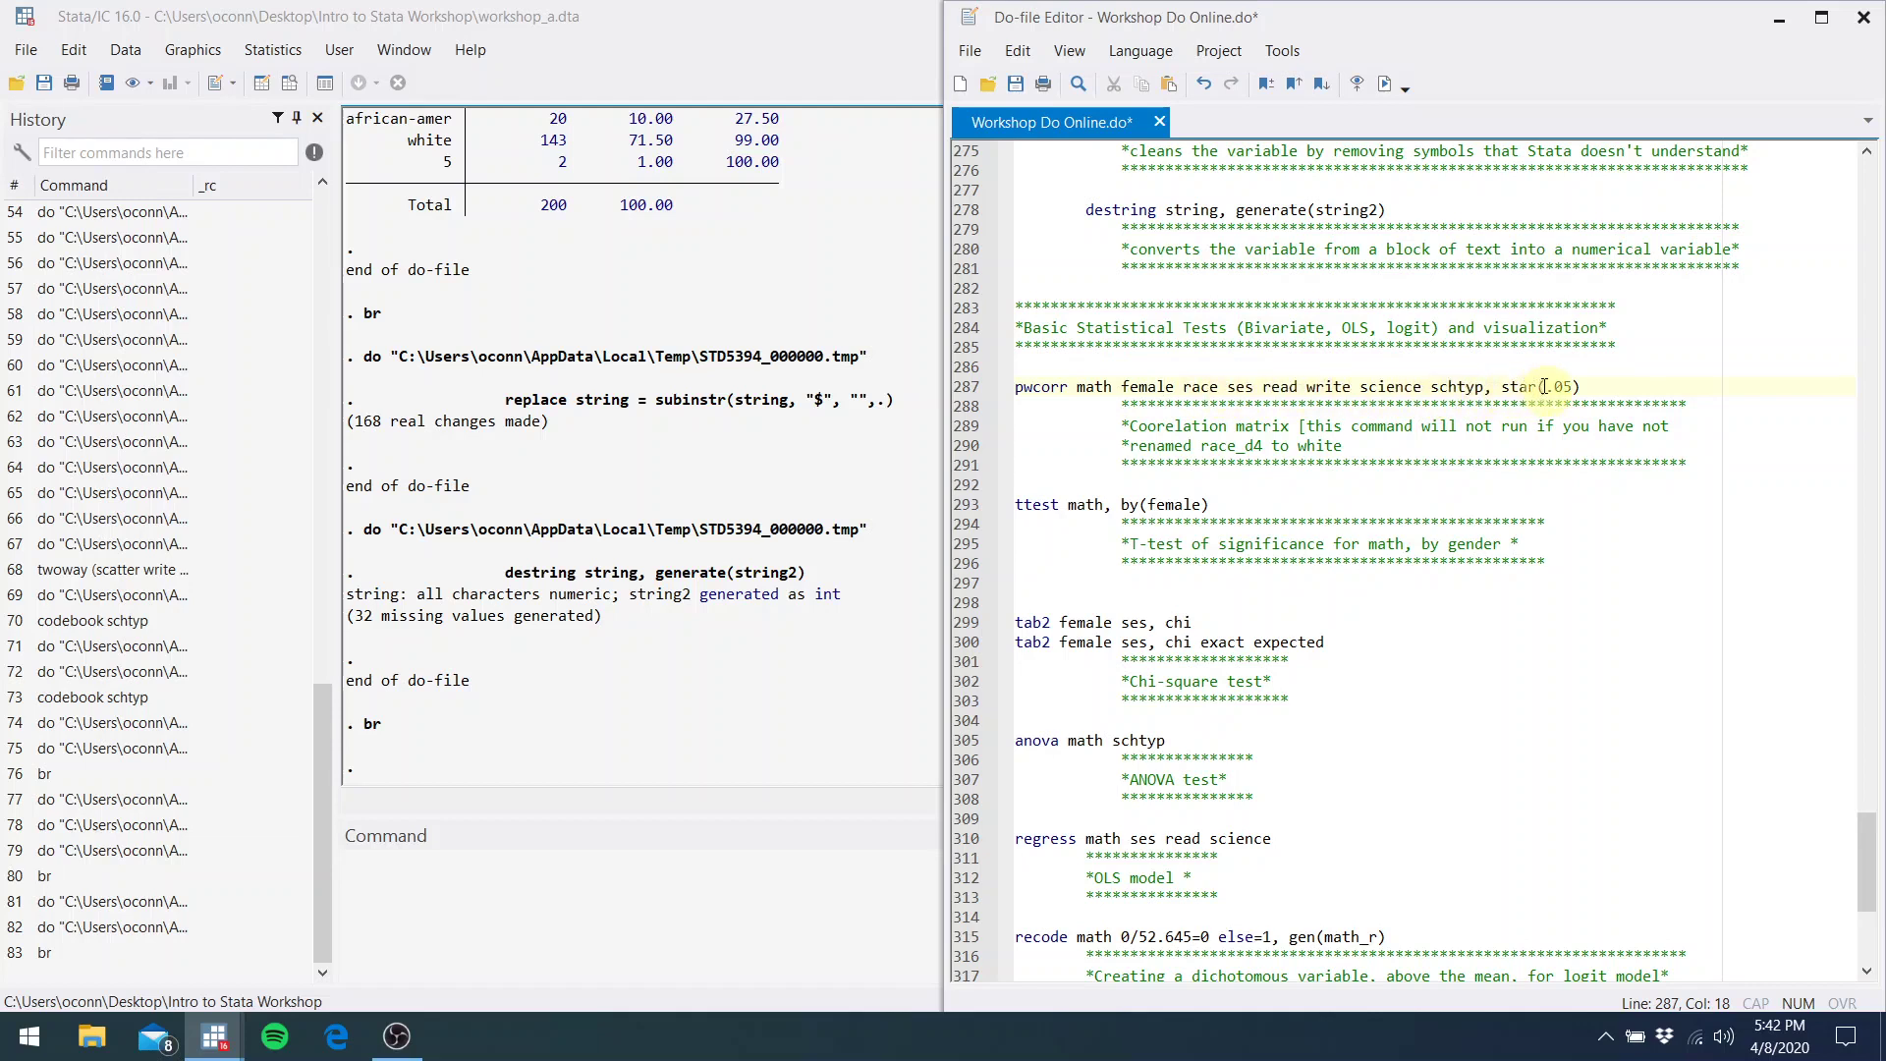
click(1586, 386)
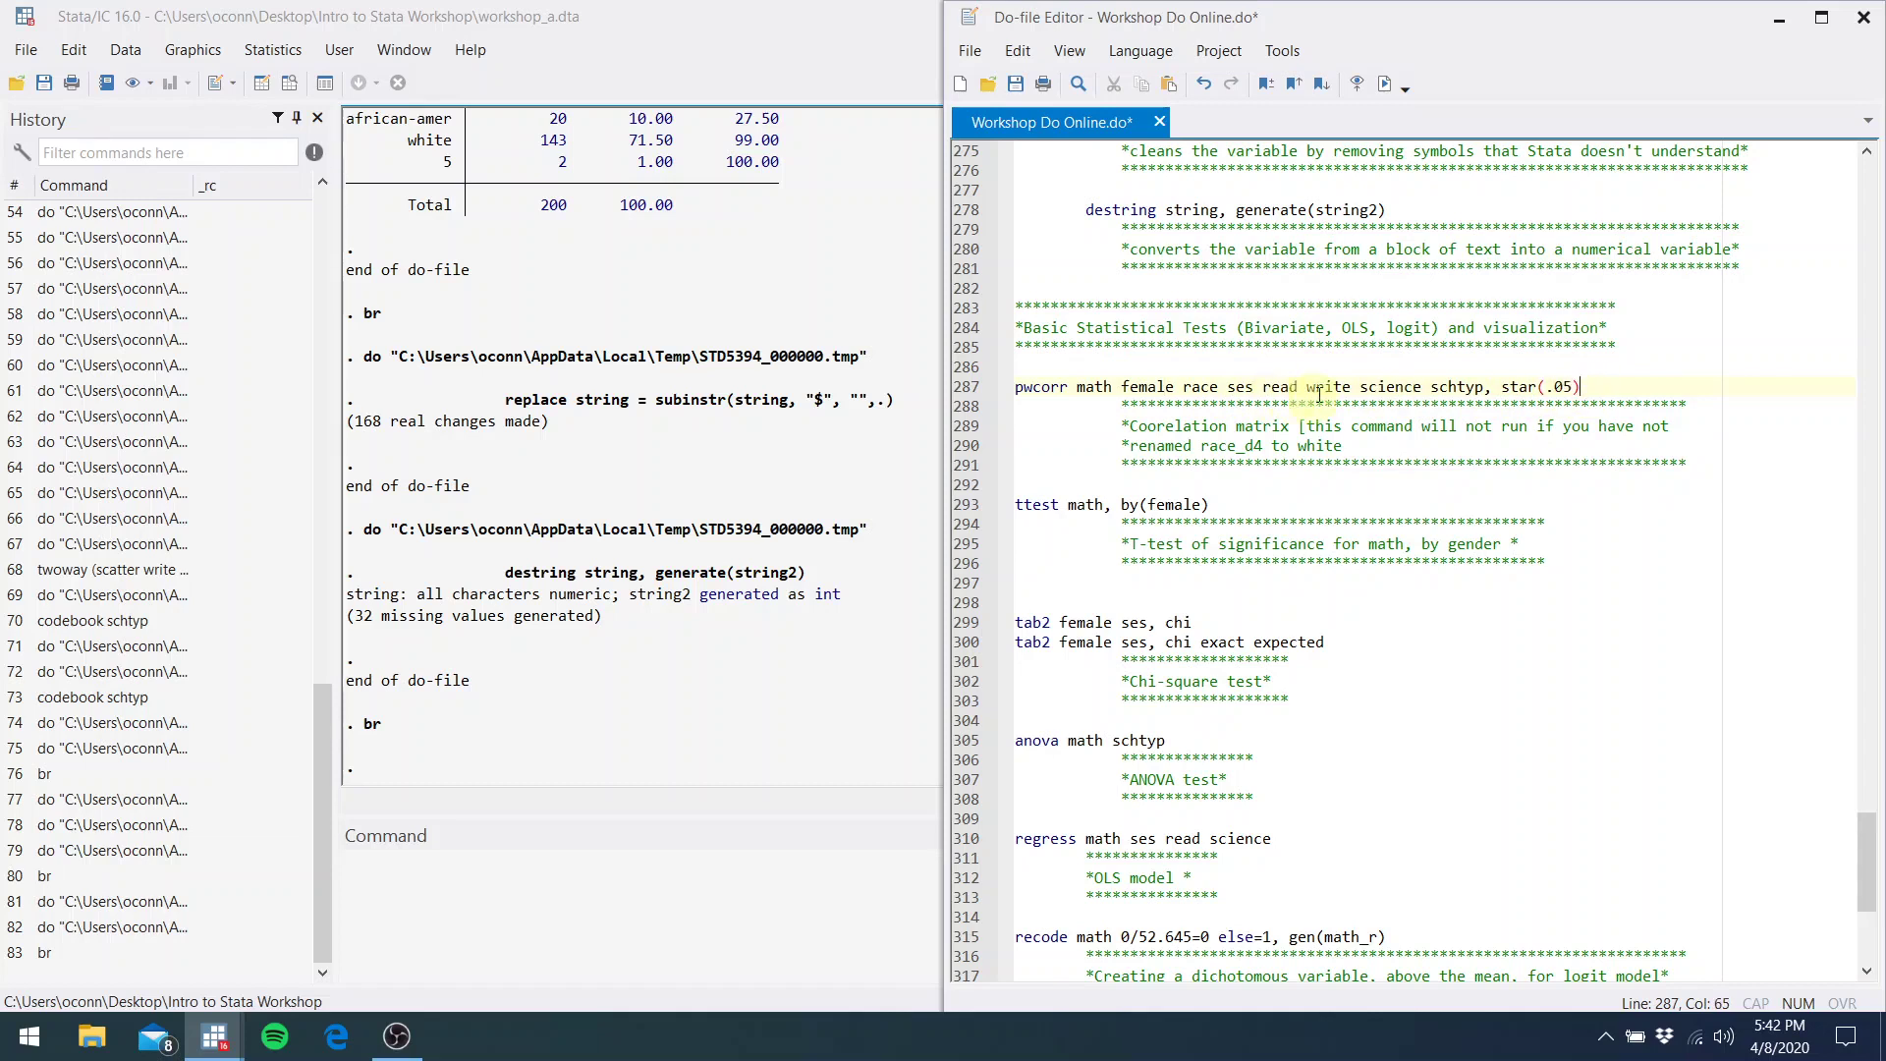
drag(1588, 384, 1314, 390)
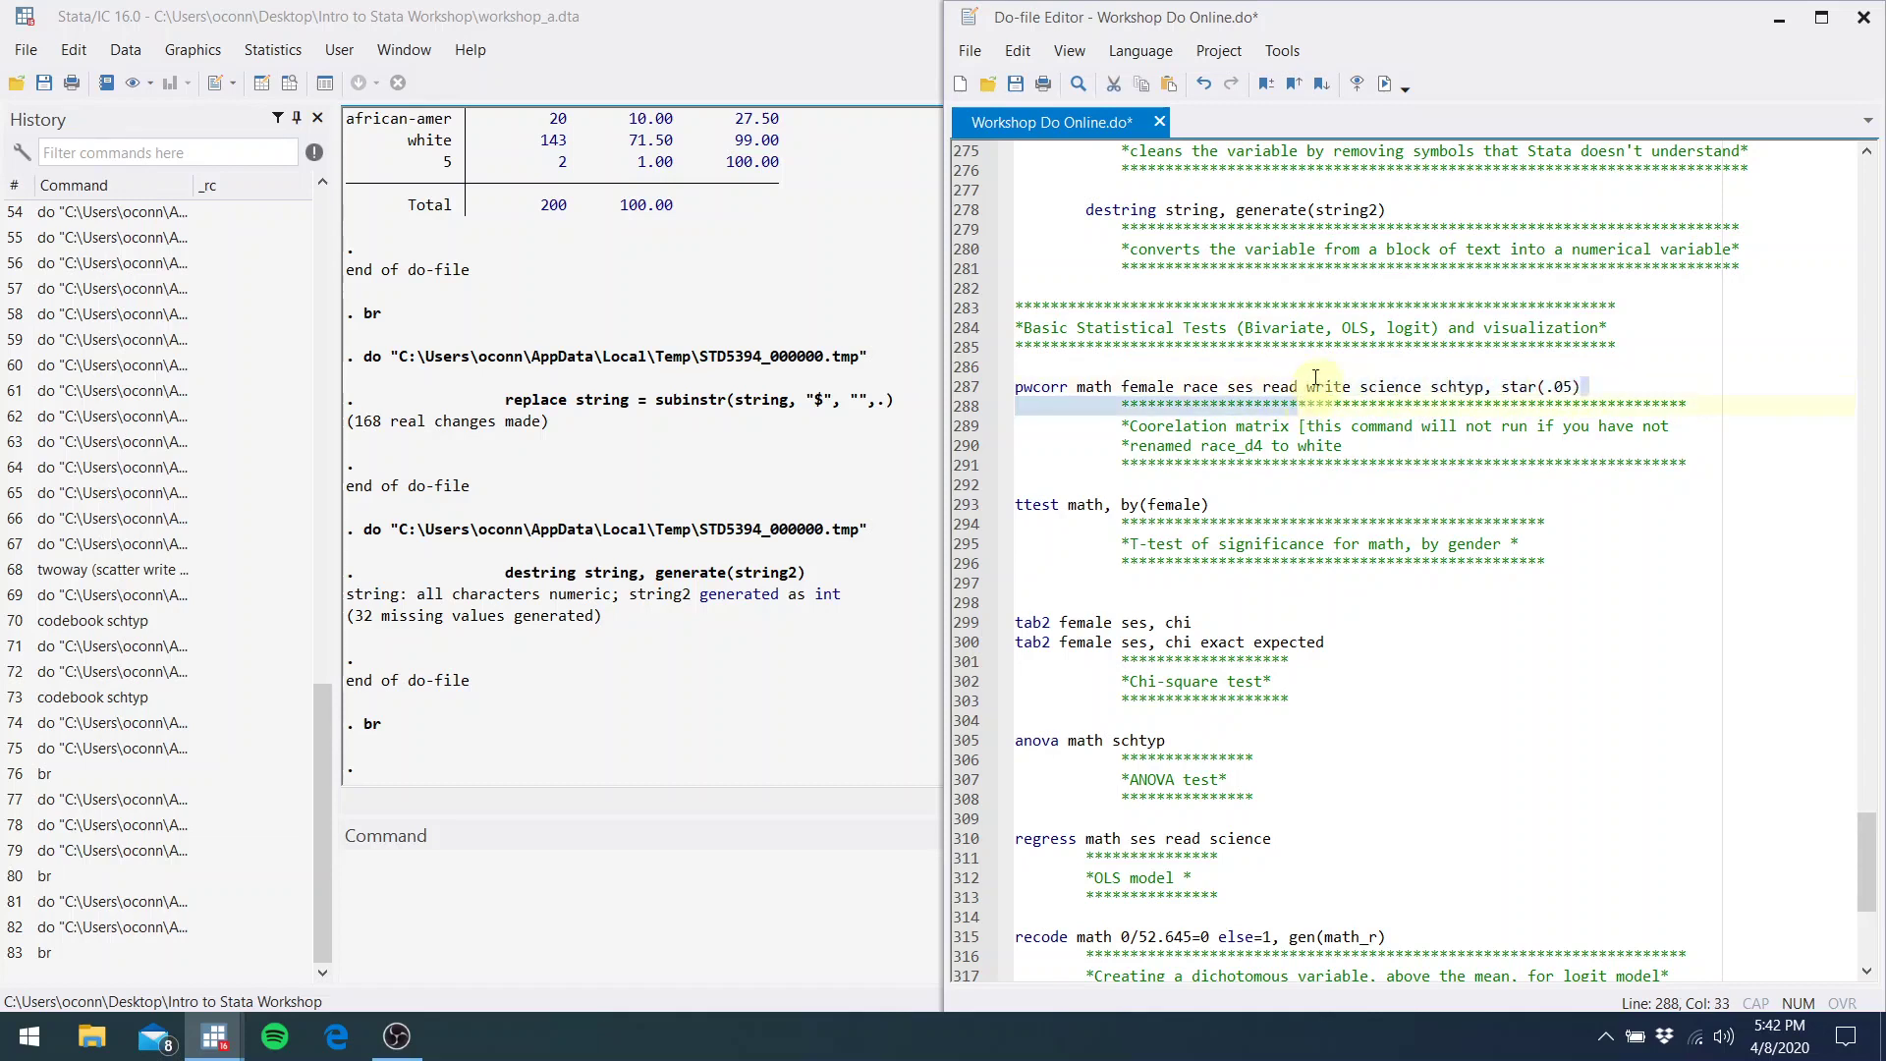
click(1473, 374)
drag(1625, 389, 1403, 386)
click(1380, 80)
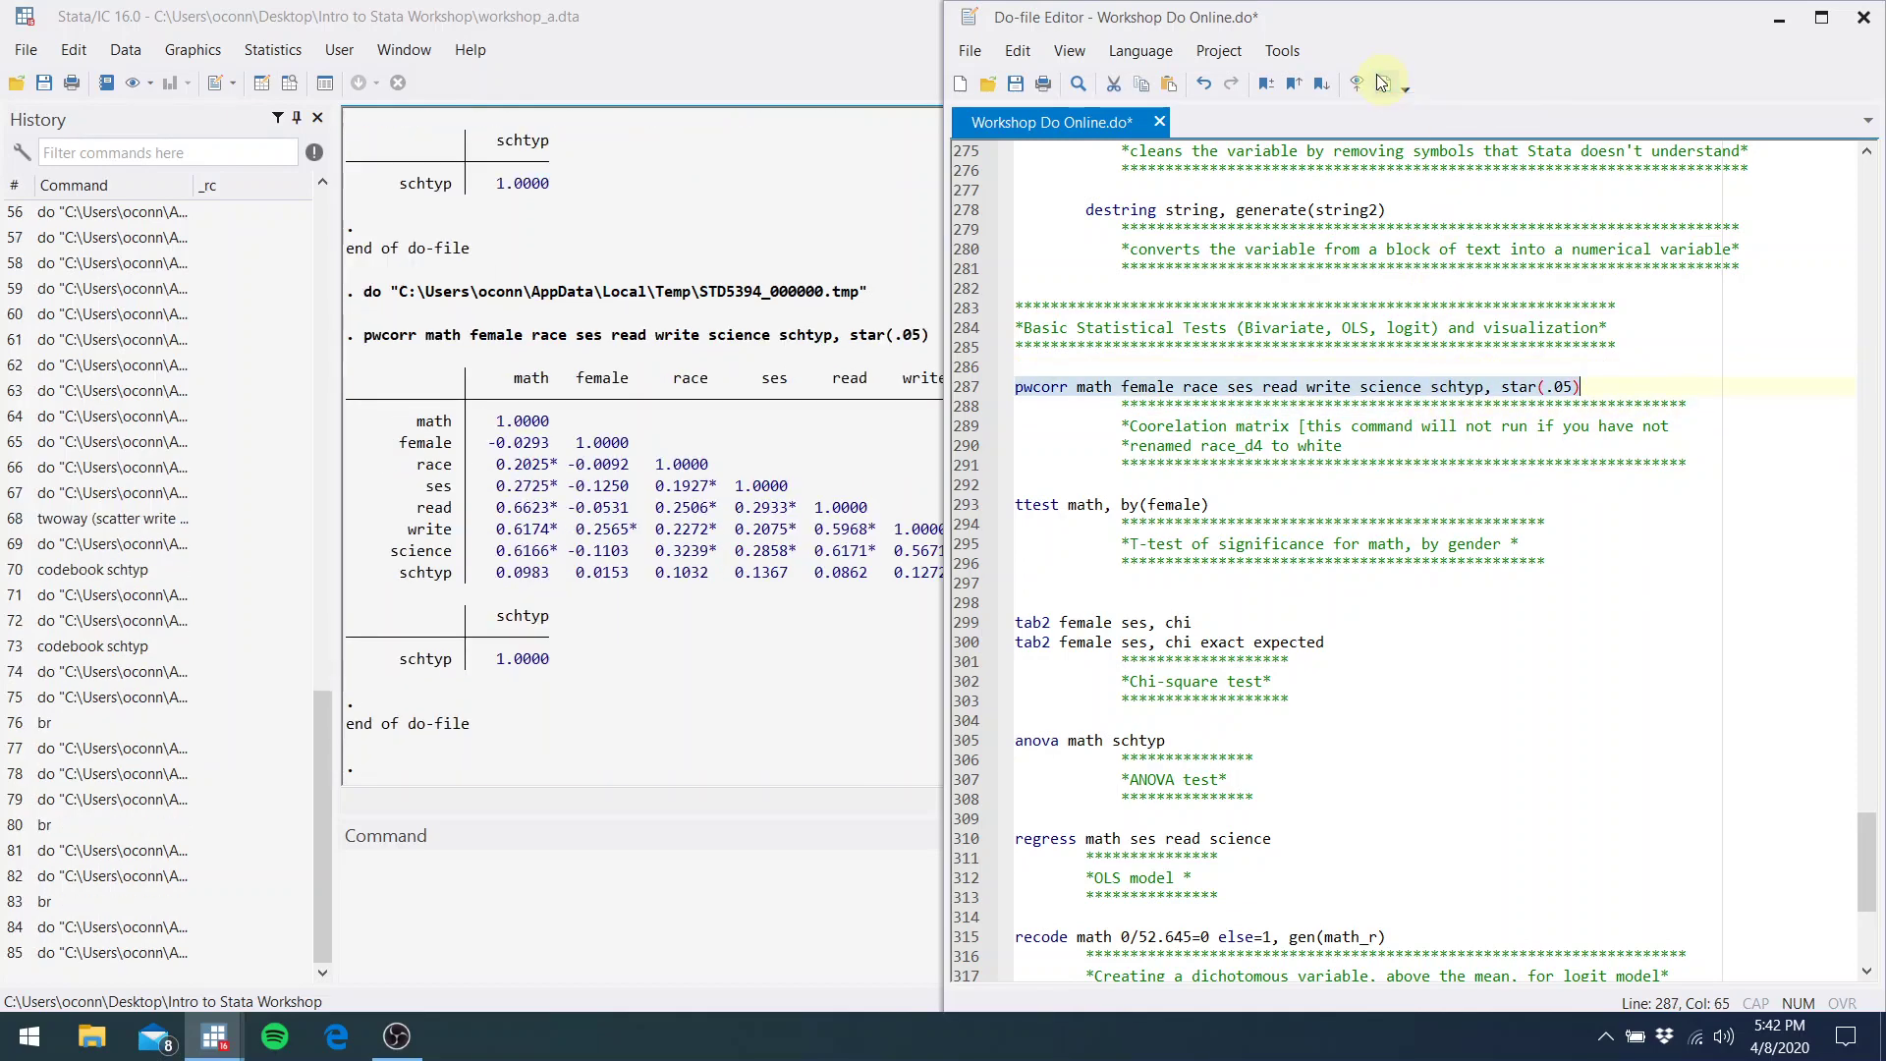
click(722, 597)
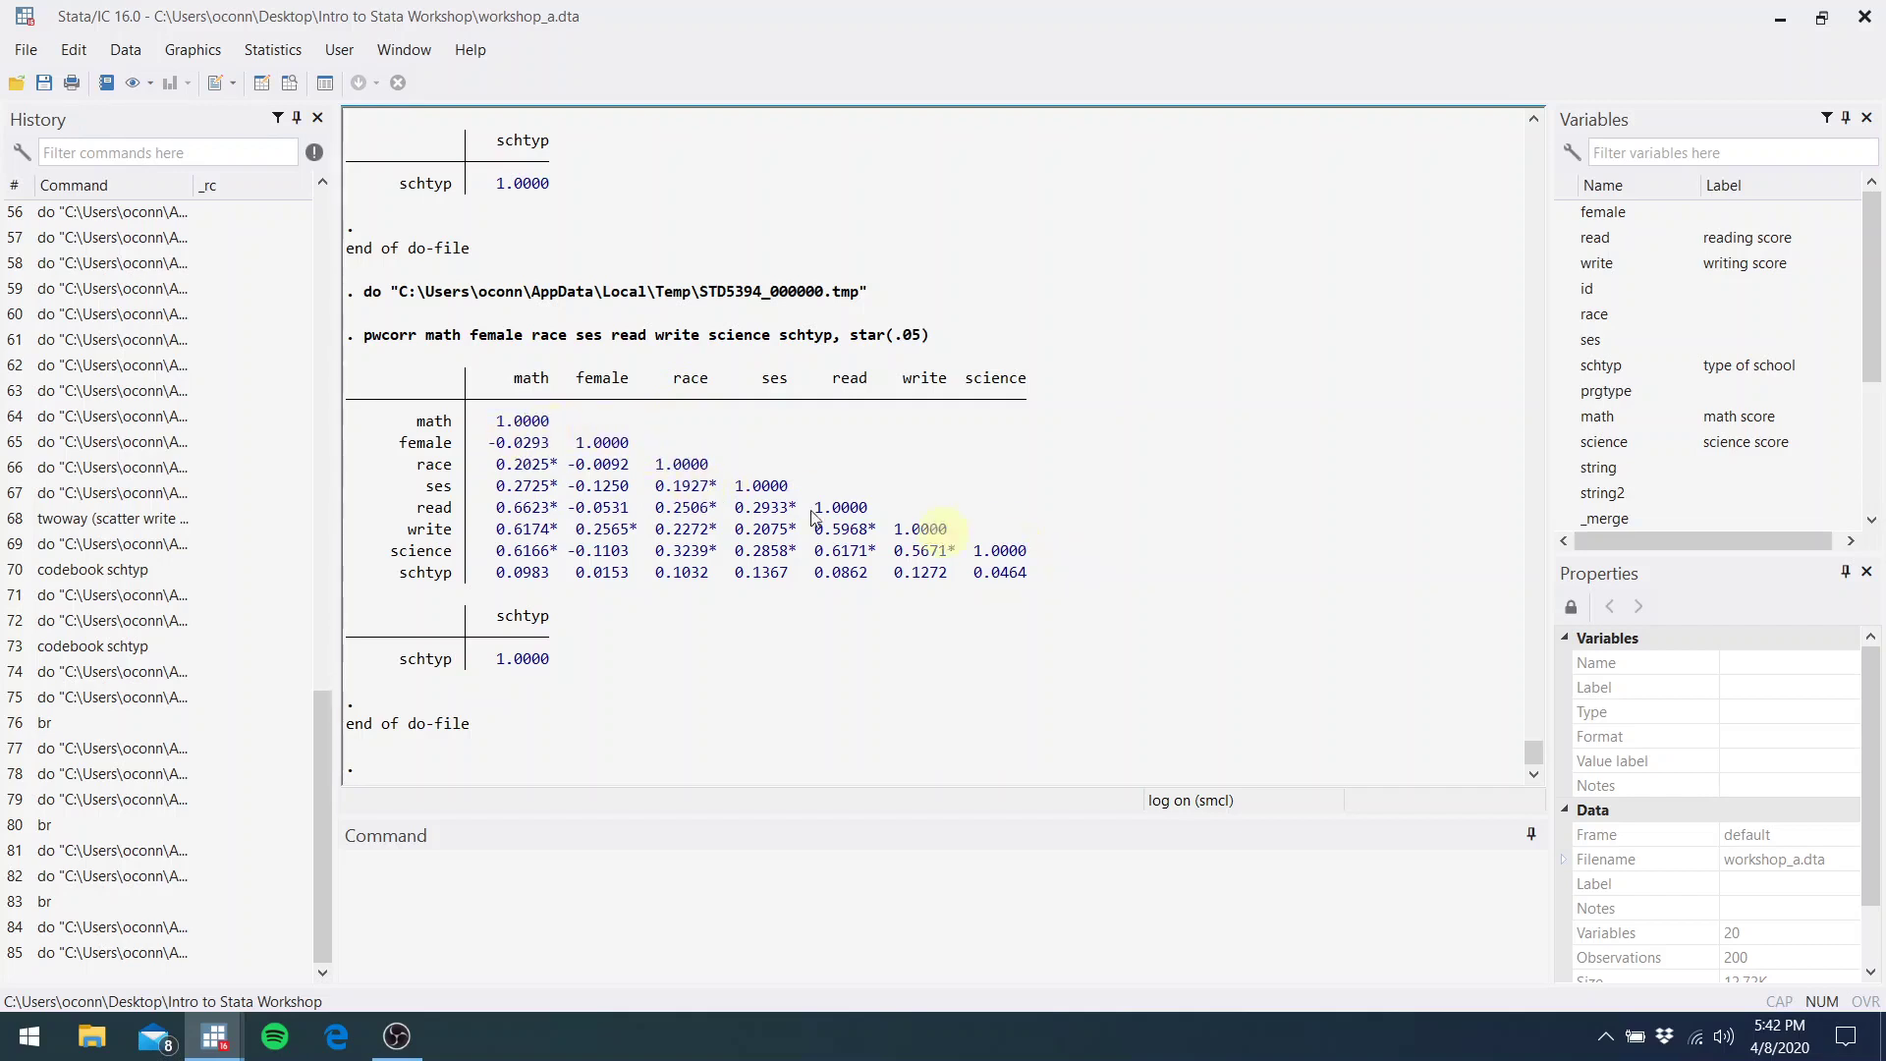
mouse_move(214, 1036)
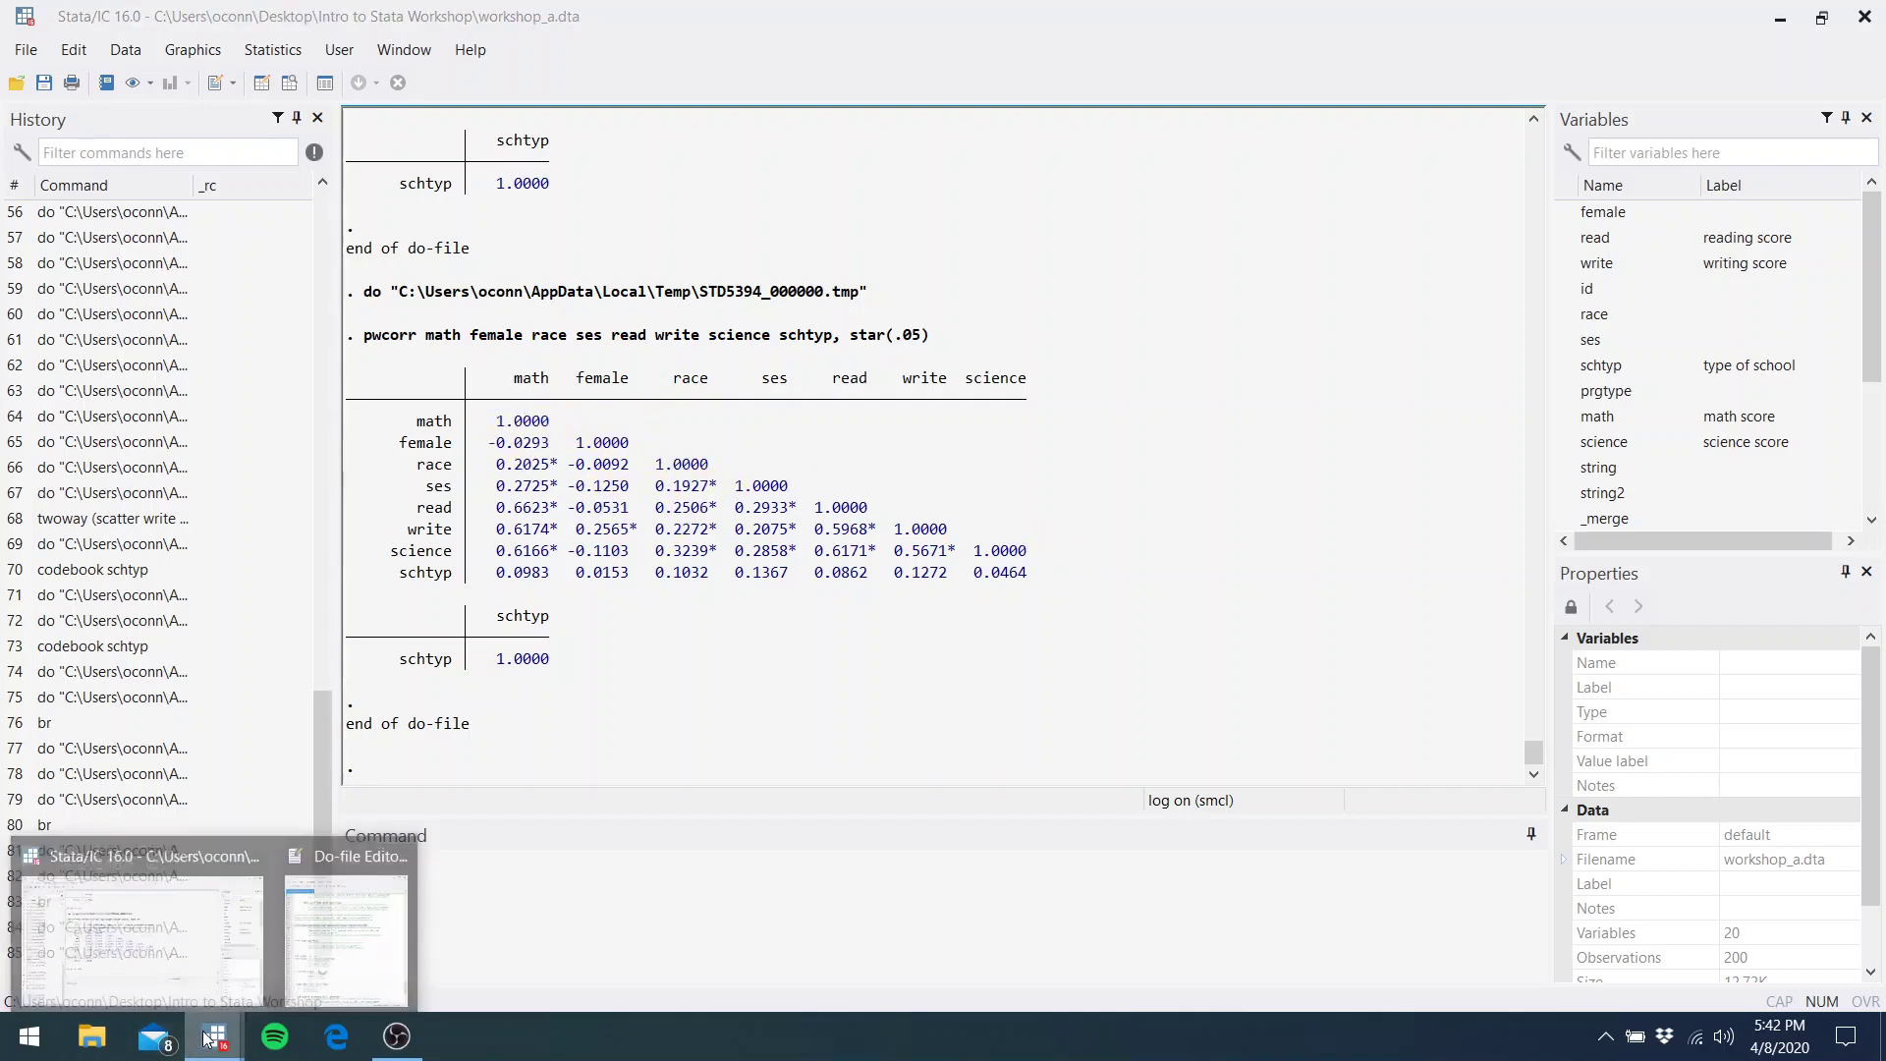
mouse_move(329, 955)
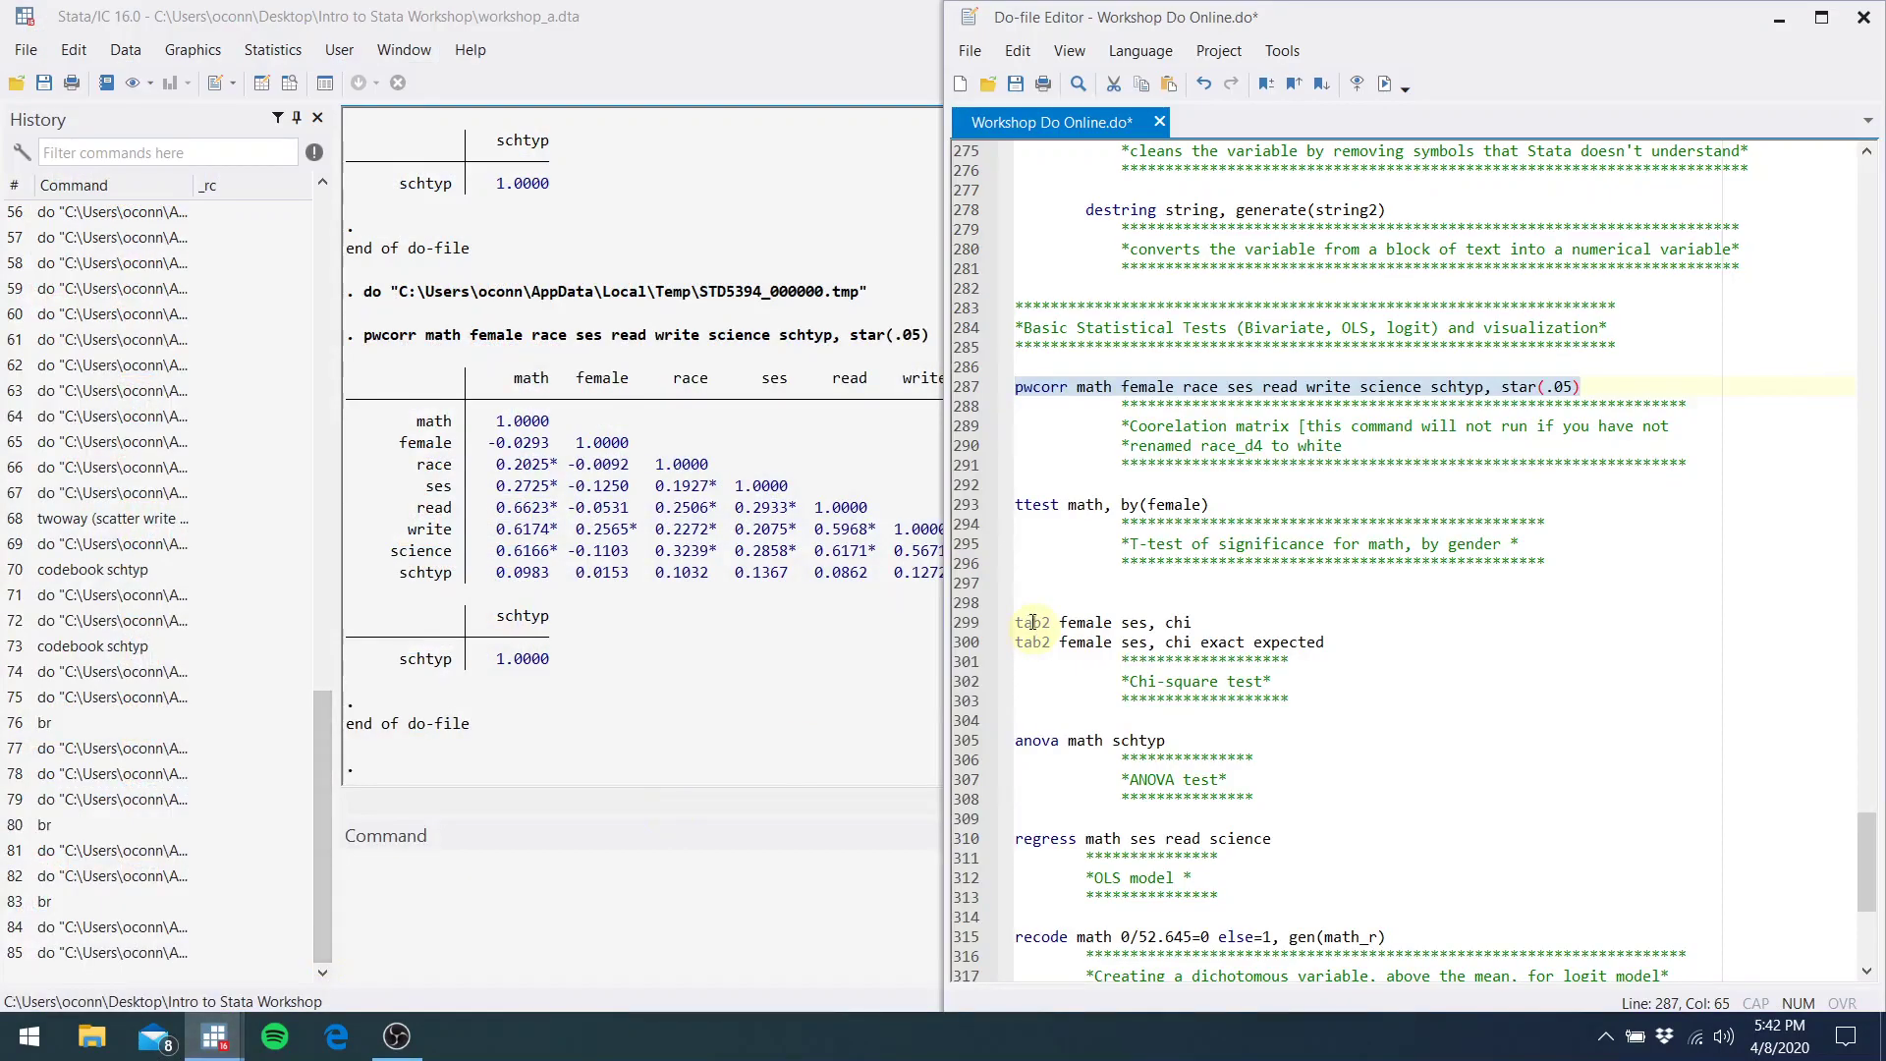
Run the do-file line ttest math, by(female), examine the full t-test output and return to the do-file
click(1227, 510)
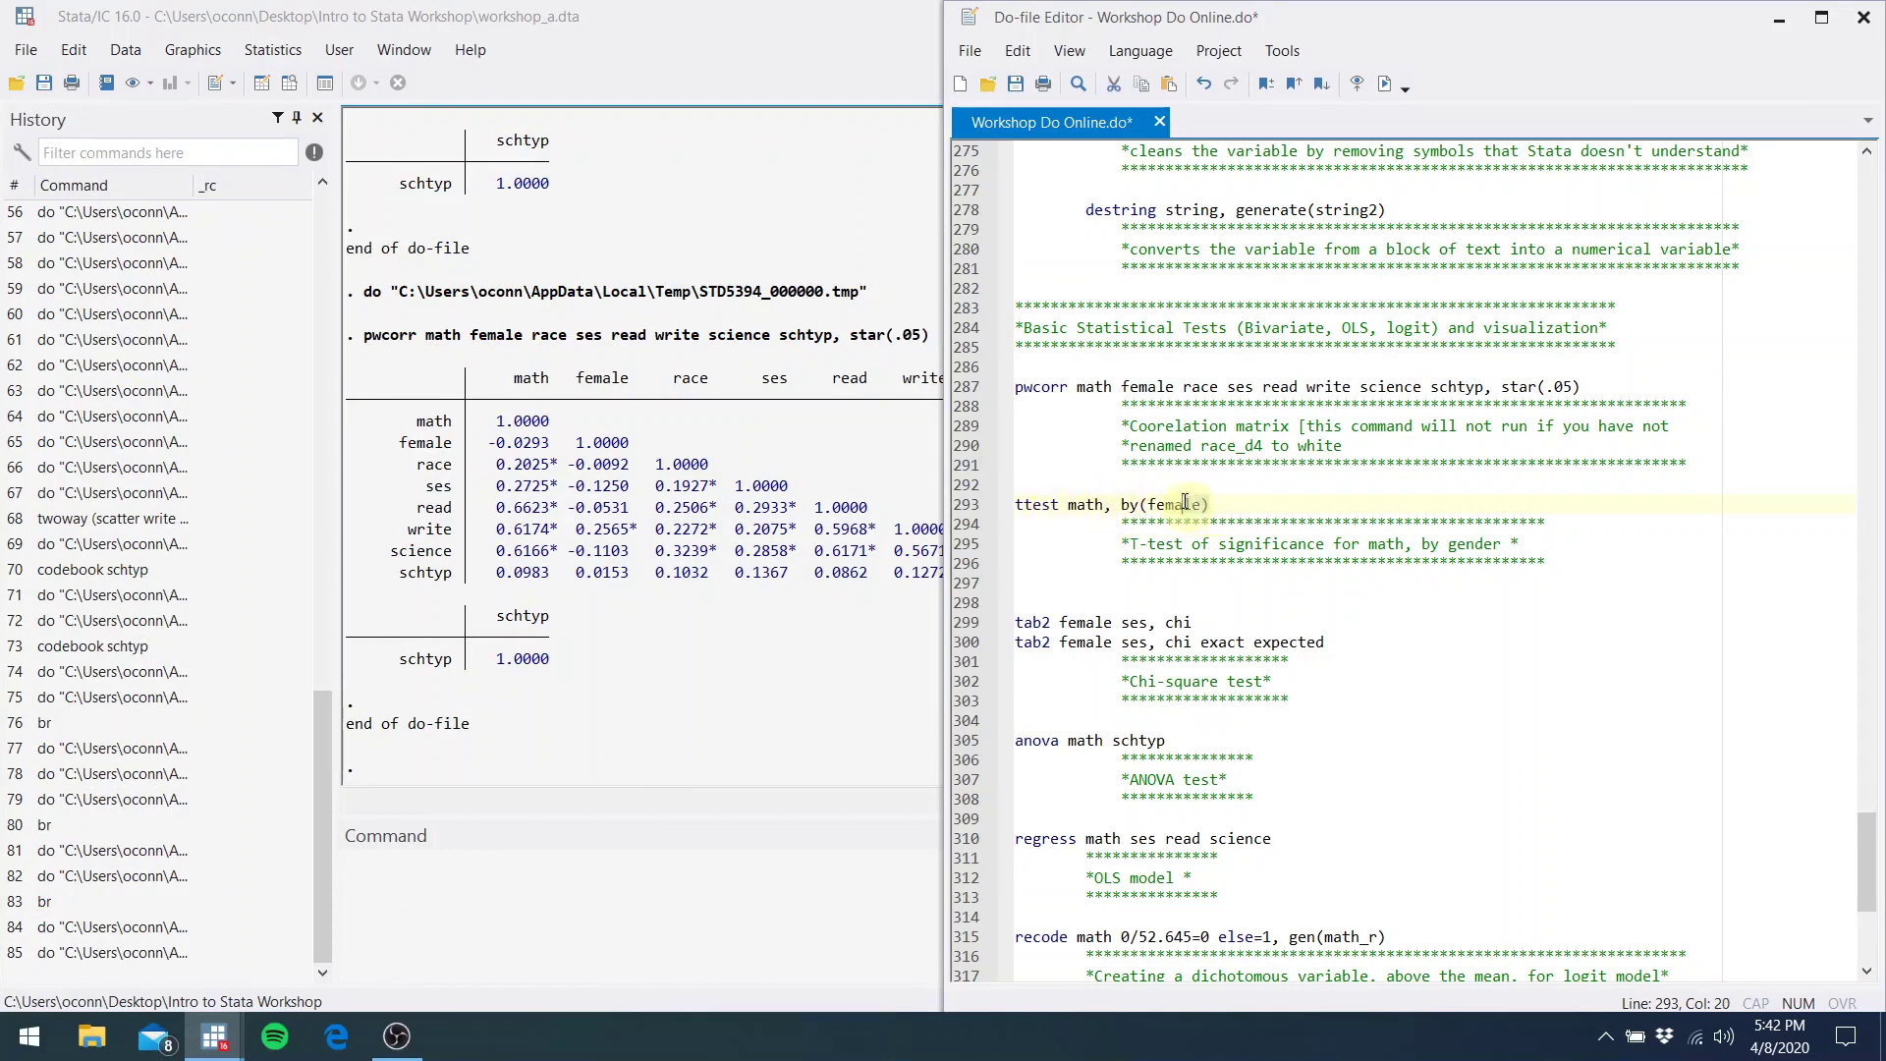
drag(1211, 505, 1073, 505)
click(1382, 91)
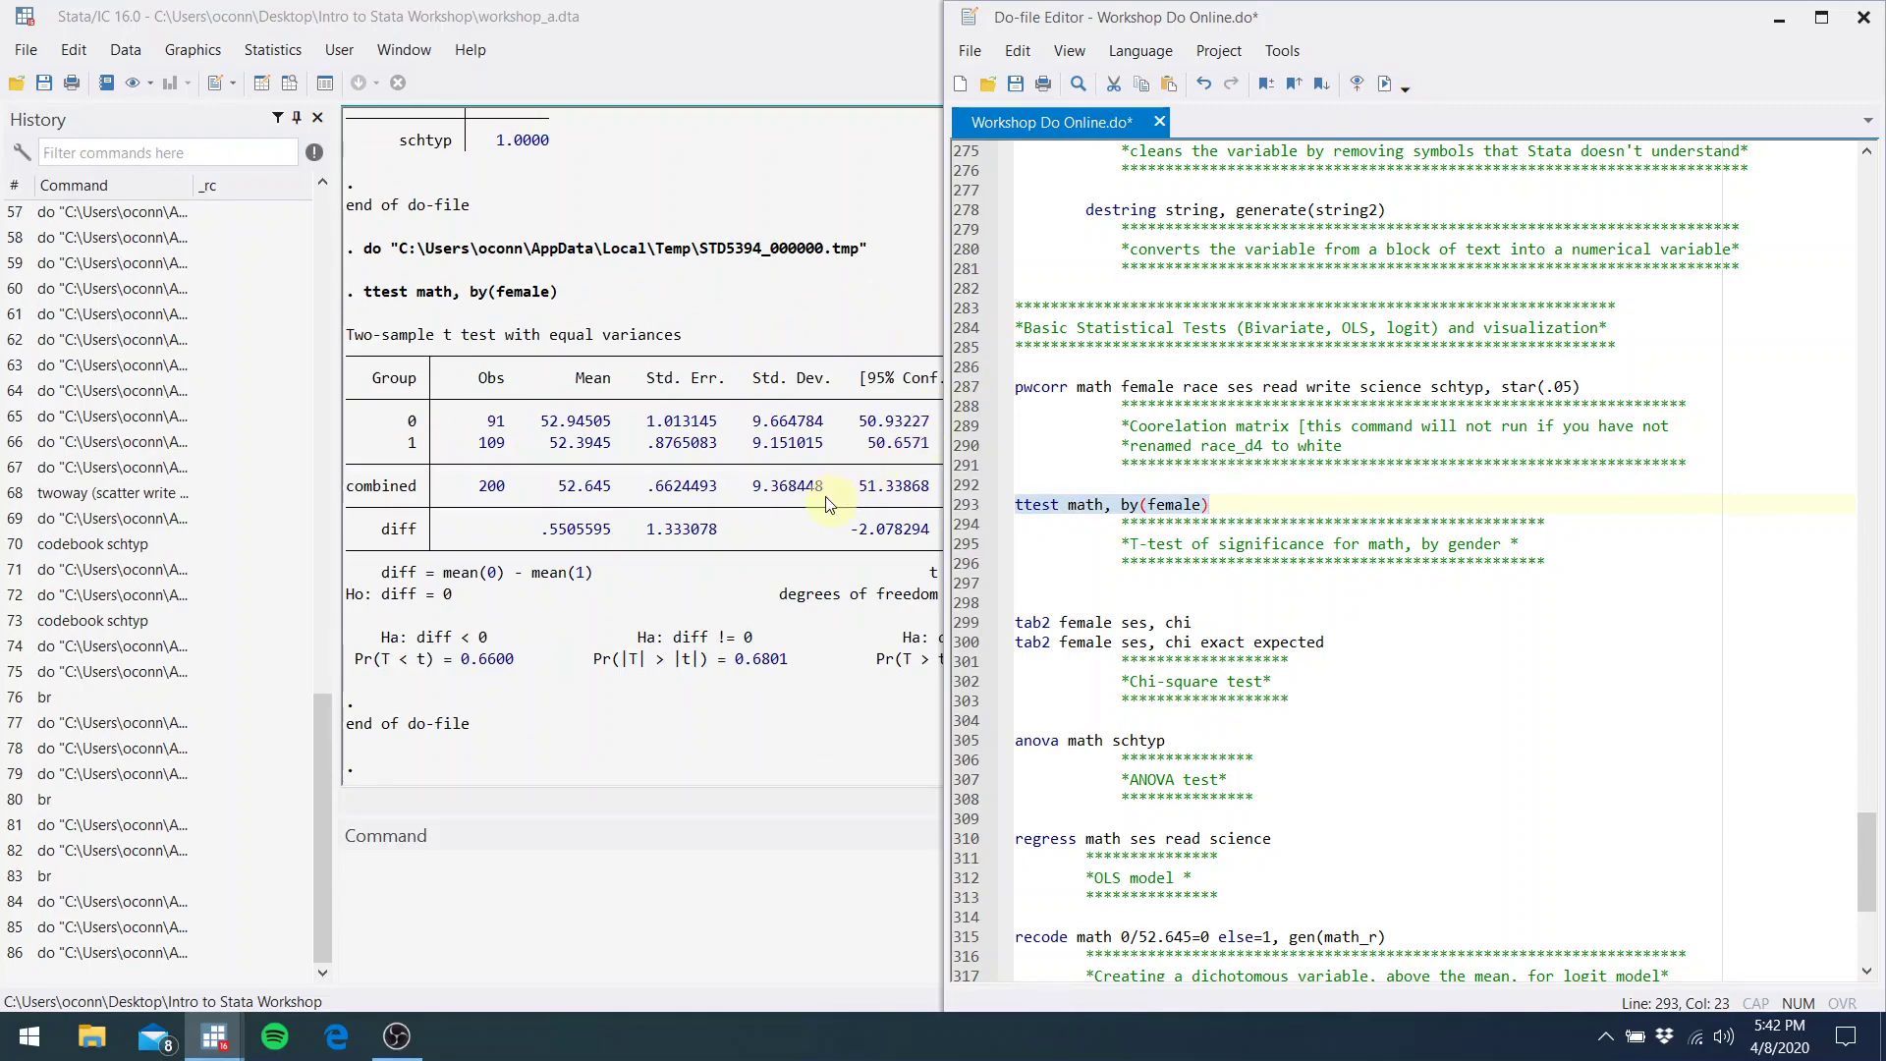
click(776, 650)
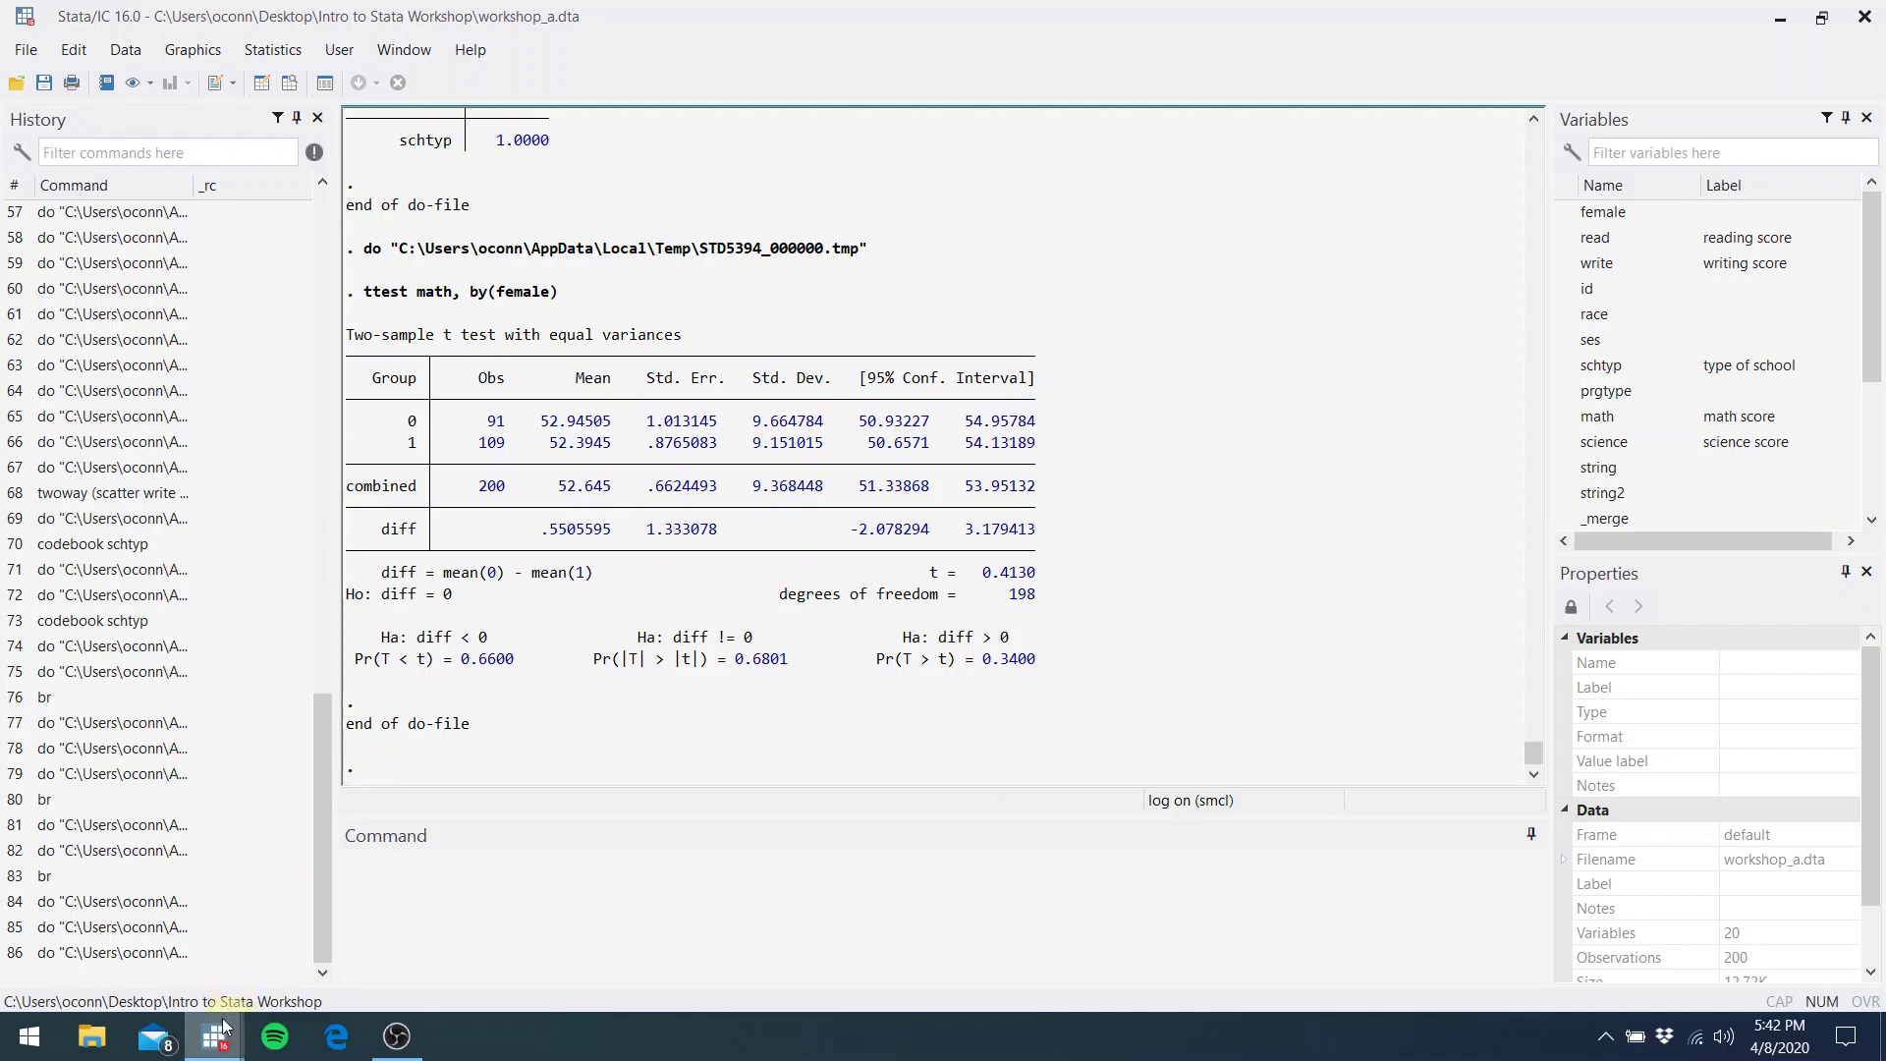
mouse_move(214, 1033)
click(318, 939)
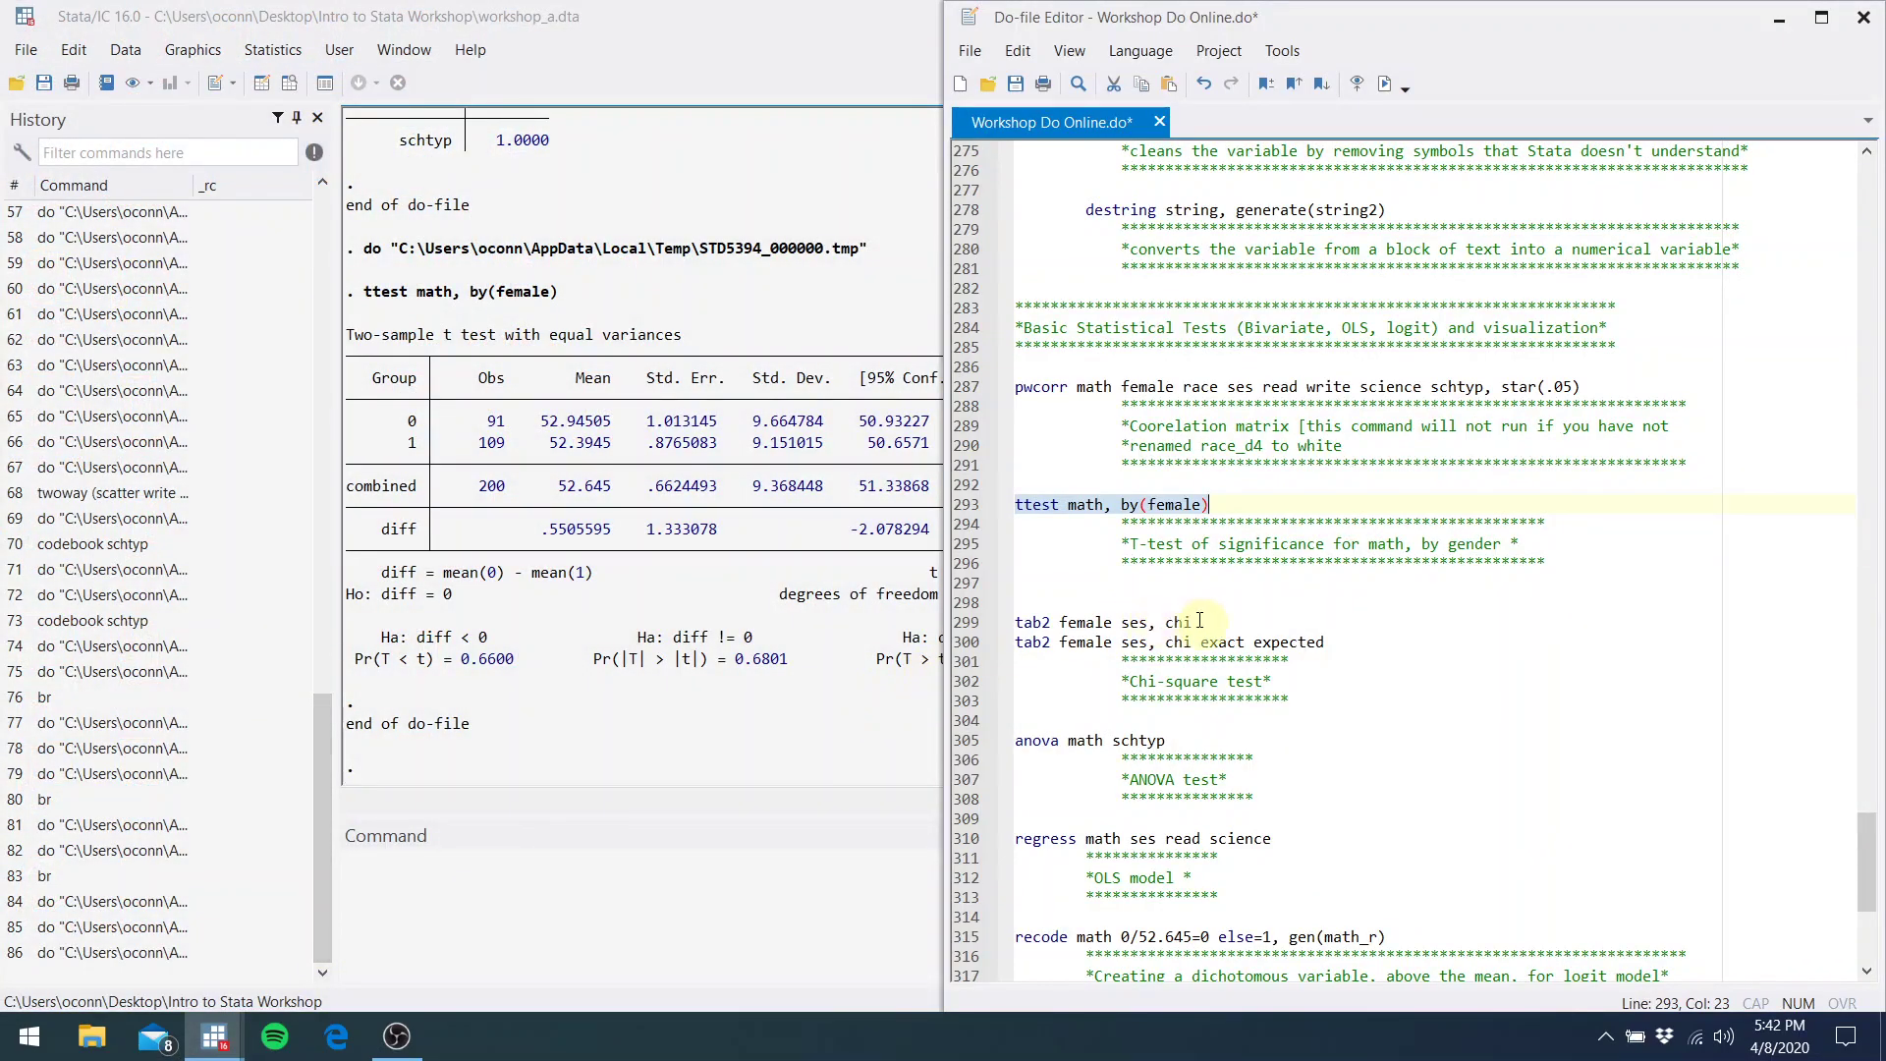
Run the chi-square test lines tab2 female ses, chi and tab2 female ses, chi exact expected one after the other
drag(1190, 622, 1022, 628)
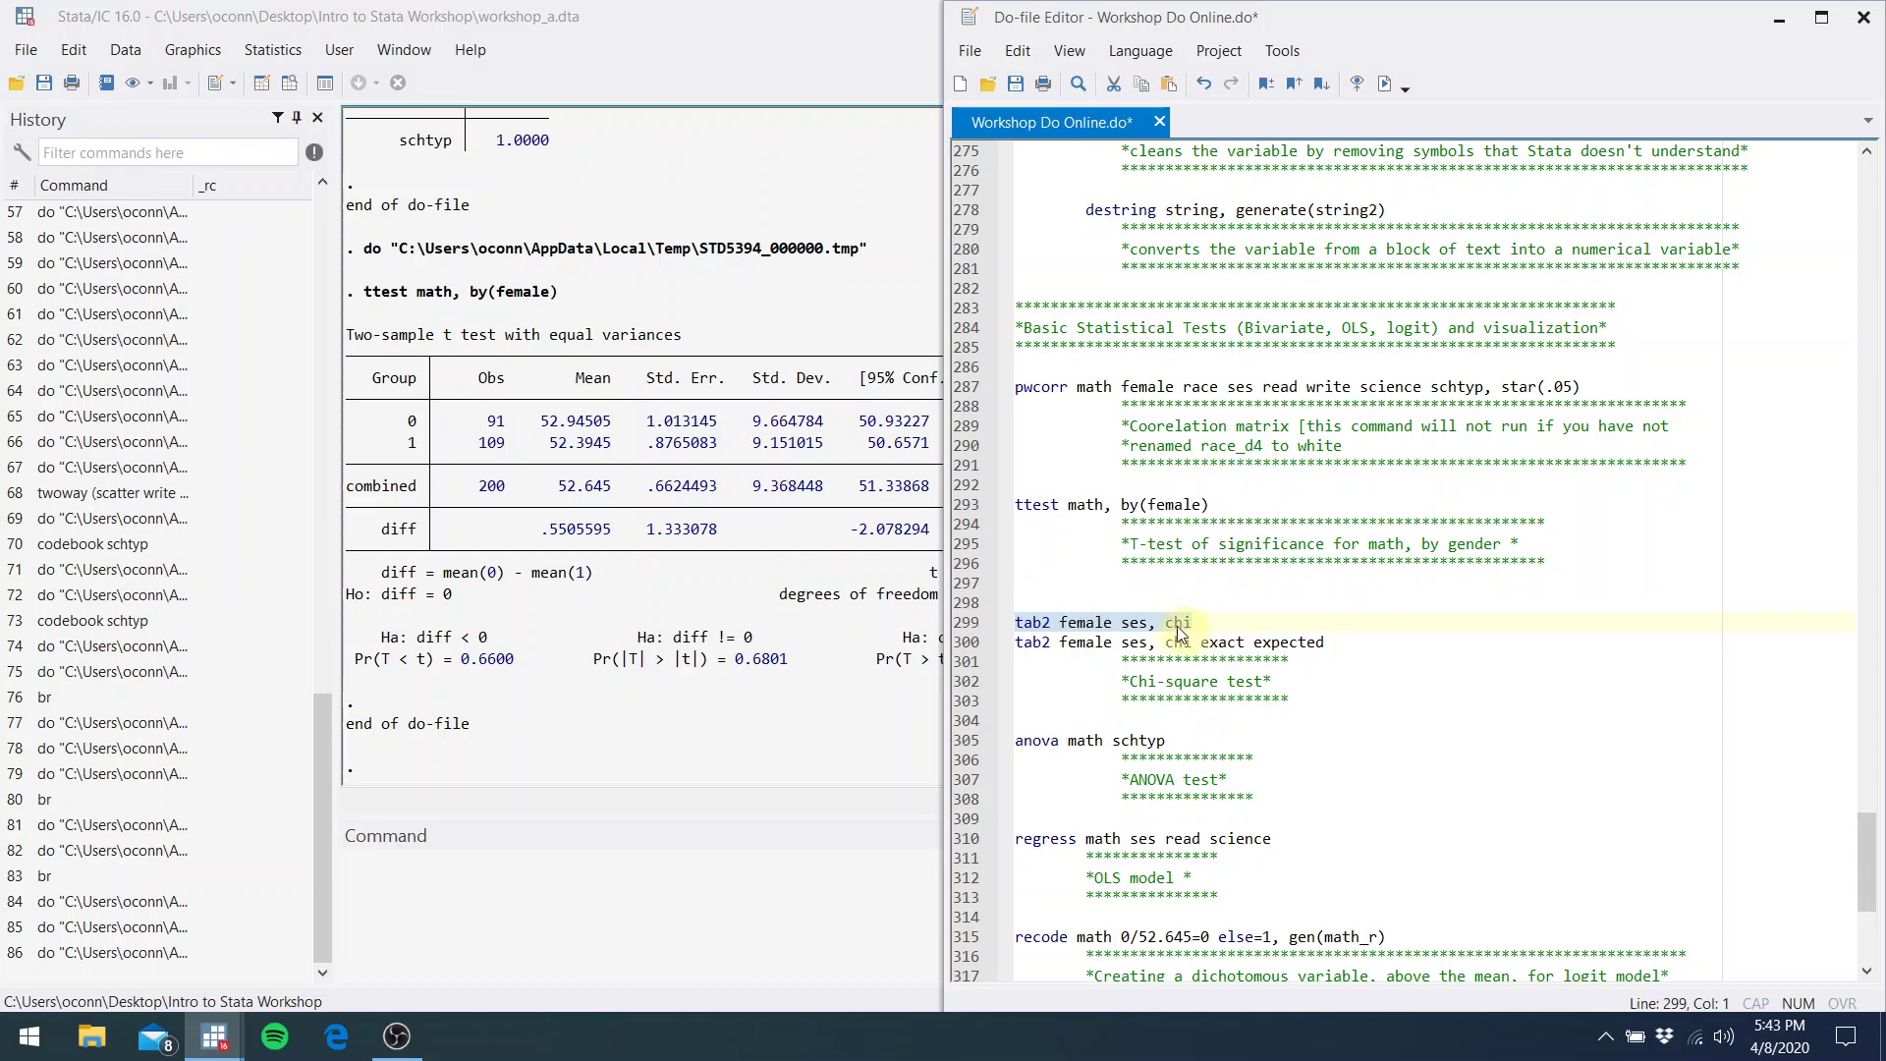
click(1389, 80)
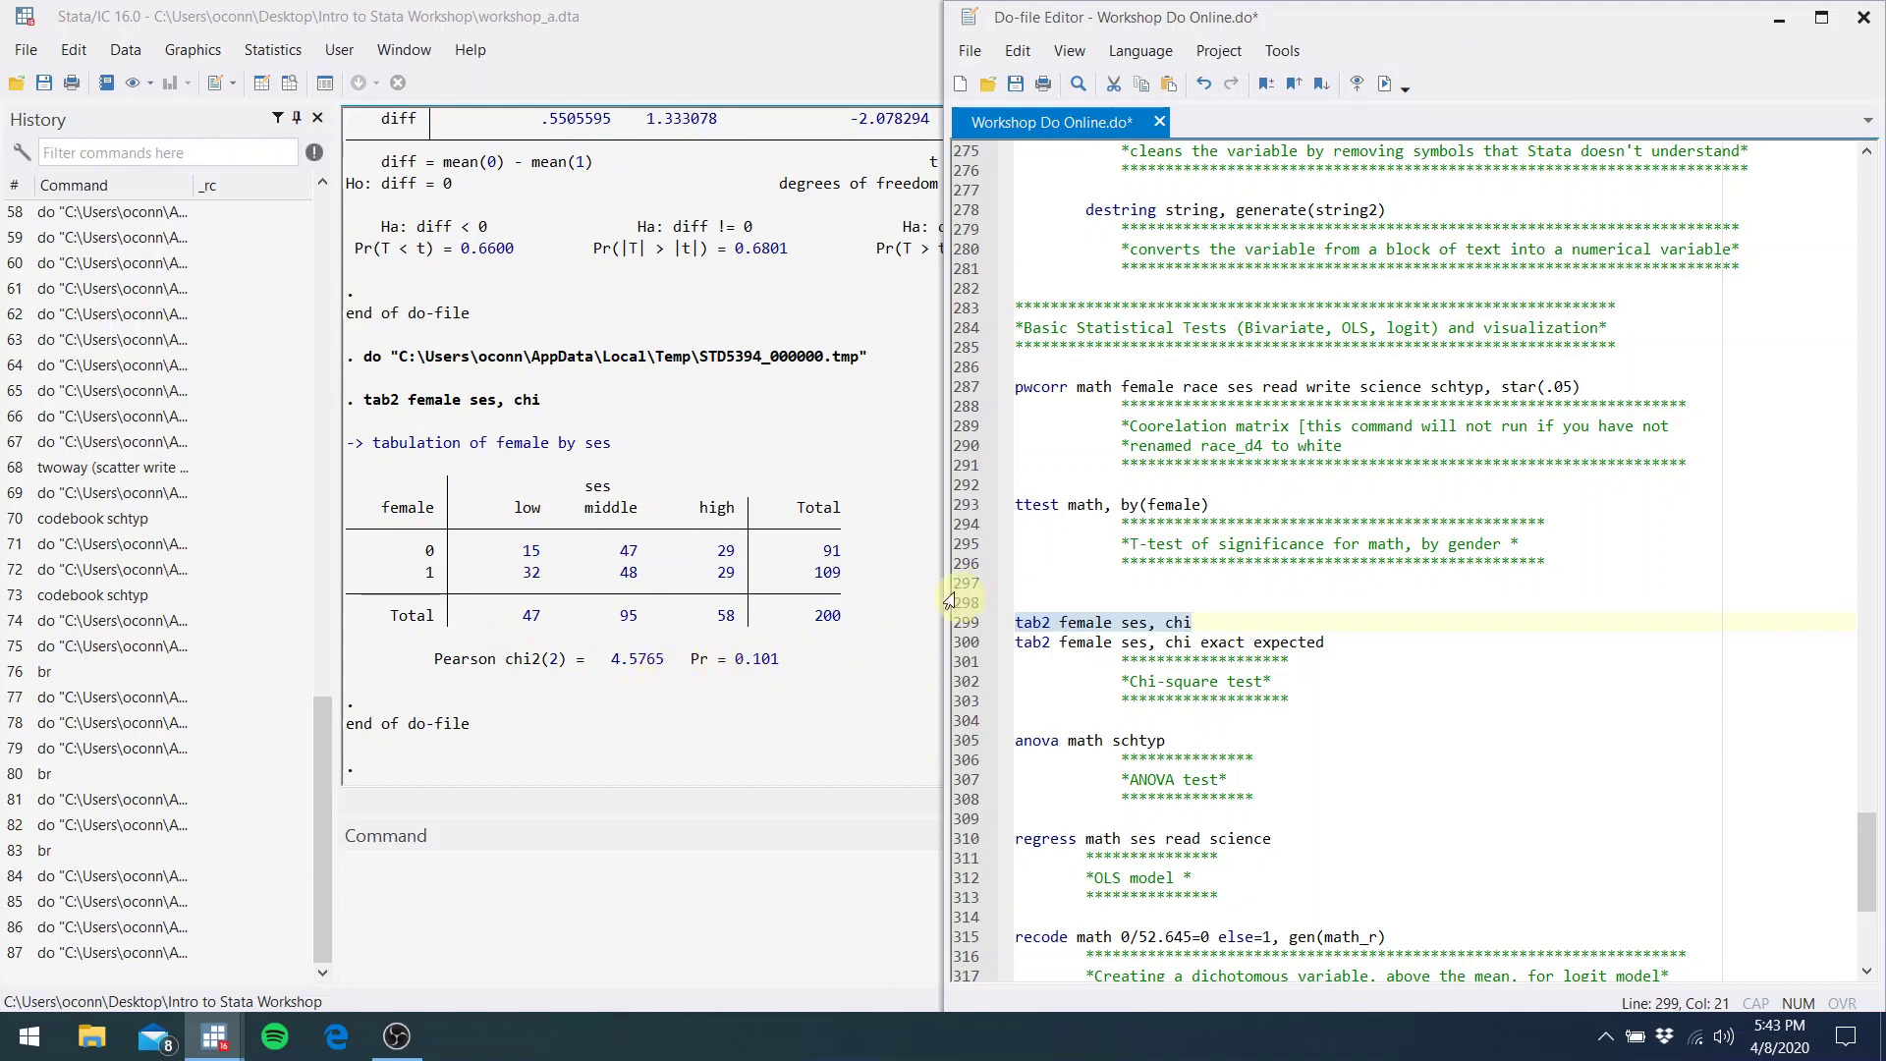
click(1330, 640)
drag(1321, 641, 1245, 642)
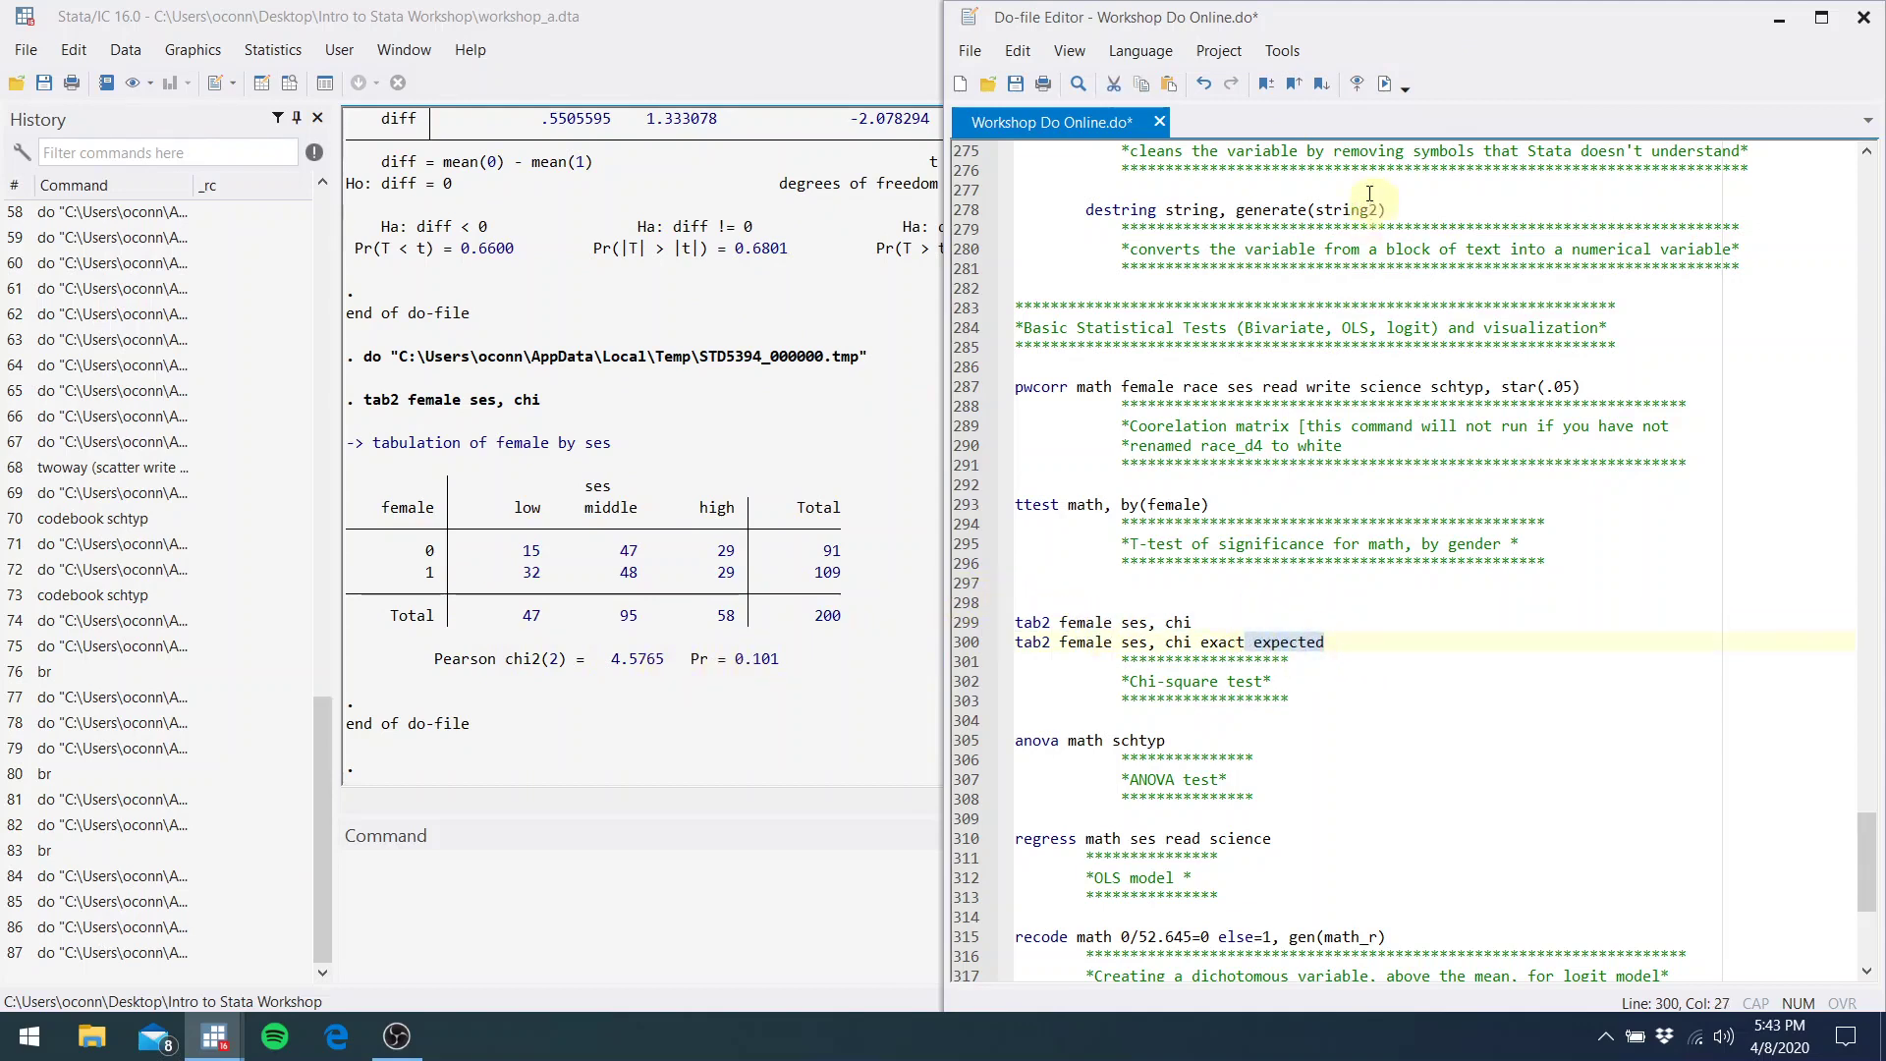
click(1385, 86)
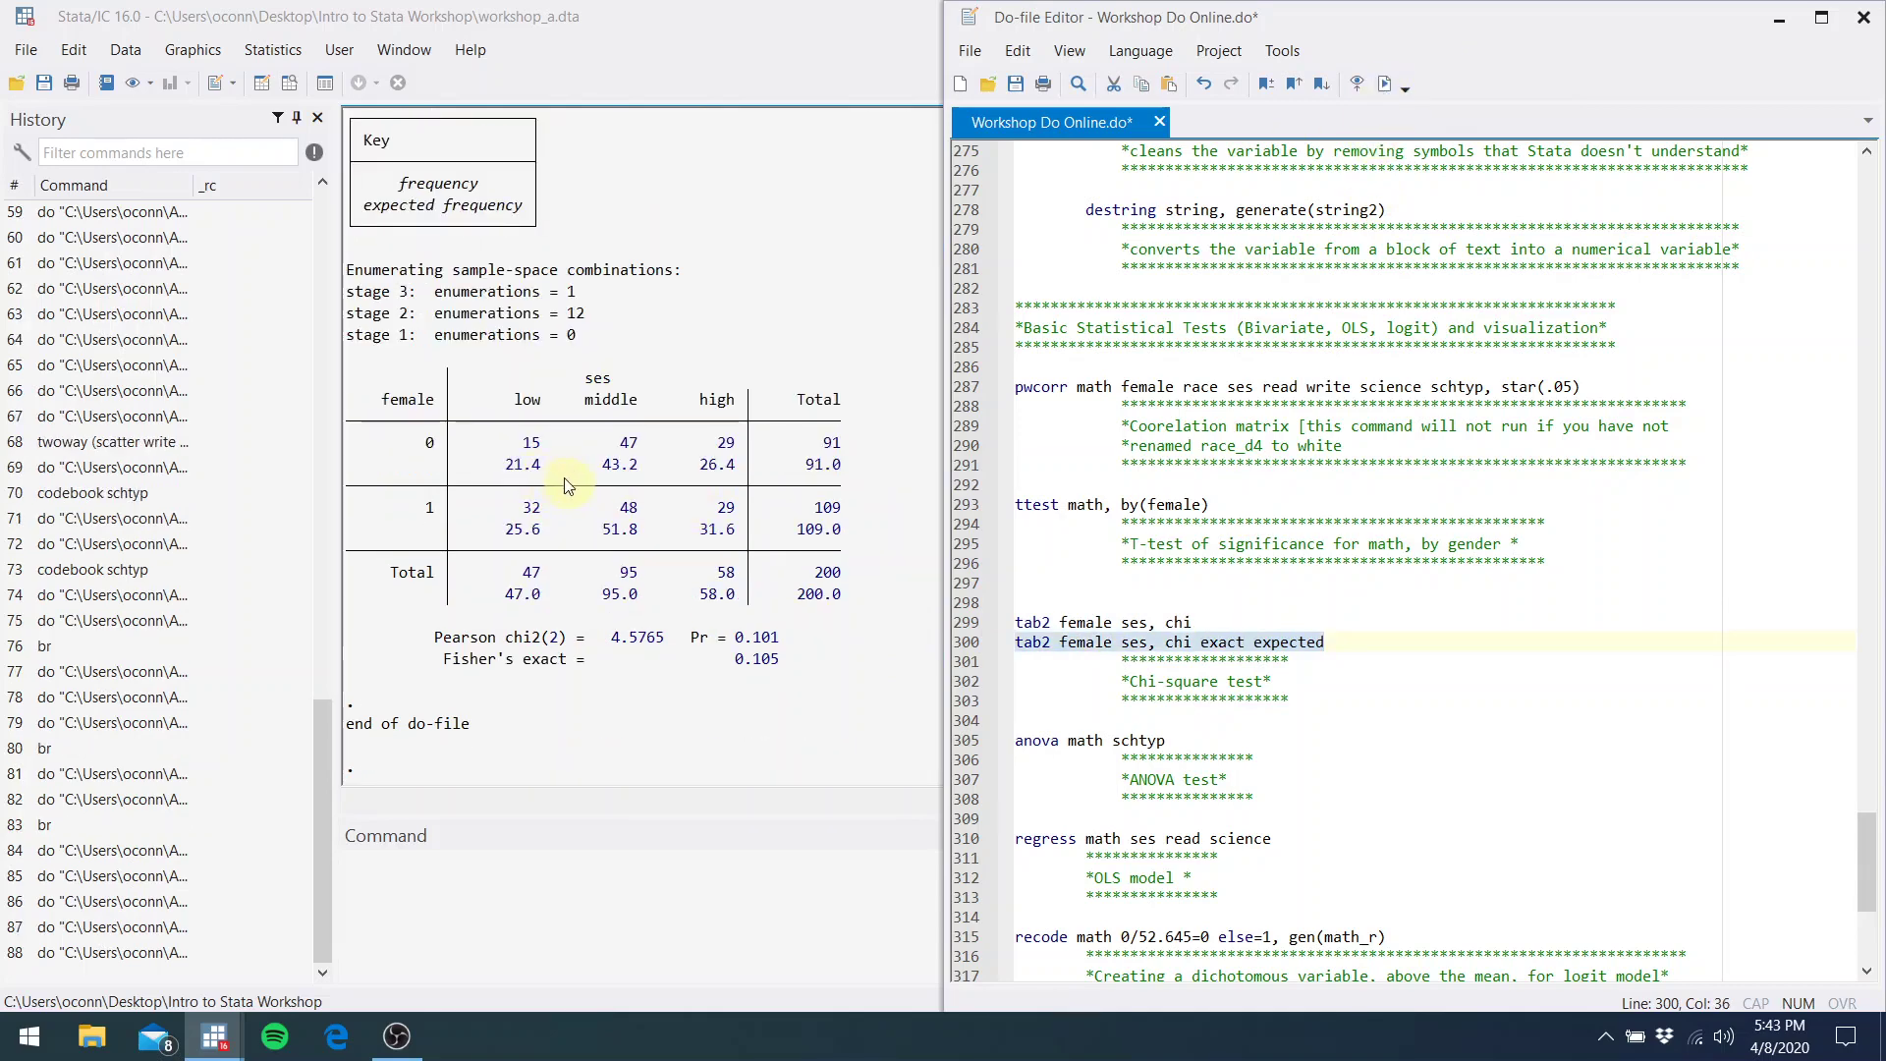
Run the do-file line anova math schtyp to perform the ANOVA test
click(1439, 710)
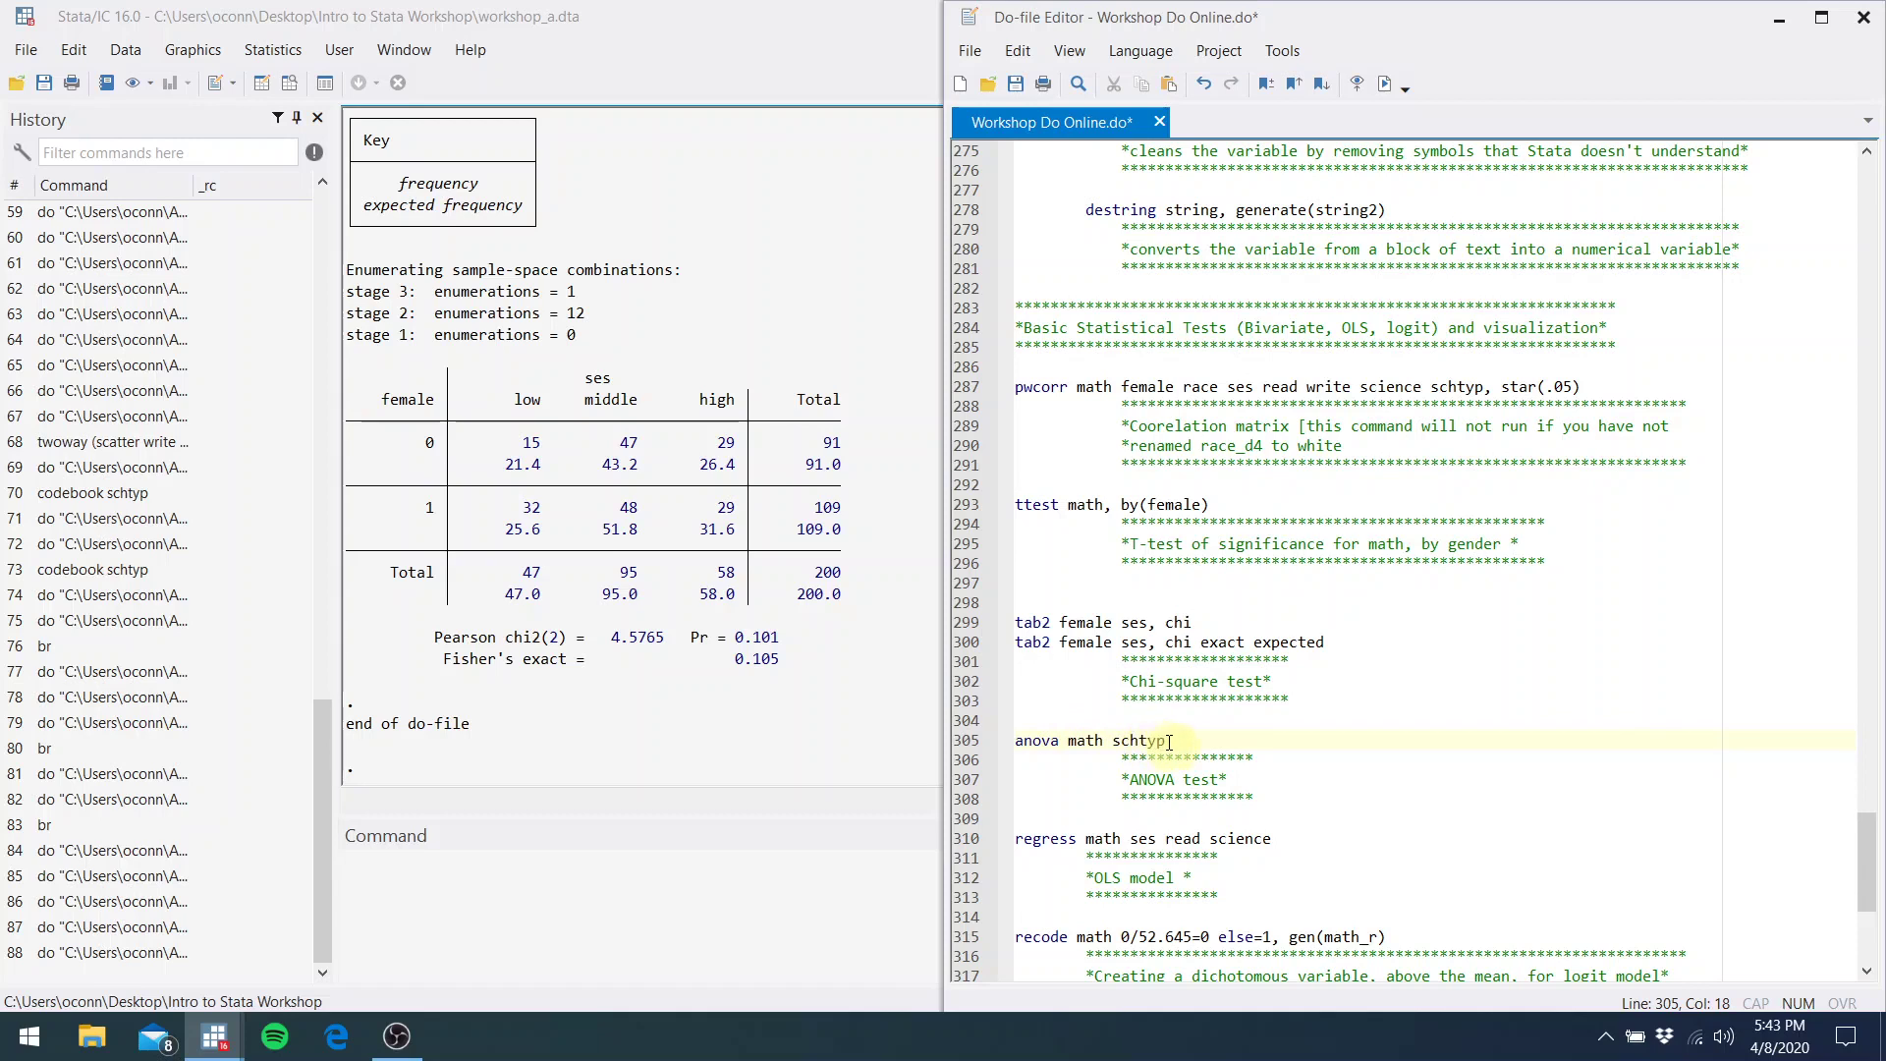
drag(1170, 742, 1041, 741)
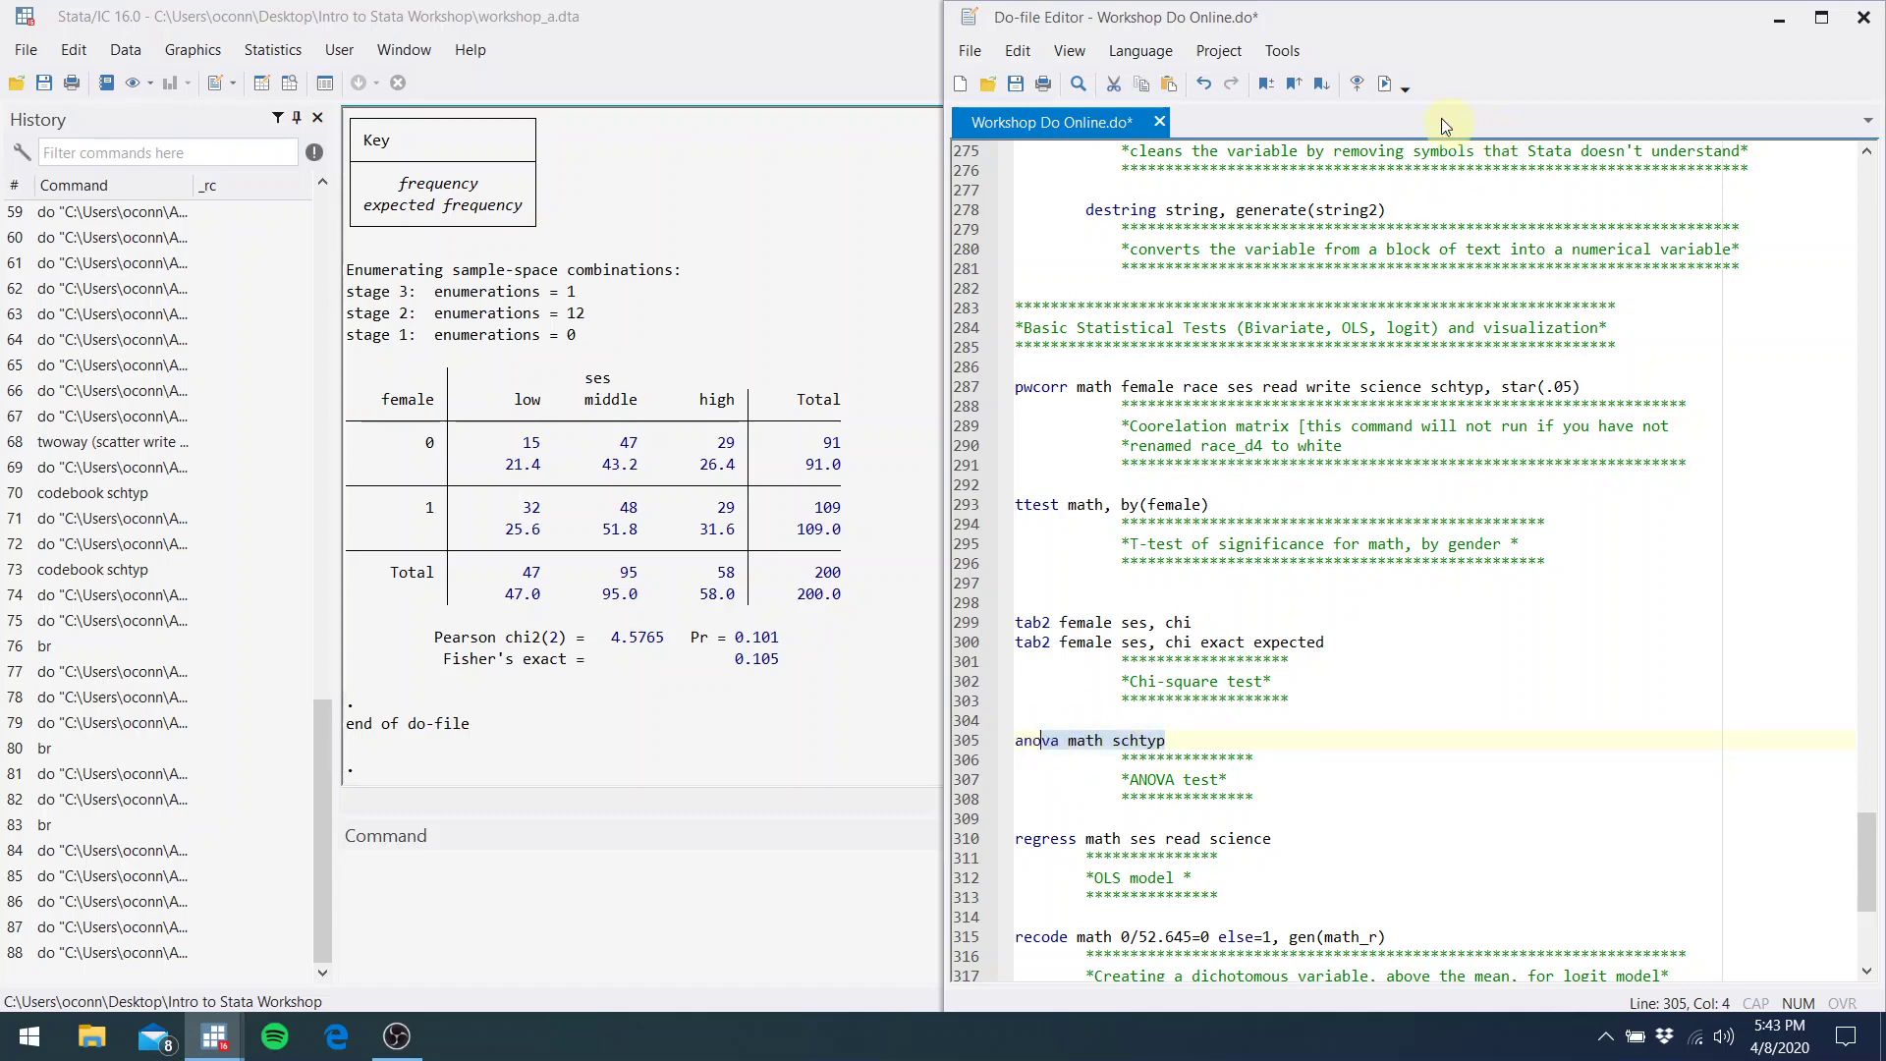
click(1385, 84)
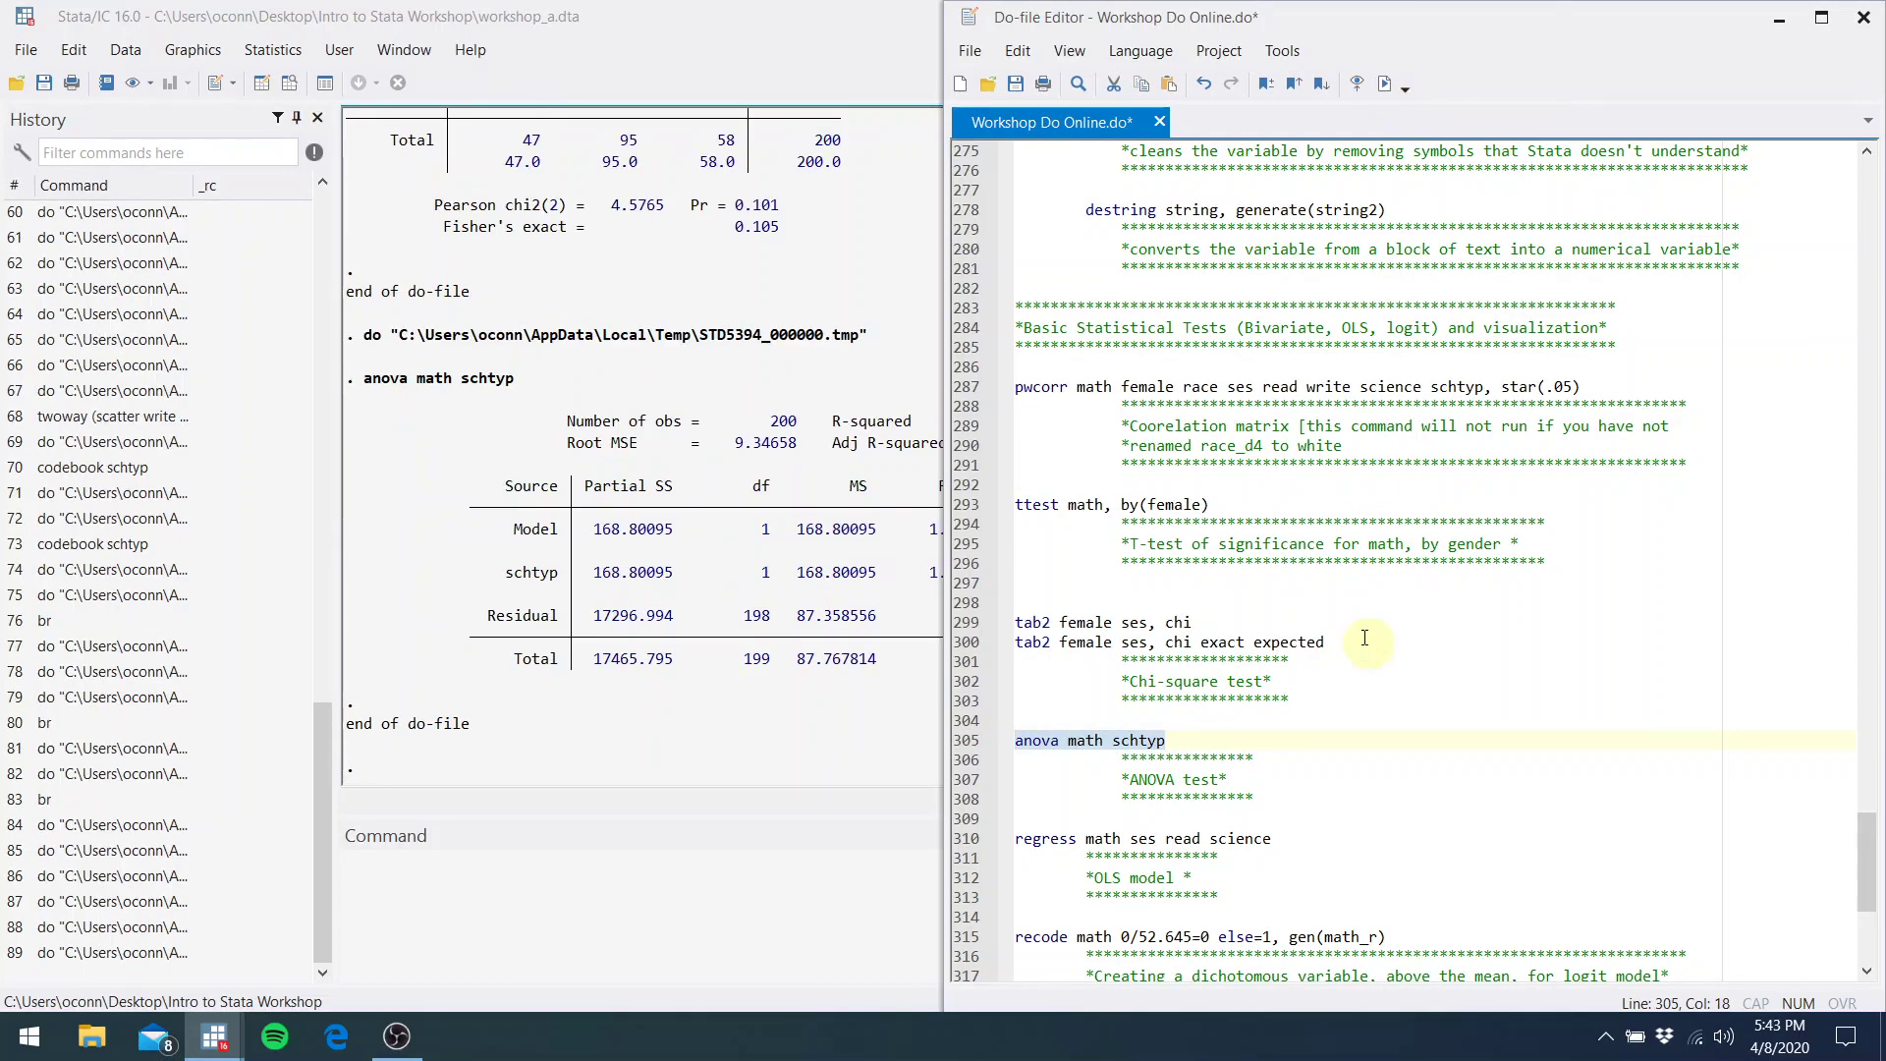
Run the do-file line regress math ses read science, examine the full OLS output and return to the do-file
click(1258, 871)
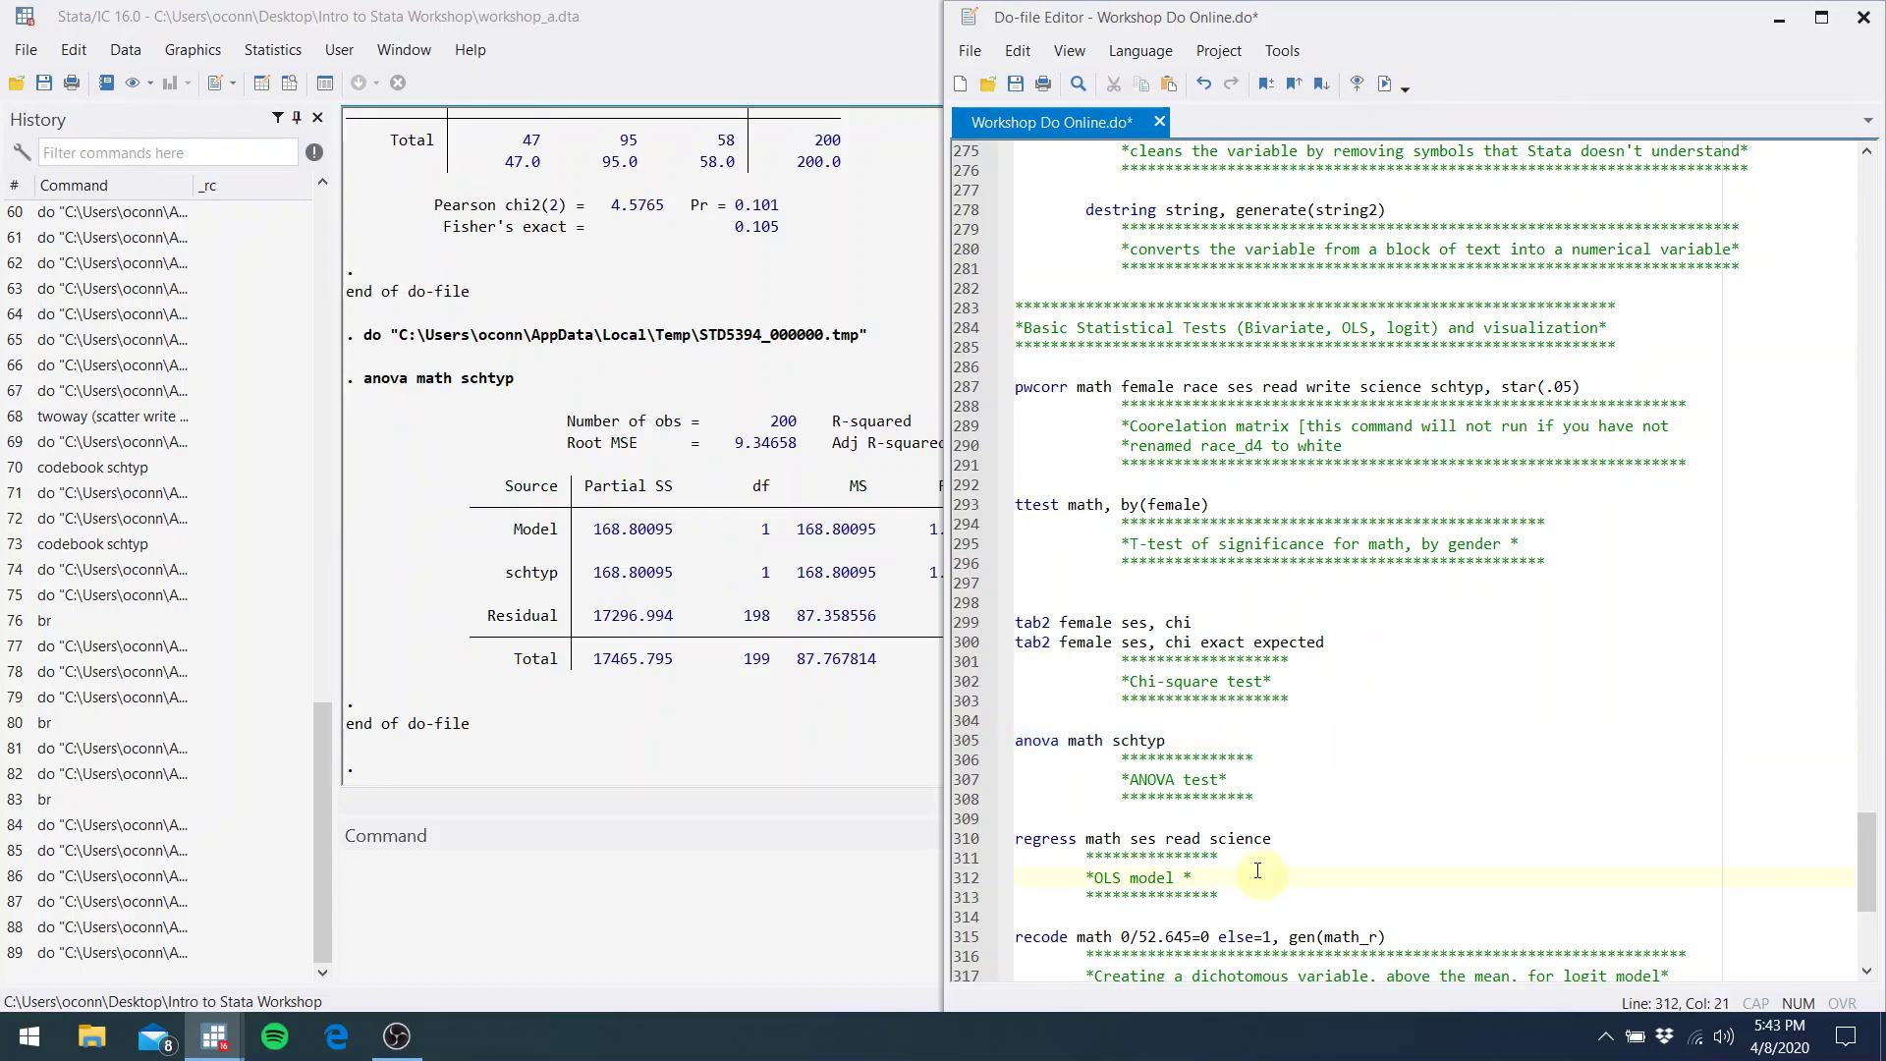
key(Down)
key(Down)
key(Down)
key(Down)
key(Down)
key(Down)
key(Down)
key(Down)
key(Down)
key(Down)
key(Down)
key(Down)
key(Down)
key(Down)
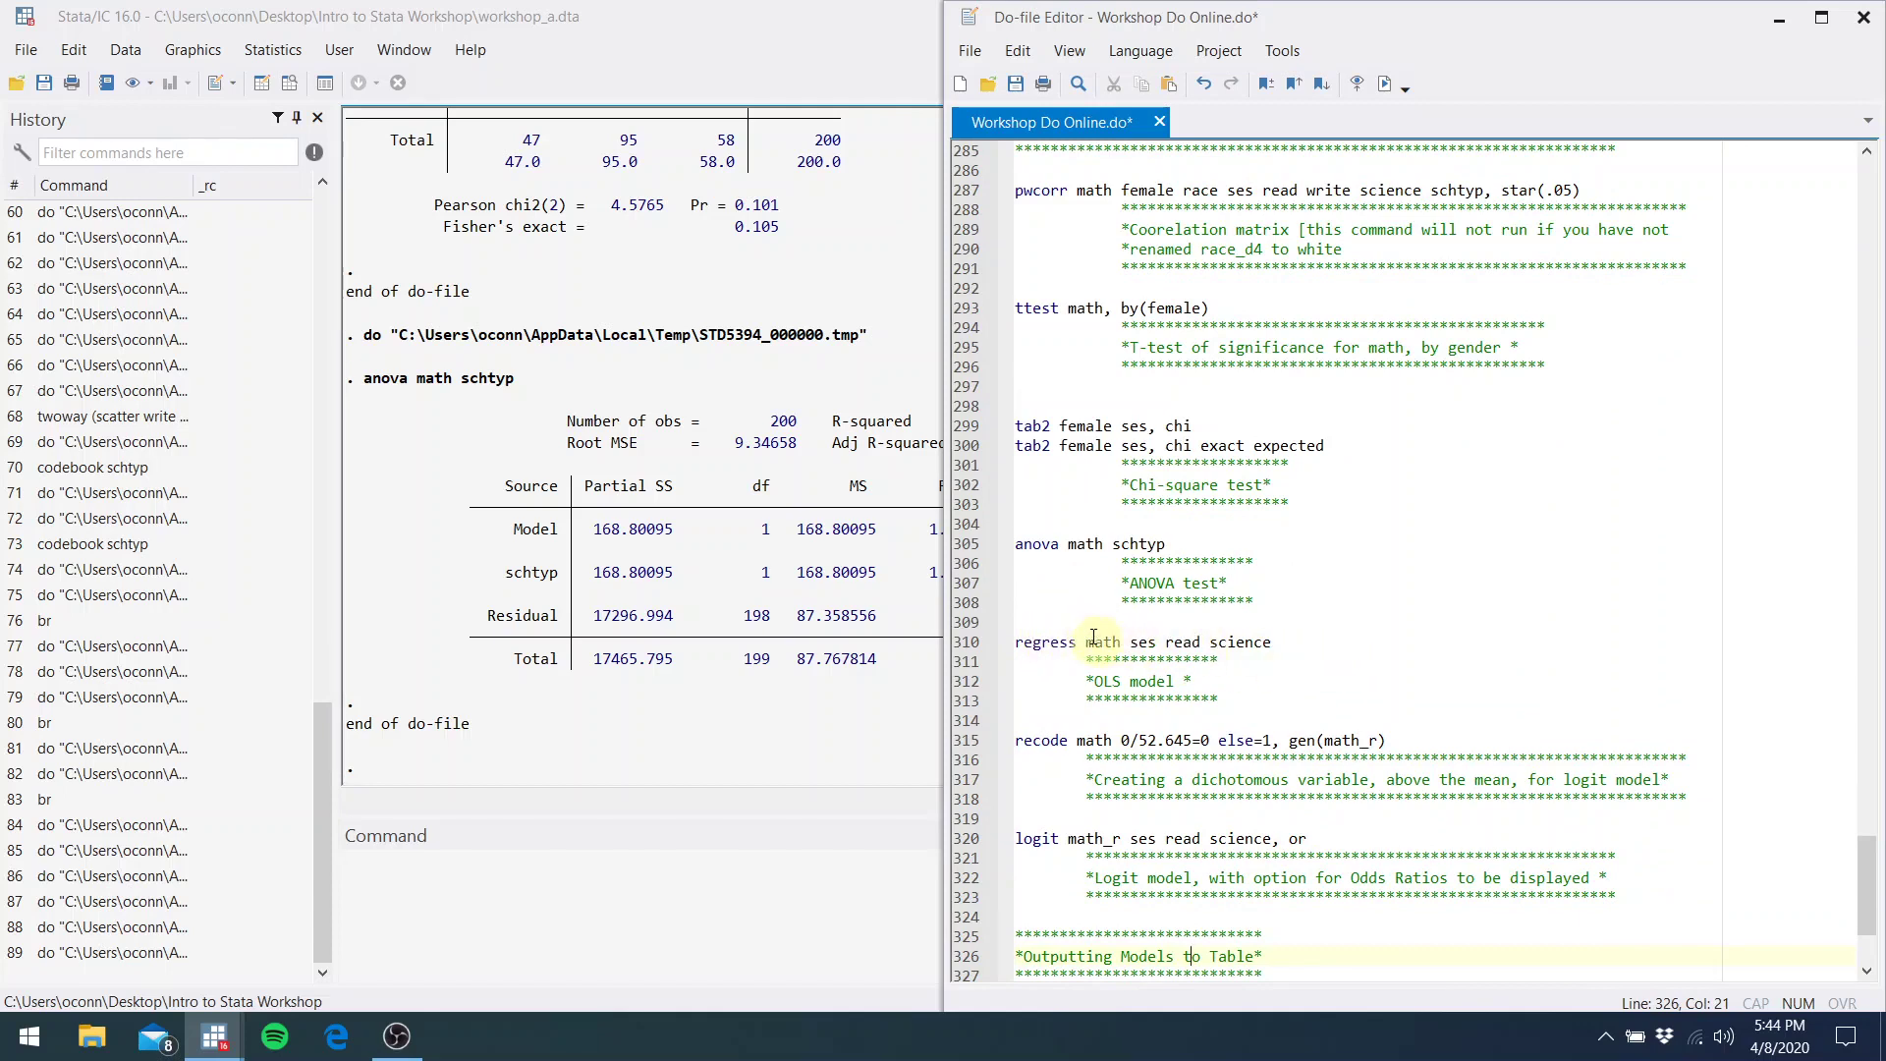
click(1284, 641)
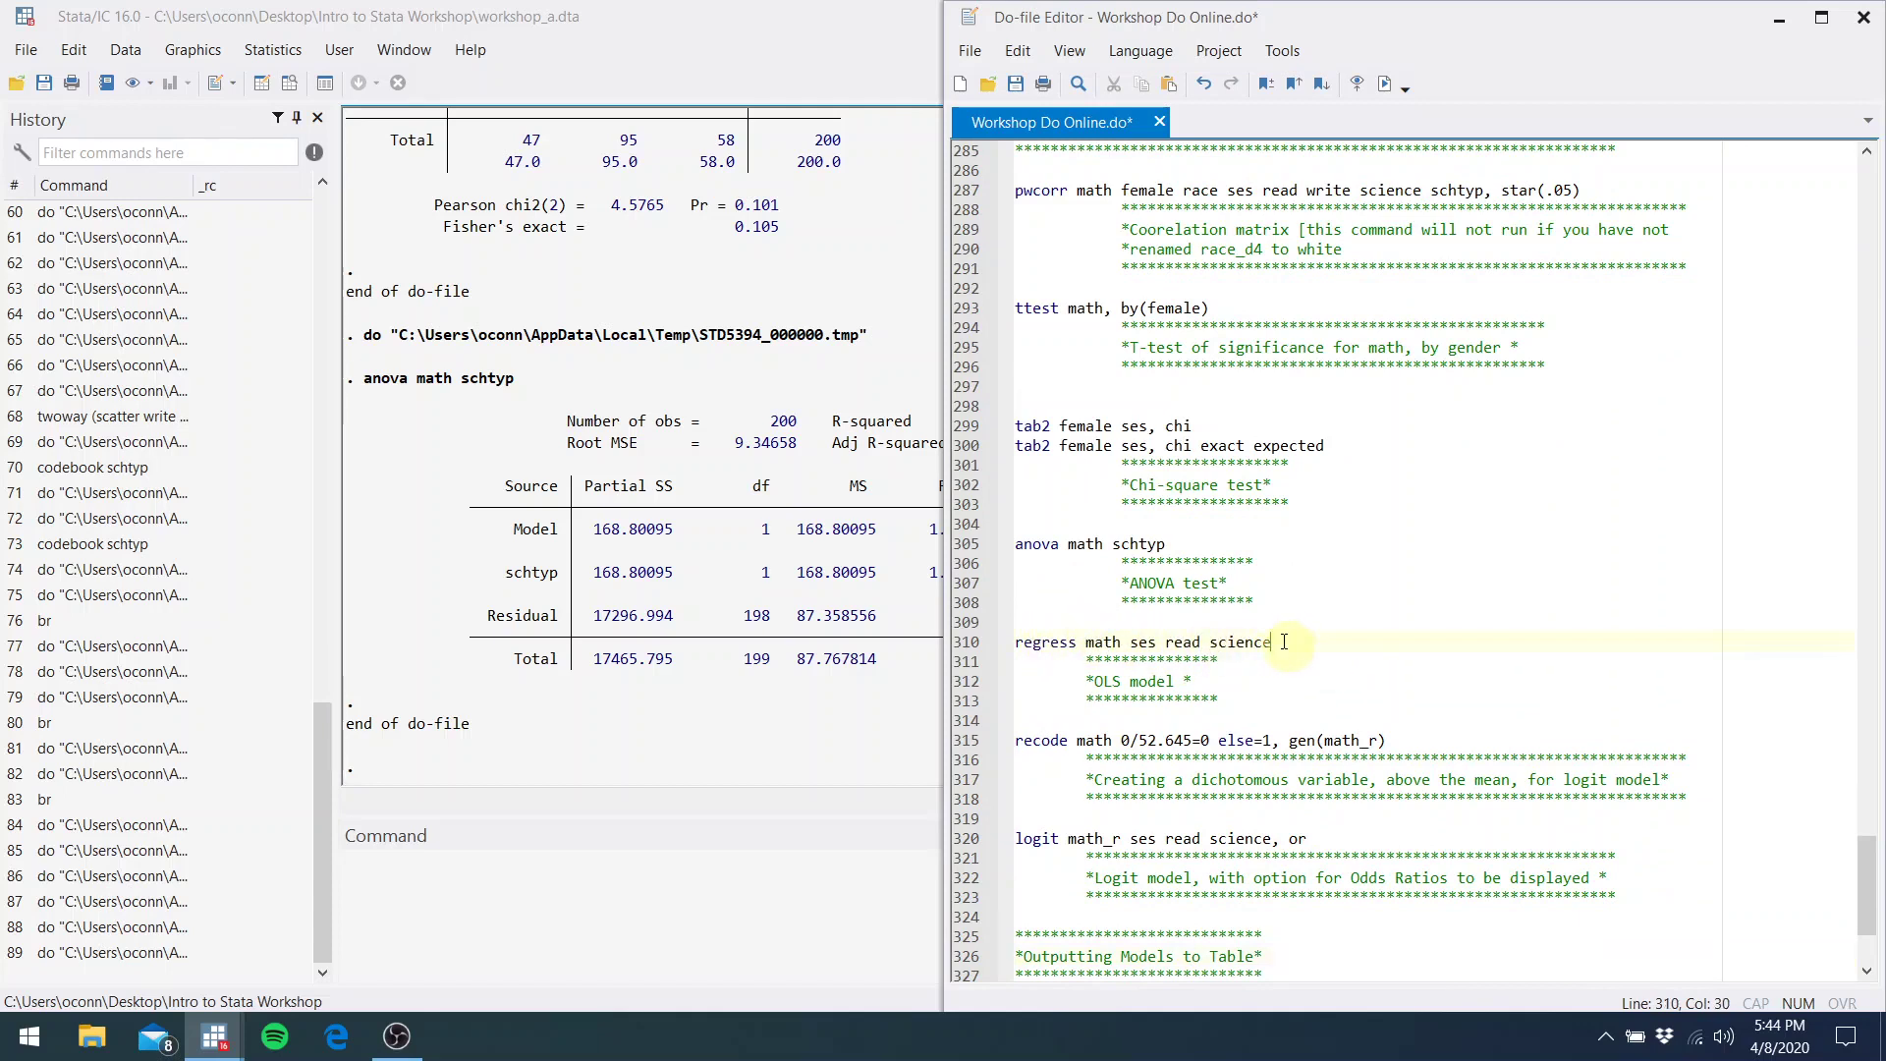
drag(1283, 642, 1120, 643)
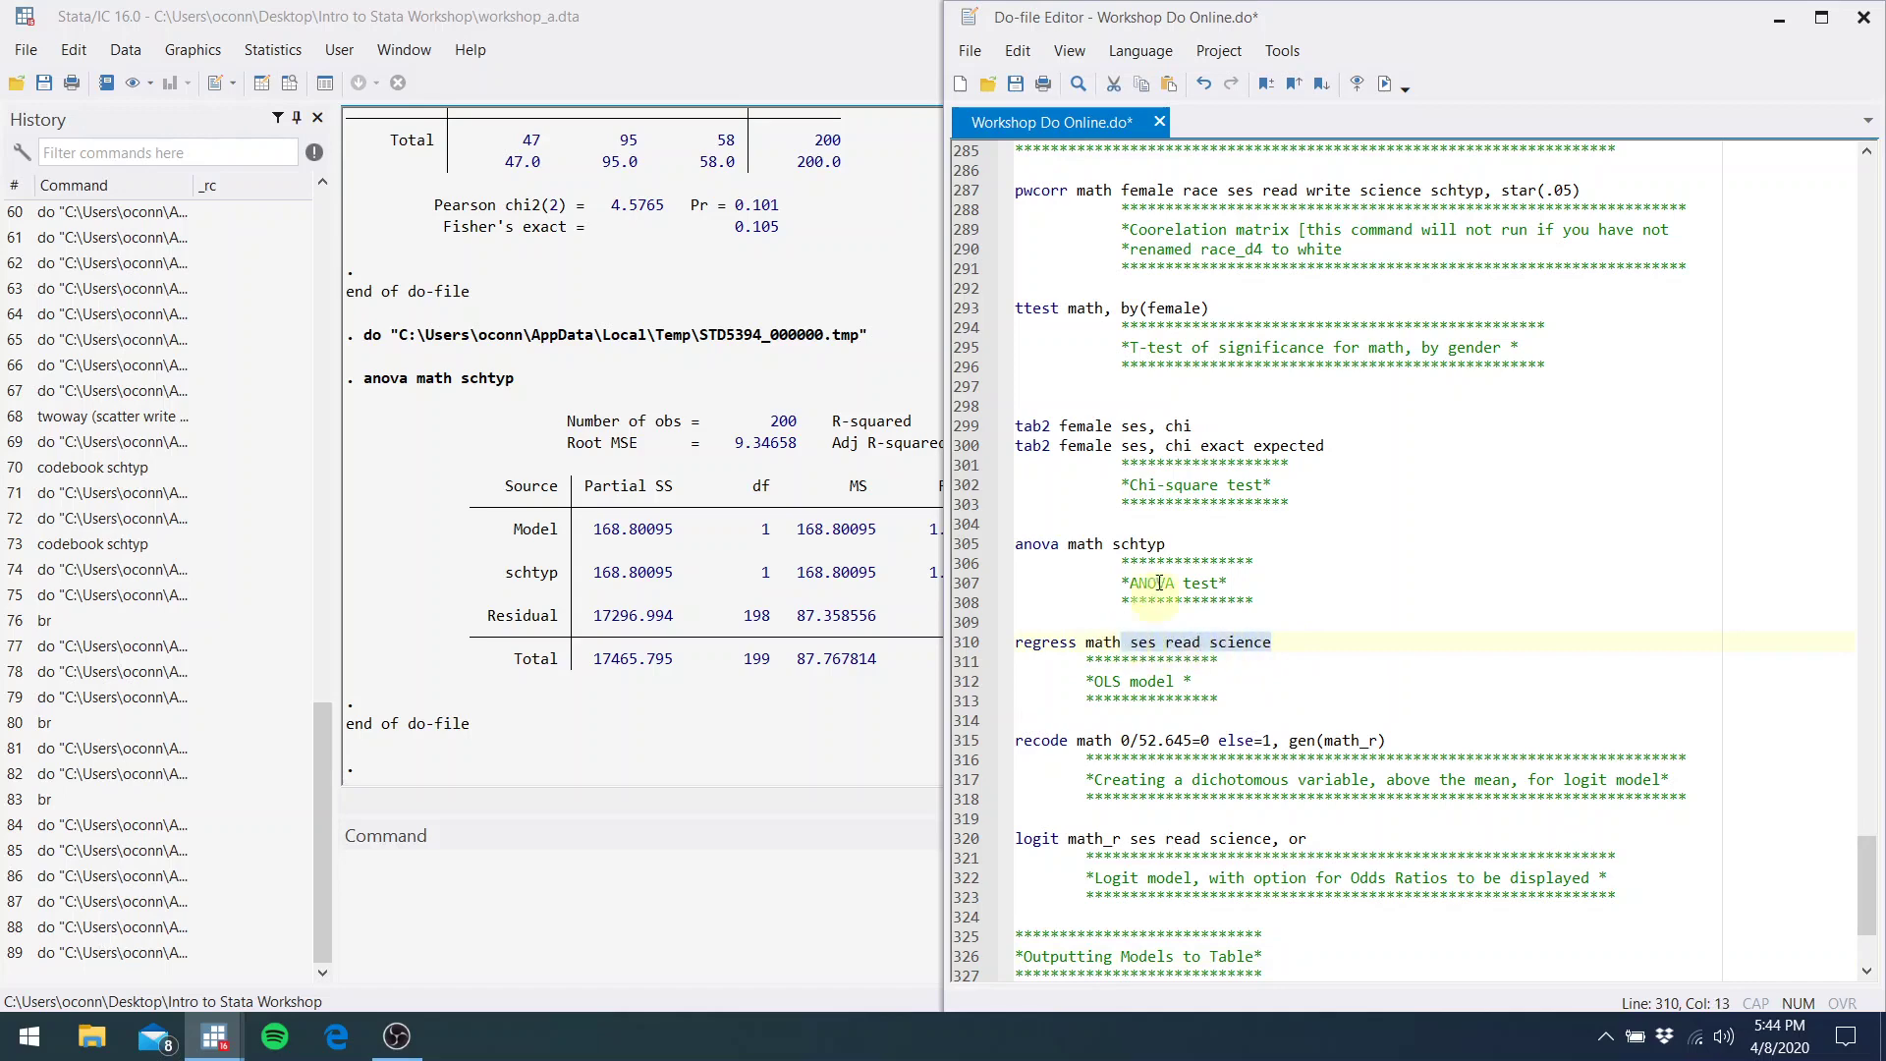
click(1383, 89)
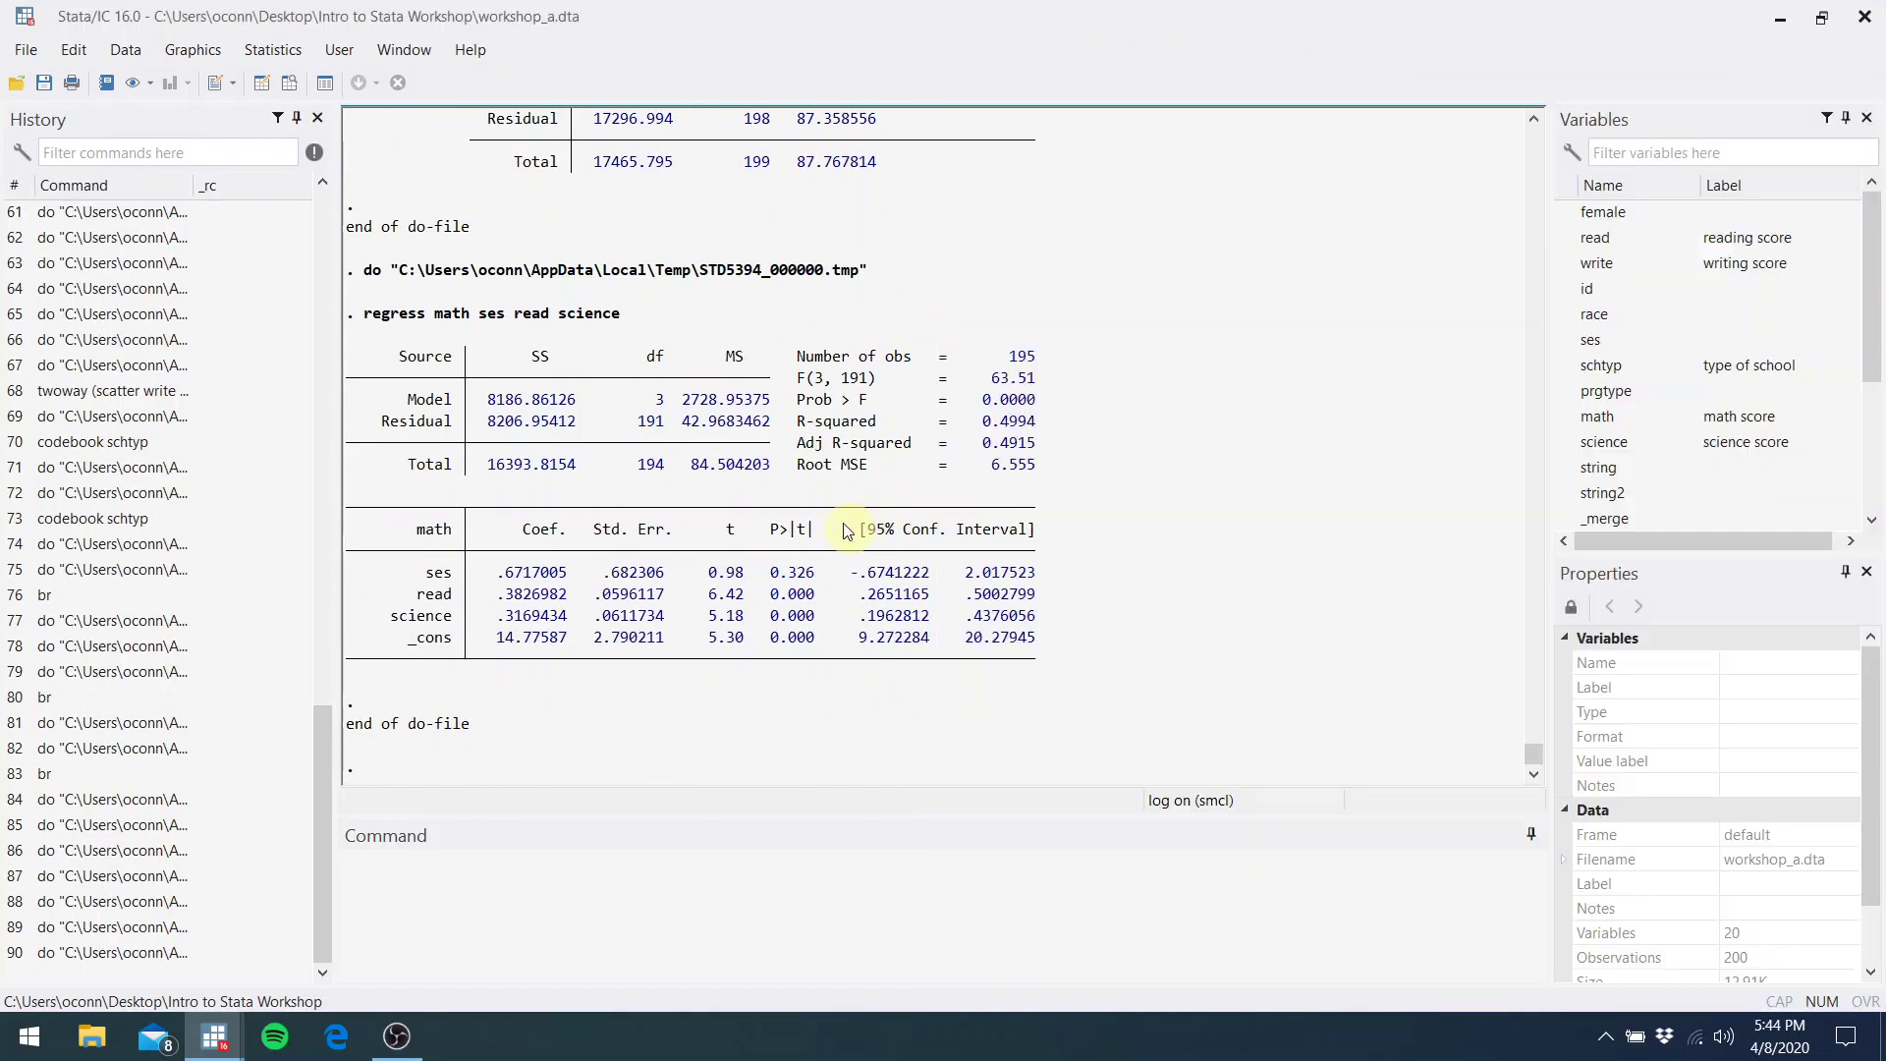
click(853, 527)
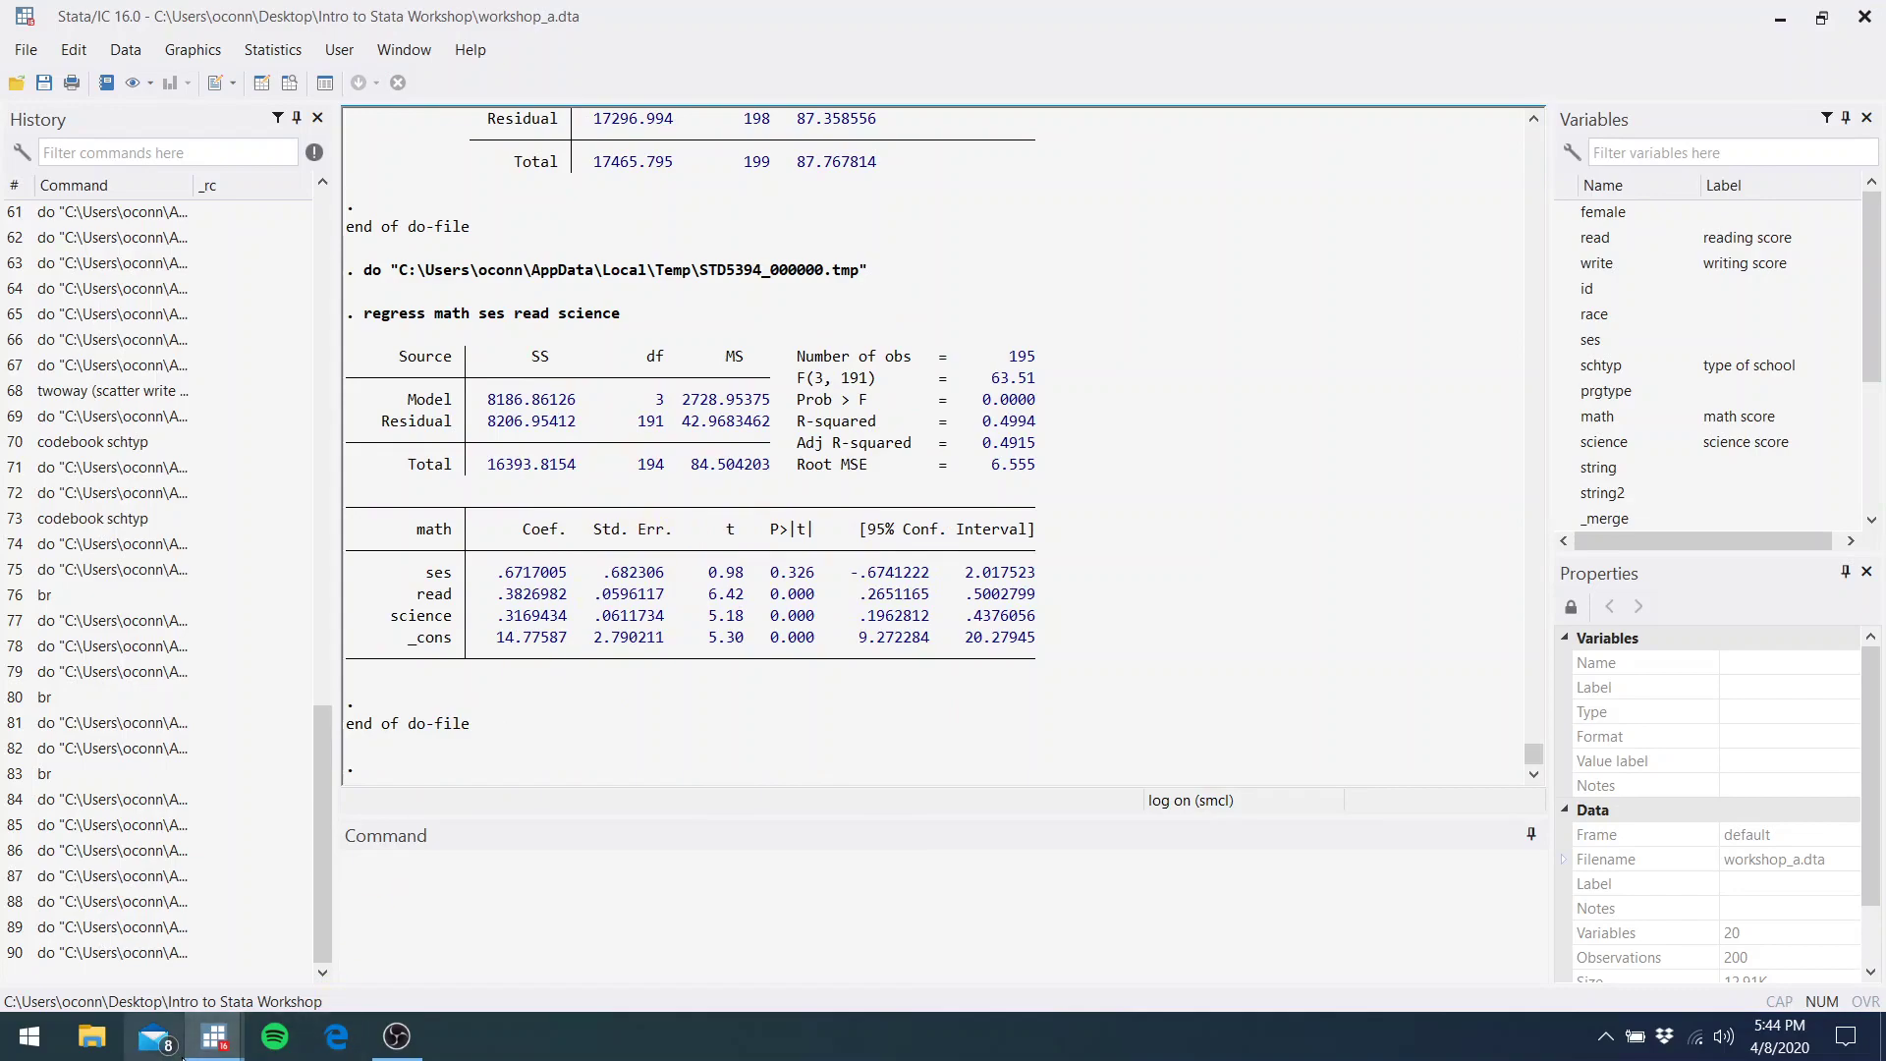
mouse_move(214, 1039)
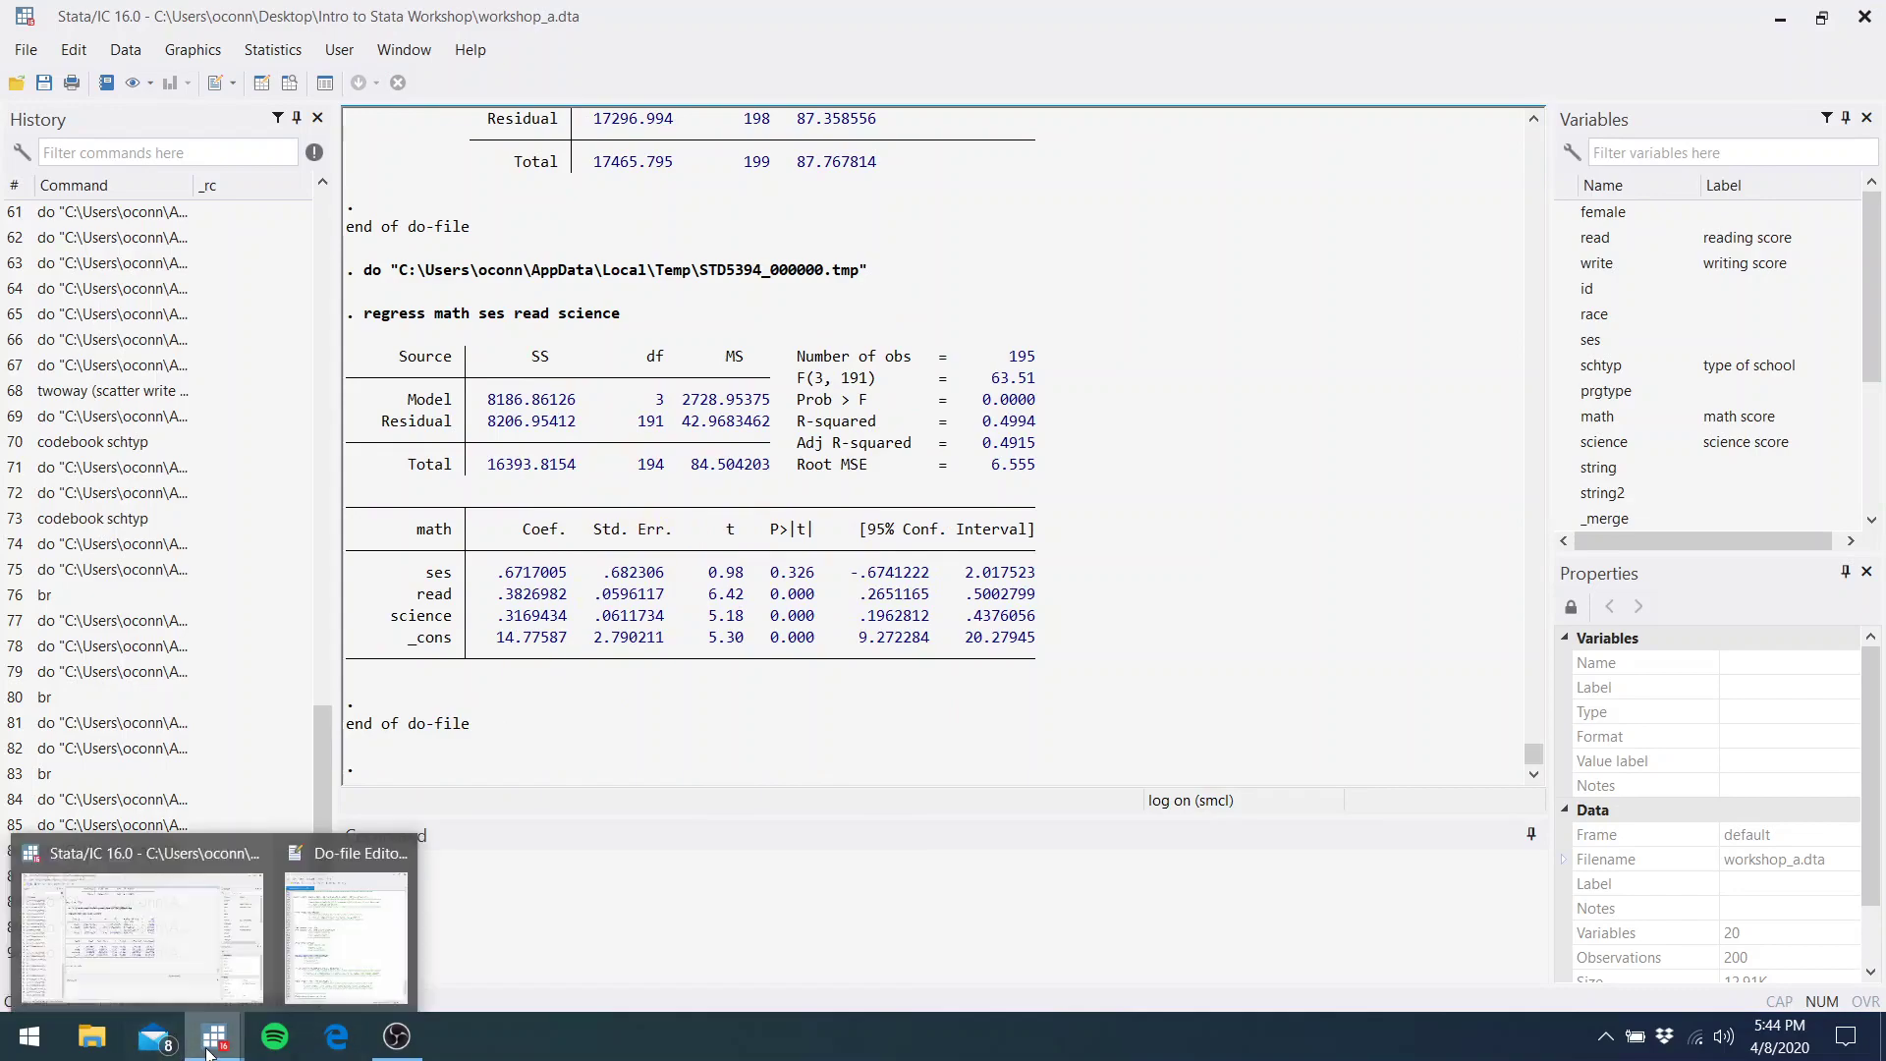
click(324, 987)
Run the do-file line recode math 0/52.645=0 else=1, gen(math_r) to create the dichotomous math variable
click(1276, 754)
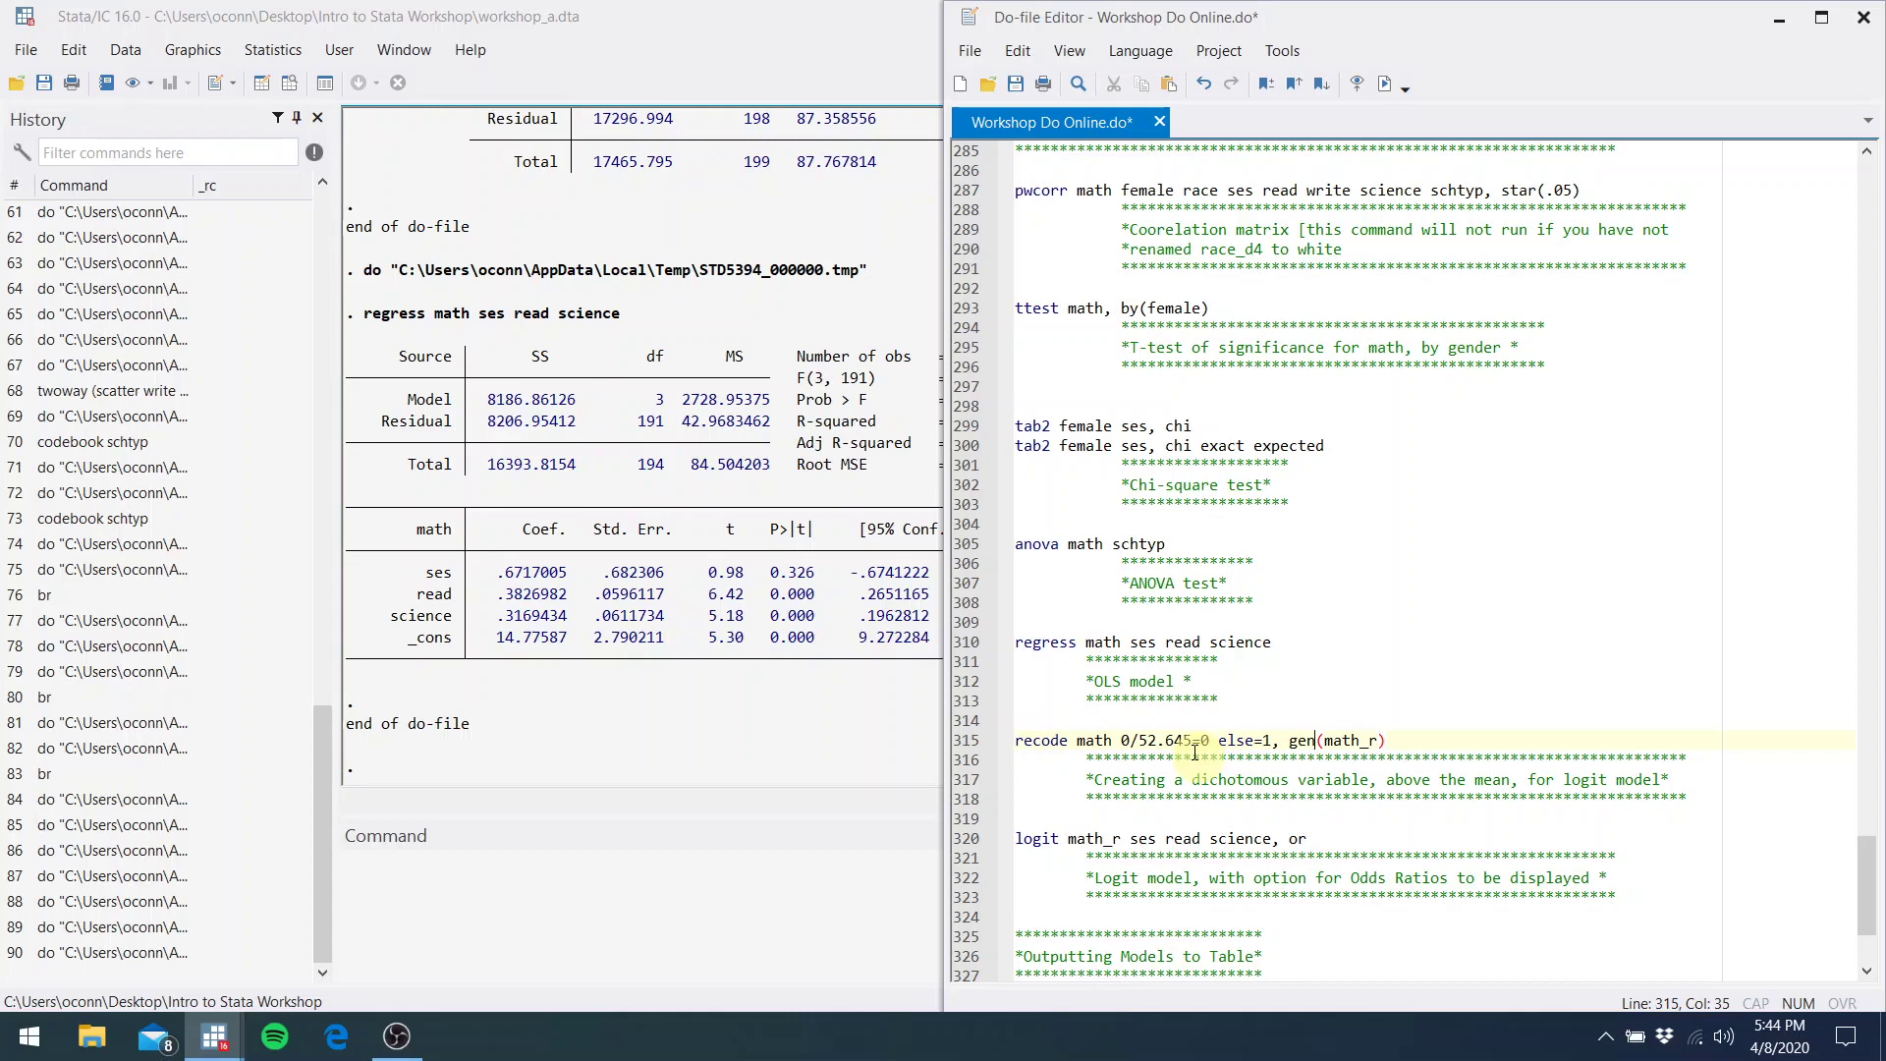
click(1088, 746)
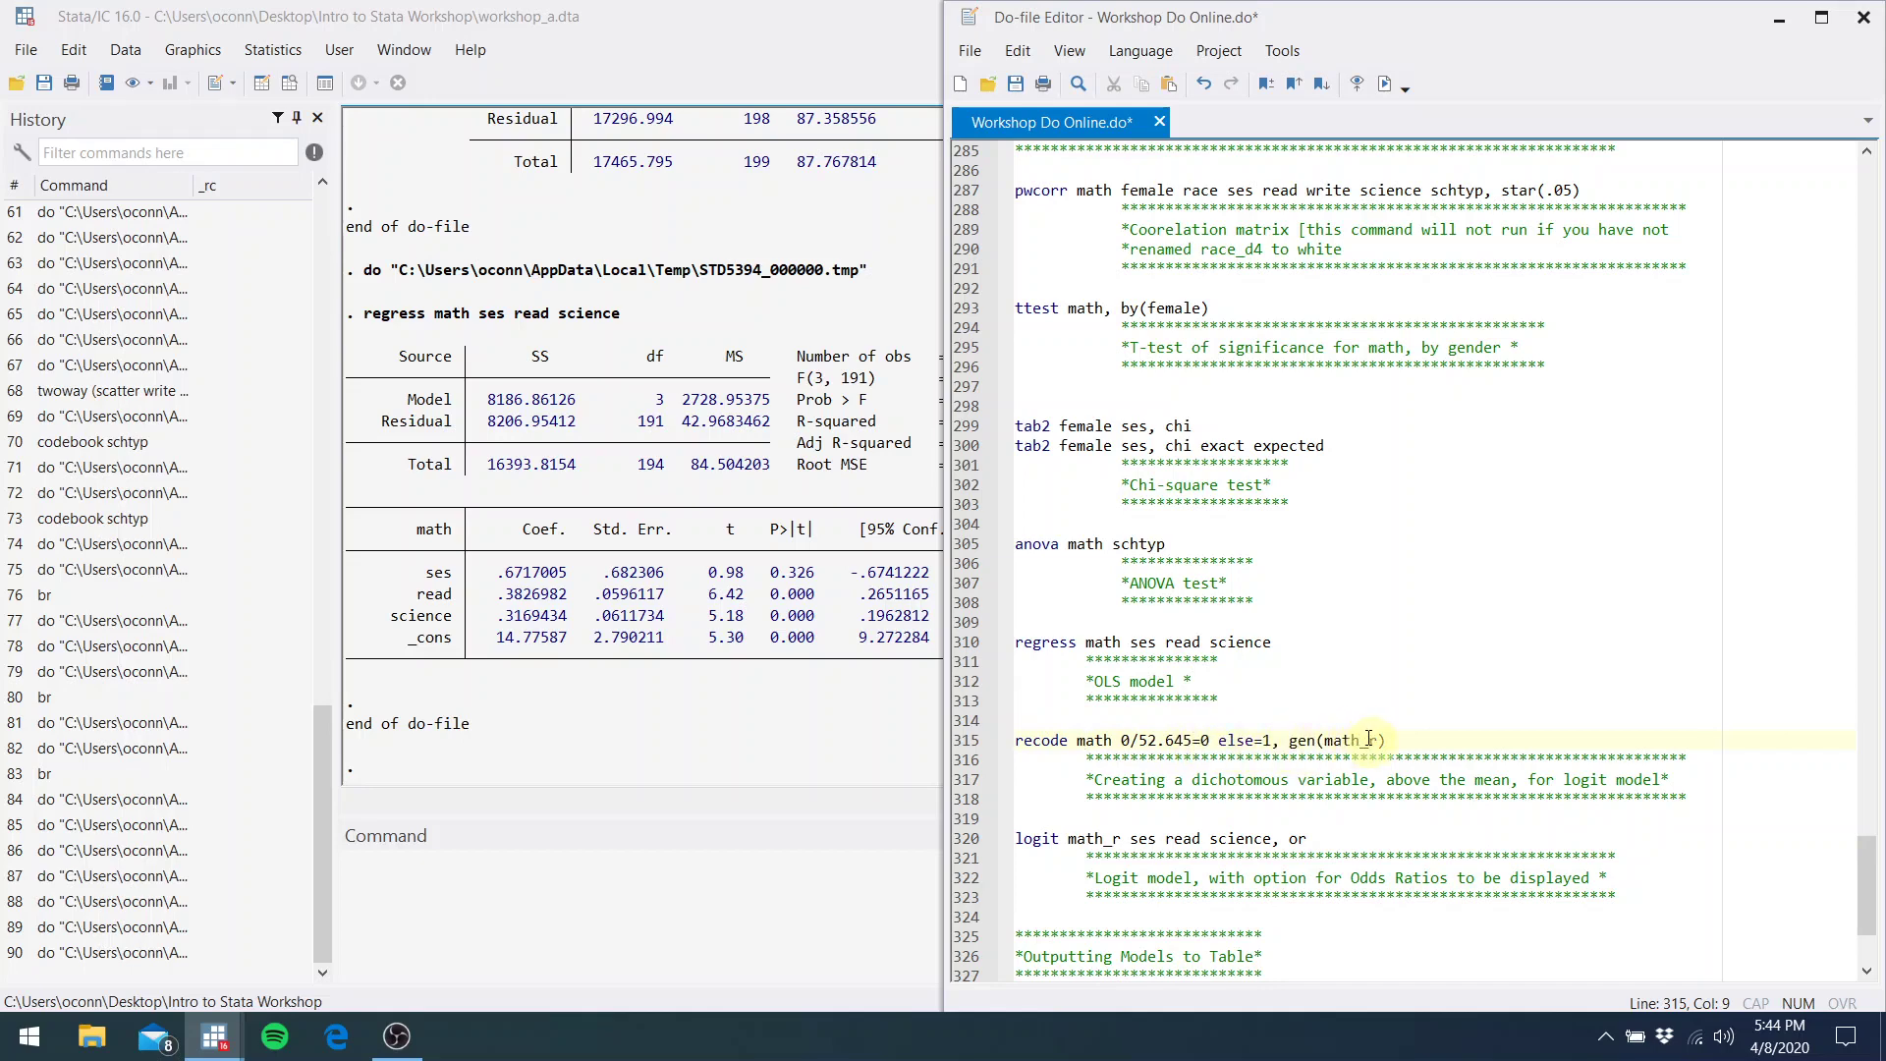
drag(1384, 740, 1157, 740)
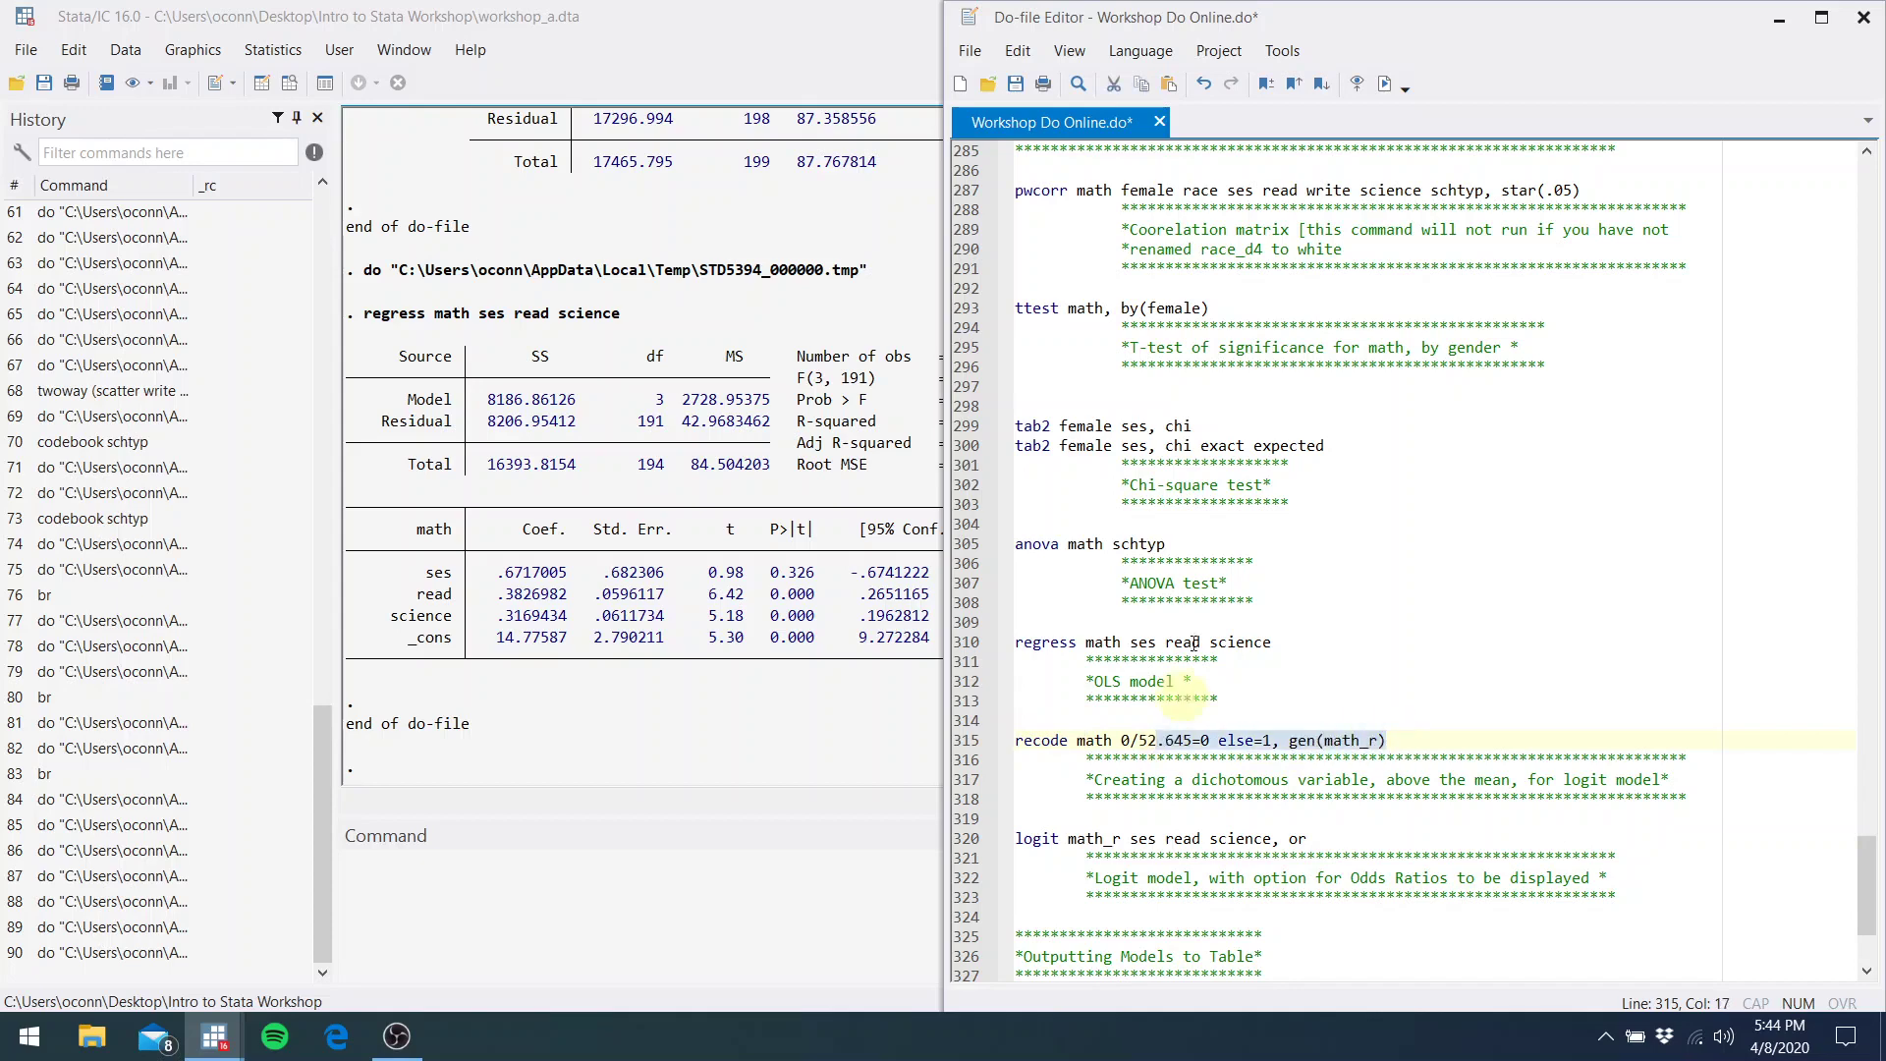
click(1384, 86)
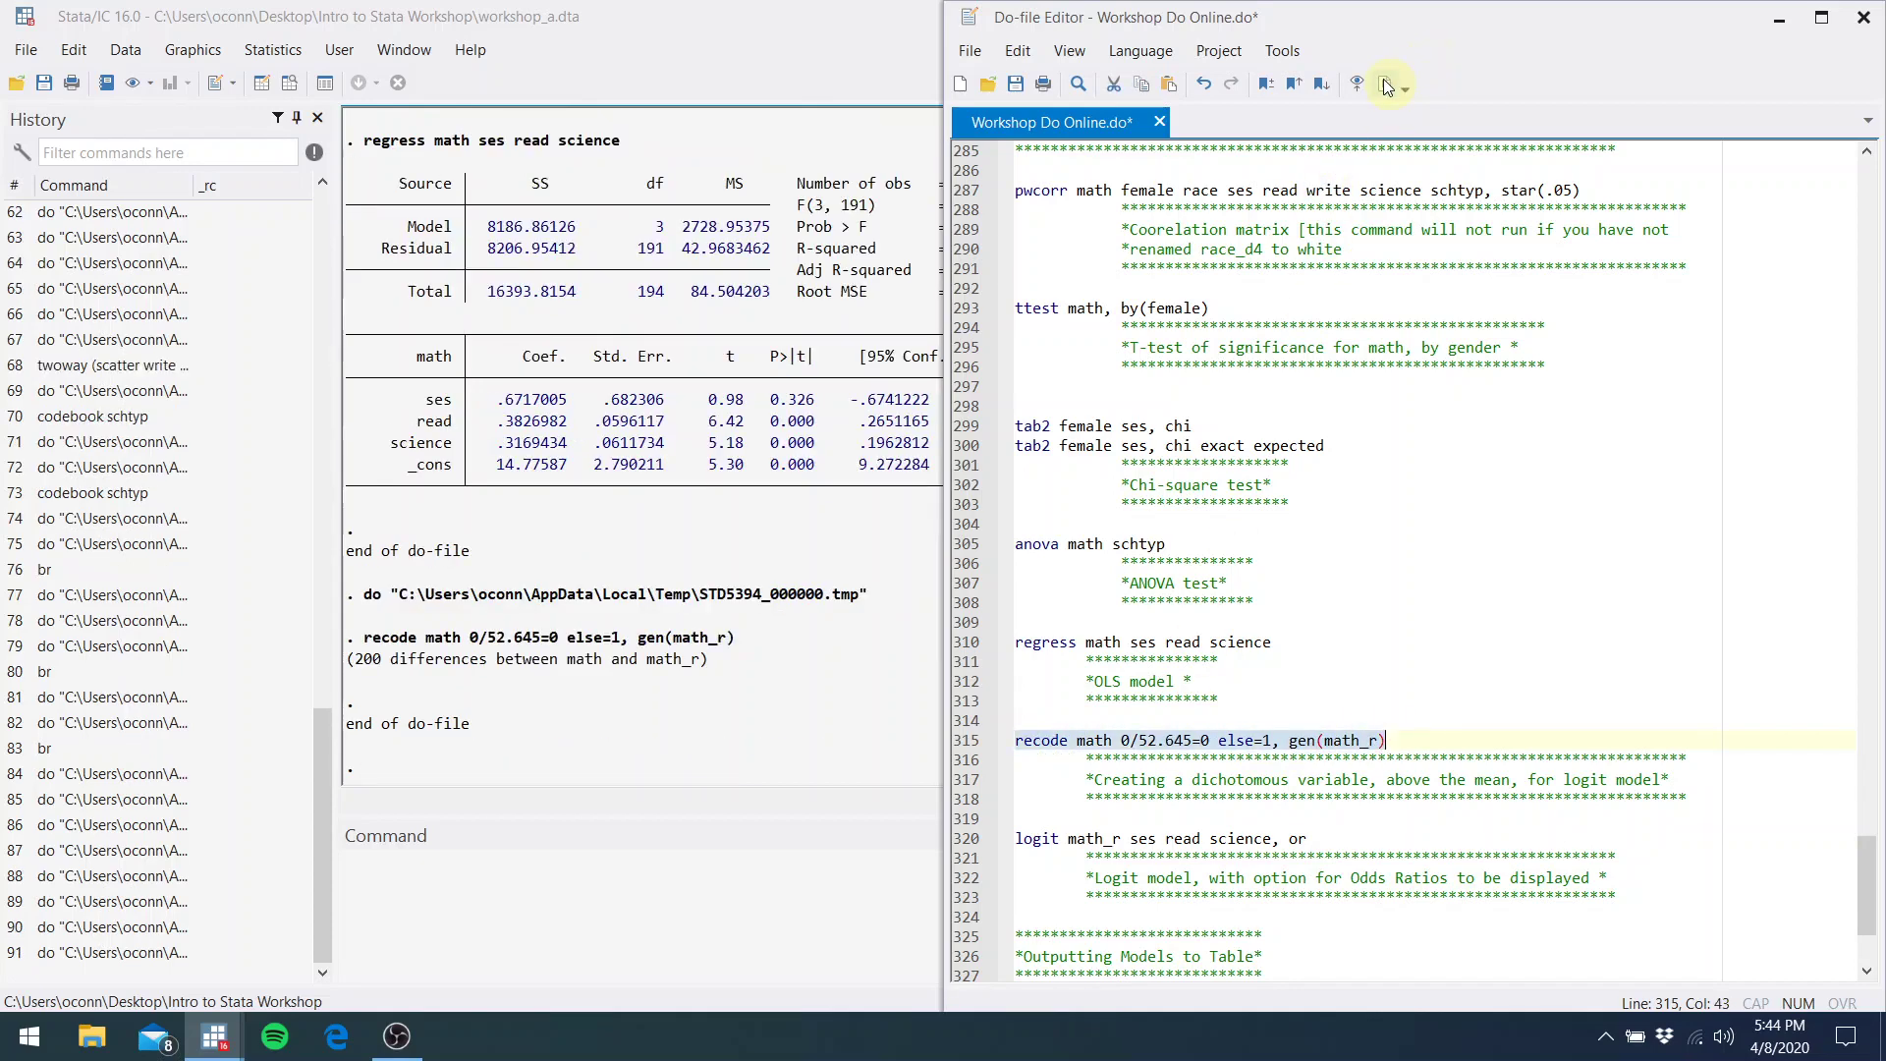
Run the do-file line logit math_r ses read science, or to fit the logit model with odds ratios
click(1192, 854)
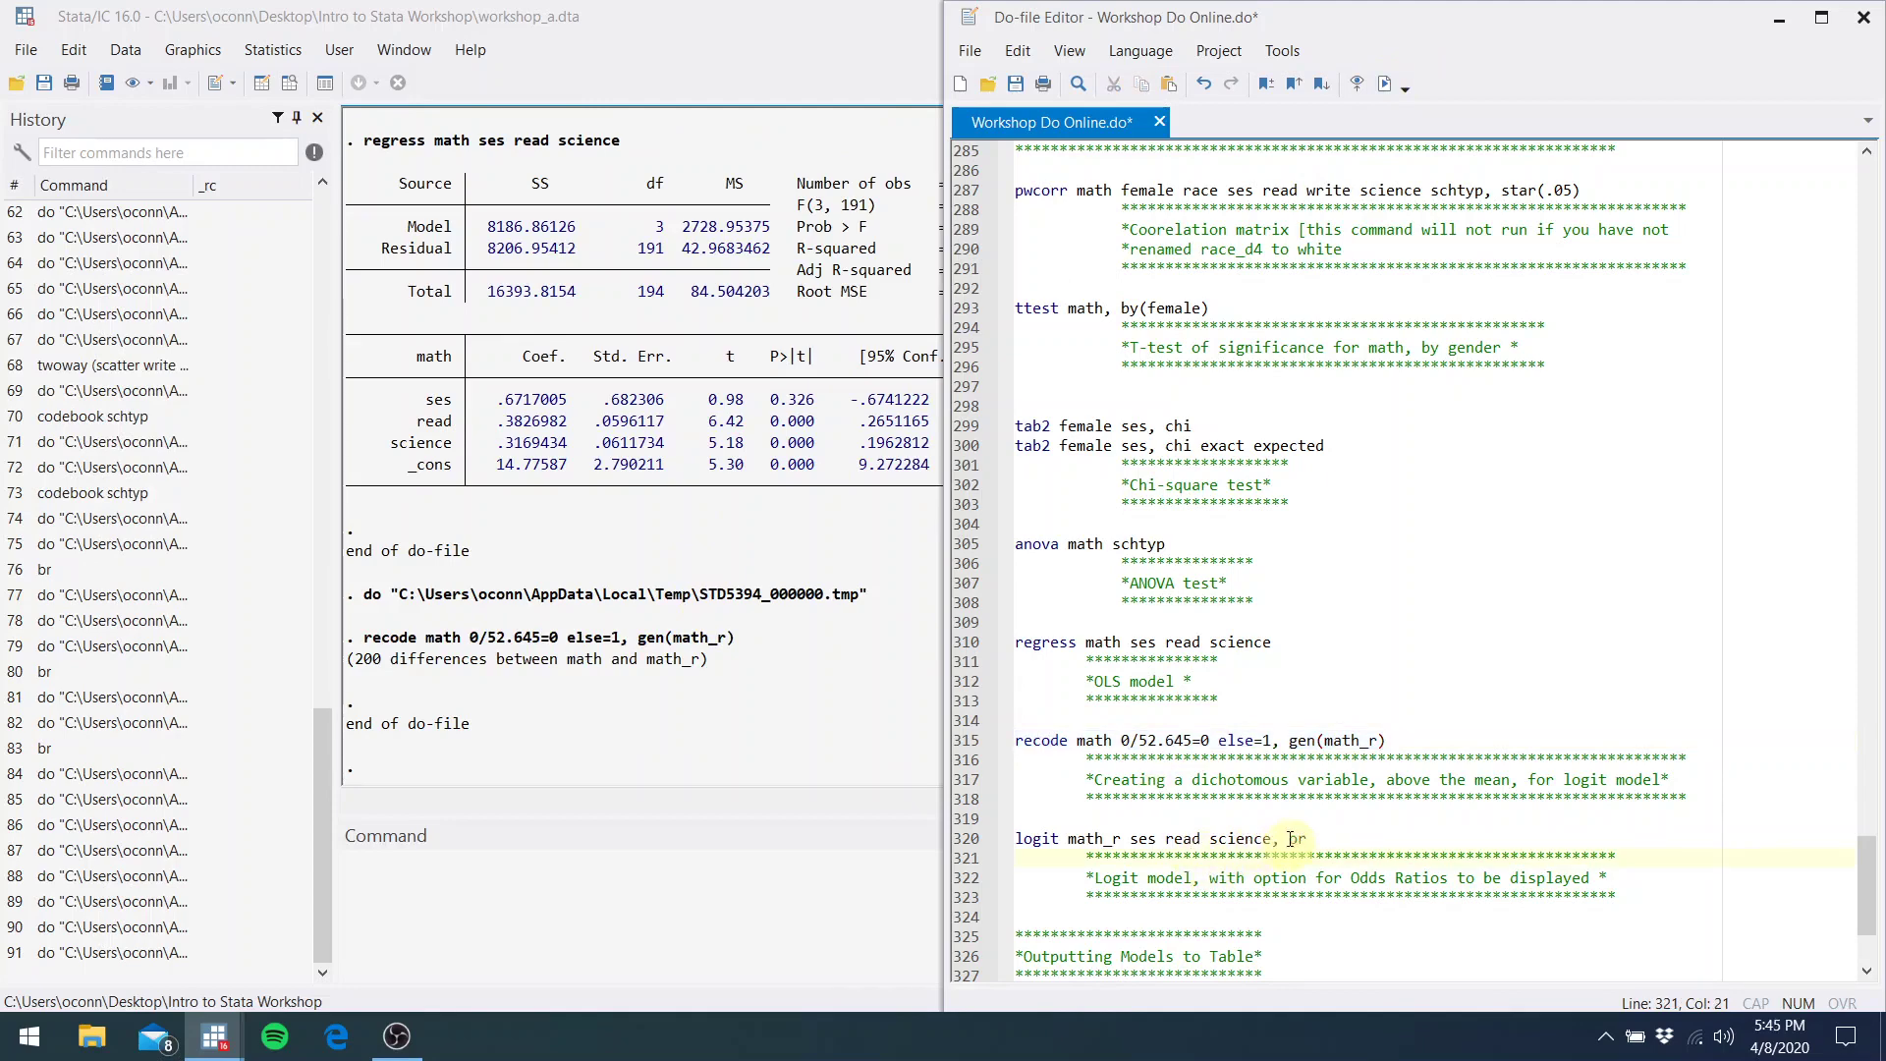
drag(1309, 838, 1171, 839)
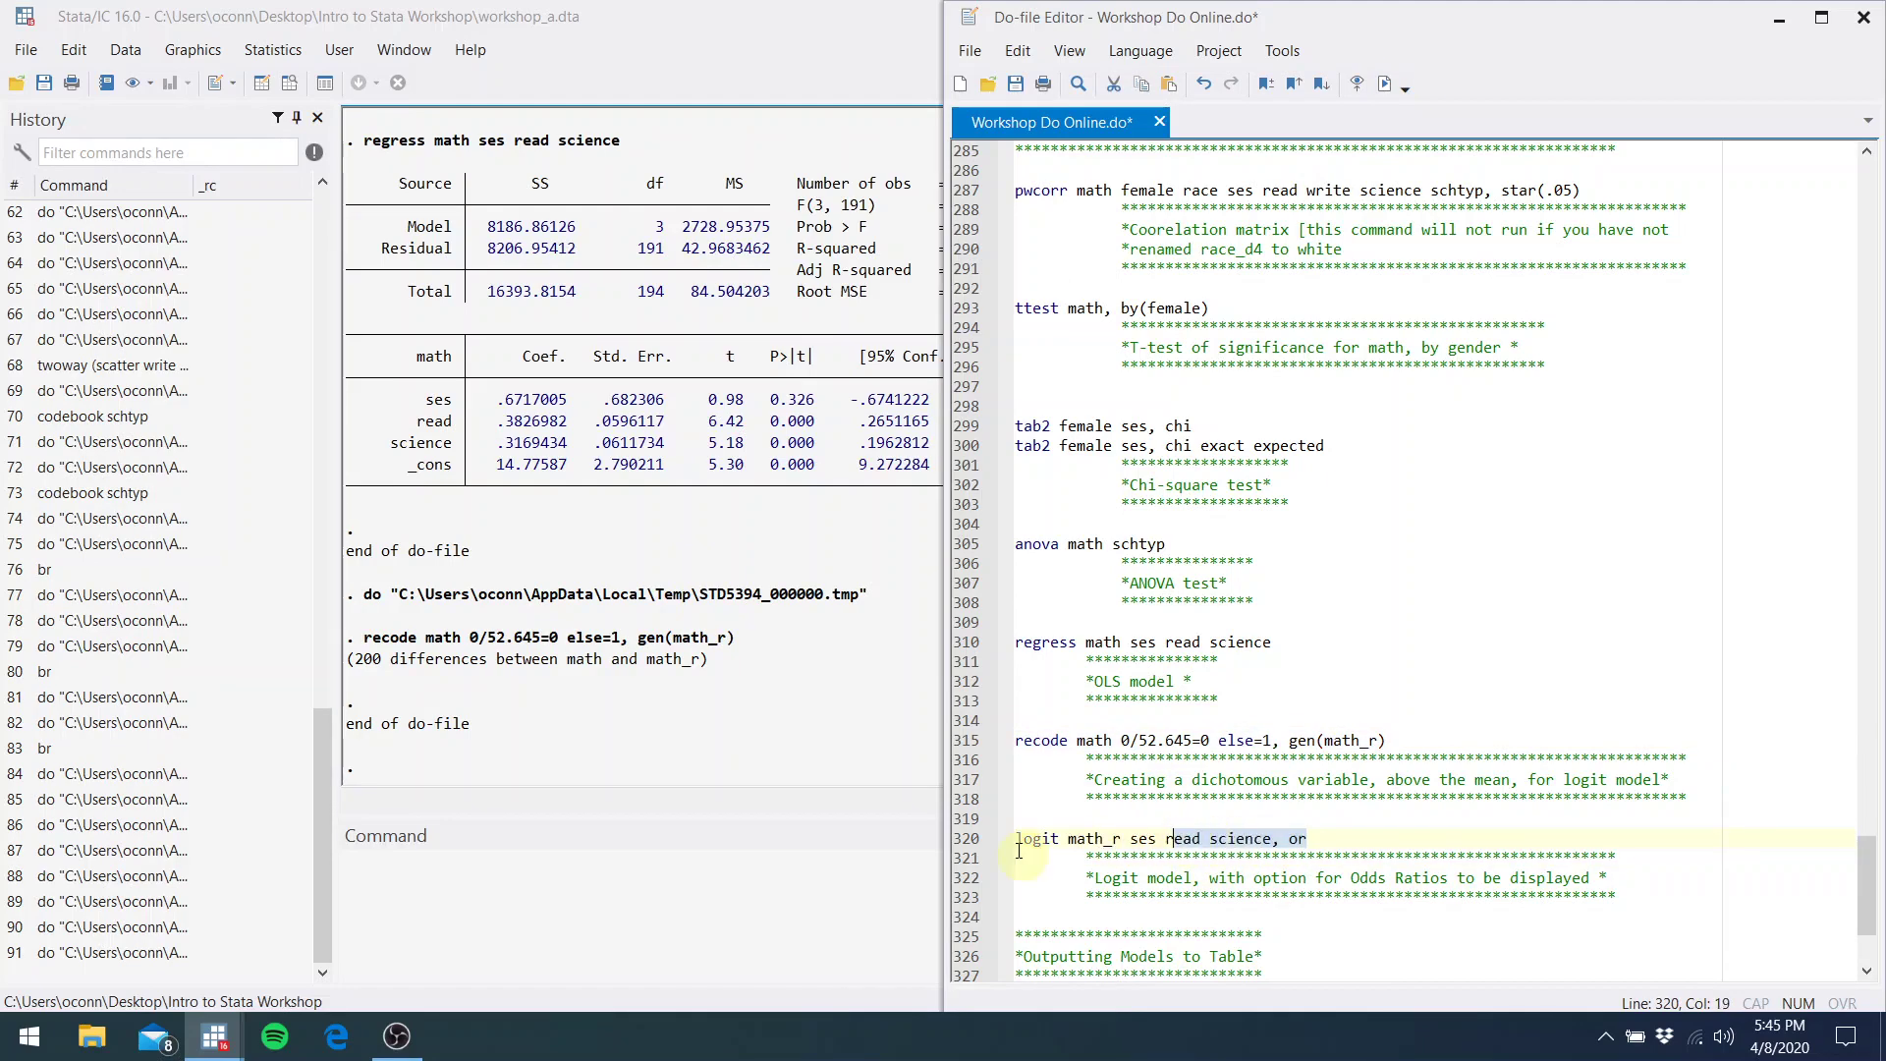
click(1108, 838)
text(_r)
click(1393, 91)
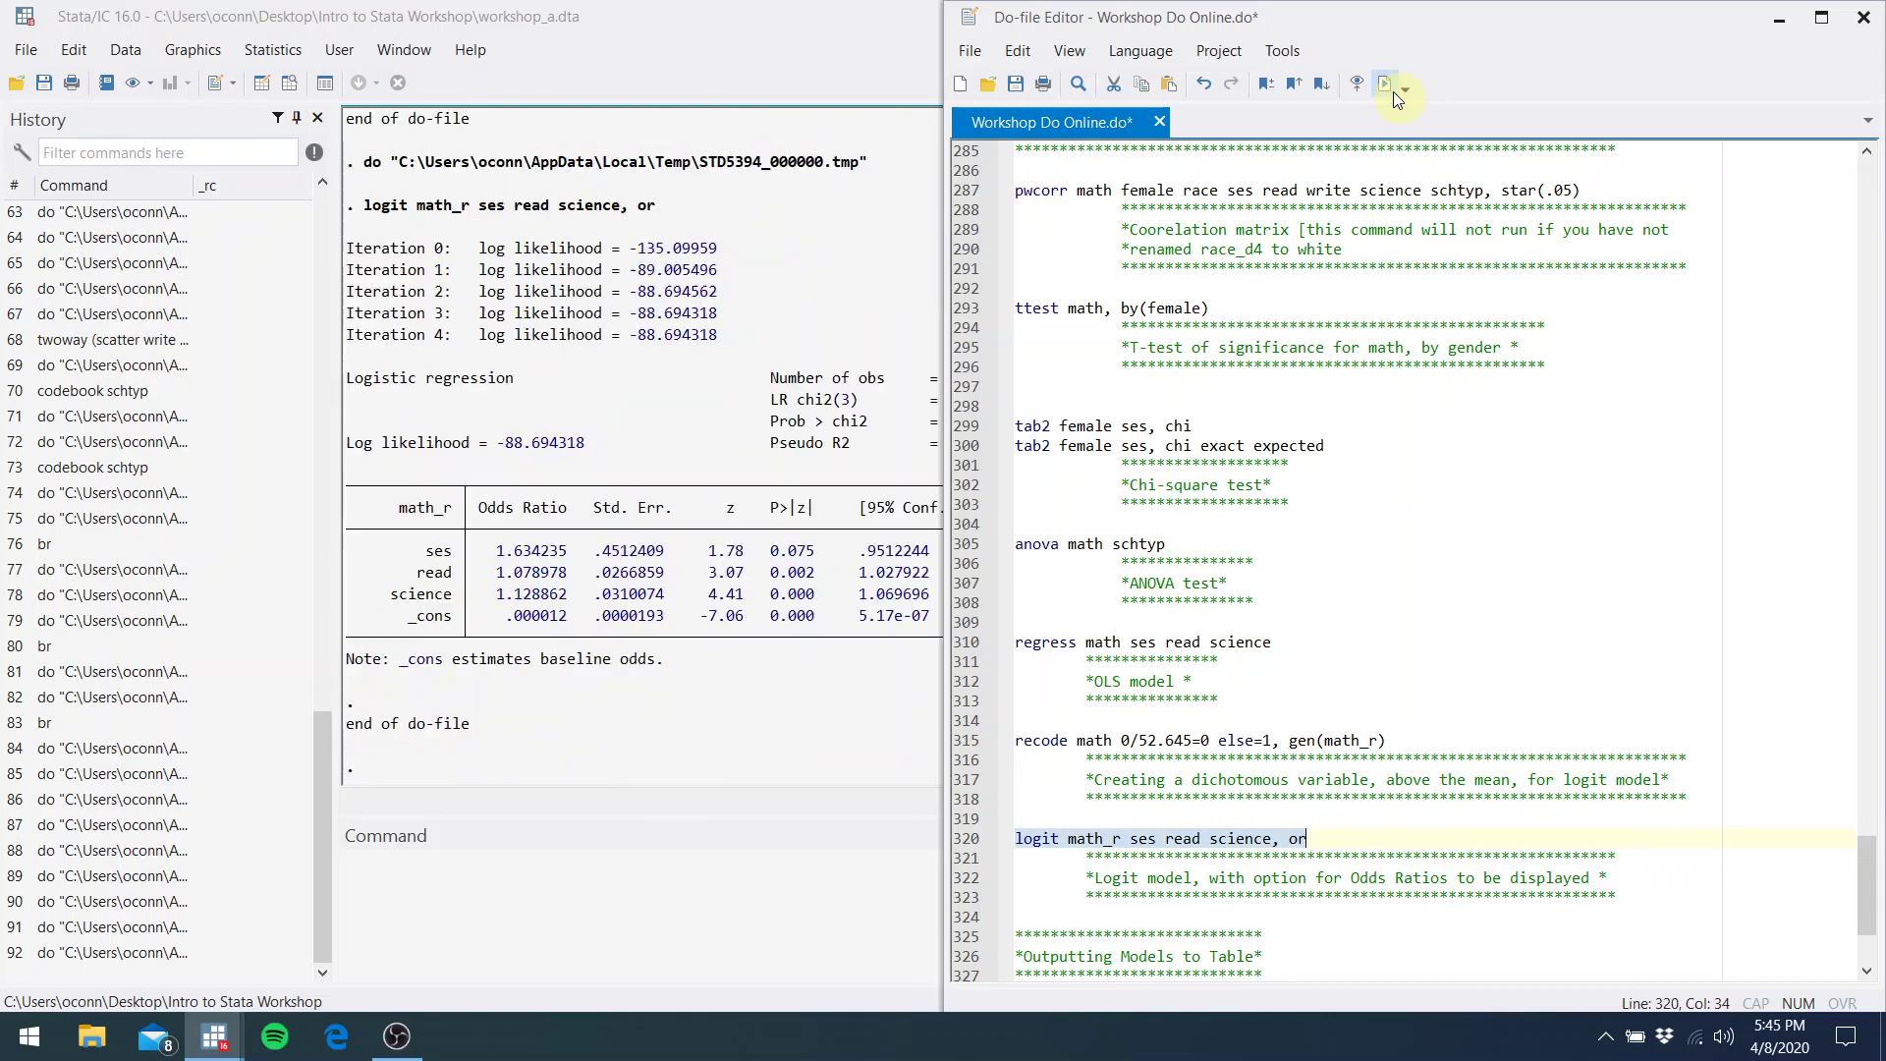
Remove the or option from the logit line, run logit math_r ses read science, and examine the full coefficient output before returning to the do-file
click(1310, 843)
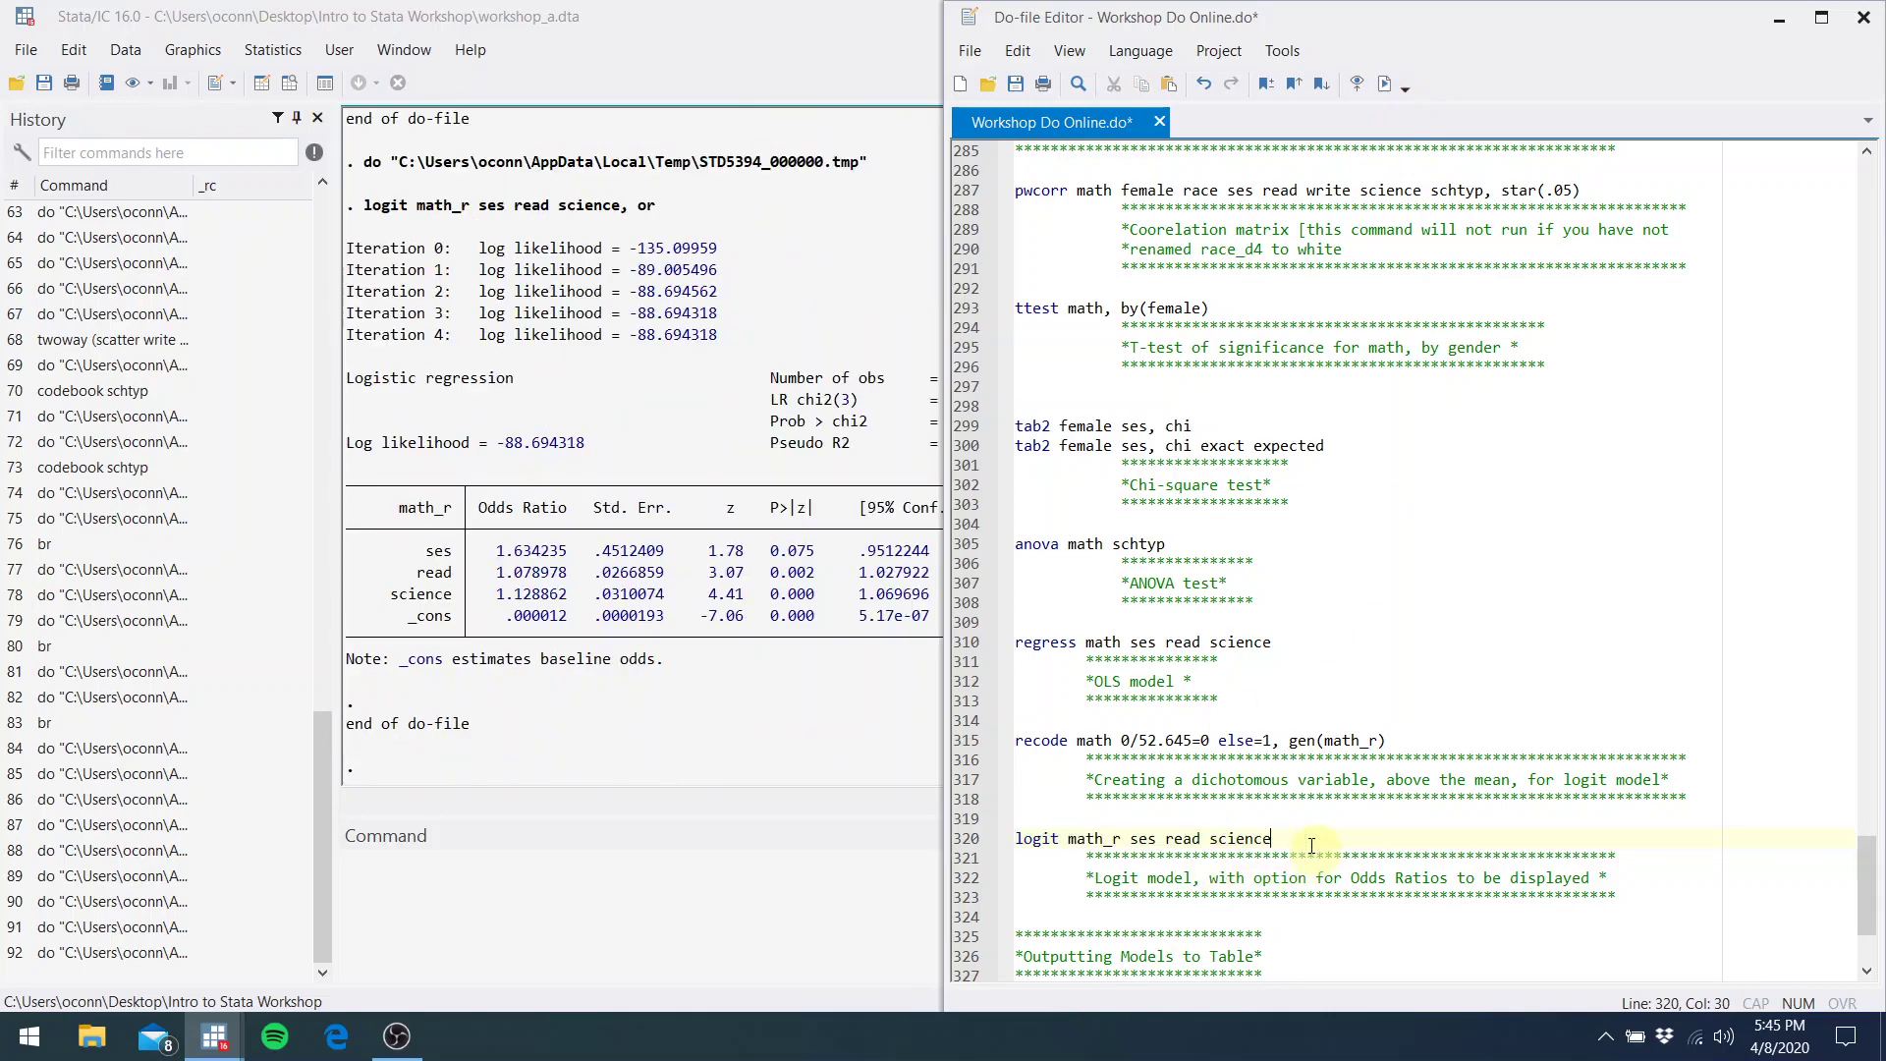
drag(1290, 842, 1215, 842)
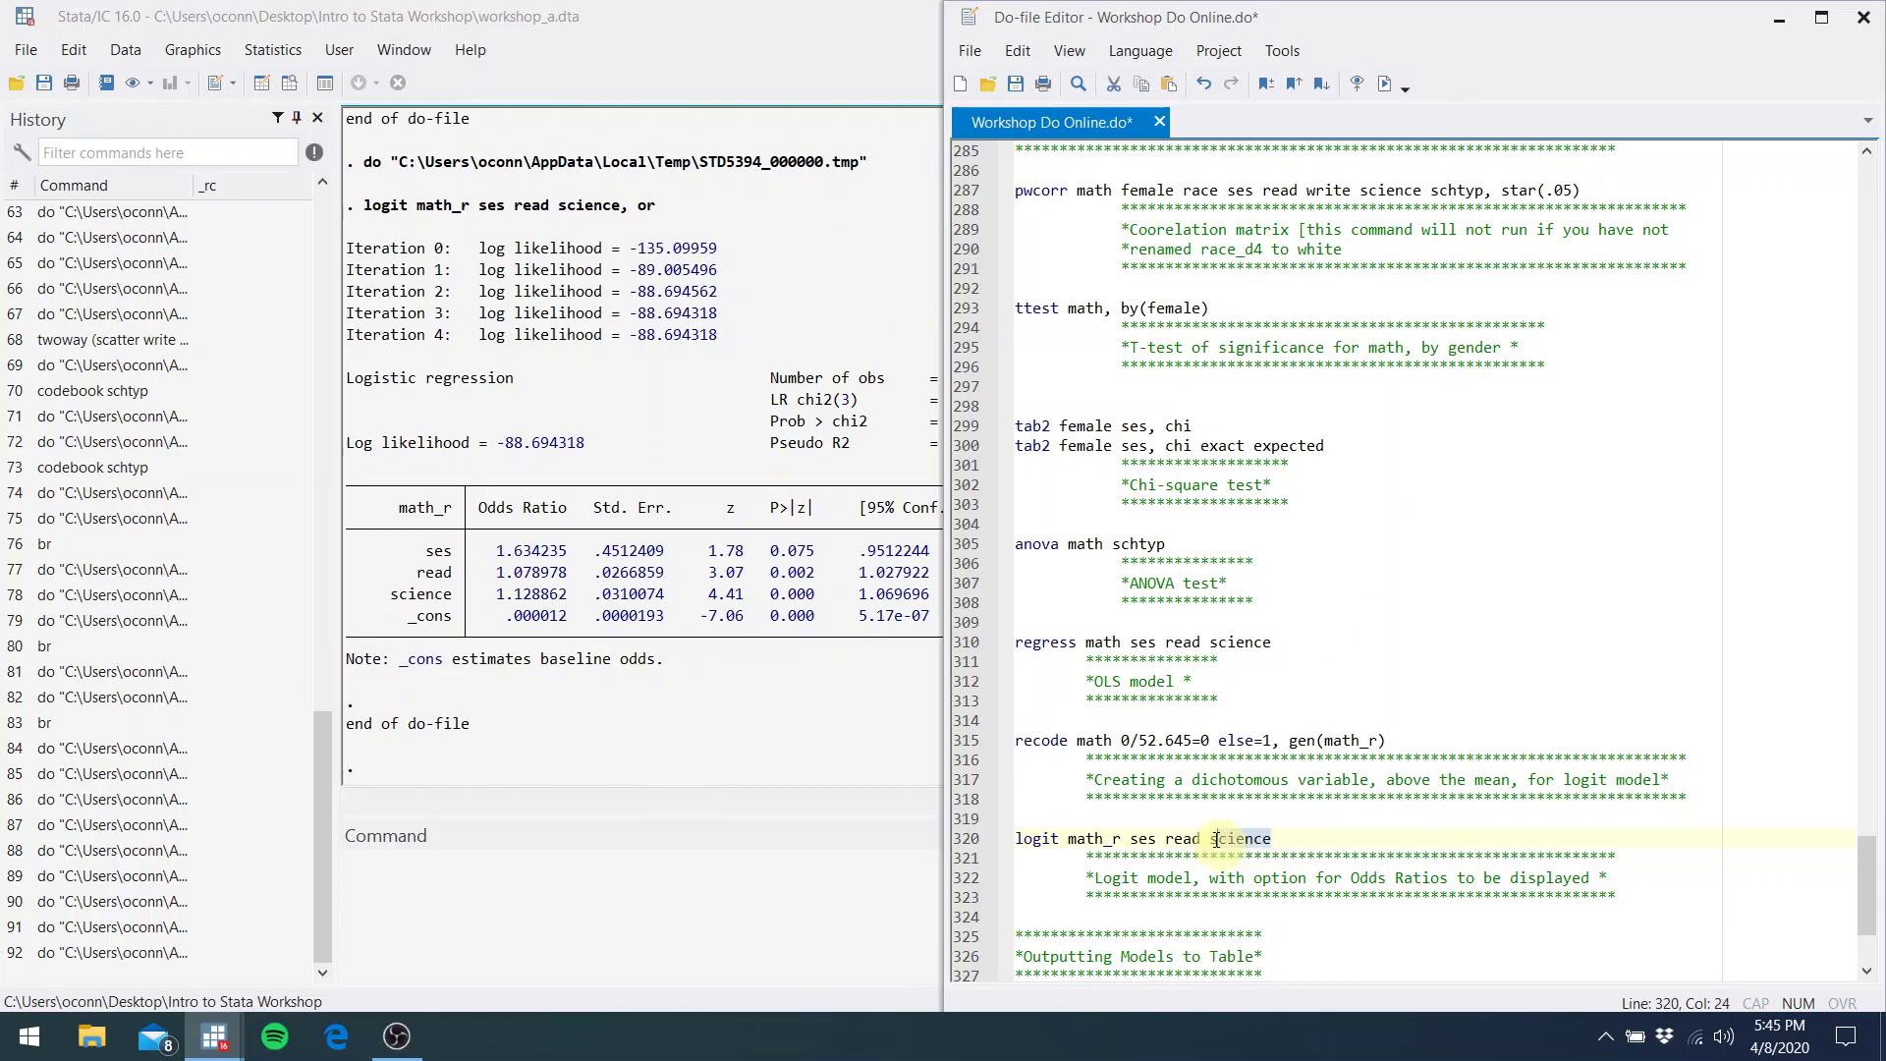
click(1383, 86)
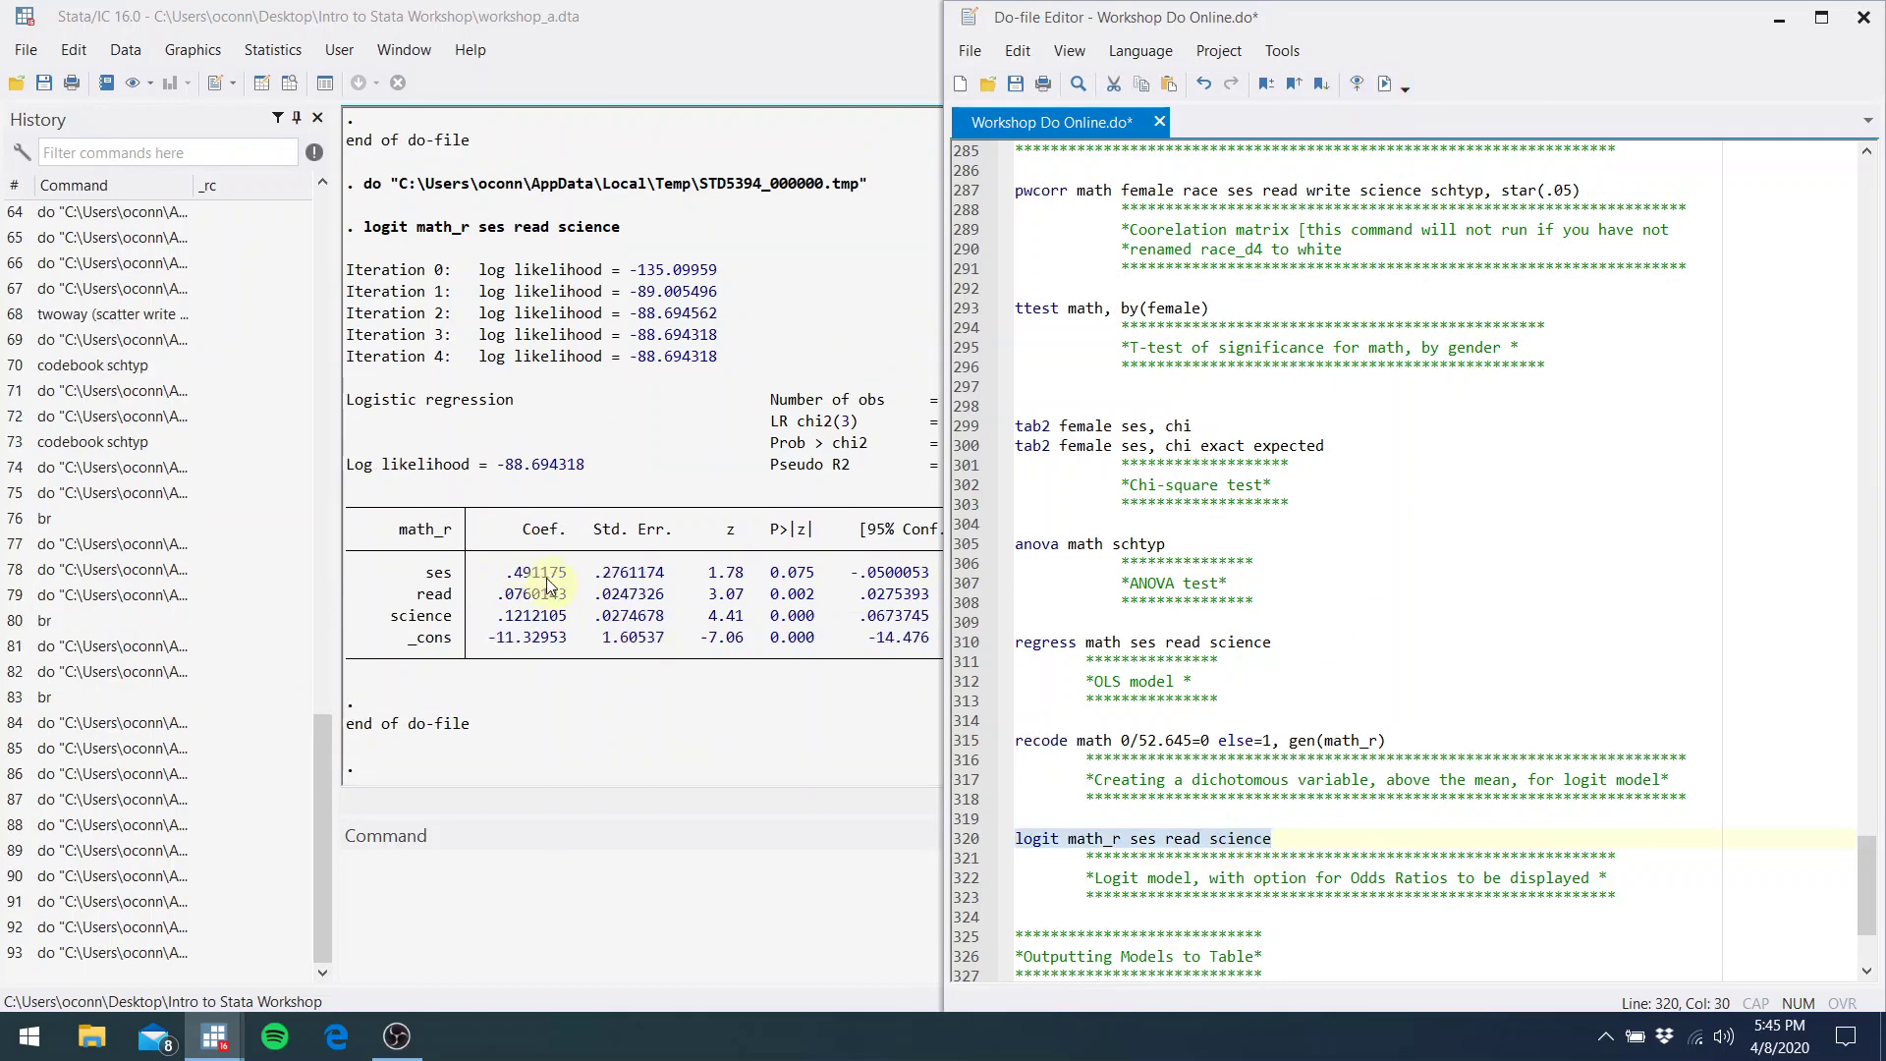
click(586, 505)
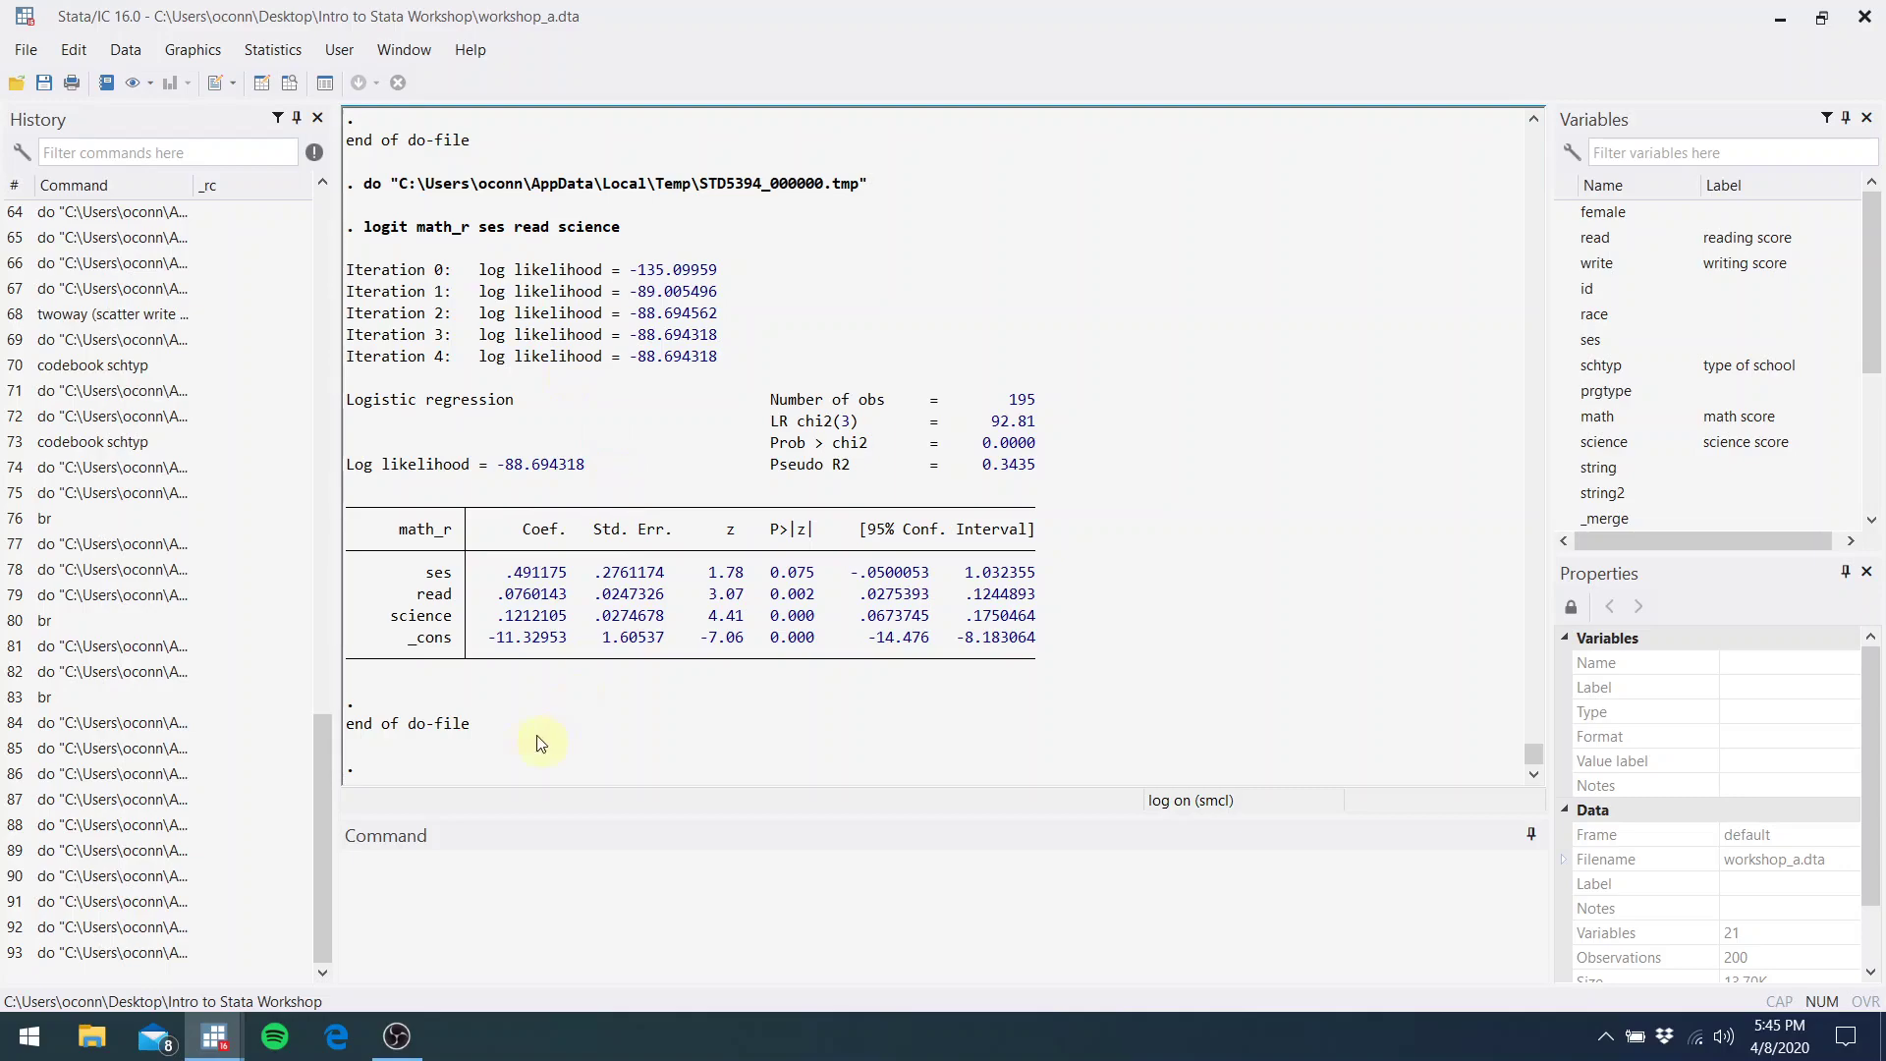
mouse_move(229, 1038)
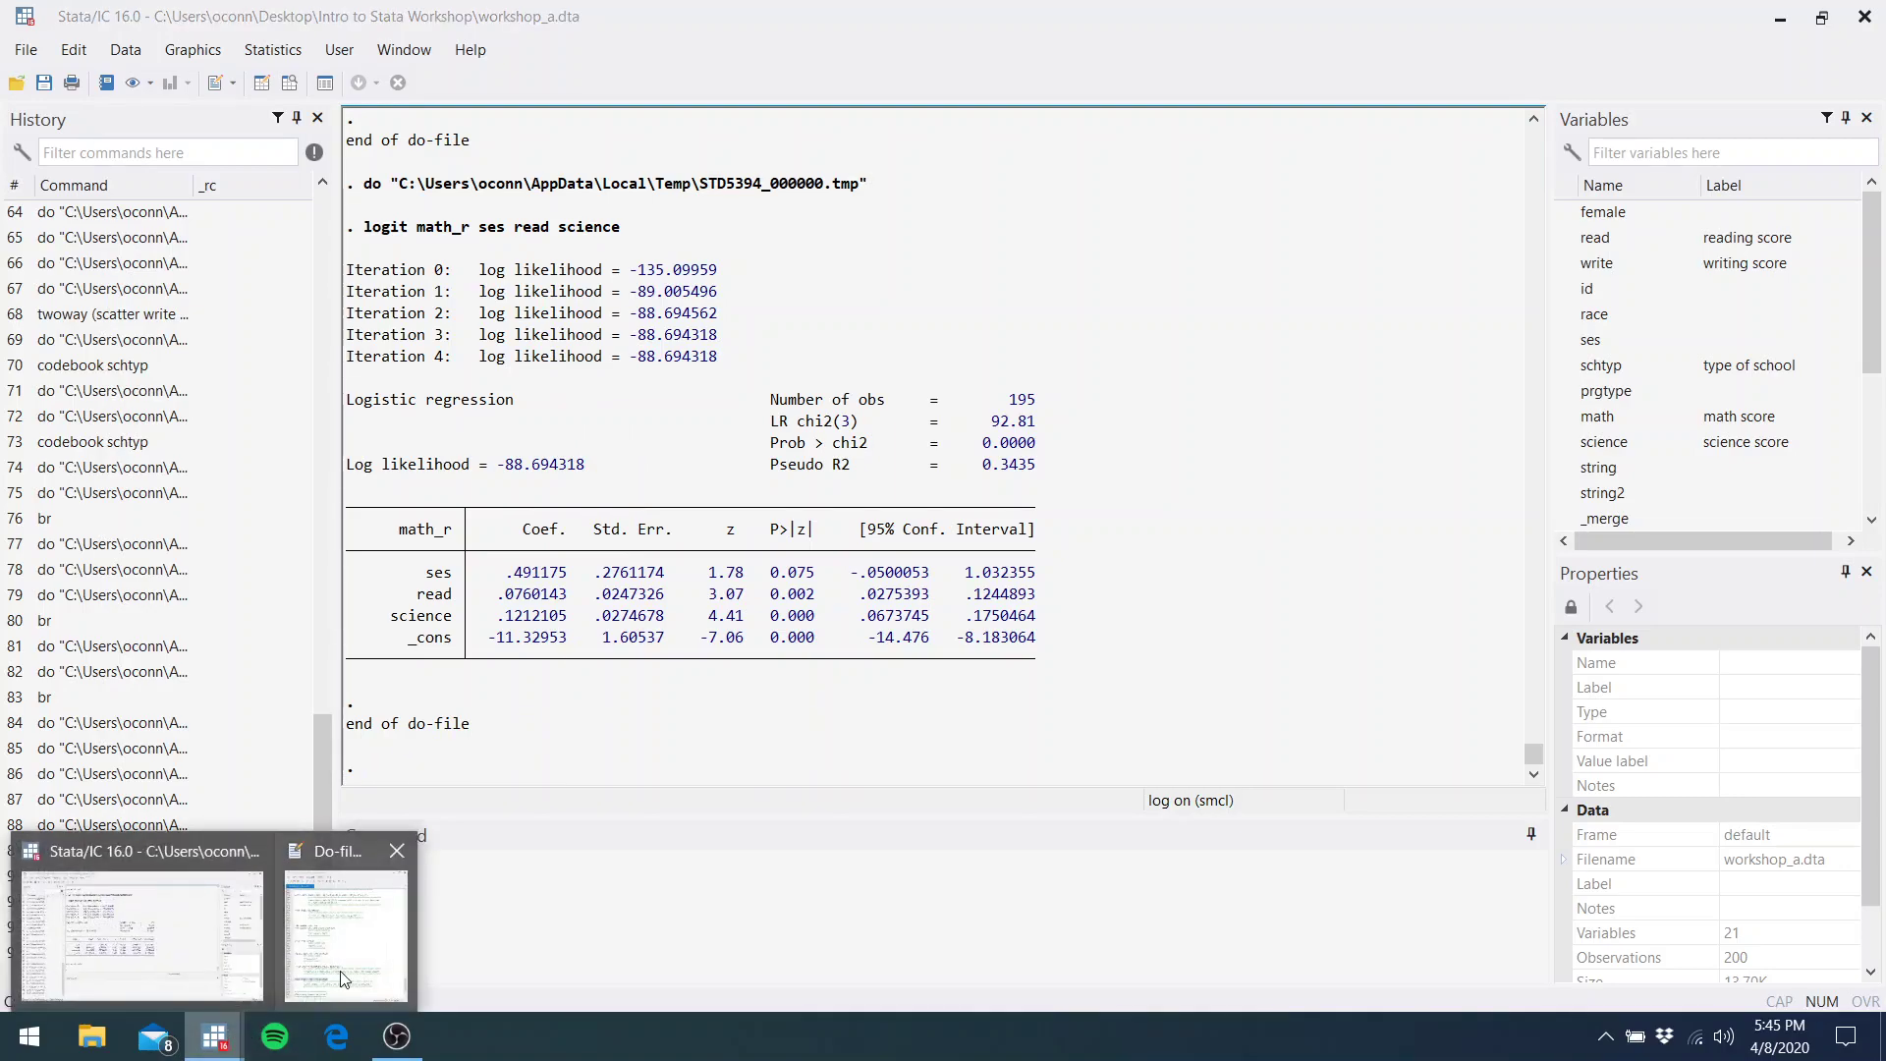
click(346, 933)
Run the line regress math ses read science in the do-file's Outputting Models to Table section
click(1390, 779)
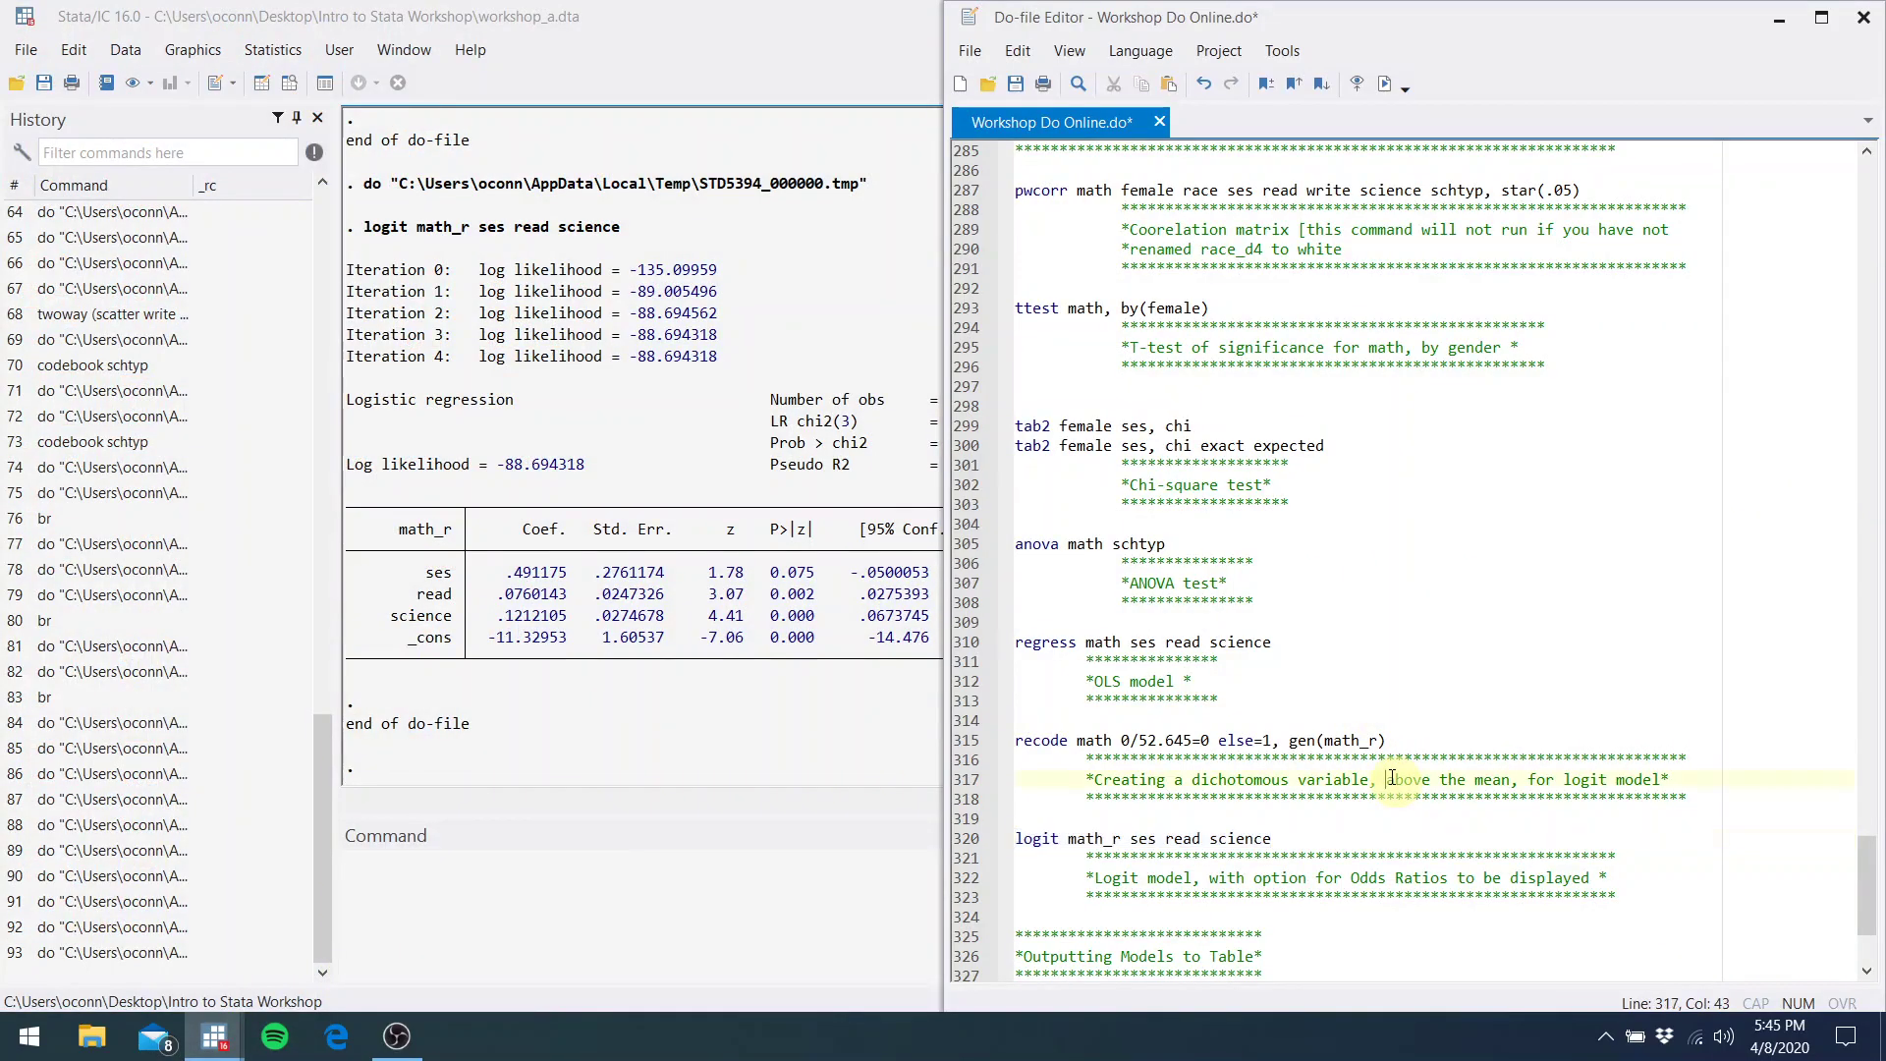
key(Down)
key(Down)
key(Down)
key(Down)
key(Down)
key(Down)
key(Down)
key(Down)
key(Down)
key(Down)
key(Down)
key(Down)
key(Down)
key(Down)
key(Down)
key(Down)
key(Down)
key(Down)
key(Down)
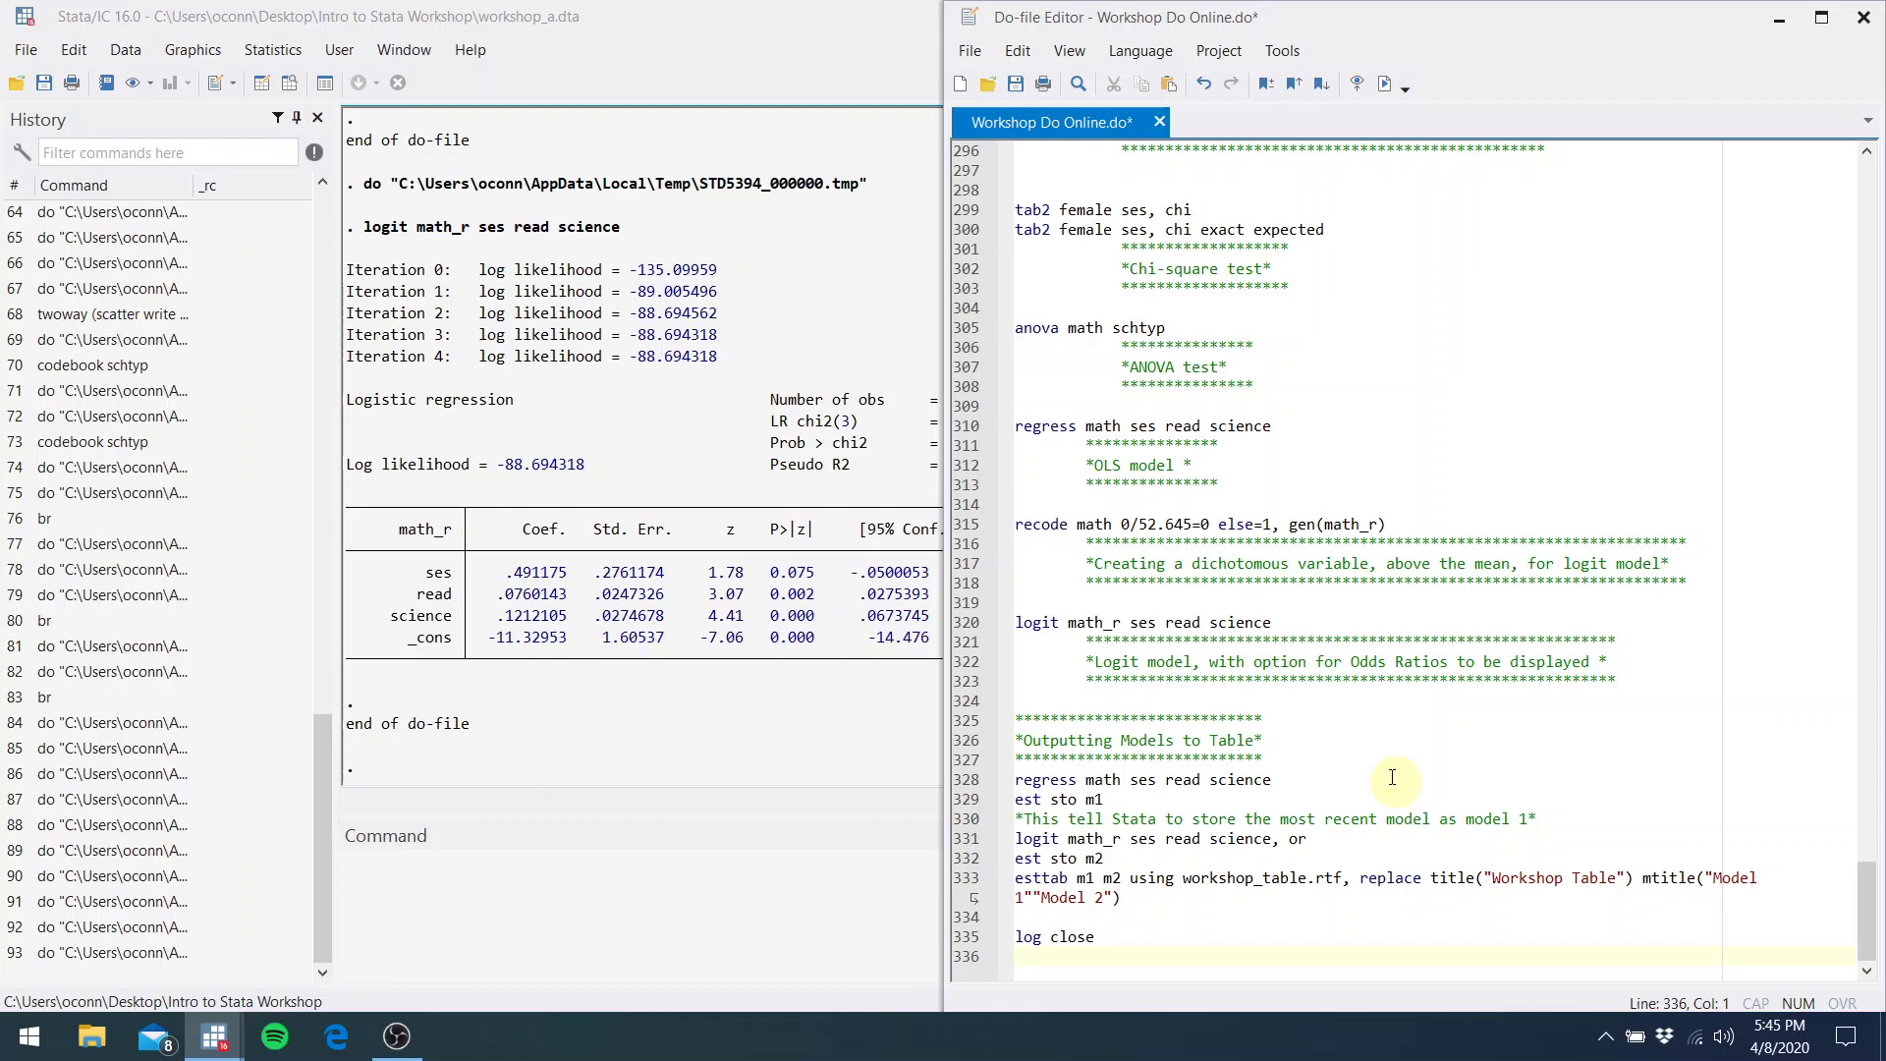
click(1177, 738)
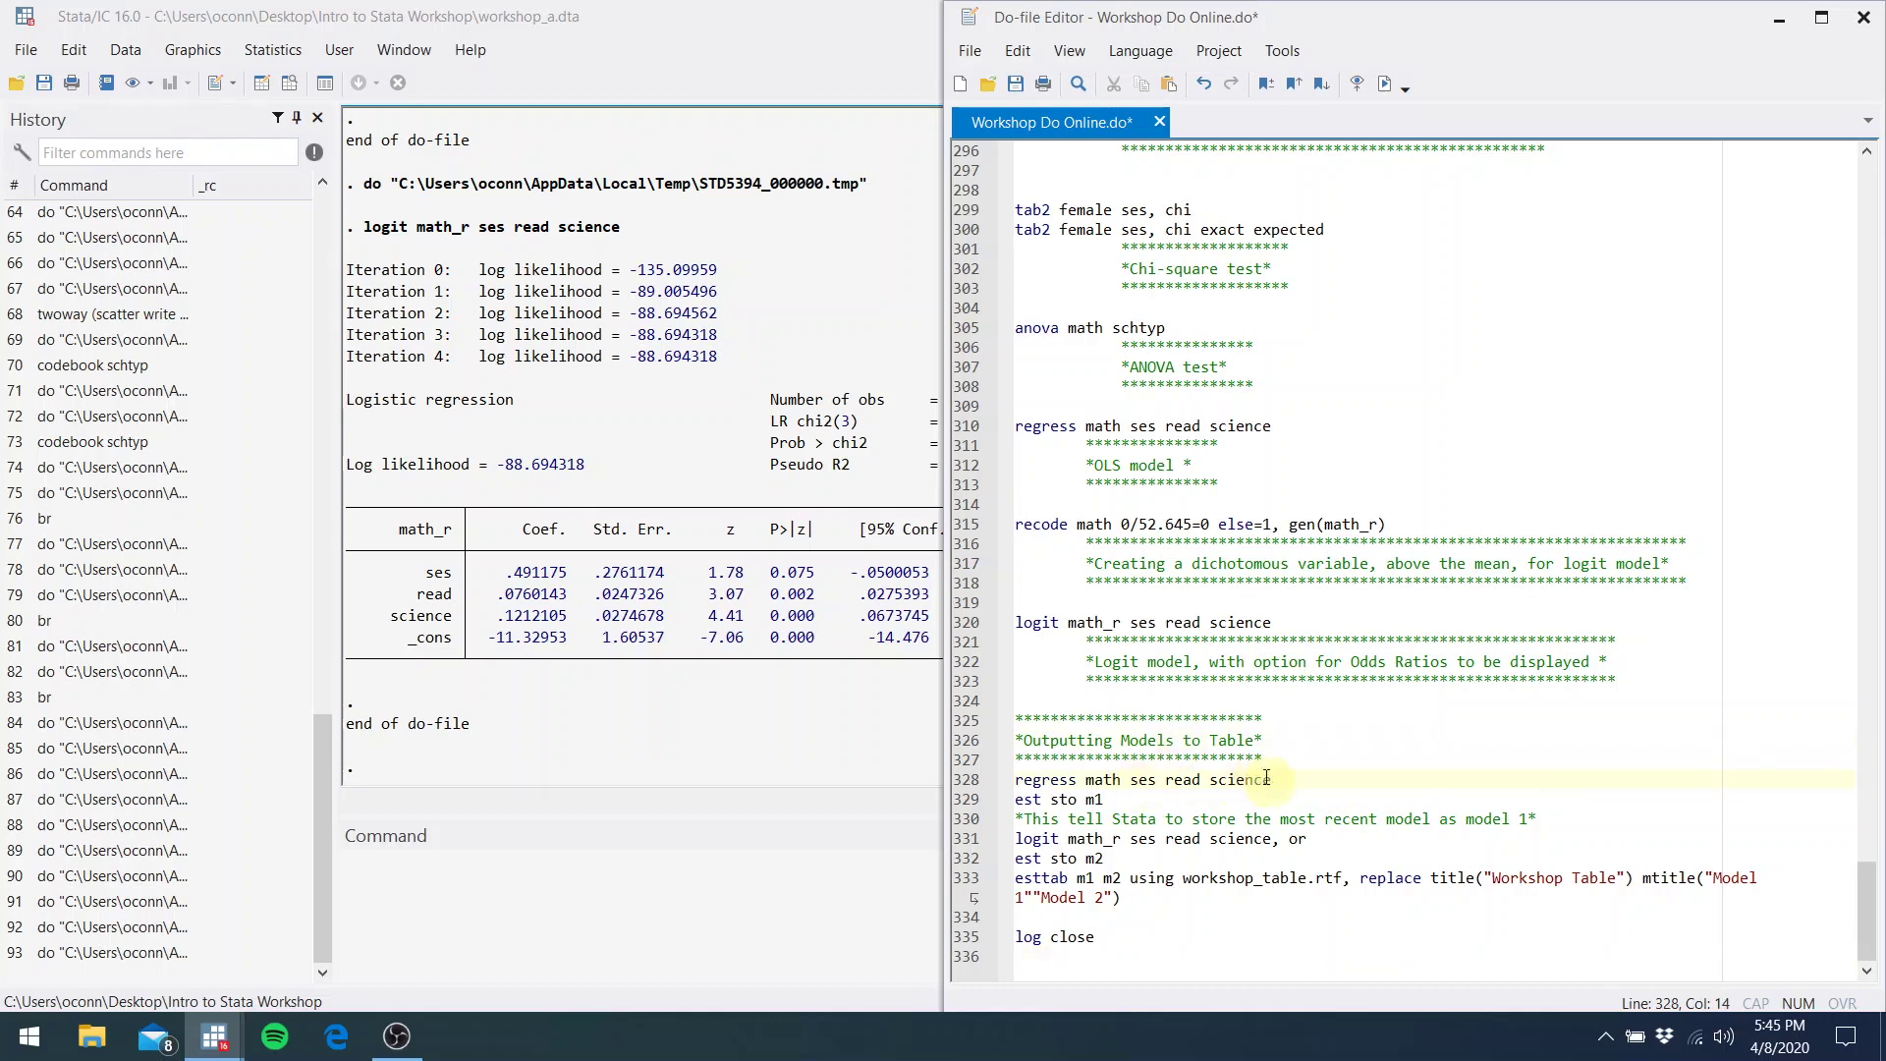
drag(1275, 778, 1059, 779)
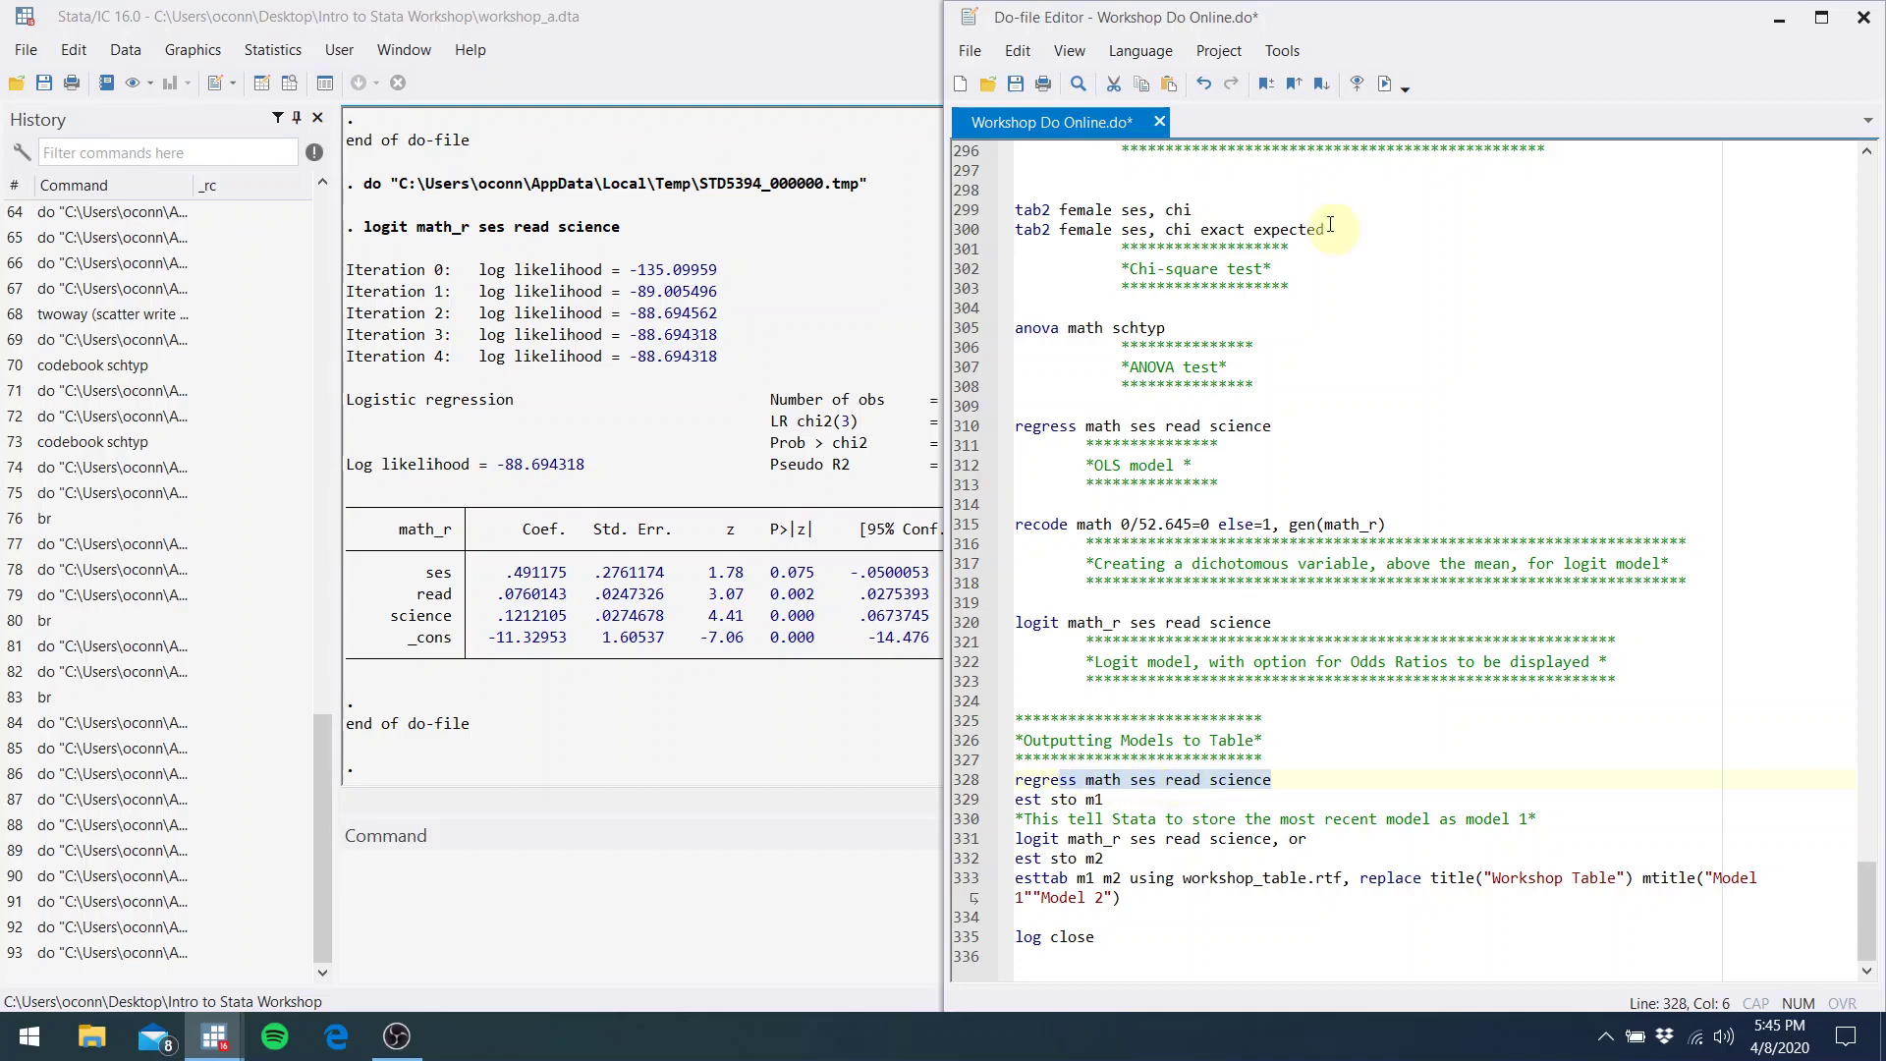
click(1381, 86)
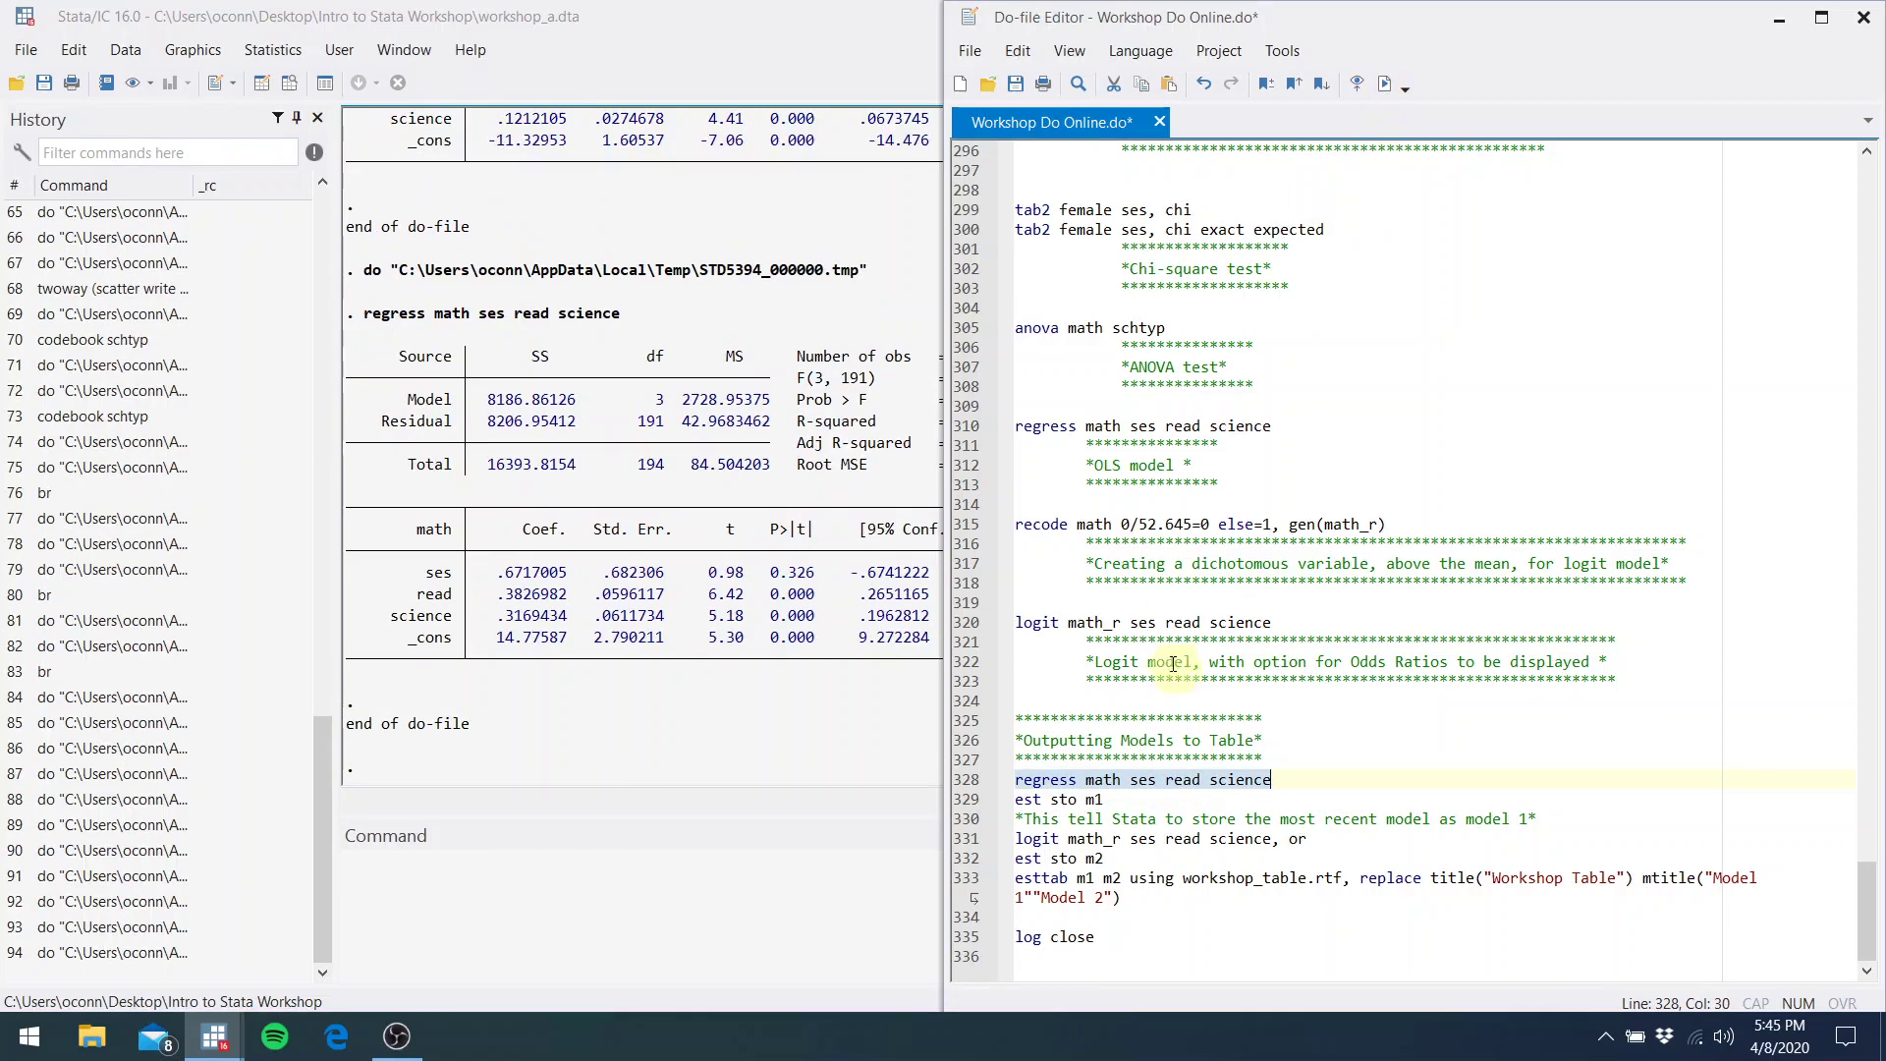
Run the do-file line est sto m1 to store the regression as model 1
click(1115, 804)
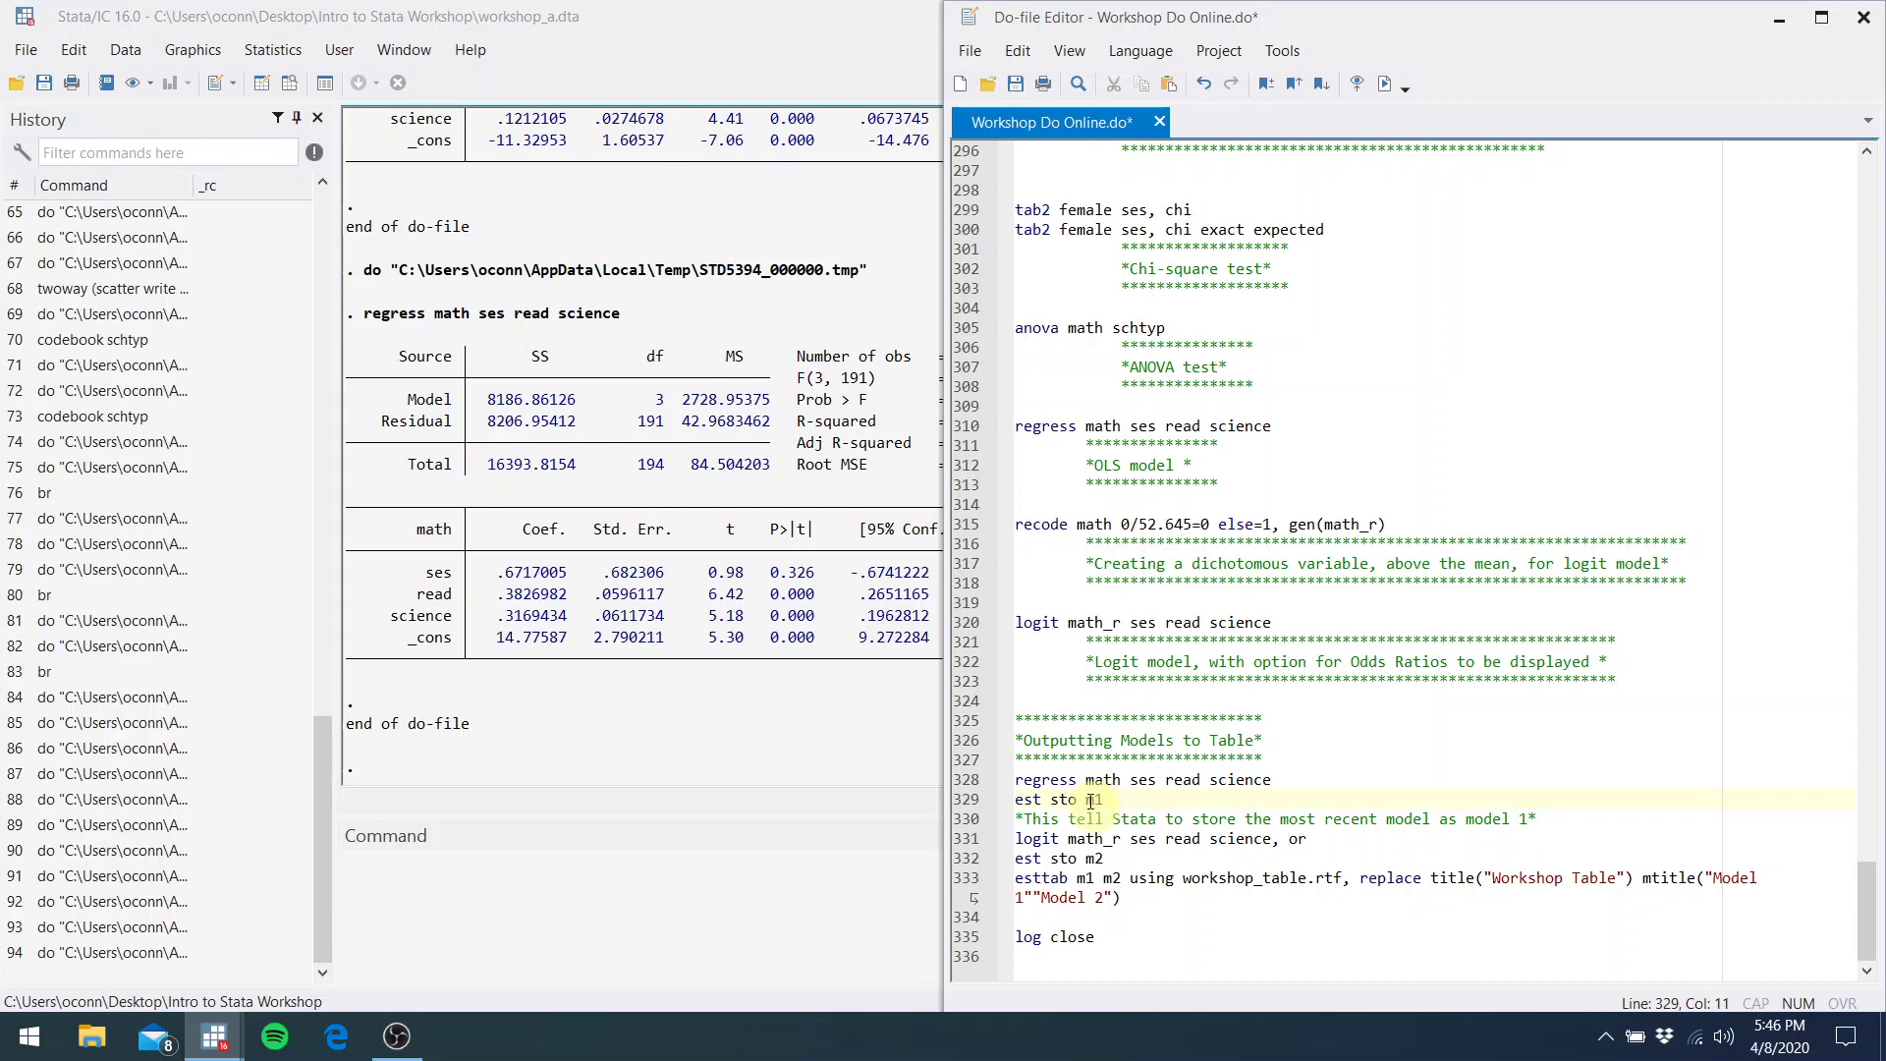
drag(1098, 801, 1010, 801)
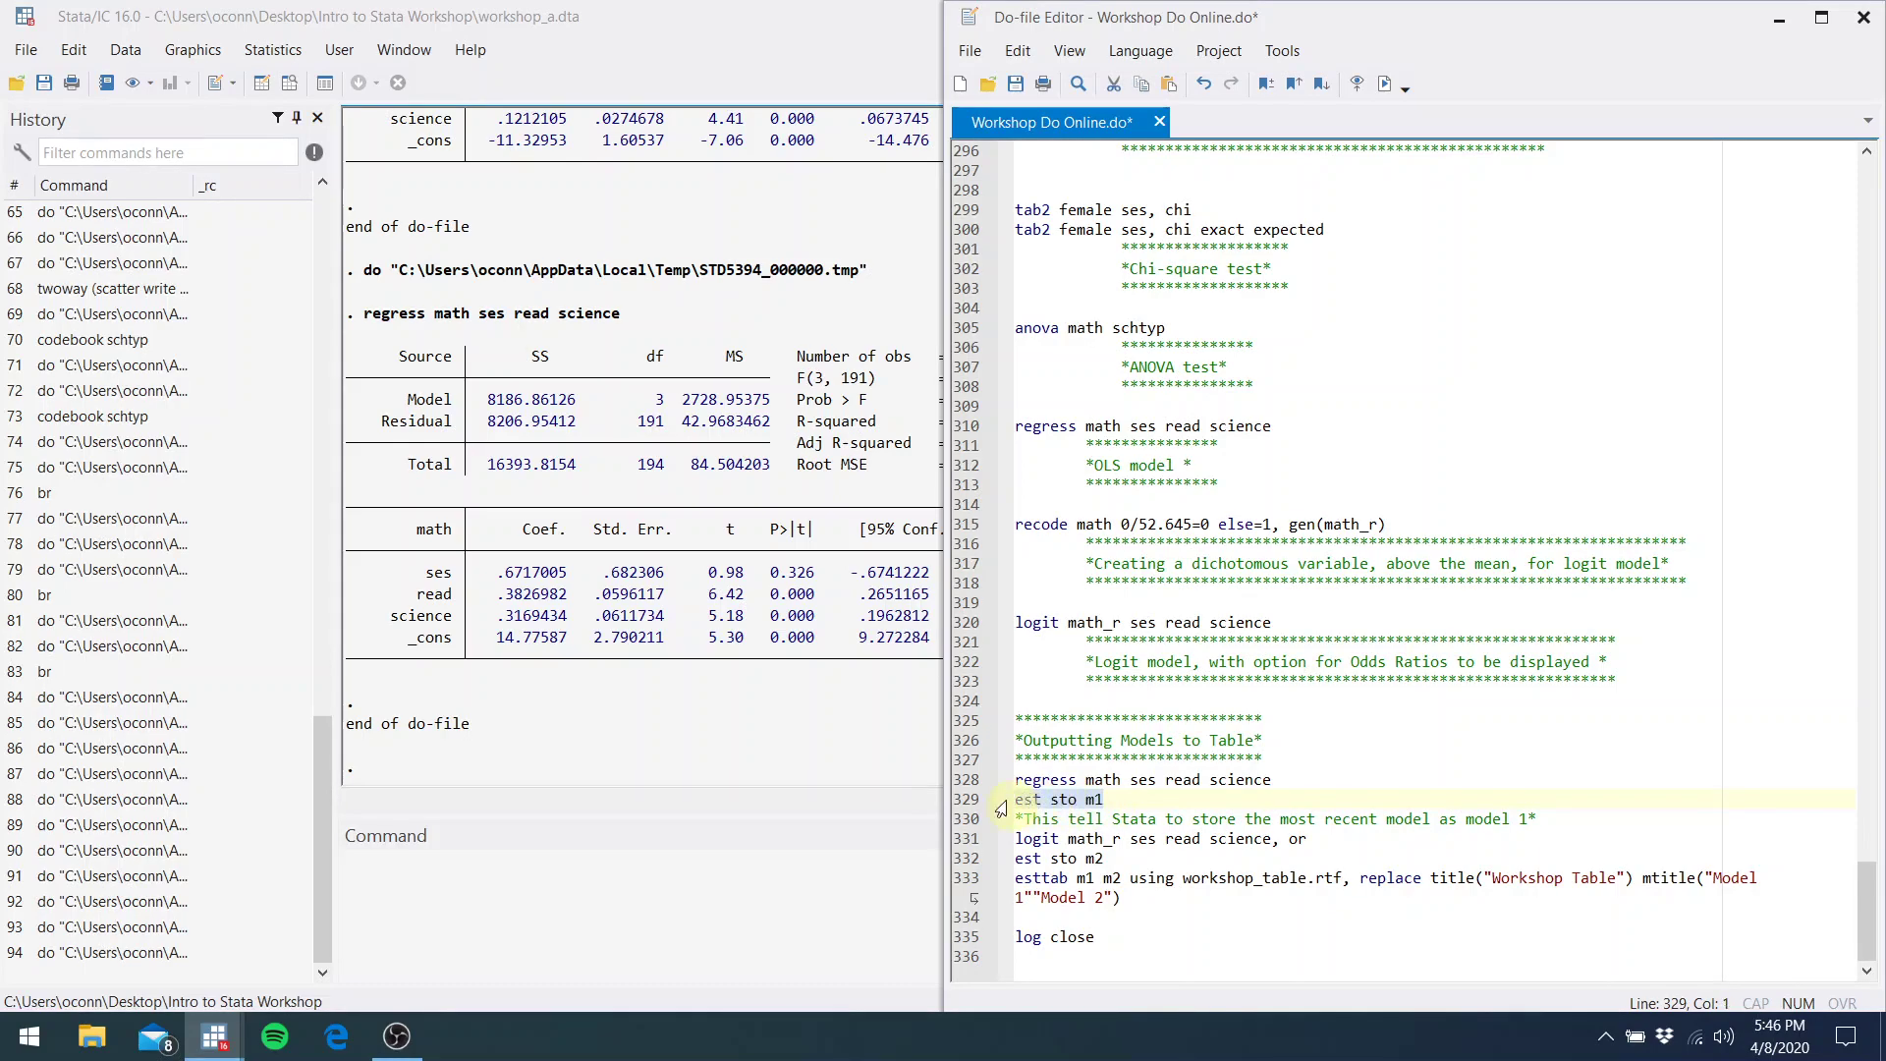
click(1384, 85)
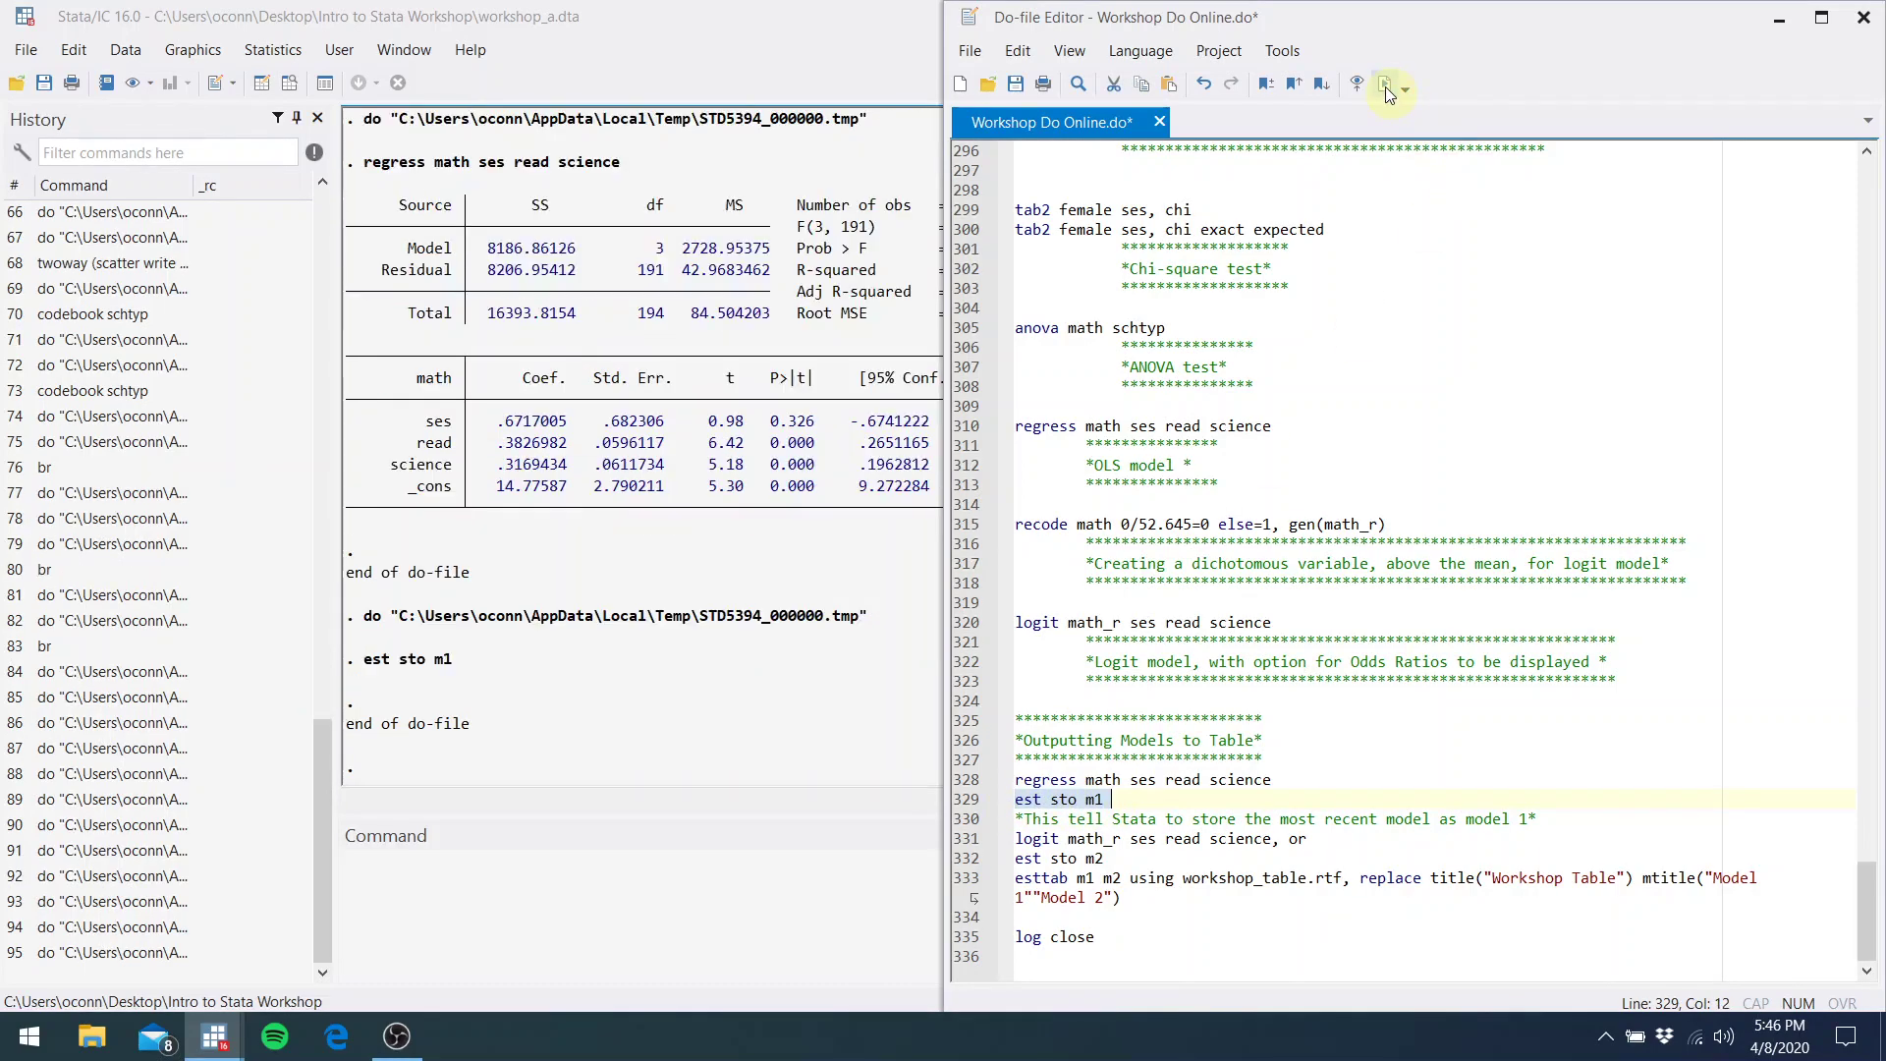
Run logit math_r ses read science, or in the table output section and store the model with est sto m2
click(1218, 839)
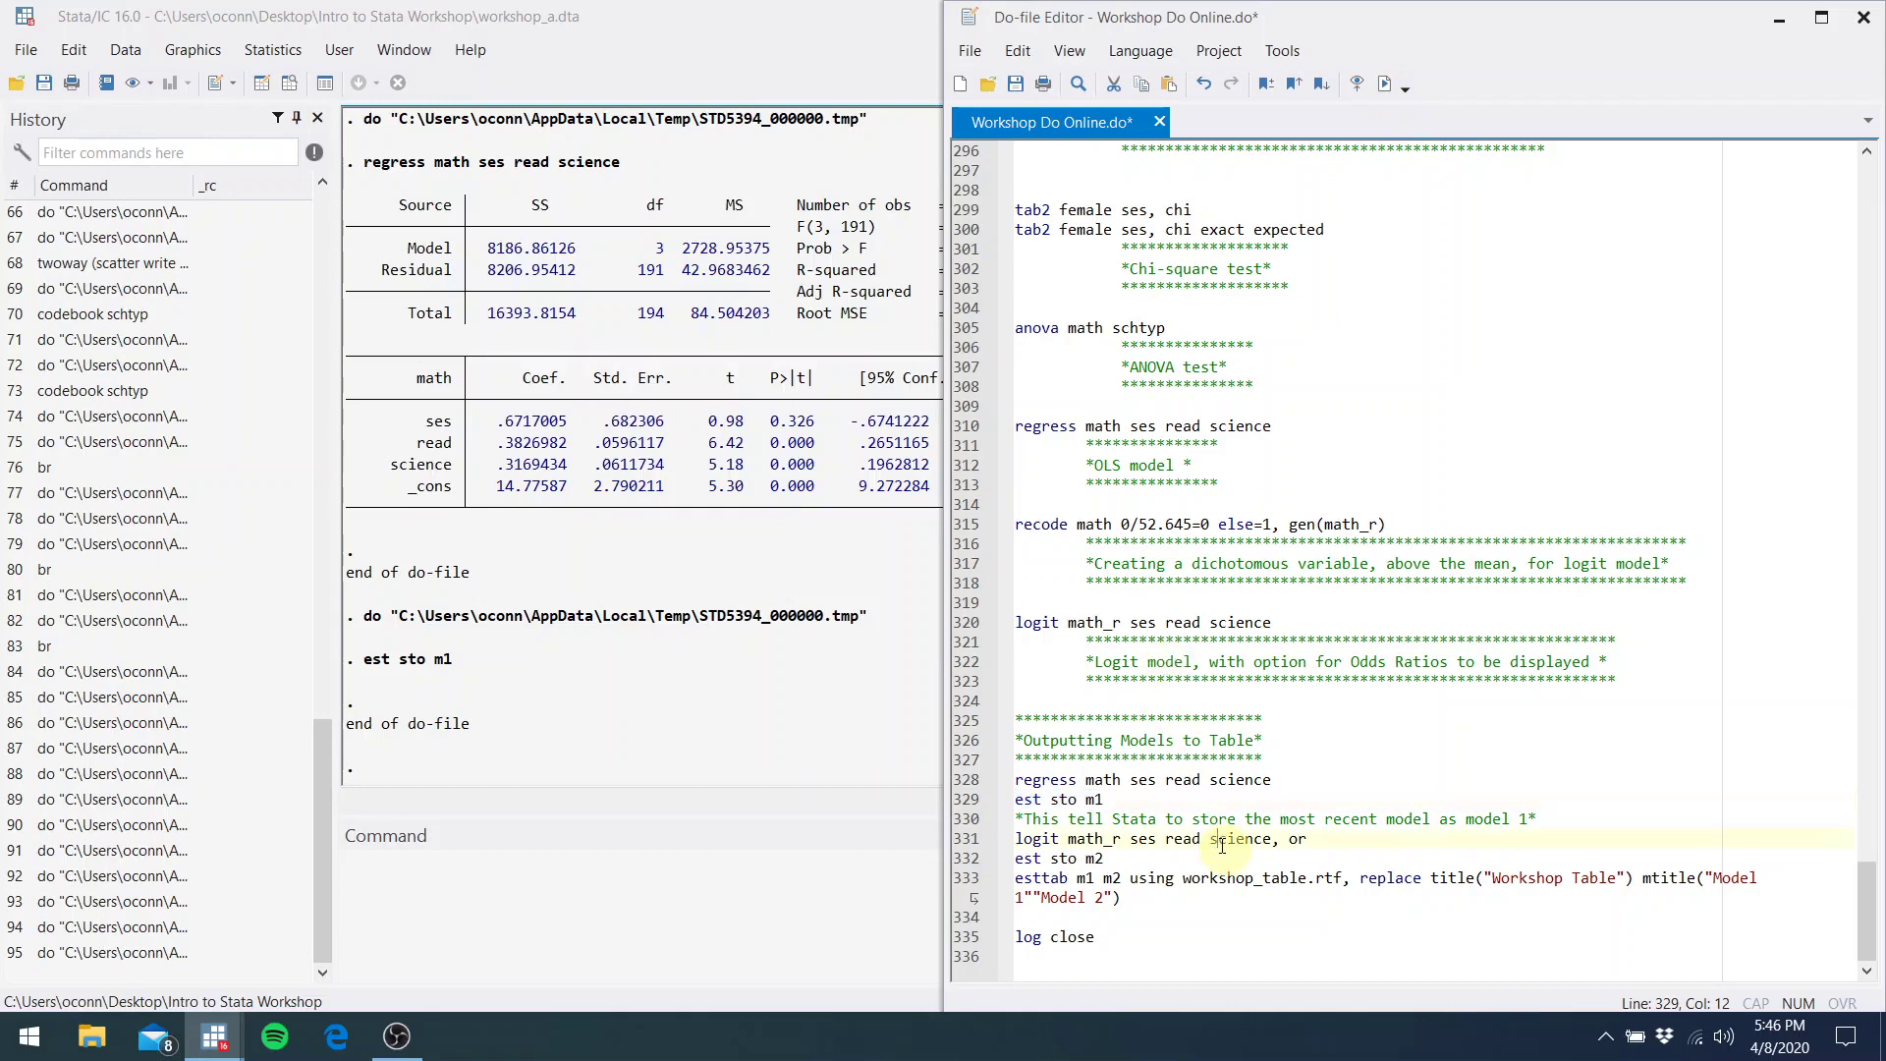
drag(1310, 839, 1196, 840)
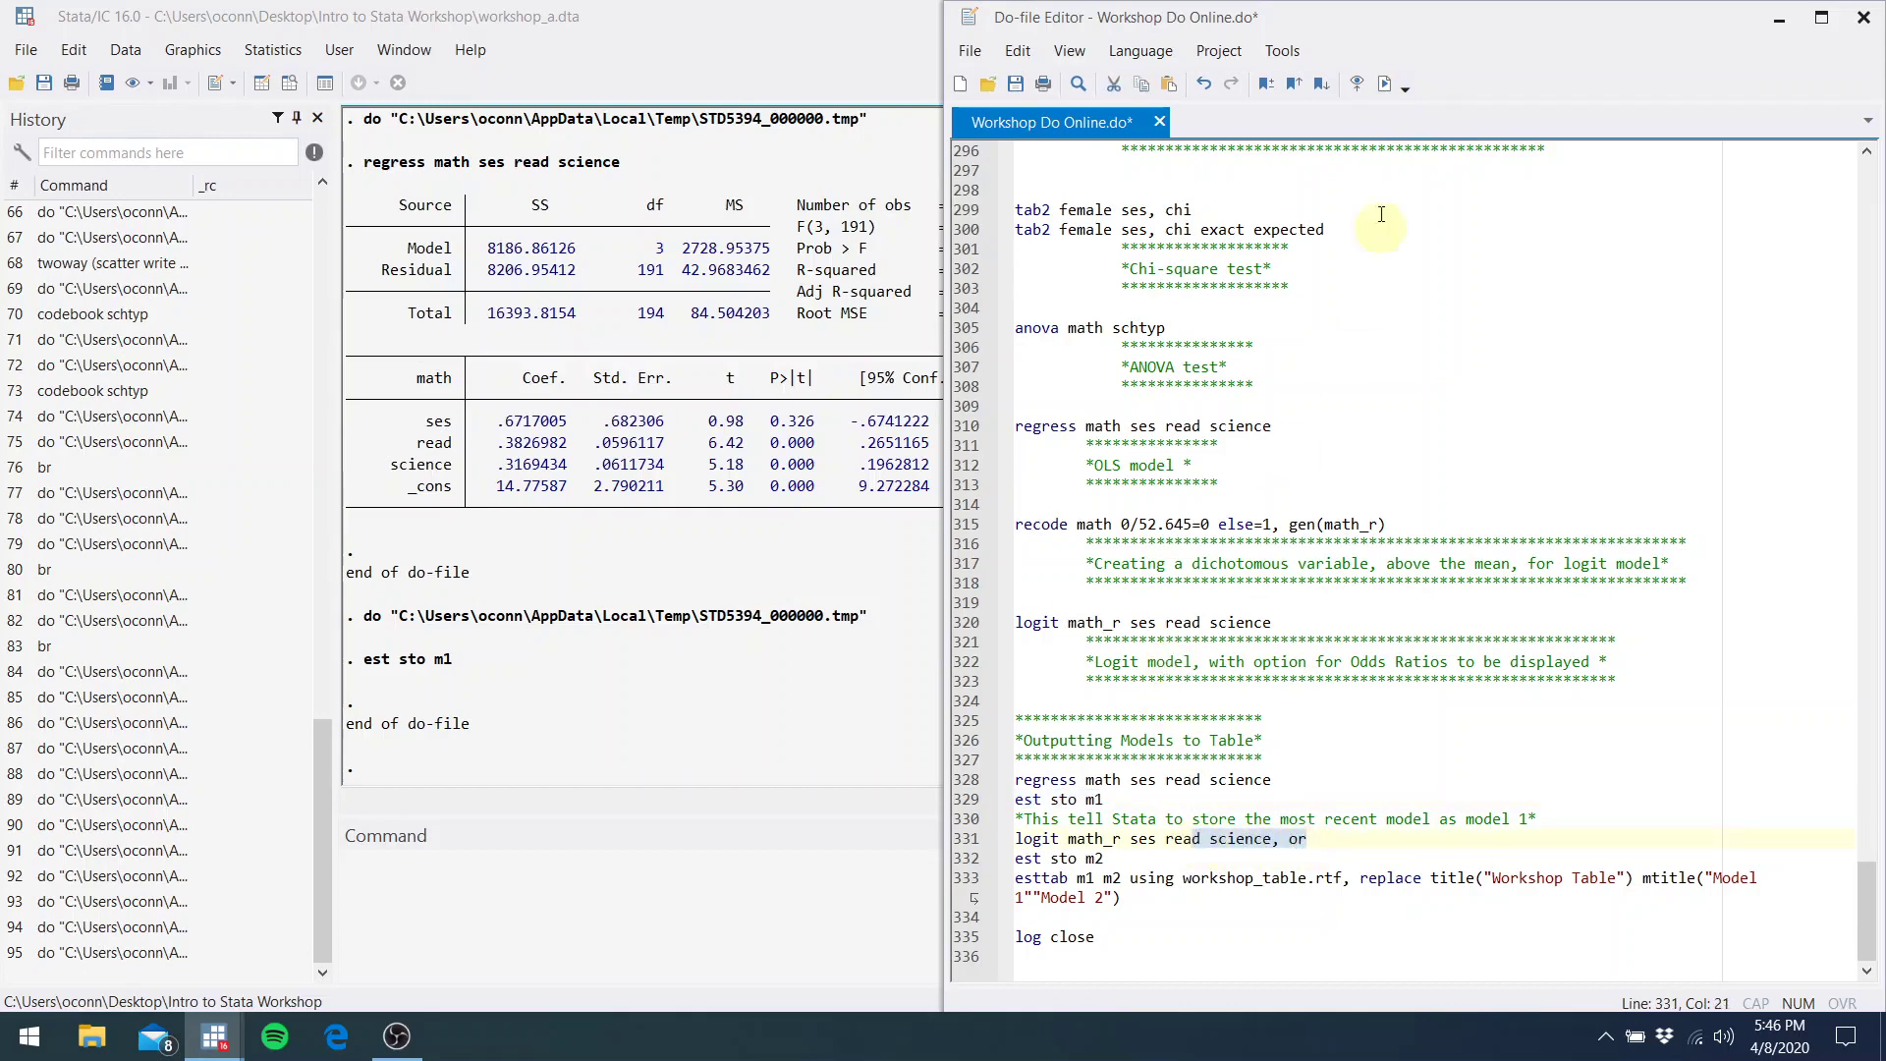
click(1384, 84)
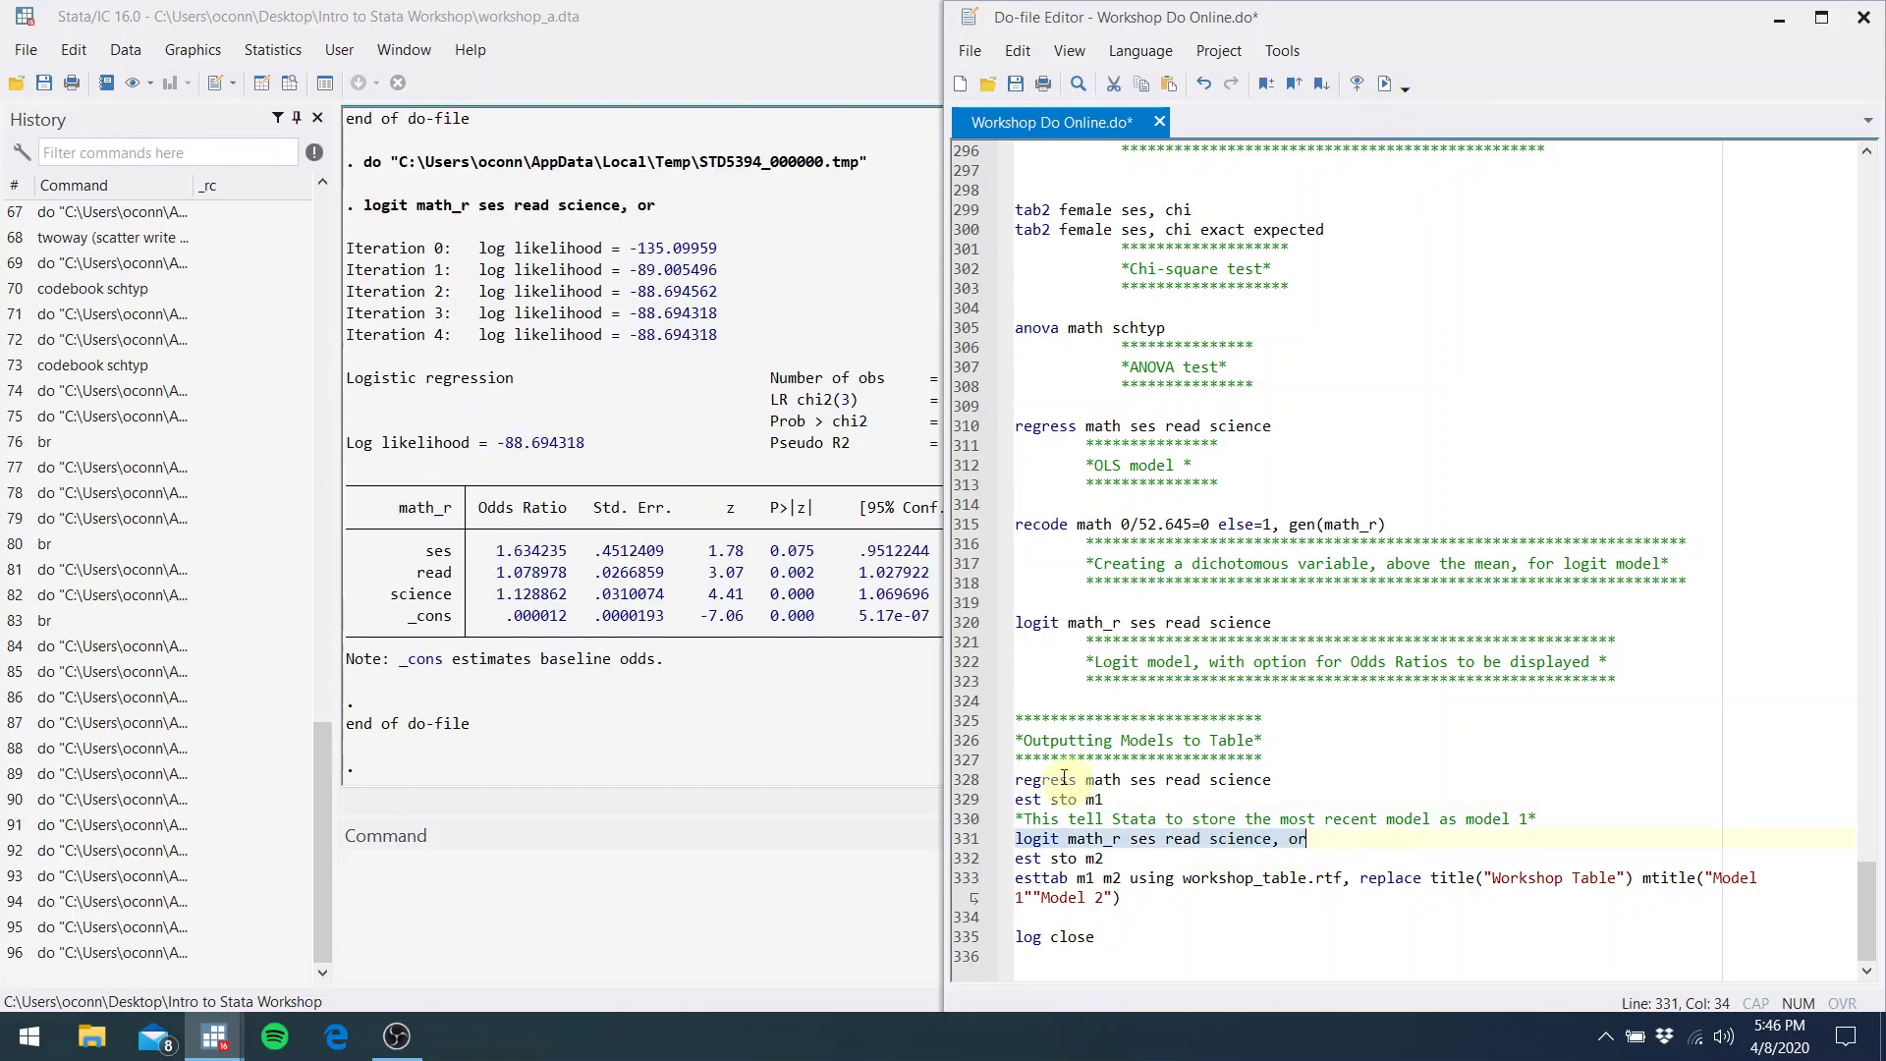
click(1028, 857)
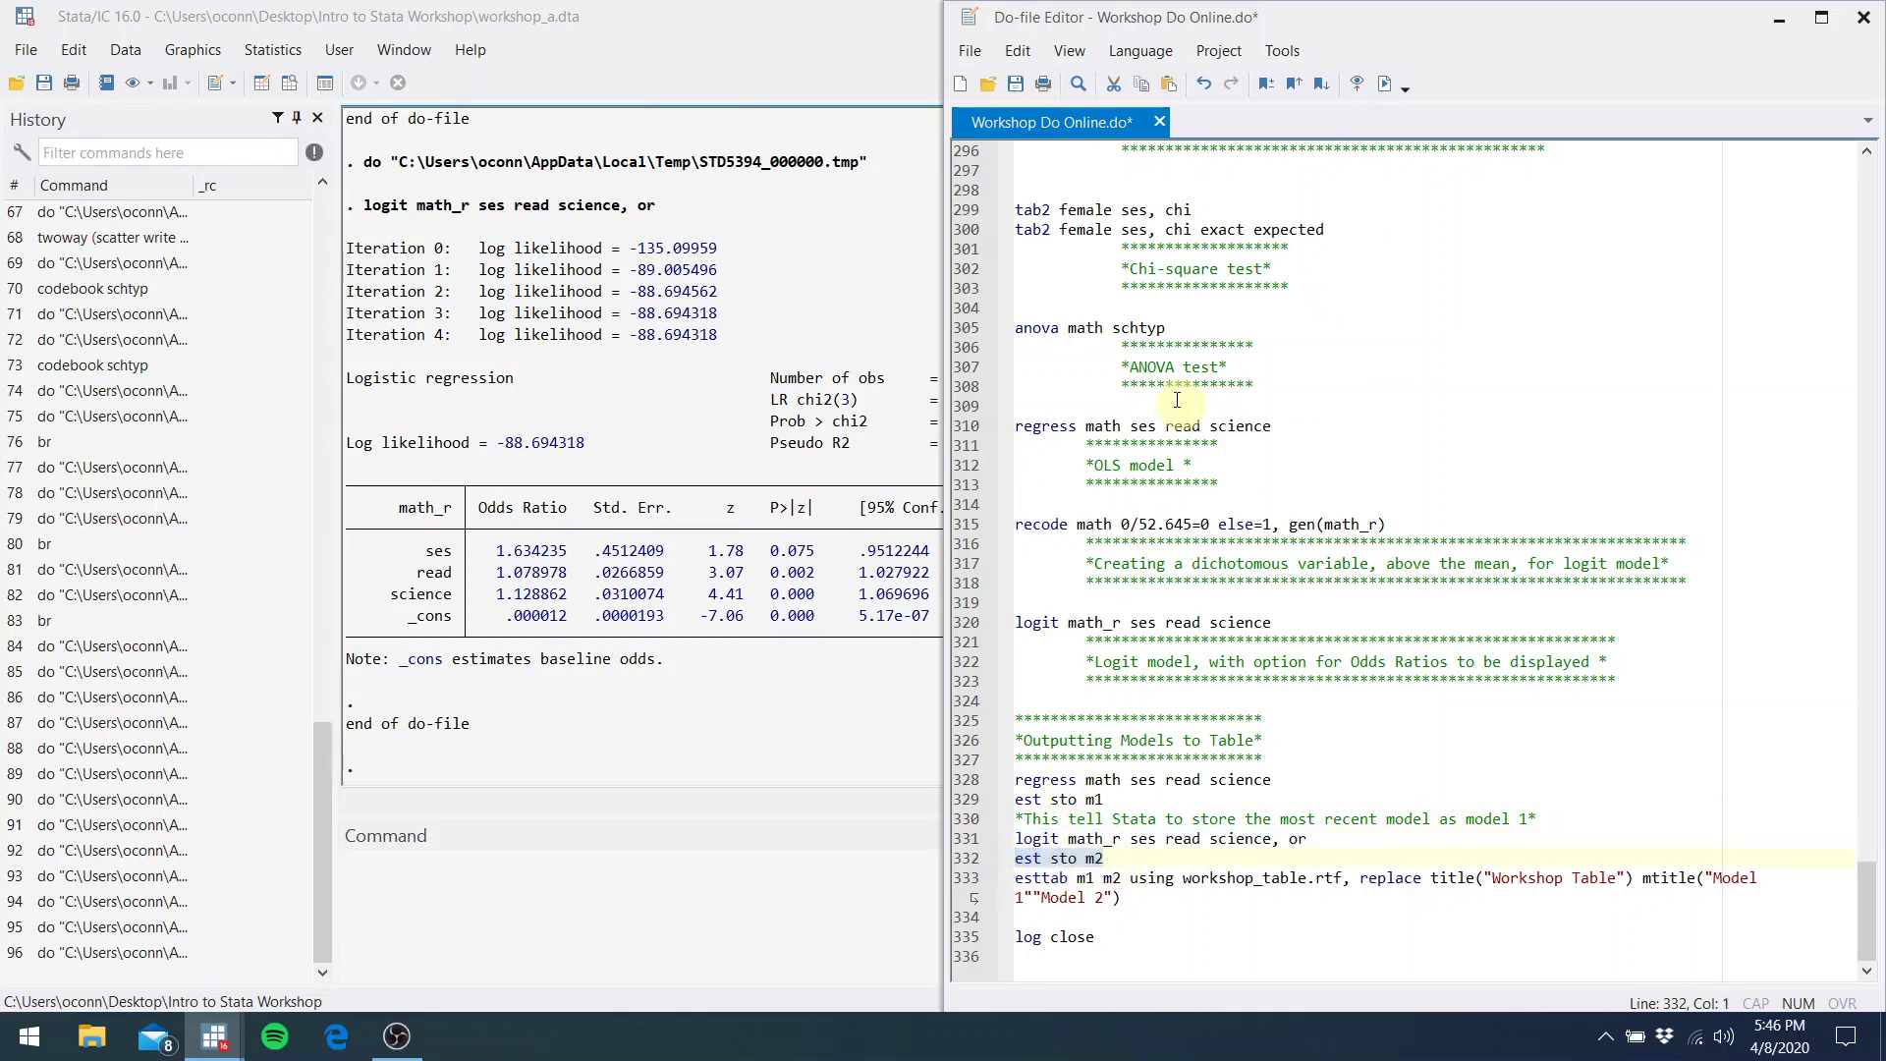
click(1385, 85)
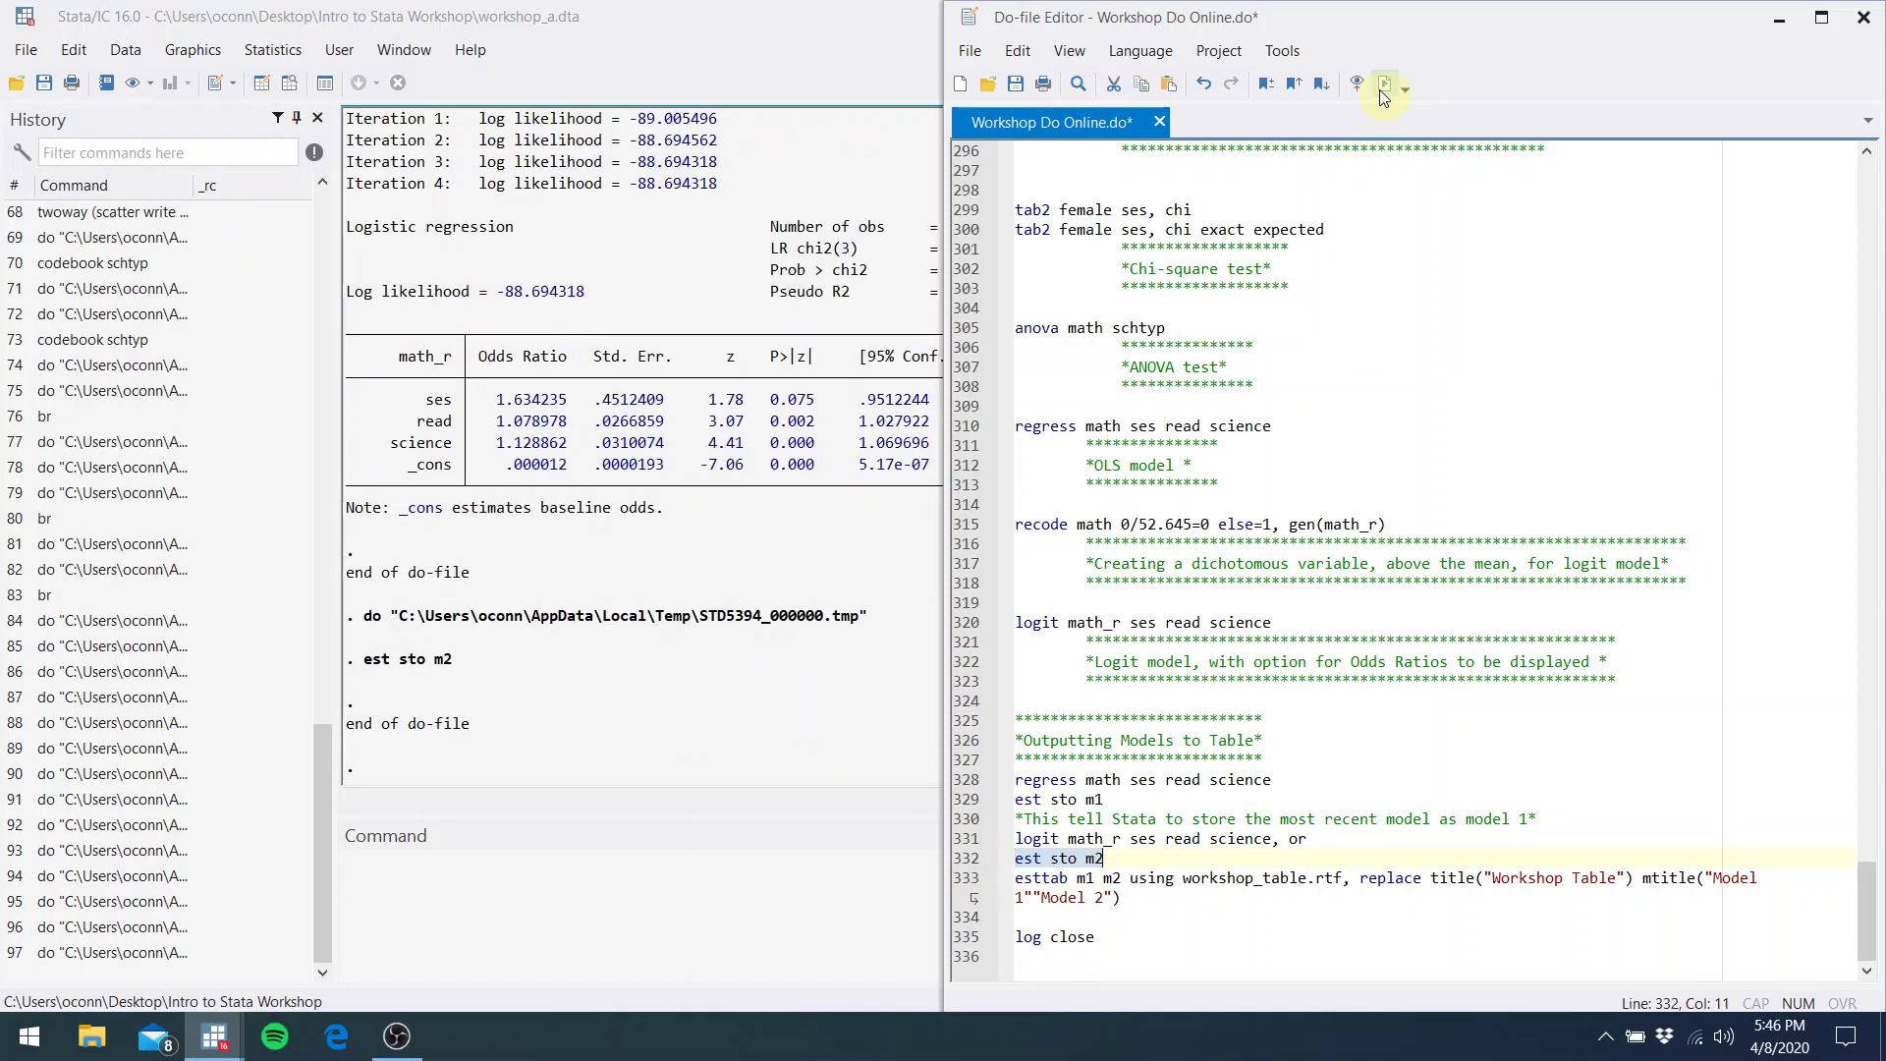
Run the esttab line to export models m1 and m2 to workshop_table.rtf with the title "Workshop Table" and headings "Model 1" and "Model 2"
click(1272, 917)
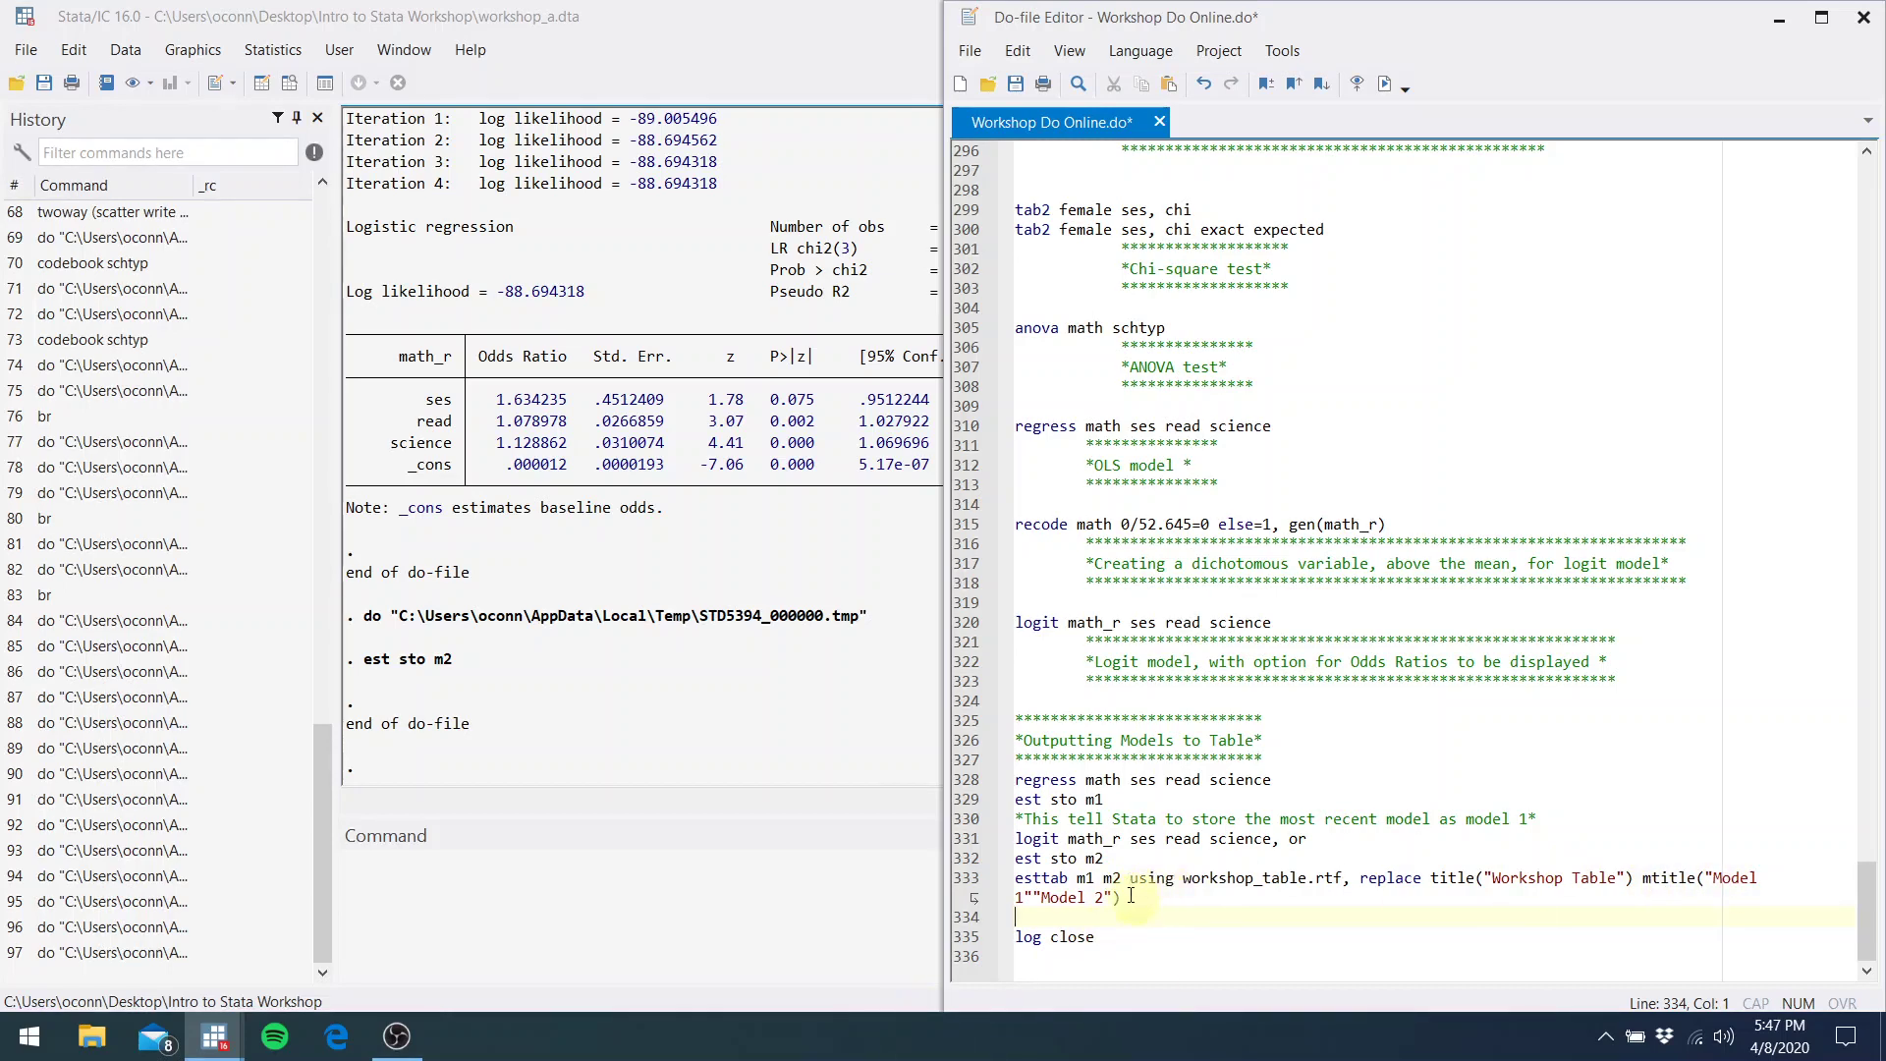
drag(1131, 895, 1014, 877)
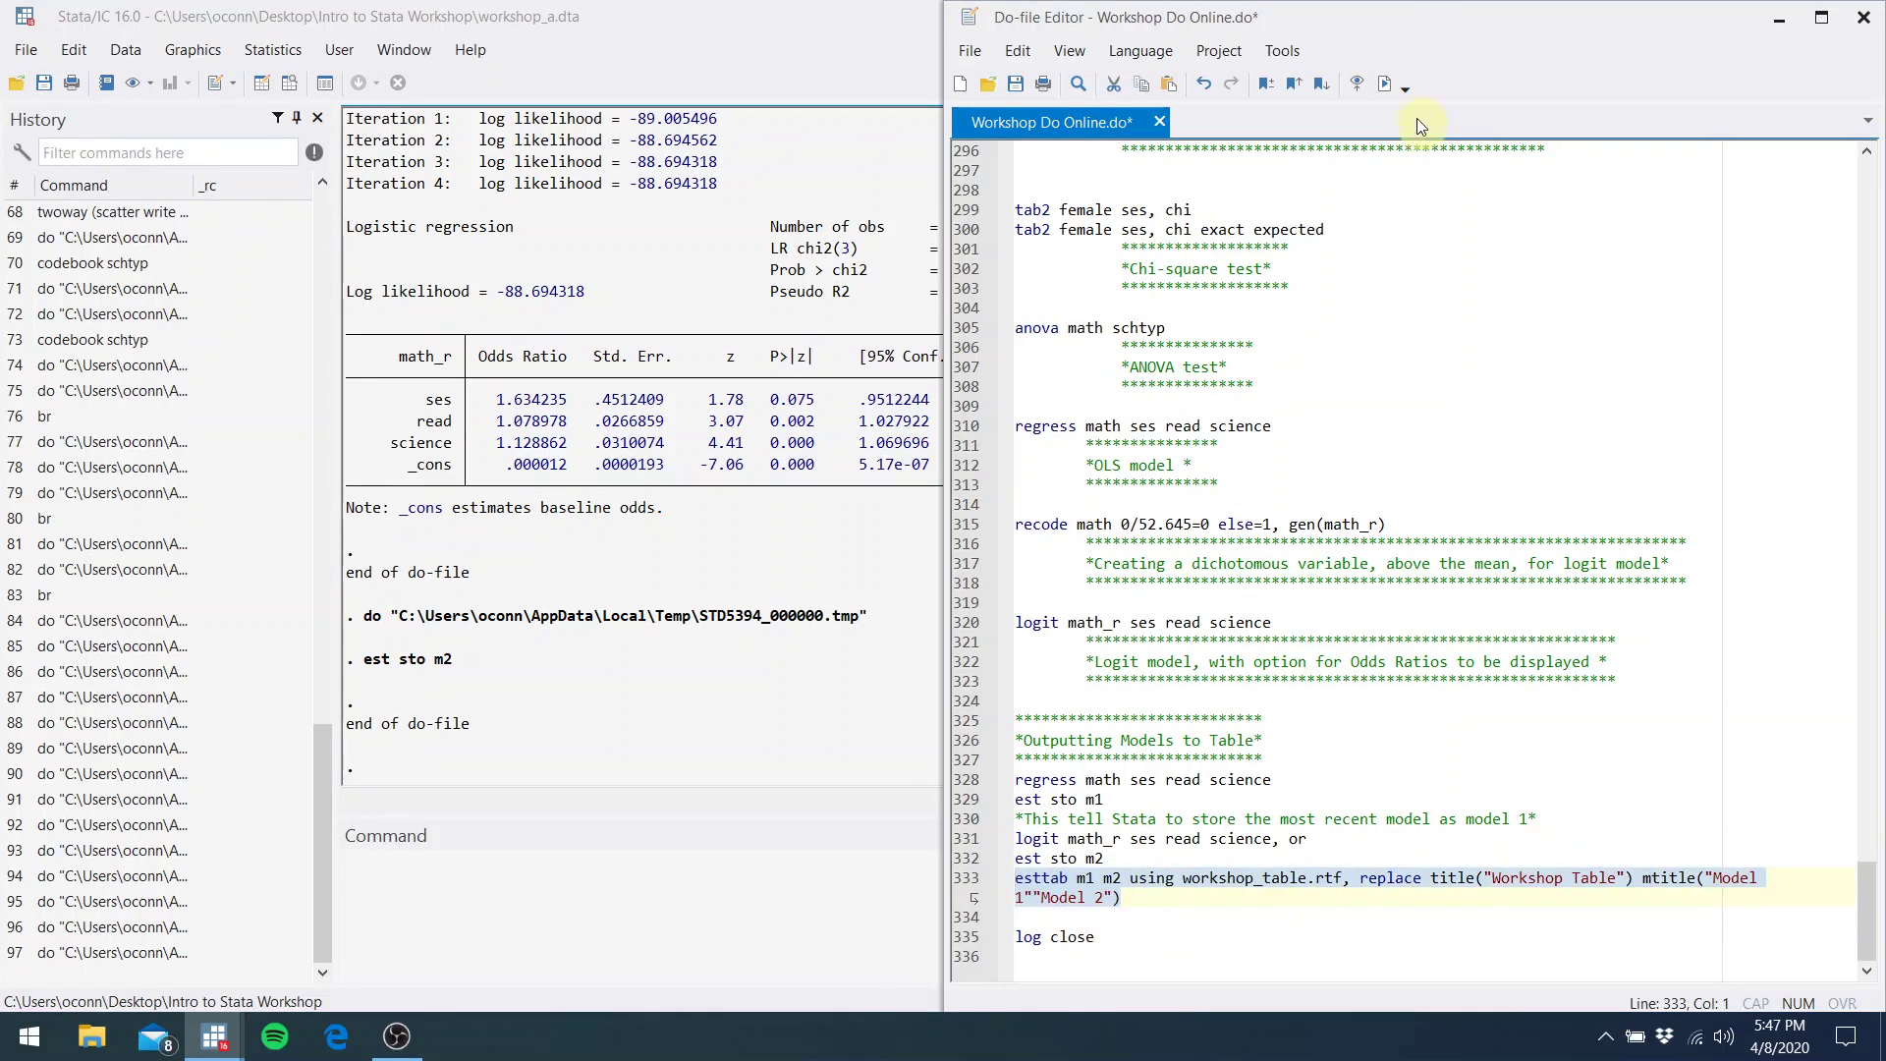
click(1391, 81)
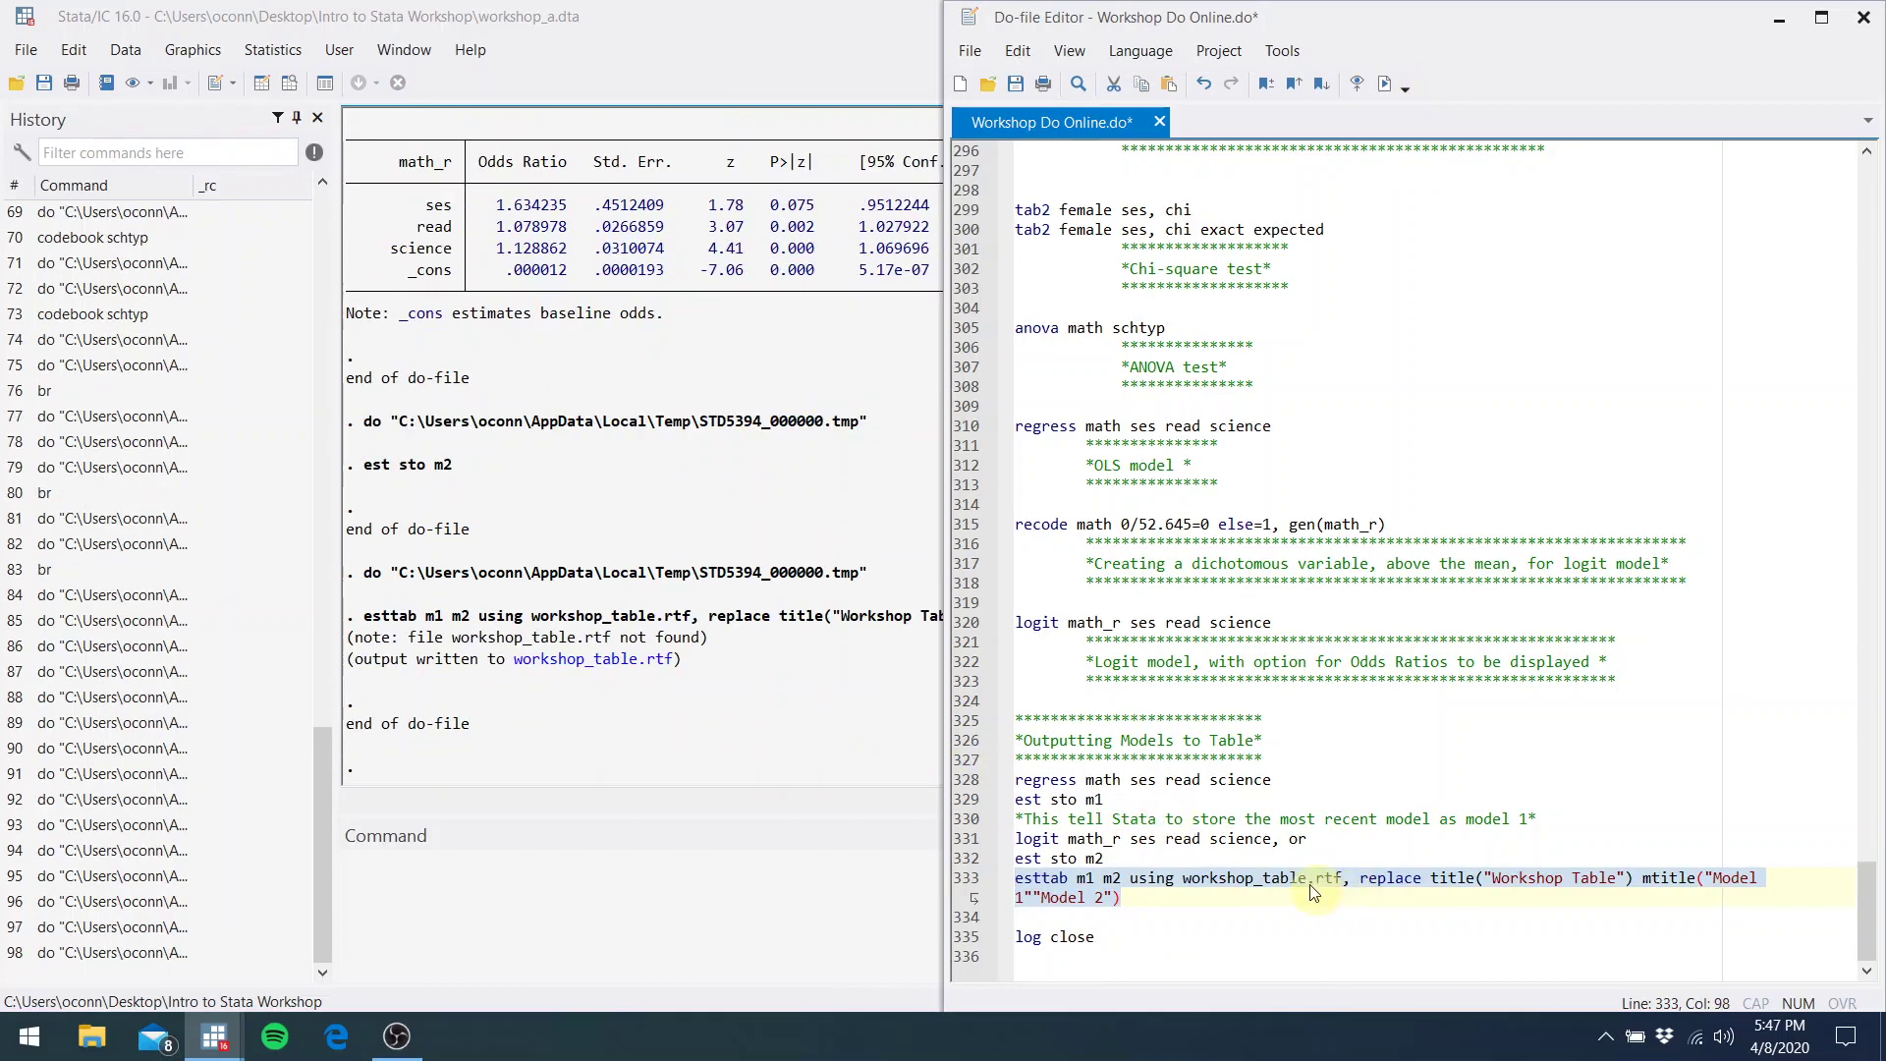
Open the exported workshop_table.rtf from the Stata results in Word, review the two-model table and close the document
click(795, 737)
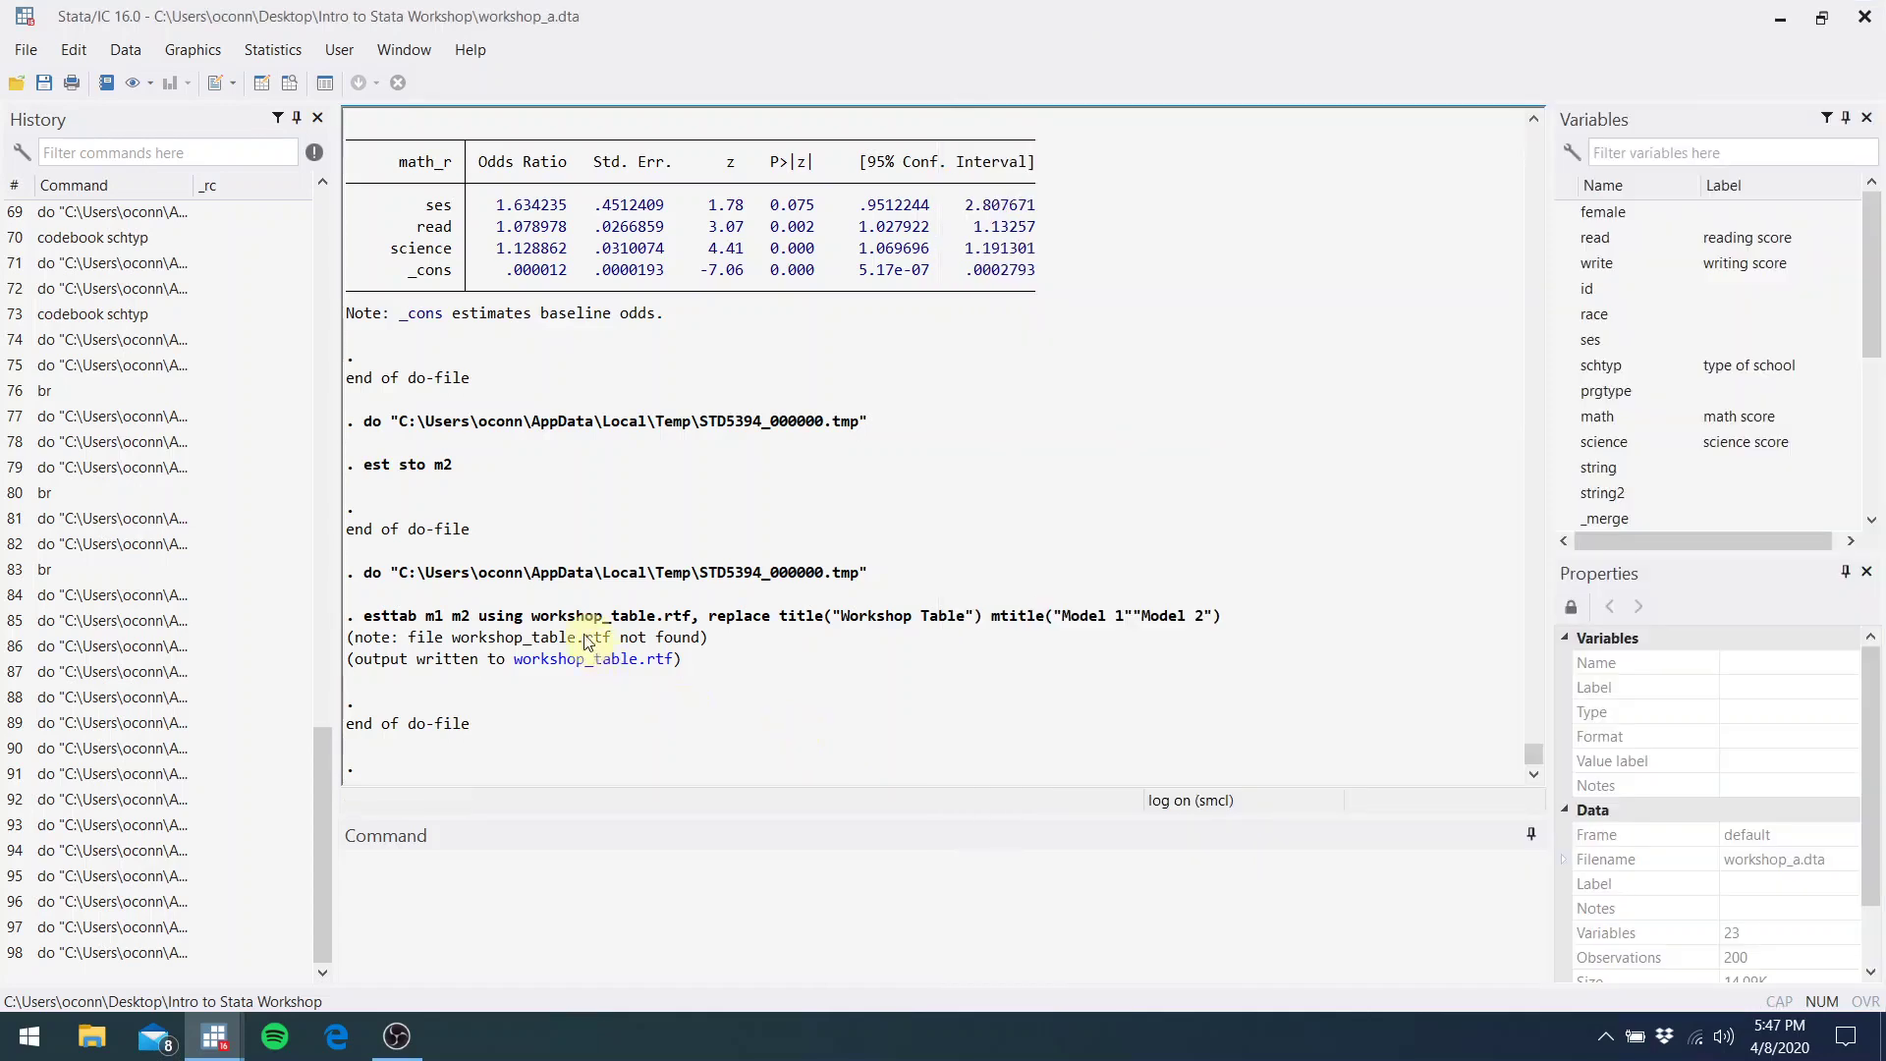
click(596, 660)
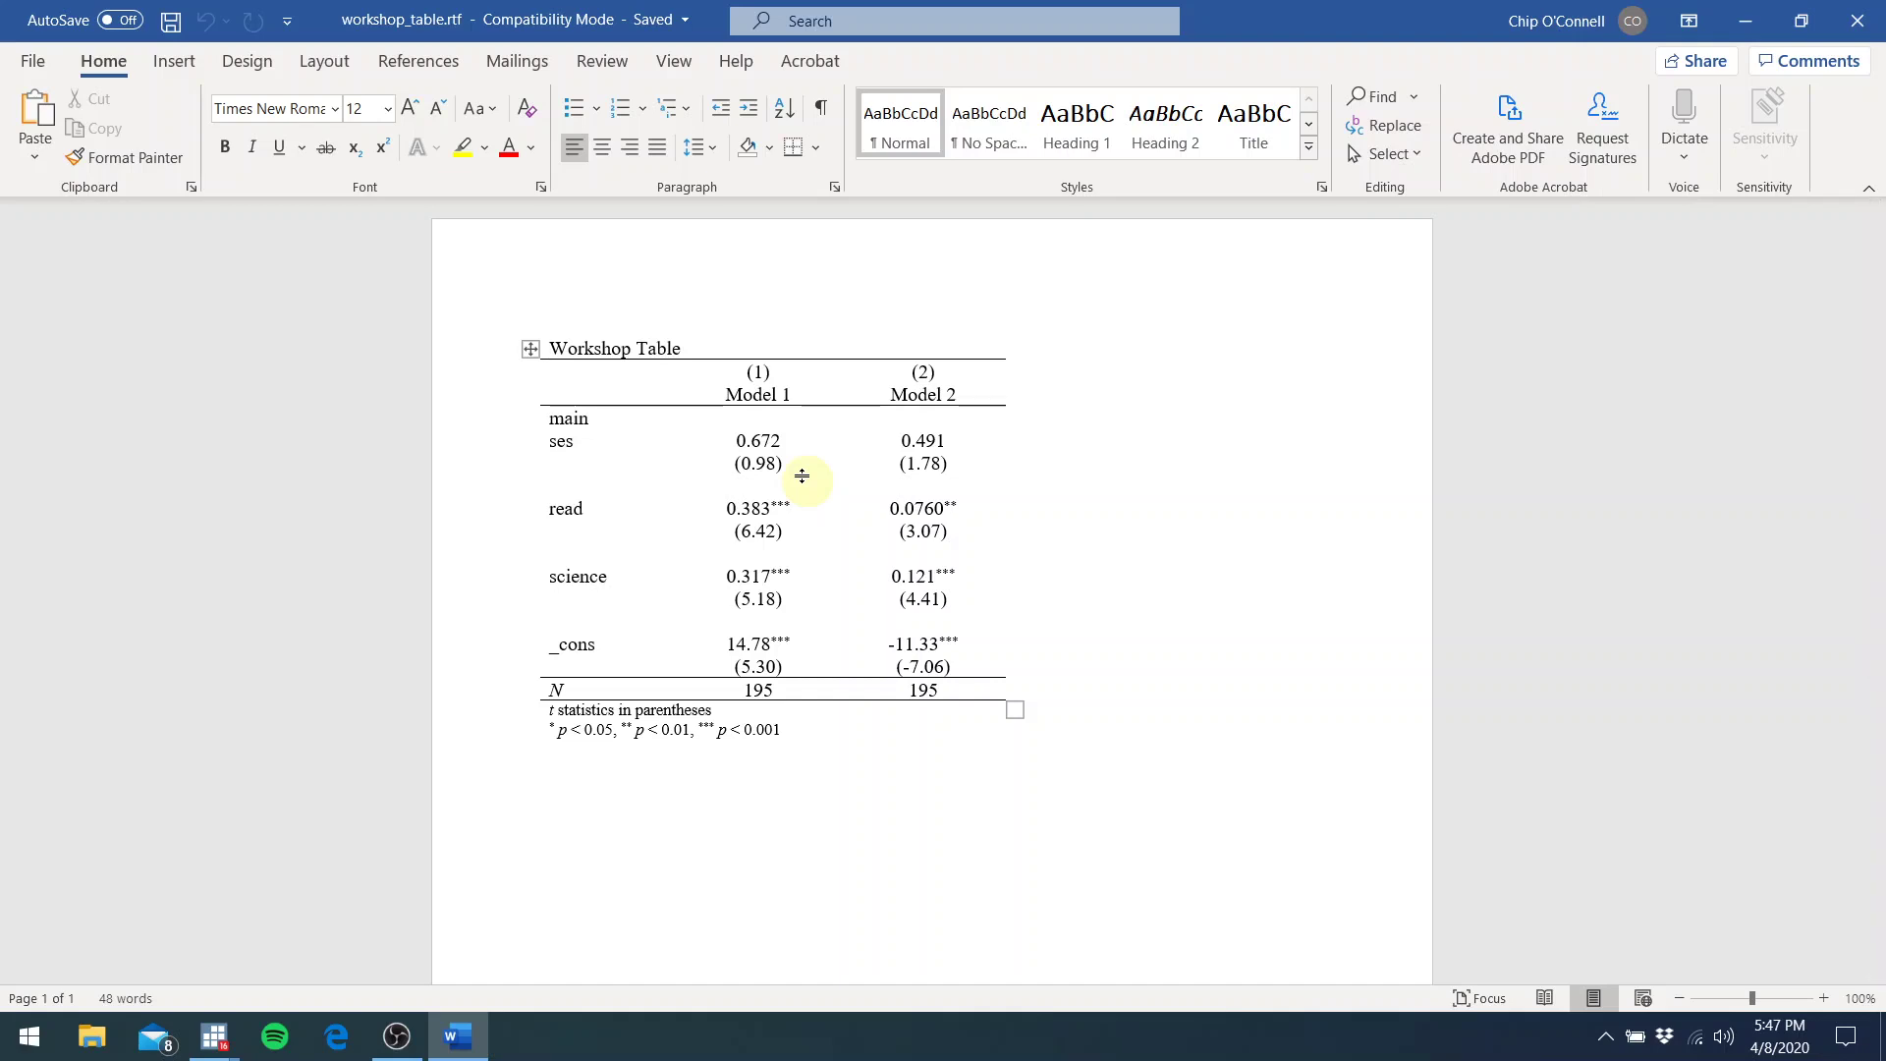
click(1856, 20)
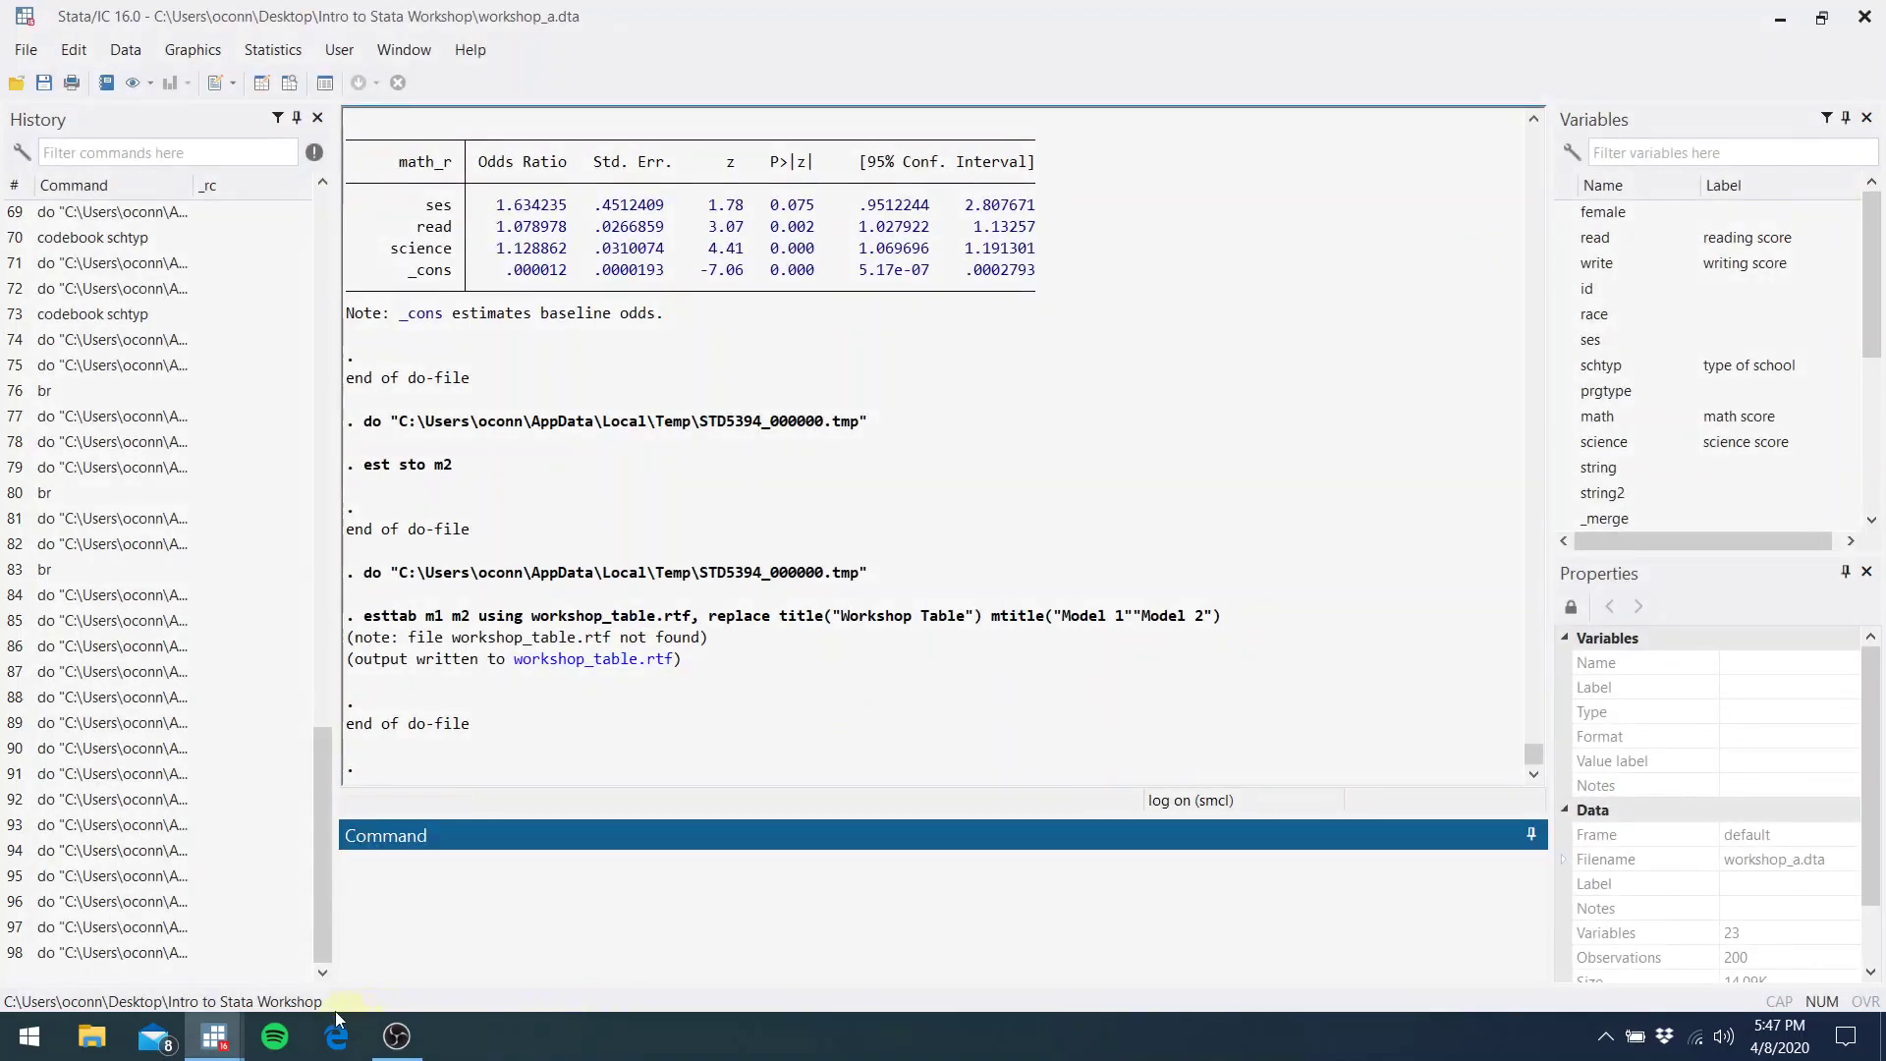
Return to the do-file, review the log using line near its start and run the log close line at its end
mouse_move(209, 1039)
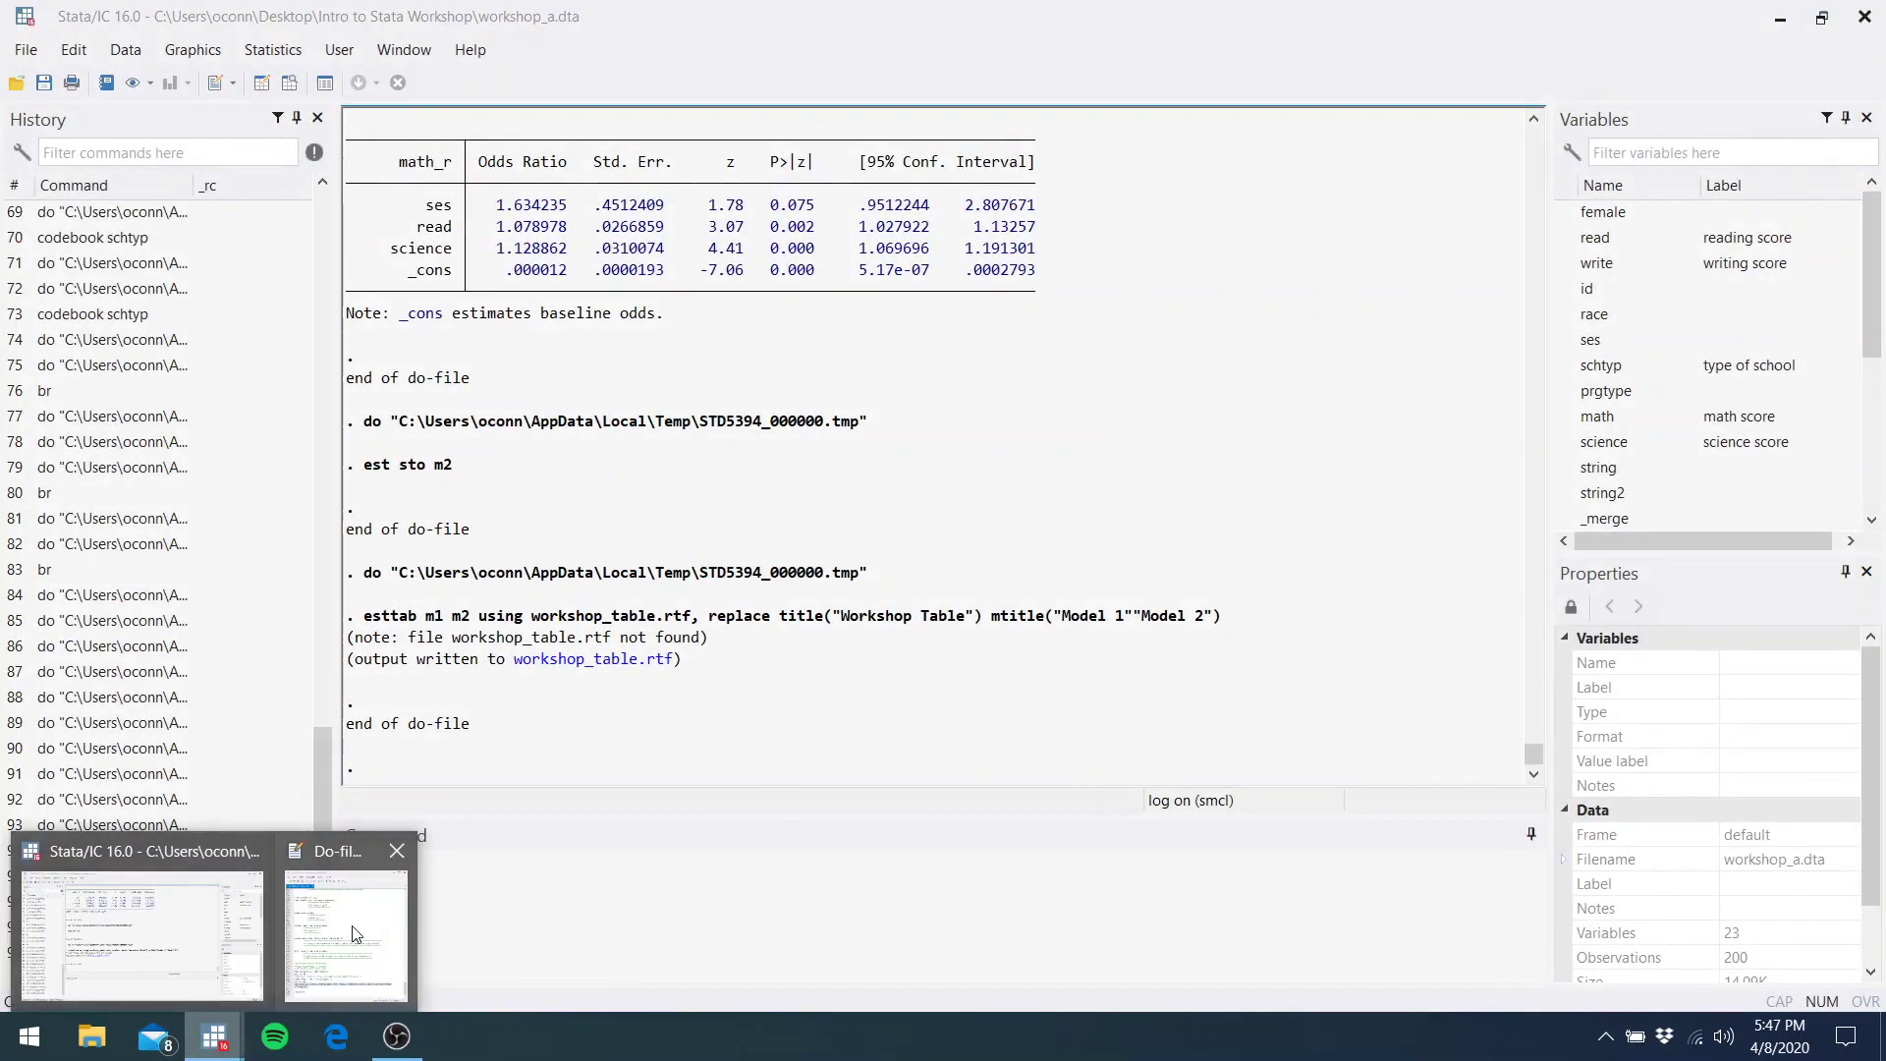
click(505, 923)
click(1113, 916)
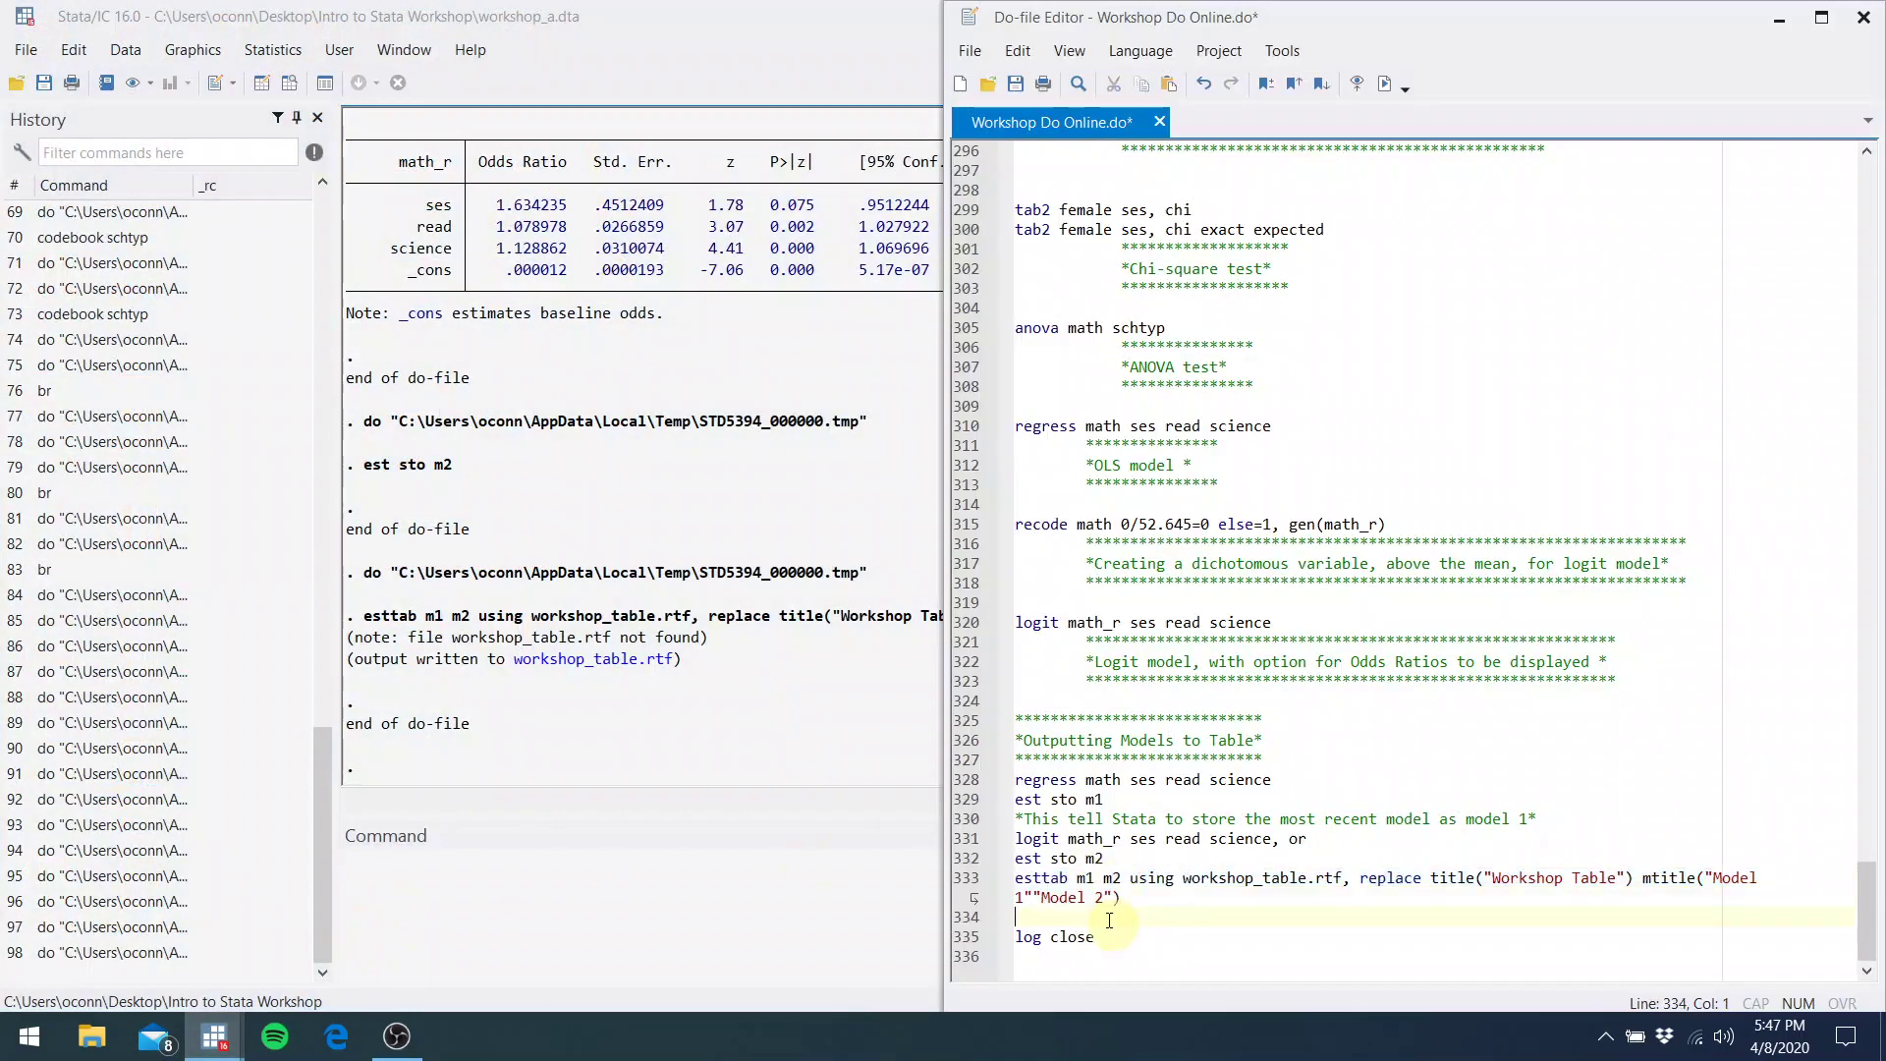
click(1110, 938)
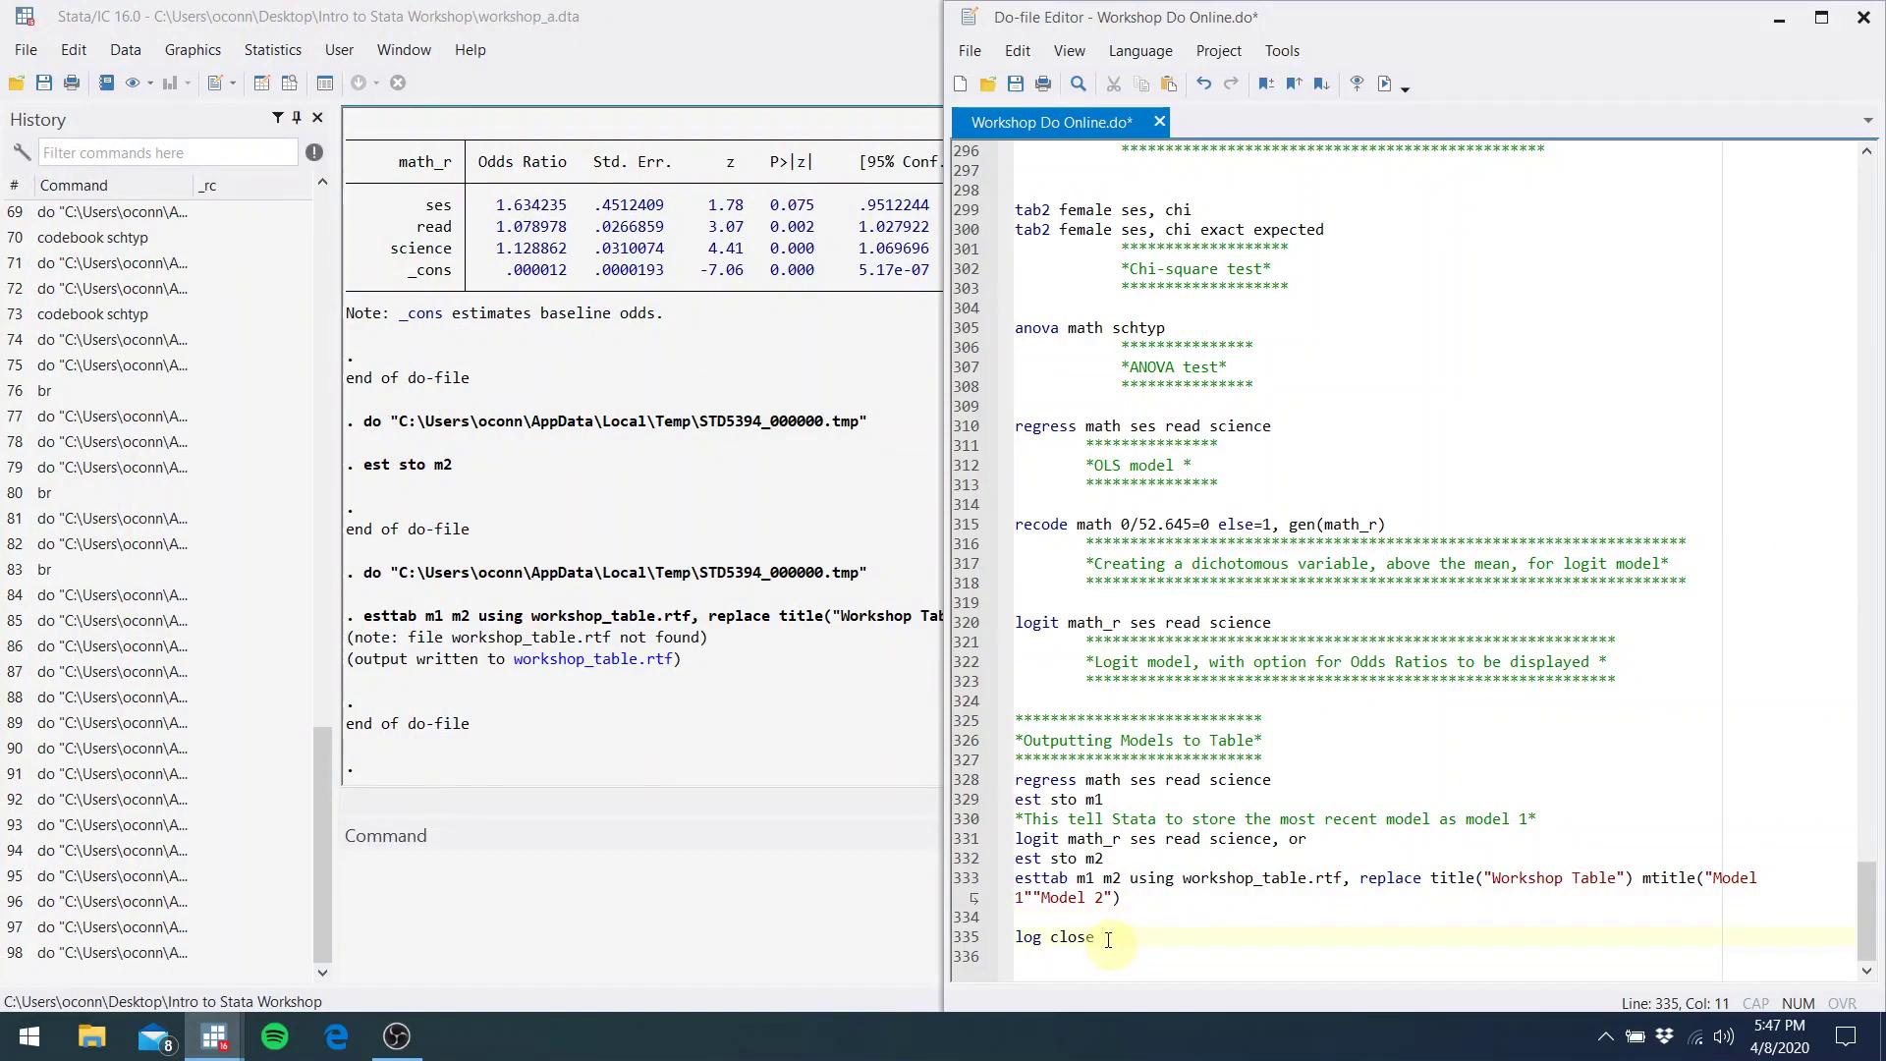
drag(1864, 941, 1831, 282)
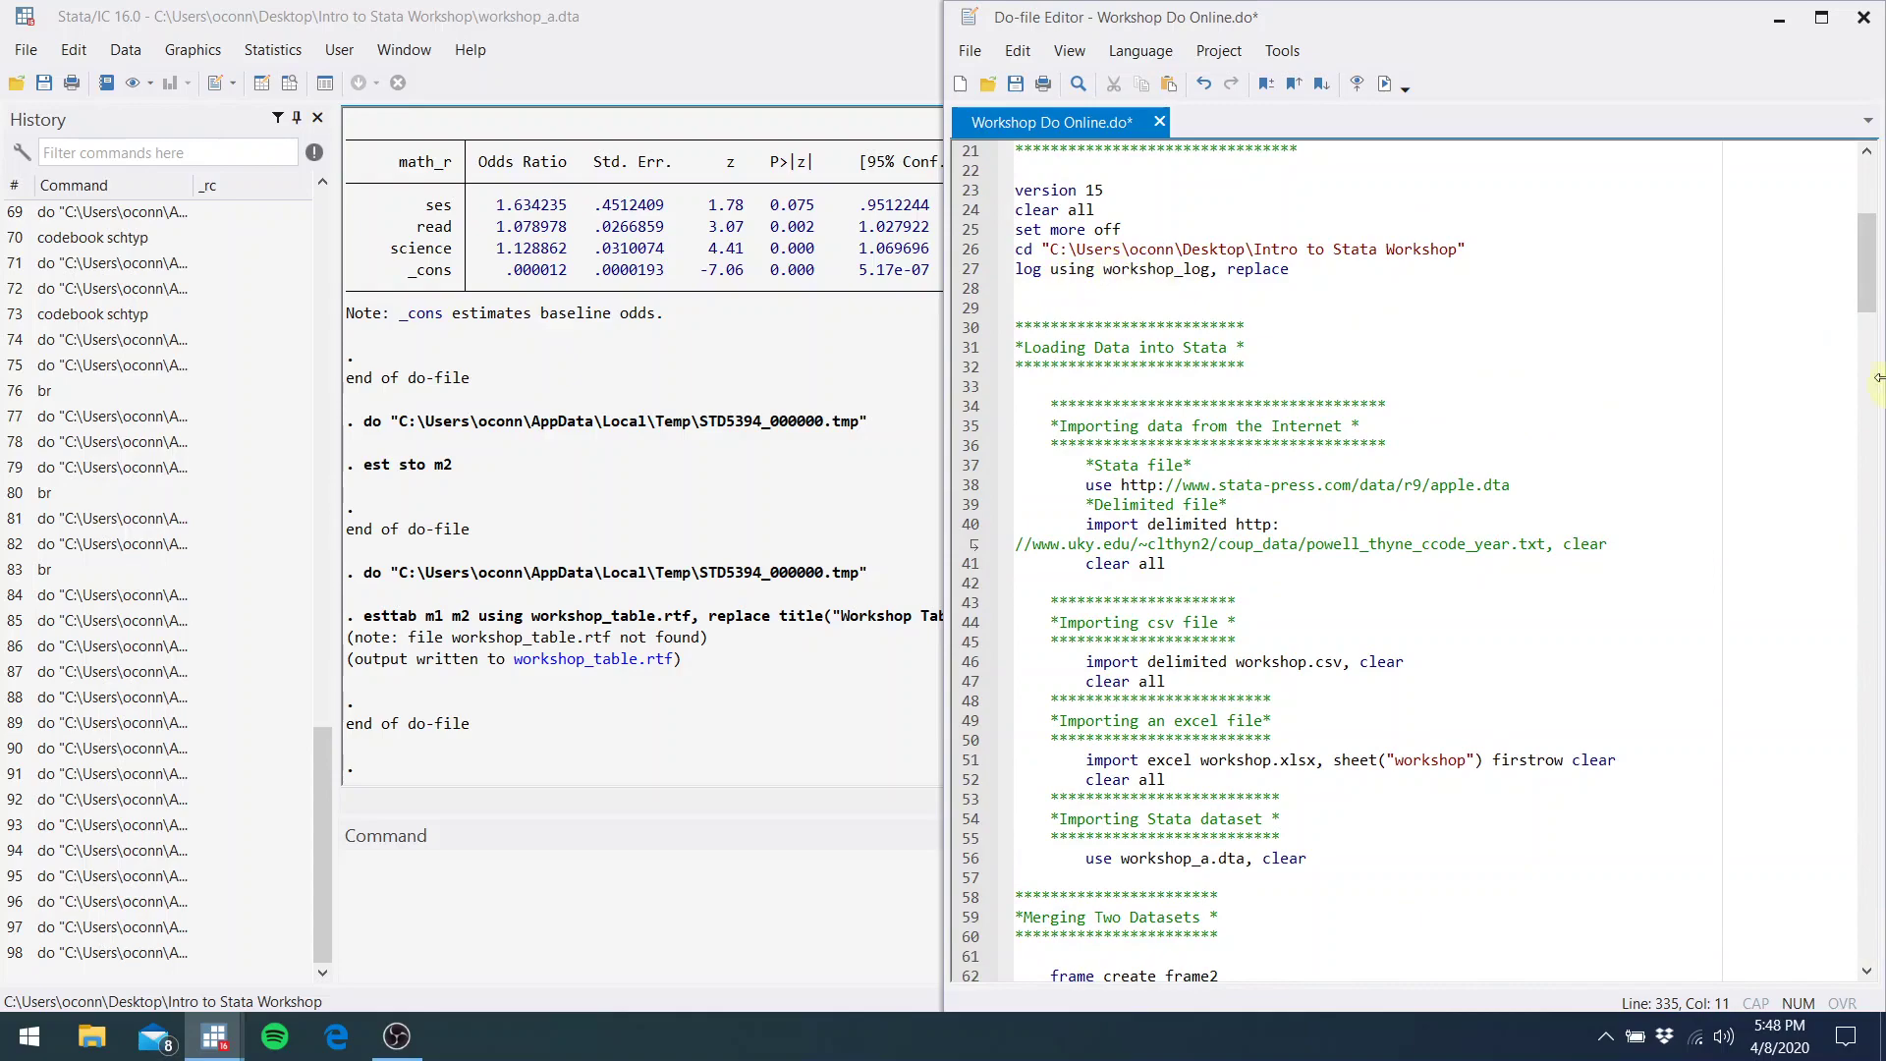
drag(1864, 270, 1870, 933)
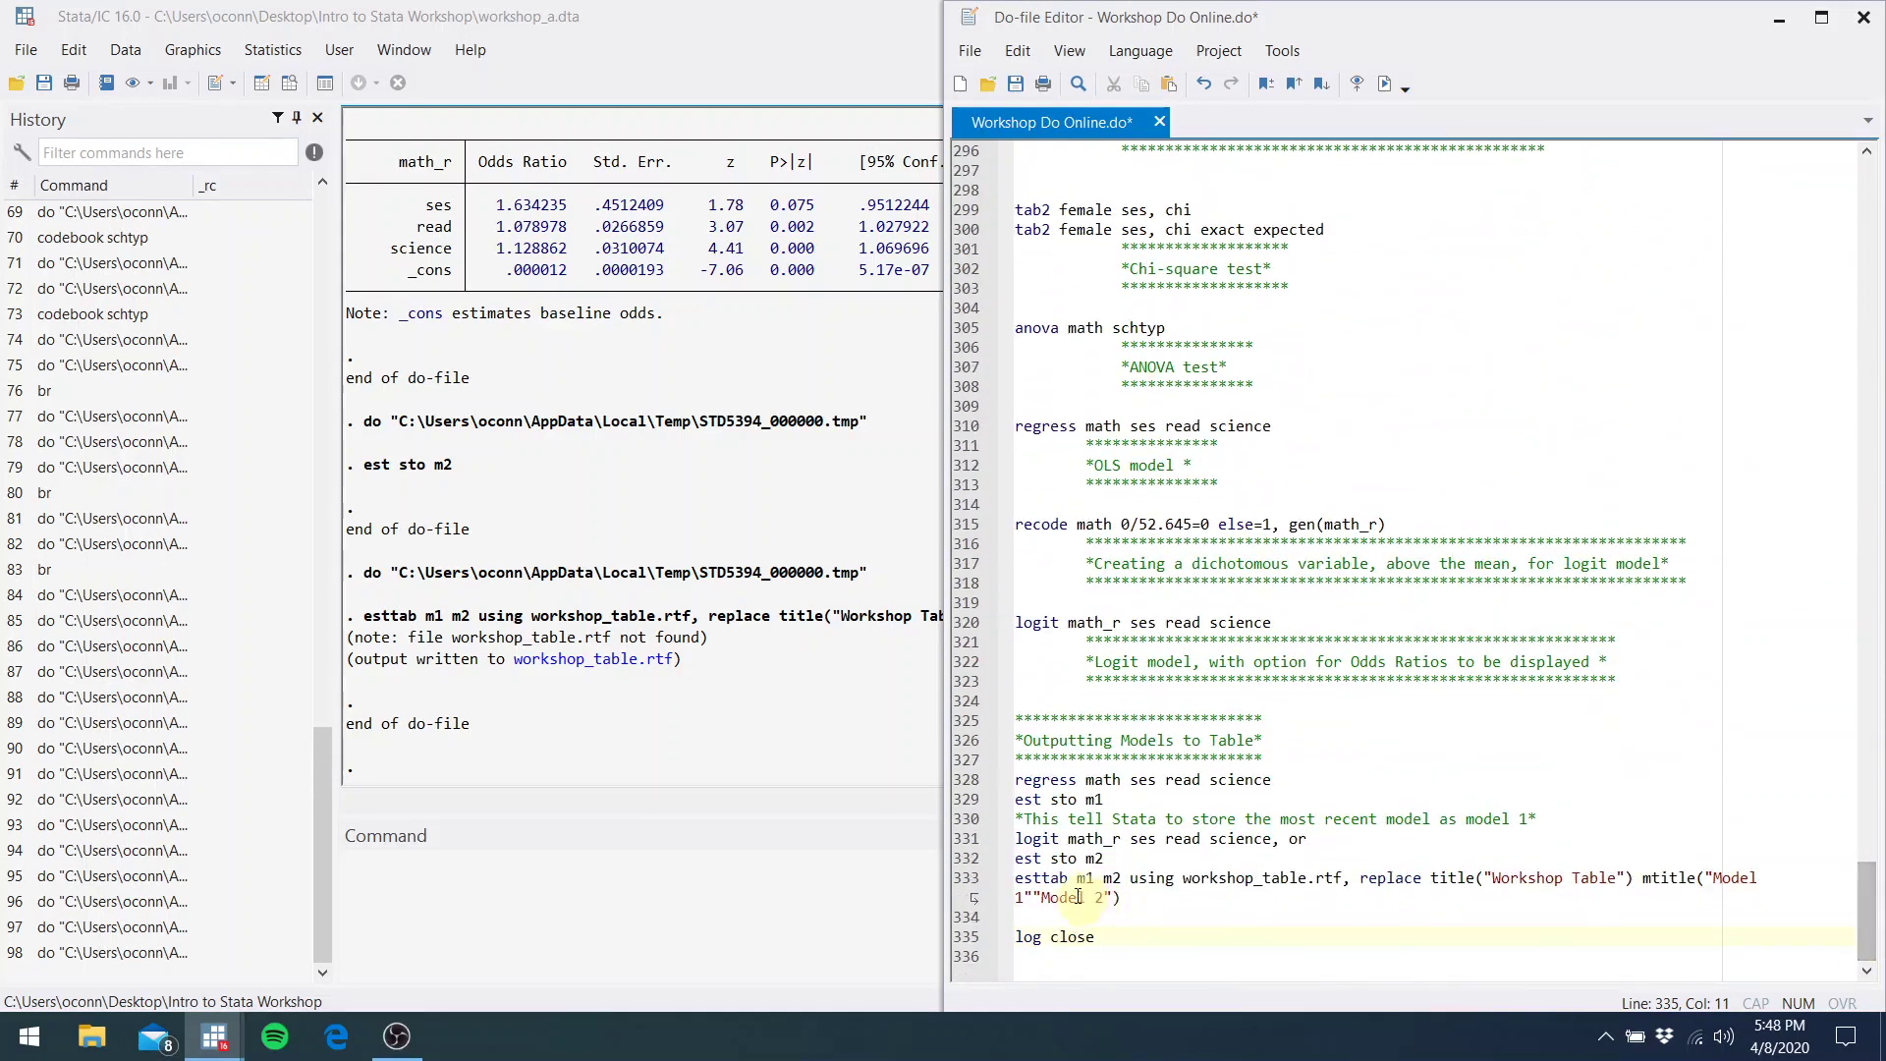
drag(1080, 916, 1096, 931)
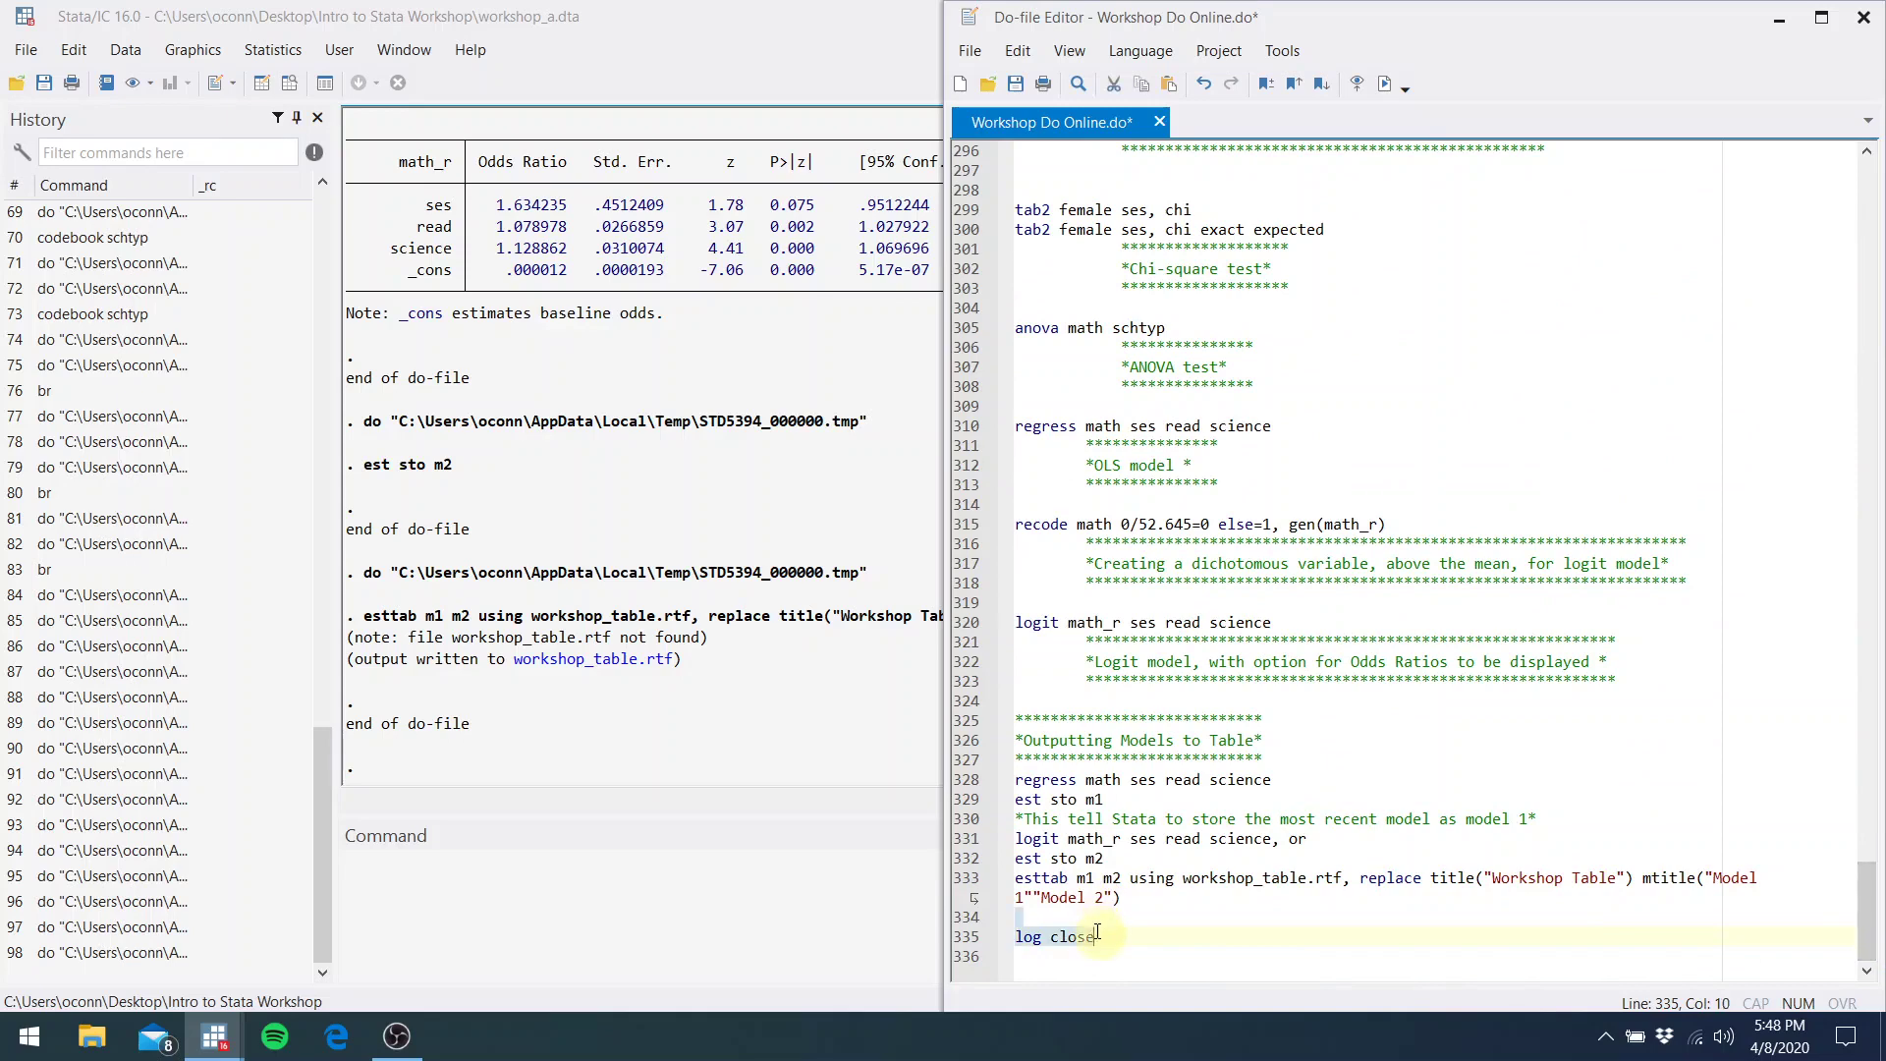
click(1377, 94)
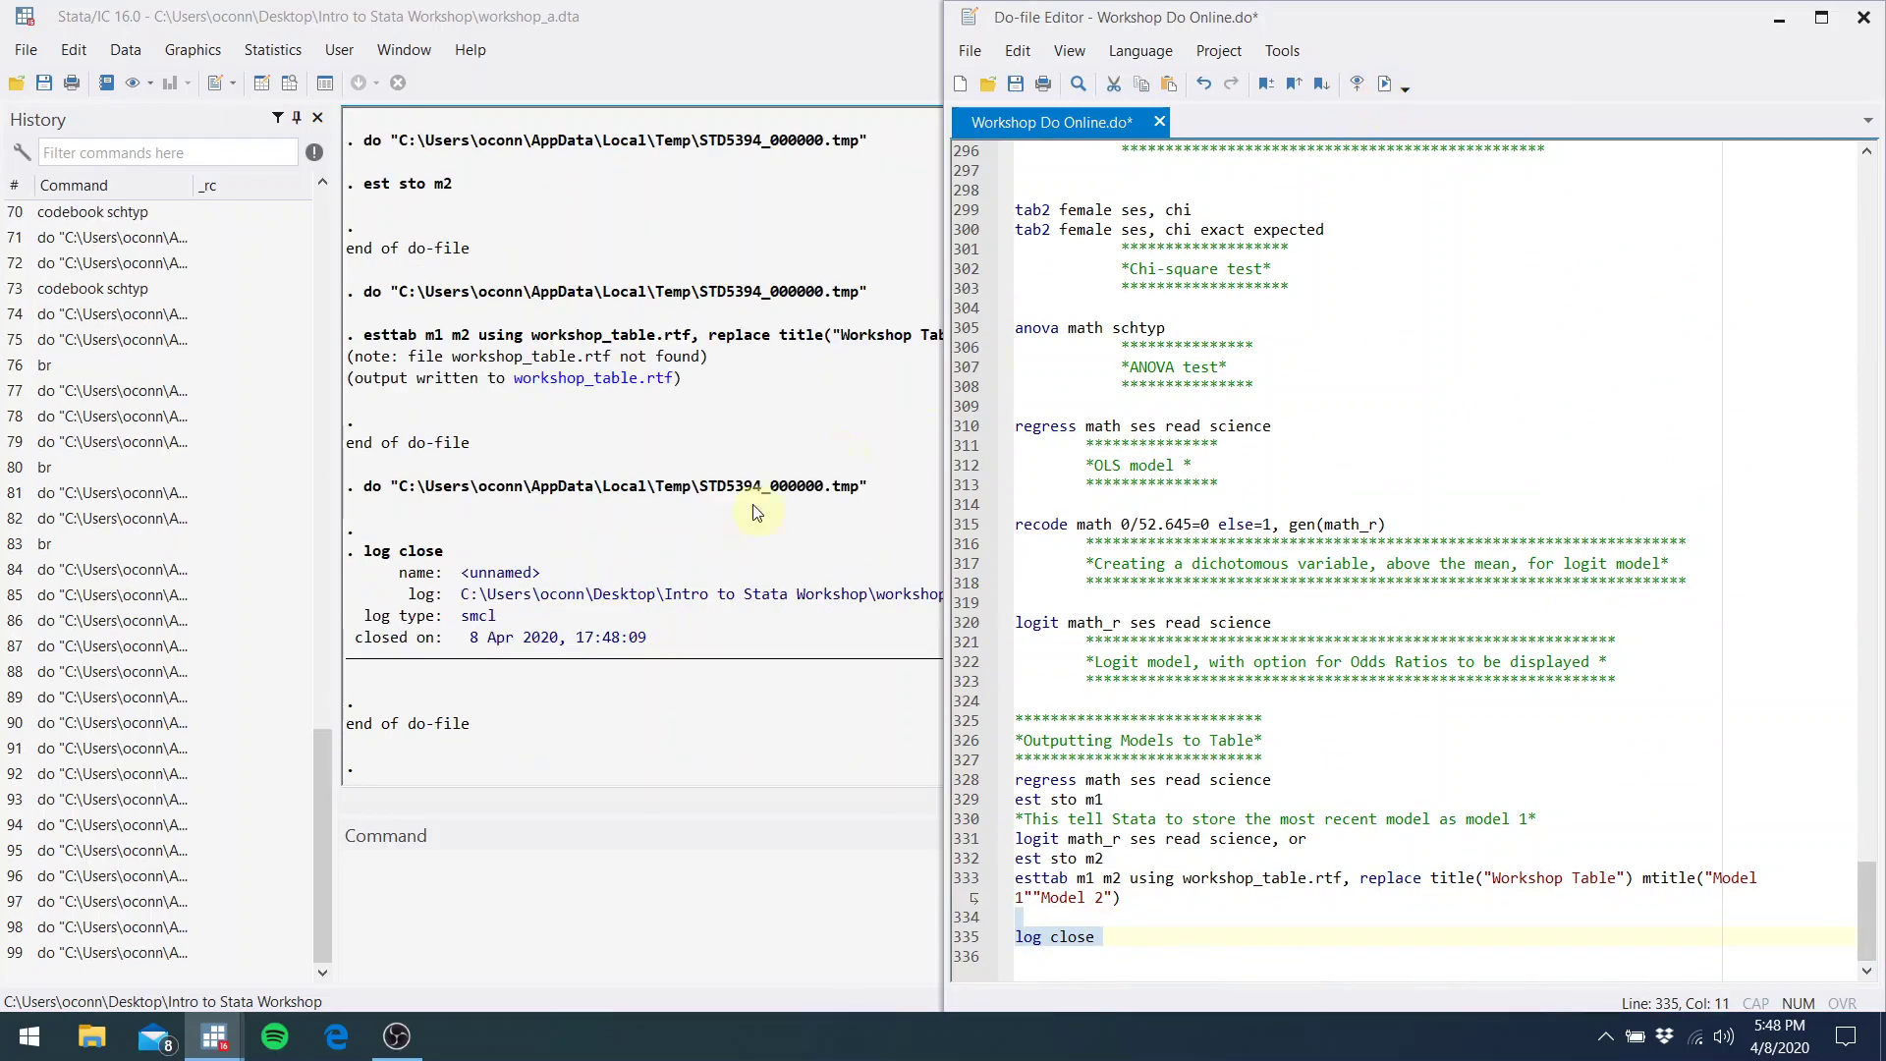
Switch to File Explorer, go to the Intro to Stata Workshop folder on the Desktop and open workshop_log.smcl
click(561, 615)
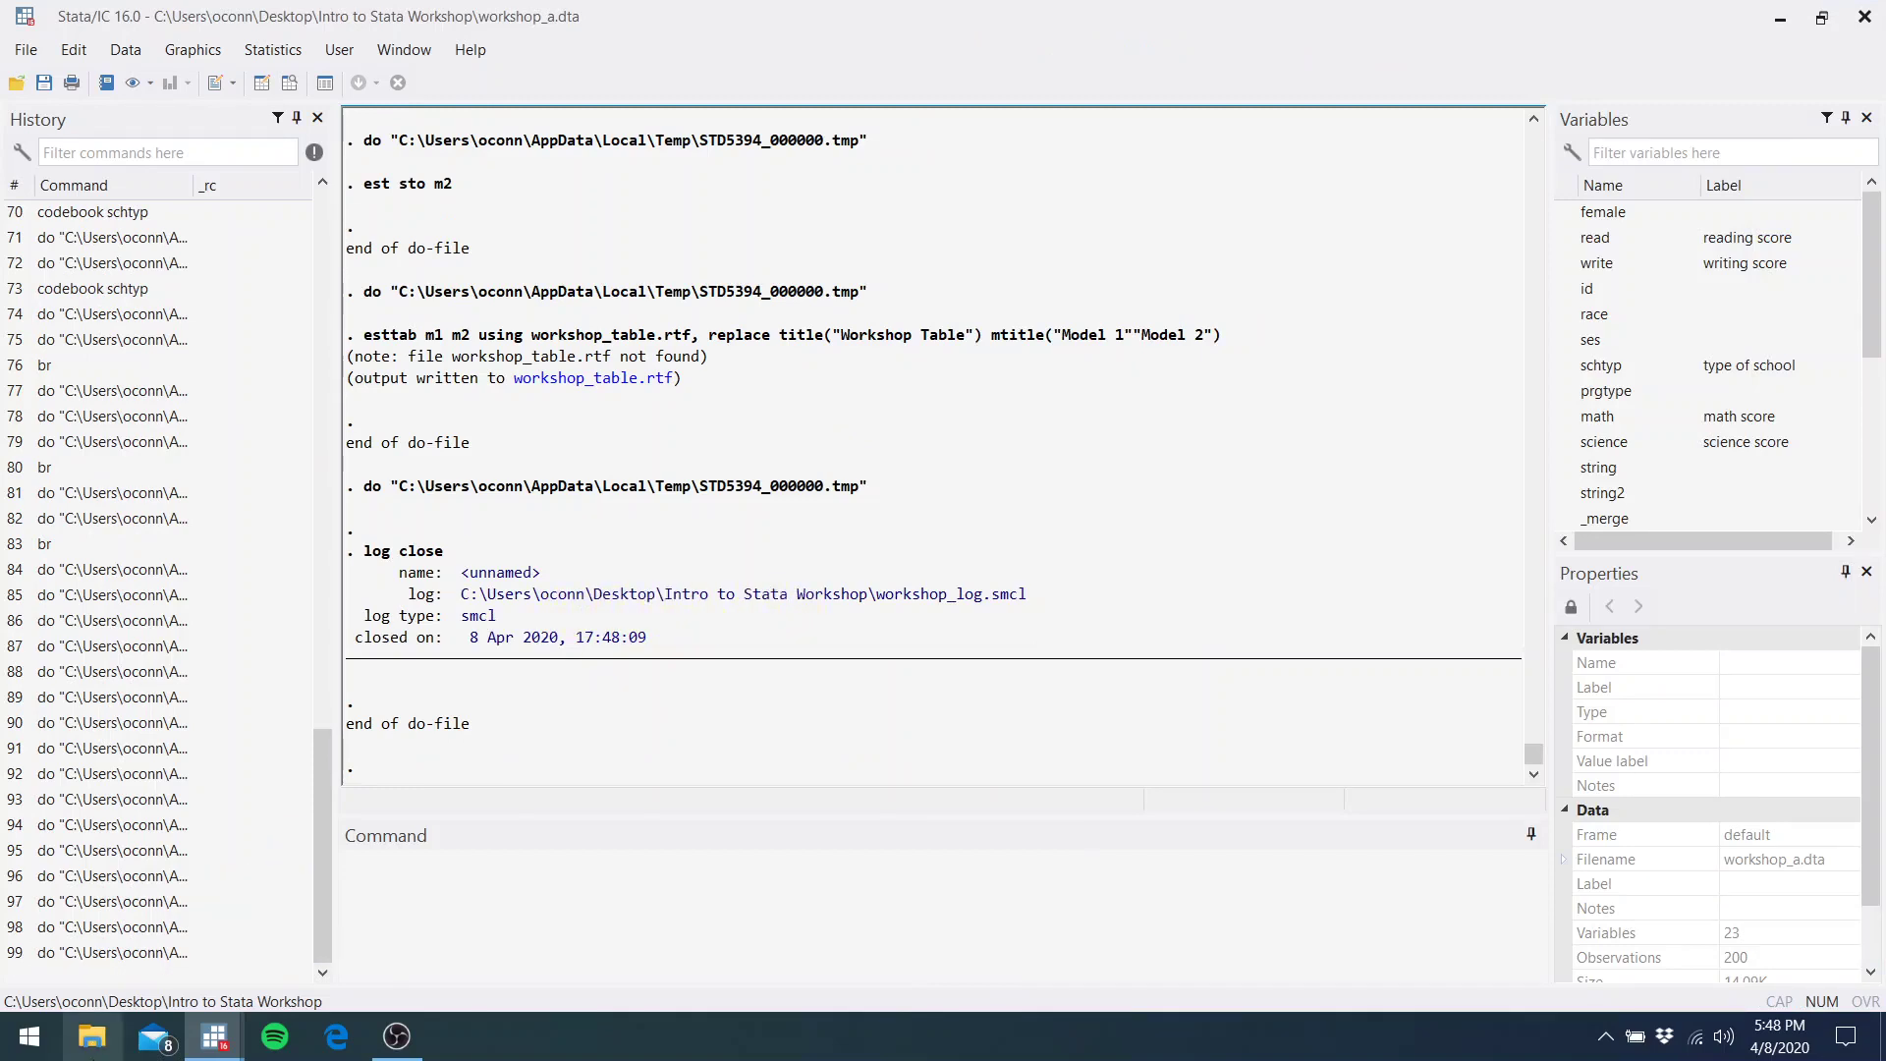
click(93, 1043)
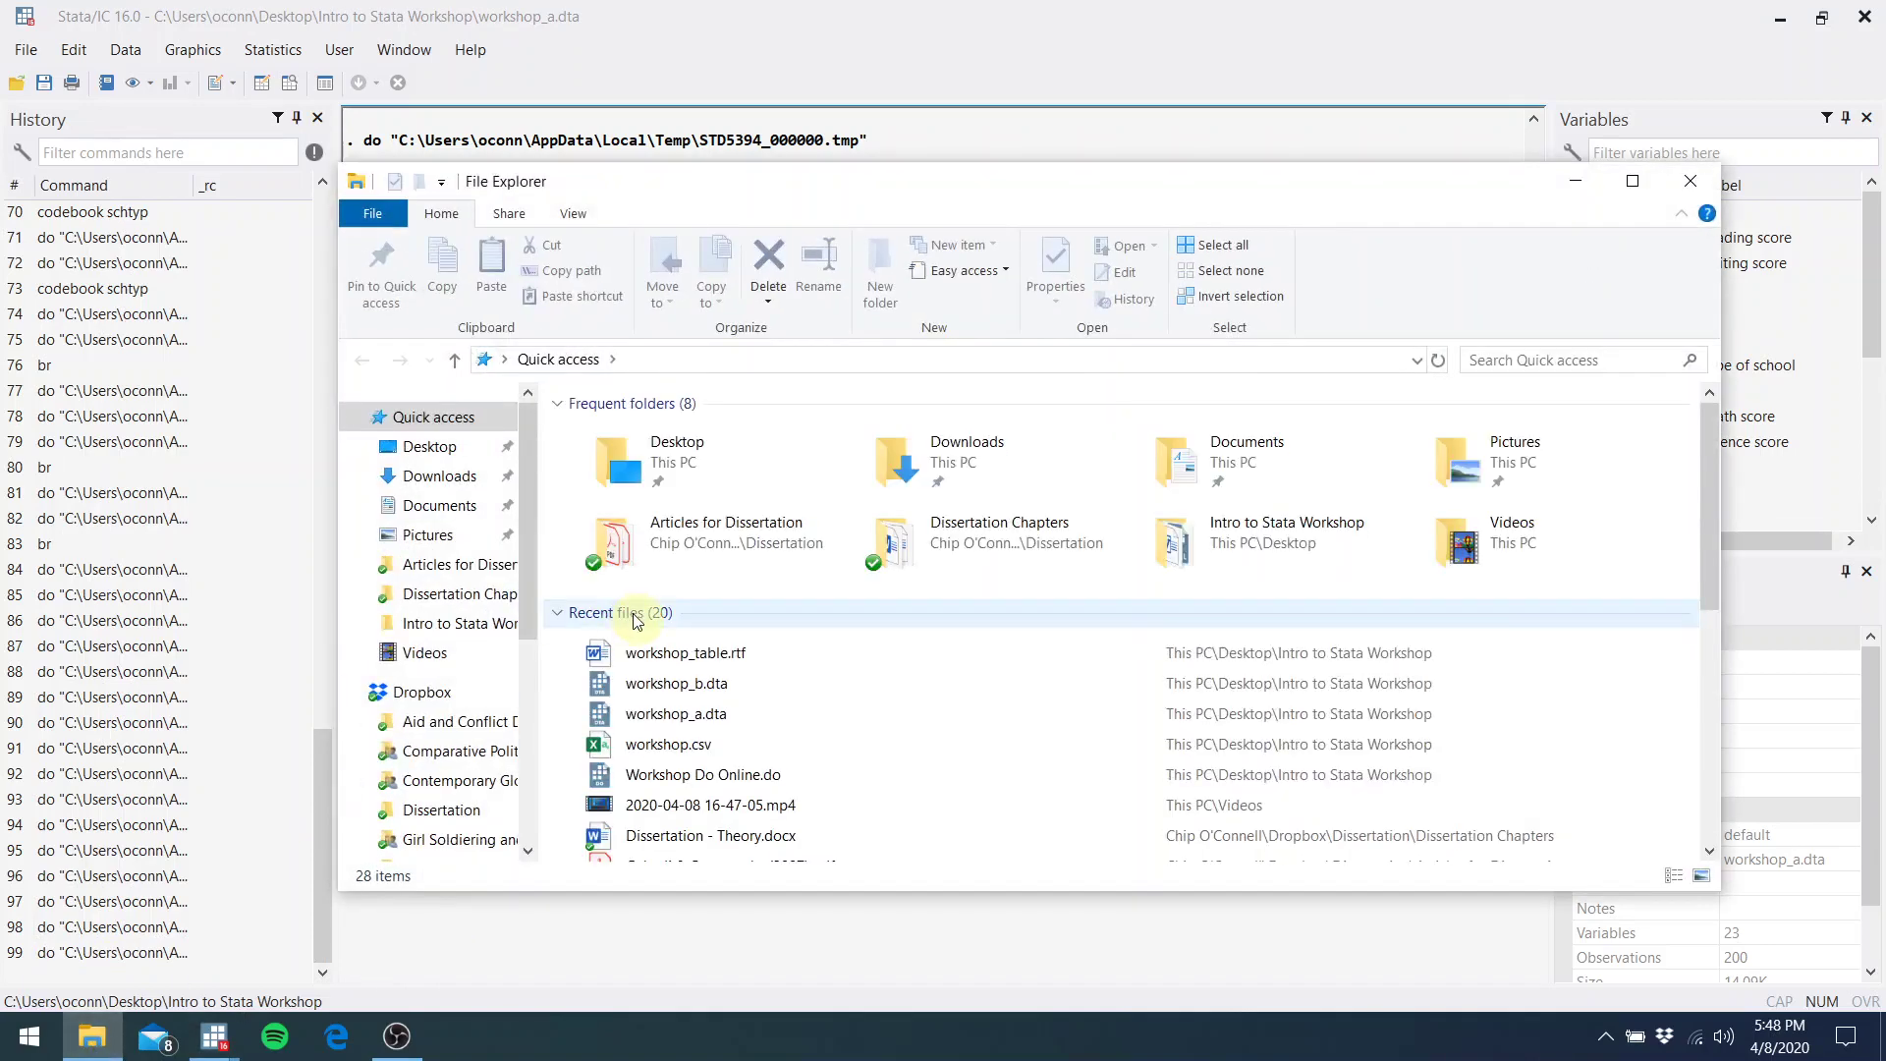
click(429, 446)
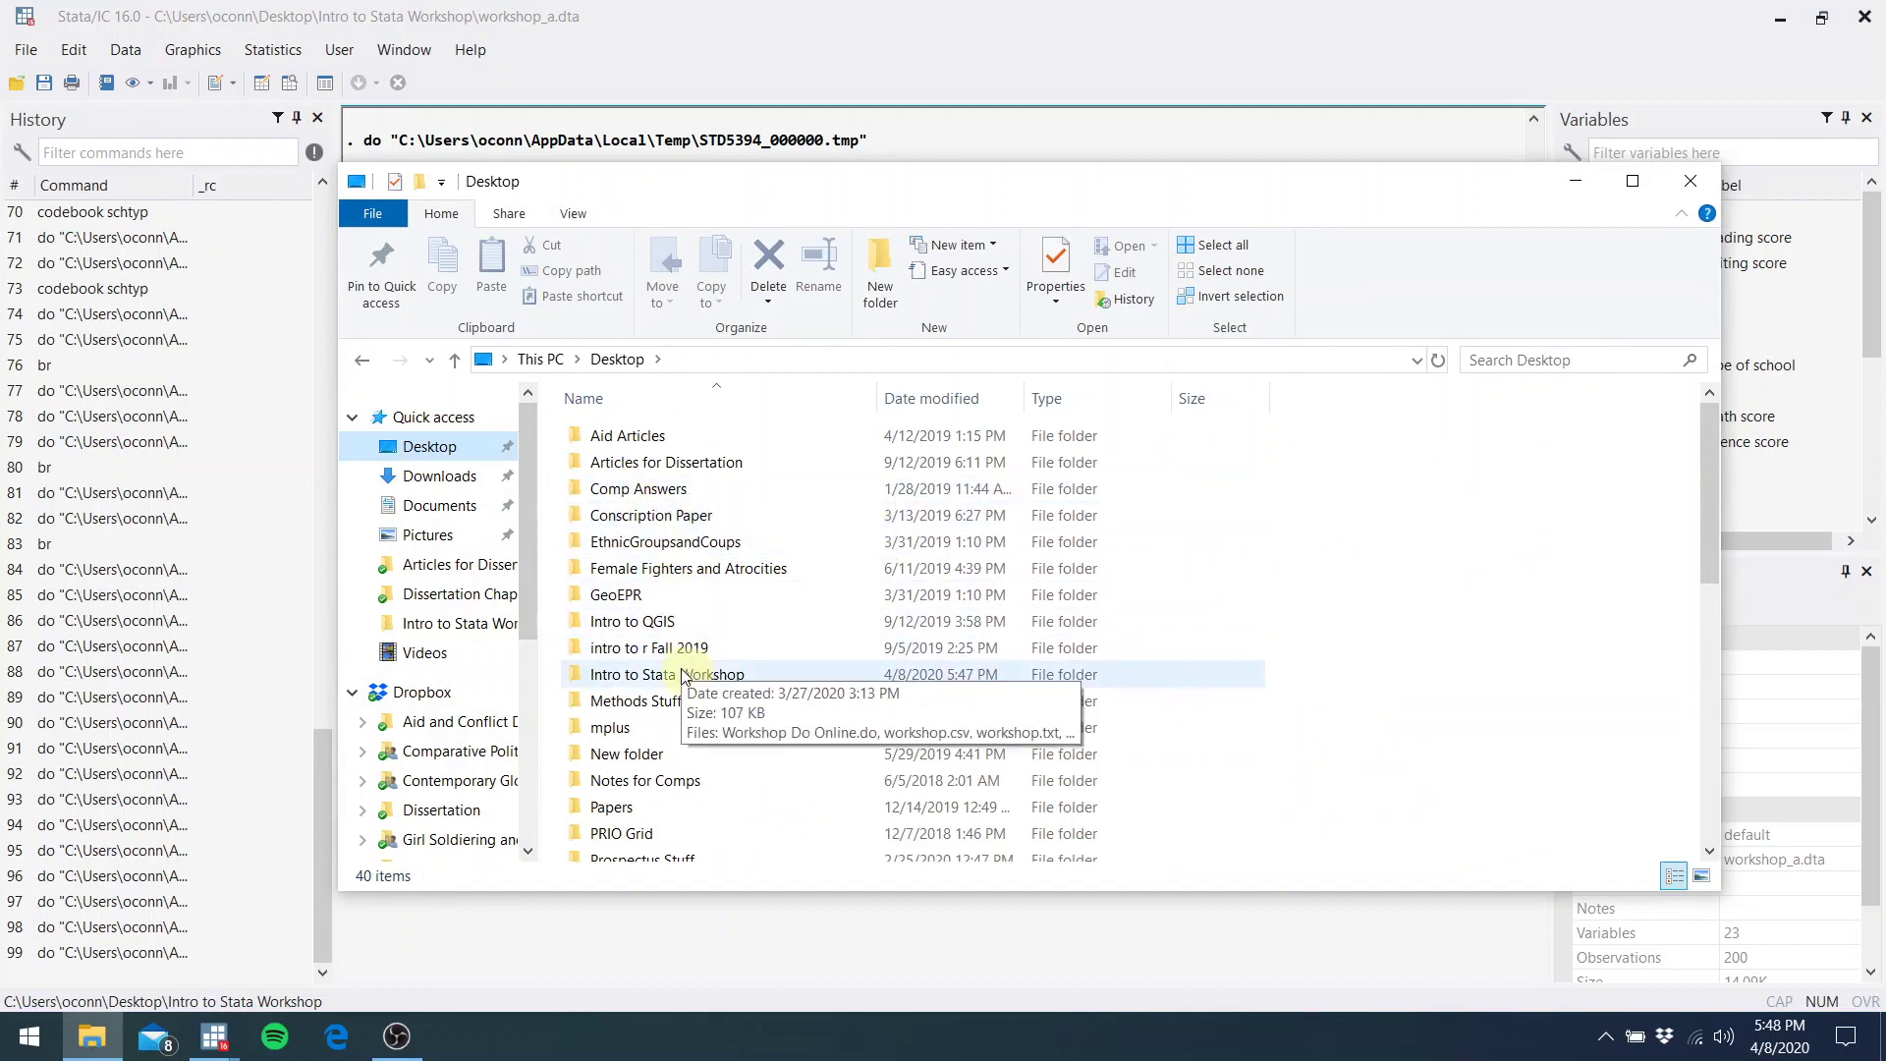
double_click(685, 676)
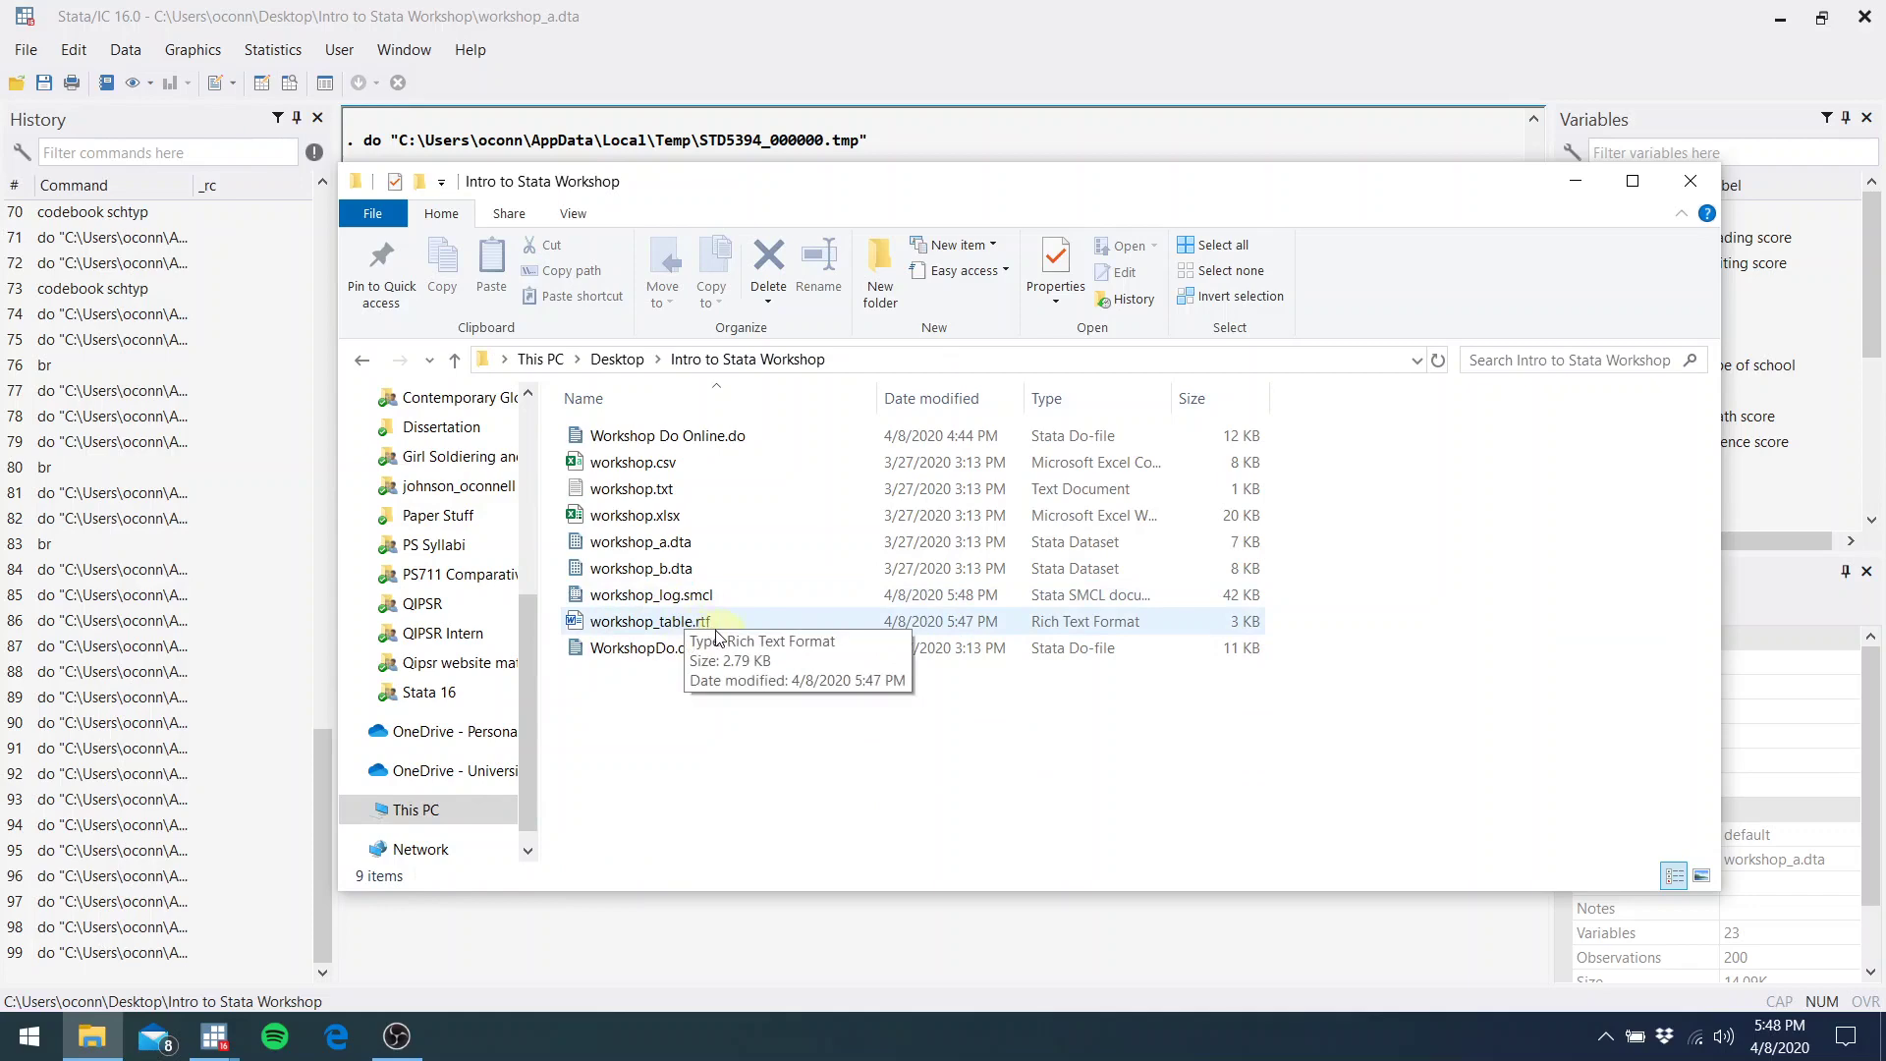
double_click(668, 601)
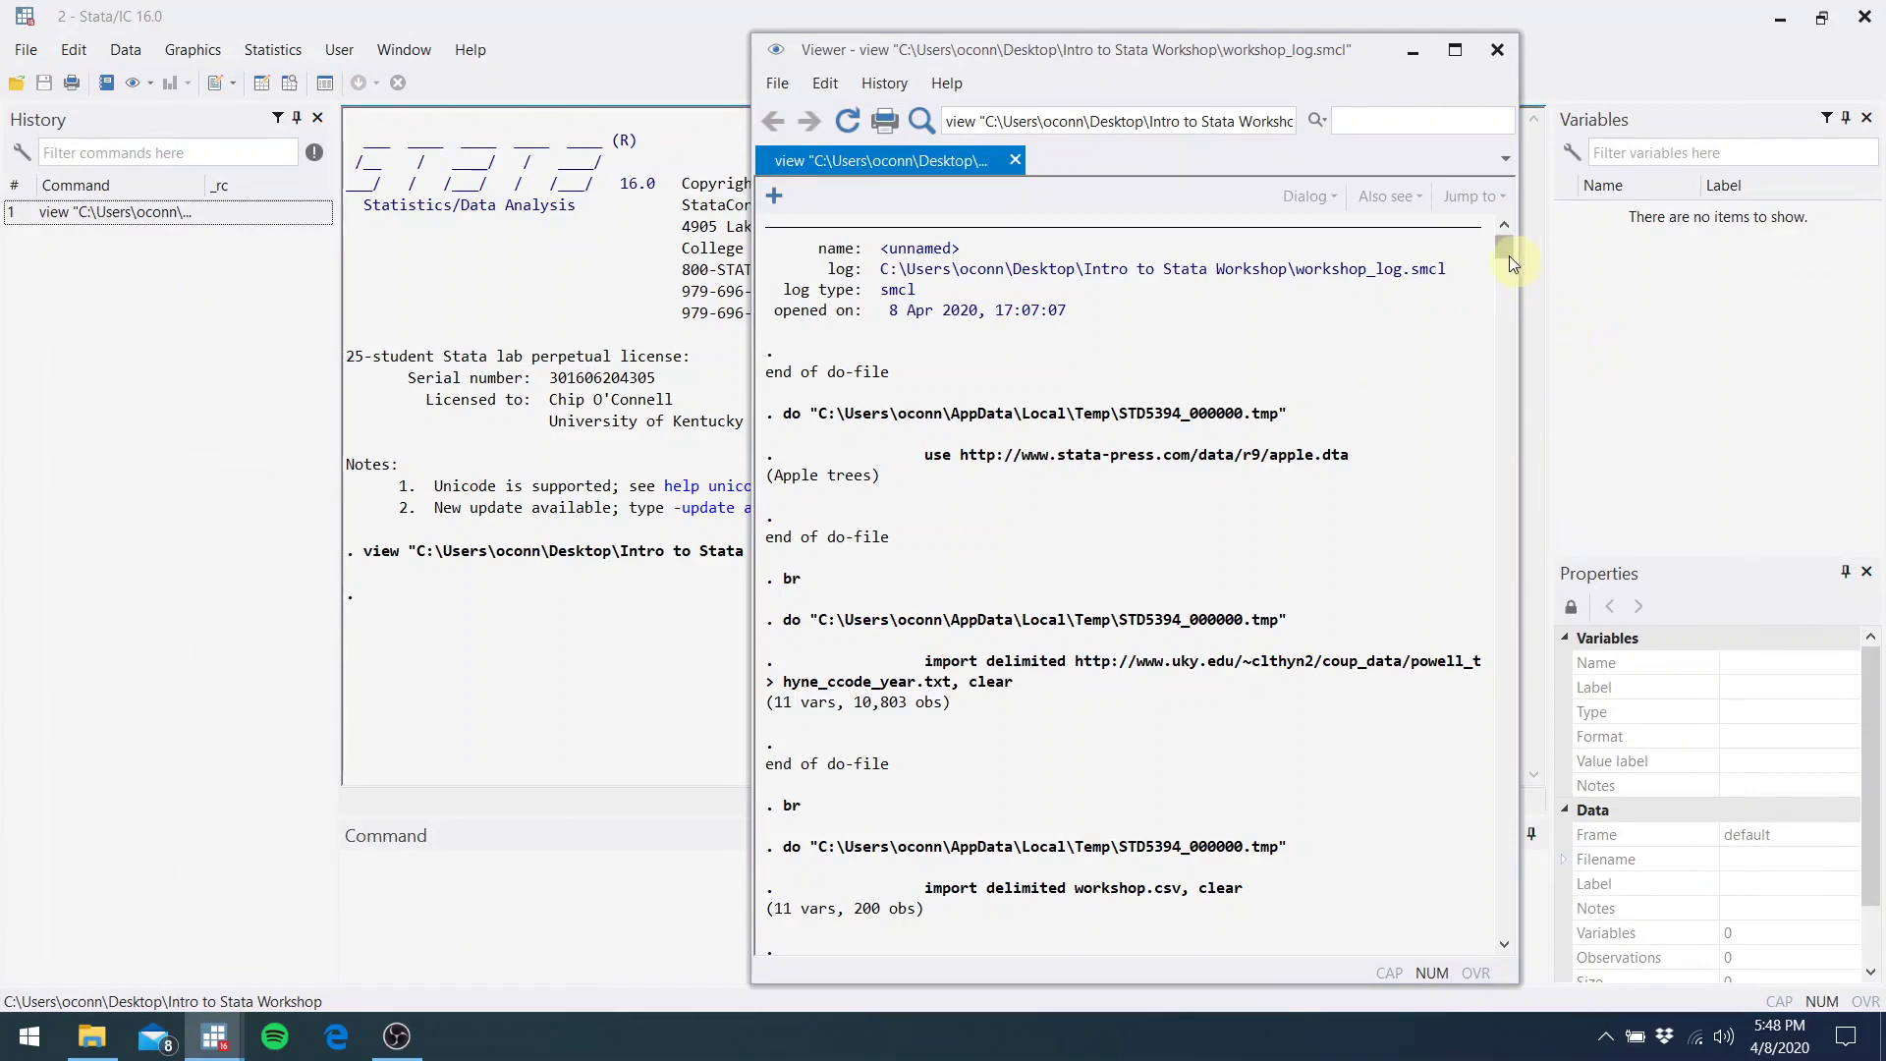
Look through the recorded commands and output in the workshop log, and close the log viewer and the workshop folder window
drag(1507, 256, 1540, 803)
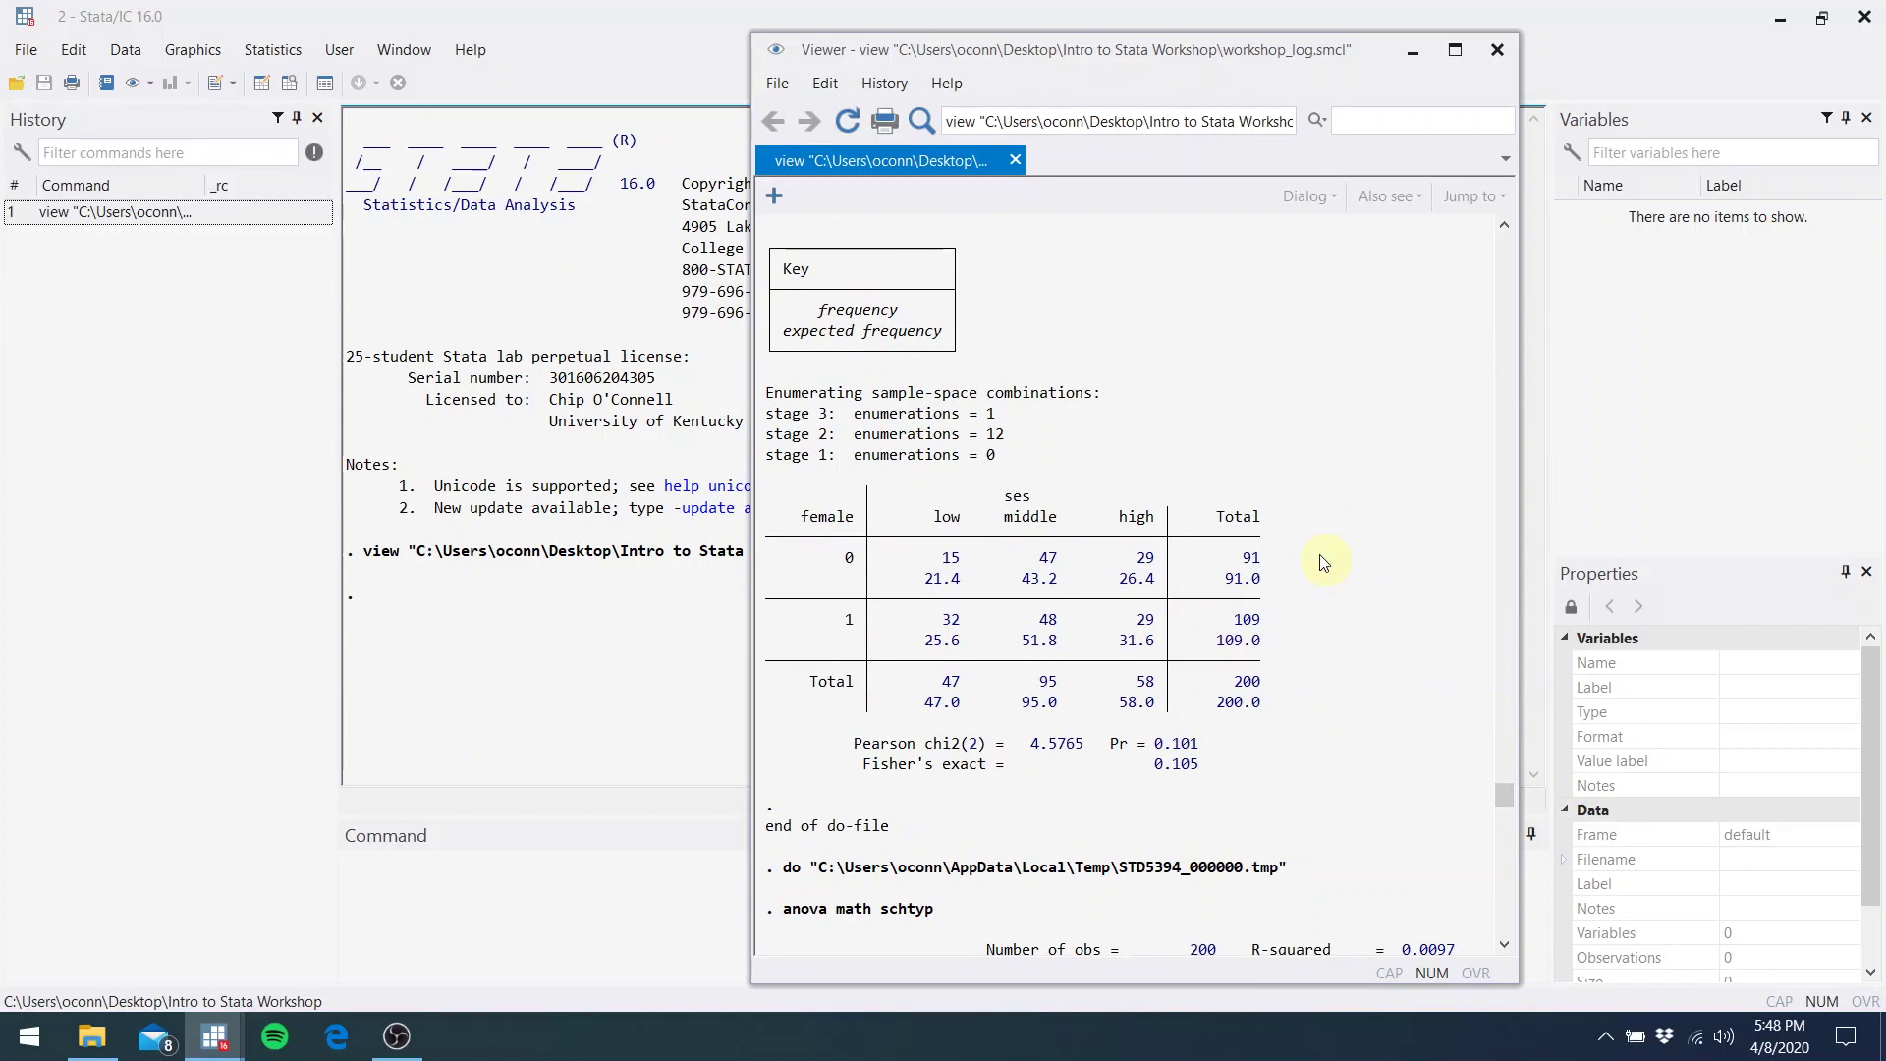
click(1485, 45)
click(91, 1037)
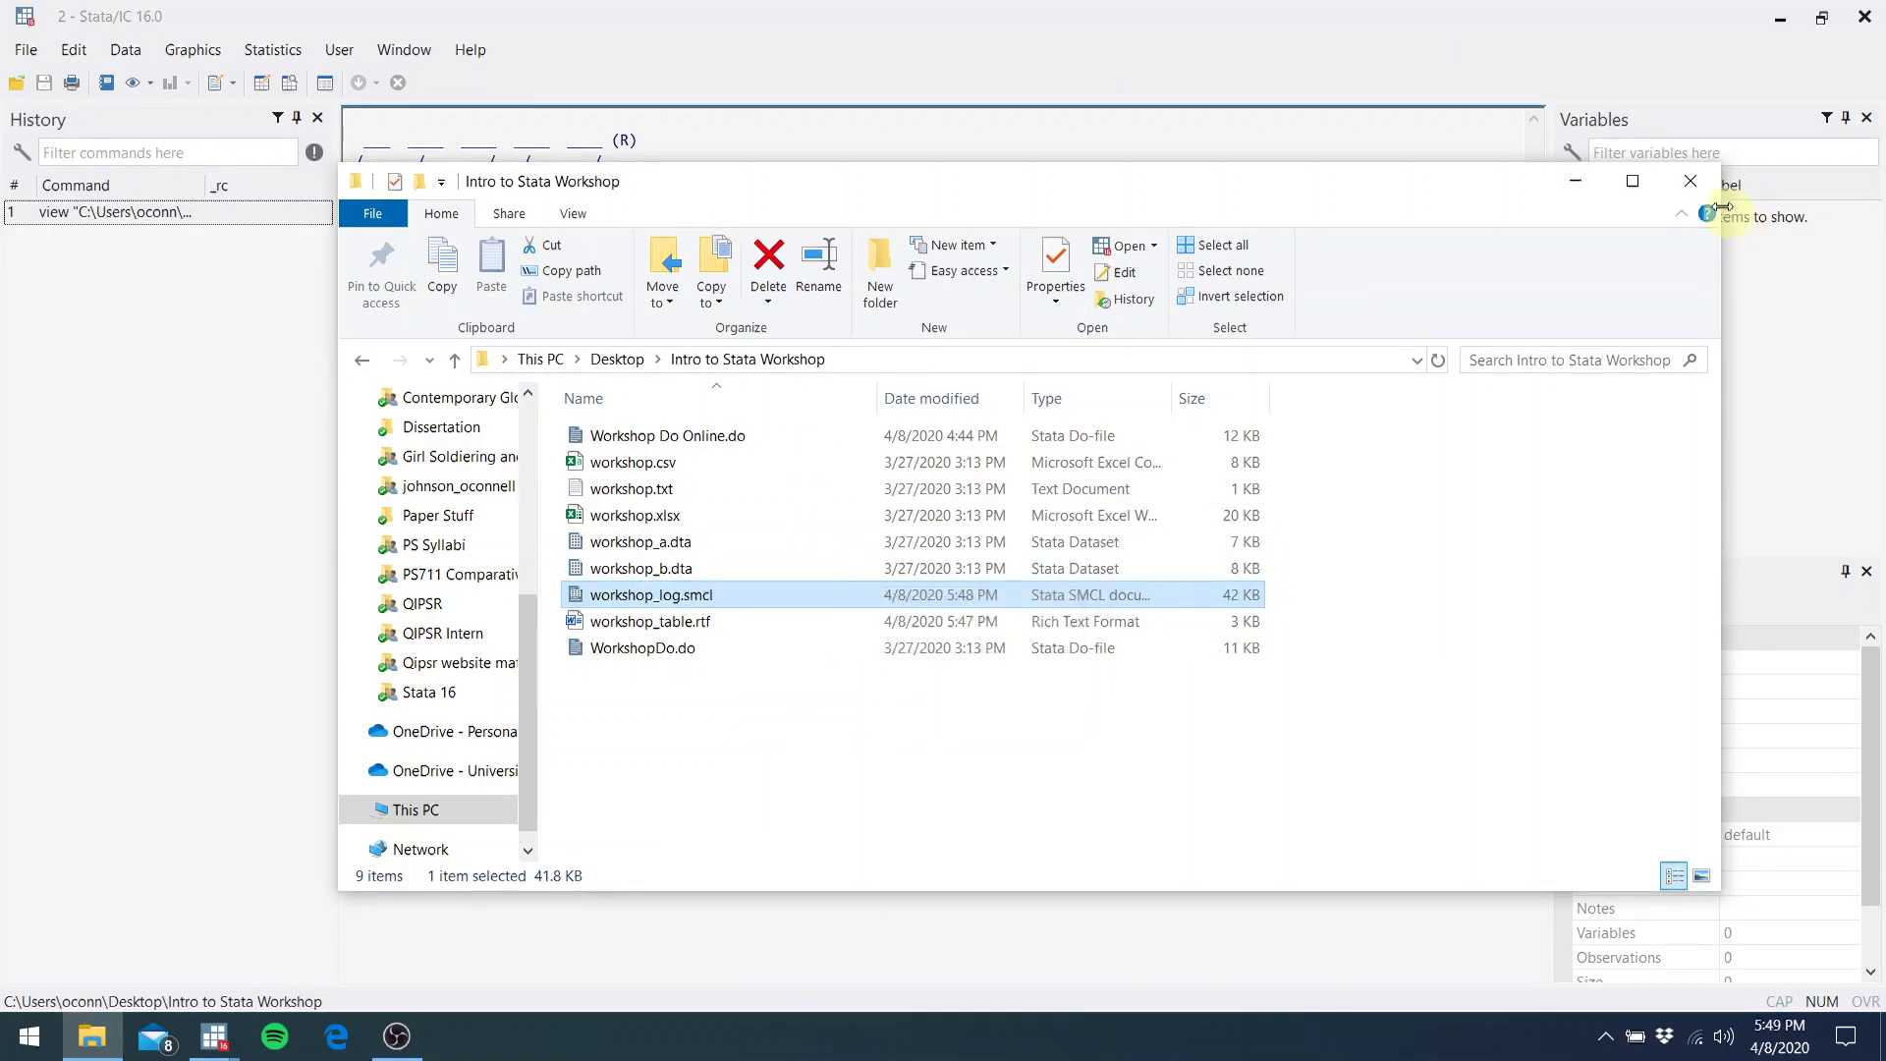
click(1690, 182)
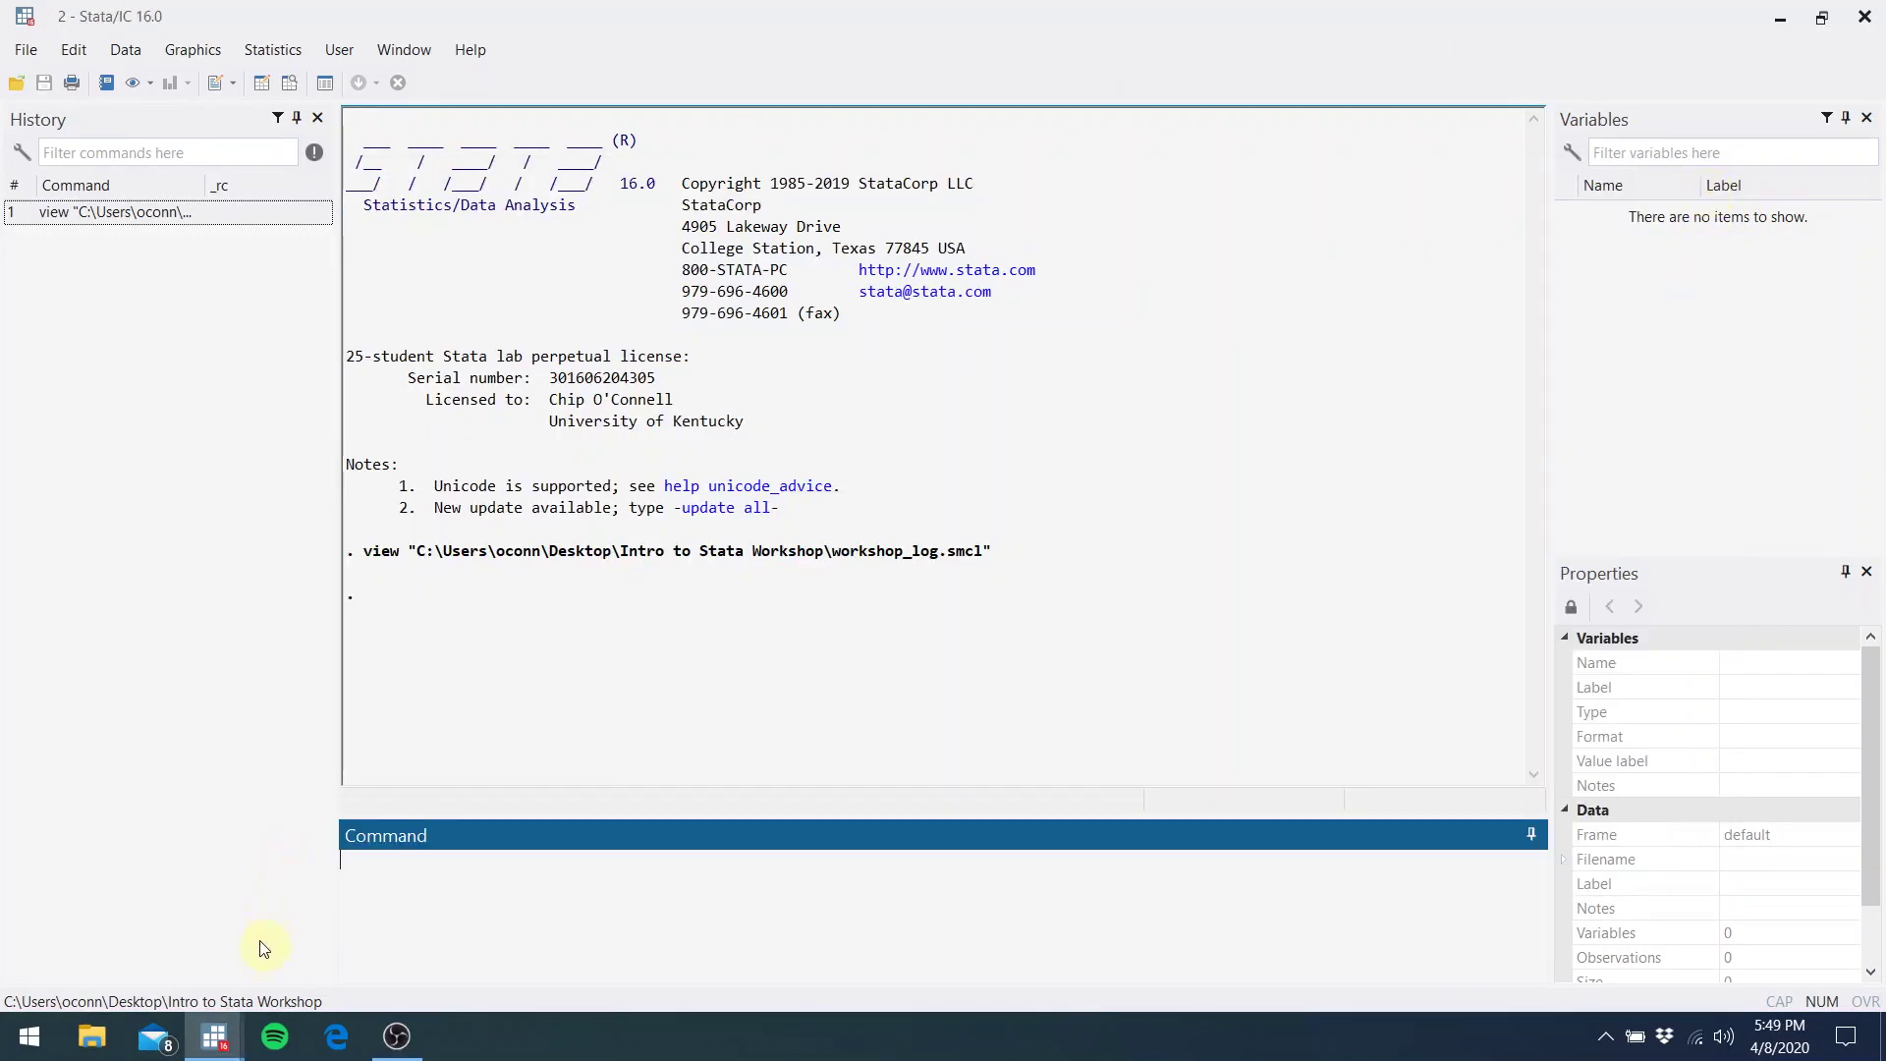
Return to the Workshop Do Online.do file and view the QIPSR introduction and help resources at its beginning
mouse_move(233, 1029)
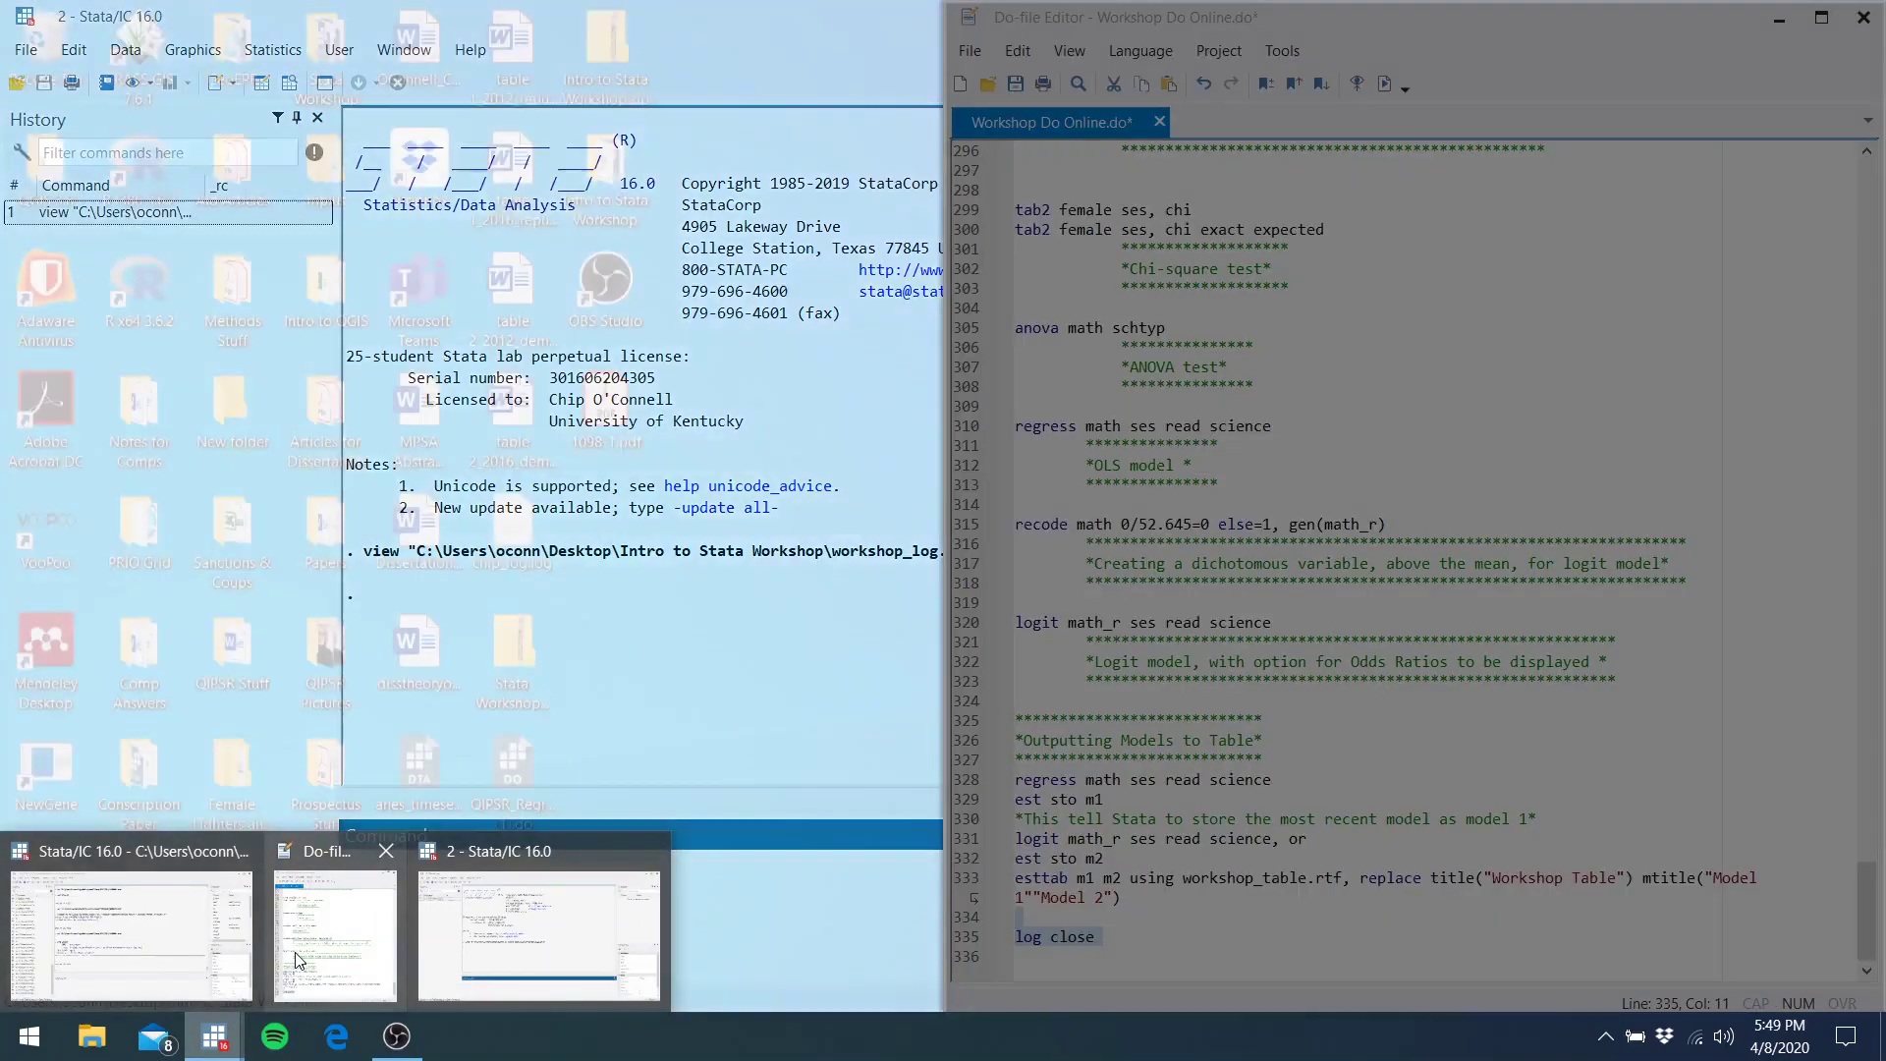
click(295, 951)
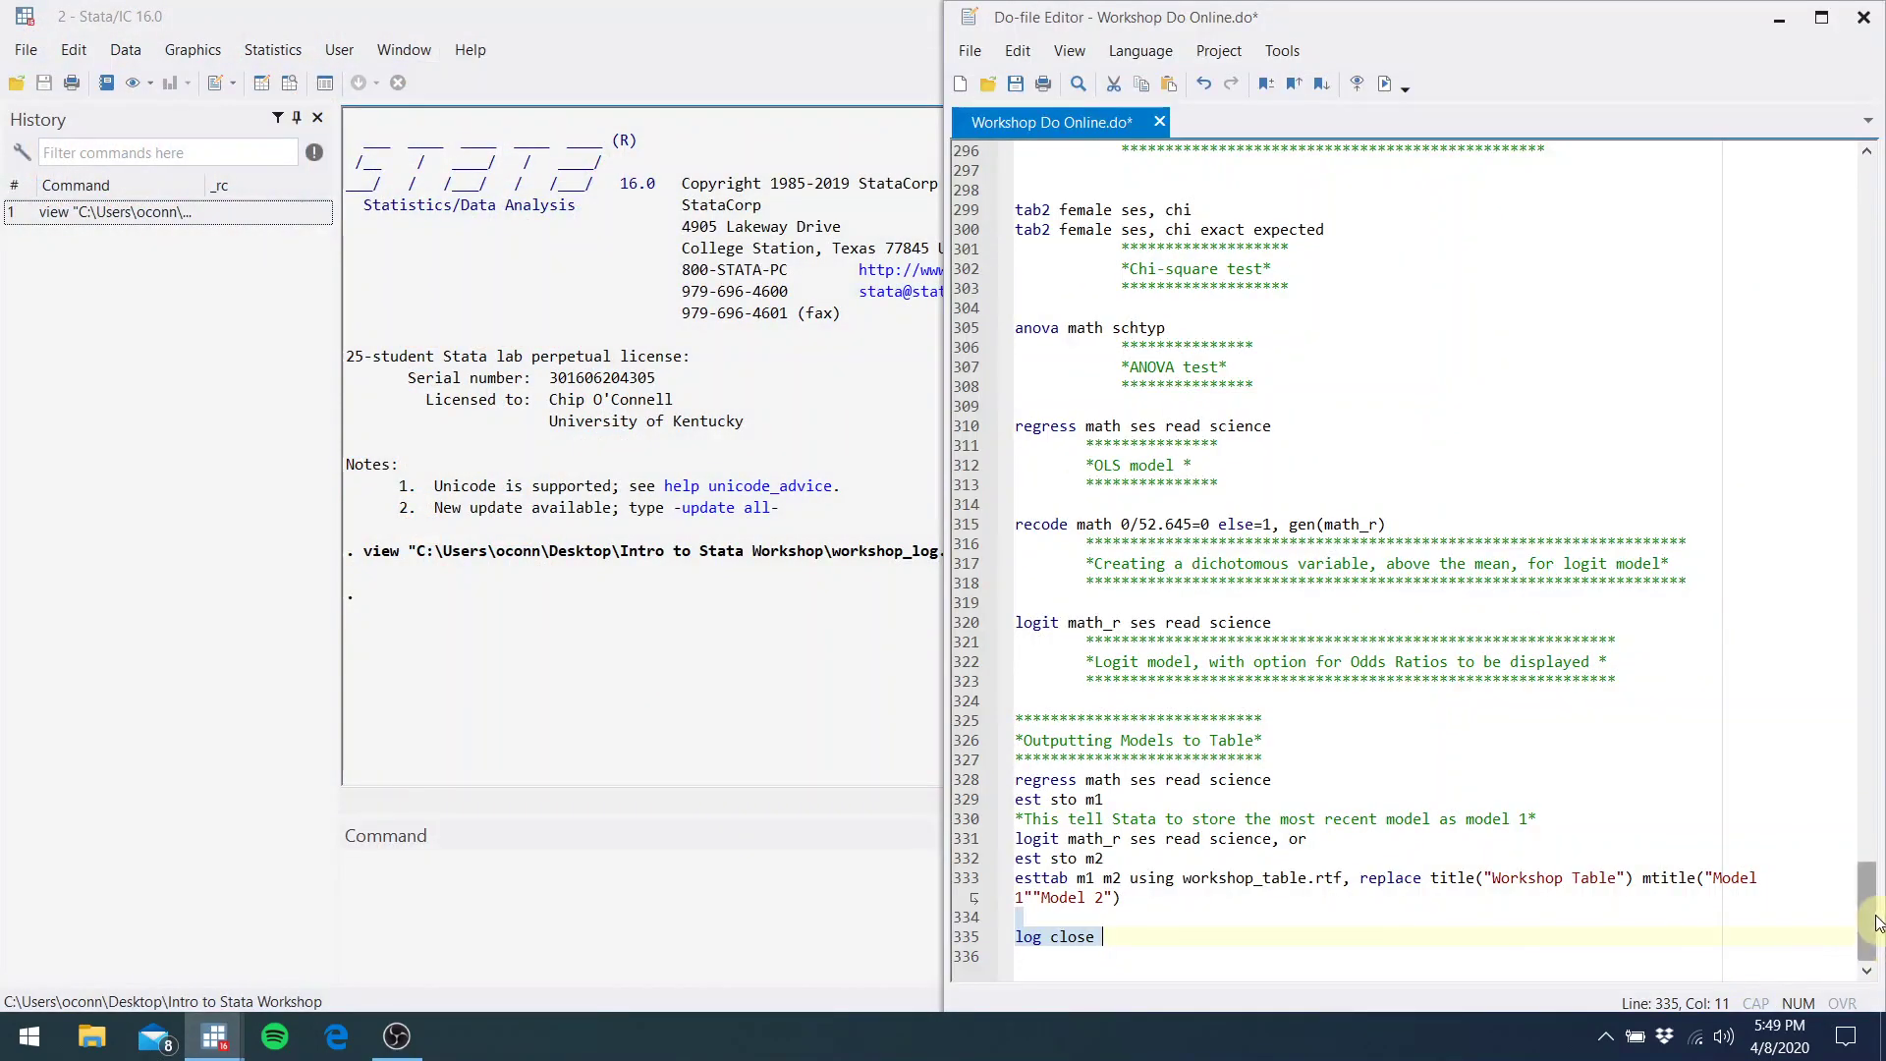
drag(1865, 915, 1833, 196)
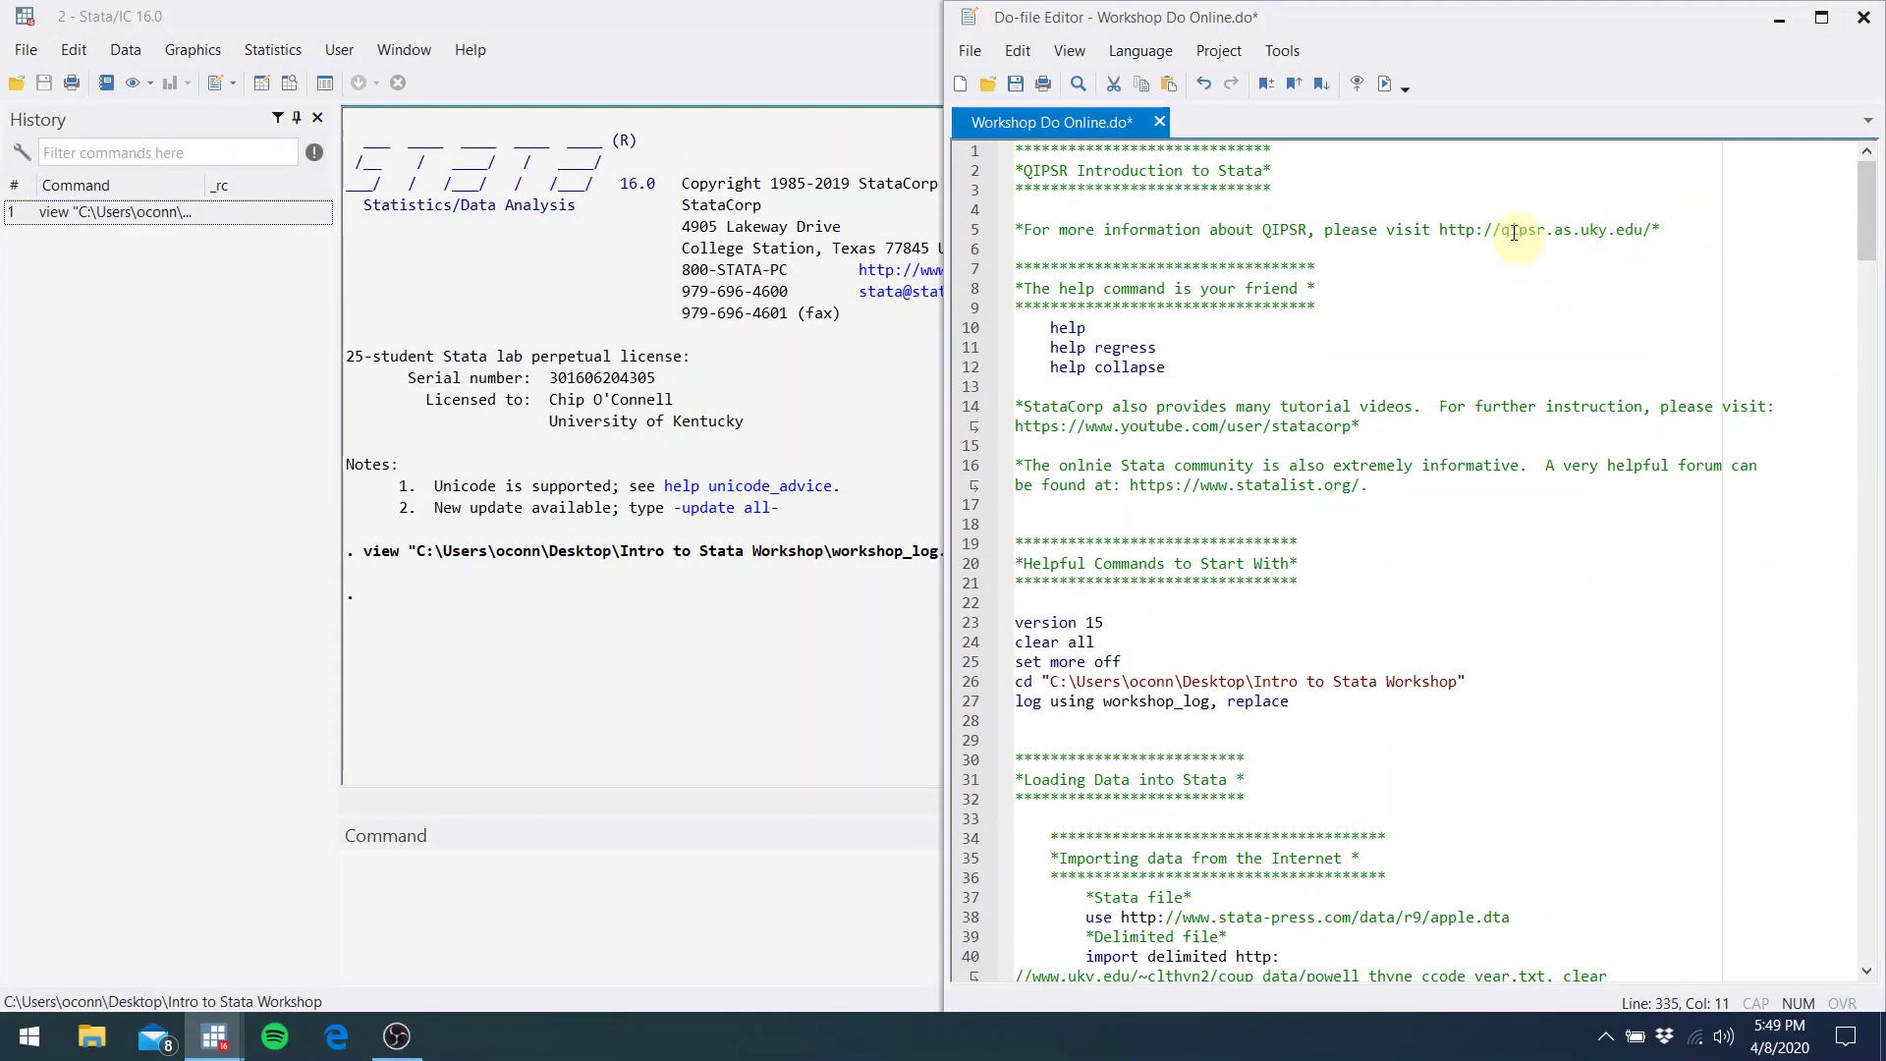